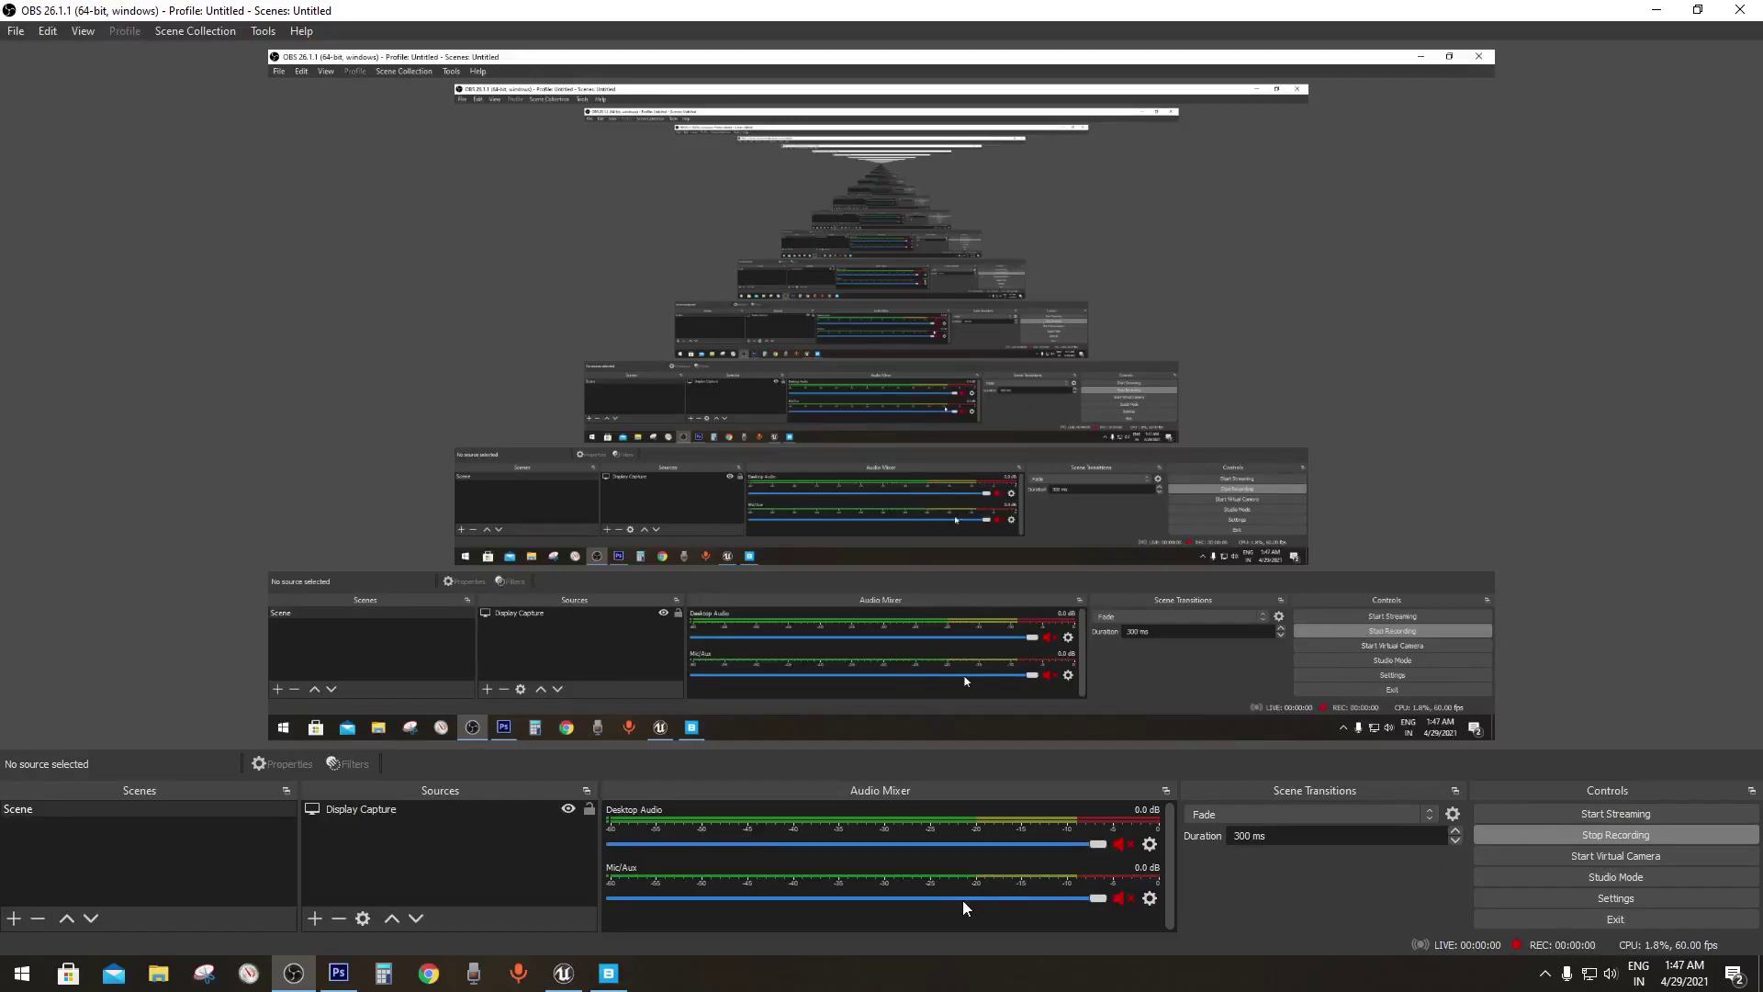
Close Quixel Bridge and show the Content folder in the Content Browser
{"action": "left_click", "coordinate": [598, 972]}
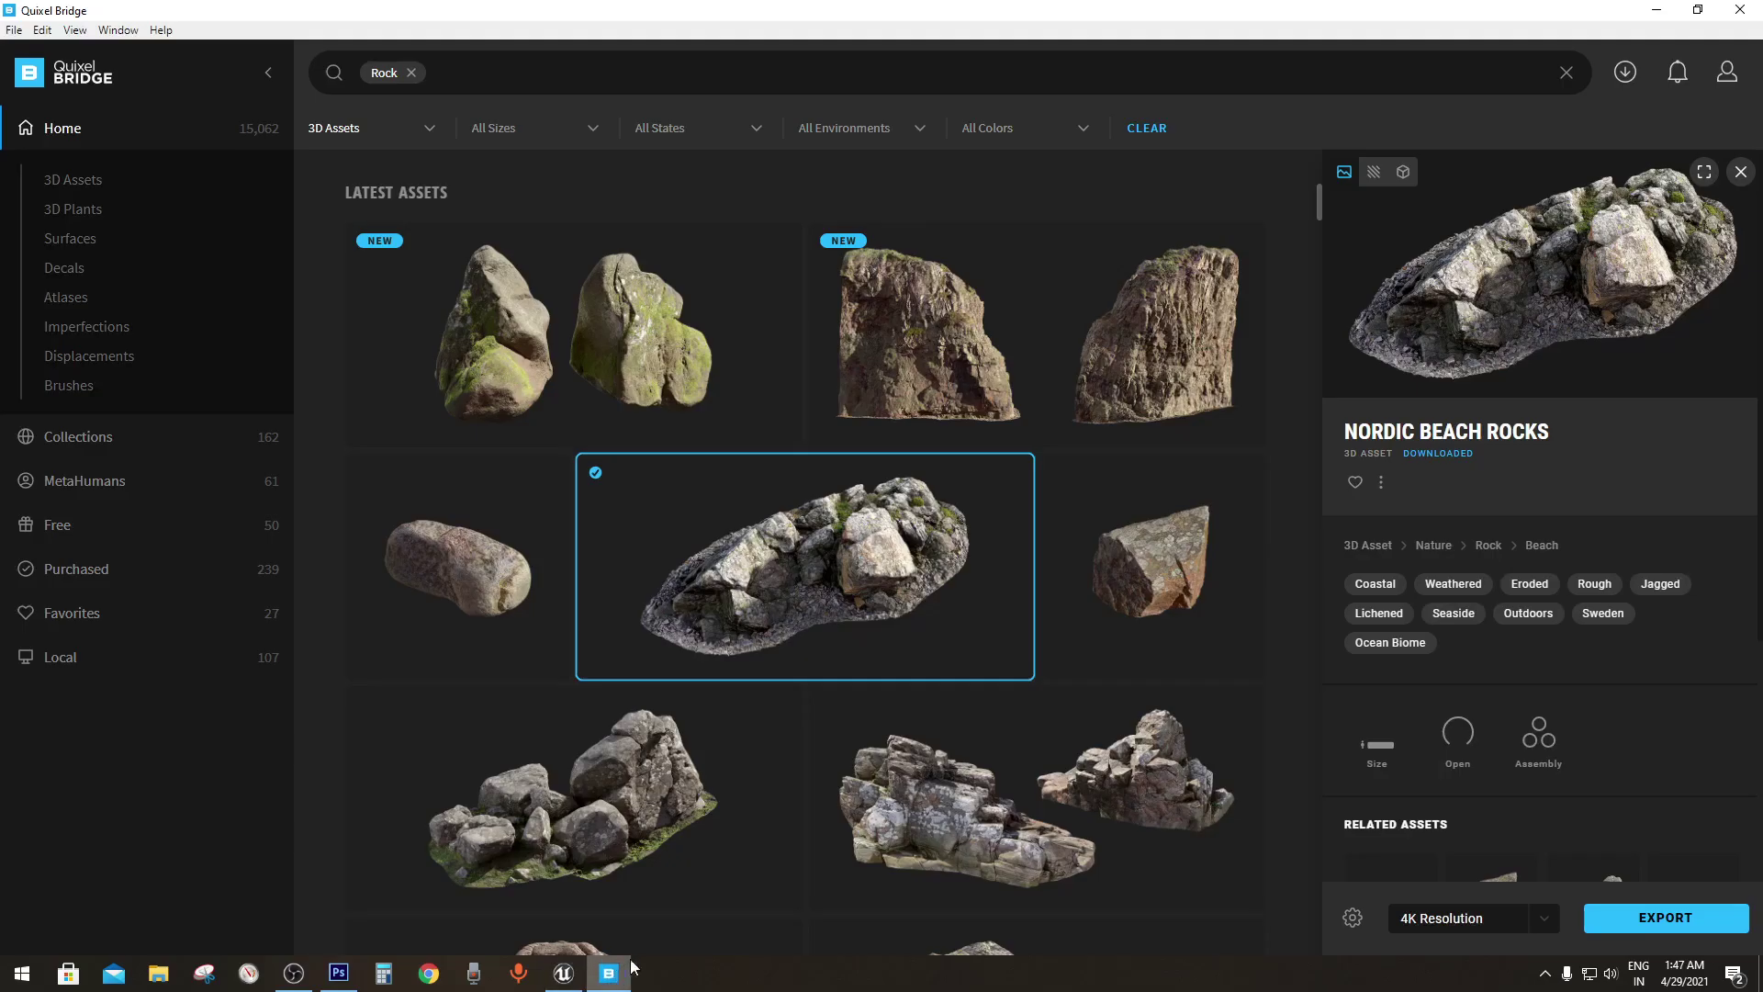
{"action": "left_click", "coordinate": [1739, 10]}
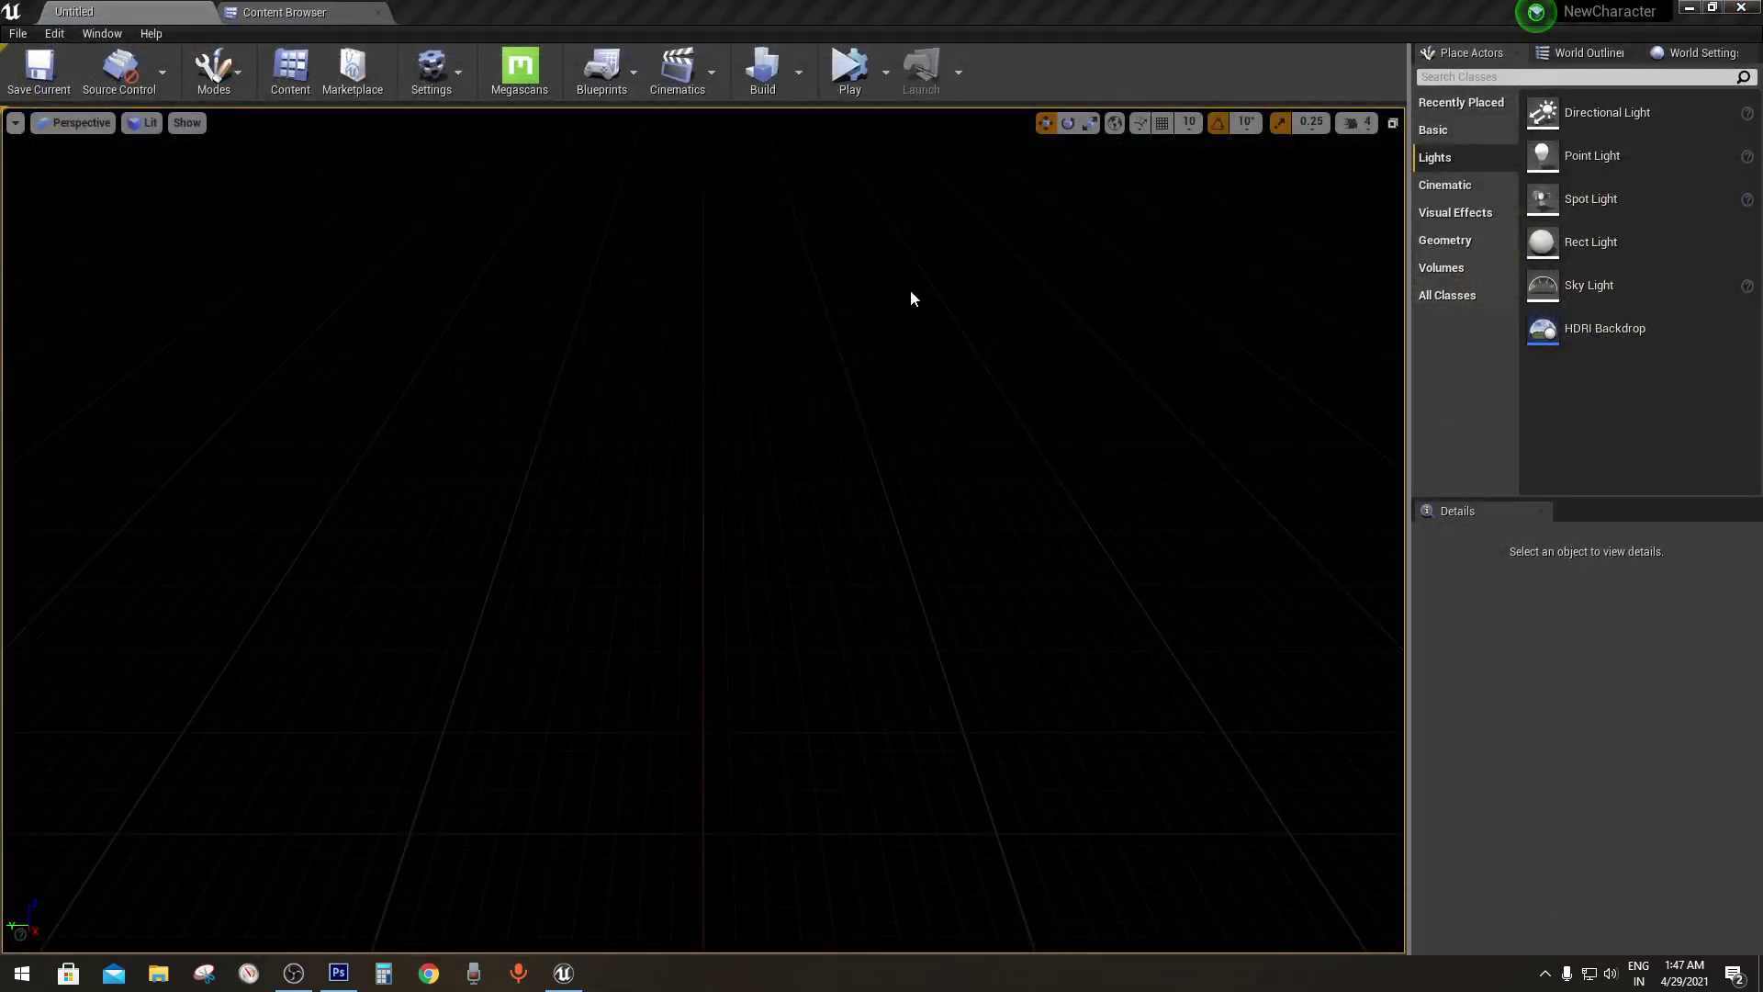
{"action": "left_click", "coordinate": [257, 14]}
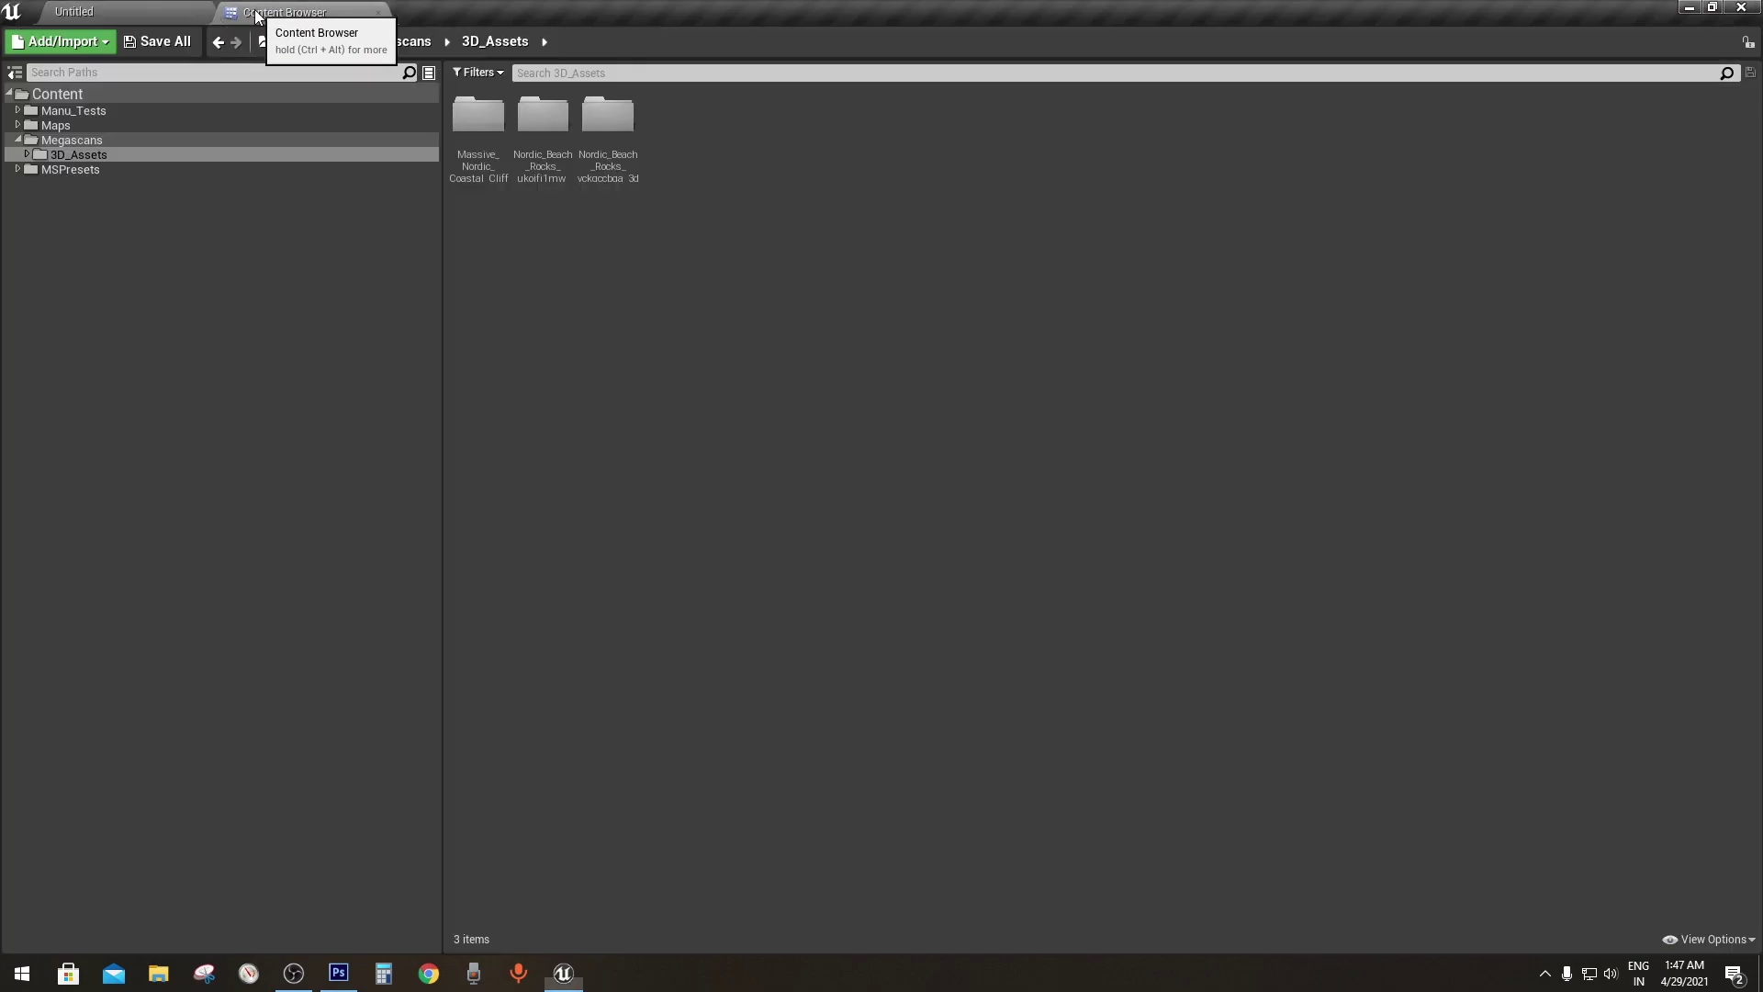
{"action": "left_click", "coordinate": [82, 95]}
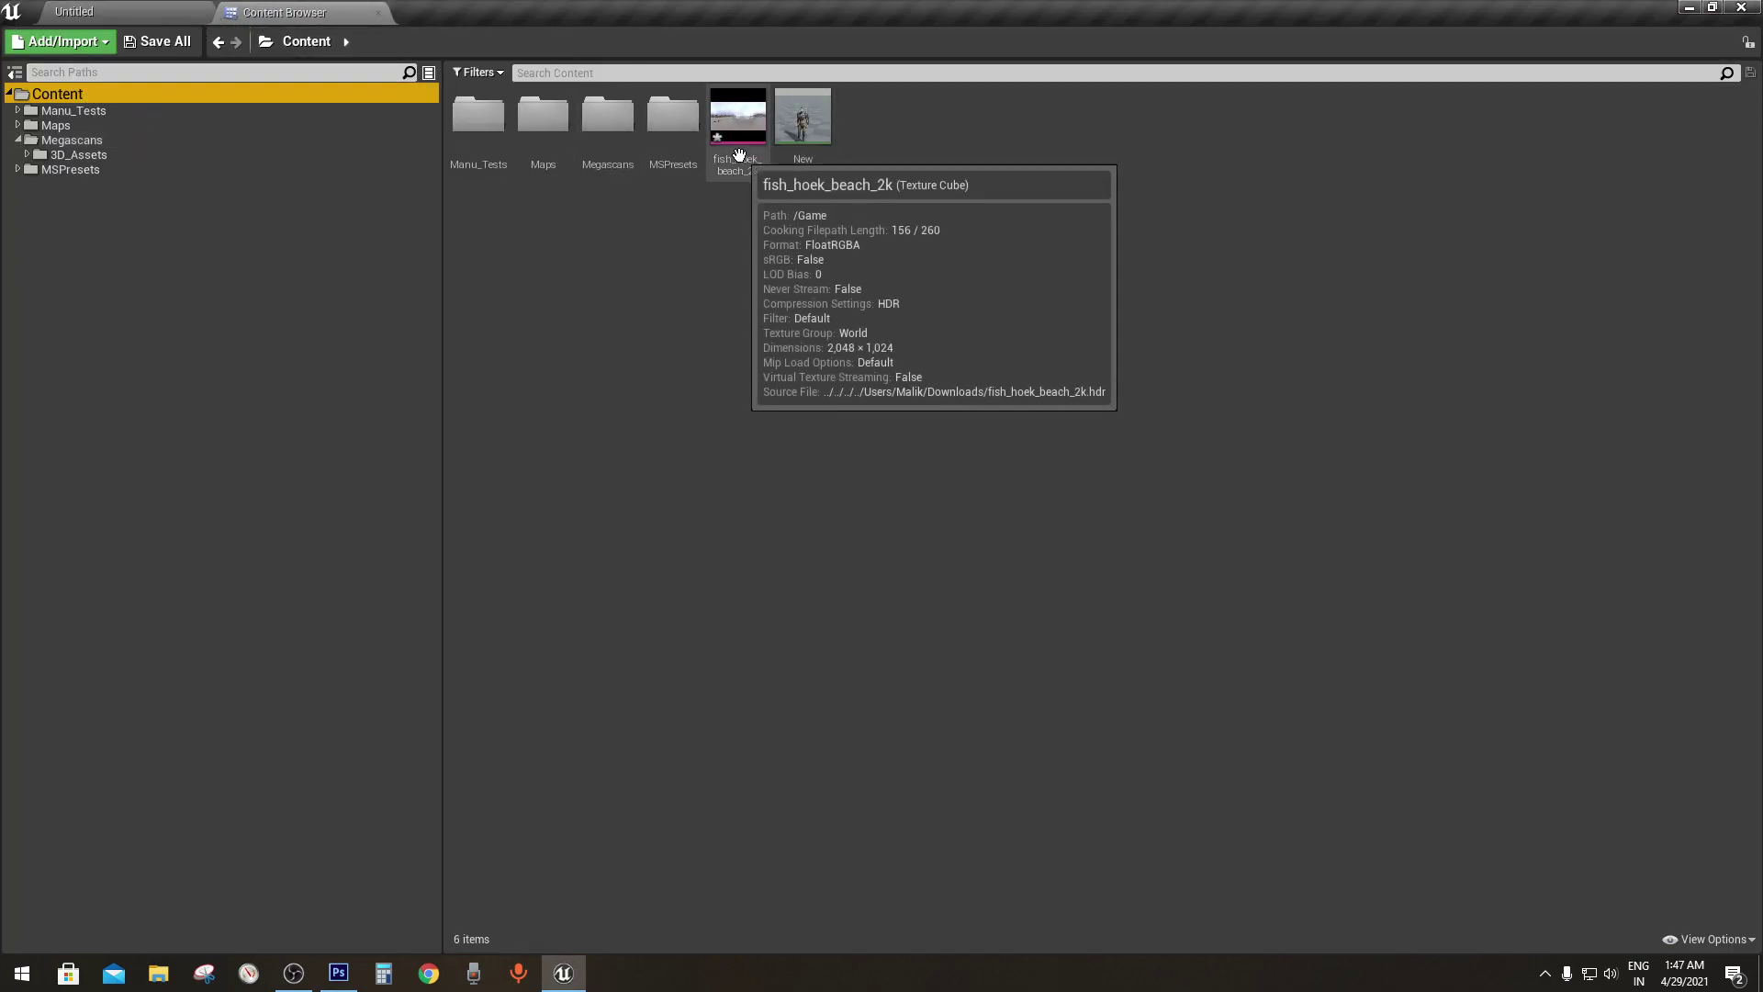
Place an HDRI Backdrop from the Lights actors into the level
{"action": "left_click", "coordinate": [124, 7]}
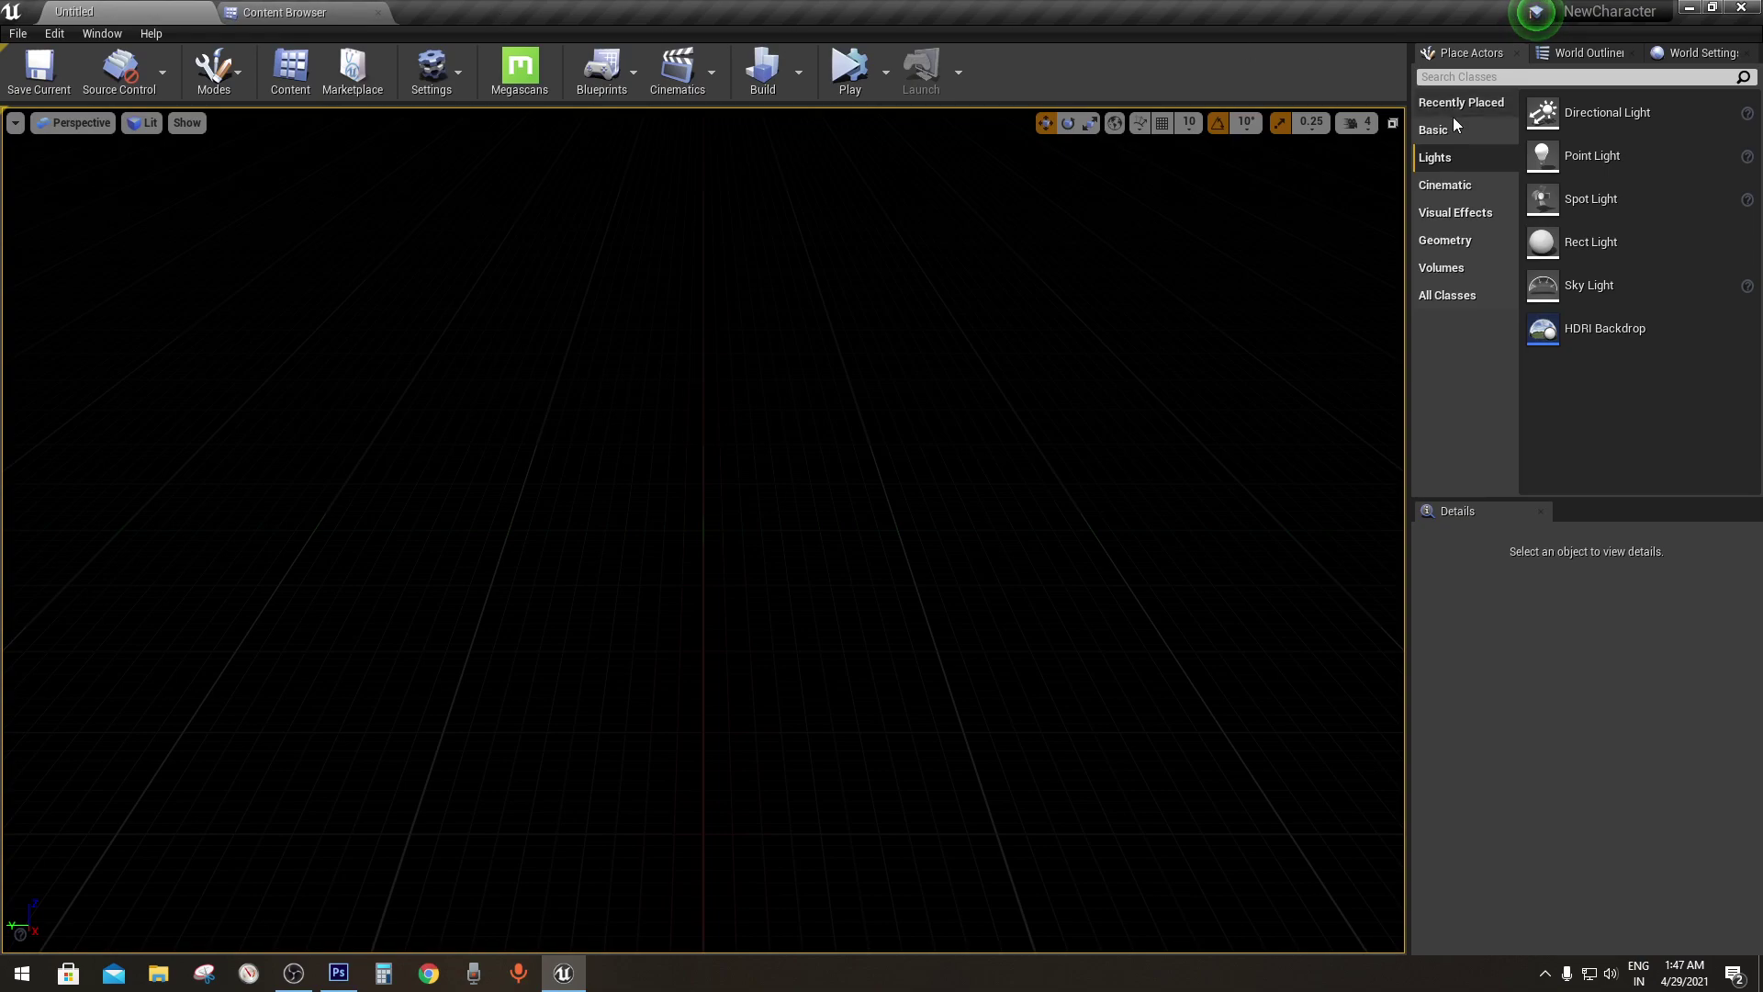
{"action": "left_click_drag", "start_coordinate": [1588, 328], "coordinate": [658, 613]}
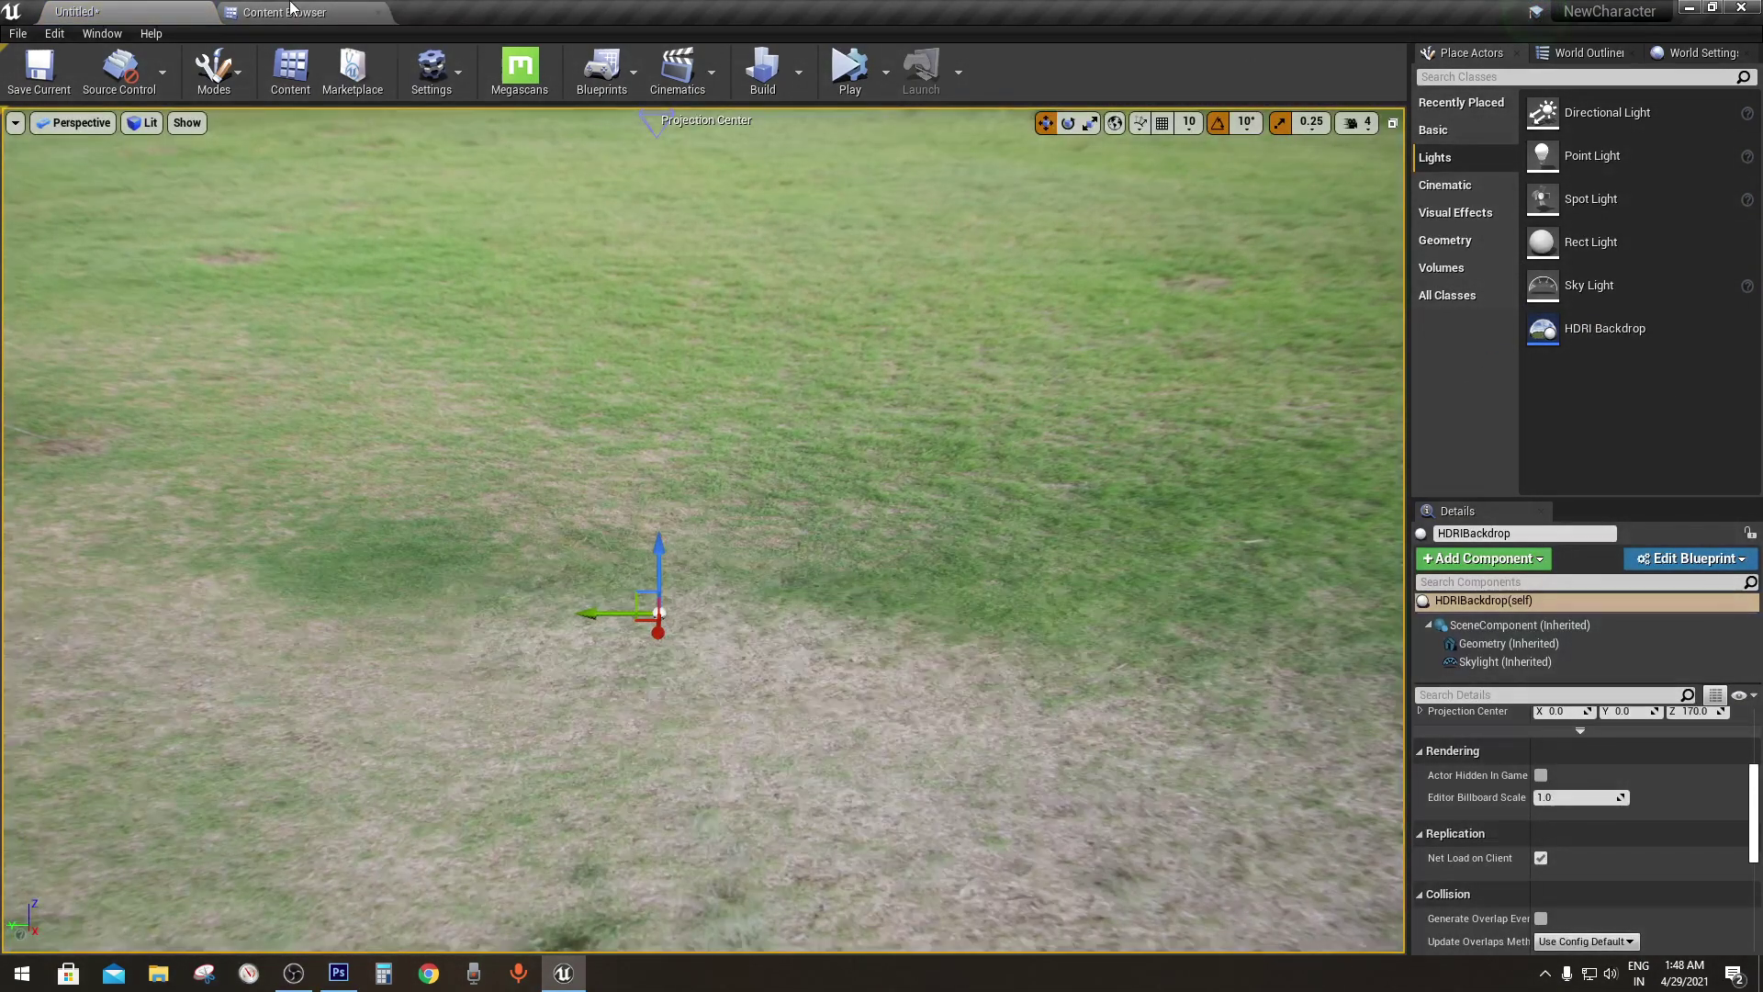
{"action": "left_click", "coordinate": [290, 8]}
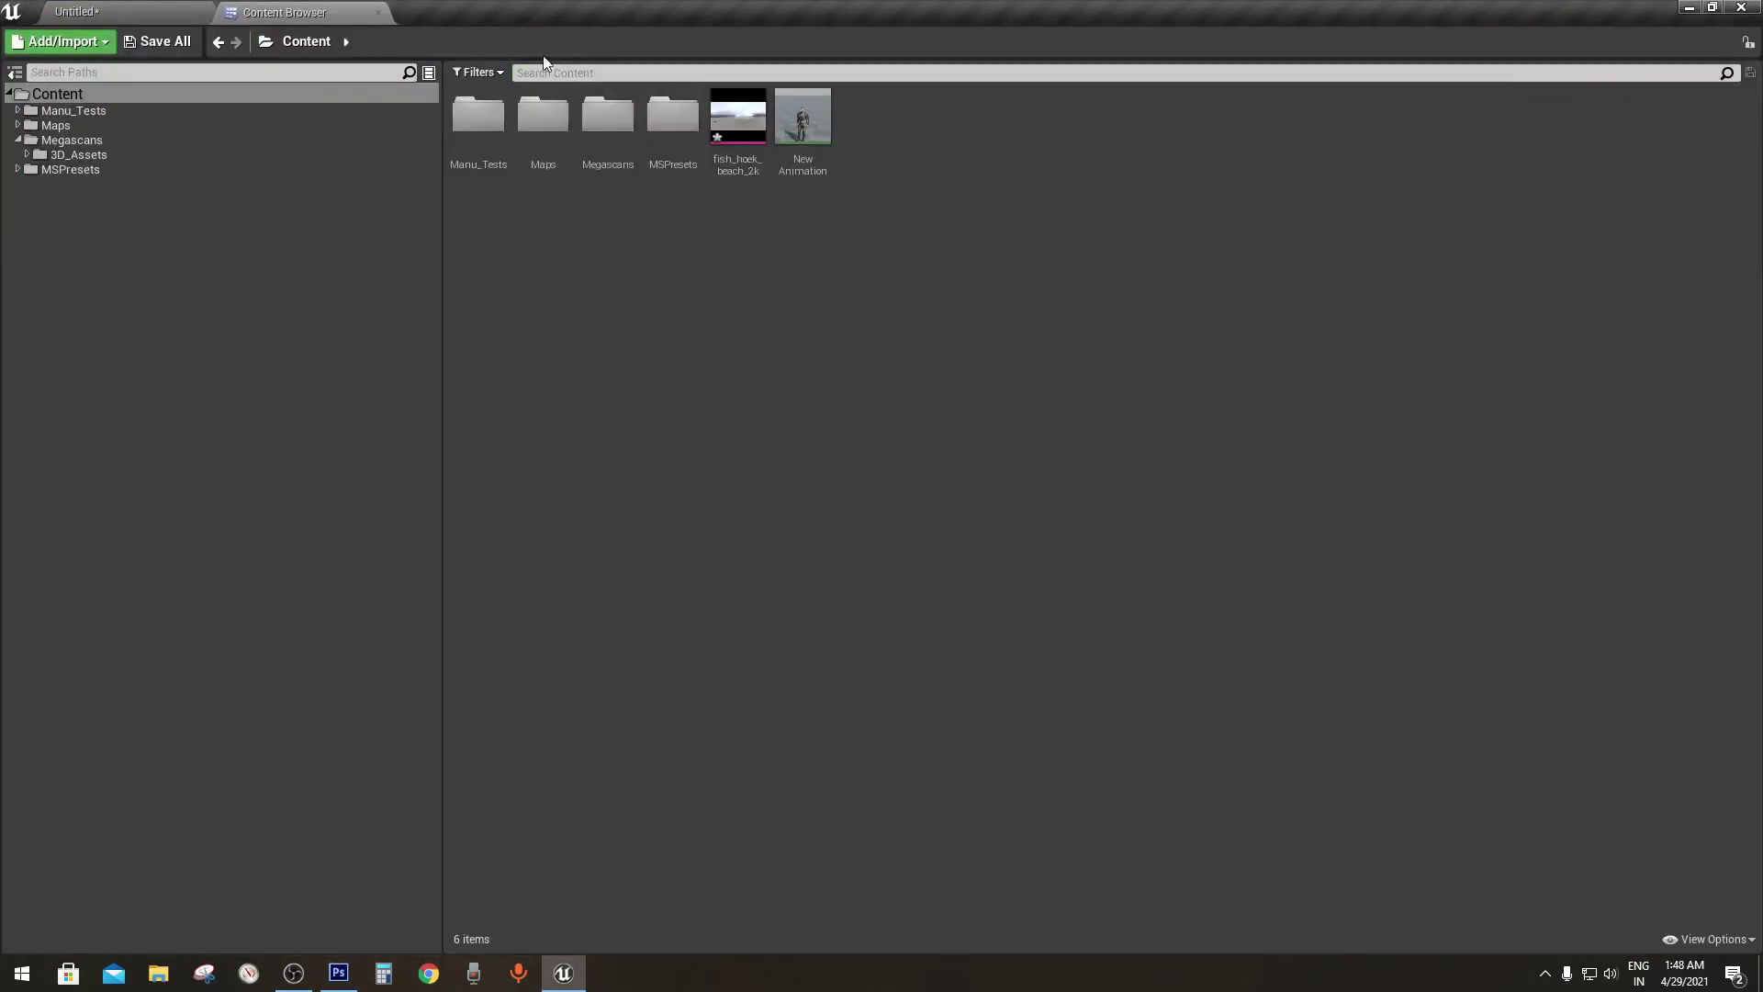
Place the New Animation character on the grassy field and move in to face him
{"action": "mouse_move", "coordinate": [803, 146]}
{"action": "left_mouse_down"}
{"action": "mouse_move", "coordinate": [718, 662]}
{"action": "mouse_move", "coordinate": [675, 610]}
{"action": "mouse_move", "coordinate": [730, 635]}
{"action": "left_mouse_up"}
{"action": "scroll", "coordinate": [809, 630], "scroll_direction": "up", "scroll_amount": 3}
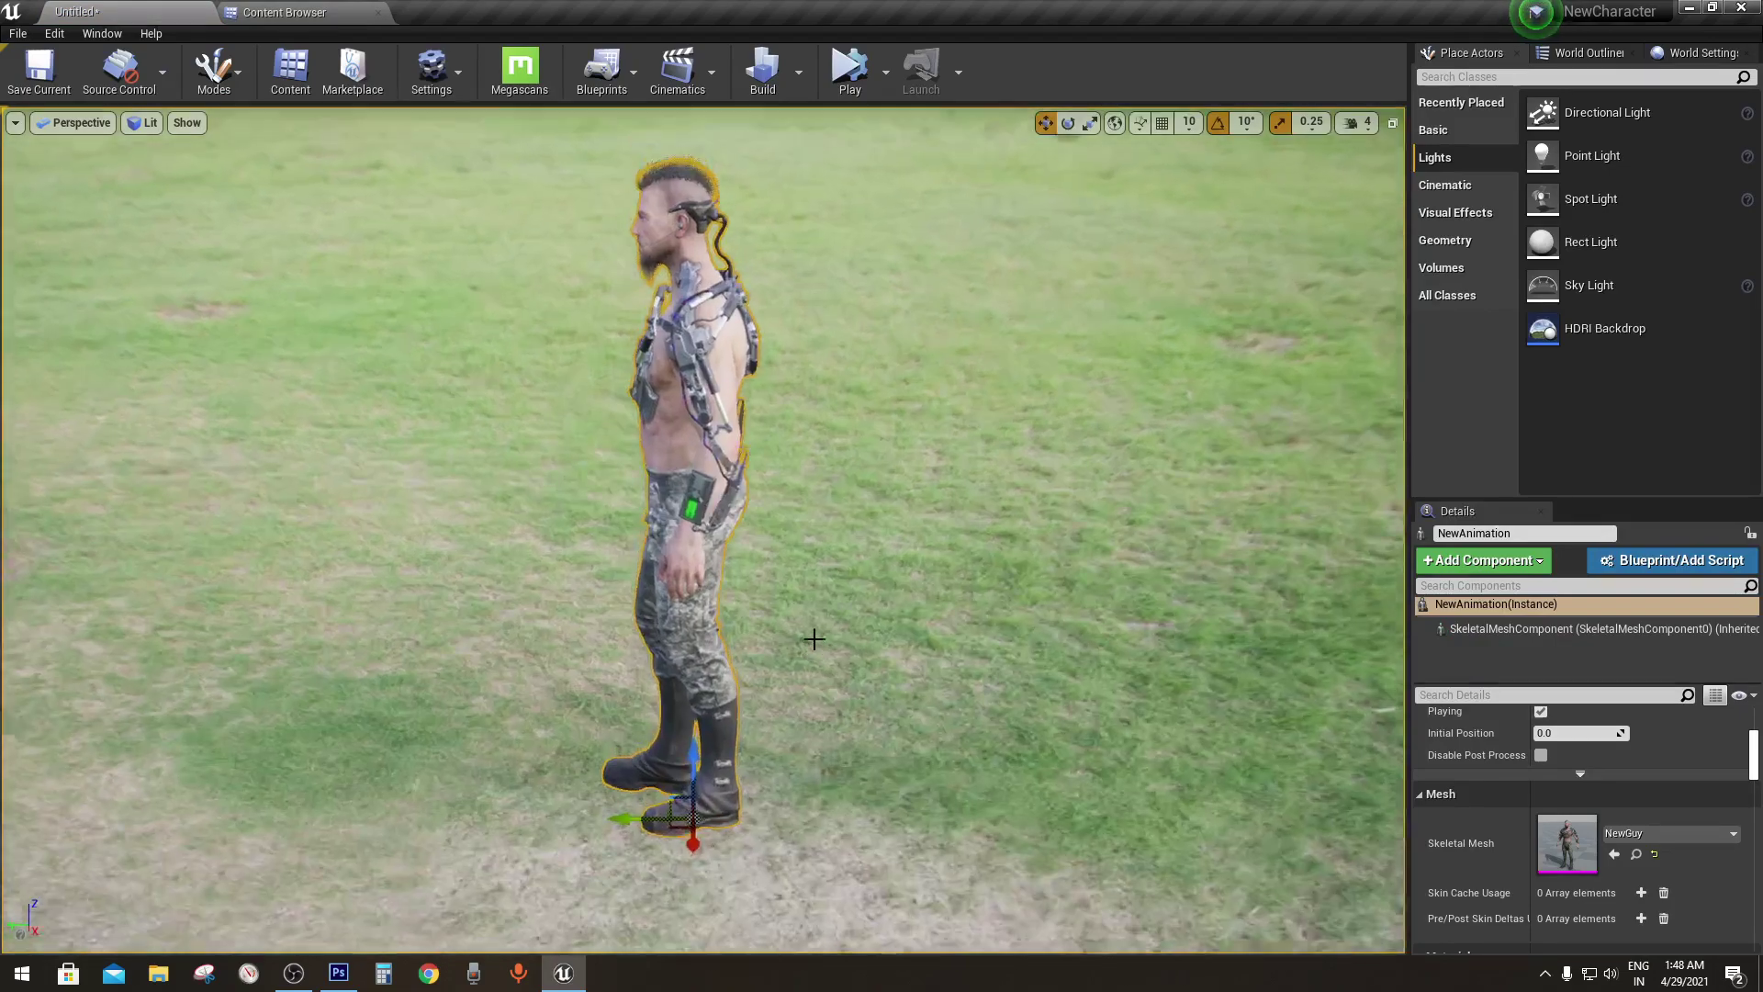
{"action": "right_click_drag", "start_coordinate": [808, 630], "coordinate": [808, 551]}
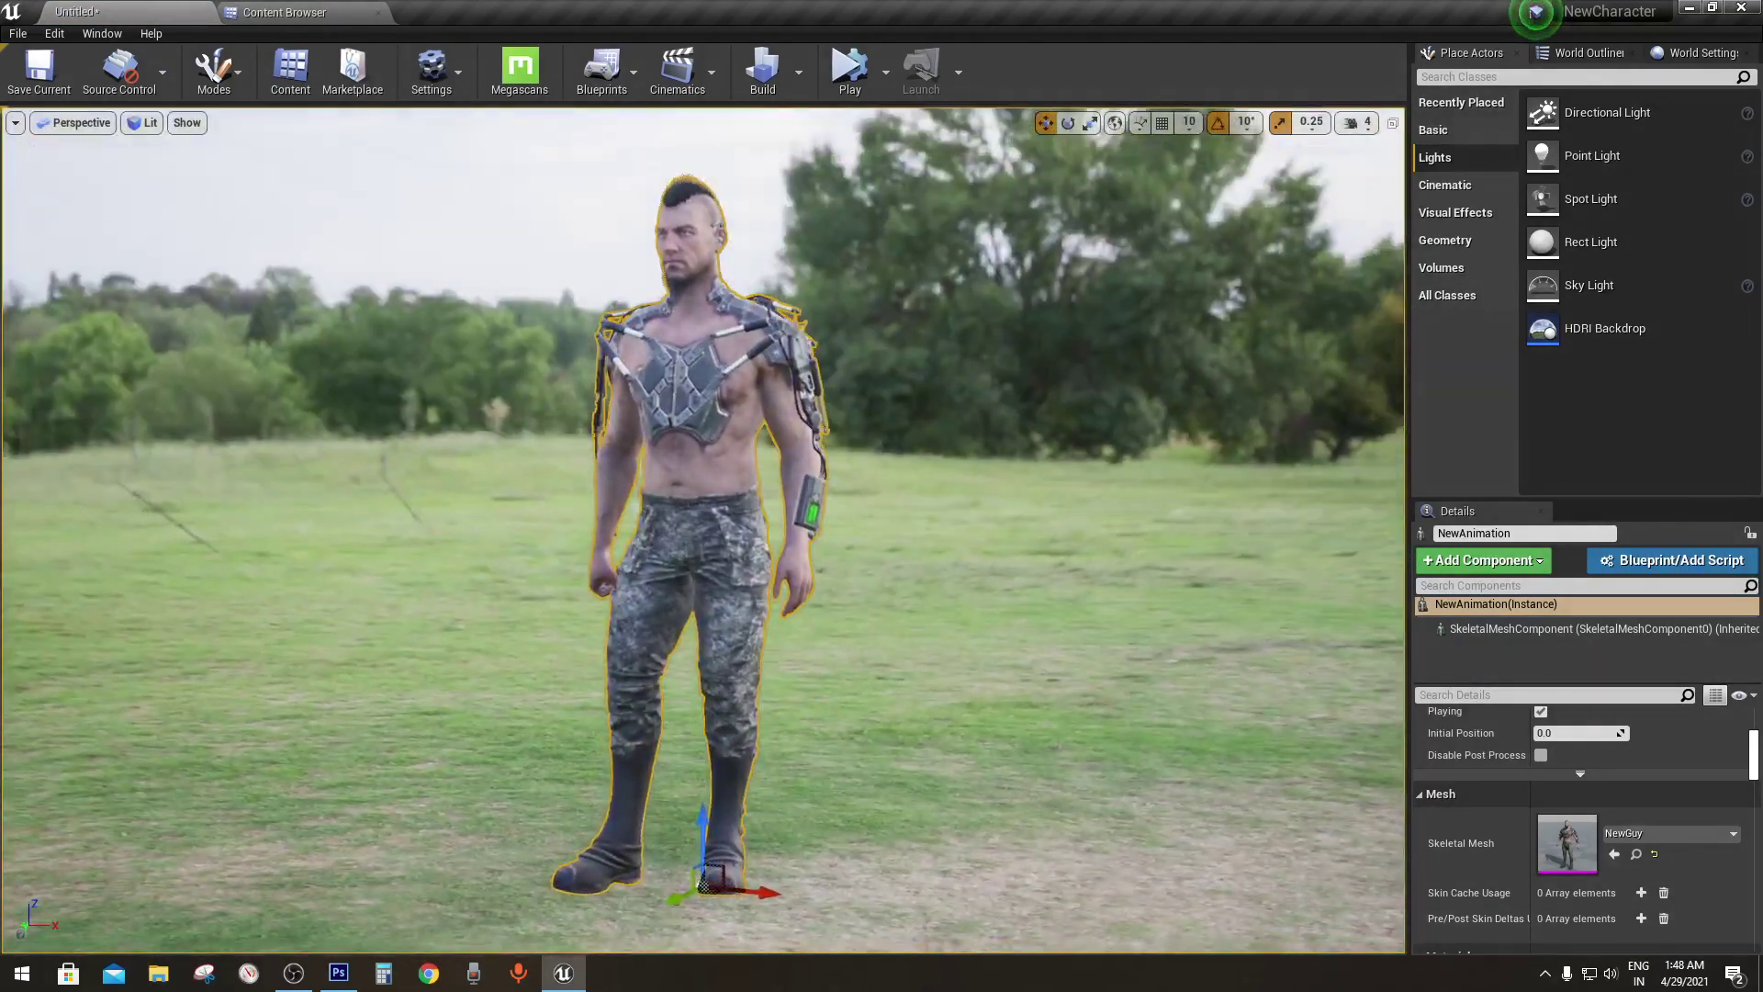
Select the HDRI Backdrop and scroll its Details to the cubemap settings
{"action": "left_click", "coordinate": [881, 654]}
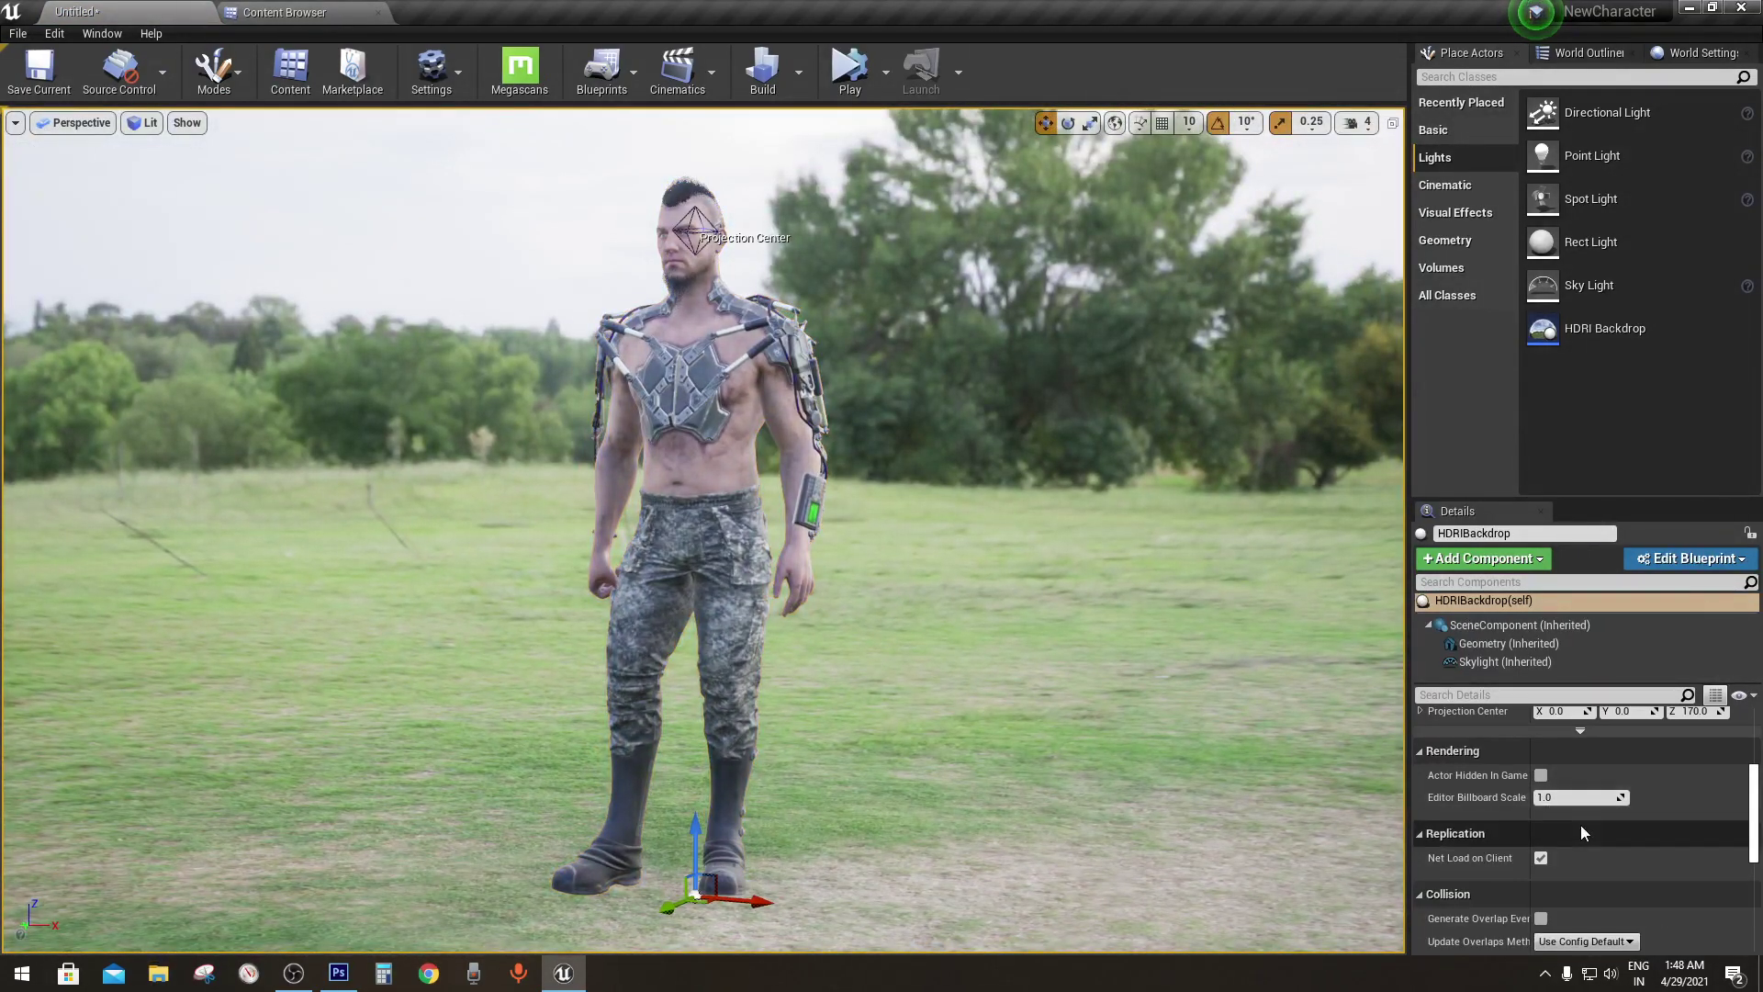
{"action": "scroll", "coordinate": [1580, 825], "scroll_direction": "up", "scroll_amount": 2}
{"action": "scroll", "coordinate": [1519, 801], "scroll_direction": "up", "scroll_amount": 3}
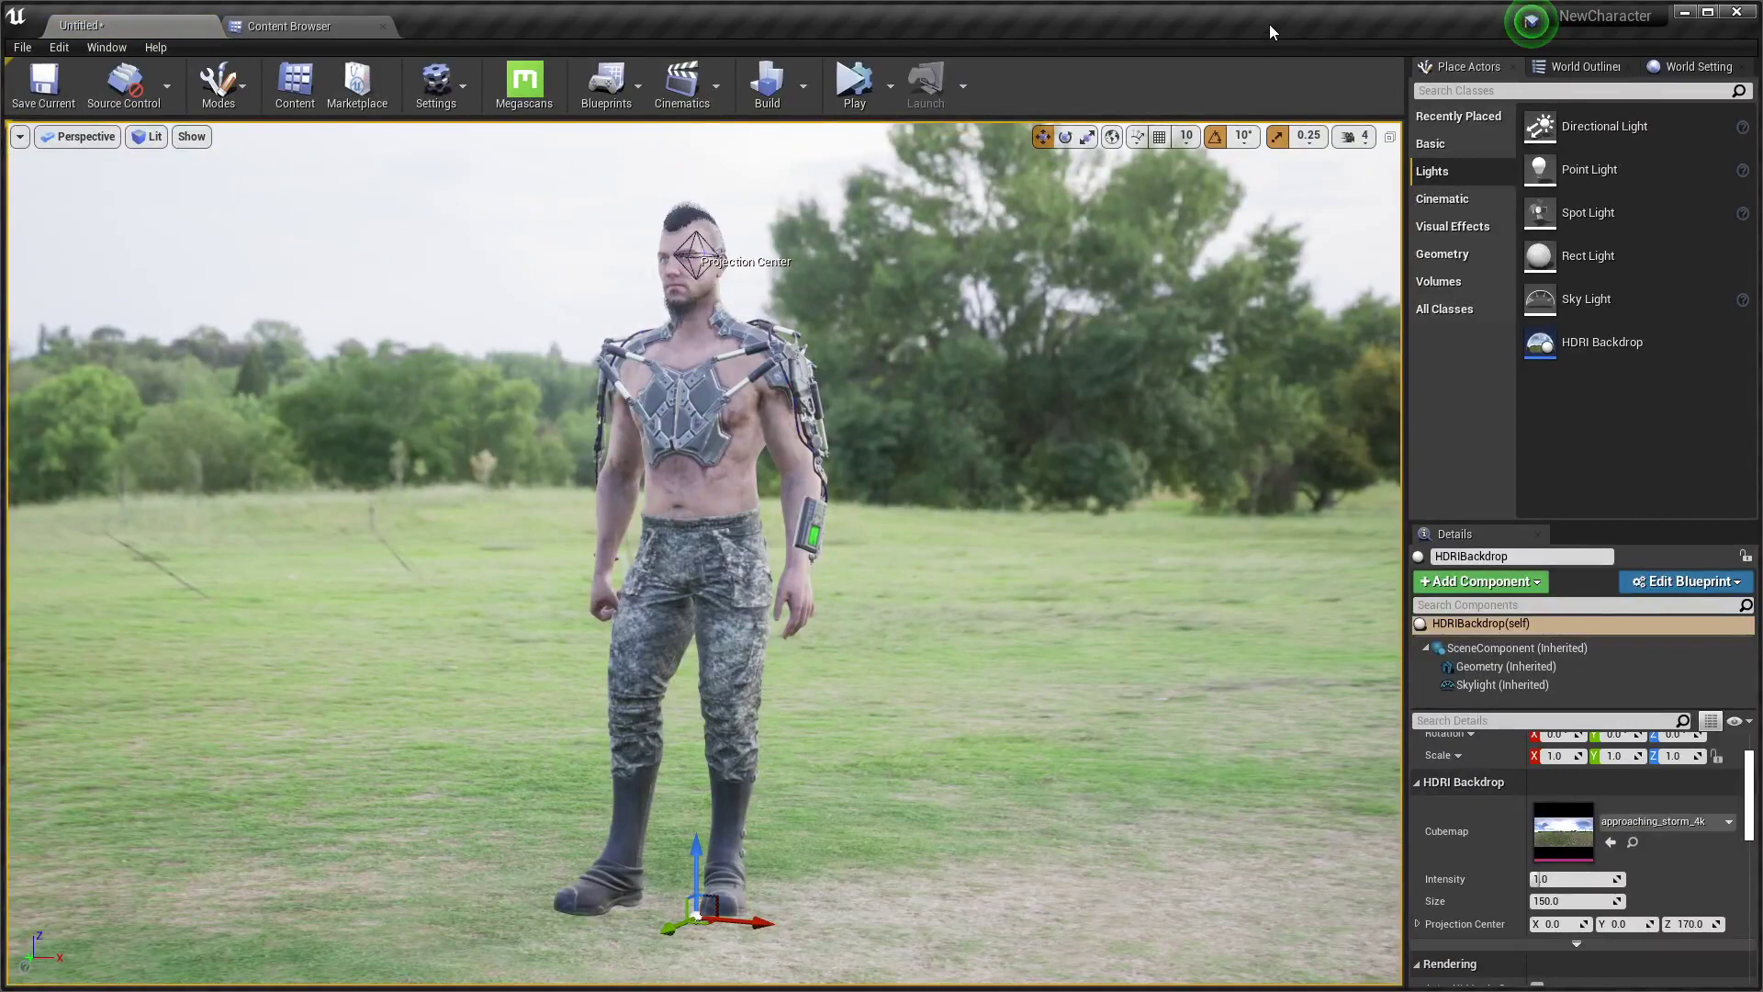
Replace the backdrop's approaching_storm_4k cubemap with fish_hoek_beach_2k
{"action": "left_click", "coordinate": [333, 33]}
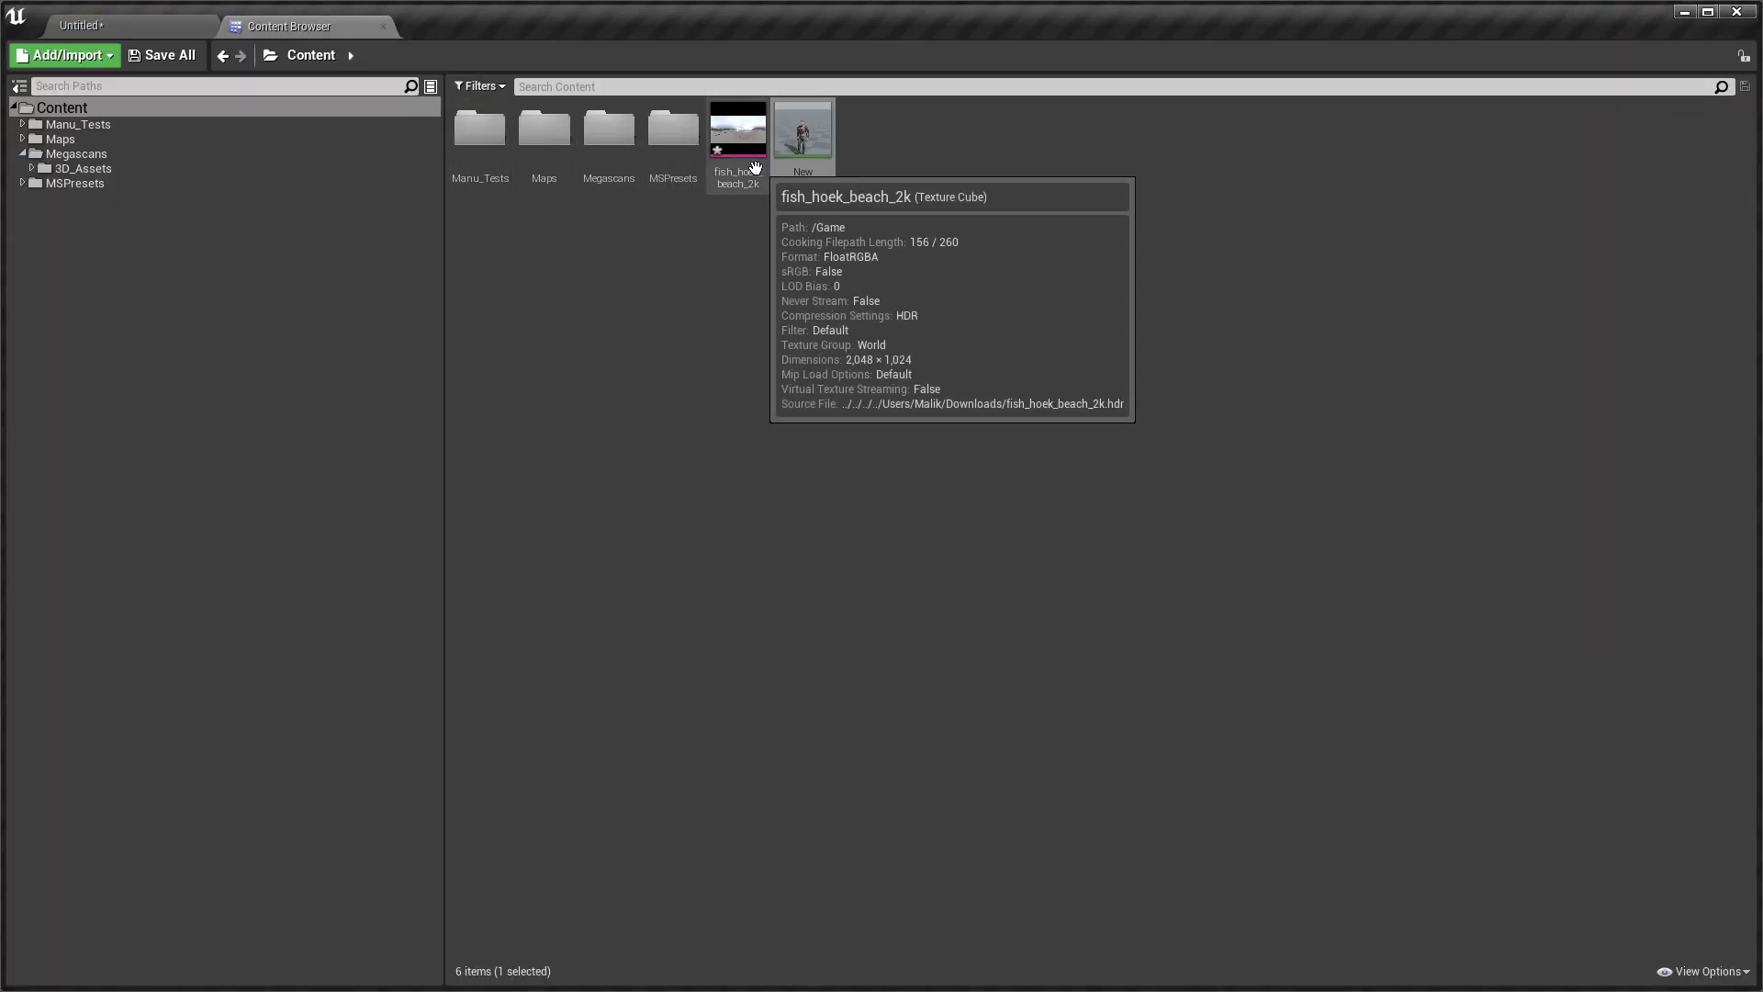
{"action": "left_click", "coordinate": [737, 138]}
{"action": "left_click", "coordinate": [184, 25]}
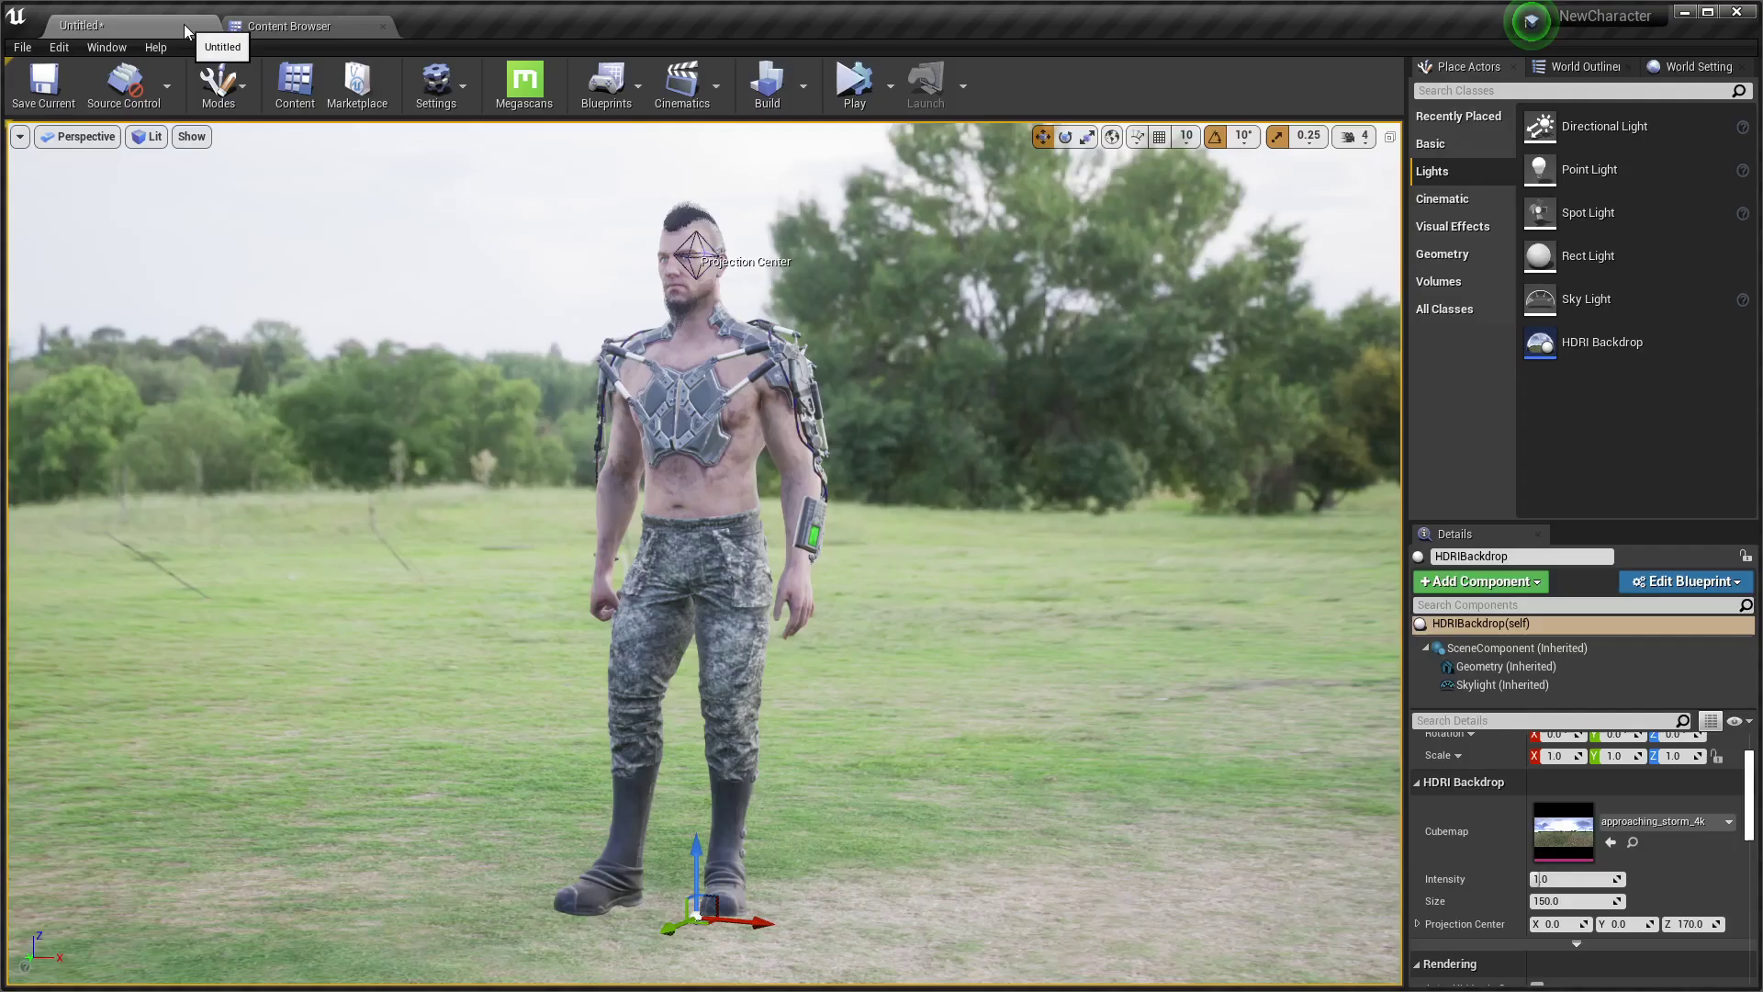
{"action": "left_click", "coordinate": [1610, 842]}
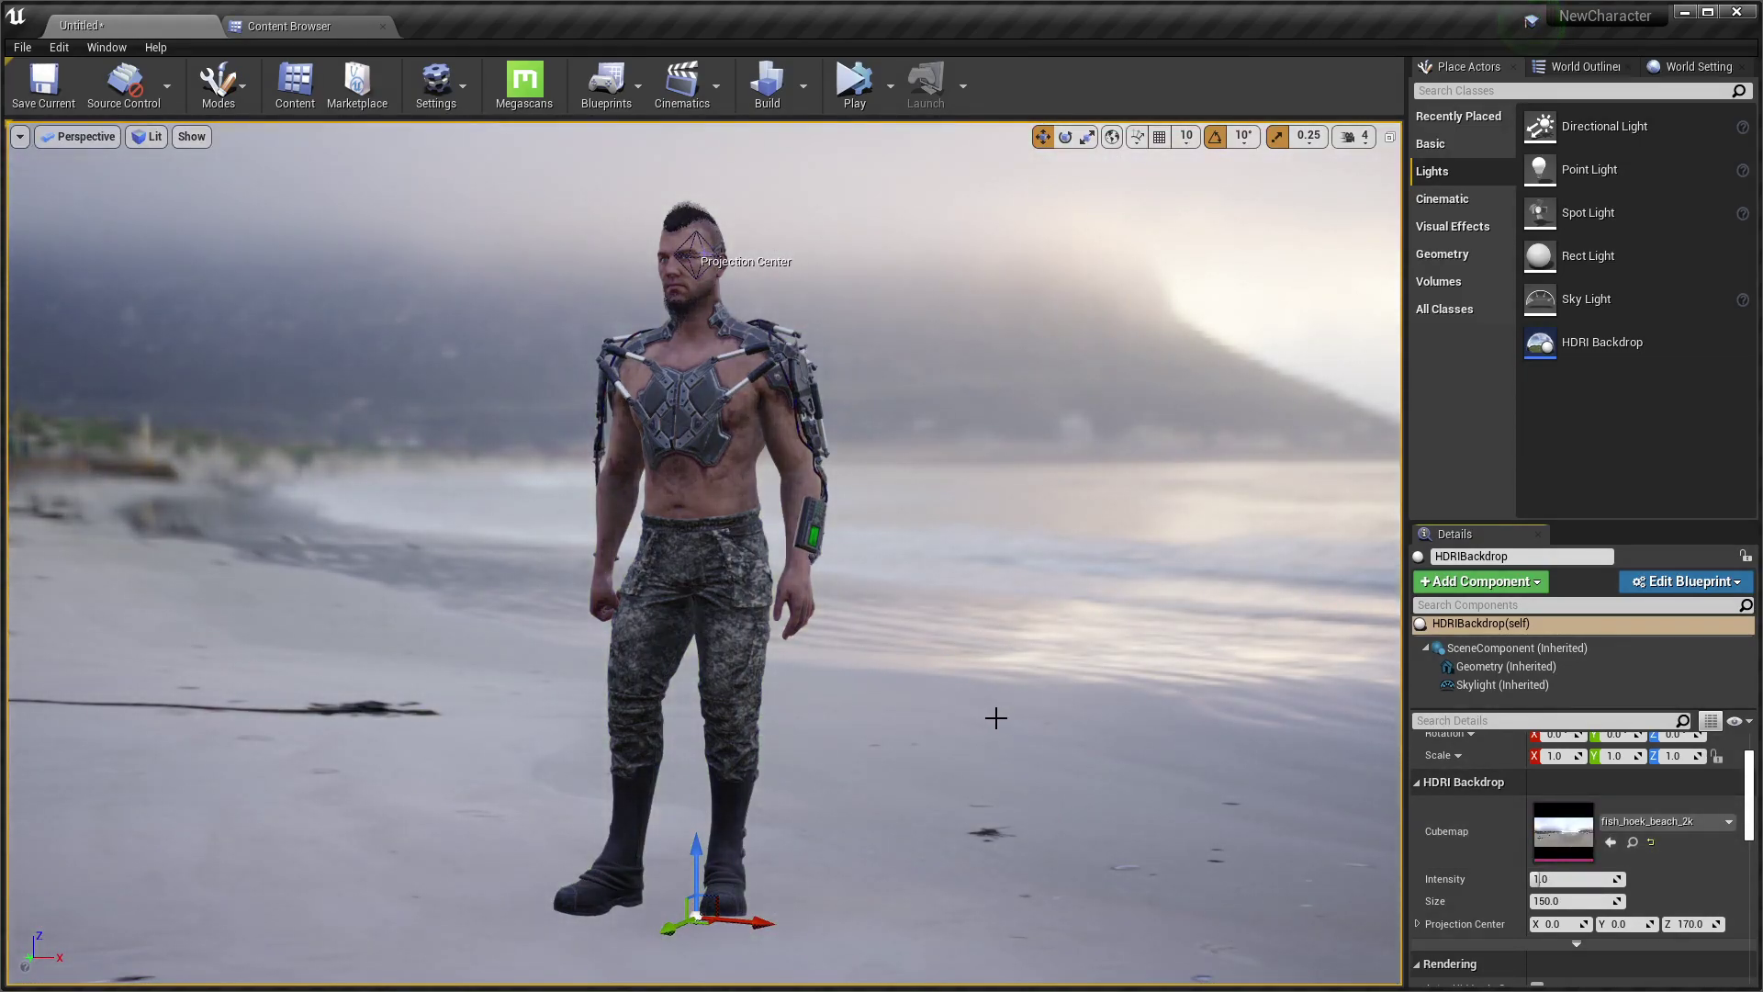
{"action": "right_click_drag", "start_coordinate": [996, 717], "coordinate": [981, 709]}
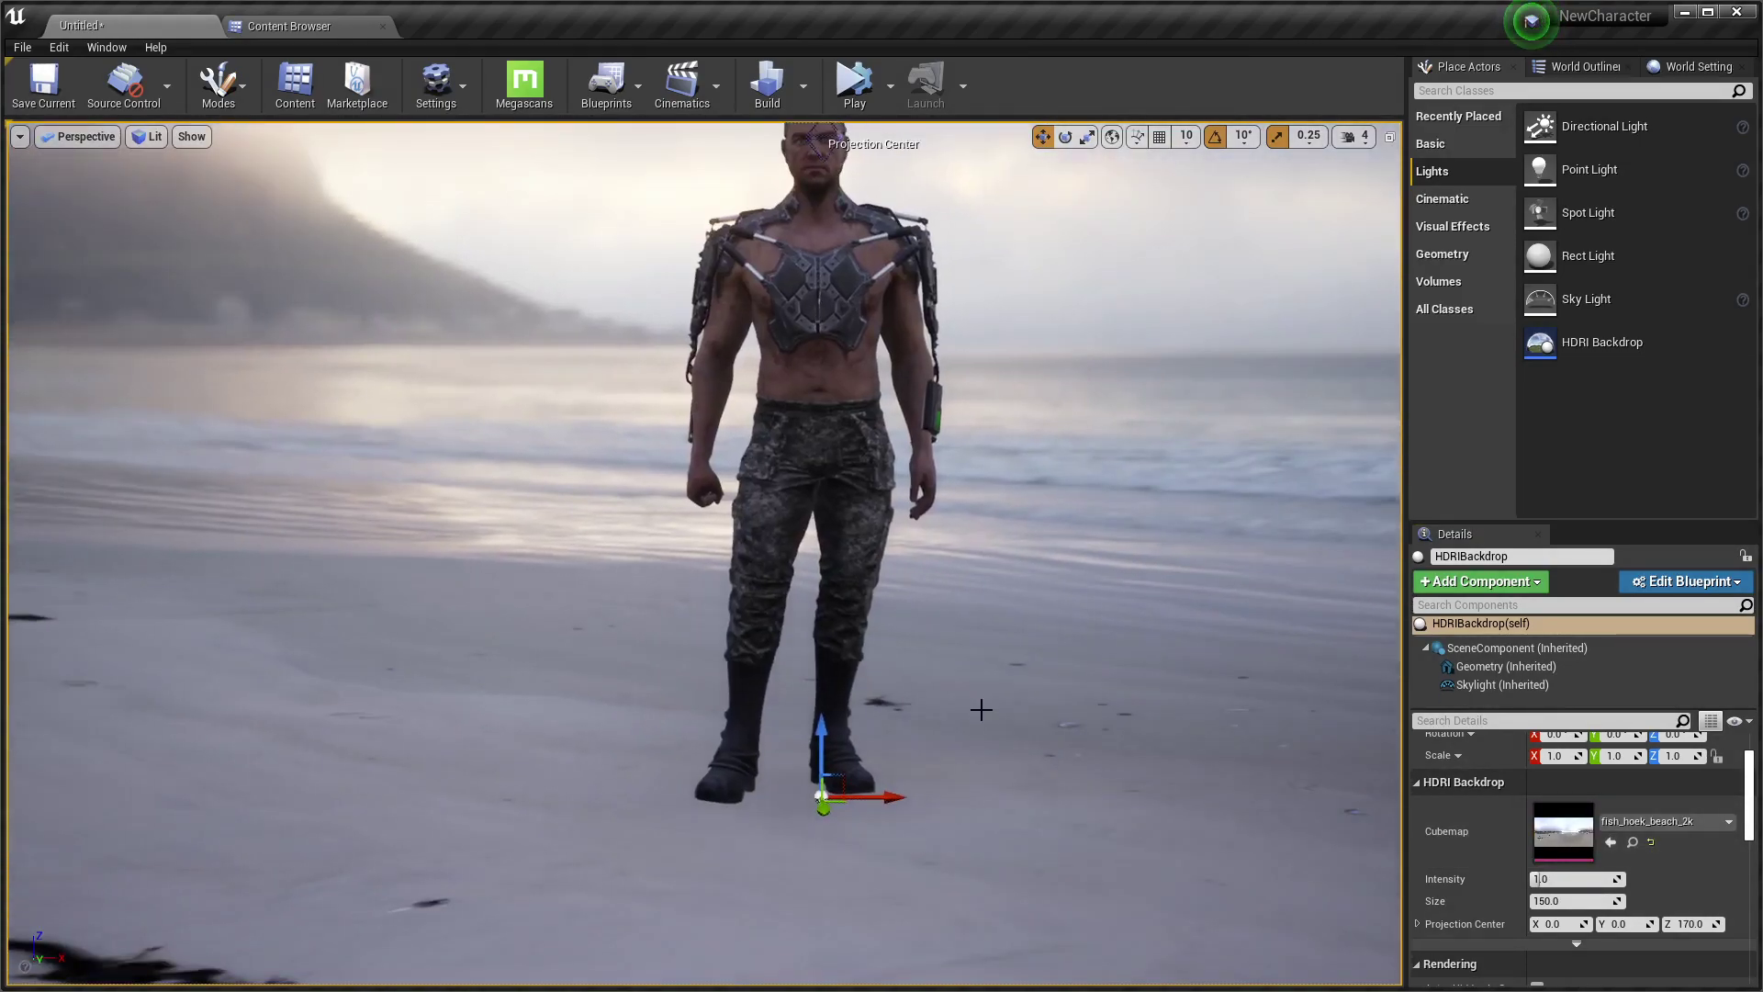
Rotate the character 30° about Z and move him to the right along the beach
{"action": "left_click", "coordinate": [861, 625]}
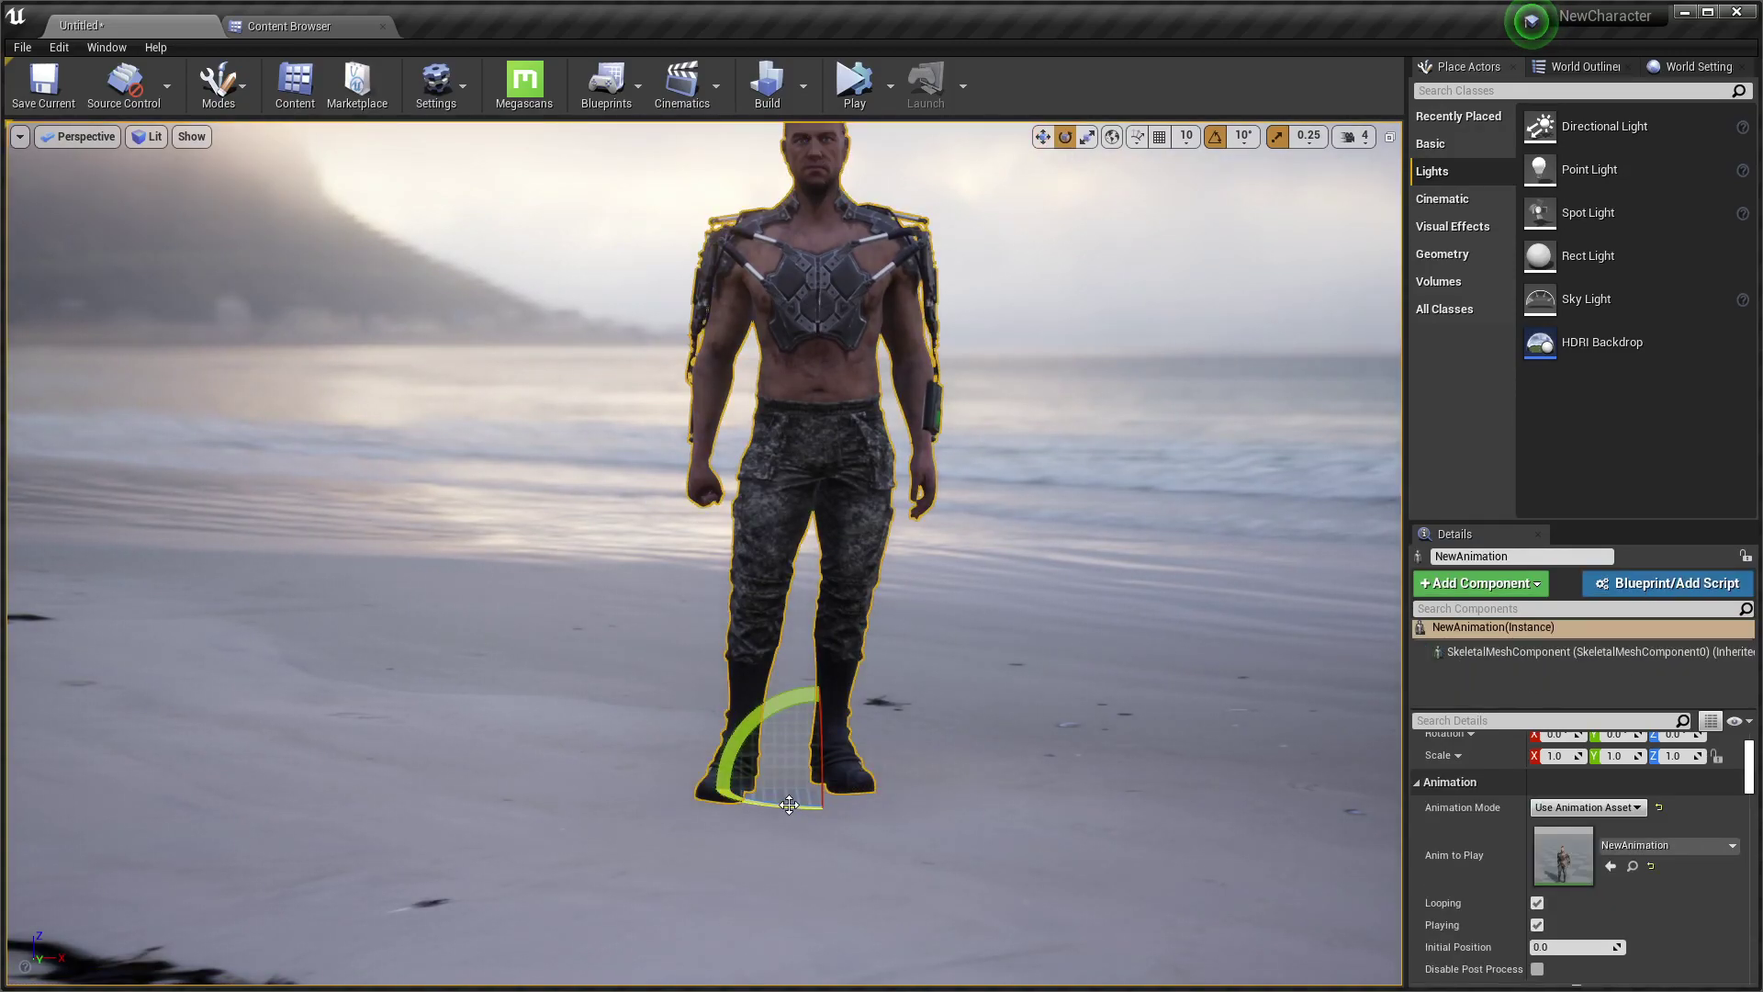
{"action": "left_click_drag", "start_coordinate": [789, 804], "coordinate": [919, 795]}
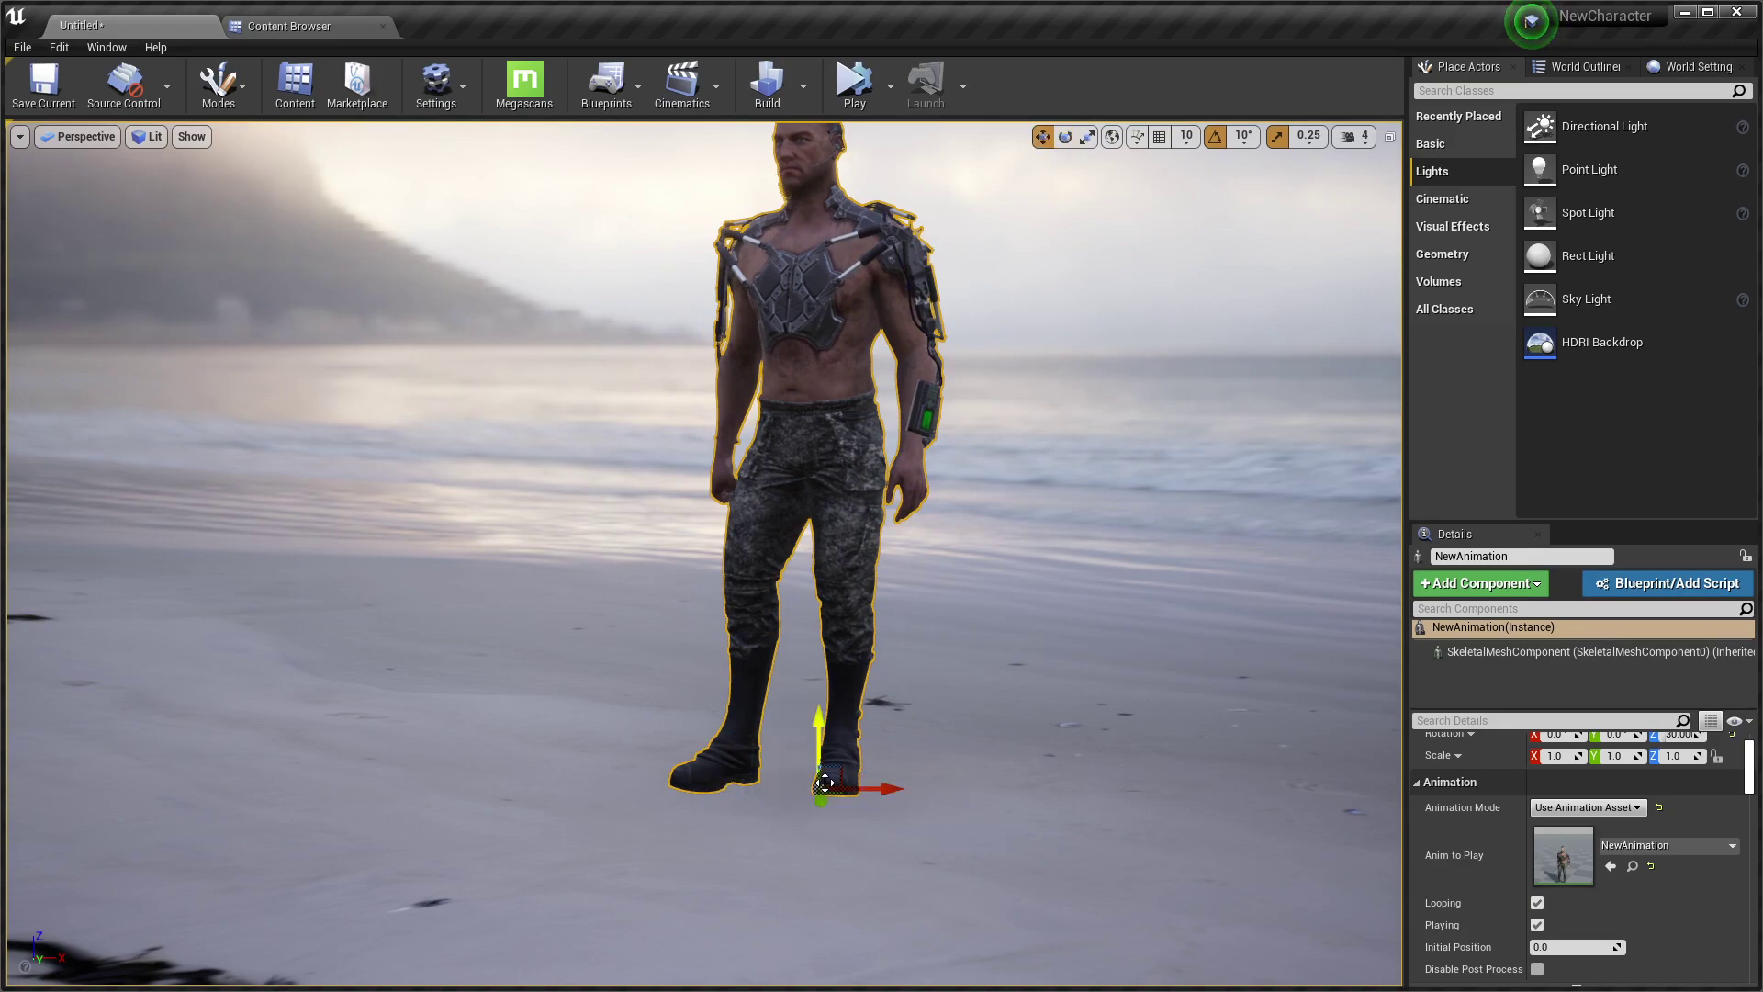
{"action": "left_click_drag", "start_coordinate": [836, 798], "coordinate": [1243, 732]}
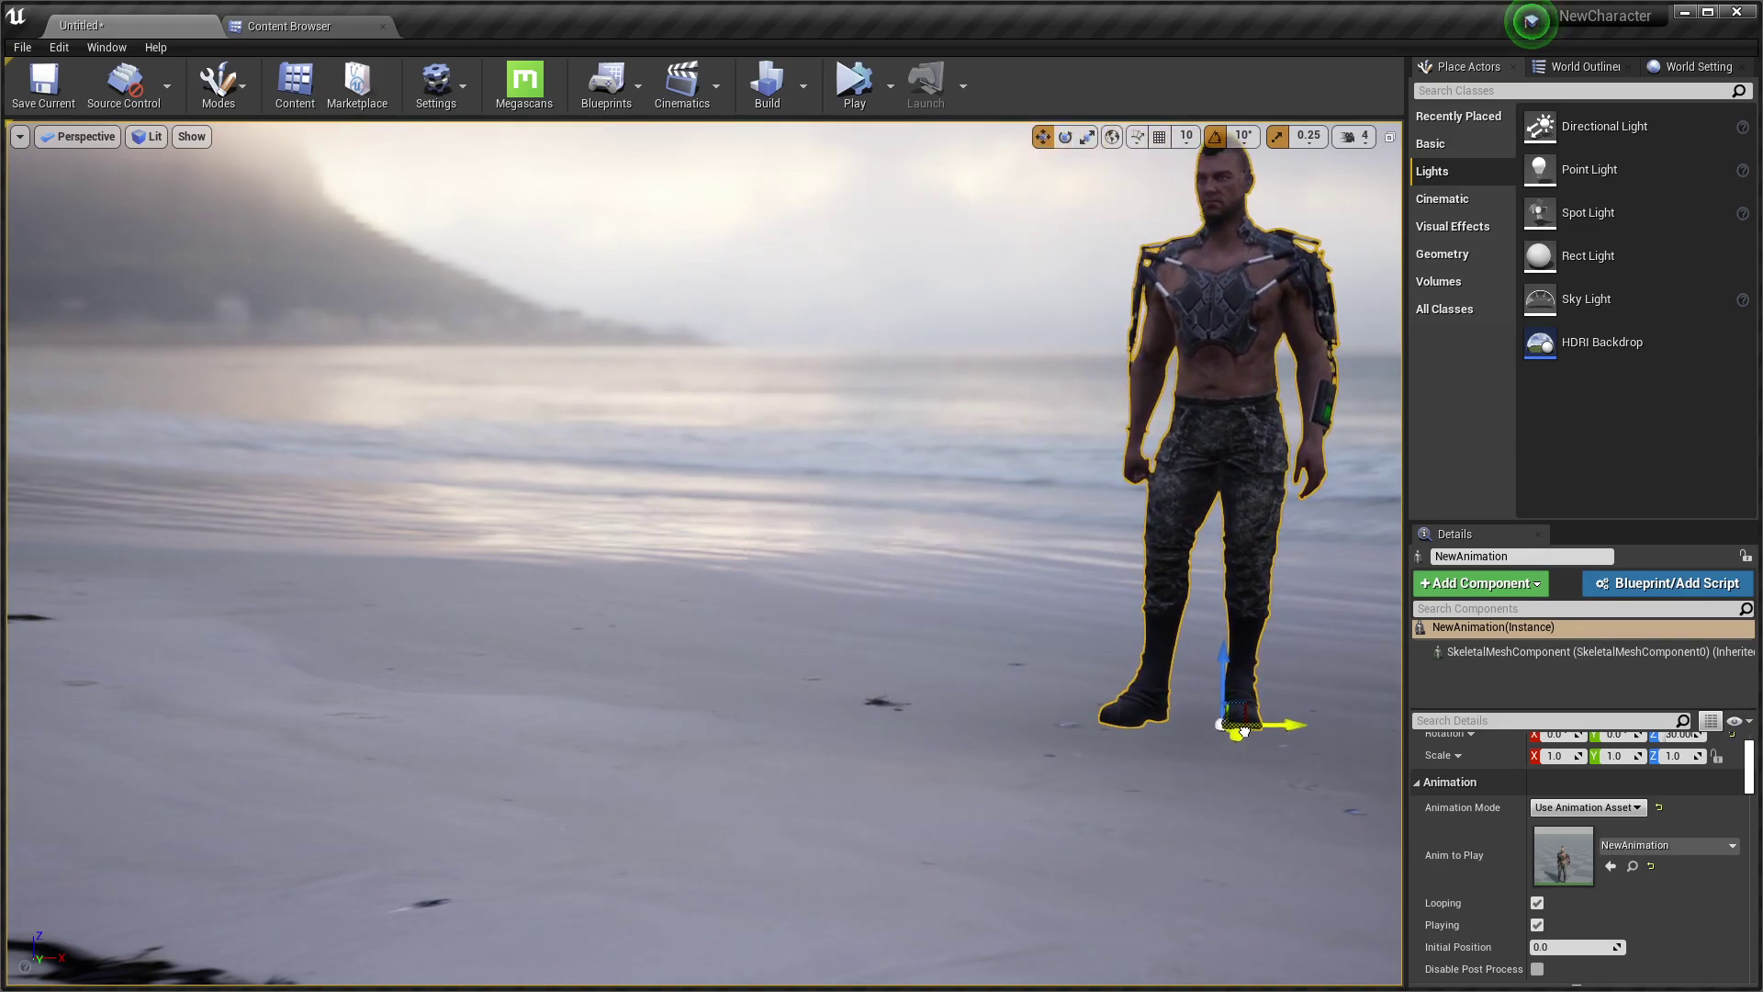
{"action": "right_click_drag", "start_coordinate": [851, 743], "coordinate": [798, 750]}
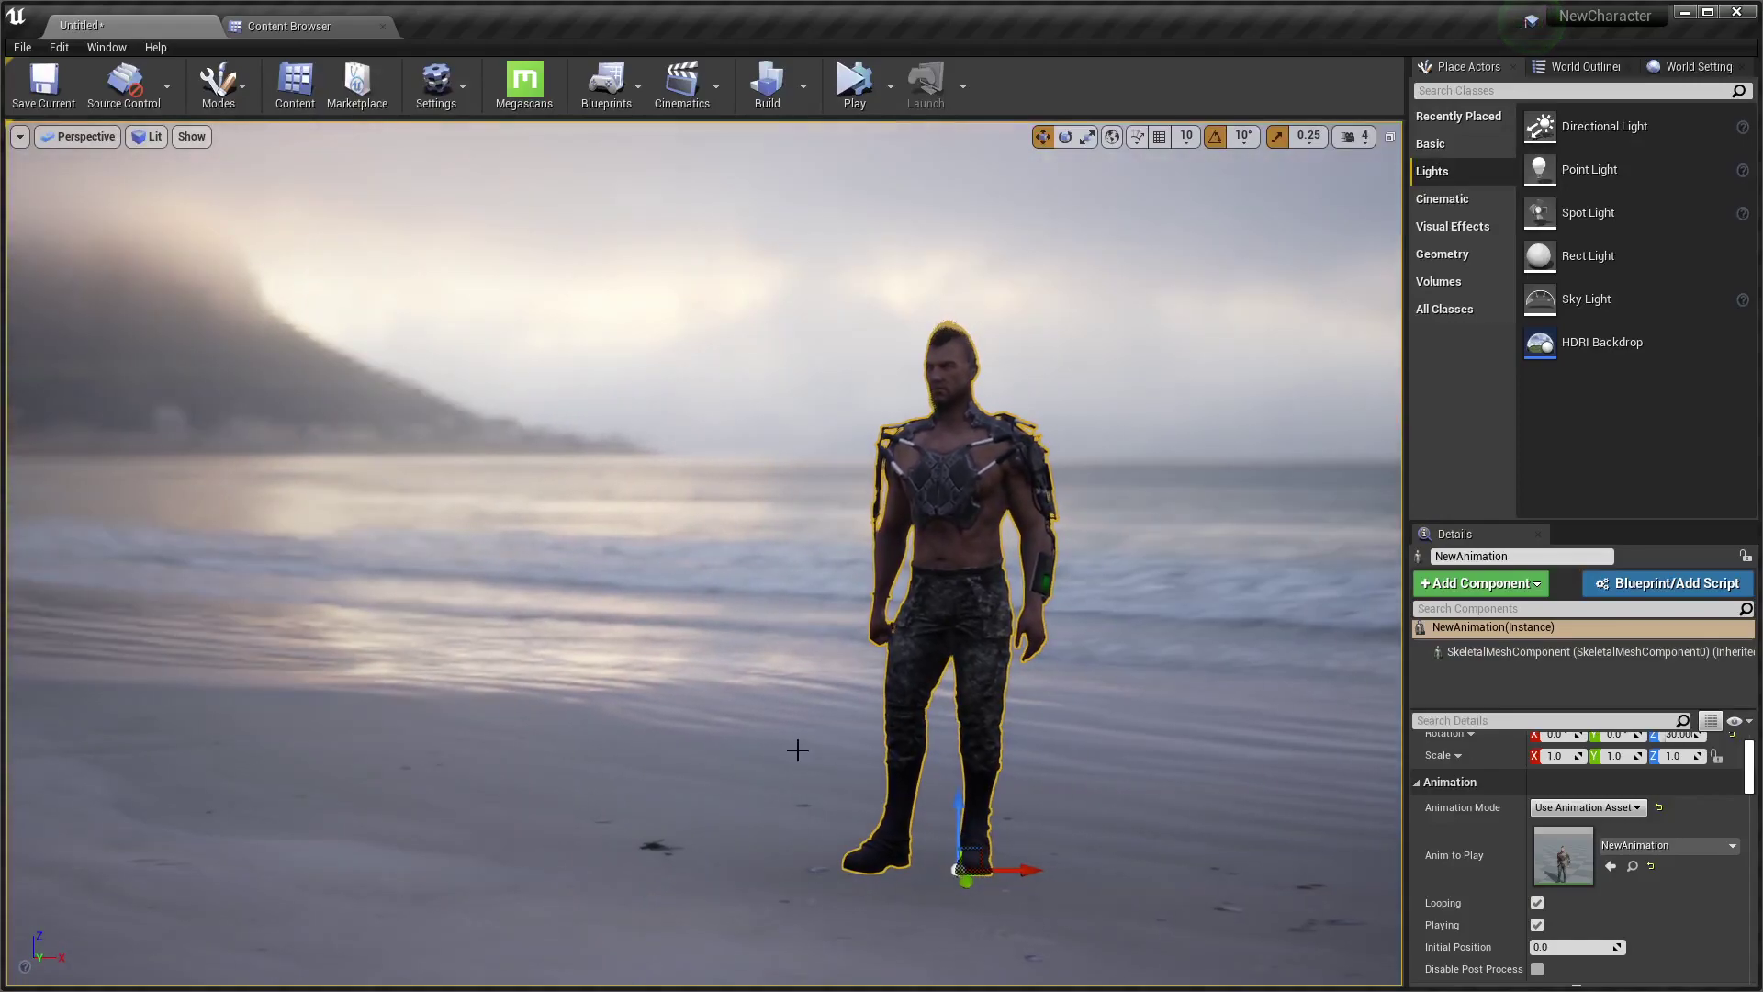
{"action": "left_click", "coordinate": [767, 750]}
{"action": "right_click_drag", "start_coordinate": [1099, 734], "coordinate": [1099, 734]}
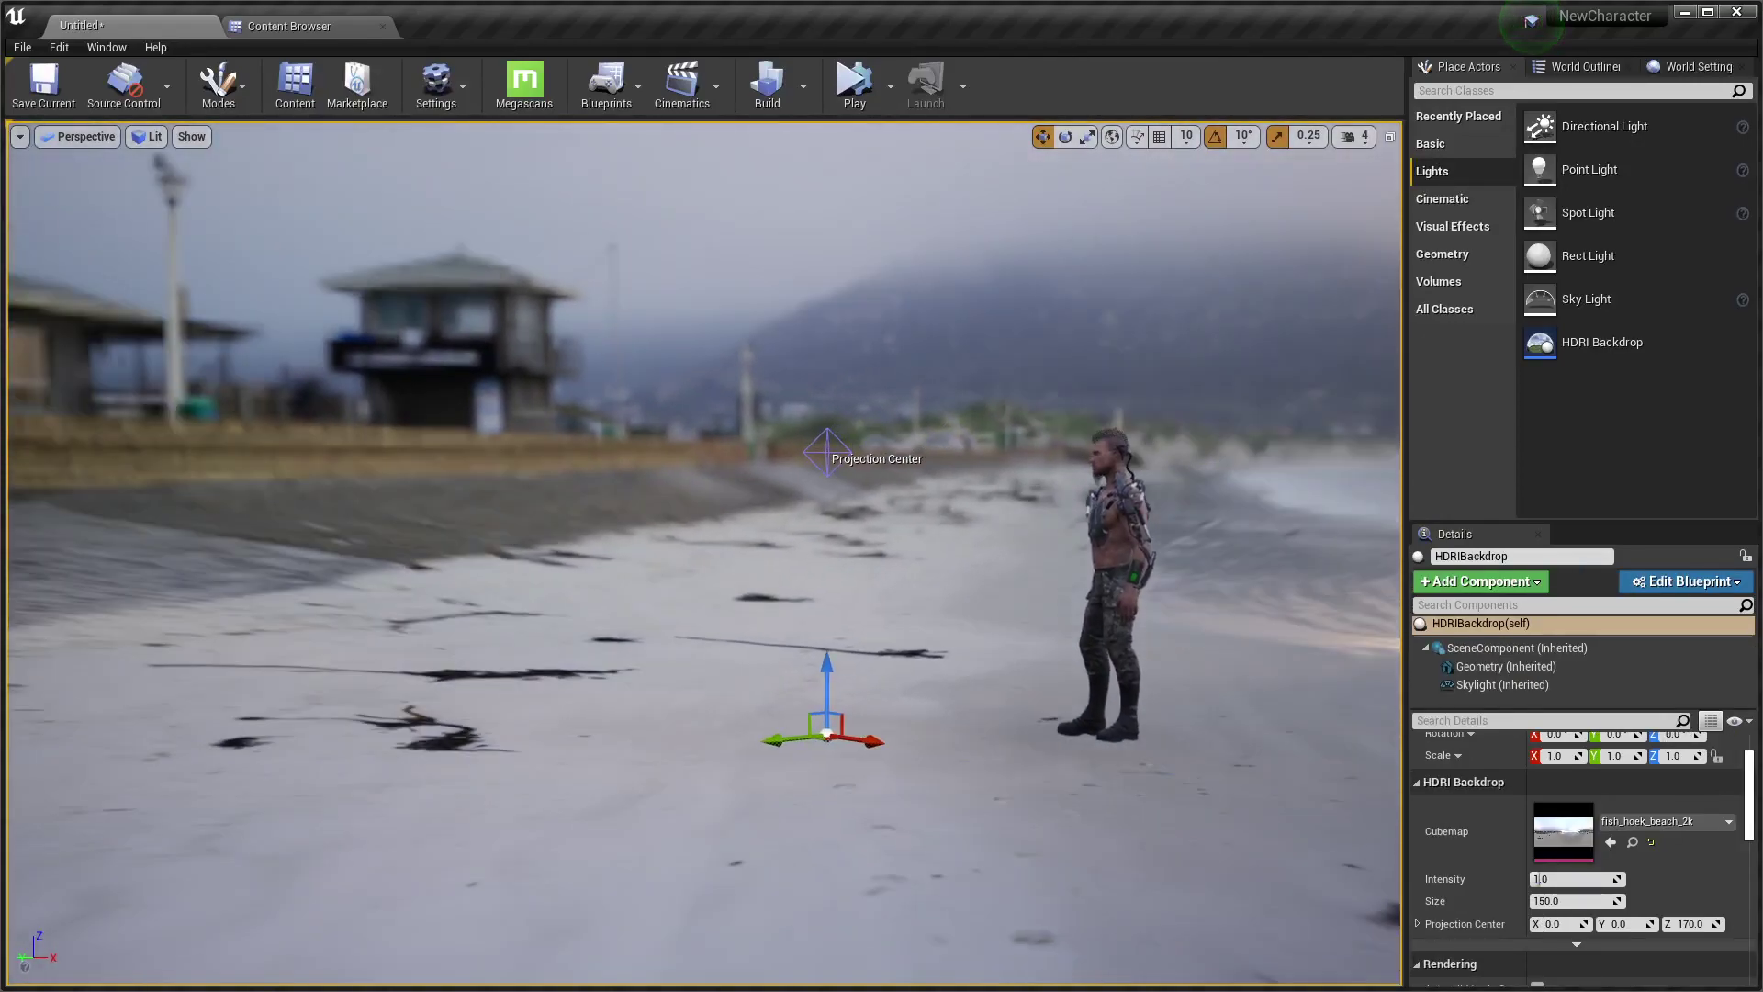
Drag the backdrop's projection centre up from Z 170 to about 858.07
{"action": "right_click_drag", "start_coordinate": [1019, 468], "coordinate": [1018, 468]}
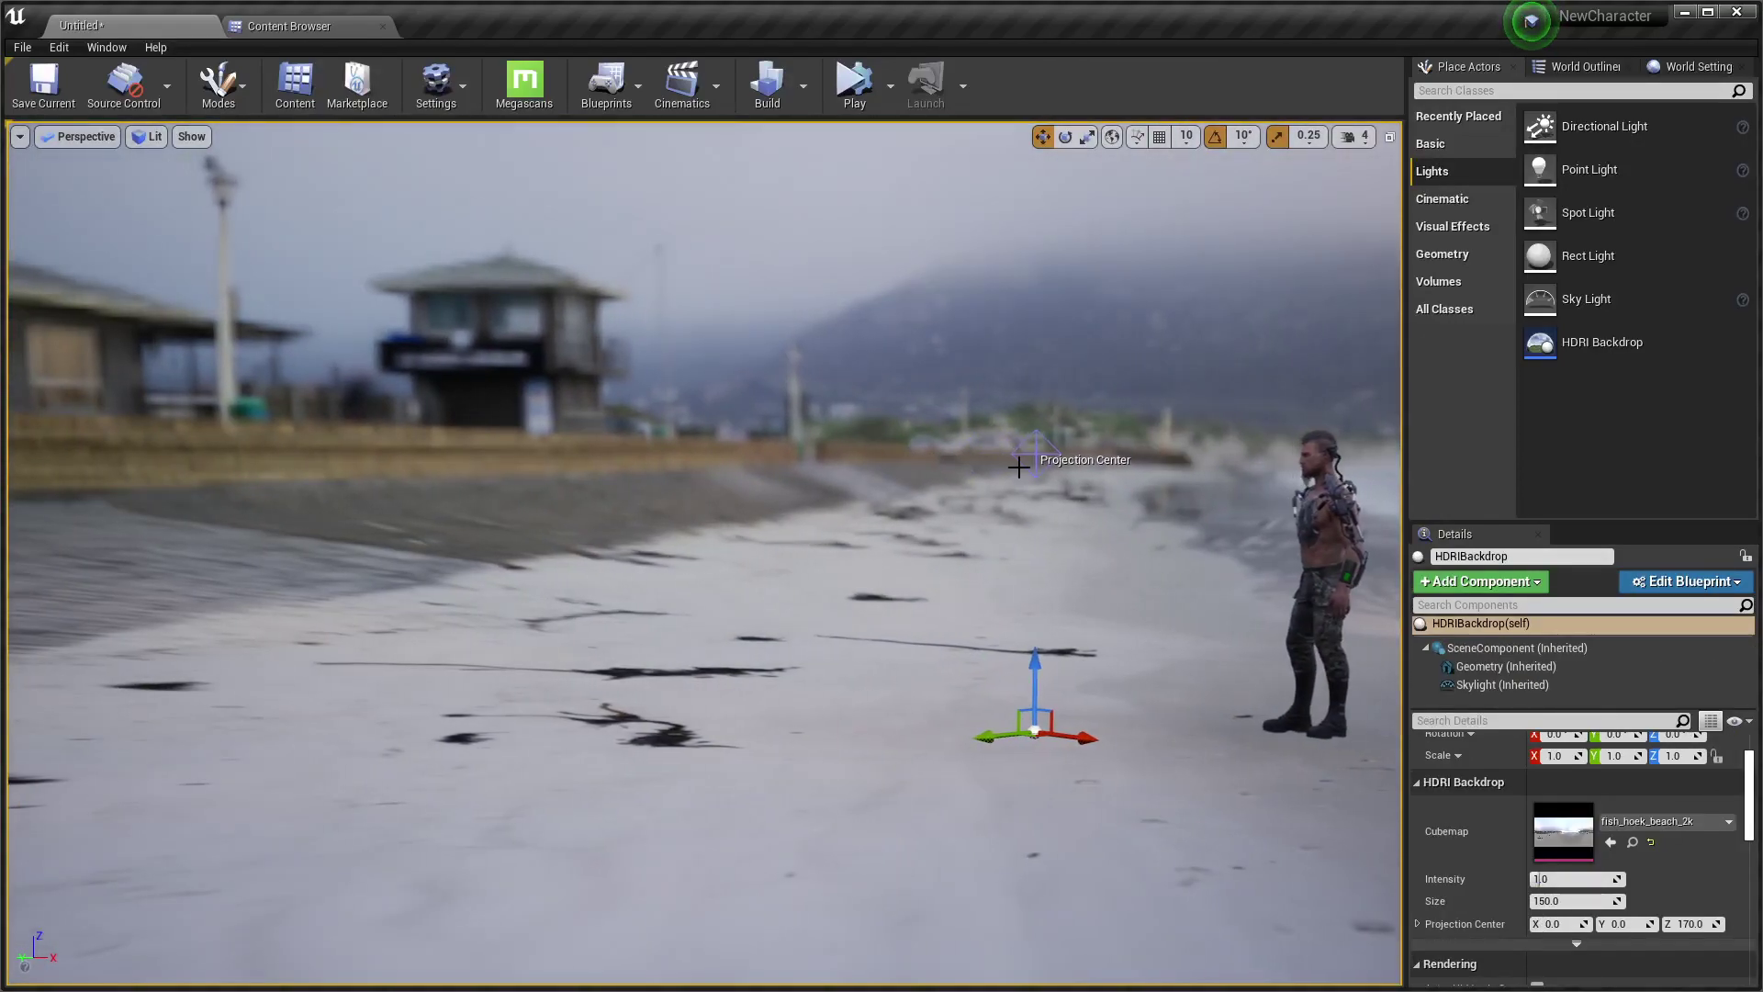
{"action": "left_click_drag", "start_coordinate": [1030, 387], "coordinate": [1045, 151]}
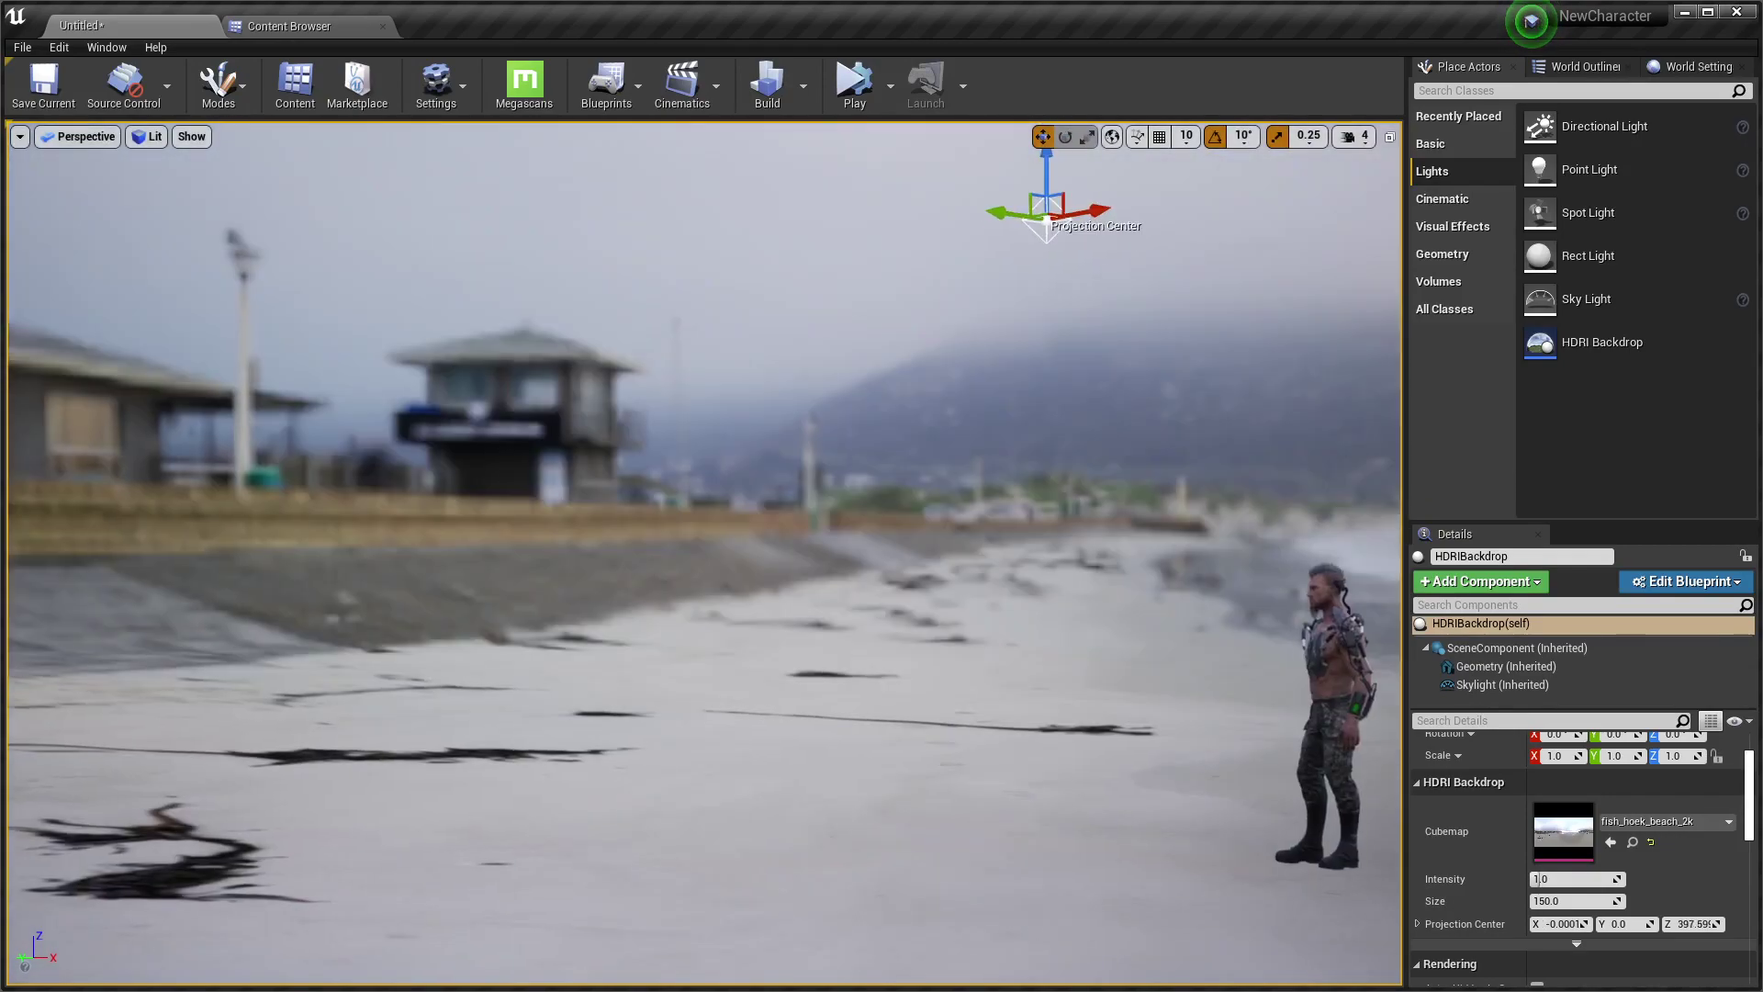
{"action": "right_click_drag", "start_coordinate": [892, 530], "coordinate": [892, 530]}
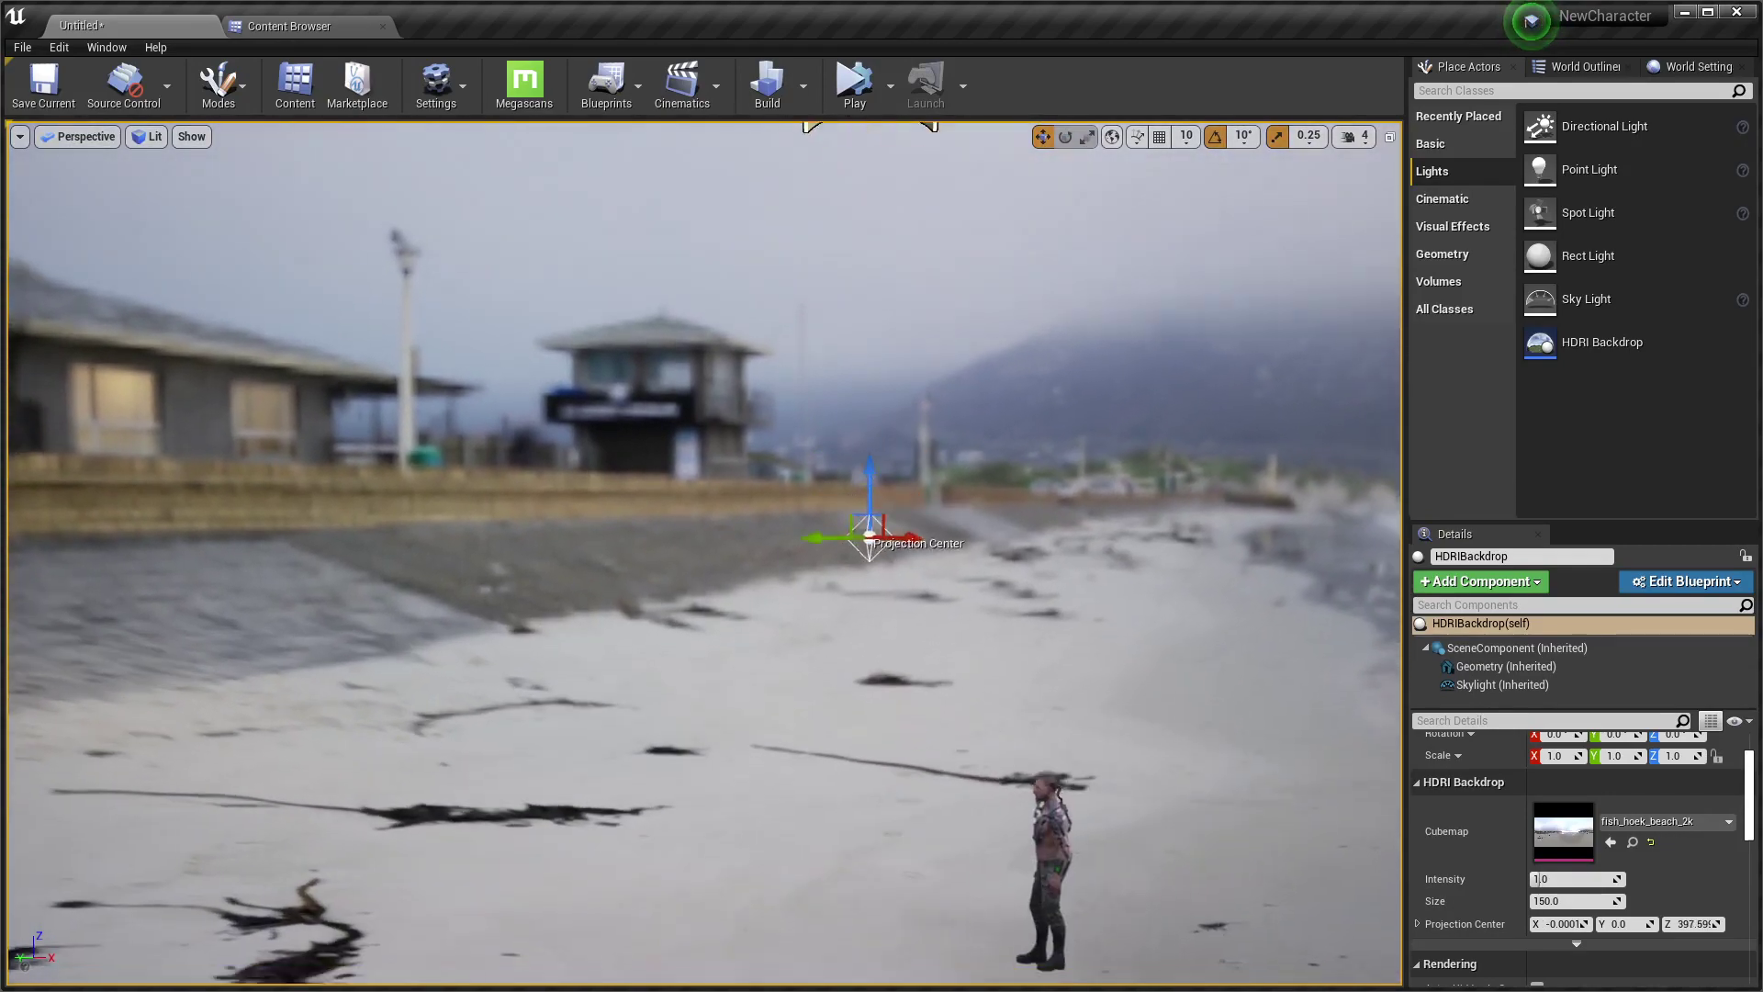
{"action": "left_click_drag", "start_coordinate": [863, 530], "coordinate": [910, 362]}
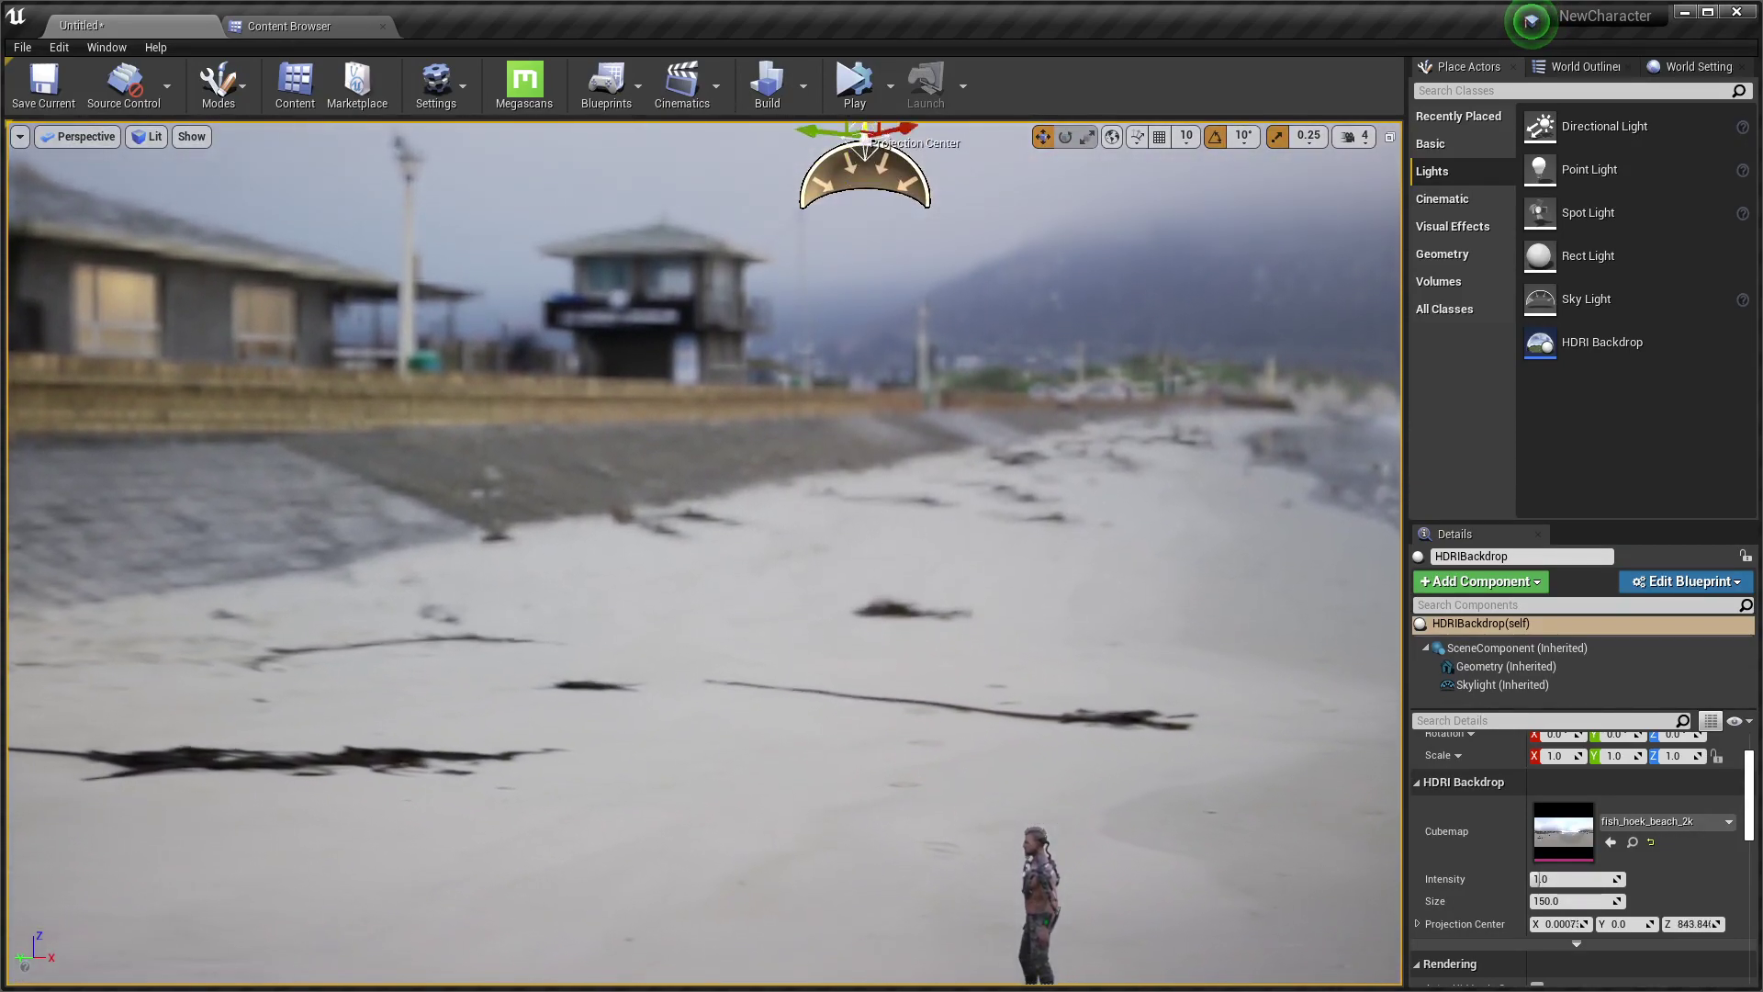
{"action": "right_click_drag", "start_coordinate": [910, 362], "coordinate": [910, 362]}
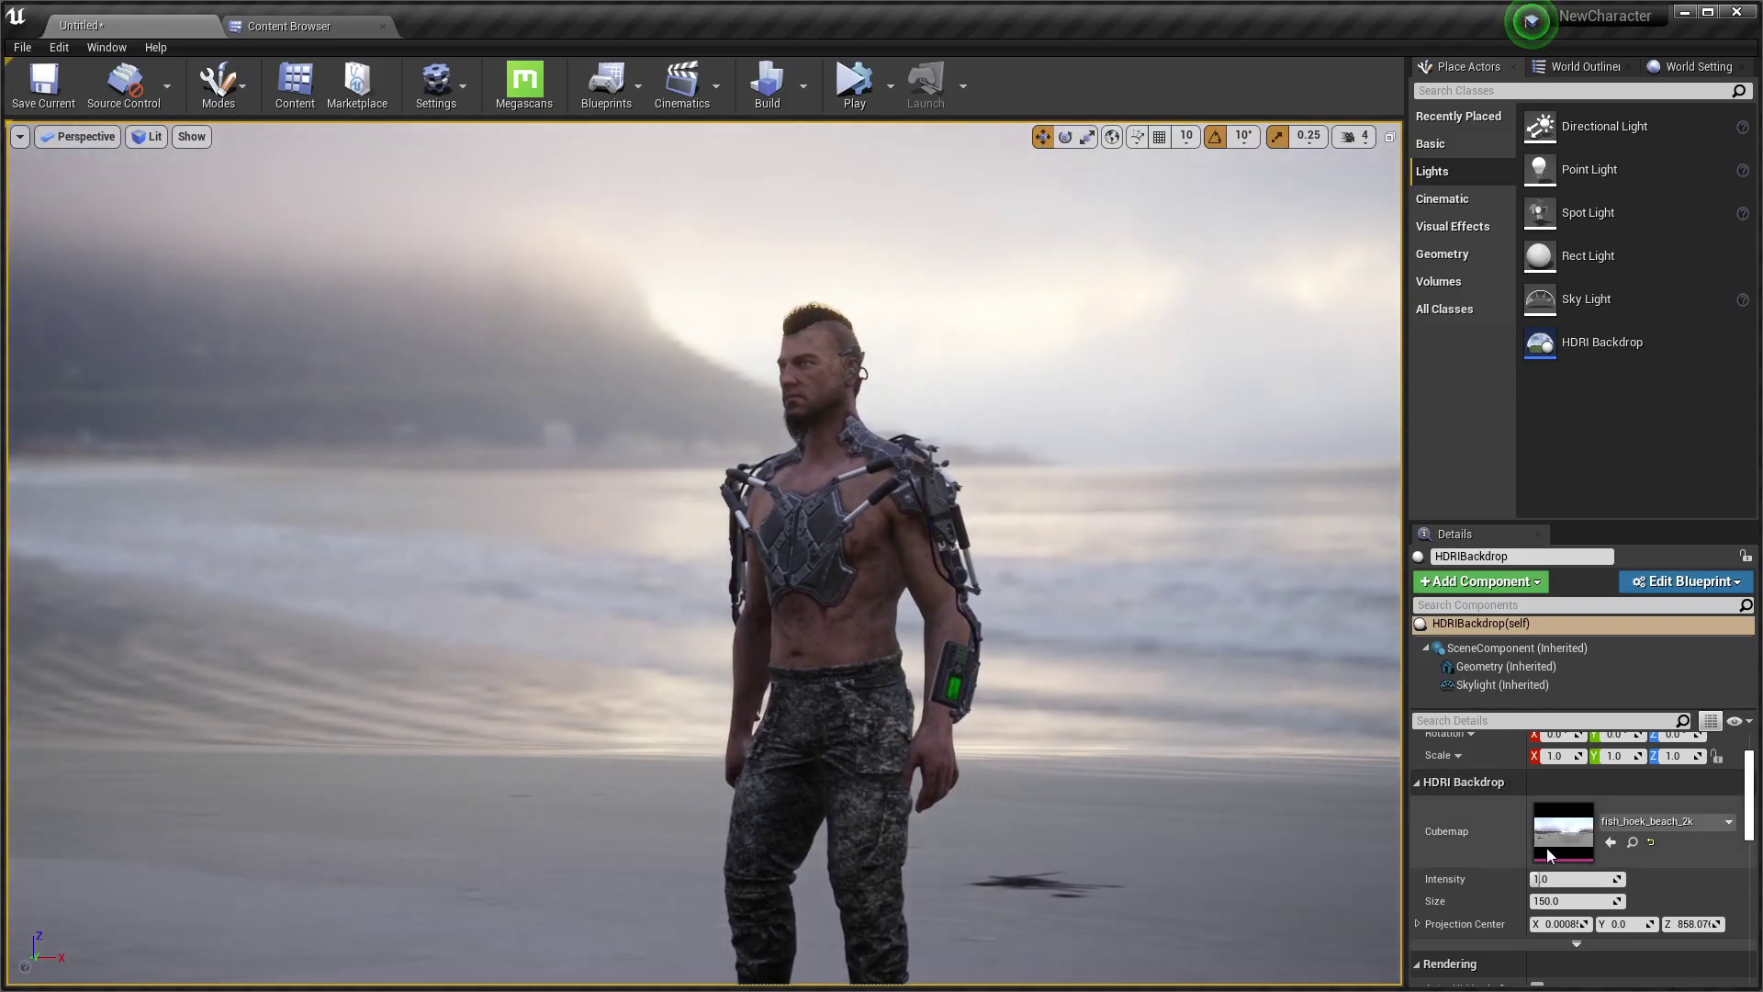
Set the HDRI Backdrop Size to 500 and inspect the widened ground
{"action": "scroll", "coordinate": [1535, 847], "scroll_direction": "down", "scroll_amount": 3}
{"action": "type", "text": "500"}
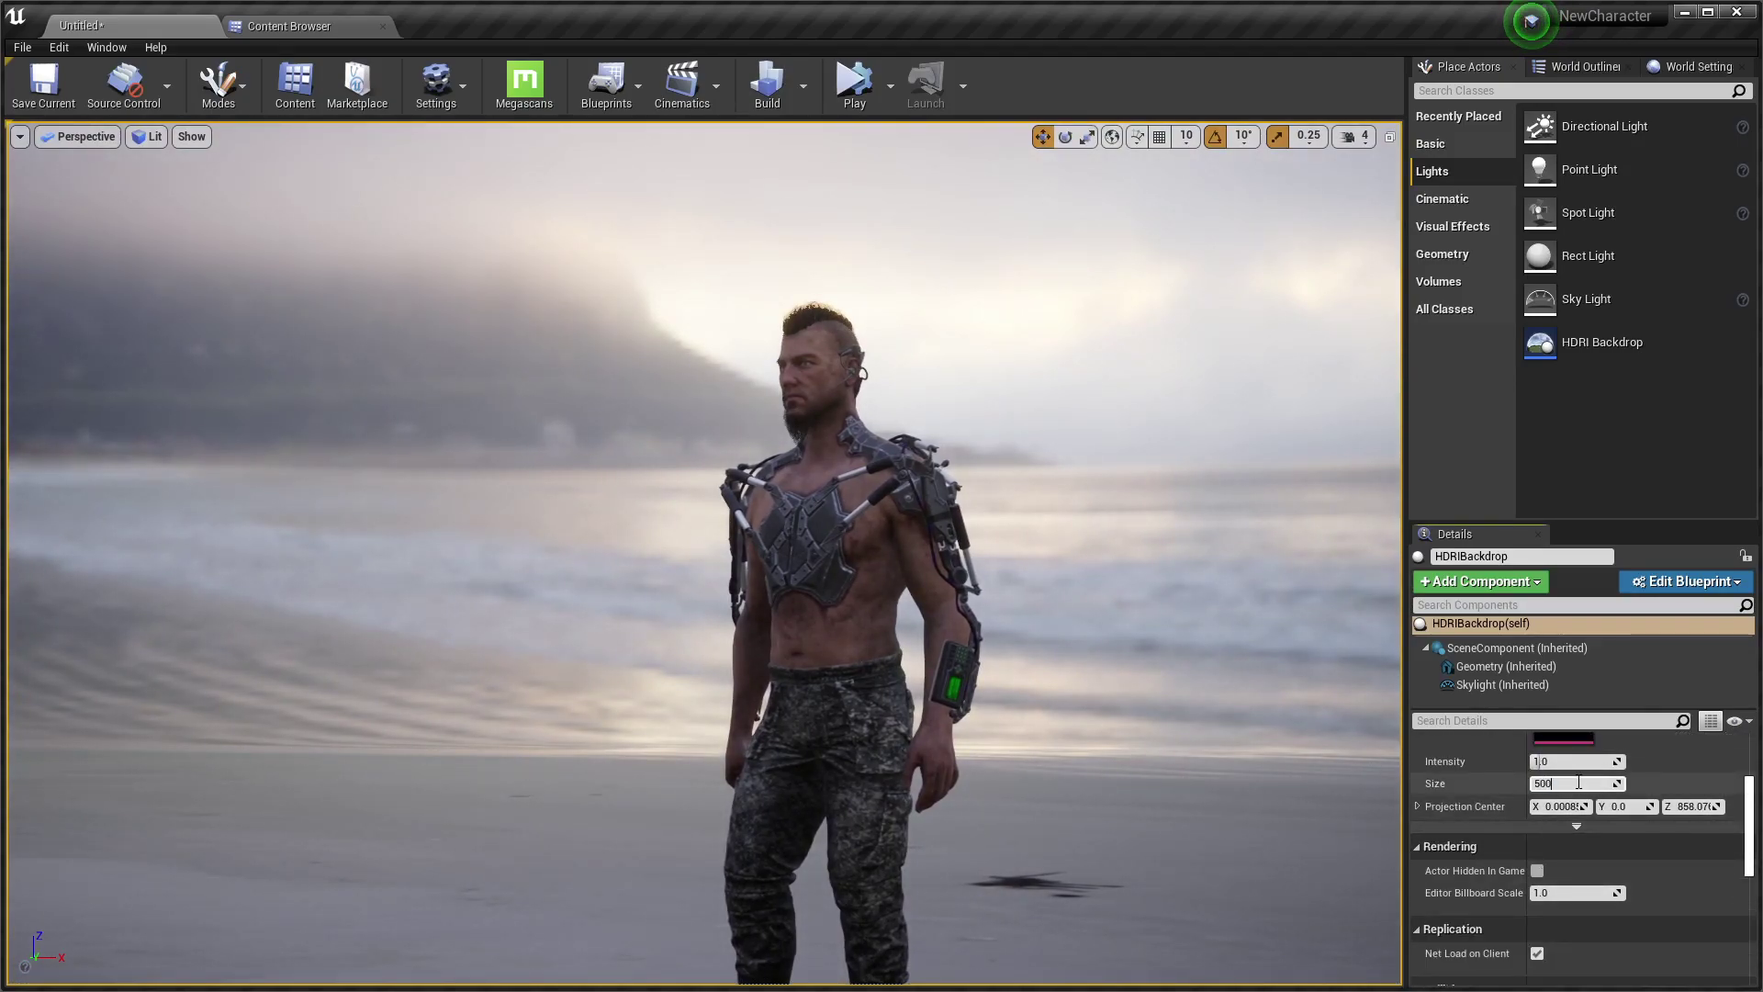
{"action": "key", "text": "Return"}
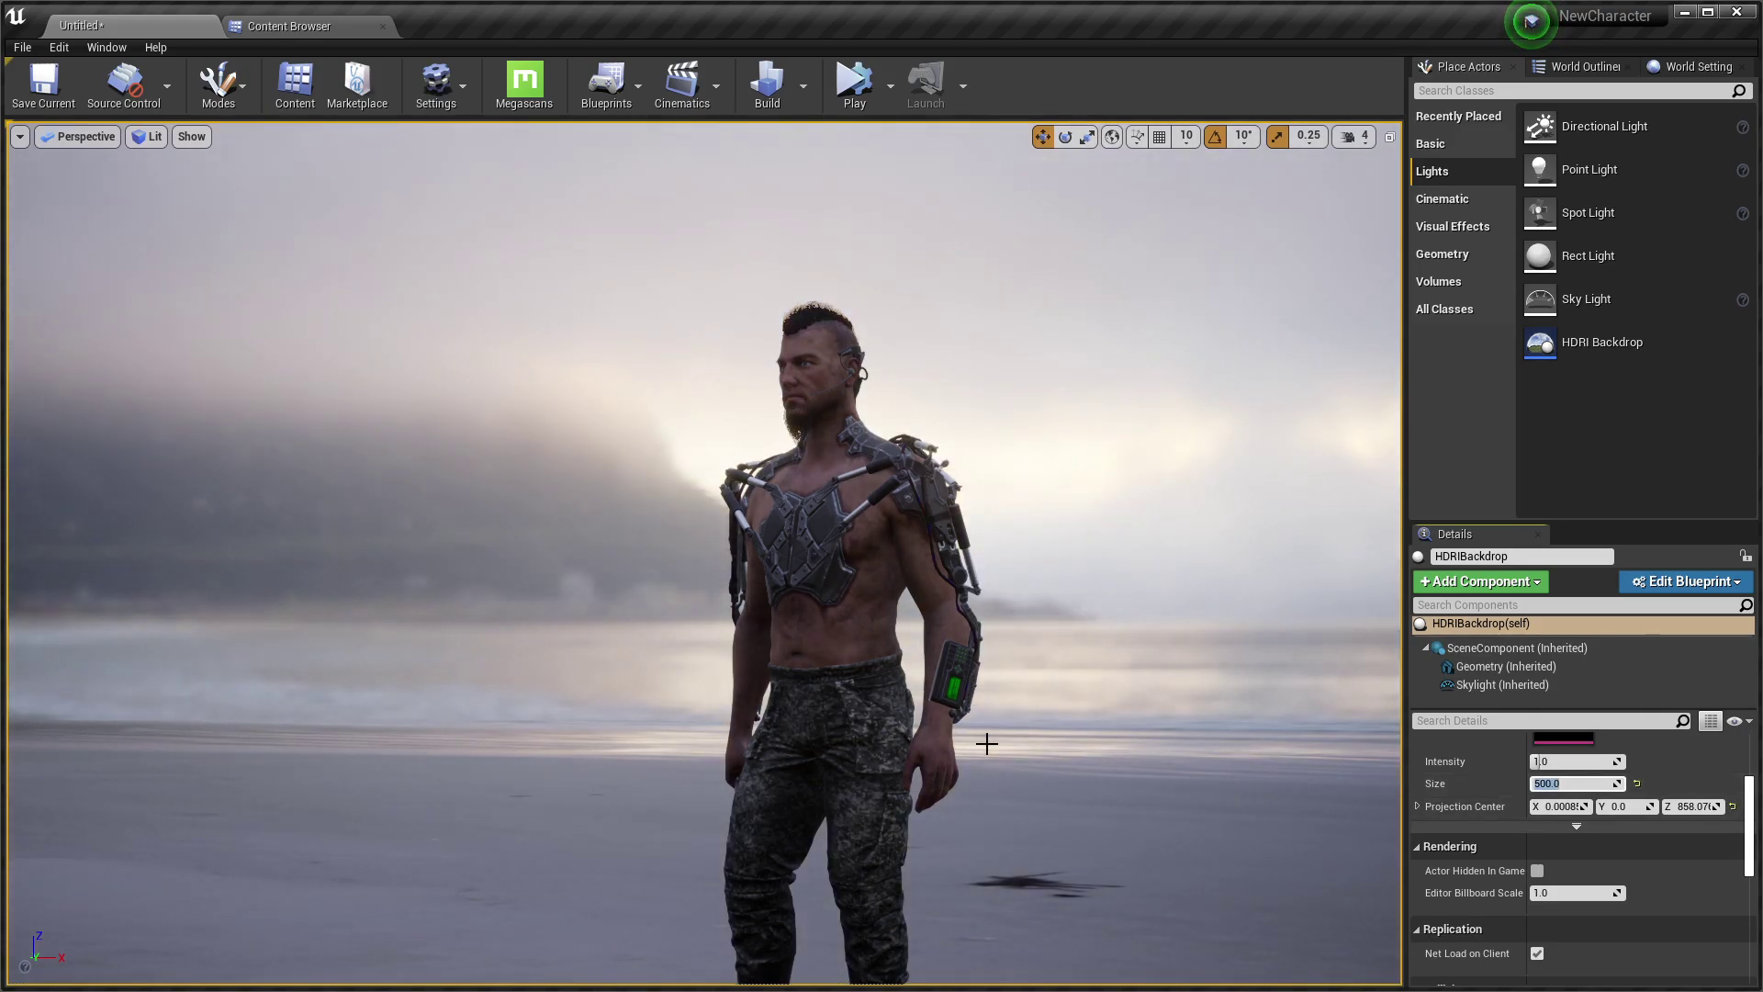
{"action": "right_click_drag", "start_coordinate": [986, 743], "coordinate": [986, 743]}
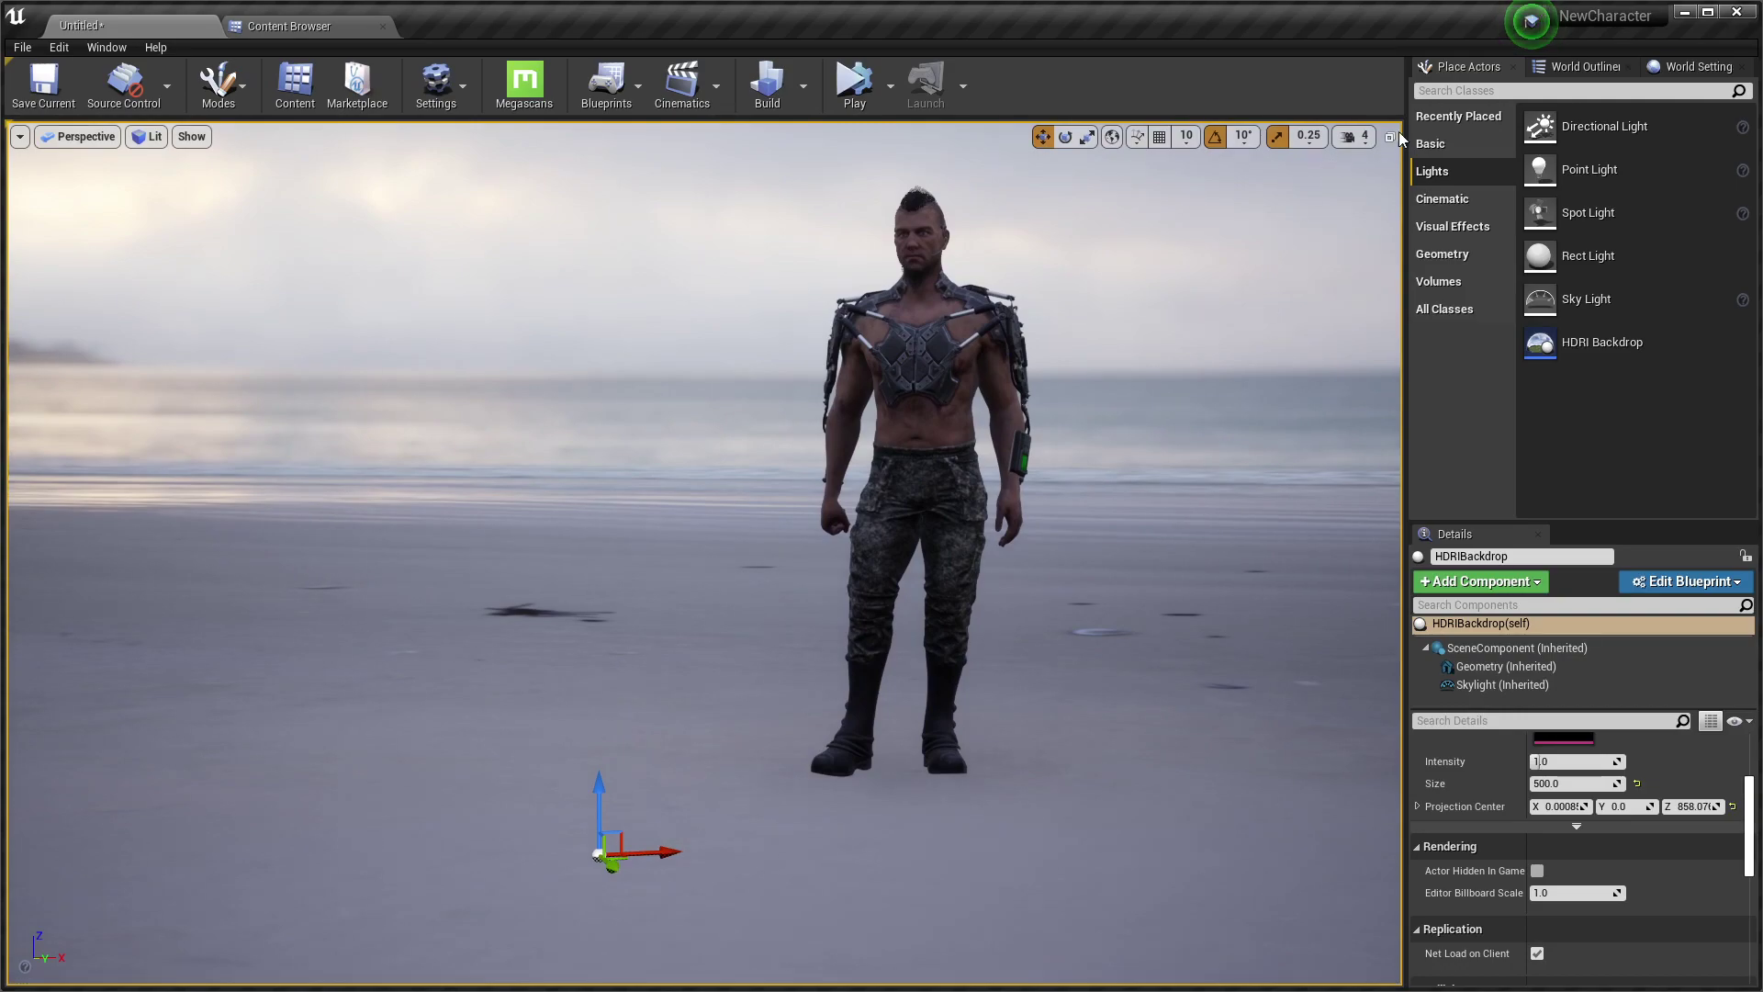
Place a Cine Camera Actor by the character's feet and pilot CineCameraActor1
{"action": "left_click", "coordinate": [1464, 90]}
{"action": "type", "text": "camera"}
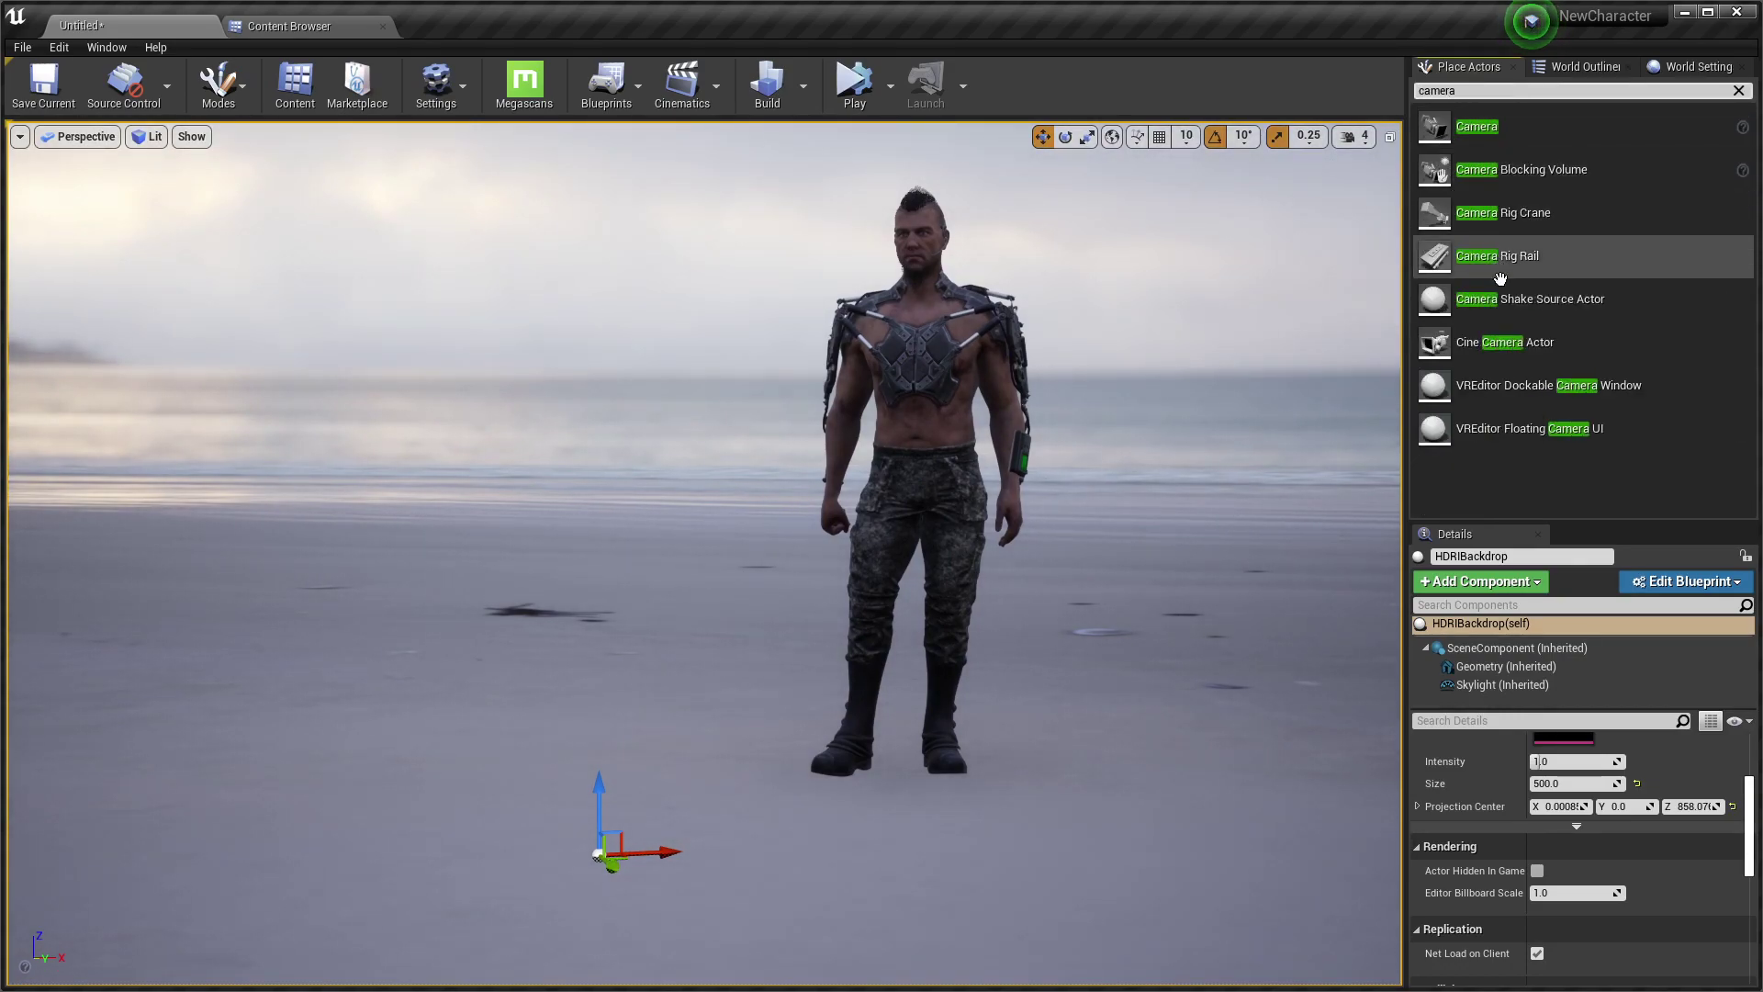
{"action": "mouse_move", "coordinate": [1504, 342]}
{"action": "left_mouse_down"}
{"action": "mouse_move", "coordinate": [1012, 821]}
{"action": "mouse_move", "coordinate": [940, 822]}
{"action": "left_mouse_up"}
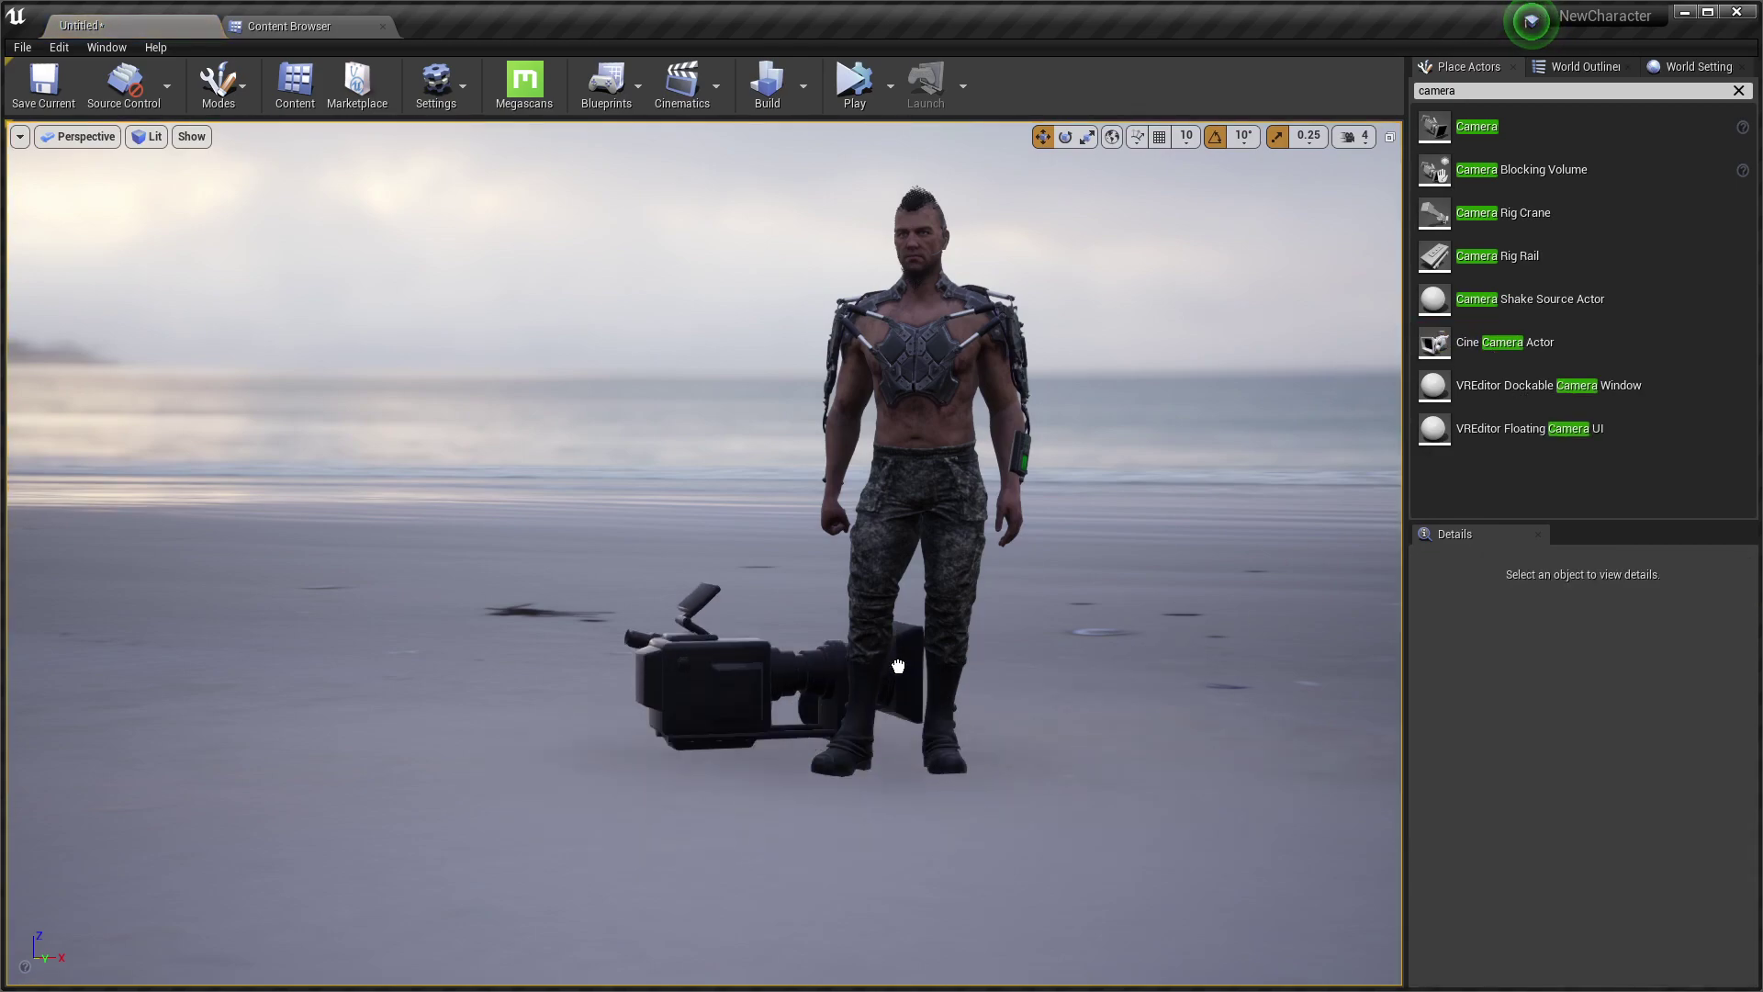
{"action": "left_click", "coordinate": [67, 143]}
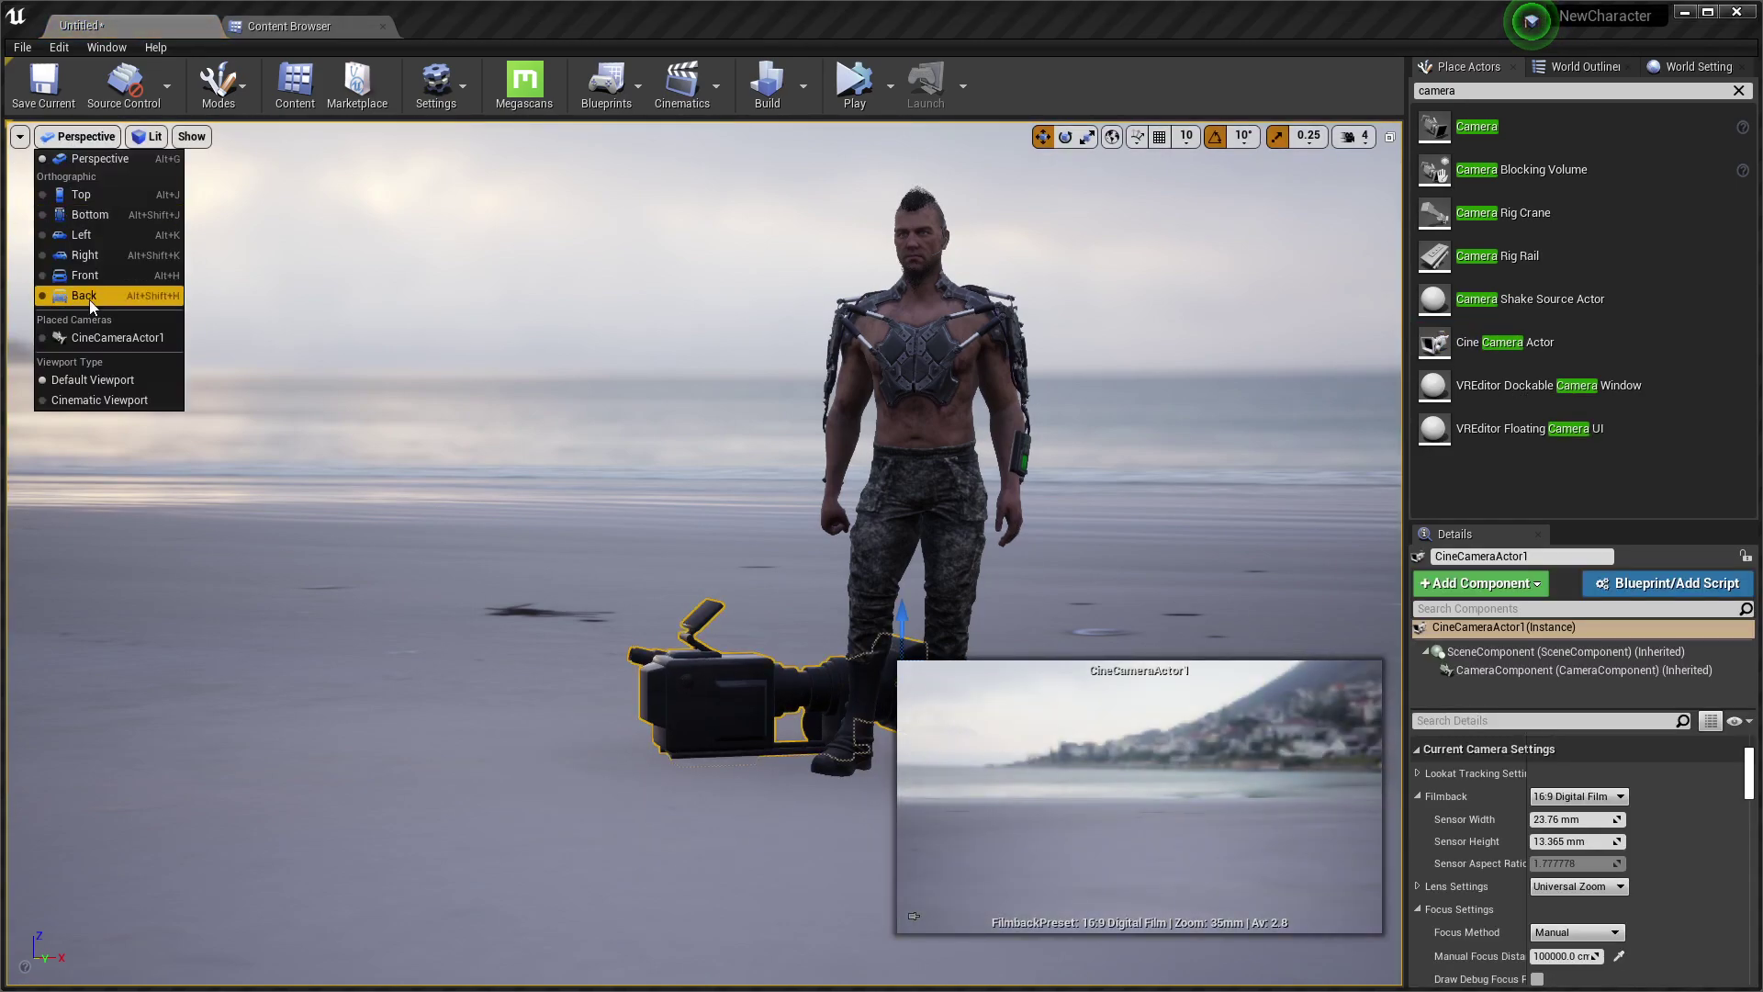
{"action": "left_click", "coordinate": [89, 339]}
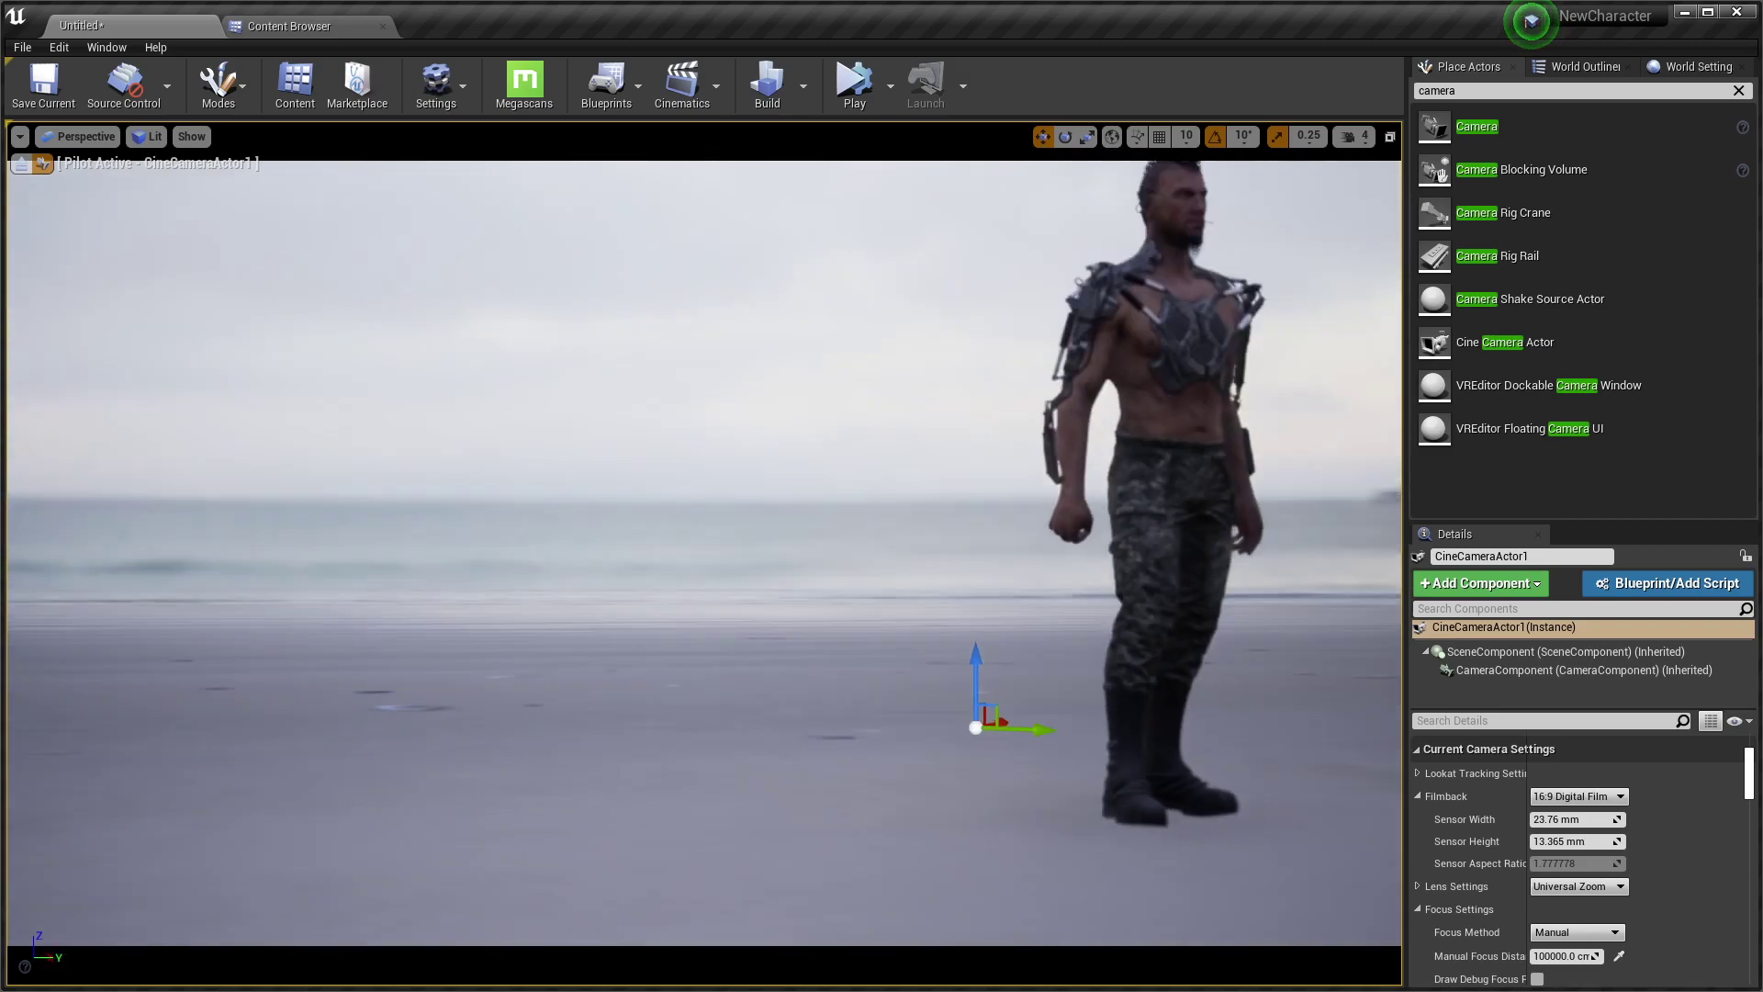
Frame the character's upper body on the right of the shot and enlarge the Details panel
{"action": "mouse_move", "coordinate": [703, 551]}
{"action": "right_mouse_down"}
{"action": "mouse_move", "coordinate": [643, 514]}
{"action": "mouse_move", "coordinate": [680, 496]}
{"action": "right_mouse_up"}
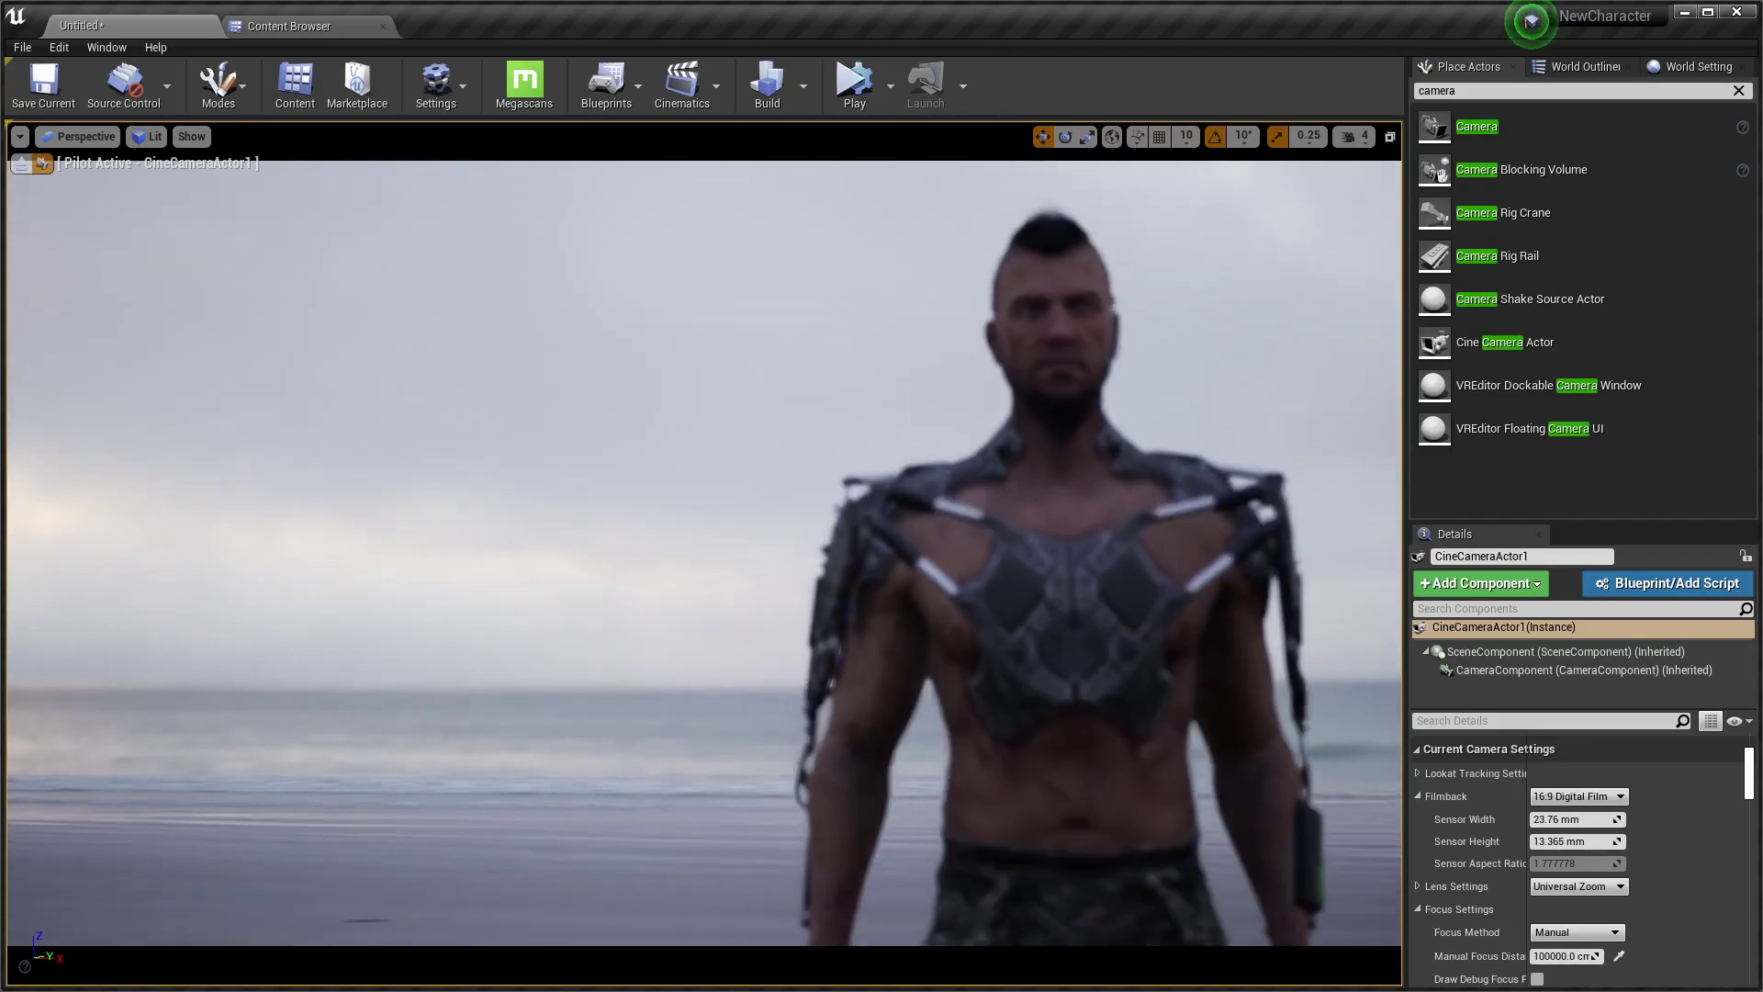
{"action": "left_click_drag", "start_coordinate": [680, 496], "coordinate": [670, 477]}
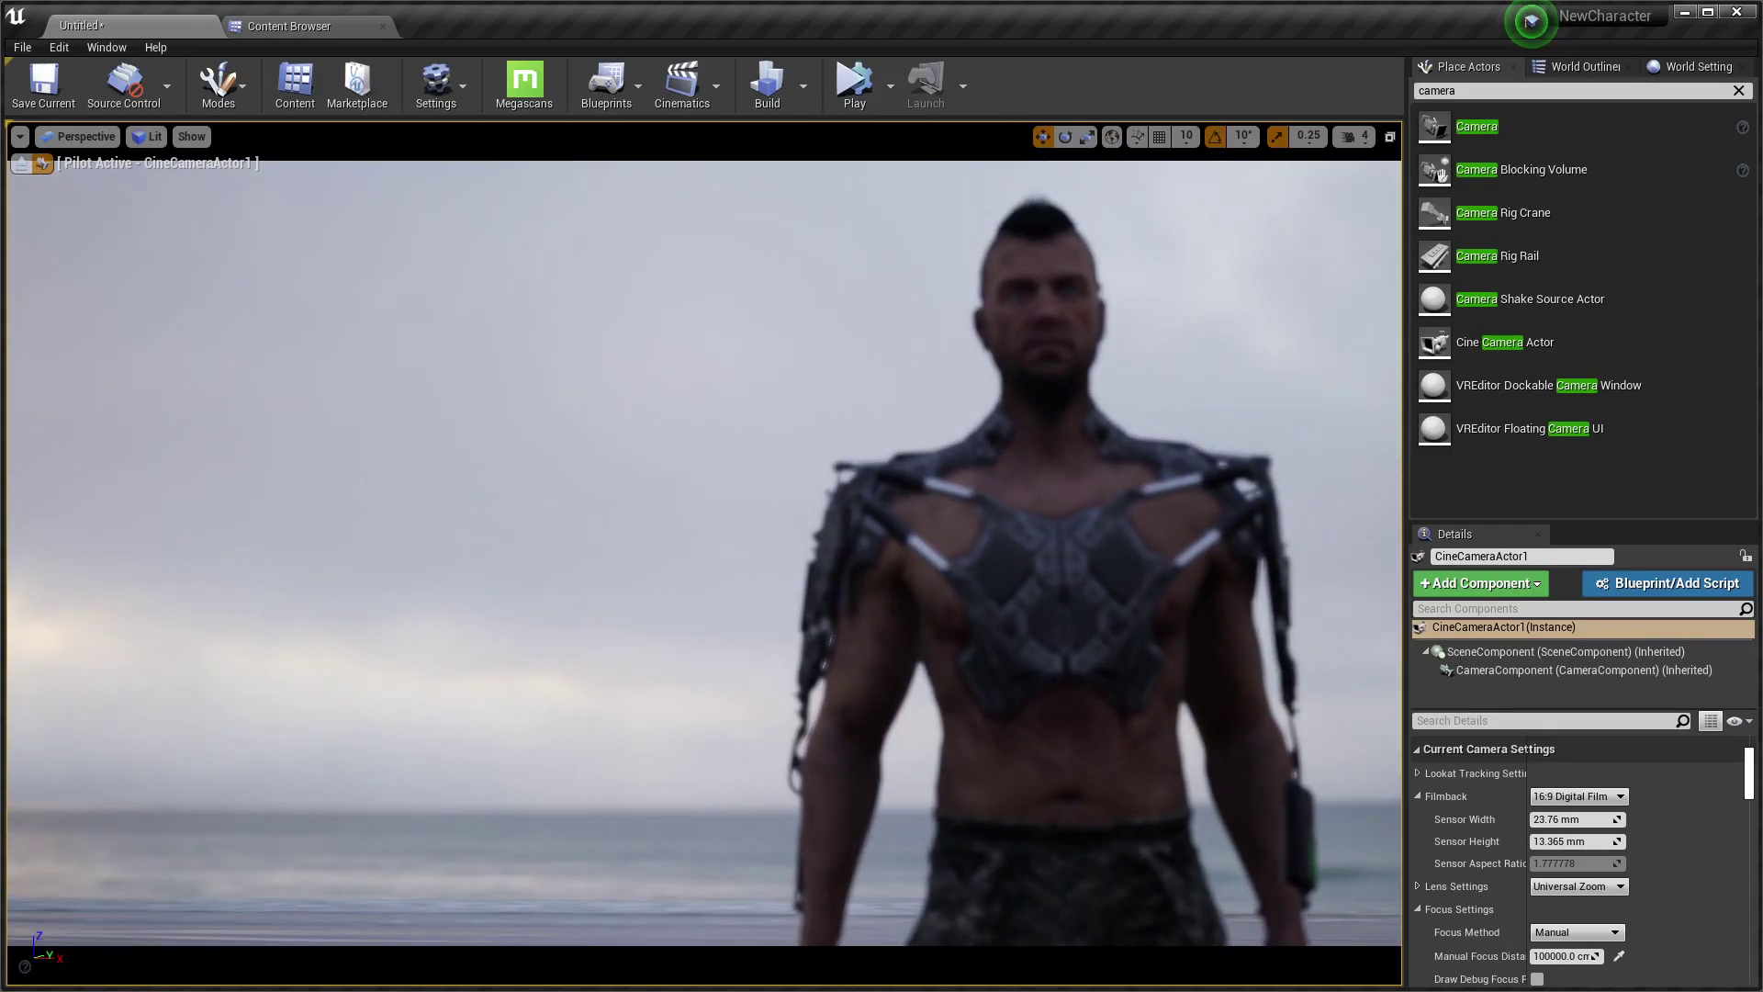
{"action": "mouse_move", "coordinate": [670, 478]}
{"action": "right_mouse_down"}
{"action": "mouse_move", "coordinate": [643, 478]}
{"action": "mouse_move", "coordinate": [698, 478]}
{"action": "mouse_move", "coordinate": [642, 478]}
{"action": "right_mouse_up"}
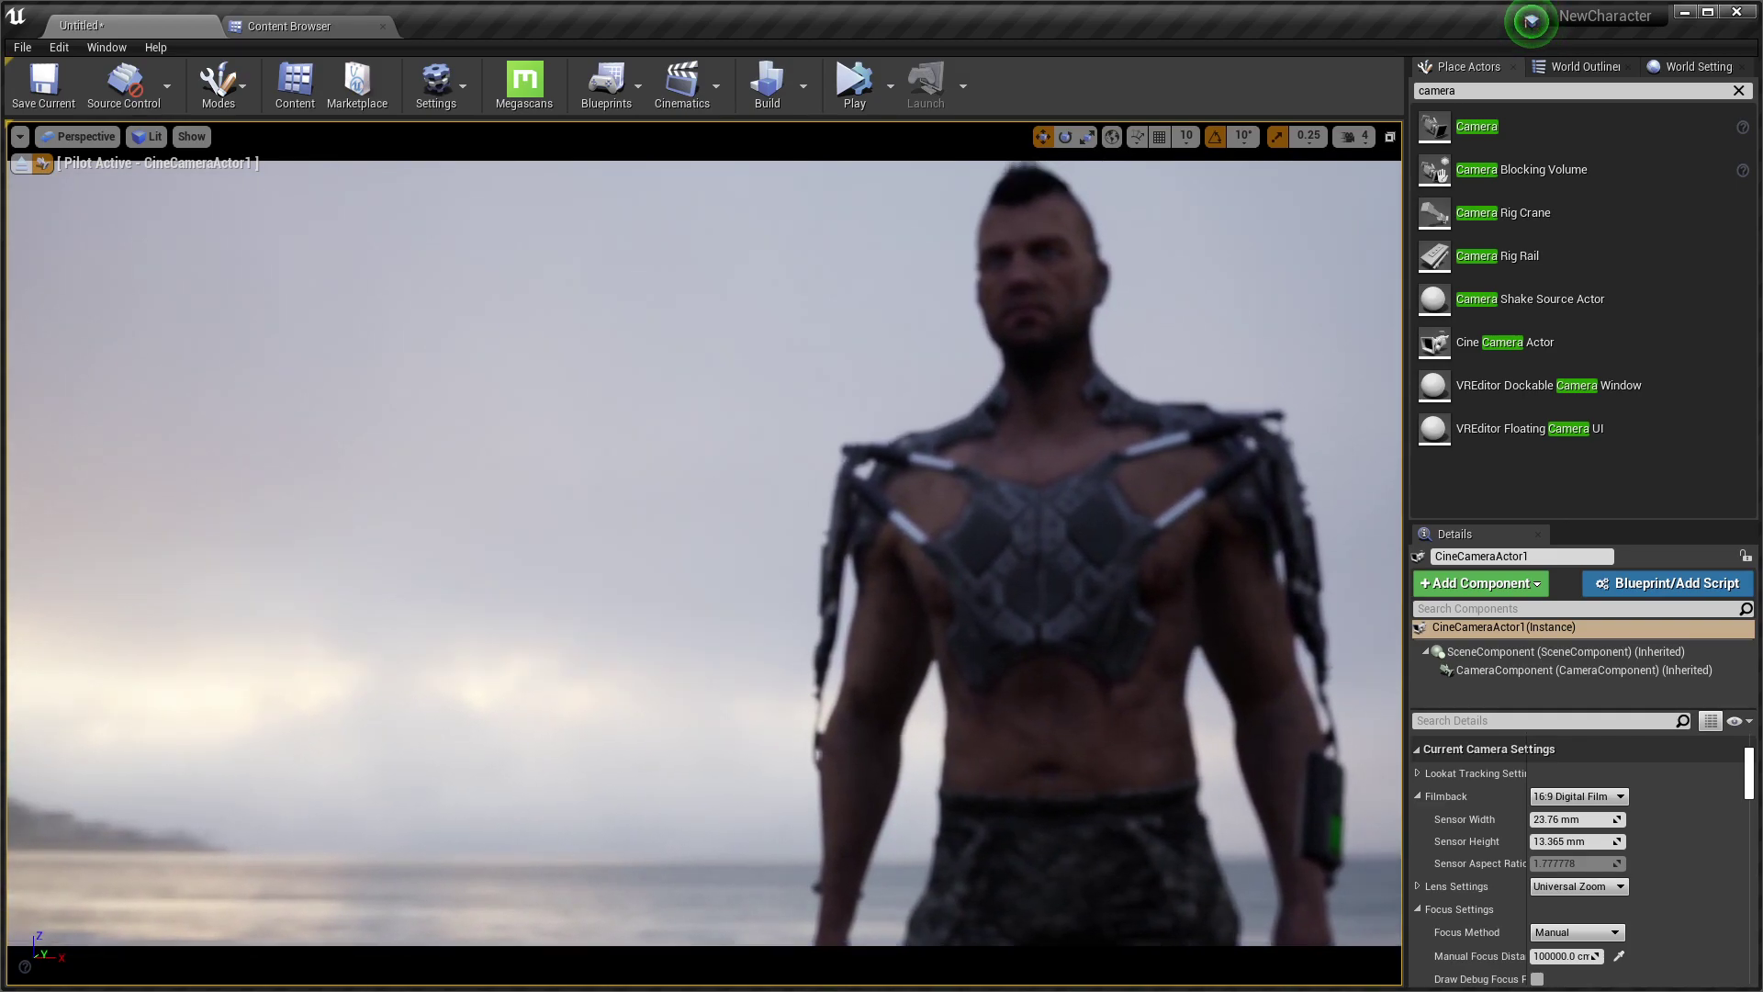
{"action": "right_click_drag", "start_coordinate": [679, 560], "coordinate": [662, 538]}
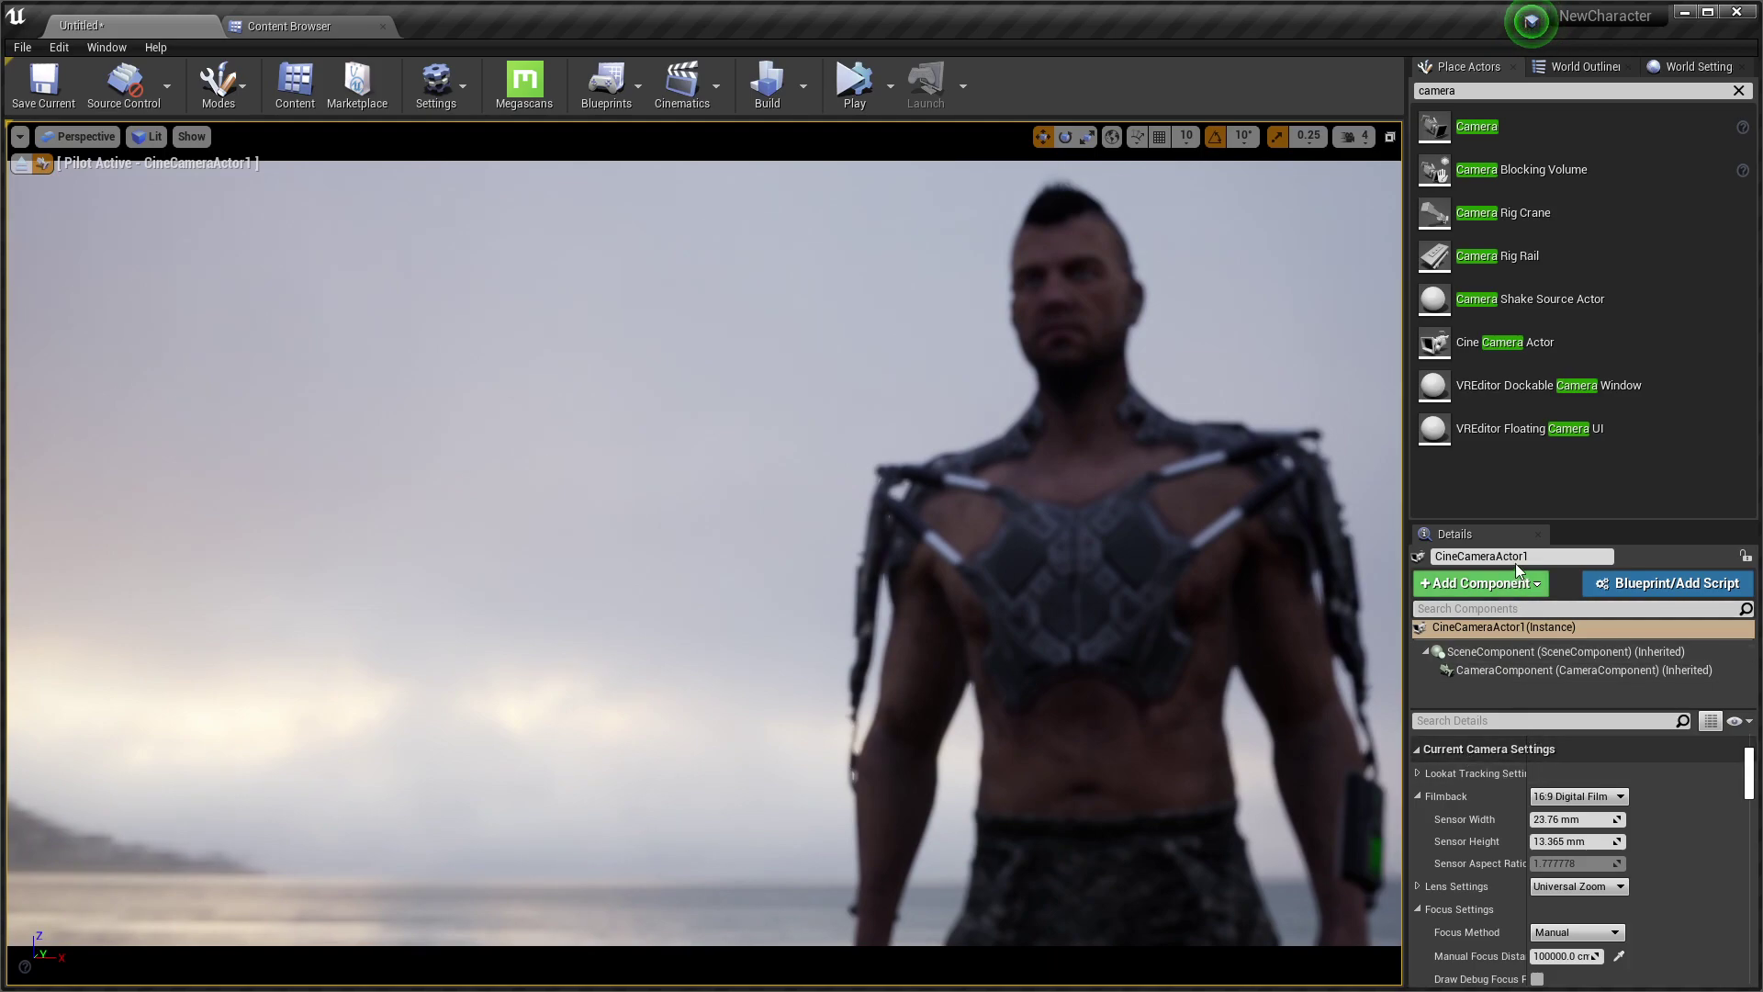
{"action": "left_click_drag", "start_coordinate": [1551, 522], "coordinate": [1552, 428]}
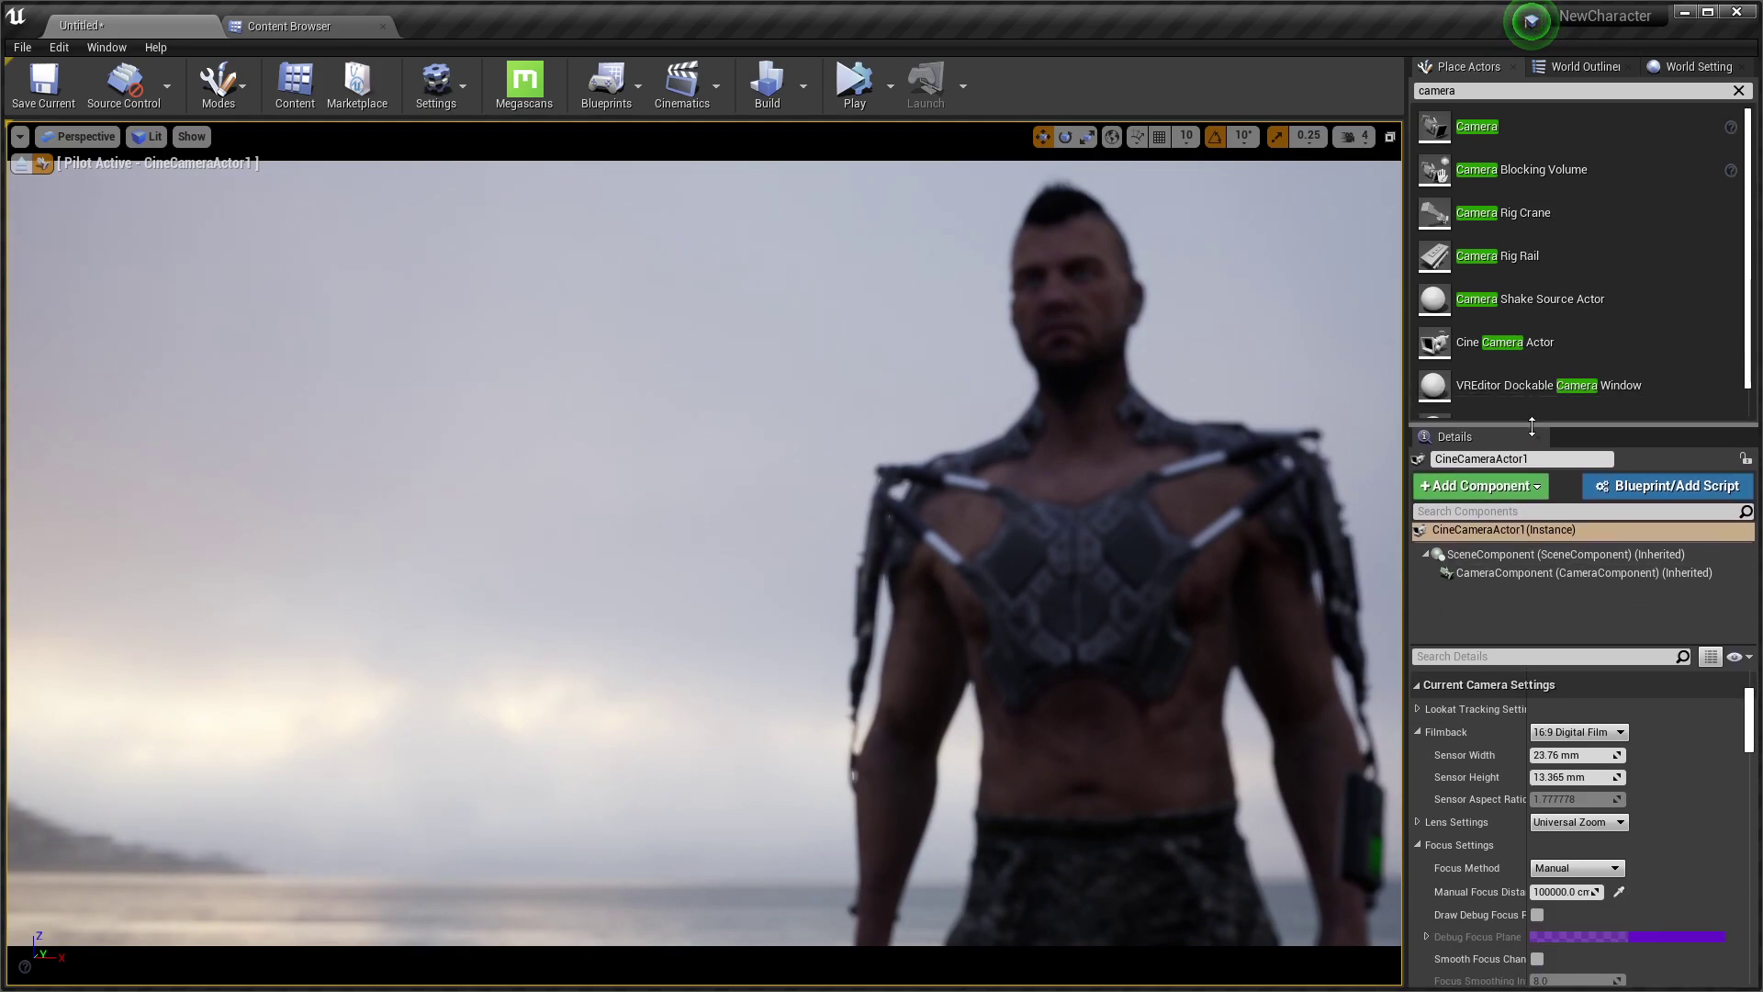
Set the Filmback to 16:9 DSLR and the lens to 85mm Prime f/1.8
{"action": "left_click", "coordinate": [1575, 736]}
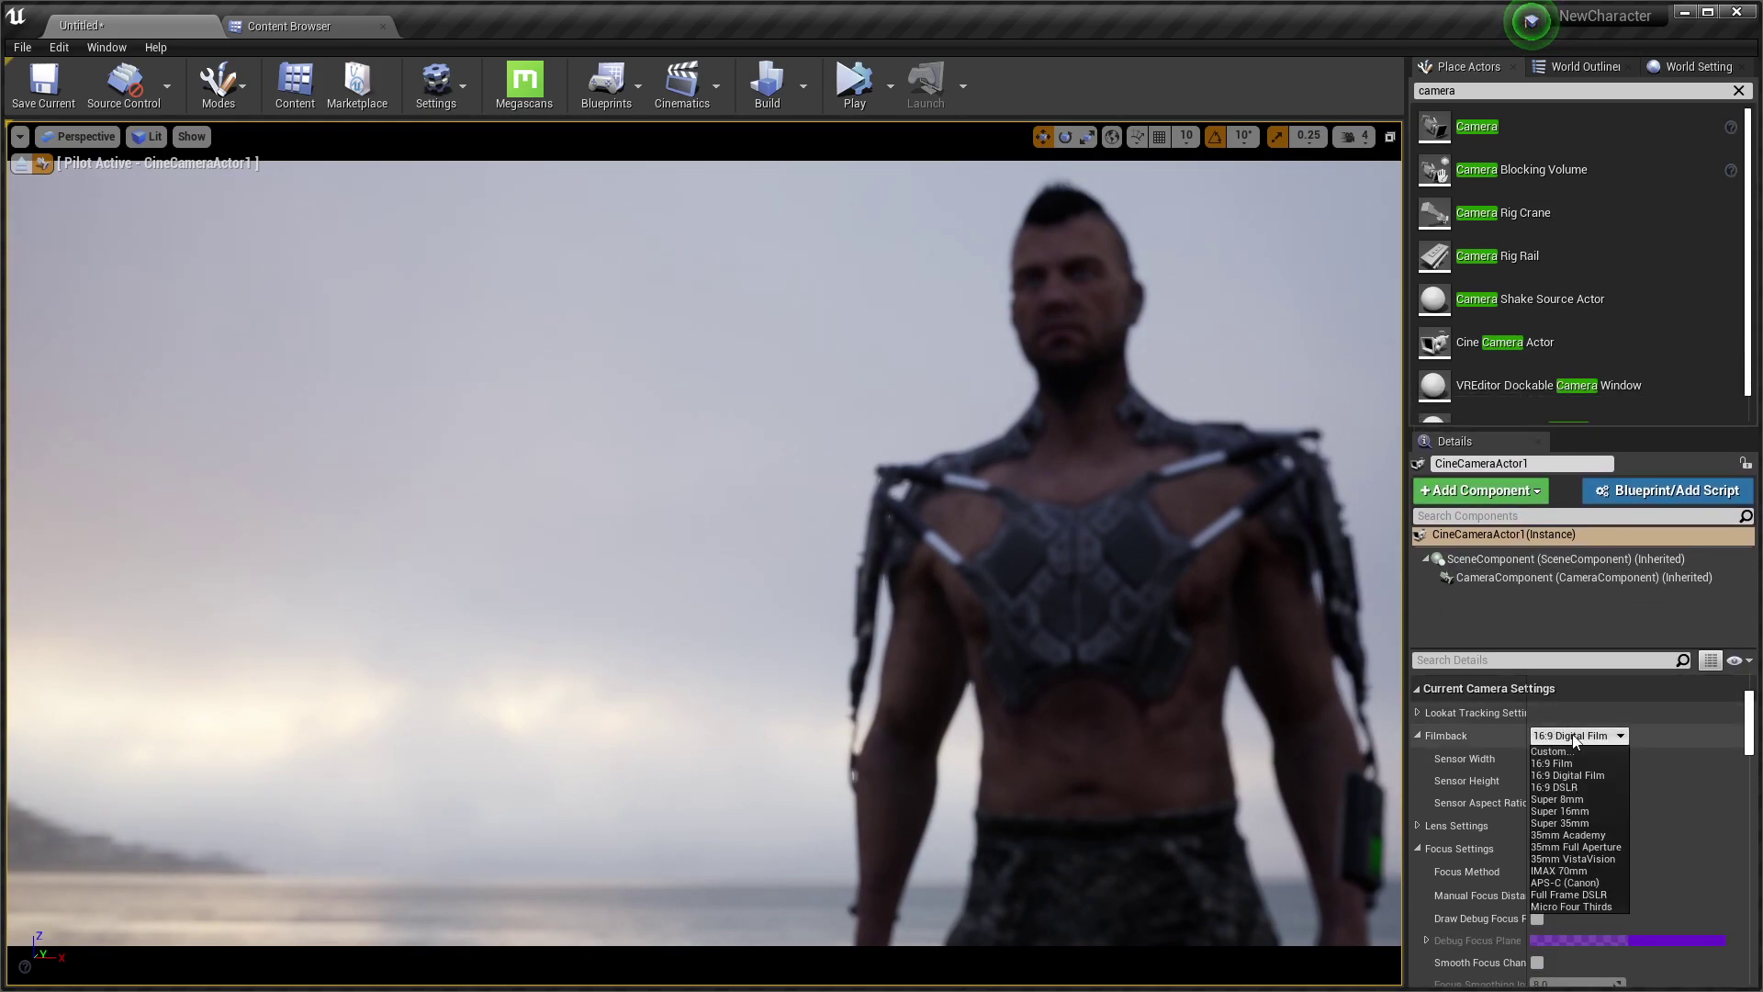
{"action": "left_click", "coordinate": [1561, 776]}
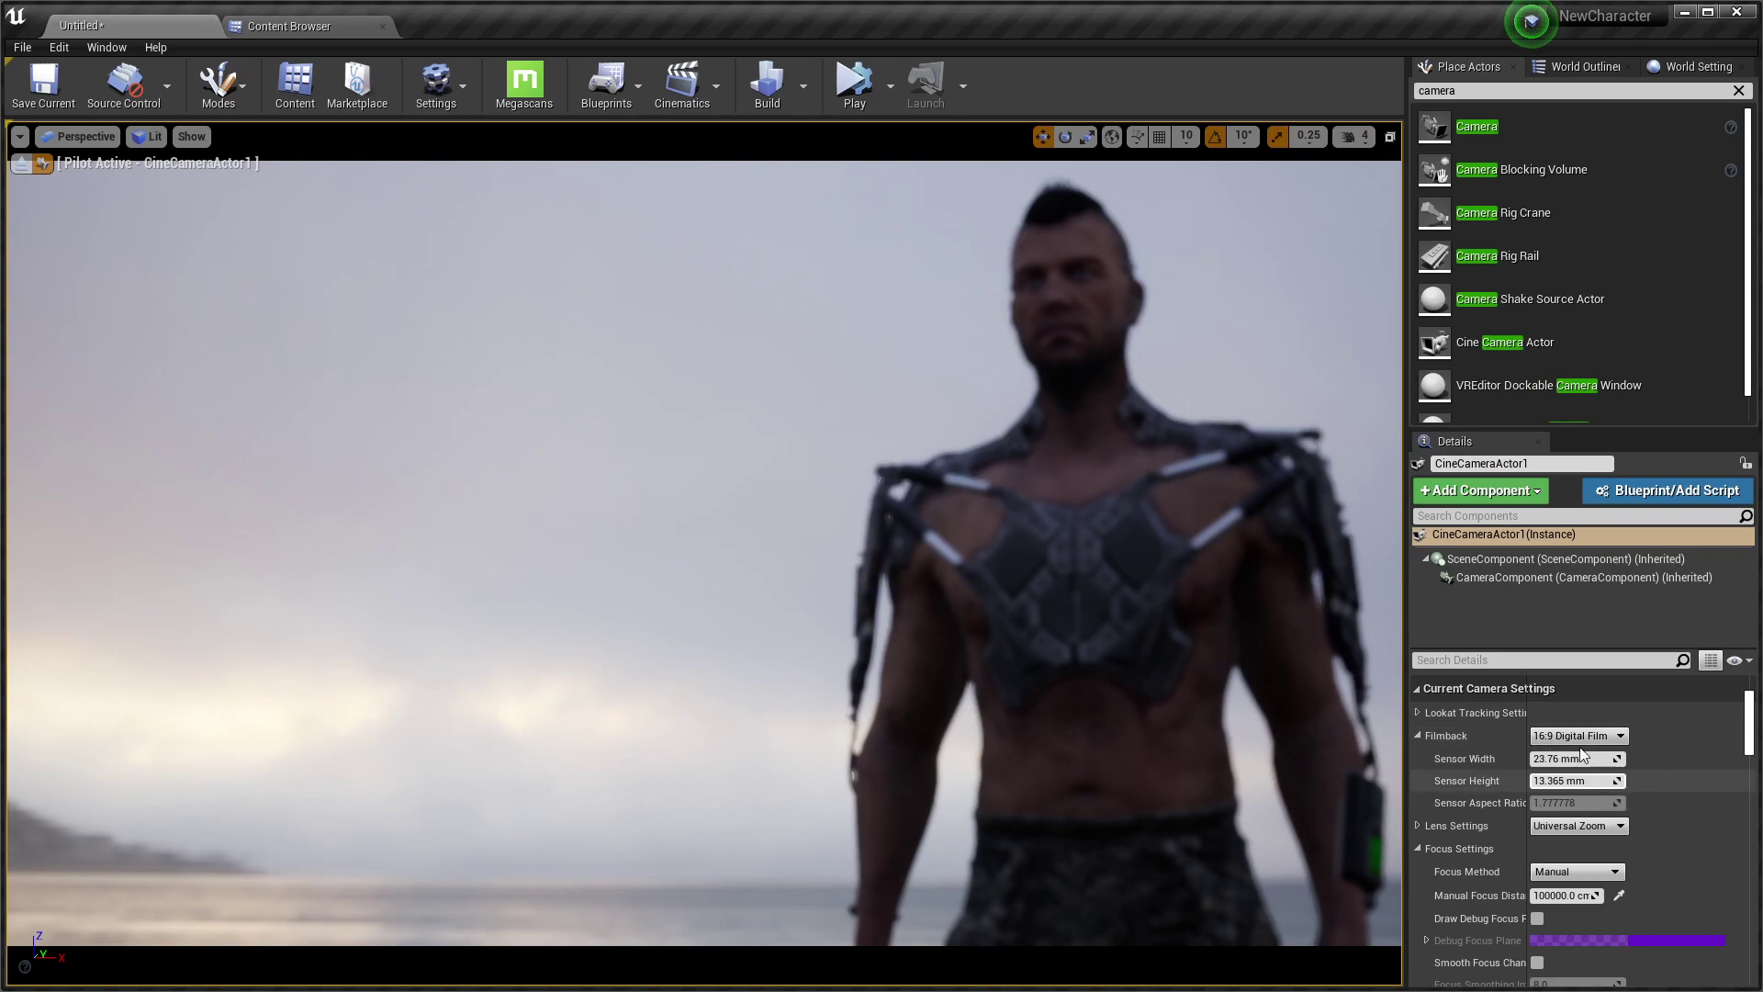
{"action": "left_click", "coordinate": [1599, 739]}
{"action": "left_click", "coordinate": [1587, 787]}
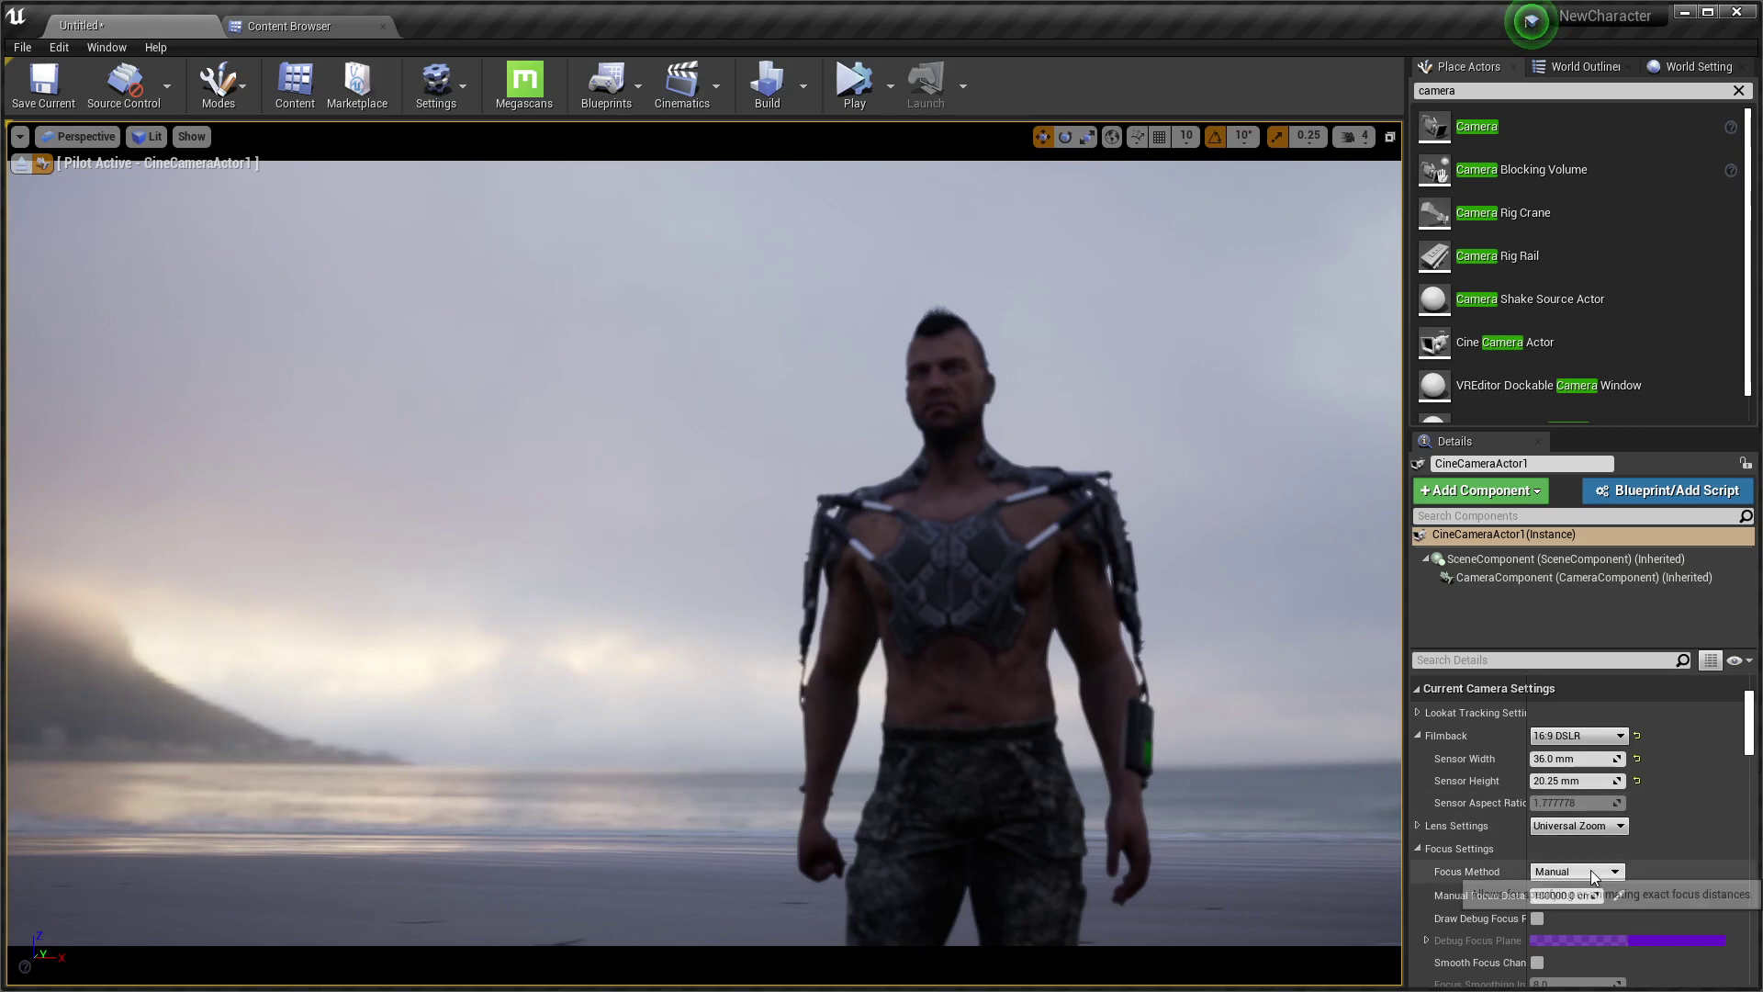
{"action": "left_click", "coordinate": [1595, 827]}
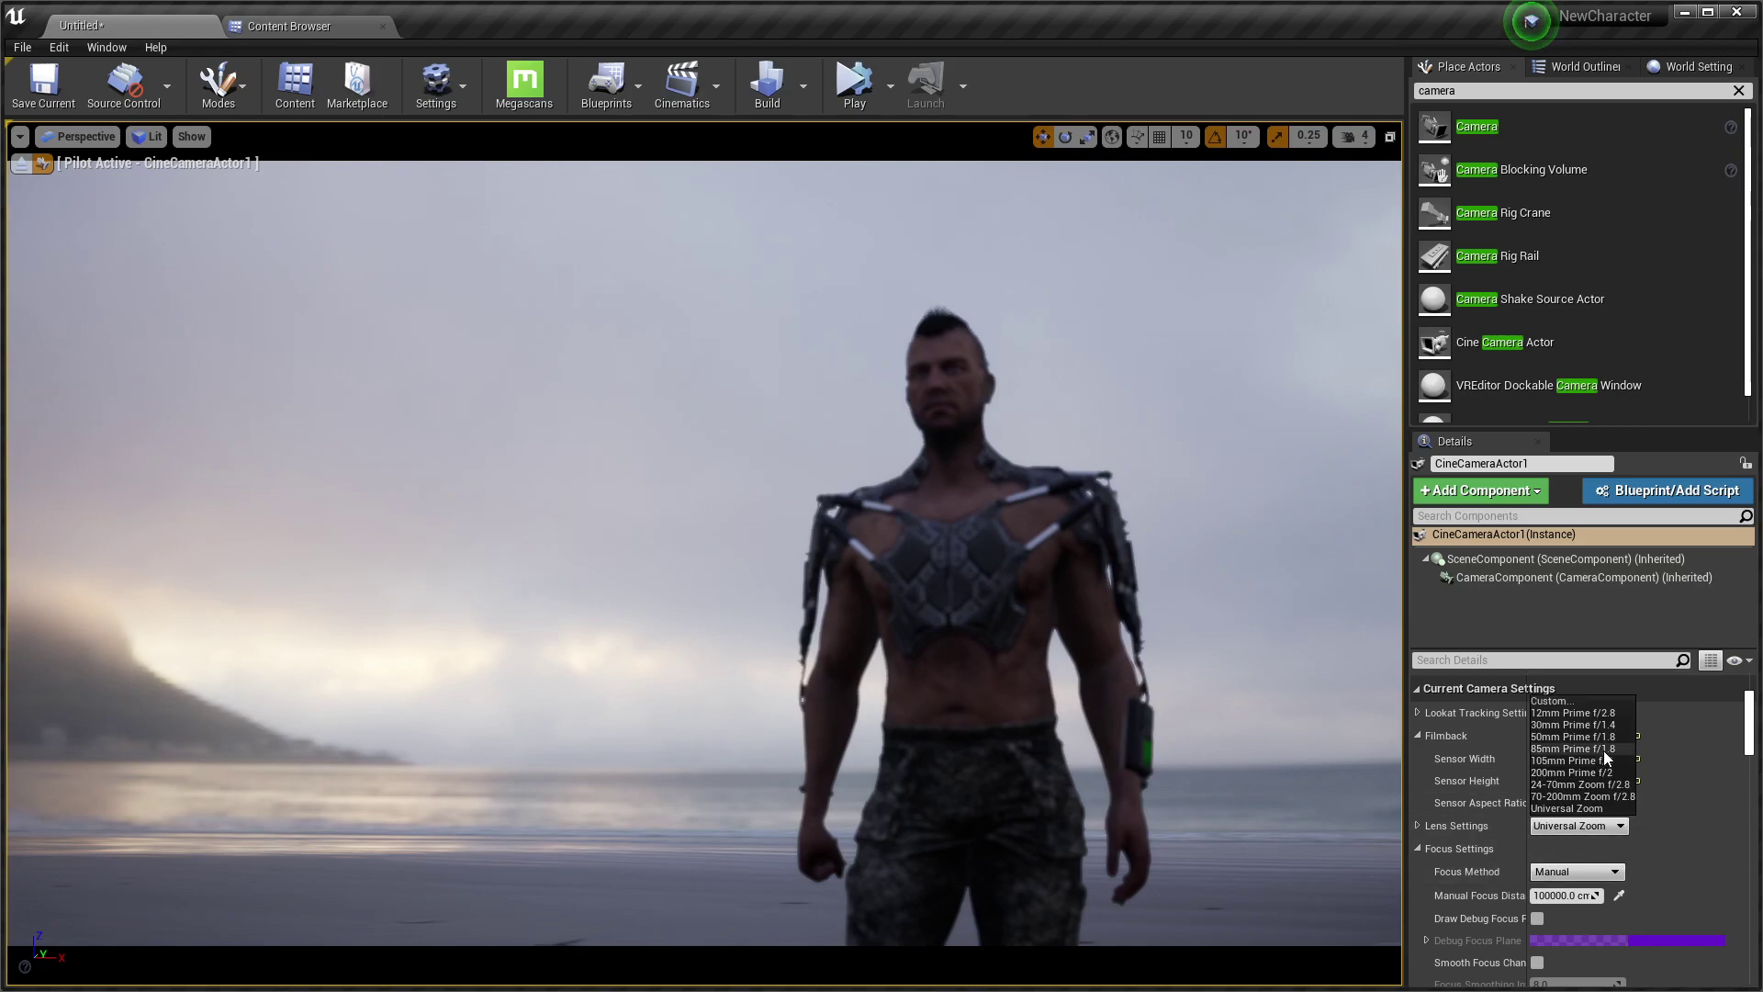
{"action": "left_click", "coordinate": [1544, 751]}
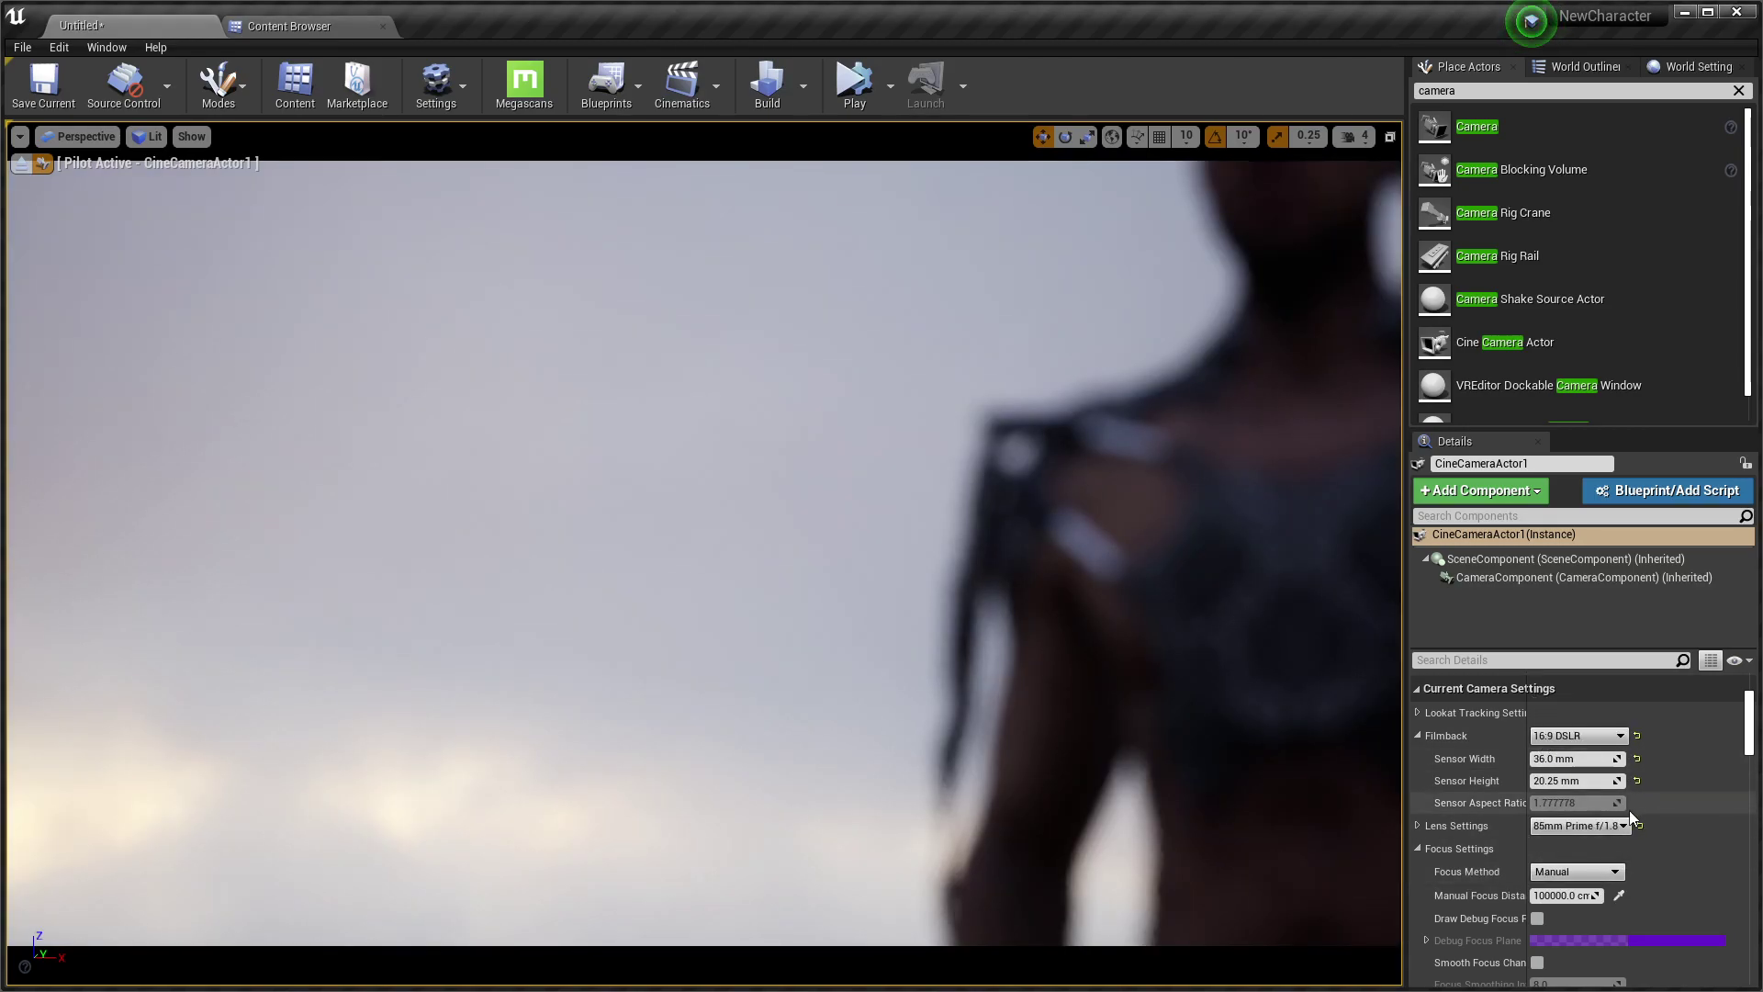
Set the camera's Current Aperture to 1.8
{"action": "scroll", "coordinate": [1648, 822], "scroll_direction": "down", "scroll_amount": 2}
{"action": "scroll", "coordinate": [1639, 838], "scroll_direction": "down", "scroll_amount": 3}
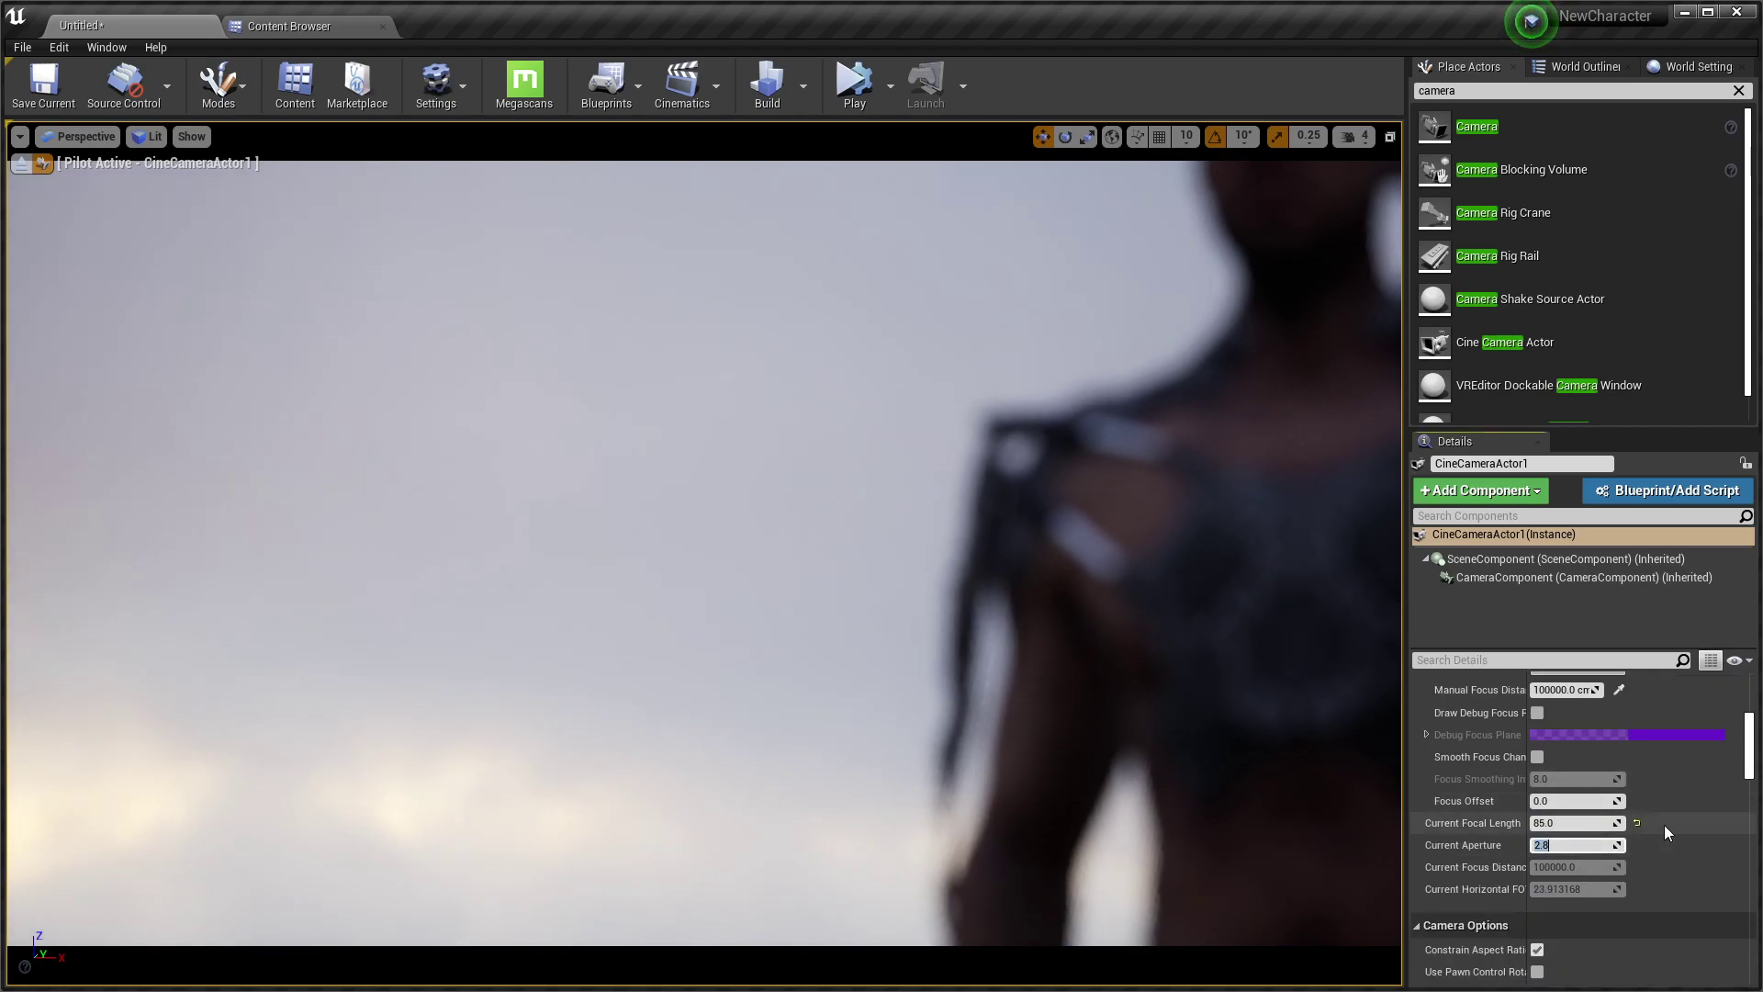
{"action": "type", "text": "1."}
{"action": "key", "text": "BackSpace"}
{"action": "type", "text": "8"}
{"action": "key", "text": "Return"}
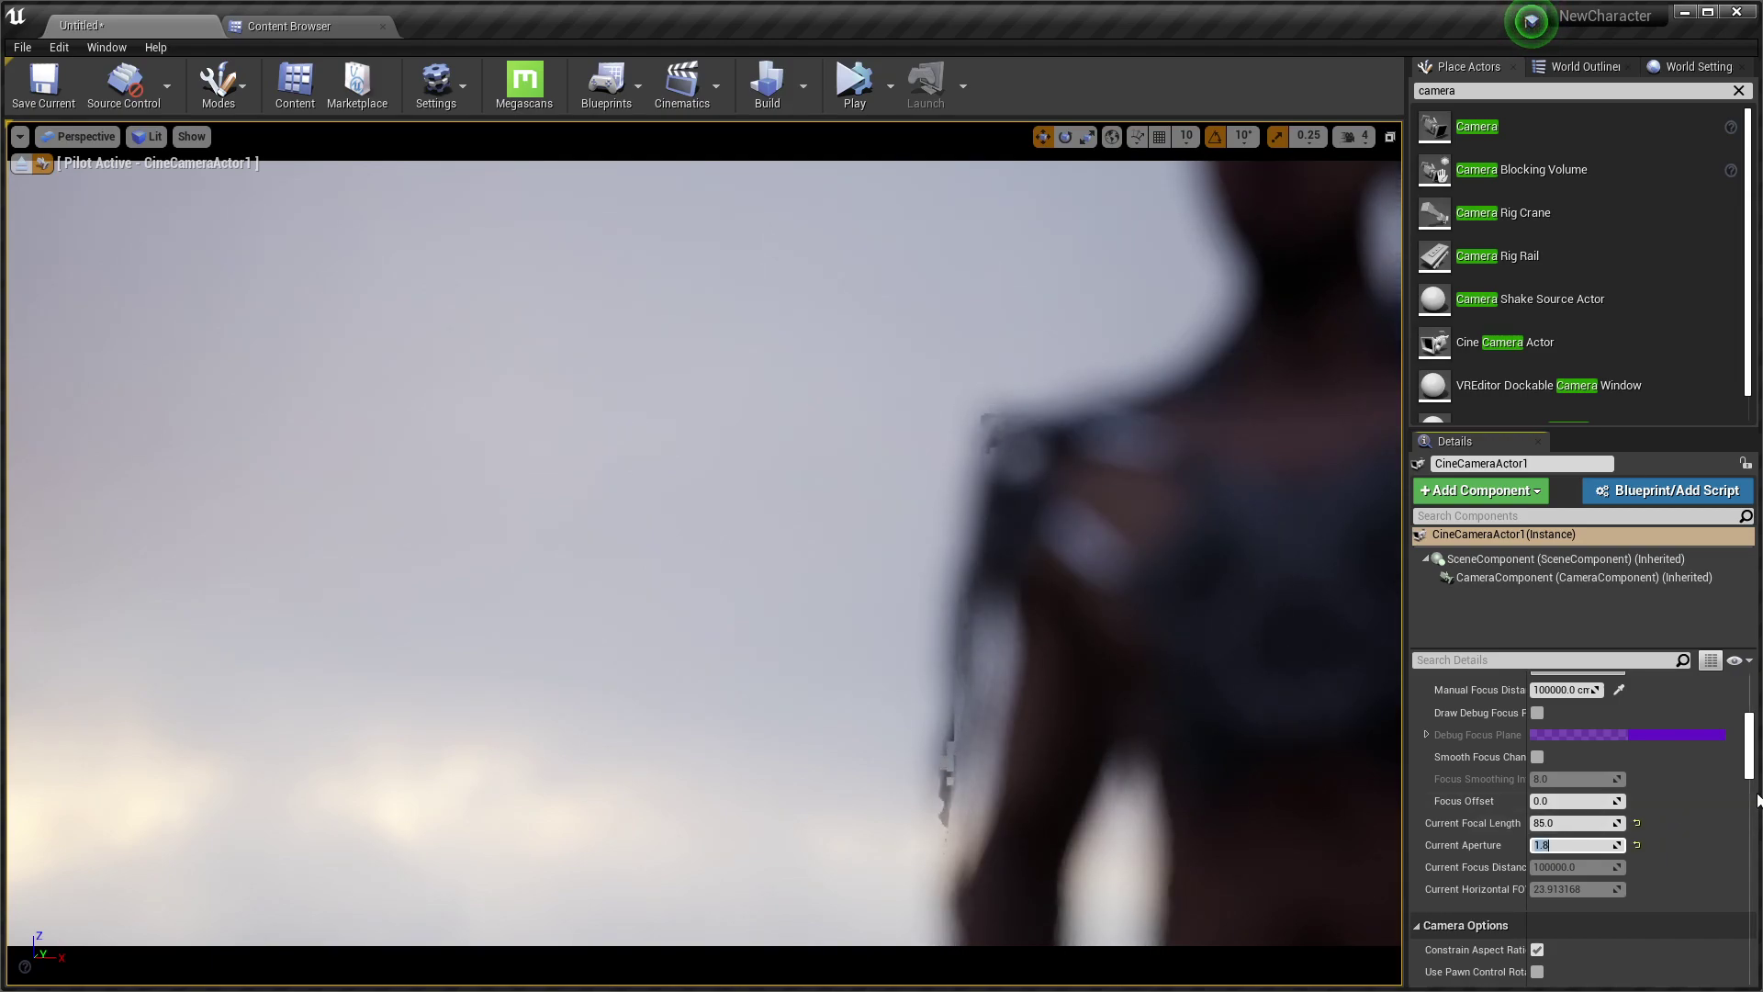
Reframe the character on the right and pick the manual focus distance on his face
{"action": "mouse_move", "coordinate": [1066, 680]}
{"action": "right_mouse_down"}
{"action": "mouse_move", "coordinate": [1076, 373]}
{"action": "mouse_move", "coordinate": [1194, 386]}
{"action": "right_mouse_up"}
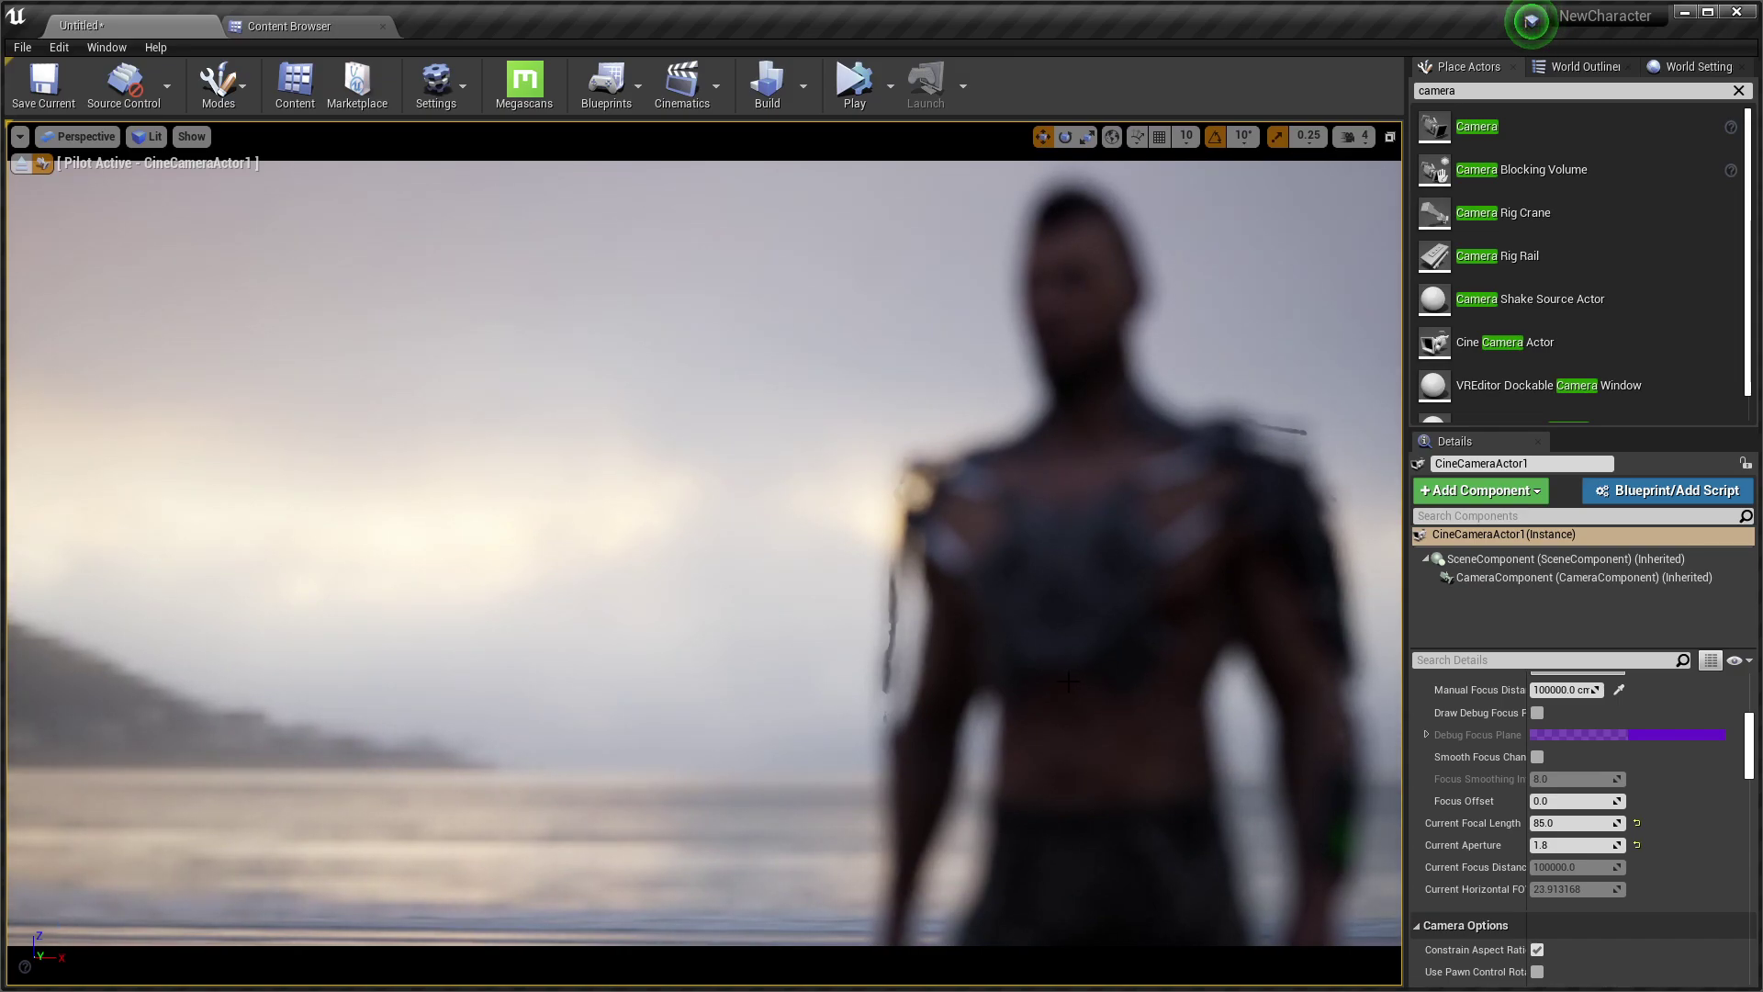
{"action": "right_click_drag", "start_coordinate": [1068, 681], "coordinate": [1068, 680]}
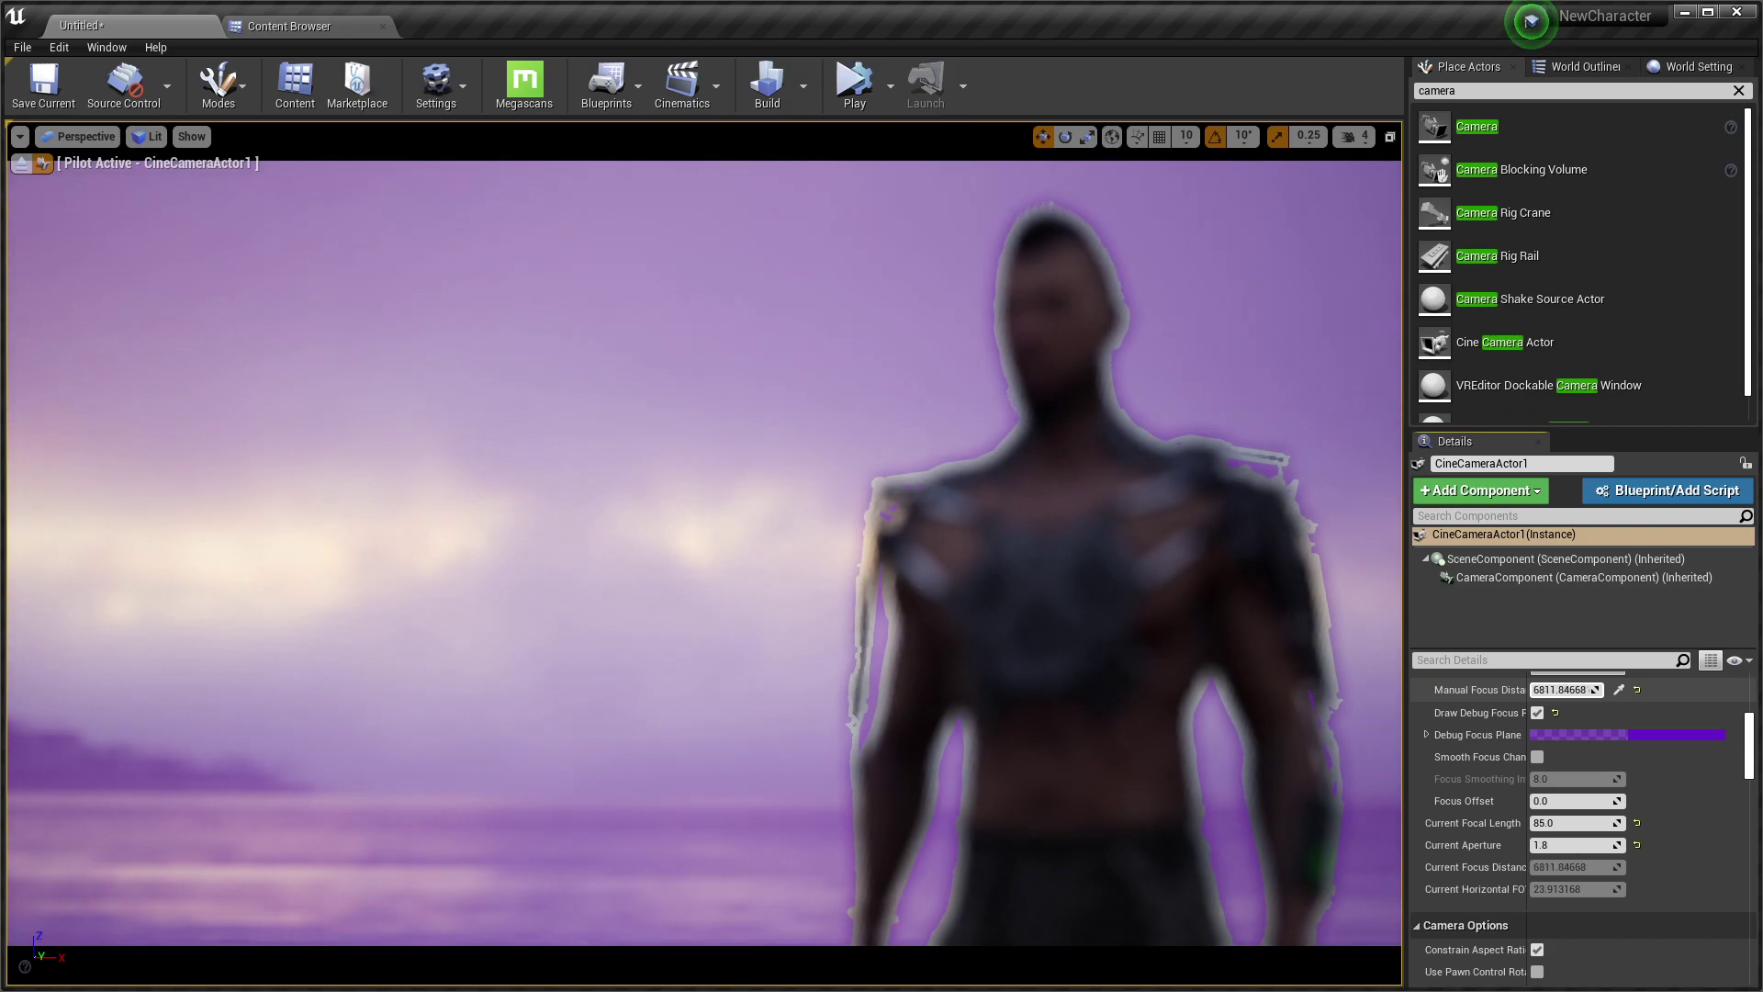
{"action": "left_click_drag", "start_coordinate": [1566, 690], "coordinate": [1570, 689]}
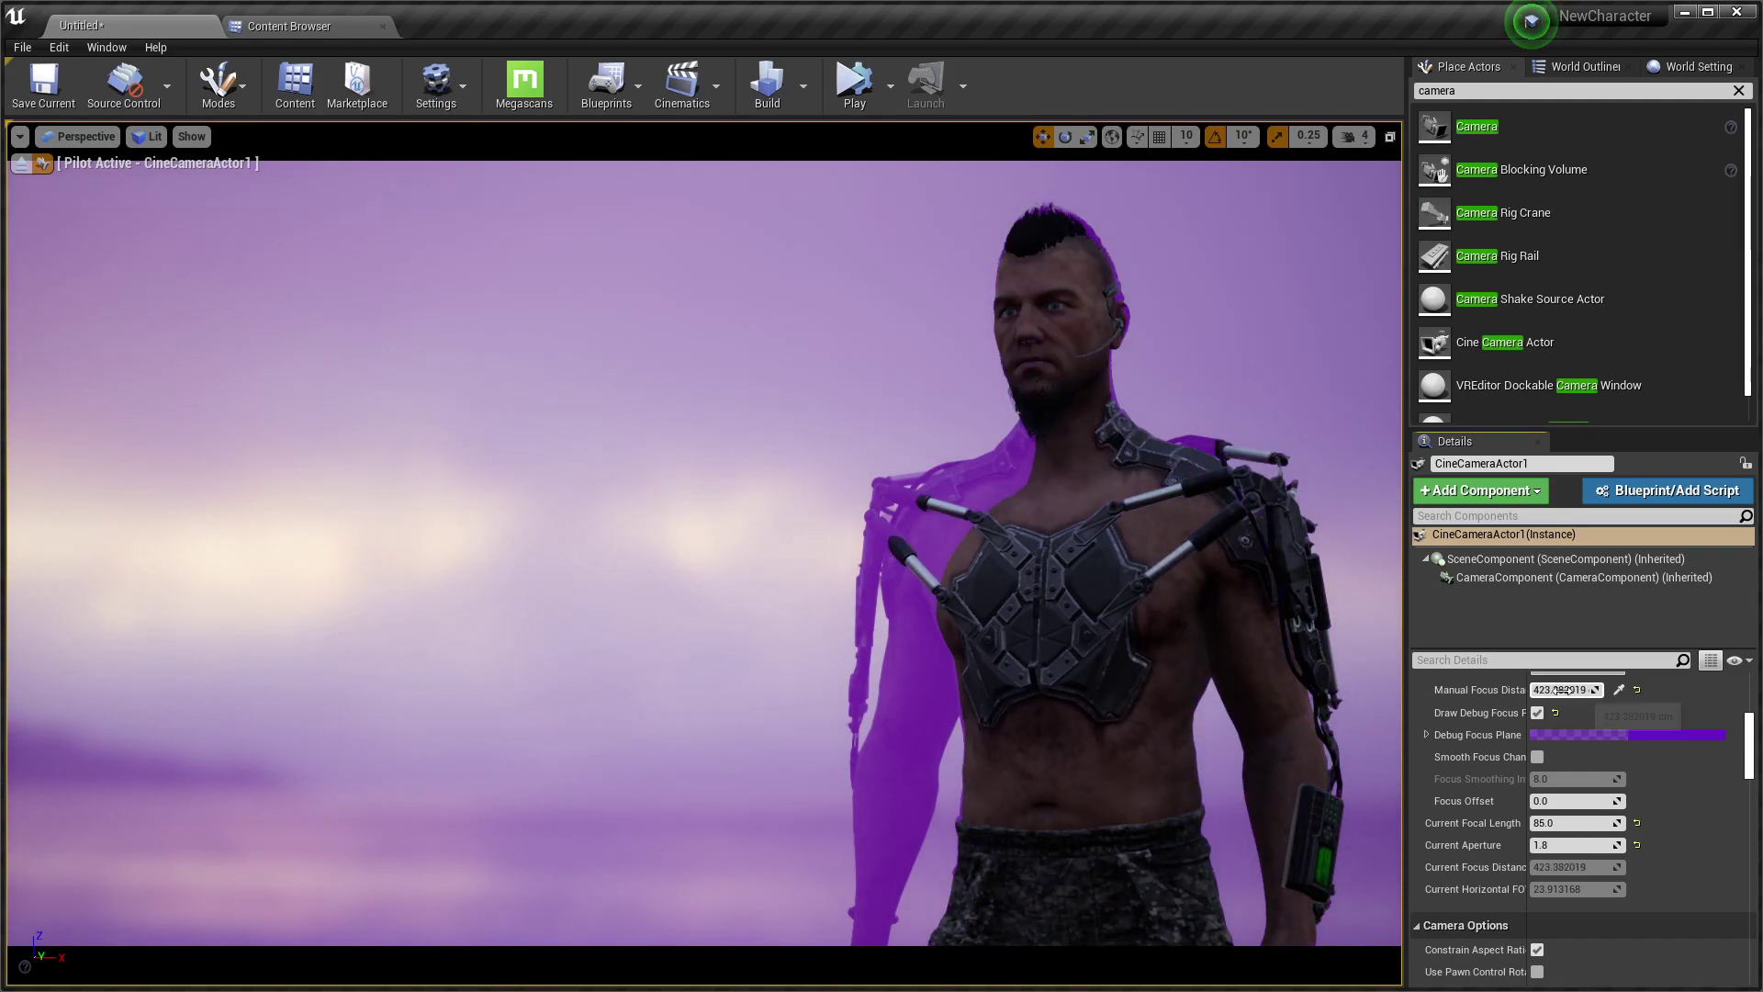
{"action": "left_click", "coordinate": [1619, 690]}
{"action": "left_click", "coordinate": [1060, 307]}
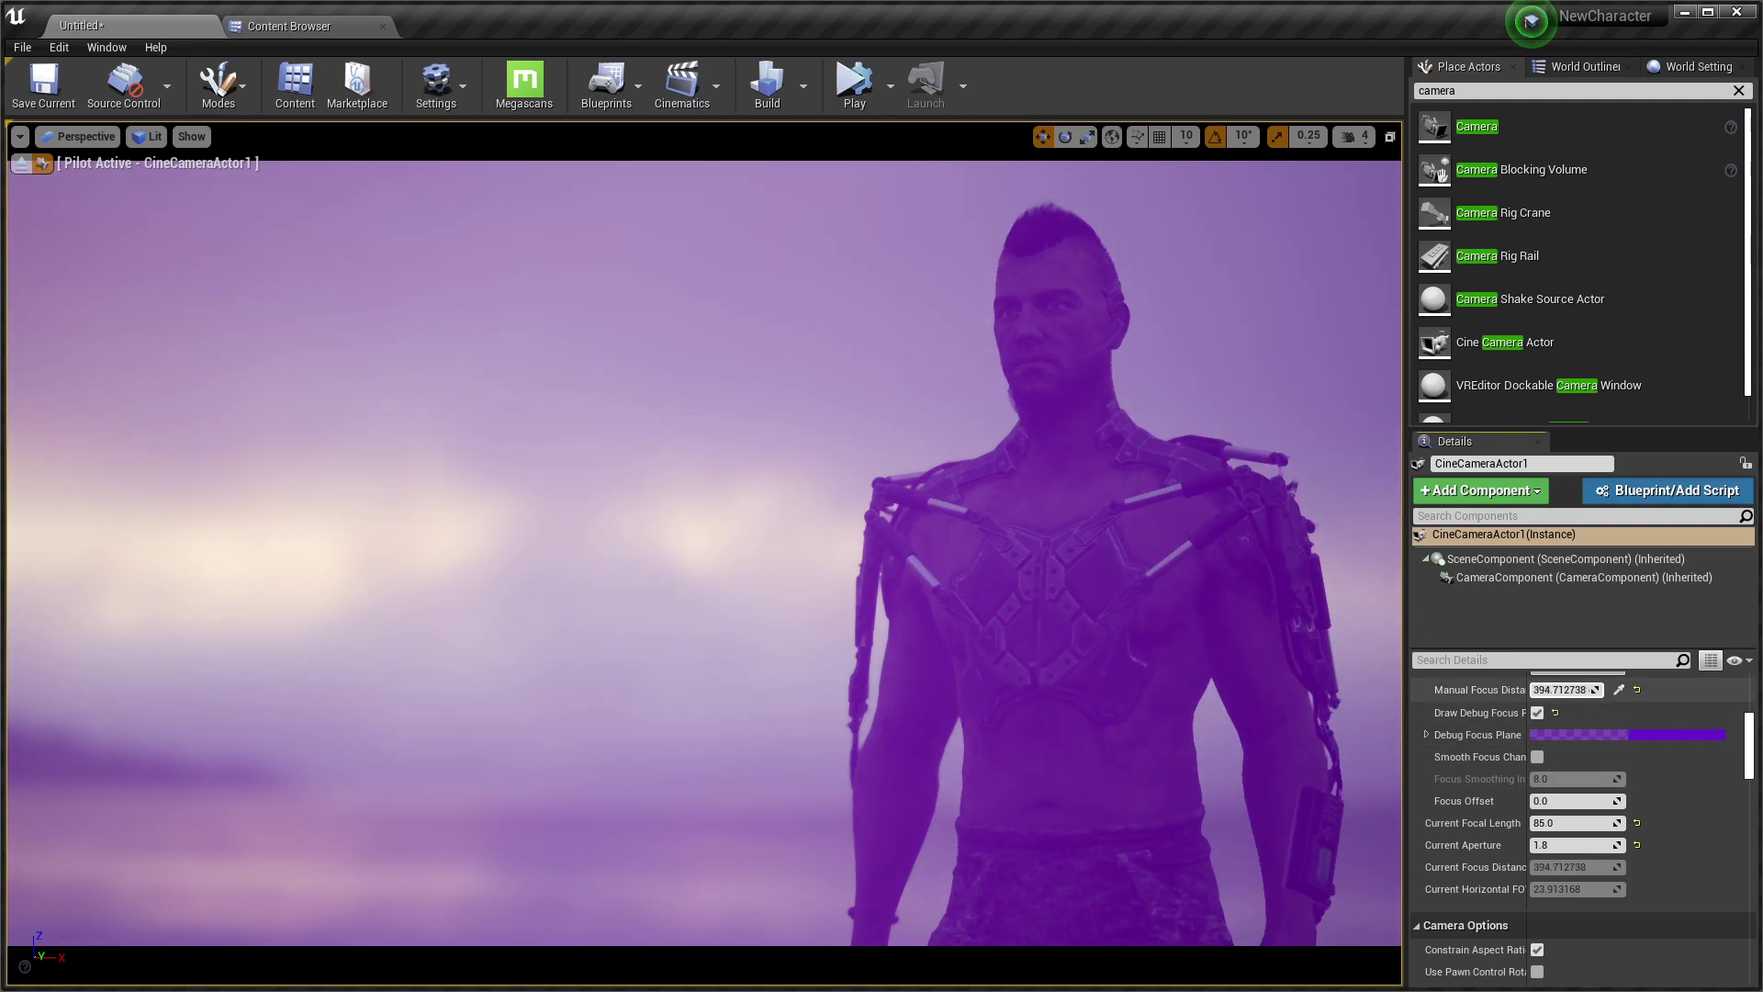
Fine-tune focus to about 418.62 and turn off the debug focus plane
{"action": "left_click_drag", "start_coordinate": [1566, 690], "coordinate": [1569, 690]}
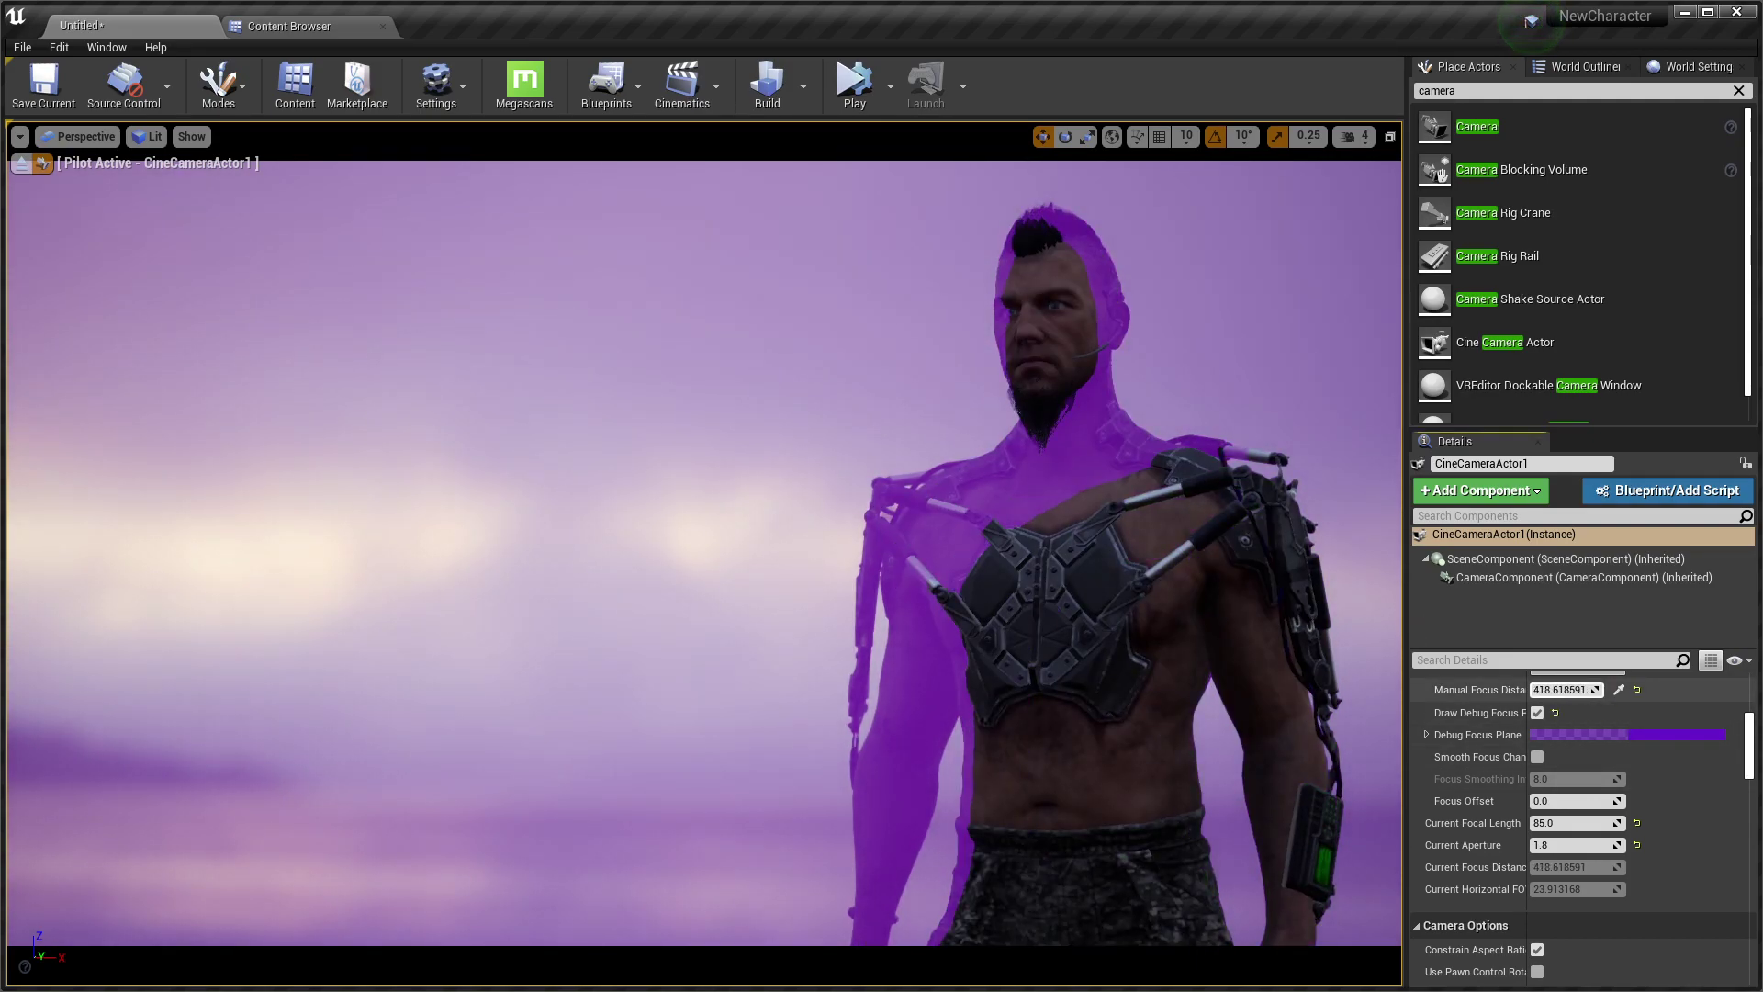
{"action": "left_click", "coordinate": [1539, 714]}
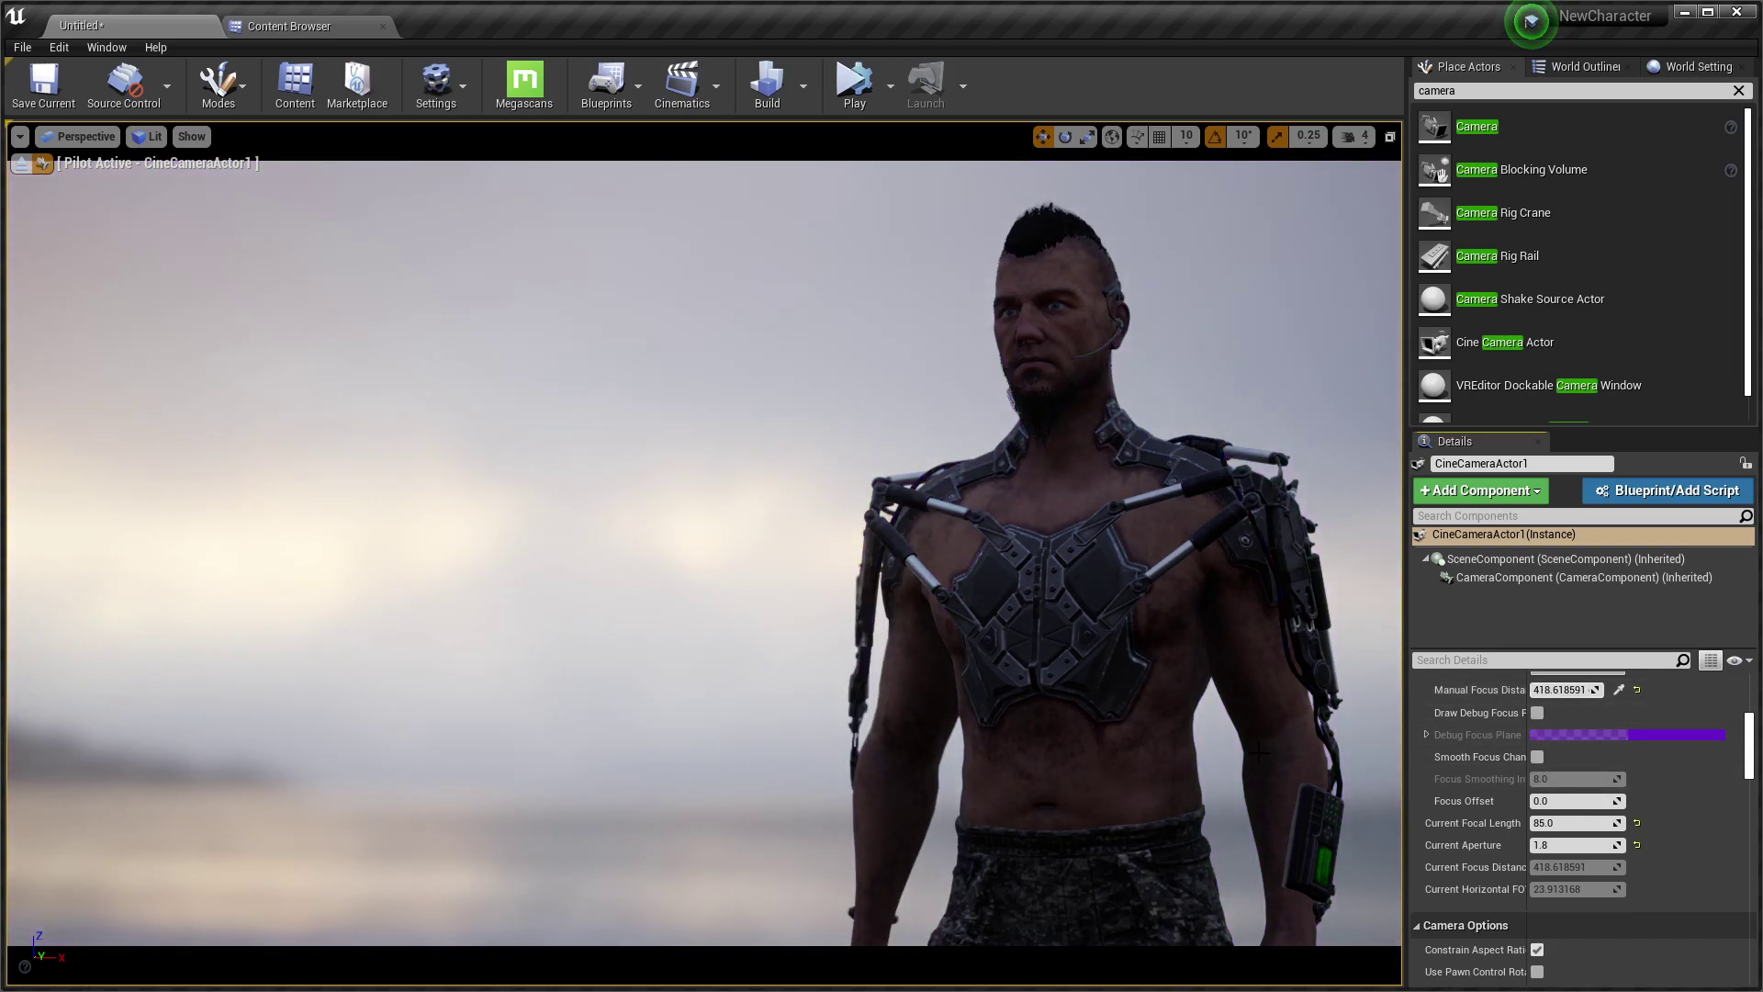
{"action": "mouse_move", "coordinate": [1093, 756]}
{"action": "right_mouse_down"}
{"action": "mouse_move", "coordinate": [1056, 756]}
{"action": "mouse_move", "coordinate": [1083, 756]}
{"action": "mouse_move", "coordinate": [1066, 735]}
{"action": "mouse_move", "coordinate": [1101, 734]}
{"action": "mouse_move", "coordinate": [1084, 735]}
{"action": "right_mouse_up"}
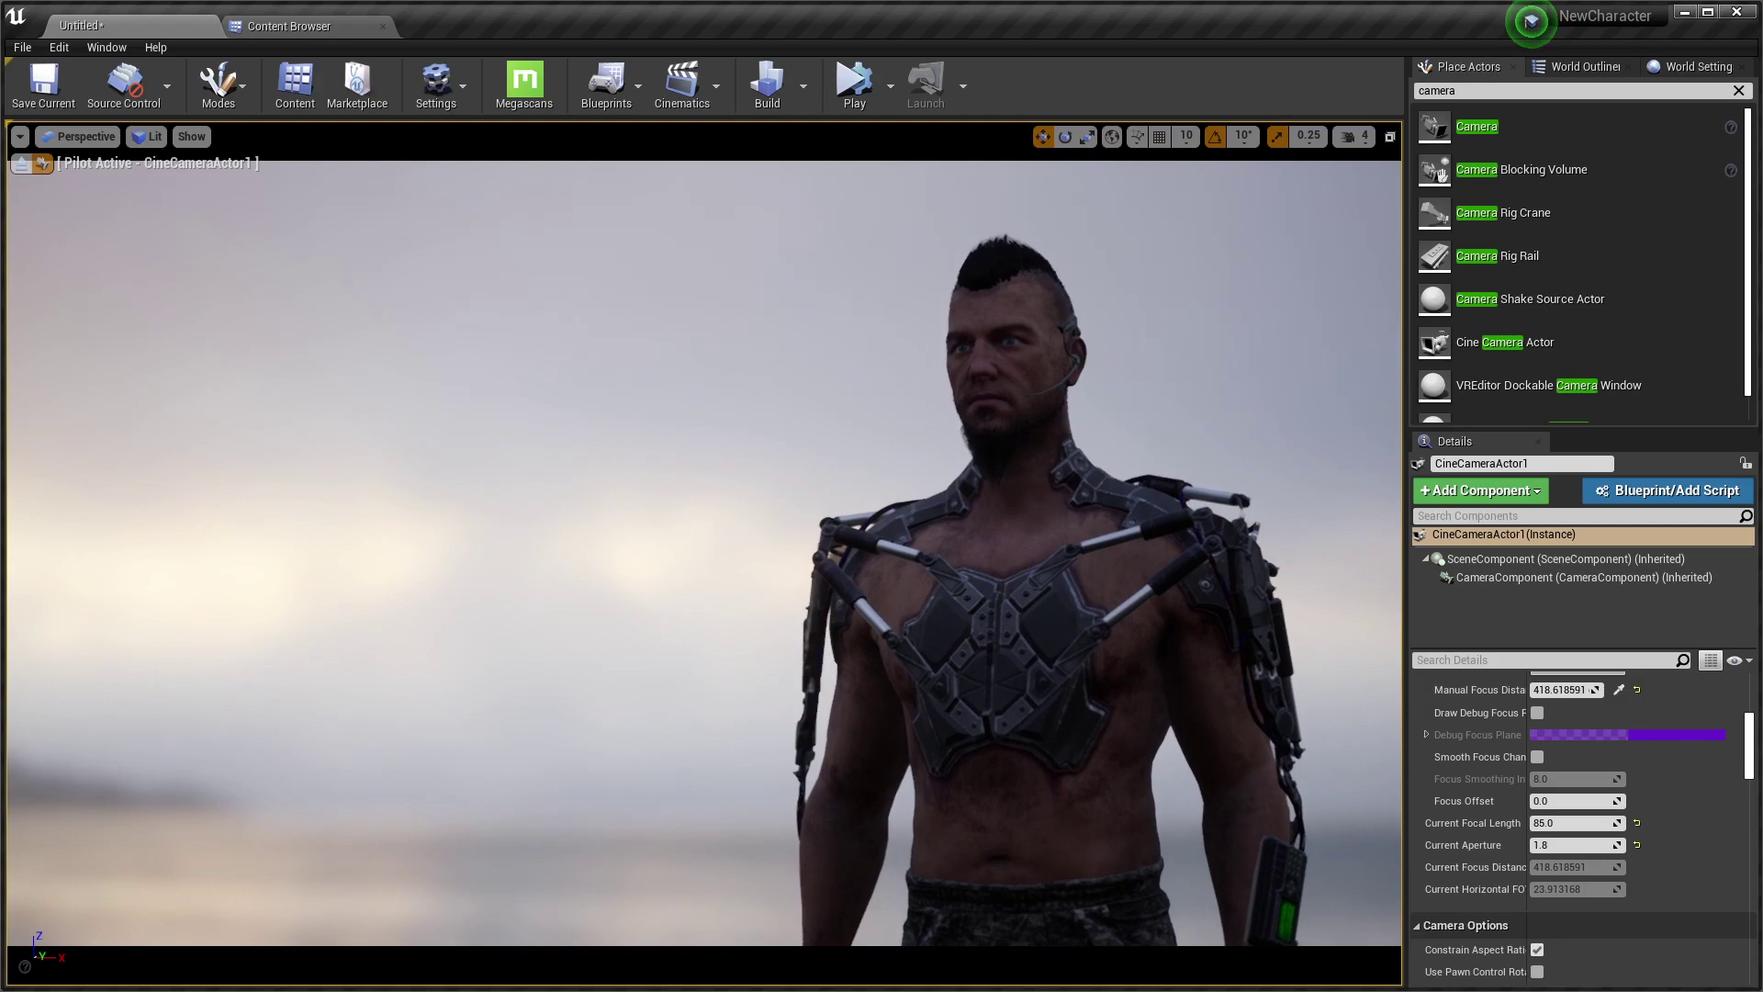
Lower sensor height to 17.52318 mm, set camera speed to 1, and fly closer to reframe the character
{"action": "scroll", "coordinate": [1561, 785], "scroll_direction": "up", "scroll_amount": 5}
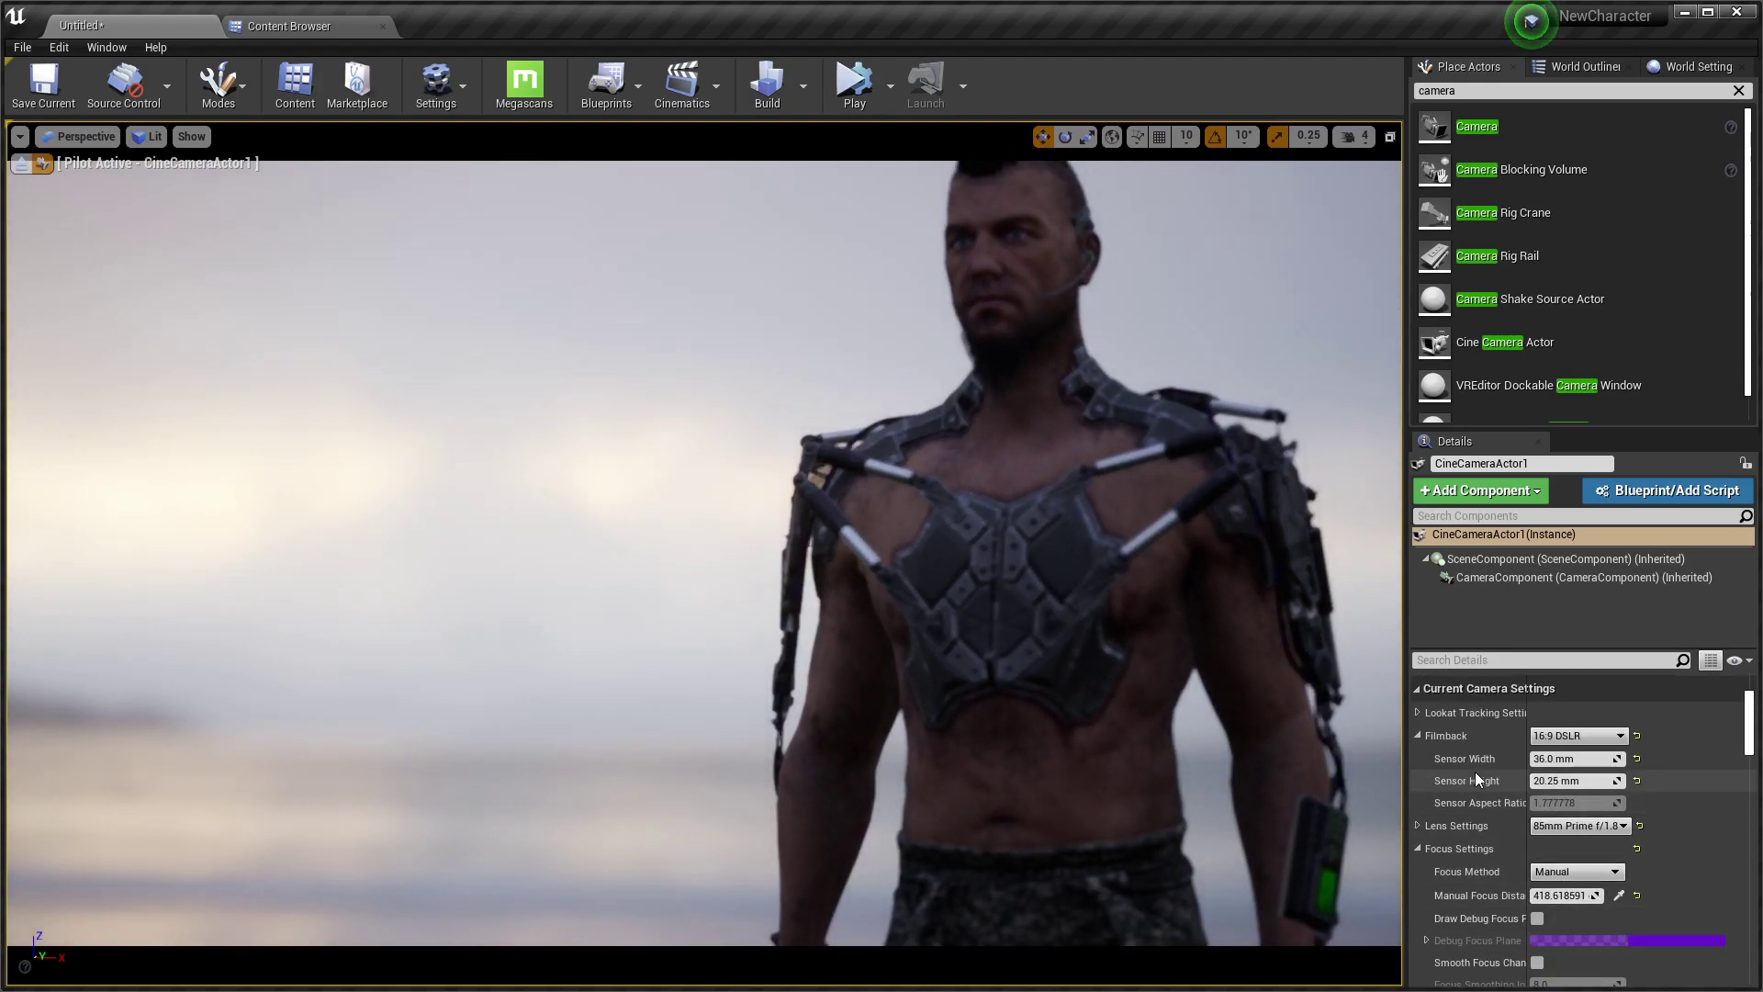
{"action": "left_click_drag", "start_coordinate": [1576, 780], "coordinate": [1542, 780]}
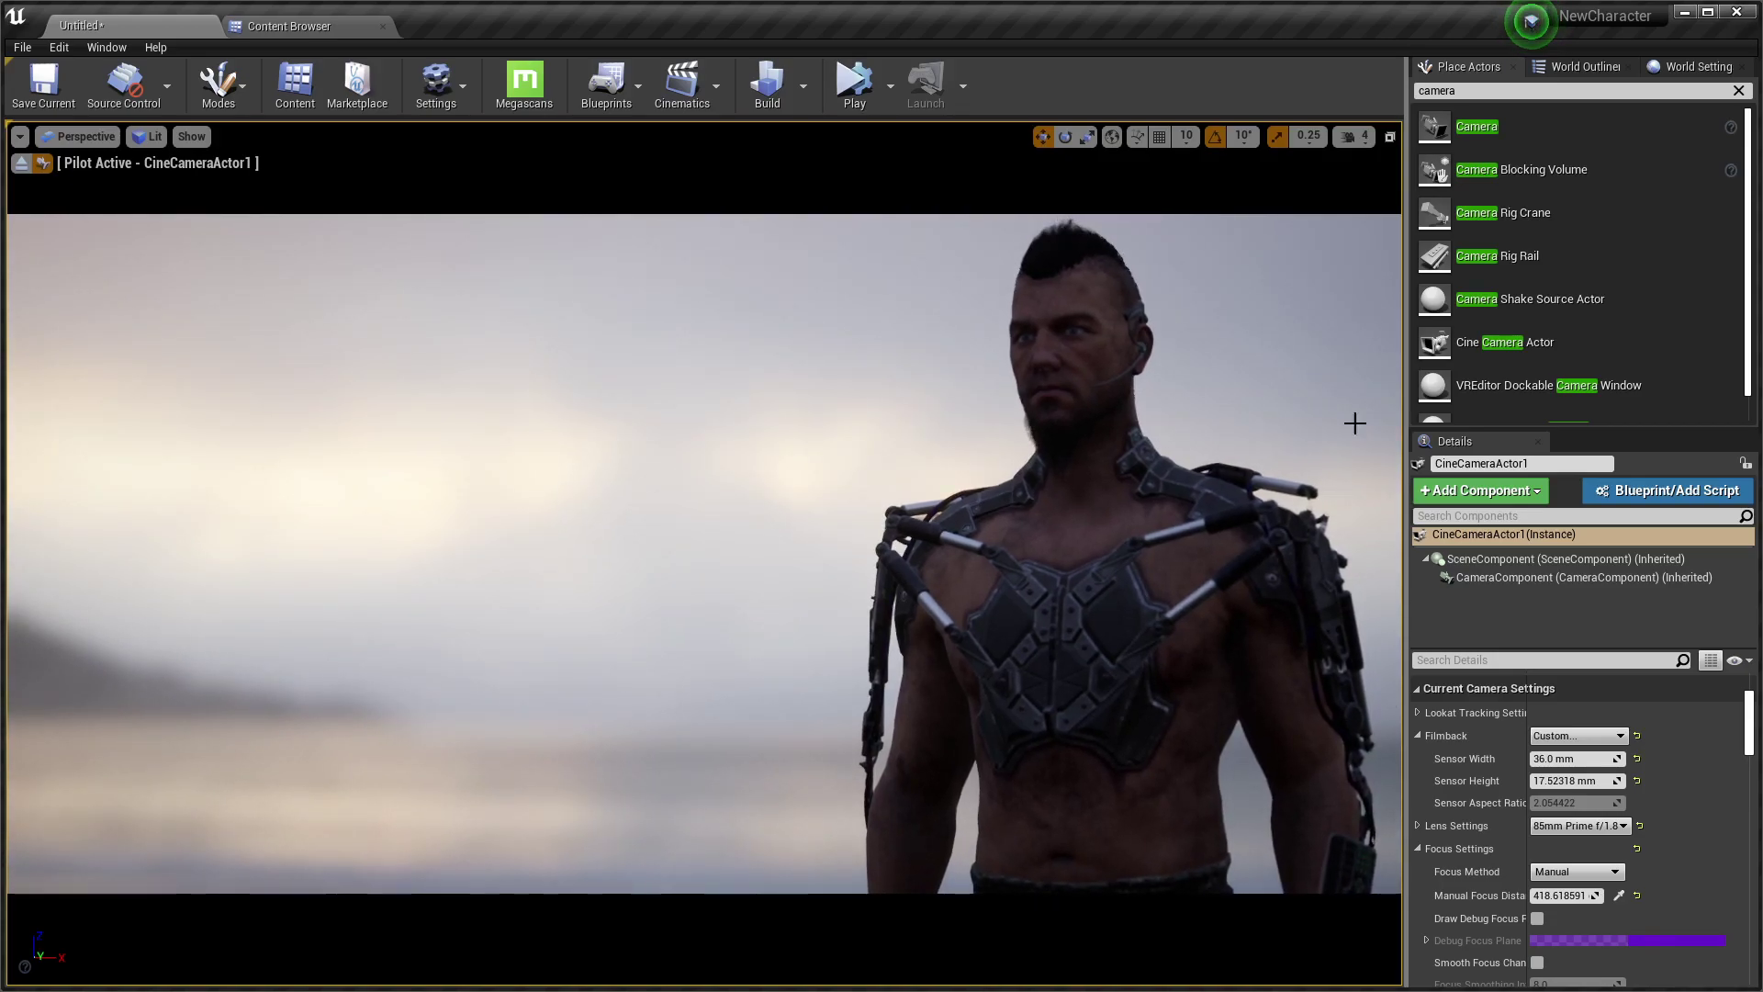
{"action": "left_click", "coordinate": [1356, 136]}
{"action": "left_click_drag", "start_coordinate": [1406, 181], "coordinate": [1341, 183]}
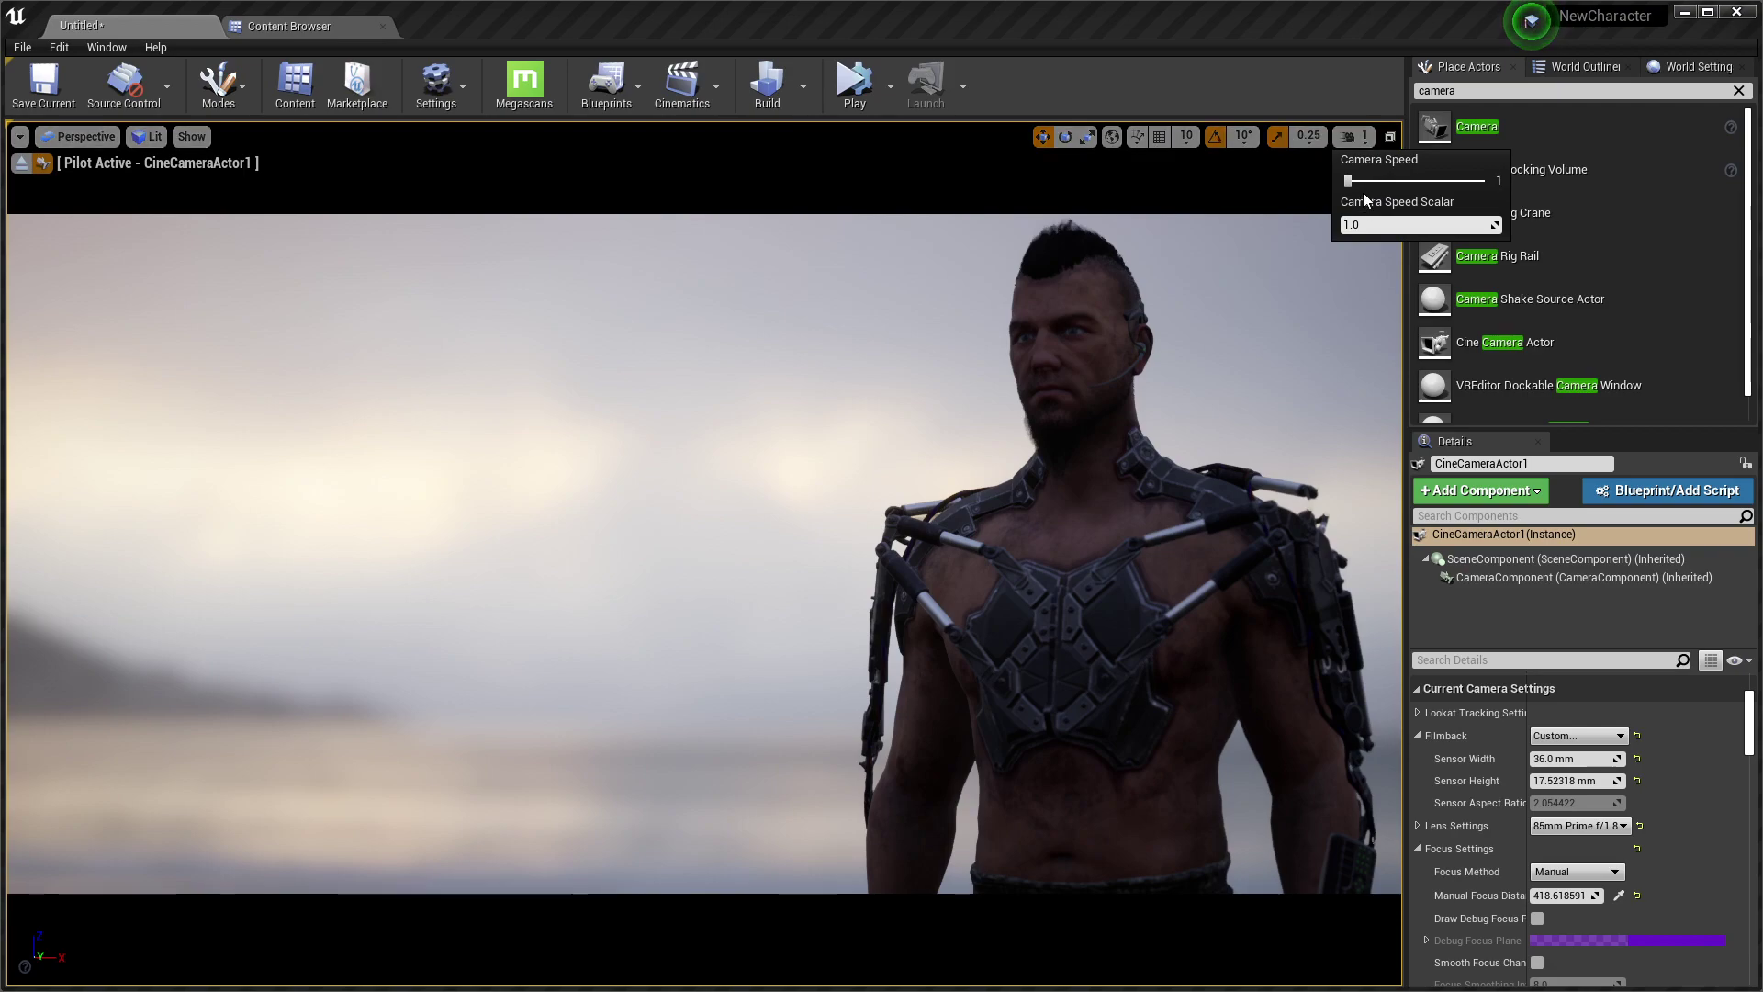
{"action": "right_click_drag", "start_coordinate": [1215, 405], "coordinate": [1159, 403]}
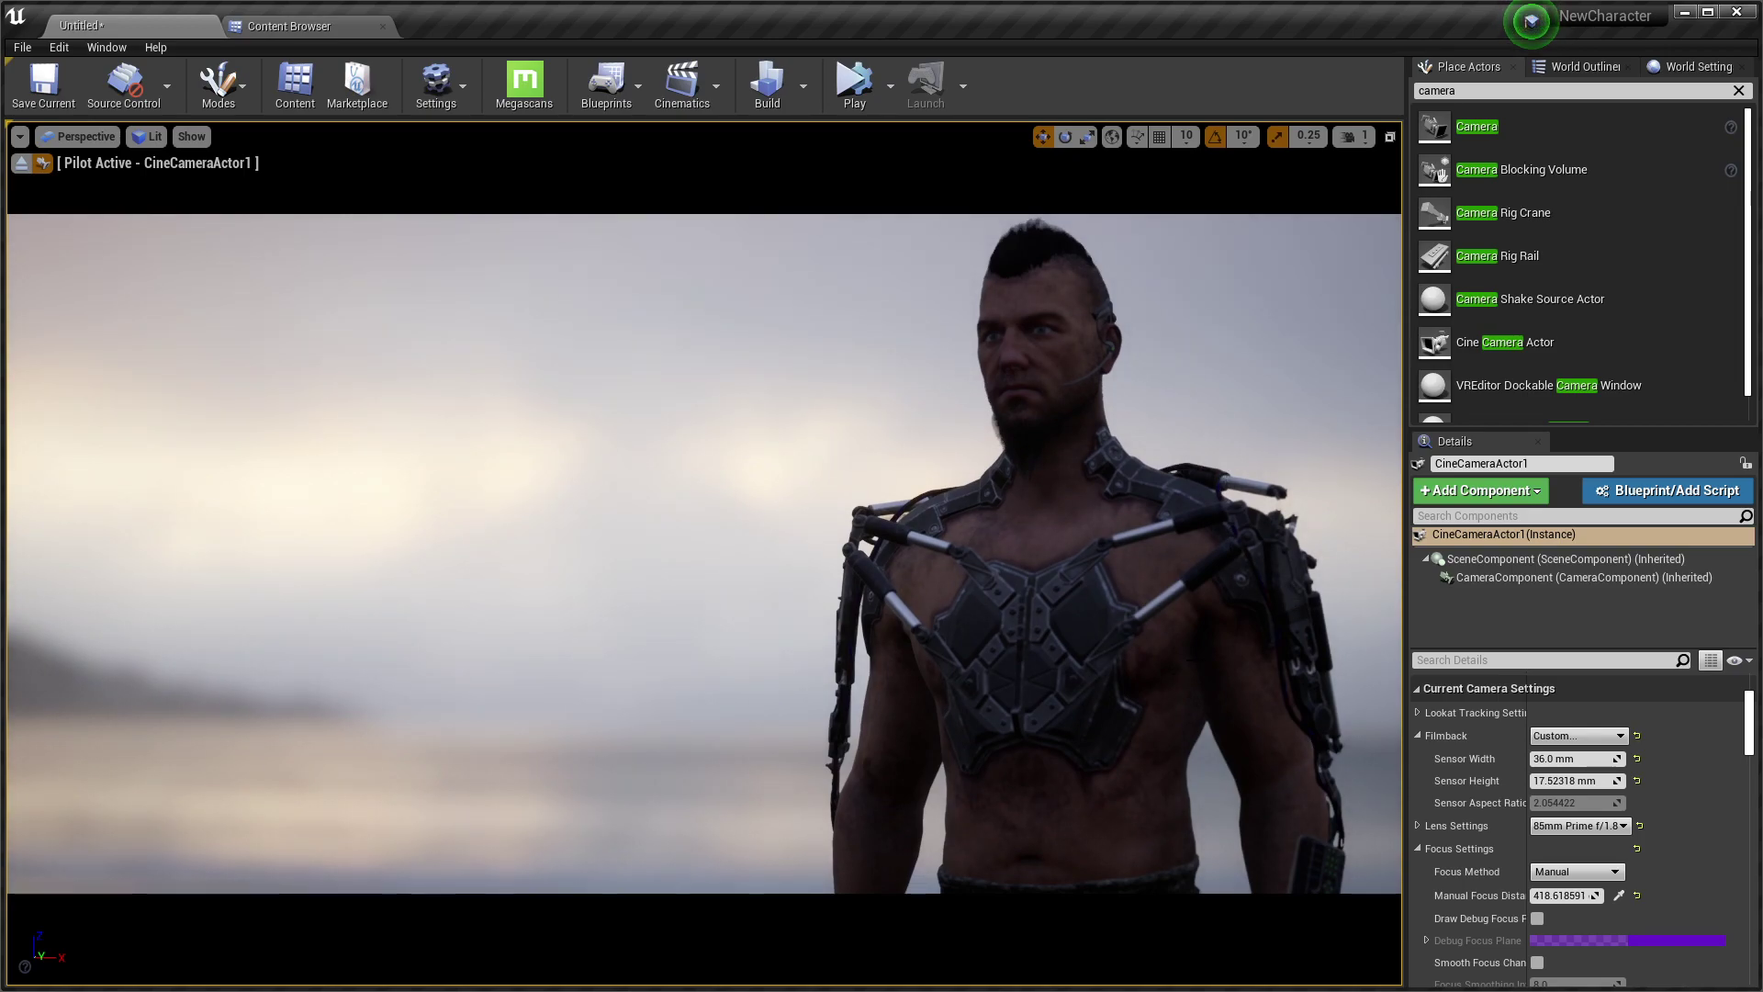
{"action": "right_click_drag", "start_coordinate": [1159, 402], "coordinate": [1148, 403]}
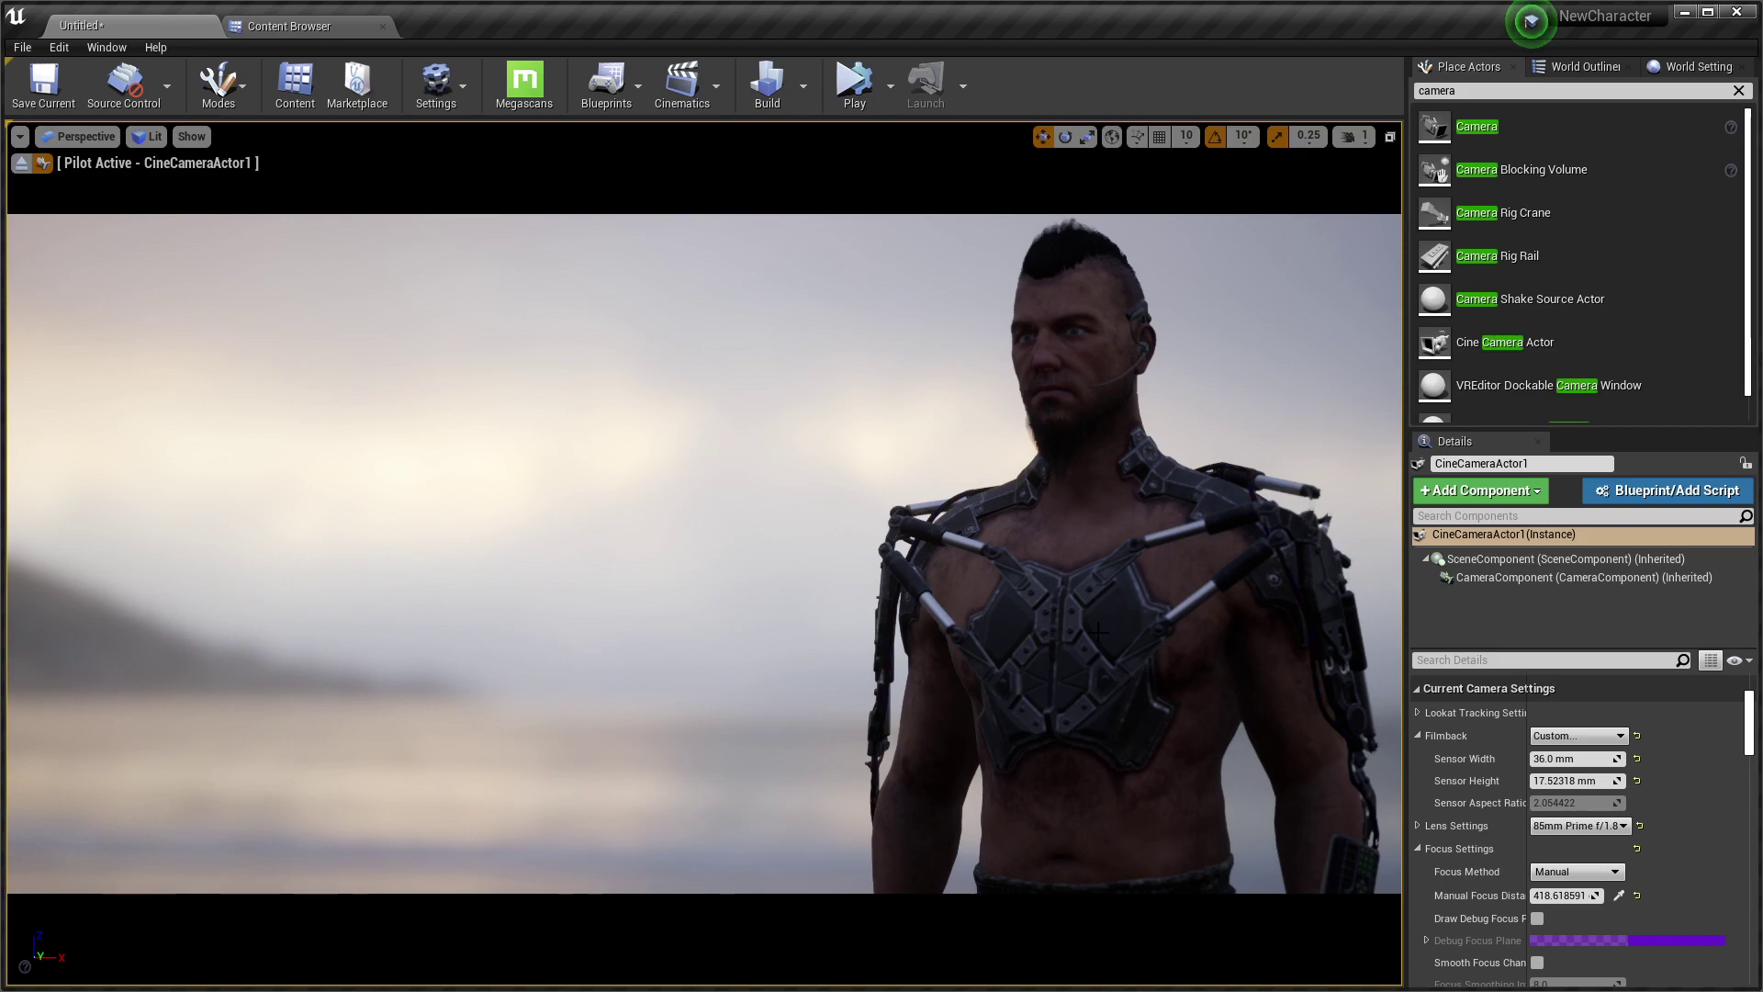
Eject from the cine camera, focus on it, and duplicate it sideways as a second camera
{"action": "left_click", "coordinate": [20, 164]}
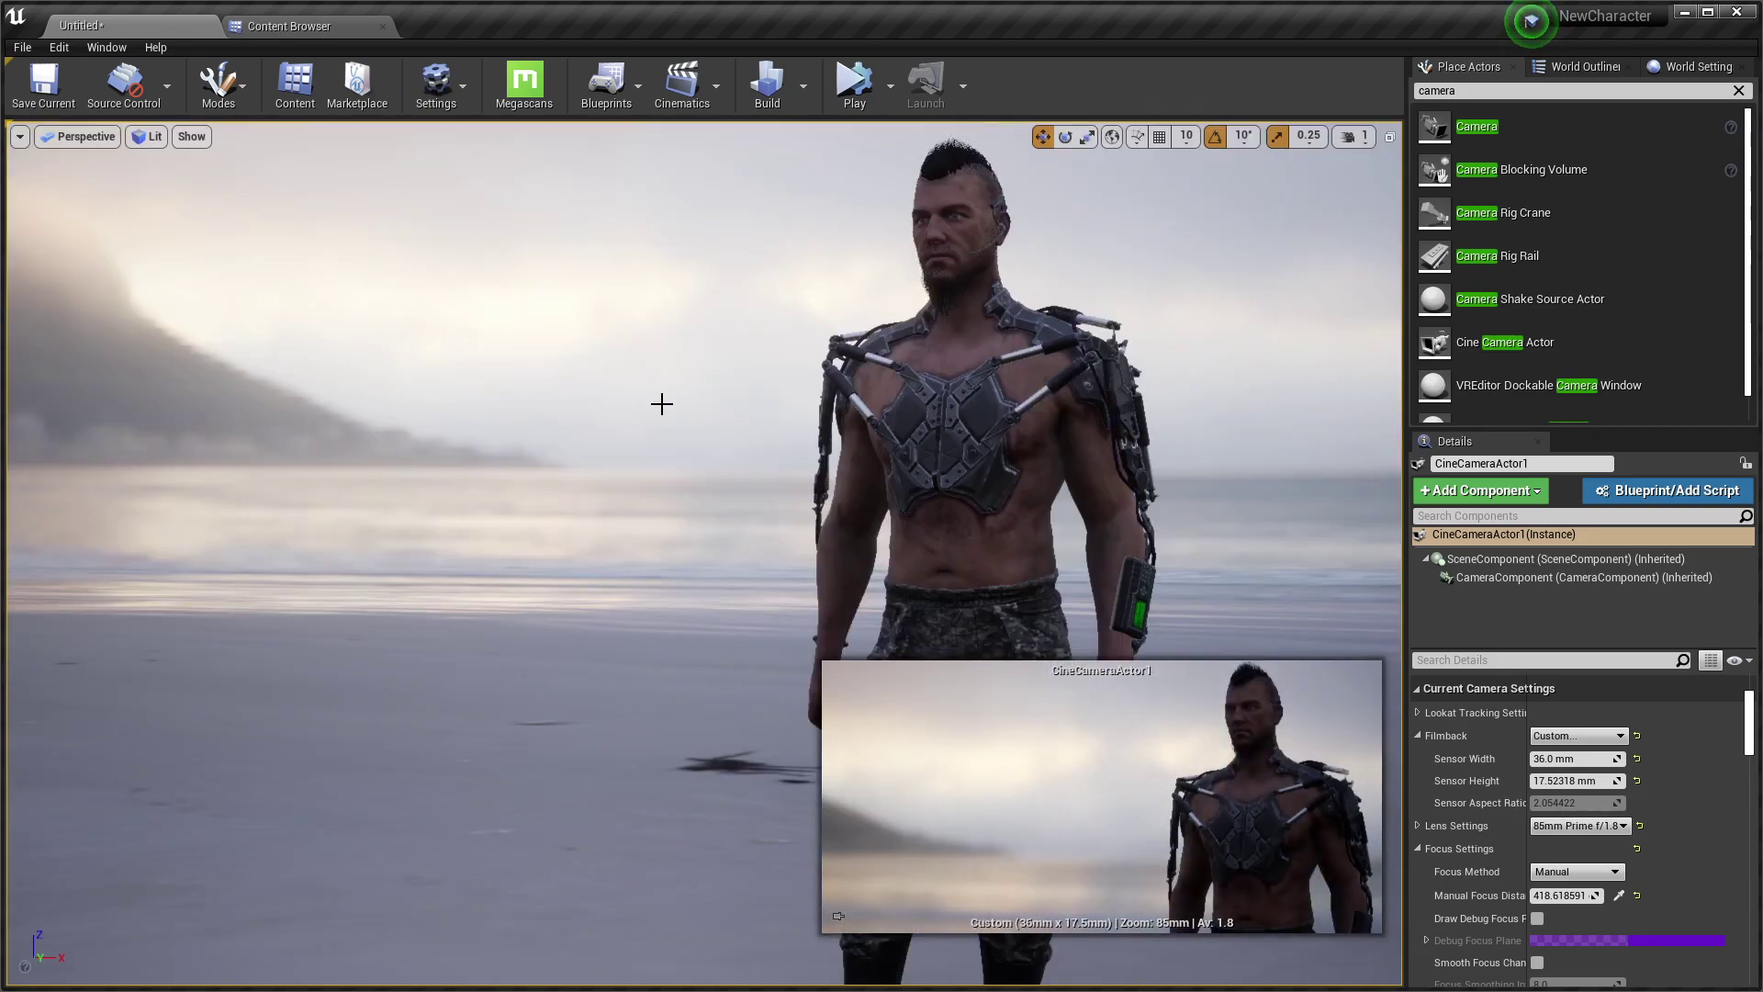
{"action": "right_click_drag", "start_coordinate": [752, 436], "coordinate": [752, 474]}
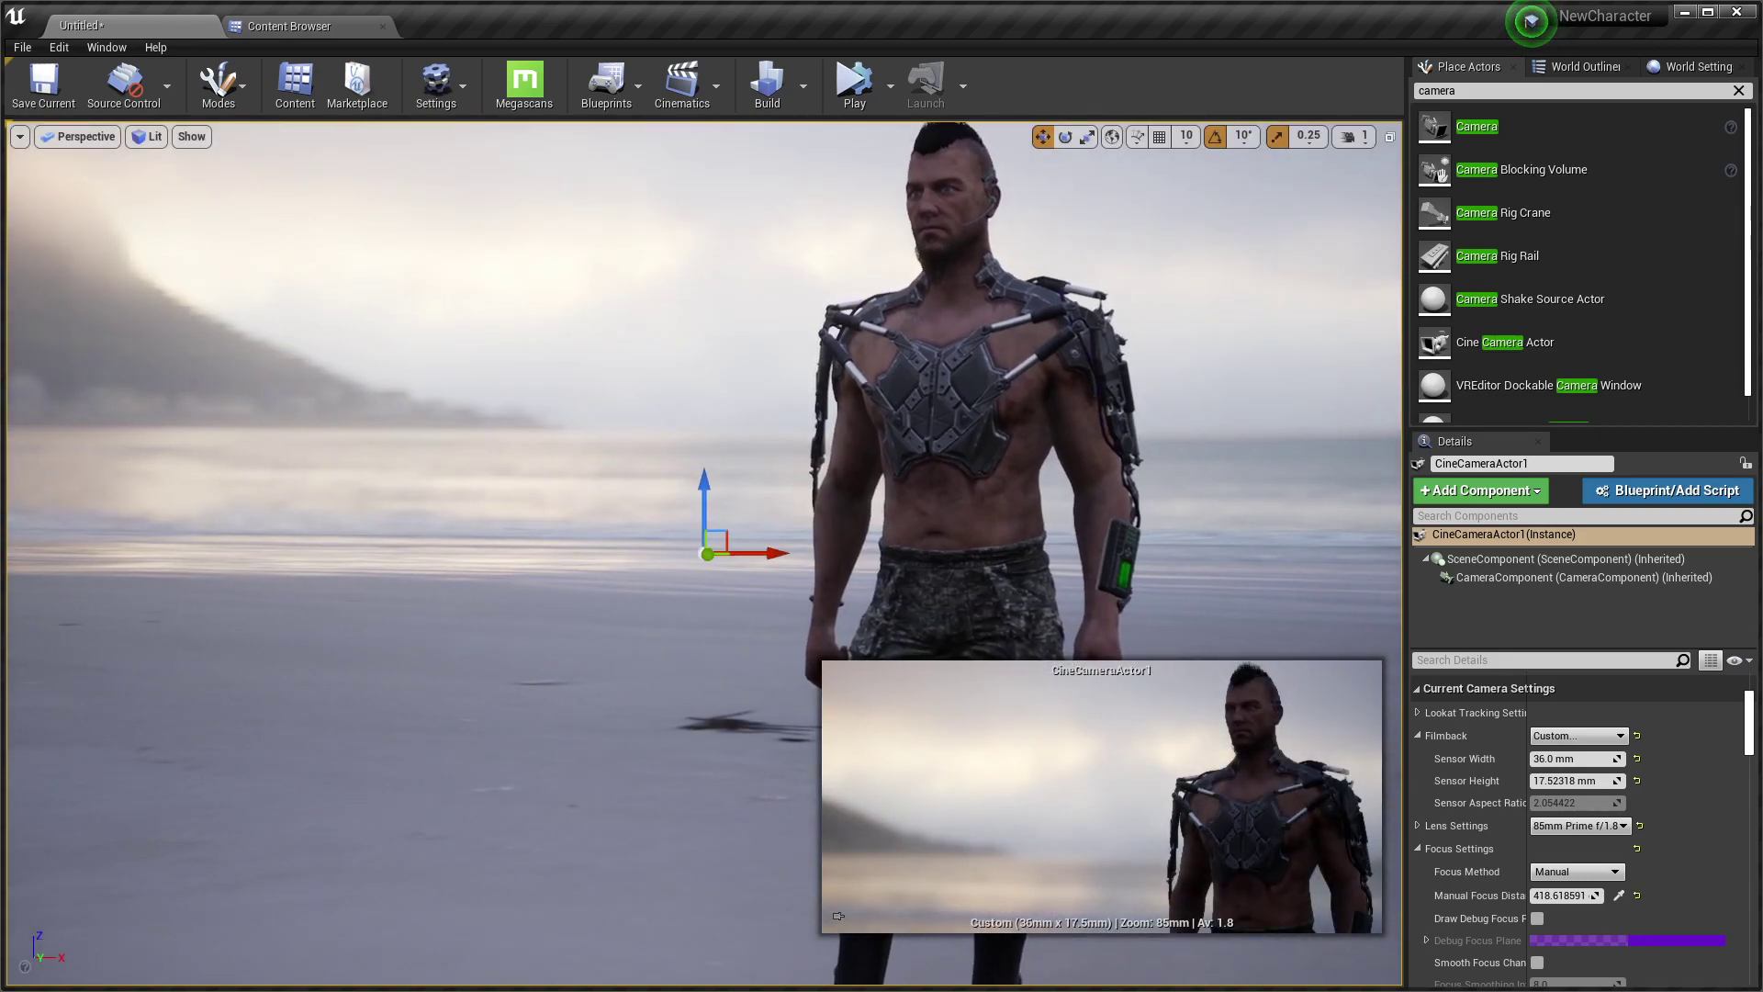
{"action": "key", "text": "f"}
{"action": "left_click_drag", "start_coordinate": [764, 447], "coordinate": [764, 447], "text": "alt"}
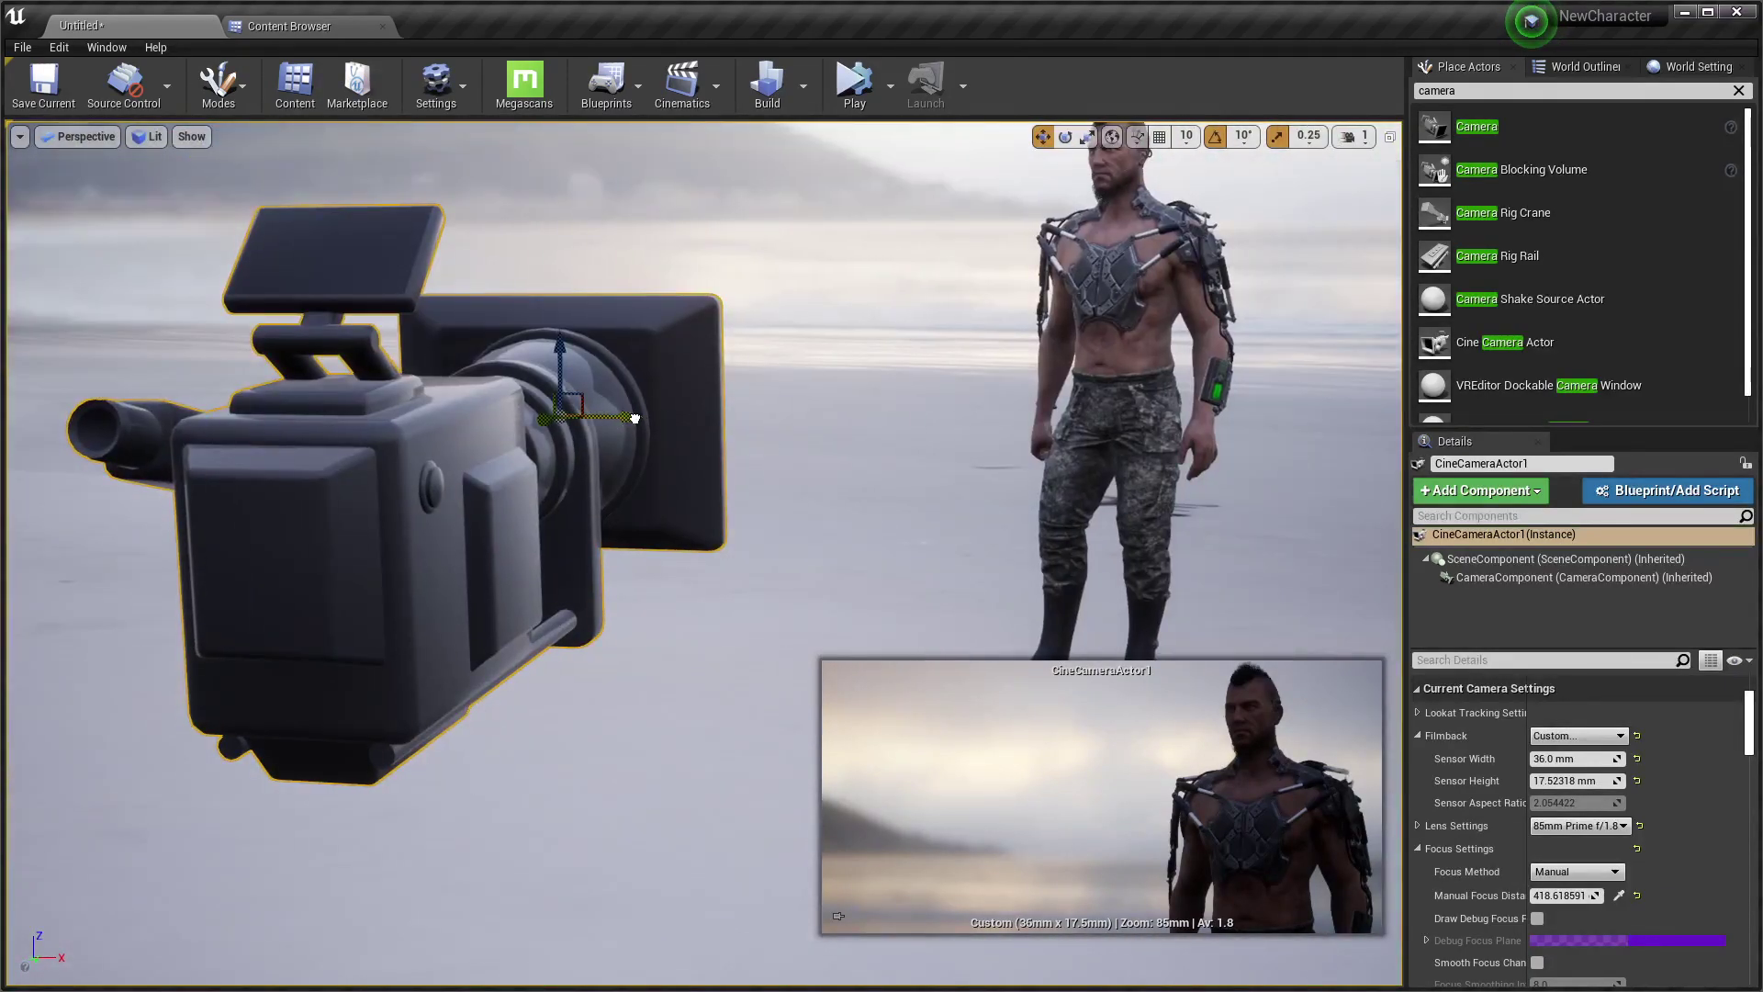
{"action": "left_click_drag", "start_coordinate": [634, 418], "coordinate": [723, 422], "text": "alt"}
Select the duplicate CineCameraActor2 and bring up the placed cameras list
{"action": "right_click", "coordinate": [523, 426]}
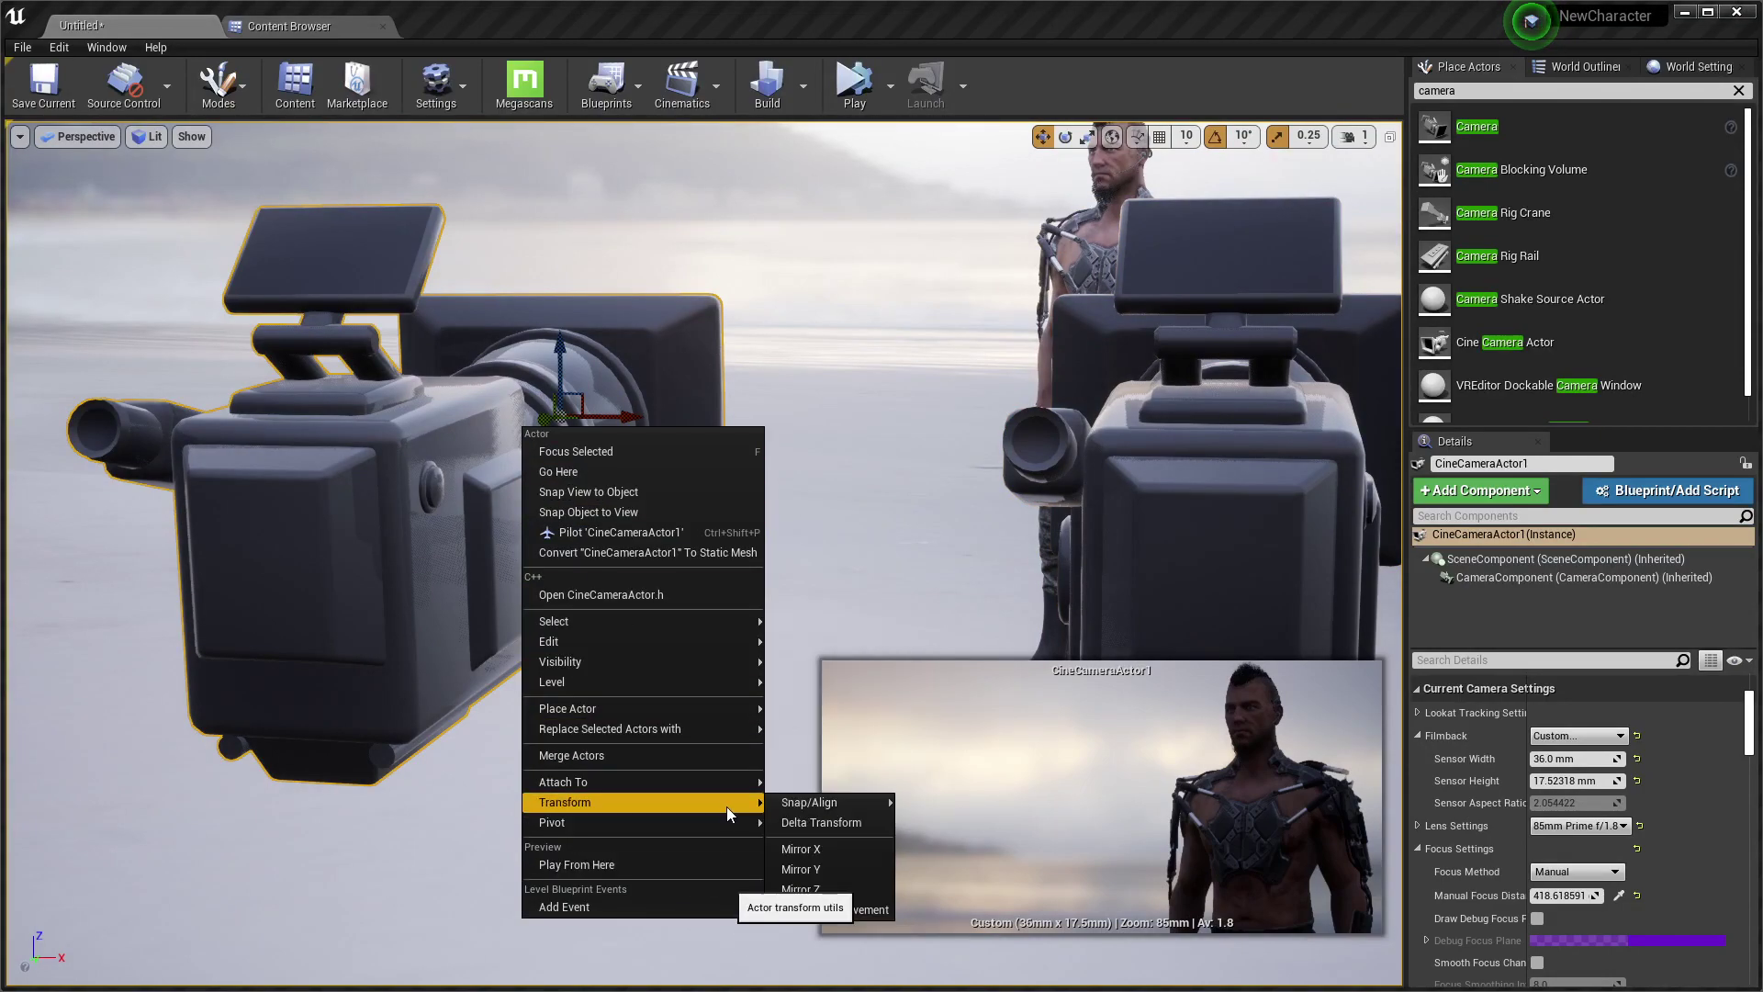
{"action": "left_click", "coordinate": [816, 906]}
{"action": "left_click", "coordinate": [1180, 445]}
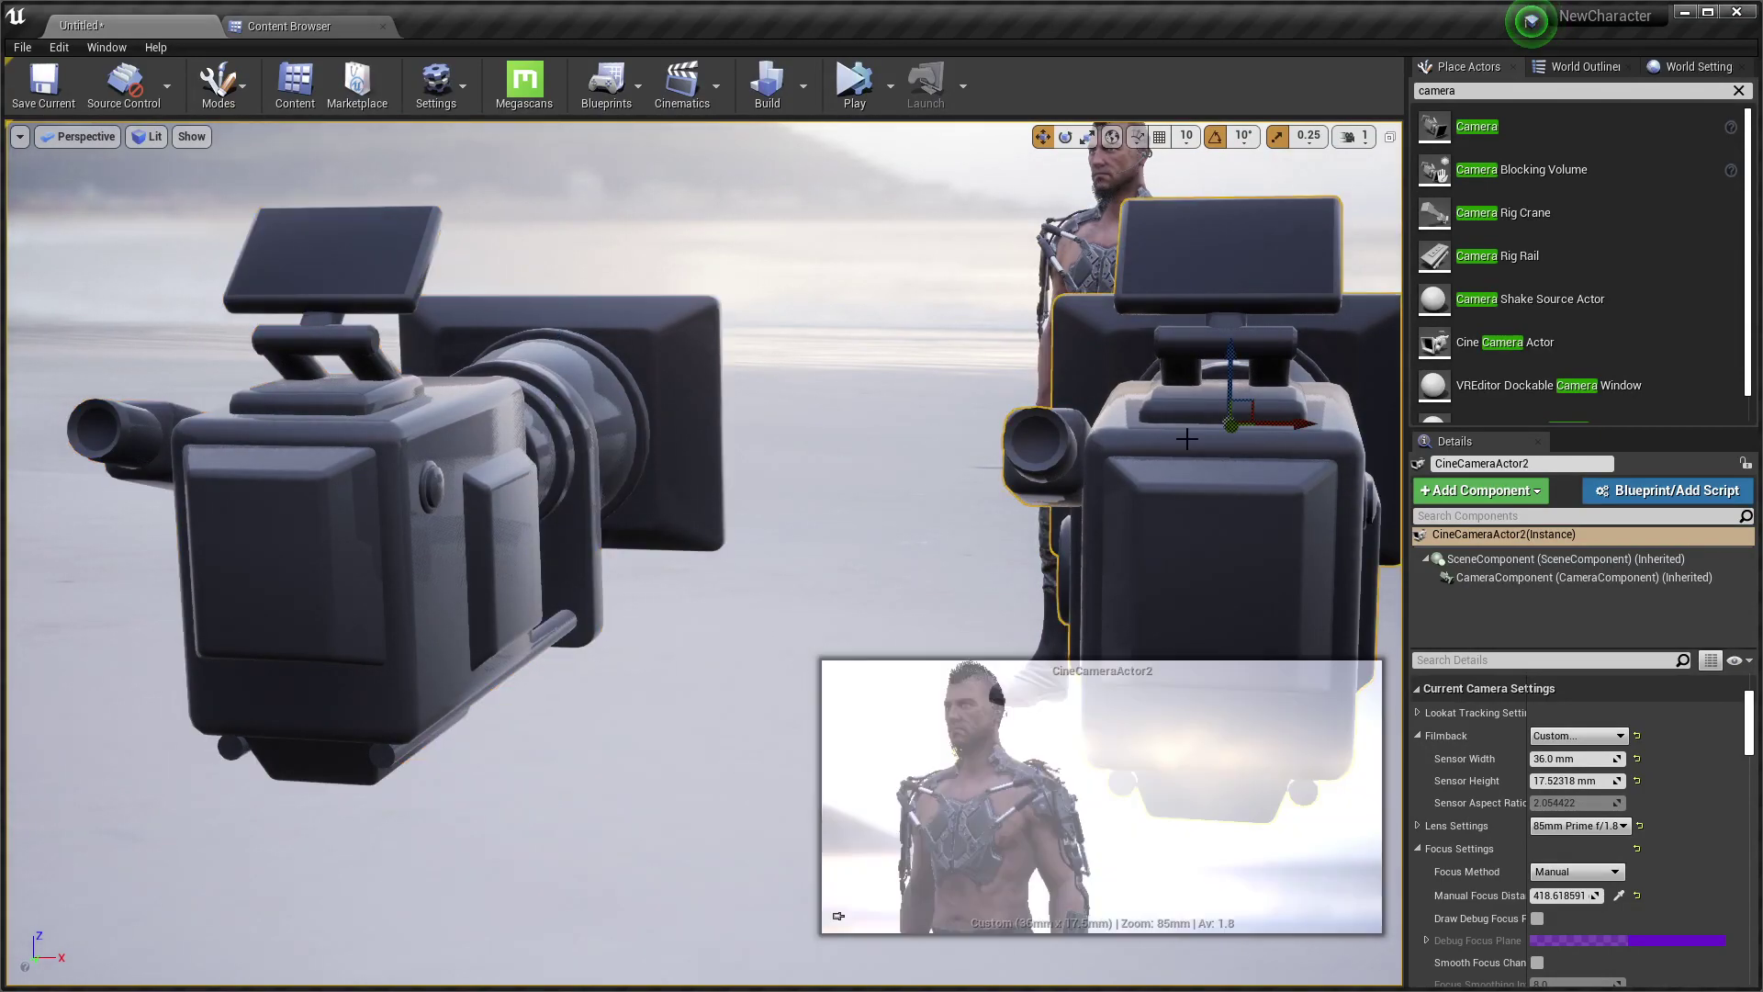
{"action": "left_click", "coordinate": [79, 136]}
Pilot CineCameraActor2, give it a 14.22 × 22.40 mm portrait filmback, and frame the character full-length
{"action": "left_click", "coordinate": [66, 358]}
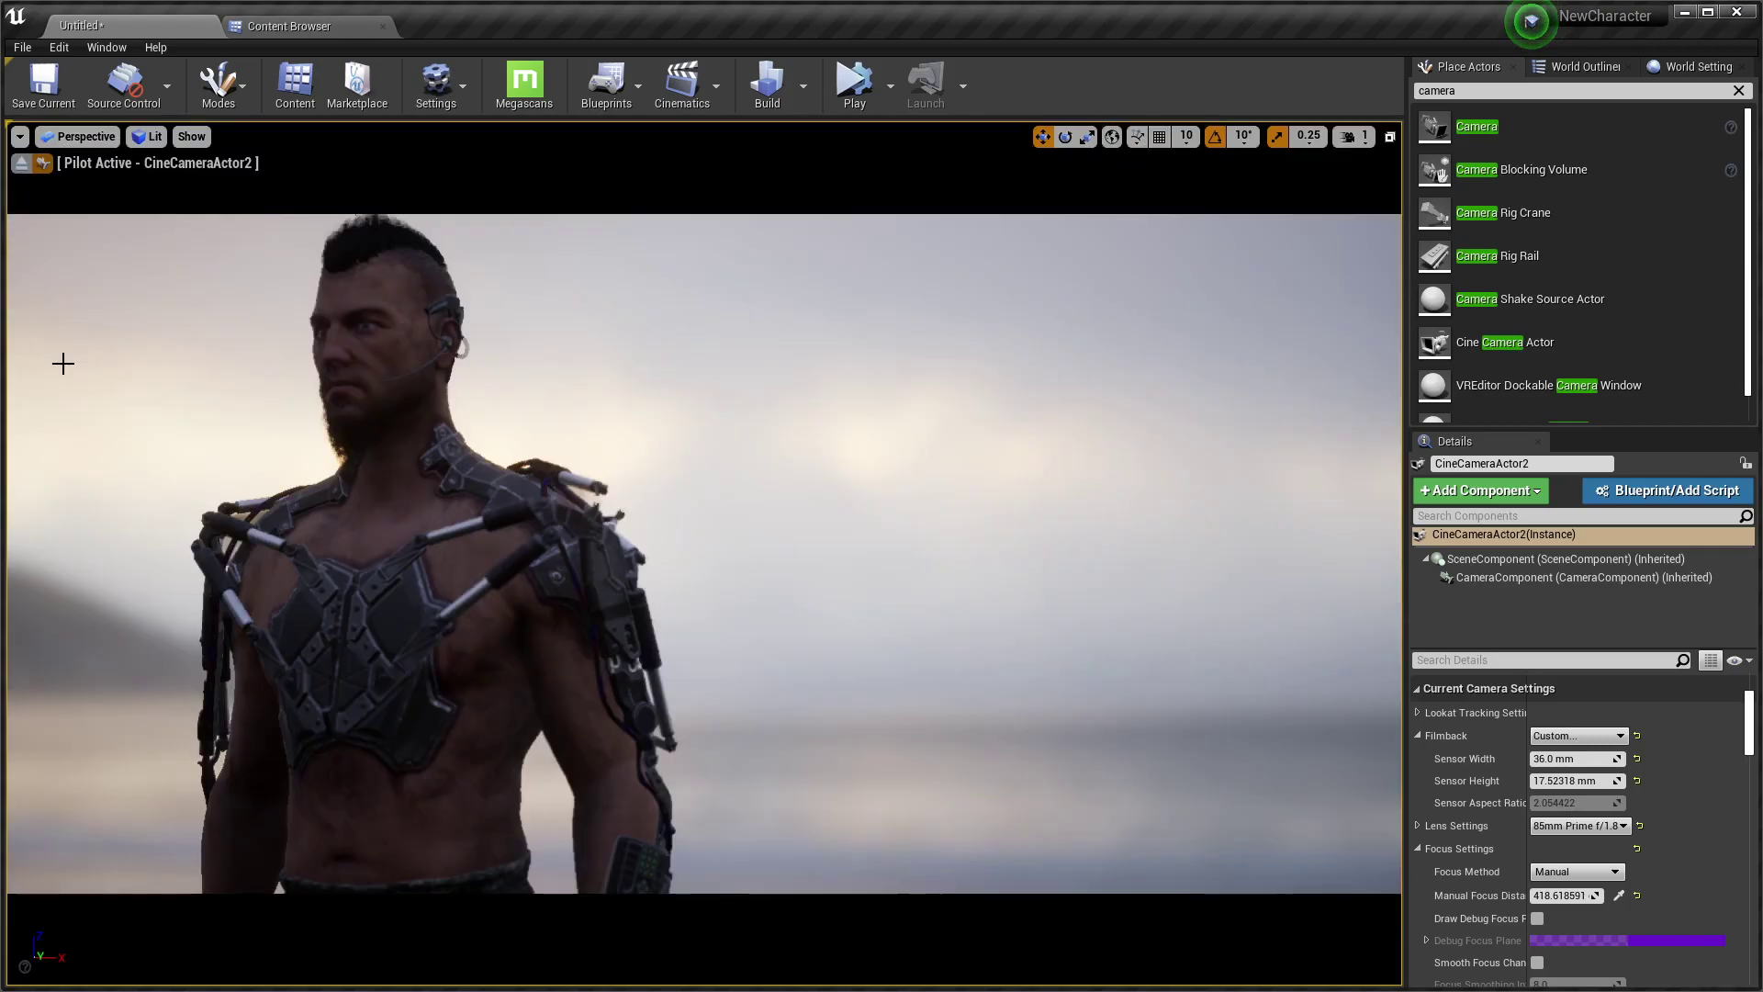
{"action": "mouse_move", "coordinate": [698, 551]}
{"action": "right_mouse_down"}
{"action": "mouse_move", "coordinate": [551, 551]}
{"action": "mouse_move", "coordinate": [551, 514]}
{"action": "mouse_move", "coordinate": [441, 515]}
{"action": "mouse_move", "coordinate": [570, 514]}
{"action": "mouse_move", "coordinate": [570, 459]}
{"action": "mouse_move", "coordinate": [602, 478]}
{"action": "mouse_move", "coordinate": [571, 450]}
{"action": "right_mouse_up"}
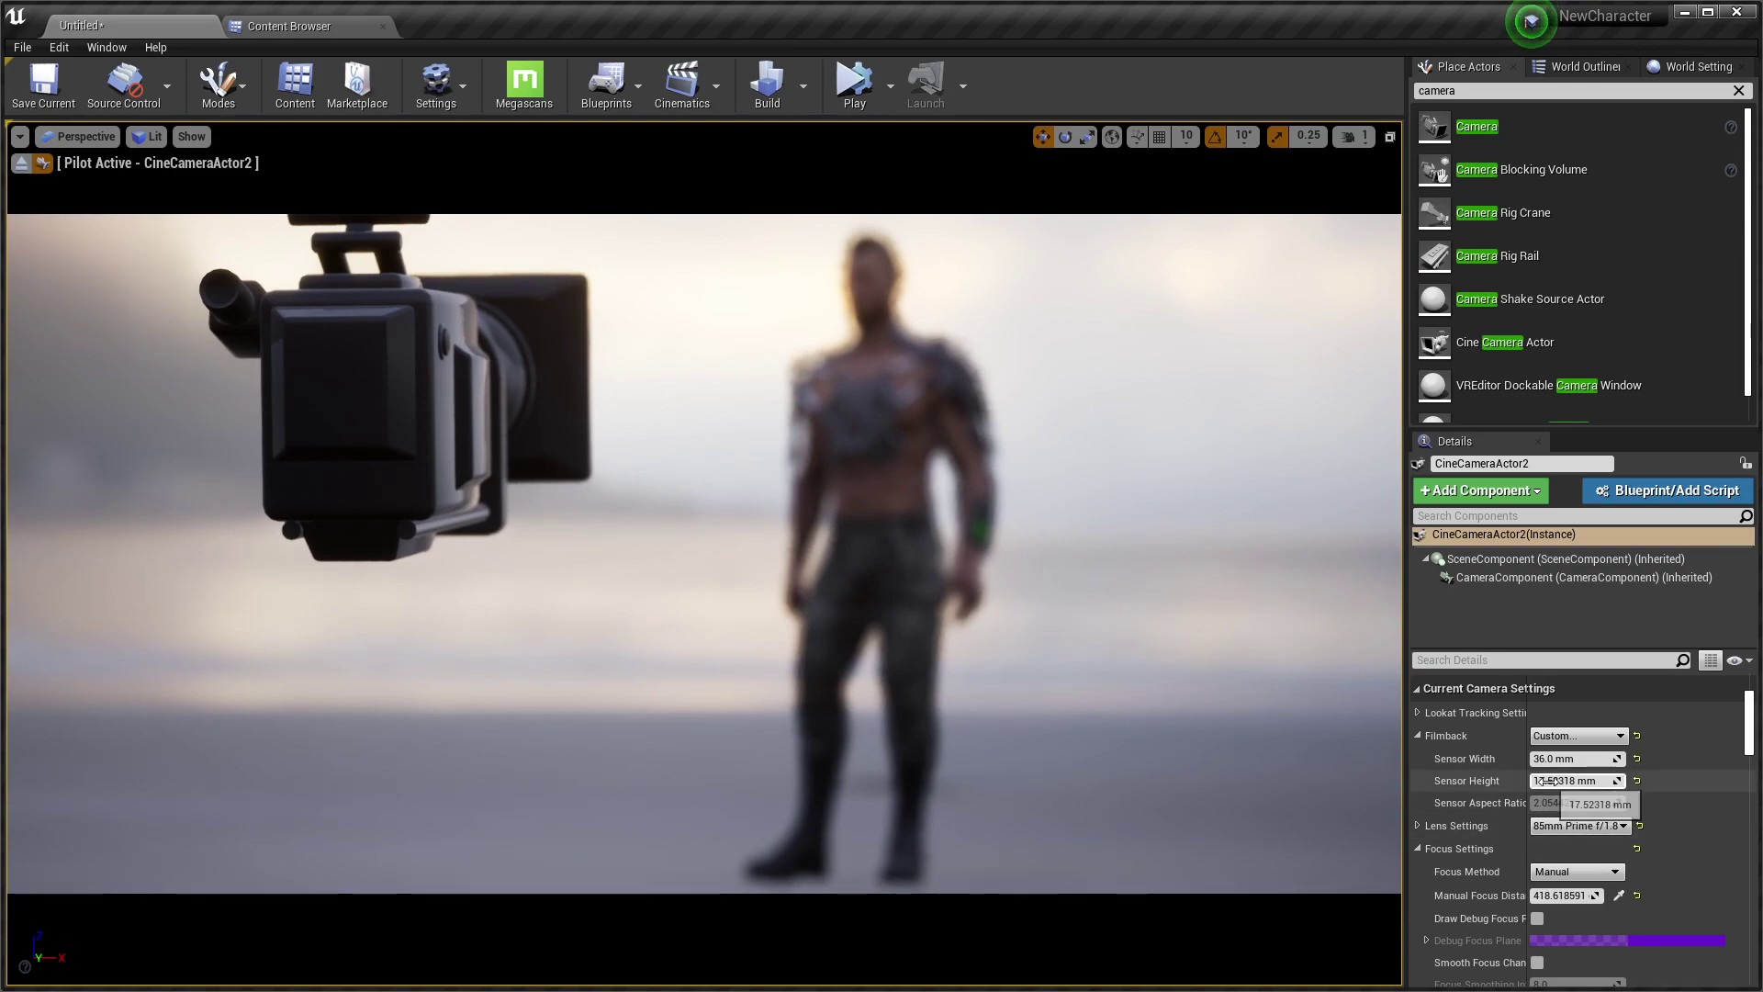
{"action": "mouse_move", "coordinate": [1572, 781]}
{"action": "left_mouse_down"}
{"action": "mouse_move", "coordinate": [1625, 780]}
{"action": "mouse_move", "coordinate": [1479, 757]}
{"action": "left_mouse_up"}
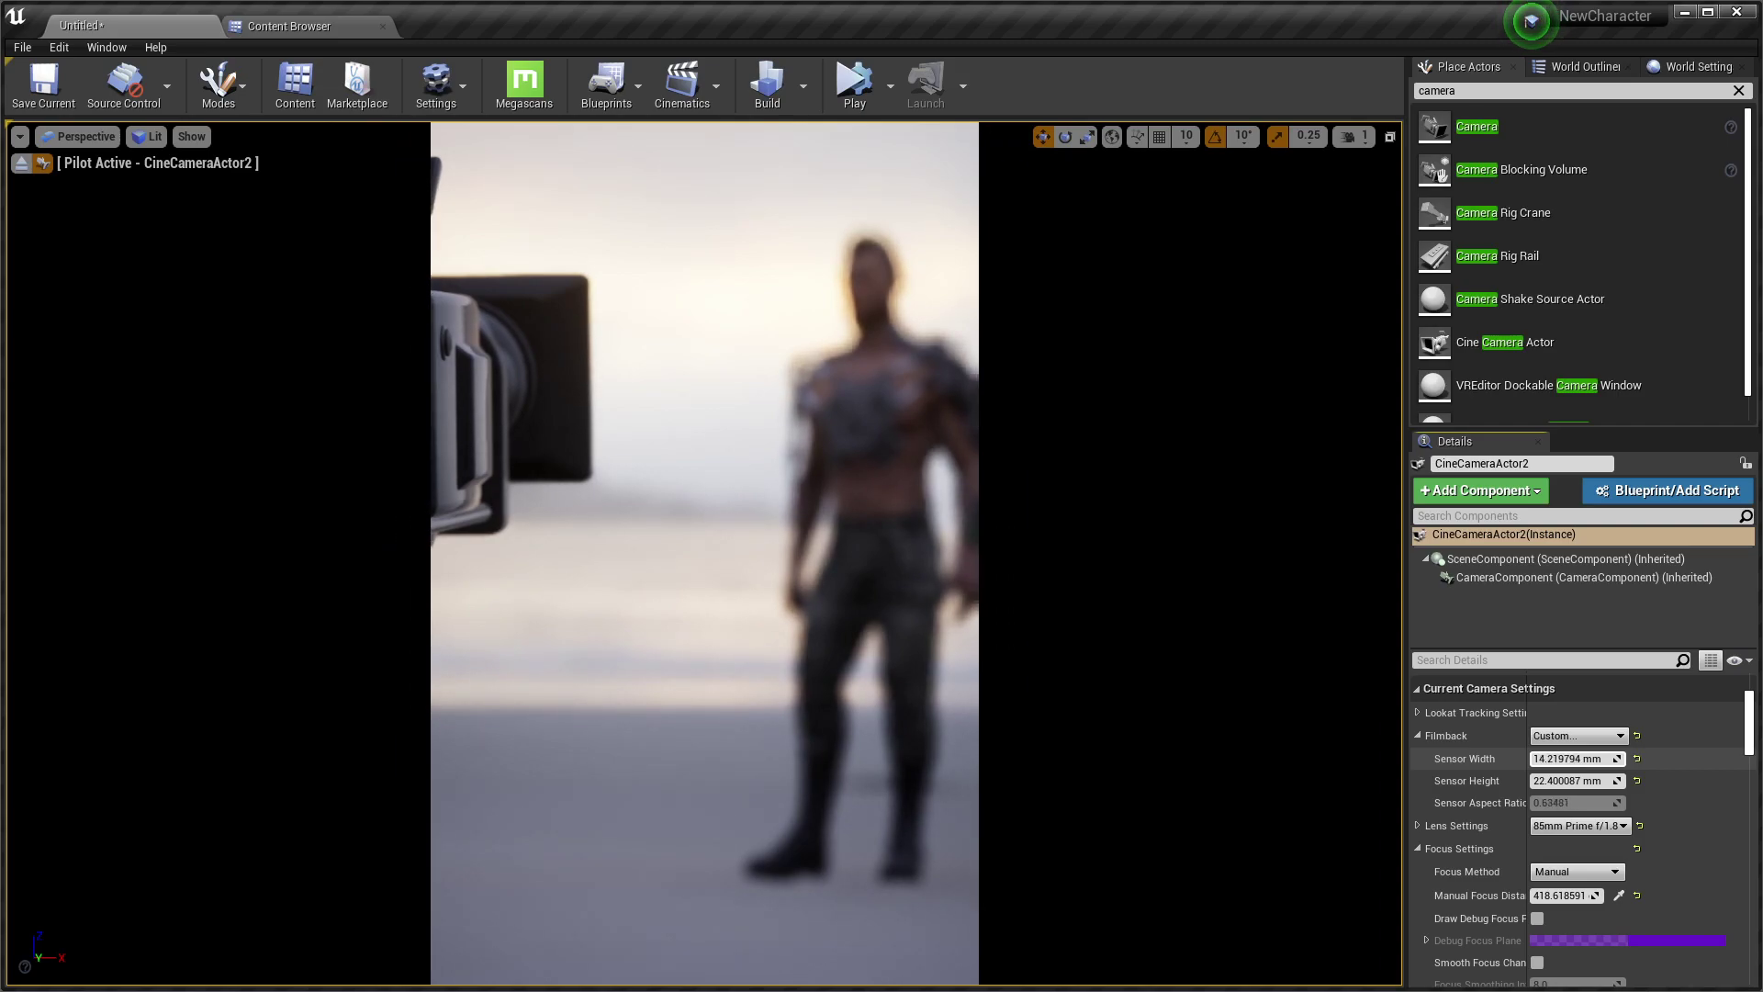
{"action": "left_click_drag", "start_coordinate": [901, 632], "coordinate": [909, 571]}
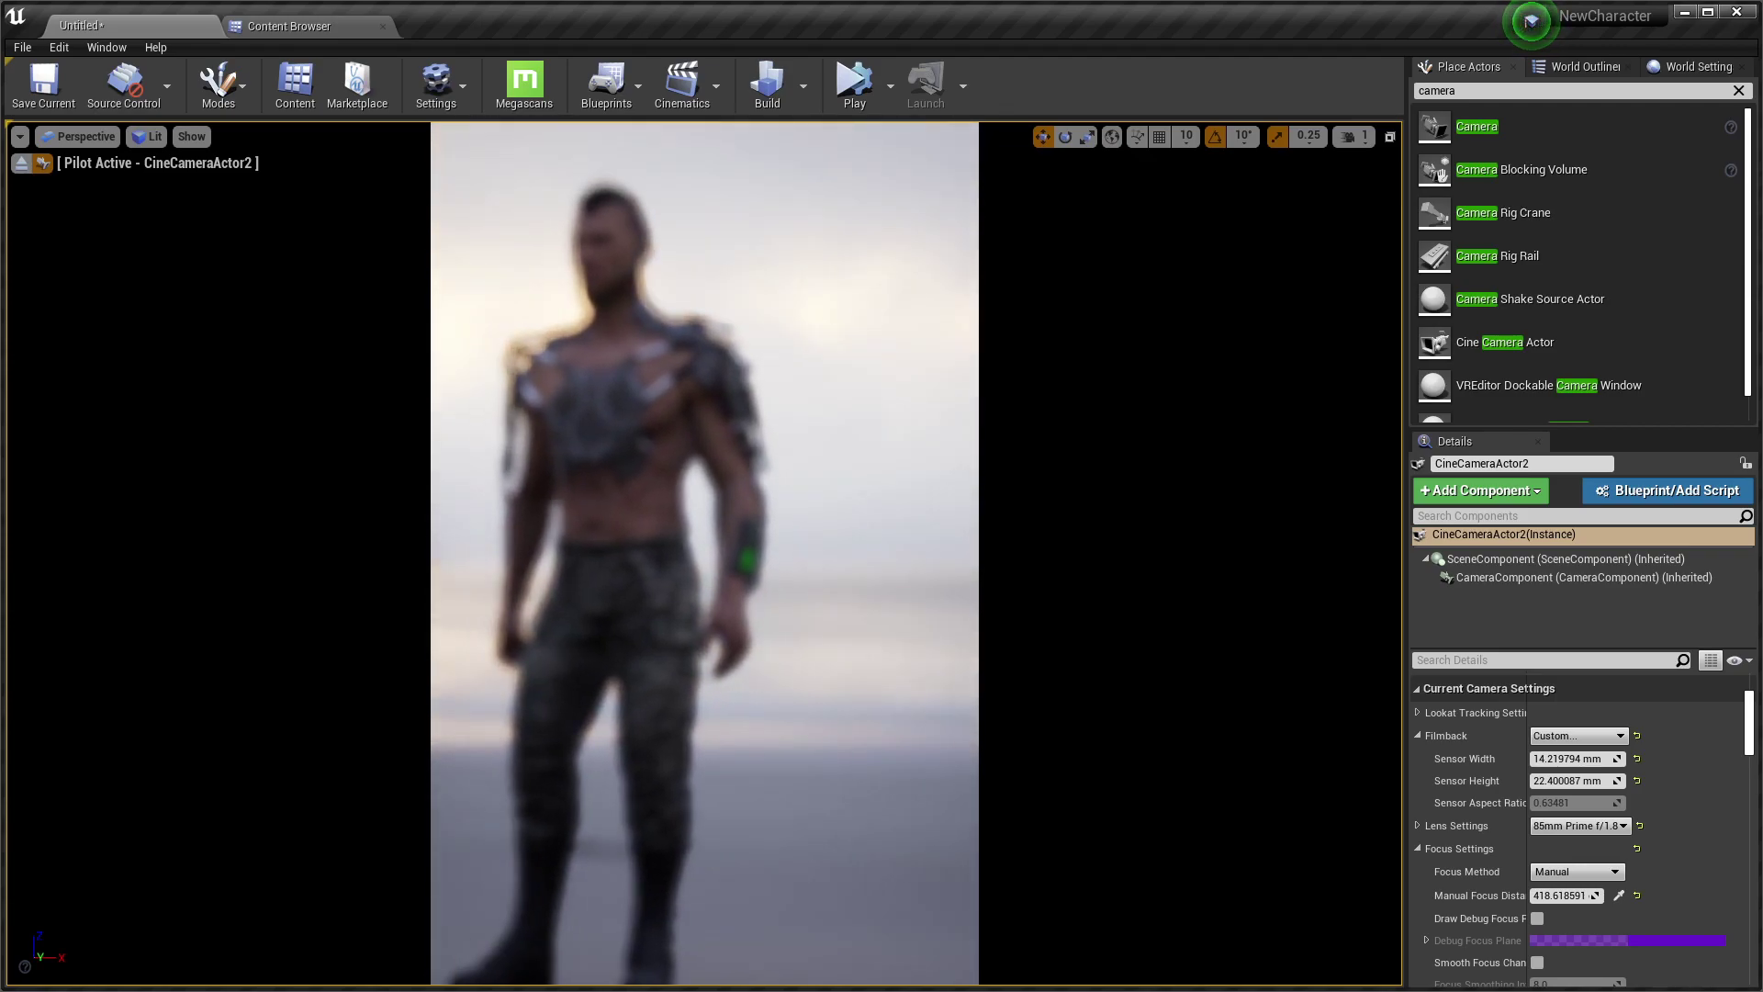
{"action": "mouse_move", "coordinate": [909, 571]}
{"action": "left_mouse_down"}
{"action": "mouse_move", "coordinate": [901, 630]}
{"action": "mouse_move", "coordinate": [871, 630]}
{"action": "mouse_move", "coordinate": [854, 587]}
{"action": "left_mouse_up"}
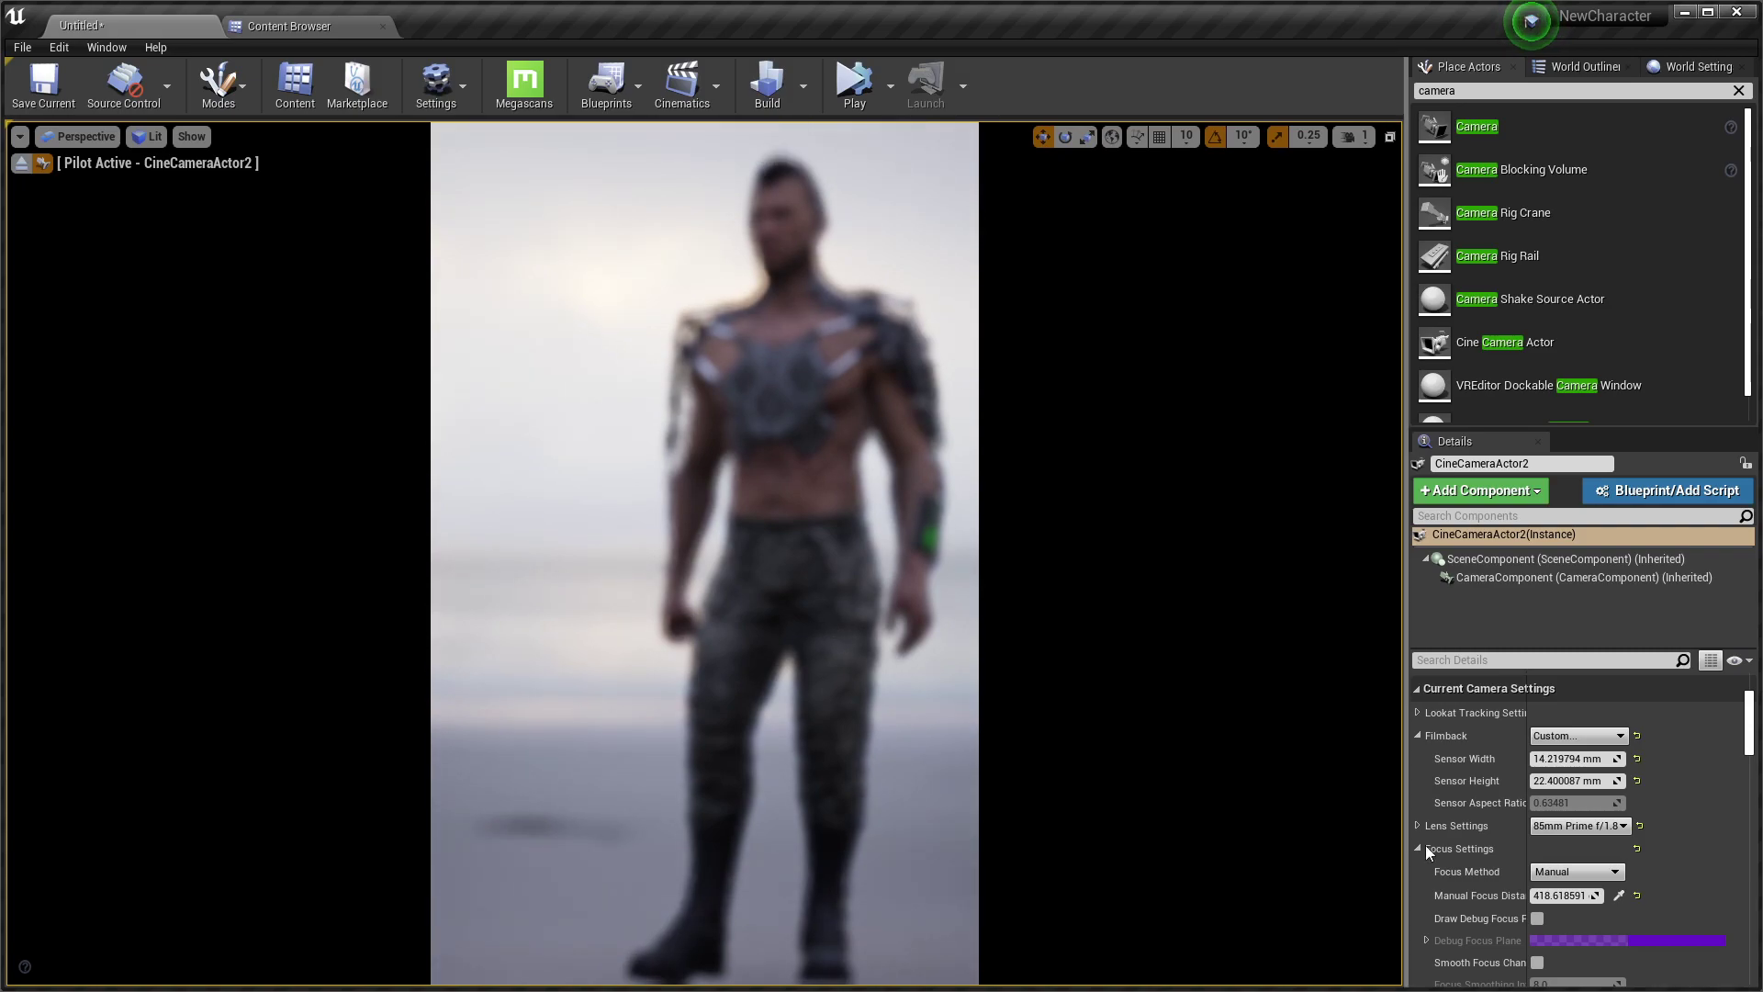
Using the debug focus plane, set manual focus distance to 723.013855 so the character is sharp
{"action": "left_click", "coordinate": [1537, 919]}
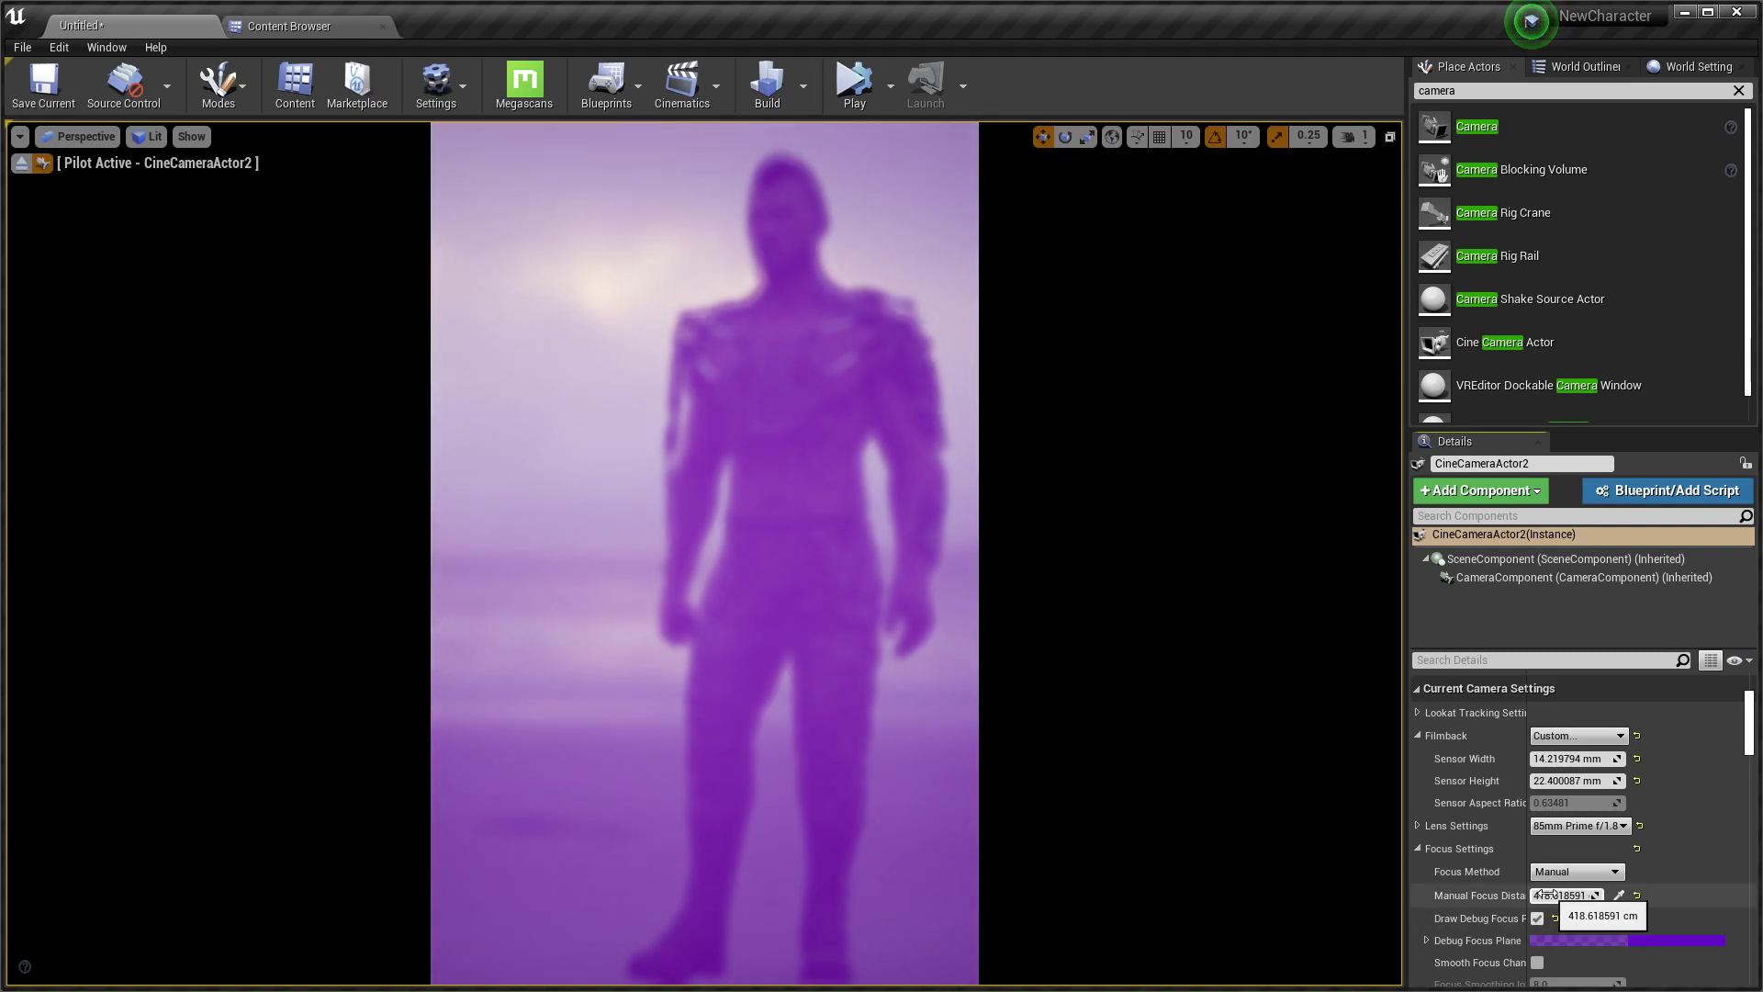
{"action": "left_click_drag", "start_coordinate": [1561, 895], "coordinate": [1596, 895]}
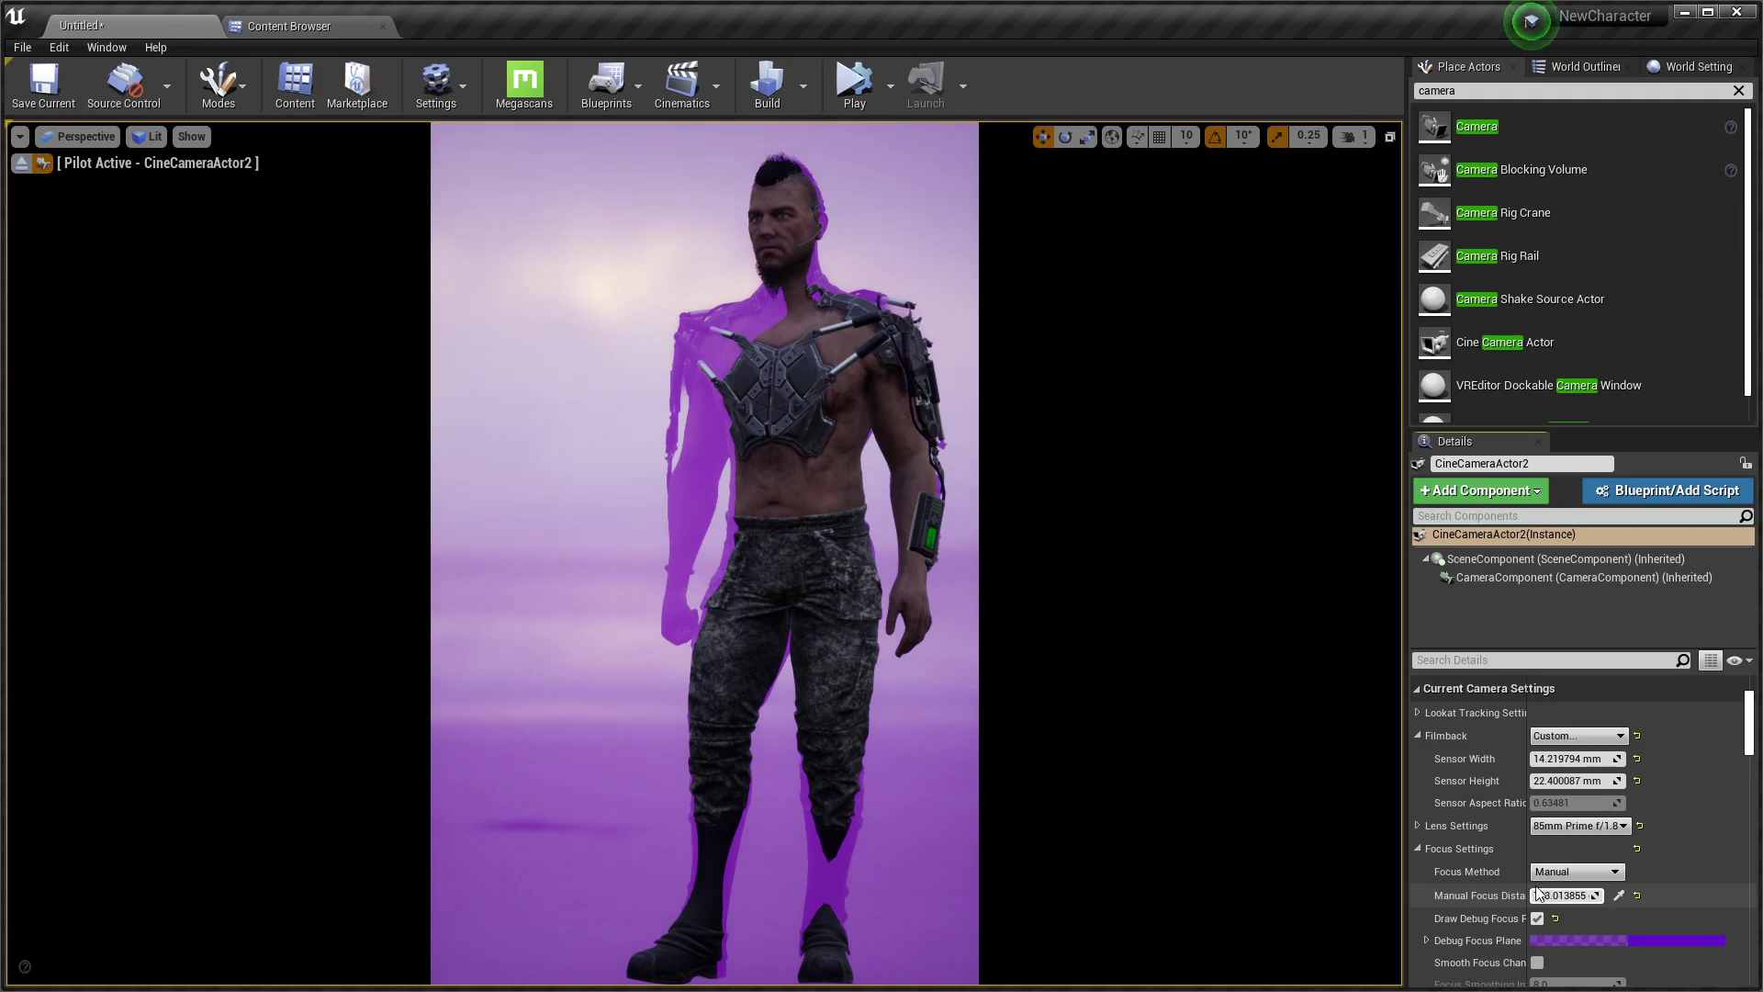
{"action": "left_click", "coordinate": [1539, 919]}
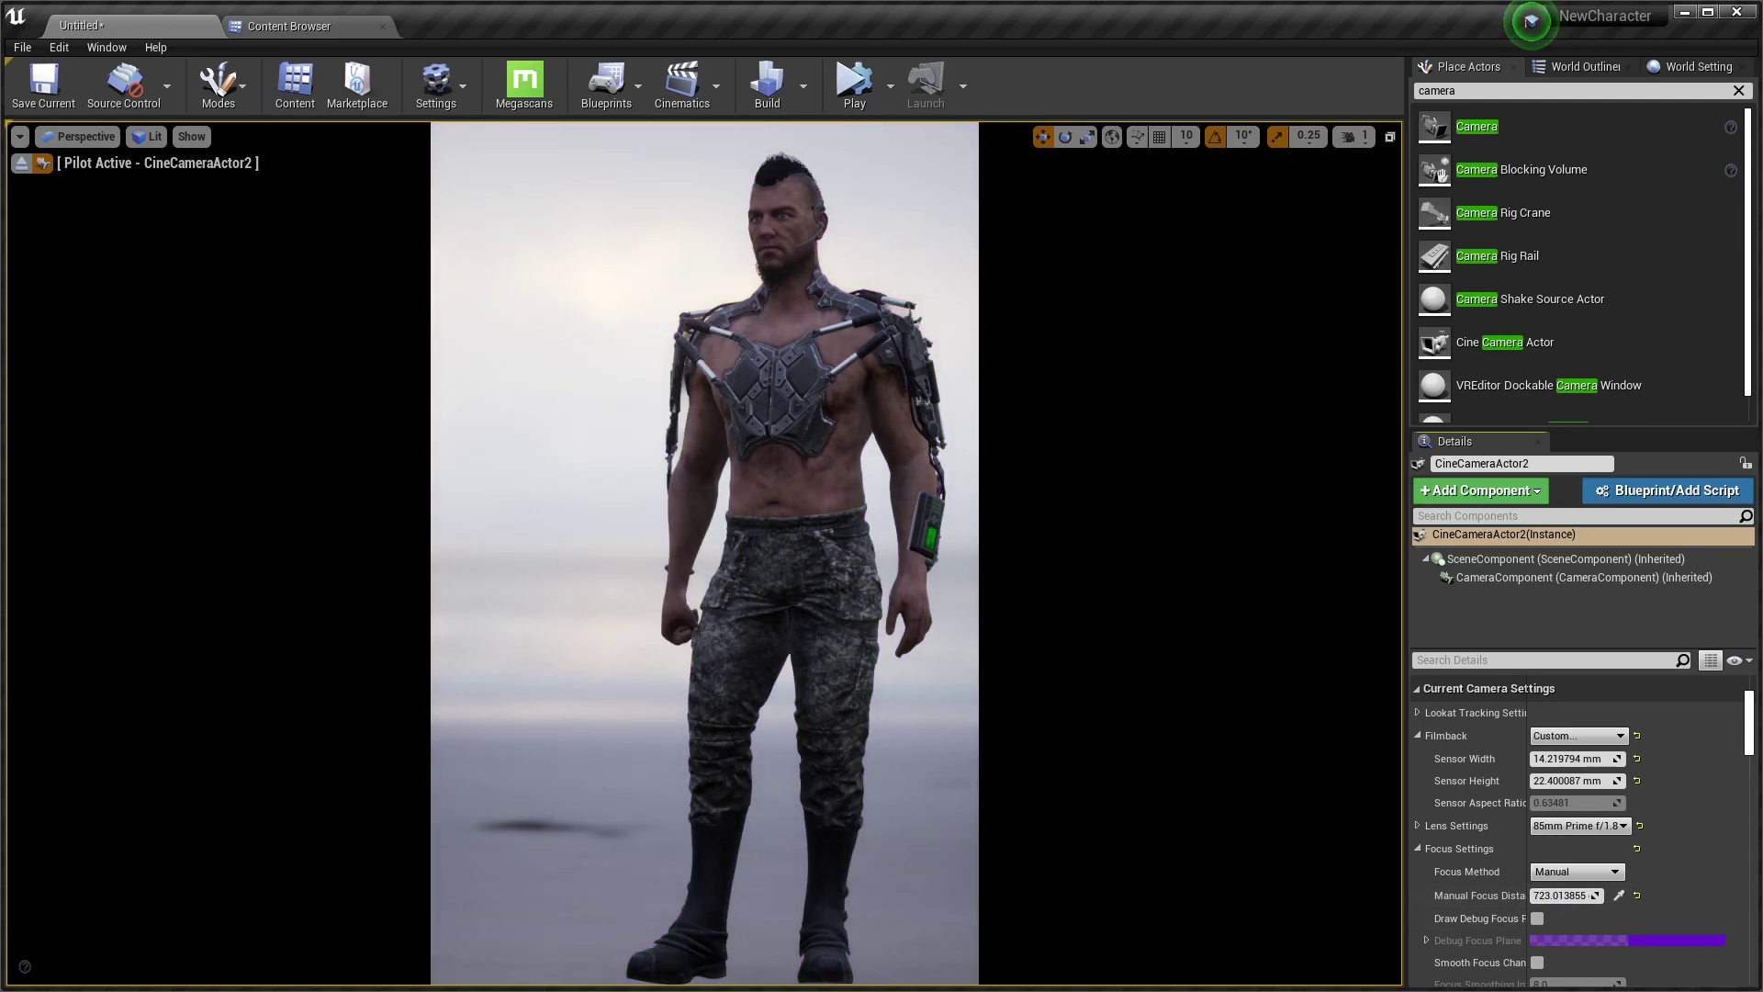
Eject from CineCameraActor2, pull the view back, and deselect the camera
{"action": "left_click", "coordinate": [20, 164]}
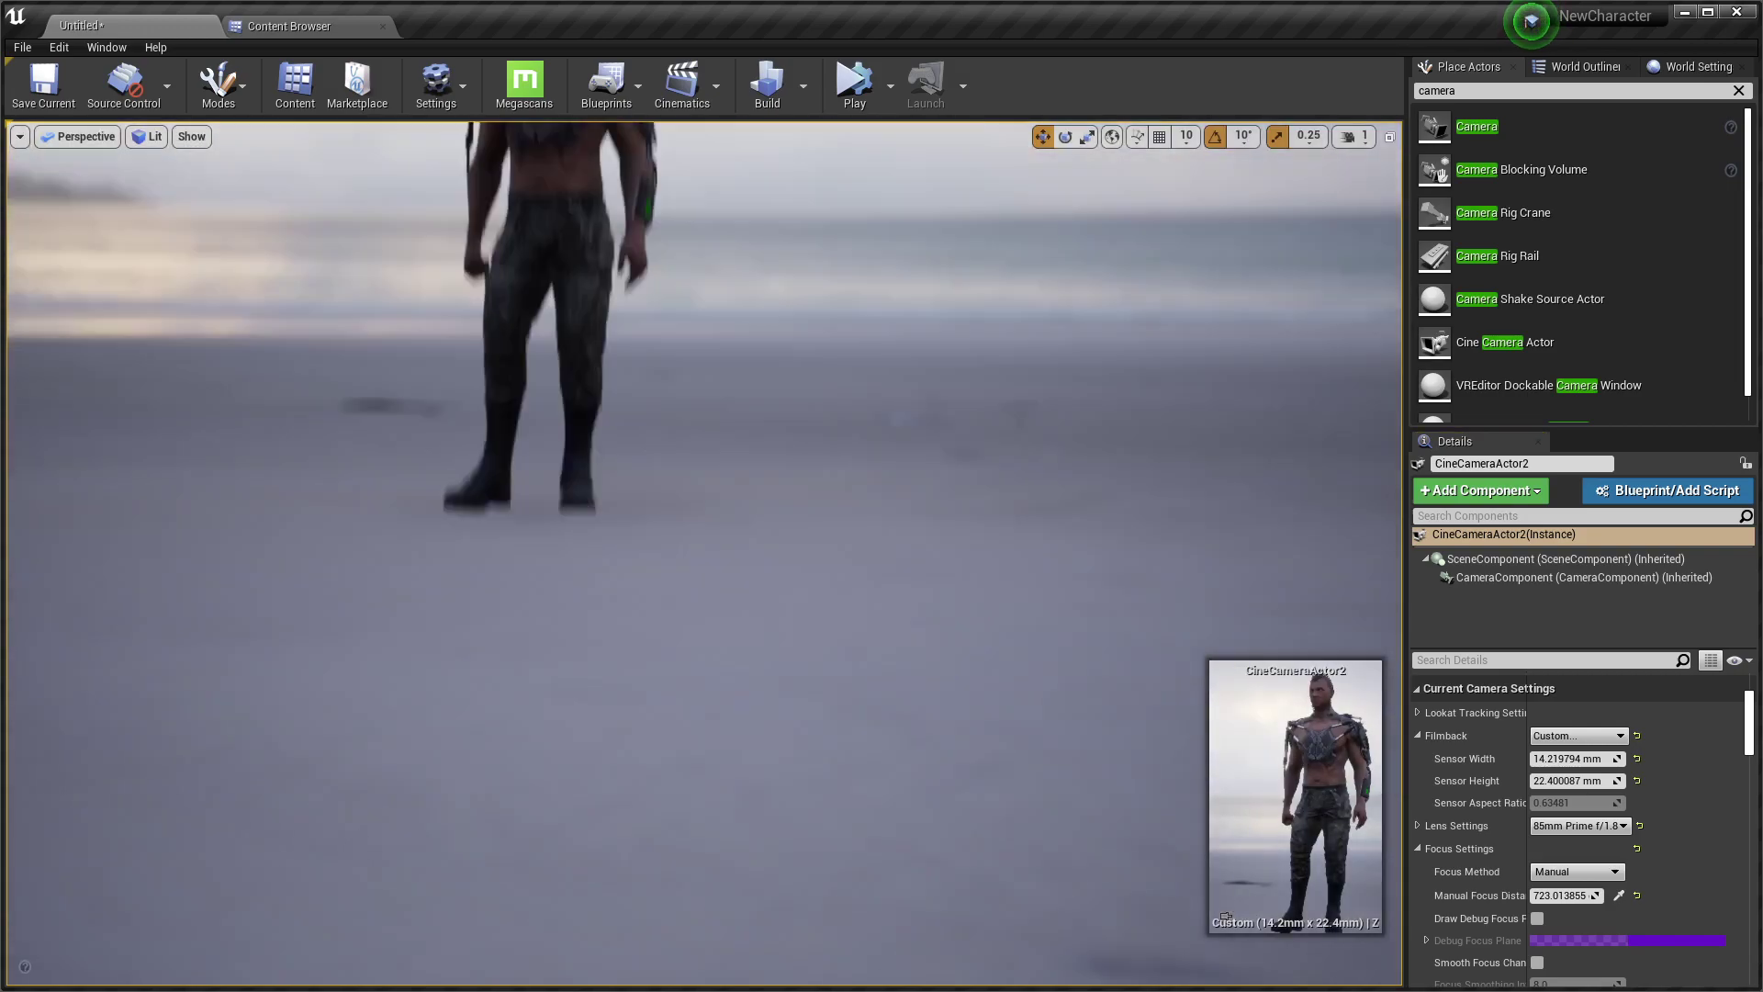
{"action": "mouse_move", "coordinate": [980, 661]}
{"action": "right_mouse_down"}
{"action": "mouse_move", "coordinate": [980, 753]}
{"action": "mouse_move", "coordinate": [932, 696]}
{"action": "mouse_move", "coordinate": [826, 696]}
{"action": "right_mouse_up"}
{"action": "scroll", "coordinate": [932, 696], "scroll_direction": "down", "scroll_amount": 5}
{"action": "scroll", "coordinate": [932, 696], "scroll_direction": "down", "scroll_amount": 3}
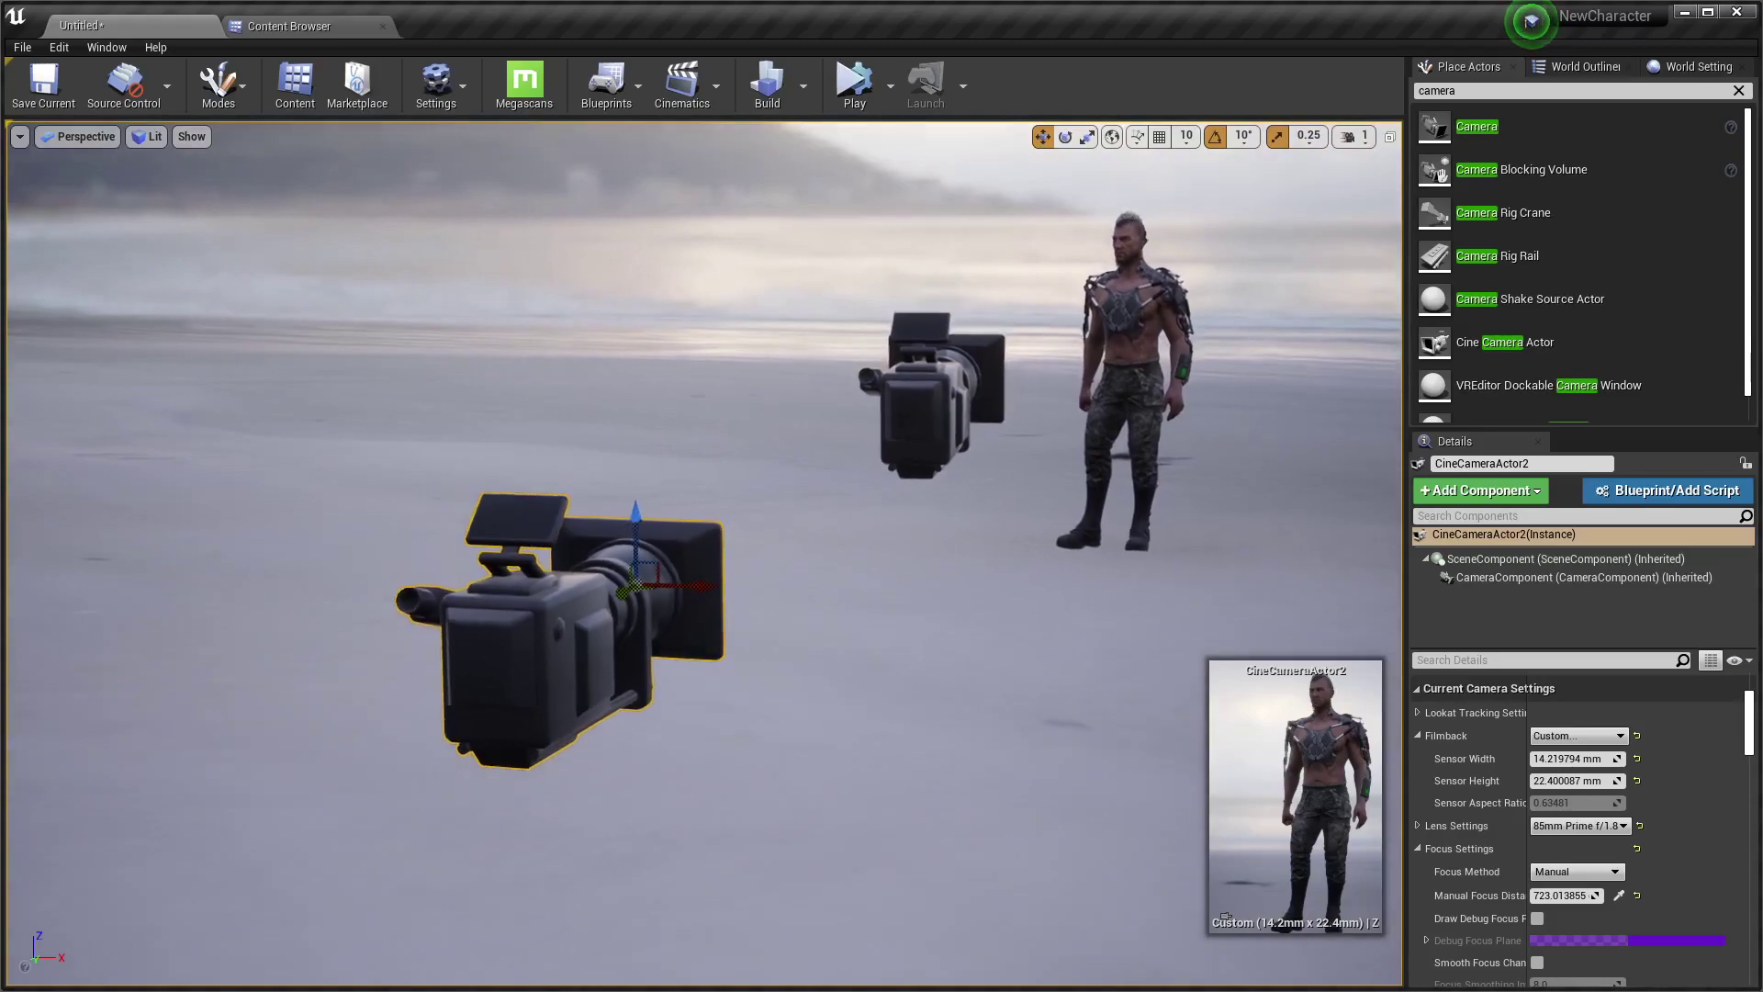
{"action": "right_click", "coordinate": [601, 632]}
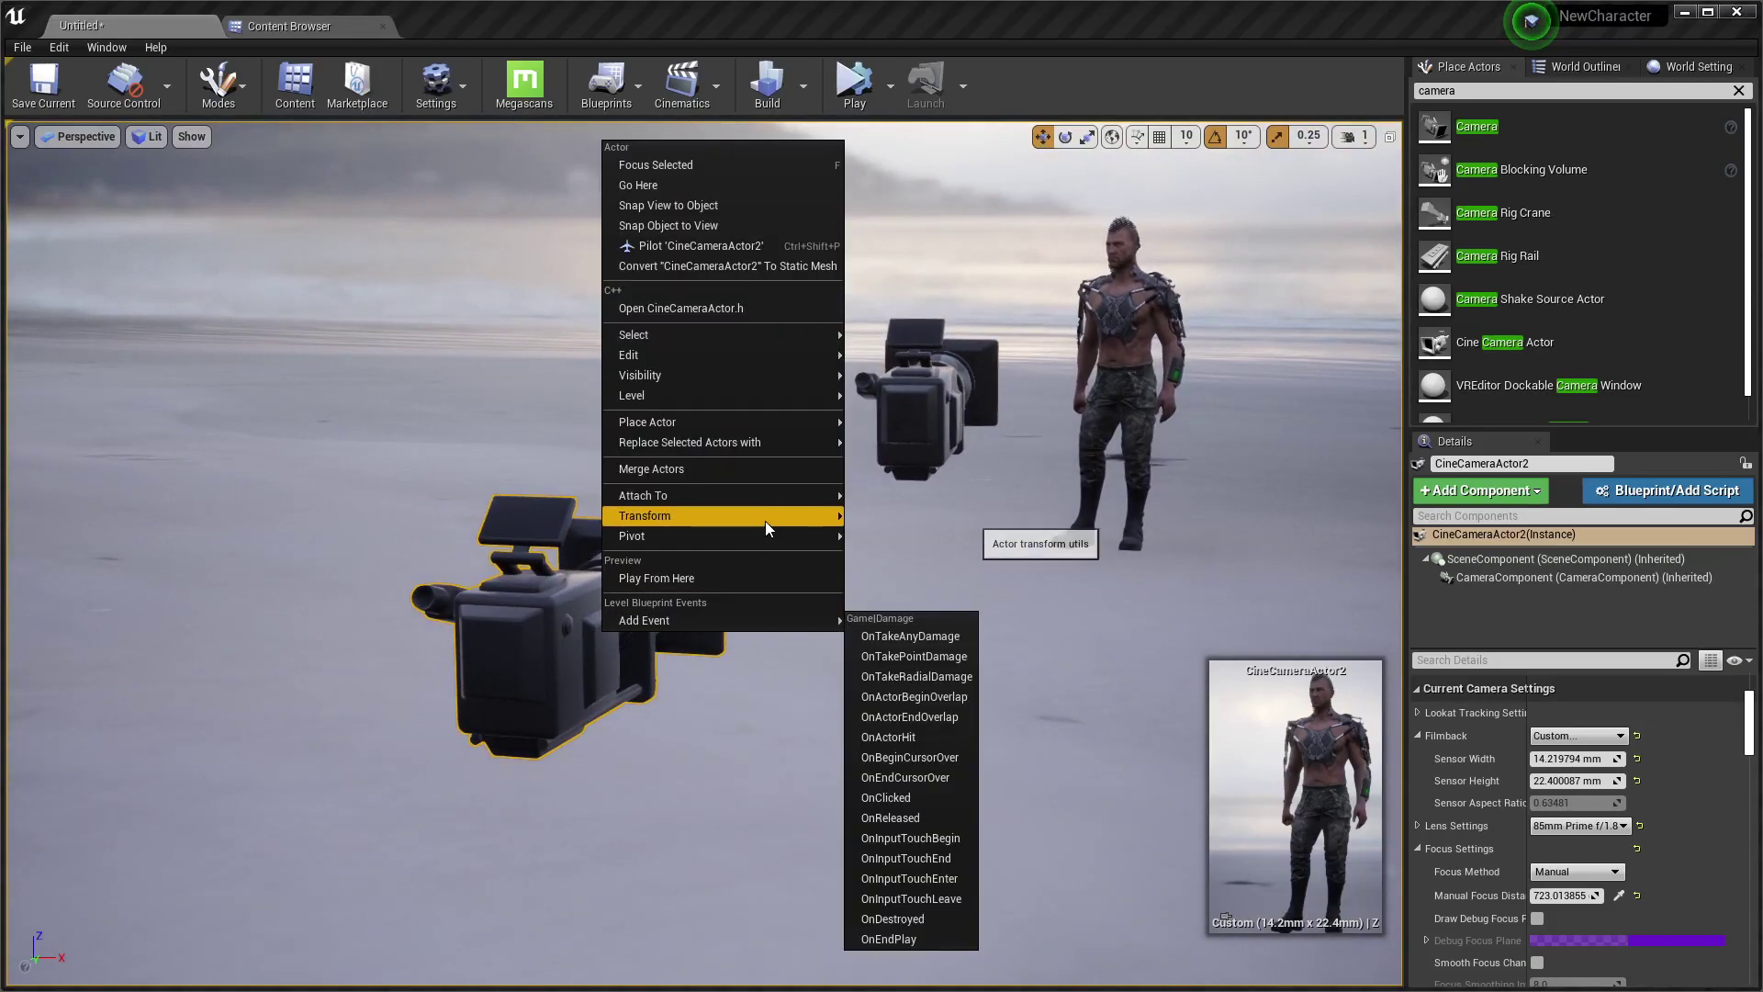
{"action": "mouse_move", "coordinate": [764, 521]}
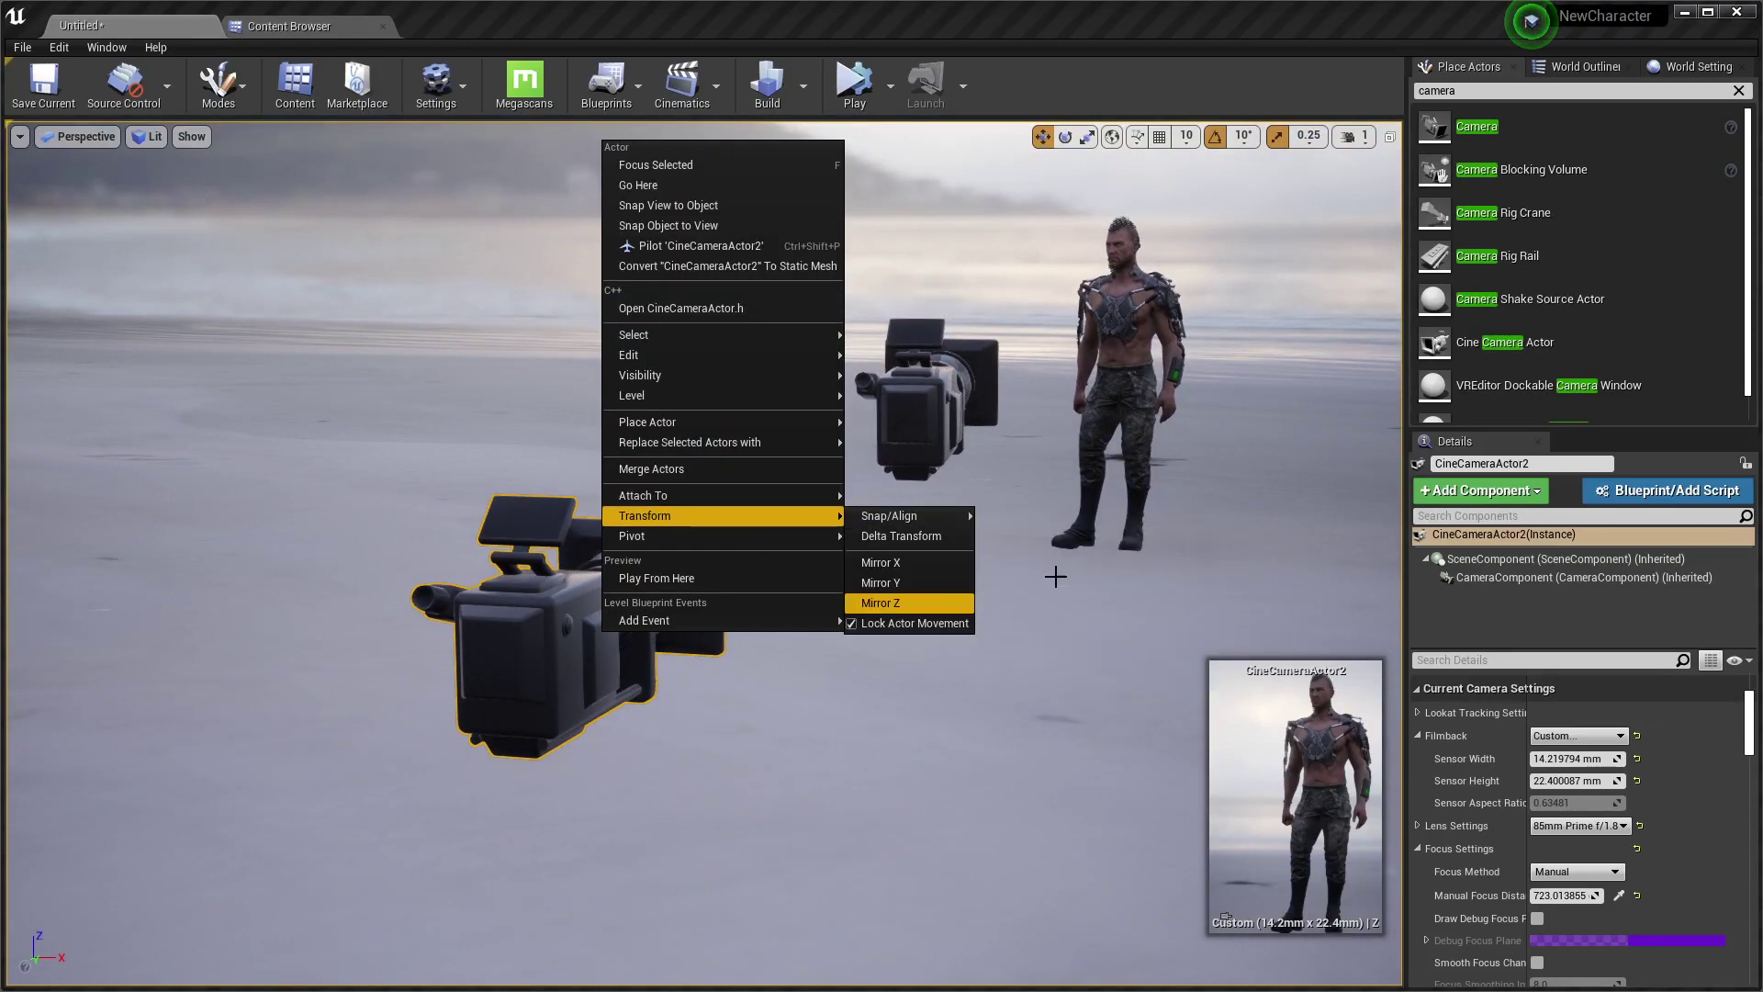
{"action": "left_click", "coordinate": [1124, 561]}
{"action": "left_click", "coordinate": [968, 612]}
Fly the view toward the character and pilot CineCameraActor1
{"action": "left_click_drag", "start_coordinate": [873, 637], "coordinate": [826, 514]}
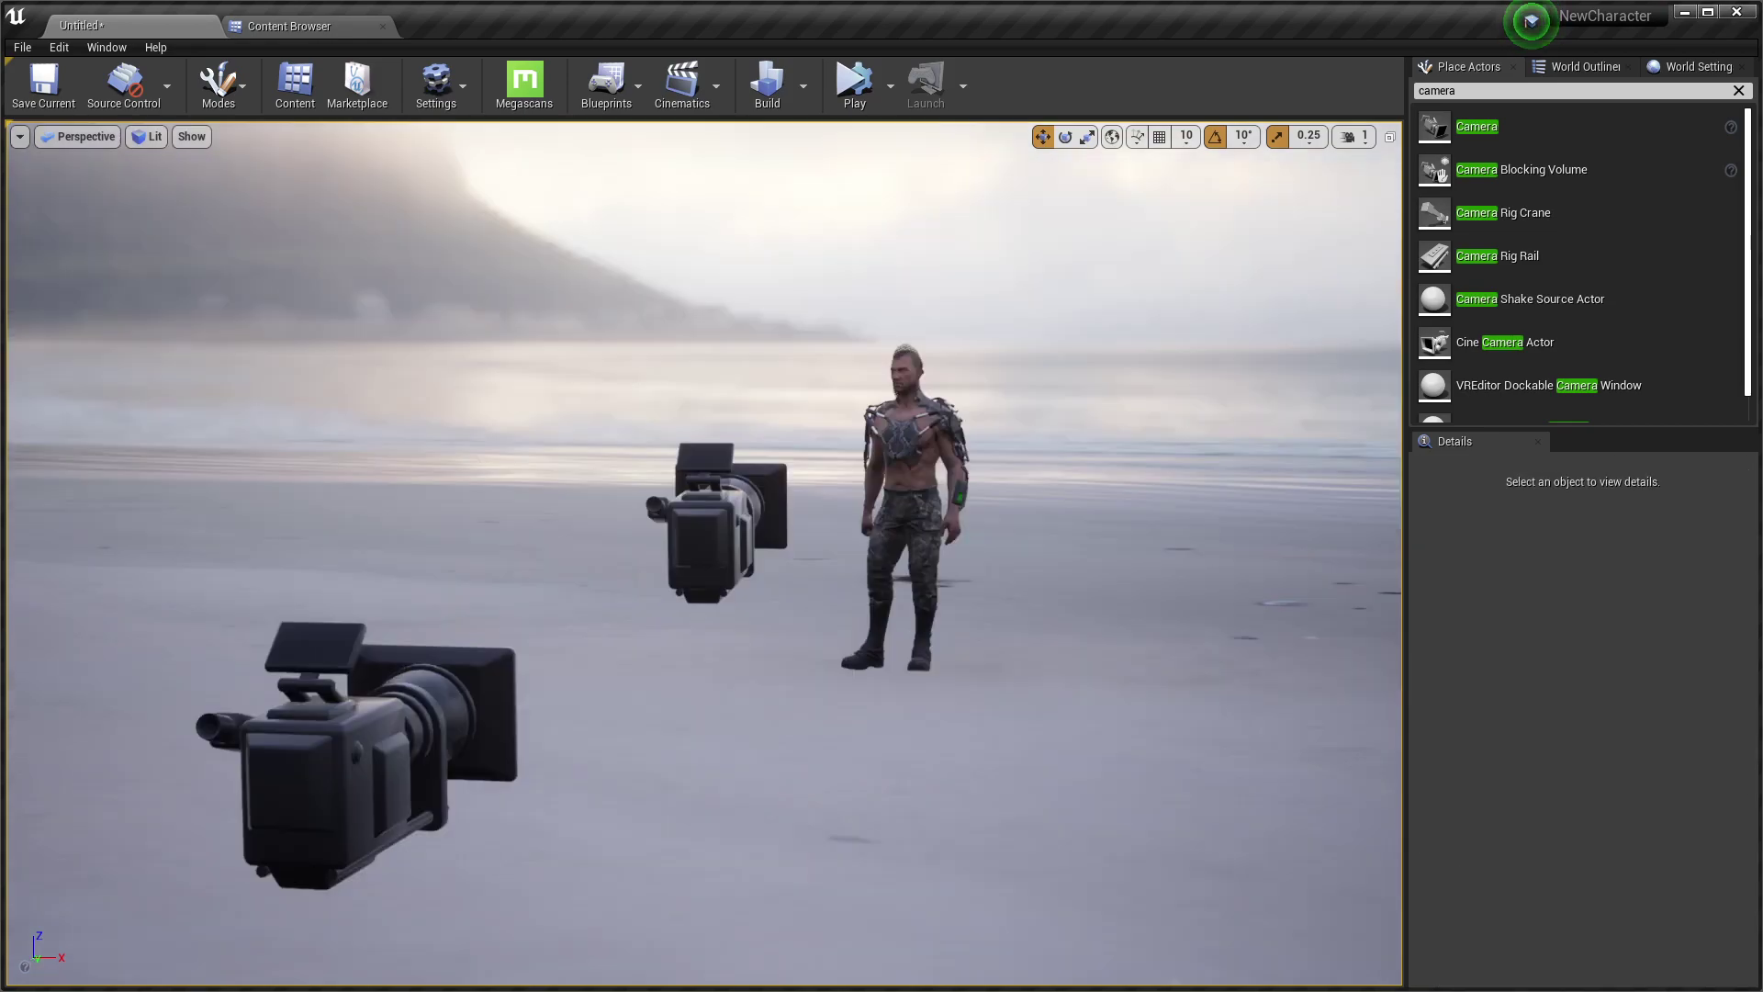
{"action": "left_click_drag", "start_coordinate": [933, 642], "coordinate": [973, 588]}
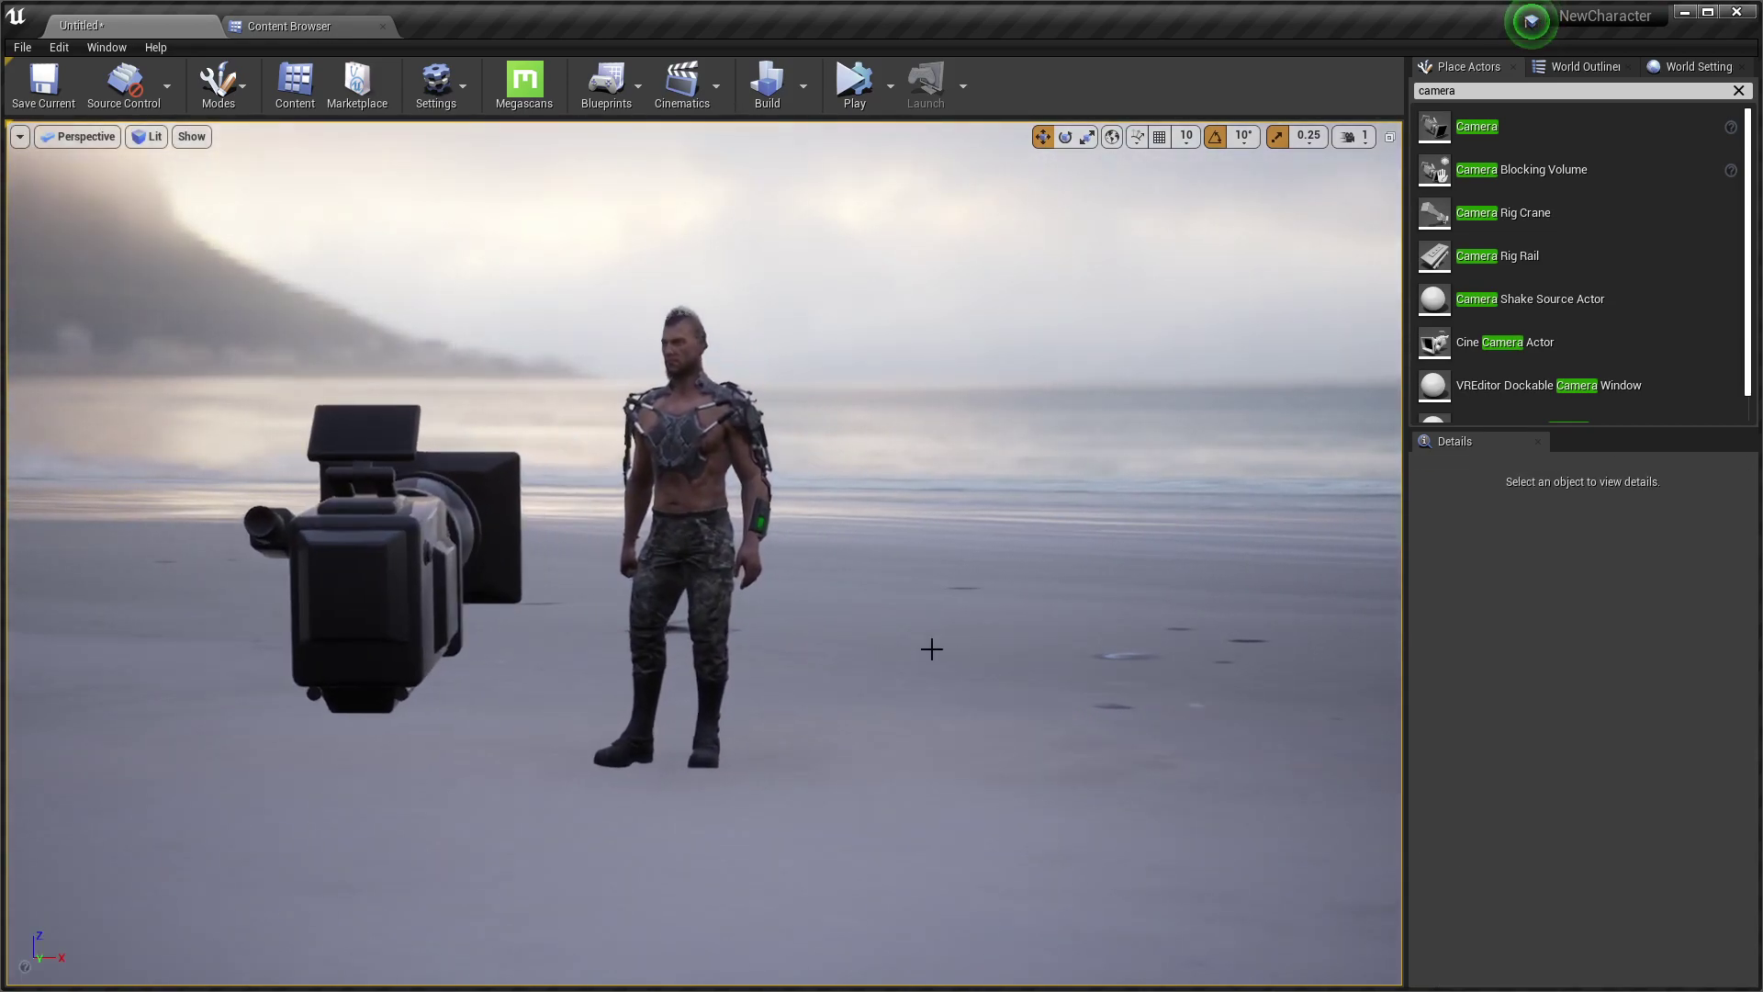
{"action": "left_click", "coordinate": [80, 138]}
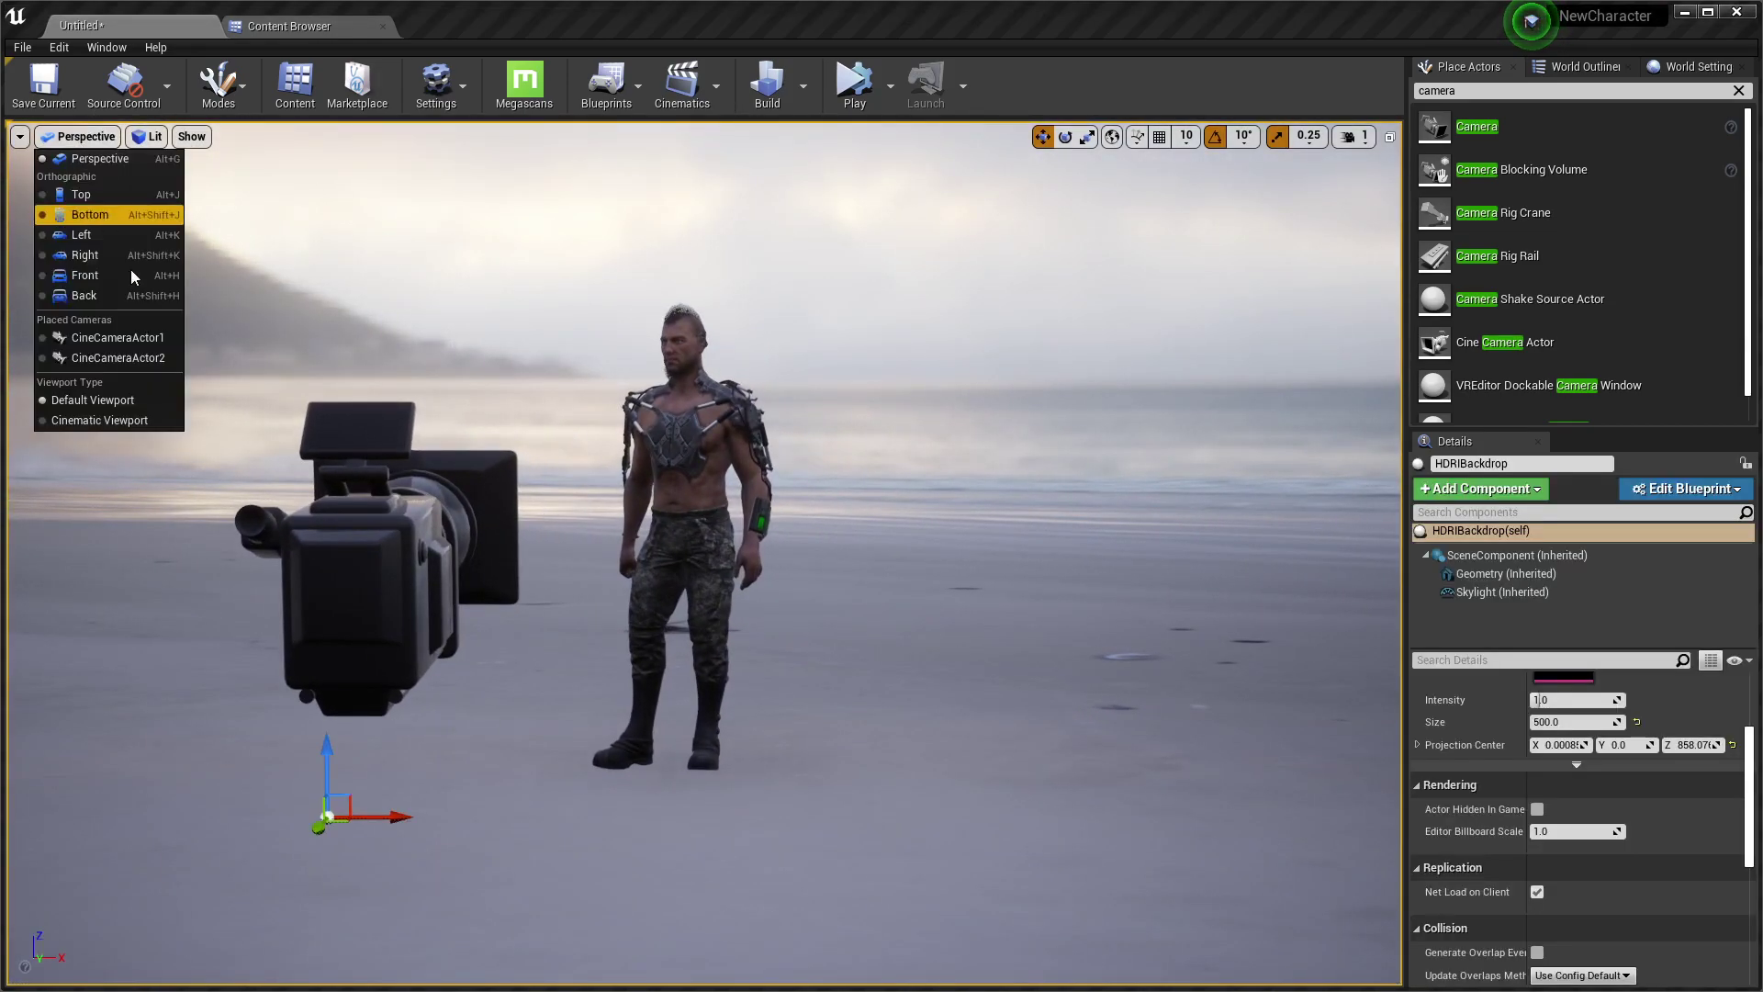
{"action": "left_click", "coordinate": [119, 336]}
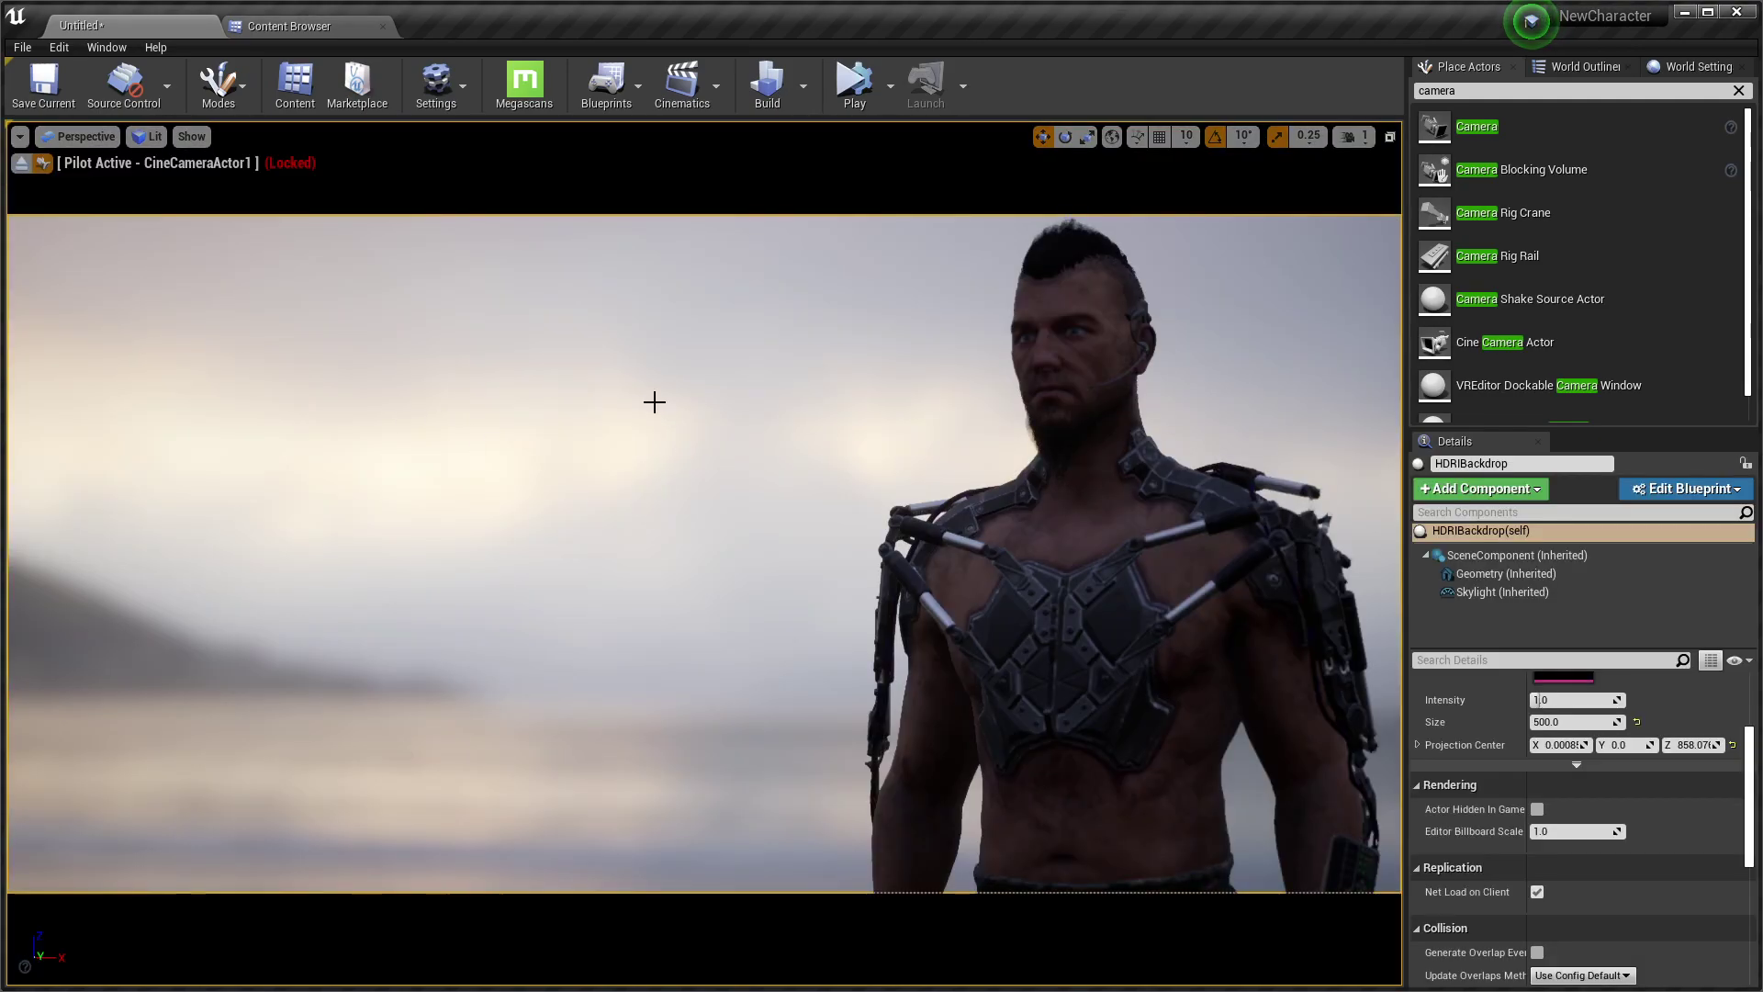
Switch the backdrop's Skylight source type to Specified Cubemap
{"action": "left_click", "coordinate": [1505, 592]}
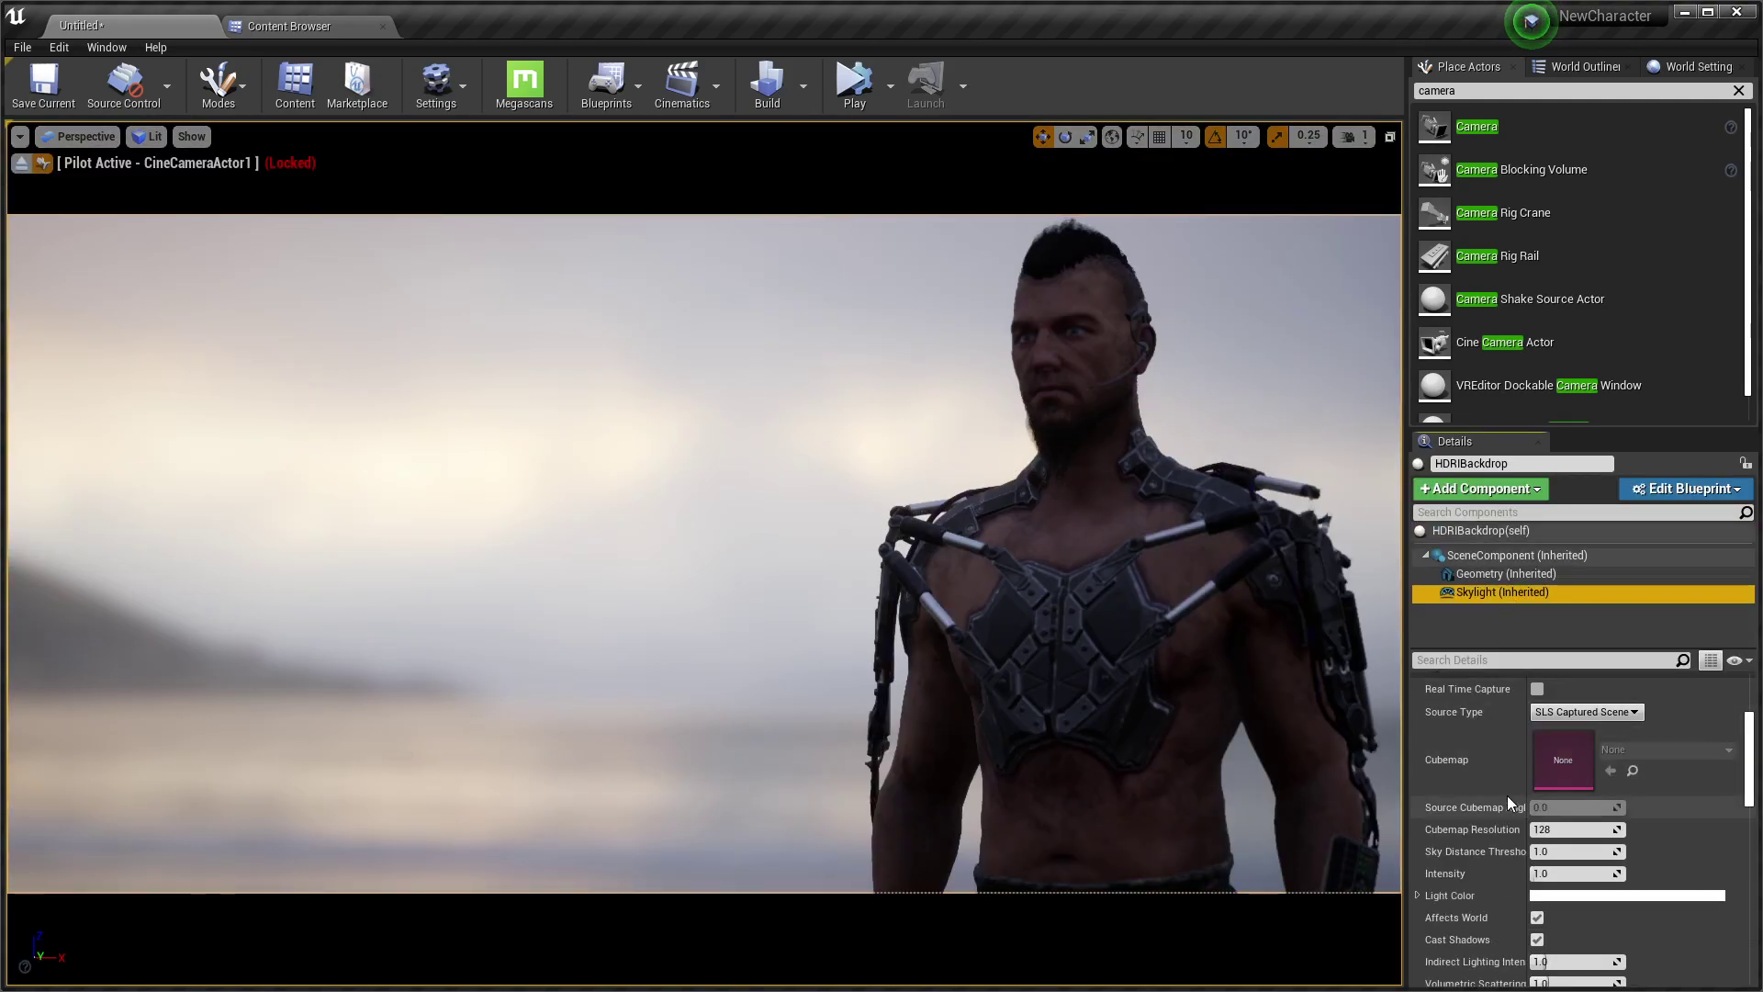
{"action": "scroll", "coordinate": [1688, 757], "scroll_direction": "up", "scroll_amount": 2}
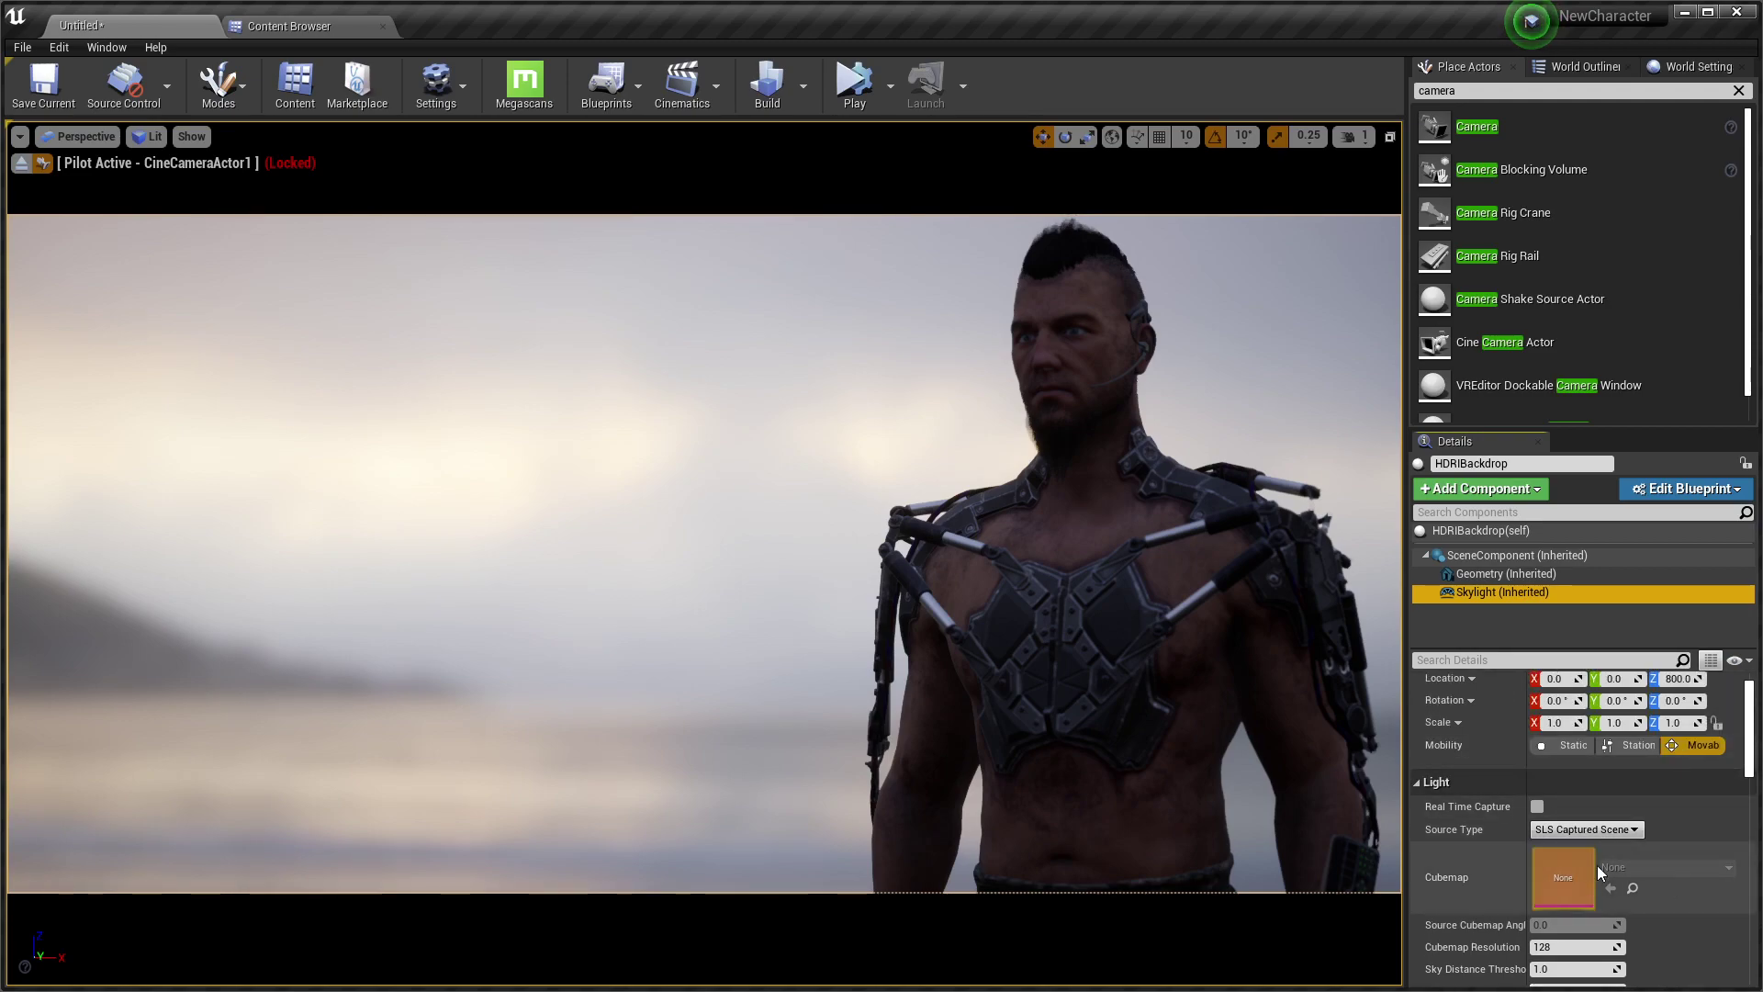
{"action": "scroll", "coordinate": [1598, 854], "scroll_direction": "down", "scroll_amount": 1}
{"action": "left_click", "coordinate": [1610, 775]}
{"action": "left_click", "coordinate": [1596, 802]}
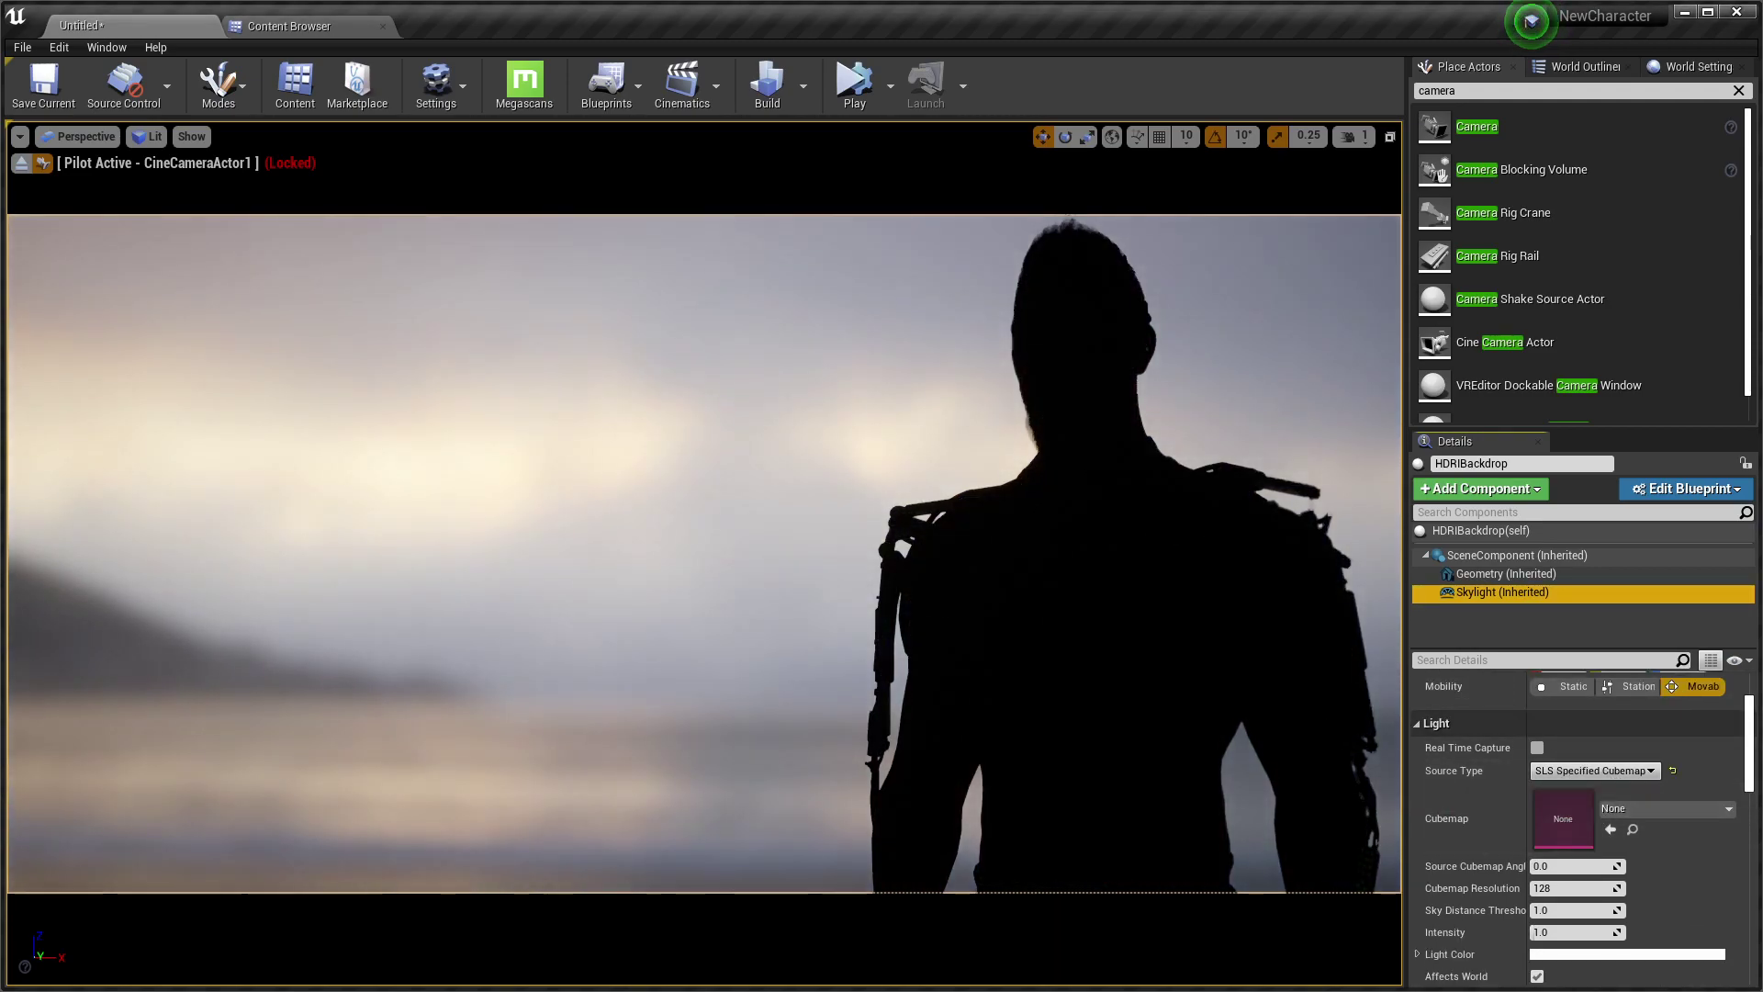
Assign the fish_hoek_beach_2k HDRI as the sky light cubemap
{"action": "left_click", "coordinate": [296, 26]}
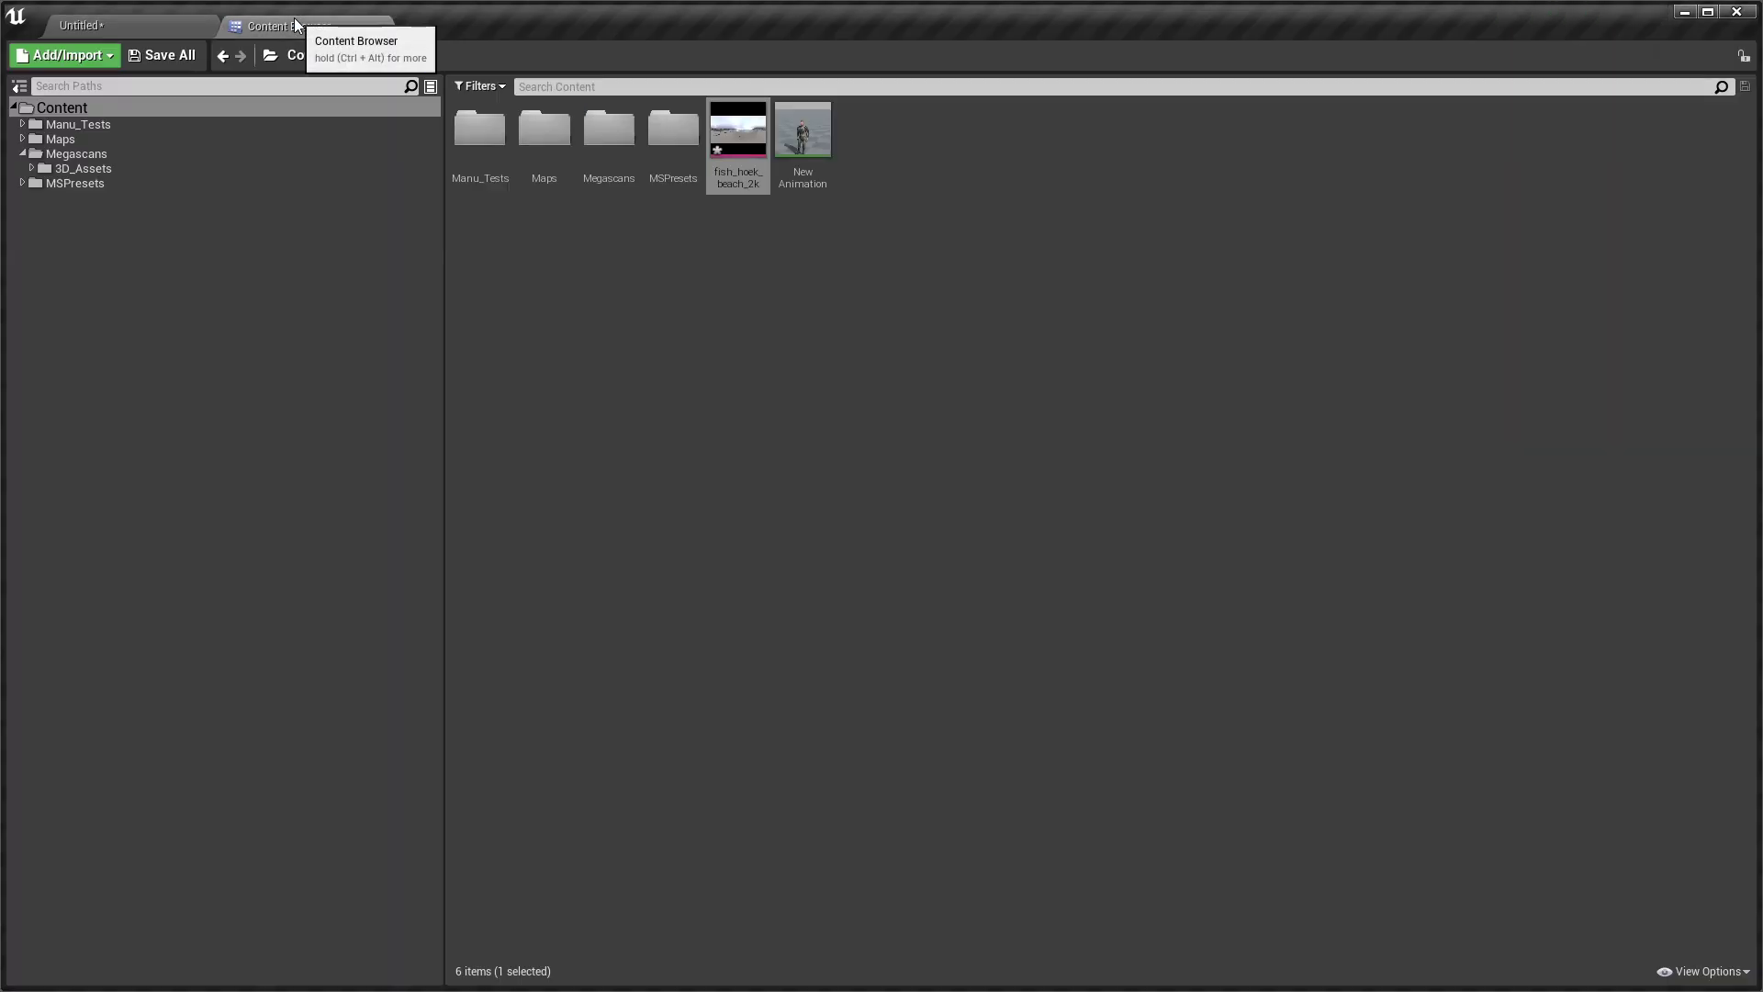
{"action": "left_click", "coordinate": [808, 146]}
{"action": "left_click", "coordinate": [738, 138]}
{"action": "left_click", "coordinate": [146, 17]}
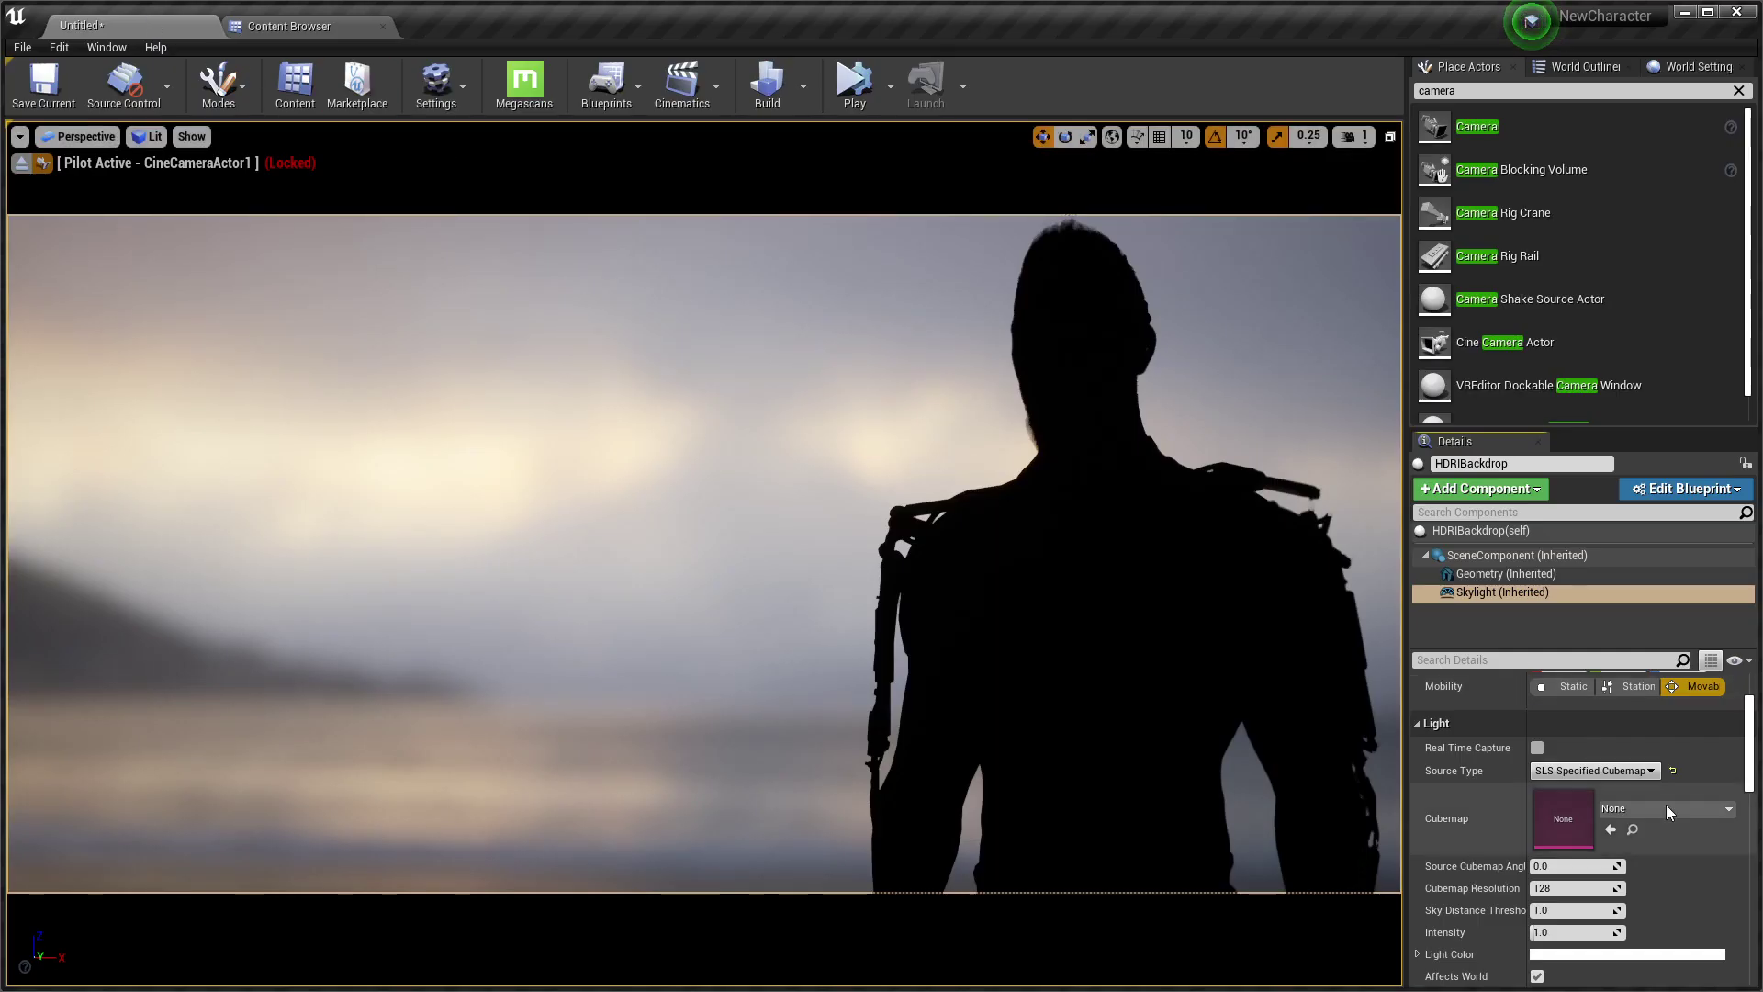
{"action": "left_click", "coordinate": [1609, 829]}
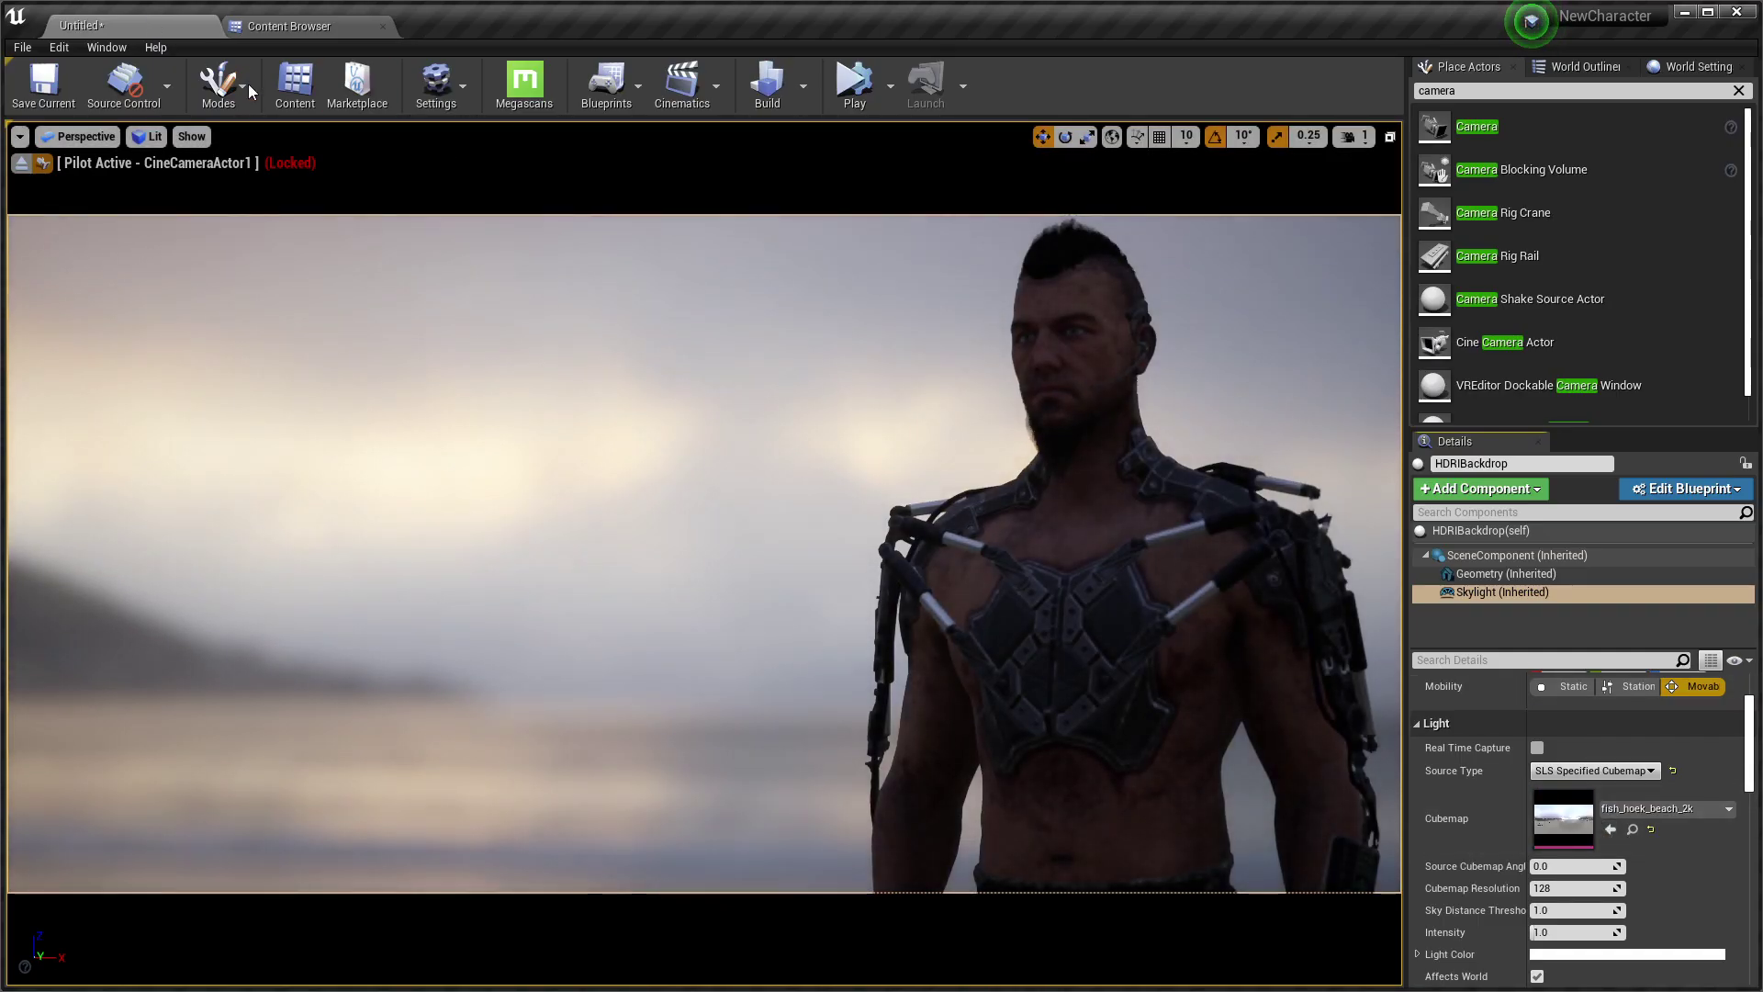
Save the fish_hoek_beach_2k texture from the Content Browser
{"action": "left_click", "coordinate": [279, 31]}
{"action": "right_click", "coordinate": [719, 151]}
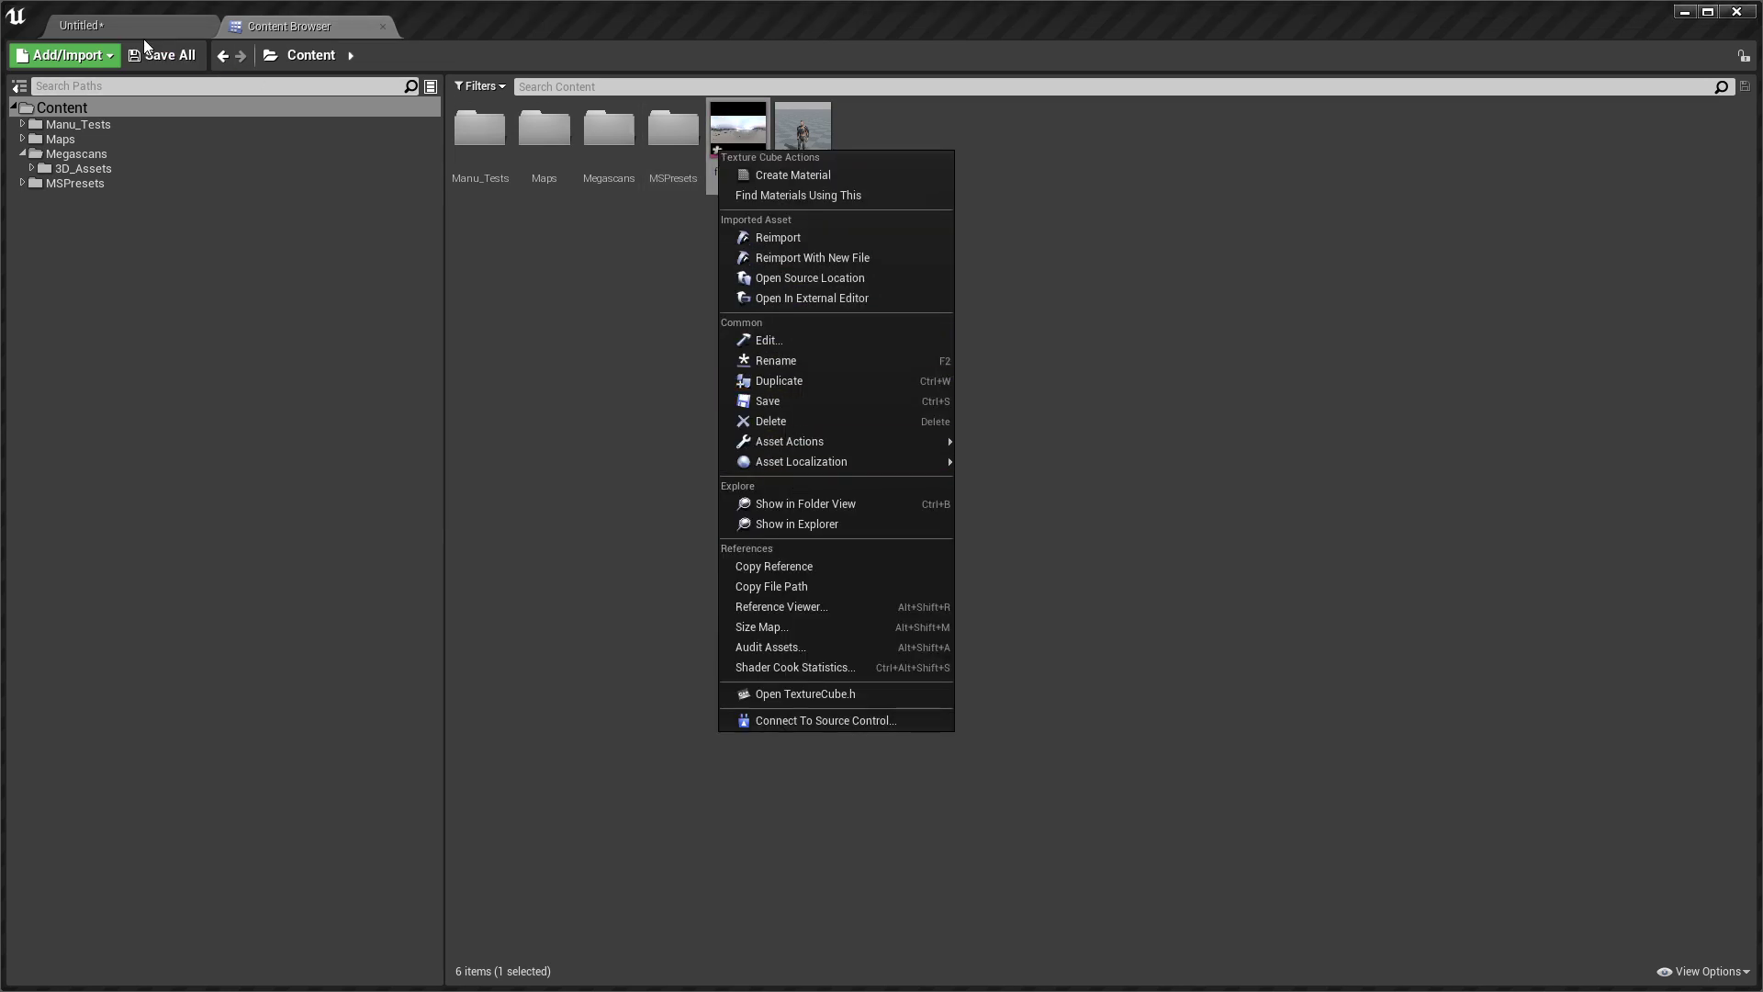
{"action": "left_click", "coordinate": [168, 30]}
{"action": "left_click", "coordinate": [294, 20]}
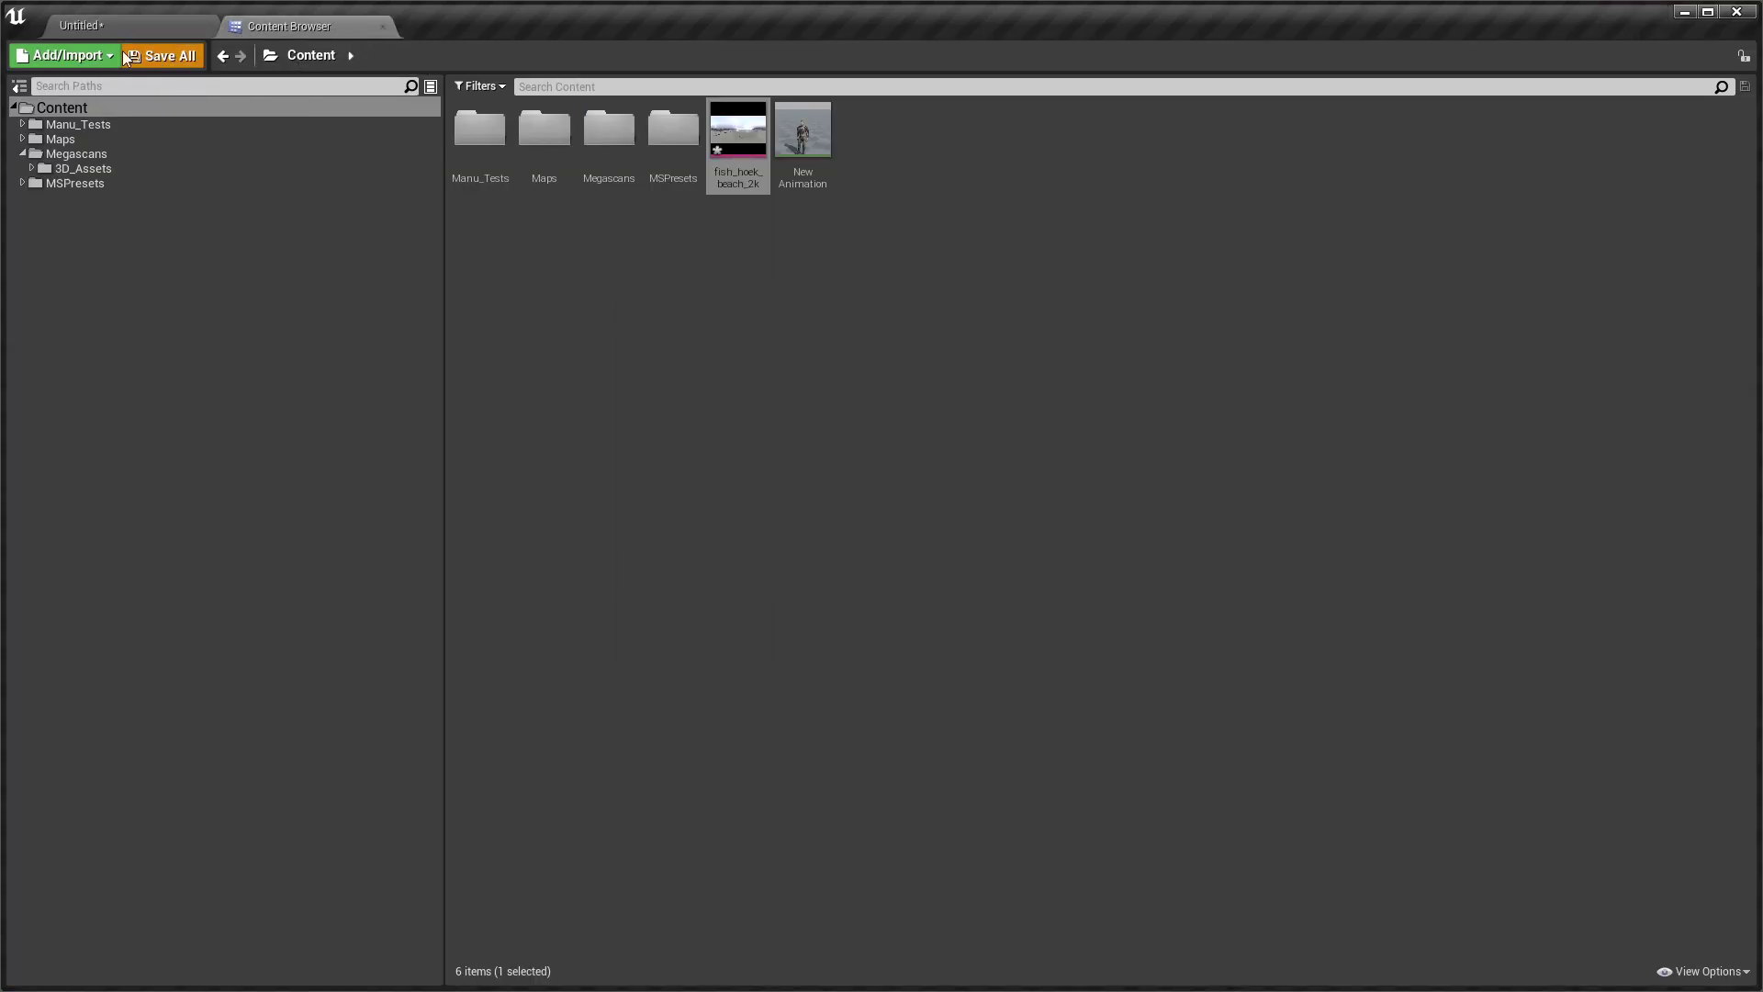
{"action": "left_click", "coordinate": [129, 56]}
{"action": "left_click", "coordinate": [1101, 657]}
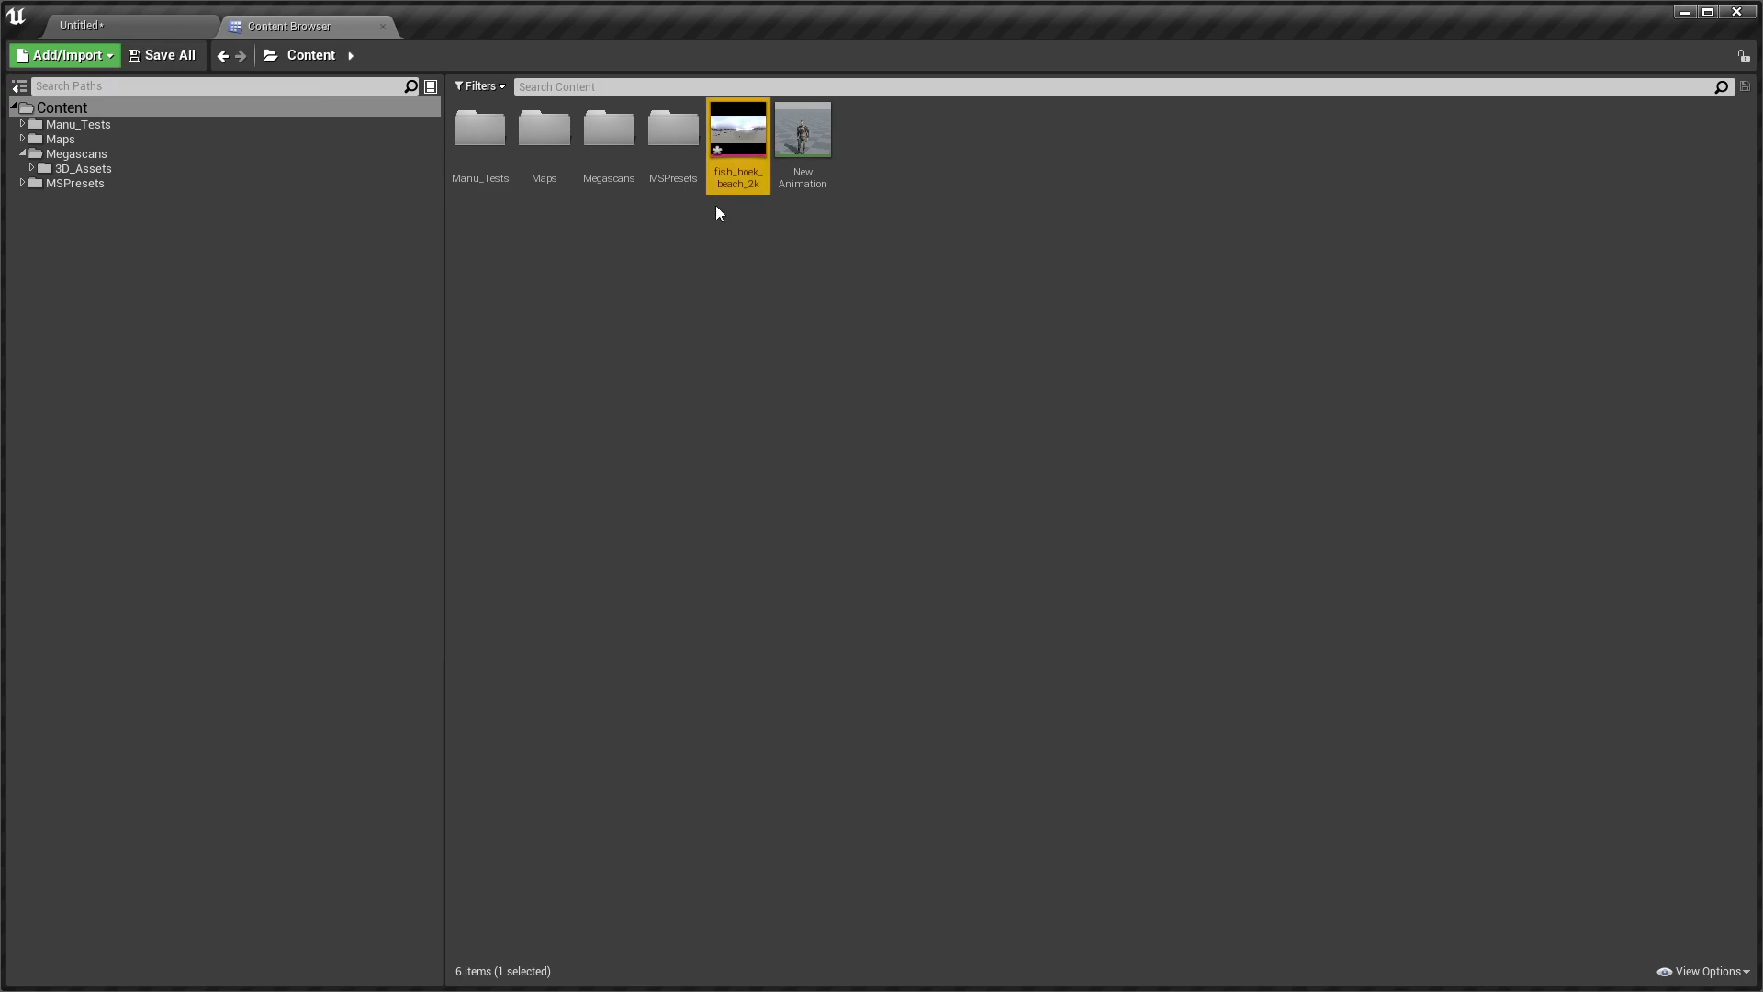
{"action": "right_click", "coordinate": [744, 171]}
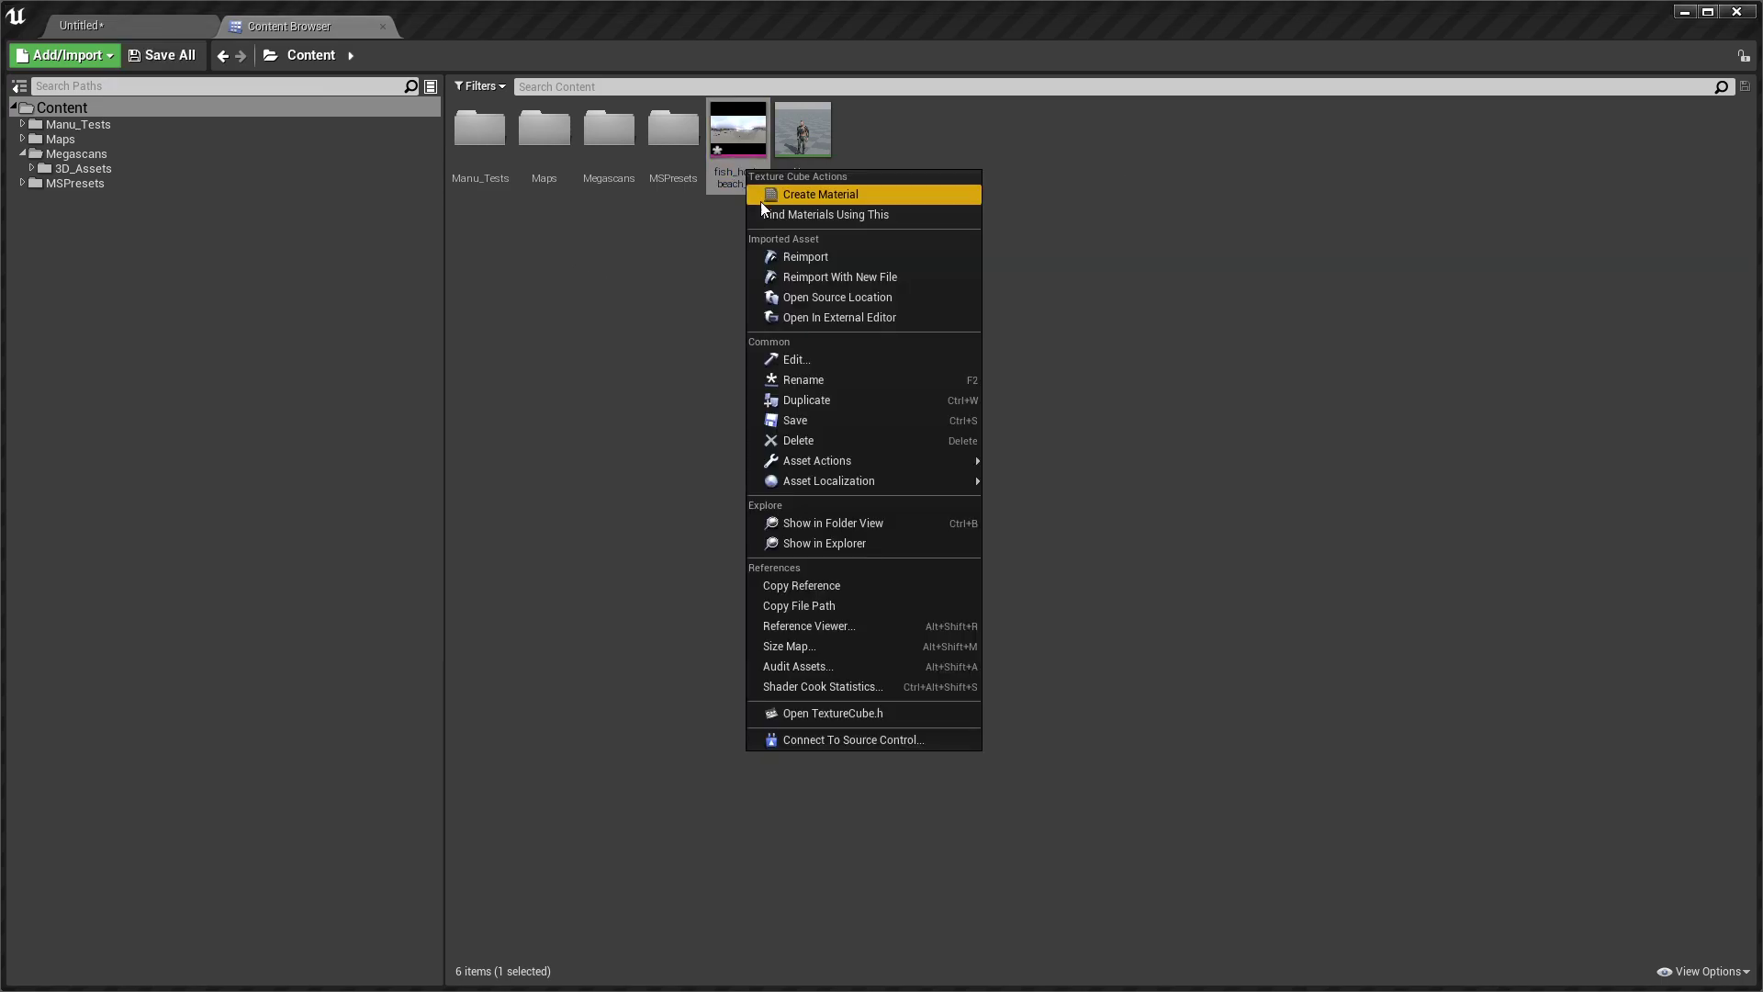
{"action": "left_click", "coordinate": [823, 422]}
{"action": "left_click", "coordinate": [145, 28]}
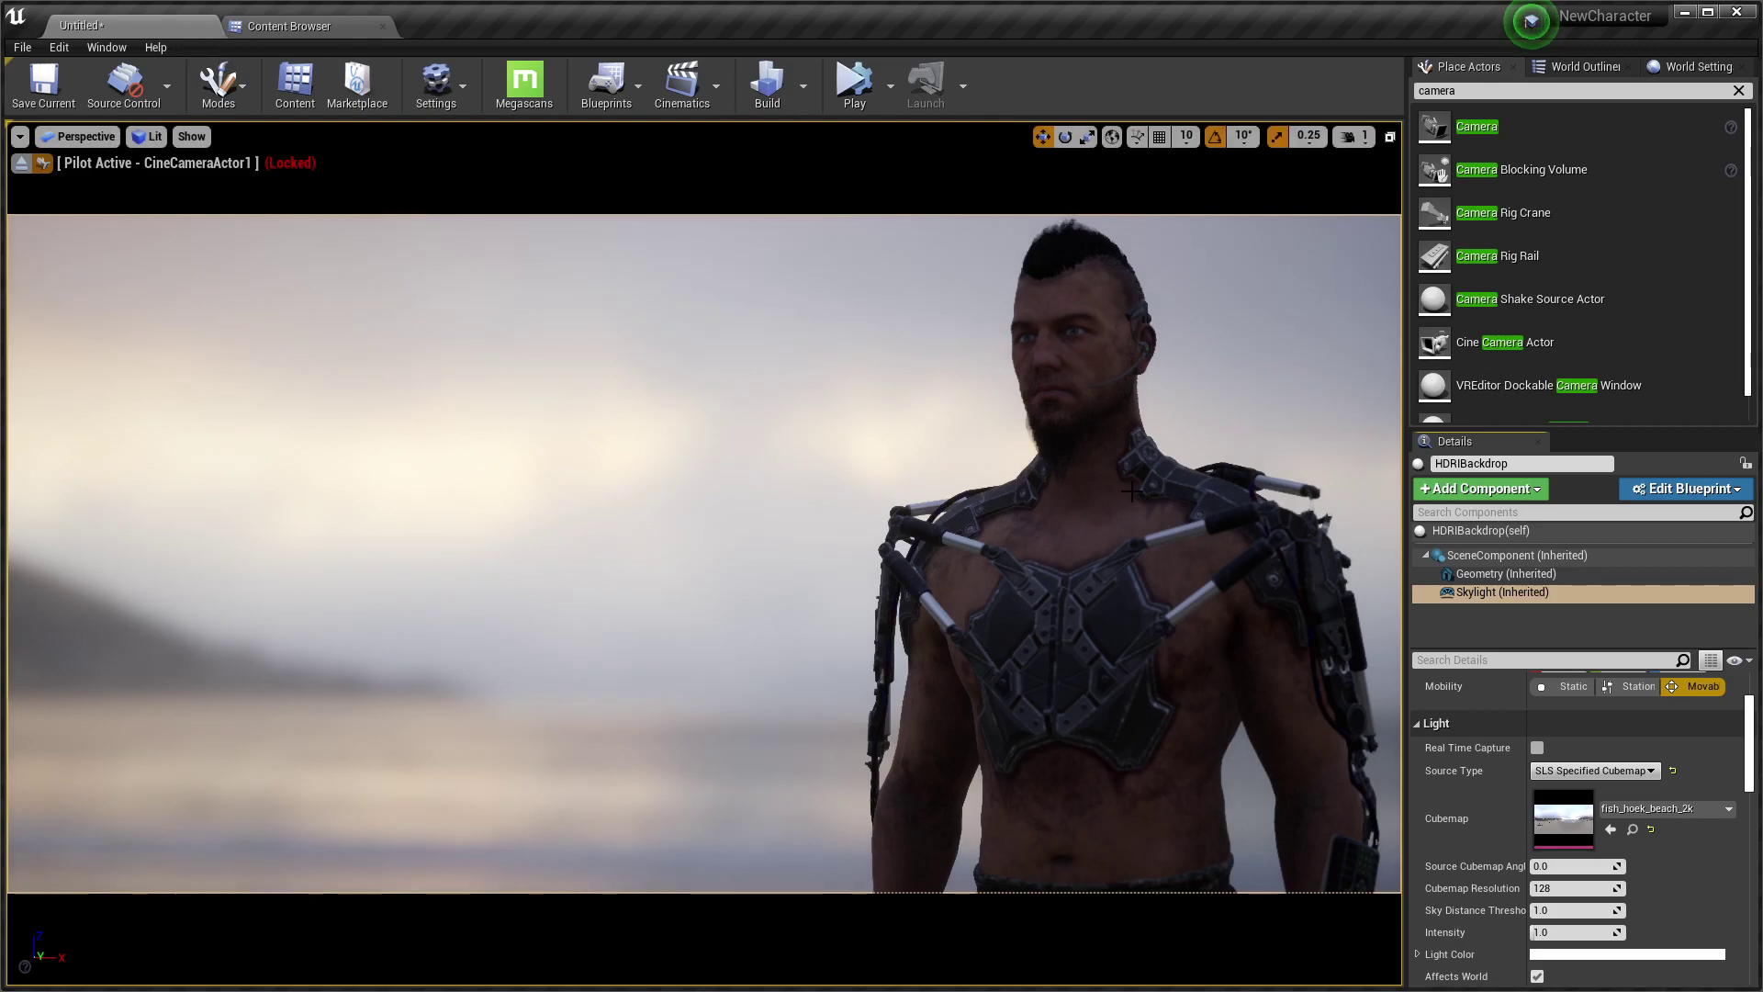
Set the sky light intensity to 0.5
{"action": "scroll", "coordinate": [1559, 867], "scroll_direction": "down", "scroll_amount": 2}
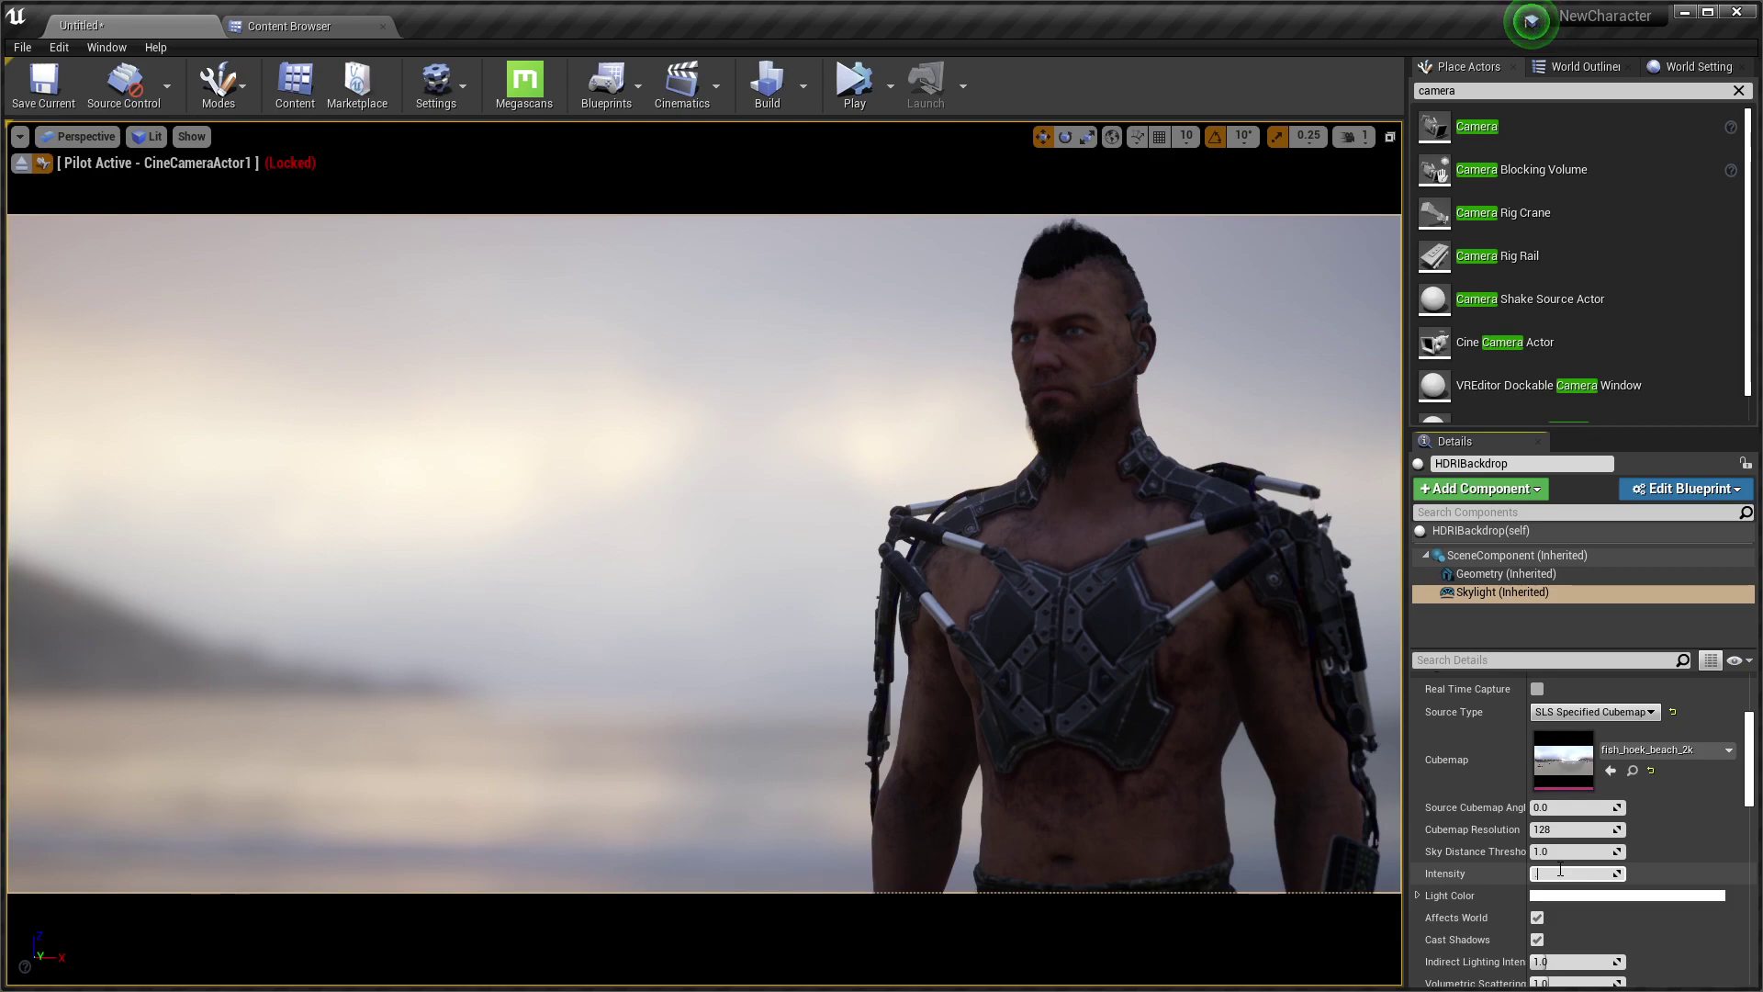
{"action": "type", "text": "5"}
{"action": "key", "text": "Return"}
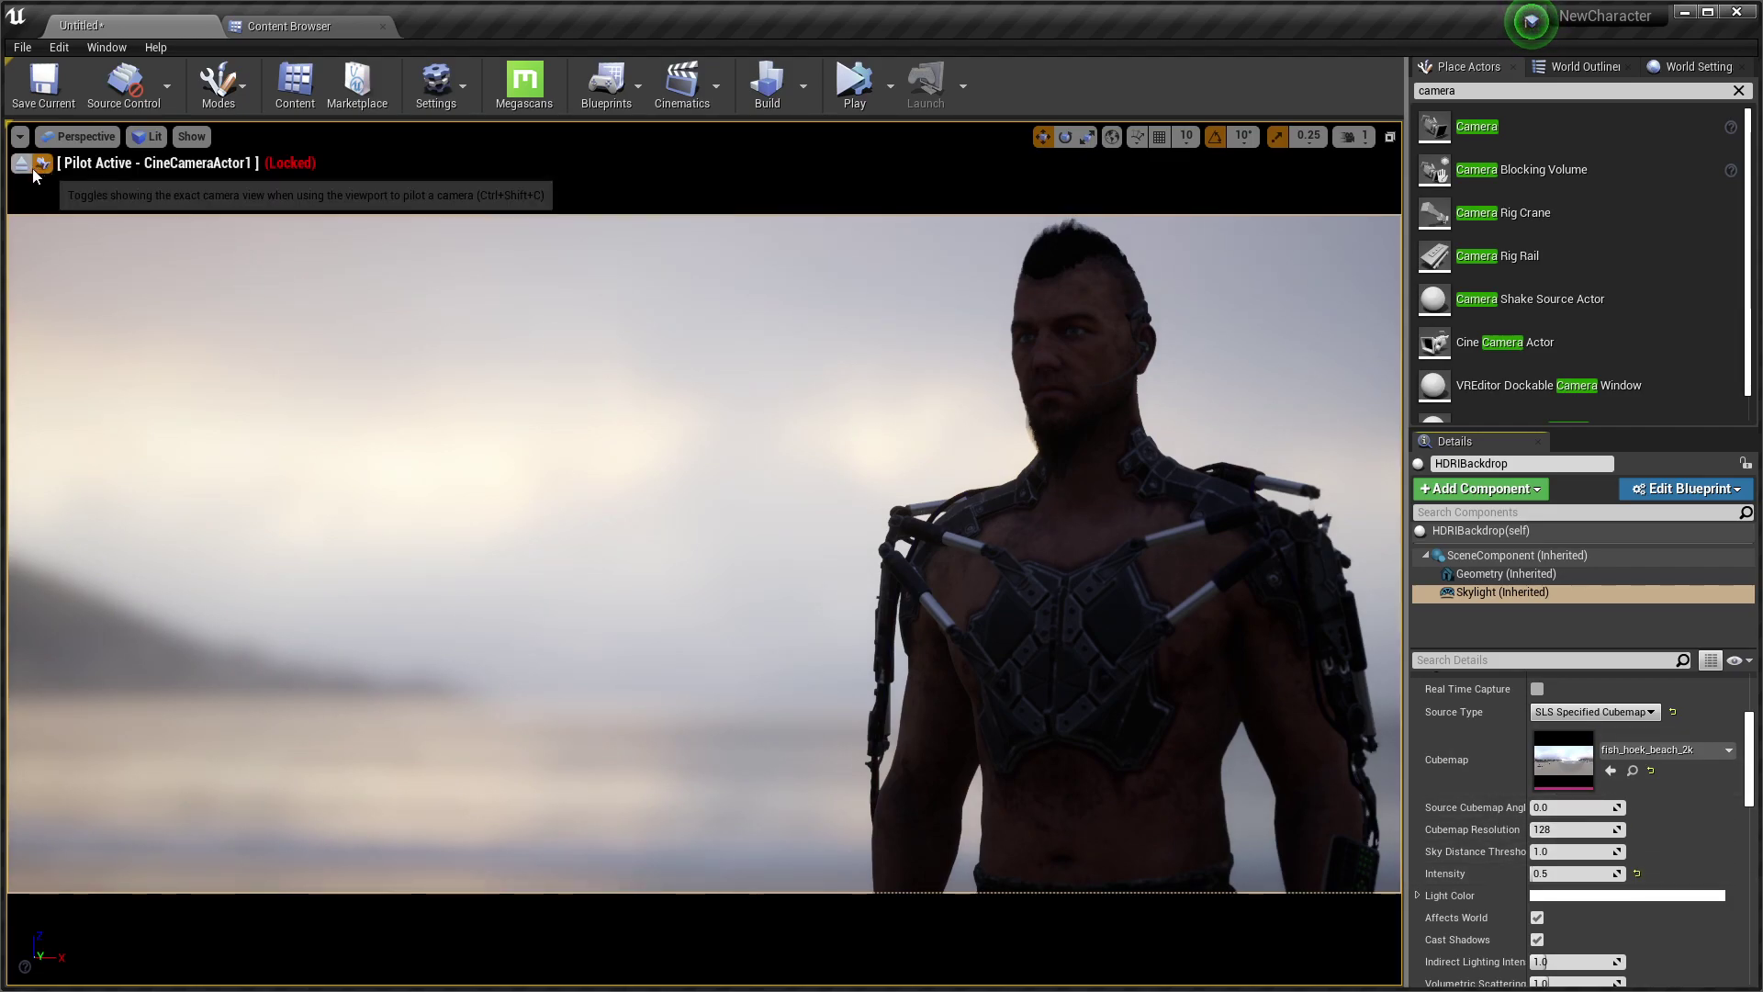
{"action": "left_click", "coordinate": [1488, 91]}
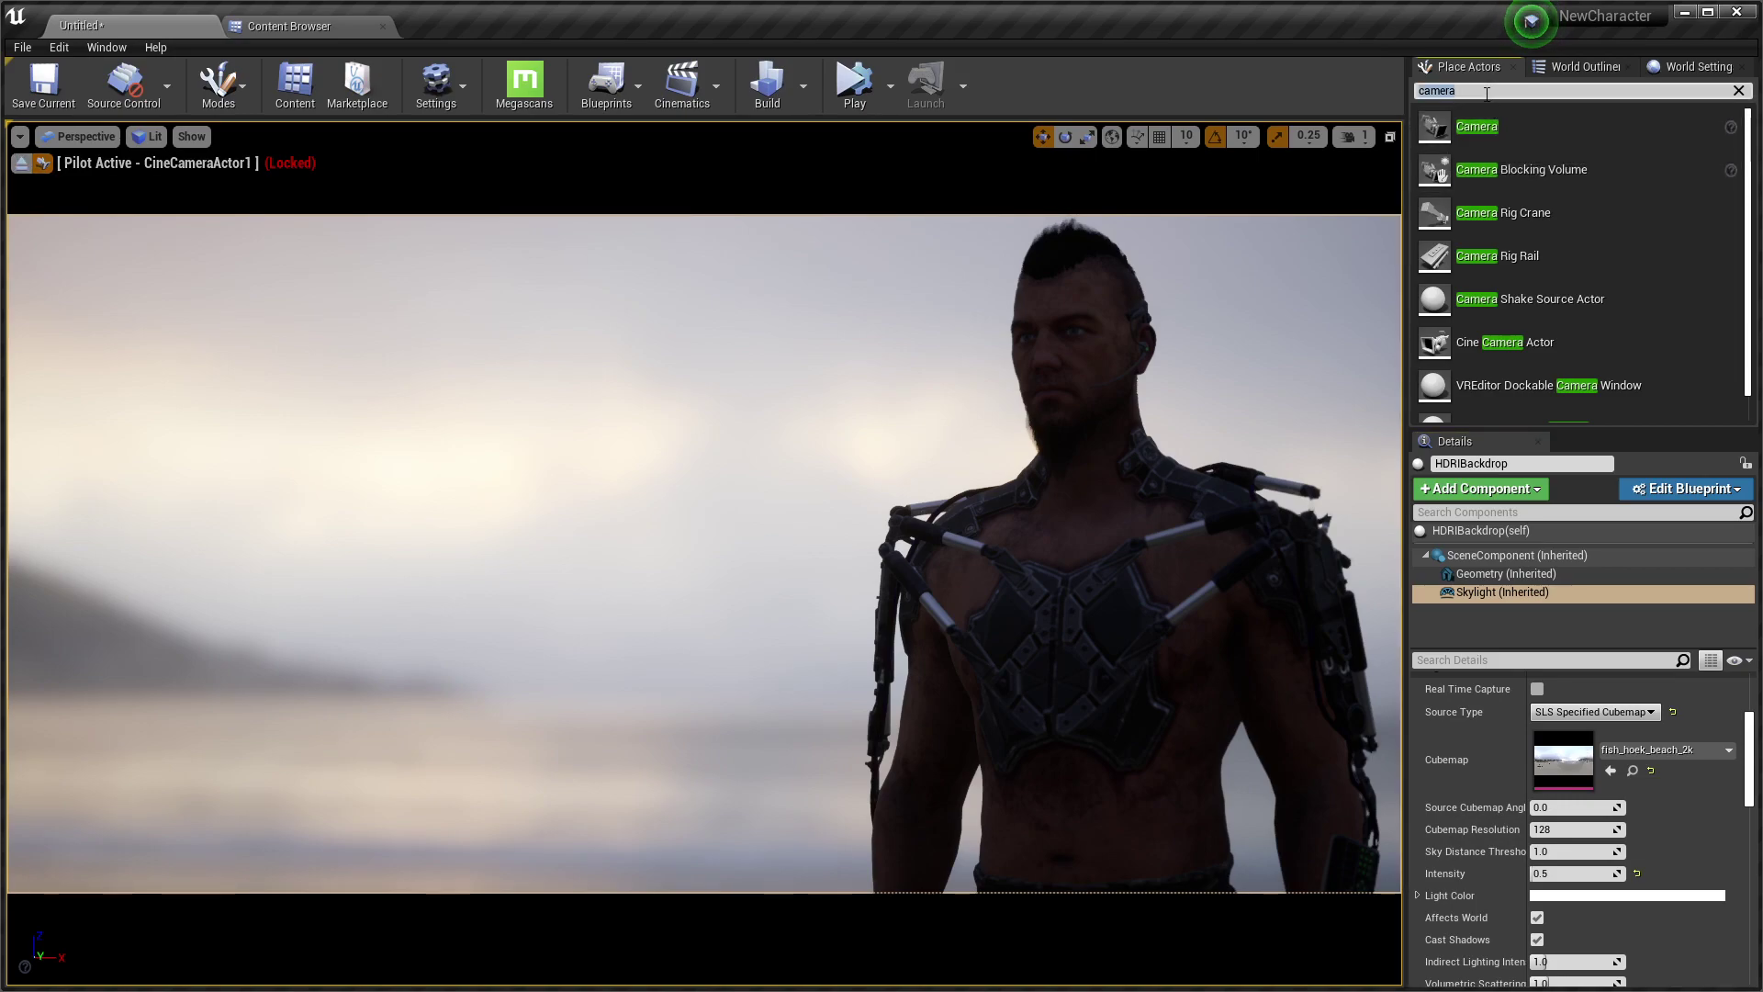
Place a Post Process Volume found by searching 'pos' and enable Infinite Extent
{"action": "type", "text": "pos"}
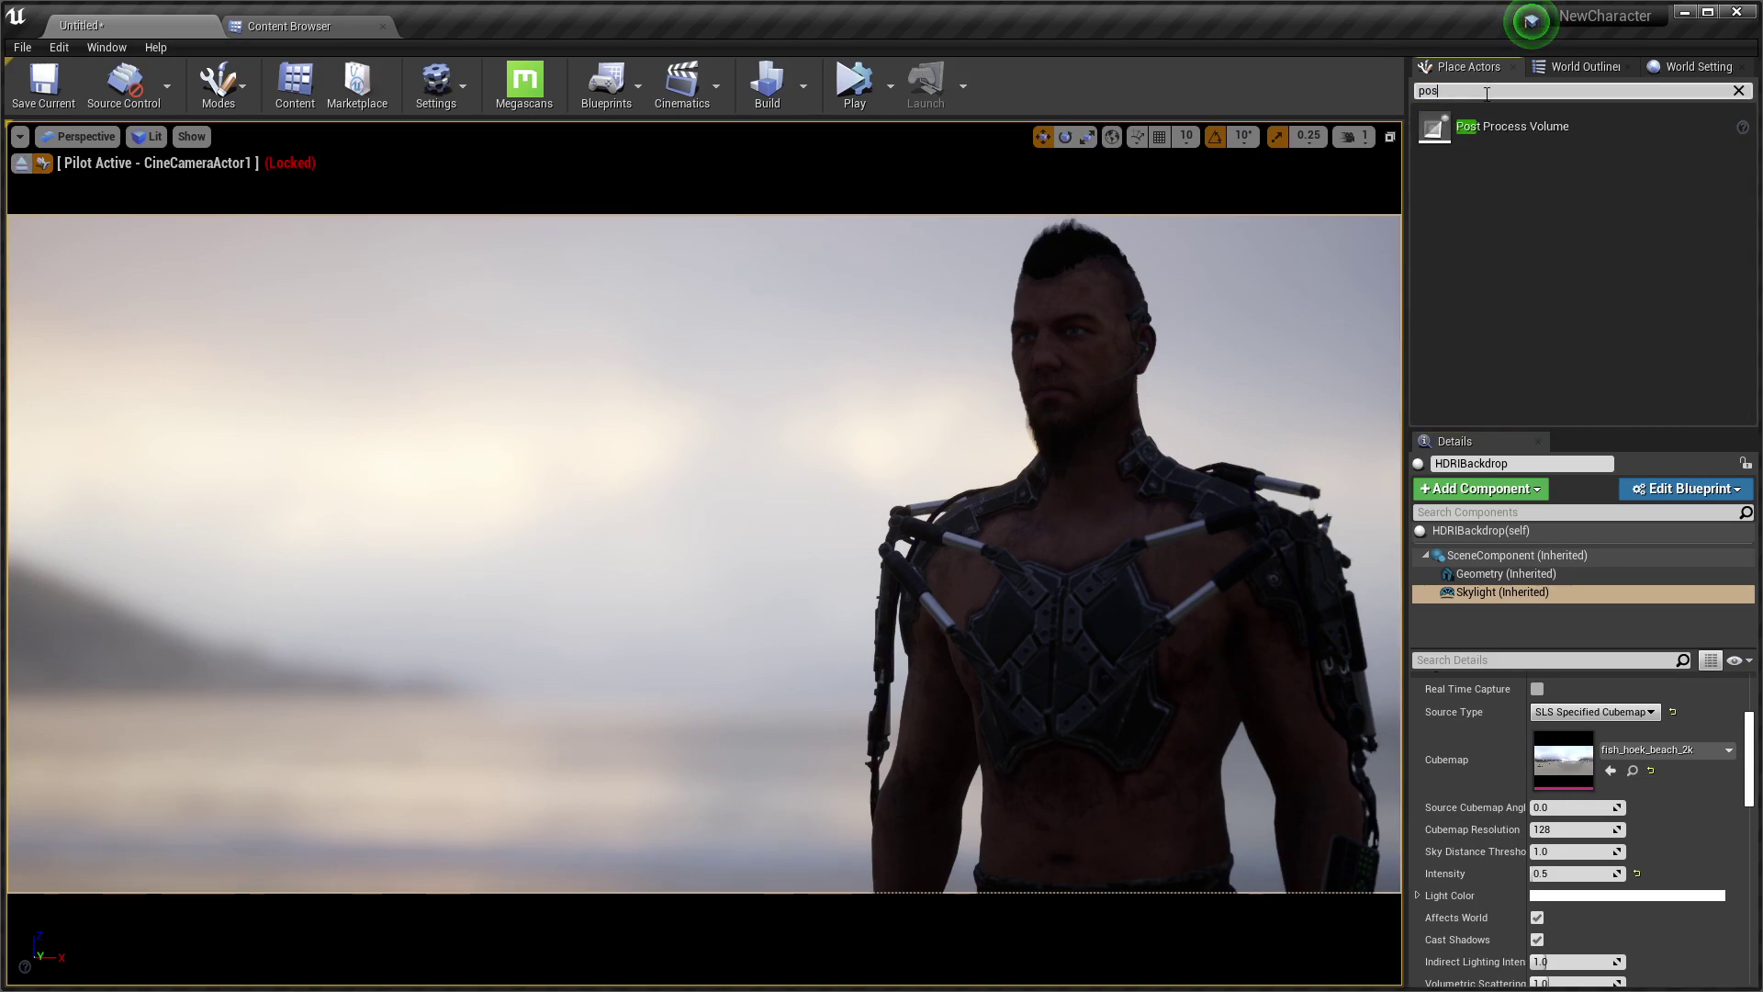
{"action": "mouse_move", "coordinate": [1511, 126]}
{"action": "left_mouse_down"}
{"action": "mouse_move", "coordinate": [478, 759]}
{"action": "mouse_move", "coordinate": [506, 732]}
{"action": "left_mouse_up"}
{"action": "left_click_drag", "start_coordinate": [485, 295], "coordinate": [544, 599]}
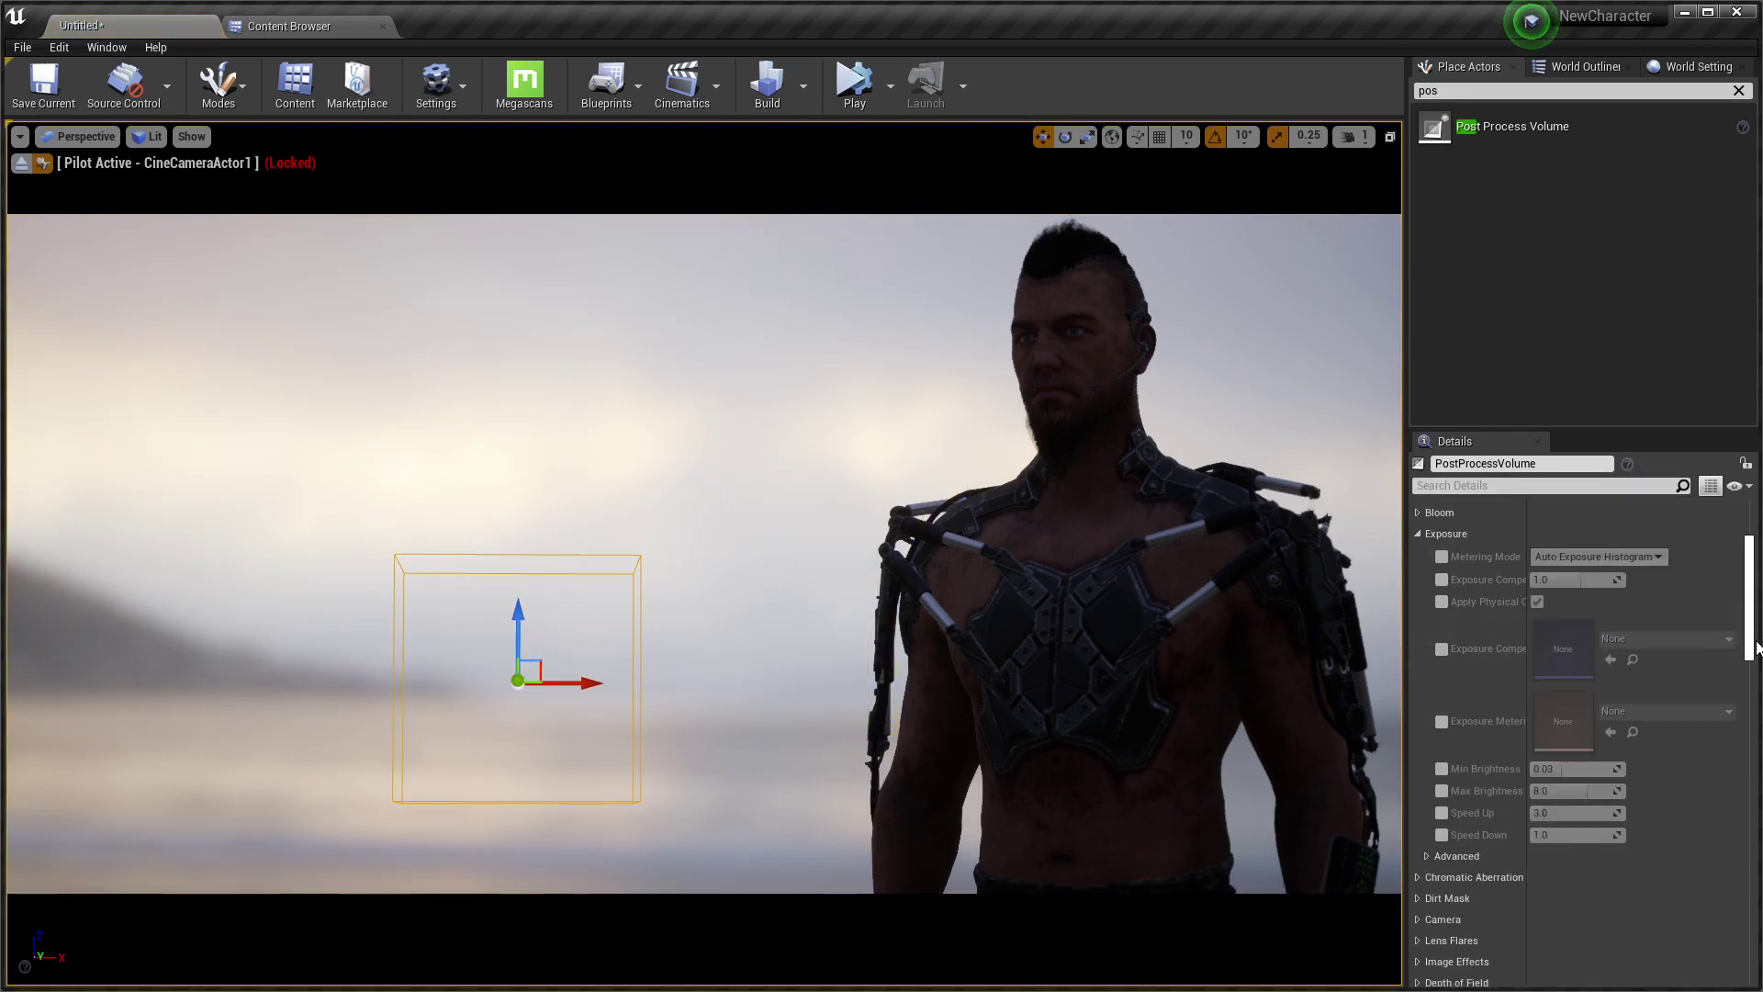
{"action": "left_click_drag", "start_coordinate": [1750, 648], "coordinate": [1736, 889]}
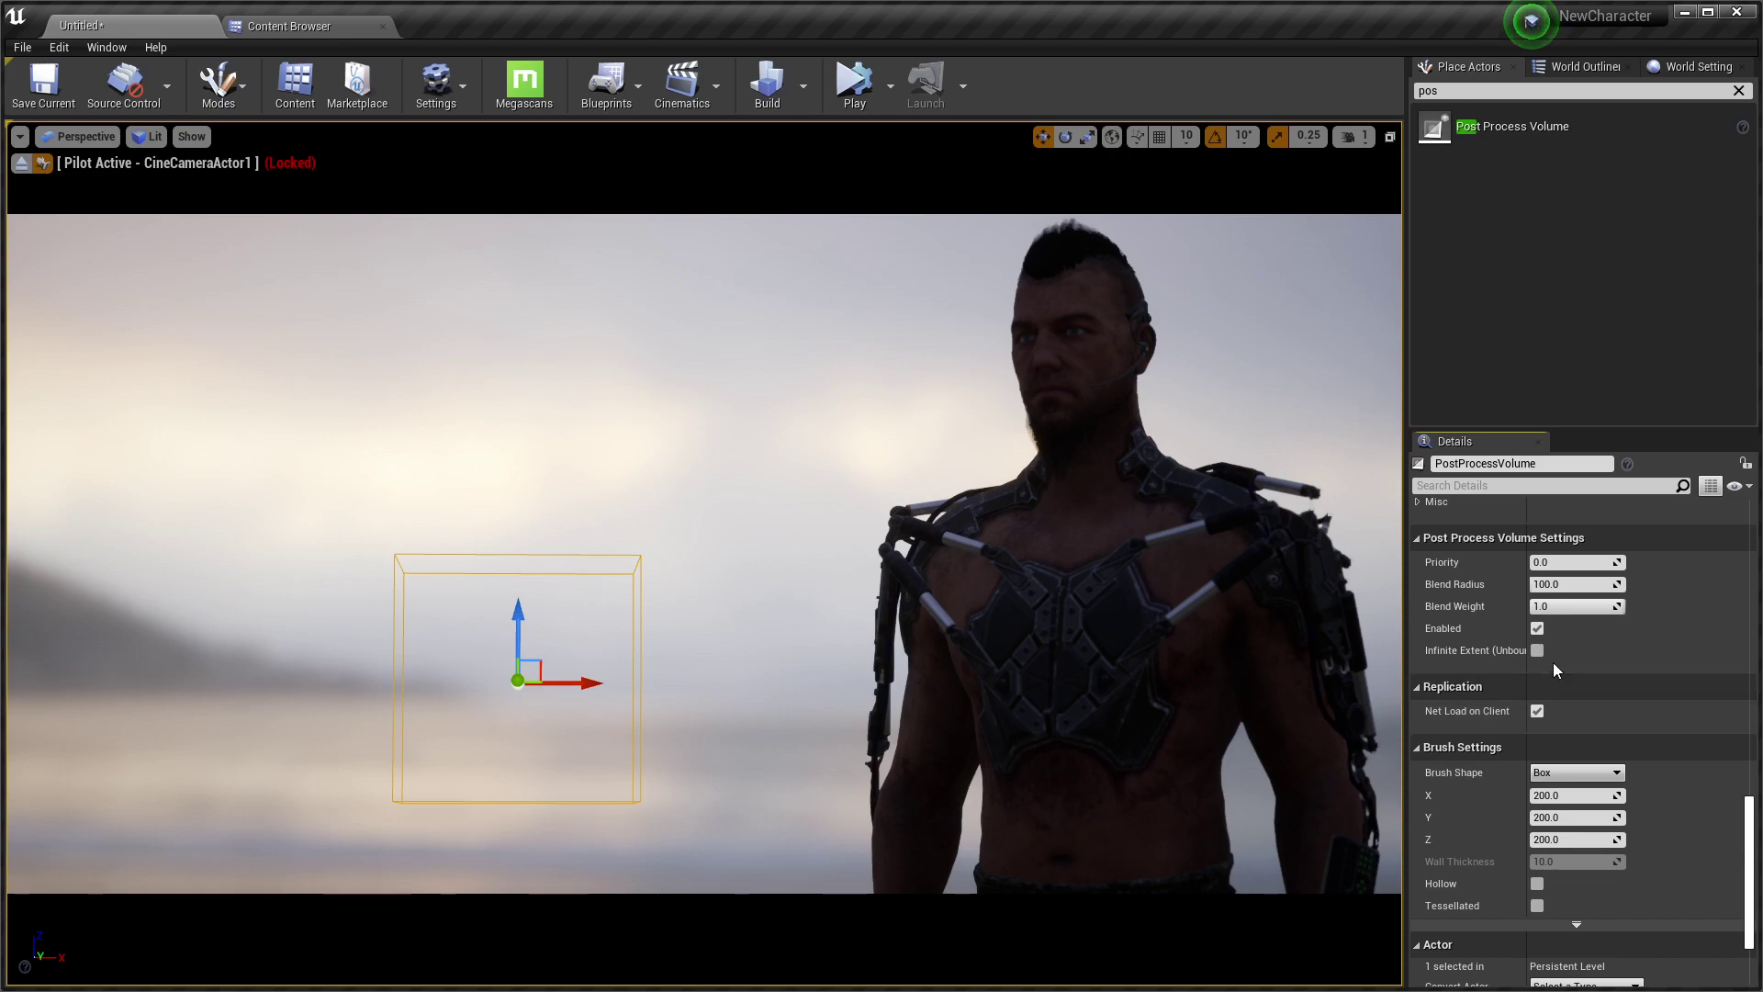
{"action": "left_click", "coordinate": [1535, 649]}
Set exposure metering to Manual and raise exposure compensation to about 4.43
{"action": "left_click_drag", "start_coordinate": [1754, 861], "coordinate": [1671, 586]}
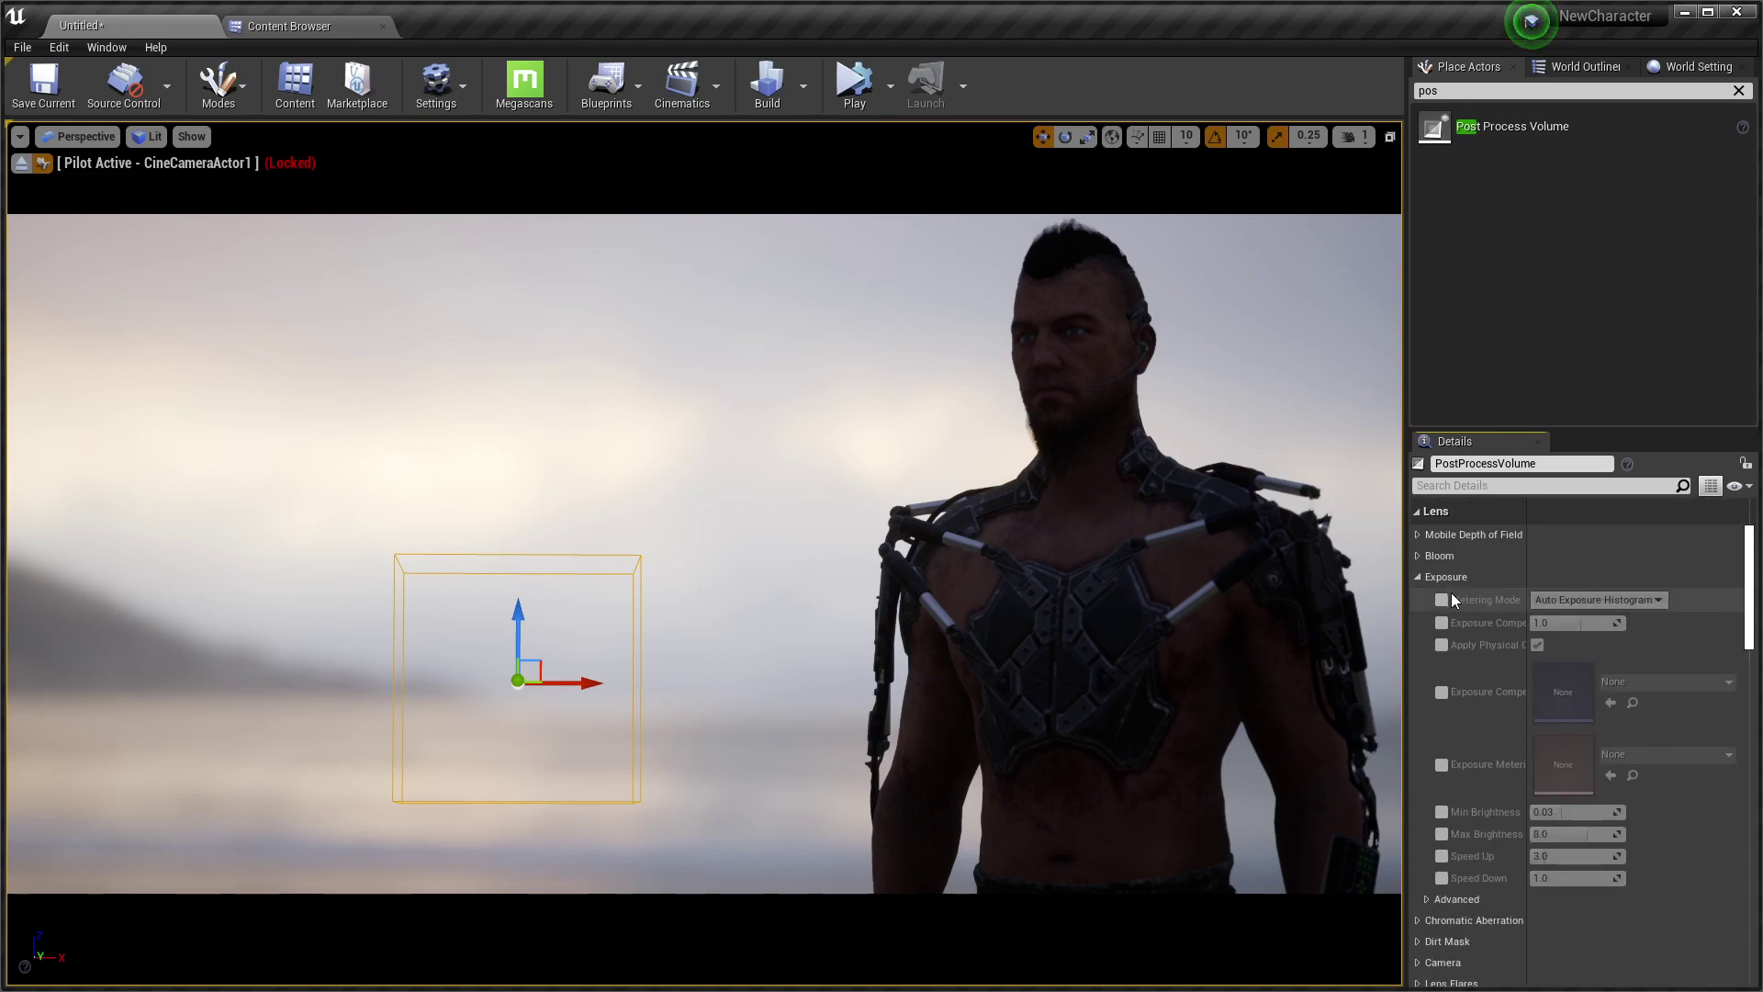
{"action": "left_click", "coordinate": [1441, 599]}
{"action": "left_click", "coordinate": [1442, 623]}
{"action": "left_click", "coordinate": [1606, 603]}
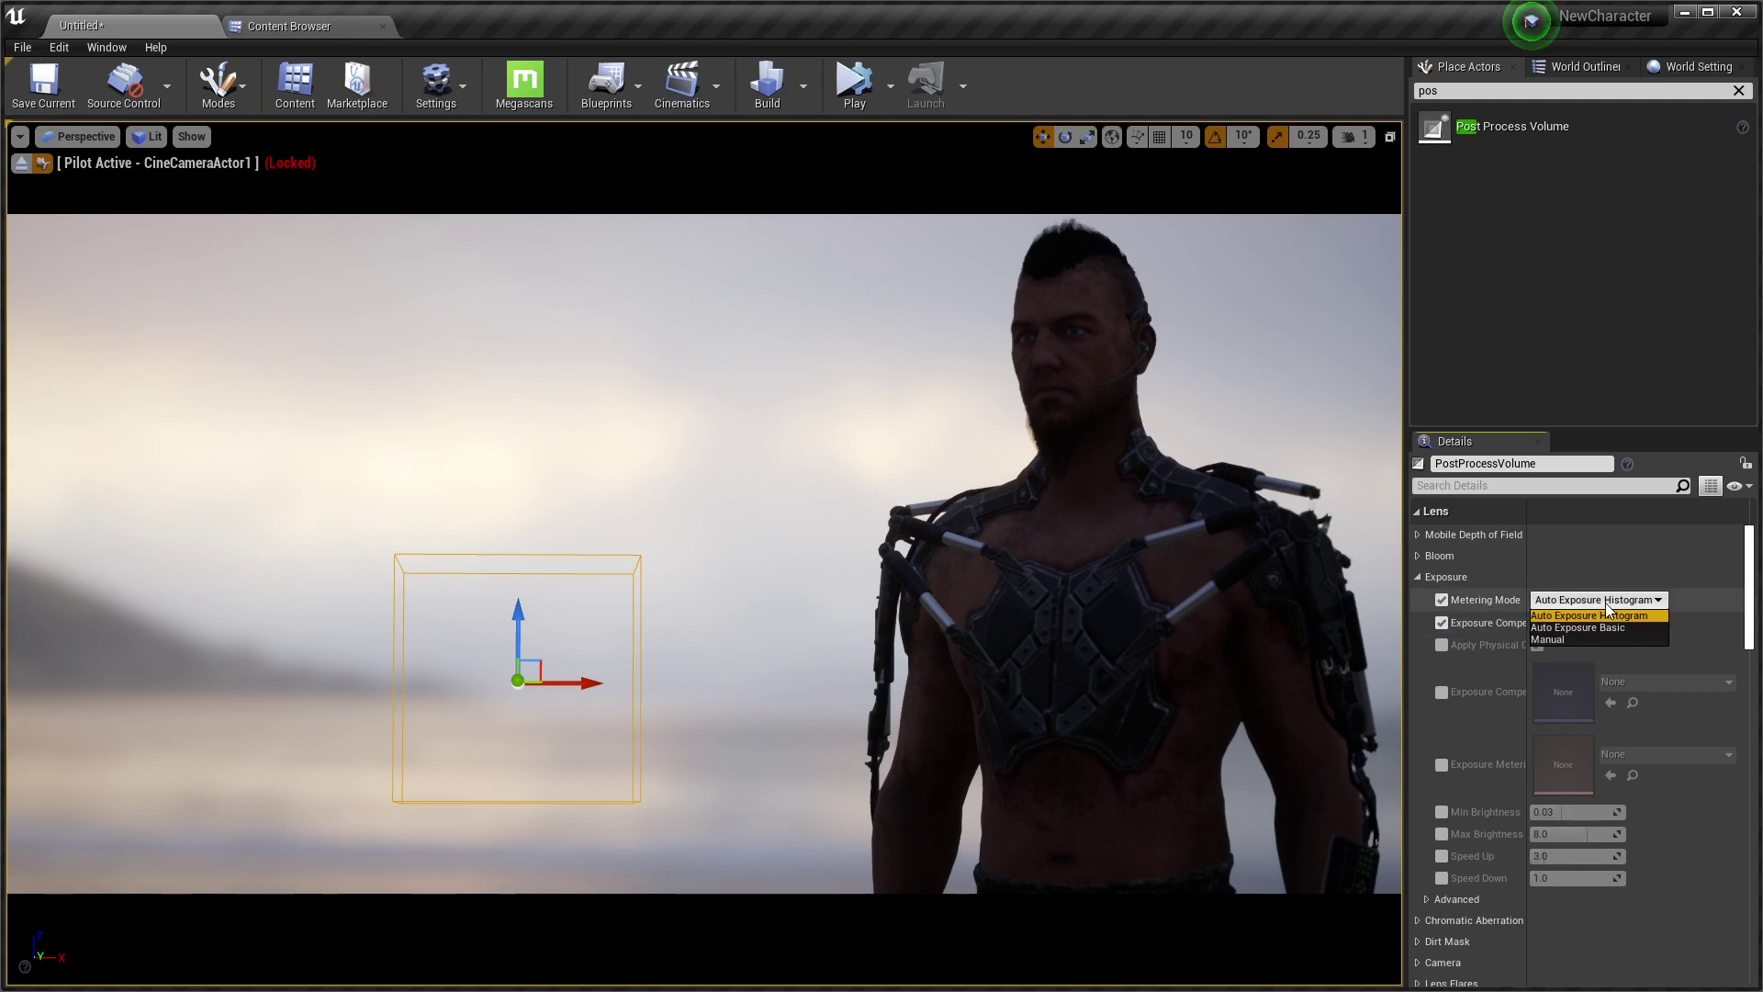
{"action": "left_click", "coordinate": [1567, 636]}
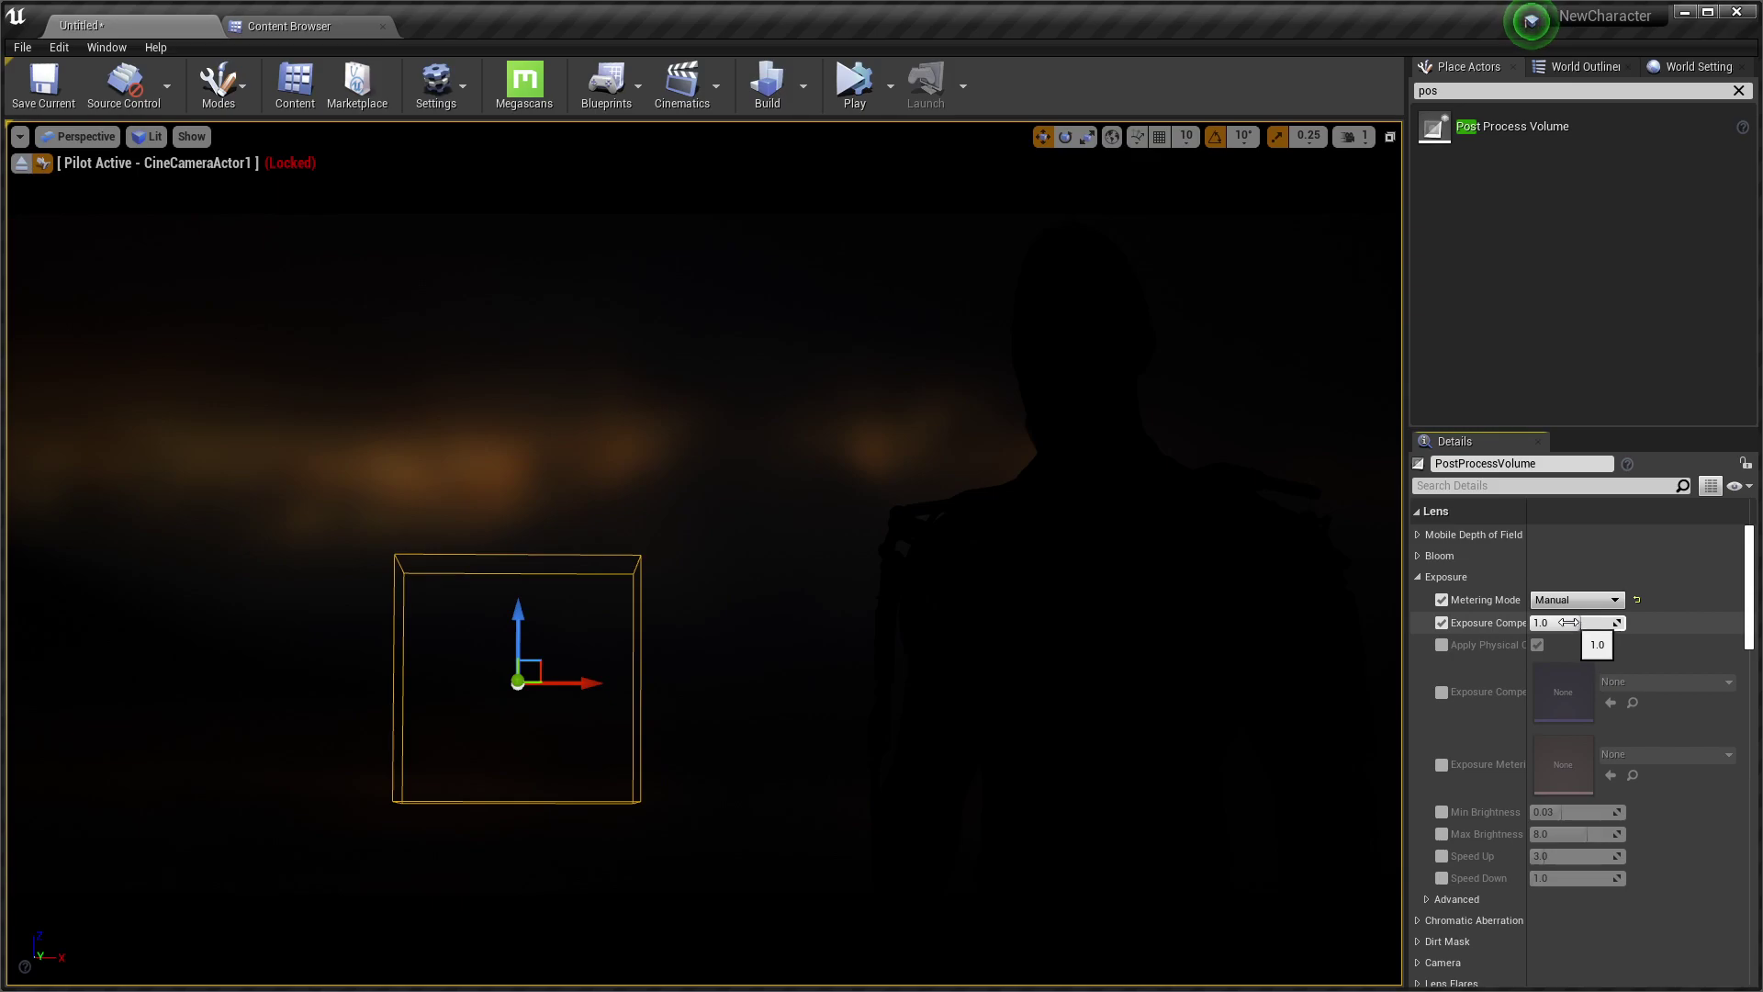
{"action": "mouse_move", "coordinate": [1581, 623]}
{"action": "left_mouse_down"}
{"action": "mouse_move", "coordinate": [1634, 622]}
{"action": "mouse_move", "coordinate": [1581, 622]}
{"action": "mouse_move", "coordinate": [1598, 622]}
{"action": "left_mouse_up"}
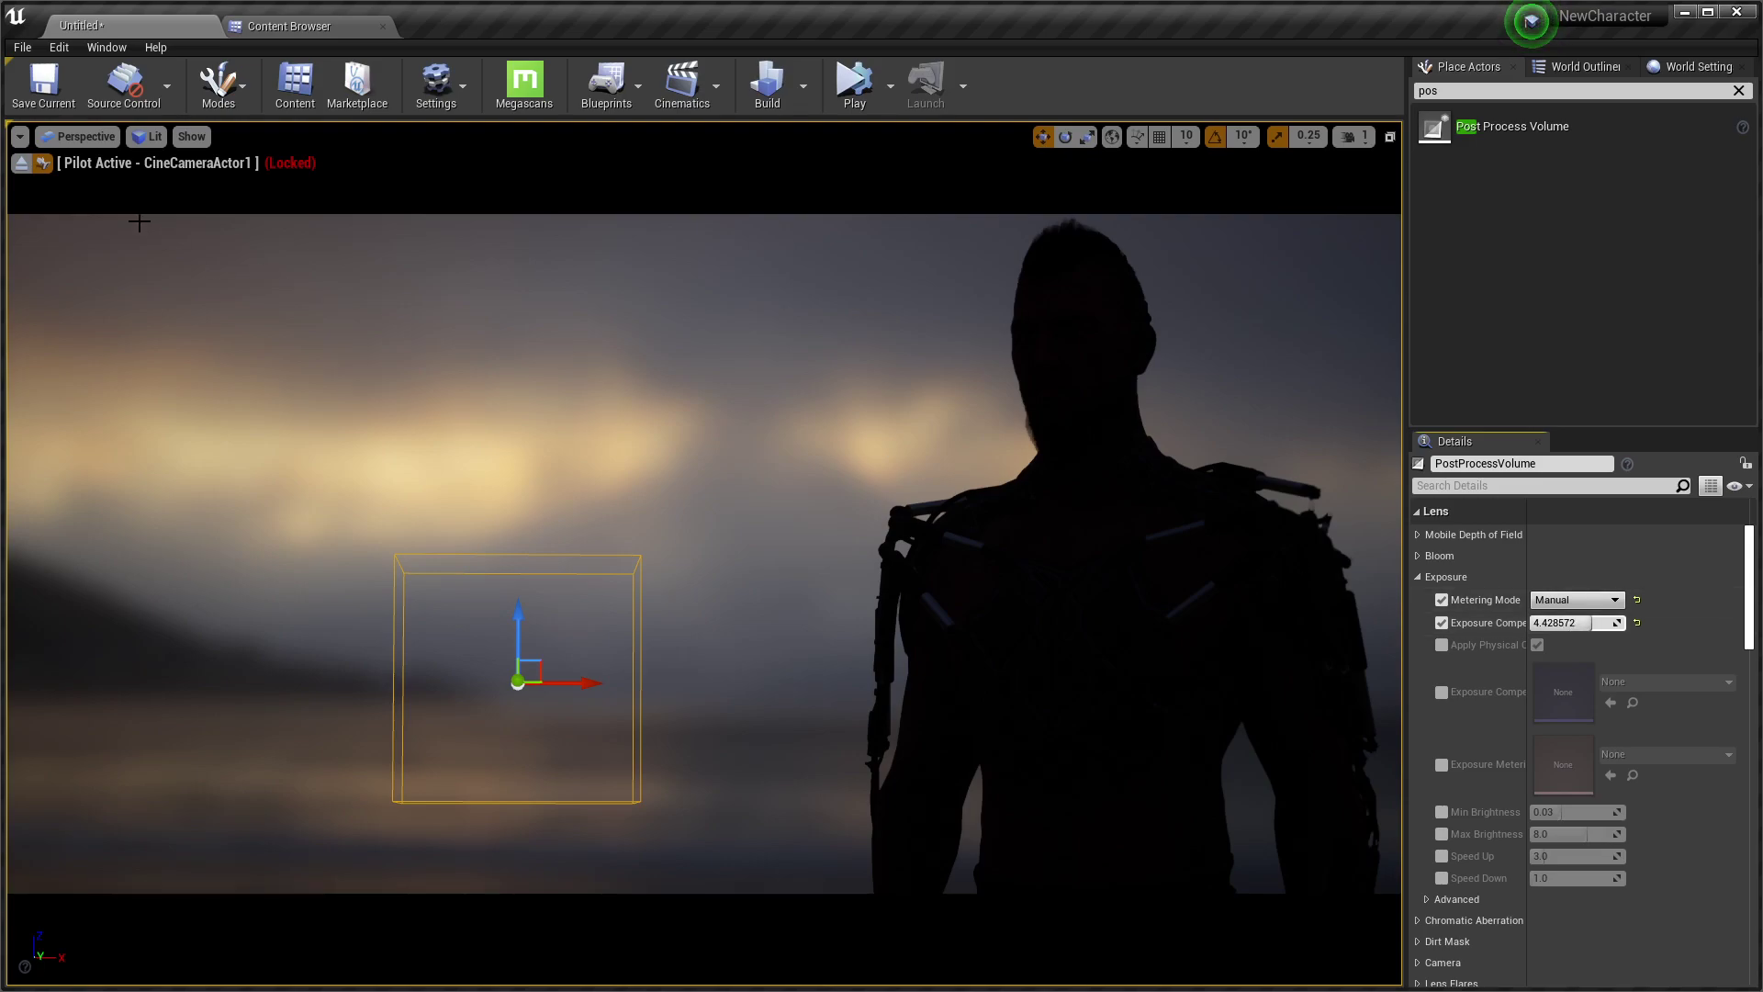
{"action": "key", "text": "Escape"}
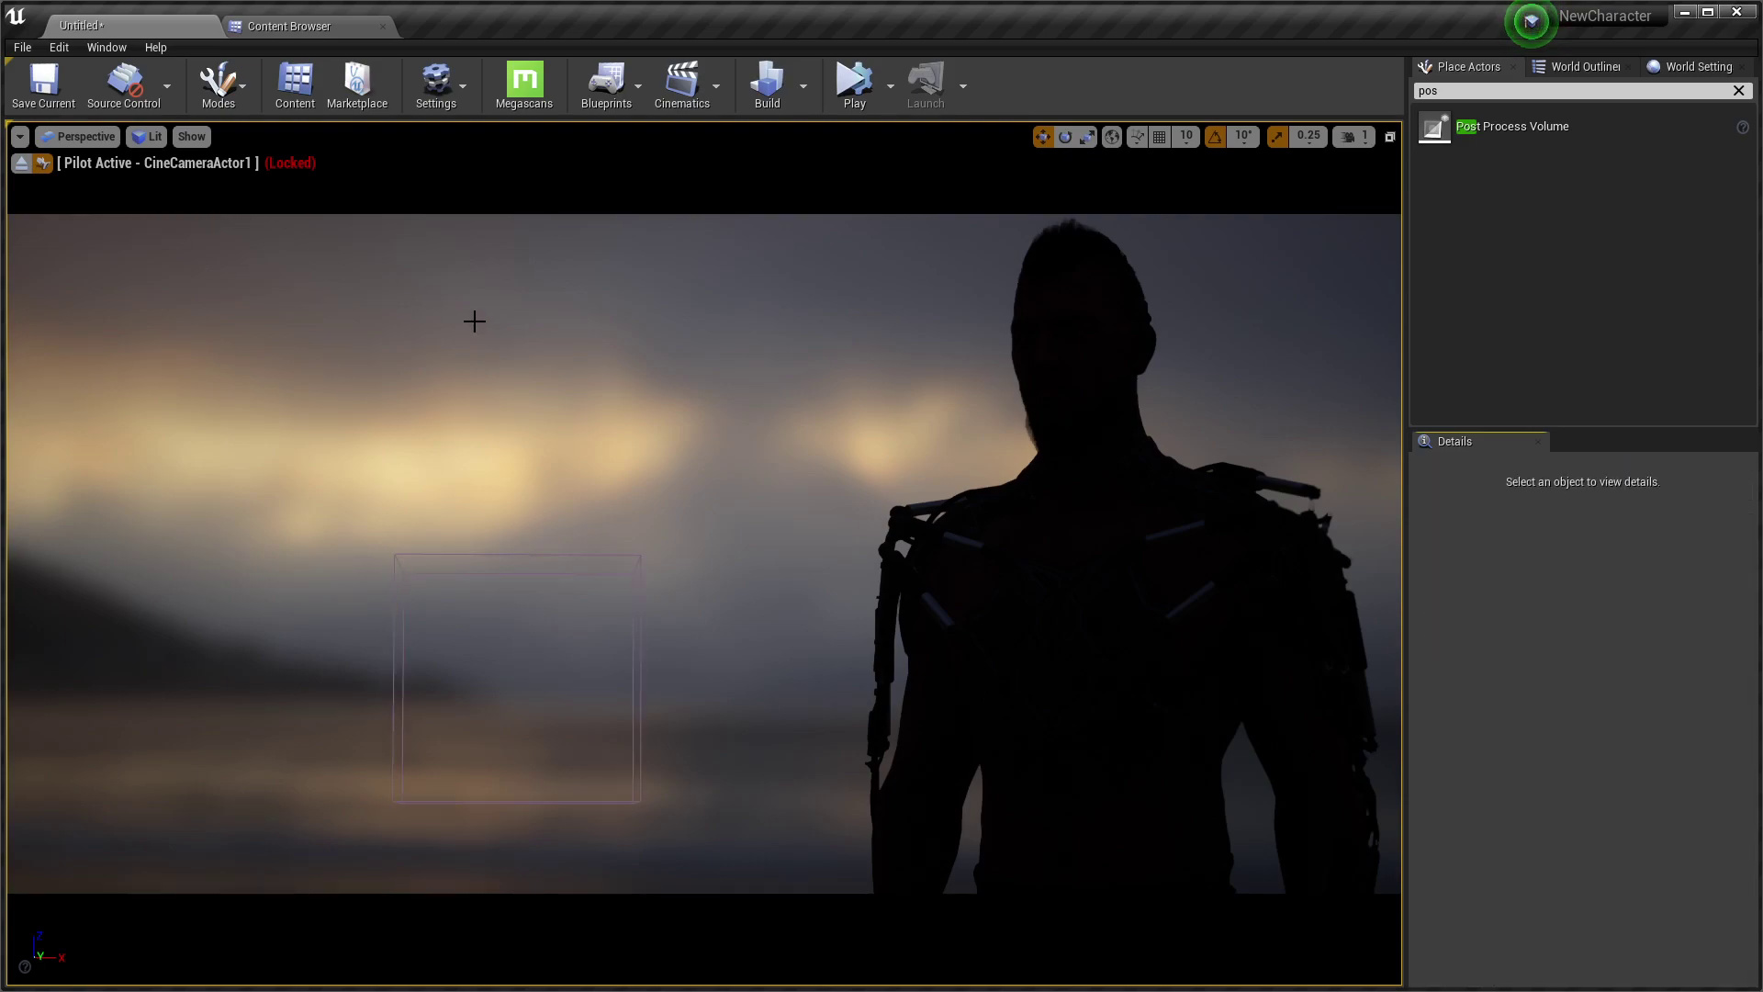
Place a Directional Light, angle it across the character, and raise intensity to about 43.97 lux
{"action": "left_click", "coordinate": [1739, 92]}
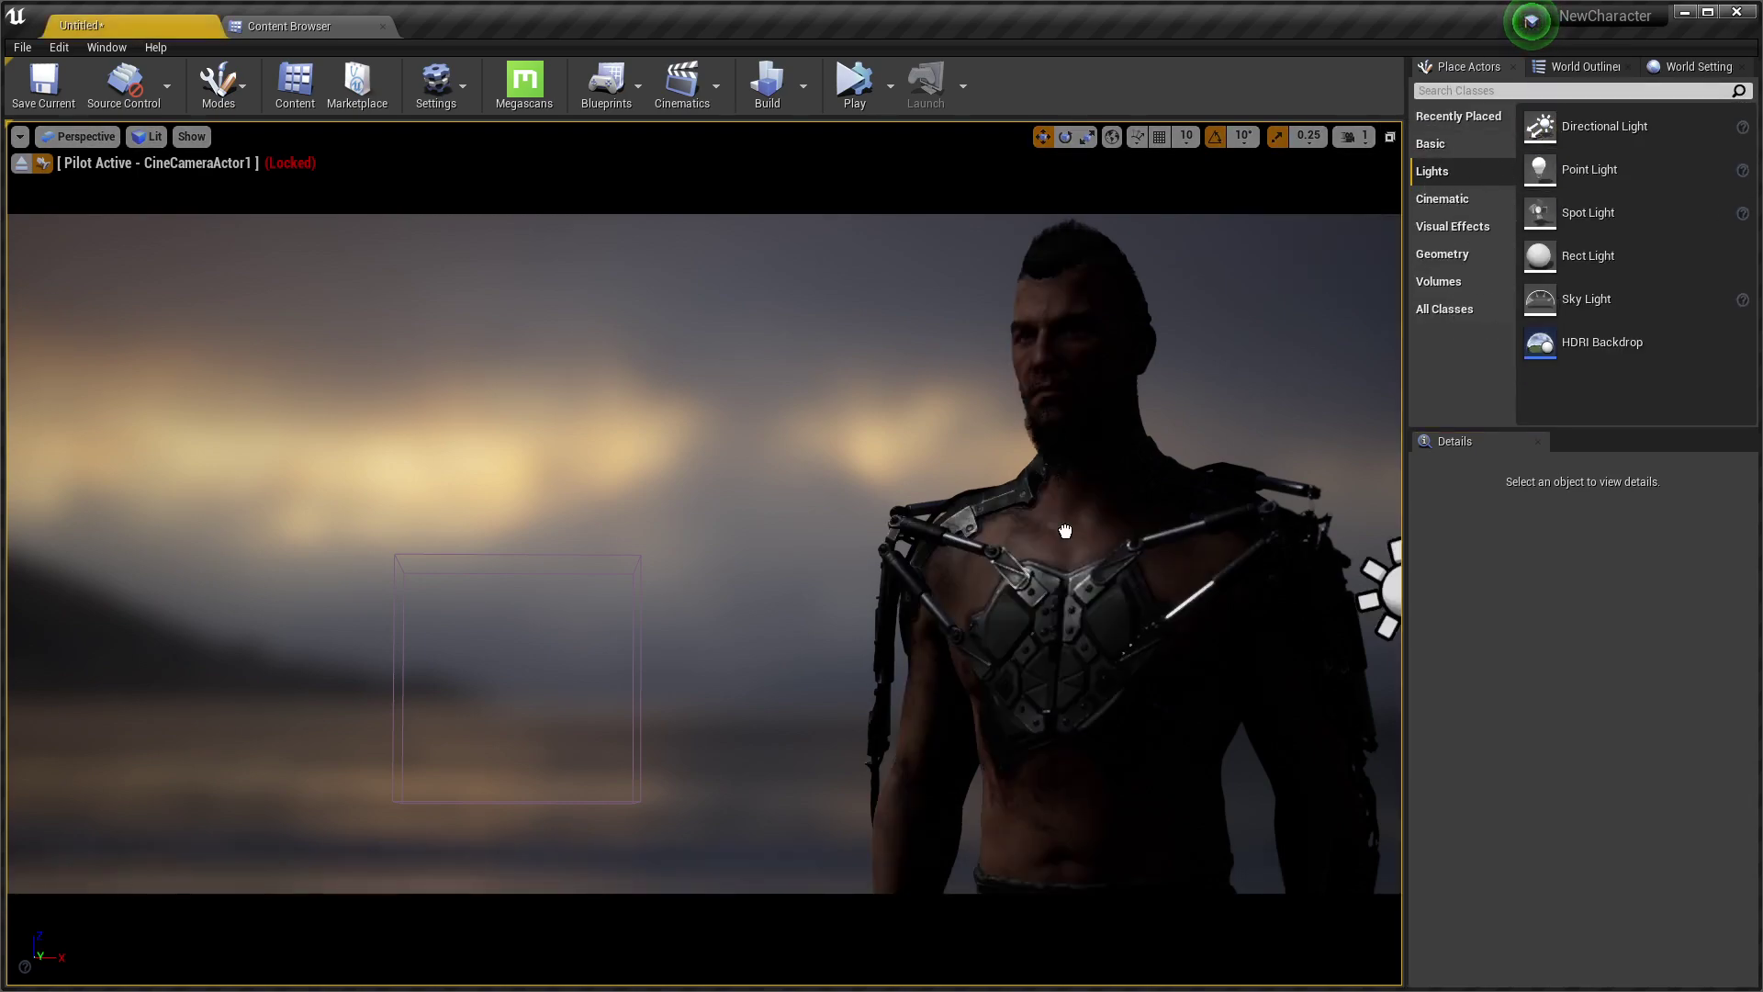
{"action": "left_click_drag", "start_coordinate": [1573, 124], "coordinate": [776, 732]}
{"action": "key", "text": "e"}
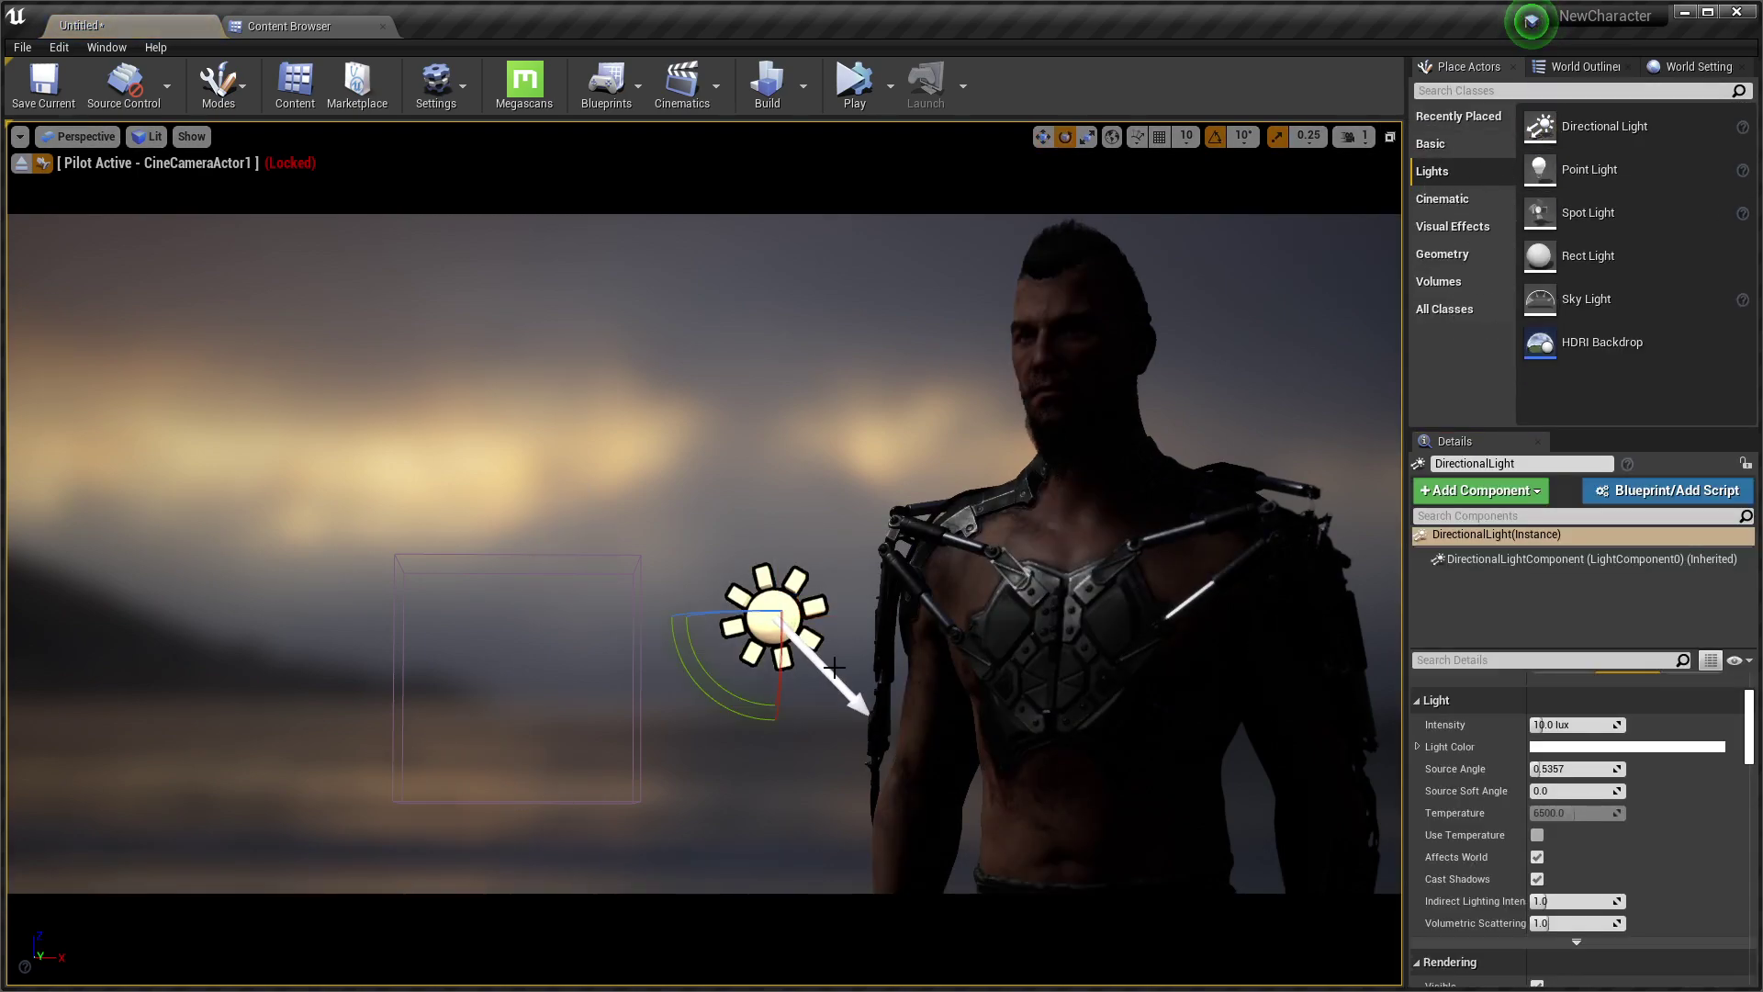
{"action": "left_click_drag", "start_coordinate": [773, 612], "coordinate": [854, 617]}
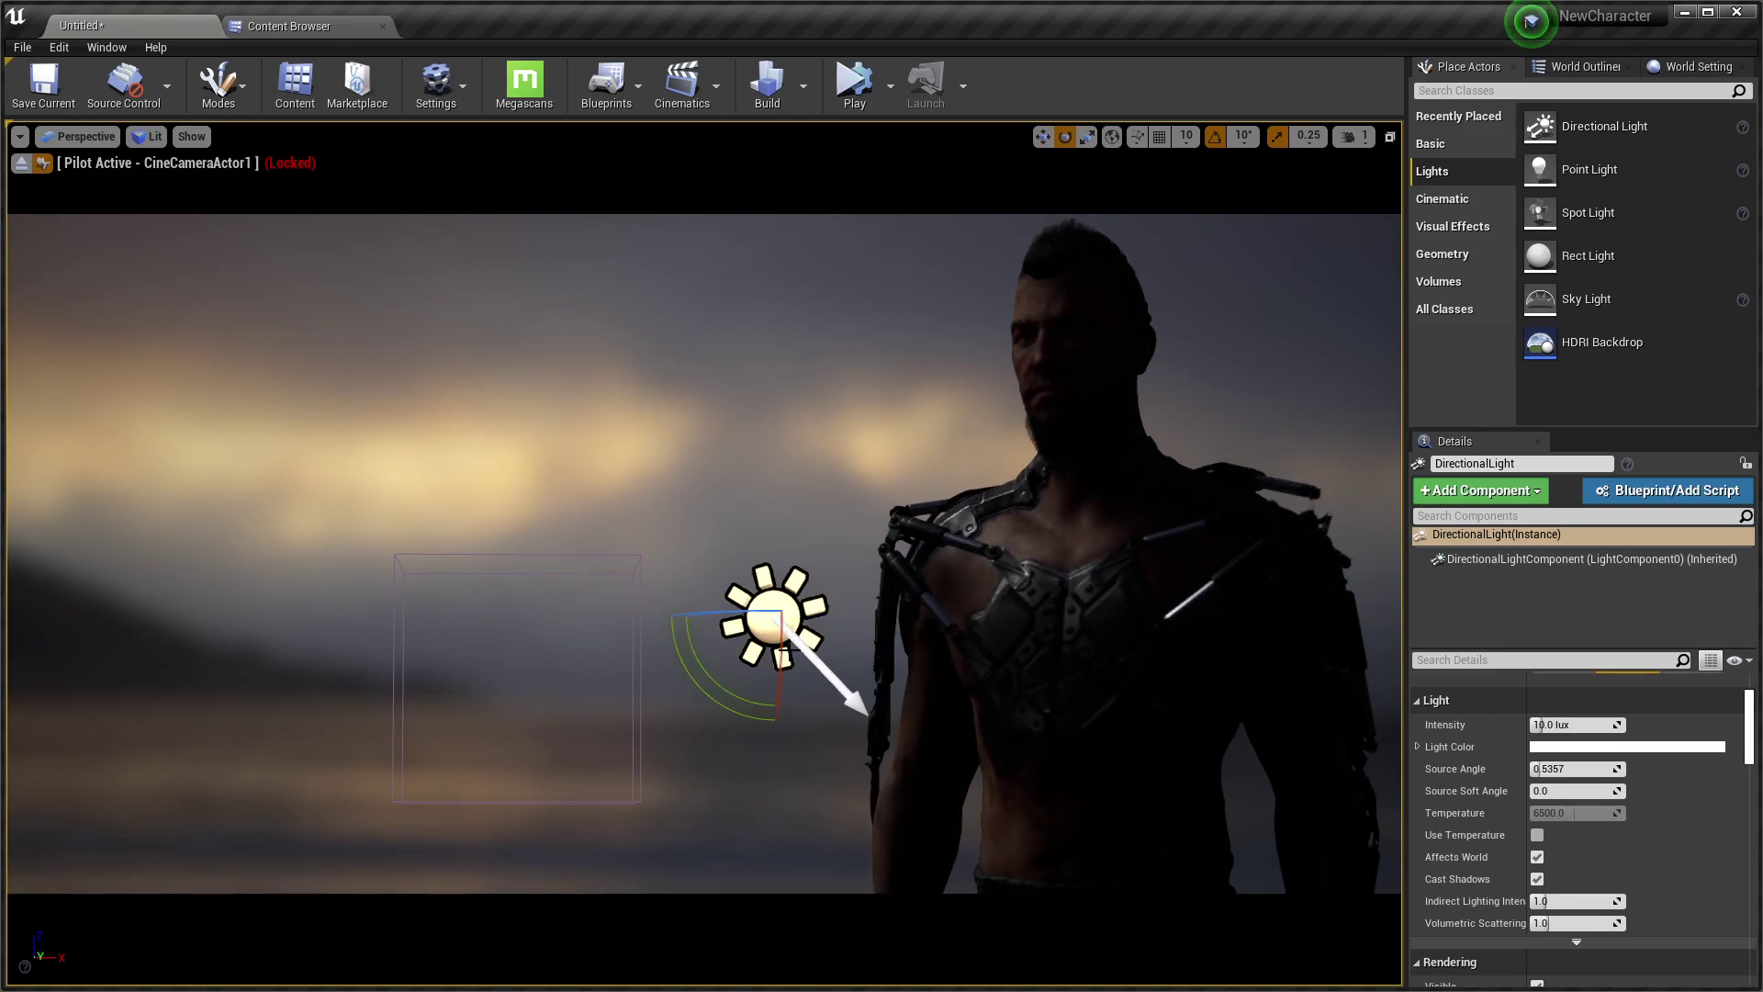
{"action": "mouse_move", "coordinate": [753, 656]}
{"action": "left_mouse_down"}
{"action": "mouse_move", "coordinate": [774, 616]}
{"action": "mouse_move", "coordinate": [707, 611]}
{"action": "left_mouse_up"}
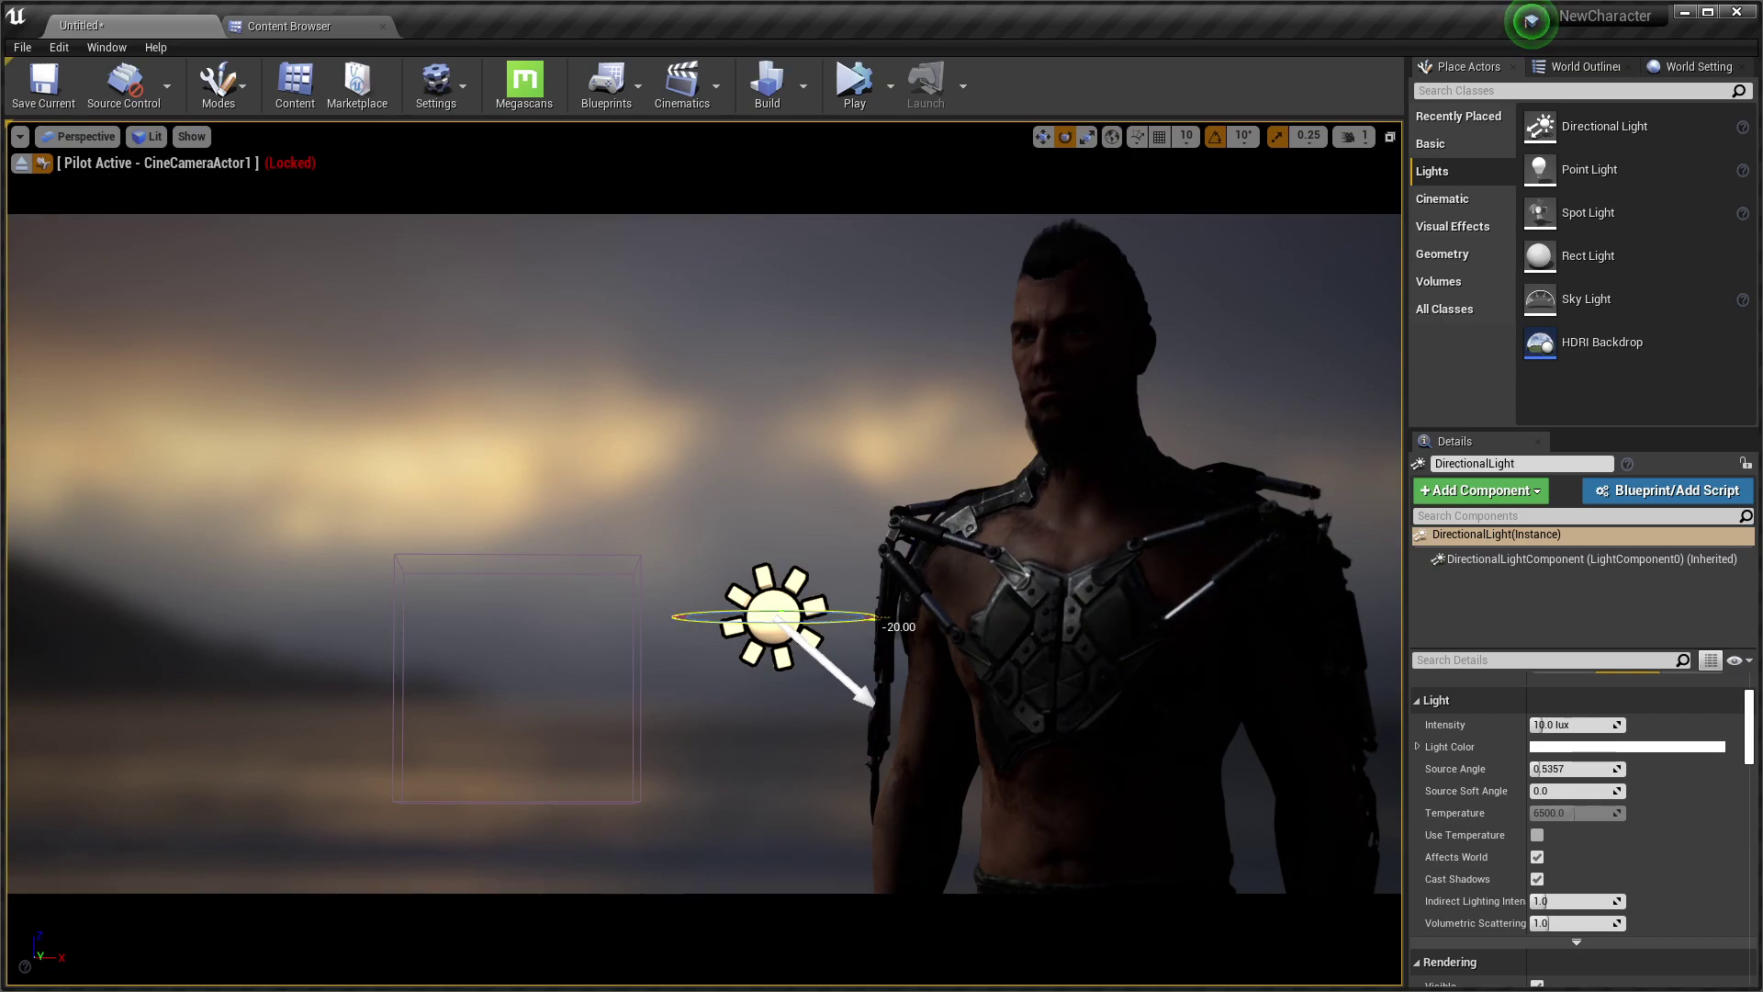
{"action": "left_click_drag", "start_coordinate": [707, 610], "coordinate": [717, 611]}
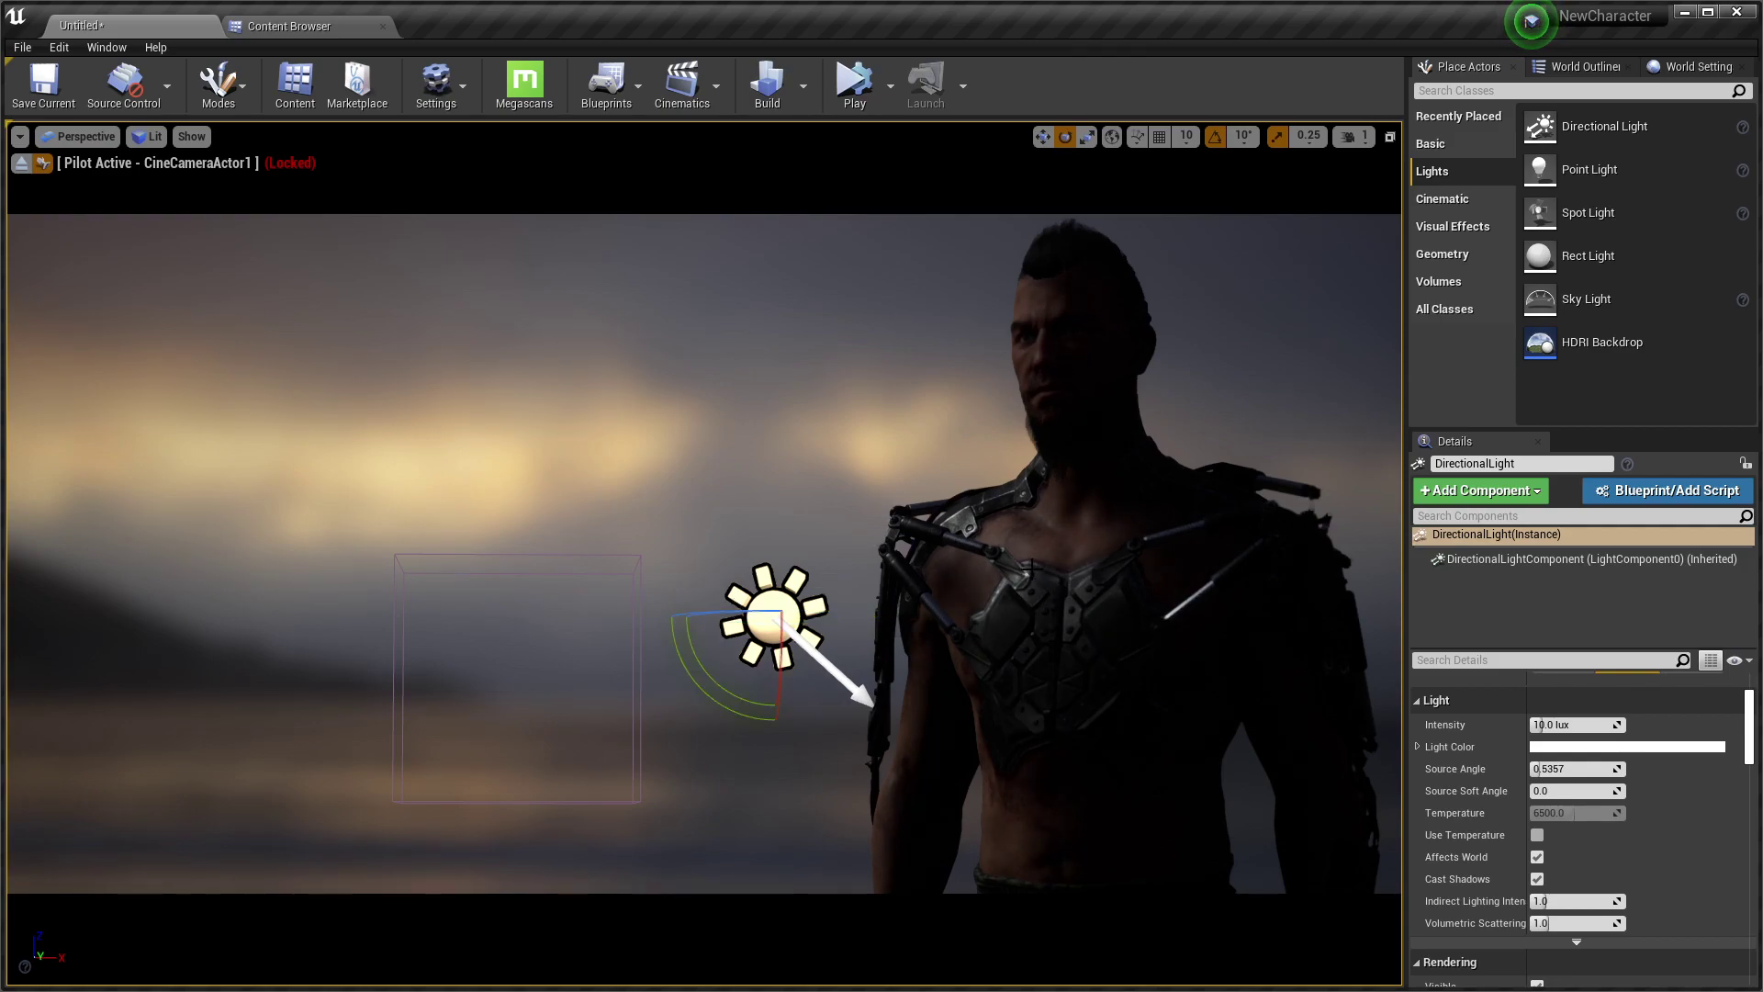
{"action": "mouse_move", "coordinate": [1570, 725]}
{"action": "left_mouse_down"}
{"action": "mouse_move", "coordinate": [1616, 724]}
{"action": "mouse_move", "coordinate": [1577, 724]}
{"action": "left_mouse_up"}
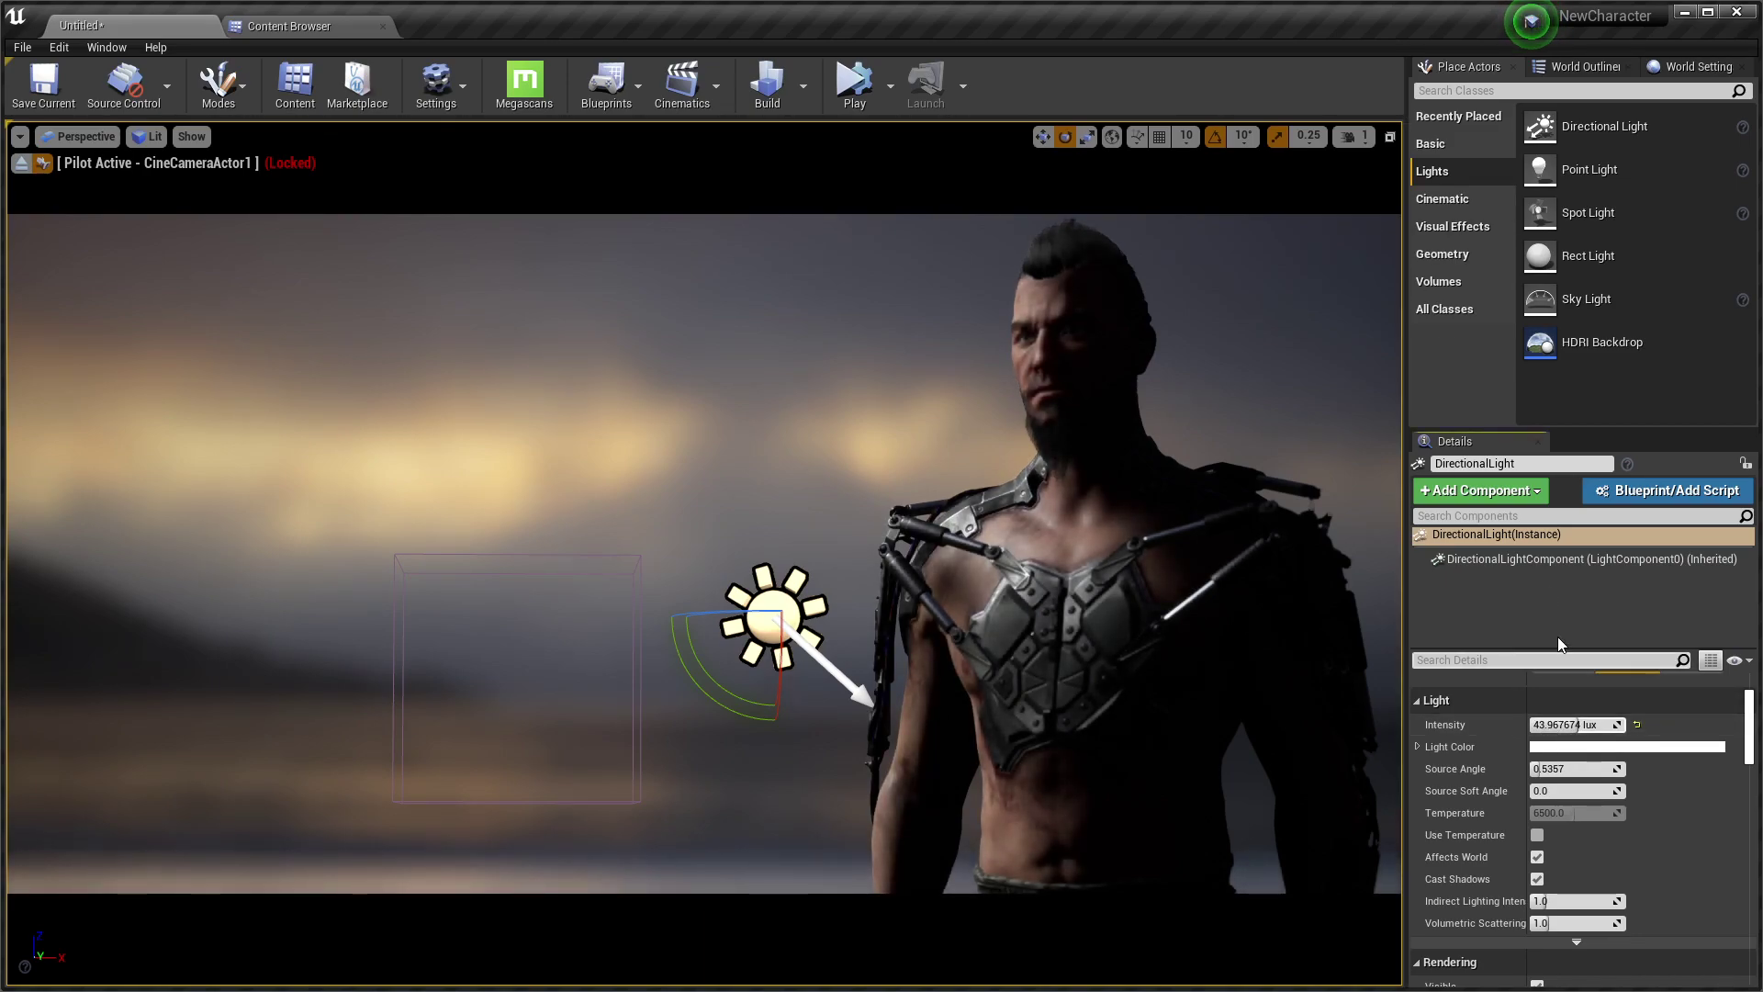
Move the directional light and the character onto lighting channel 1
{"action": "left_click", "coordinate": [1519, 660]}
{"action": "type", "text": "c"}
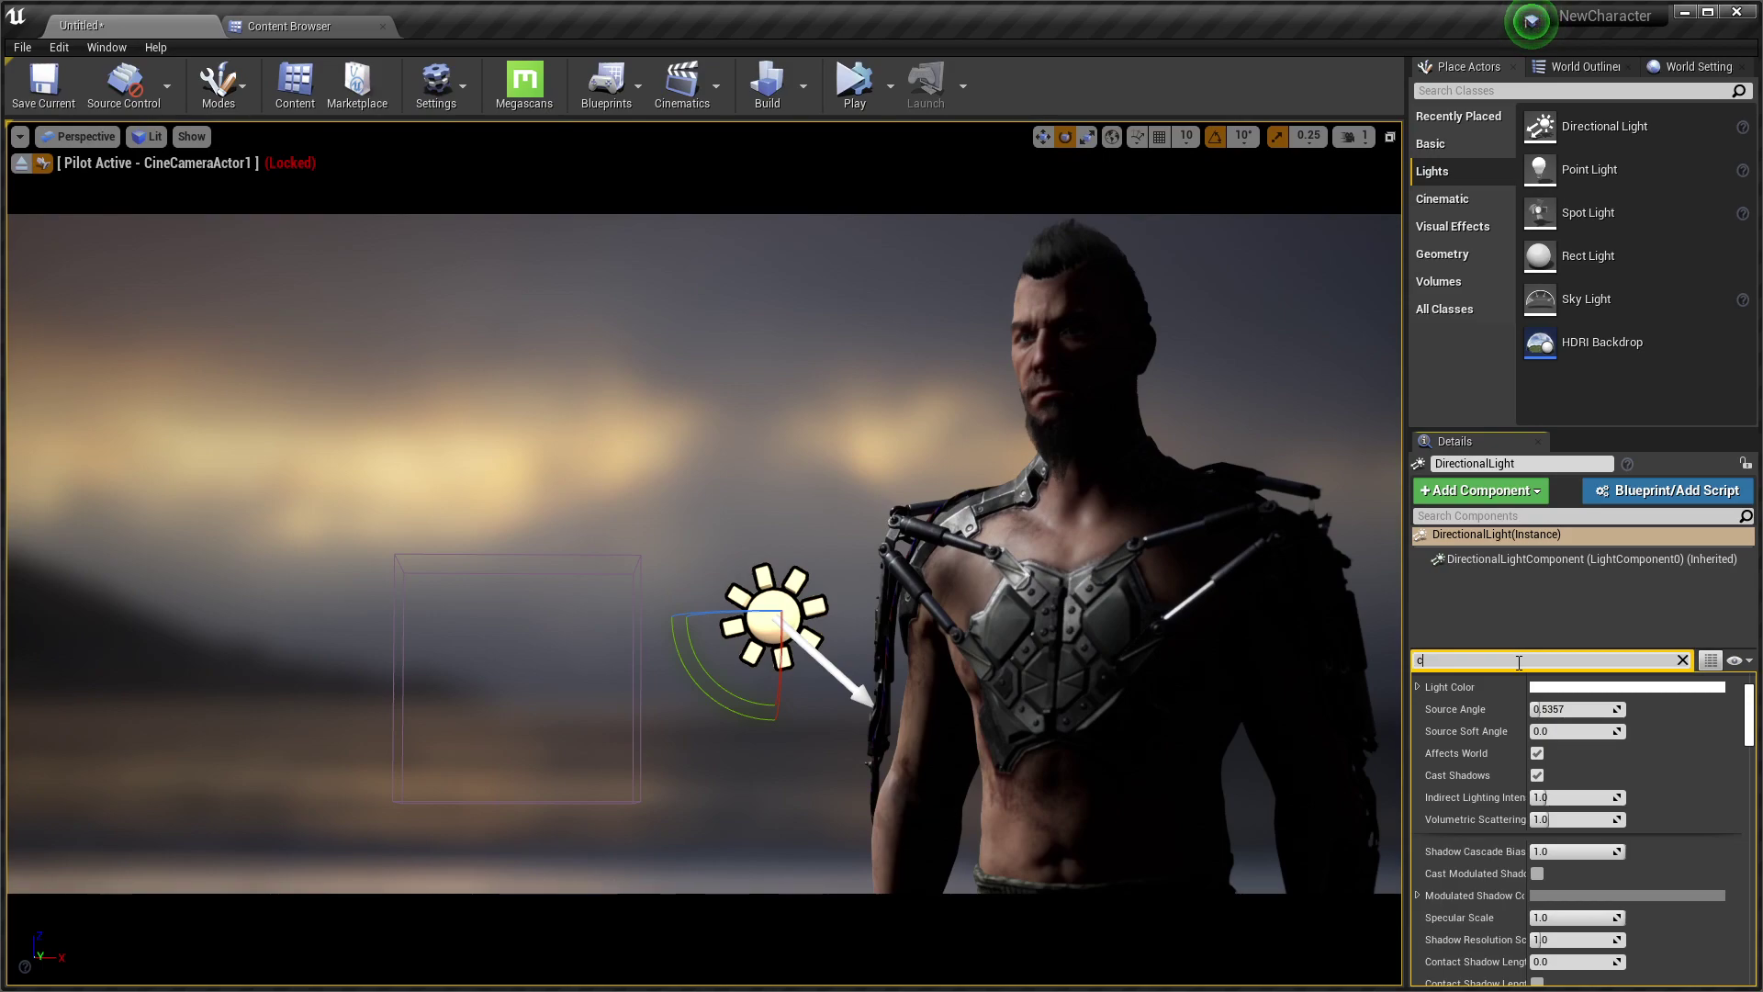
{"action": "type", "text": "ha"}
{"action": "left_click", "coordinate": [1537, 741]}
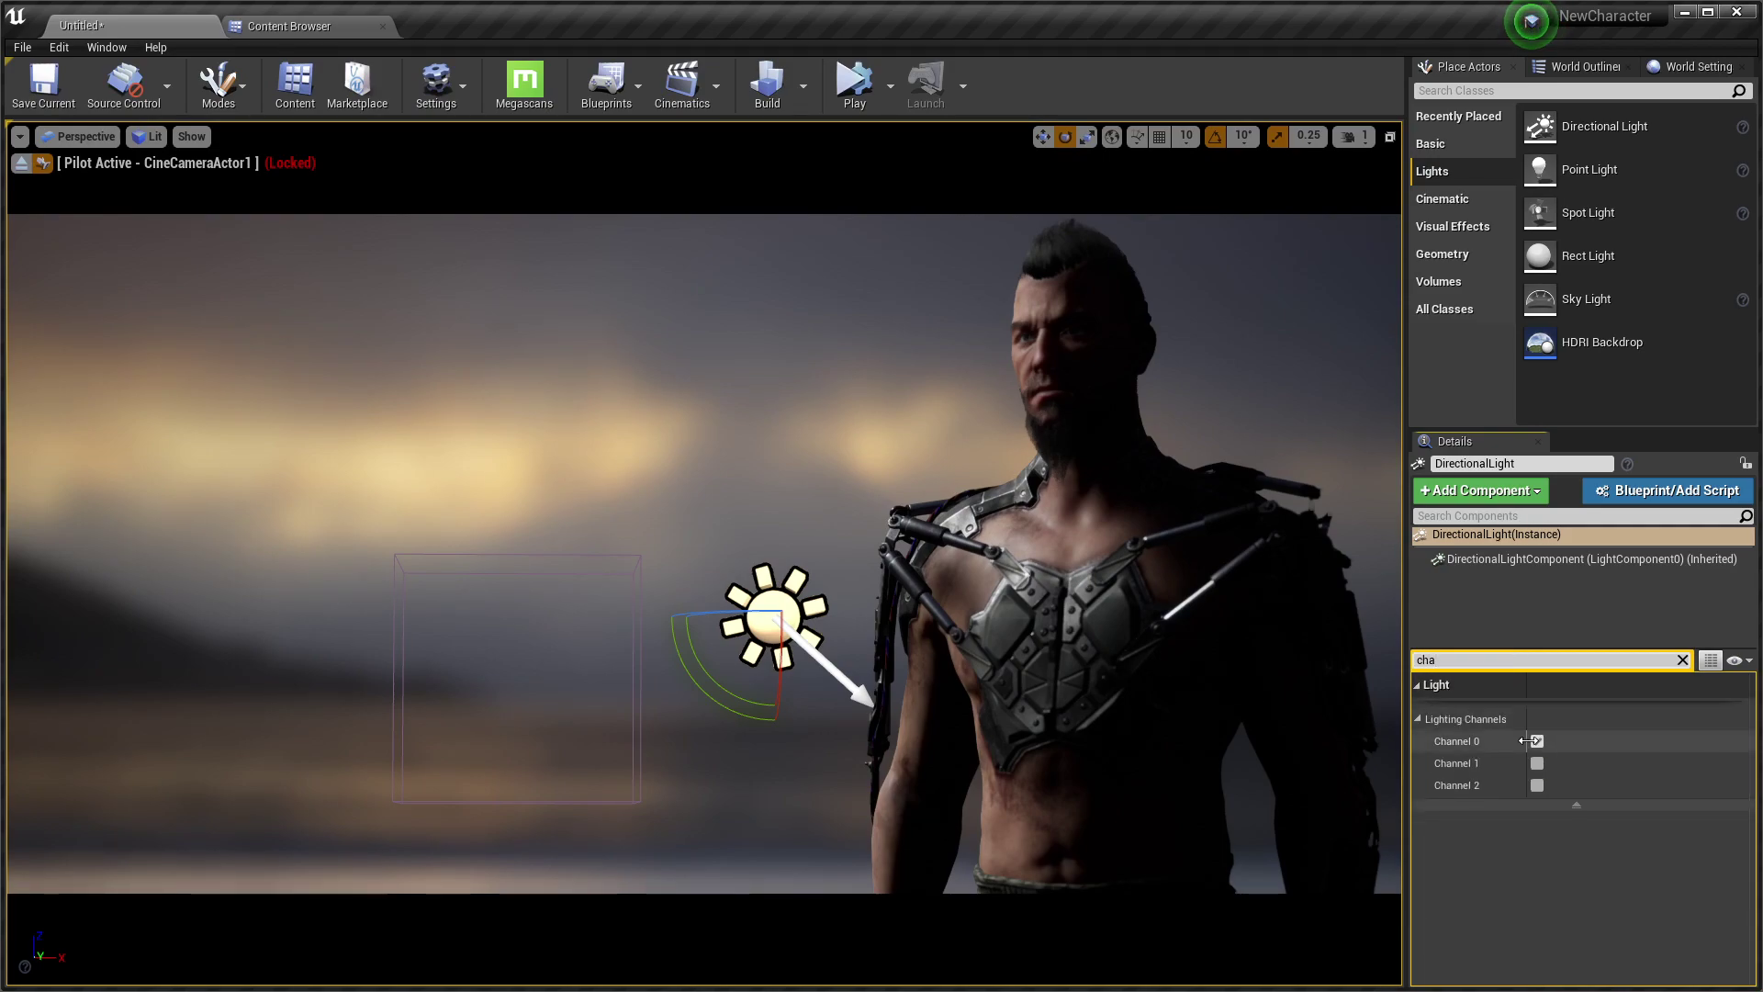
{"action": "left_click", "coordinate": [1538, 763]}
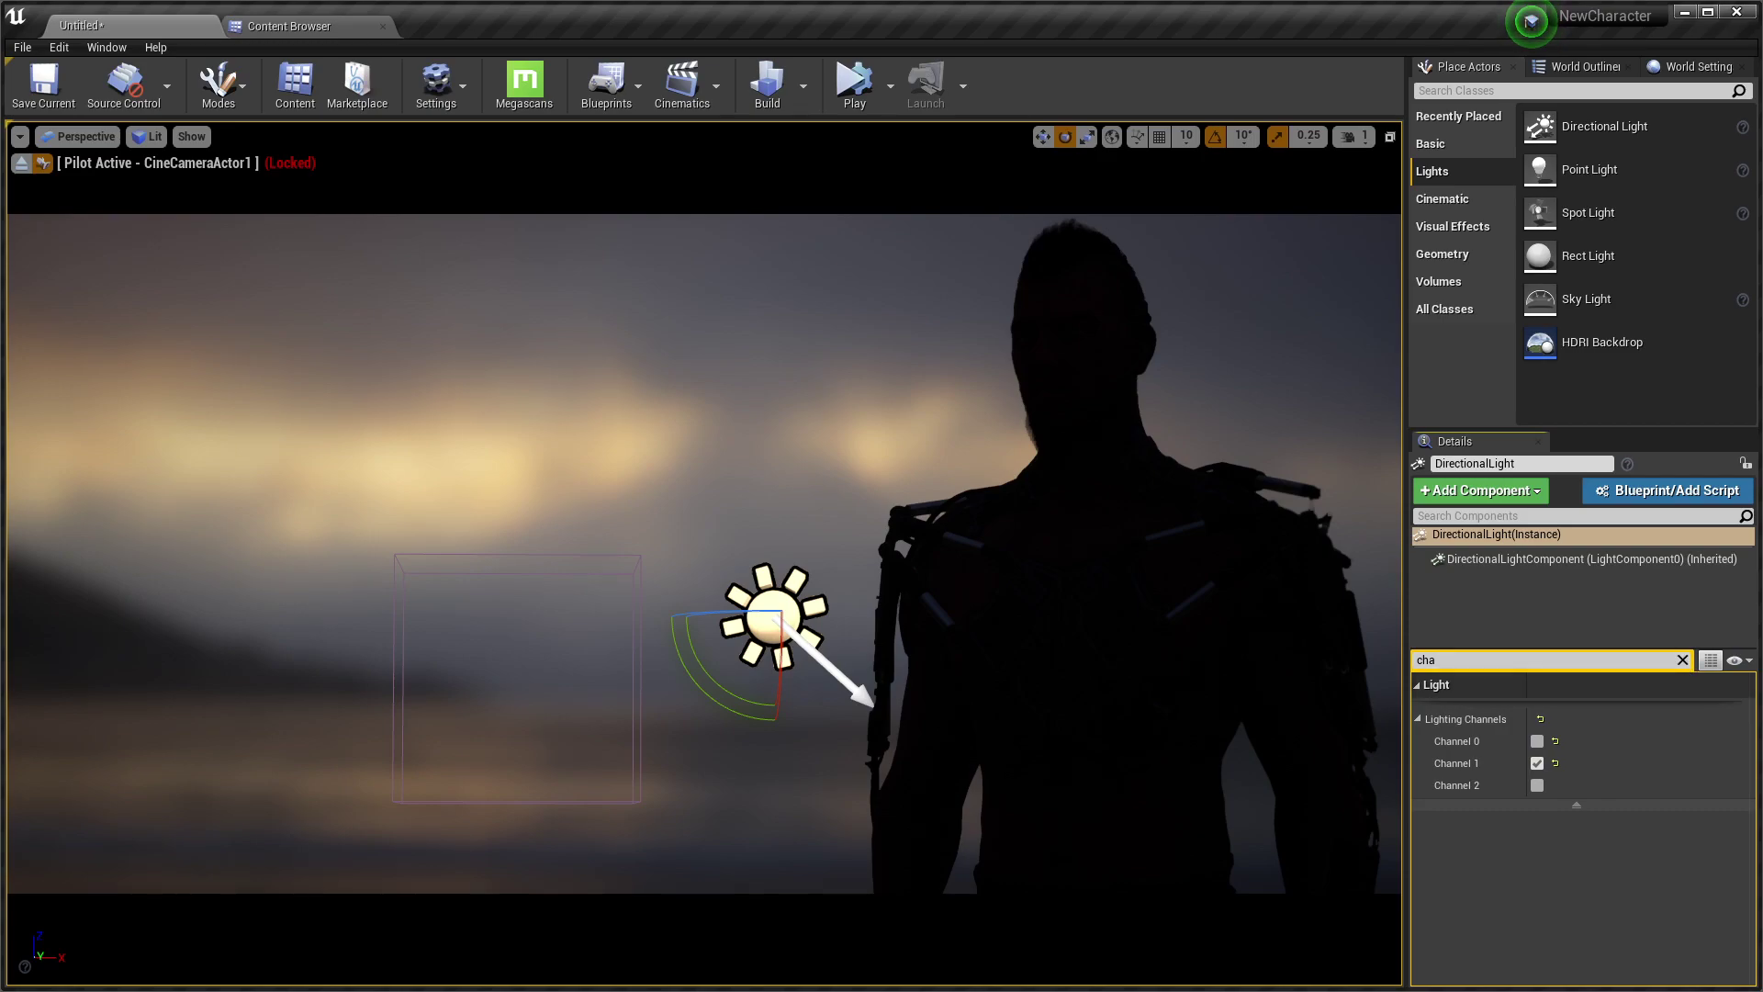
{"action": "left_click", "coordinate": [1084, 597]}
{"action": "left_click", "coordinate": [1537, 912]}
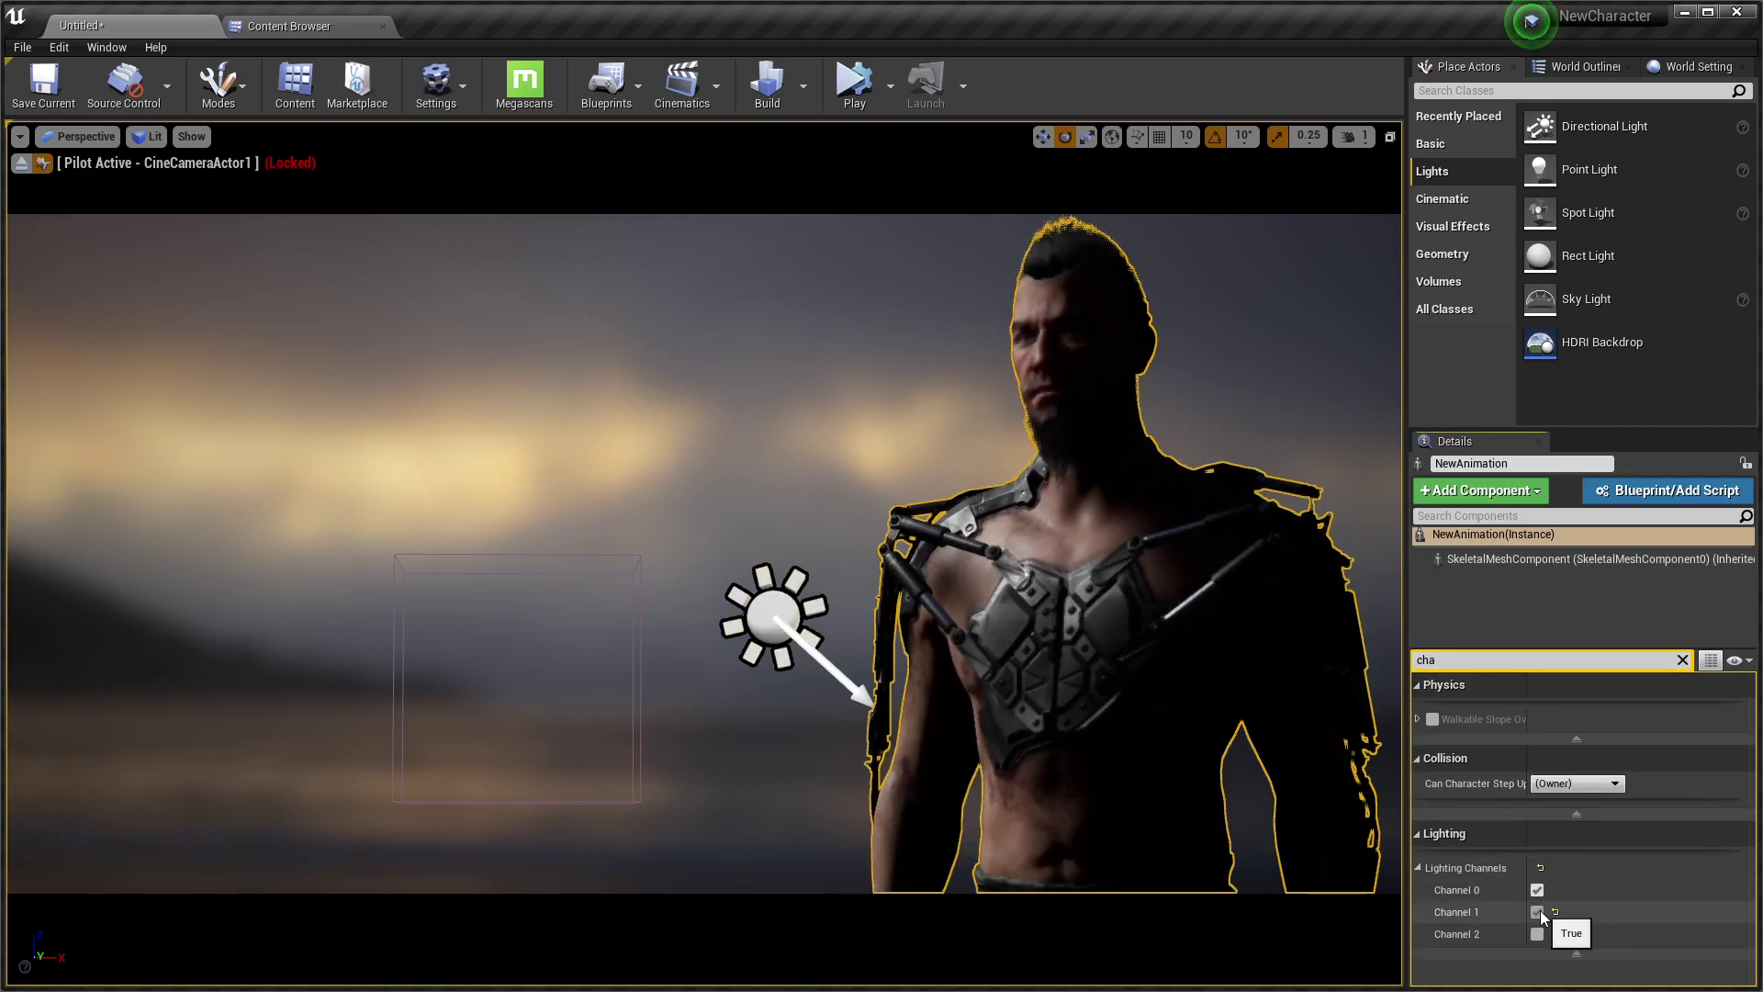
{"action": "left_click", "coordinate": [779, 618]}
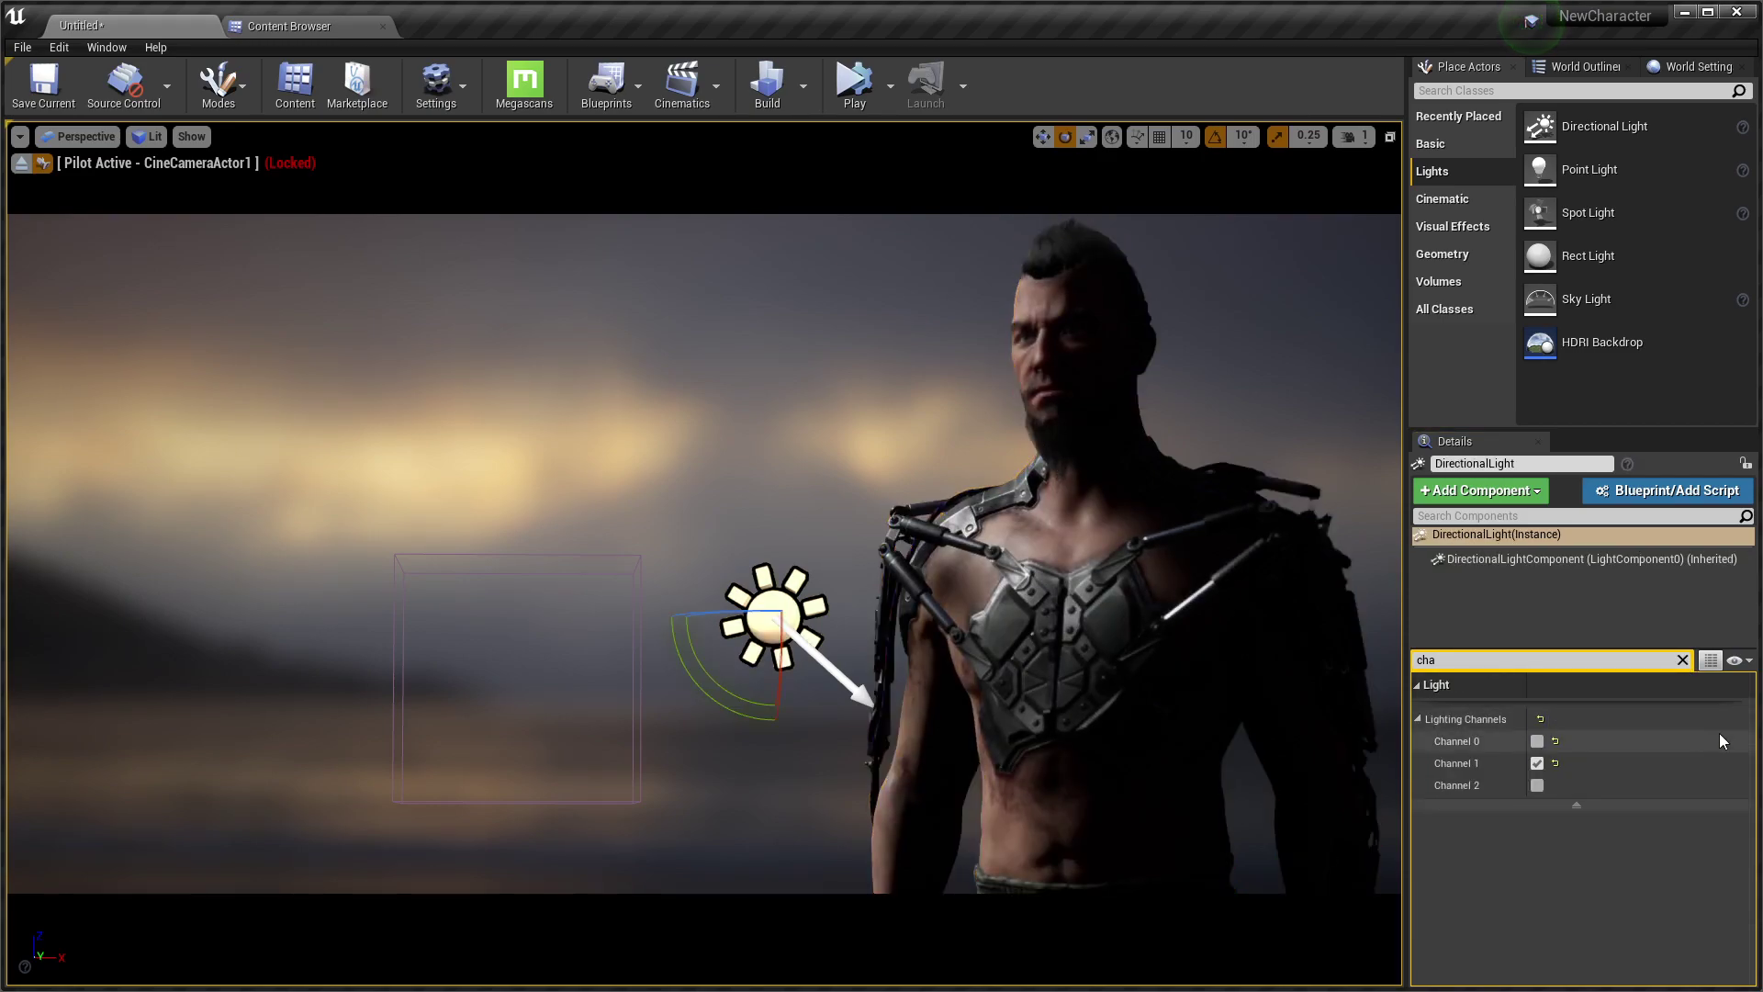
{"action": "left_click", "coordinate": [1682, 659]}
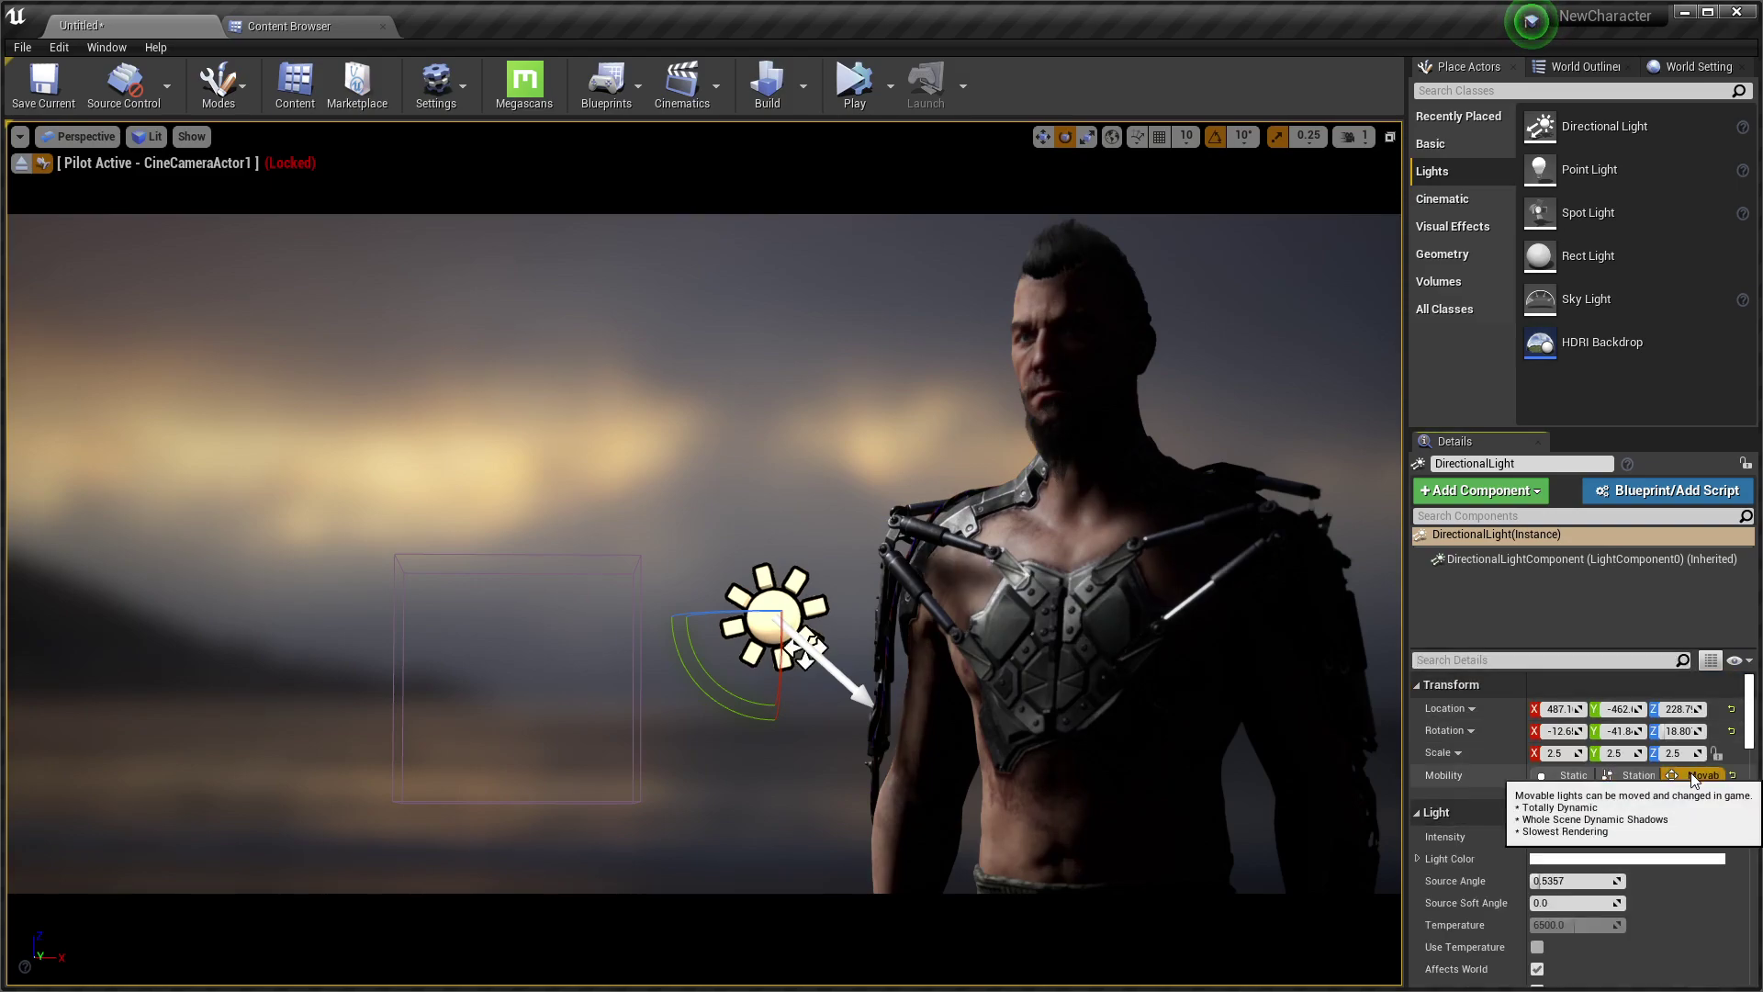
Set Source Angle 0, enable temperature (about 6009.52), raise intensity to about 51.29 lux, re-aim light
{"action": "scroll", "coordinate": [1507, 808], "scroll_direction": "down", "scroll_amount": 3}
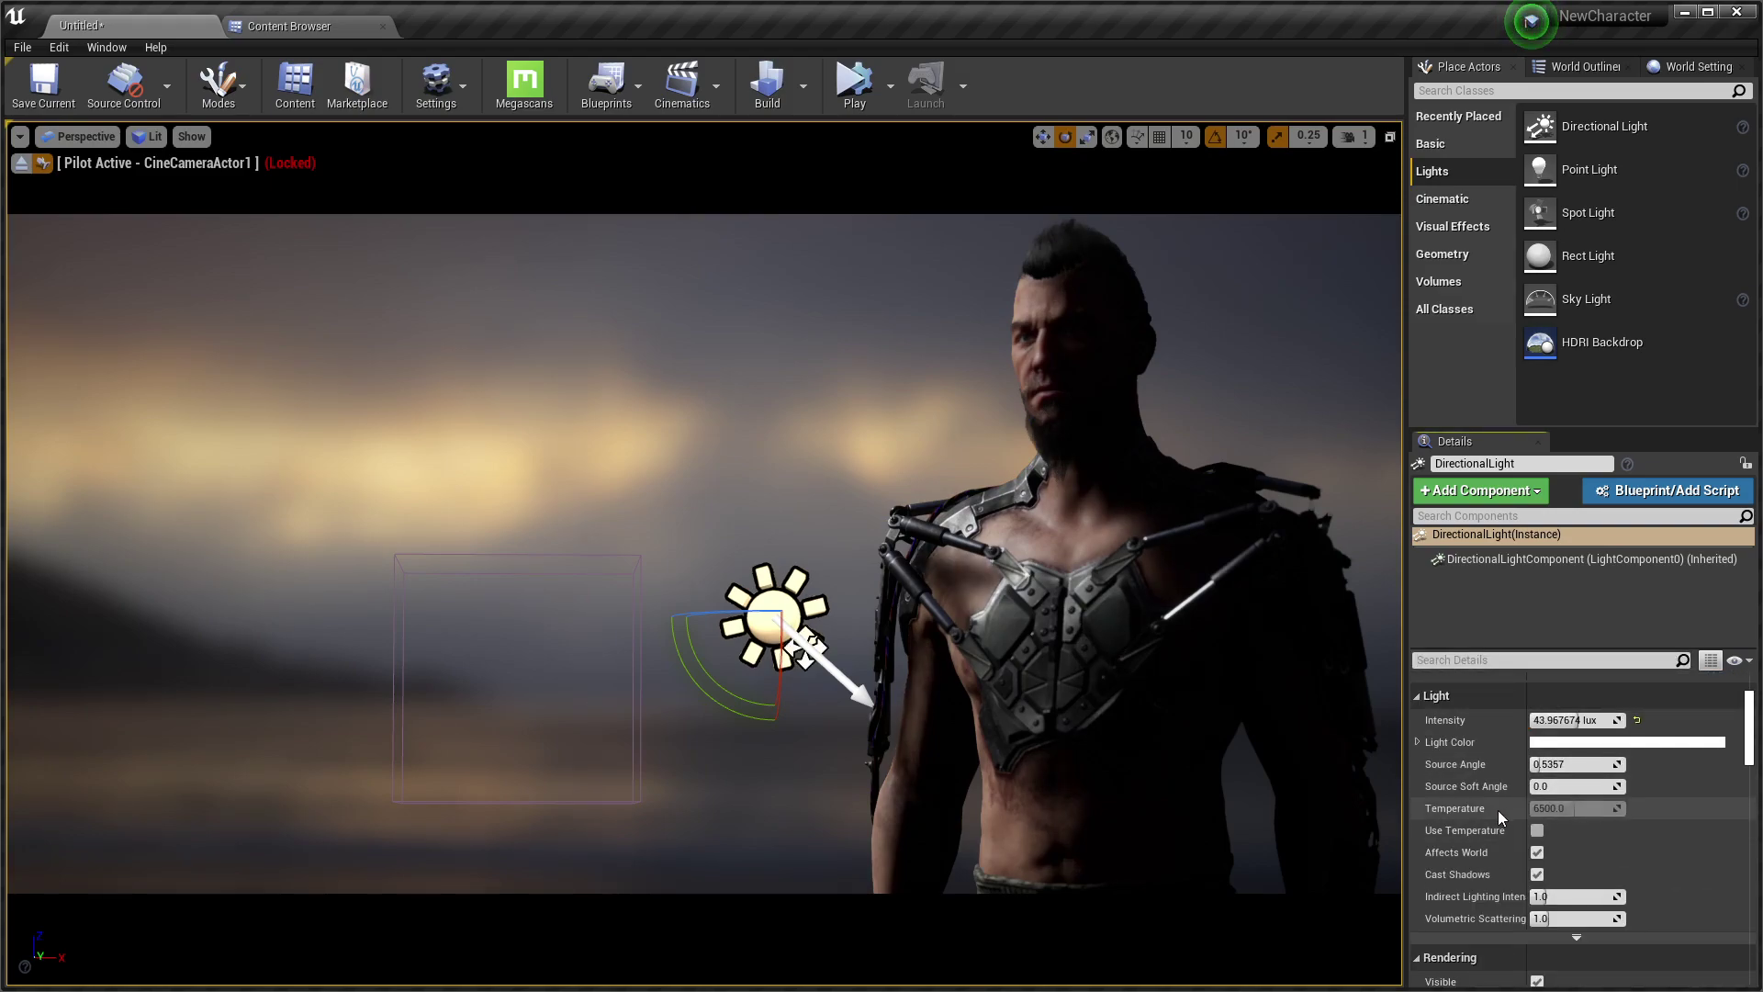
{"action": "scroll", "coordinate": [1497, 810], "scroll_direction": "down", "scroll_amount": 2}
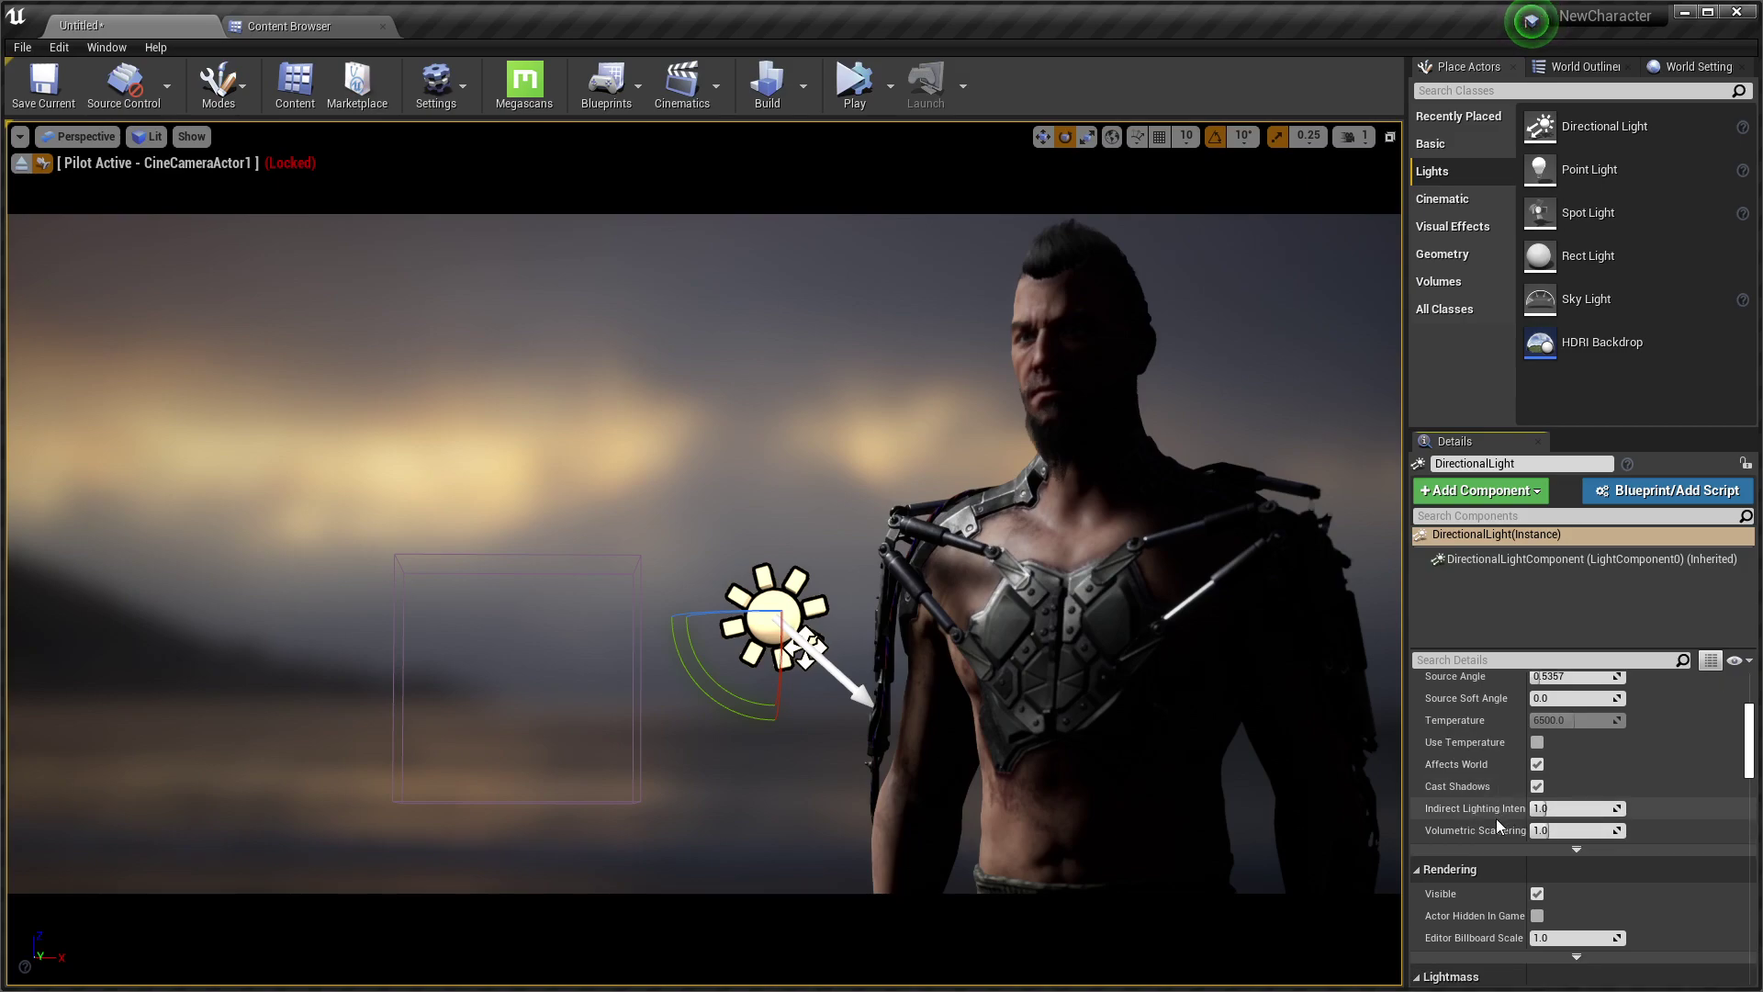
{"action": "scroll", "coordinate": [1491, 811], "scroll_direction": "up", "scroll_amount": 1}
{"action": "scroll", "coordinate": [1490, 812], "scroll_direction": "up", "scroll_amount": 1}
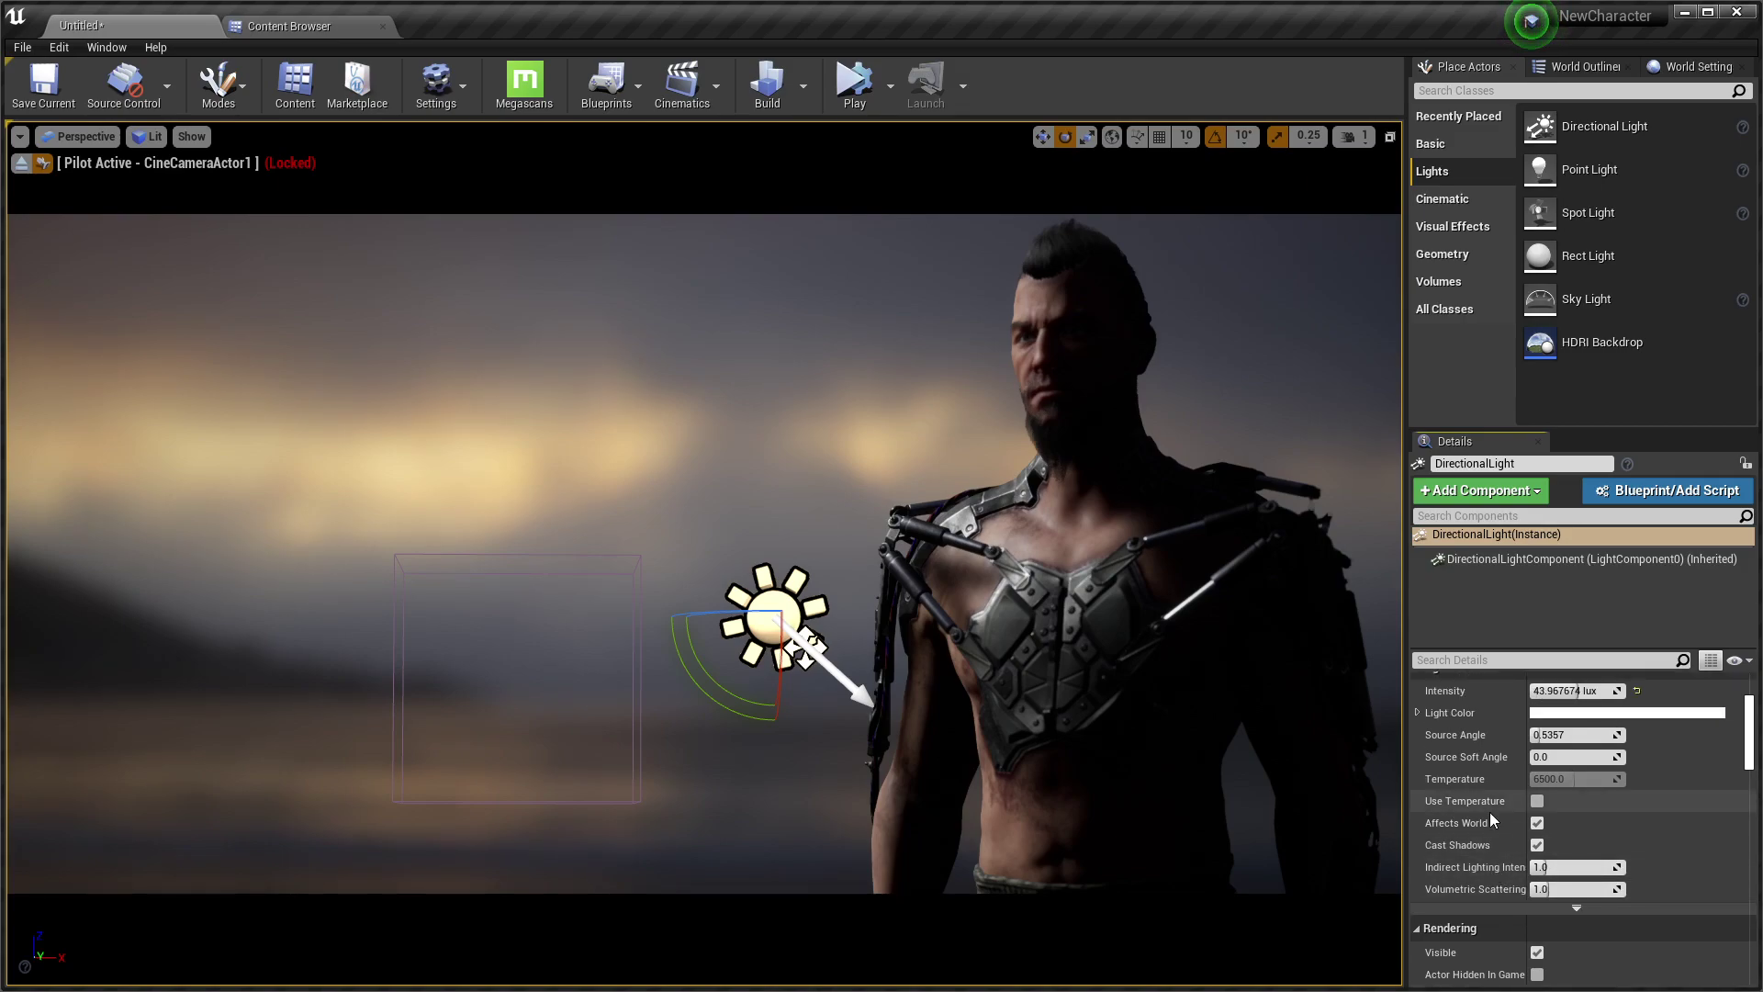
{"action": "scroll", "coordinate": [1490, 812], "scroll_direction": "up", "scroll_amount": 1}
{"action": "mouse_move", "coordinate": [1561, 764]}
{"action": "left_mouse_down"}
{"action": "mouse_move", "coordinate": [1616, 764]}
{"action": "mouse_move", "coordinate": [1543, 764]}
{"action": "left_mouse_up"}
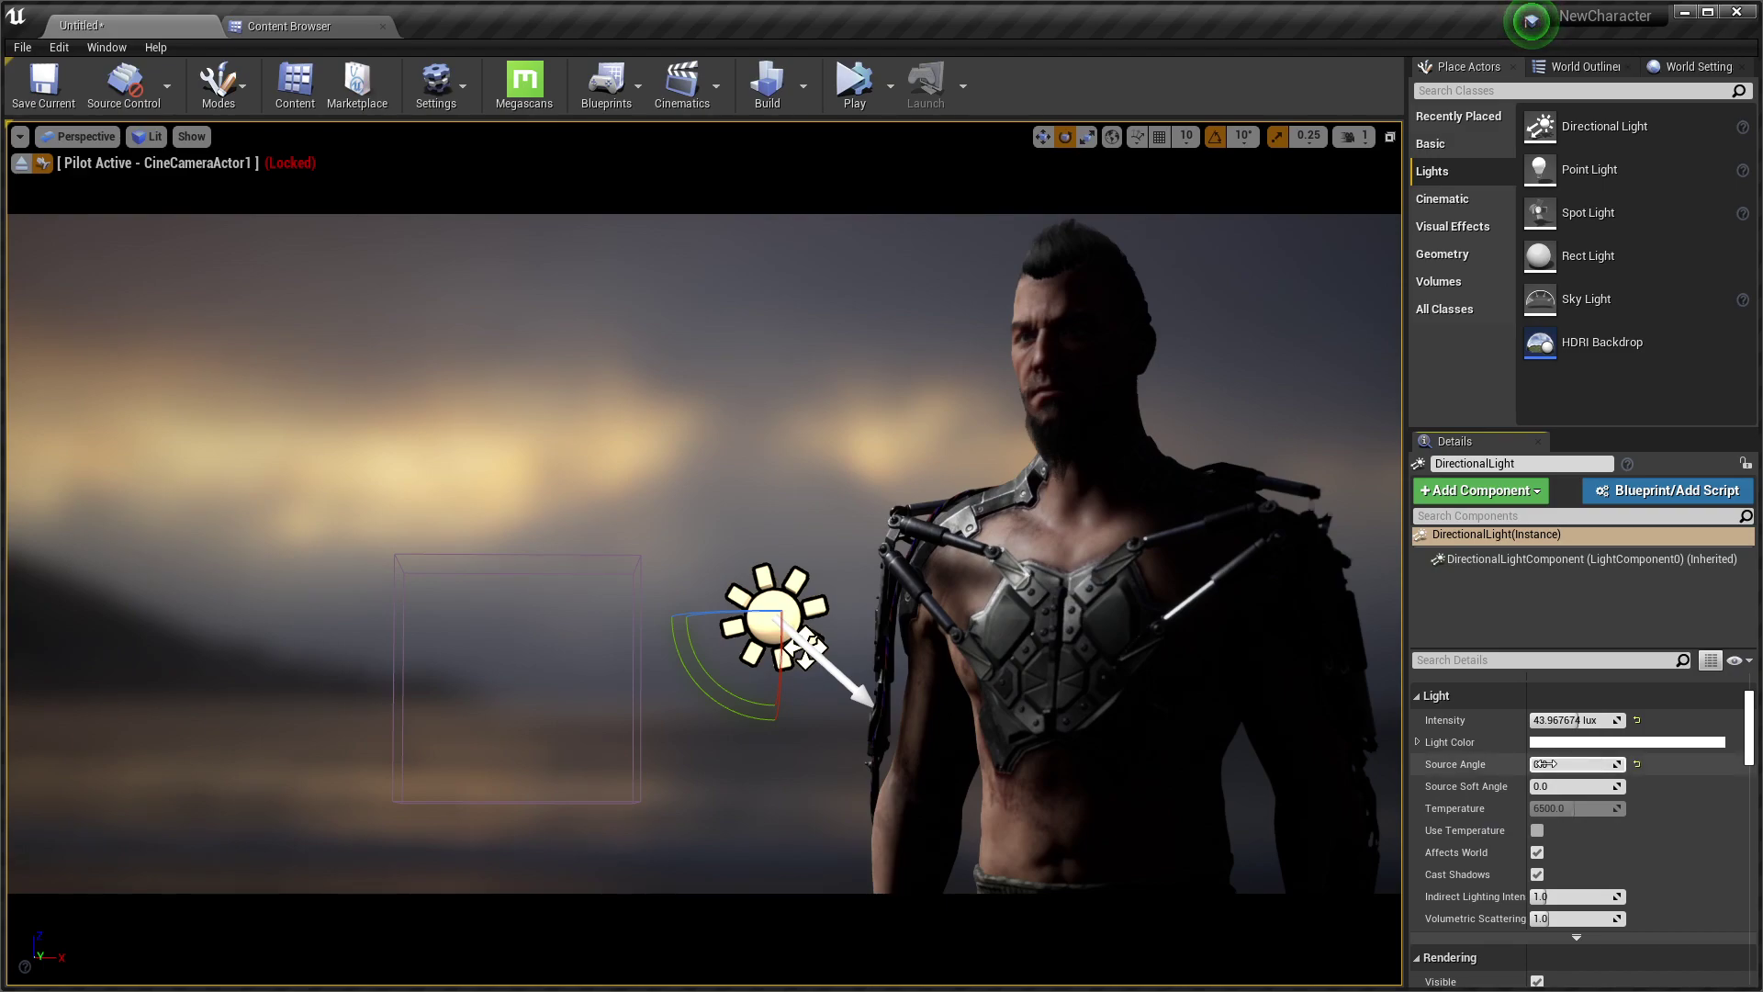
{"action": "scroll", "coordinate": [1524, 827], "scroll_direction": "down", "scroll_amount": 3}
{"action": "scroll", "coordinate": [1524, 827], "scroll_direction": "up", "scroll_amount": 3}
{"action": "left_click", "coordinate": [1537, 831]}
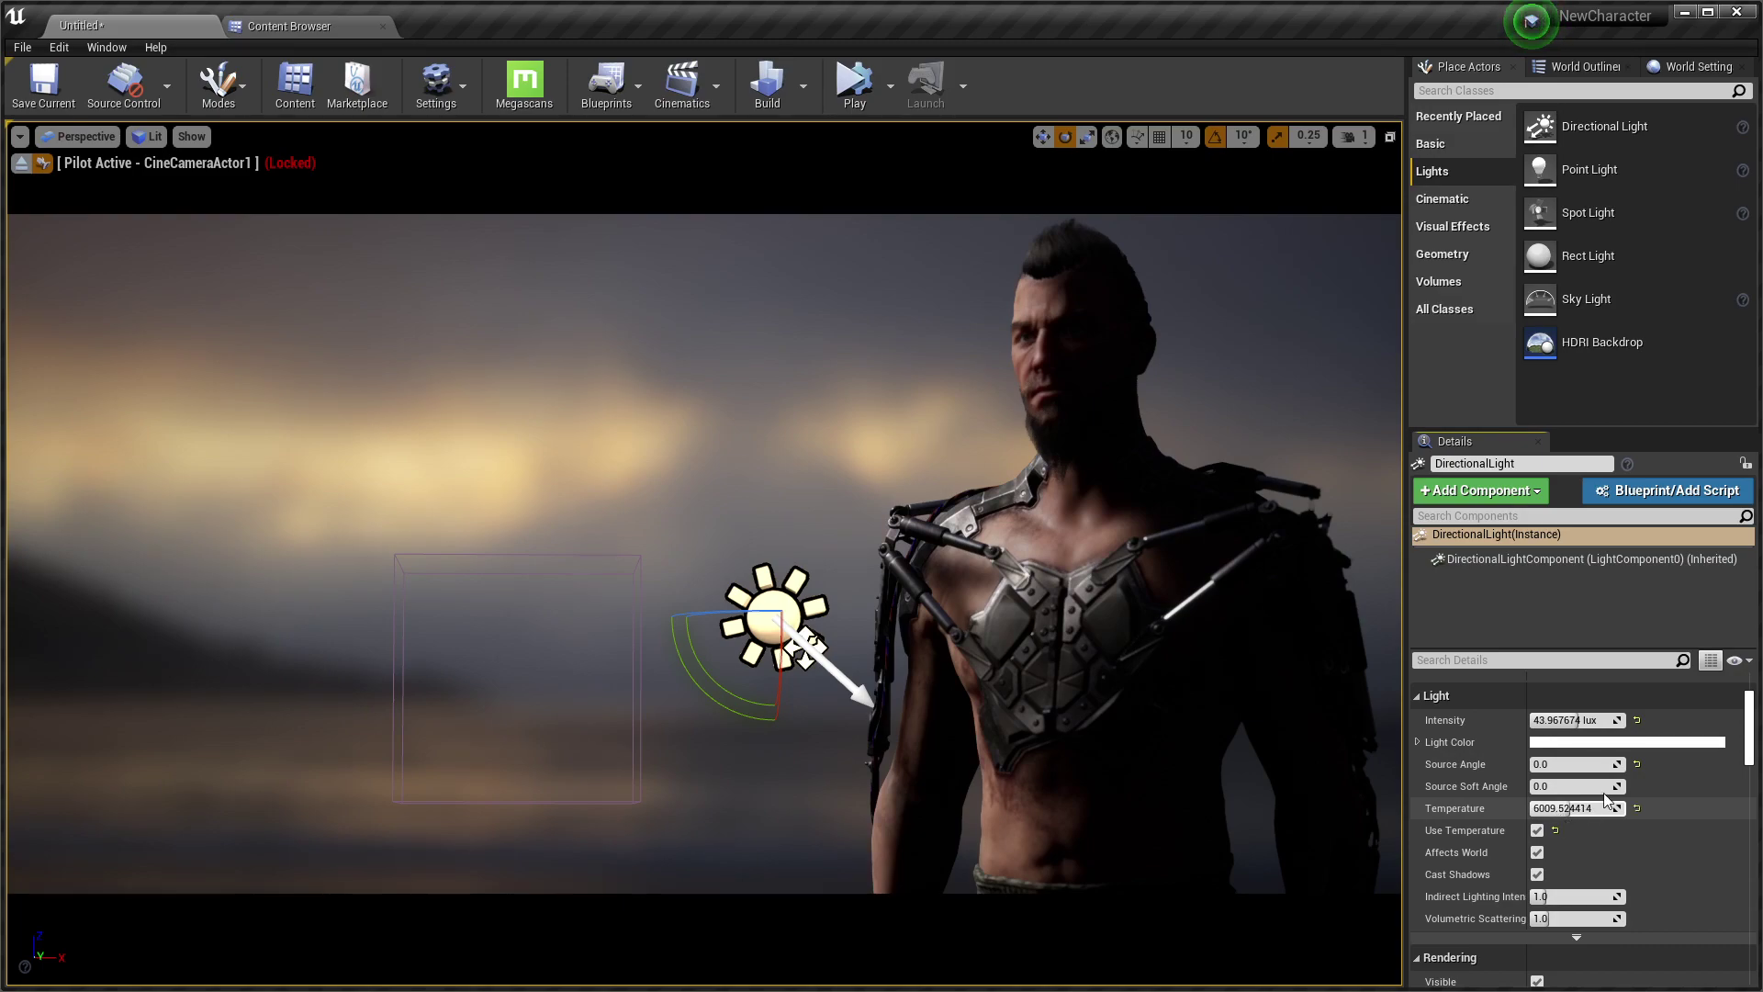
{"action": "mouse_move", "coordinate": [1576, 720]}
{"action": "left_mouse_down"}
{"action": "mouse_move", "coordinate": [1616, 720]}
{"action": "mouse_move", "coordinate": [1582, 720]}
{"action": "left_mouse_up"}
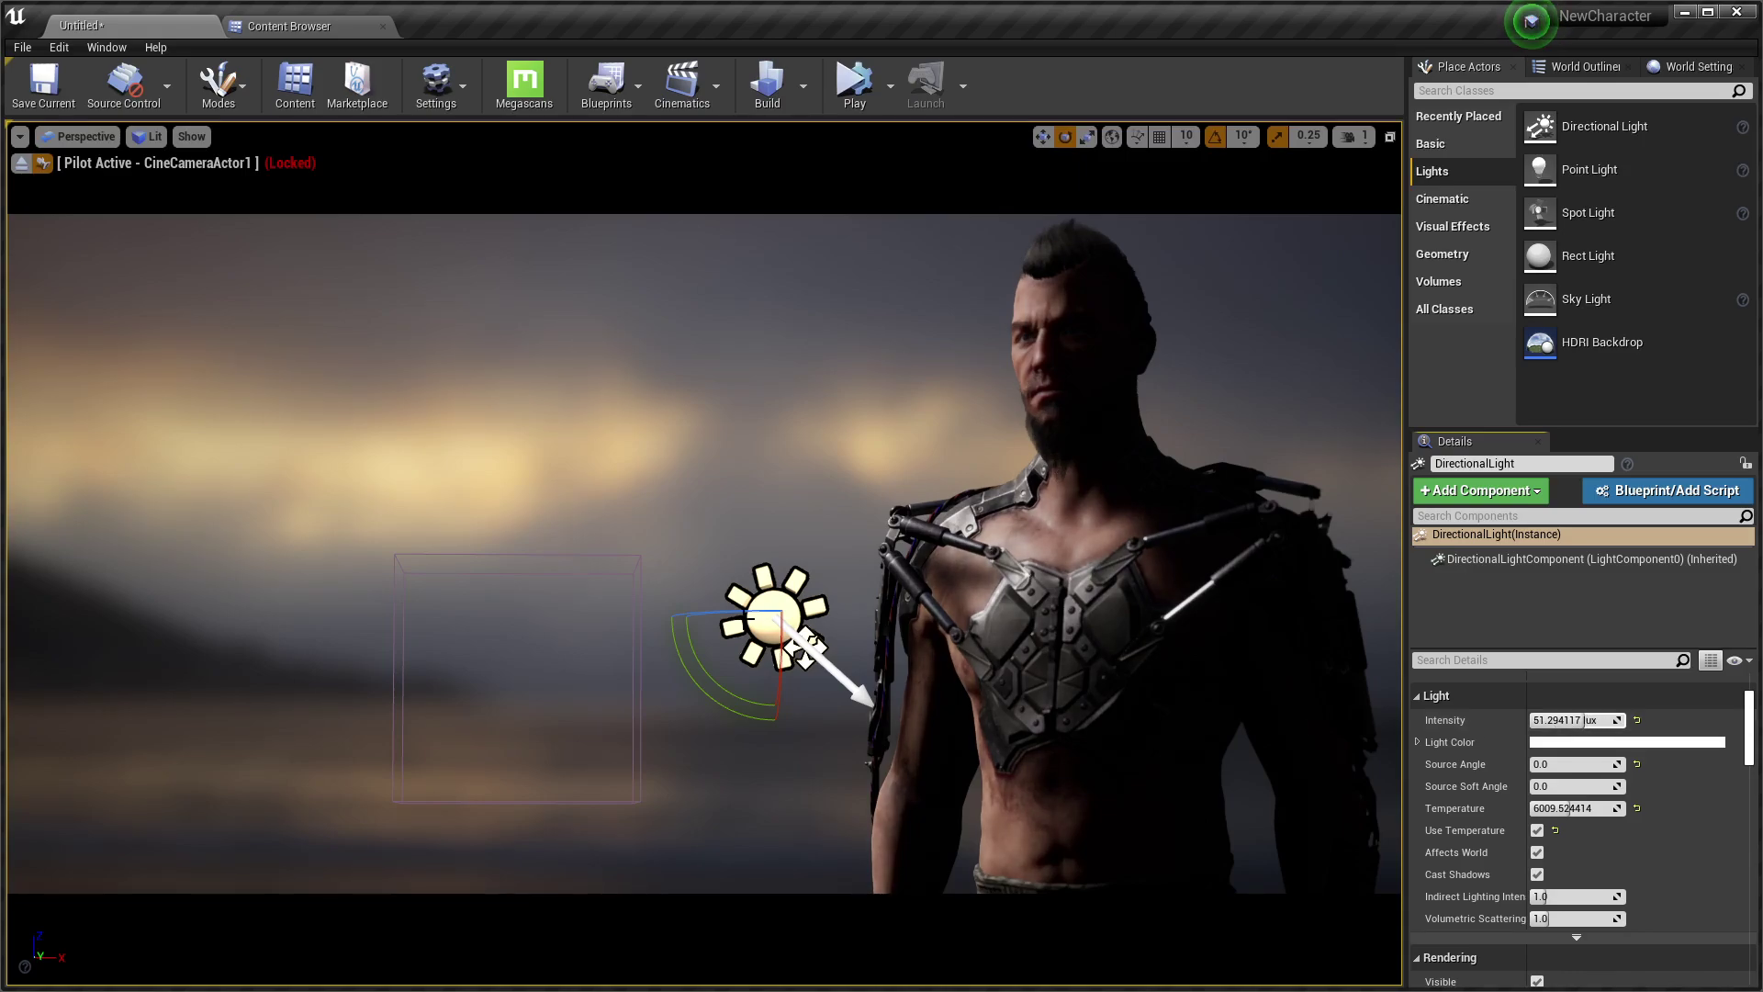
{"action": "left_click_drag", "start_coordinate": [804, 650], "coordinate": [805, 651]}
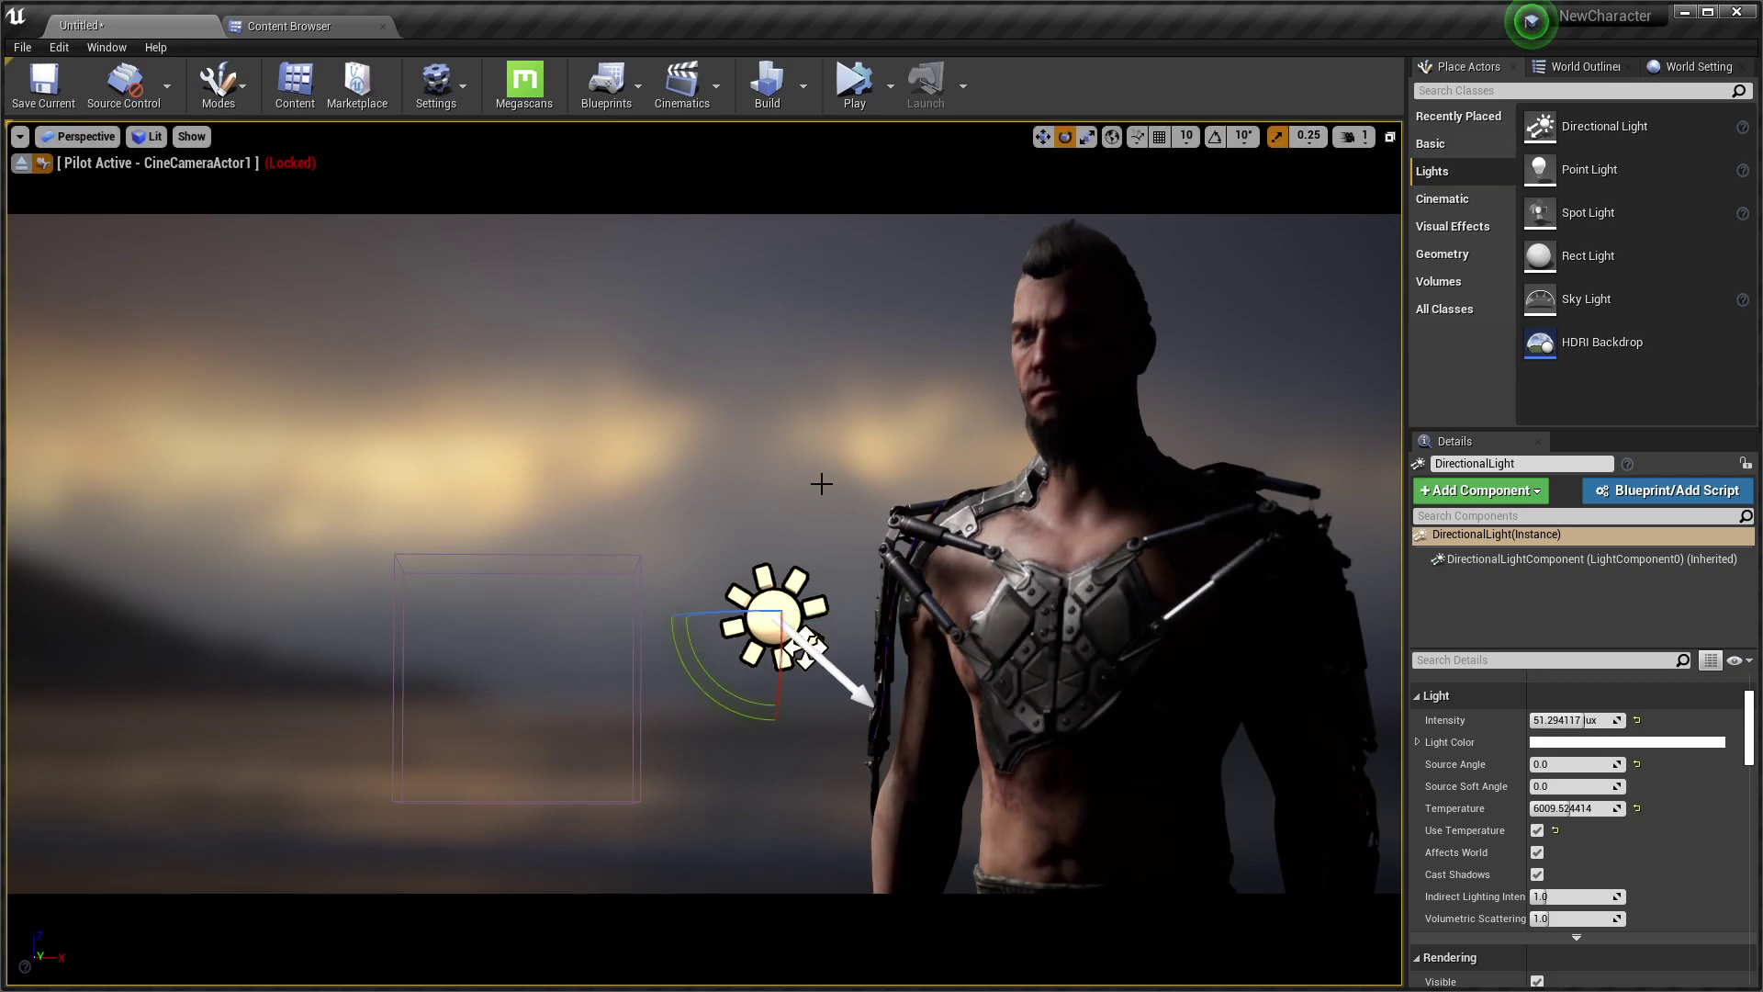
{"action": "left_click_drag", "start_coordinate": [804, 650], "coordinate": [805, 650]}
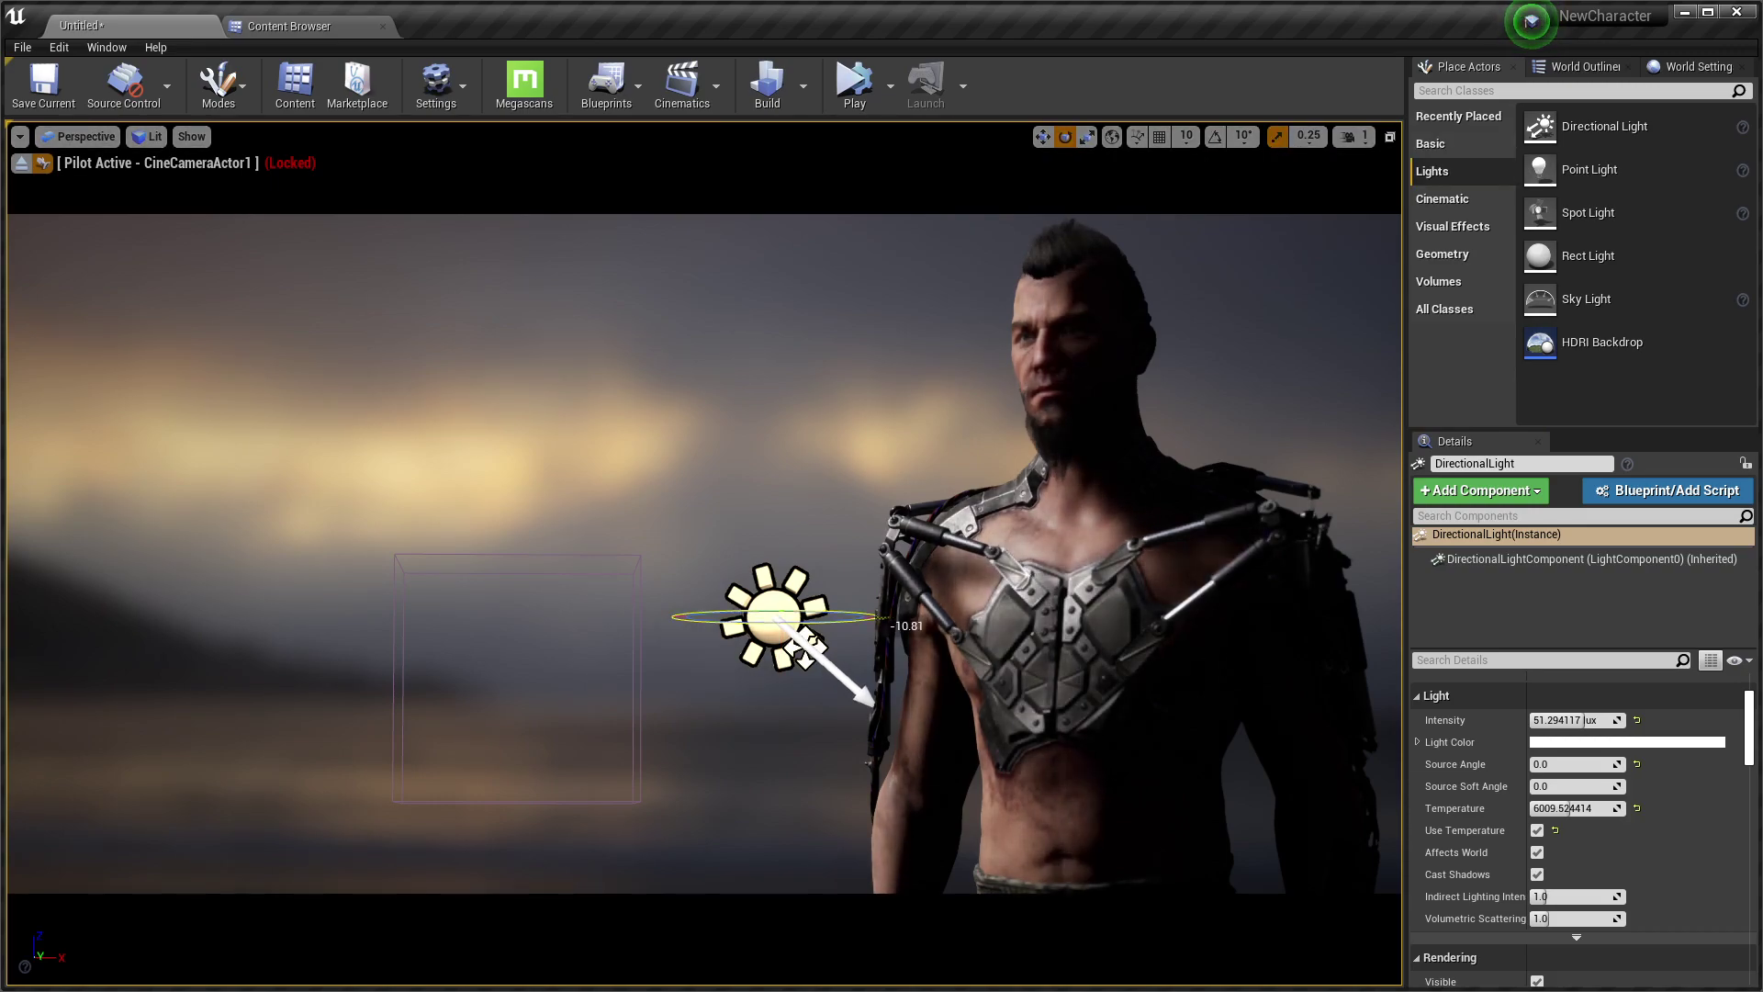
Increase the directional light's dynamic shadow cascades from 3 to 4
{"action": "left_click_drag", "start_coordinate": [804, 650], "coordinate": [804, 650]}
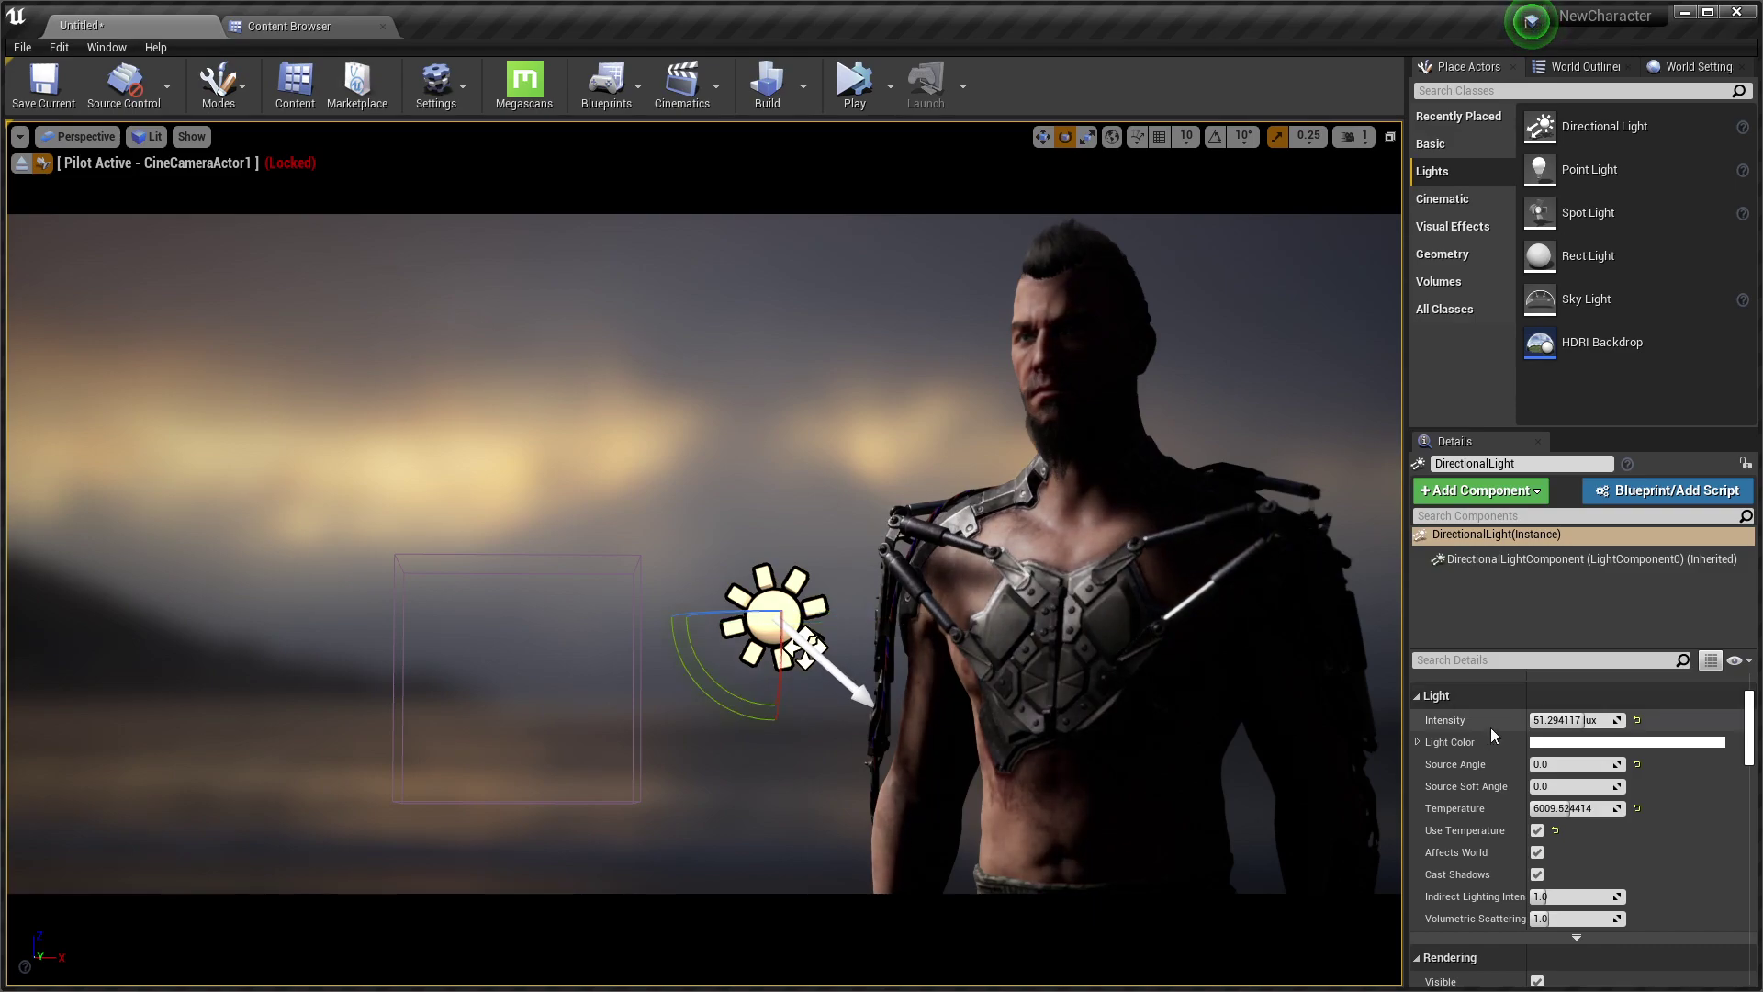
{"action": "scroll", "coordinate": [1490, 734], "scroll_direction": "down", "scroll_amount": 2}
{"action": "scroll", "coordinate": [1476, 802], "scroll_direction": "down", "scroll_amount": 4}
{"action": "scroll", "coordinate": [1453, 814], "scroll_direction": "down", "scroll_amount": 4}
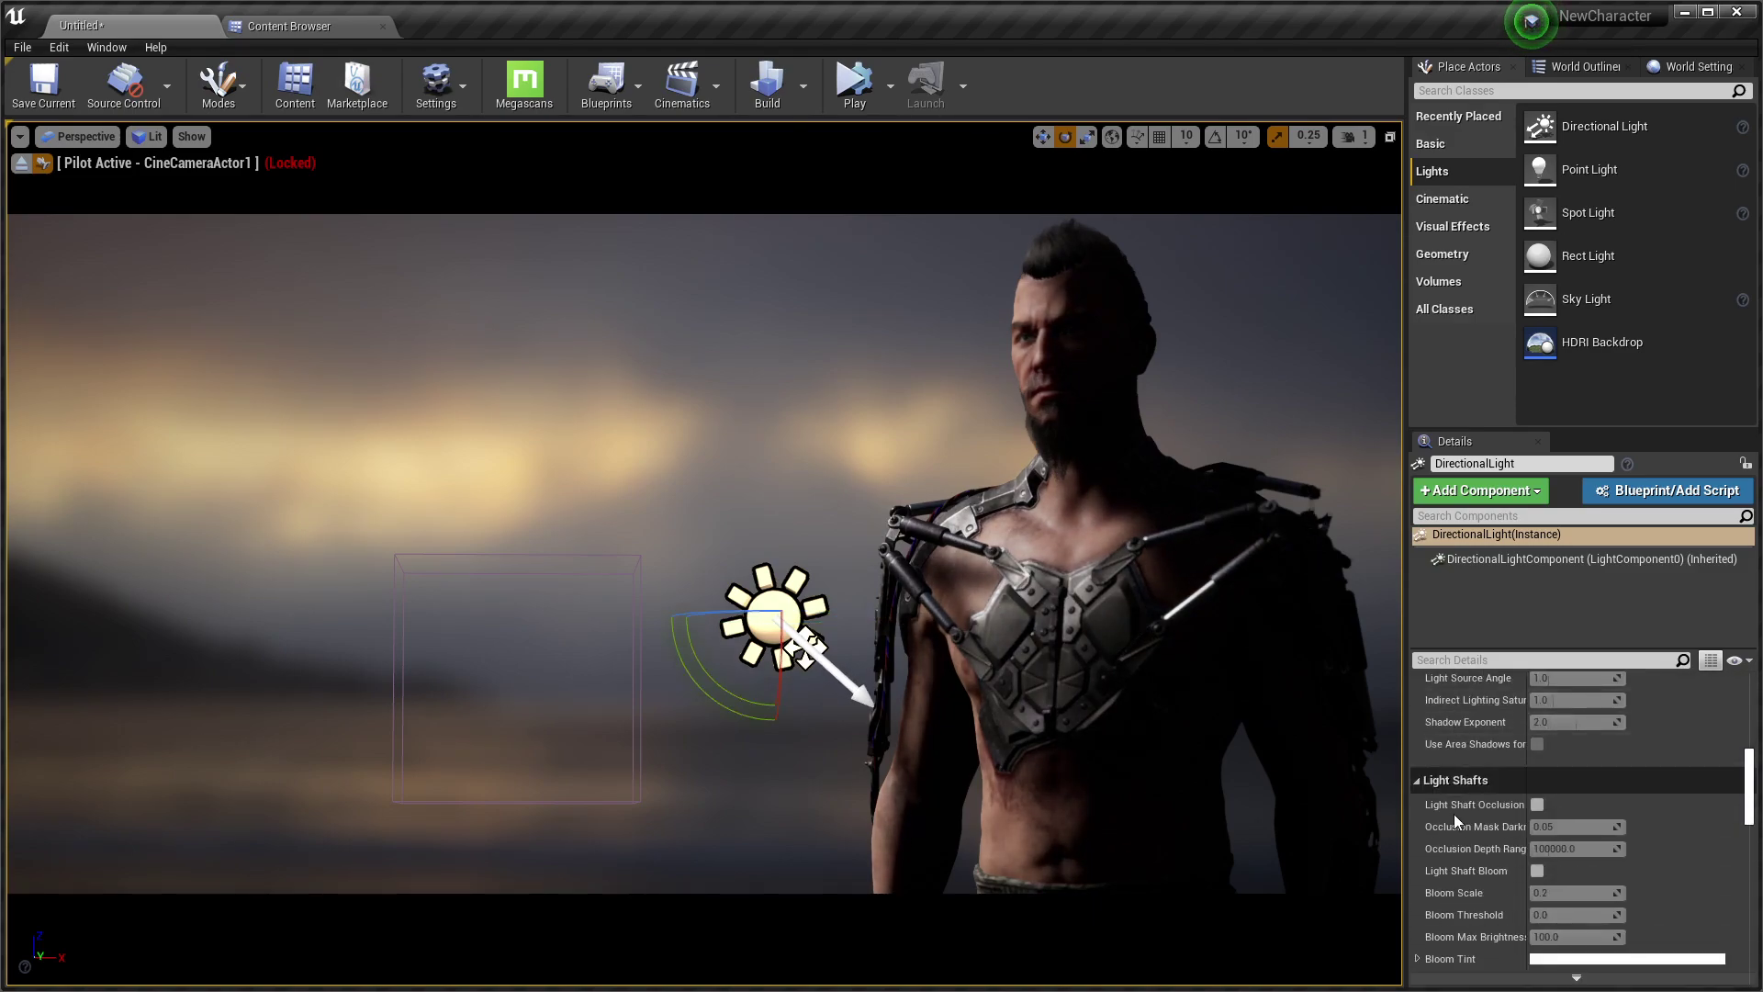
{"action": "scroll", "coordinate": [1453, 814], "scroll_direction": "down", "scroll_amount": 3}
{"action": "scroll", "coordinate": [1481, 851], "scroll_direction": "down", "scroll_amount": 2}
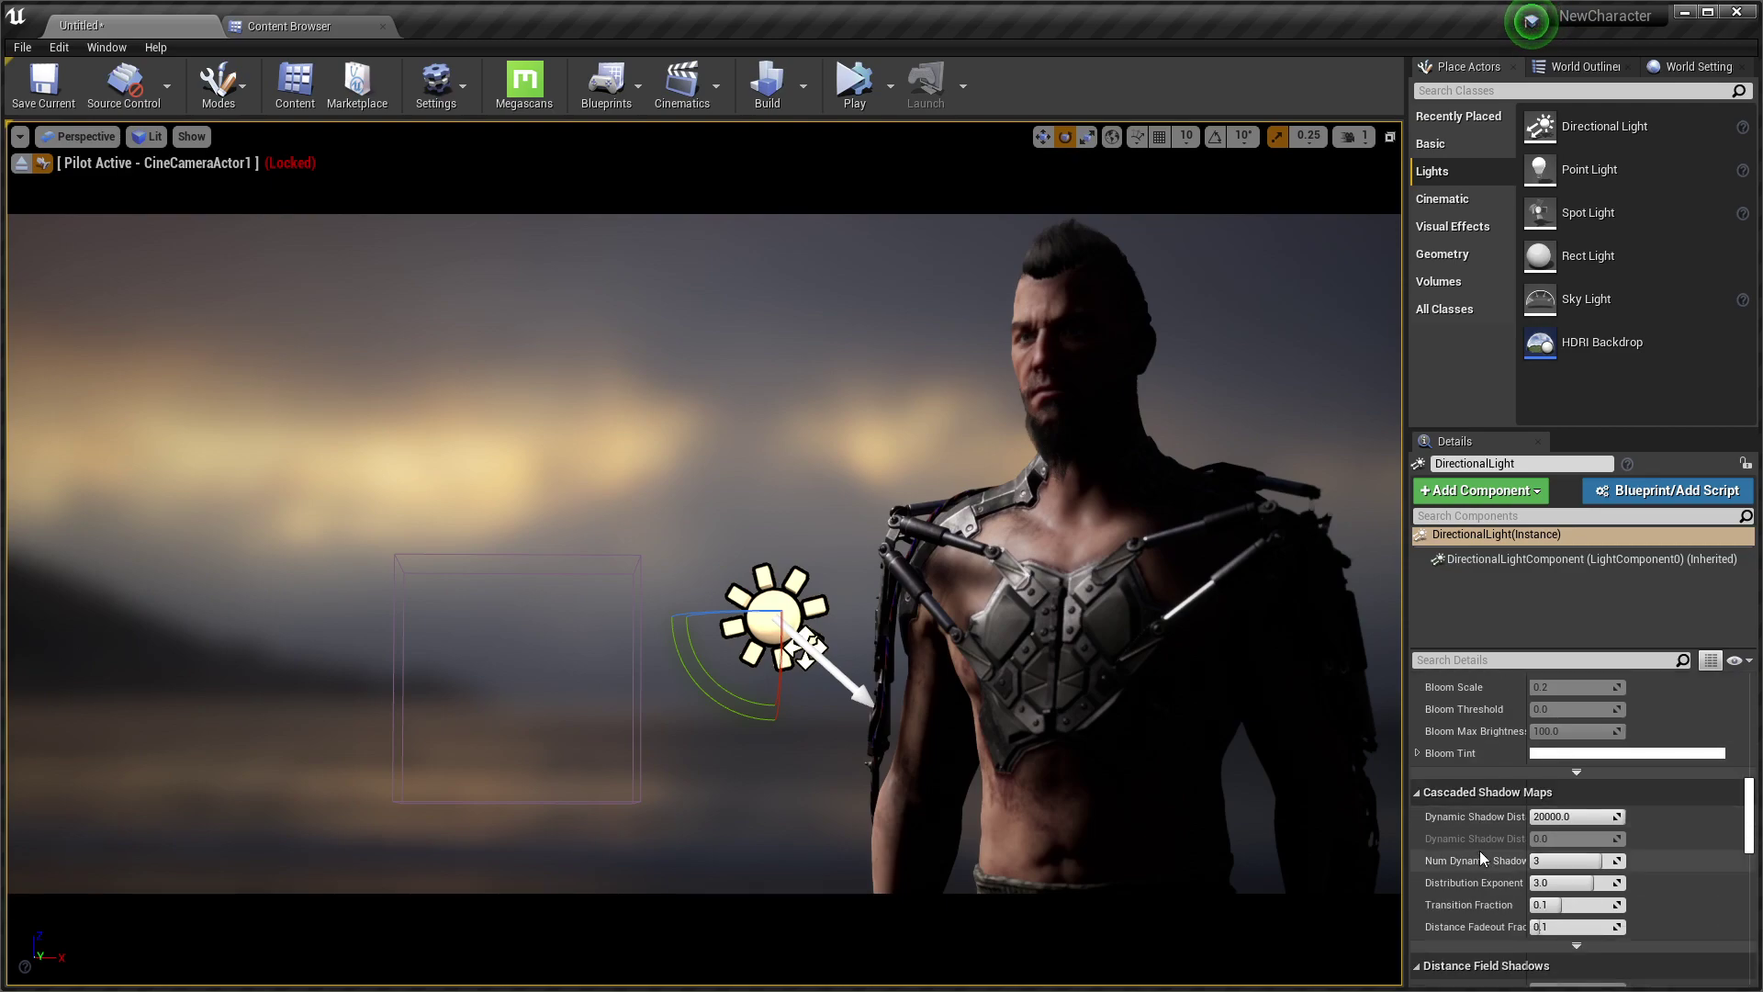
{"action": "left_click_drag", "start_coordinate": [1566, 861], "coordinate": [1604, 881]}
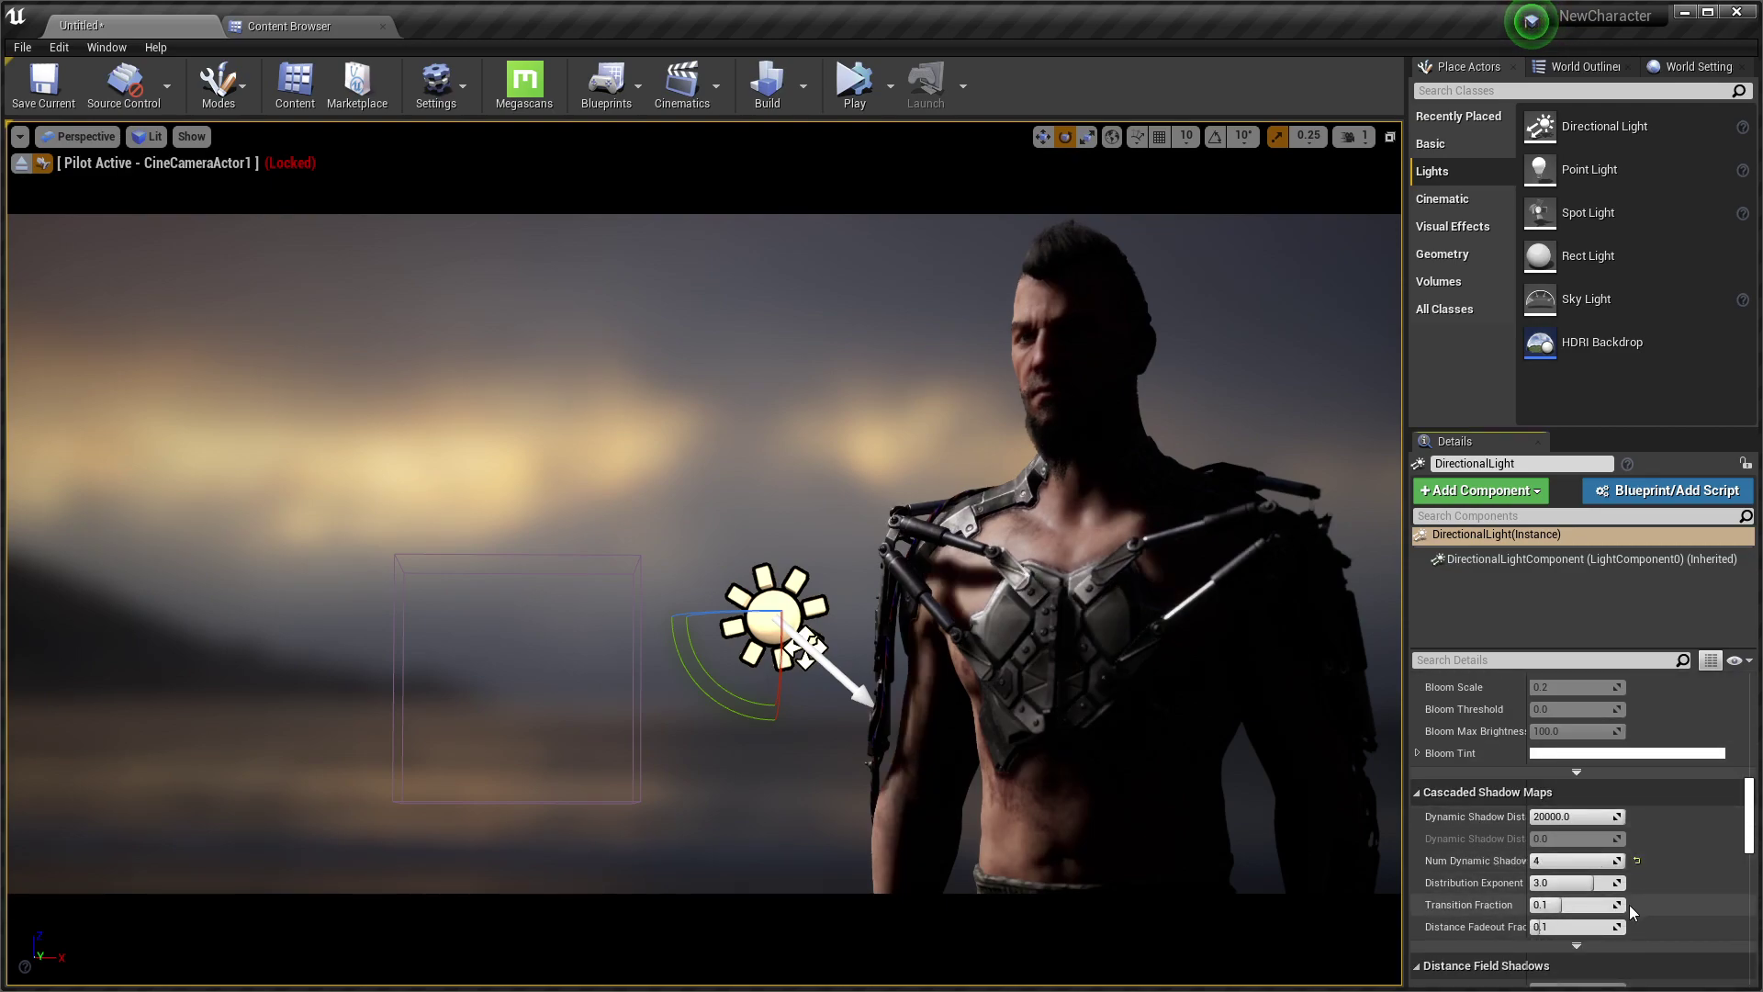
Lower distribution exponent to about 2.57 and rotate the light to about -7.96, -42.7, 13.44
{"action": "mouse_move", "coordinate": [1581, 880]}
{"action": "left_mouse_down"}
{"action": "mouse_move", "coordinate": [1561, 881]}
{"action": "mouse_move", "coordinate": [1624, 881]}
{"action": "mouse_move", "coordinate": [1603, 882]}
{"action": "left_mouse_up"}
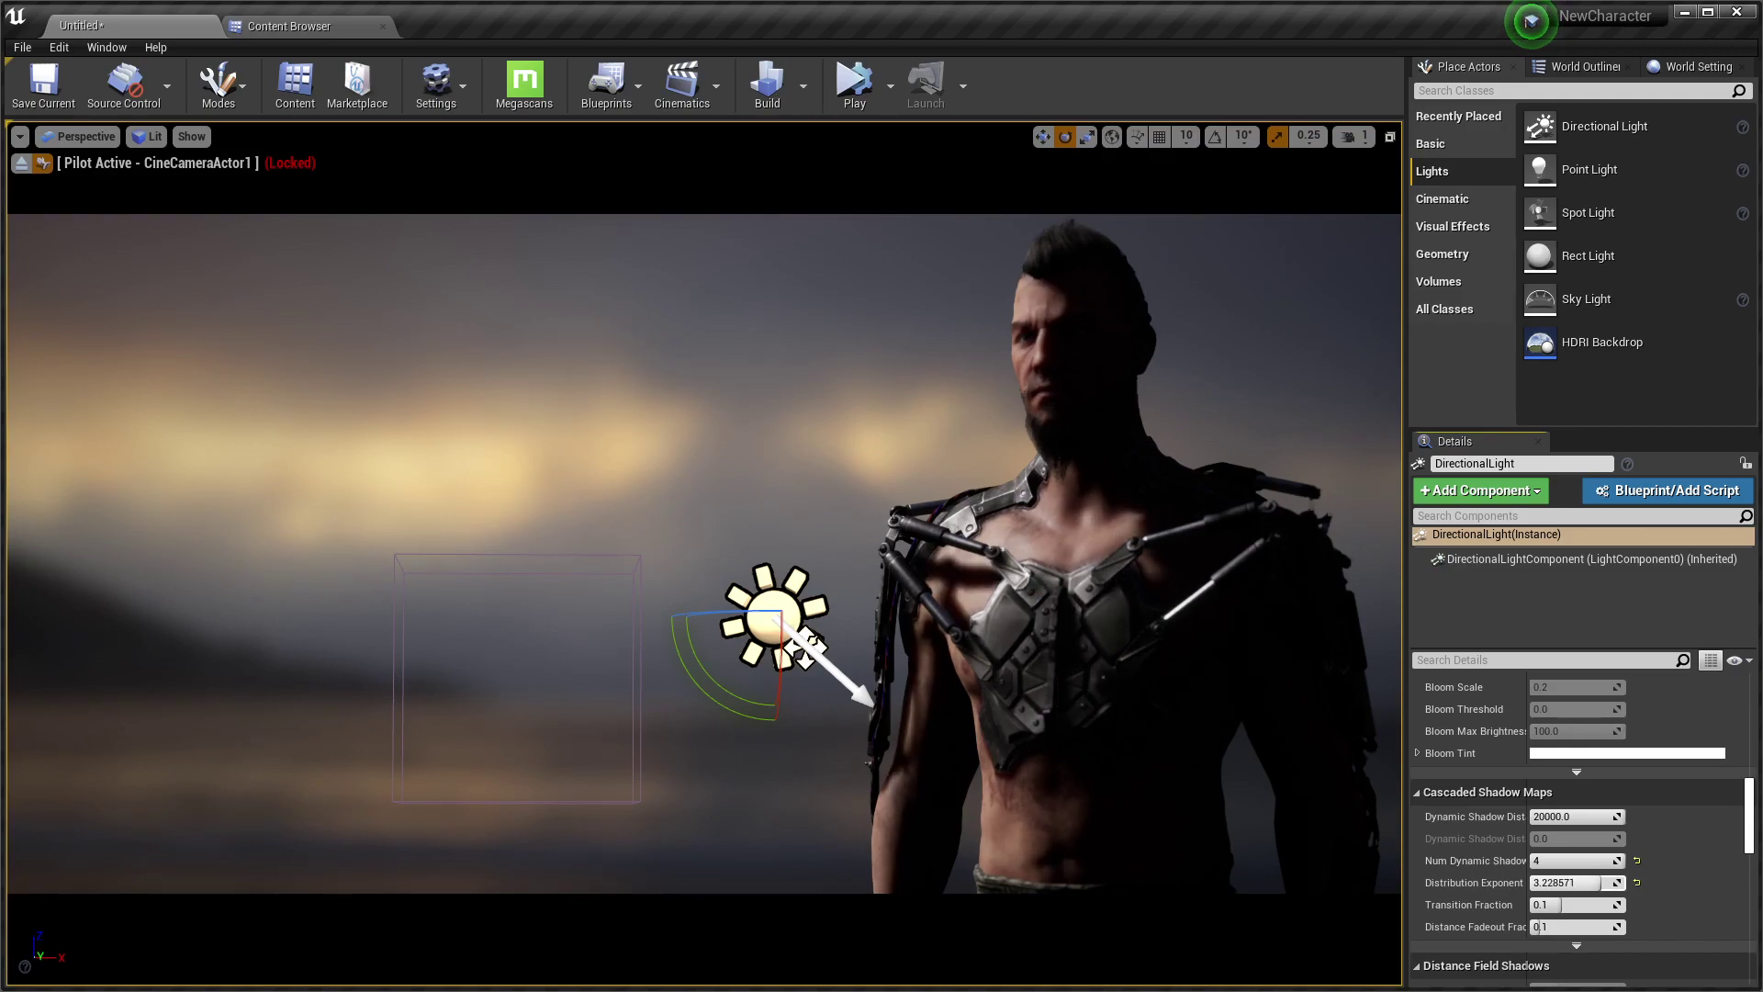
{"action": "scroll", "coordinate": [1668, 872], "scroll_direction": "down", "scroll_amount": 2}
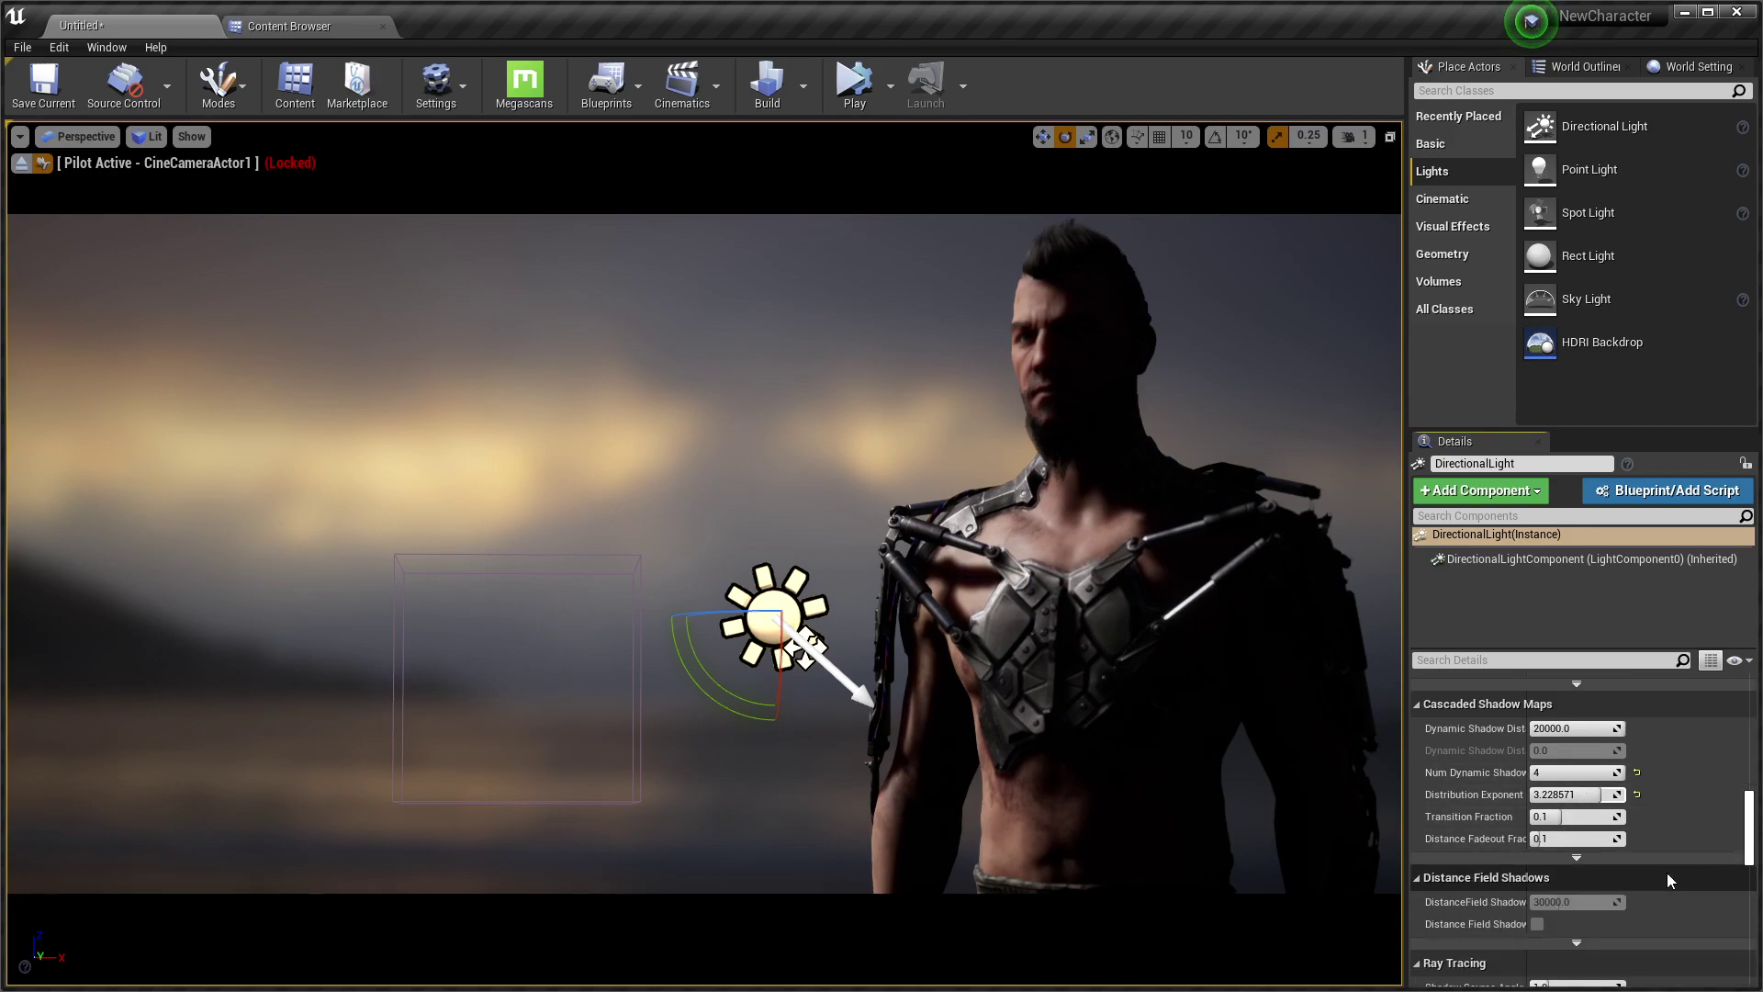
{"action": "left_click_drag", "start_coordinate": [737, 615], "coordinate": [880, 621]}
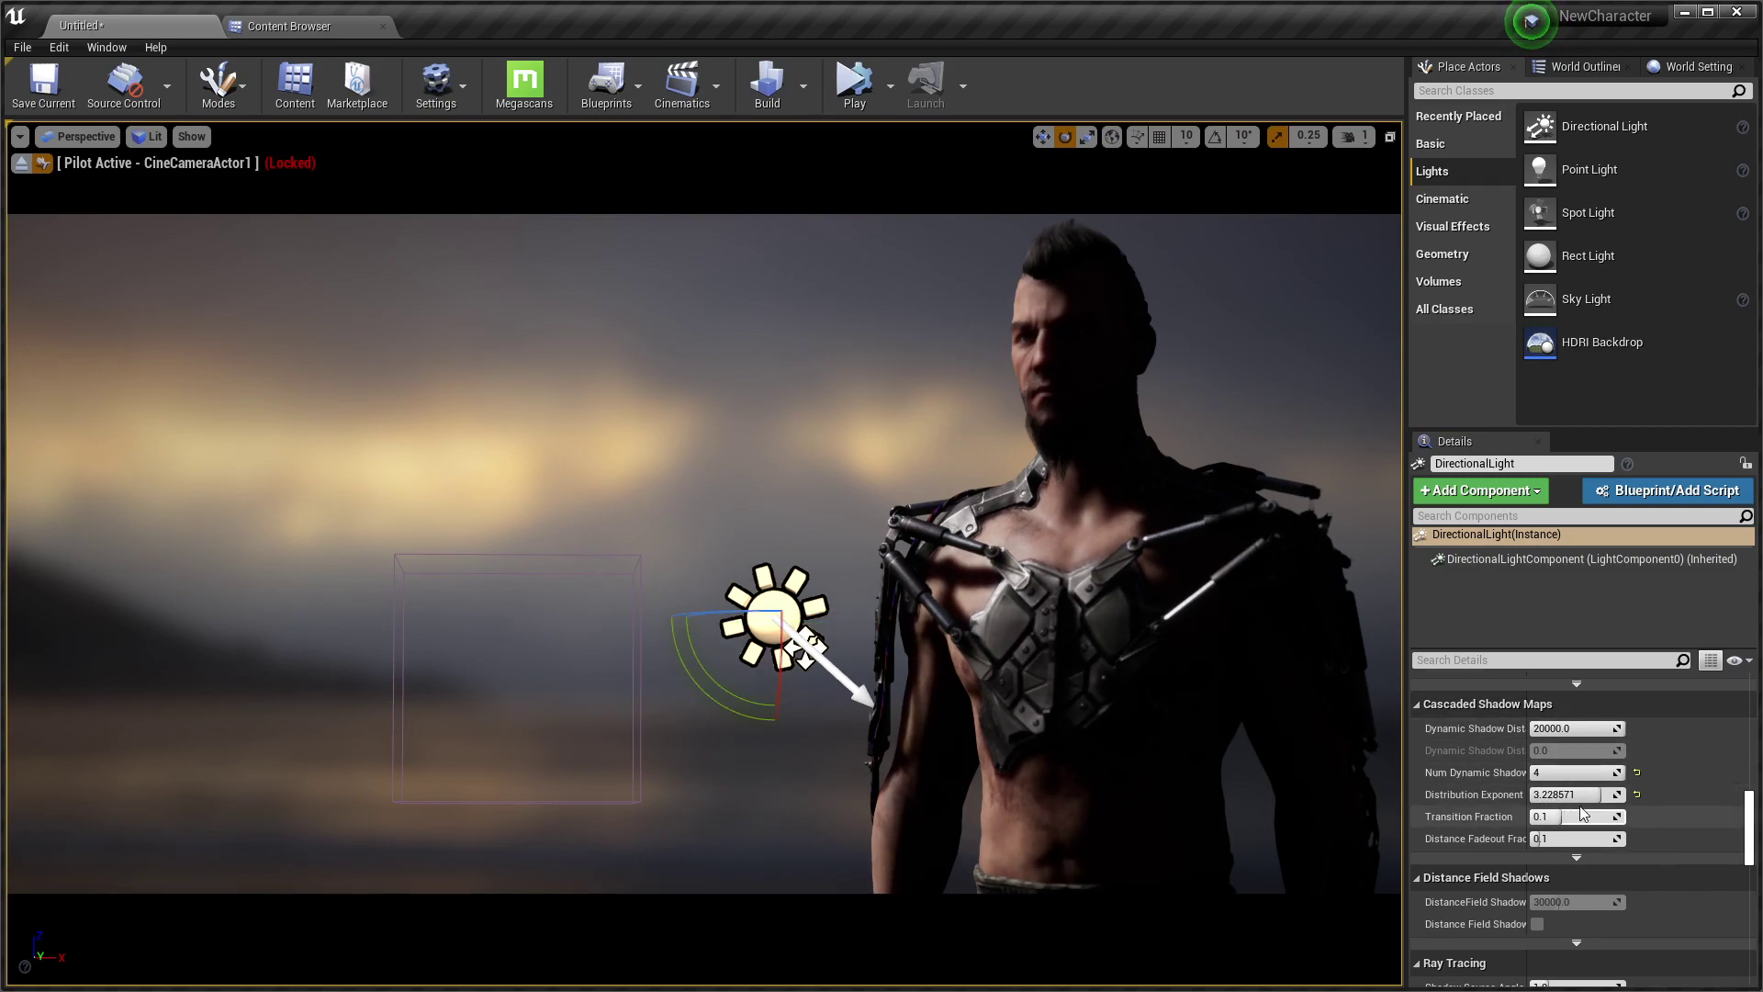
{"action": "left_click_drag", "start_coordinate": [1603, 794], "coordinate": [1579, 794]}
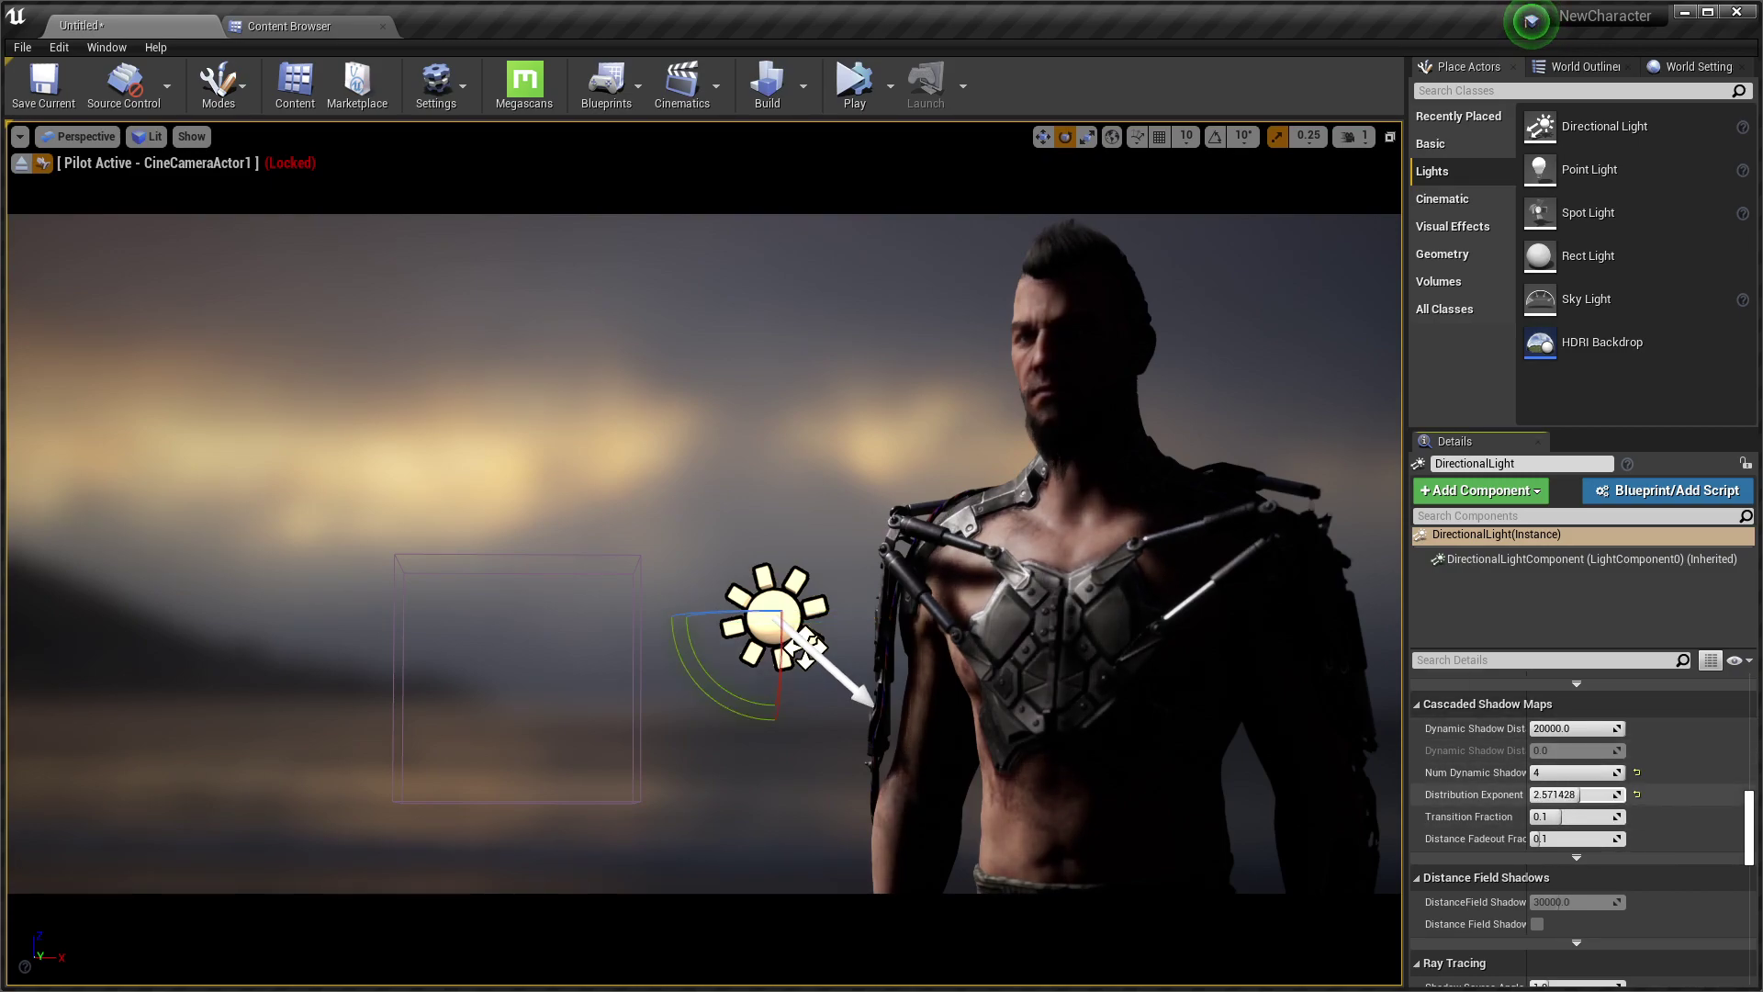
{"action": "scroll", "coordinate": [1688, 764], "scroll_direction": "up", "scroll_amount": 3}
{"action": "scroll", "coordinate": [1677, 784], "scroll_direction": "up", "scroll_amount": 3}
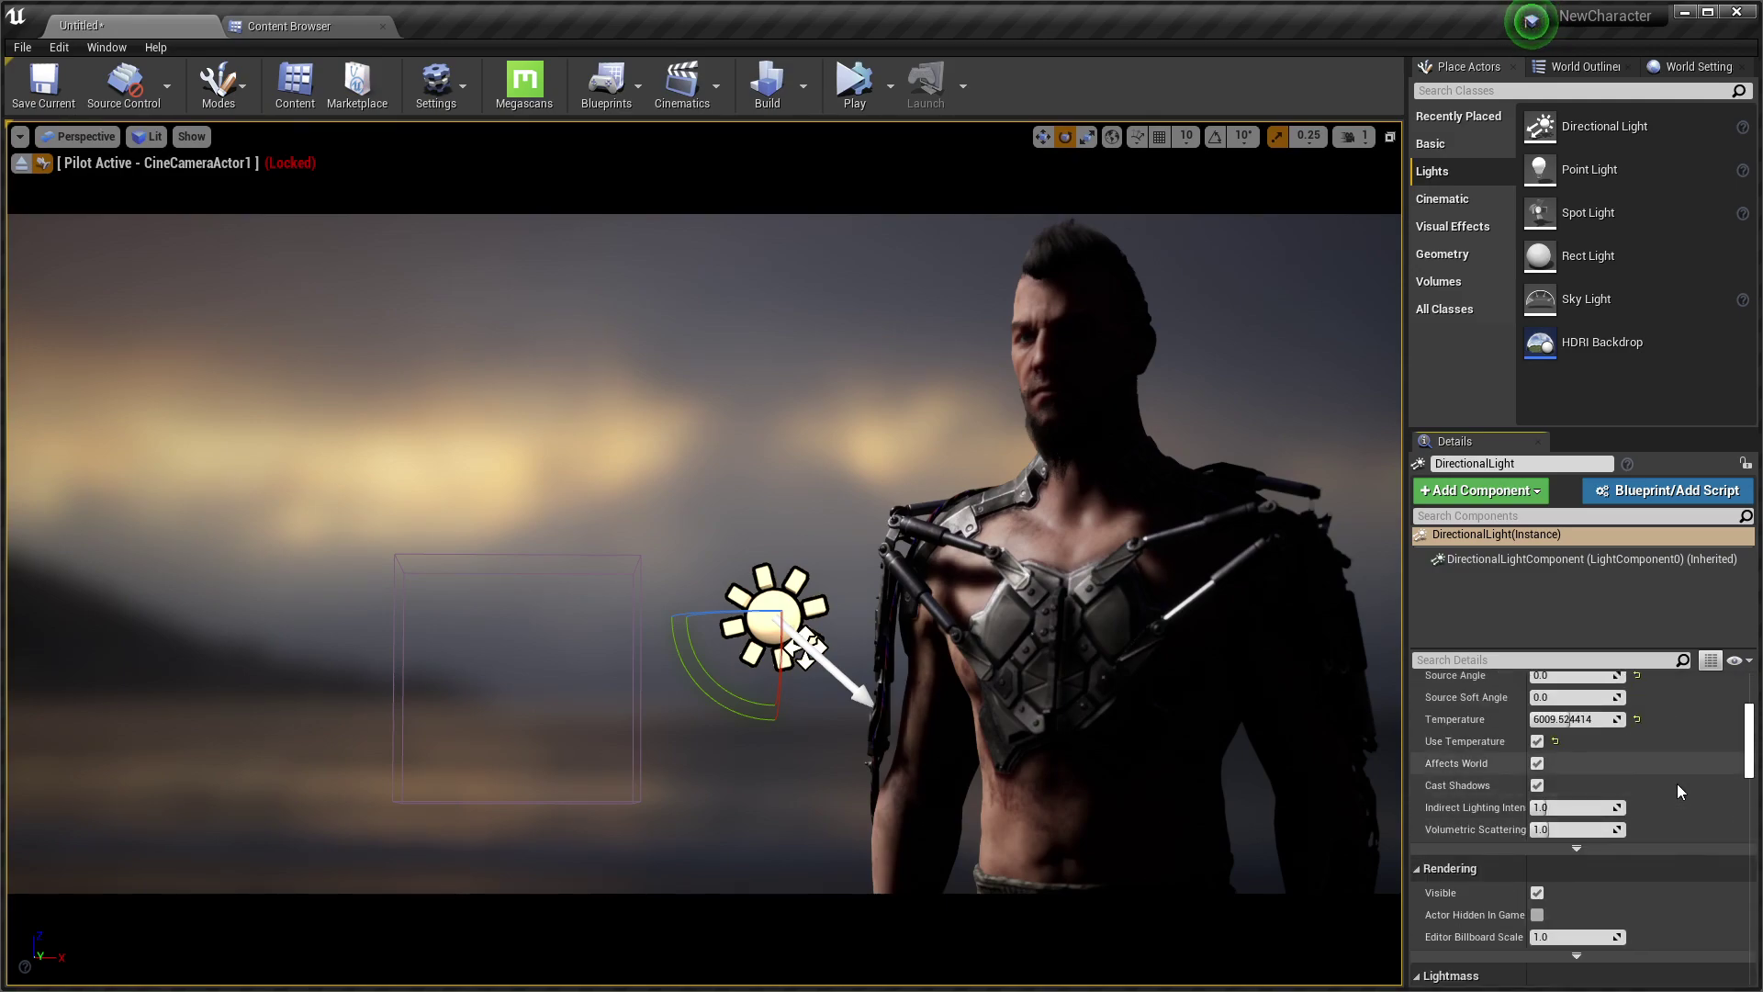
{"action": "scroll", "coordinate": [1678, 791], "scroll_direction": "up", "scroll_amount": 5}
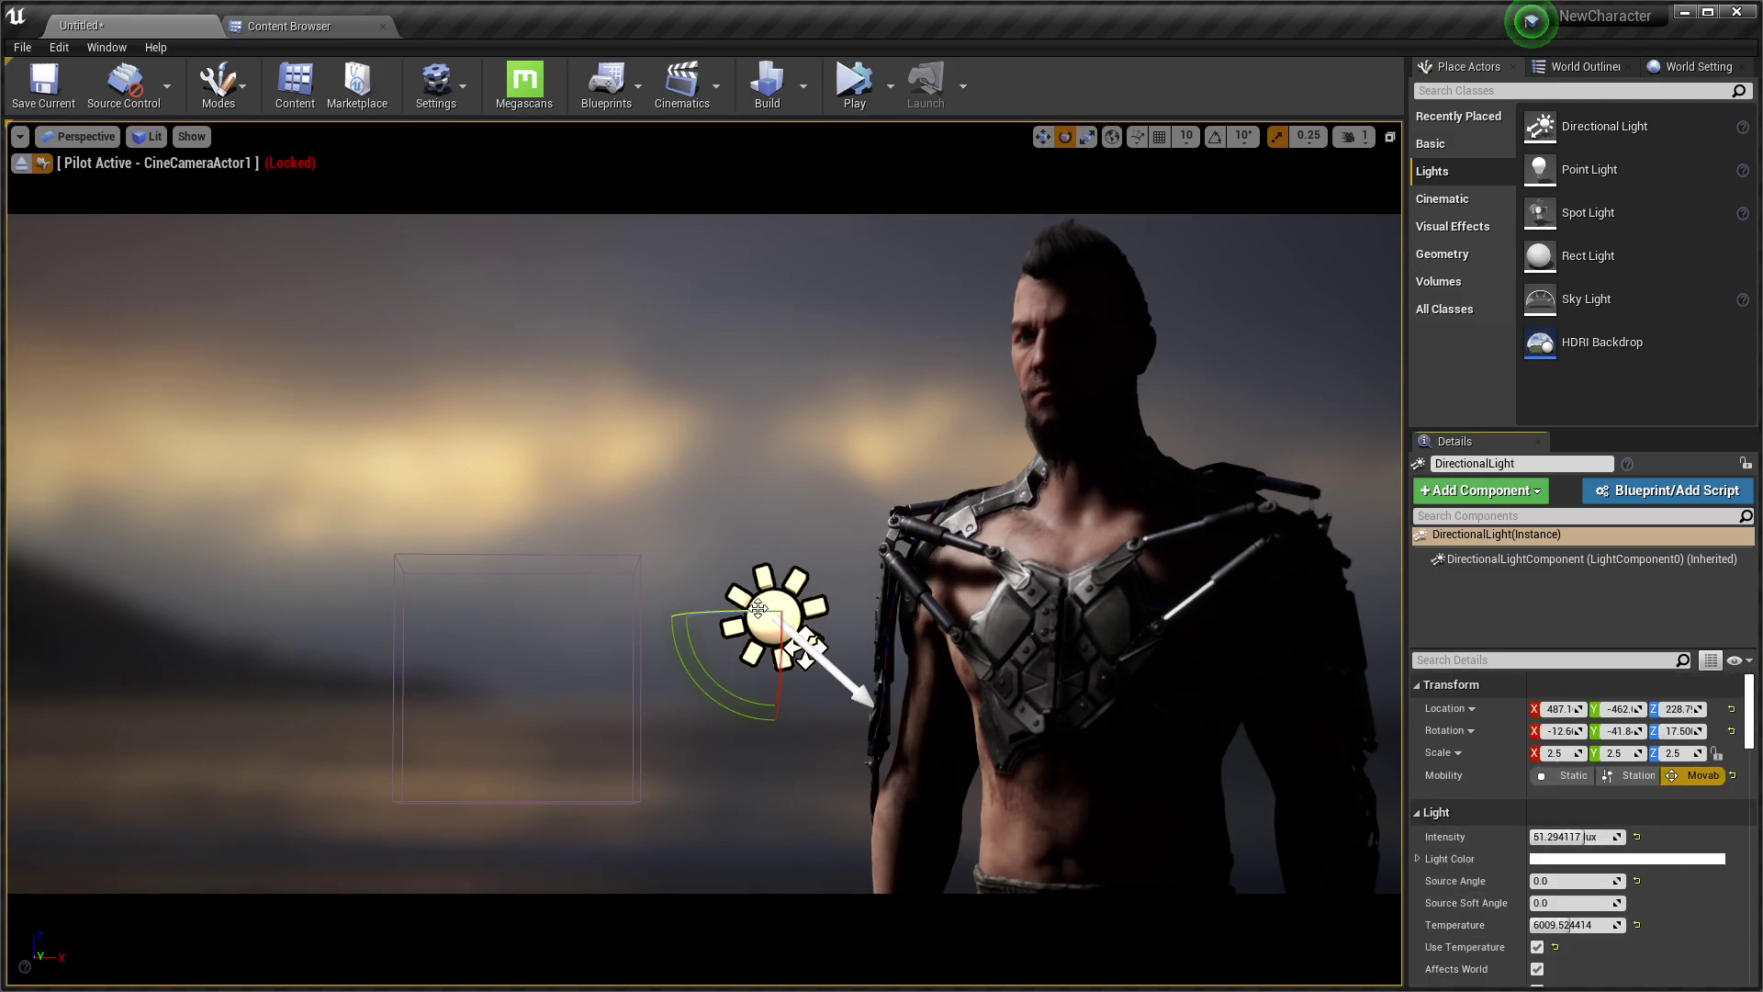
{"action": "left_click_drag", "start_coordinate": [757, 609], "coordinate": [804, 650]}
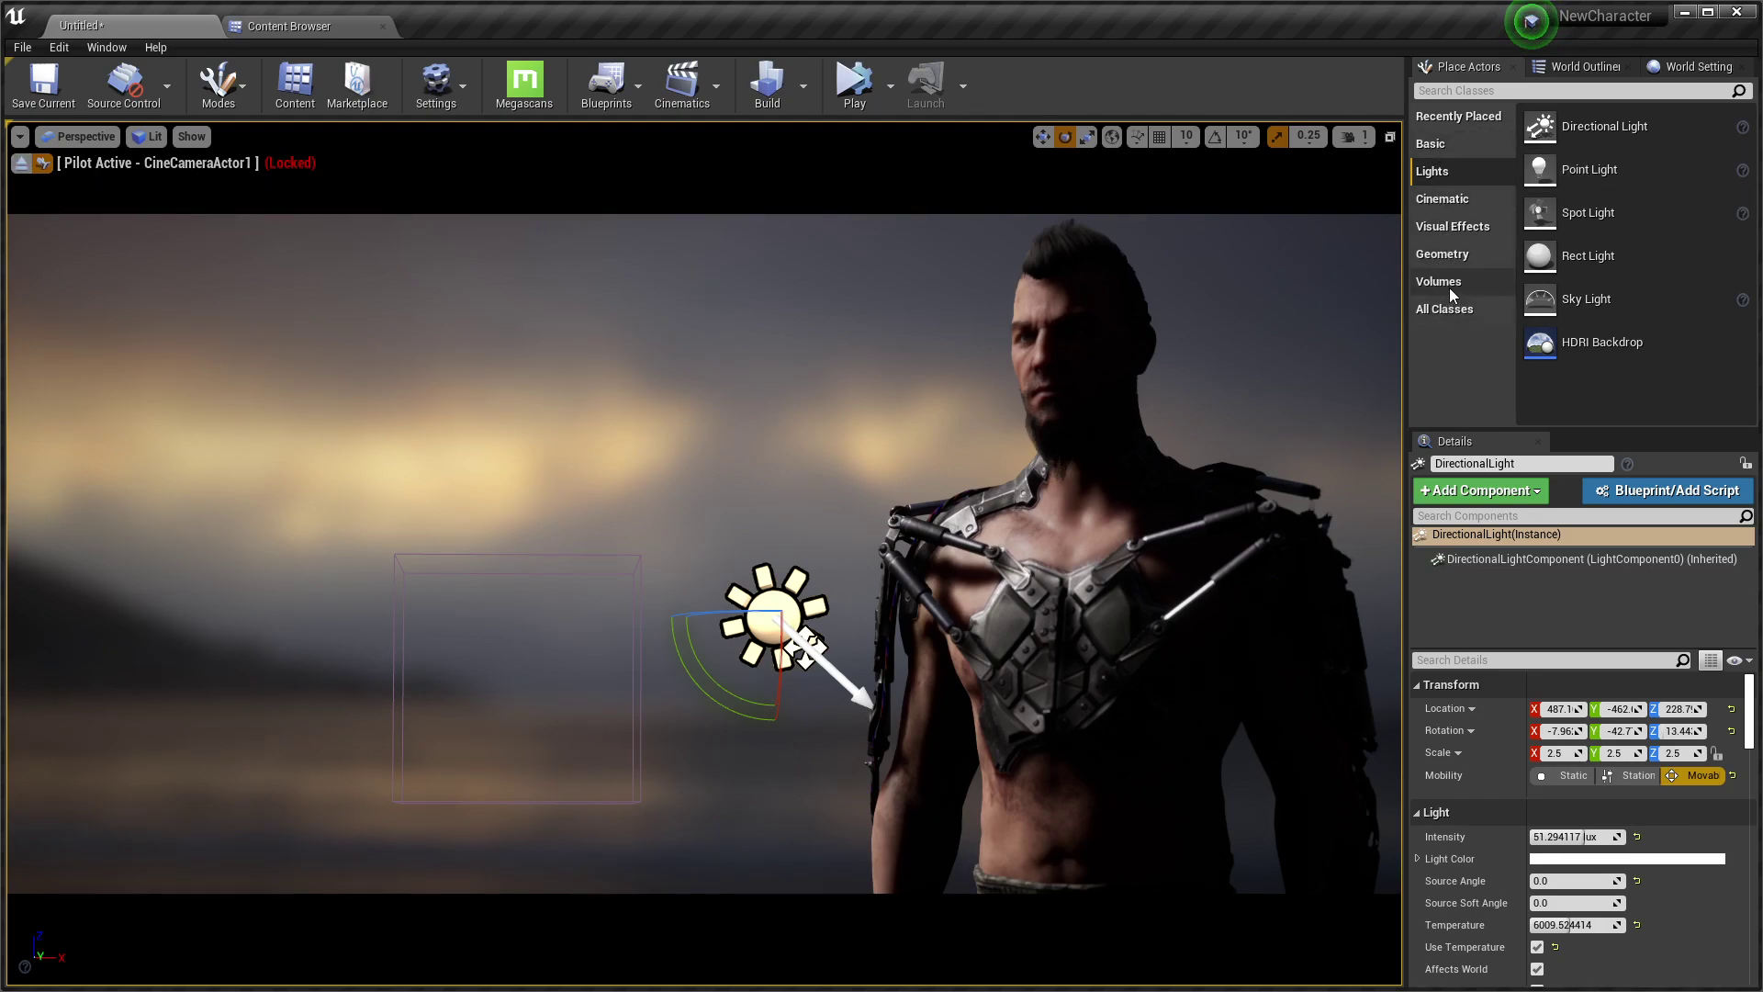
Drag a point light from the Lights list and place it beside the character's right shoulder
{"action": "left_click", "coordinate": [1438, 228]}
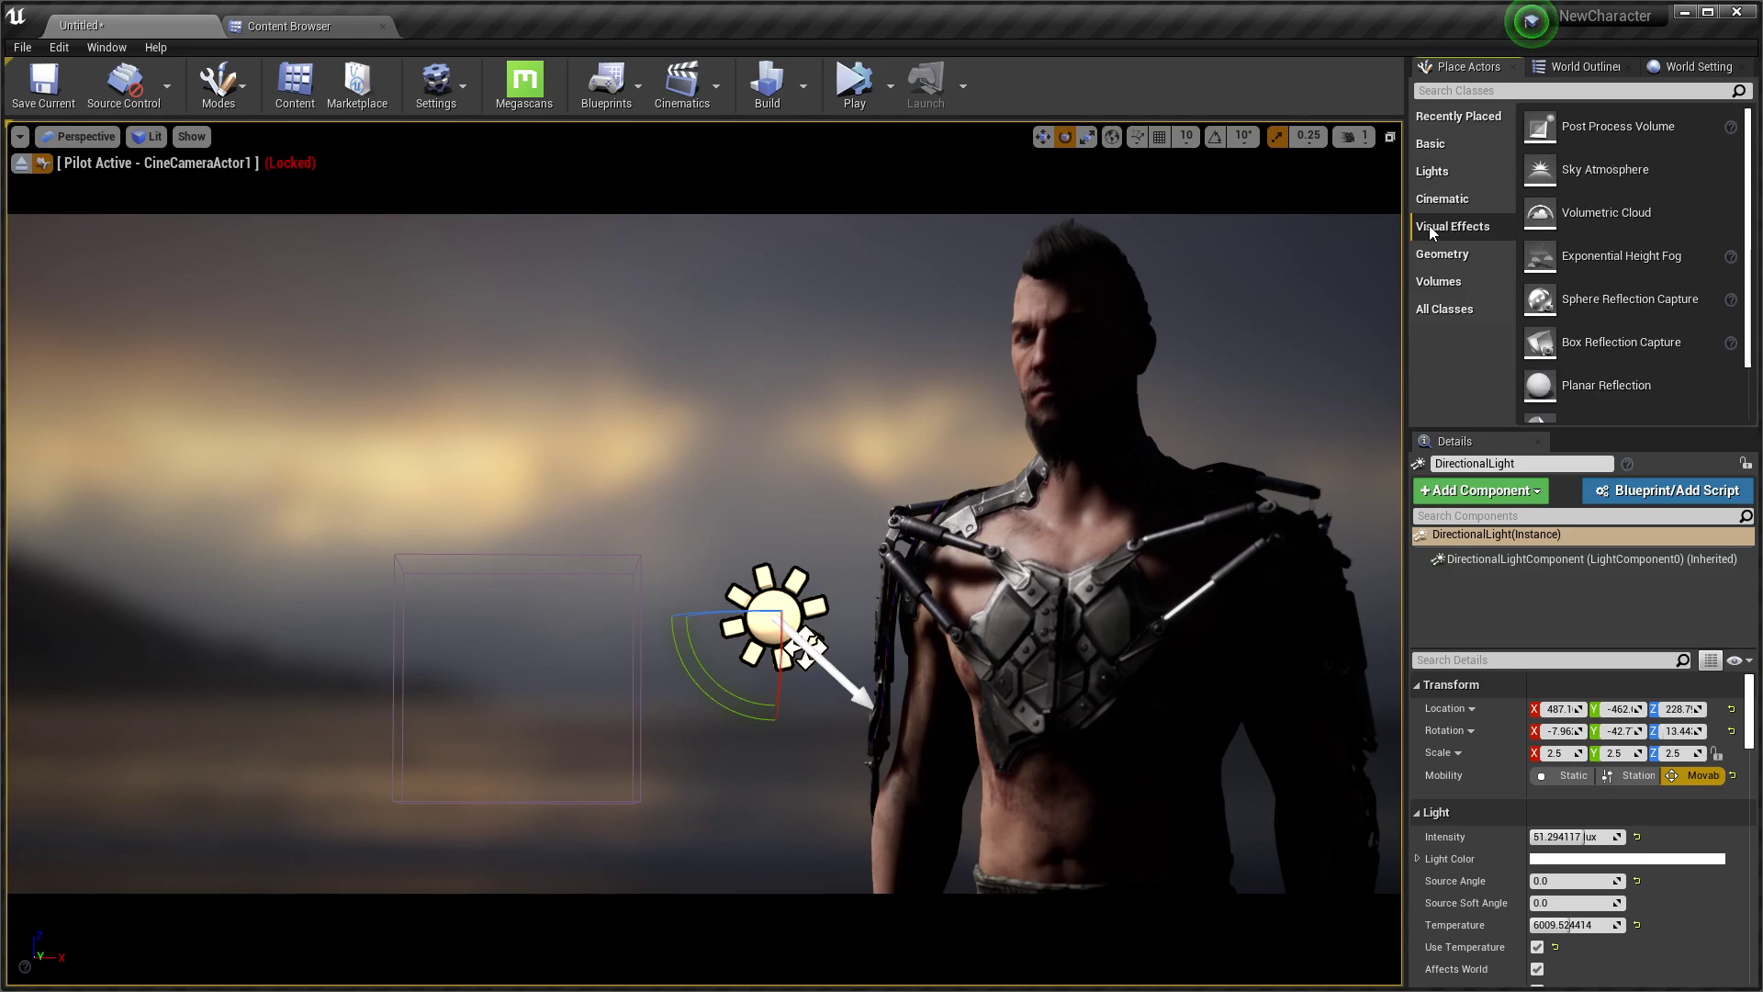
{"action": "left_click", "coordinate": [1446, 175]}
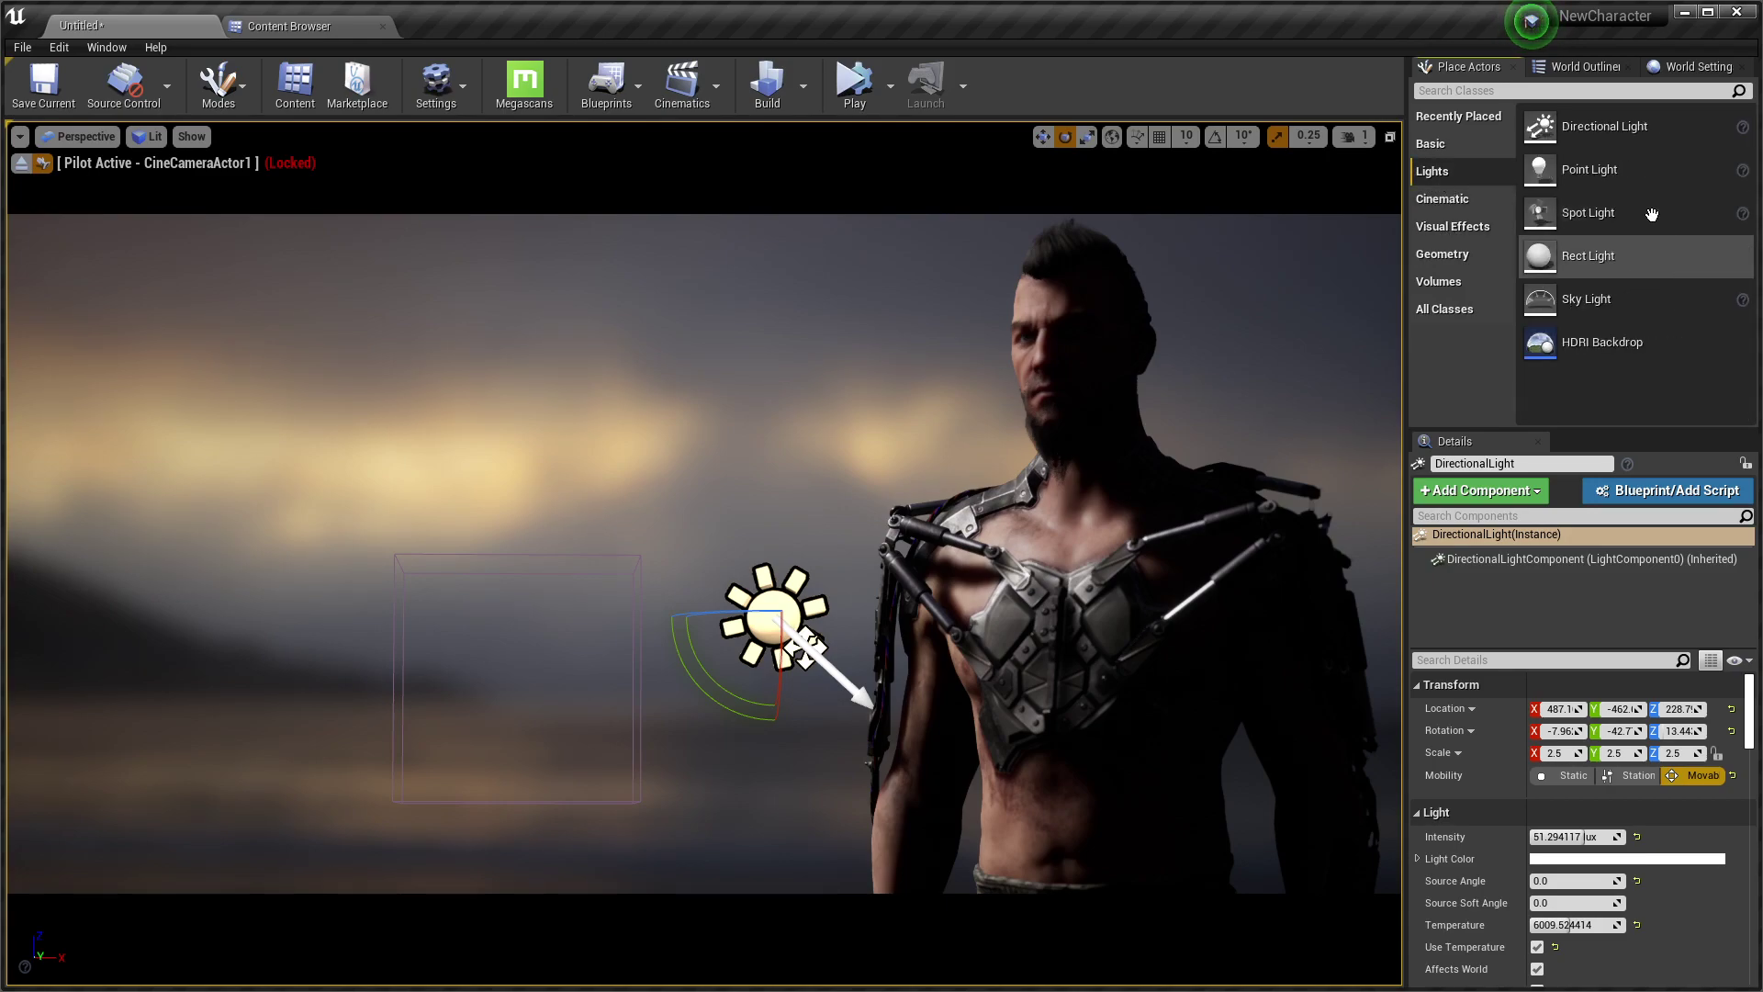
{"action": "left_click_drag", "start_coordinate": [1601, 165], "coordinate": [1029, 491]}
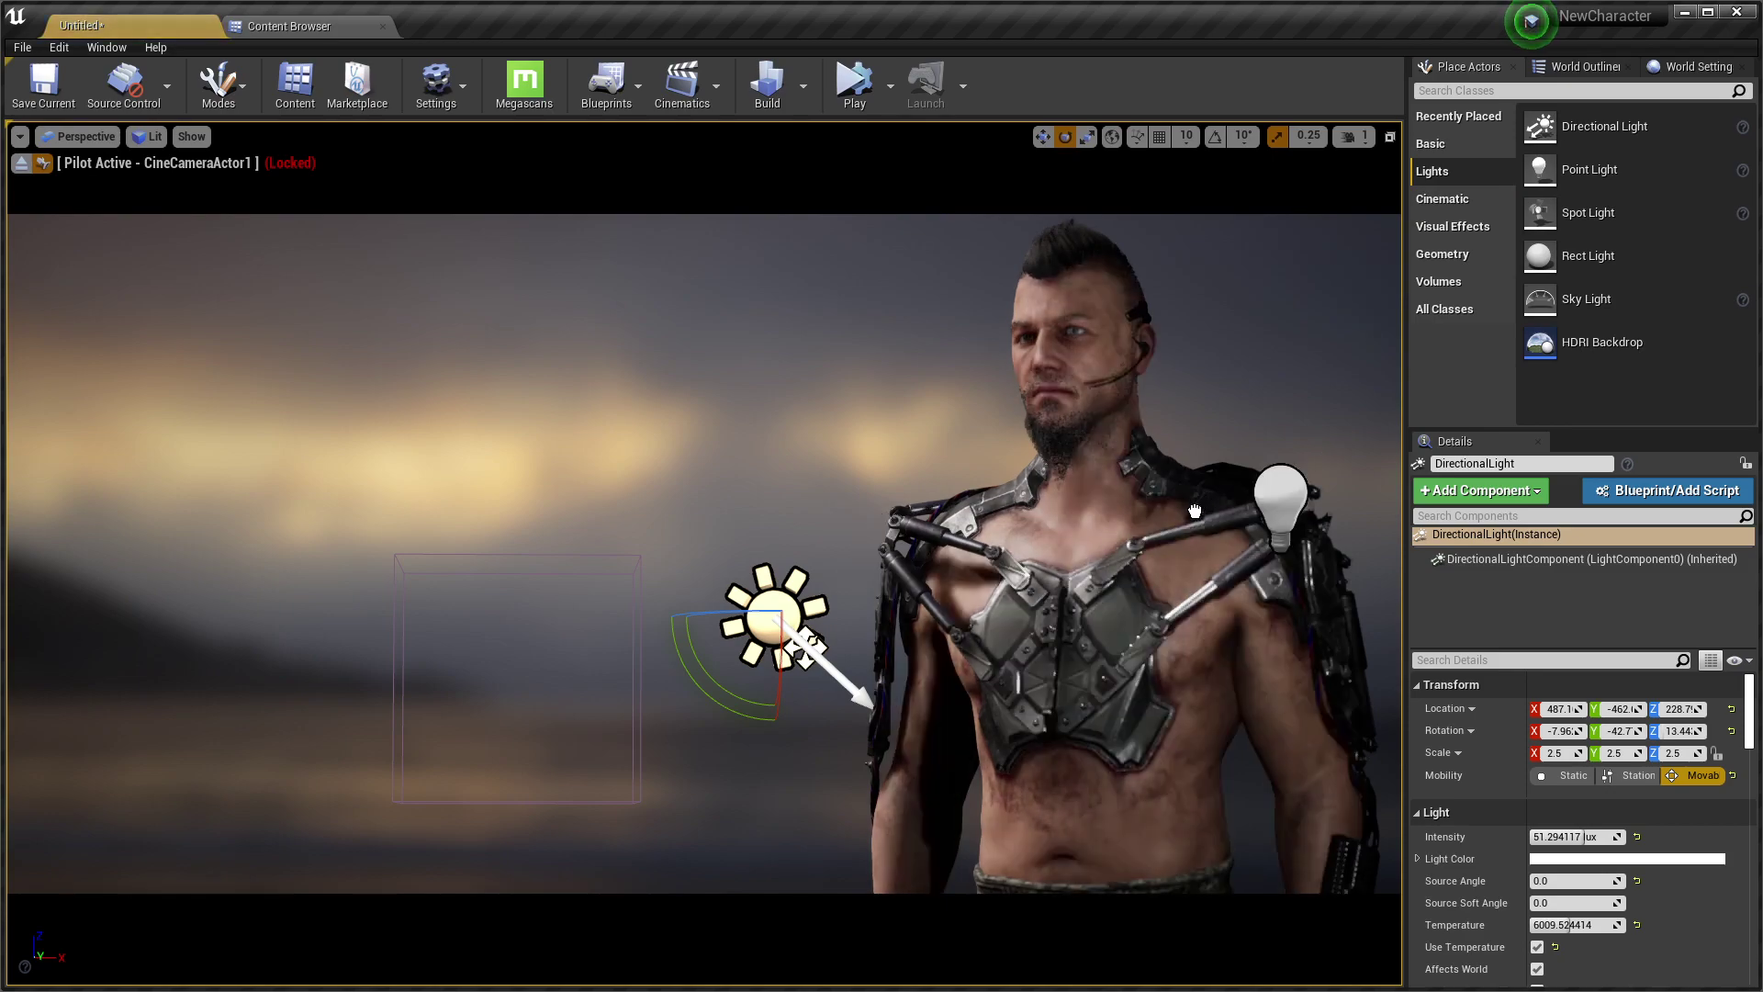
{"action": "mouse_move", "coordinate": [1256, 494]}
{"action": "left_mouse_down"}
{"action": "mouse_move", "coordinate": [1159, 501]}
{"action": "mouse_move", "coordinate": [1313, 443]}
{"action": "mouse_move", "coordinate": [1383, 195]}
{"action": "left_mouse_up"}
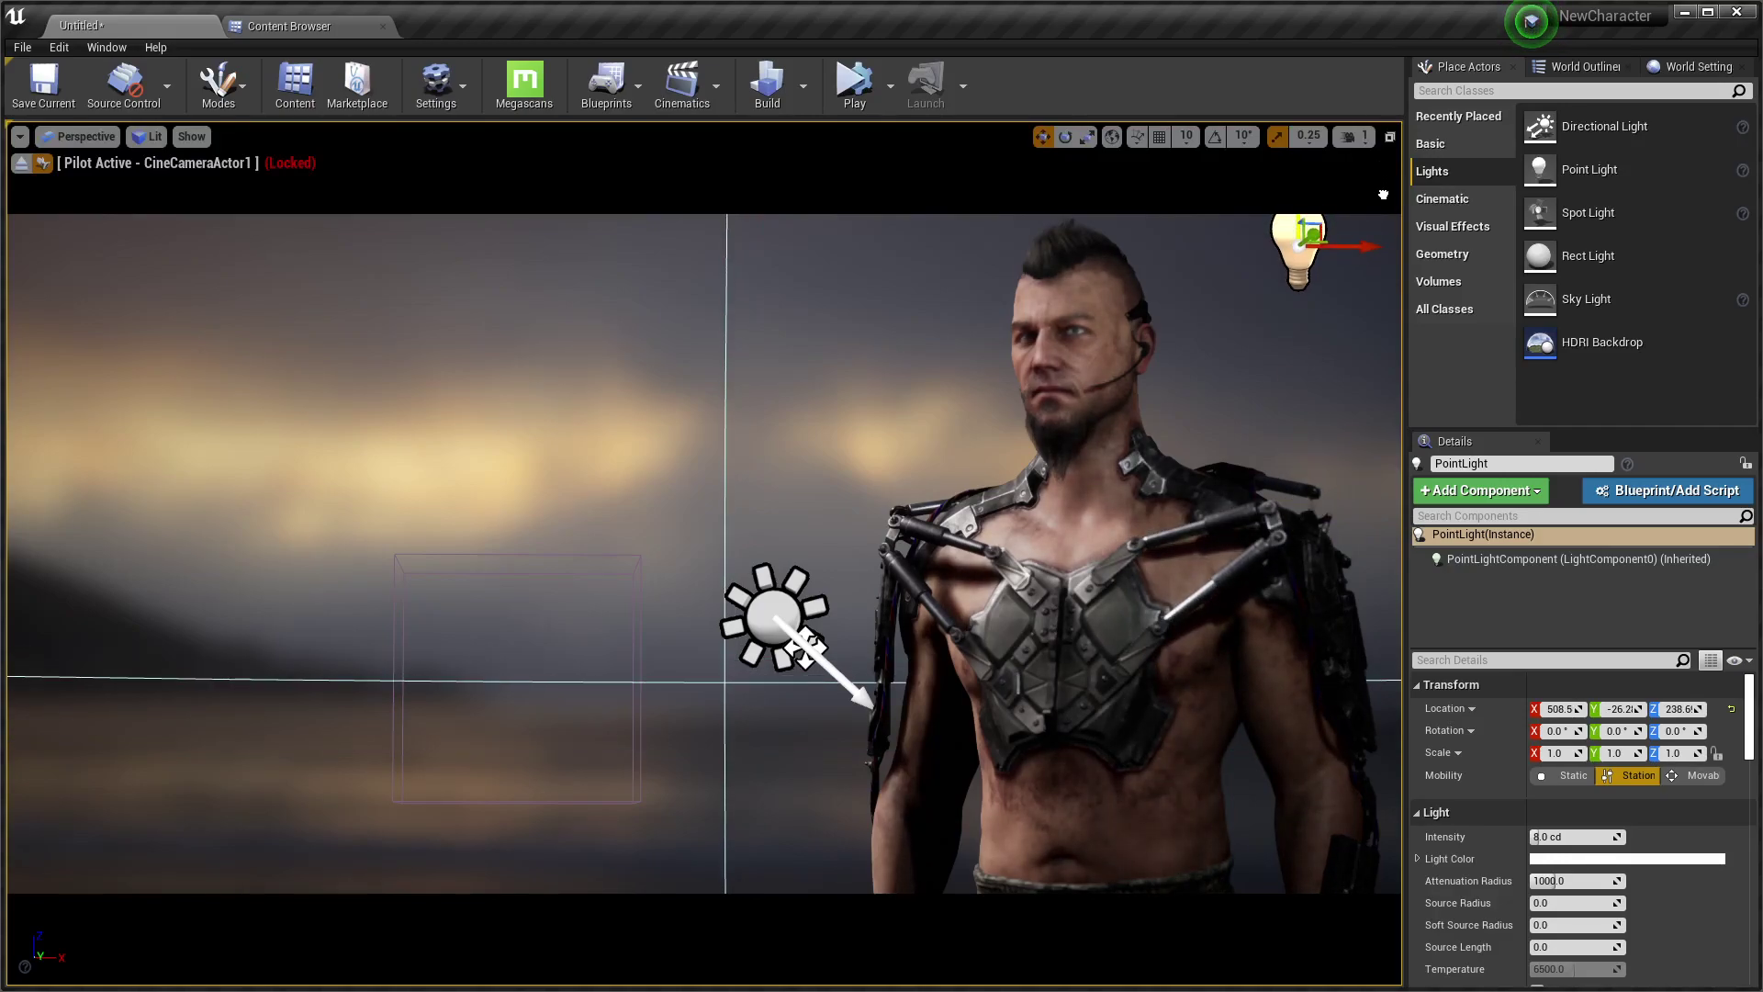
{"action": "mouse_move", "coordinate": [1352, 253]}
{"action": "left_mouse_down"}
{"action": "mouse_move", "coordinate": [1359, 215]}
{"action": "mouse_move", "coordinate": [1387, 220]}
{"action": "left_mouse_up"}
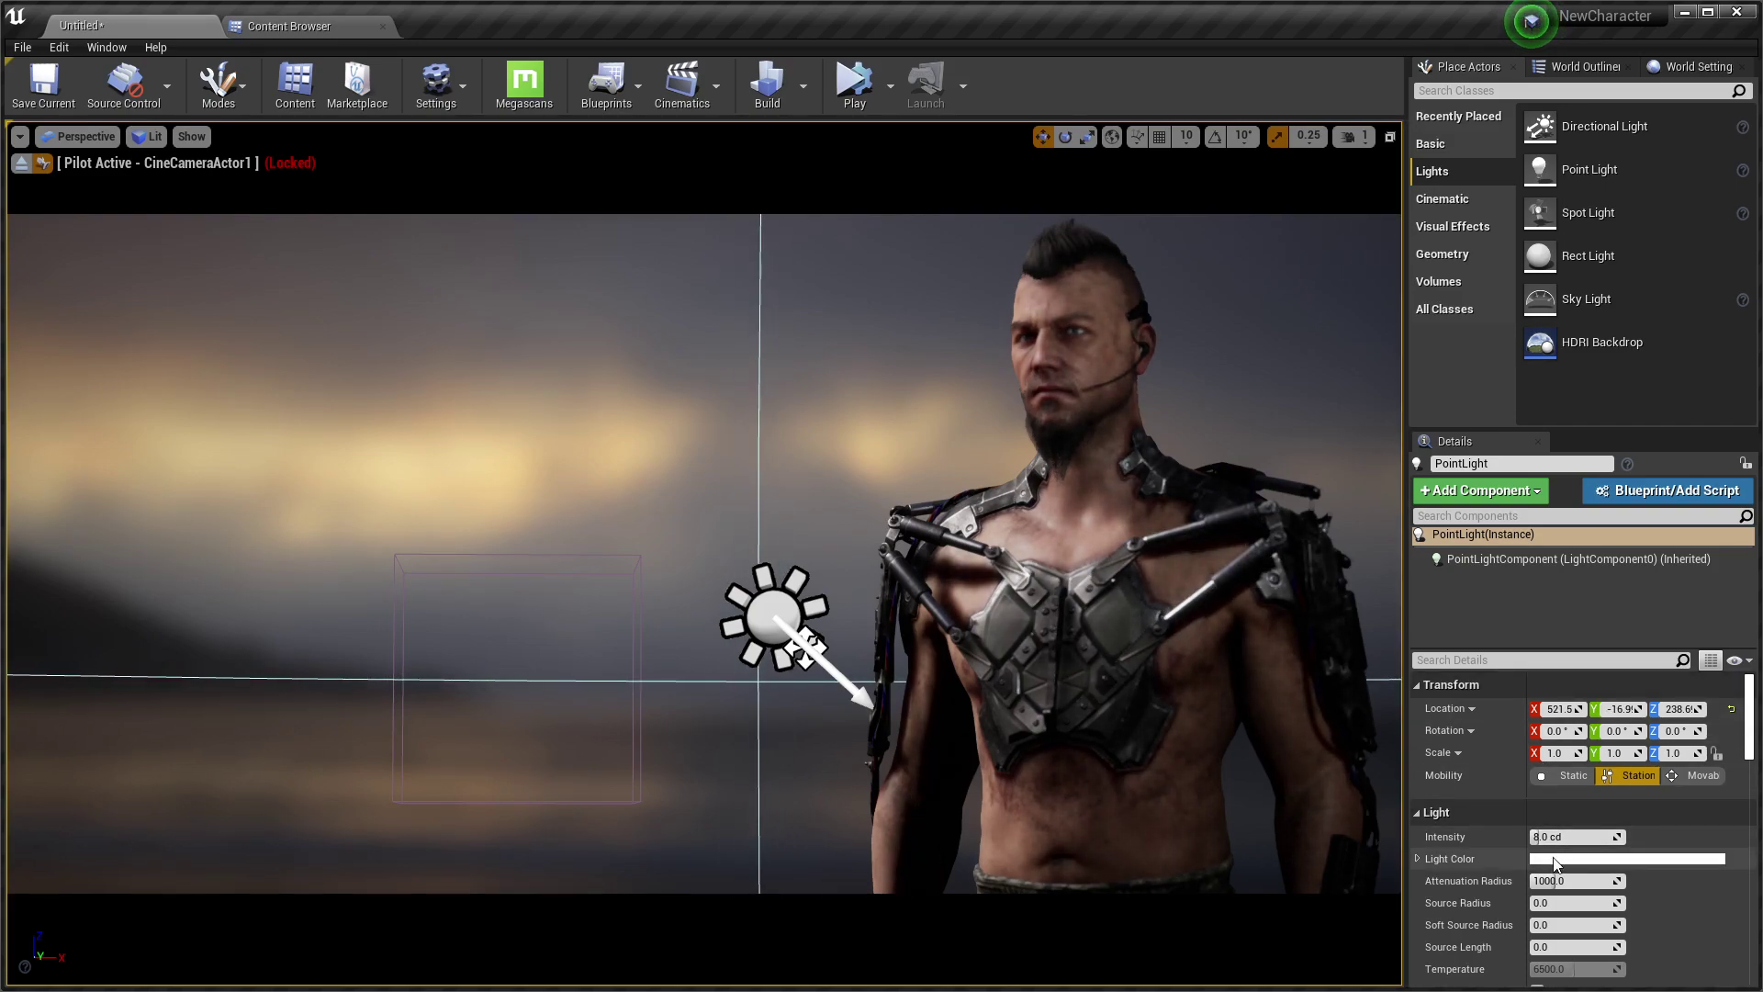
Make the point light movable and enable colour temperature at about 8272
{"action": "scroll", "coordinate": [1508, 812], "scroll_direction": "down", "scroll_amount": 3}
{"action": "scroll", "coordinate": [1628, 823], "scroll_direction": "up", "scroll_amount": 1}
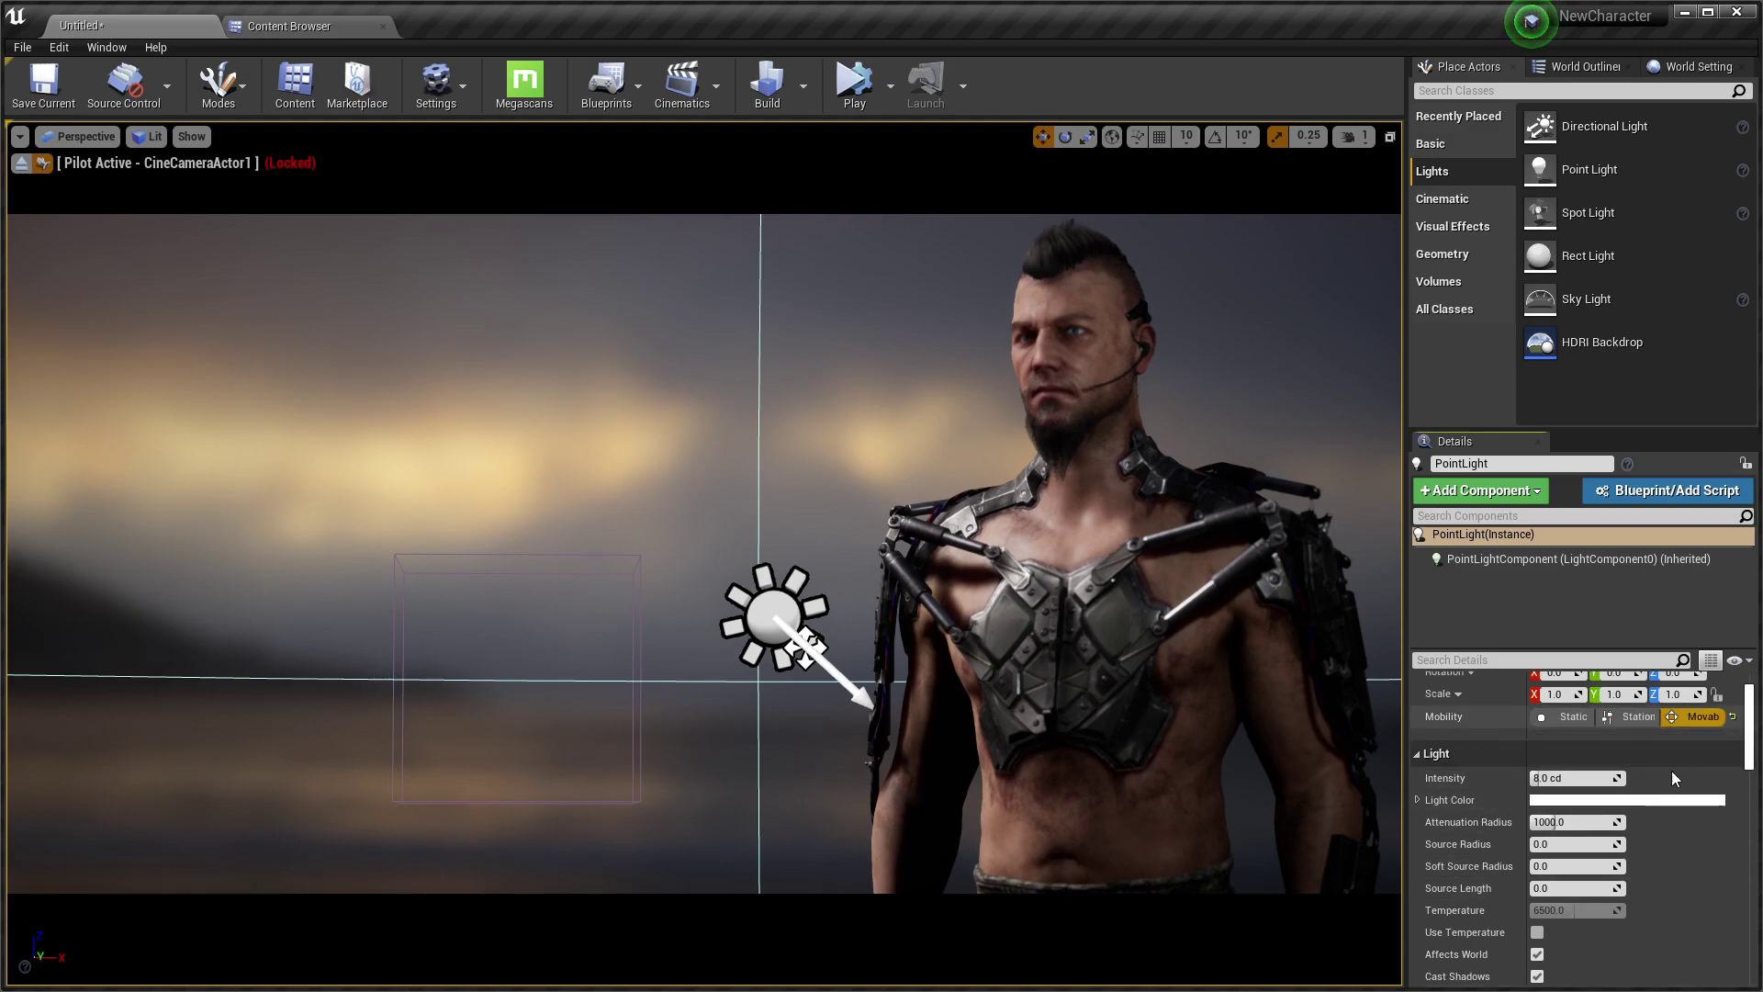
{"action": "scroll", "coordinate": [1626, 831], "scroll_direction": "down", "scroll_amount": 1}
{"action": "left_click", "coordinate": [1537, 874]}
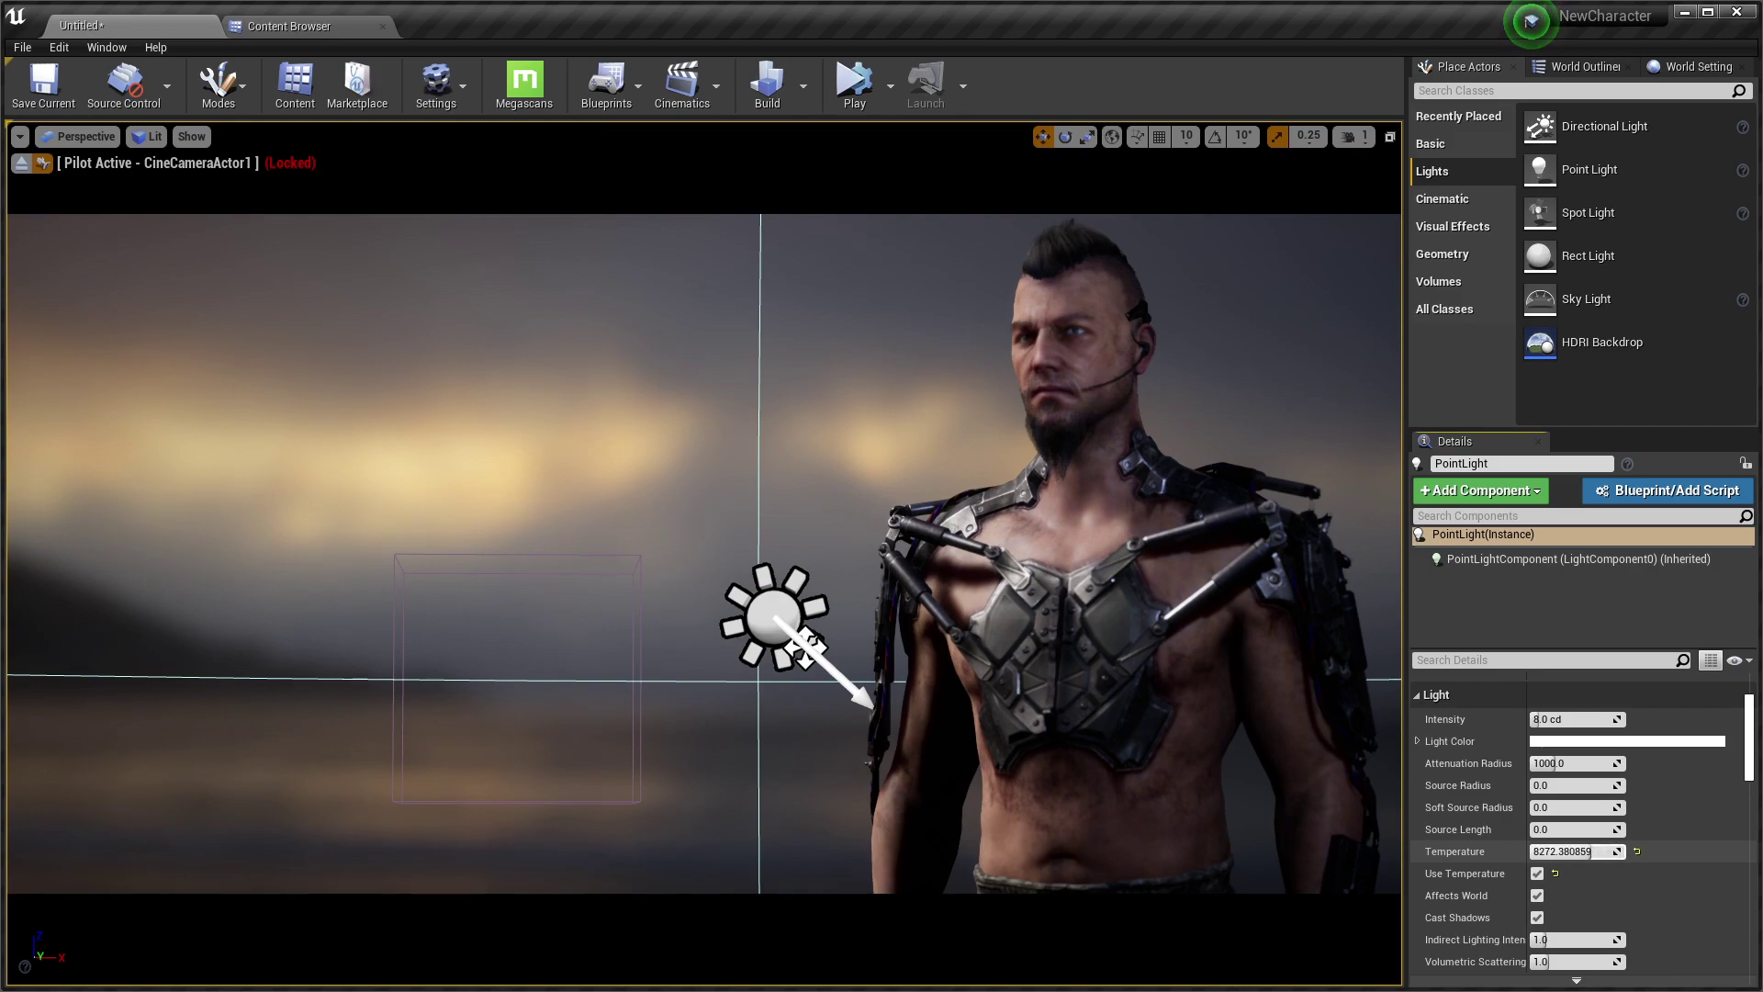
Set the point light's colour to a pale blue
{"action": "left_click", "coordinate": [1571, 830]}
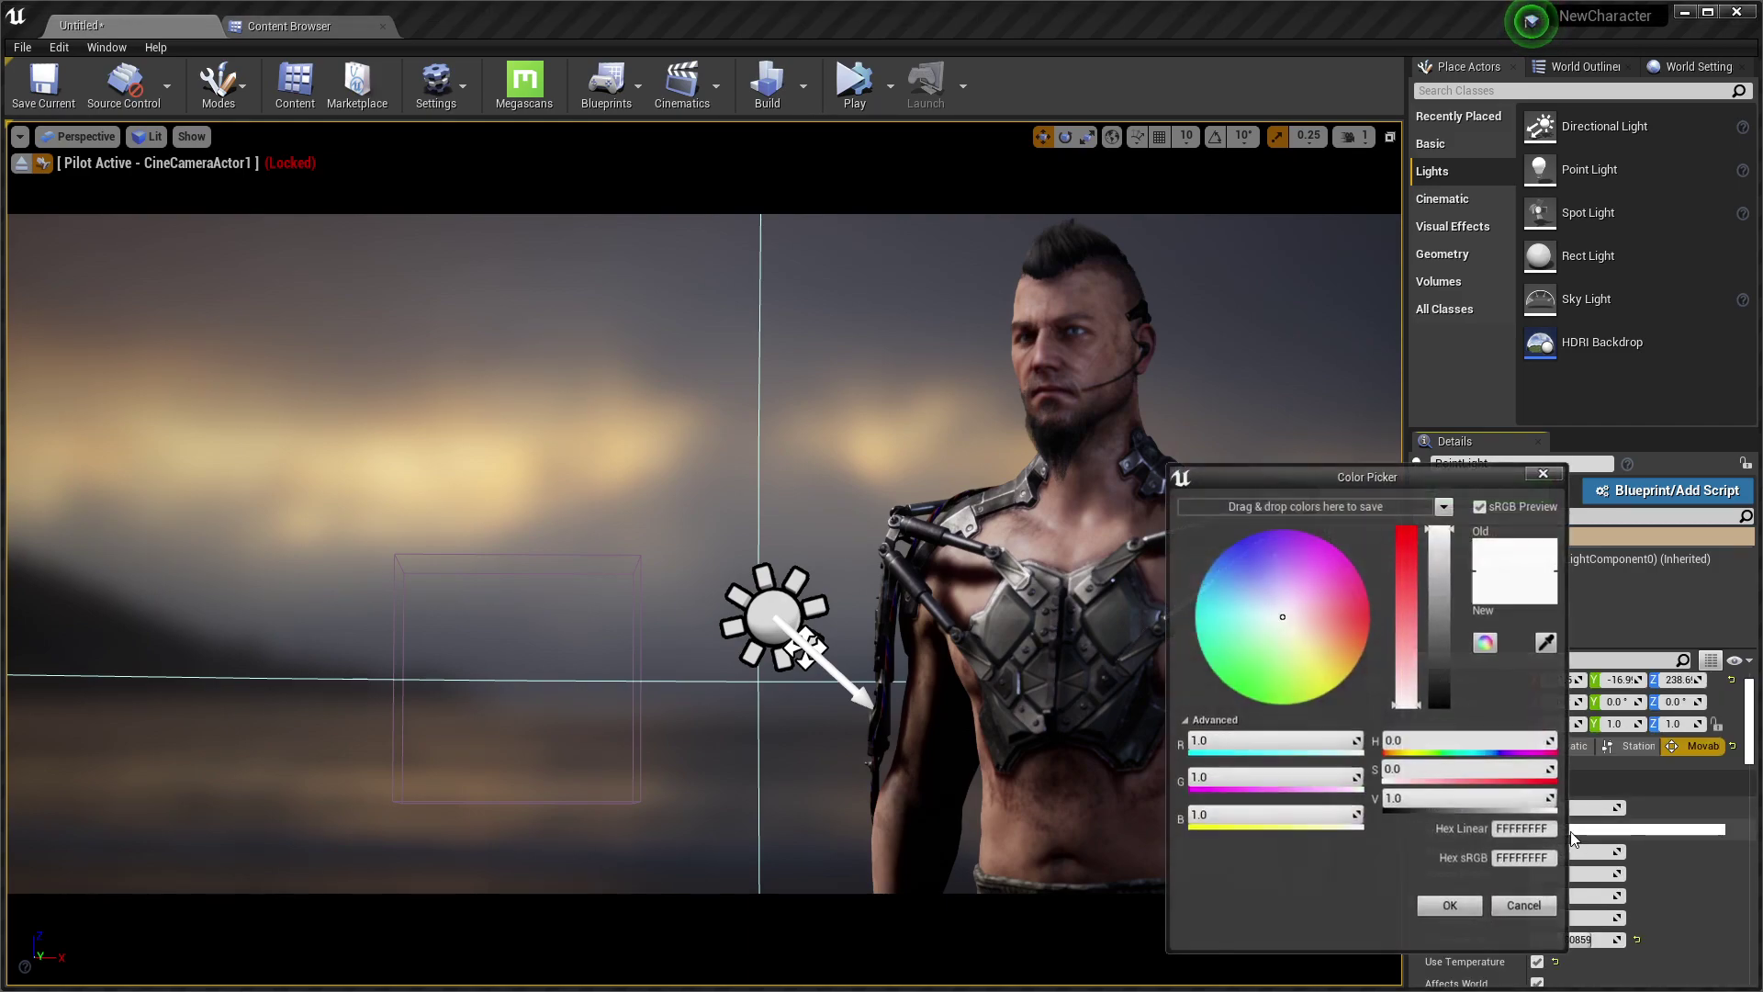
{"action": "left_click", "coordinate": [1271, 616]}
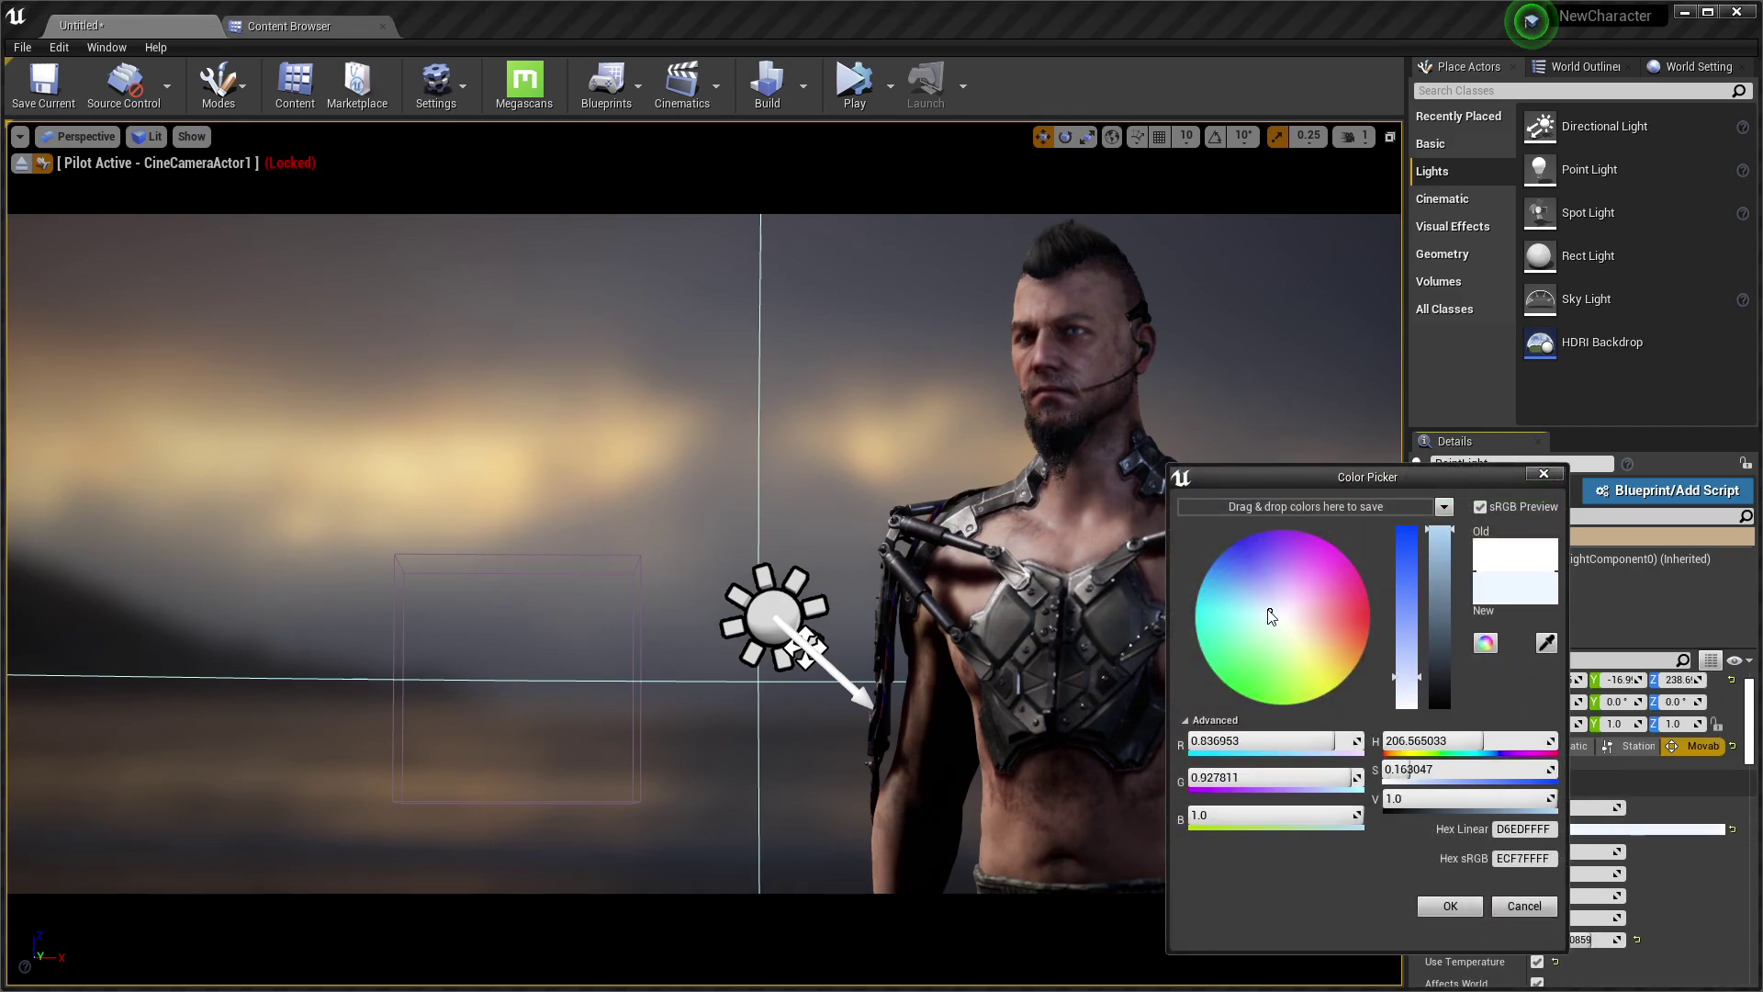
{"action": "left_click_drag", "start_coordinate": [1269, 611], "coordinate": [1263, 610]}
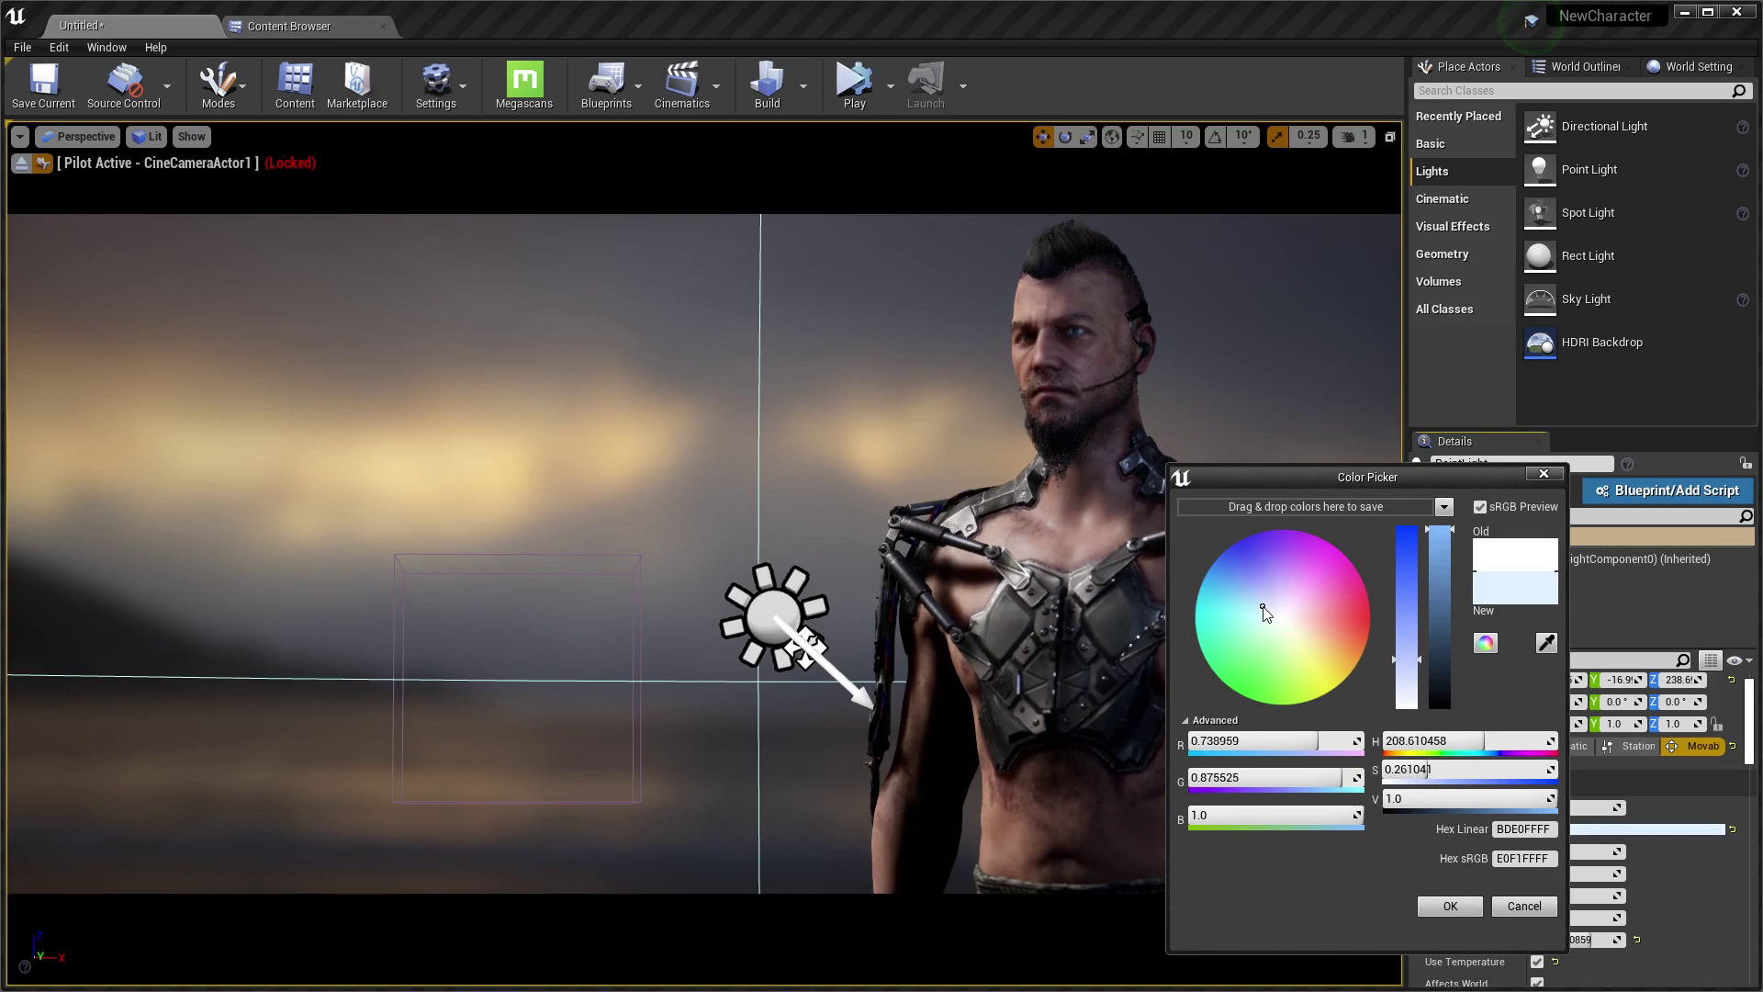
{"action": "left_click", "coordinate": [1450, 907]}
Raise the point light to about 12.06 cd, with source radius ~33.81 and soft source radius ~13.92
{"action": "left_click_drag", "start_coordinate": [1537, 808], "coordinate": [1541, 810]}
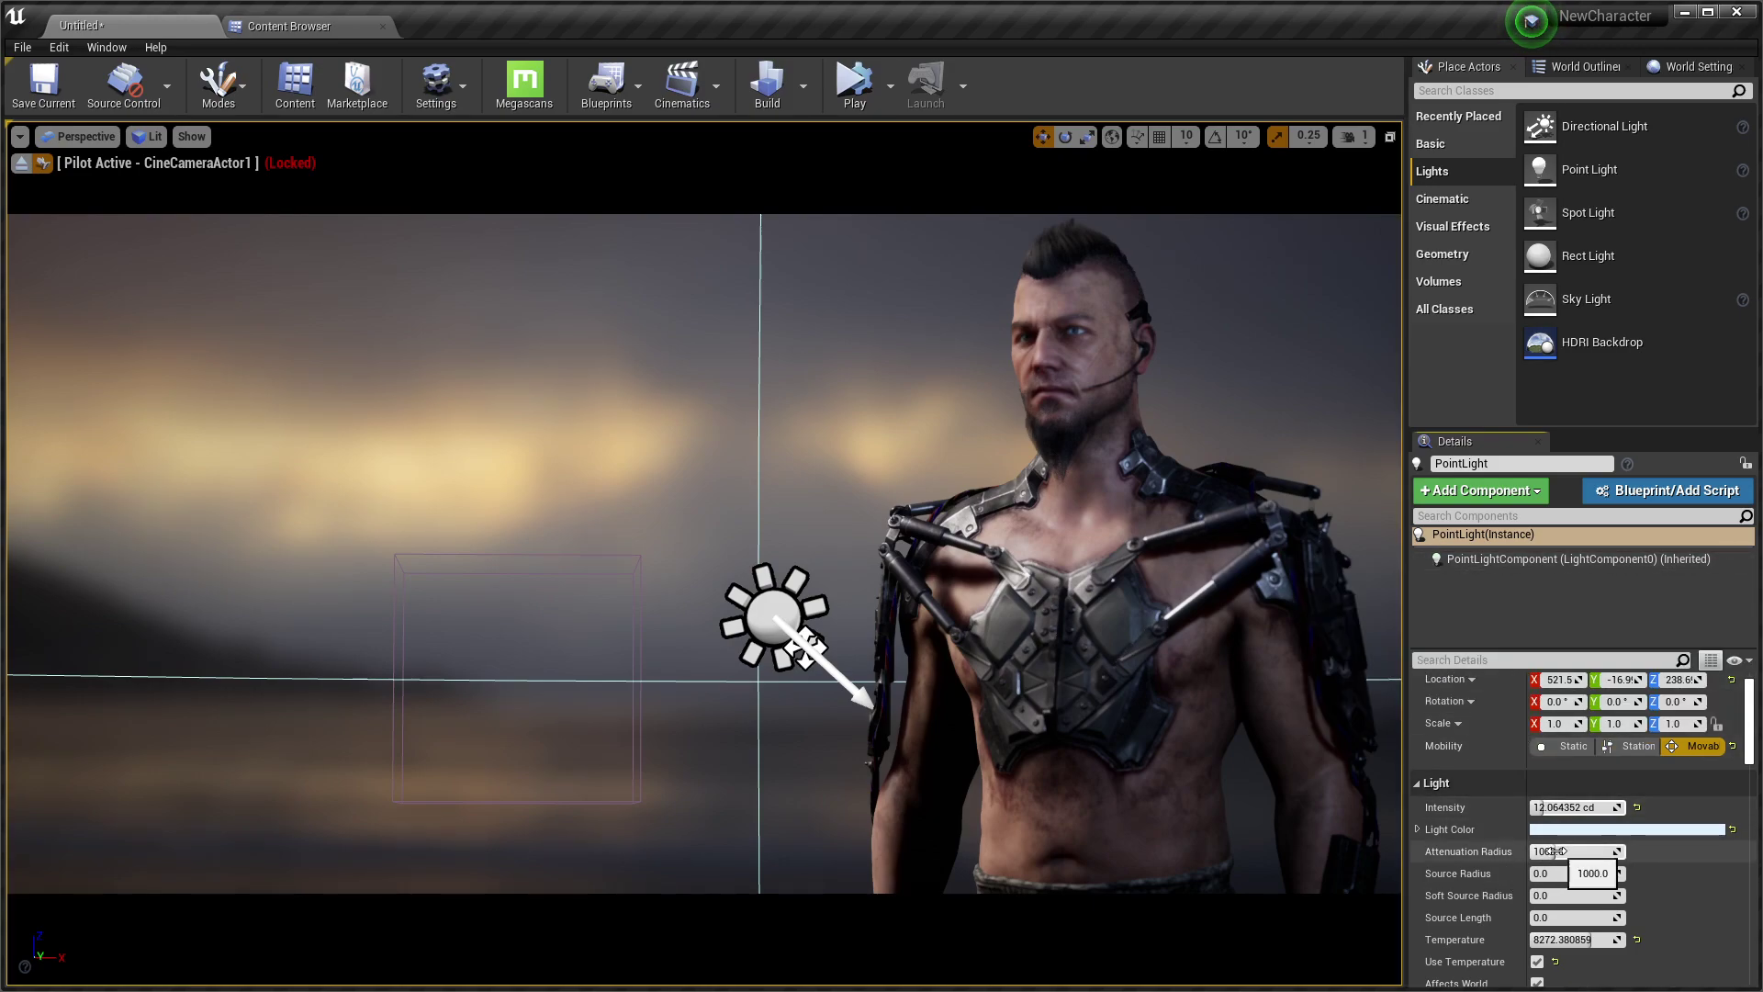
{"action": "left_click_drag", "start_coordinate": [1545, 874], "coordinate": [1589, 873]}
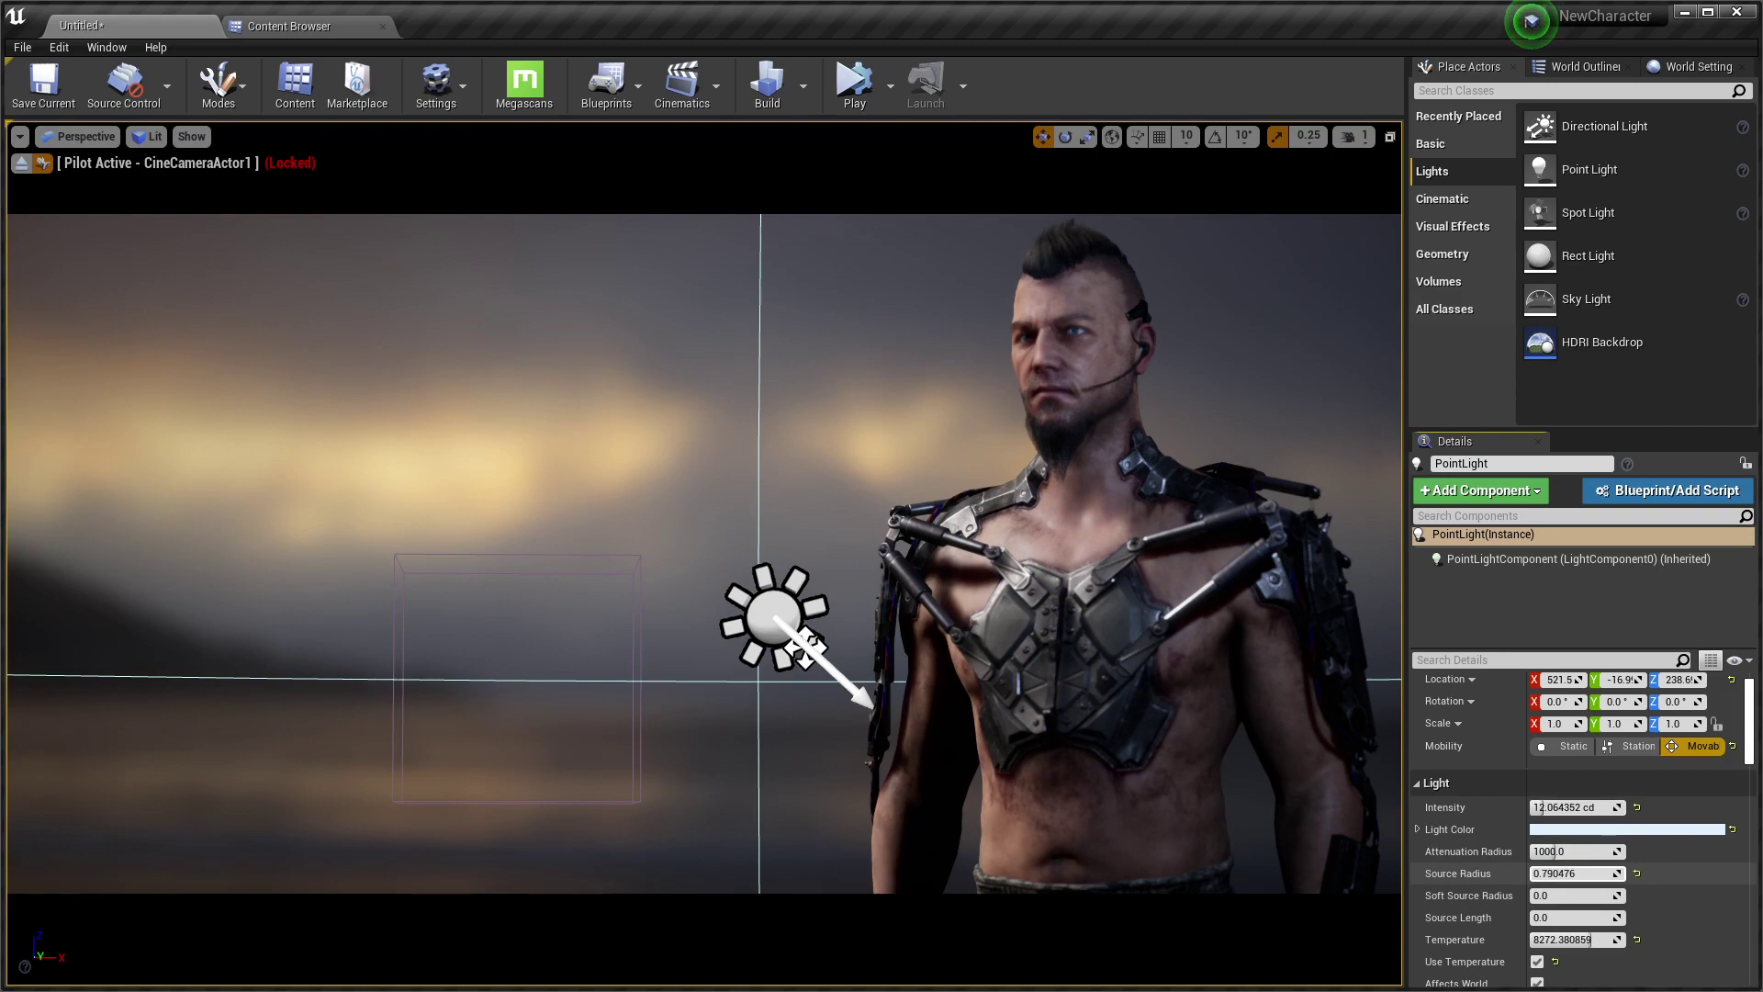
{"action": "mouse_move", "coordinate": [1576, 874]}
{"action": "left_mouse_down"}
{"action": "mouse_move", "coordinate": [1552, 873]}
{"action": "mouse_move", "coordinate": [1579, 874]}
{"action": "left_mouse_up"}
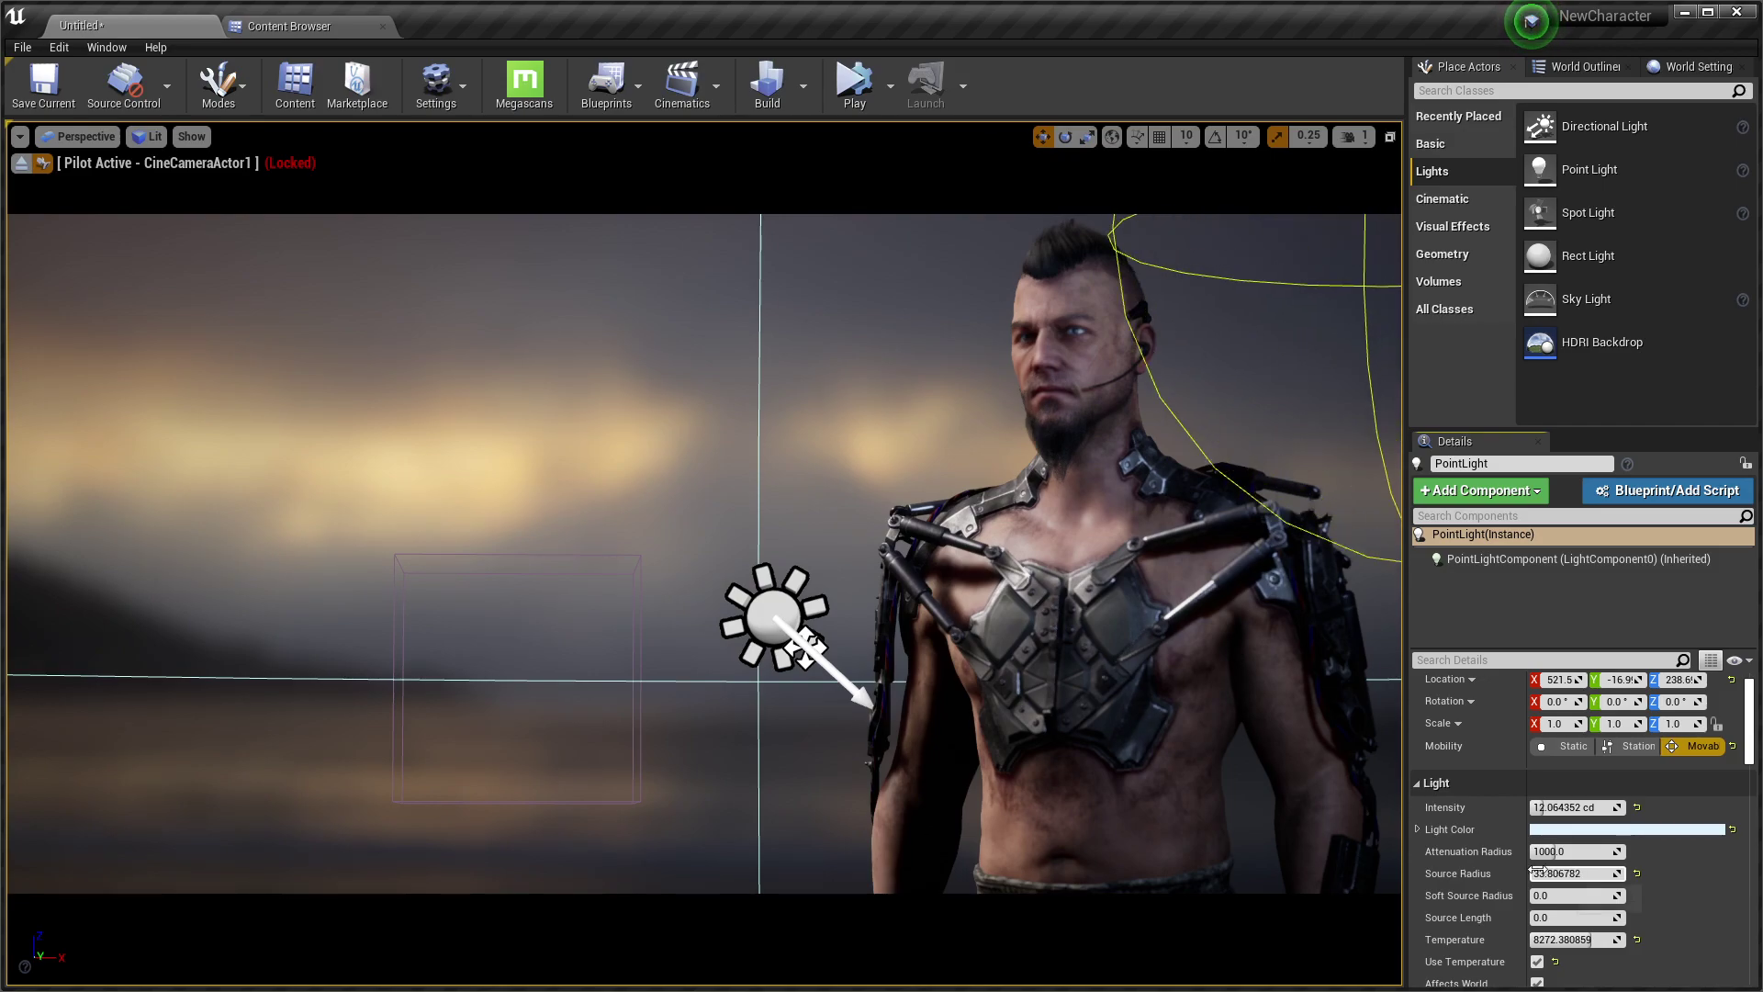
{"action": "scroll", "coordinate": [1481, 870], "scroll_direction": "down", "scroll_amount": 2}
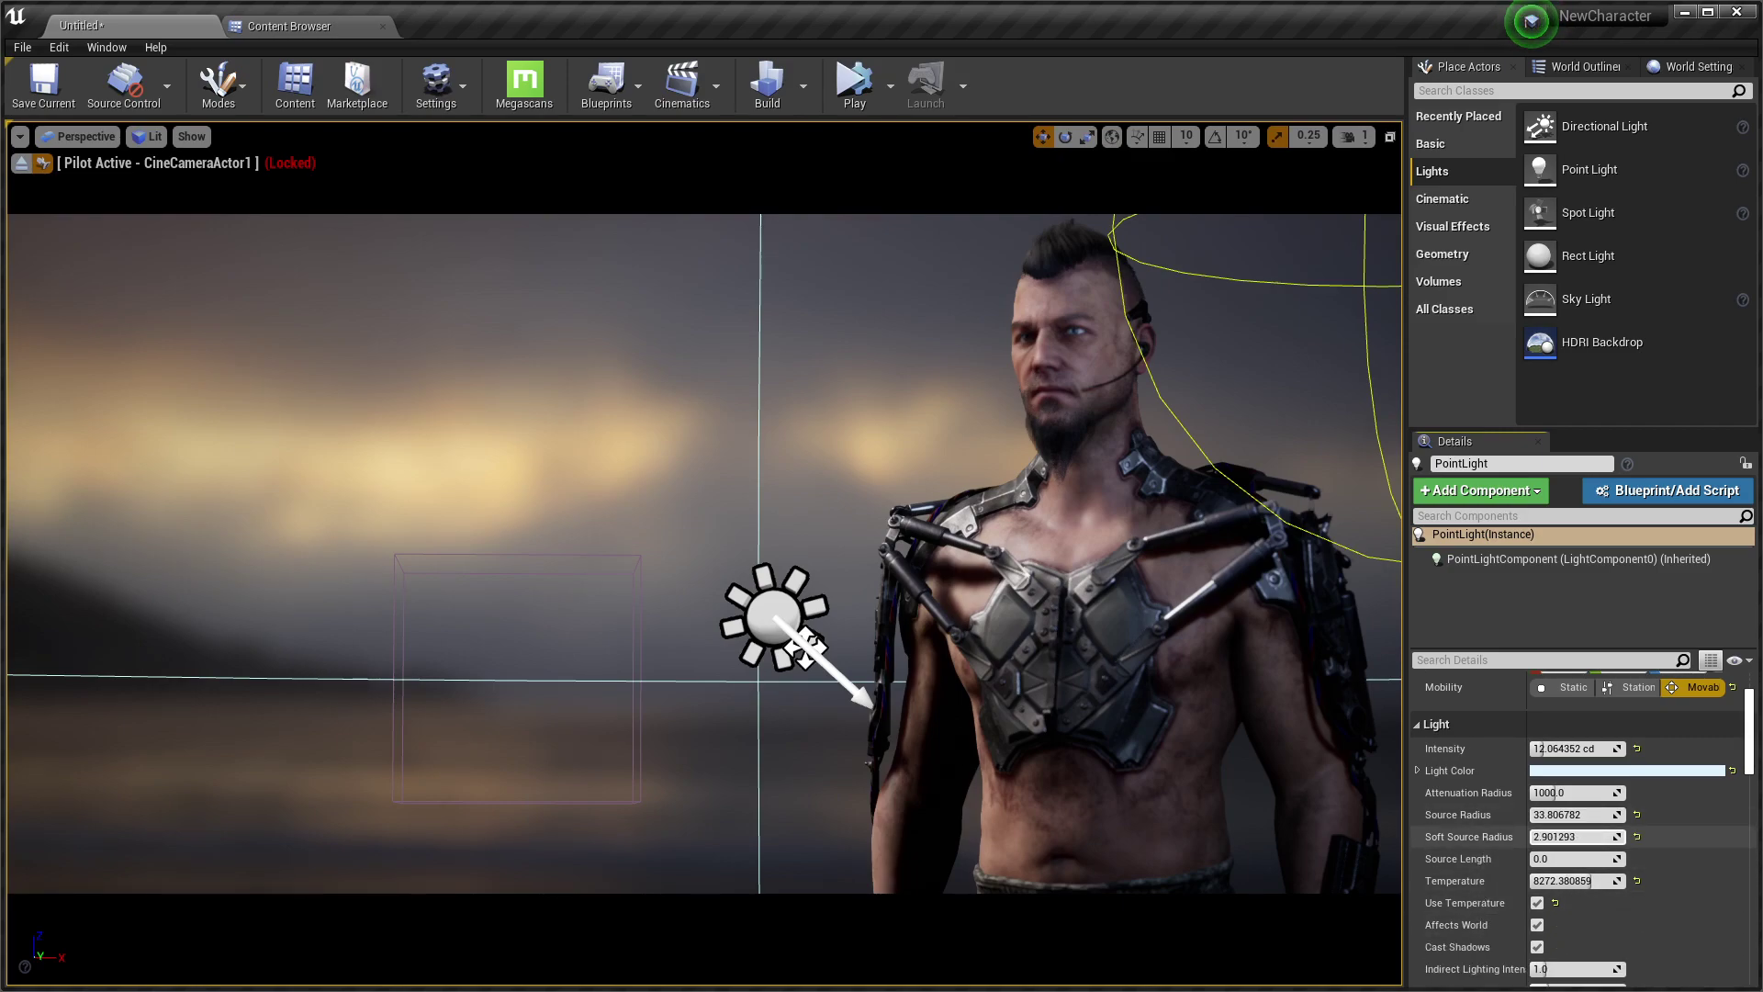
{"action": "left_click_drag", "start_coordinate": [1552, 836], "coordinate": [1584, 837]}
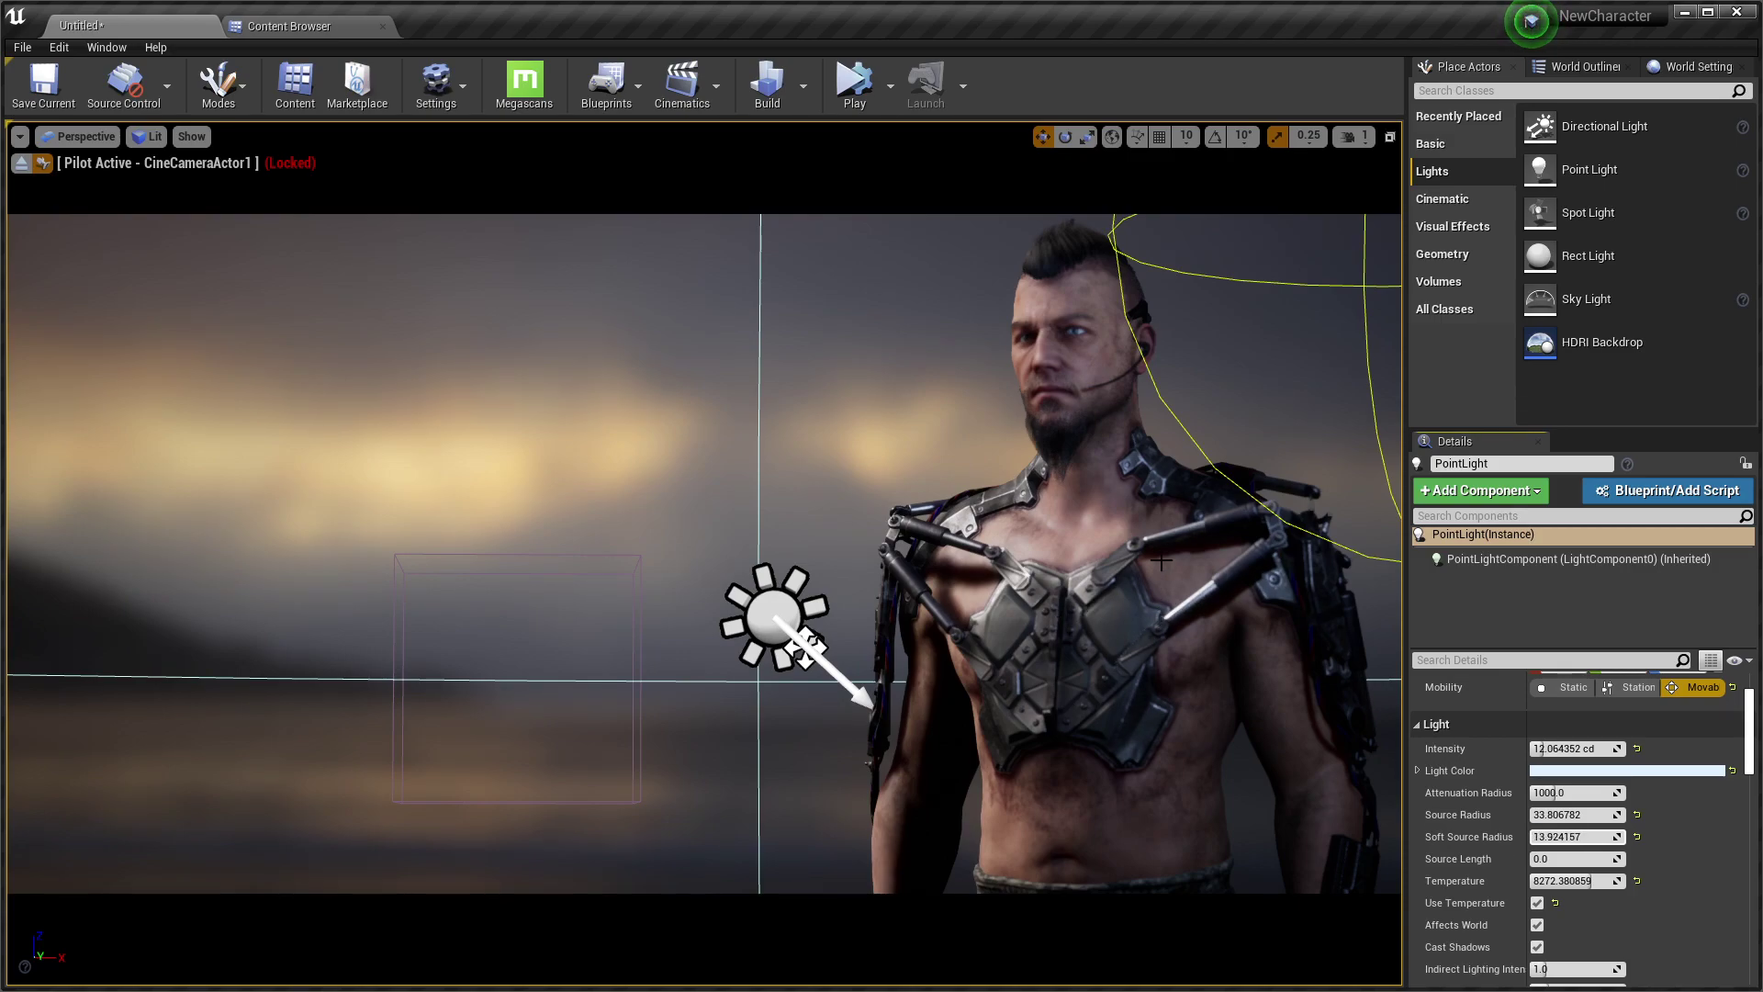
Stop piloting the cine camera and drag a copy of the point light down toward the character
{"action": "left_click", "coordinate": [21, 163]}
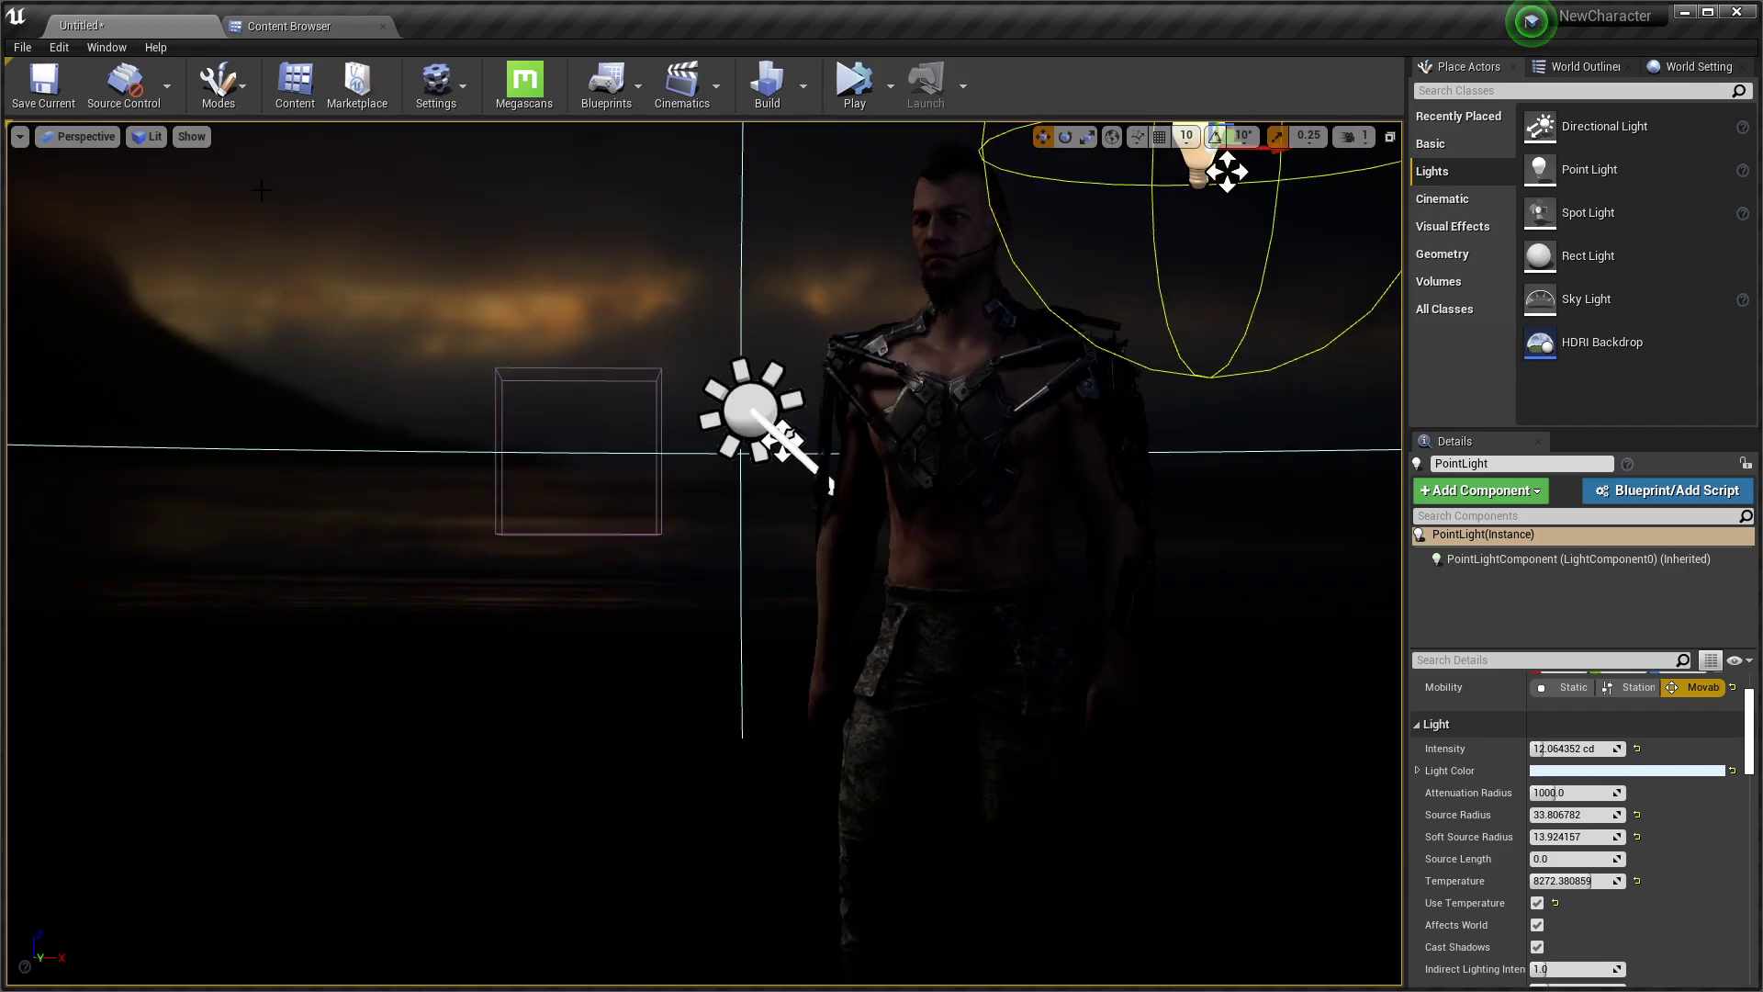
{"action": "right_click_drag", "start_coordinate": [705, 551], "coordinate": [704, 551]}
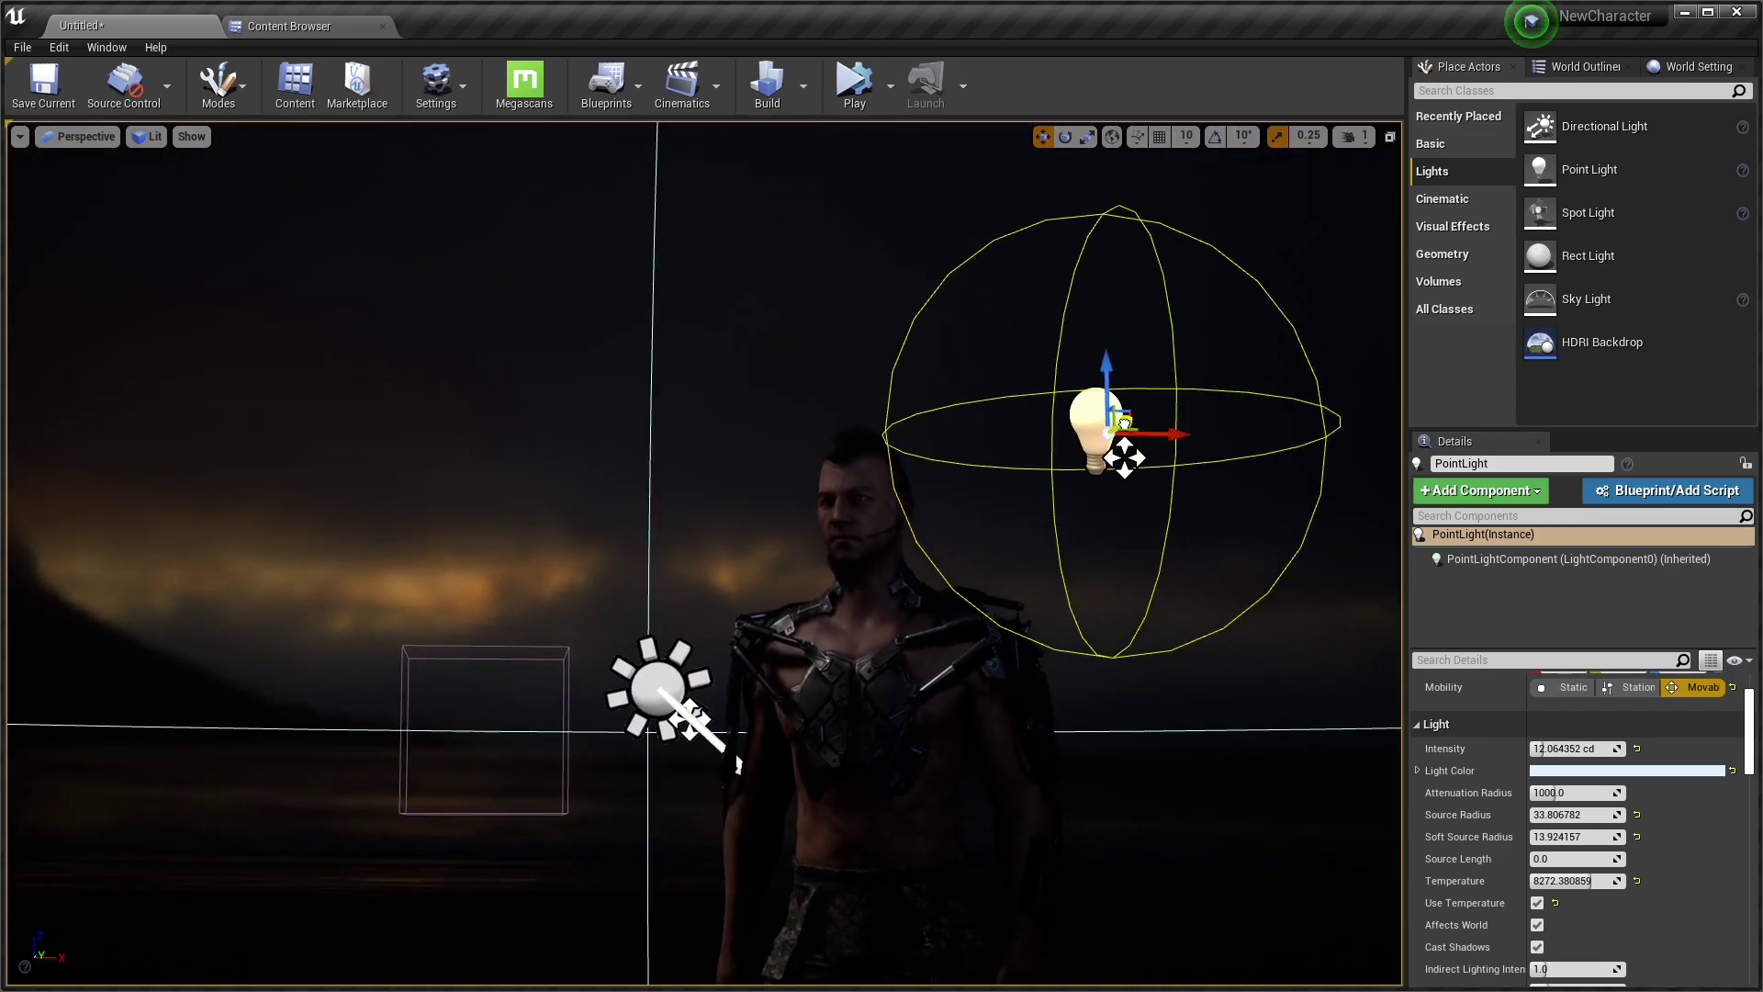
{"action": "mouse_move", "coordinate": [1124, 424]}
{"action": "left_mouse_down"}
{"action": "mouse_move", "coordinate": [978, 511]}
{"action": "mouse_move", "coordinate": [1076, 521]}
{"action": "left_mouse_up"}
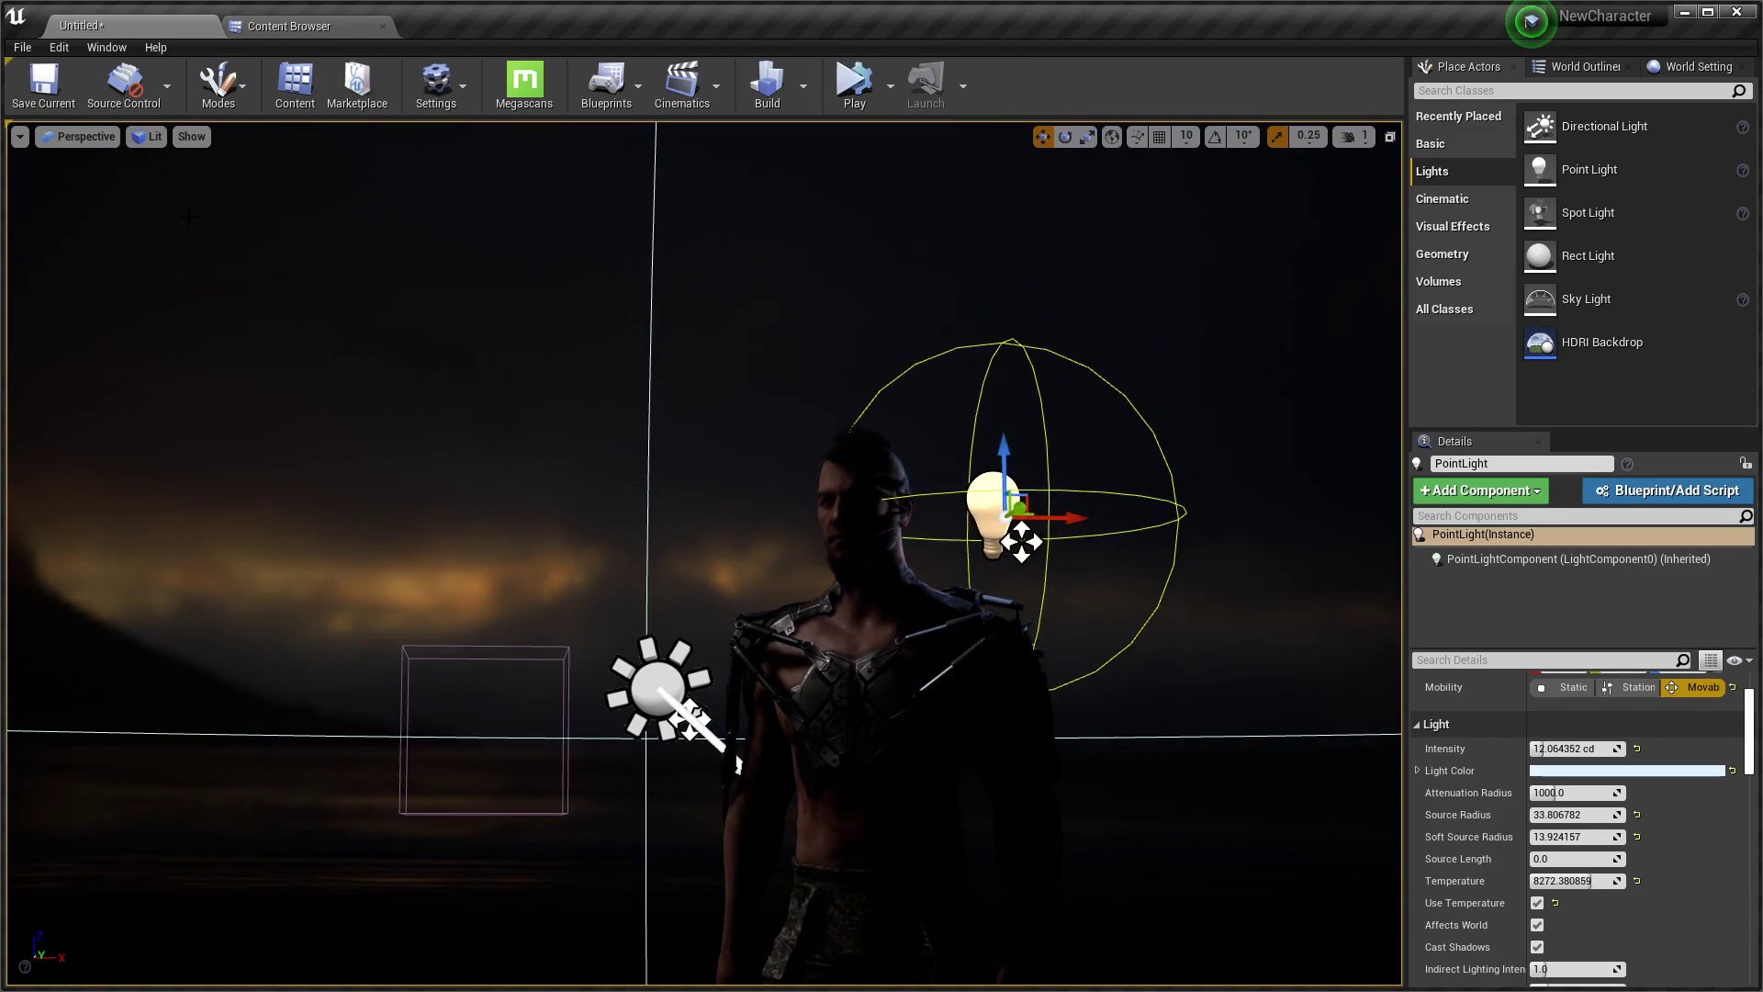
{"action": "left_click", "coordinate": [99, 137]}
Check the shot through CineCameraActor2 and CineCameraActor1, then exit and orbit around the light
{"action": "left_click", "coordinate": [91, 337]}
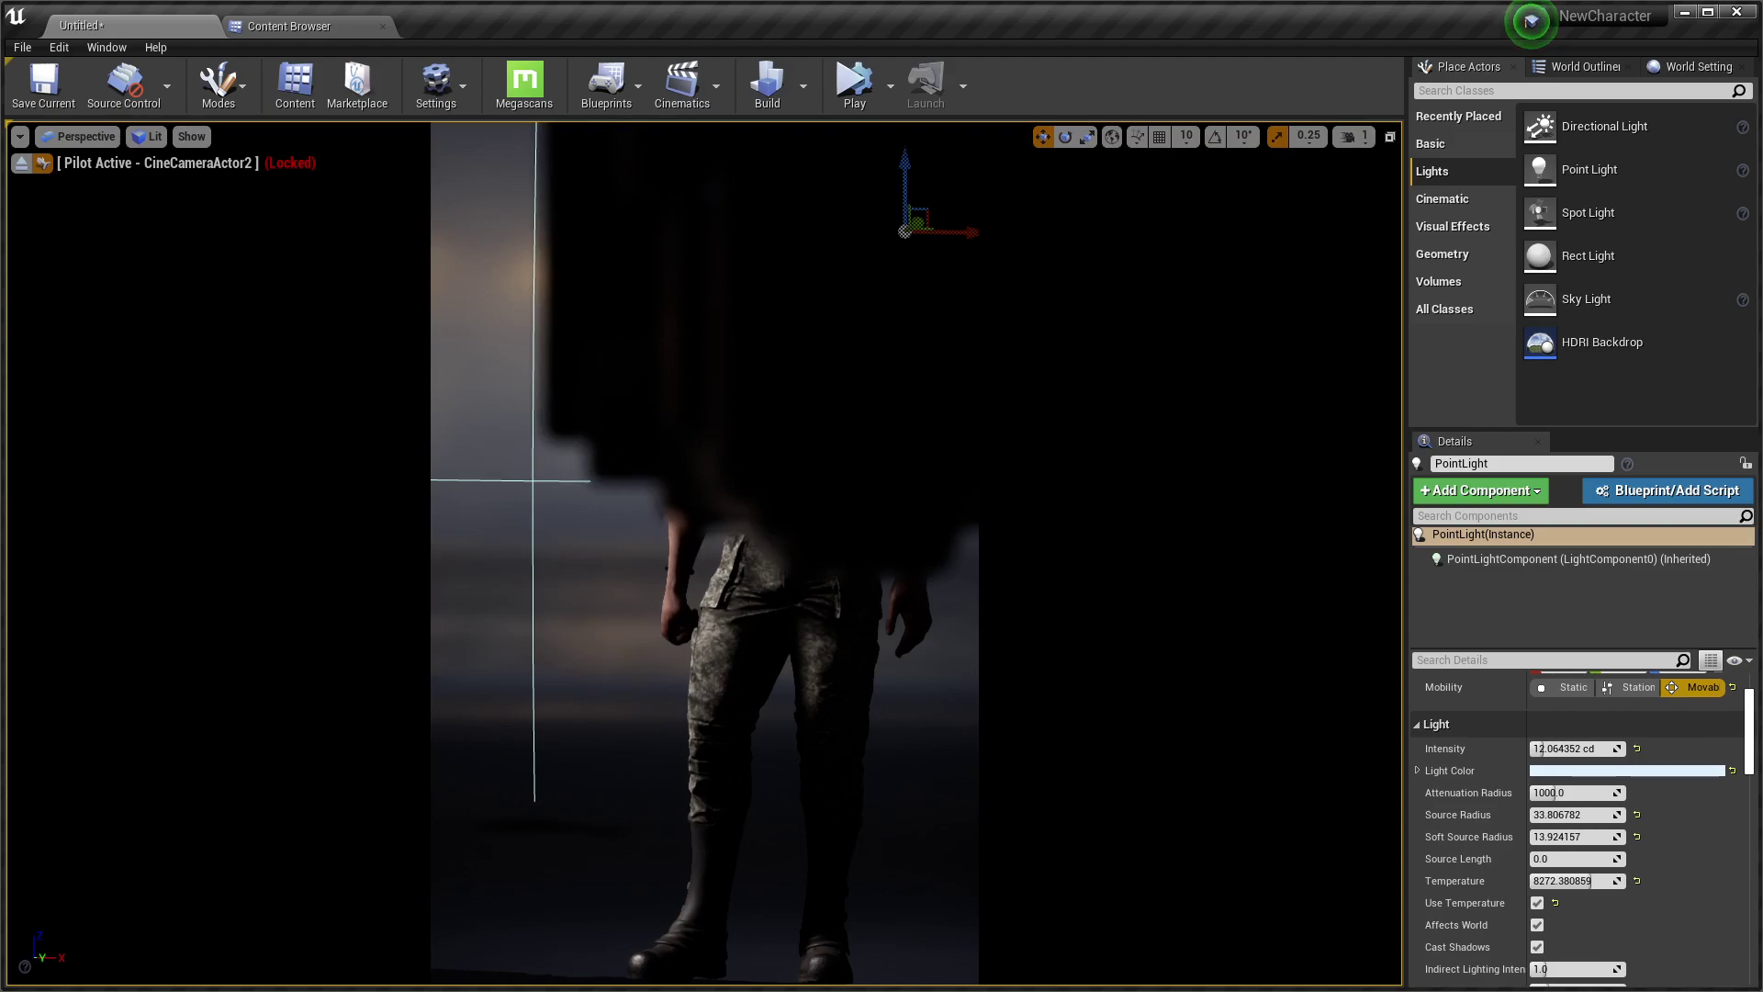
{"action": "left_click", "coordinate": [82, 136]}
{"action": "left_click", "coordinate": [91, 357]}
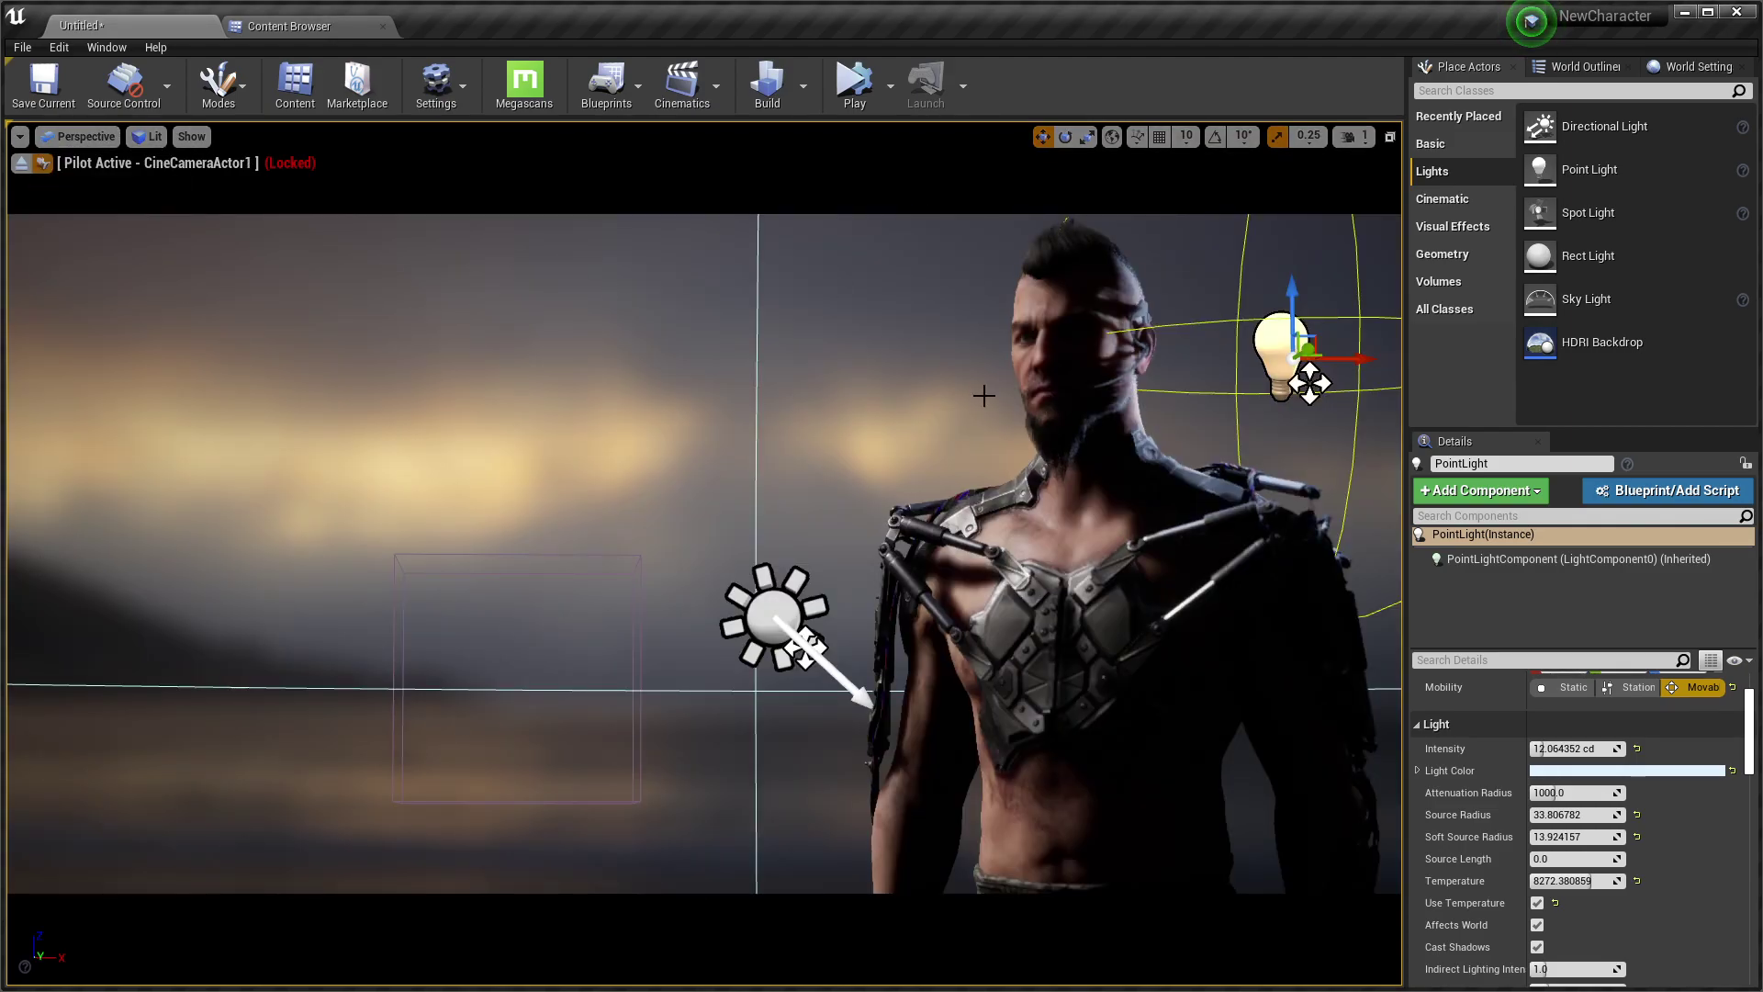
{"action": "left_click", "coordinate": [20, 164]}
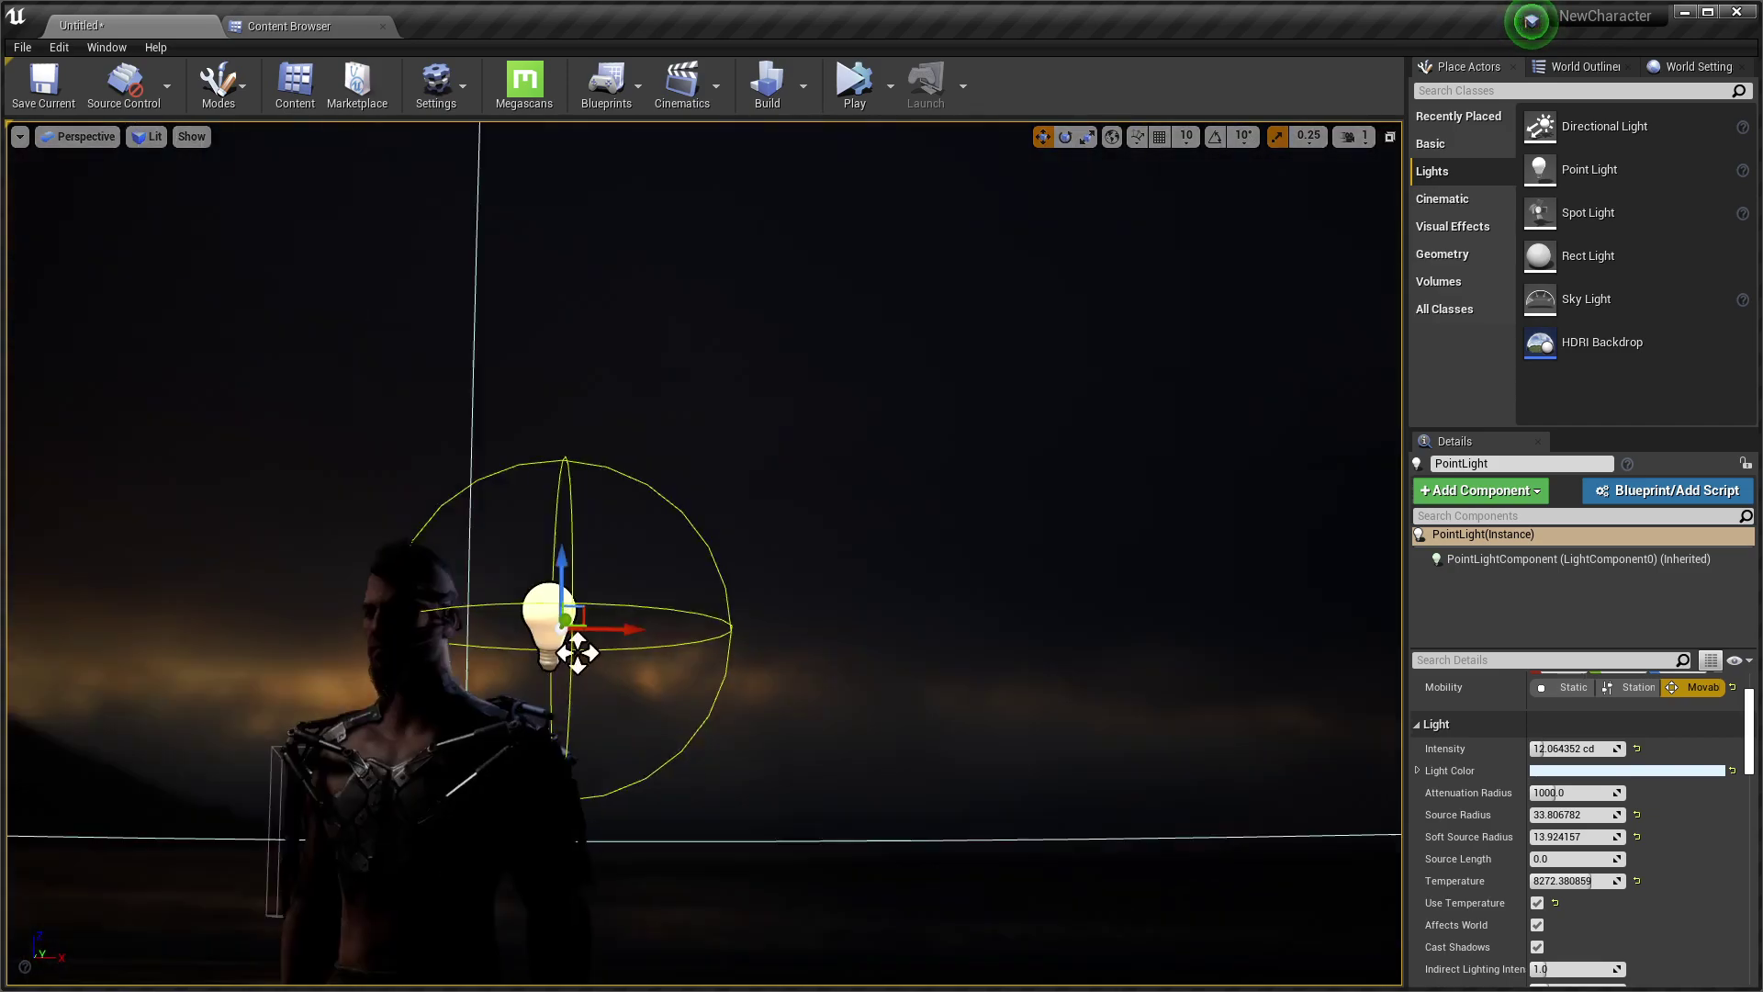
{"action": "key", "text": "ctrl+z"}
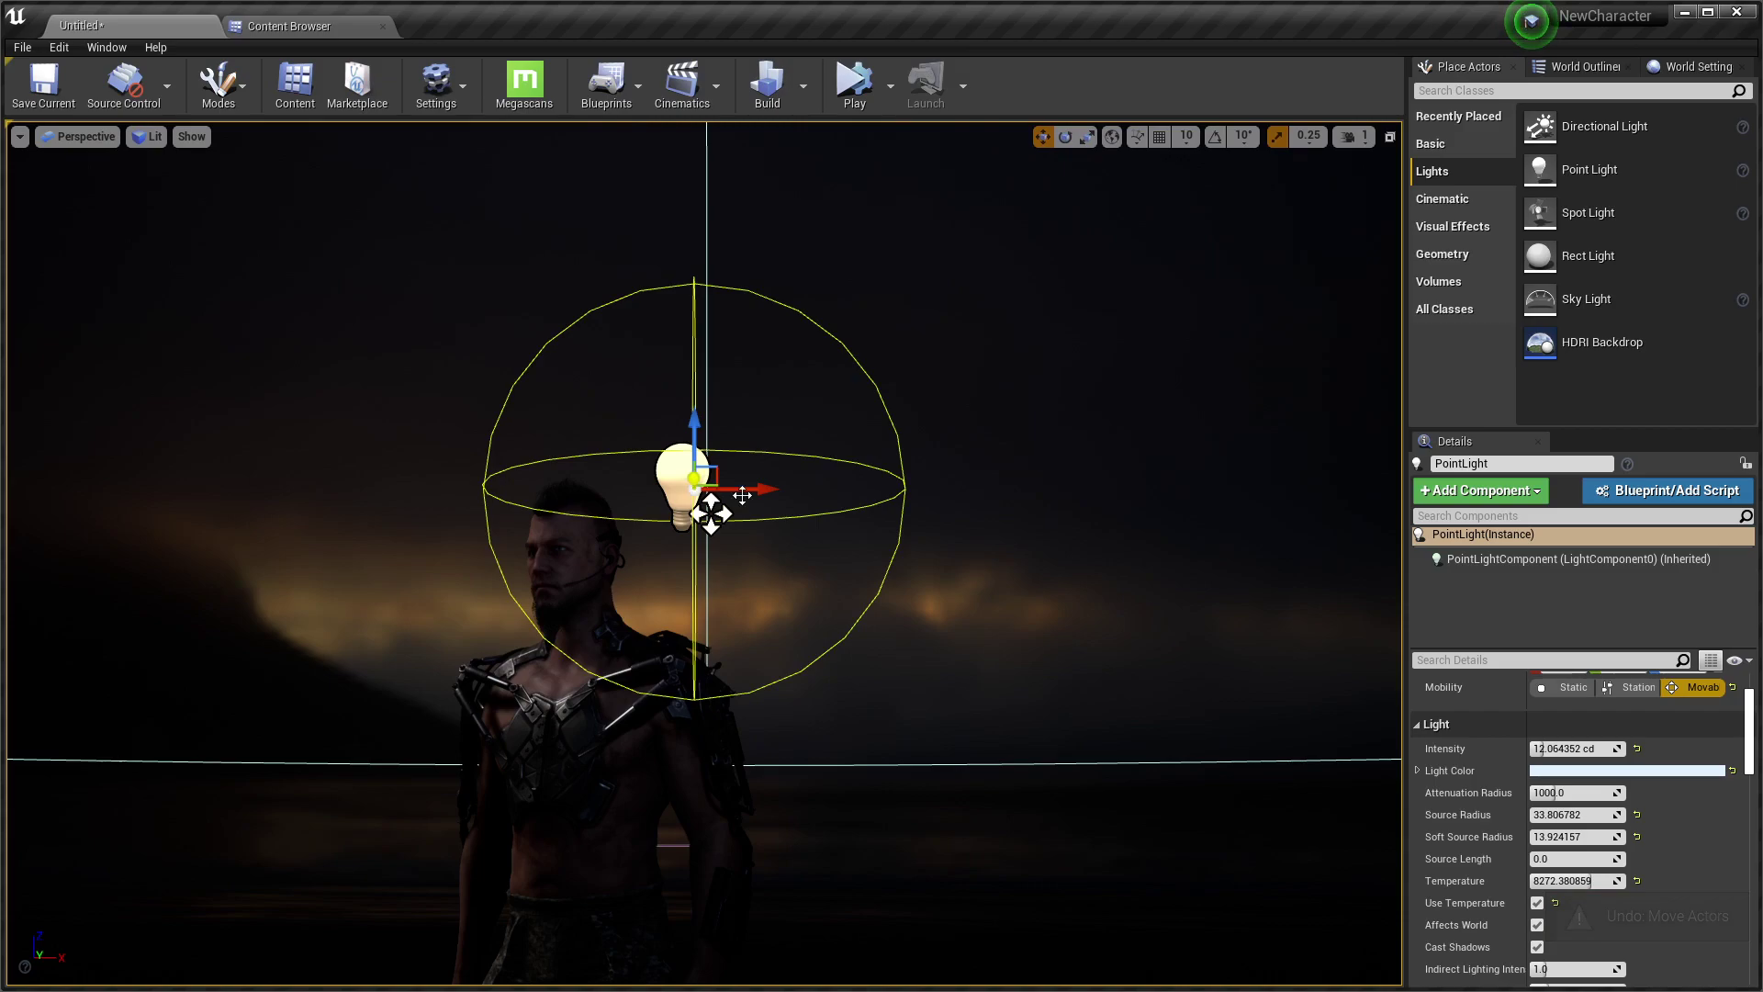
{"action": "mouse_move", "coordinate": [742, 496]}
{"action": "left_mouse_down", "text": "alt"}
{"action": "mouse_move", "coordinate": [700, 440]}
{"action": "mouse_move", "coordinate": [943, 463]}
{"action": "left_mouse_up", "text": "alt"}
Pilot CineCameraActor1 and move PointLight2 to the right of the character's head
{"action": "left_click", "coordinate": [81, 136]}
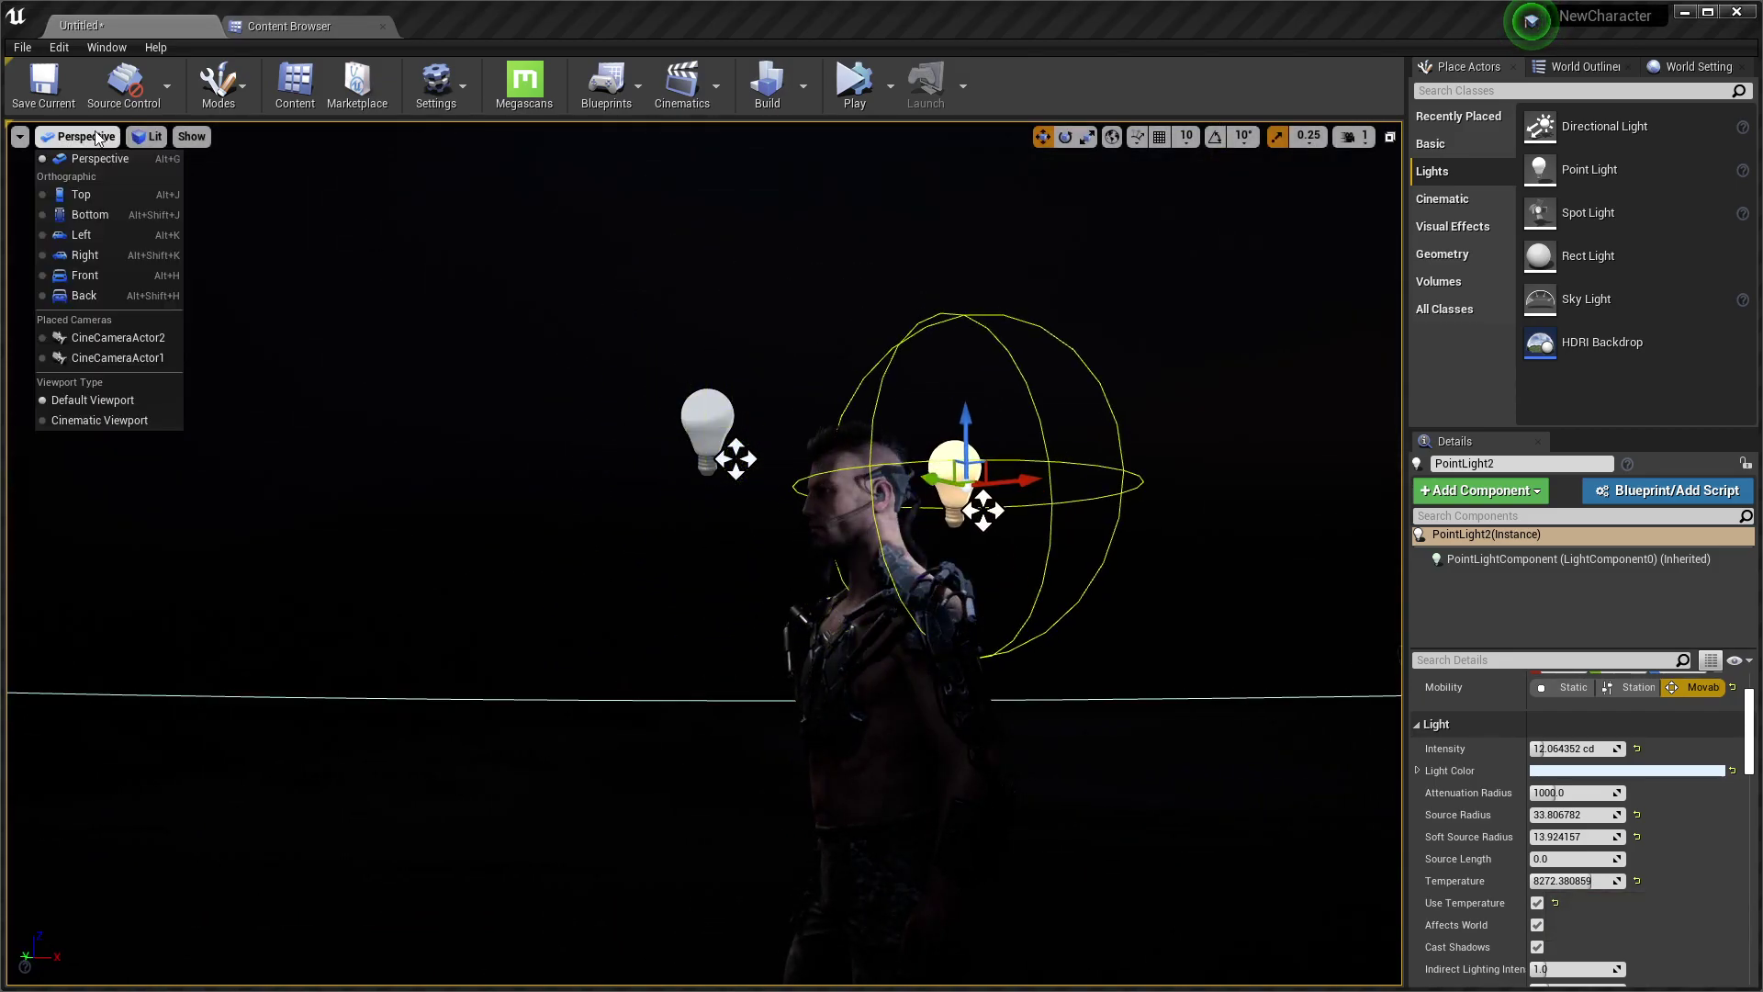
{"action": "left_click", "coordinate": [92, 328]}
{"action": "left_click", "coordinate": [81, 136]}
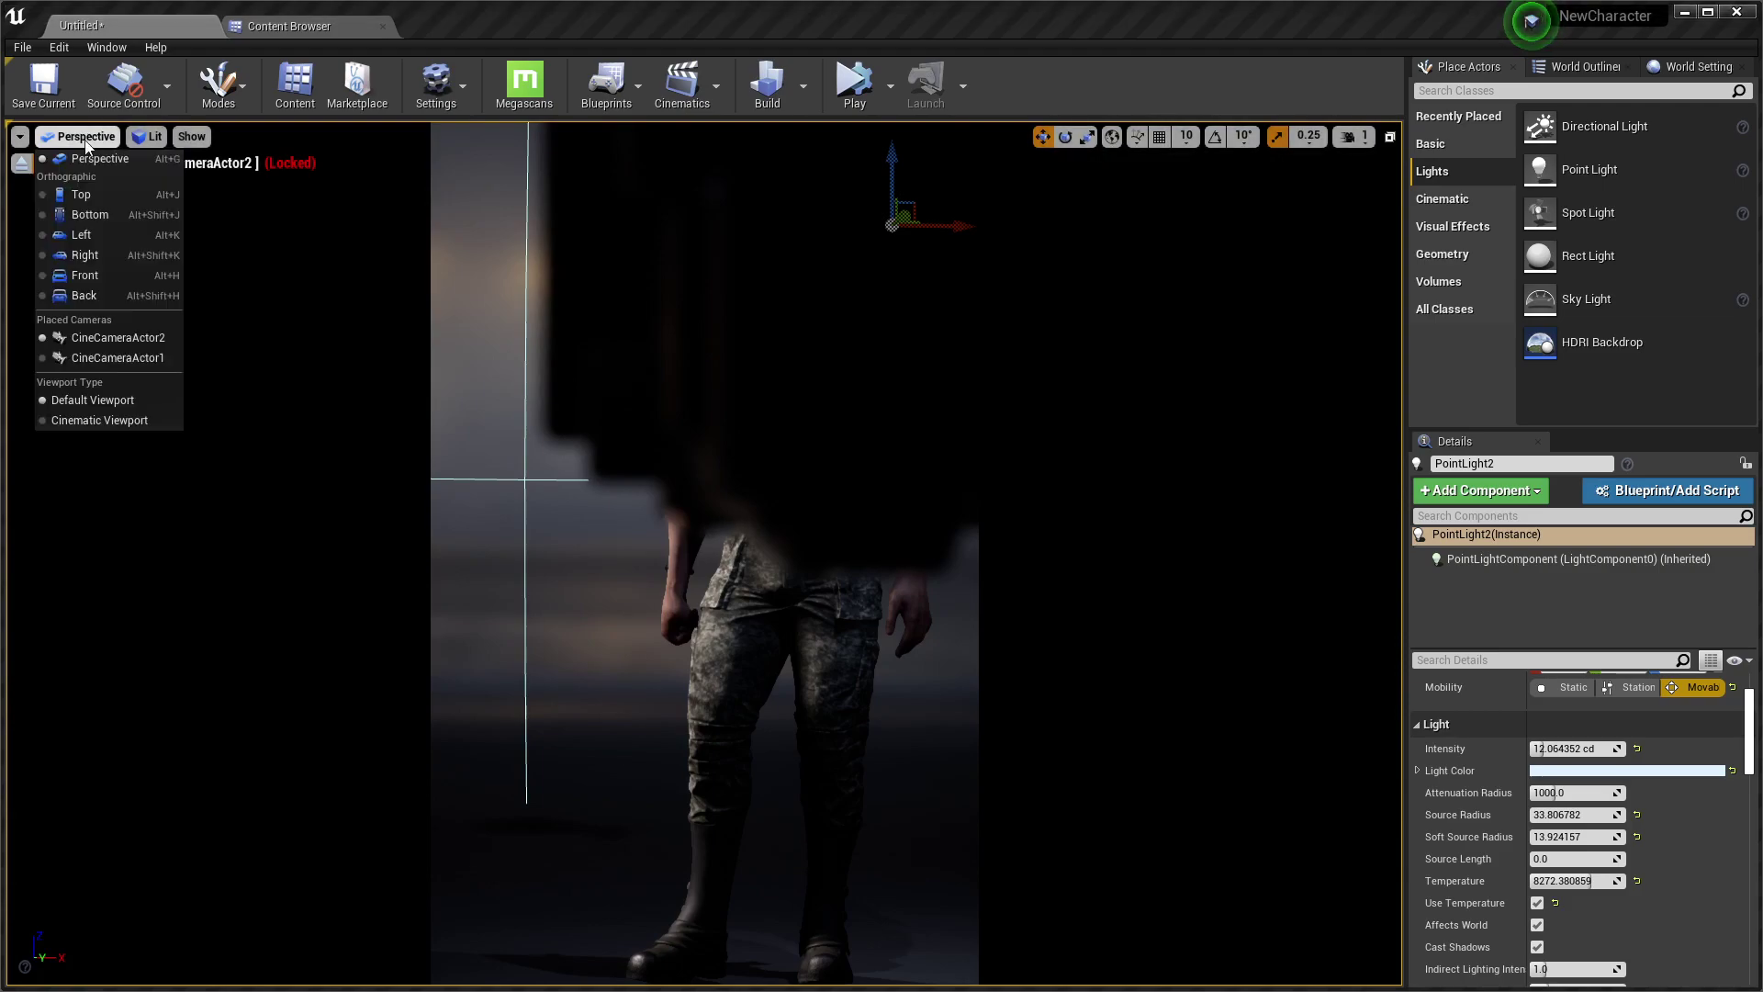
{"action": "left_click", "coordinate": [79, 349]}
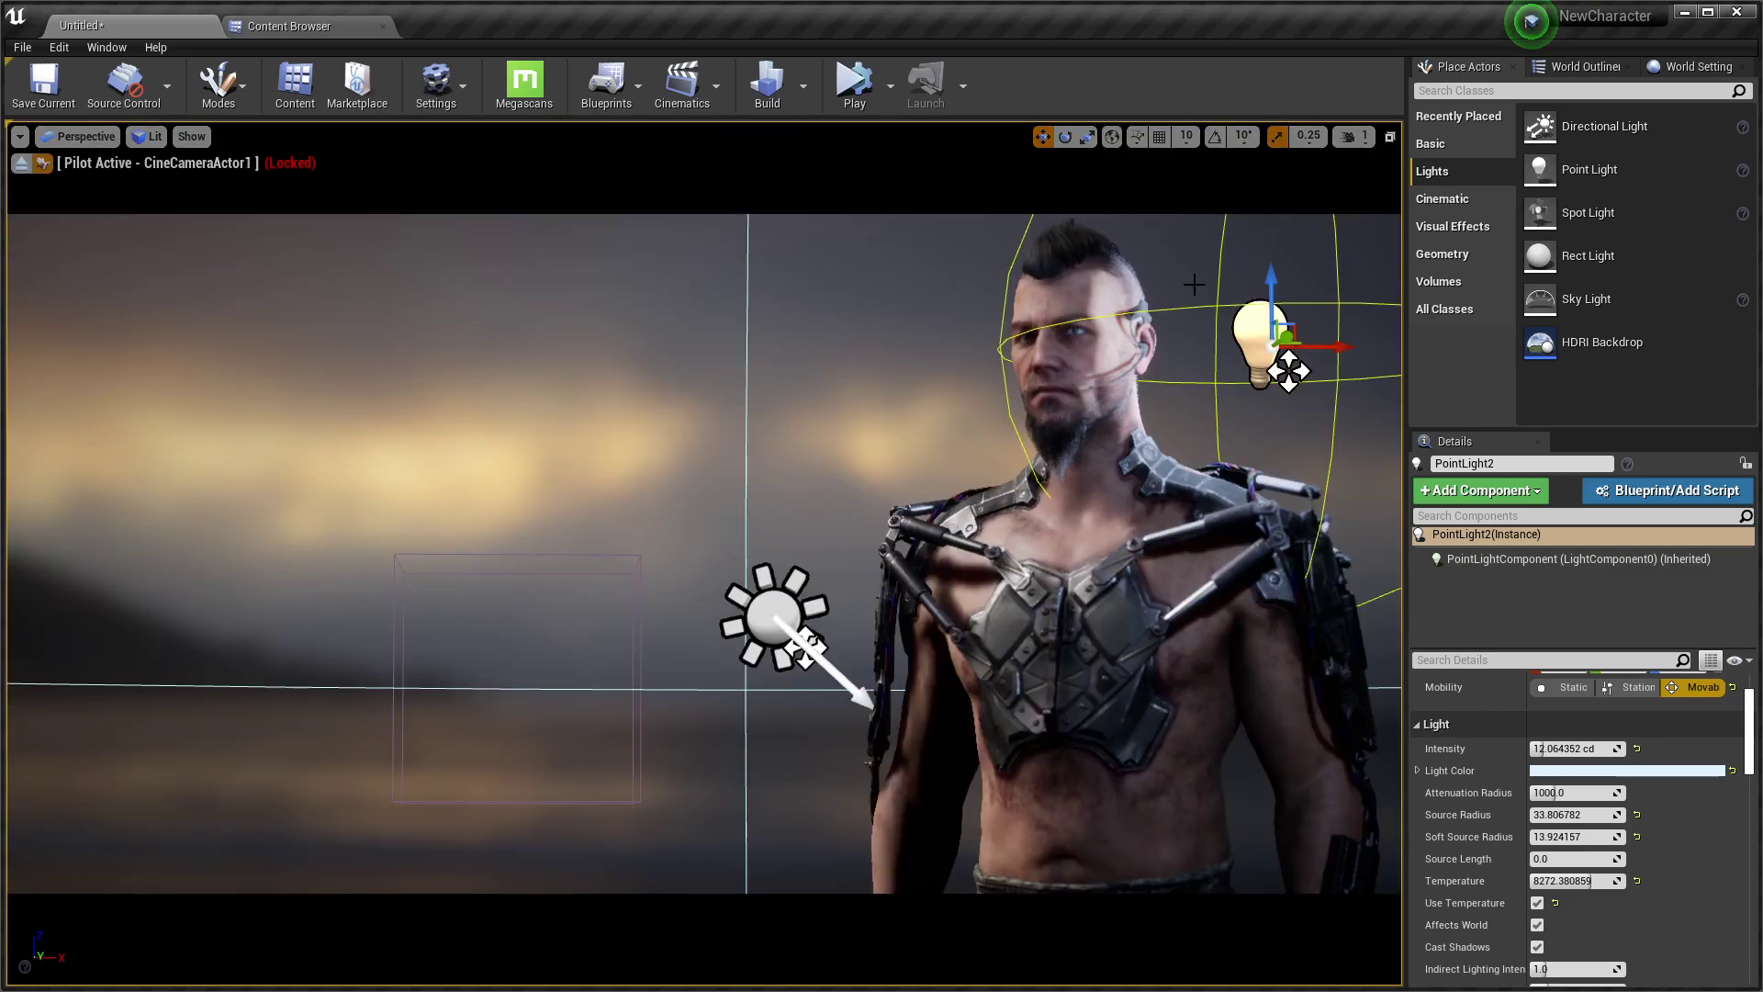
{"action": "left_click_drag", "start_coordinate": [1351, 353], "coordinate": [1419, 355]}
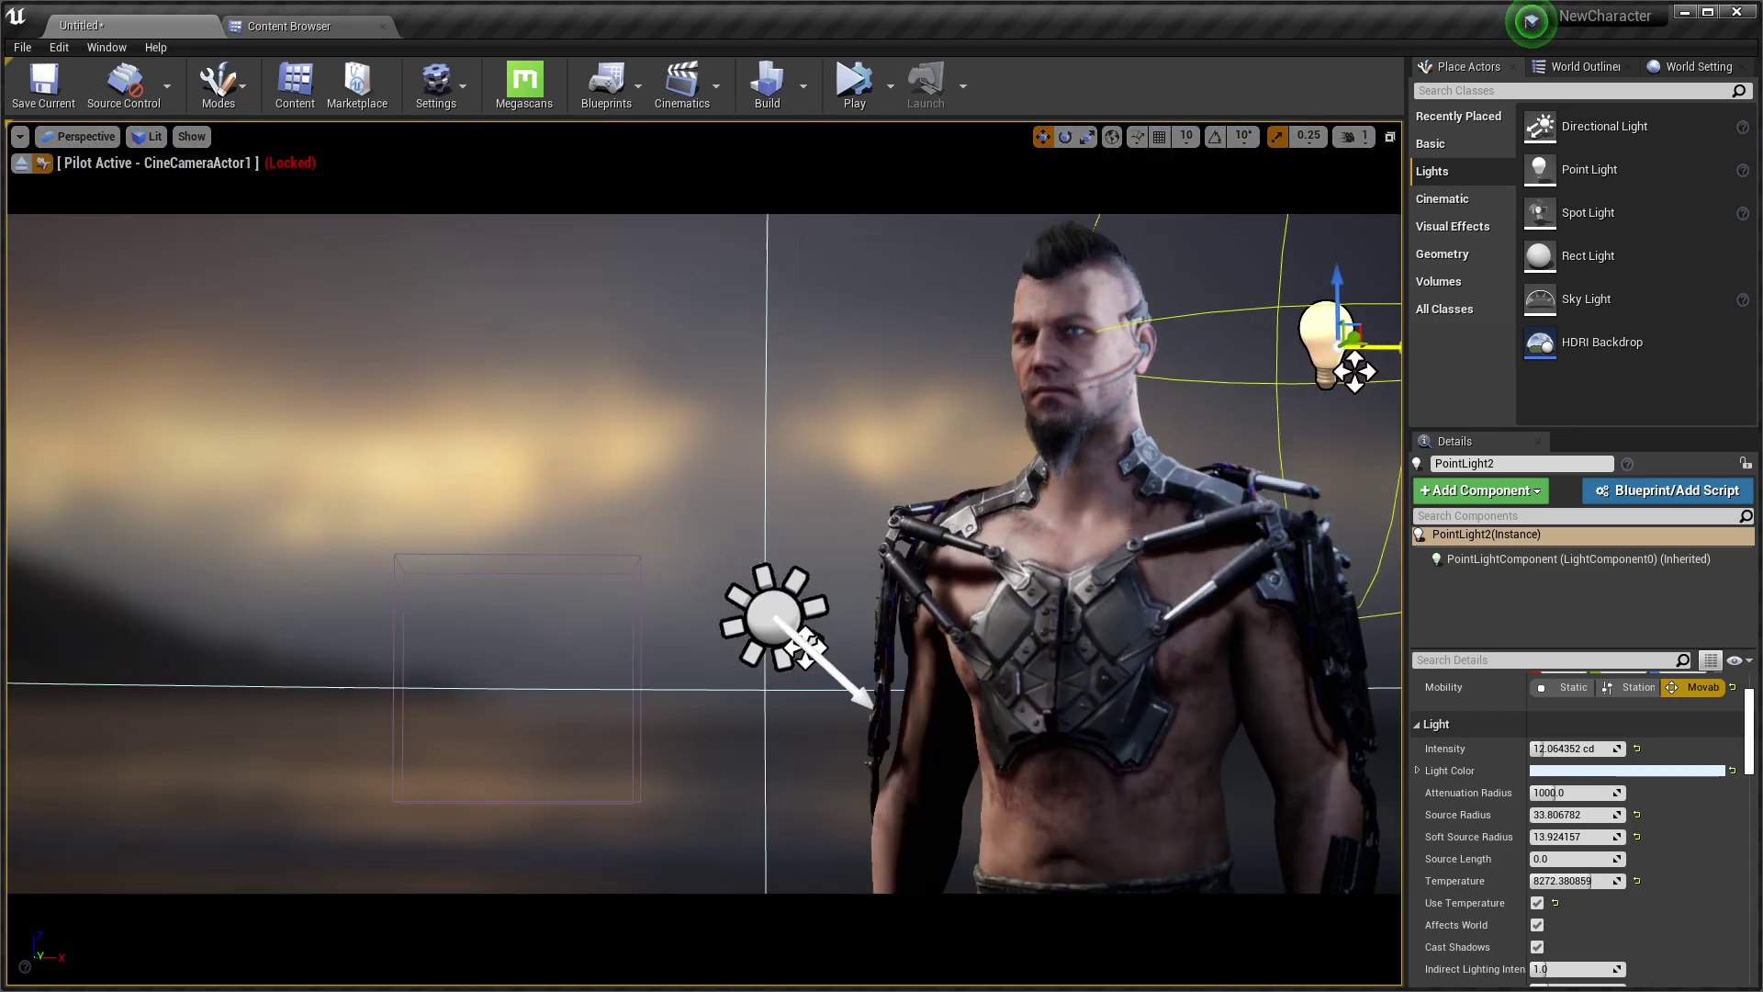
Zero PointLight2's source and soft source radii, set it to 160 cd, and push it further right
{"action": "left_click", "coordinate": [1636, 815]}
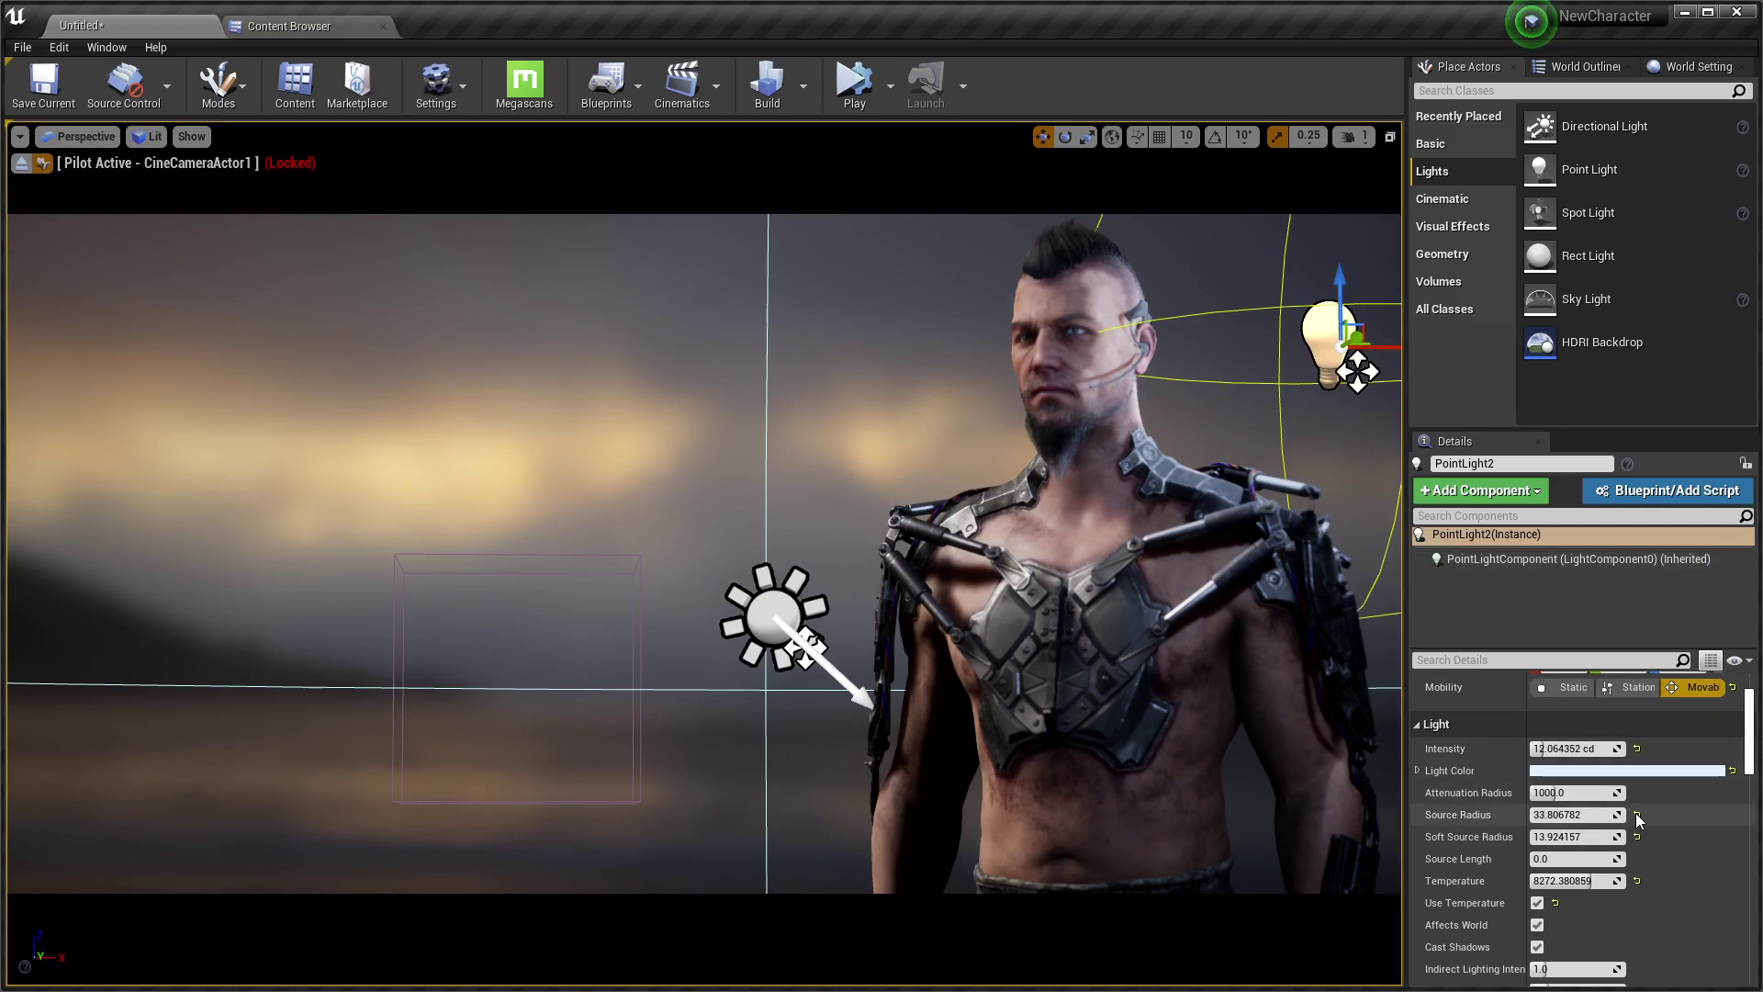
{"action": "left_click", "coordinate": [1638, 837]}
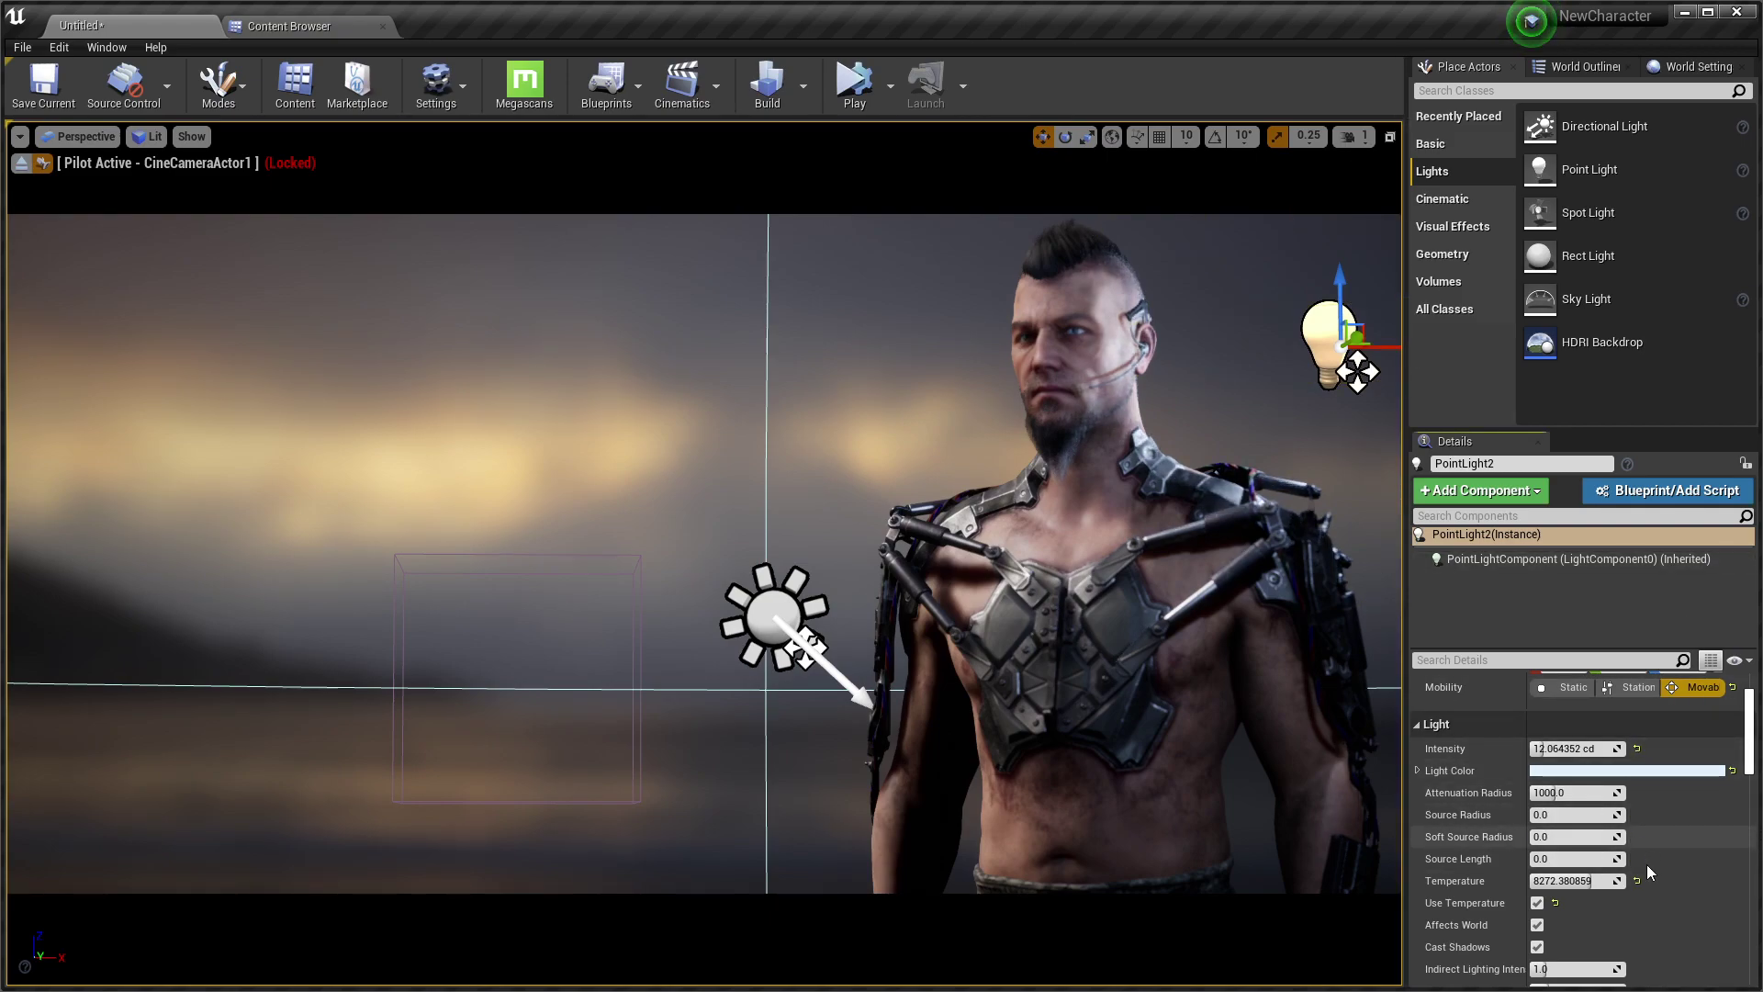
{"action": "mouse_move", "coordinate": [1575, 748]}
{"action": "left_mouse_down"}
{"action": "mouse_move", "coordinate": [1617, 748]}
{"action": "mouse_move", "coordinate": [1357, 425]}
{"action": "left_mouse_up"}
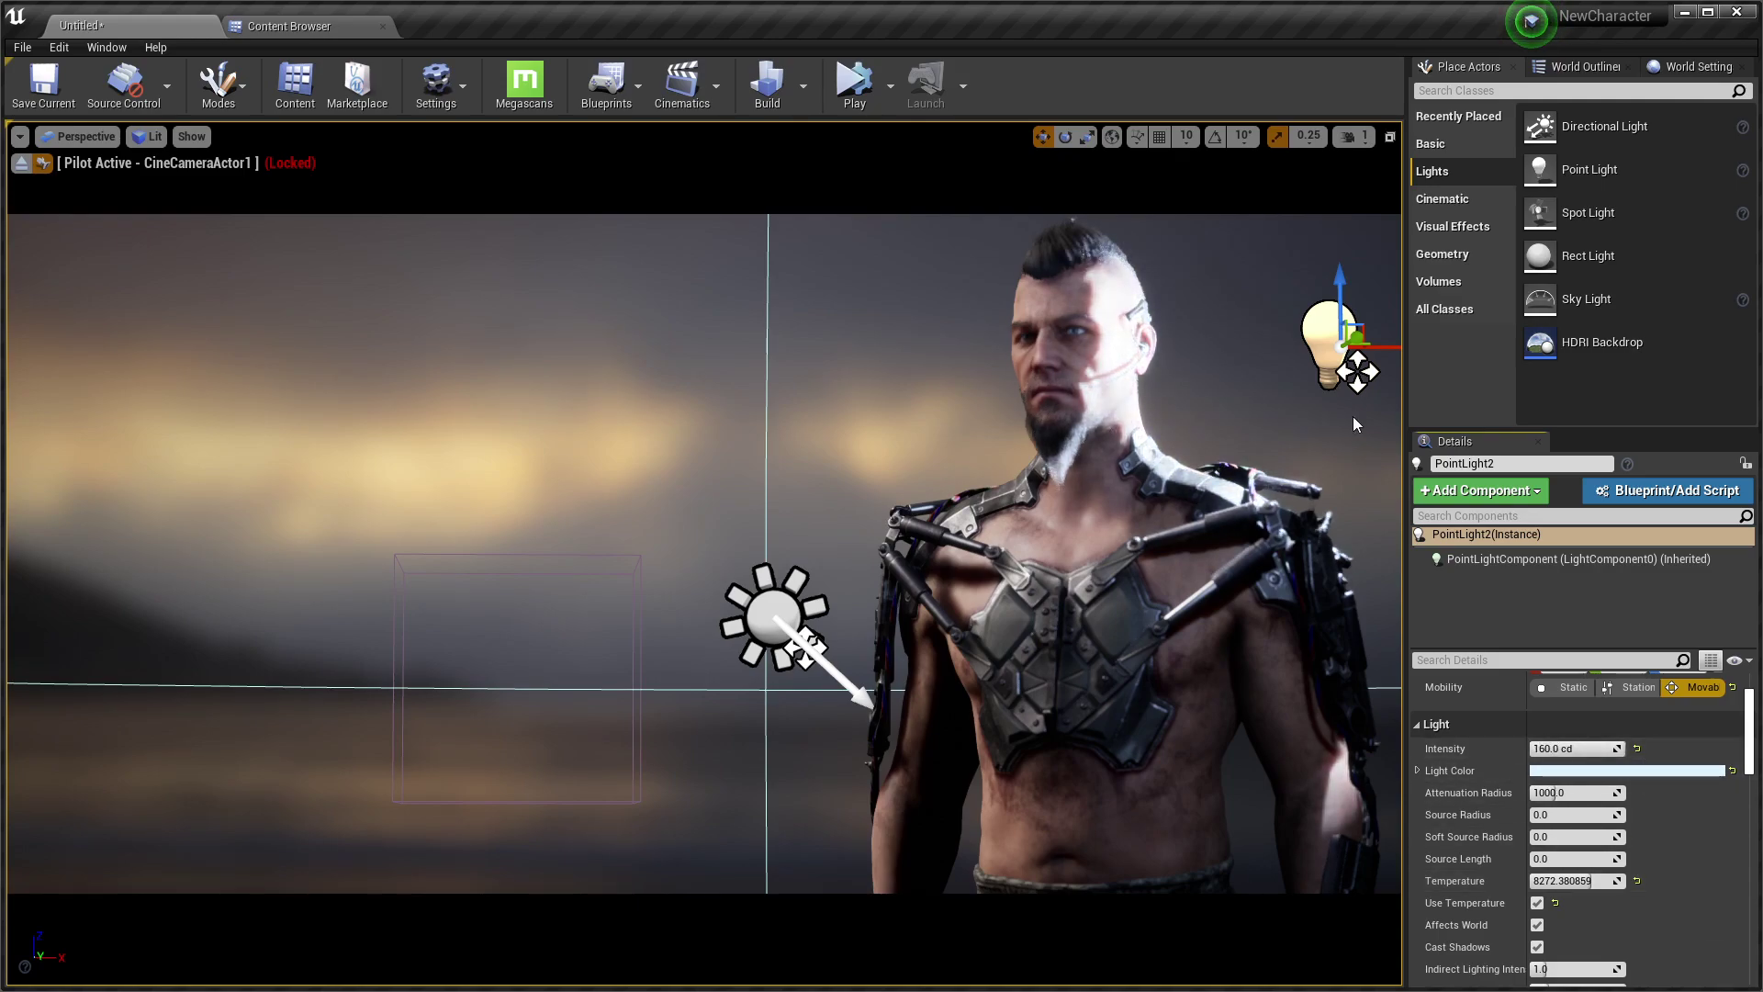
{"action": "left_click_drag", "start_coordinate": [1385, 345], "coordinate": [1356, 332]}
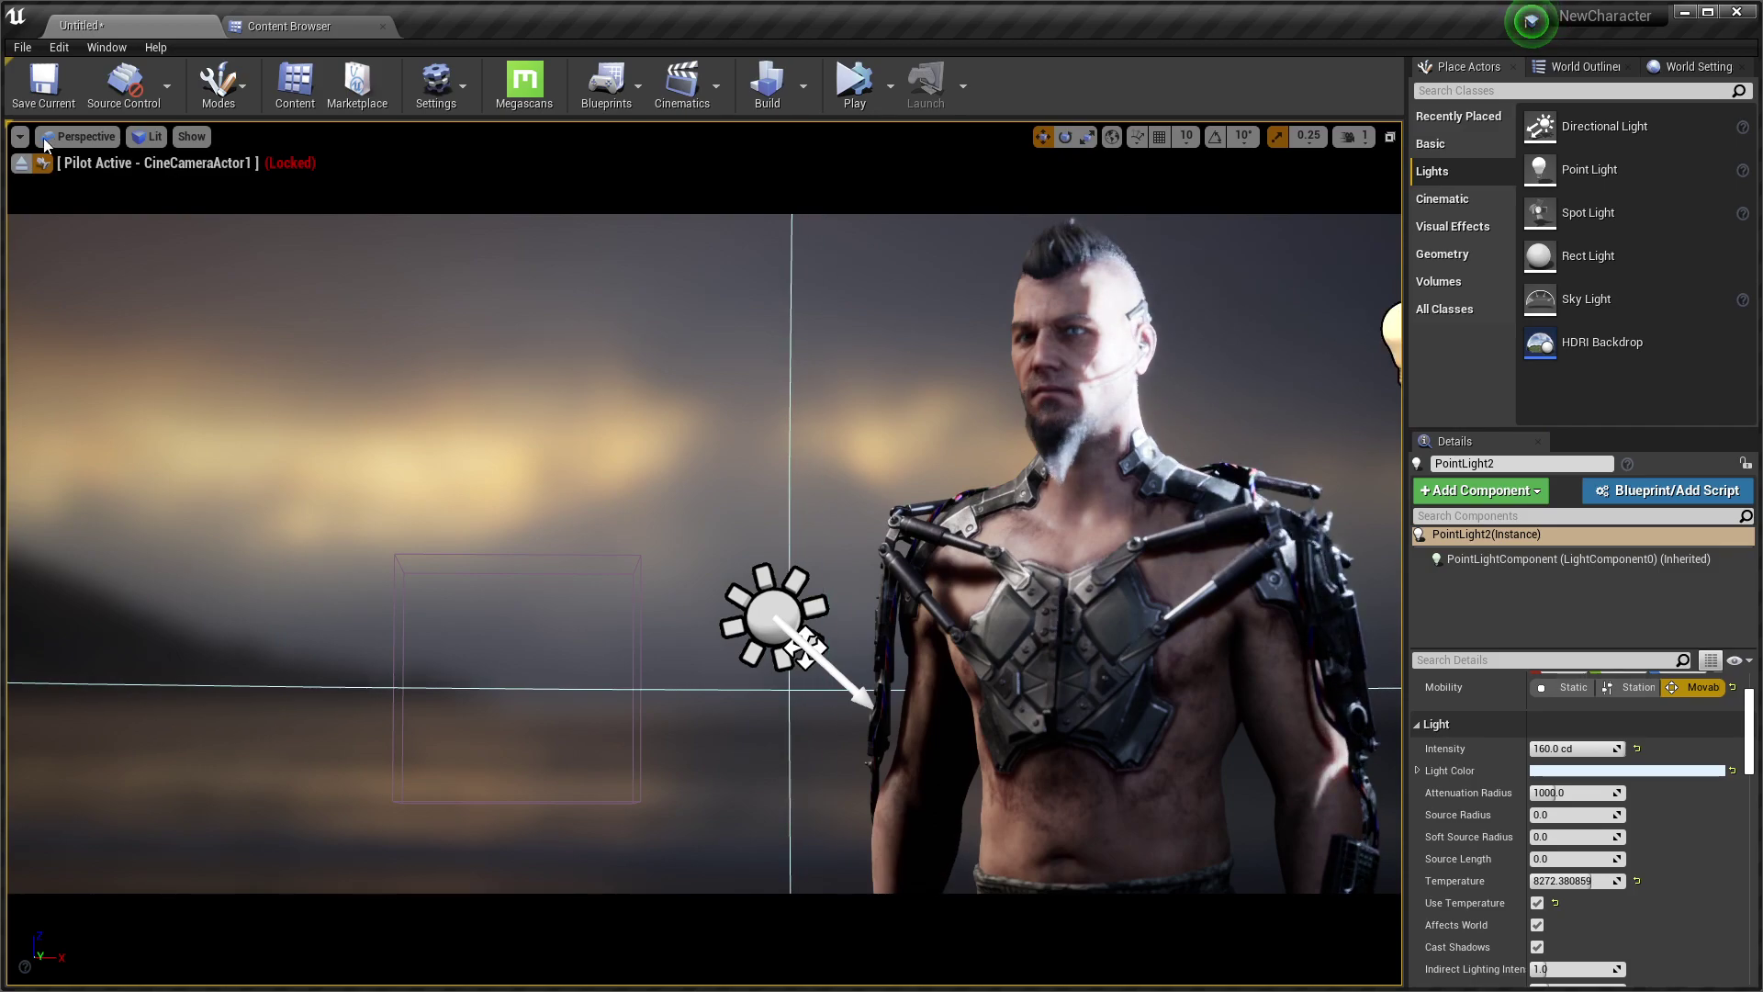
Re-pilot CineCameraActor1 to review the brighter rim light
{"action": "left_click", "coordinate": [21, 162]}
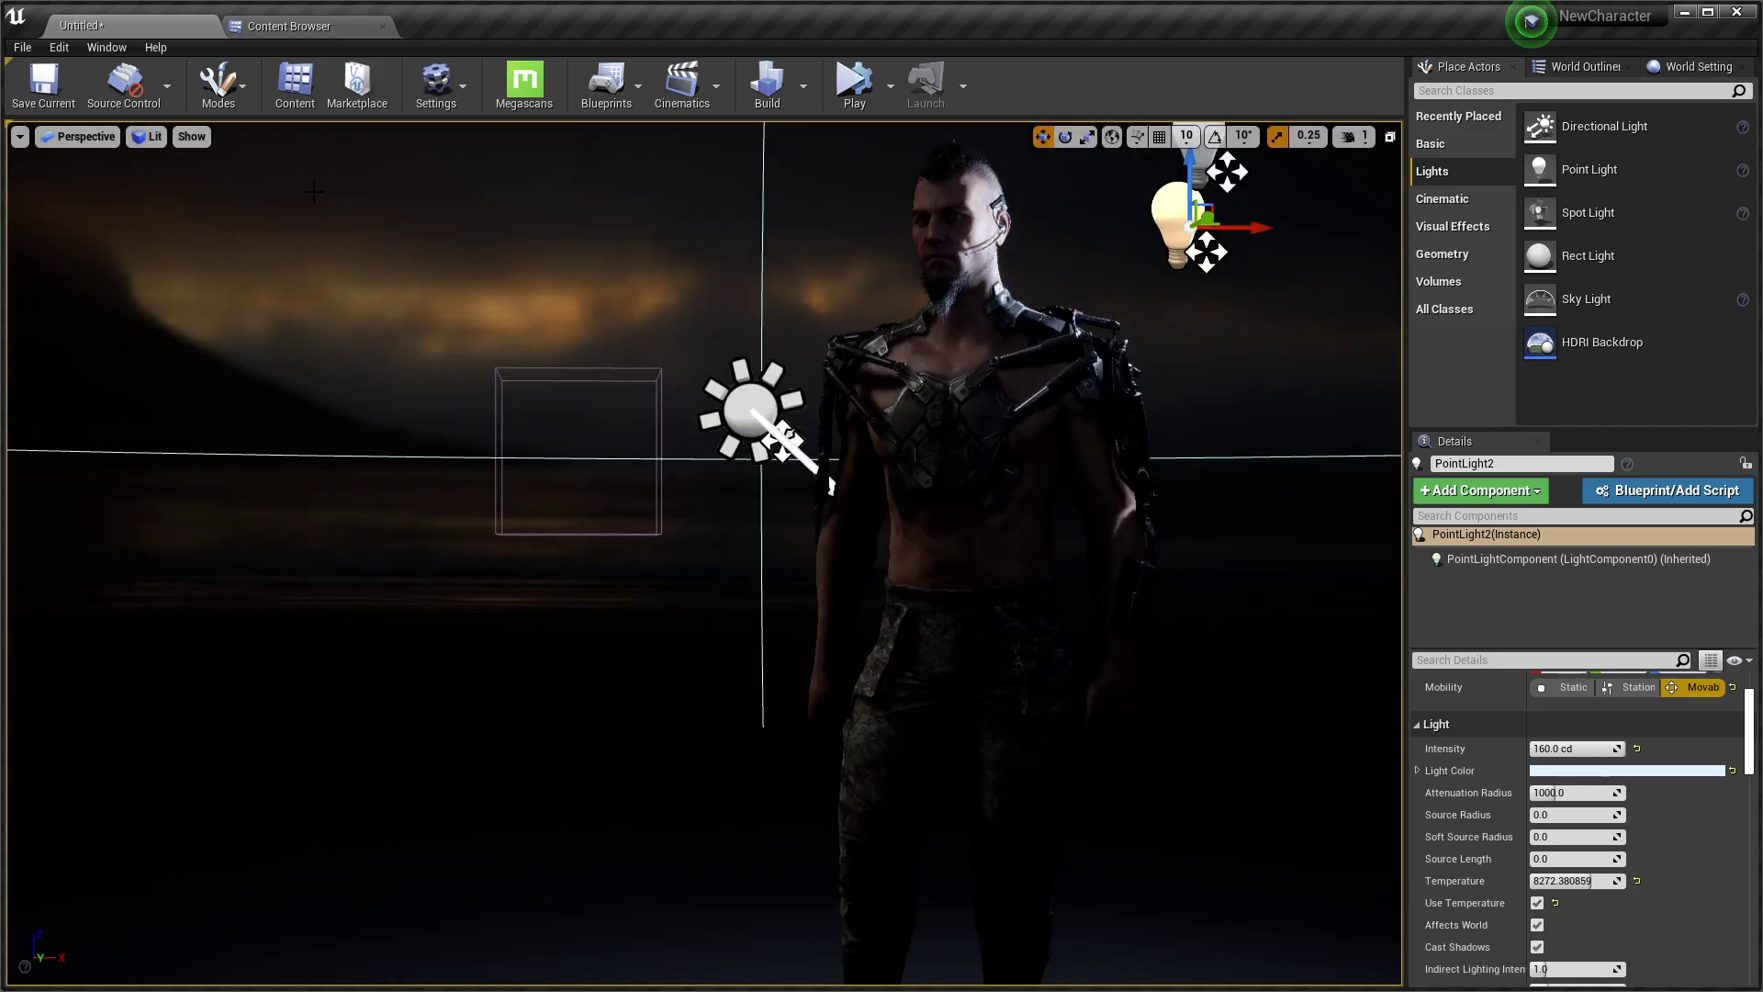
{"action": "left_click", "coordinate": [19, 139]}
{"action": "left_click", "coordinate": [51, 138]}
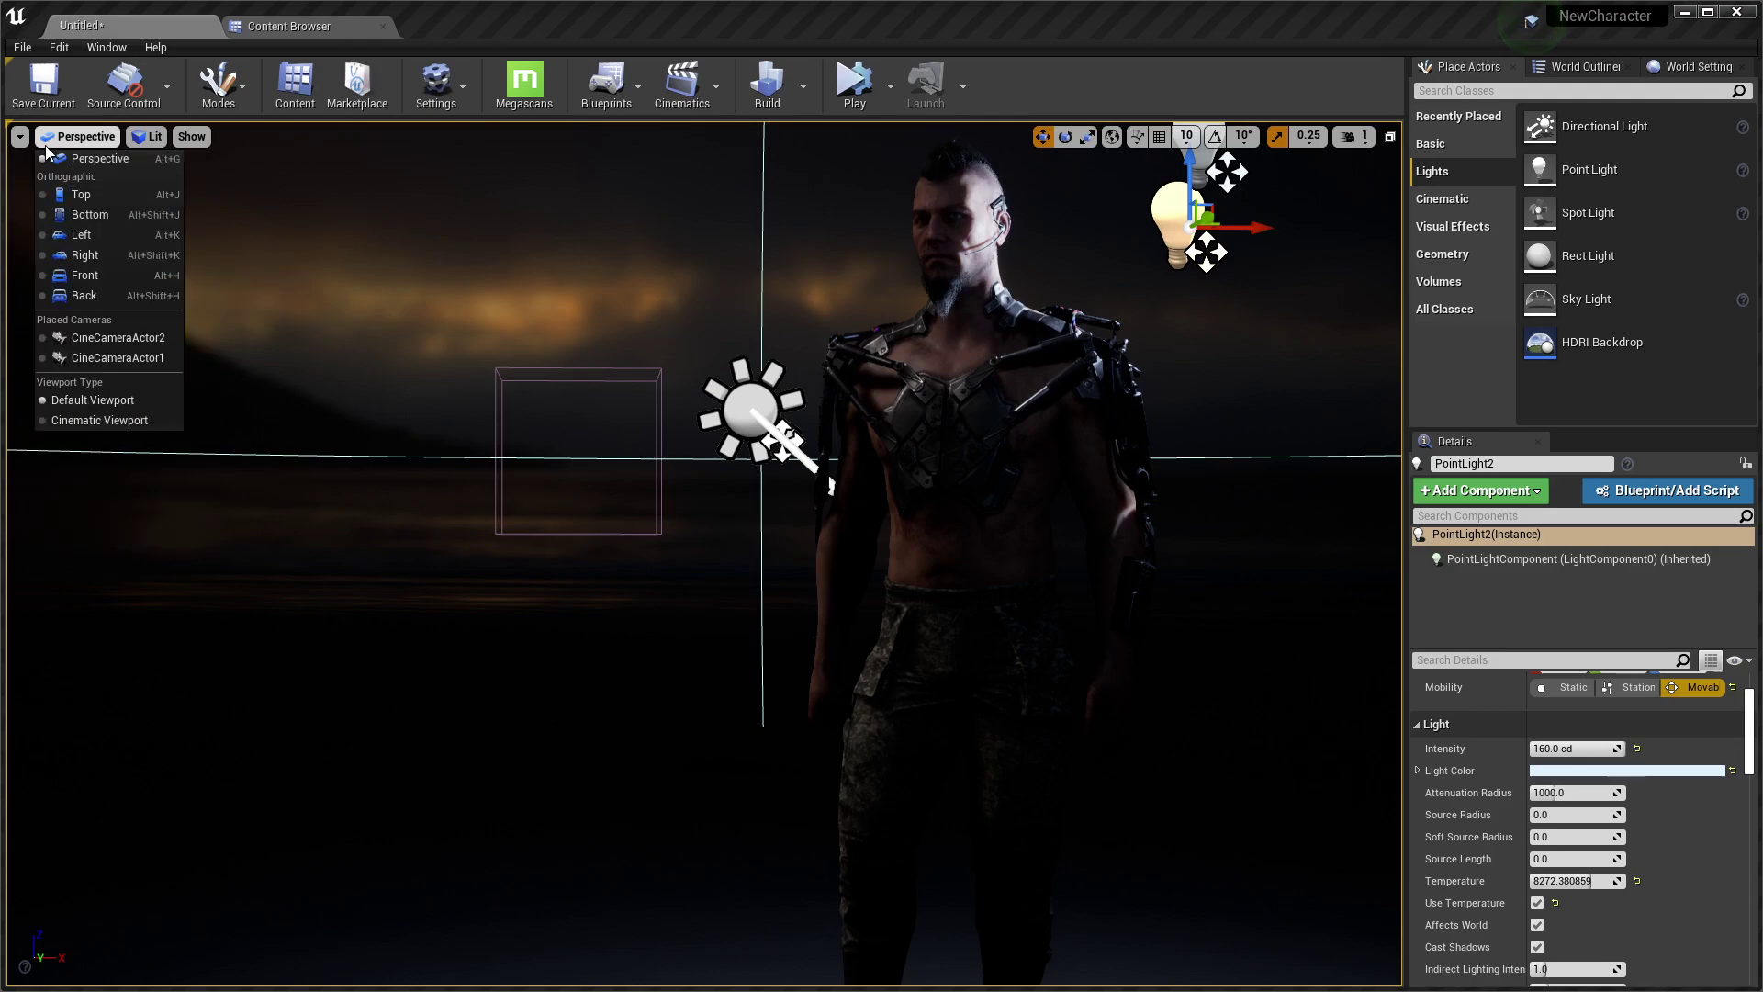
{"action": "left_click", "coordinate": [88, 359]}
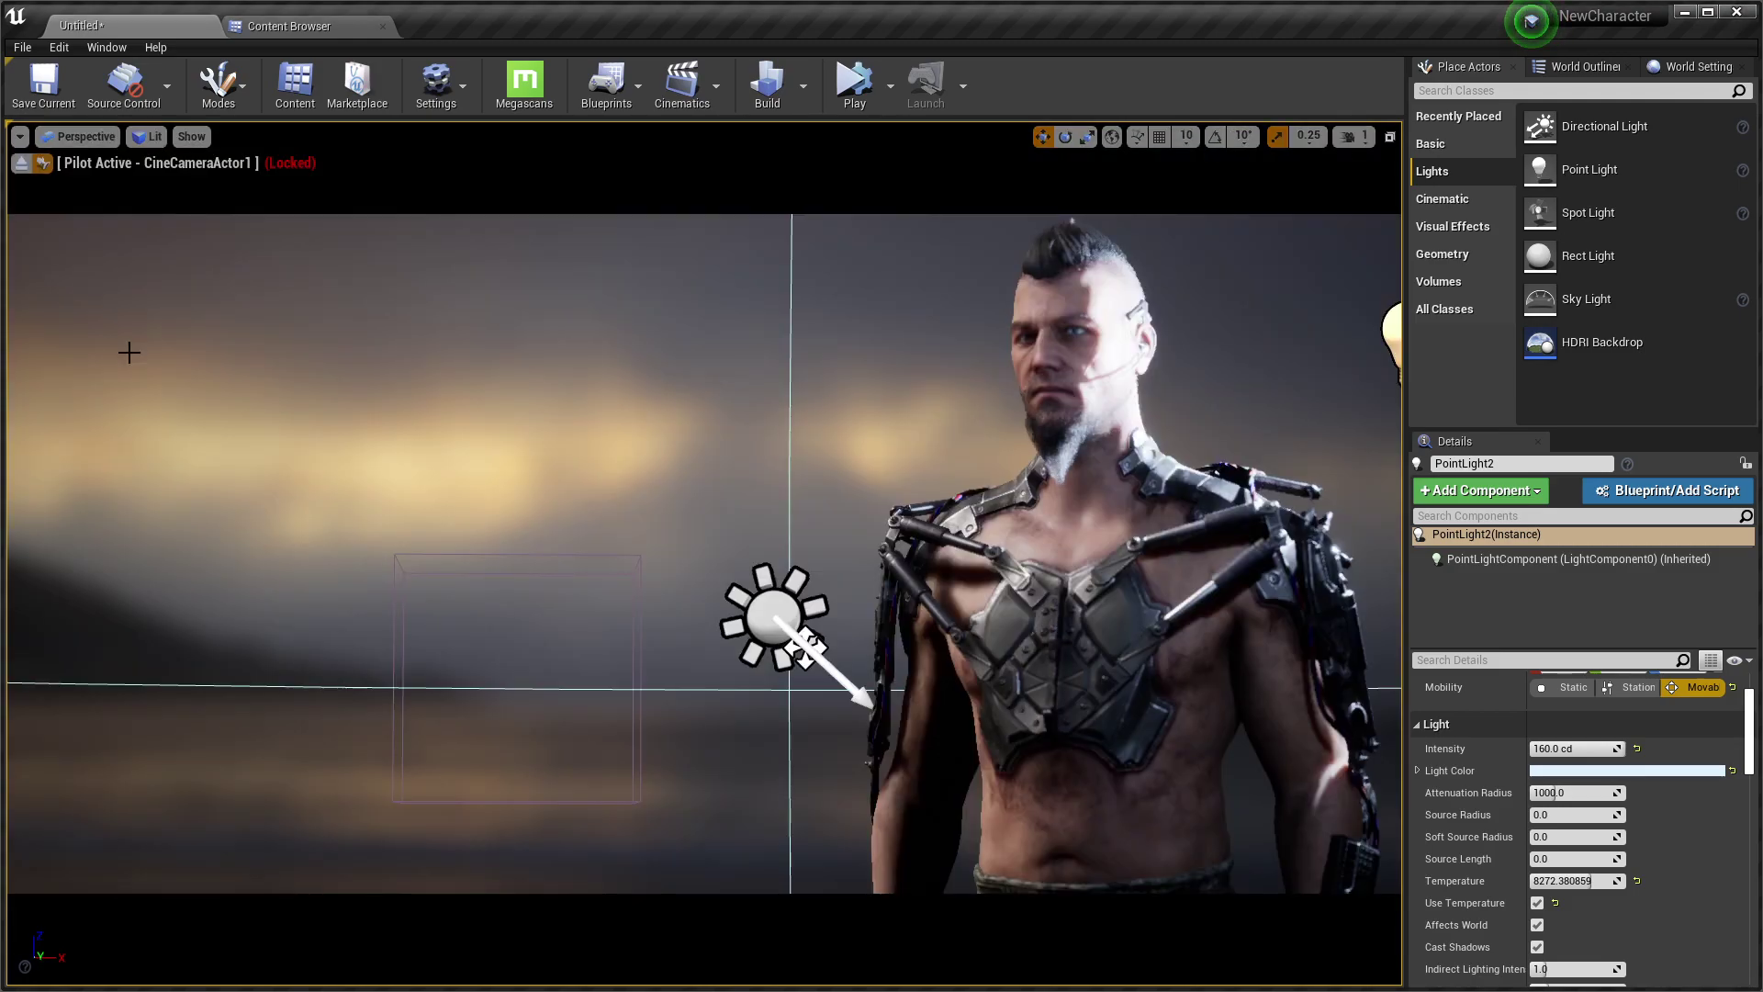
Open Viewport 2 from the Window menu and shrink its floating window
{"action": "left_click", "coordinate": [74, 47]}
{"action": "left_click", "coordinate": [101, 42]}
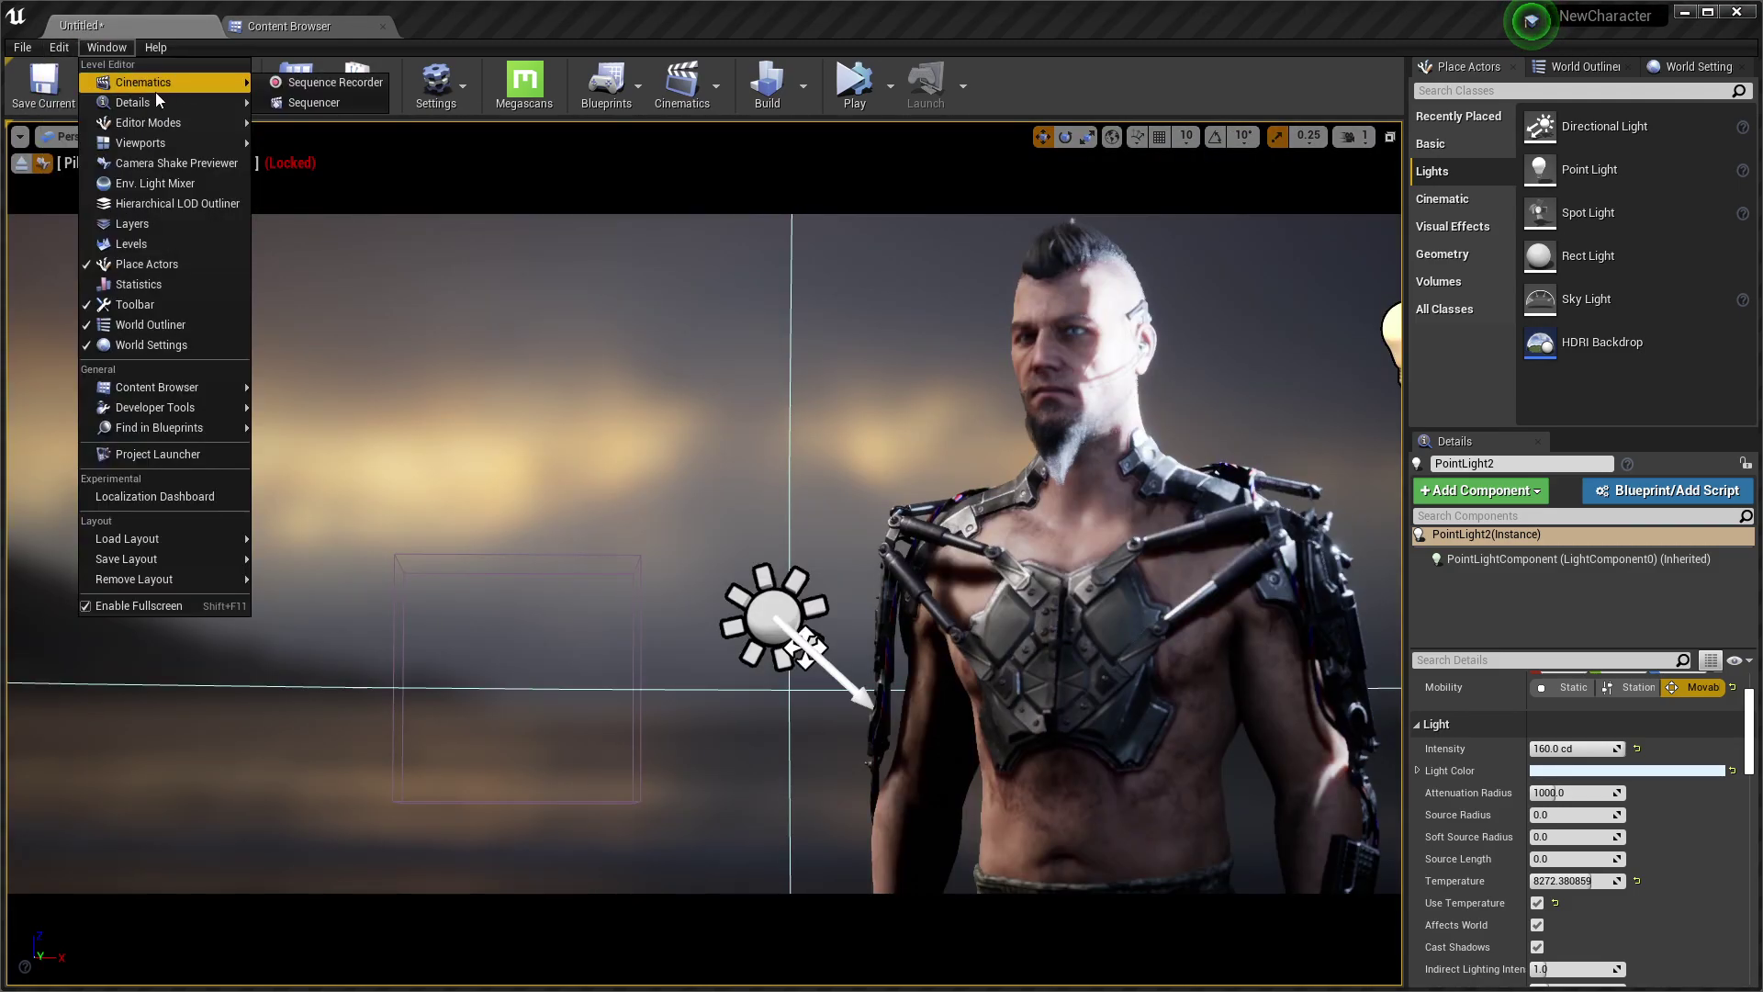
{"action": "left_click", "coordinate": [312, 171]}
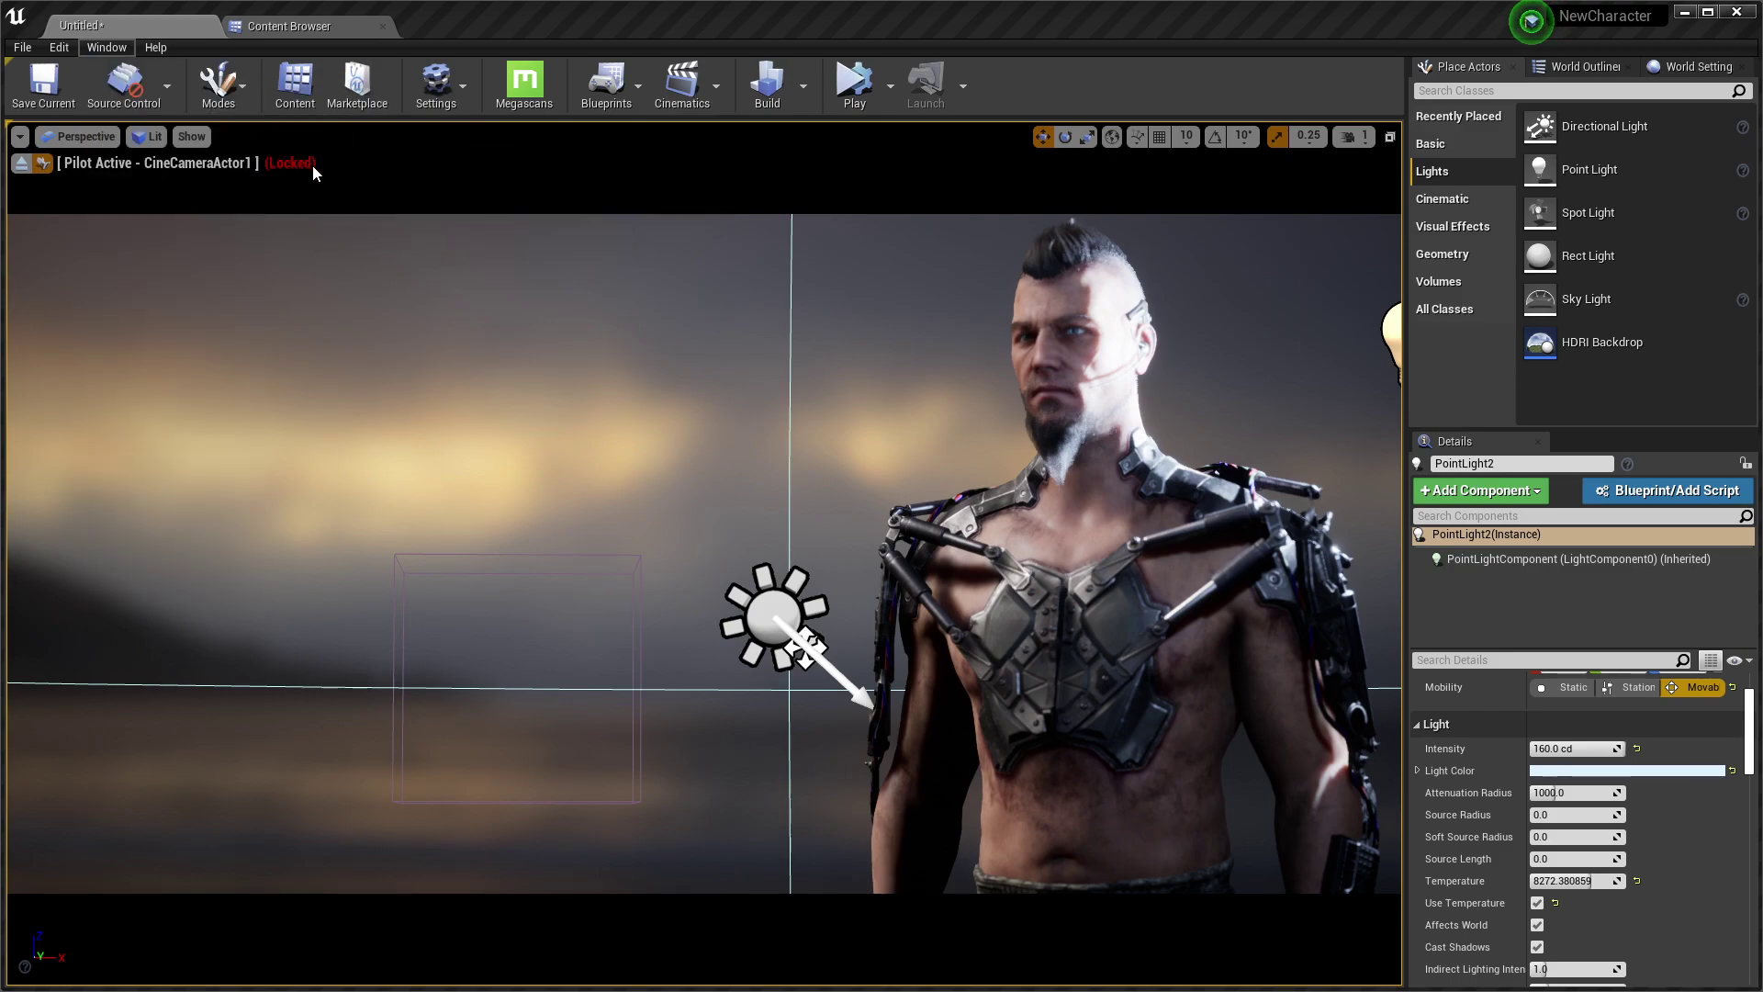
{"action": "left_click_drag", "start_coordinate": [889, 225], "coordinate": [904, 255]}
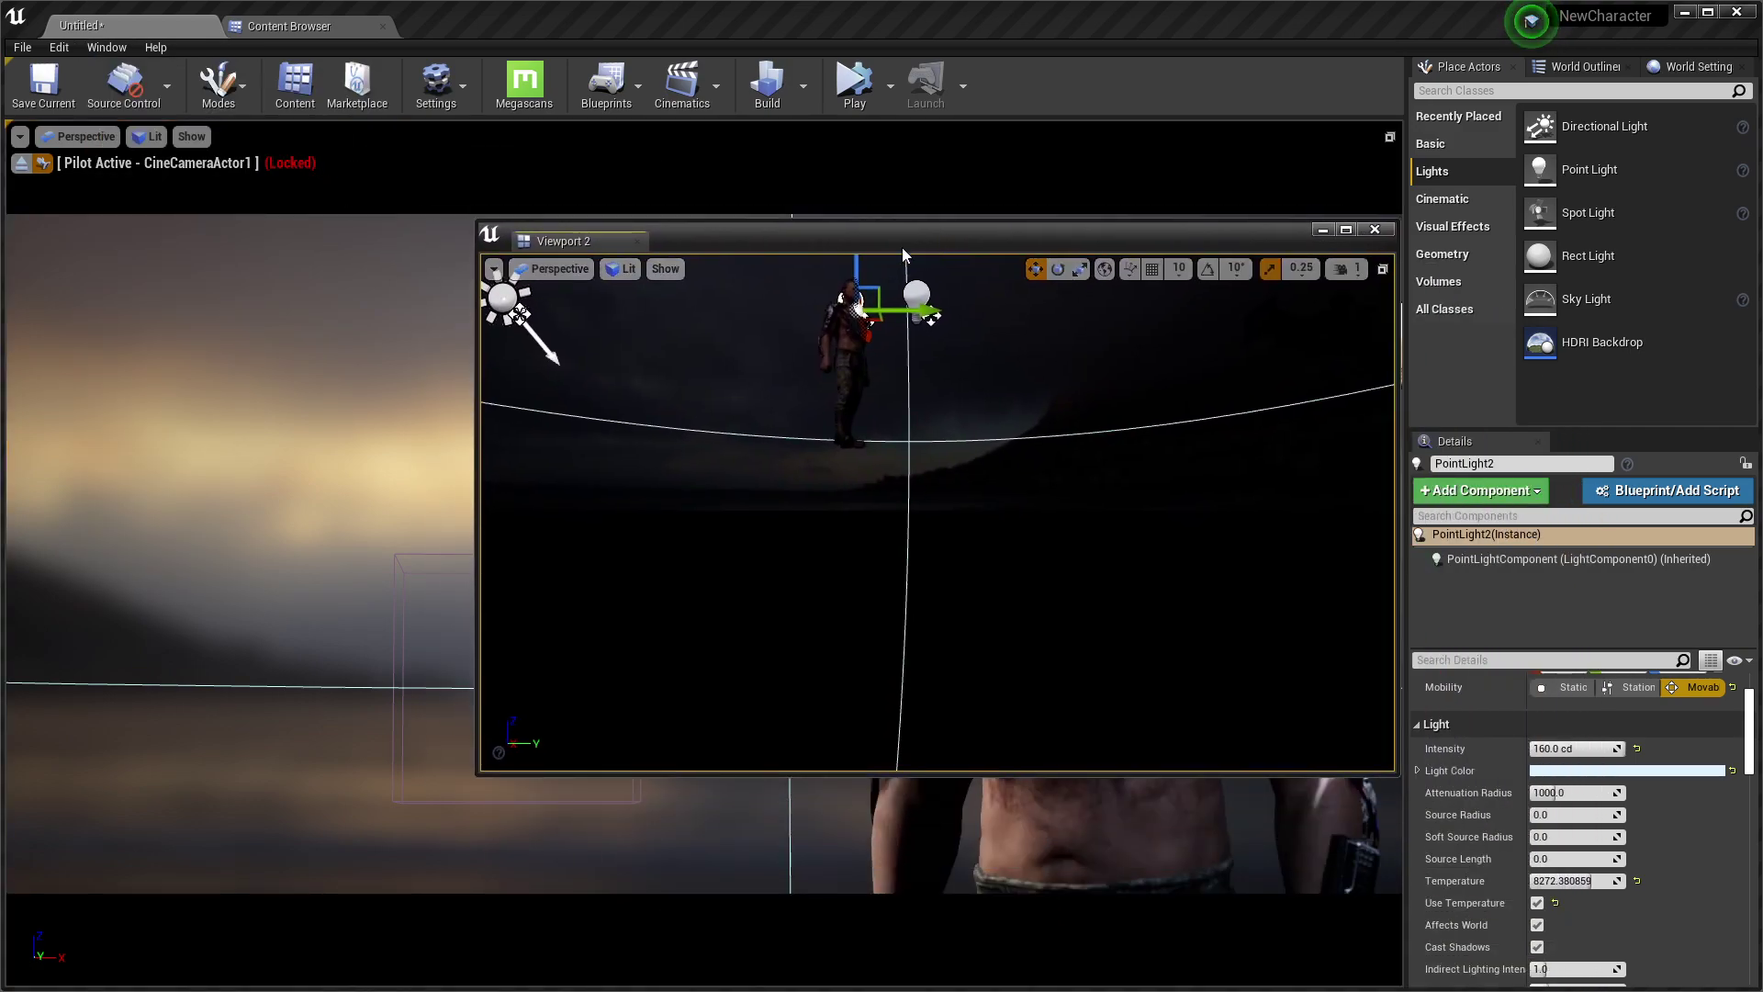
{"action": "left_click_drag", "start_coordinate": [476, 218], "coordinate": [976, 303]}
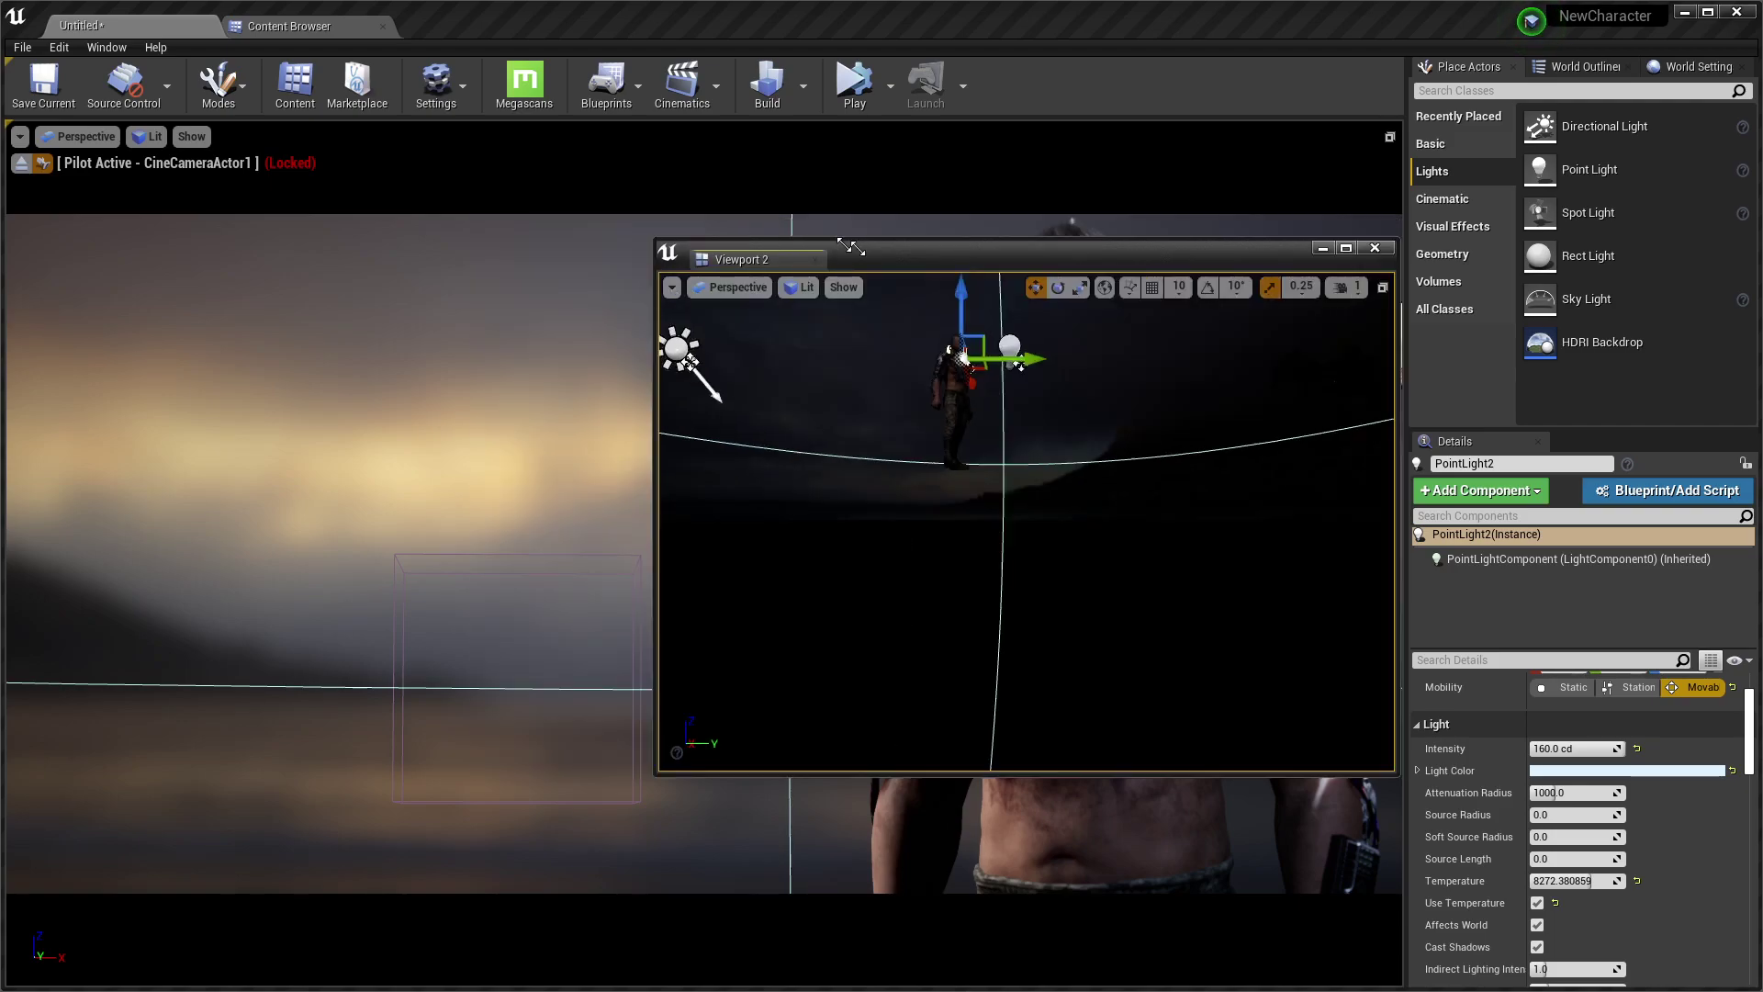
Dock Viewport 2 in the lower left and orbit its camera around the light
{"action": "left_click", "coordinate": [1022, 350]}
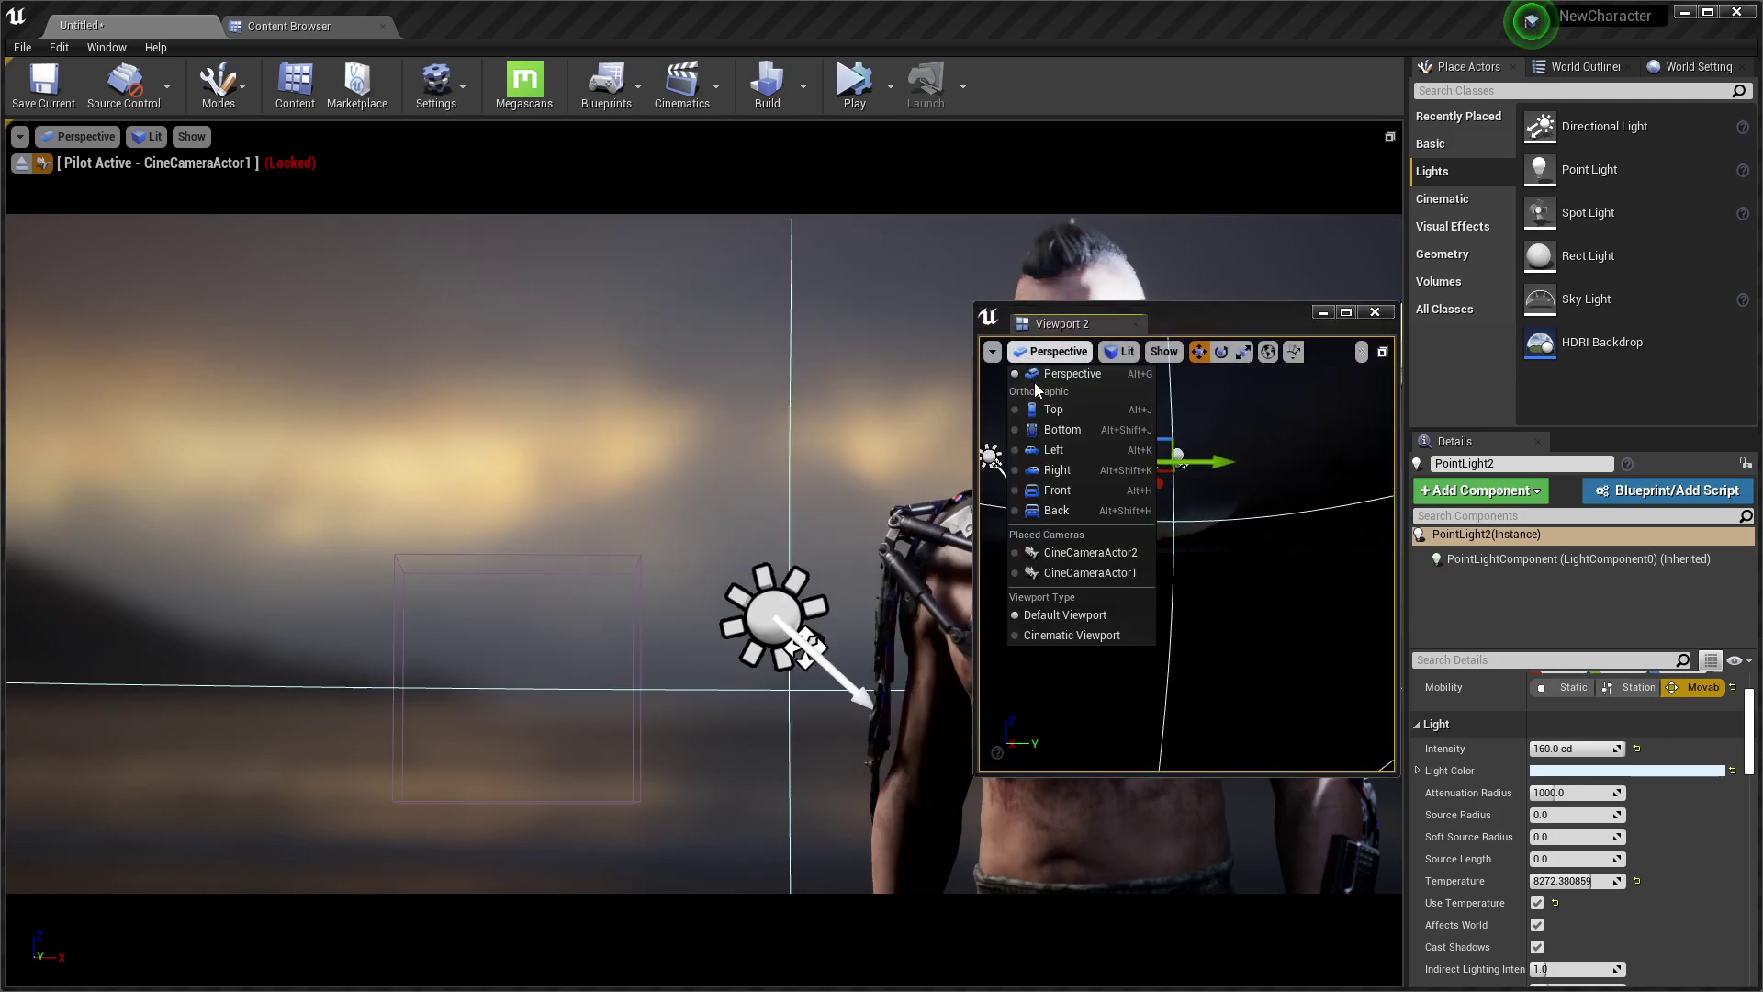
{"action": "left_click", "coordinate": [991, 456]}
{"action": "scroll", "coordinate": [1247, 584], "scroll_direction": "down", "scroll_amount": 5}
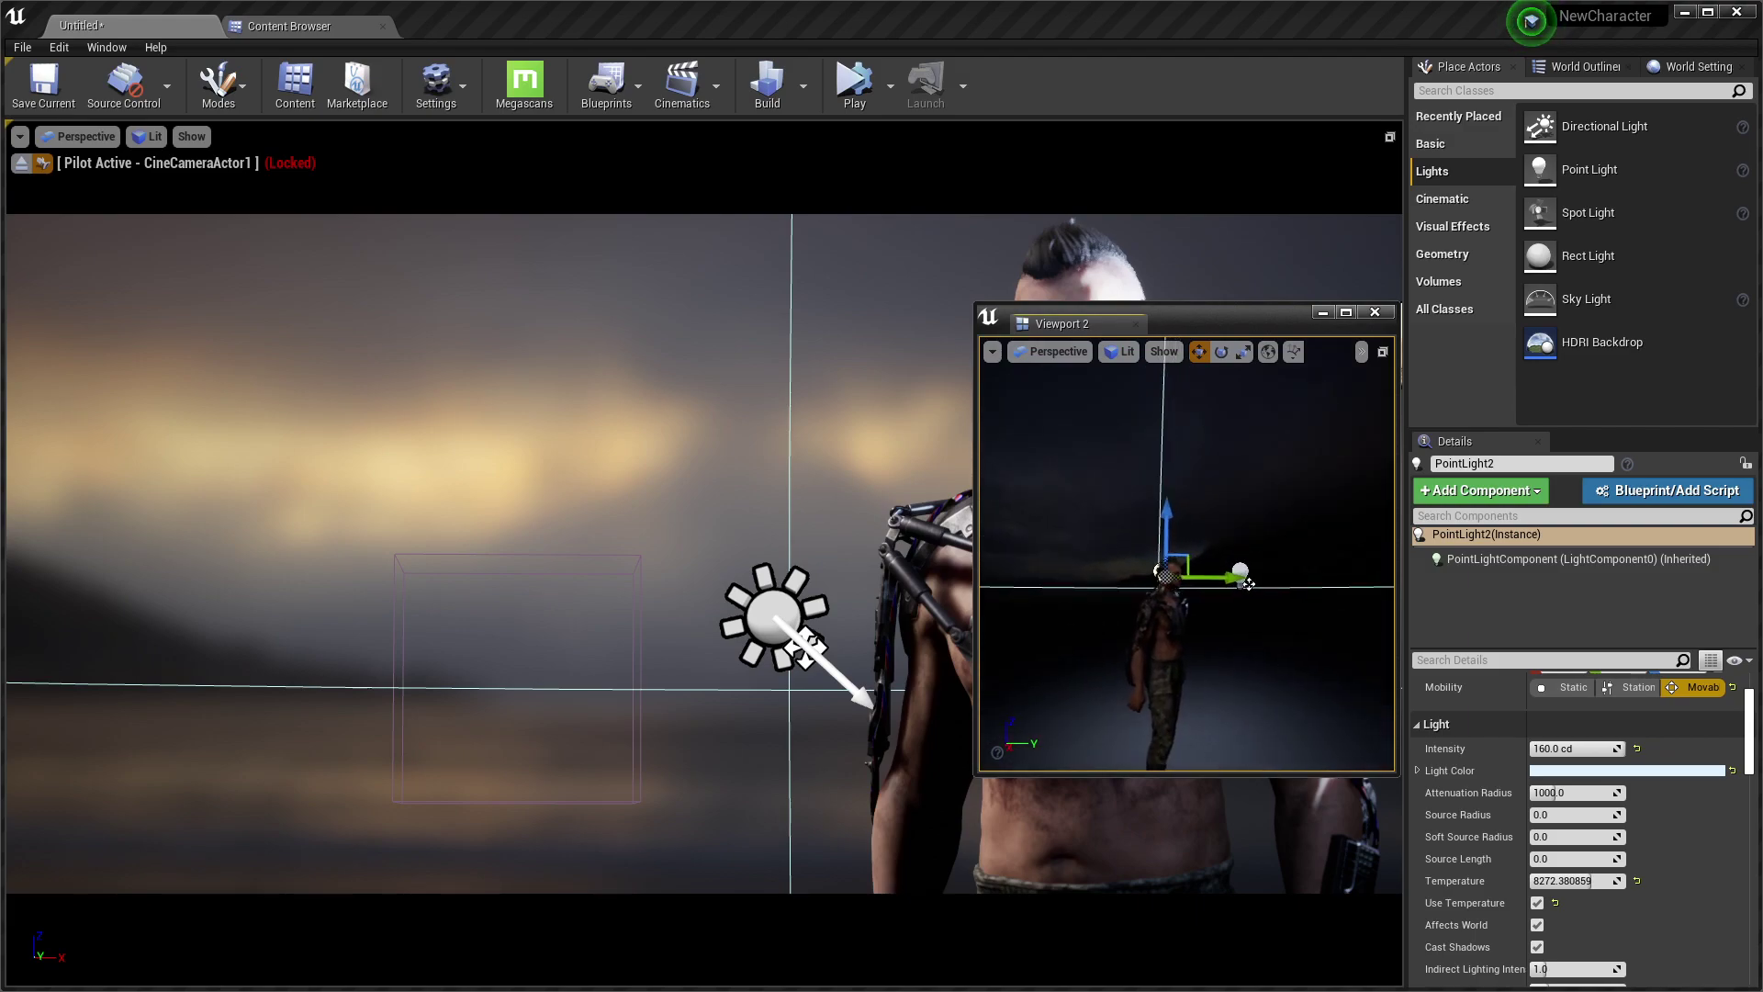
{"action": "left_click_drag", "start_coordinate": [1225, 324], "coordinate": [290, 476]}
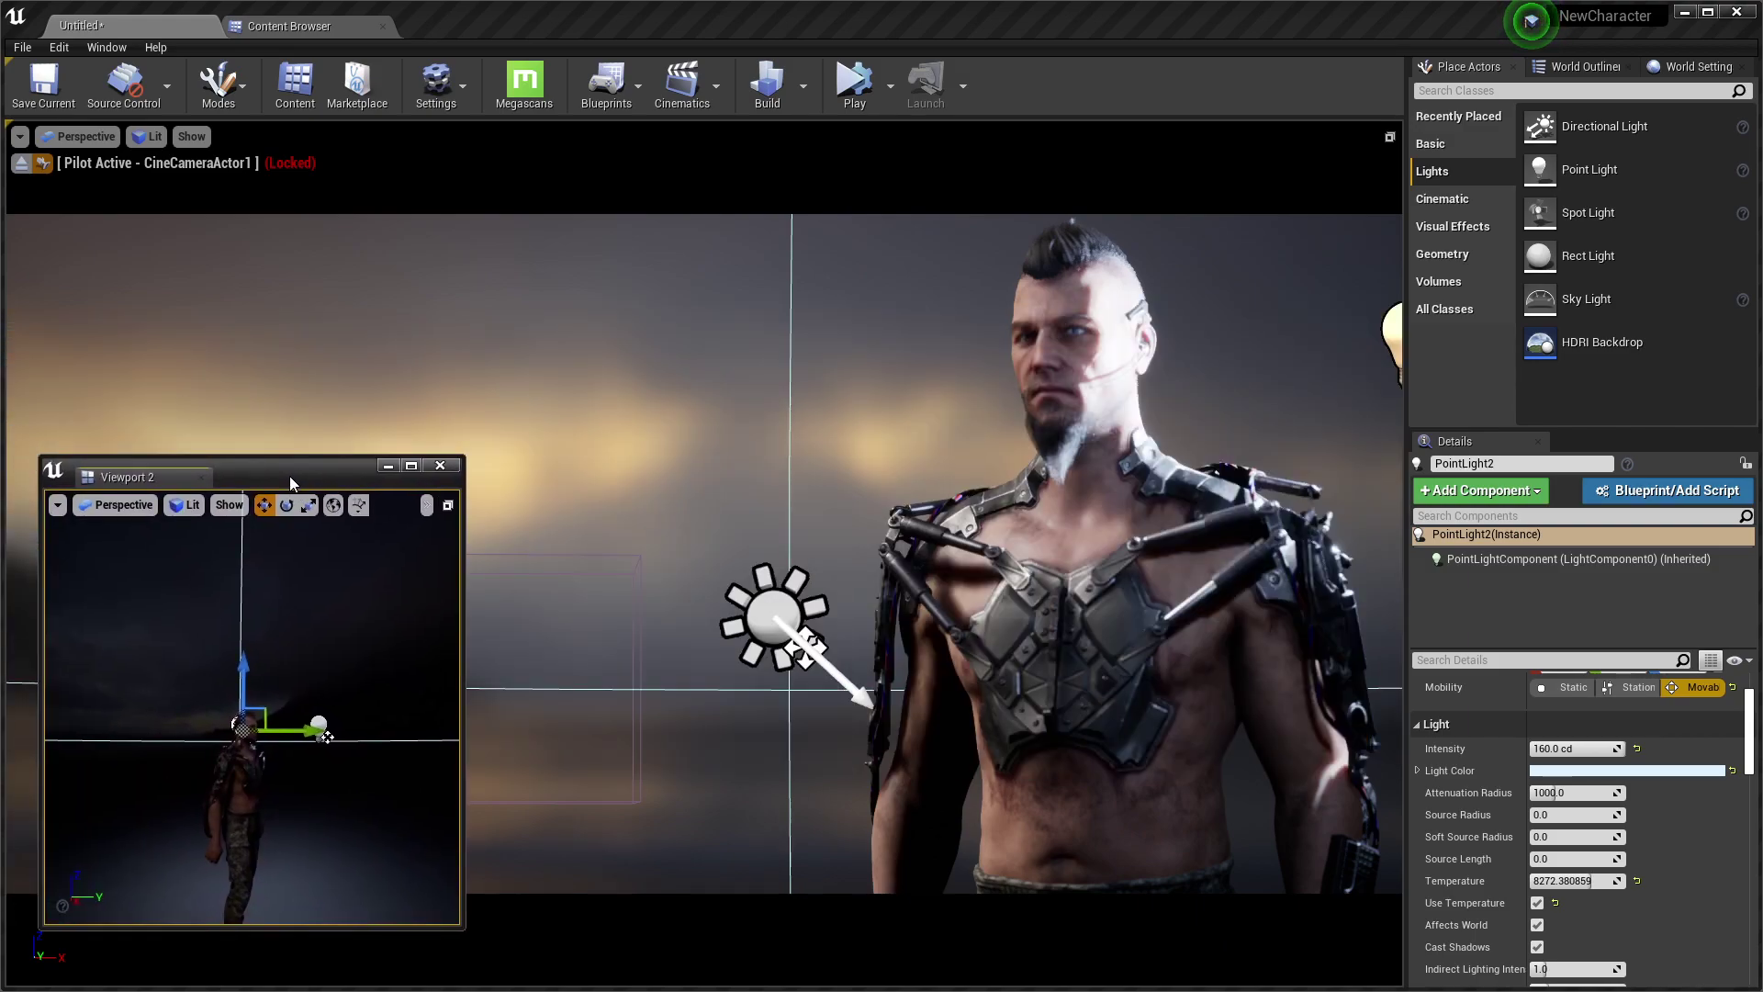
{"action": "mouse_move", "coordinate": [327, 738]}
{"action": "left_mouse_down", "text": "alt"}
{"action": "mouse_move", "coordinate": [241, 769]}
{"action": "mouse_move", "coordinate": [223, 748]}
{"action": "mouse_move", "coordinate": [366, 722]}
{"action": "left_mouse_up", "text": "alt"}
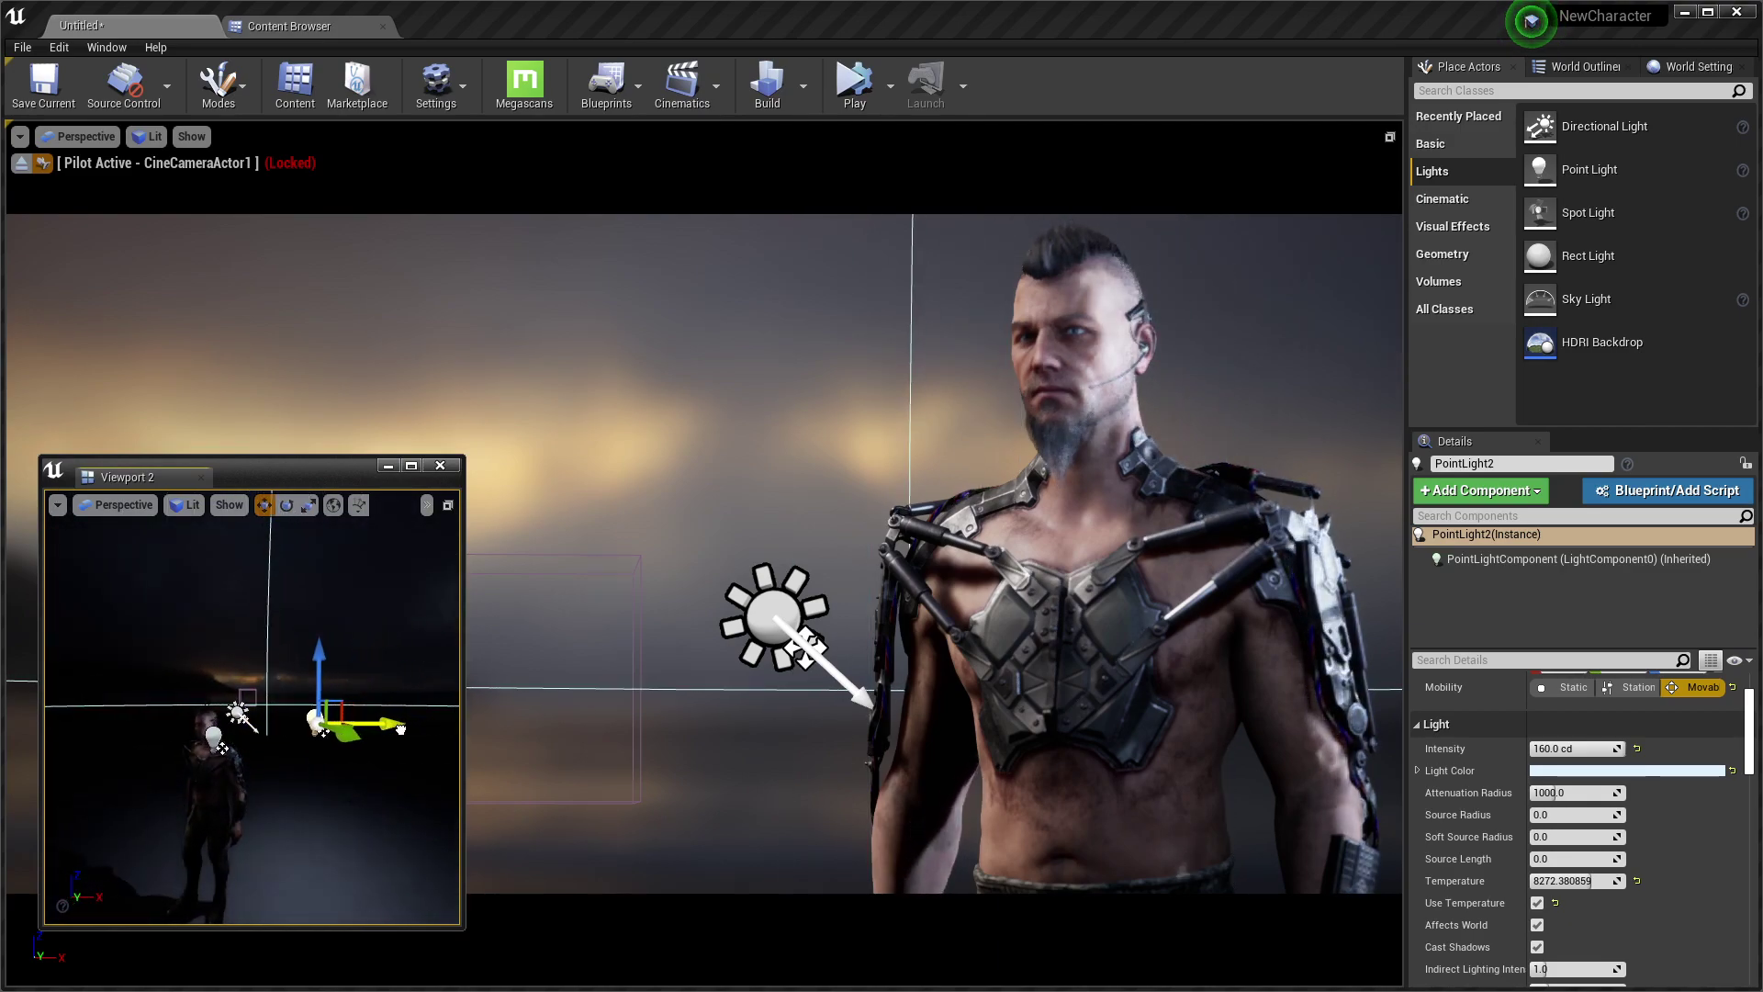
Reposition PointLight2 near the head in Viewport 2 and dim it to about 51.82 cd
{"action": "mouse_move", "coordinate": [361, 738]}
{"action": "left_mouse_down"}
{"action": "mouse_move", "coordinate": [319, 725]}
{"action": "mouse_move", "coordinate": [367, 718]}
{"action": "mouse_move", "coordinate": [332, 717]}
{"action": "mouse_move", "coordinate": [347, 720]}
{"action": "left_mouse_up"}
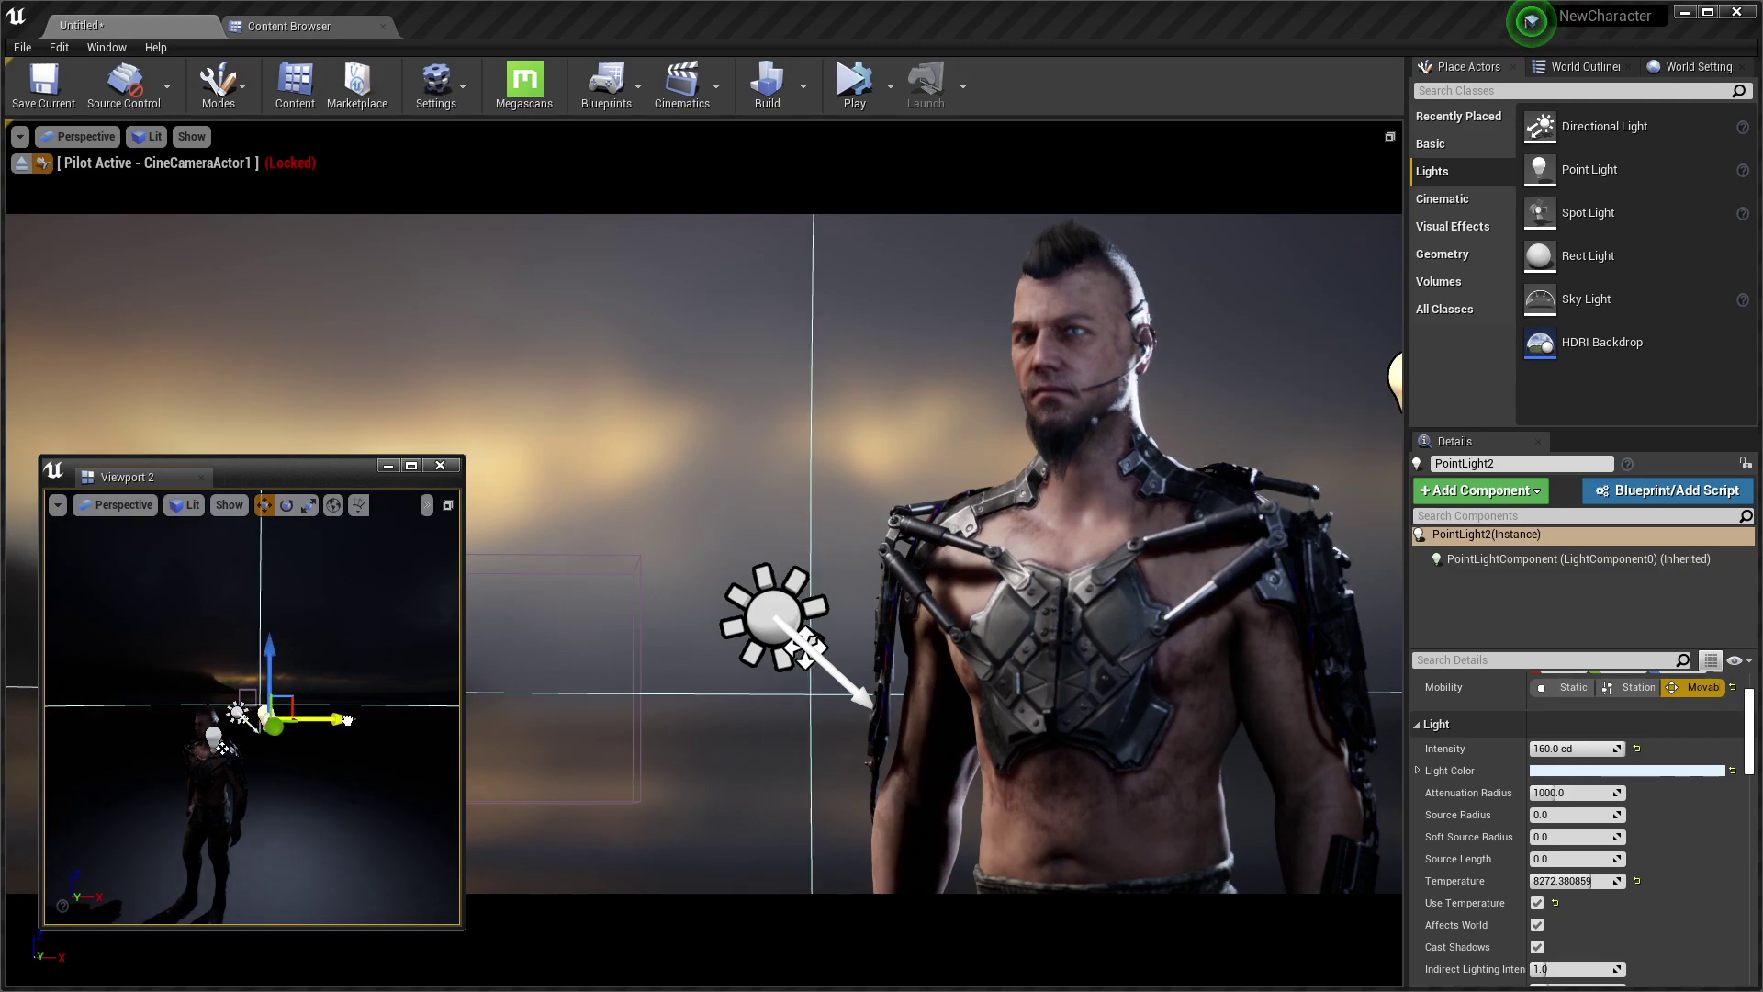
{"action": "left_click_drag", "start_coordinate": [347, 720], "coordinate": [345, 720]}
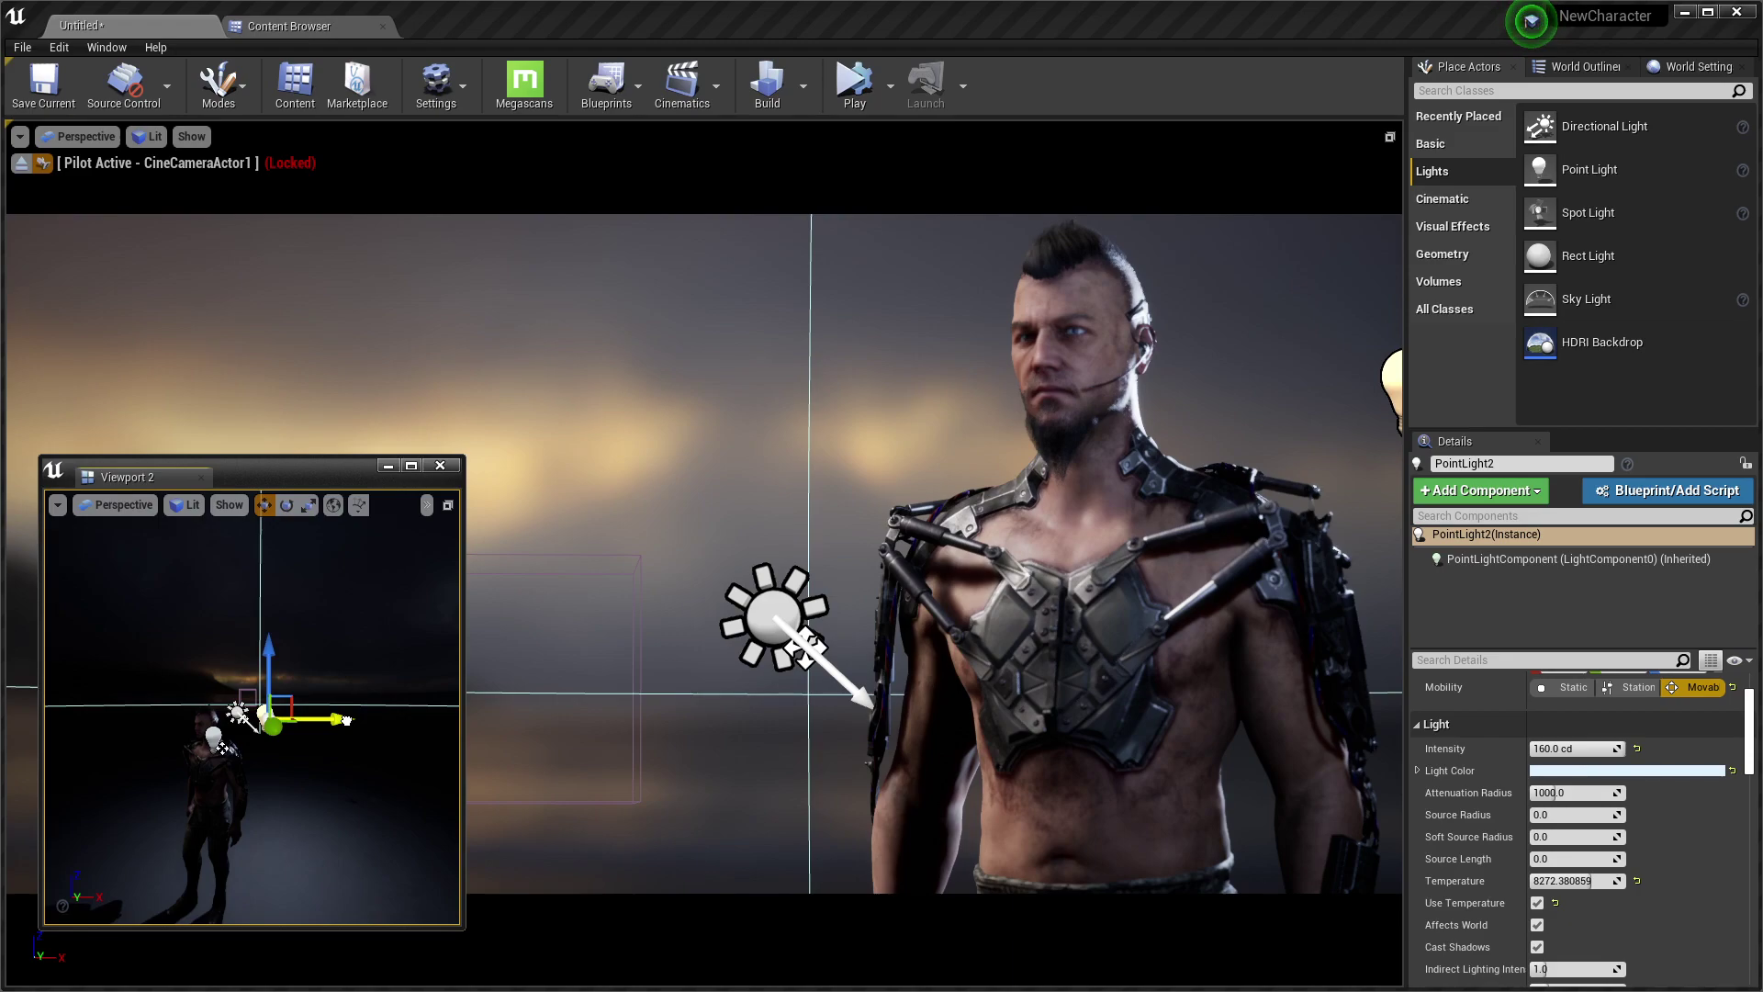
{"action": "mouse_move", "coordinate": [1574, 749]}
{"action": "left_mouse_down"}
{"action": "mouse_move", "coordinate": [1552, 748]}
{"action": "mouse_move", "coordinate": [1579, 748]}
{"action": "left_mouse_up"}
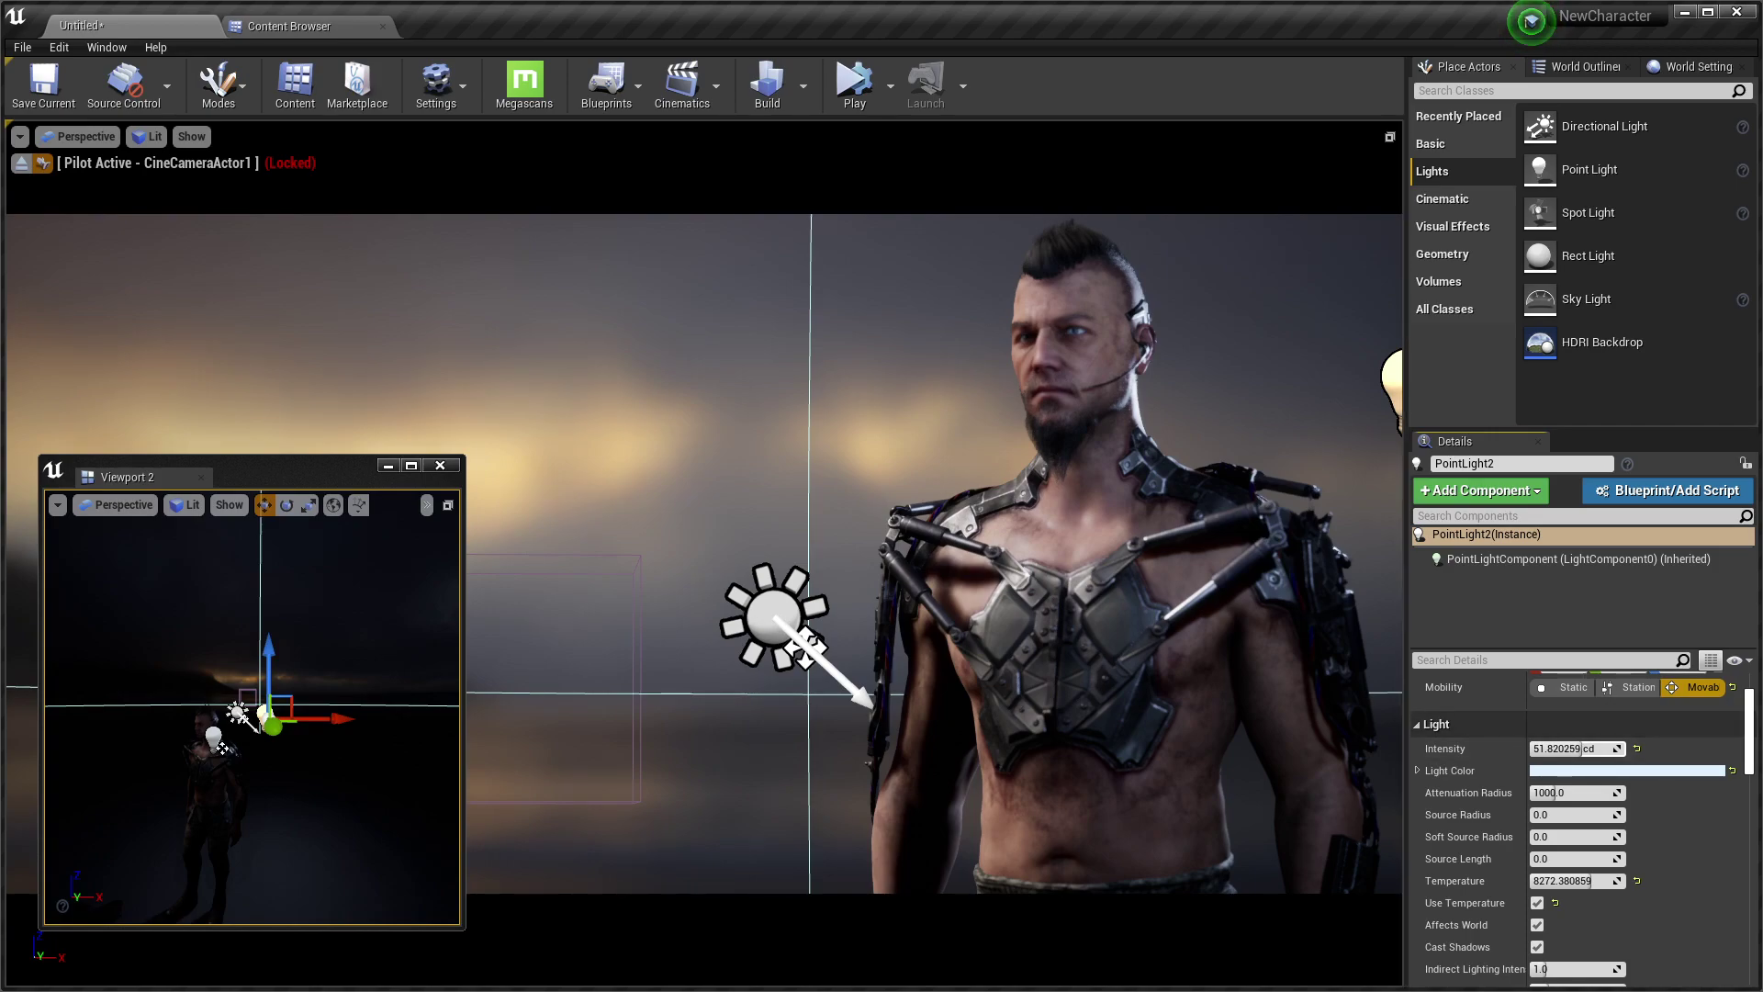
{"action": "mouse_move", "coordinate": [222, 748]}
{"action": "right_mouse_down"}
{"action": "mouse_move", "coordinate": [172, 732]}
{"action": "mouse_move", "coordinate": [299, 694]}
{"action": "right_mouse_up"}
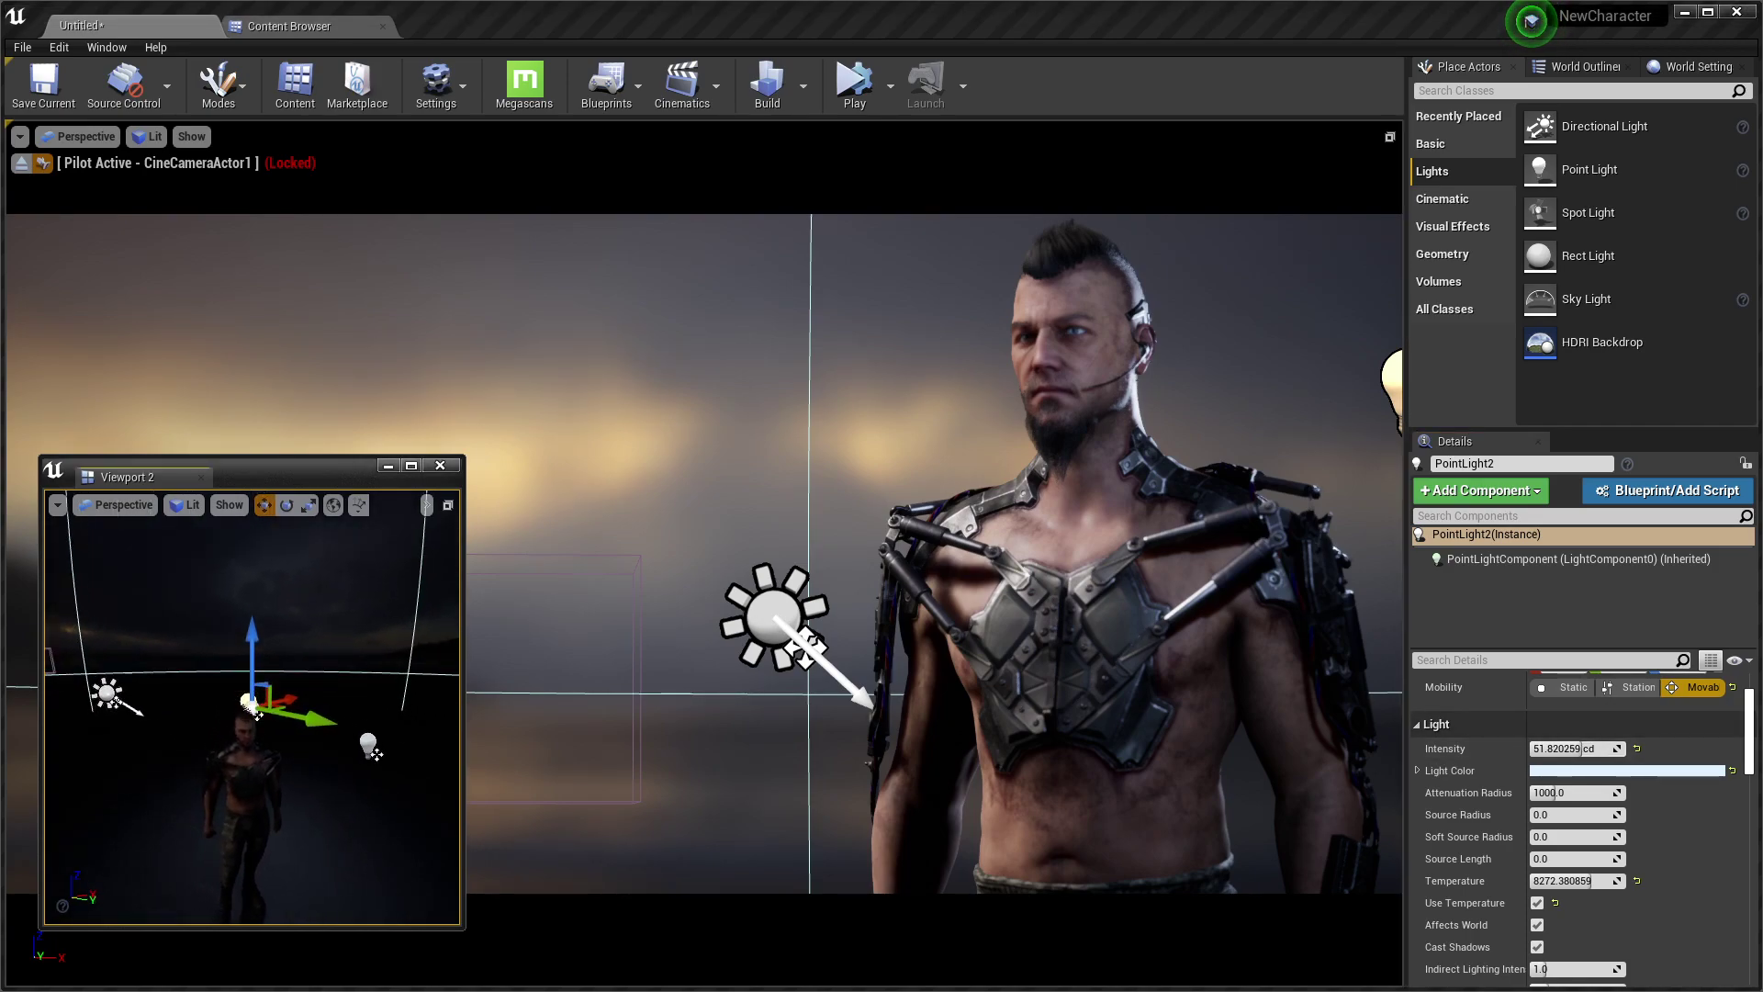
Duplicate the point light into PointLight3 and place it left of the character
{"action": "left_click_drag", "start_coordinate": [294, 701], "coordinate": [237, 715], "text": "alt"}
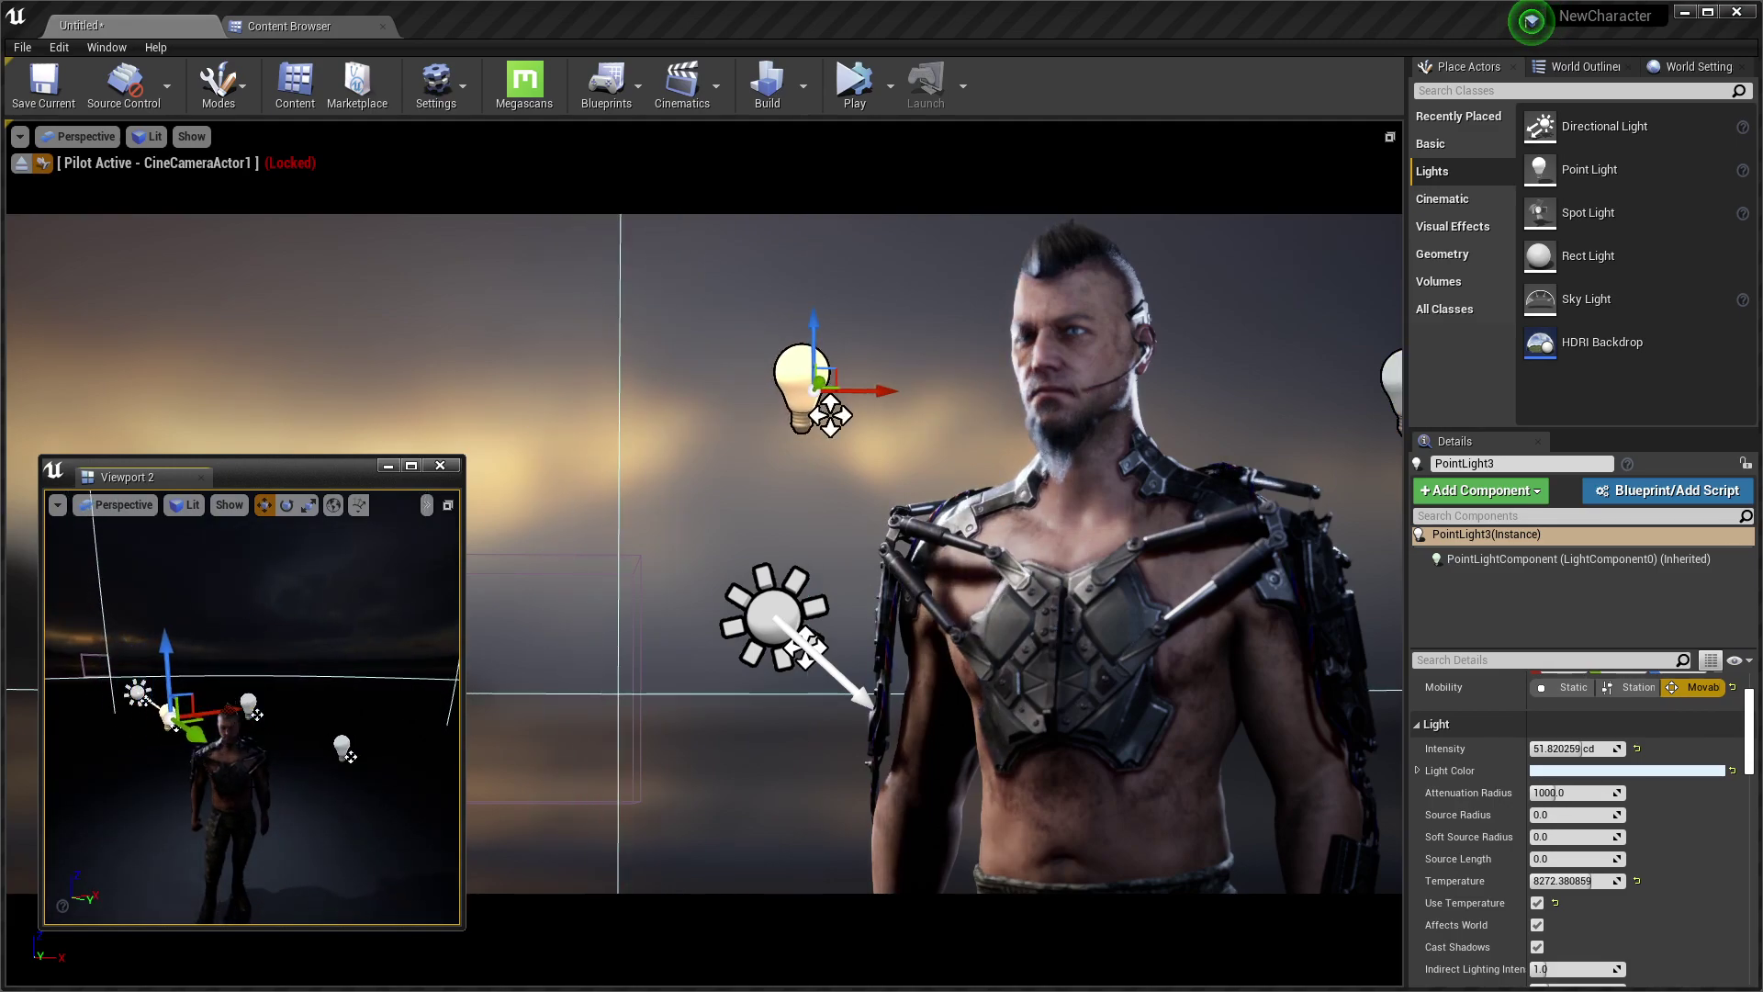
{"action": "left_click_drag", "start_coordinate": [194, 736], "coordinate": [197, 712]}
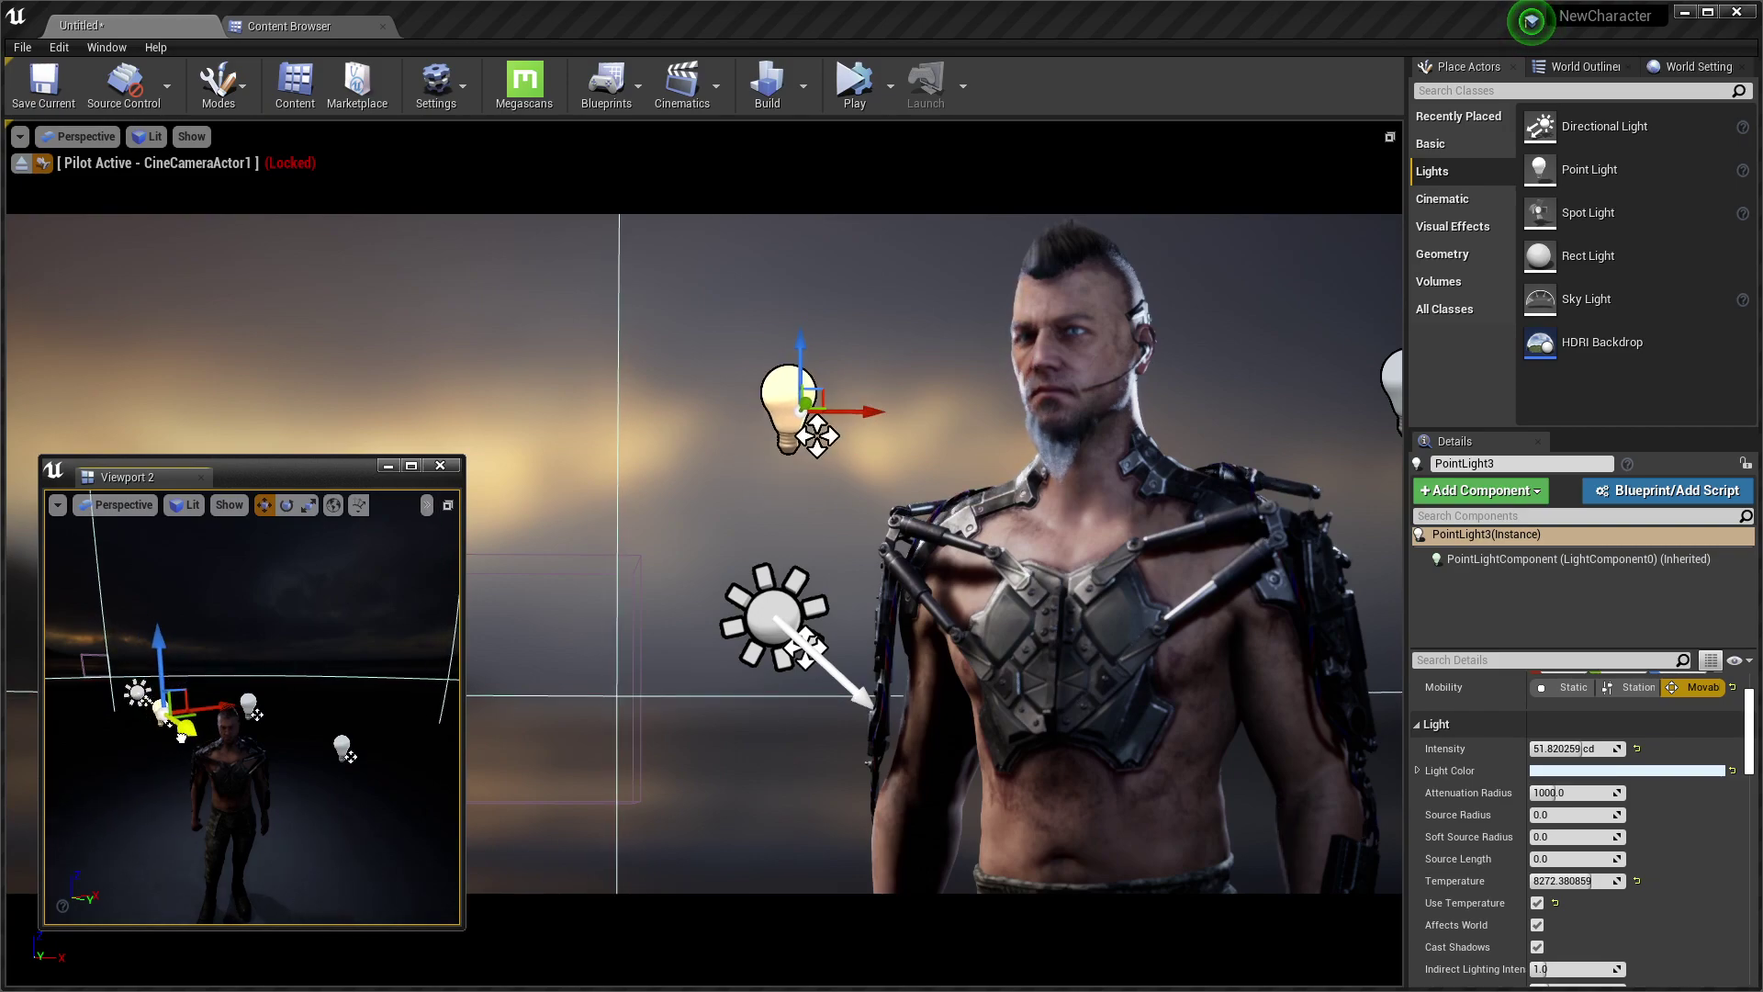
{"action": "left_click_drag", "start_coordinate": [165, 639], "coordinate": [125, 632]}
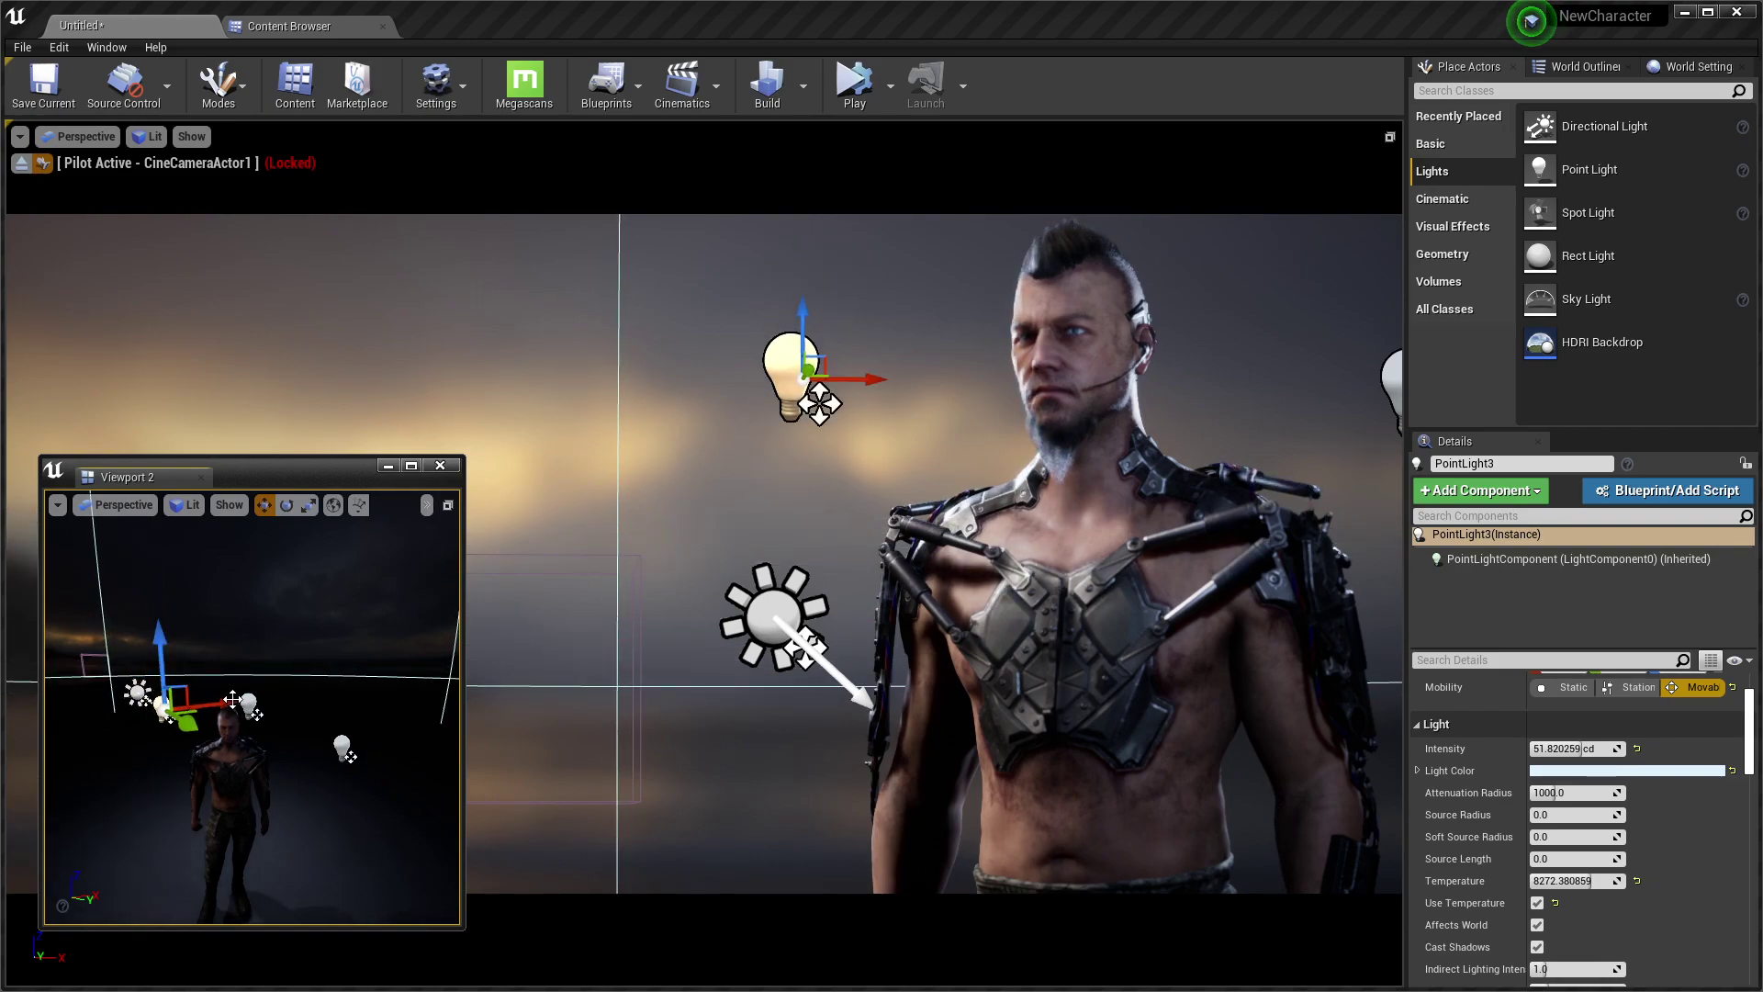
{"action": "mouse_move", "coordinate": [232, 700]}
{"action": "left_mouse_down"}
{"action": "mouse_move", "coordinate": [194, 710]}
{"action": "mouse_move", "coordinate": [211, 707]}
{"action": "left_mouse_up"}
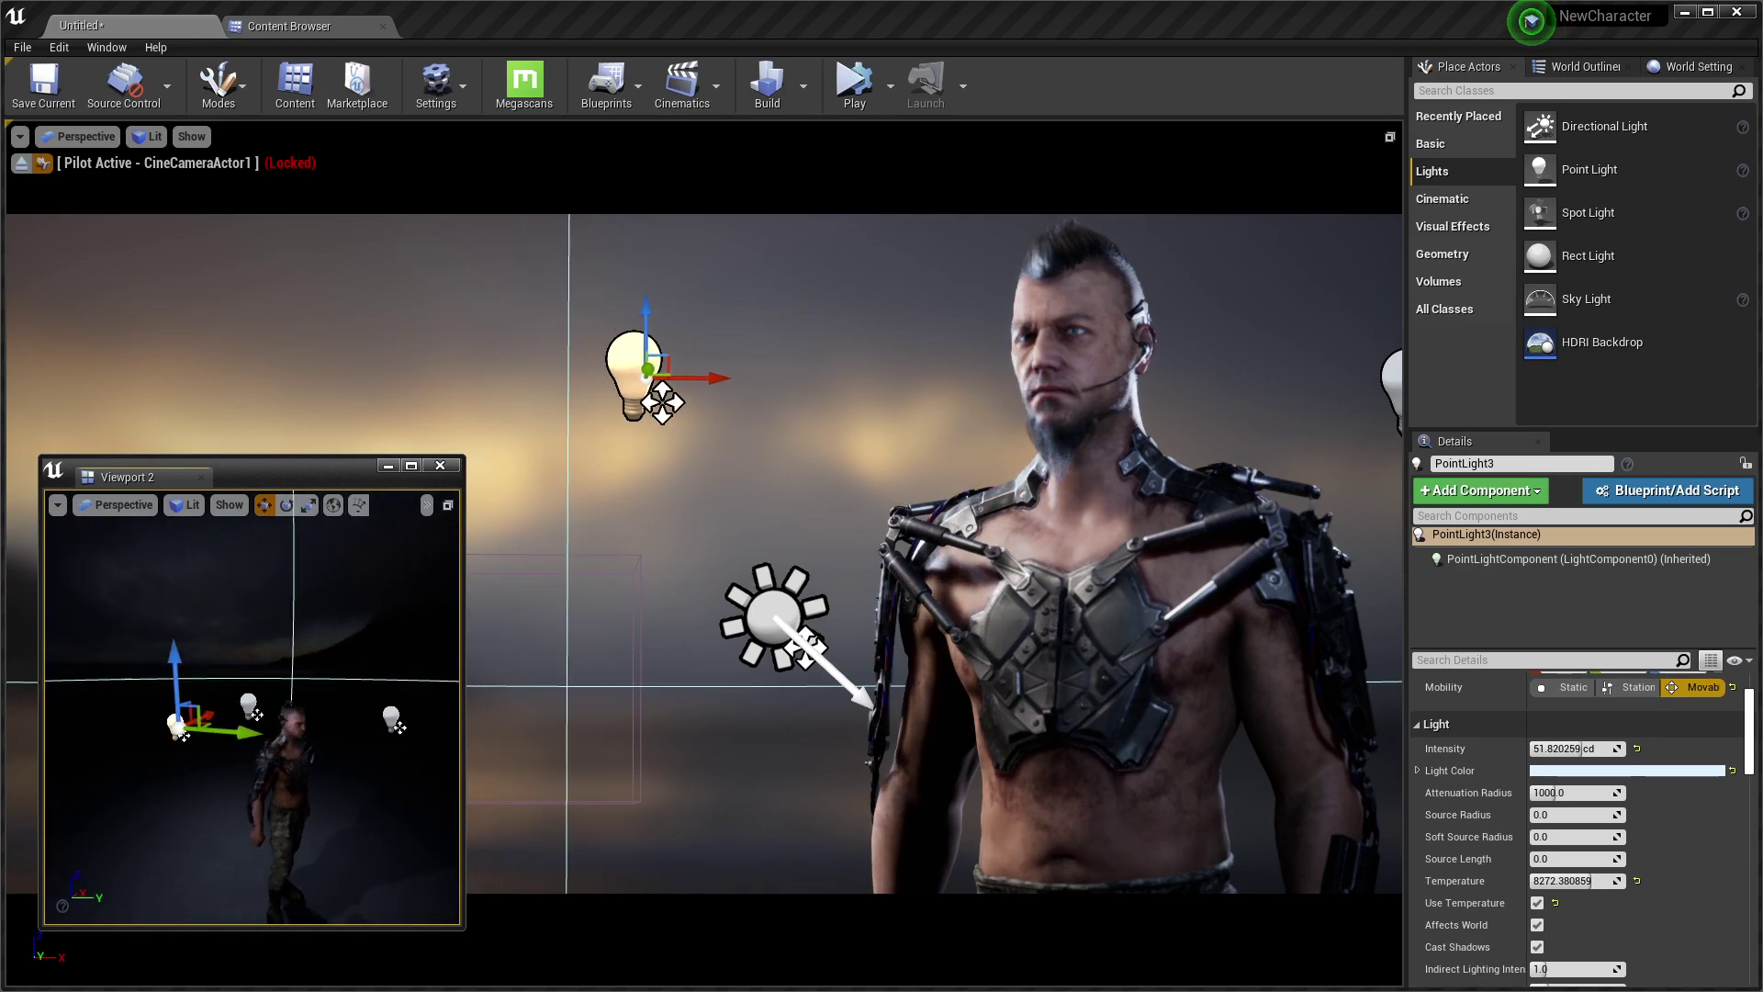
{"action": "mouse_move", "coordinate": [288, 748]}
{"action": "left_mouse_down"}
{"action": "mouse_move", "coordinate": [237, 745]}
{"action": "mouse_move", "coordinate": [273, 749]}
{"action": "left_mouse_up"}
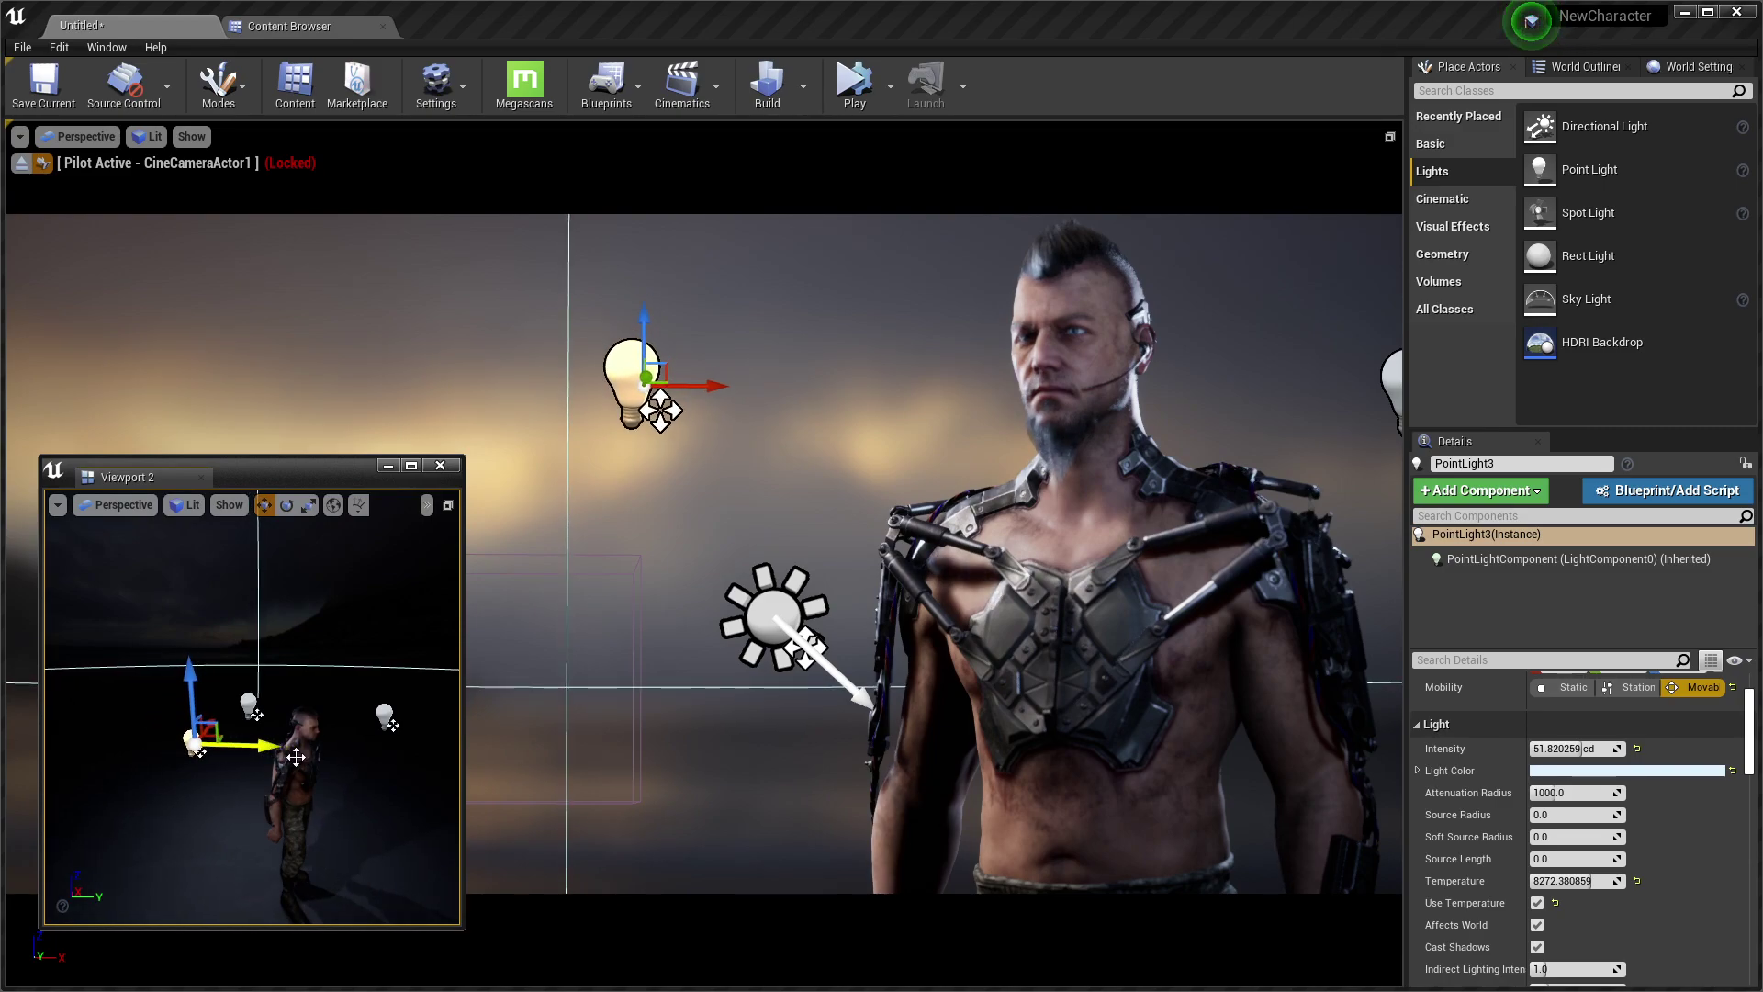
Set PointLight3's temperature to about 4259 K and settle its position along Y
{"action": "left_click_drag", "start_coordinate": [1587, 881], "coordinate": [1524, 881]}
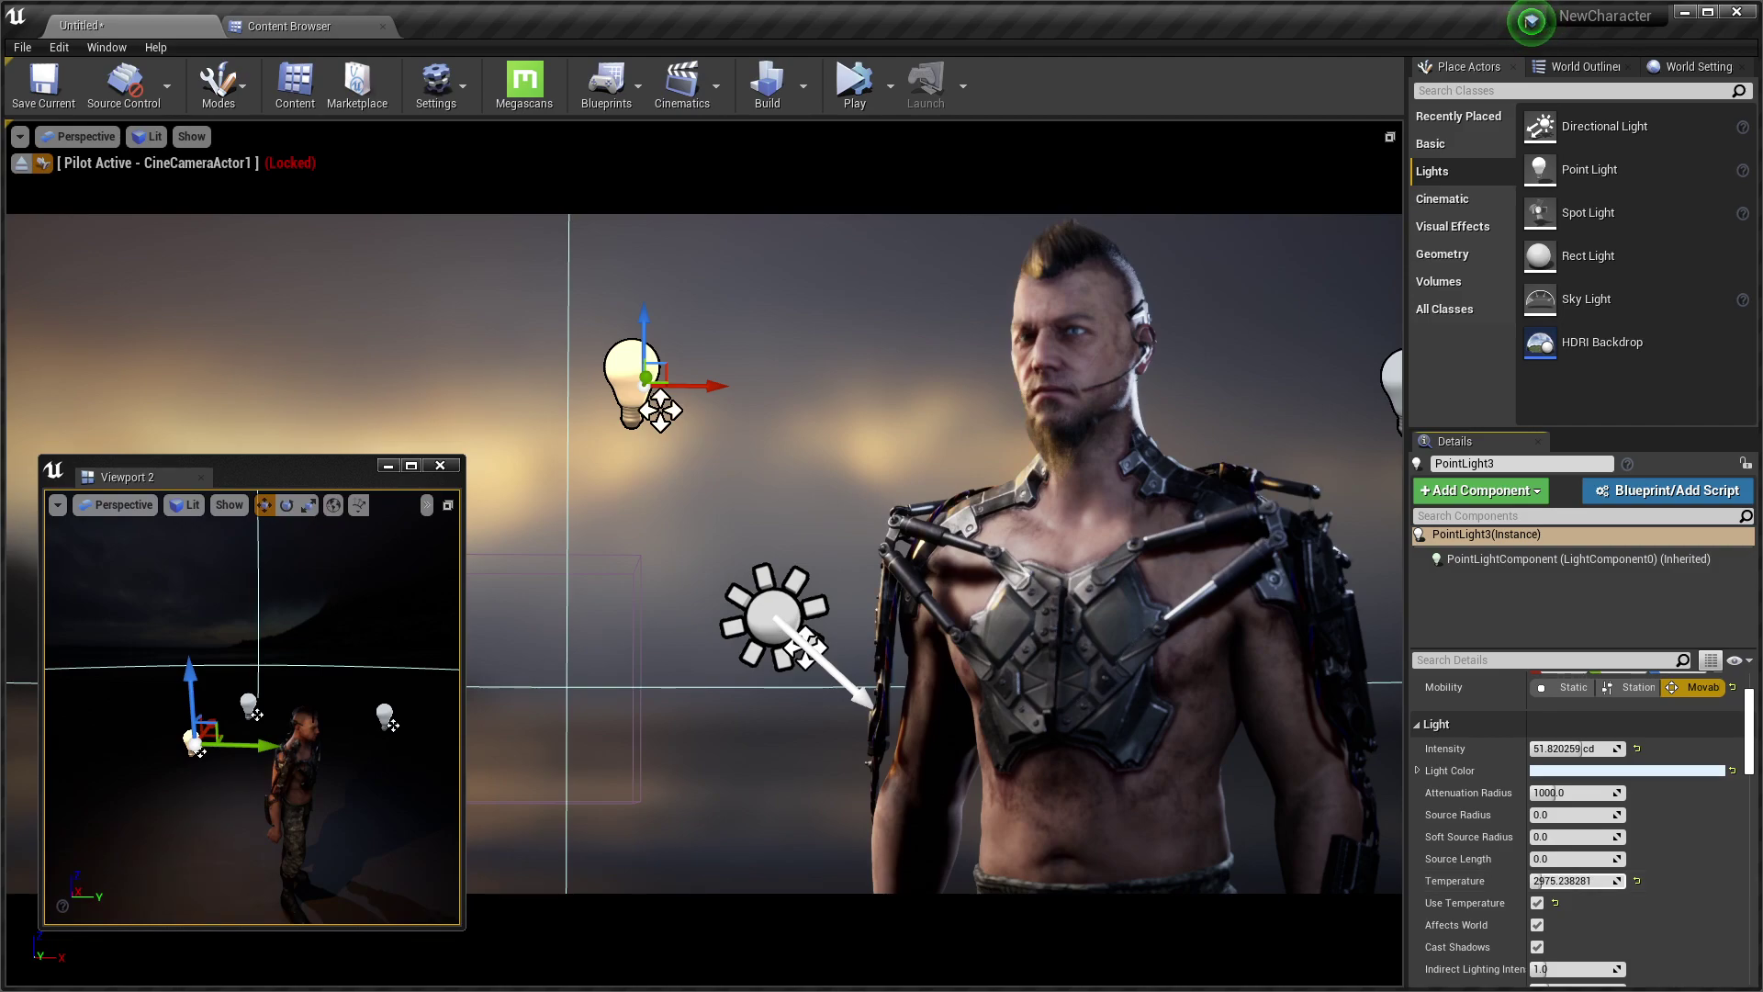
{"action": "left_click_drag", "start_coordinate": [272, 751], "coordinate": [316, 749]}
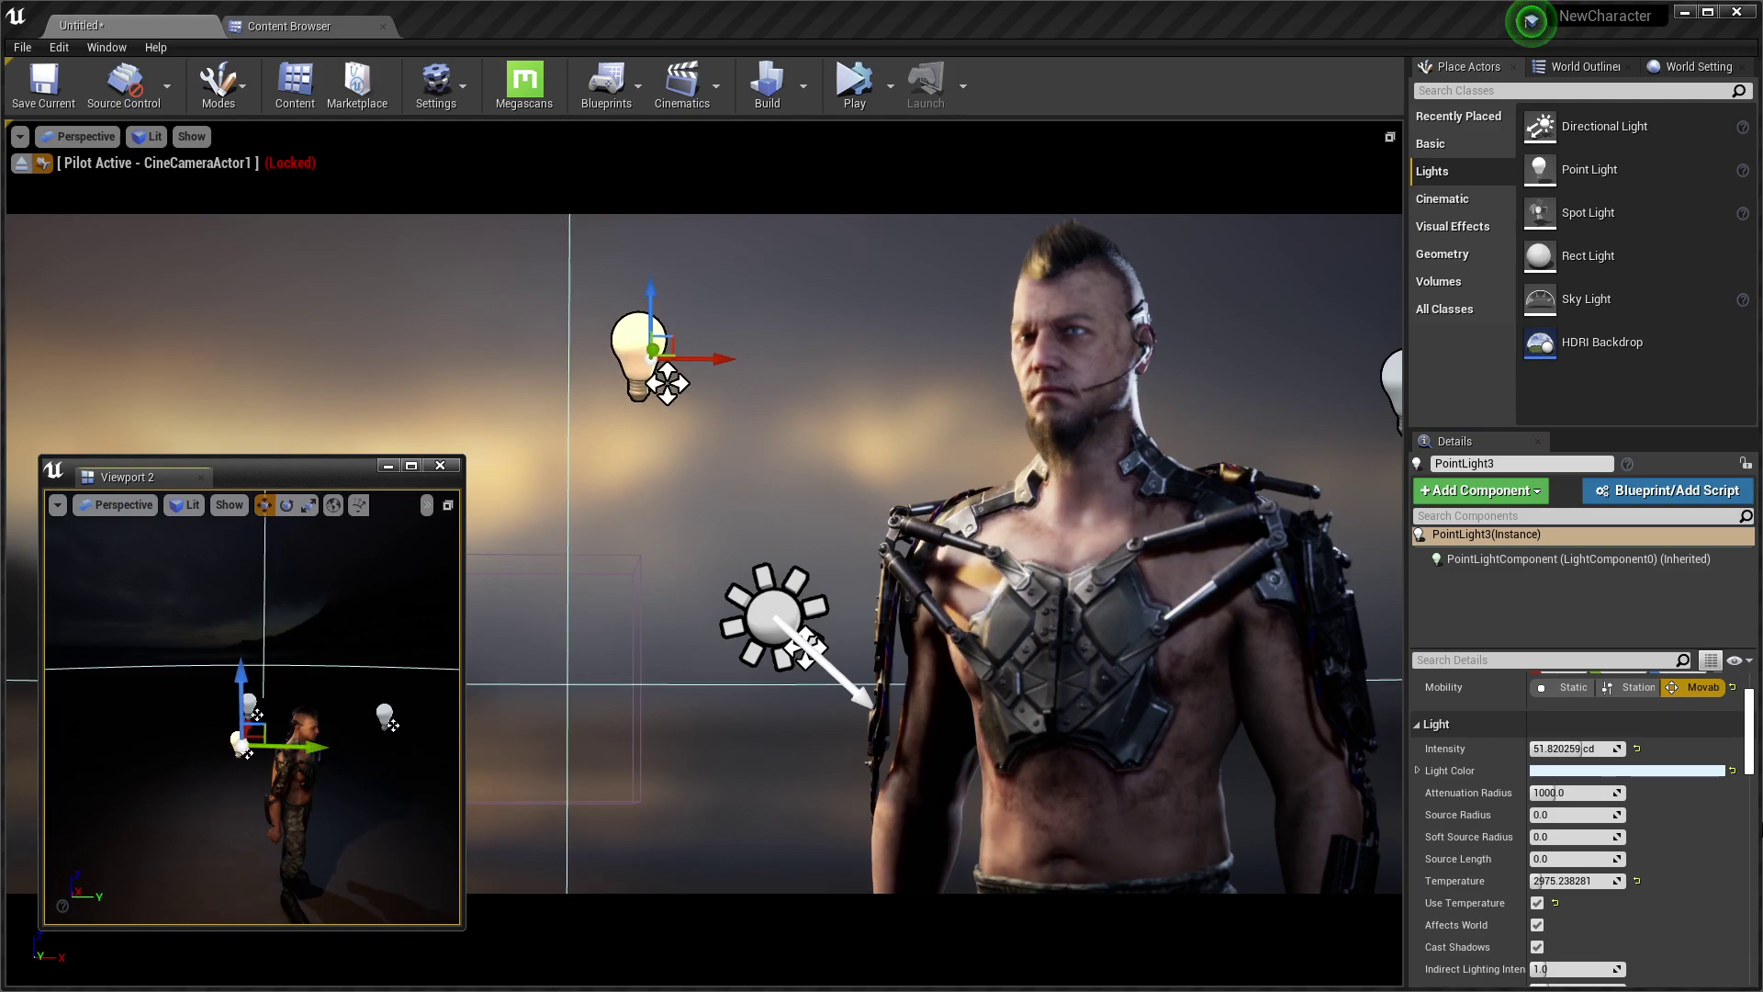
{"action": "left_click_drag", "start_coordinate": [1572, 881], "coordinate": [1617, 881]}
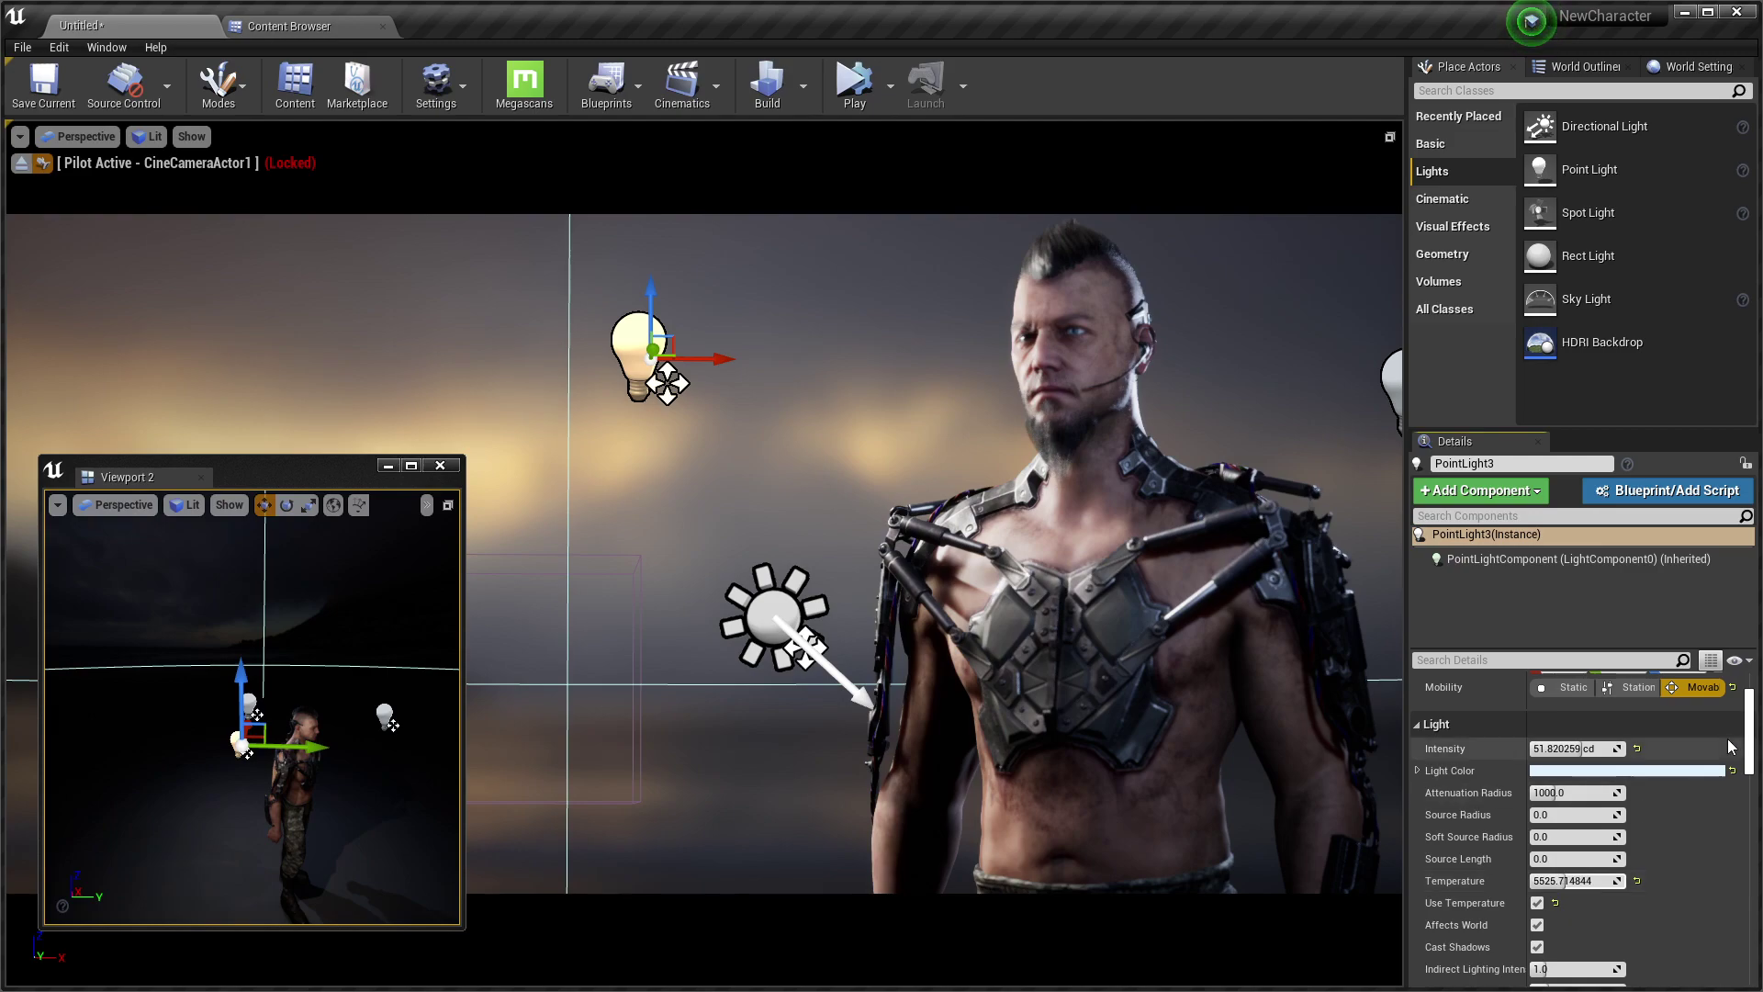
{"action": "left_click_drag", "start_coordinate": [1572, 881], "coordinate": [1639, 864]}
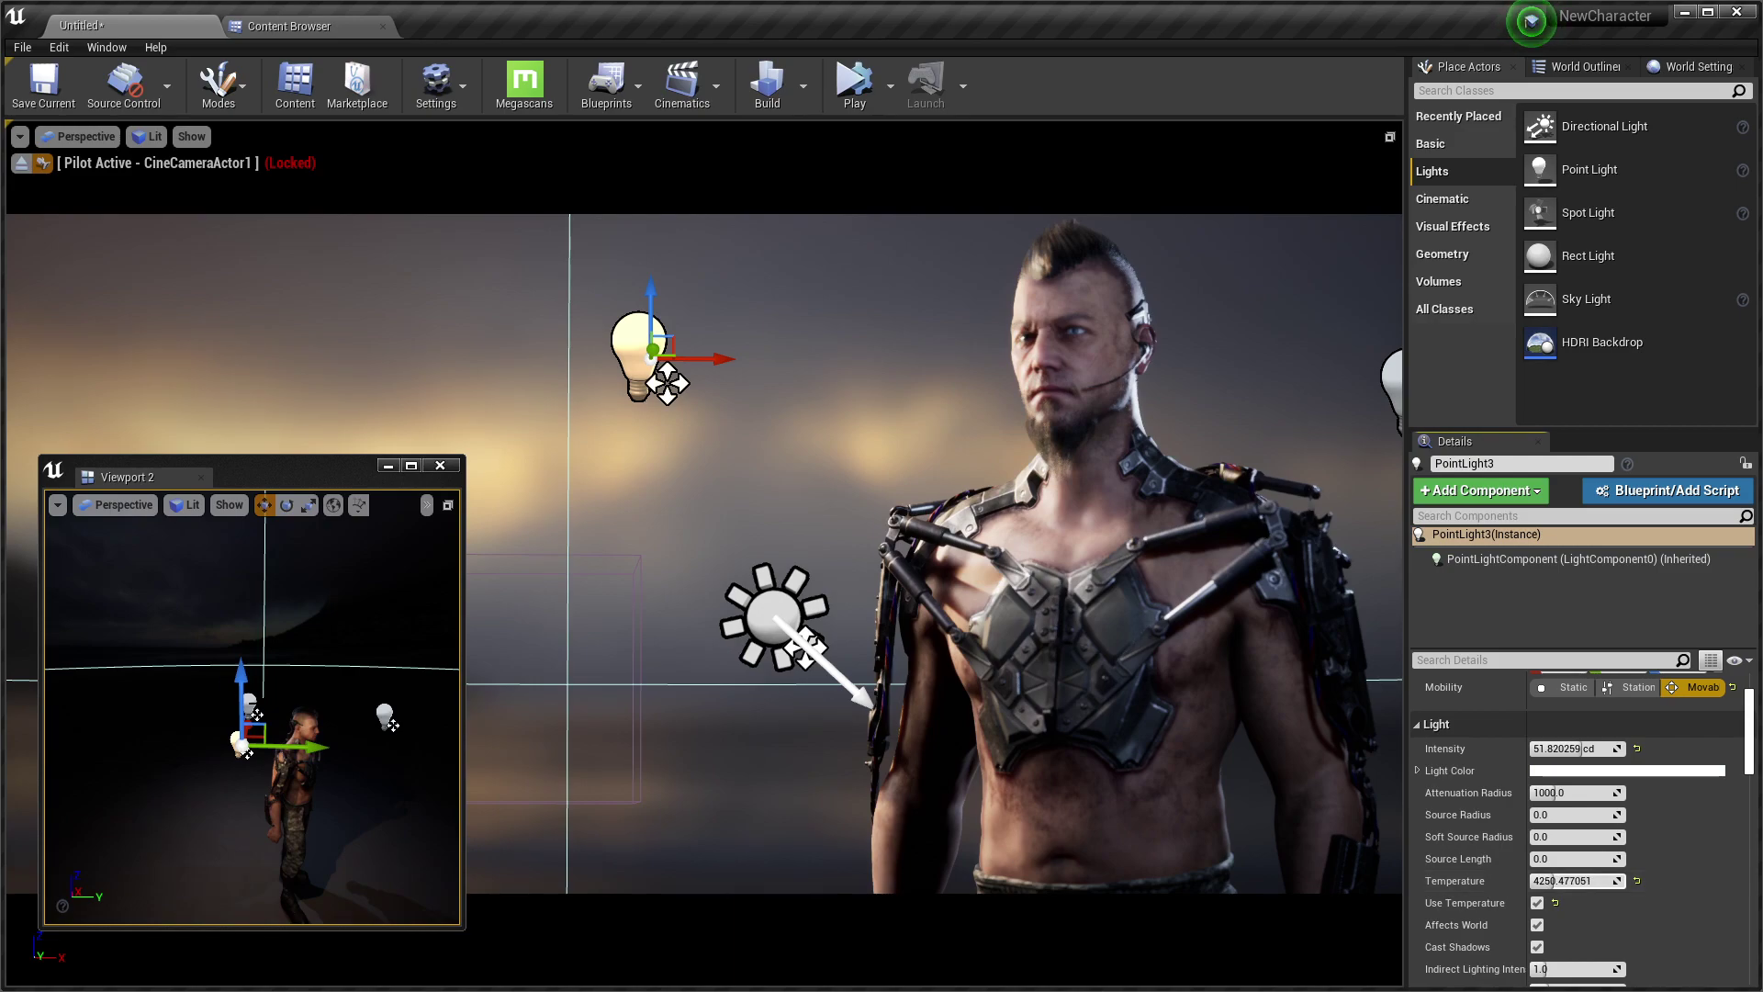
{"action": "mouse_move", "coordinate": [319, 746]}
{"action": "left_mouse_down"}
{"action": "mouse_move", "coordinate": [228, 746]}
{"action": "mouse_move", "coordinate": [173, 774]}
{"action": "mouse_move", "coordinate": [209, 781]}
{"action": "left_mouse_up"}
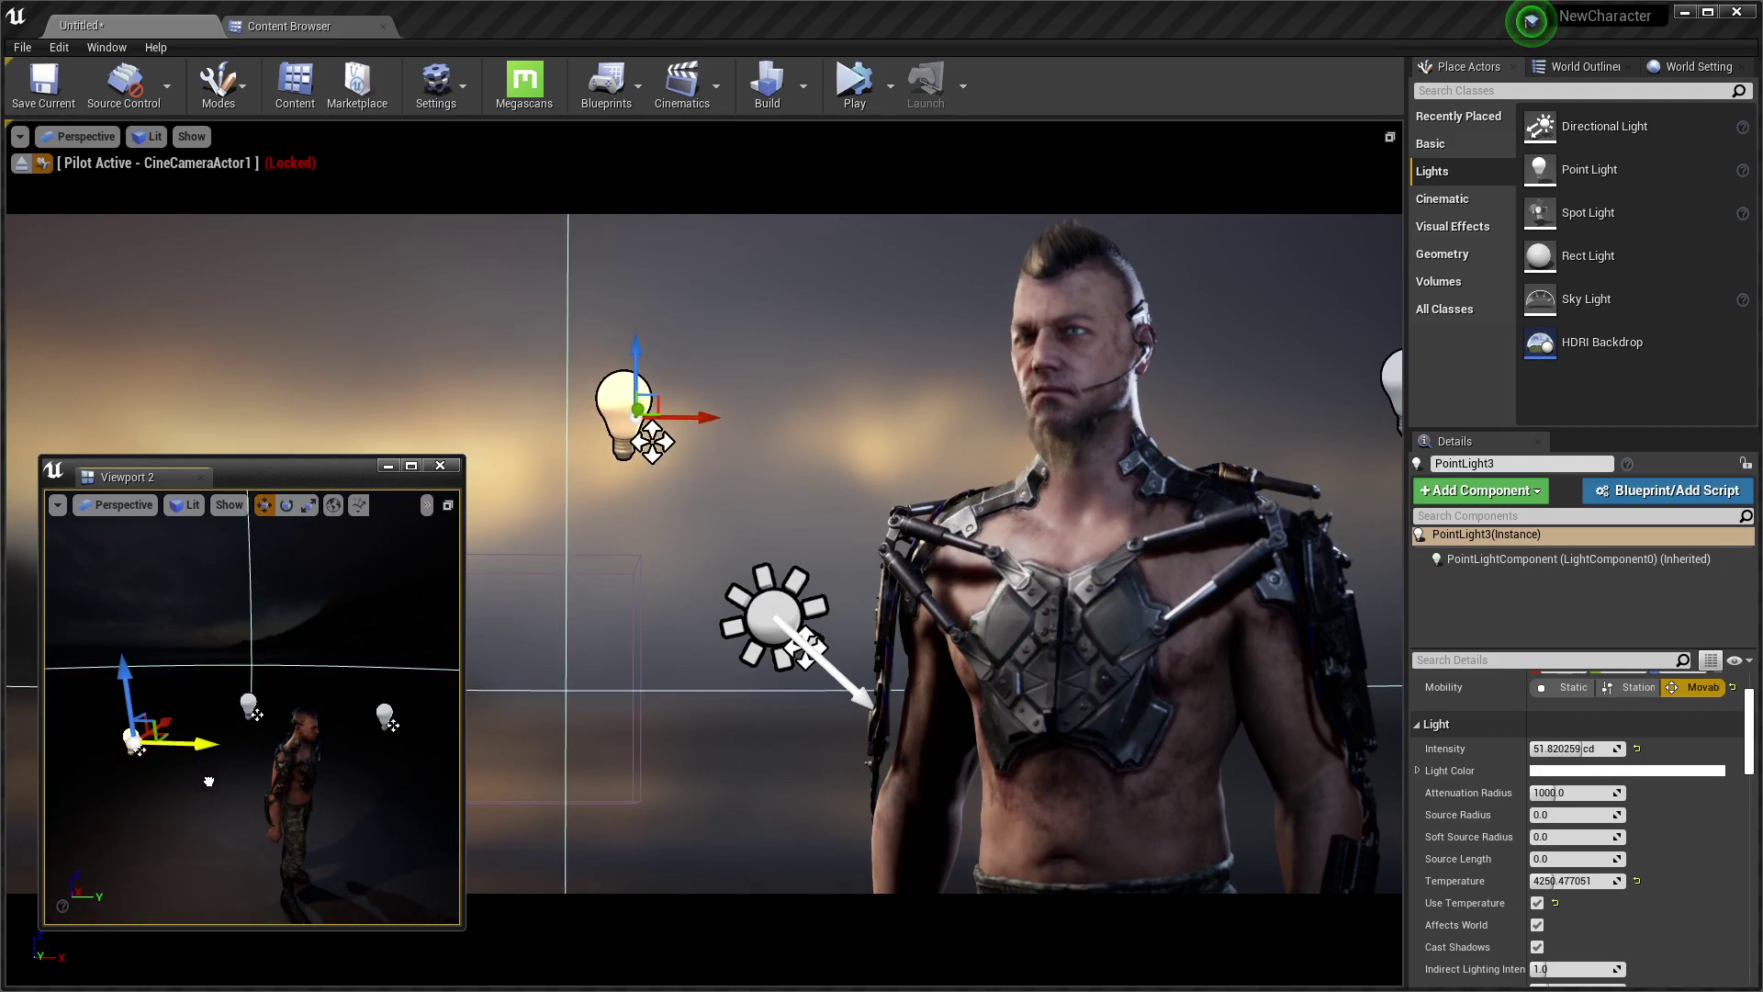
{"action": "left_click_drag", "start_coordinate": [172, 719], "coordinate": [193, 715]}
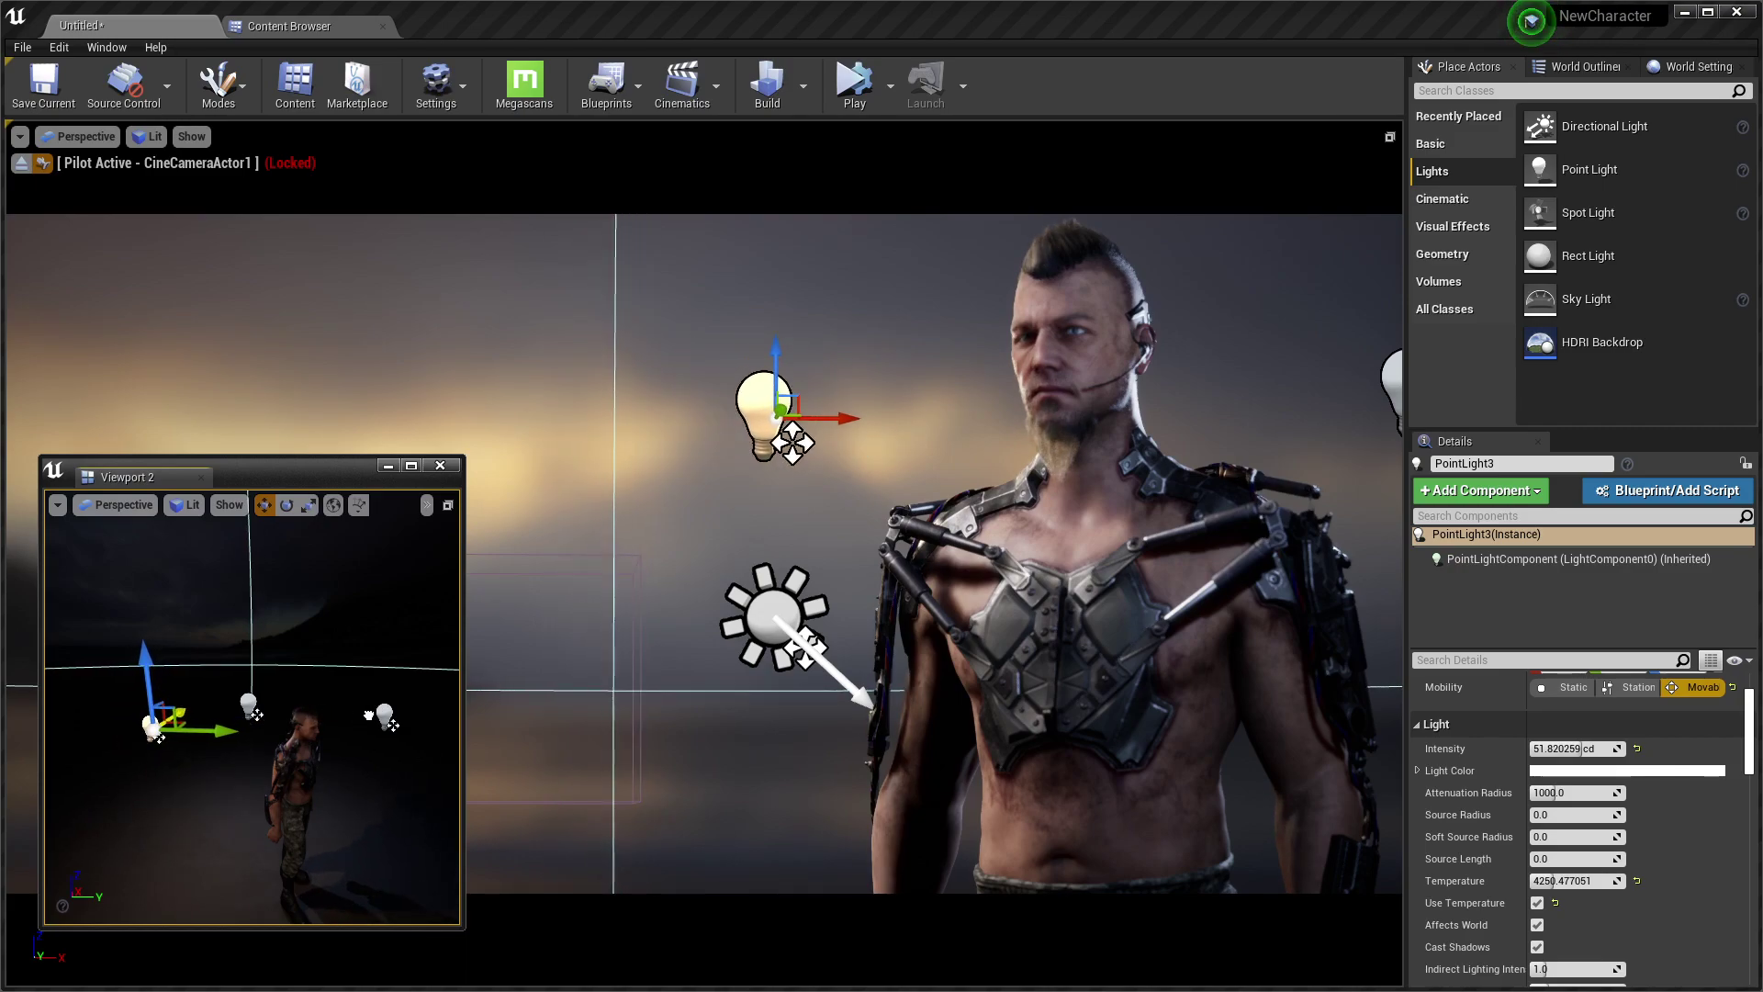
{"action": "mouse_move", "coordinate": [183, 715]}
{"action": "left_mouse_down"}
{"action": "mouse_move", "coordinate": [147, 735]}
{"action": "mouse_move", "coordinate": [161, 739]}
{"action": "left_mouse_up"}
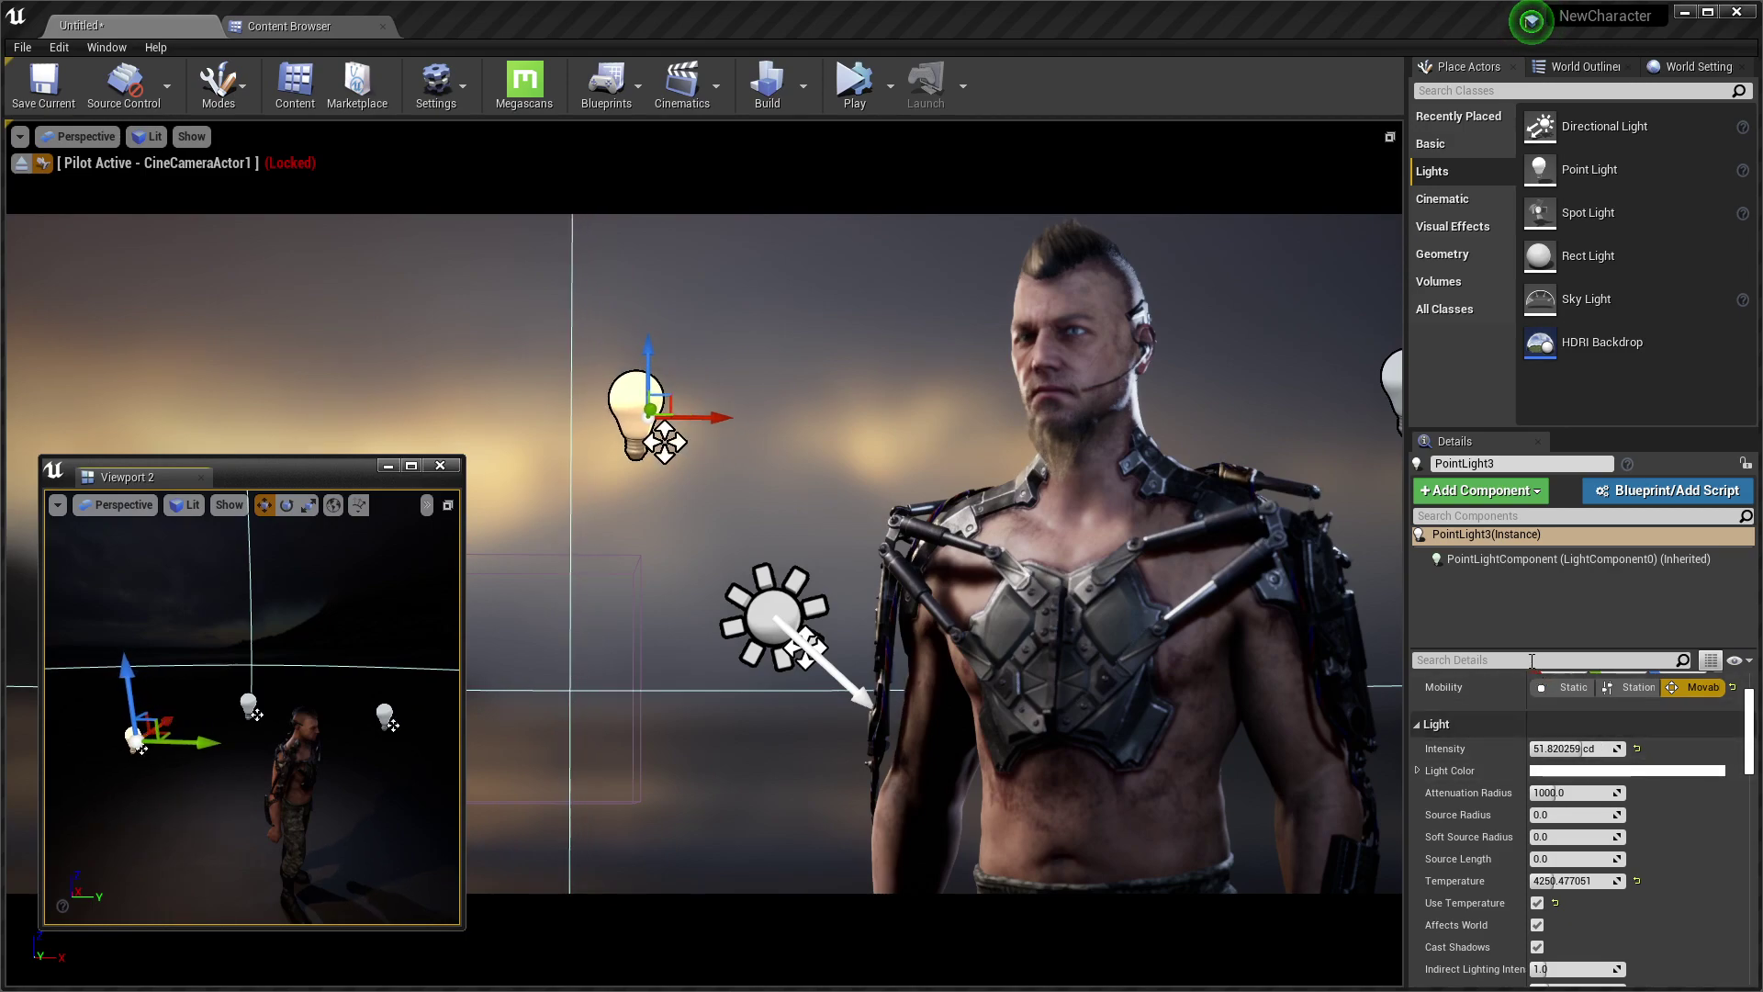
Lower PointLight3's Shadow Slope Bias to about 0.2 and nudge it along Y
{"action": "scroll", "coordinate": [1477, 828], "scroll_direction": "down", "scroll_amount": 5}
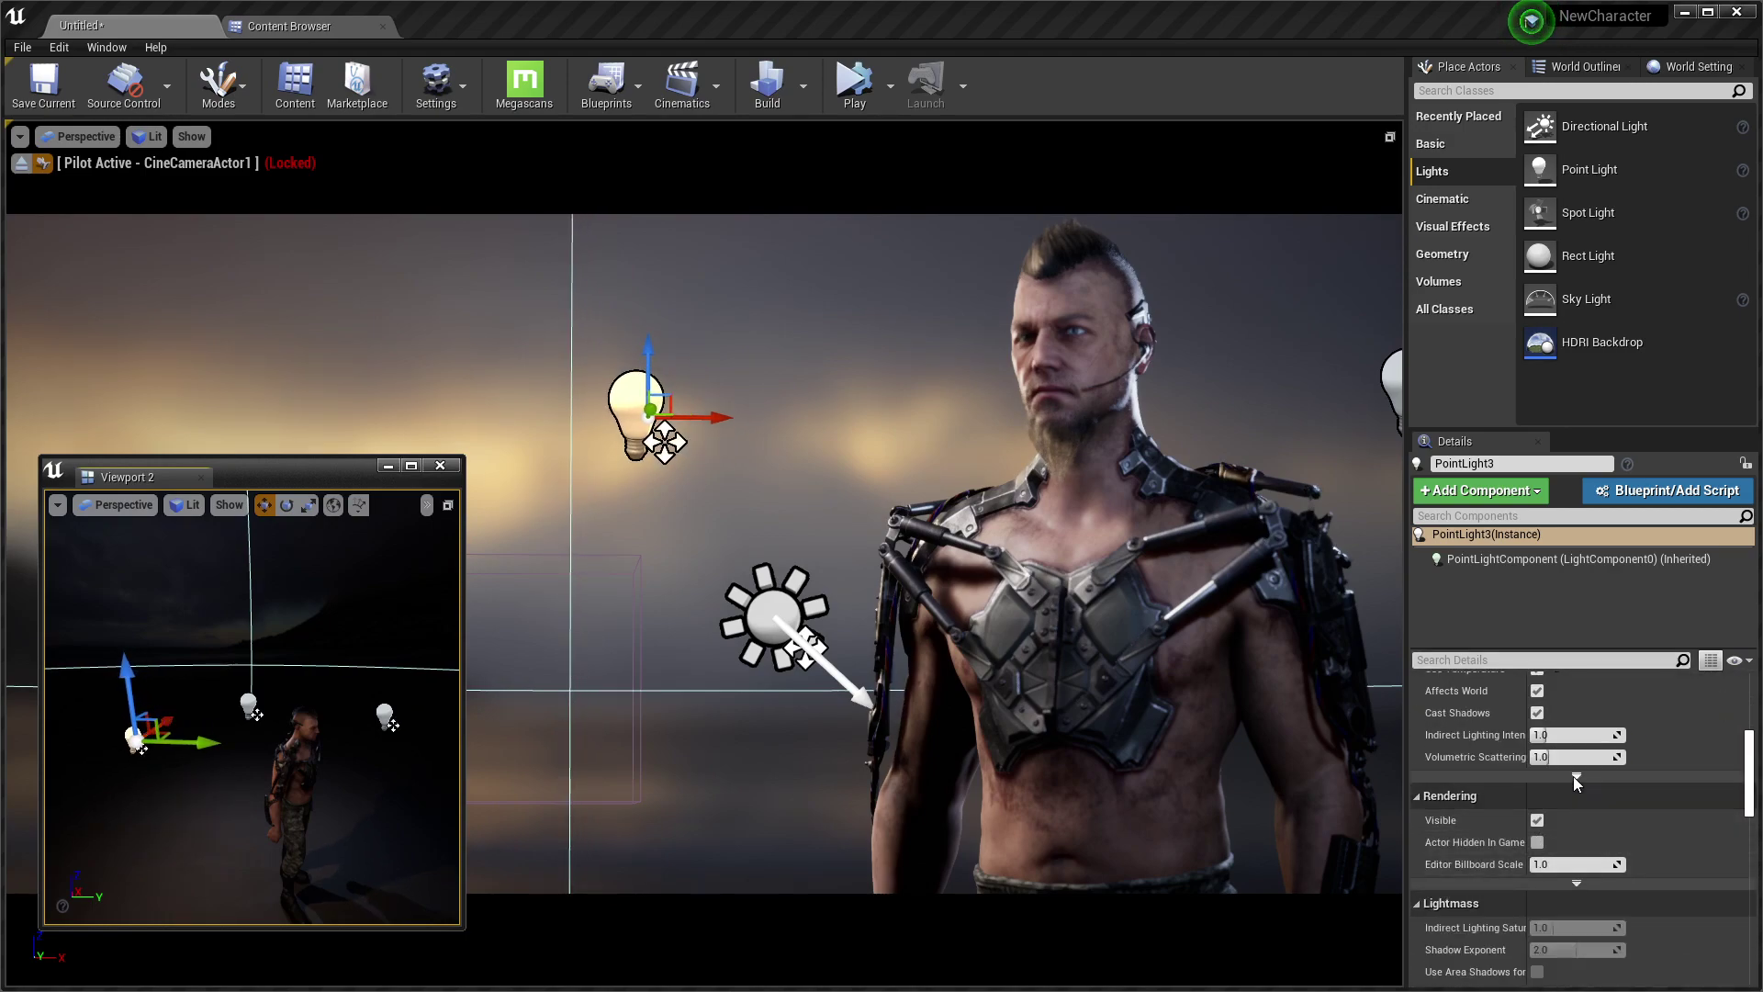
{"action": "left_click", "coordinate": [1579, 779]}
{"action": "scroll", "coordinate": [1520, 828], "scroll_direction": "down", "scroll_amount": 3}
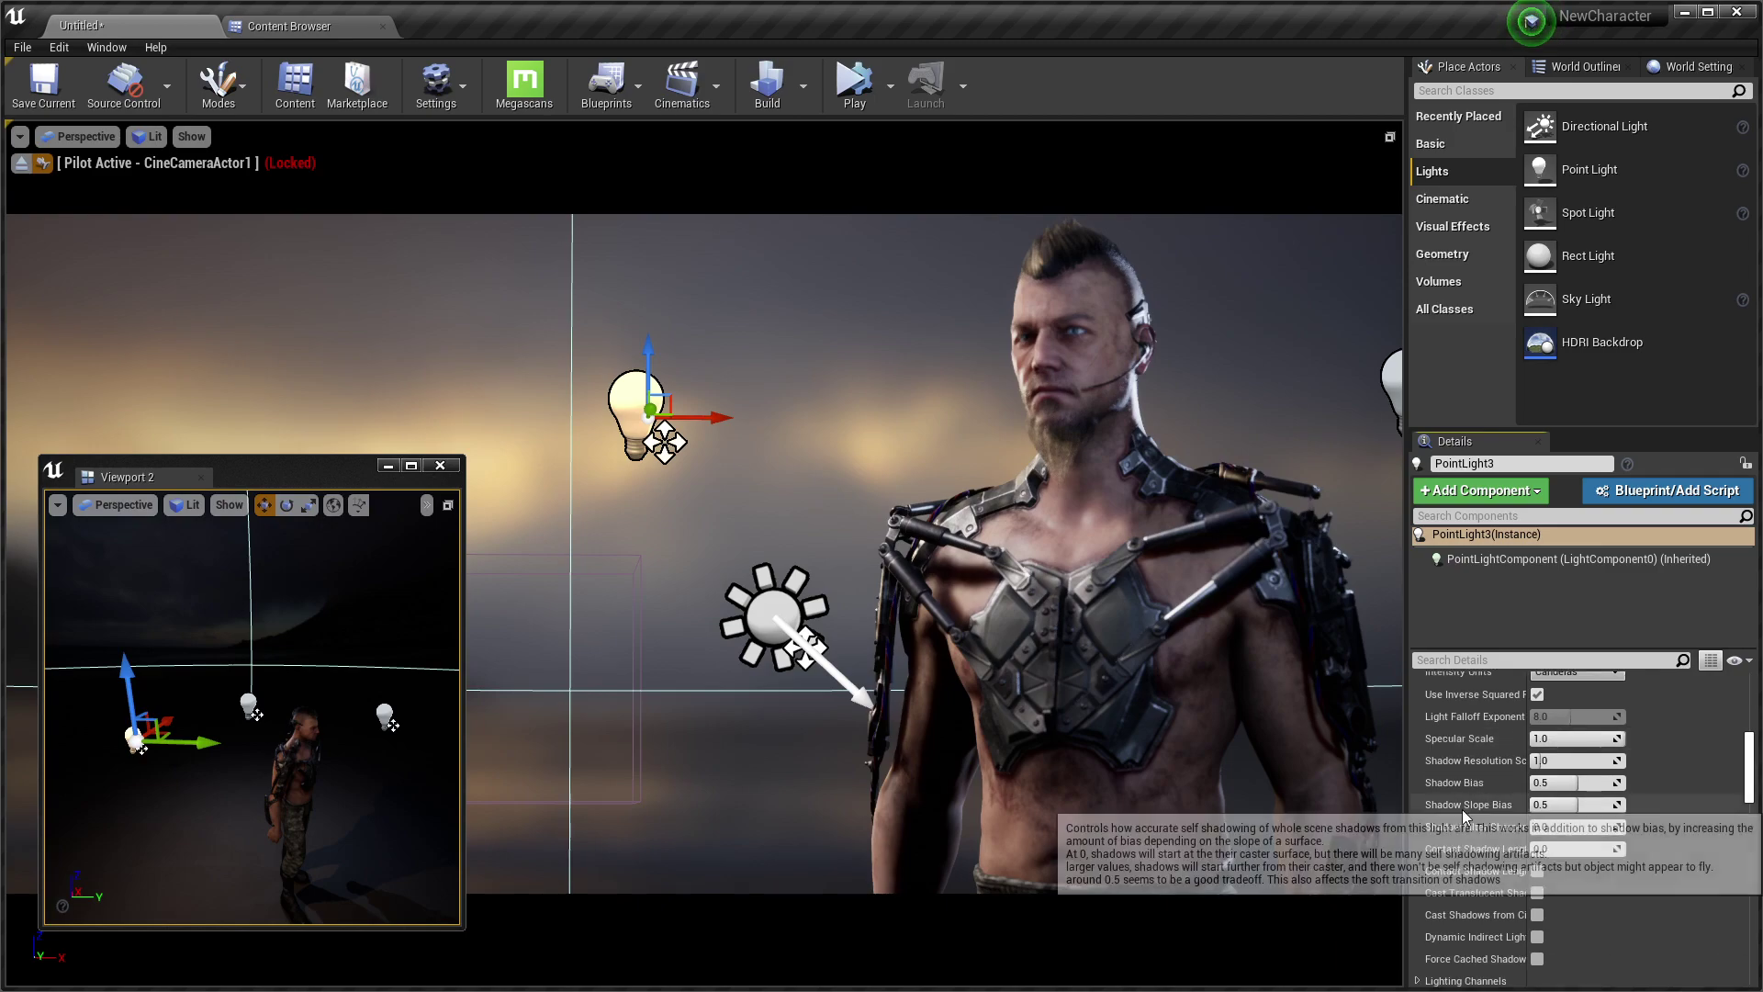
{"action": "left_click_drag", "start_coordinate": [1577, 804], "coordinate": [1558, 805]}
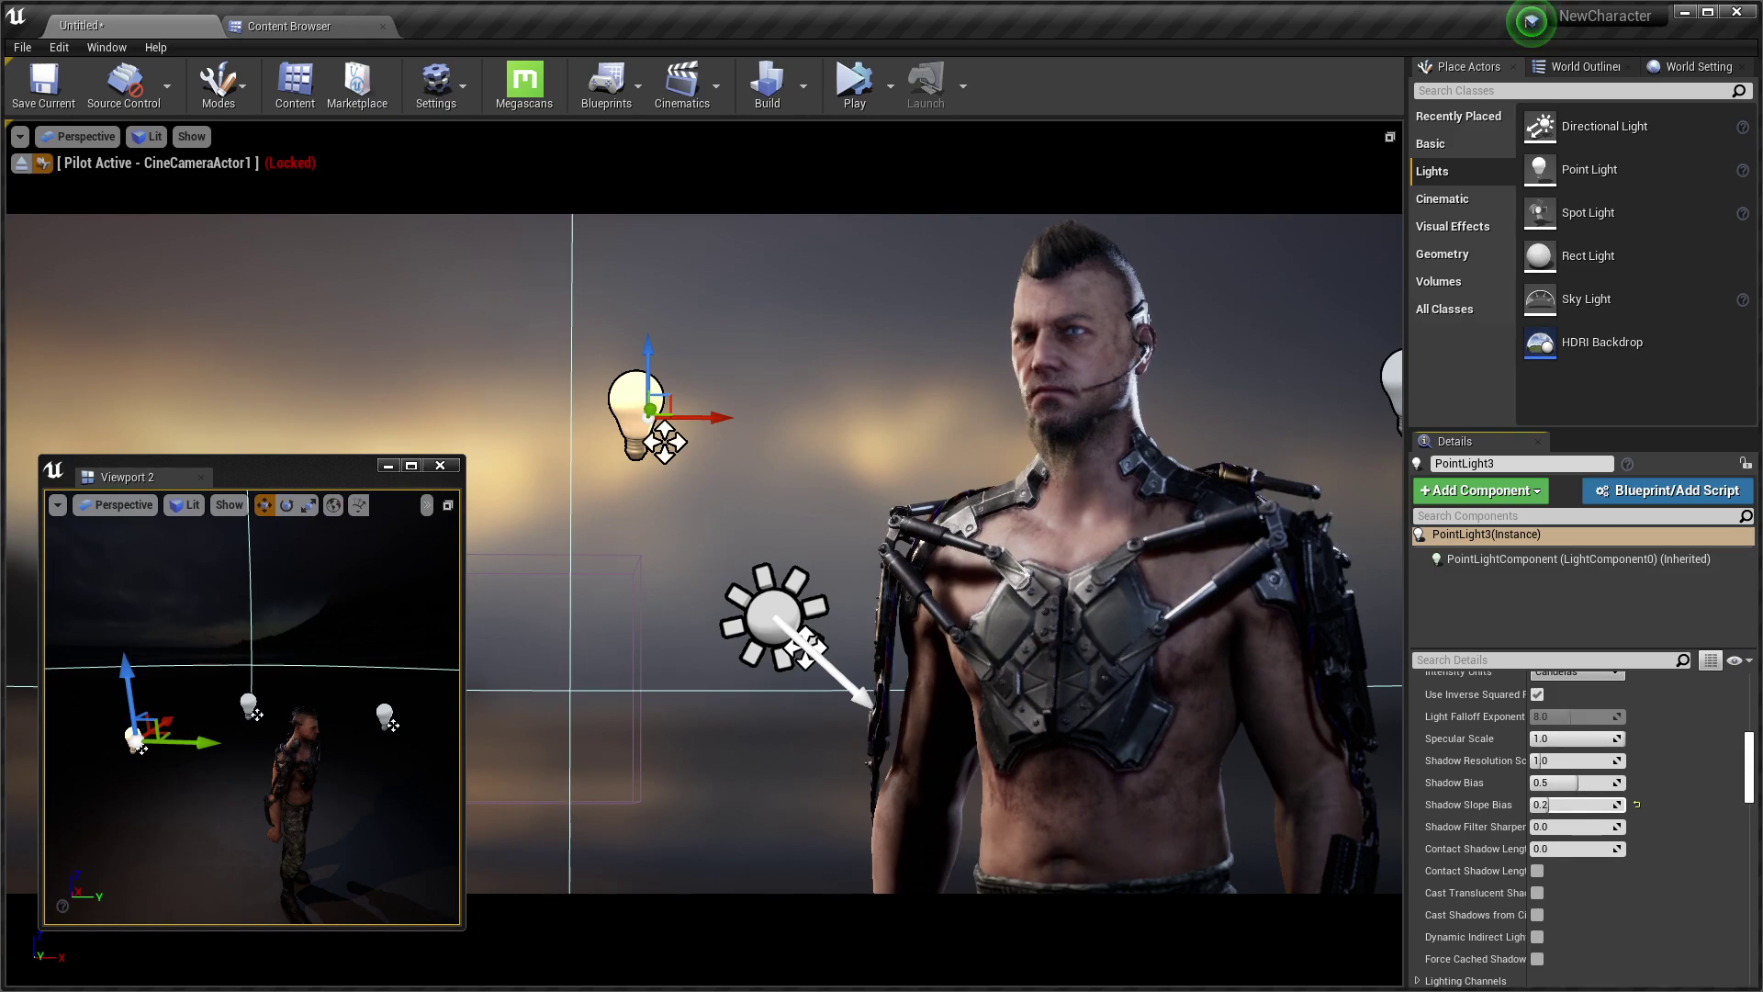
{"action": "mouse_move", "coordinate": [201, 746]}
{"action": "left_mouse_down"}
{"action": "mouse_move", "coordinate": [261, 762]}
{"action": "mouse_move", "coordinate": [223, 711]}
{"action": "left_mouse_up"}
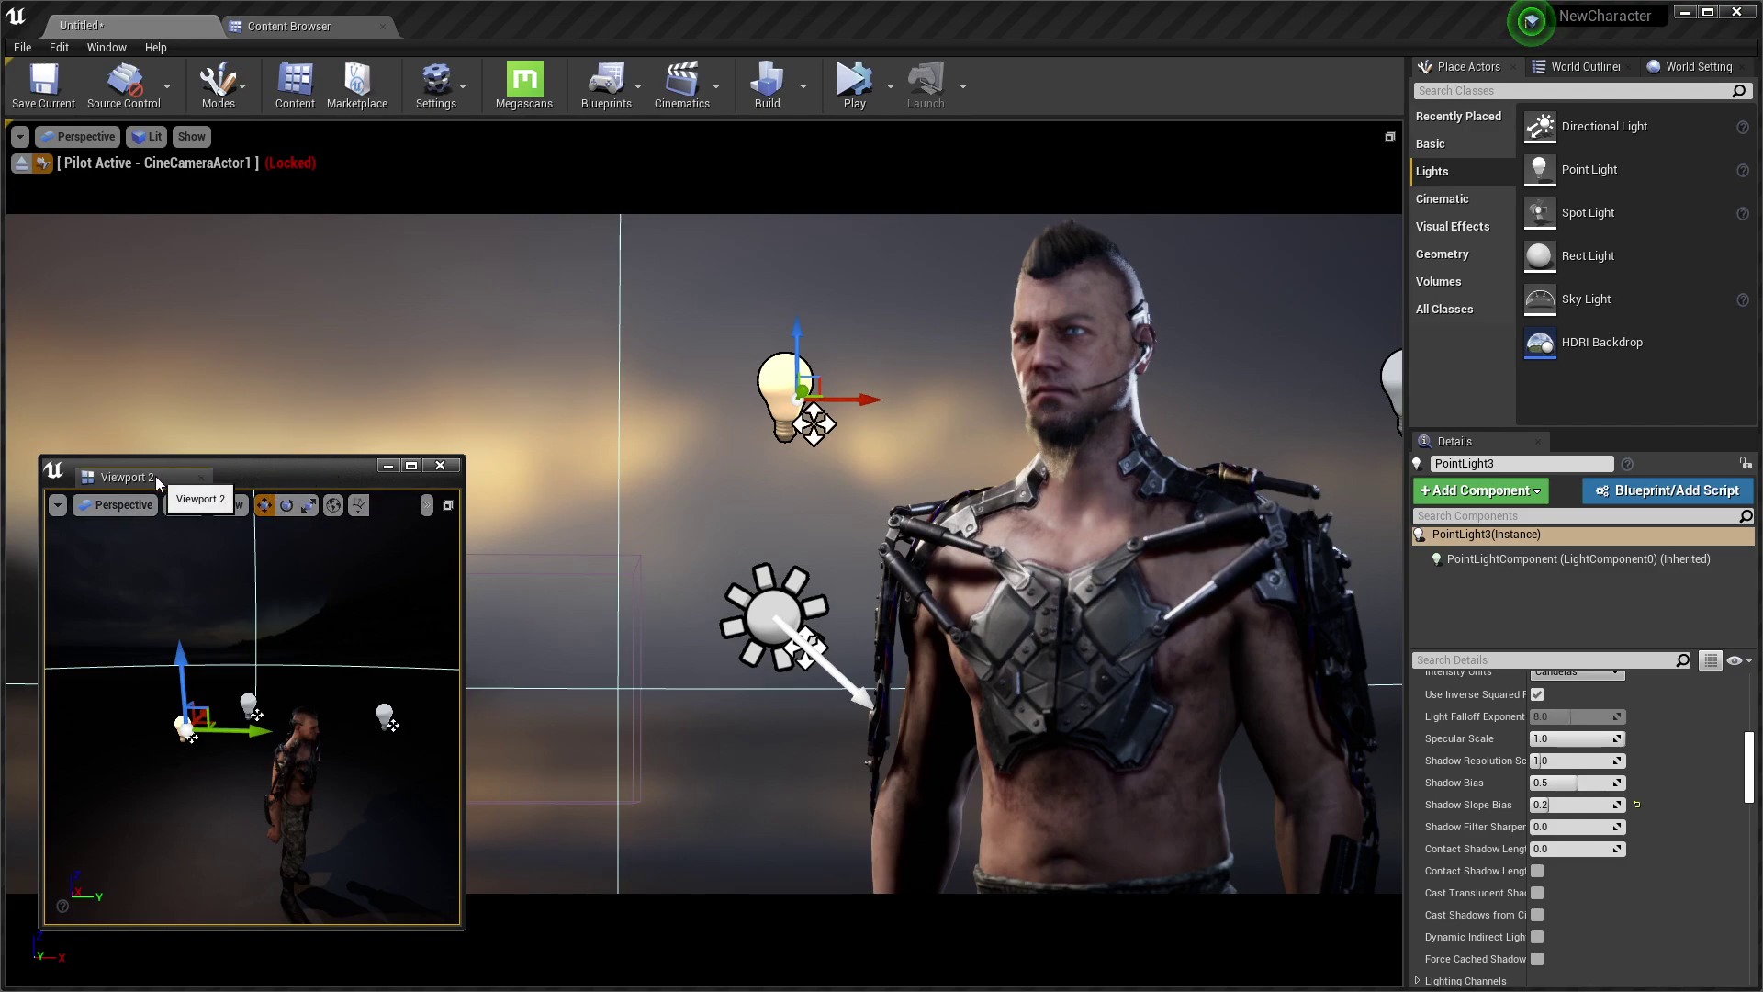
Close the floating Viewport 2, preview the clean shot, and move the light left along X
{"action": "mouse_move", "coordinate": [156, 476]}
{"action": "left_mouse_down"}
{"action": "mouse_move", "coordinate": [483, 143]}
{"action": "mouse_move", "coordinate": [481, 312]}
{"action": "left_mouse_up"}
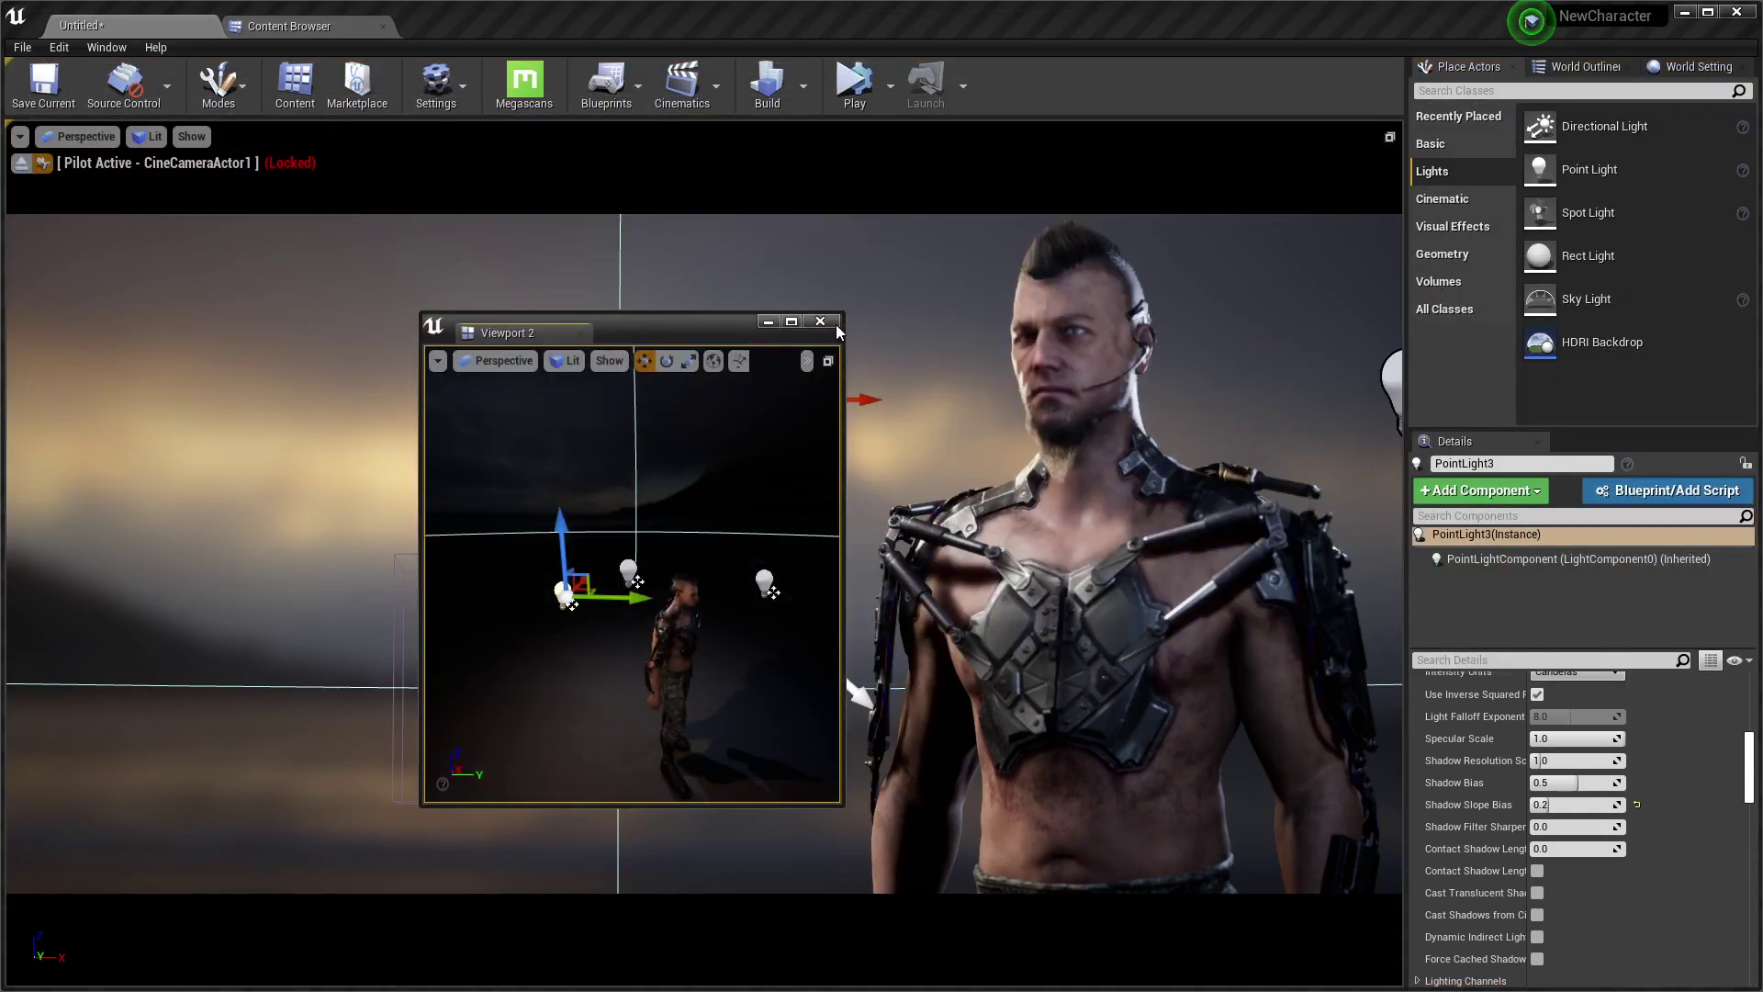
{"action": "left_click", "coordinate": [831, 322]}
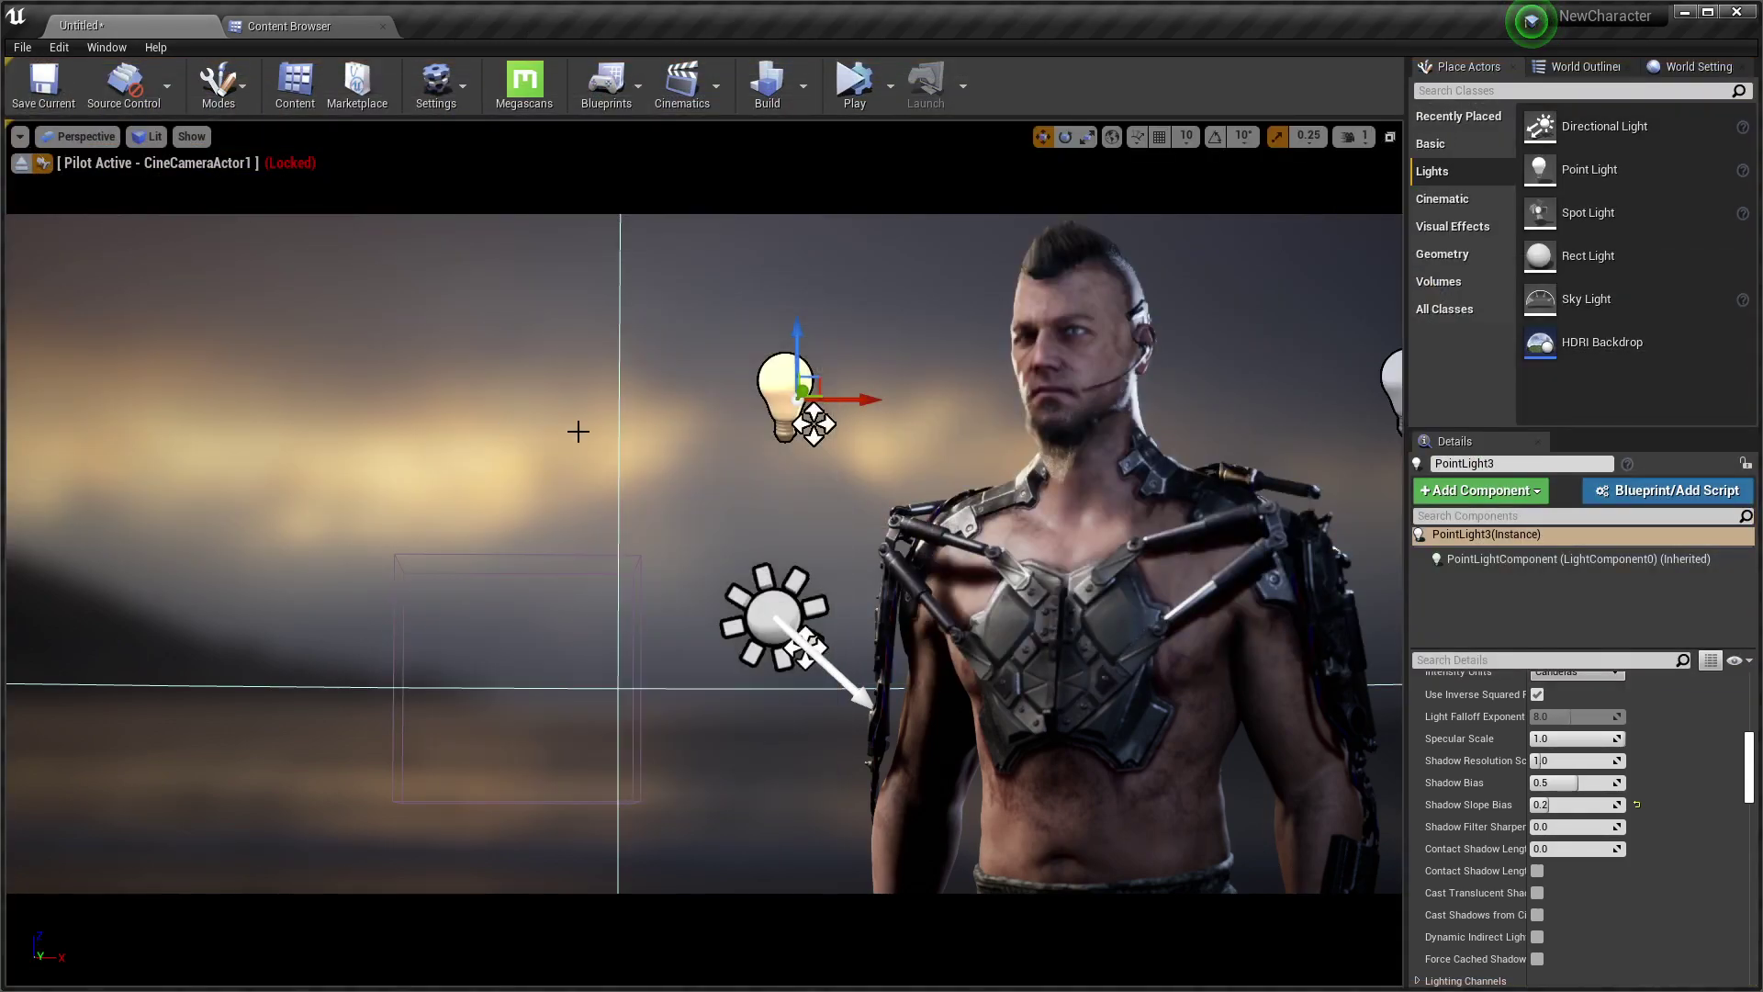
{"action": "key", "text": "g"}
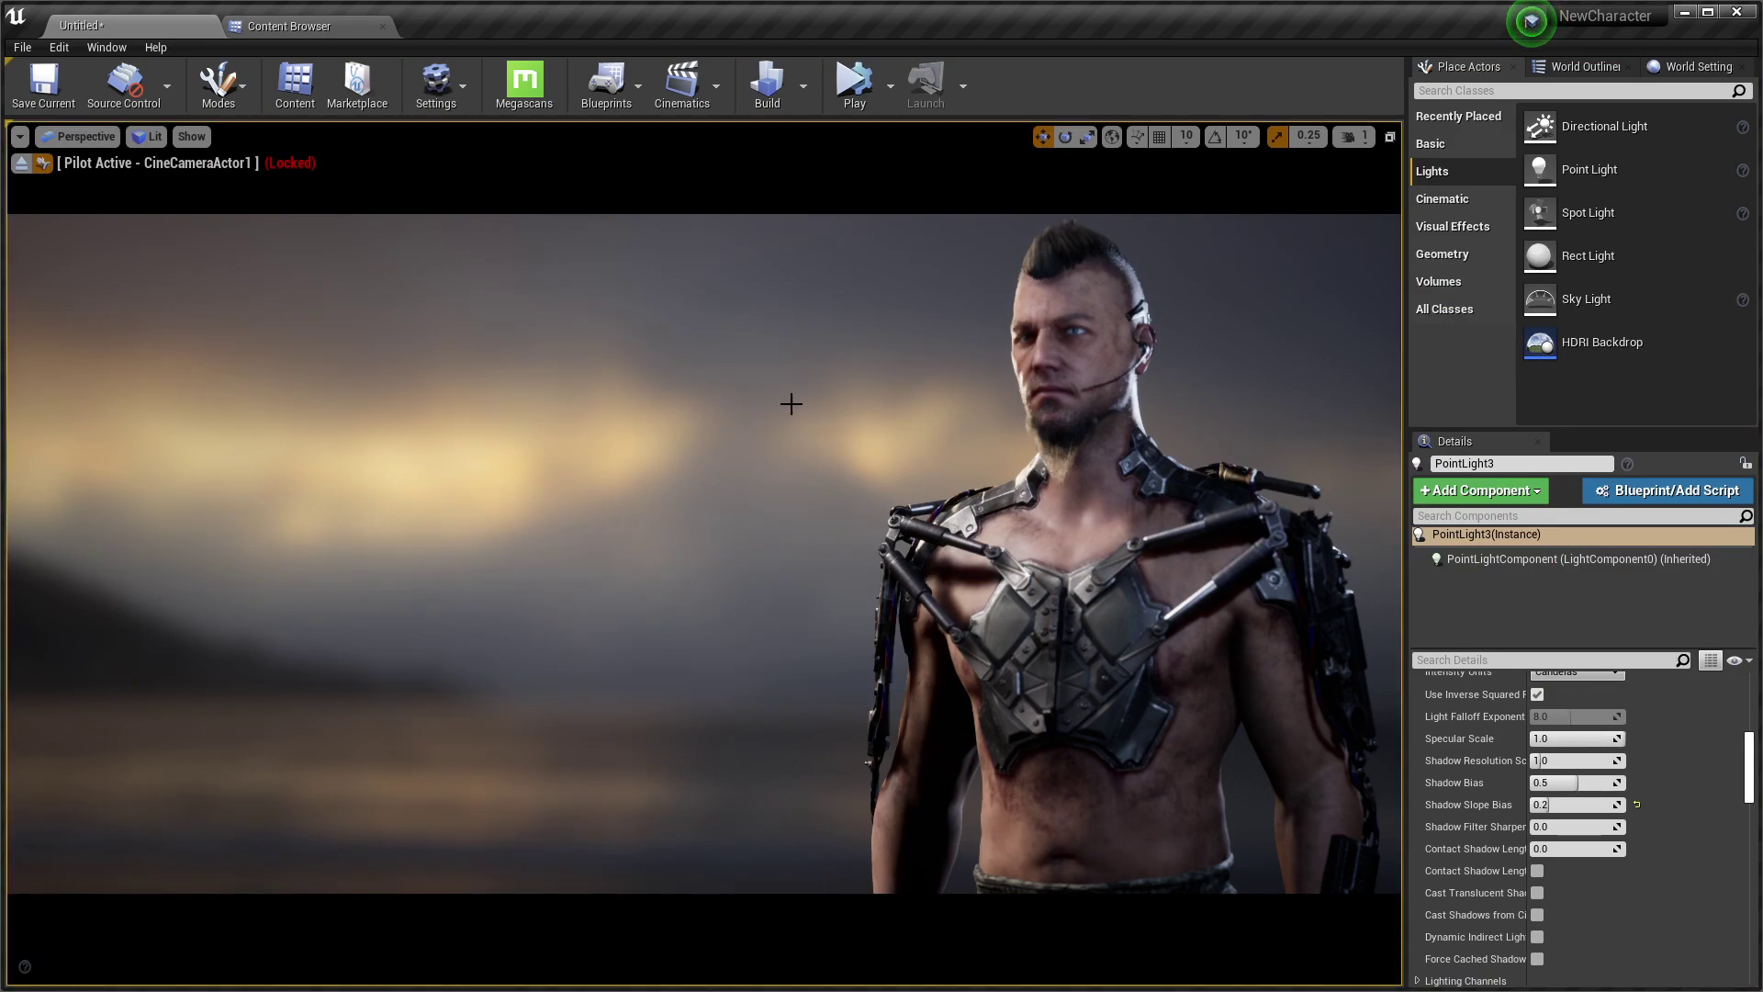
{"action": "key", "text": "g"}
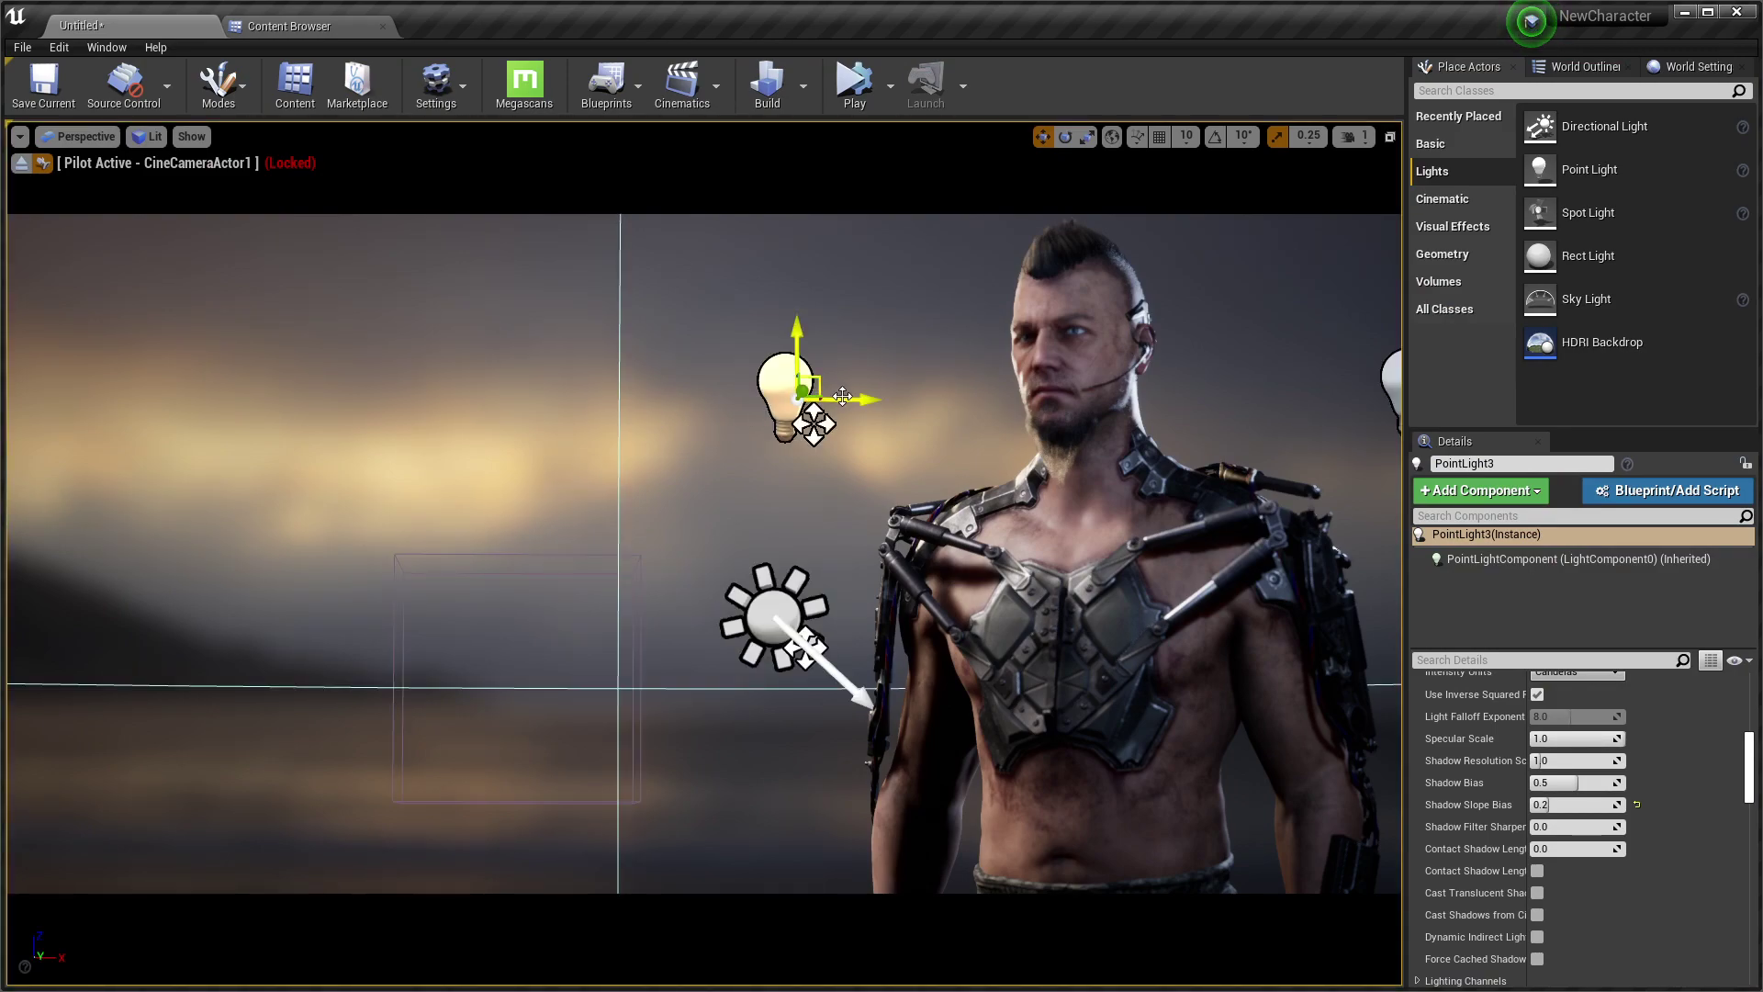
{"action": "left_click_drag", "start_coordinate": [867, 405], "coordinate": [663, 417]}
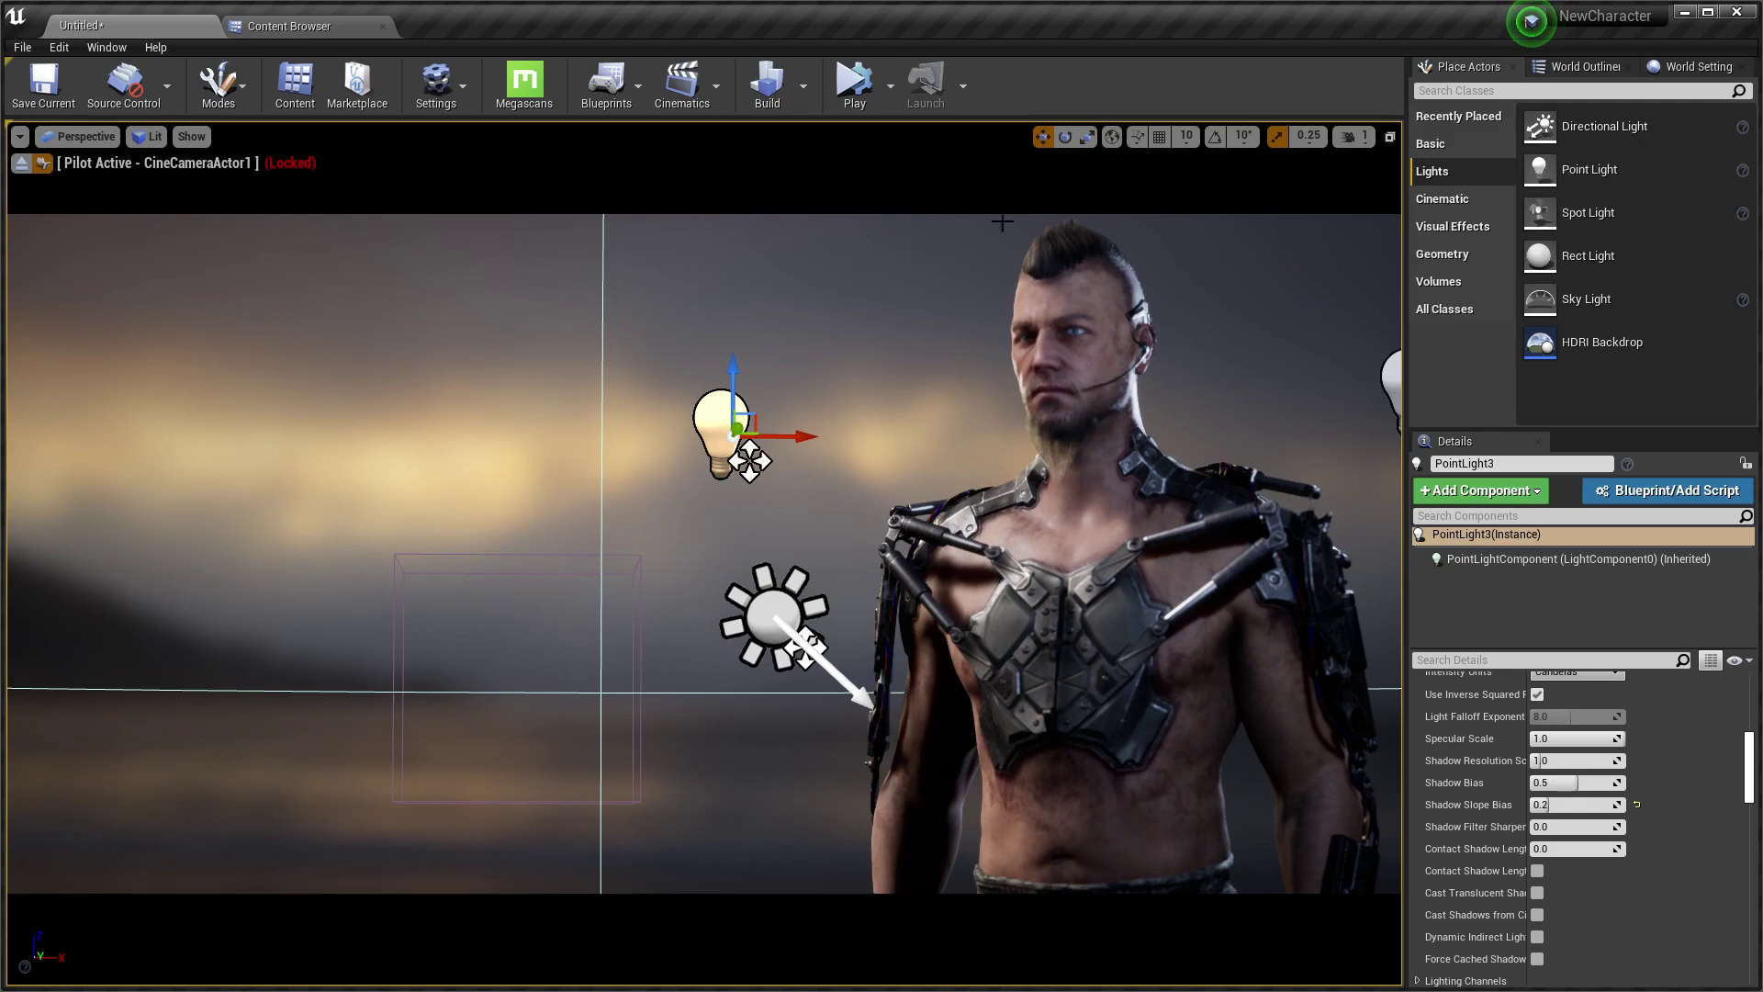
Reopen Viewport 2 and move it clear of the character
{"action": "left_click", "coordinate": [106, 47]}
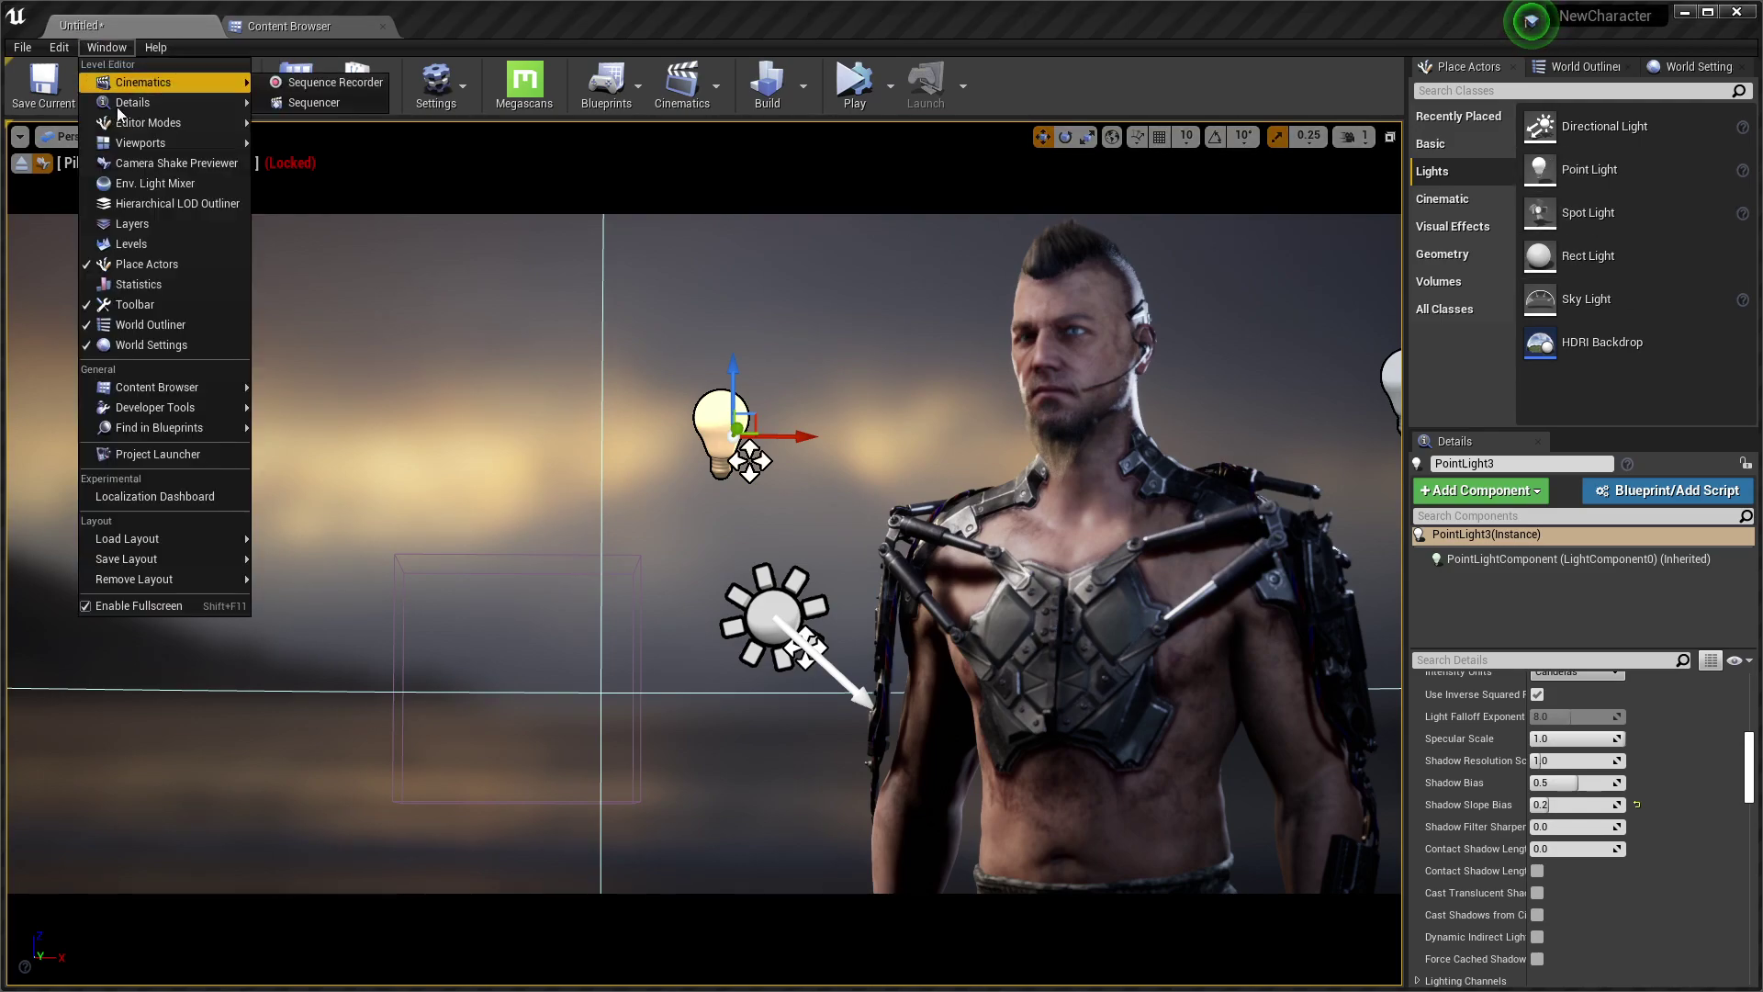
{"action": "mouse_move", "coordinate": [156, 82]}
{"action": "mouse_move", "coordinate": [166, 142]}
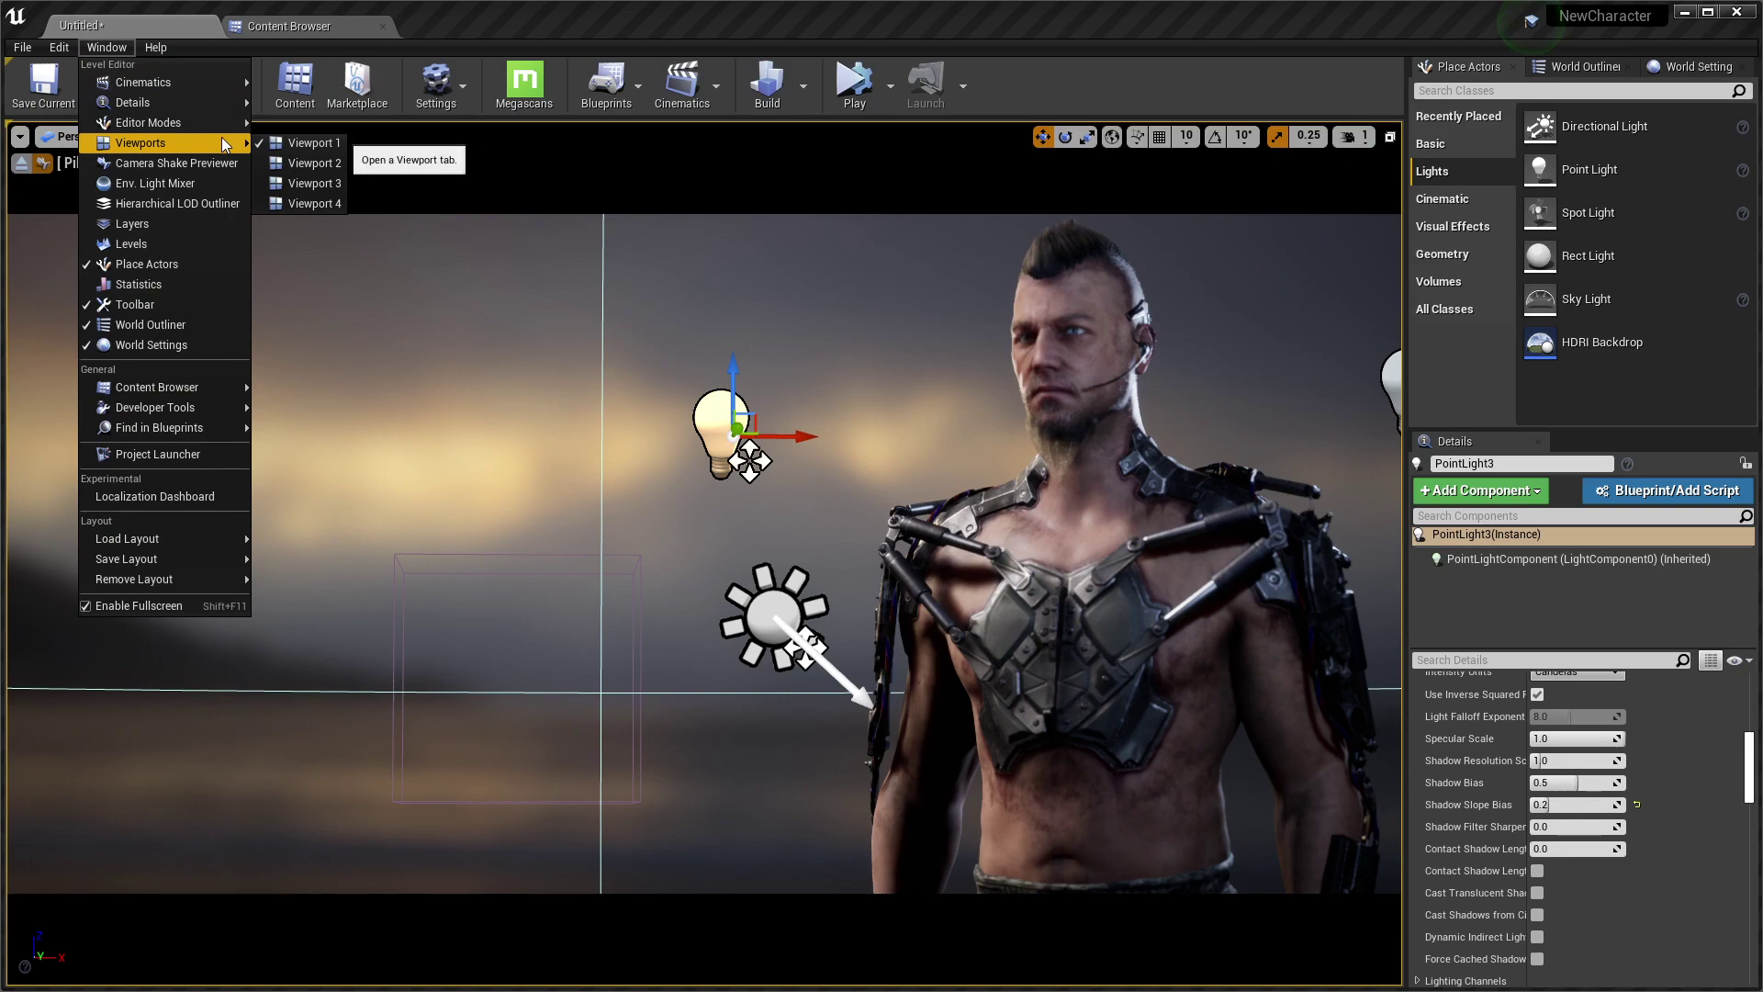
{"action": "left_click", "coordinate": [294, 163]}
{"action": "left_click_drag", "start_coordinate": [621, 333], "coordinate": [310, 458]}
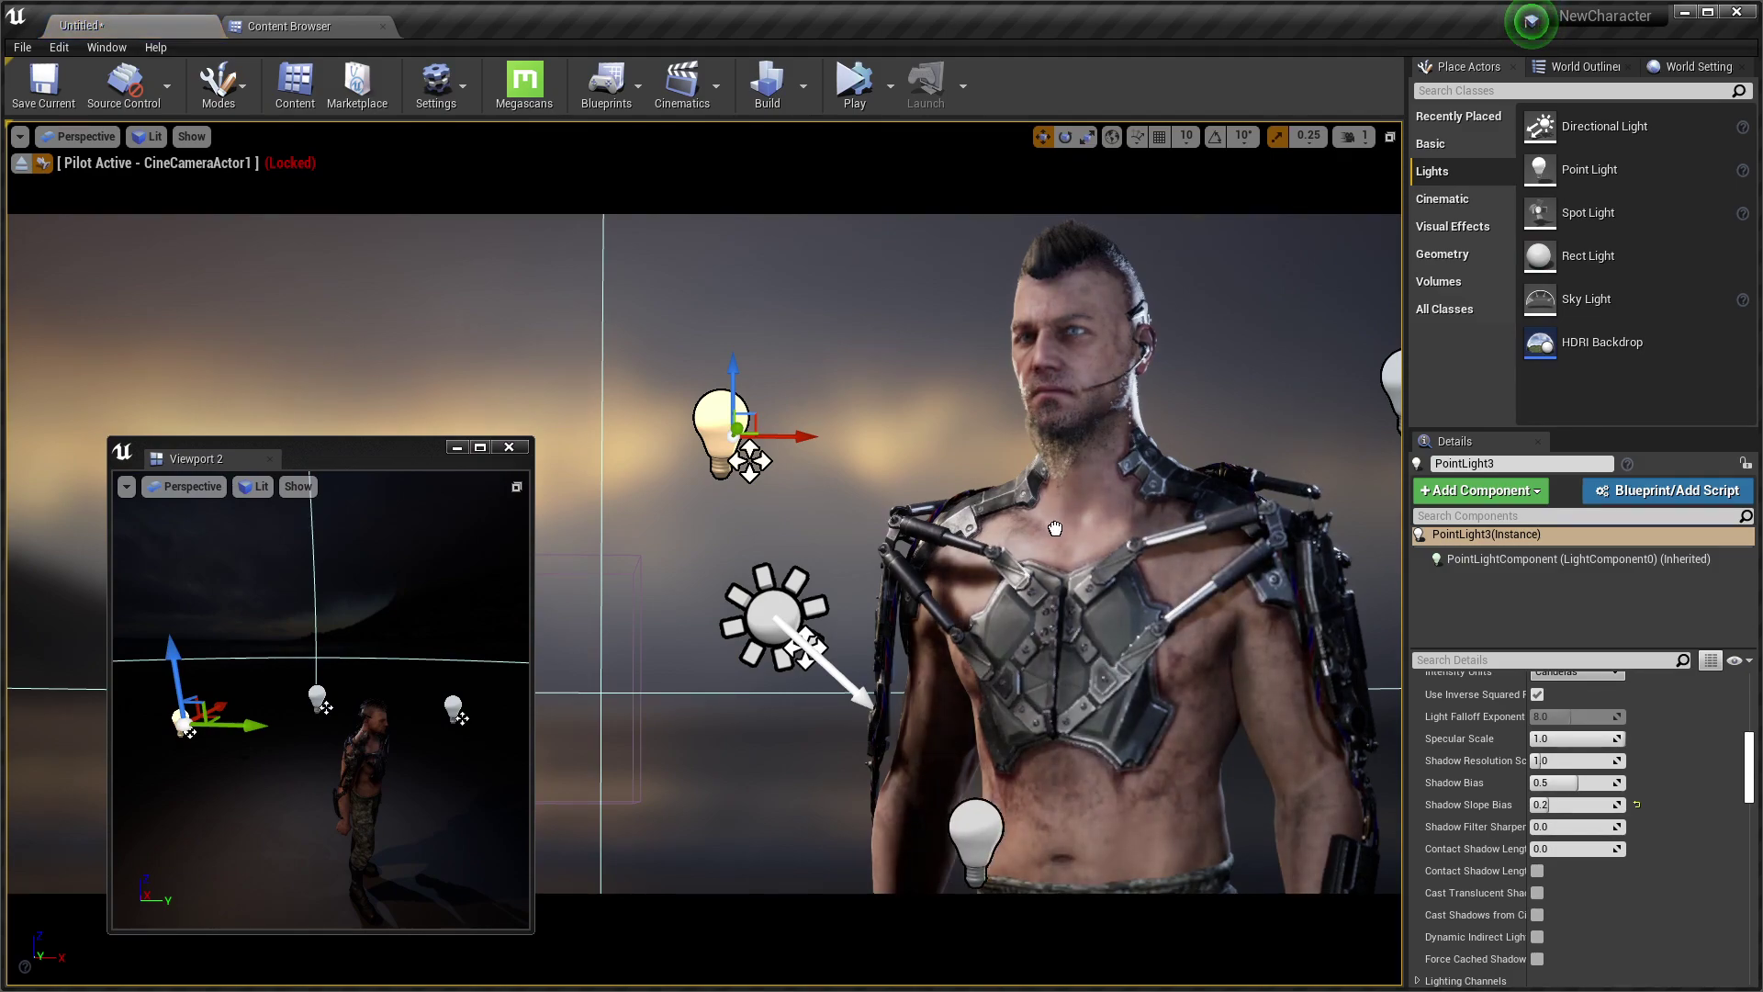
Add a rect light, rotate it toward the character, and raise it above his side
{"action": "left_click_drag", "start_coordinate": [1056, 535], "coordinate": [1084, 532]}
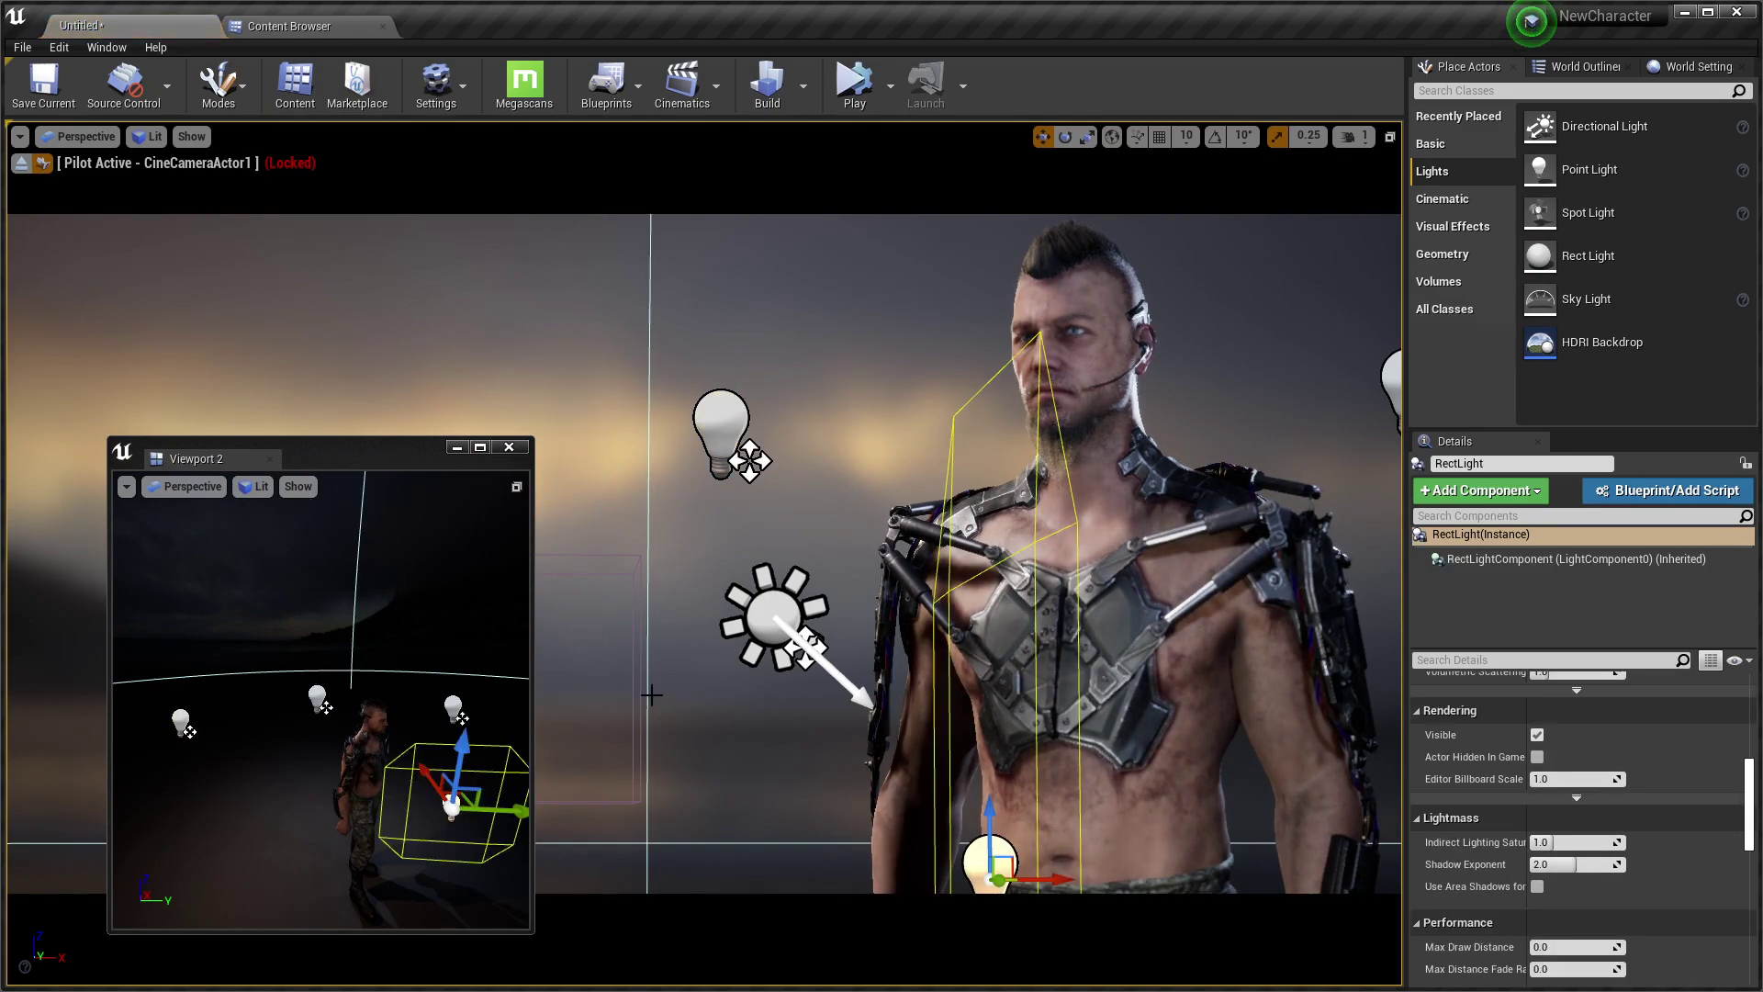
{"action": "right_click_drag", "start_coordinate": [322, 735], "coordinate": [367, 725]}
{"action": "key", "text": "e"}
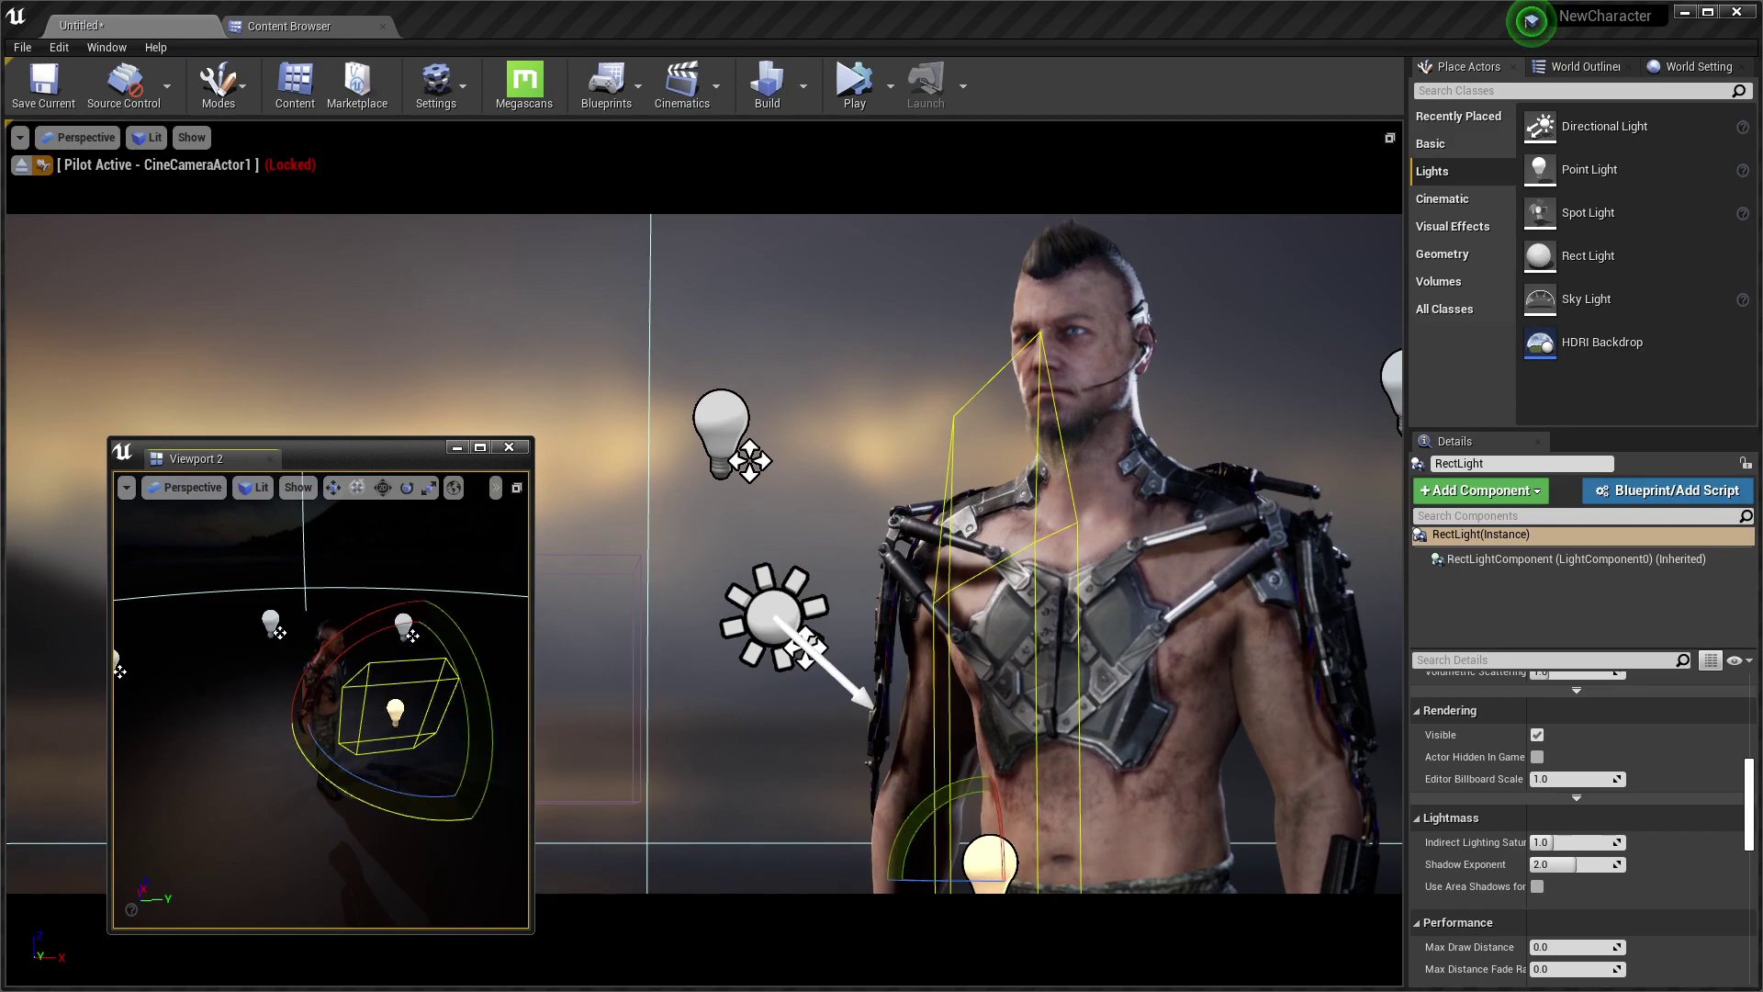
{"action": "left_click_drag", "start_coordinate": [441, 782], "coordinate": [431, 794]}
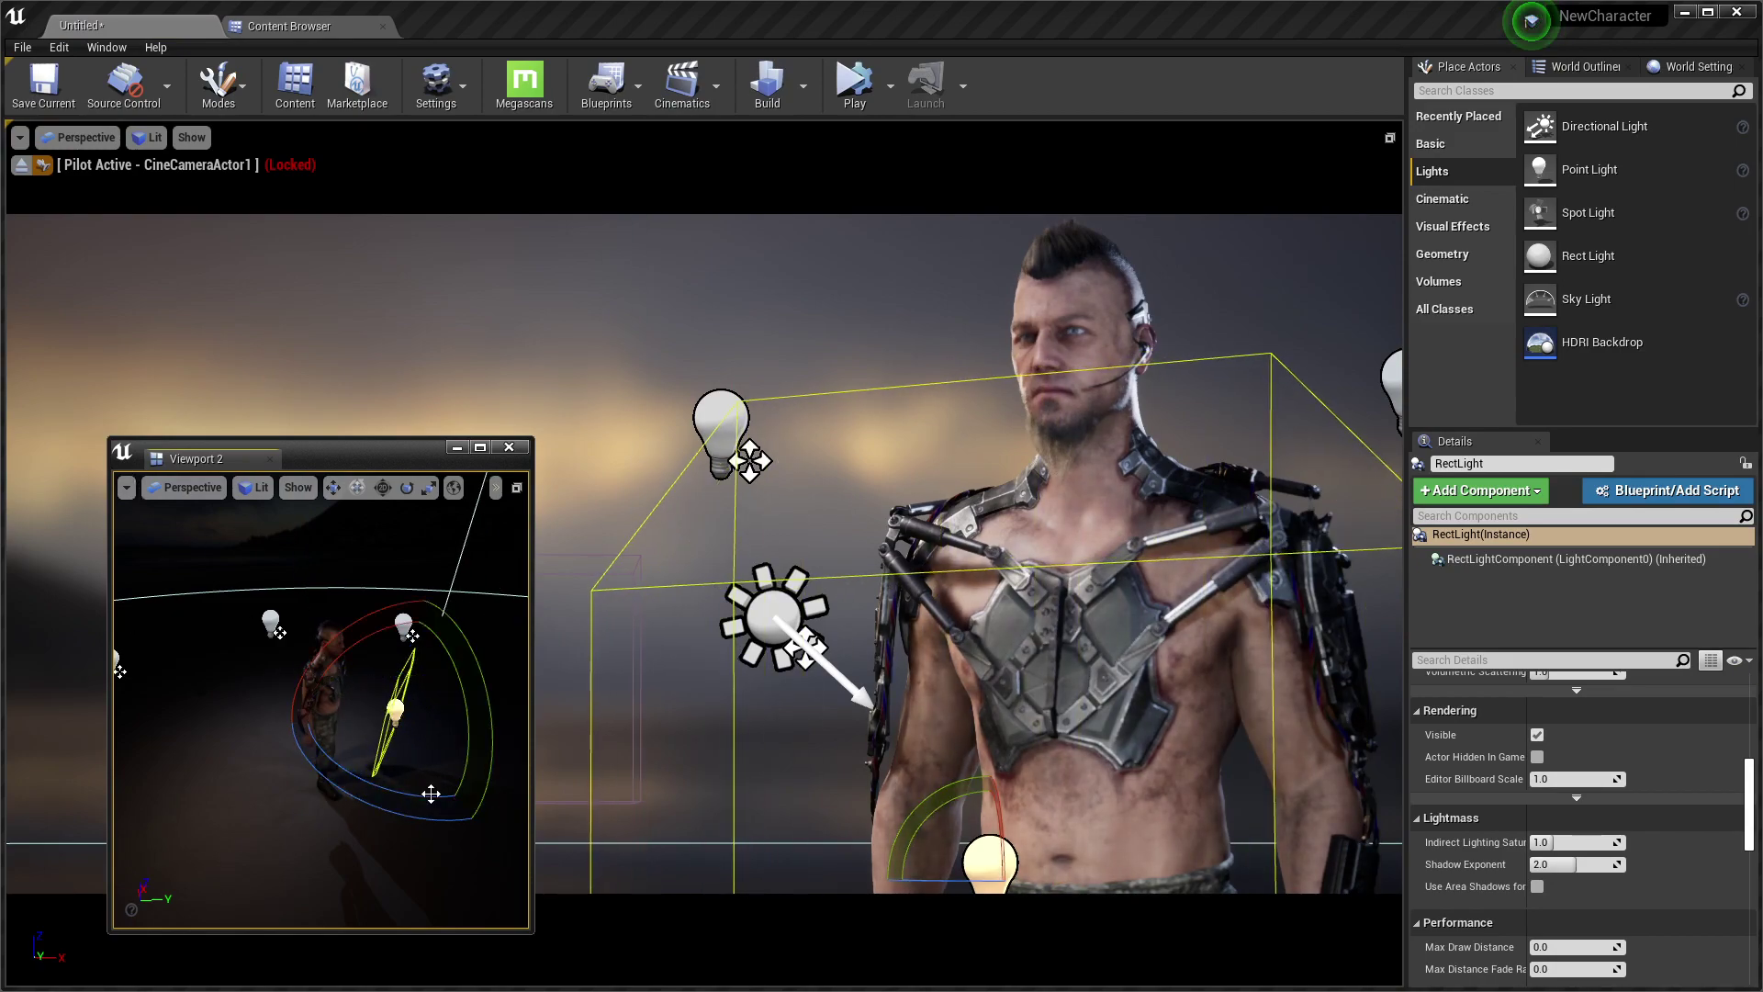
{"action": "left_click_drag", "start_coordinate": [477, 698], "coordinate": [477, 735]}
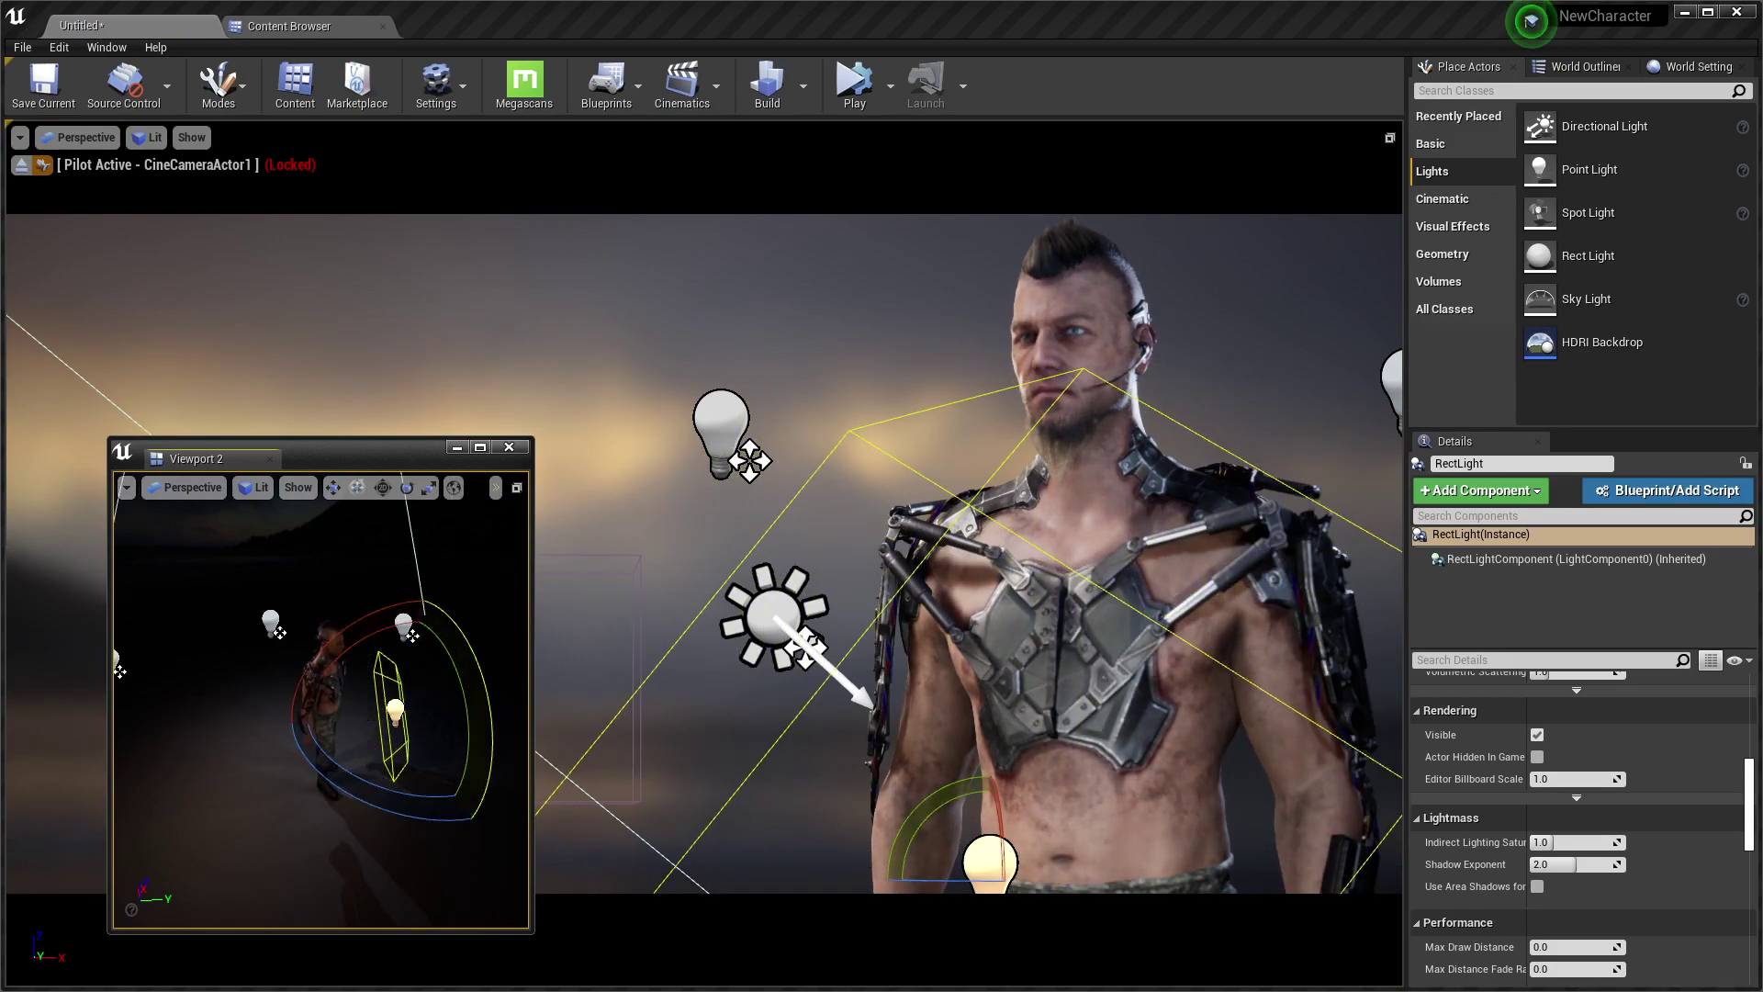
{"action": "mouse_move", "coordinate": [363, 622]}
{"action": "left_mouse_down"}
{"action": "mouse_move", "coordinate": [376, 643]}
{"action": "mouse_move", "coordinate": [419, 475]}
{"action": "left_mouse_up"}
{"action": "key", "text": "w"}
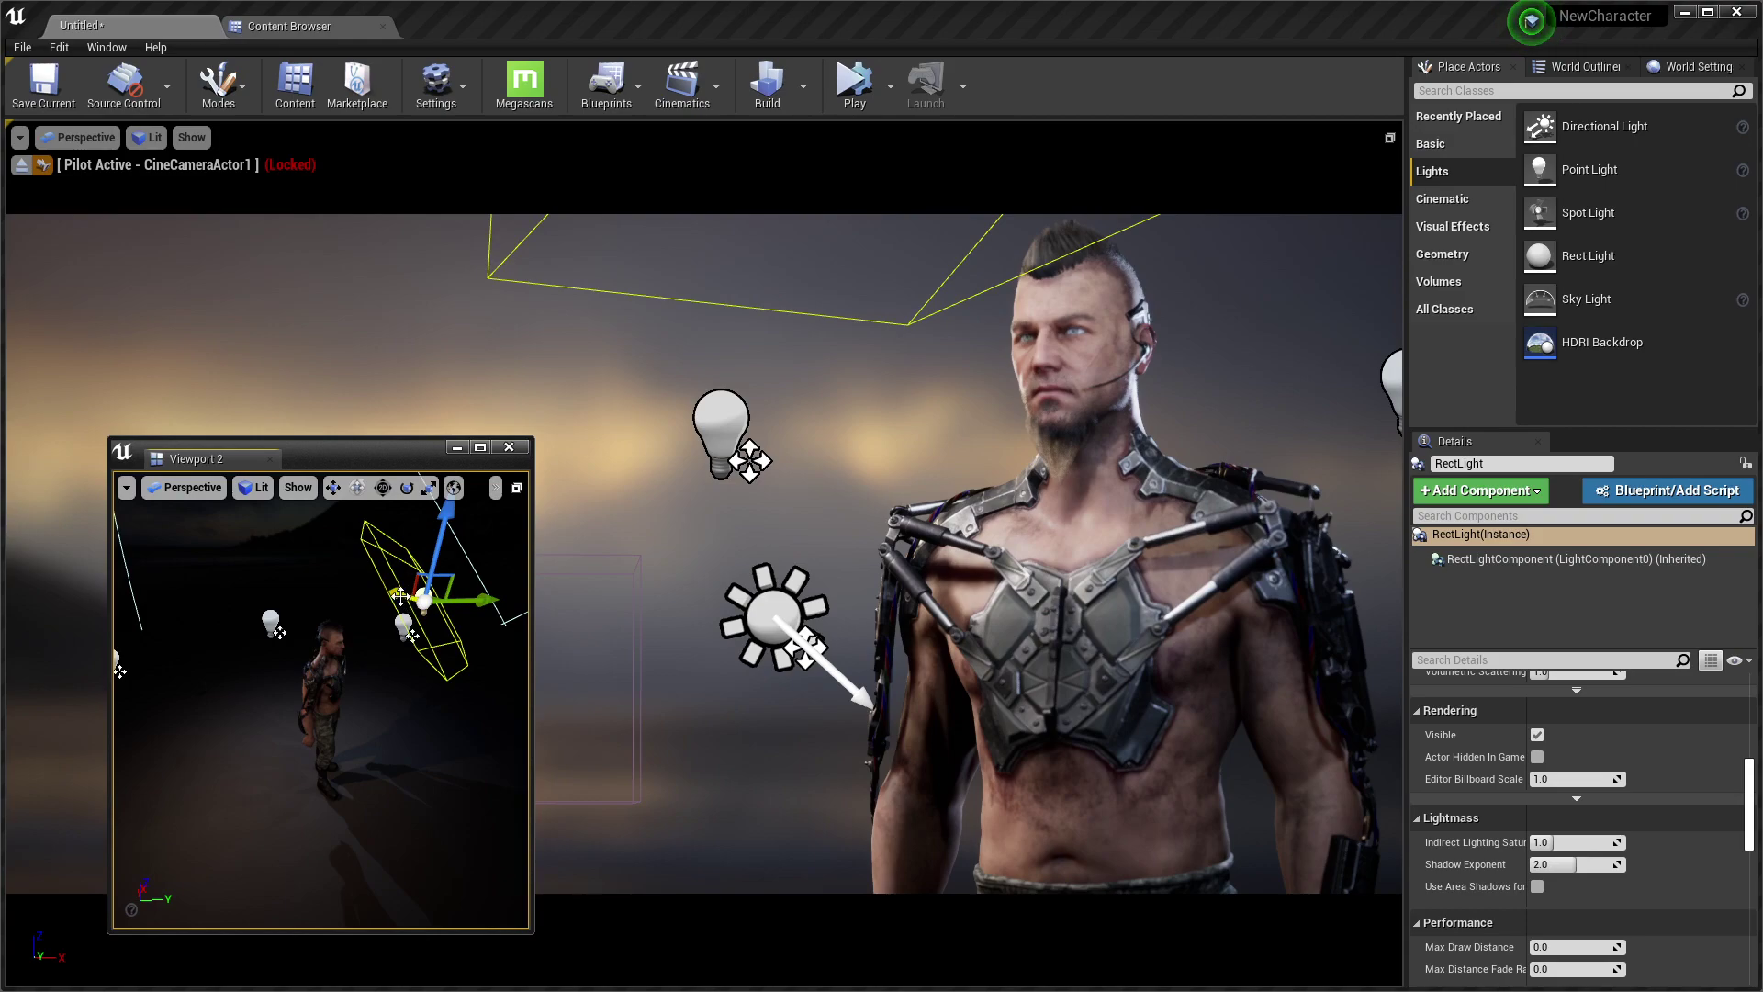
{"action": "mouse_move", "coordinate": [399, 595]}
{"action": "left_mouse_down"}
{"action": "mouse_move", "coordinate": [375, 620]}
{"action": "mouse_move", "coordinate": [350, 614]}
{"action": "left_mouse_up"}
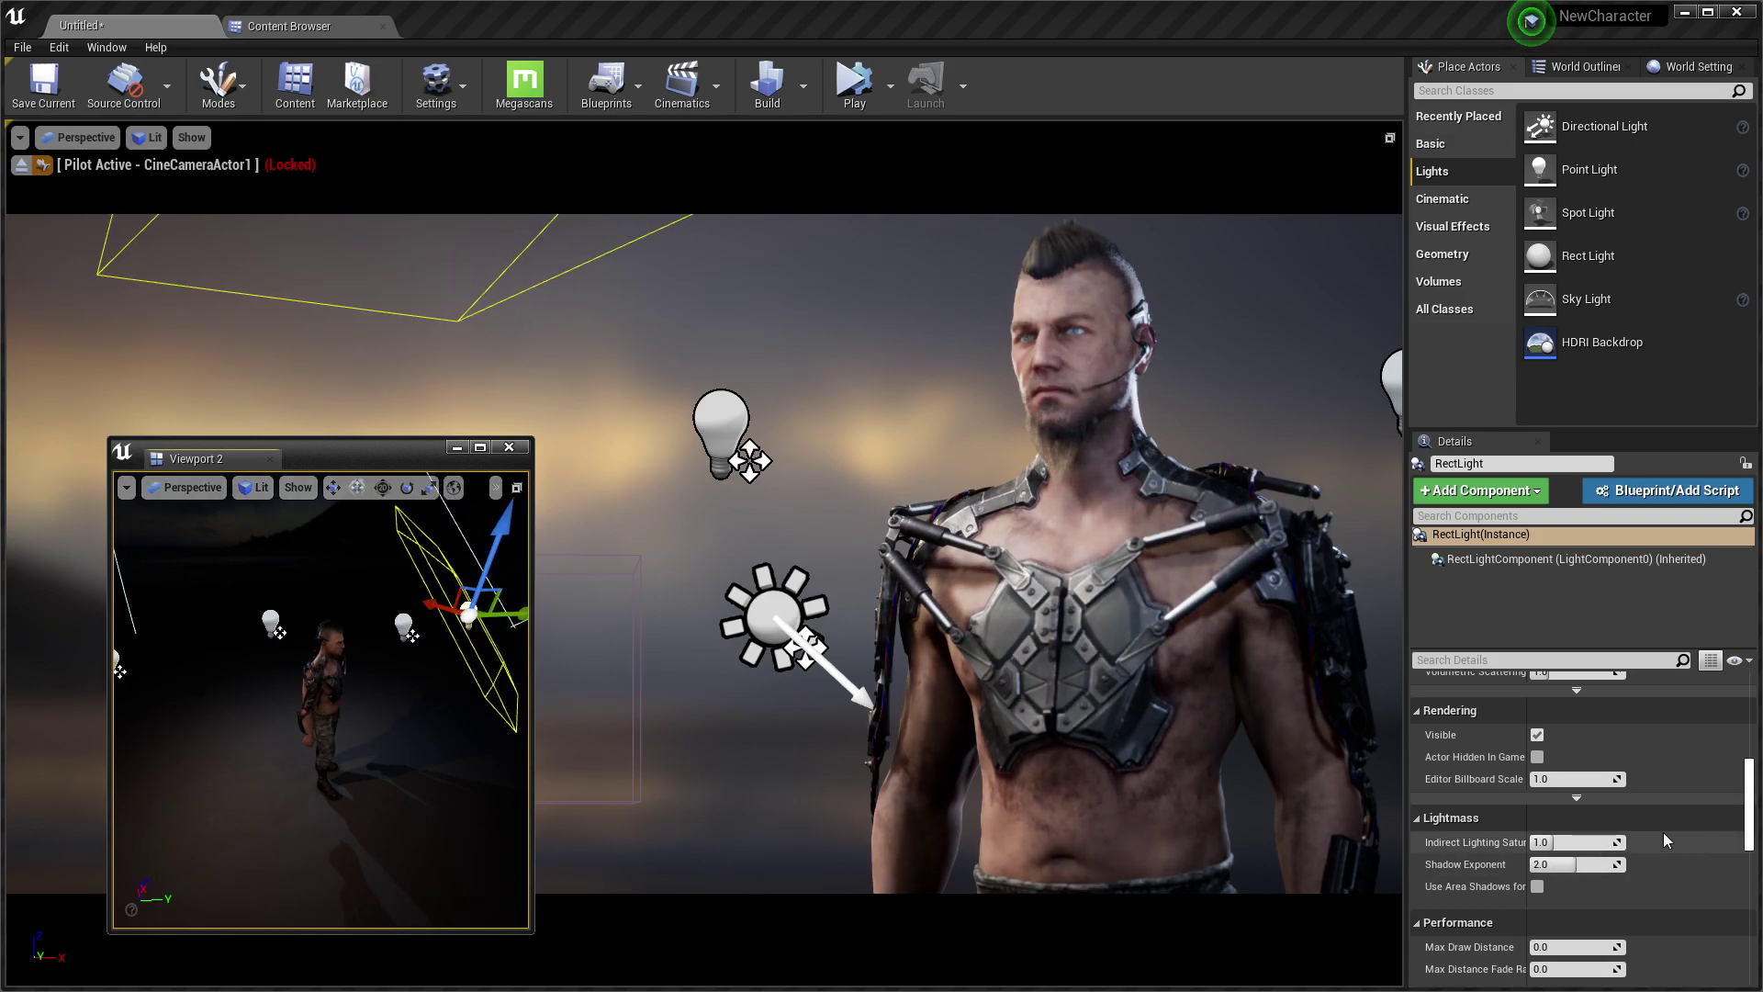
Shrink the rect light's attenuation radius, shift it left, and raise intensity to about 16 cd
{"action": "scroll", "coordinate": [1664, 839], "scroll_direction": "up", "scroll_amount": 5}
{"action": "scroll", "coordinate": [1664, 839], "scroll_direction": "up", "scroll_amount": 3}
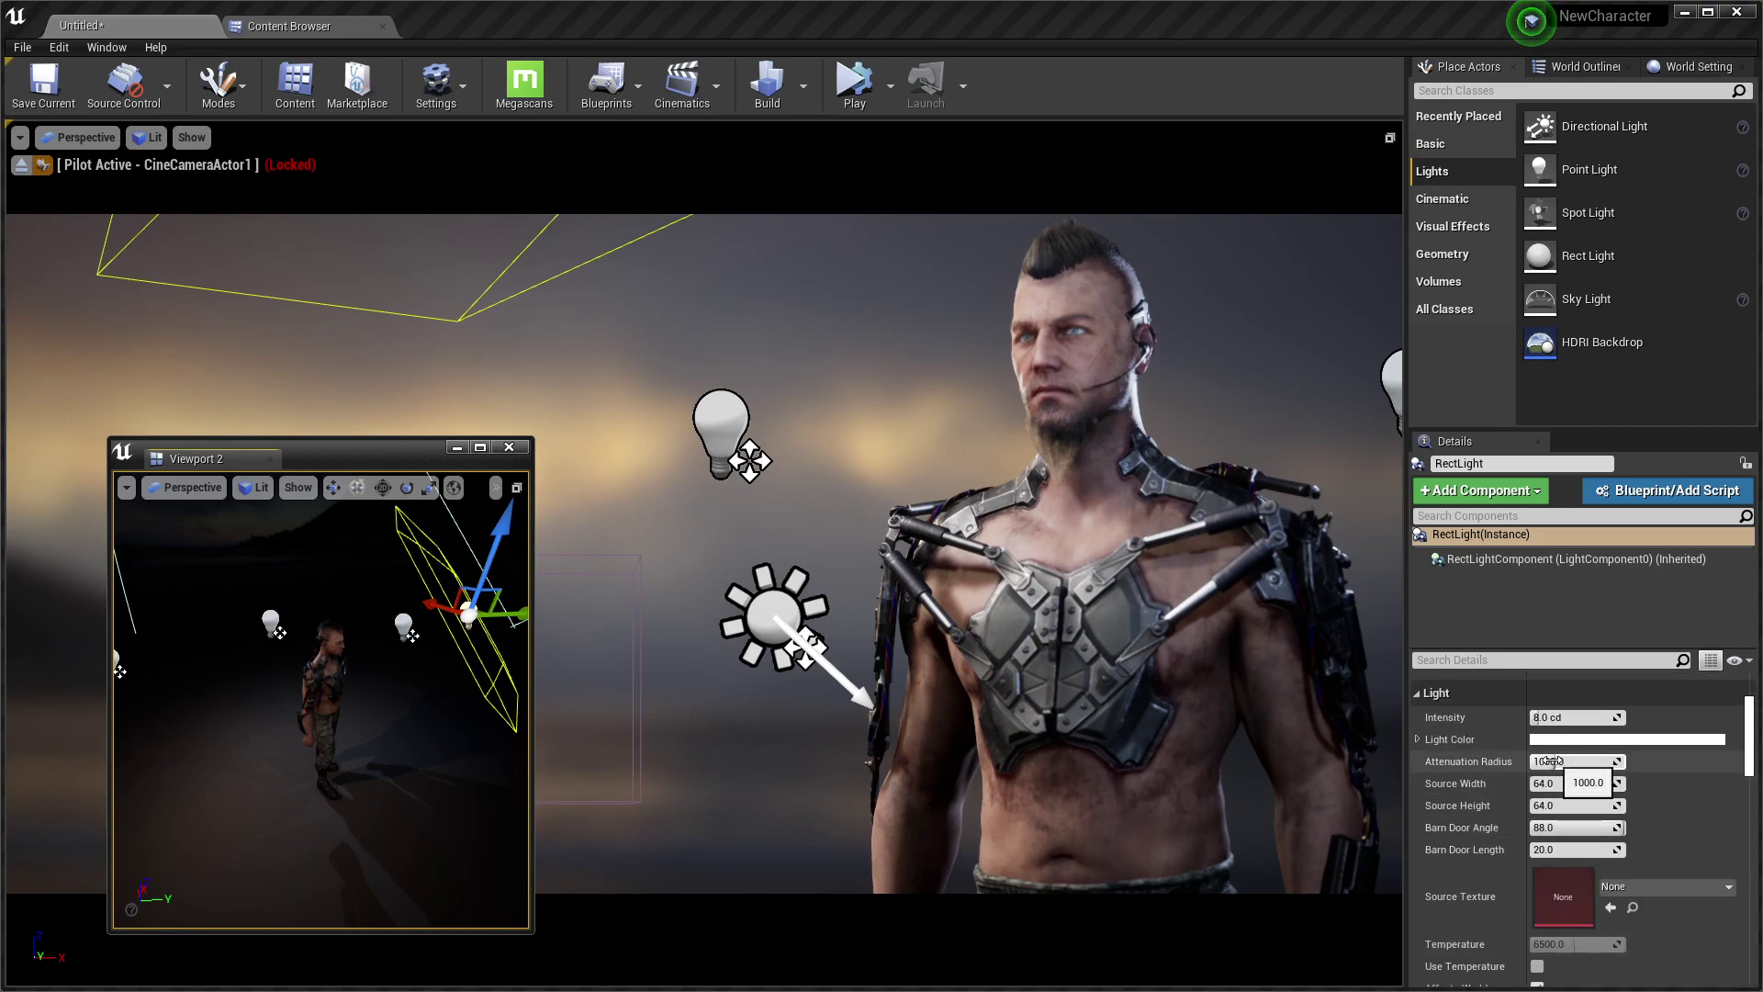
{"action": "left_click_drag", "start_coordinate": [1551, 761], "coordinate": [1534, 762]}
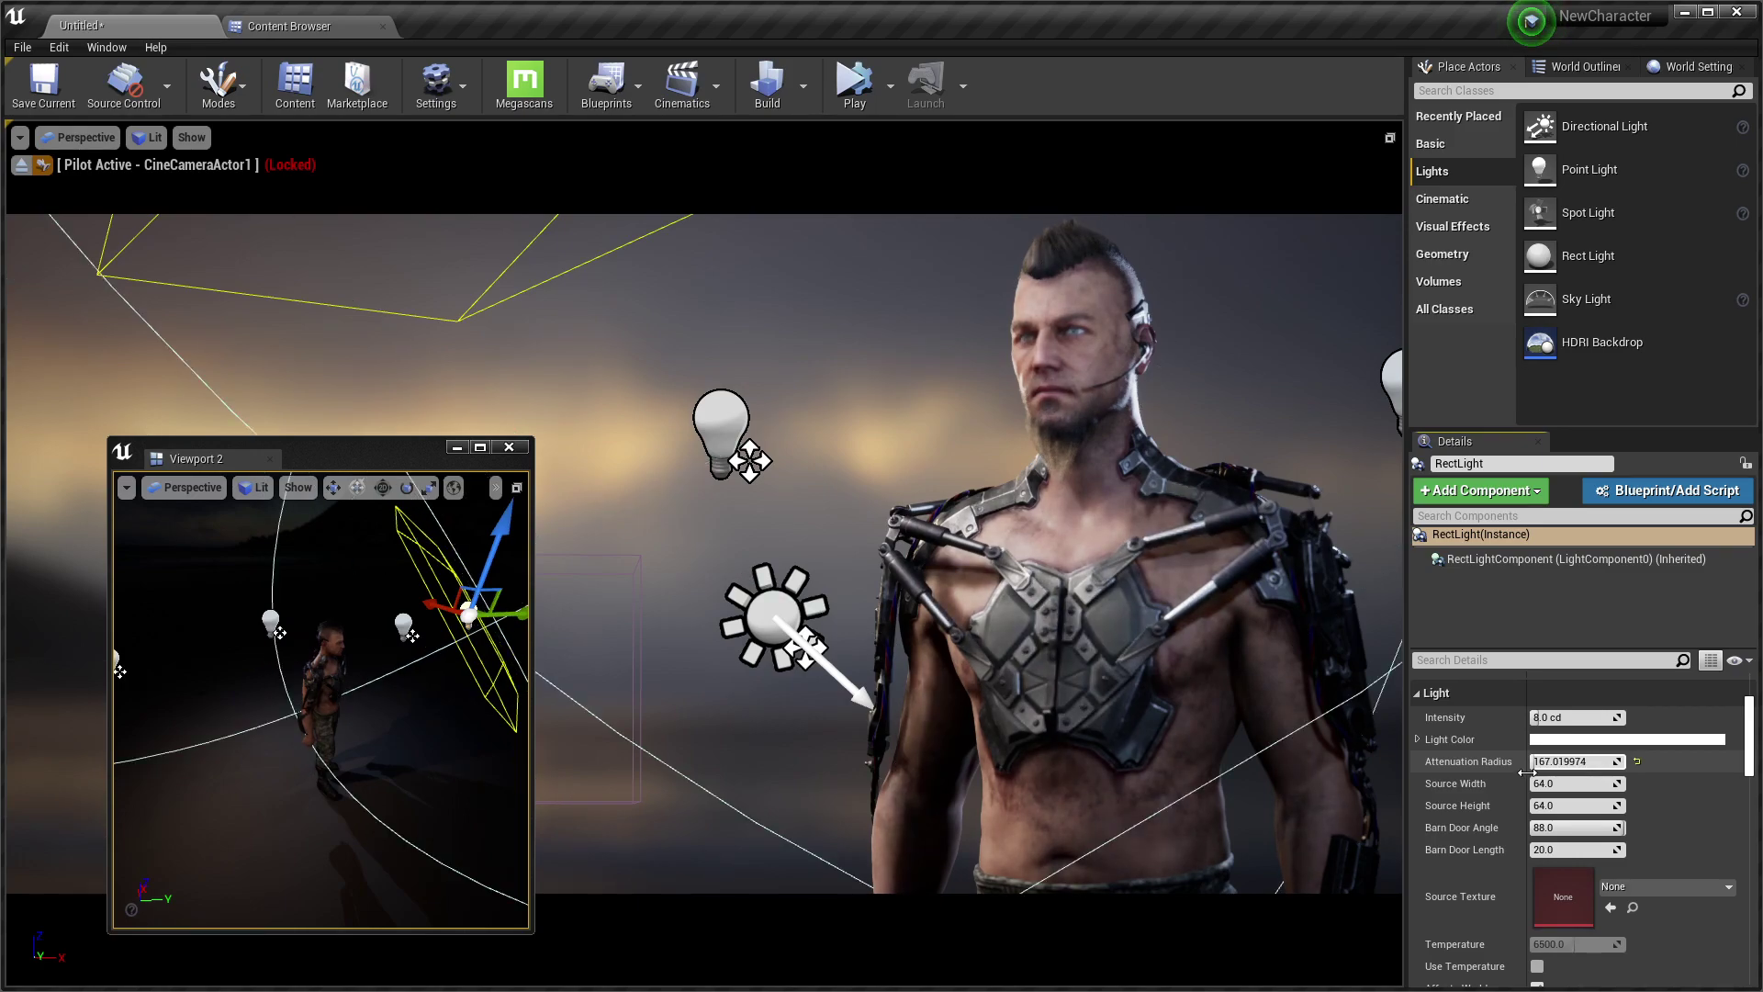
{"action": "left_click_drag", "start_coordinate": [512, 610], "coordinate": [499, 611]}
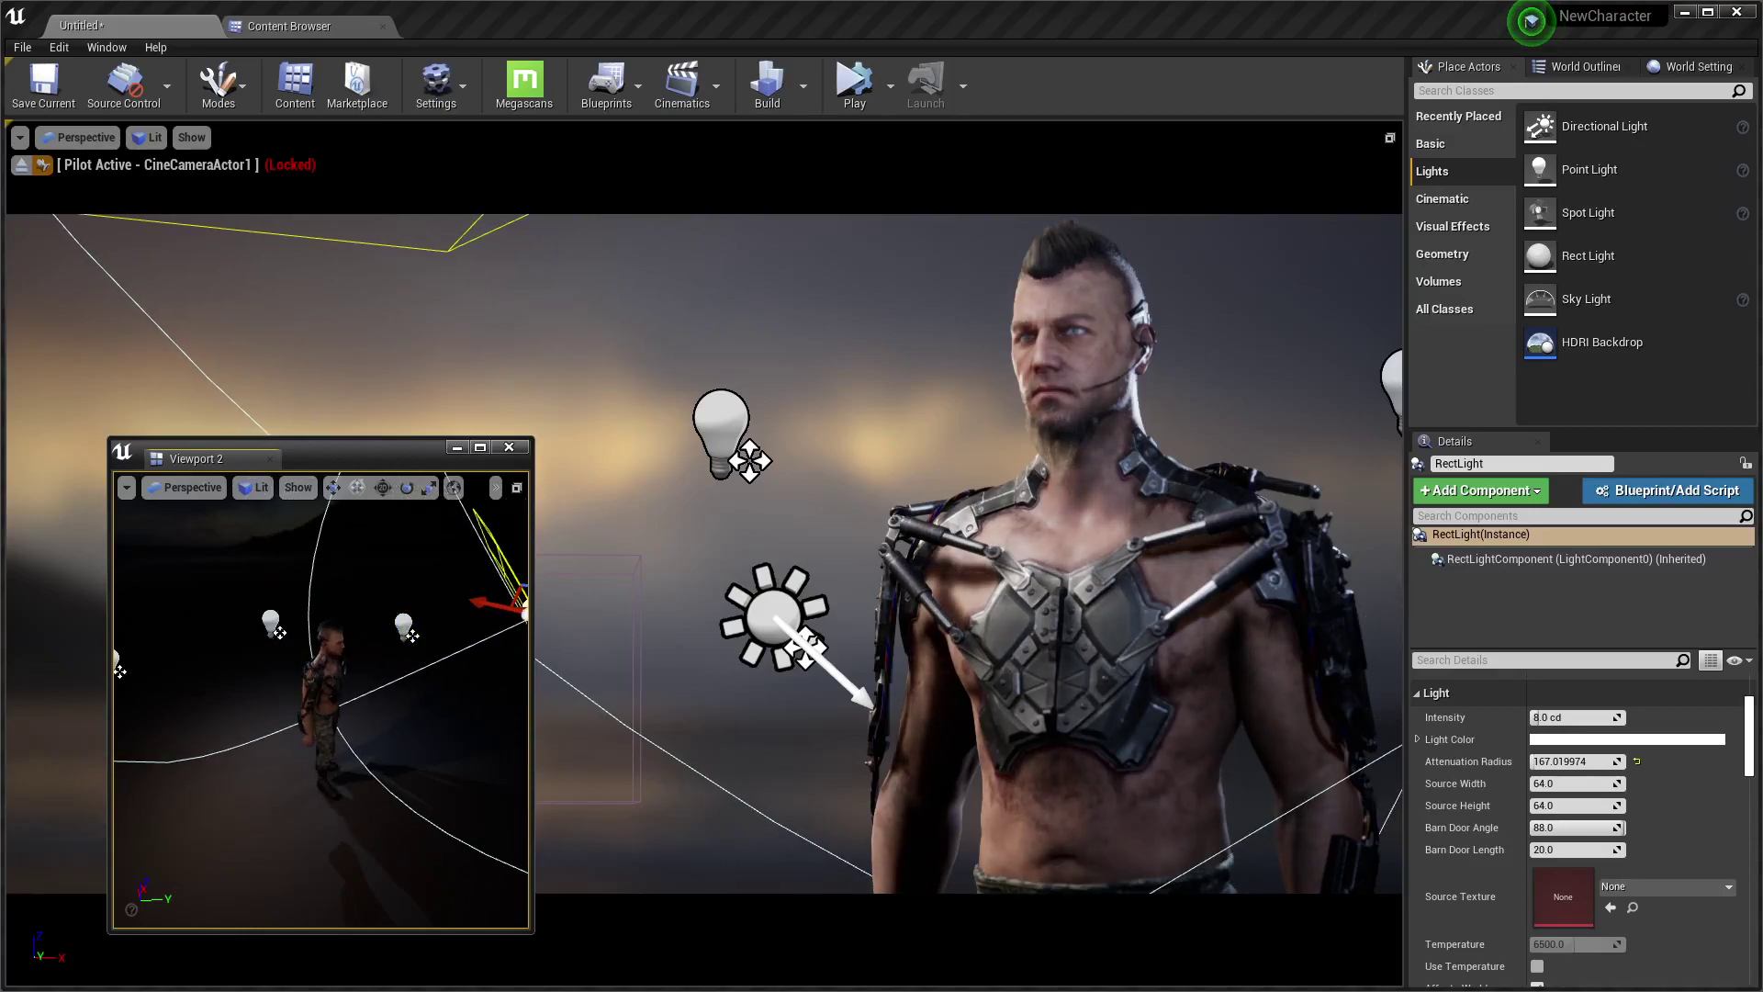
{"action": "left_click_drag", "start_coordinate": [498, 610], "coordinate": [466, 611]}
{"action": "left_click_drag", "start_coordinate": [1546, 710], "coordinate": [1548, 717]}
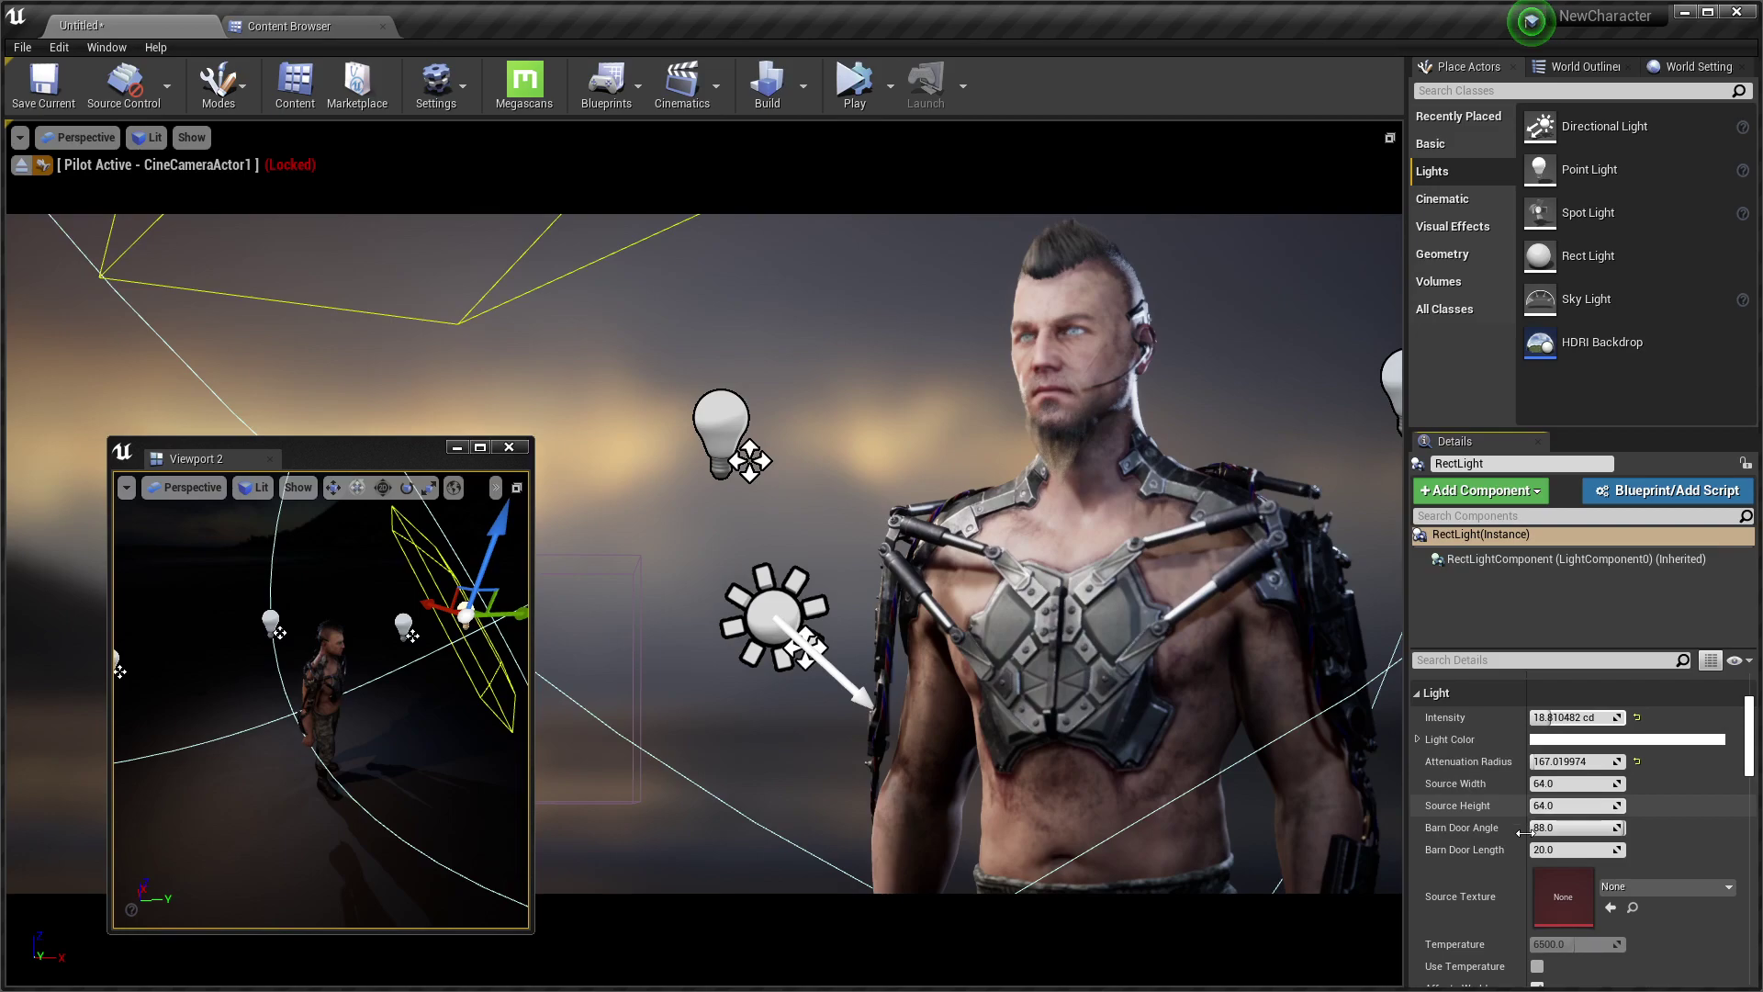
Enable the rect light's colour temperature at about 5813 K and dim it to about 7 cd
{"action": "scroll", "coordinate": [1540, 886], "scroll_direction": "down", "scroll_amount": 2}
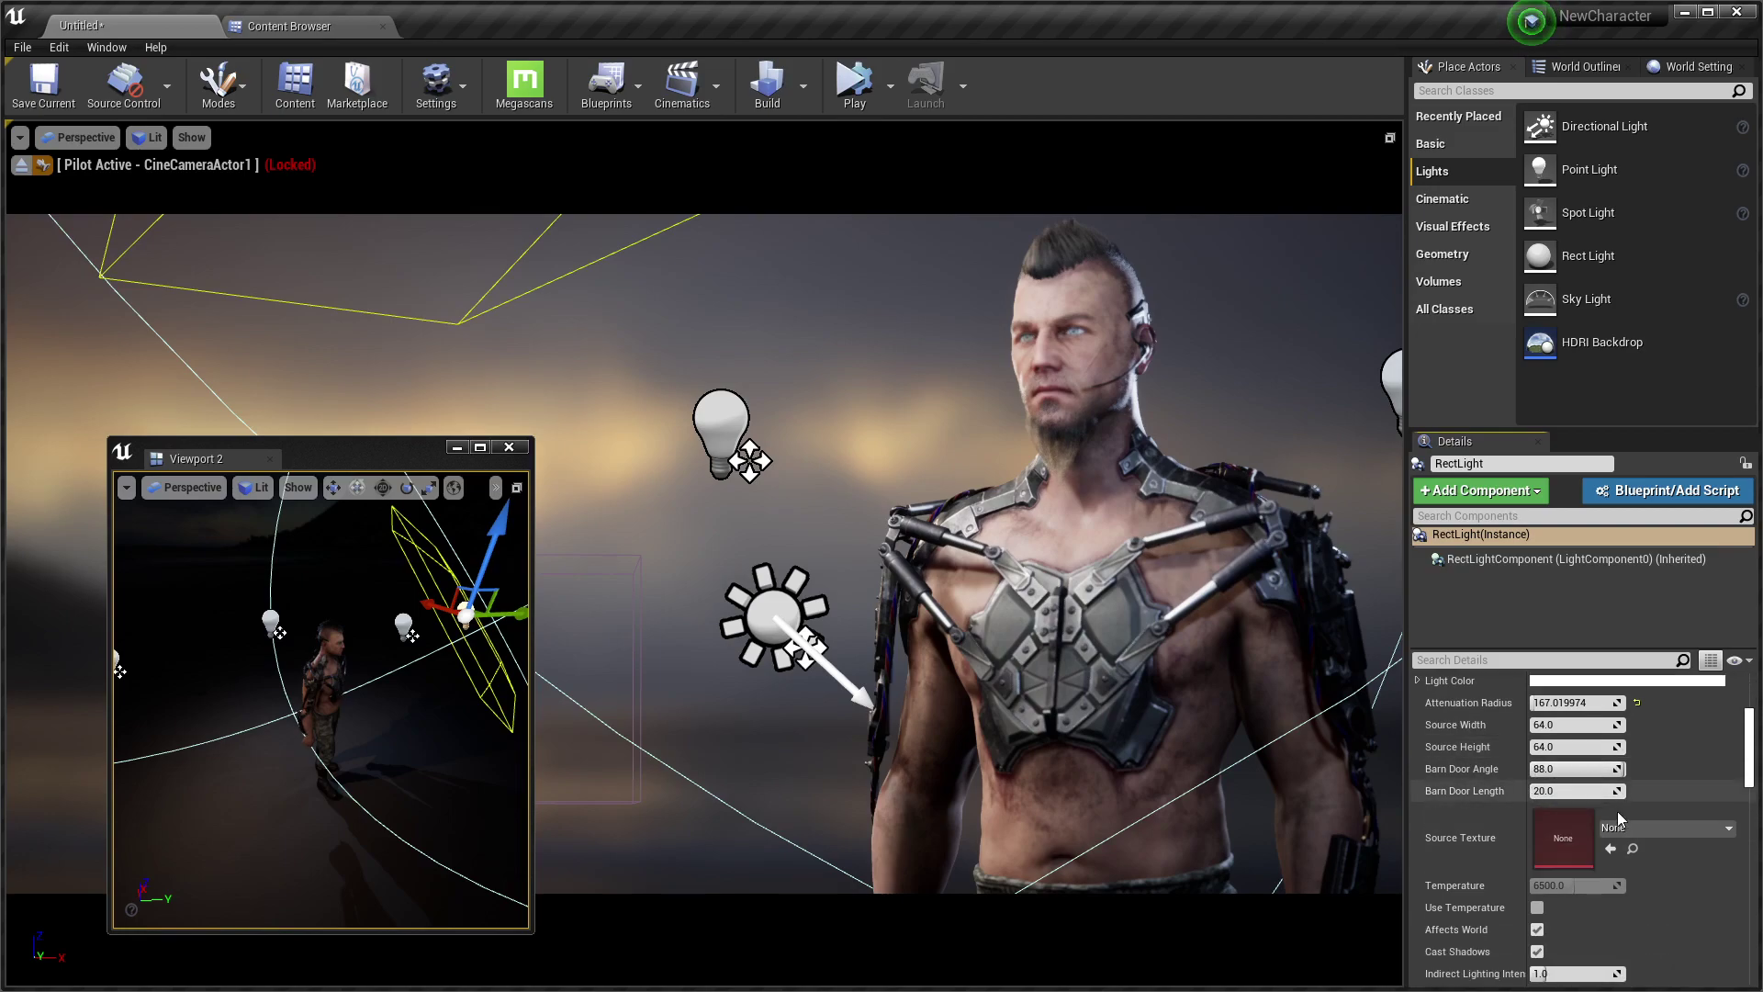
{"action": "left_click", "coordinate": [1538, 908]}
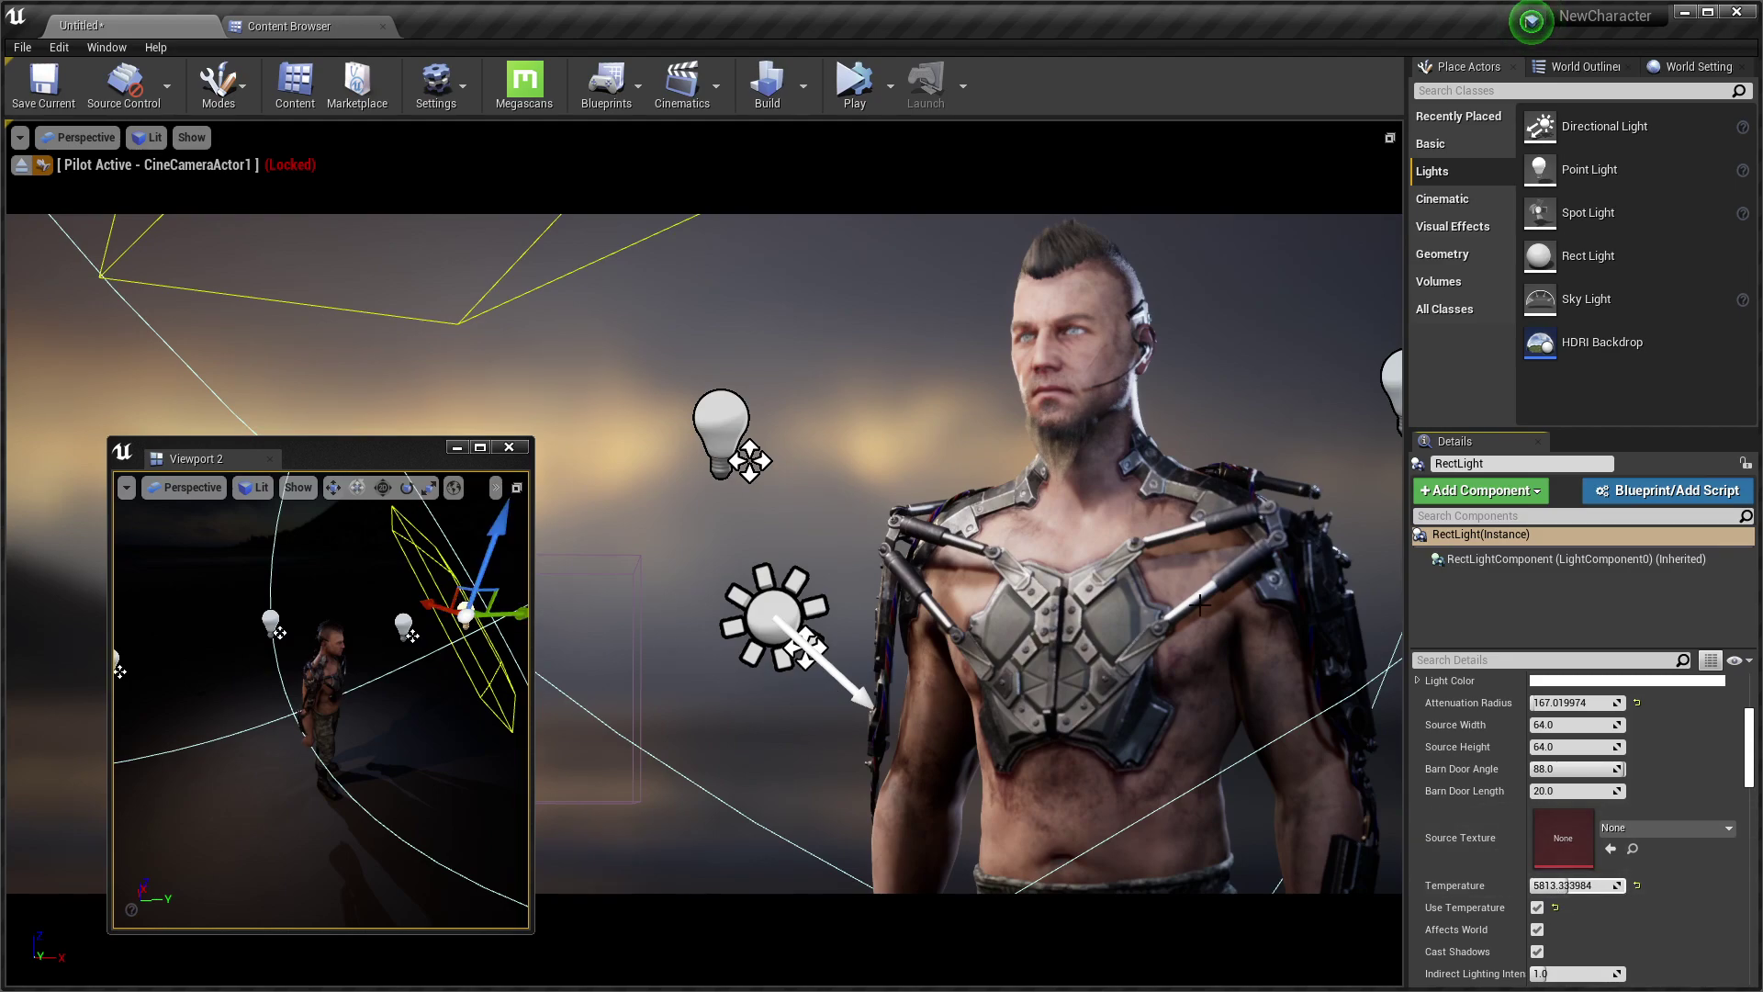
{"action": "scroll", "coordinate": [1574, 771], "scroll_direction": "up", "scroll_amount": 3}
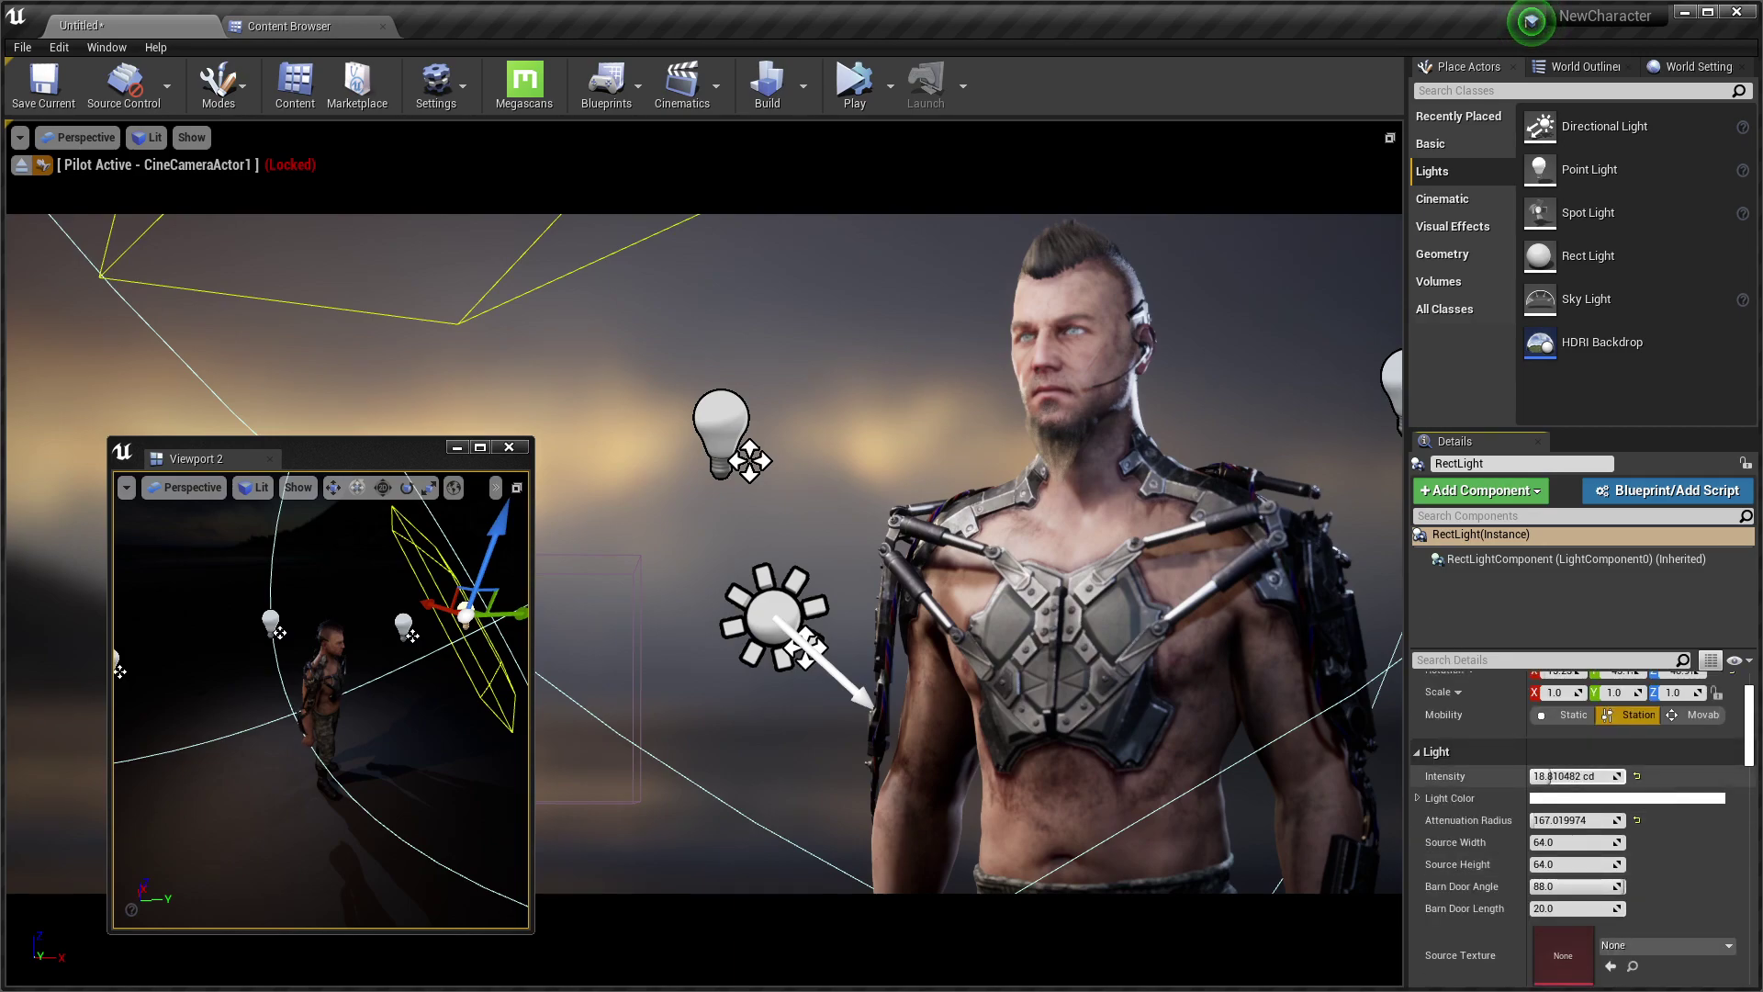
{"action": "left_click_drag", "start_coordinate": [1550, 776], "coordinate": [1534, 777]}
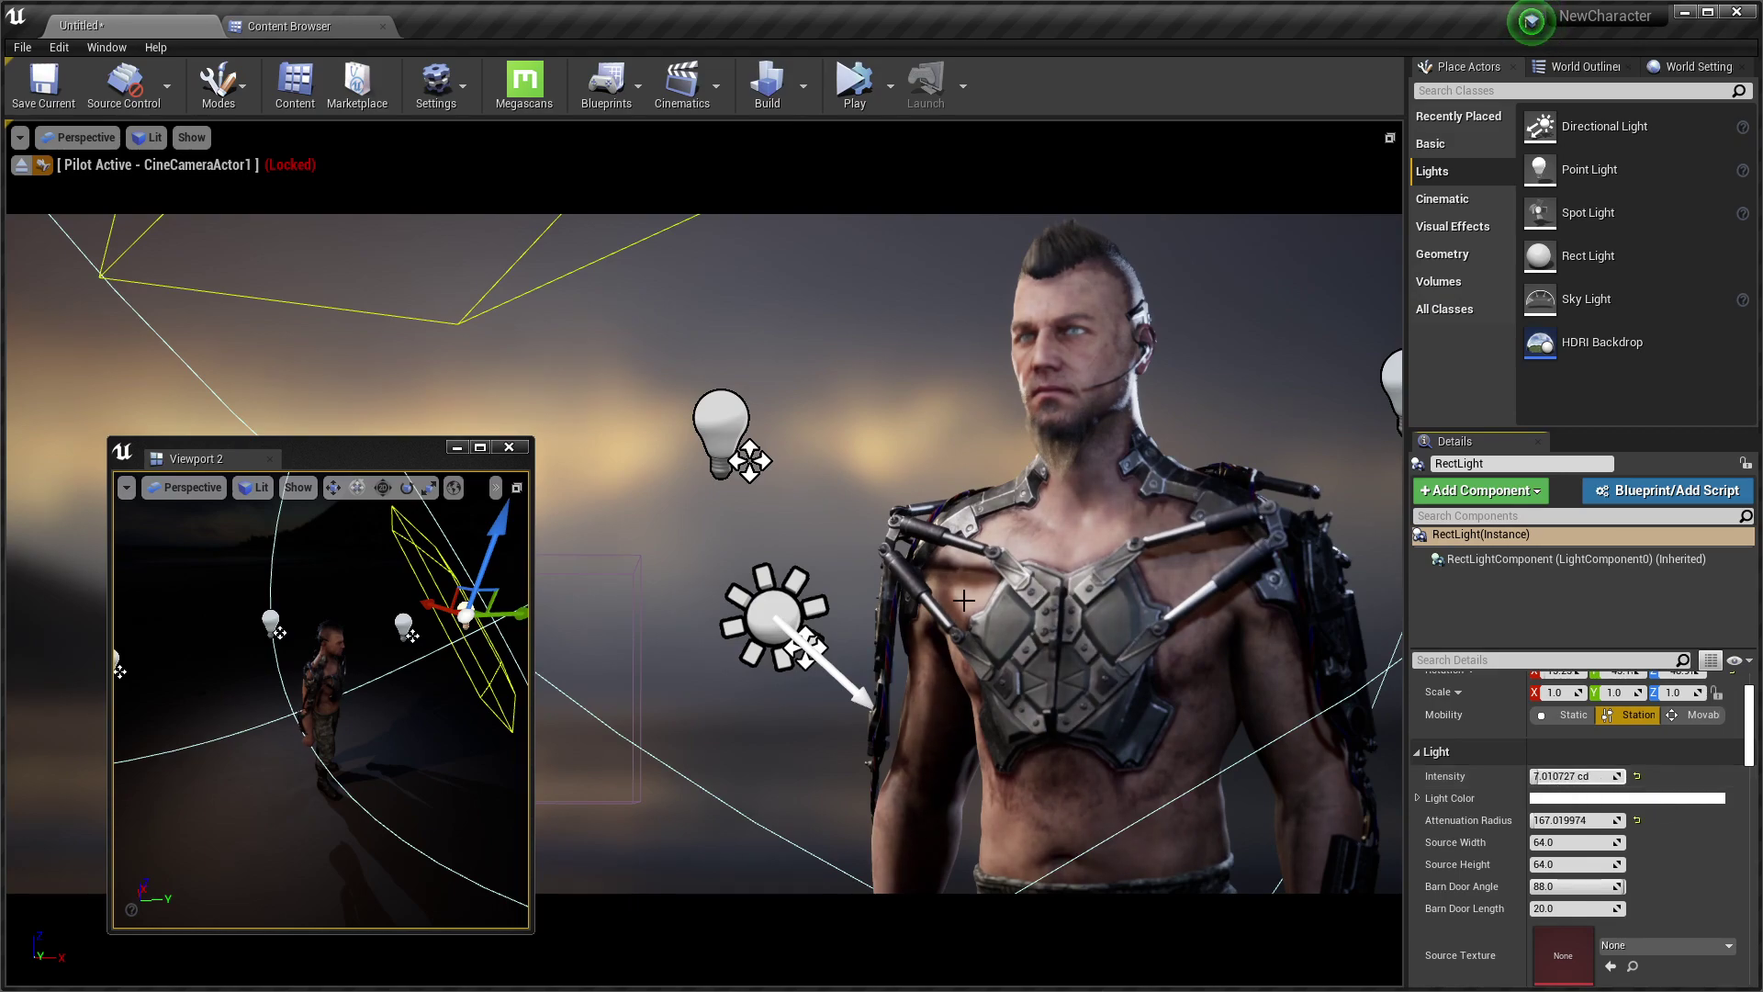
{"action": "left_click", "coordinate": [722, 430]}
Hide helper icons, close Viewport 2, and briefly look through CineCameraActor2 before ejecting
{"action": "key", "text": "g"}
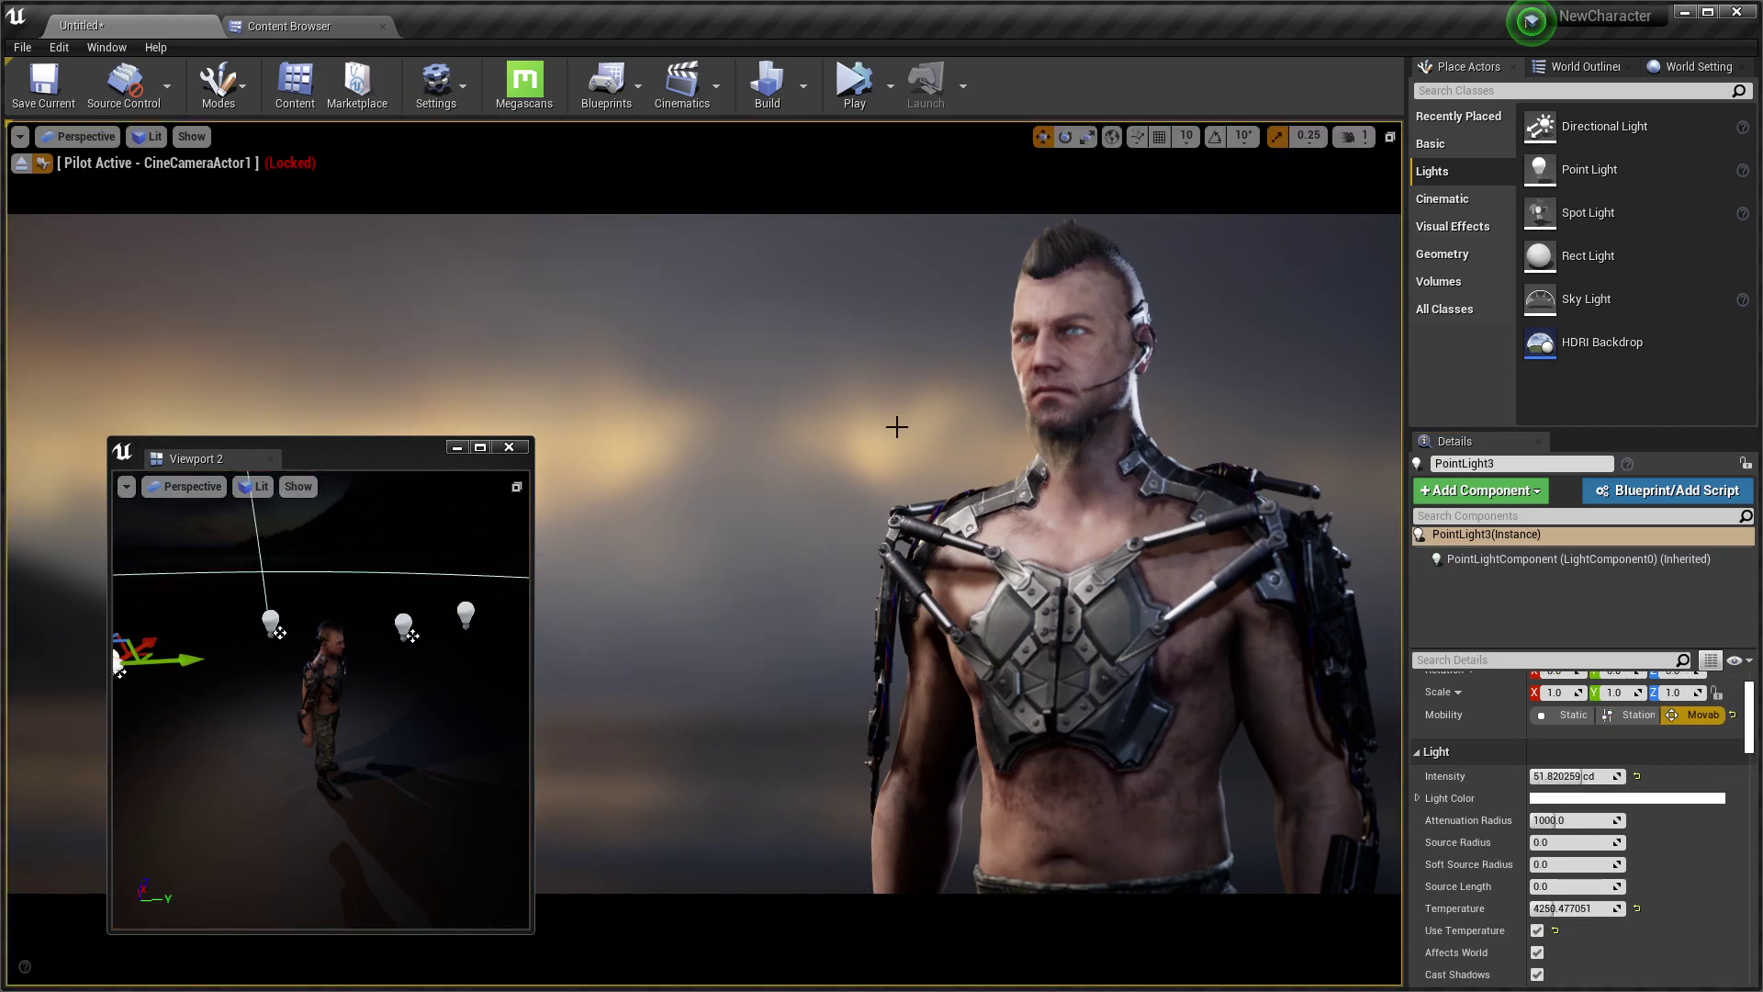
{"action": "left_click", "coordinate": [510, 447]}
{"action": "left_click", "coordinate": [111, 138]}
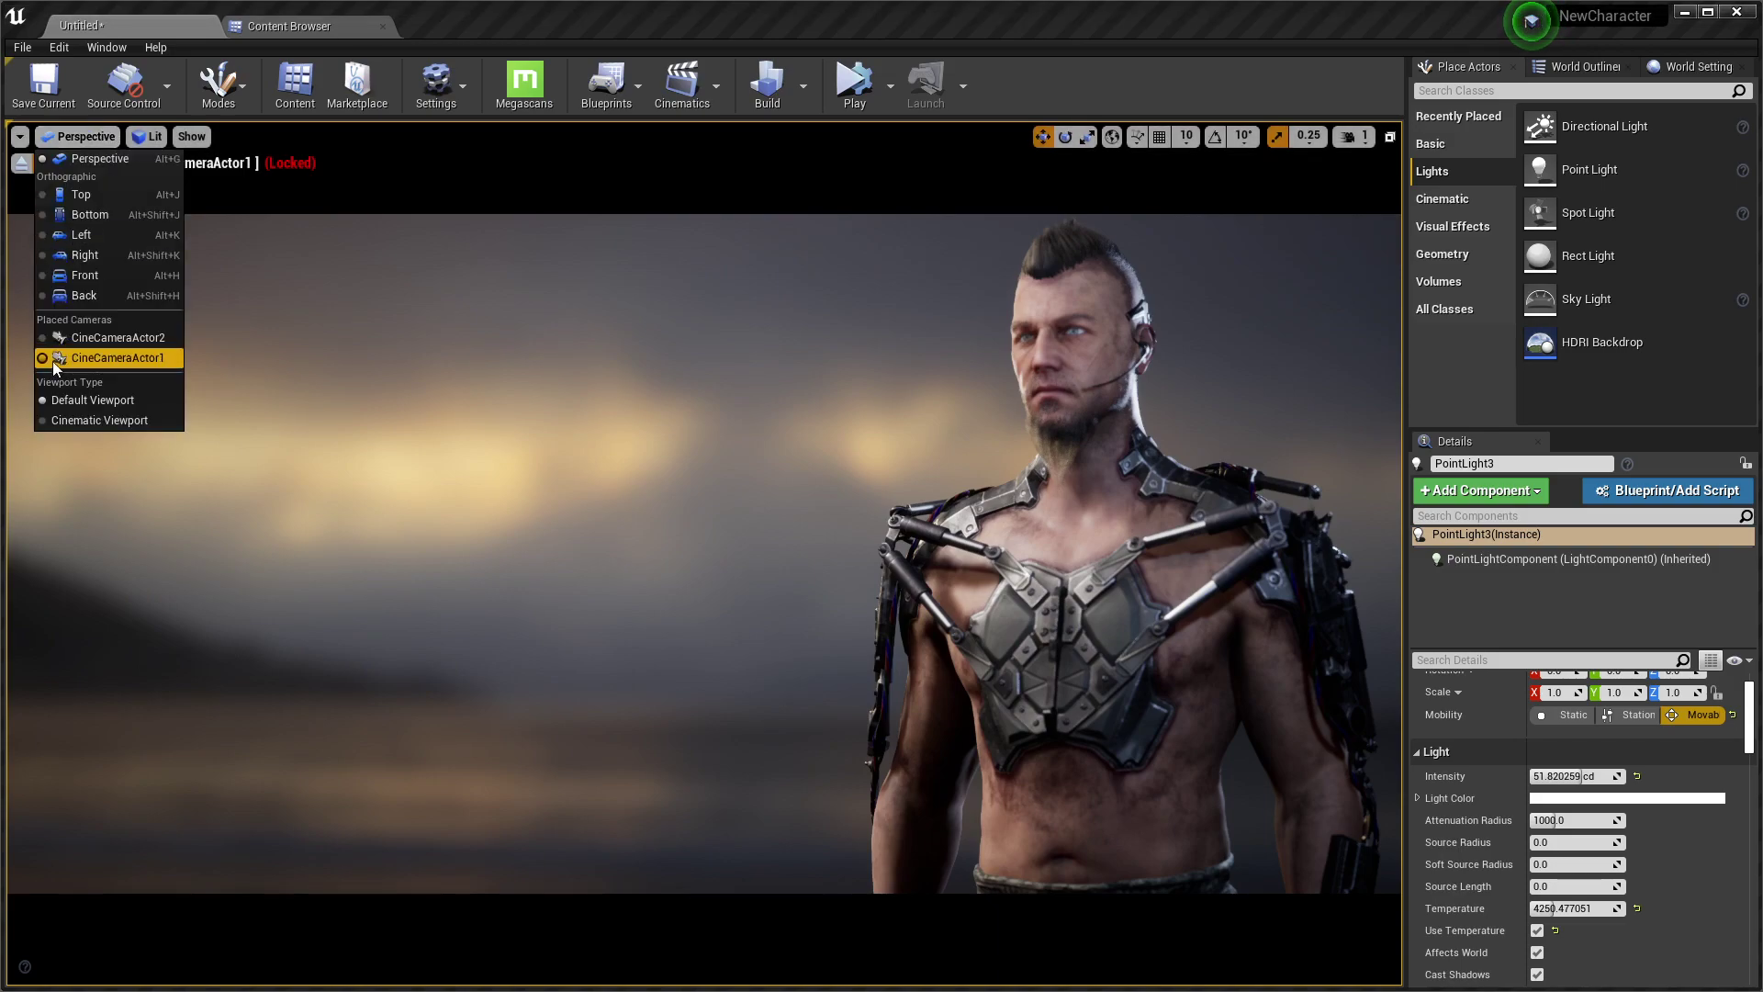
{"action": "left_click", "coordinate": [69, 336]}
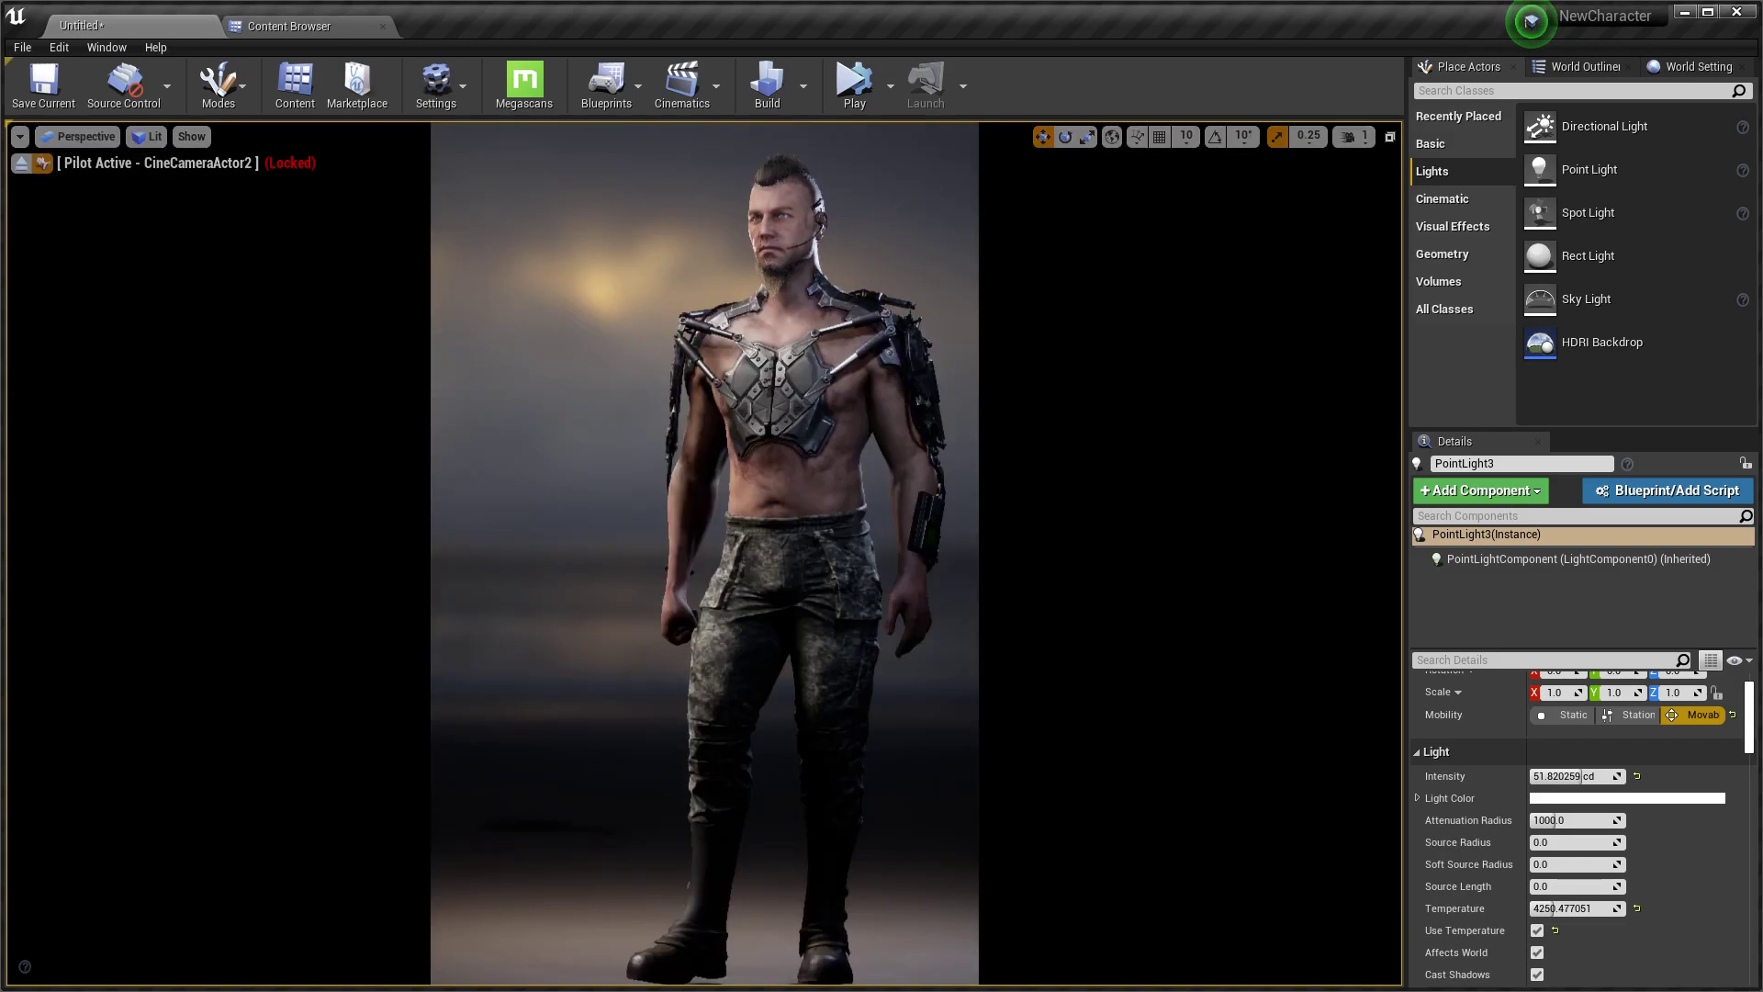
{"action": "left_click", "coordinate": [18, 165]}
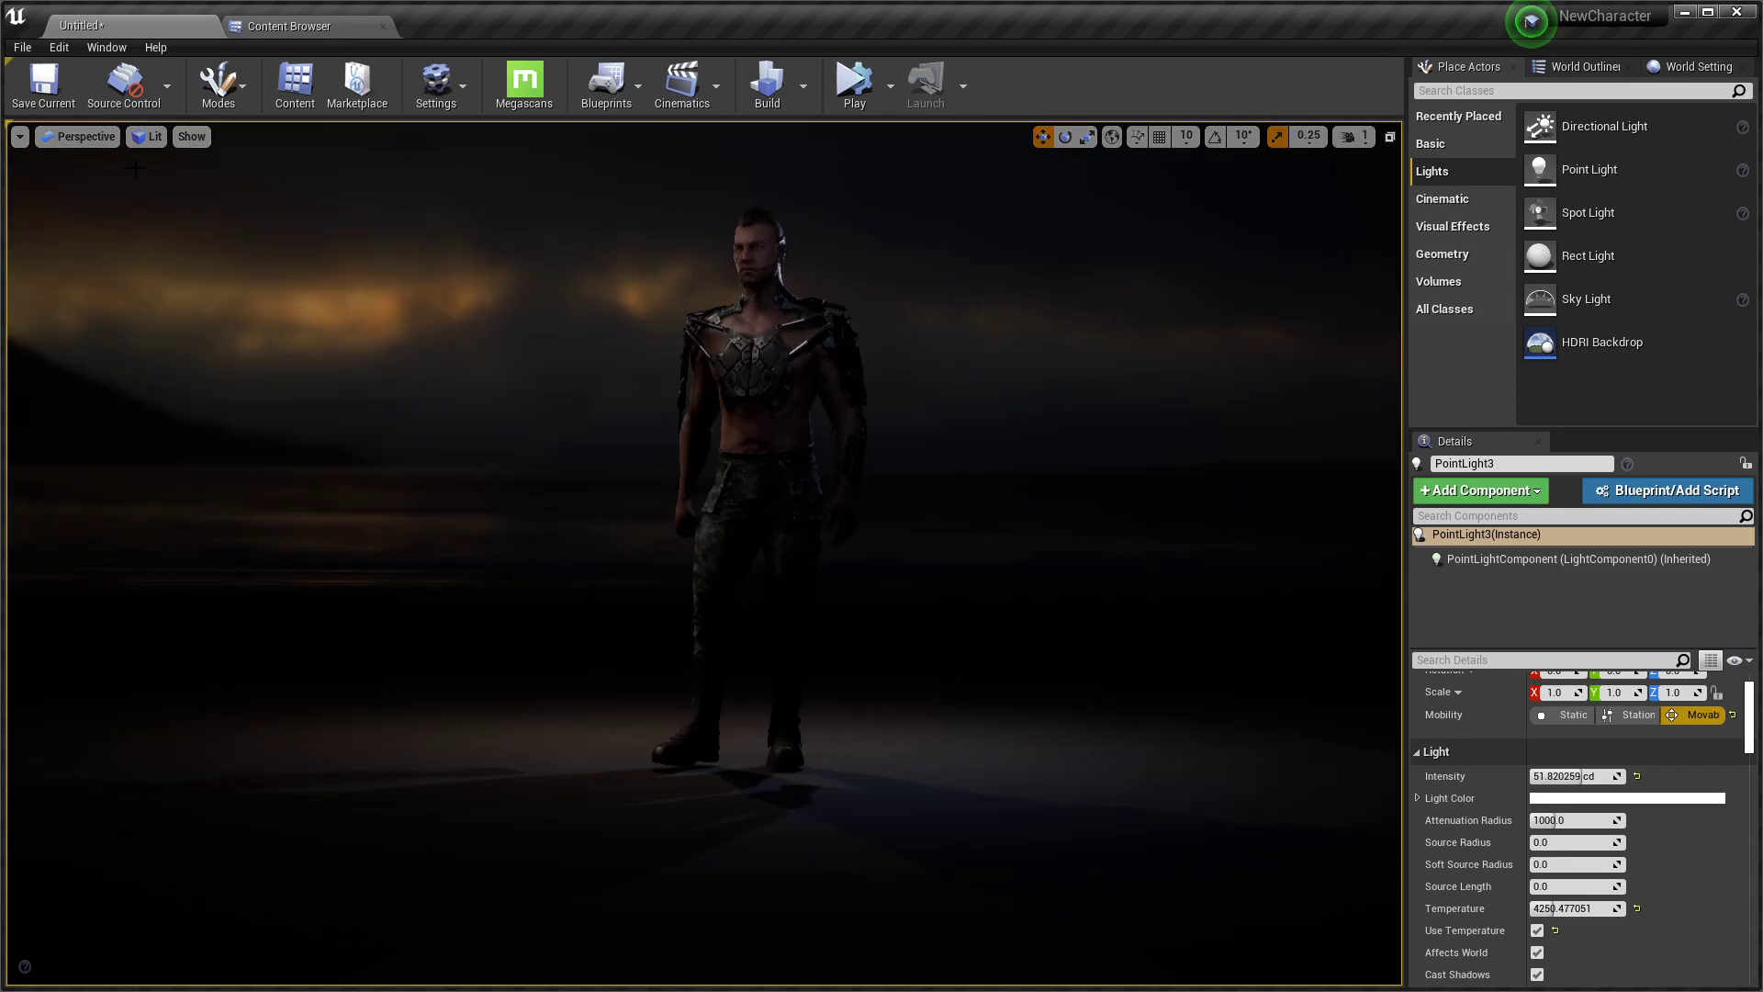
{"action": "left_click", "coordinate": [81, 137]}
Try the Detail Lighting and Visibility Collision view modes, ending on Unlit
{"action": "left_click", "coordinate": [146, 138]}
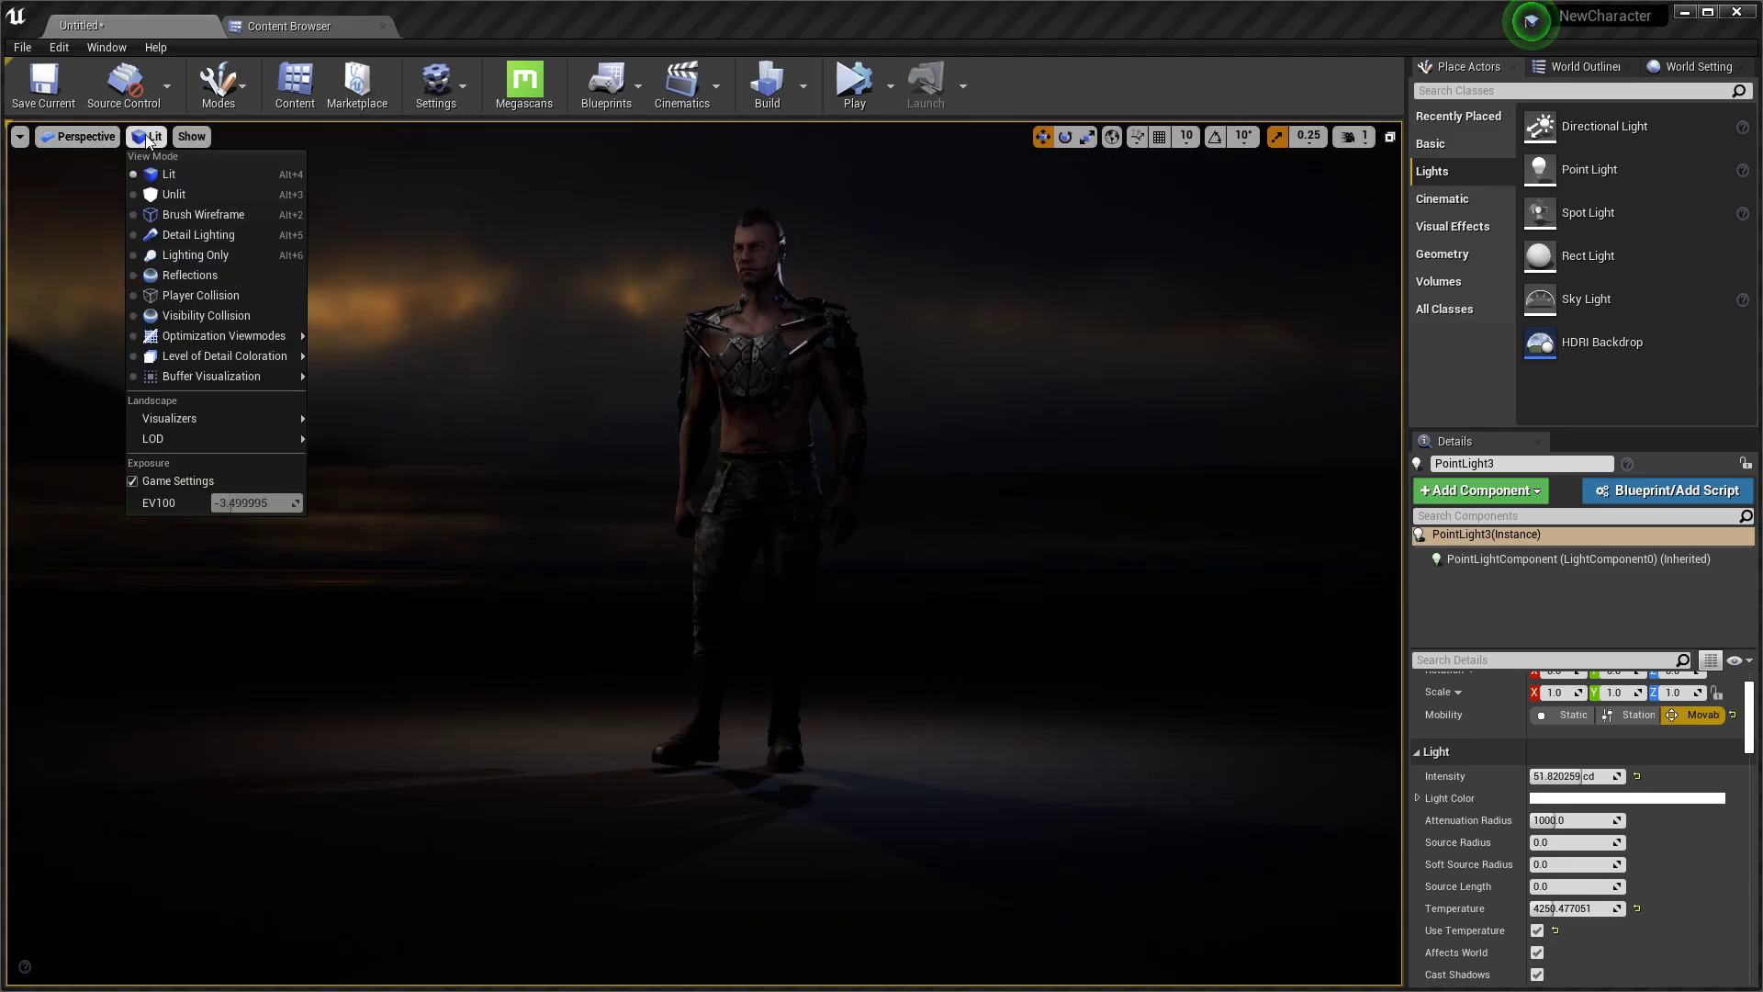
{"action": "left_click", "coordinate": [173, 194]}
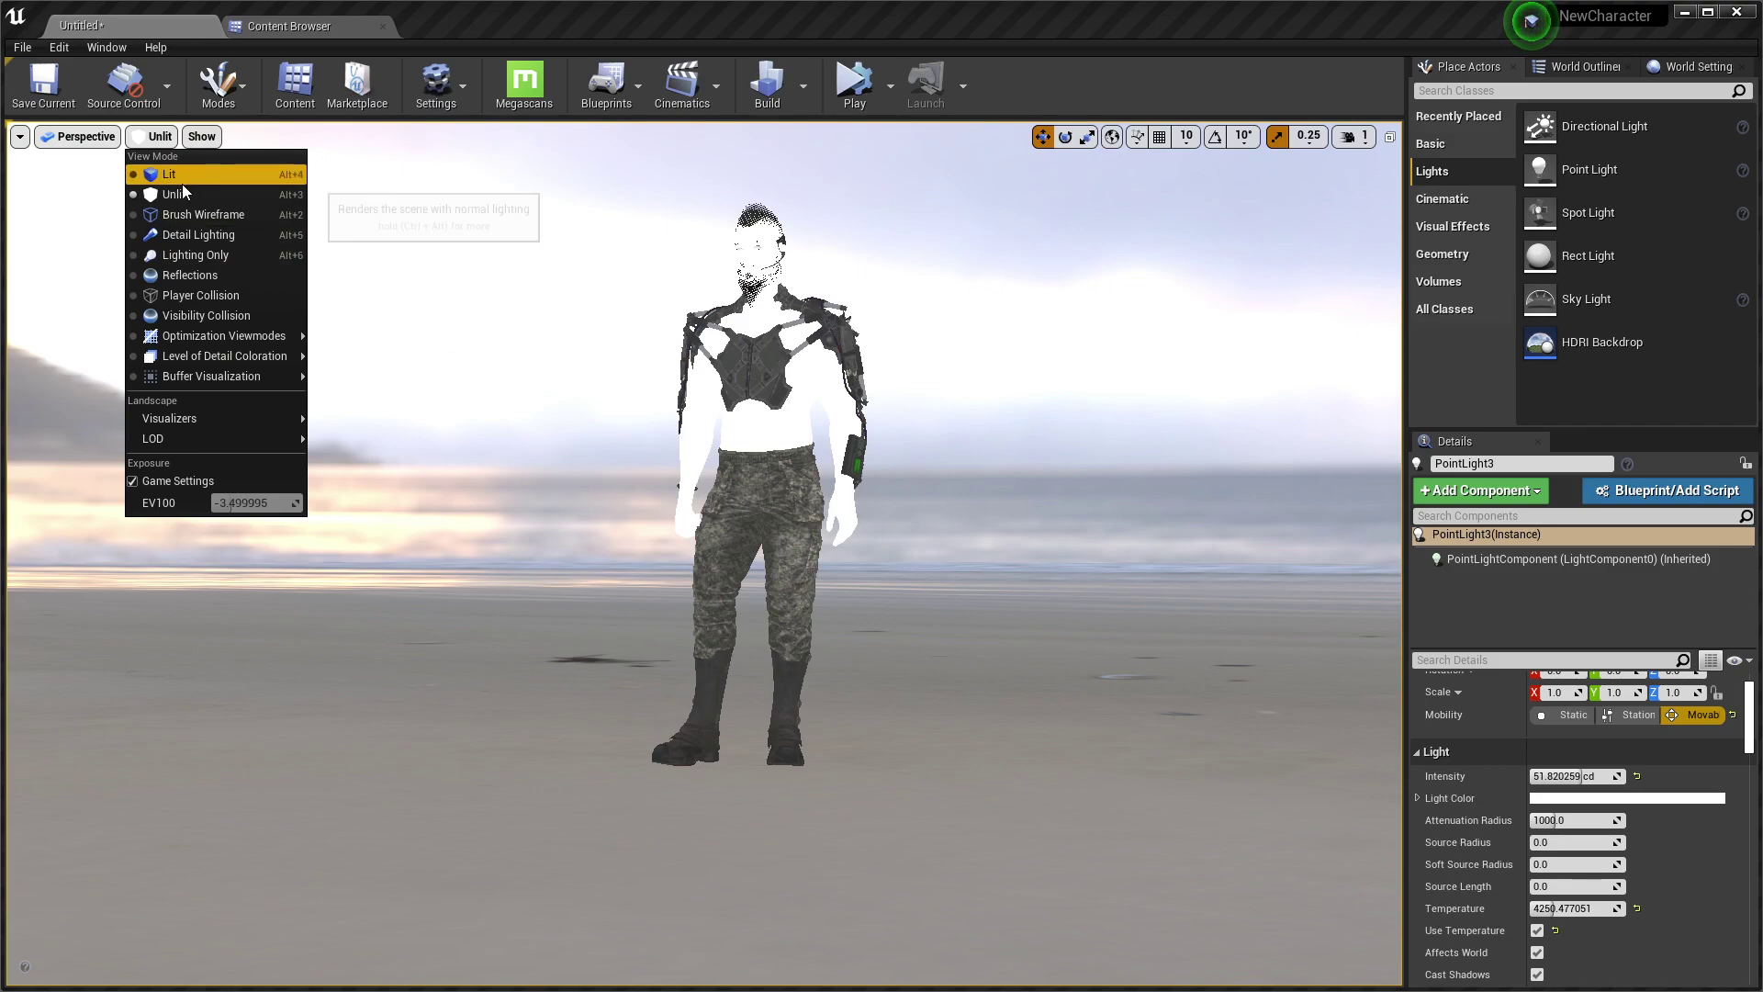
{"action": "left_click", "coordinate": [180, 234]}
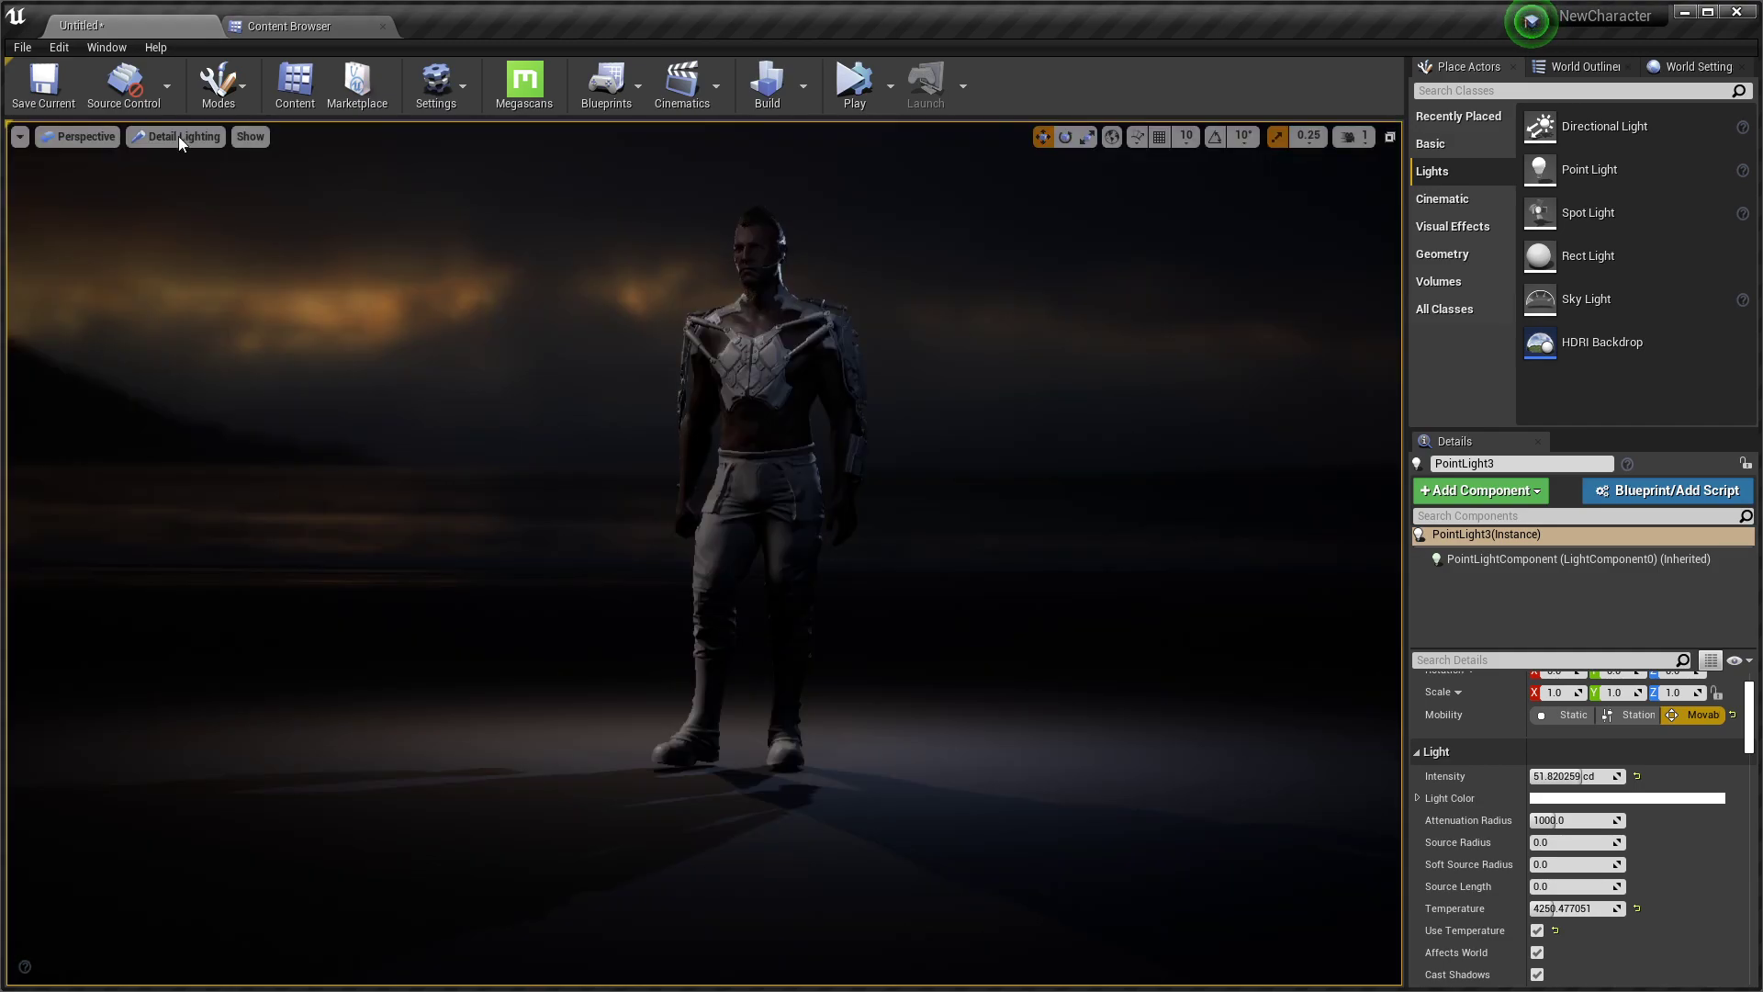
{"action": "left_click", "coordinate": [179, 135]}
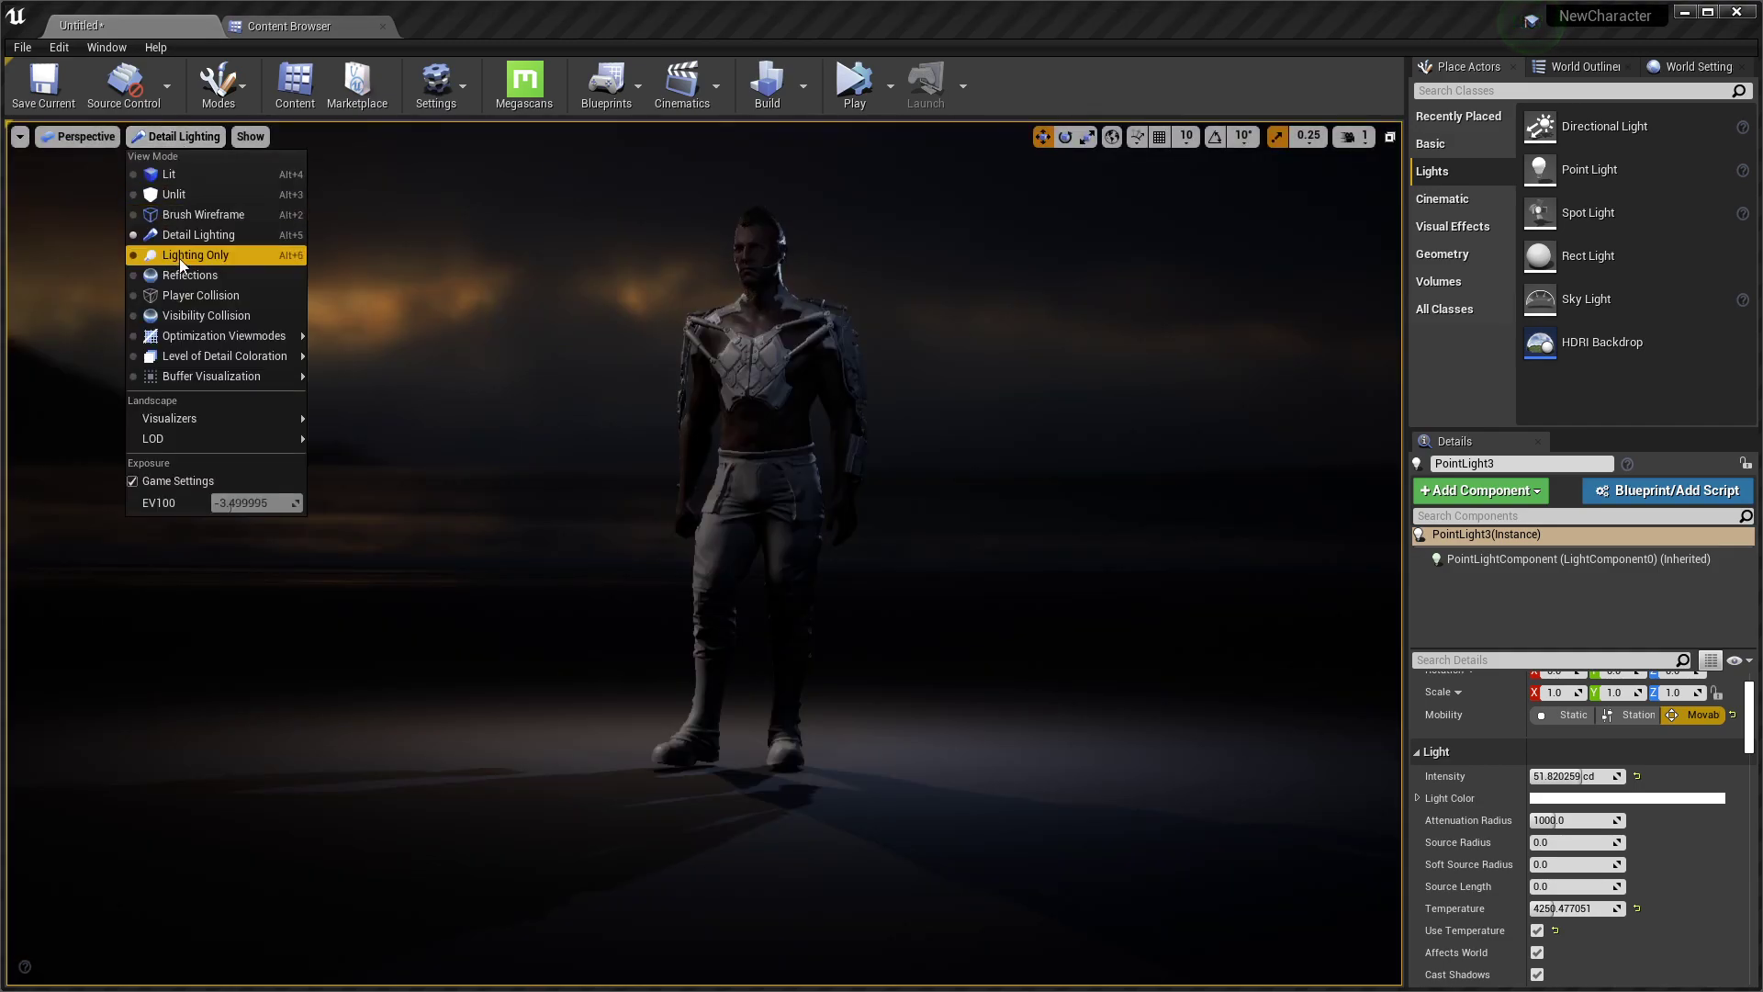
{"action": "left_click", "coordinate": [199, 318]}
{"action": "left_click", "coordinate": [184, 136]}
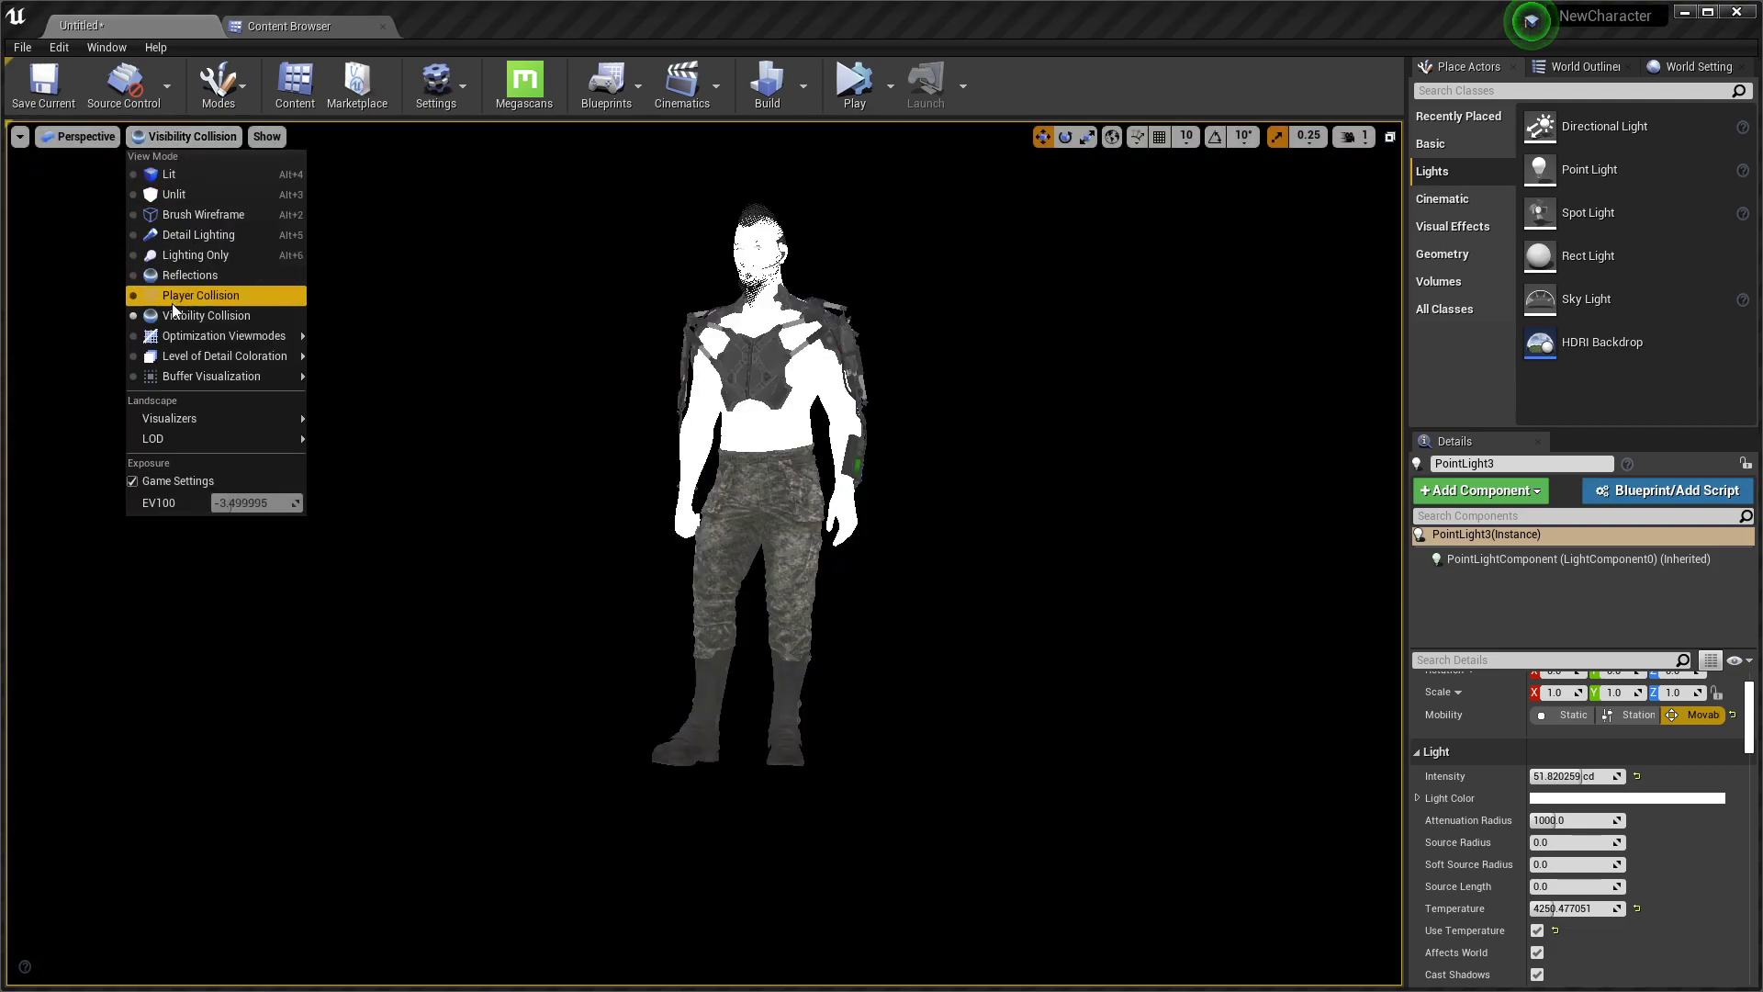
{"action": "left_click", "coordinate": [174, 195]}
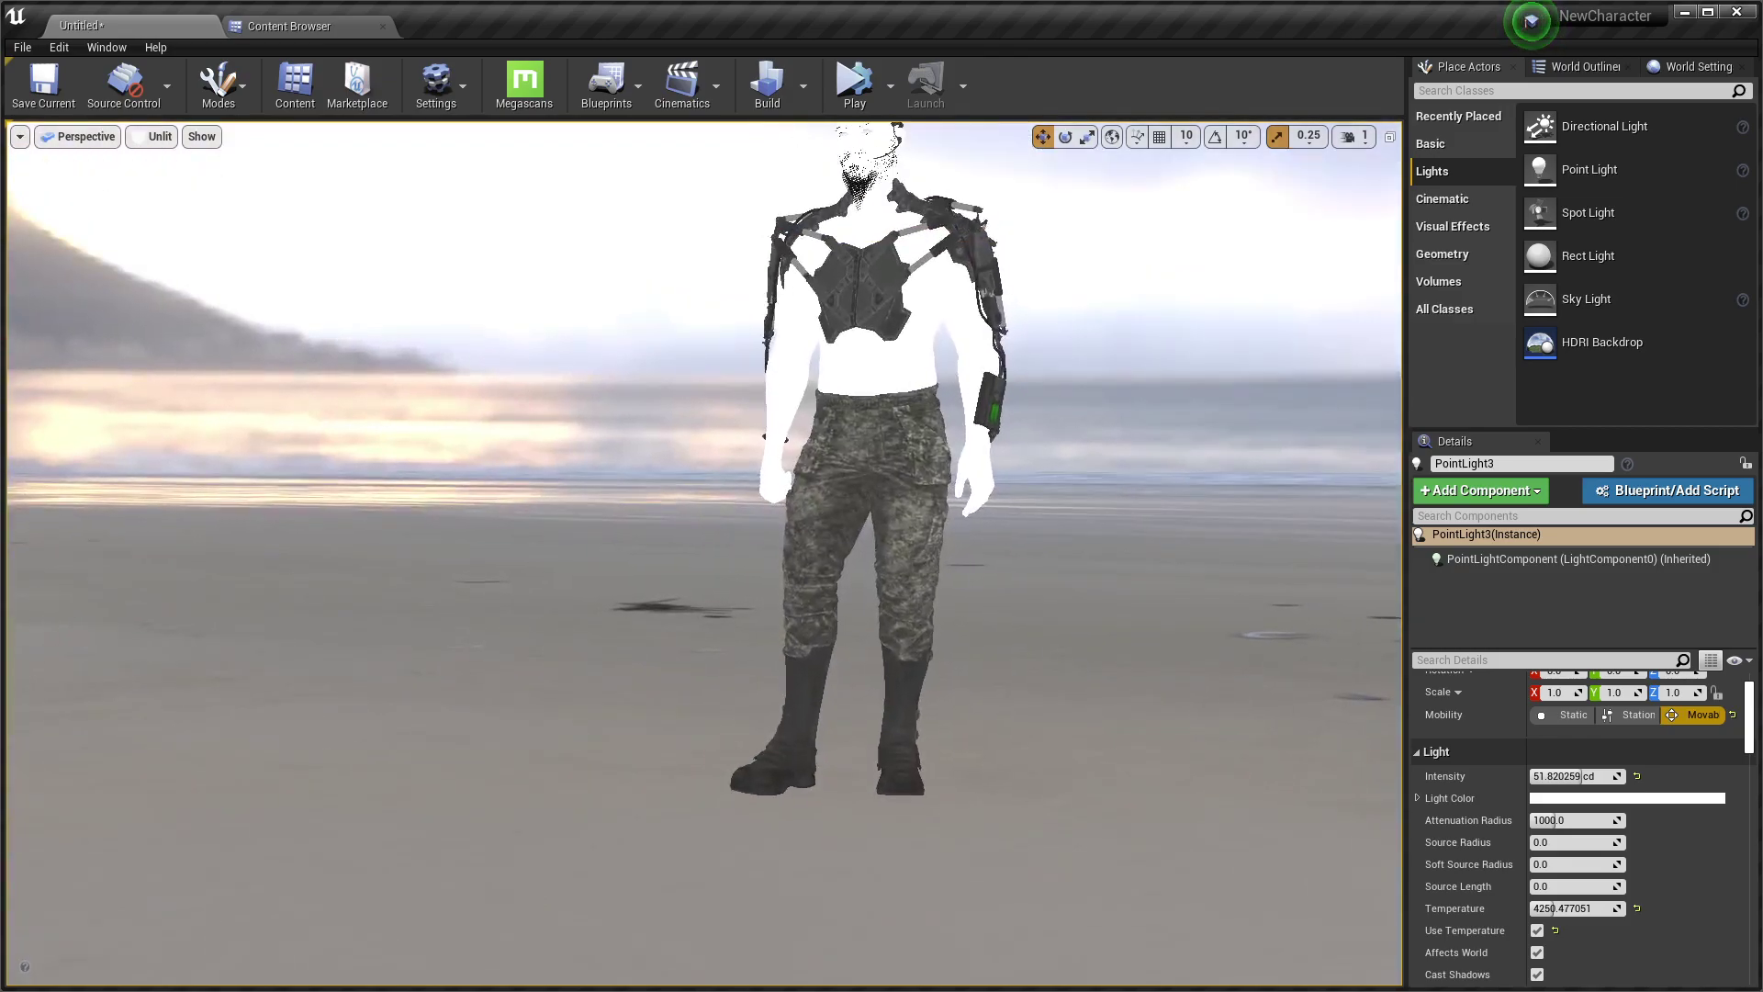
Drag Nordic_Beach_Rocks_LOD0_vckqccbga from Megascans 3D_Assets into the level behind the character
{"action": "left_click", "coordinate": [298, 28]}
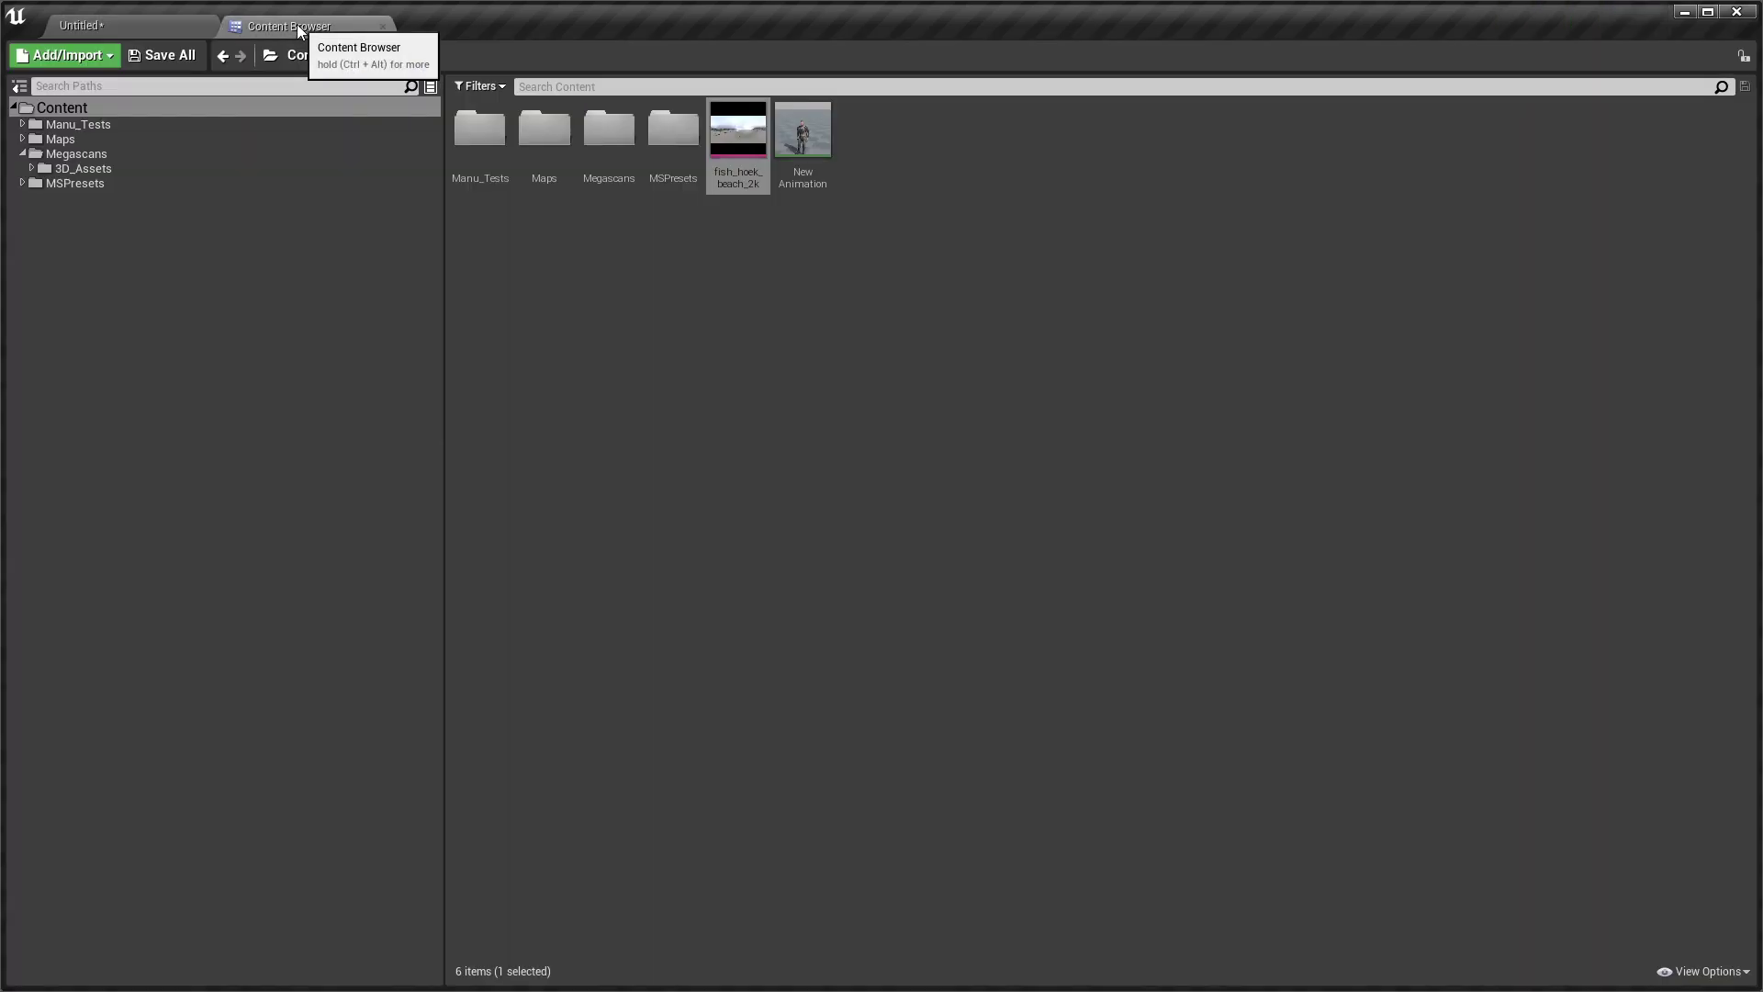
{"action": "left_click", "coordinate": [124, 167]}
{"action": "double_click", "coordinate": [477, 172]}
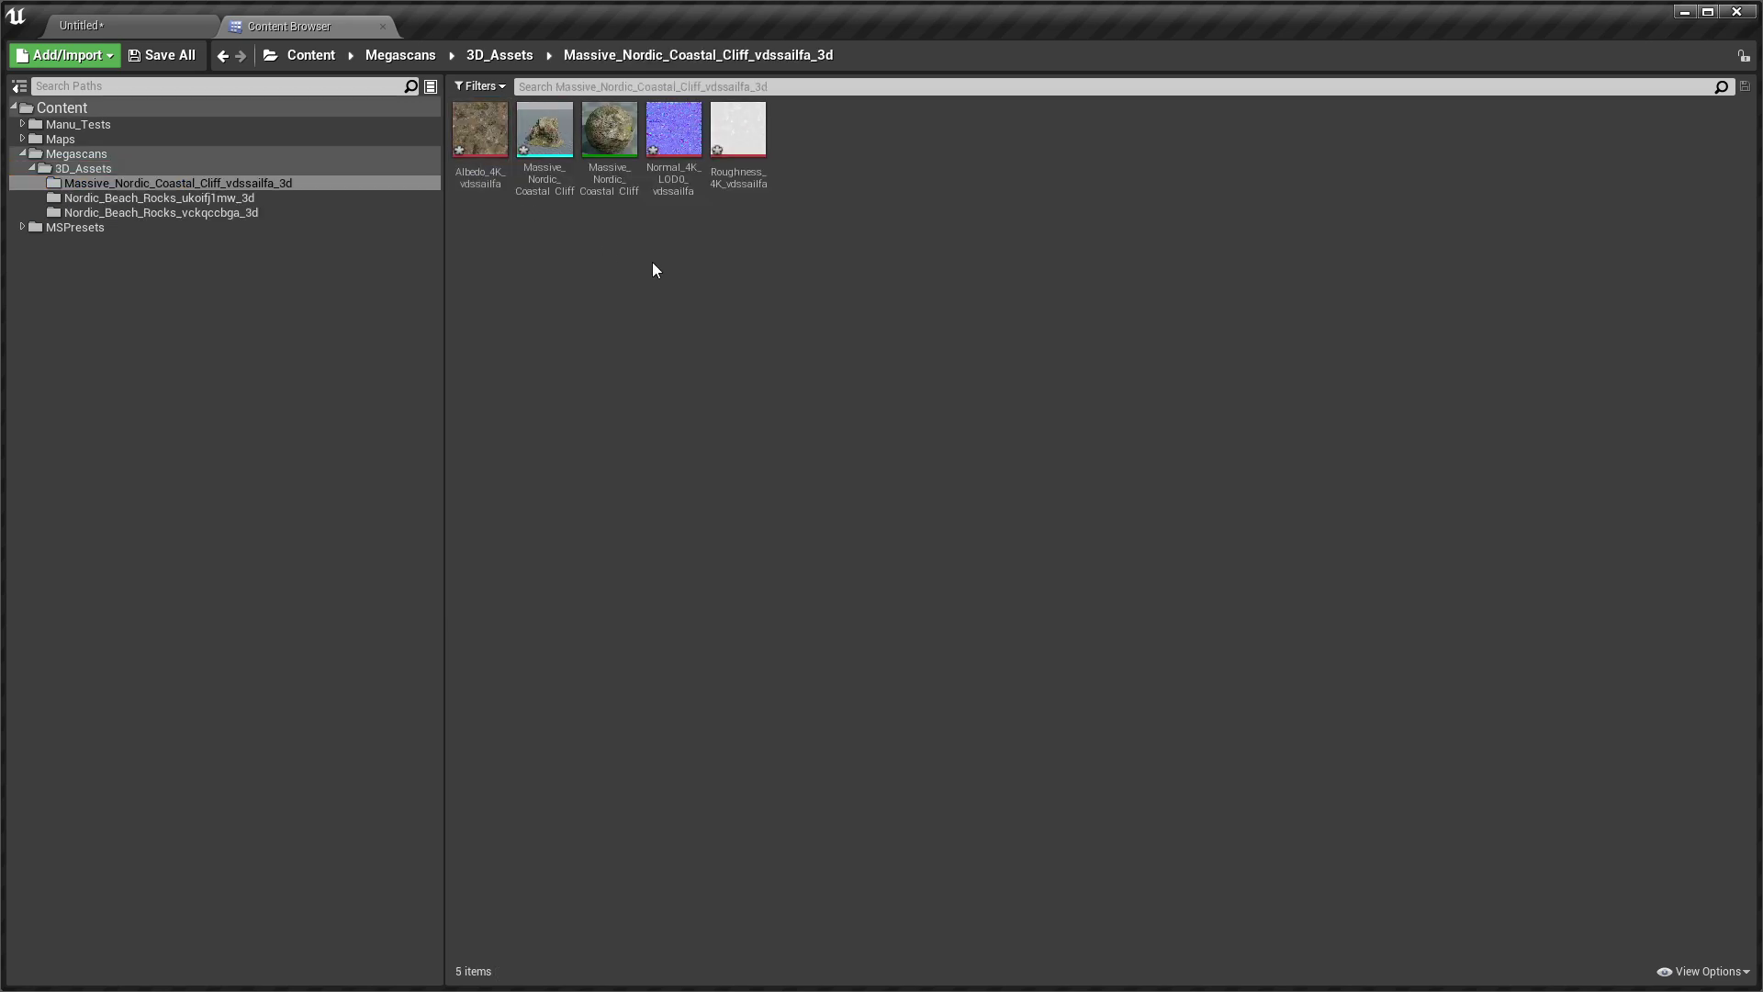
{"action": "left_click", "coordinate": [160, 197]}
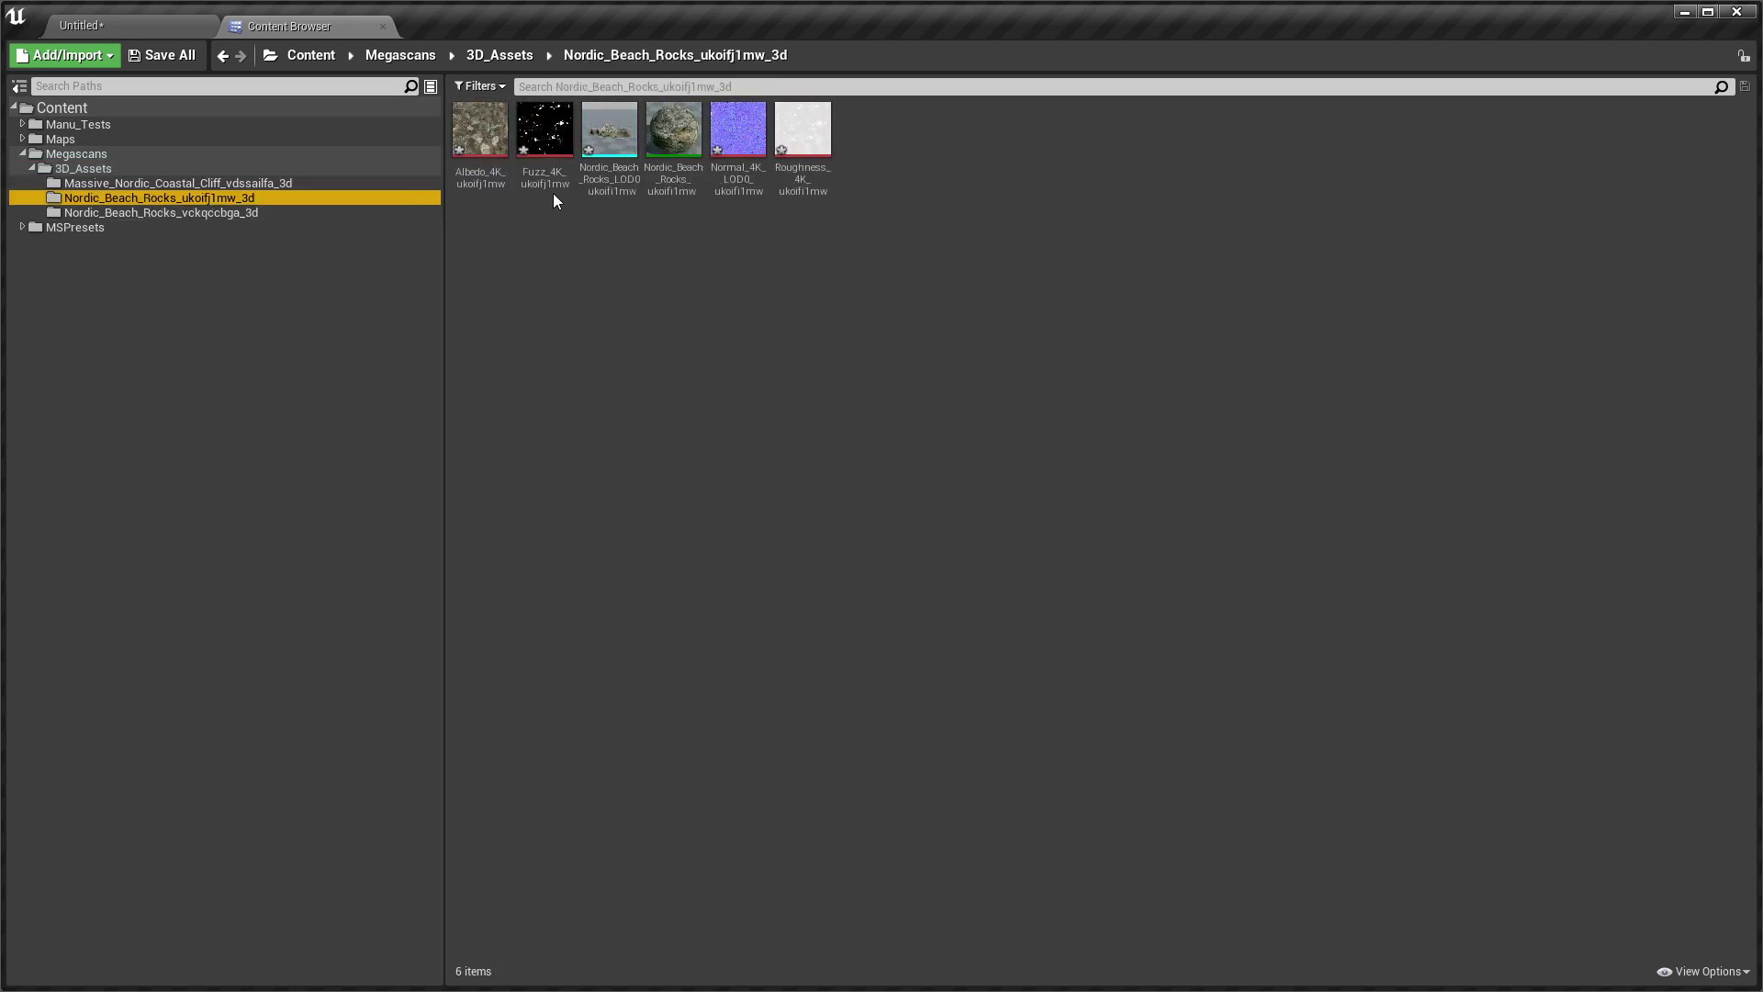
{"action": "left_click", "coordinate": [241, 212]}
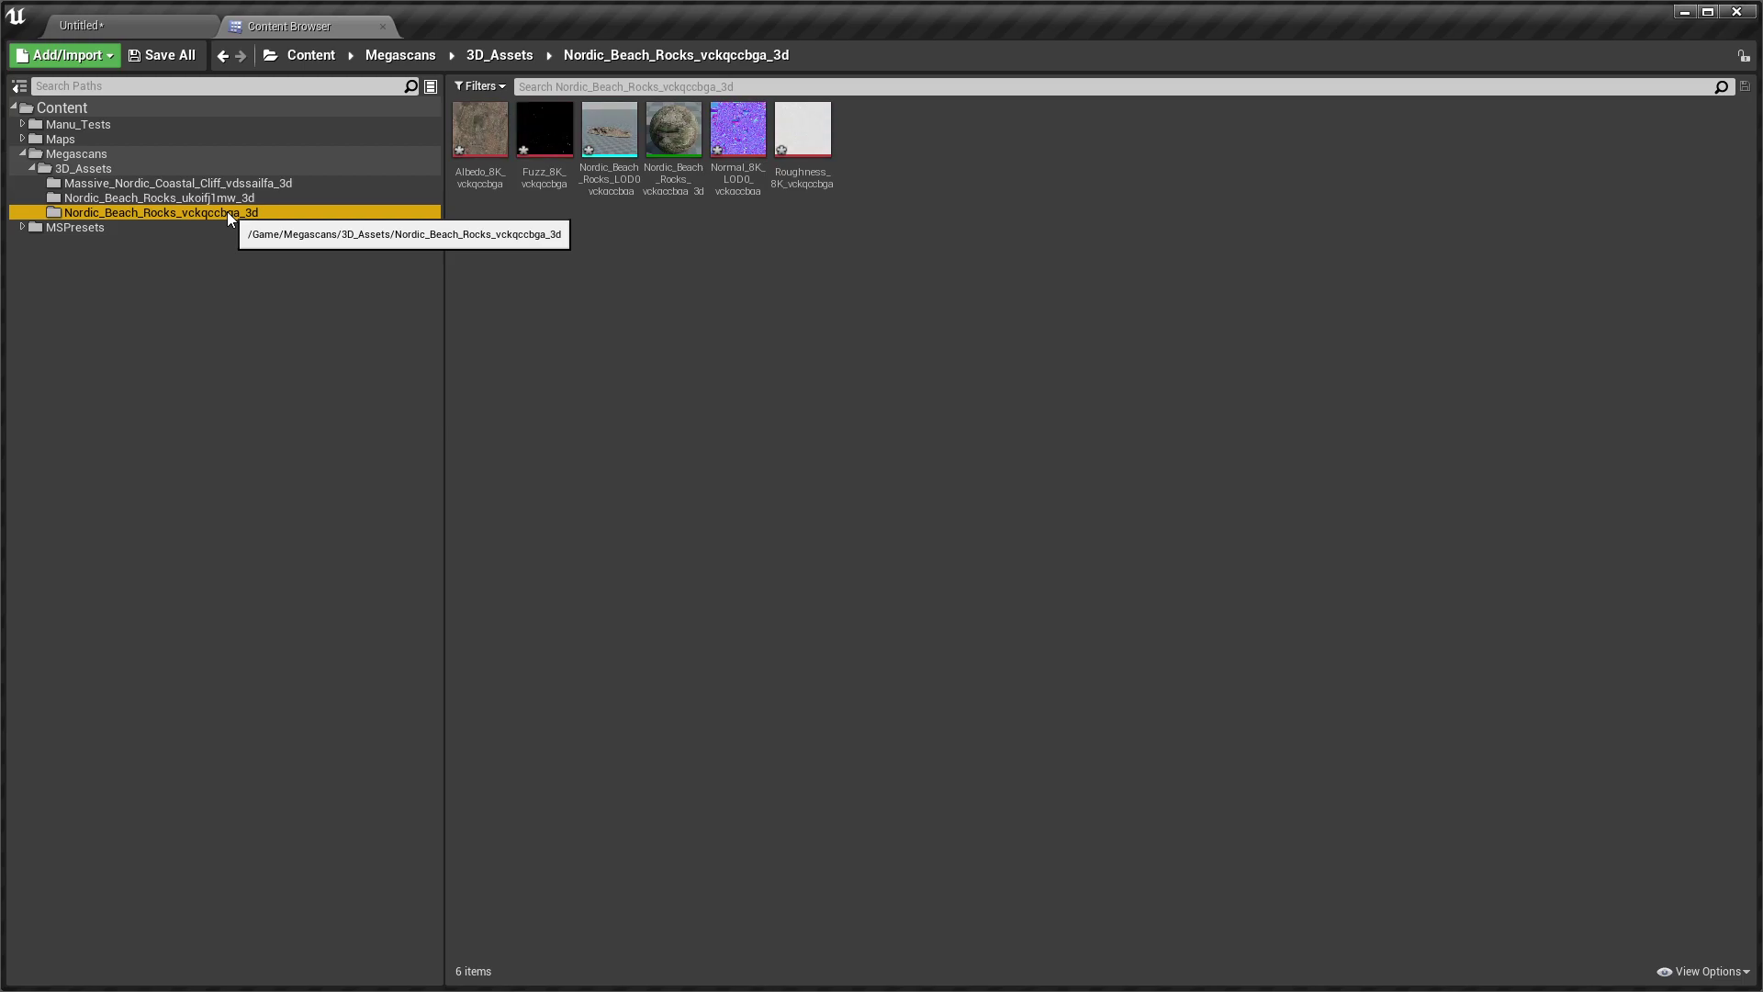
{"action": "mouse_move", "coordinate": [608, 133]}
{"action": "left_mouse_down"}
{"action": "mouse_move", "coordinate": [142, 2]}
{"action": "mouse_move", "coordinate": [814, 754]}
{"action": "mouse_move", "coordinate": [521, 582]}
{"action": "mouse_move", "coordinate": [566, 597]}
{"action": "left_mouse_up"}
Undo the accidental rock copy, scale the rock to 0.5, and return the viewport to Lit
{"action": "scroll", "coordinate": [660, 535], "scroll_direction": "down", "scroll_amount": 10}
{"action": "left_click_drag", "start_coordinate": [660, 534], "coordinate": [855, 708], "text": "alt"}
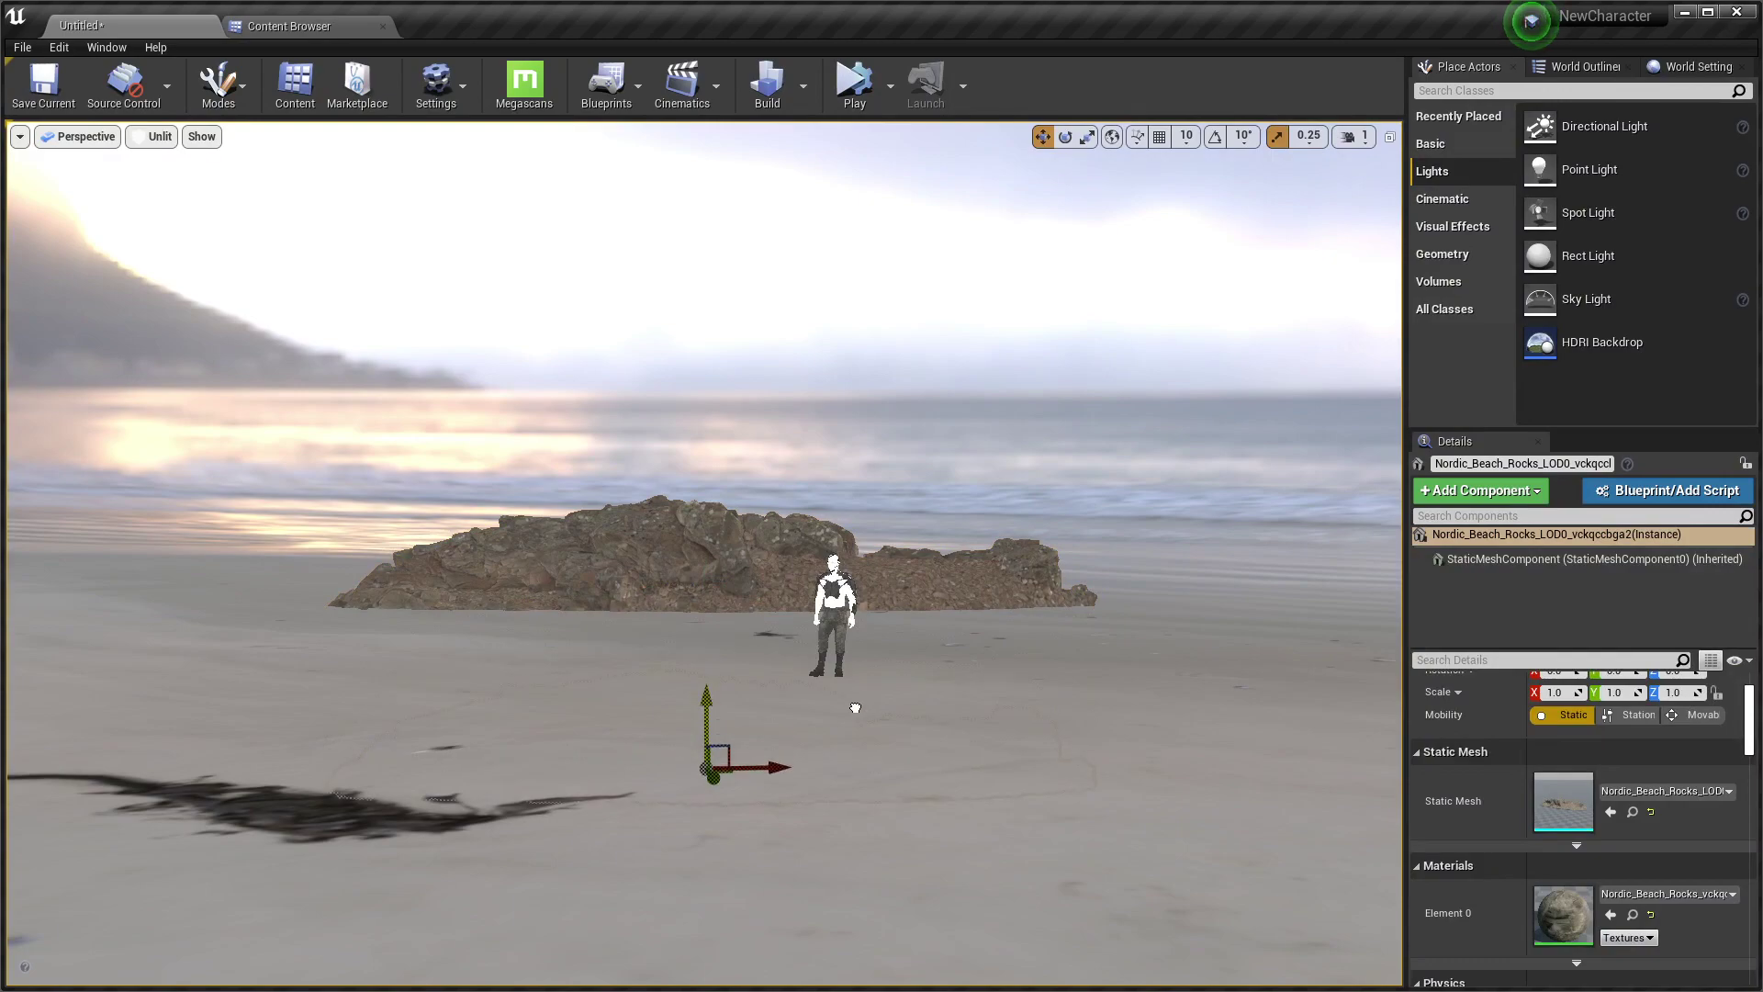
{"action": "key", "text": "ctrl+z"}
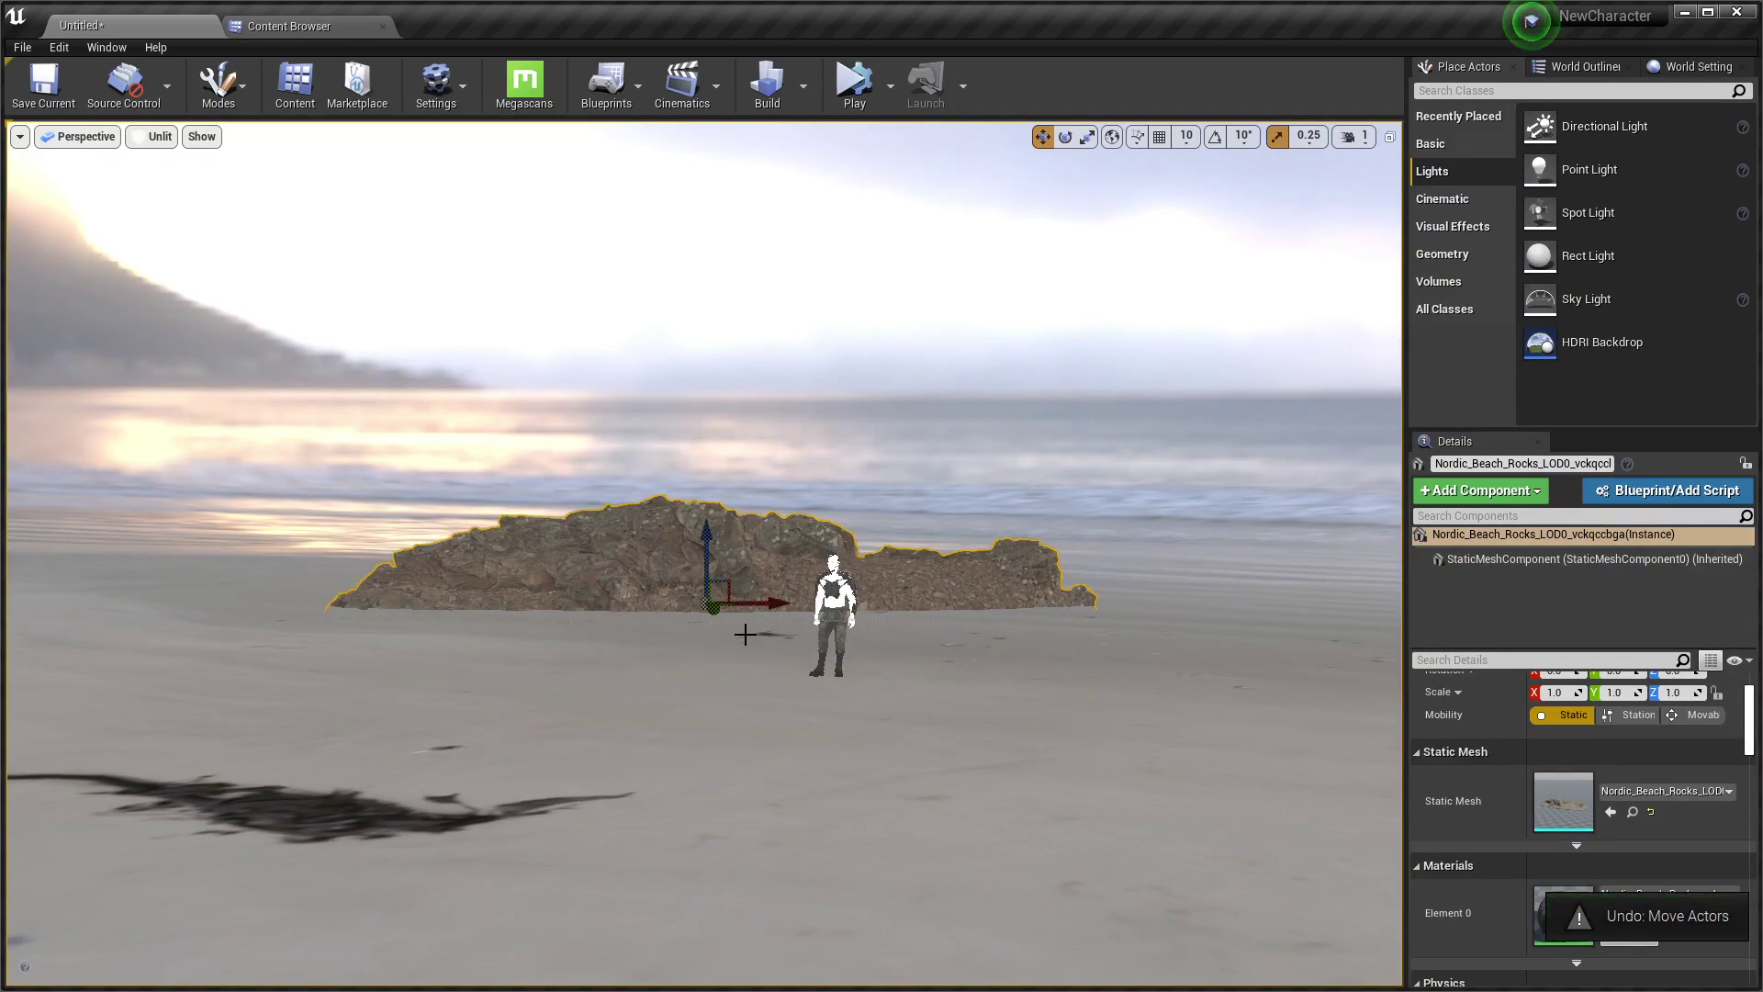
{"action": "left_click_drag", "start_coordinate": [748, 630], "coordinate": [737, 634], "text": "alt"}
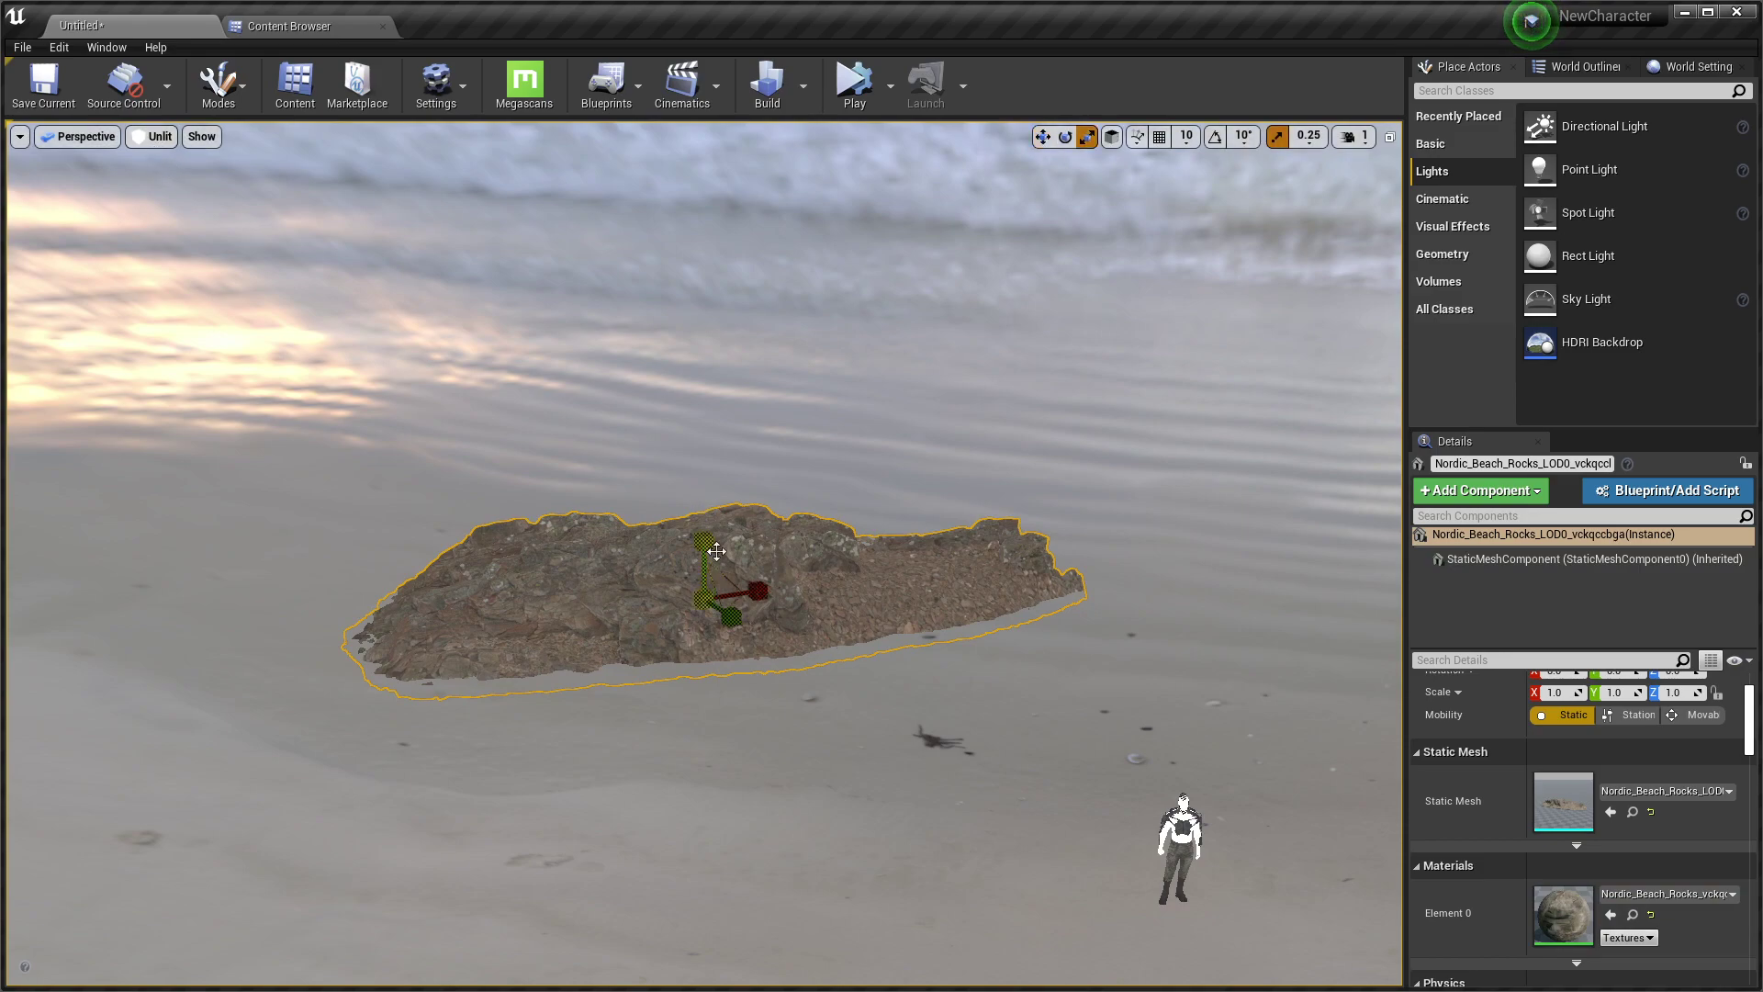
{"action": "left_click_drag", "start_coordinate": [713, 605], "coordinate": [1119, 883]}
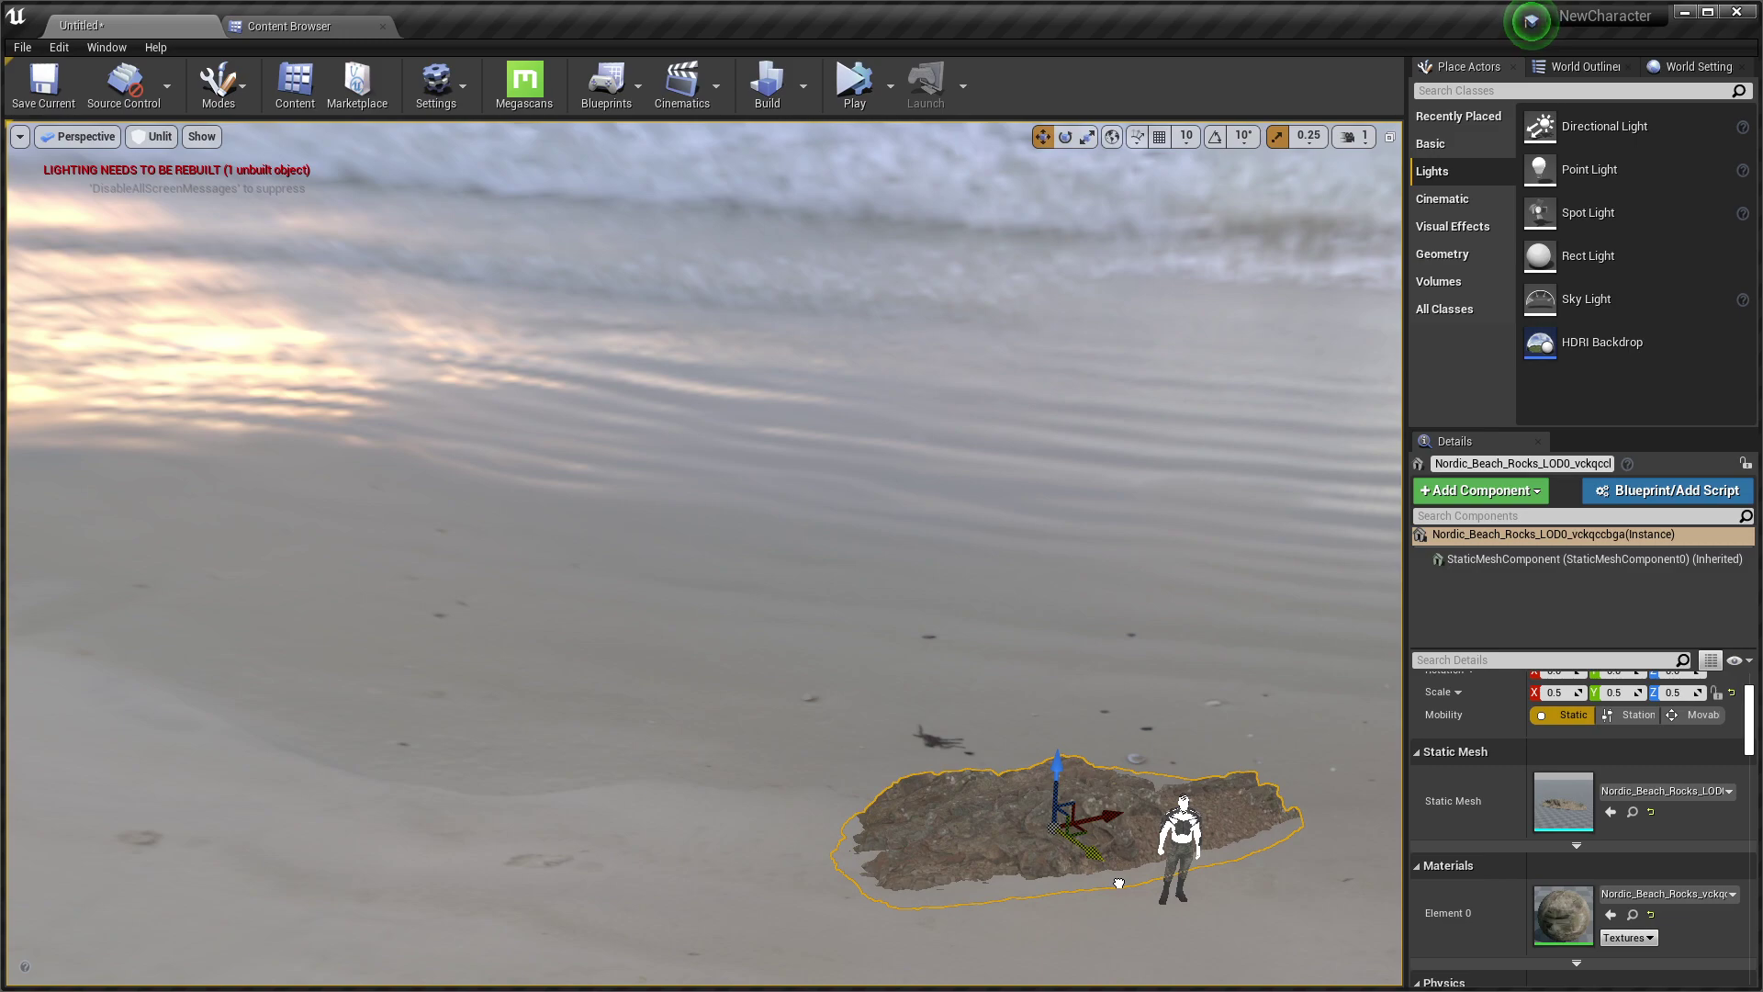
{"action": "left_click", "coordinate": [137, 143]}
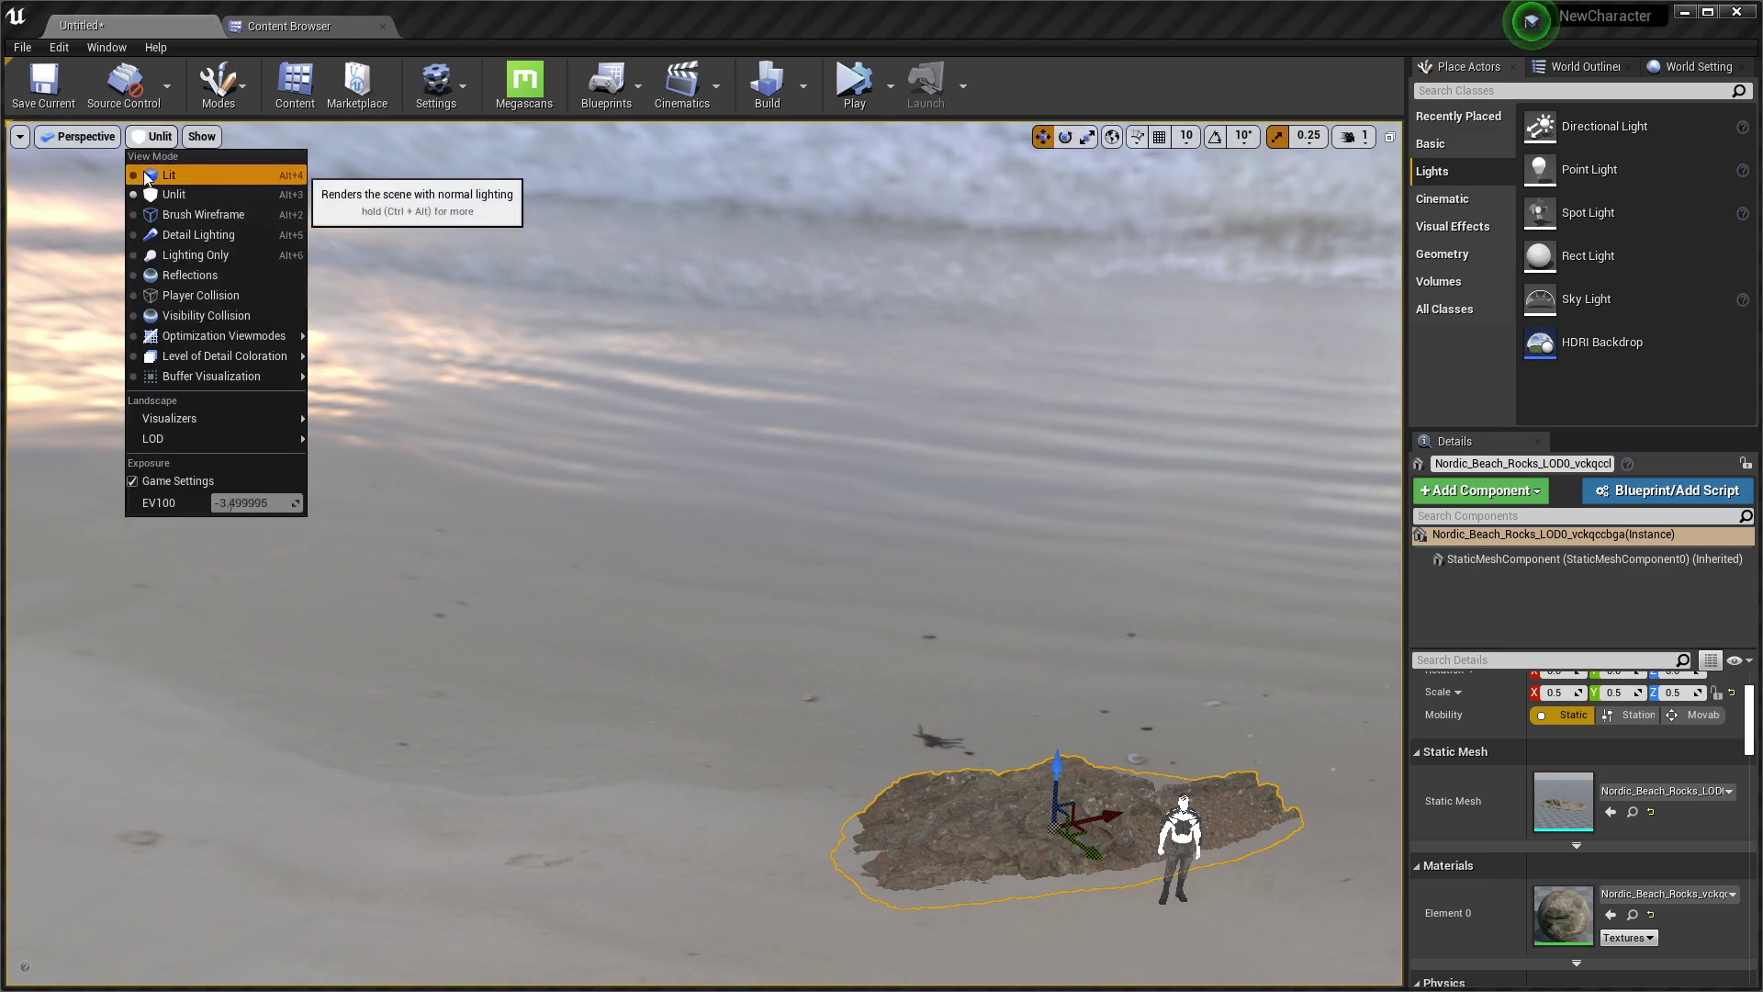
{"action": "left_click", "coordinate": [143, 171]}
Through CineCameraActor2, move the rock into the shot's foreground, then eject
{"action": "left_click", "coordinate": [87, 136]}
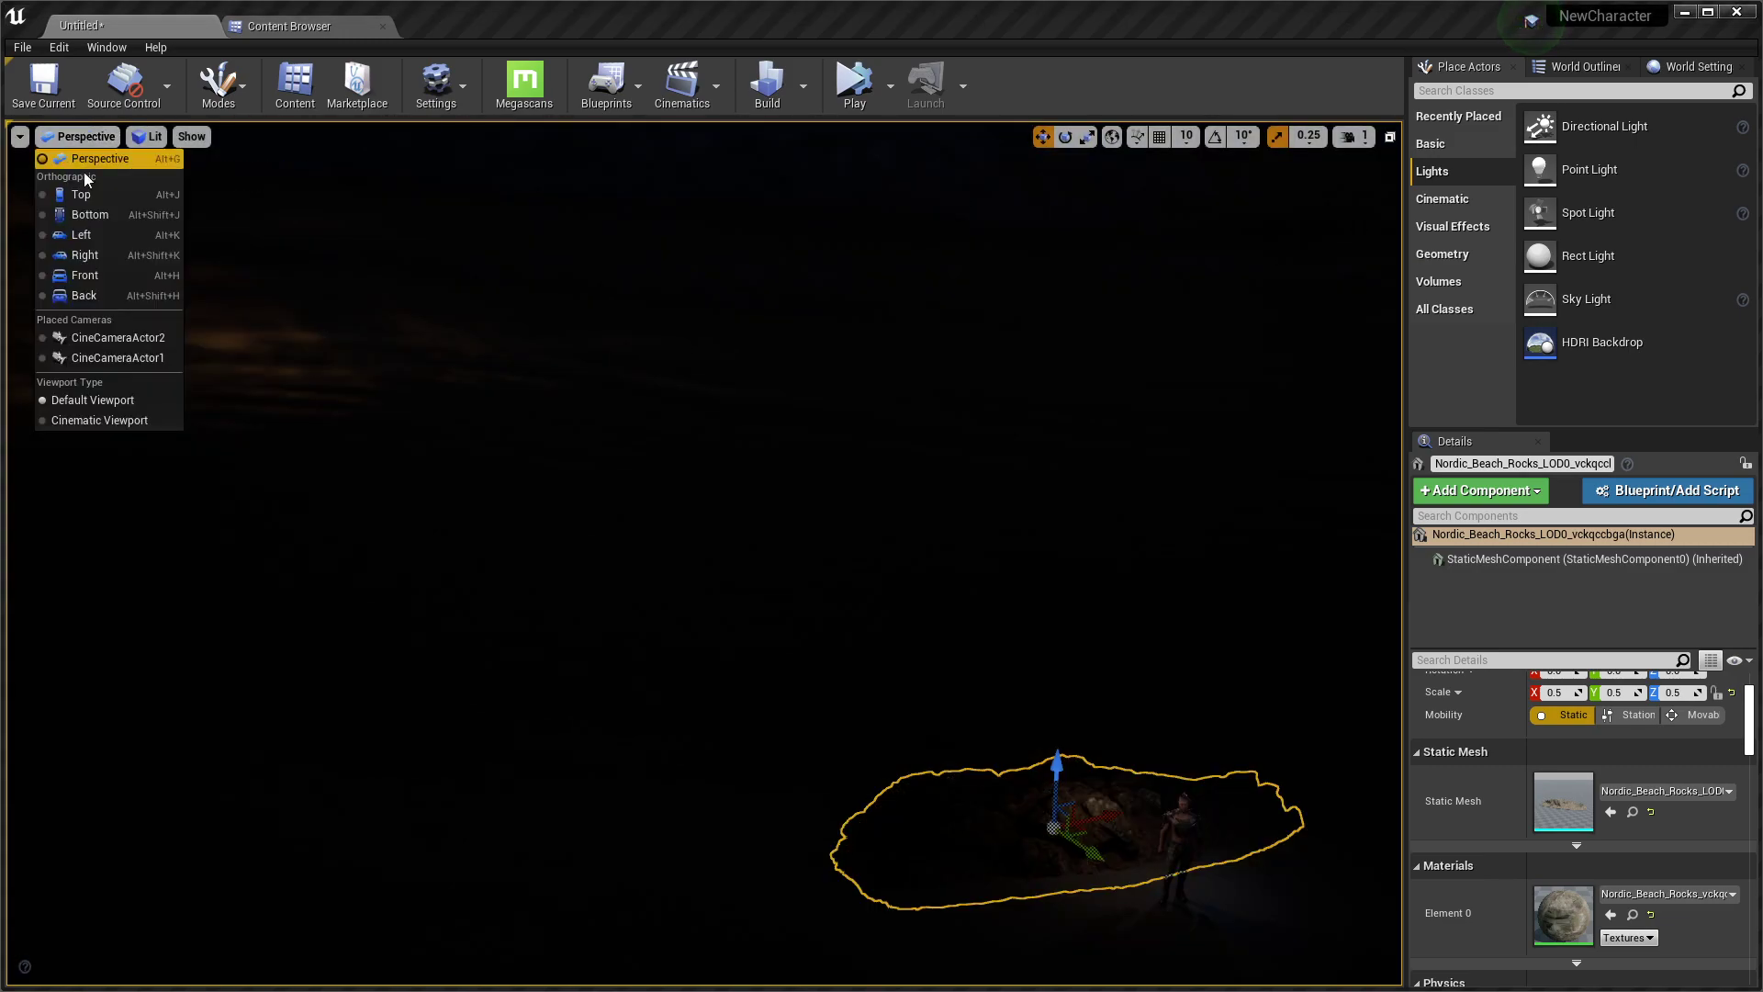
{"action": "left_click", "coordinate": [105, 345]}
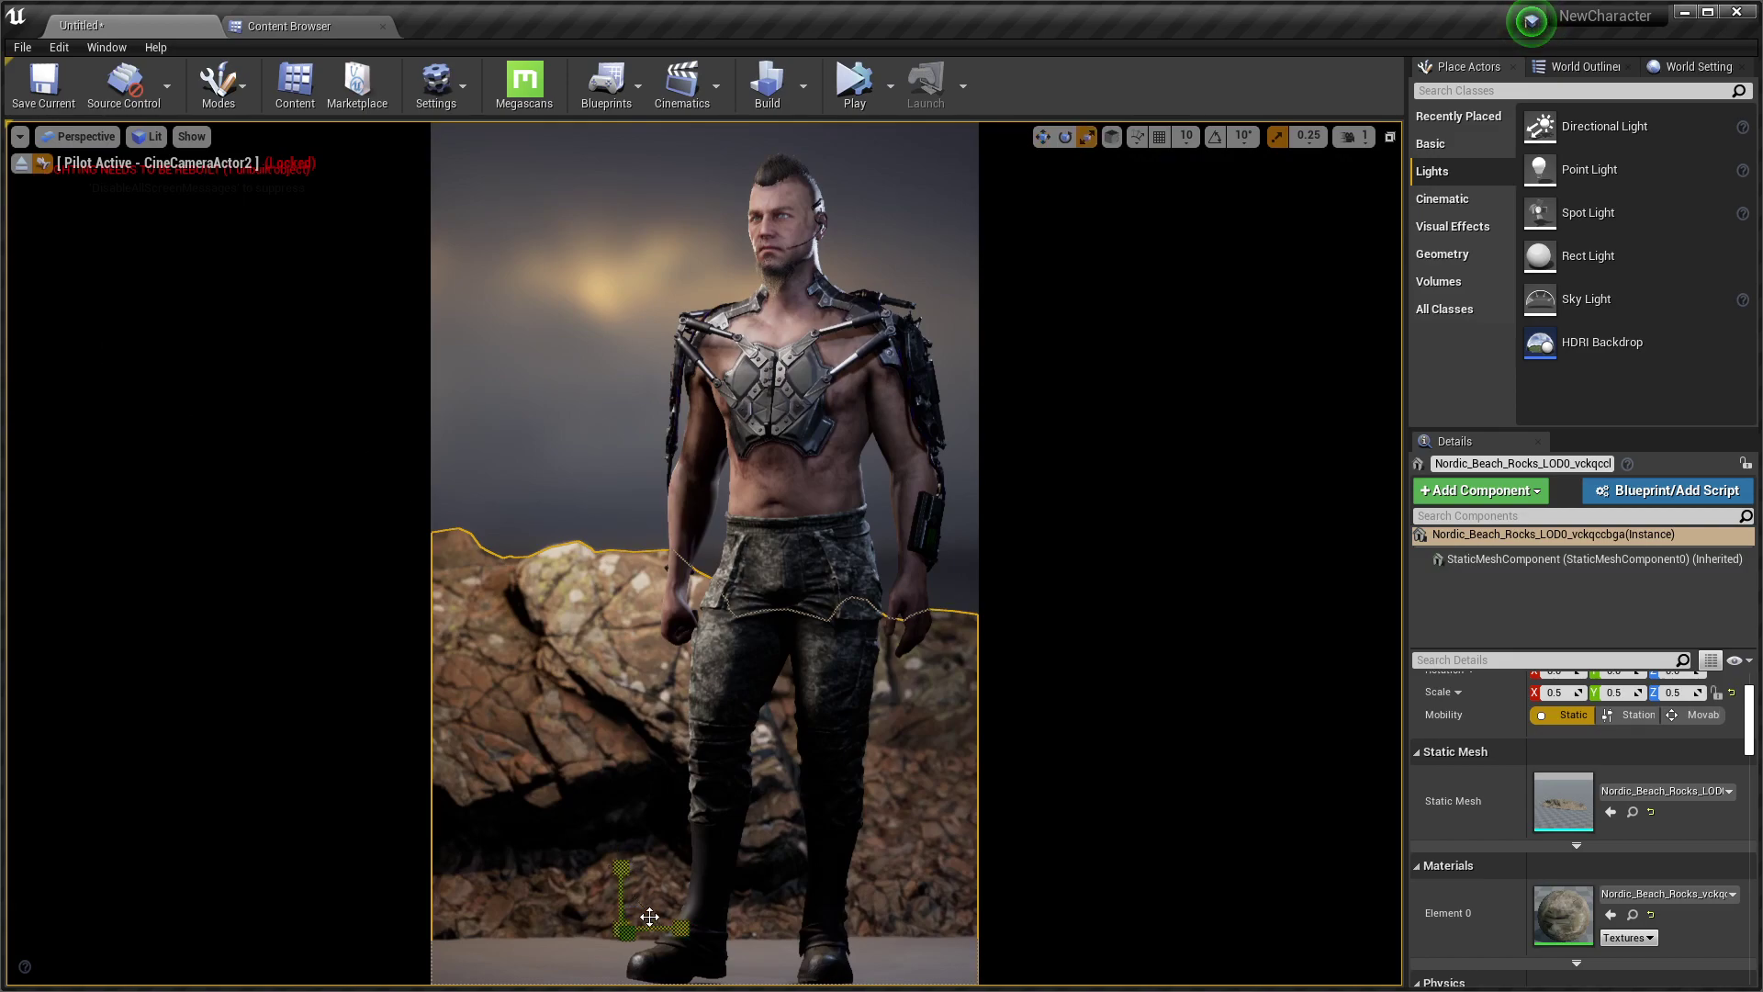
{"action": "left_click_drag", "start_coordinate": [636, 936], "coordinate": [706, 974]}
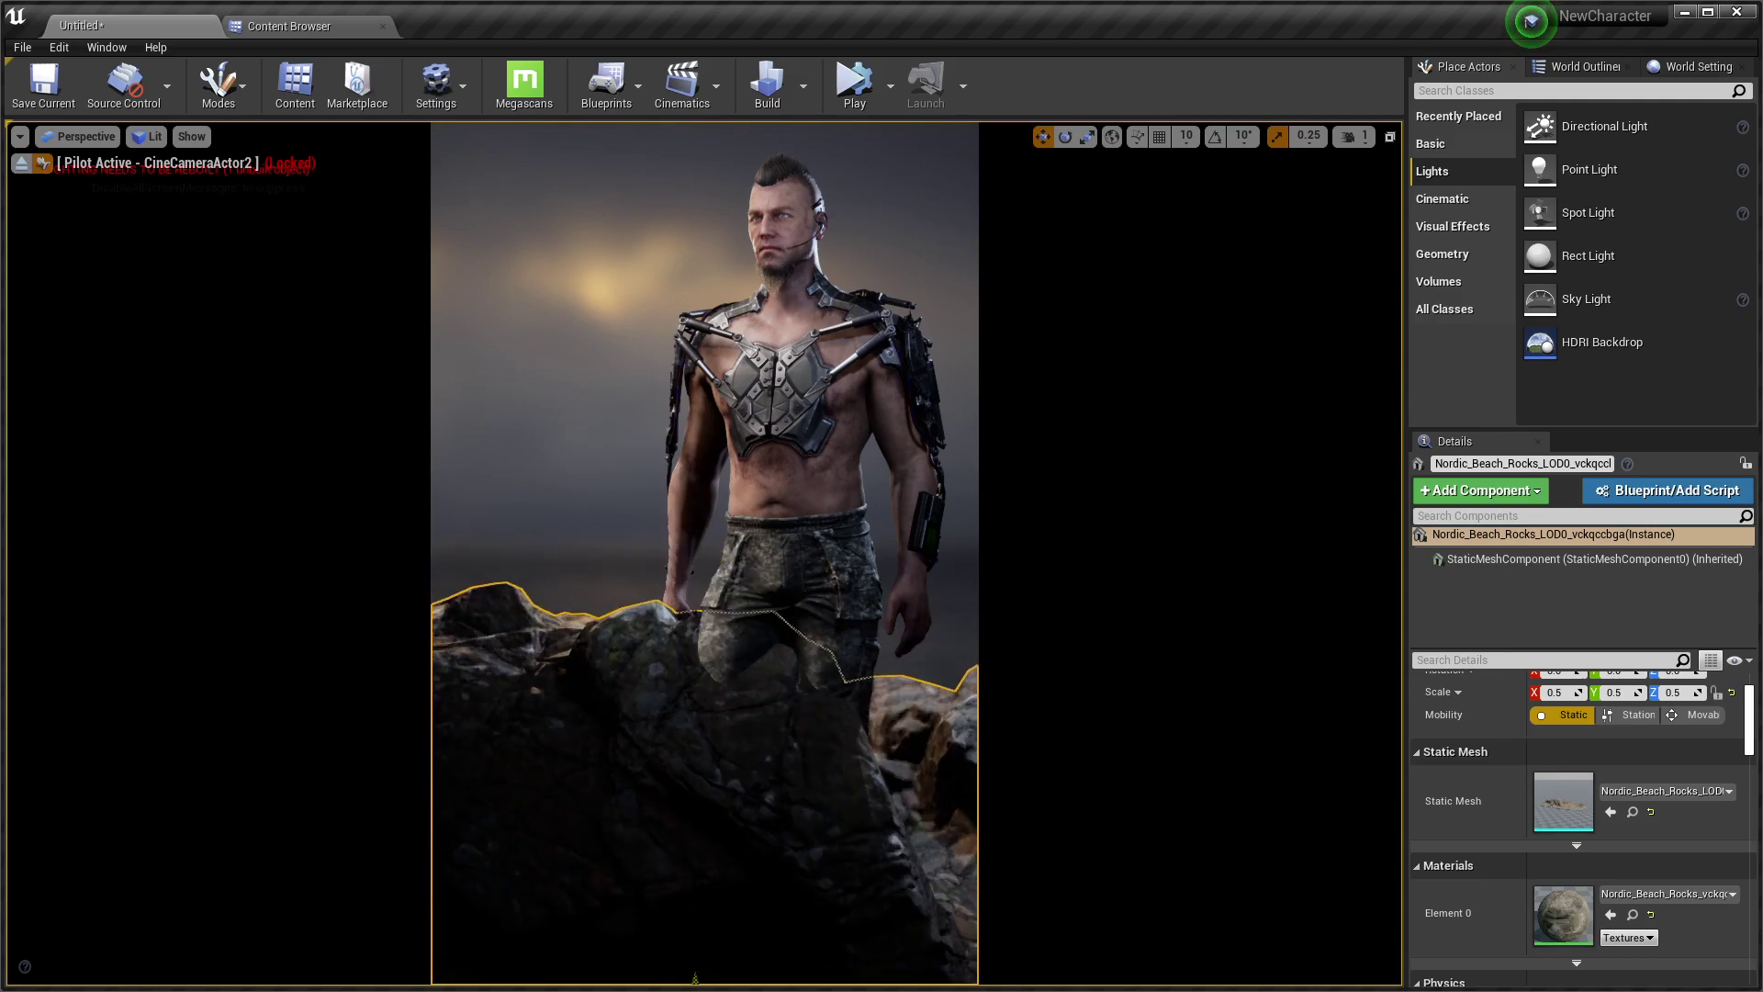
{"action": "left_click", "coordinate": [20, 166]}
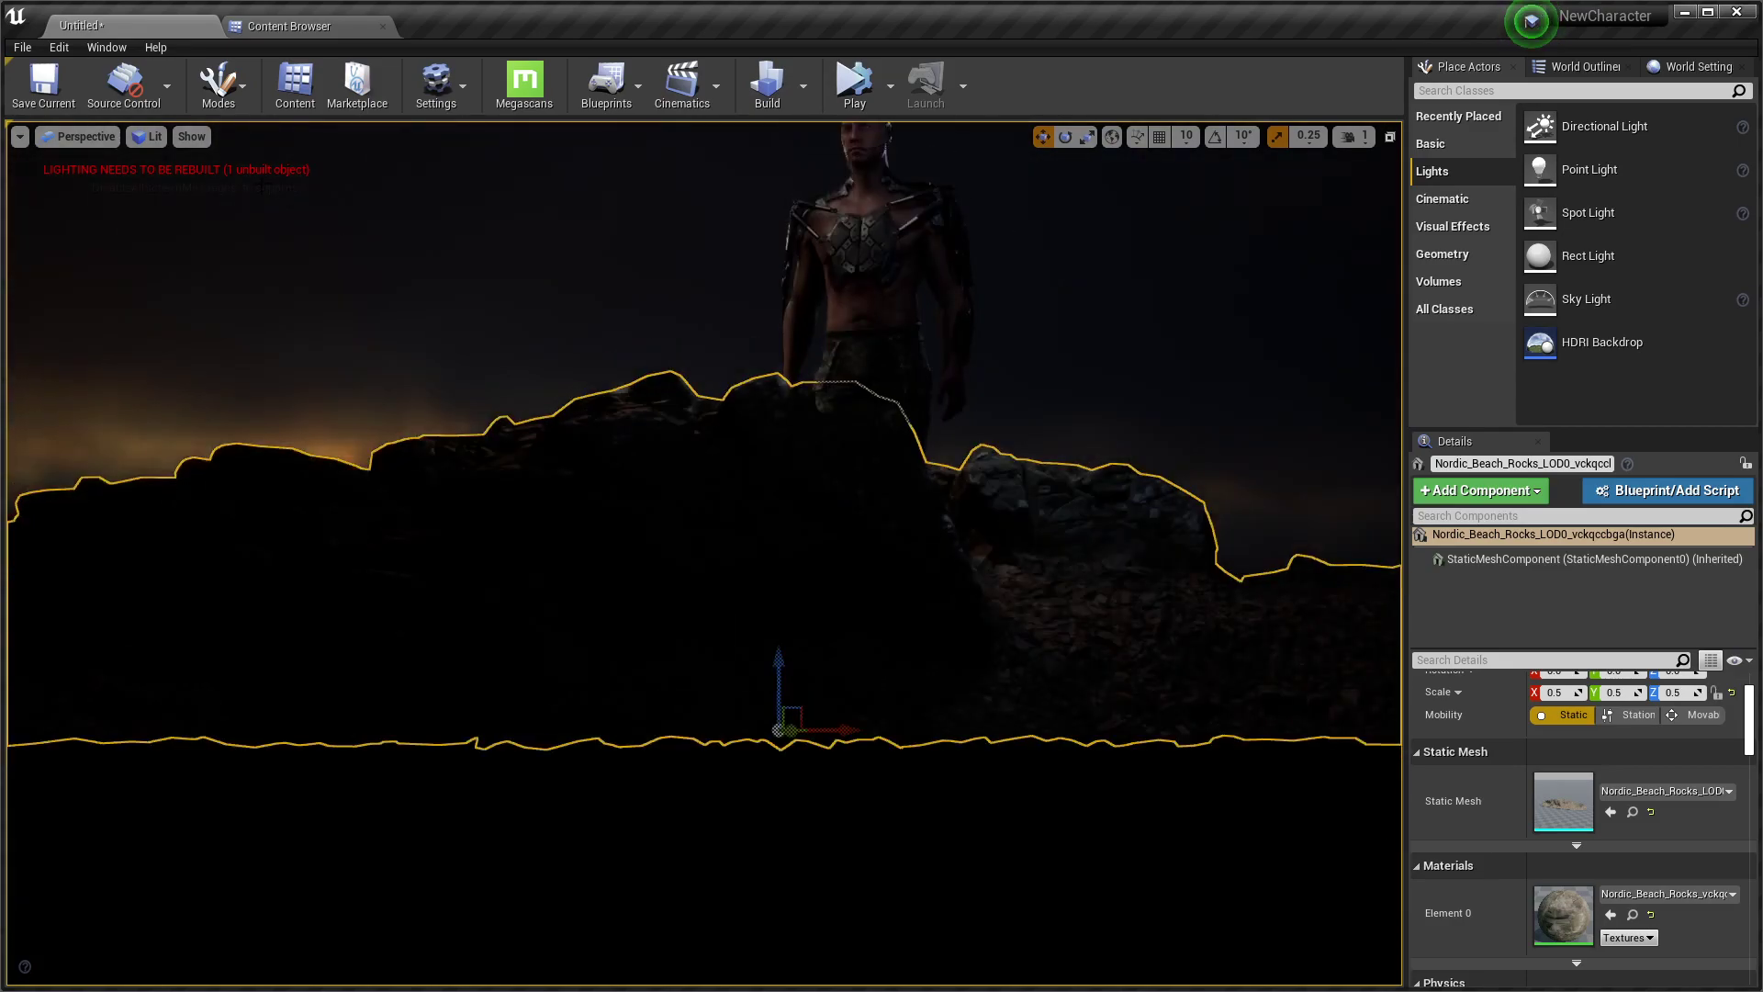
Turn off Game Settings exposure and set the viewport EV100 to 1.3
{"action": "left_click", "coordinate": [149, 137]}
{"action": "mouse_move", "coordinate": [230, 336]}
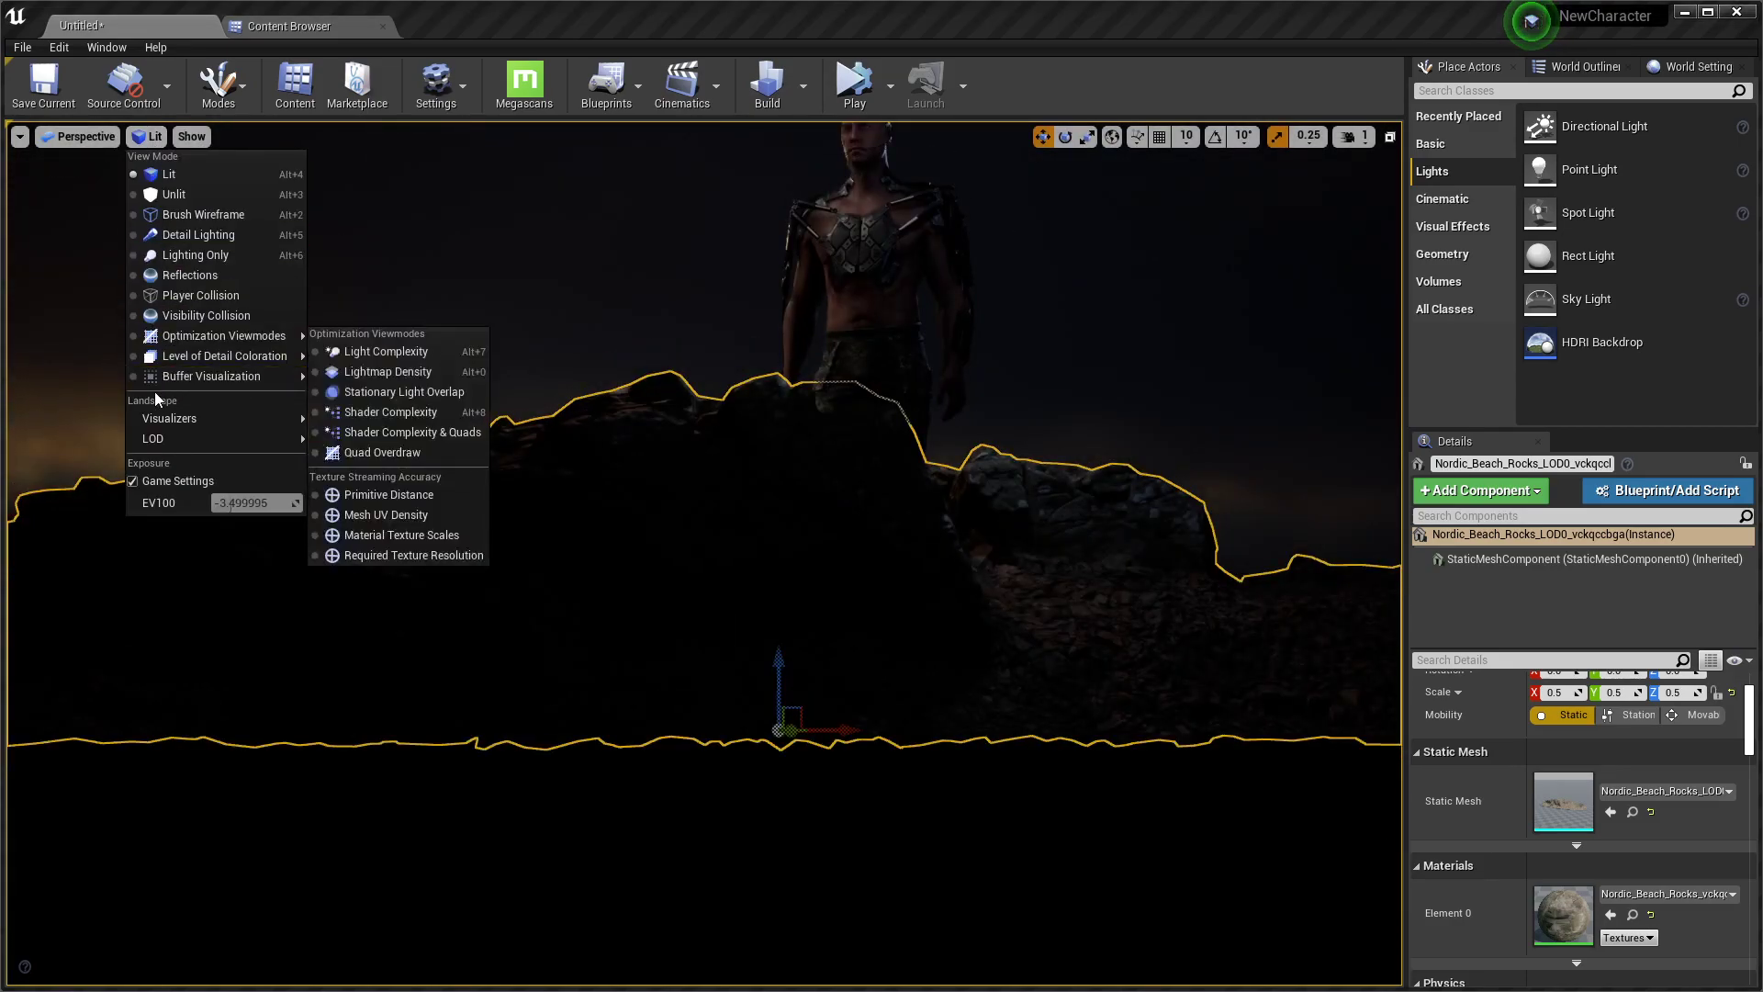
{"action": "left_click", "coordinate": [134, 481]}
{"action": "left_click_drag", "start_coordinate": [246, 511], "coordinate": [244, 503]}
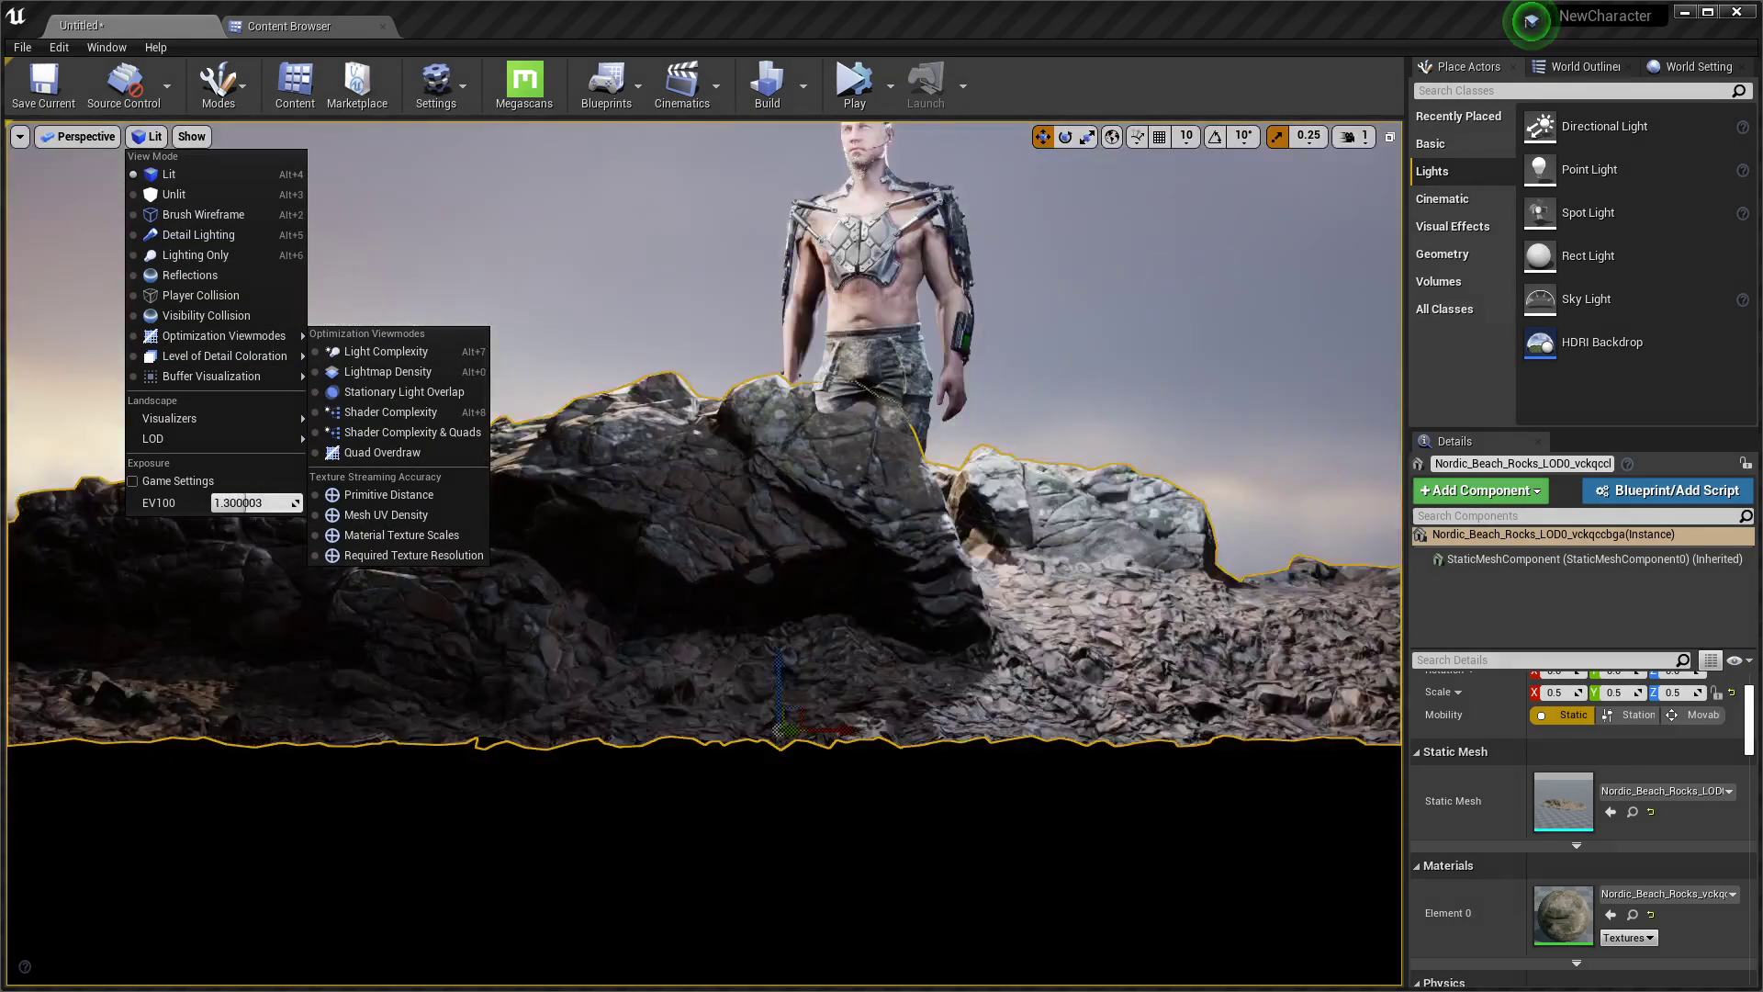
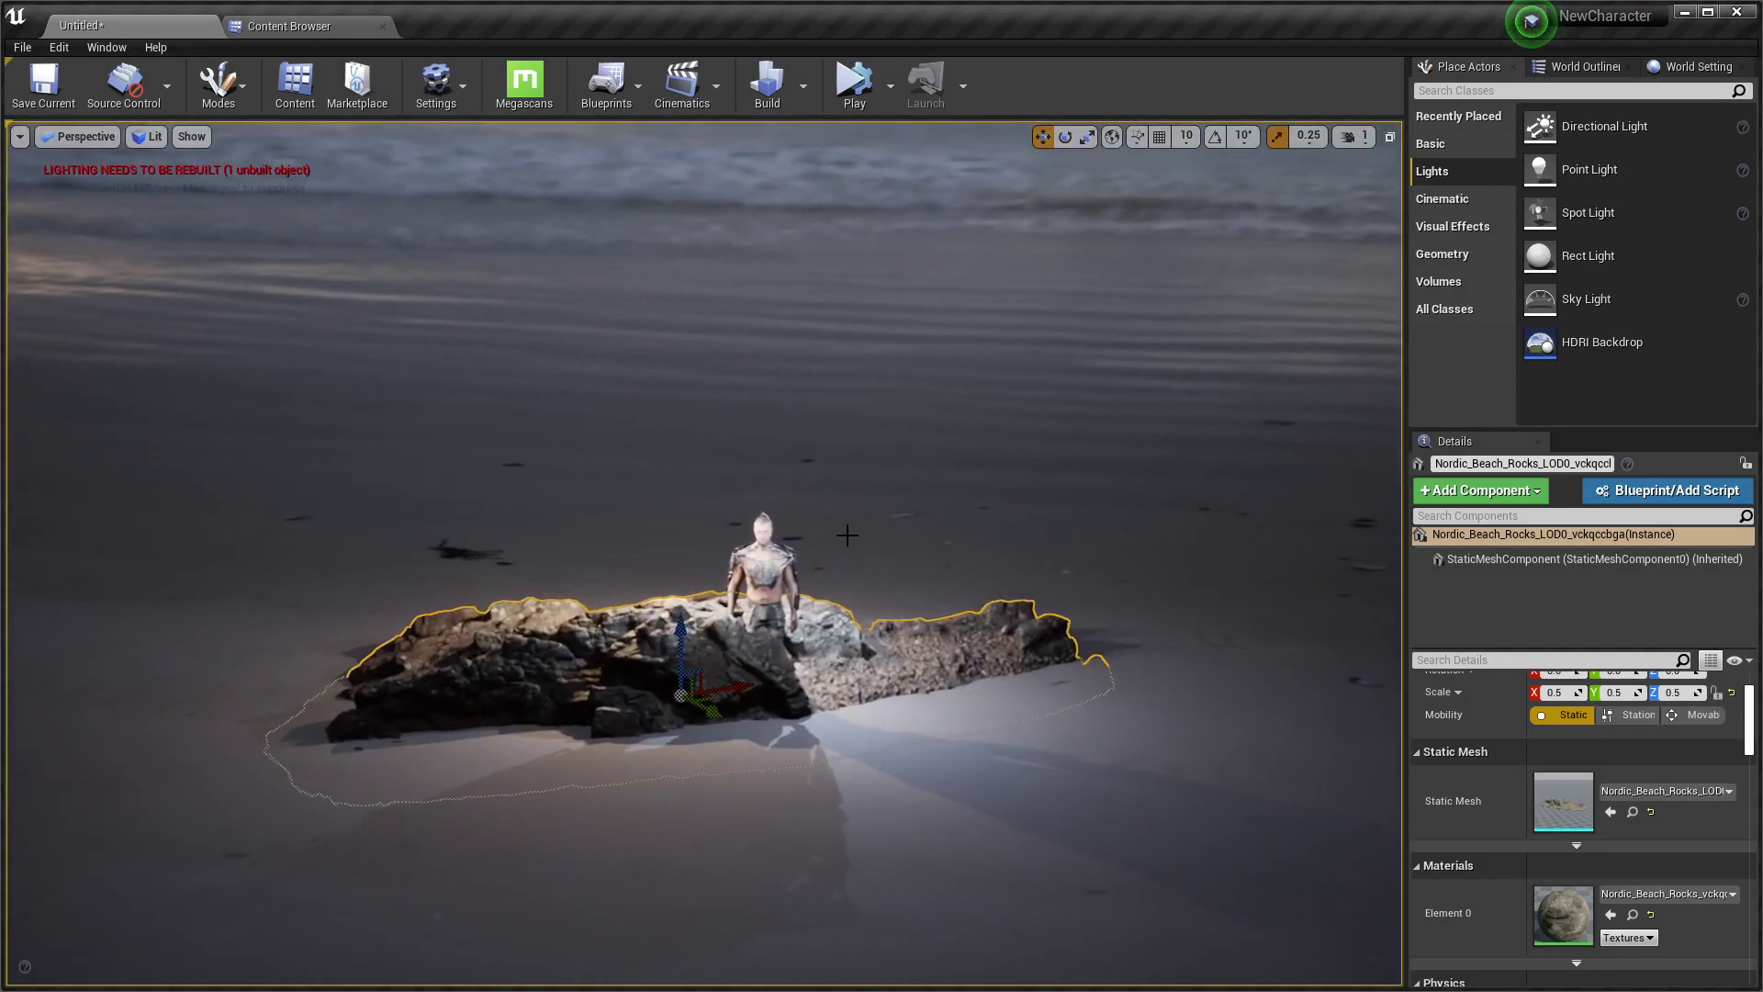
Place the ukoifj1mw Nordic beach rock mesh in the level and shrink it to a quarter size
{"action": "left_click", "coordinate": [294, 25]}
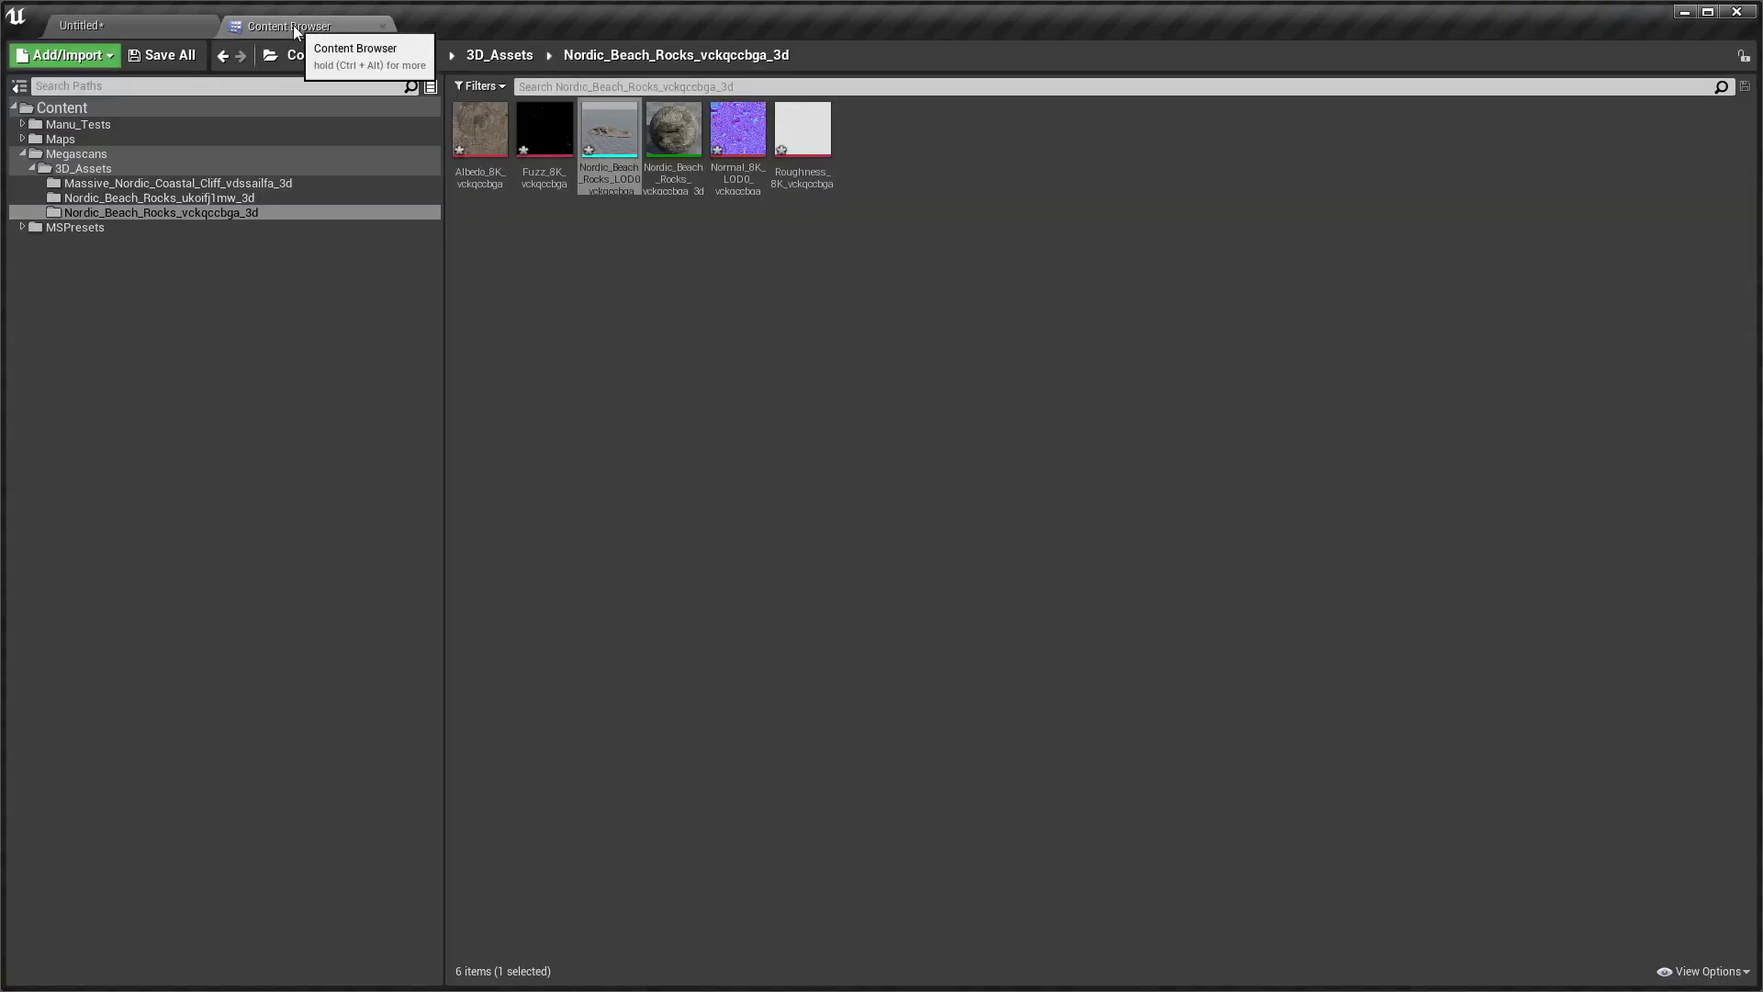
{"action": "left_click", "coordinate": [239, 197]}
{"action": "mouse_move", "coordinate": [609, 128]}
{"action": "left_mouse_down"}
{"action": "mouse_move", "coordinate": [158, 49]}
{"action": "mouse_move", "coordinate": [147, 31]}
{"action": "mouse_move", "coordinate": [999, 668]}
{"action": "mouse_move", "coordinate": [759, 664]}
{"action": "left_mouse_up"}
{"action": "scroll", "coordinate": [764, 666], "scroll_direction": "down", "scroll_amount": 5}
{"action": "left_click", "coordinate": [767, 673]}
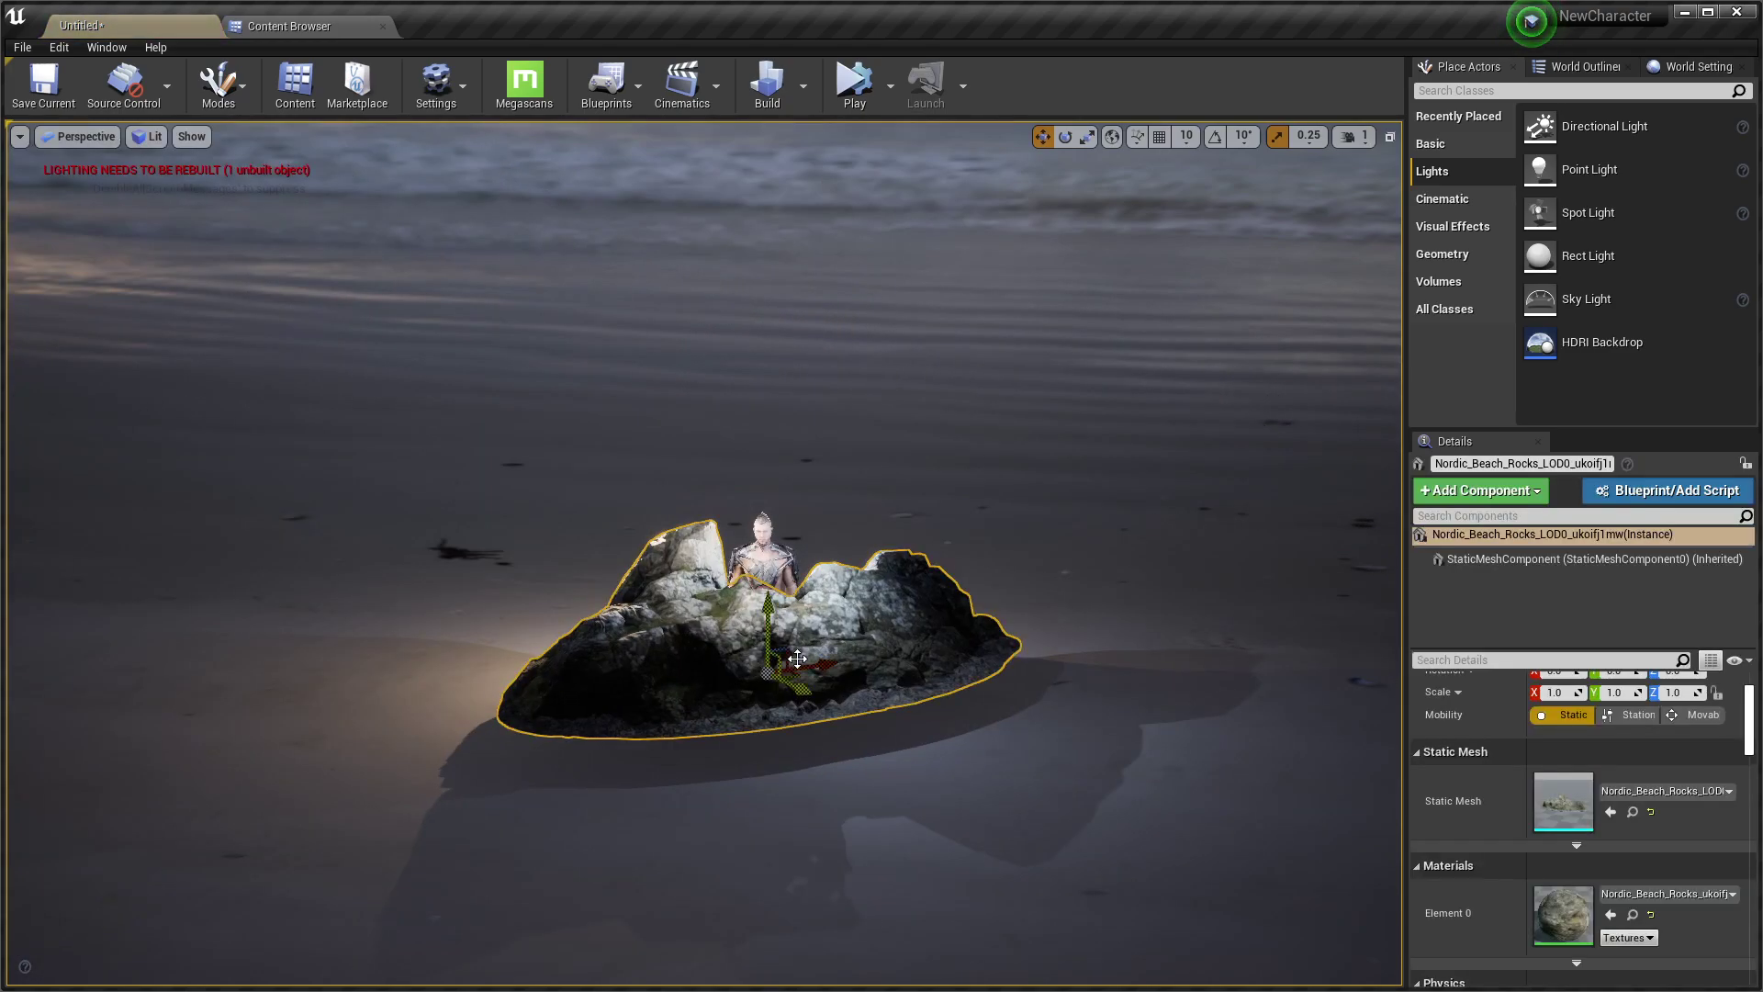
{"action": "mouse_move", "coordinate": [776, 654]}
{"action": "left_mouse_down"}
{"action": "mouse_move", "coordinate": [735, 660]}
{"action": "mouse_move", "coordinate": [766, 658]}
{"action": "mouse_move", "coordinate": [805, 719]}
{"action": "mouse_move", "coordinate": [936, 651]}
{"action": "left_mouse_up"}
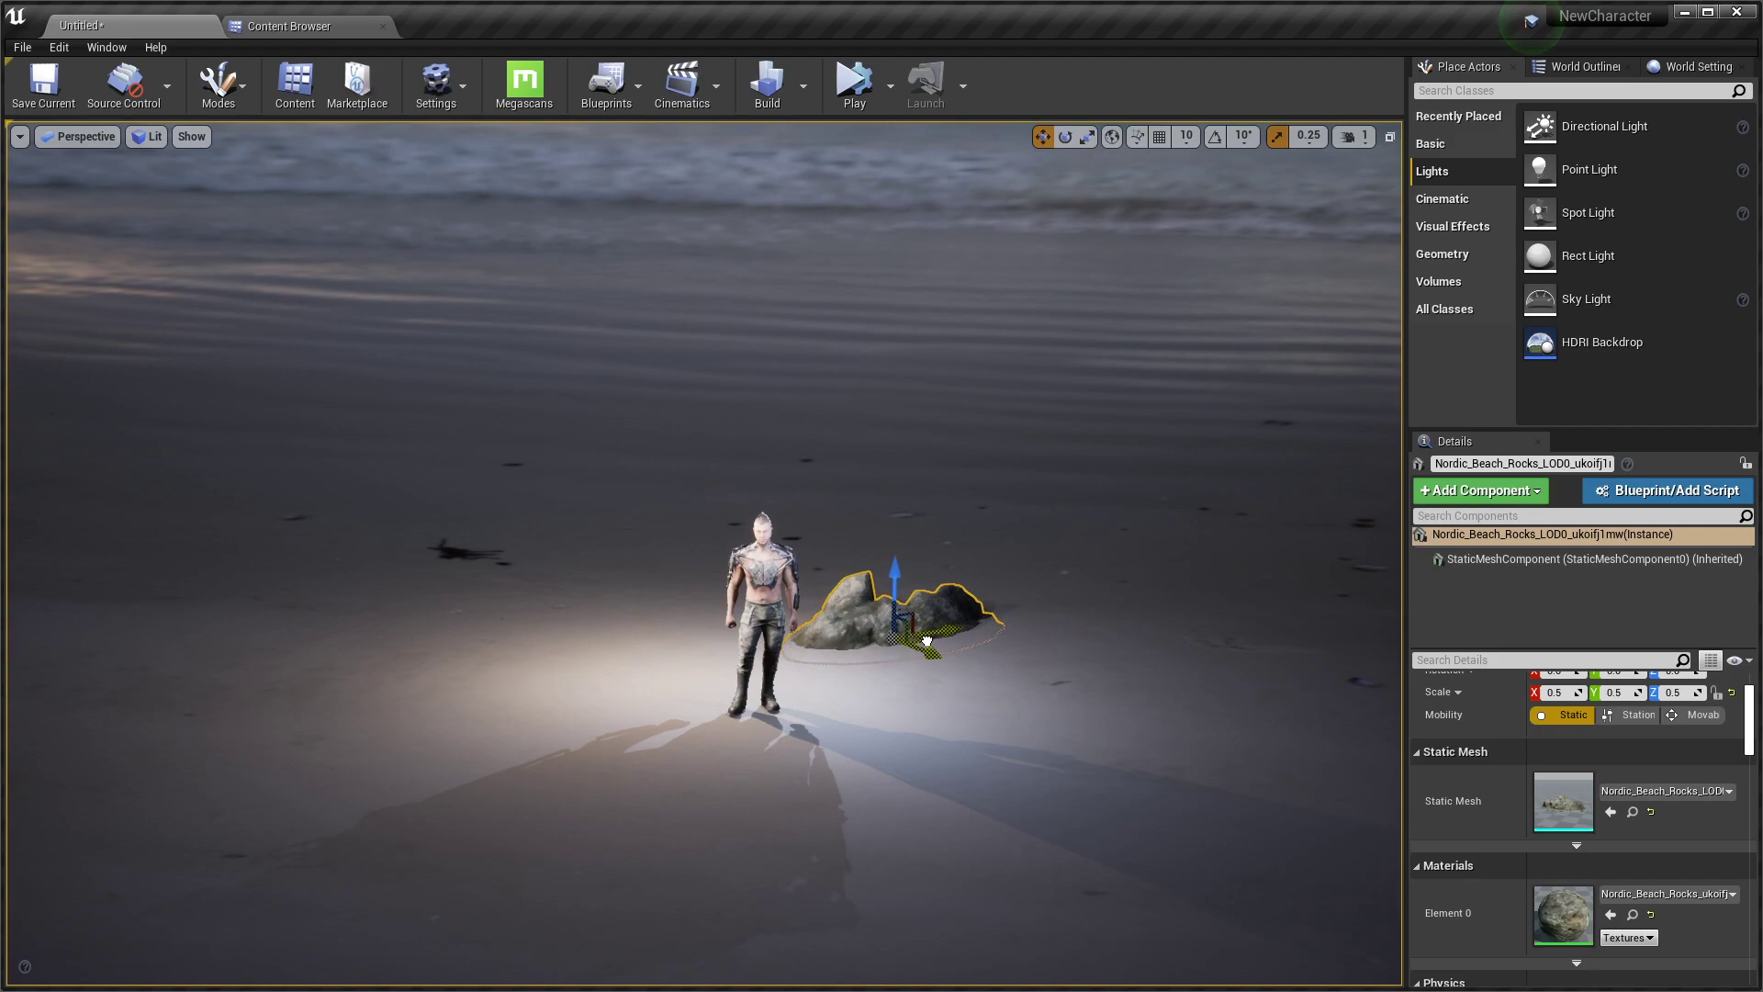
Place the vckqccbga Nordic beach rock slab in the level under the character
{"action": "left_click", "coordinate": [280, 26]}
{"action": "left_click", "coordinate": [199, 212]}
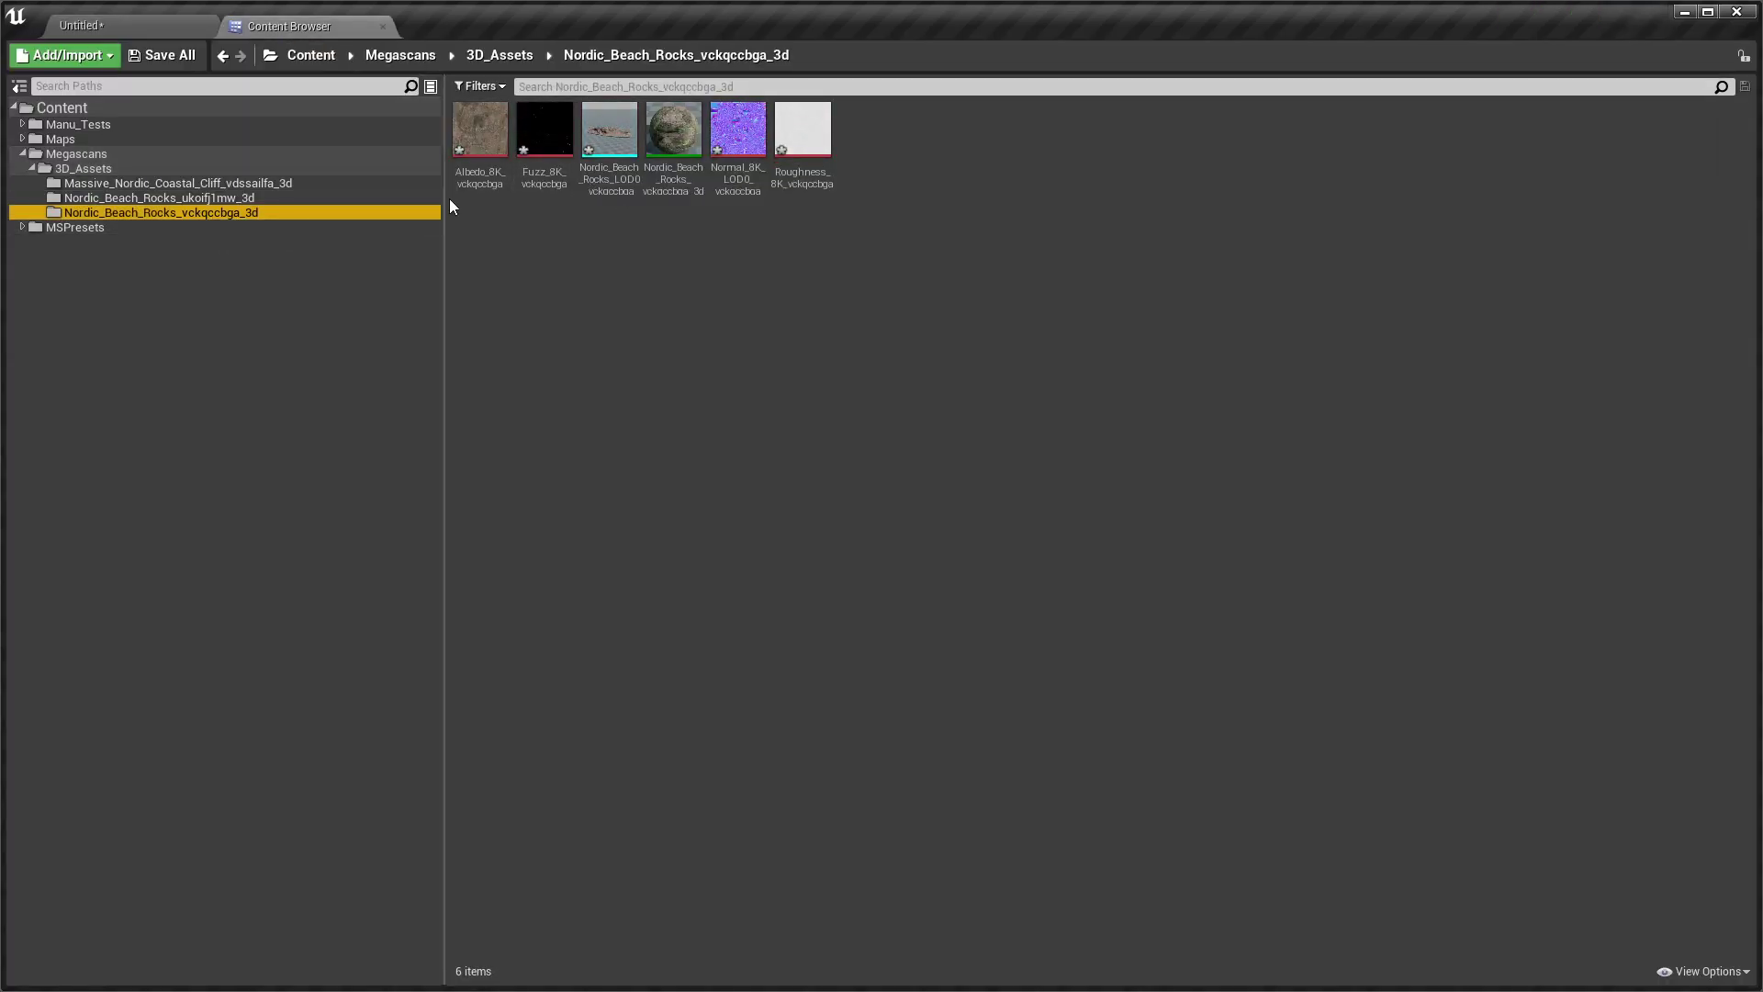
{"action": "mouse_move", "coordinate": [609, 128]}
{"action": "left_mouse_down"}
{"action": "mouse_move", "coordinate": [149, 34]}
{"action": "mouse_move", "coordinate": [761, 696]}
{"action": "mouse_move", "coordinate": [725, 735]}
{"action": "left_mouse_up"}
{"action": "key", "text": "r"}
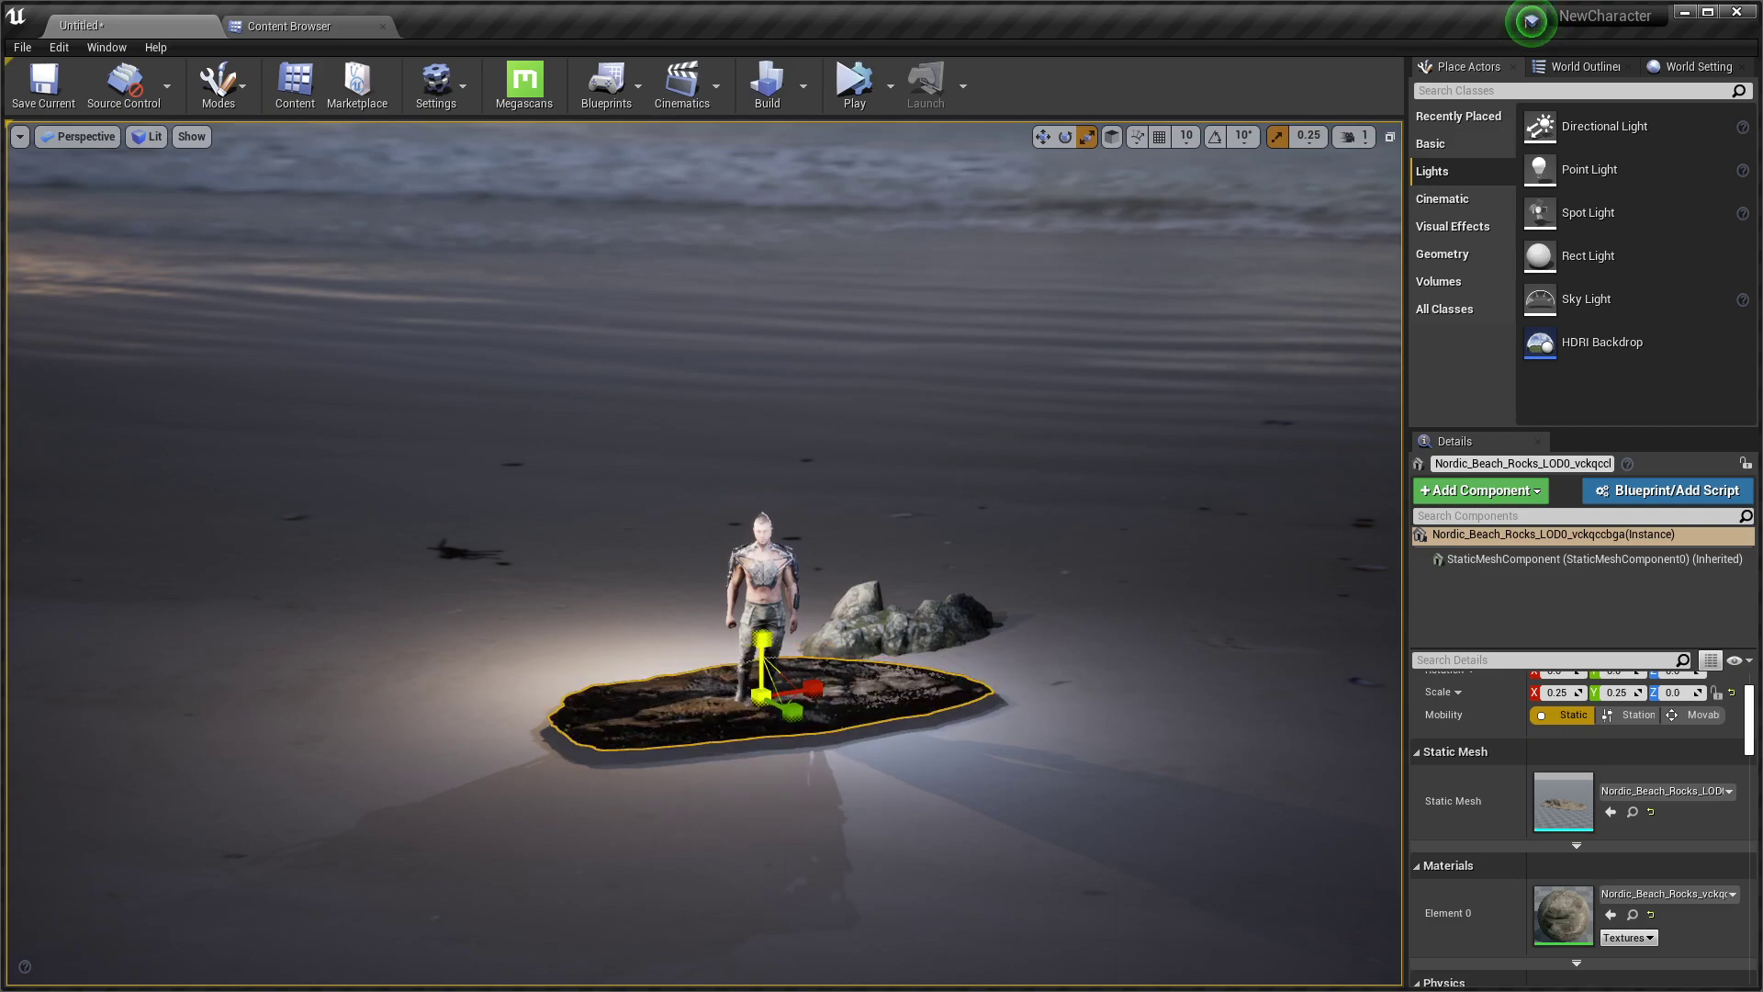
Turn off scale snapping and scale the slab to 0.242, flattening Z to 0.092
{"action": "left_click", "coordinate": [1276, 136]}
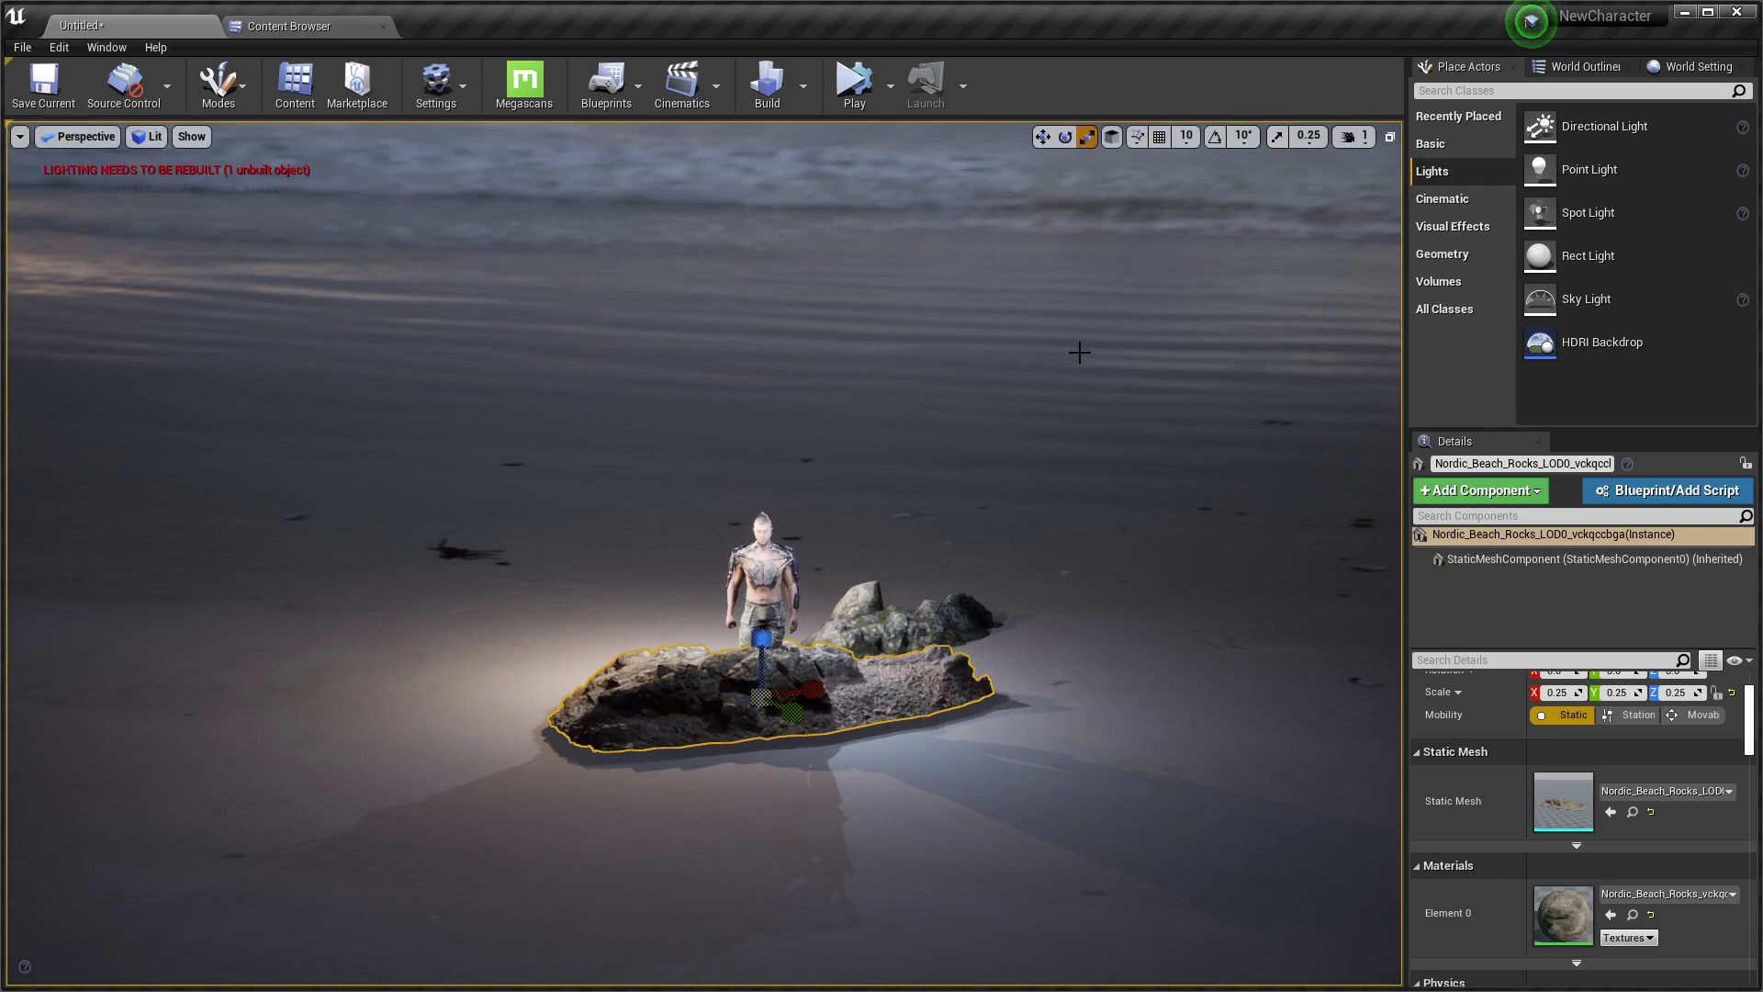
{"action": "left_click_drag", "start_coordinate": [756, 710], "coordinate": [768, 727]}
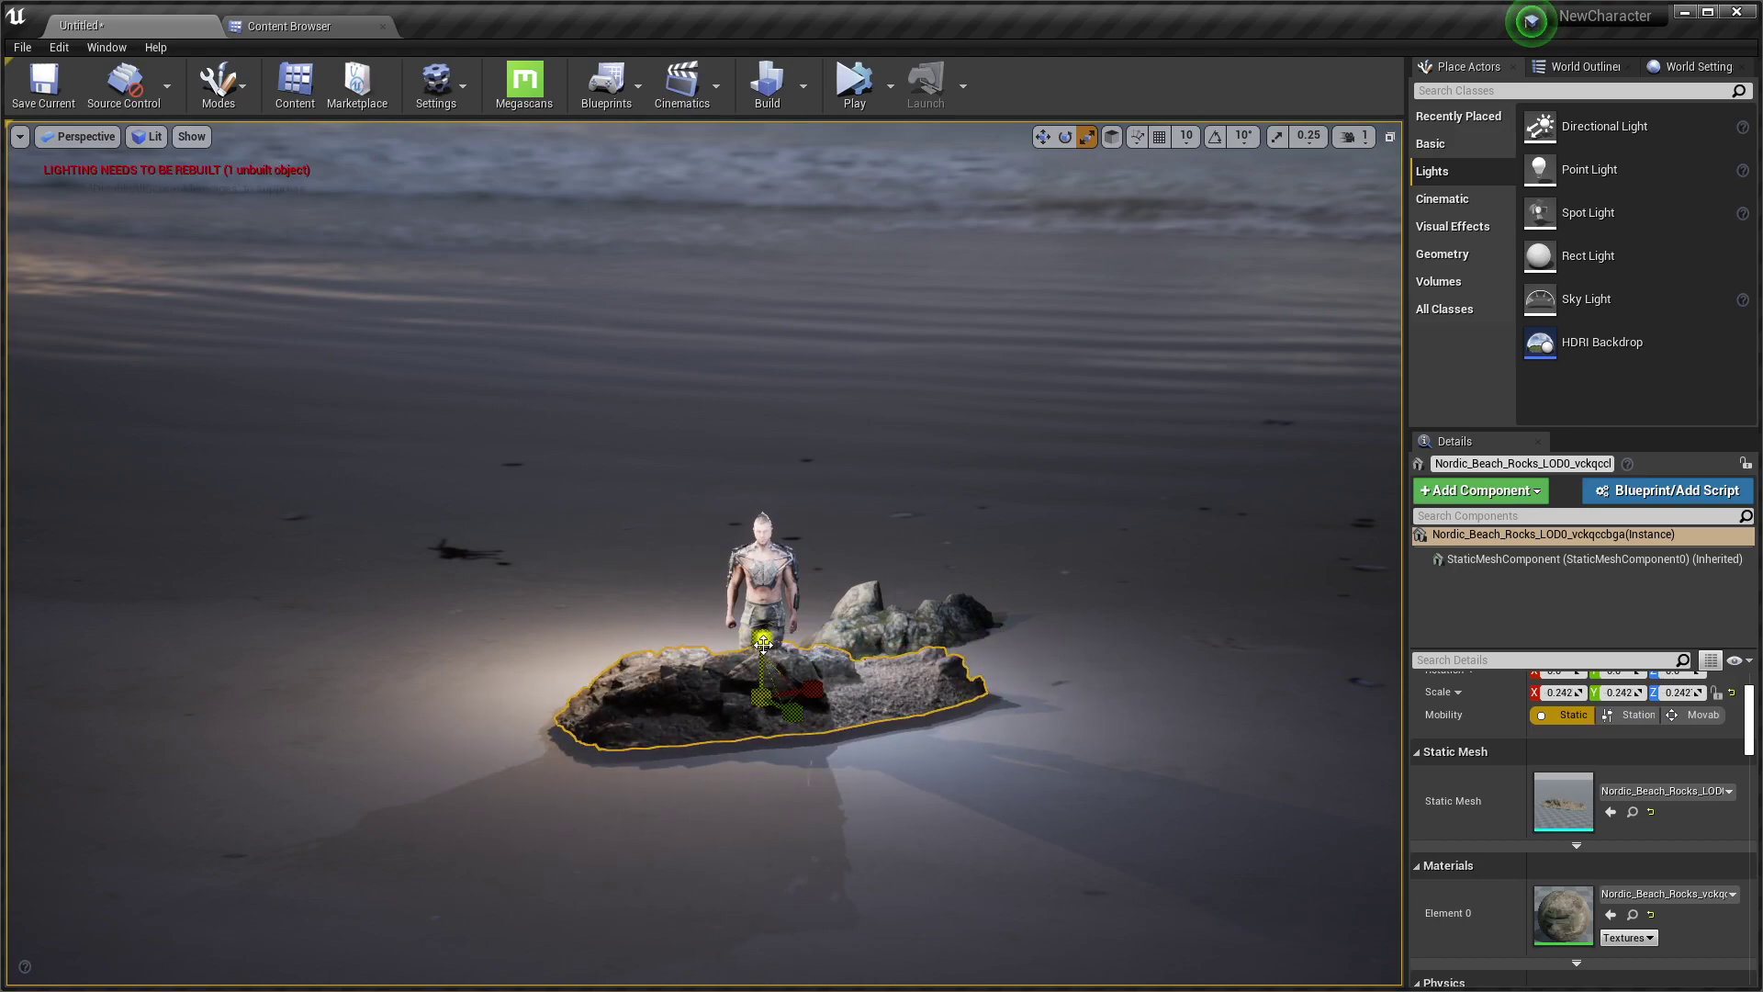
{"action": "left_click_drag", "start_coordinate": [763, 642], "coordinate": [763, 717]}
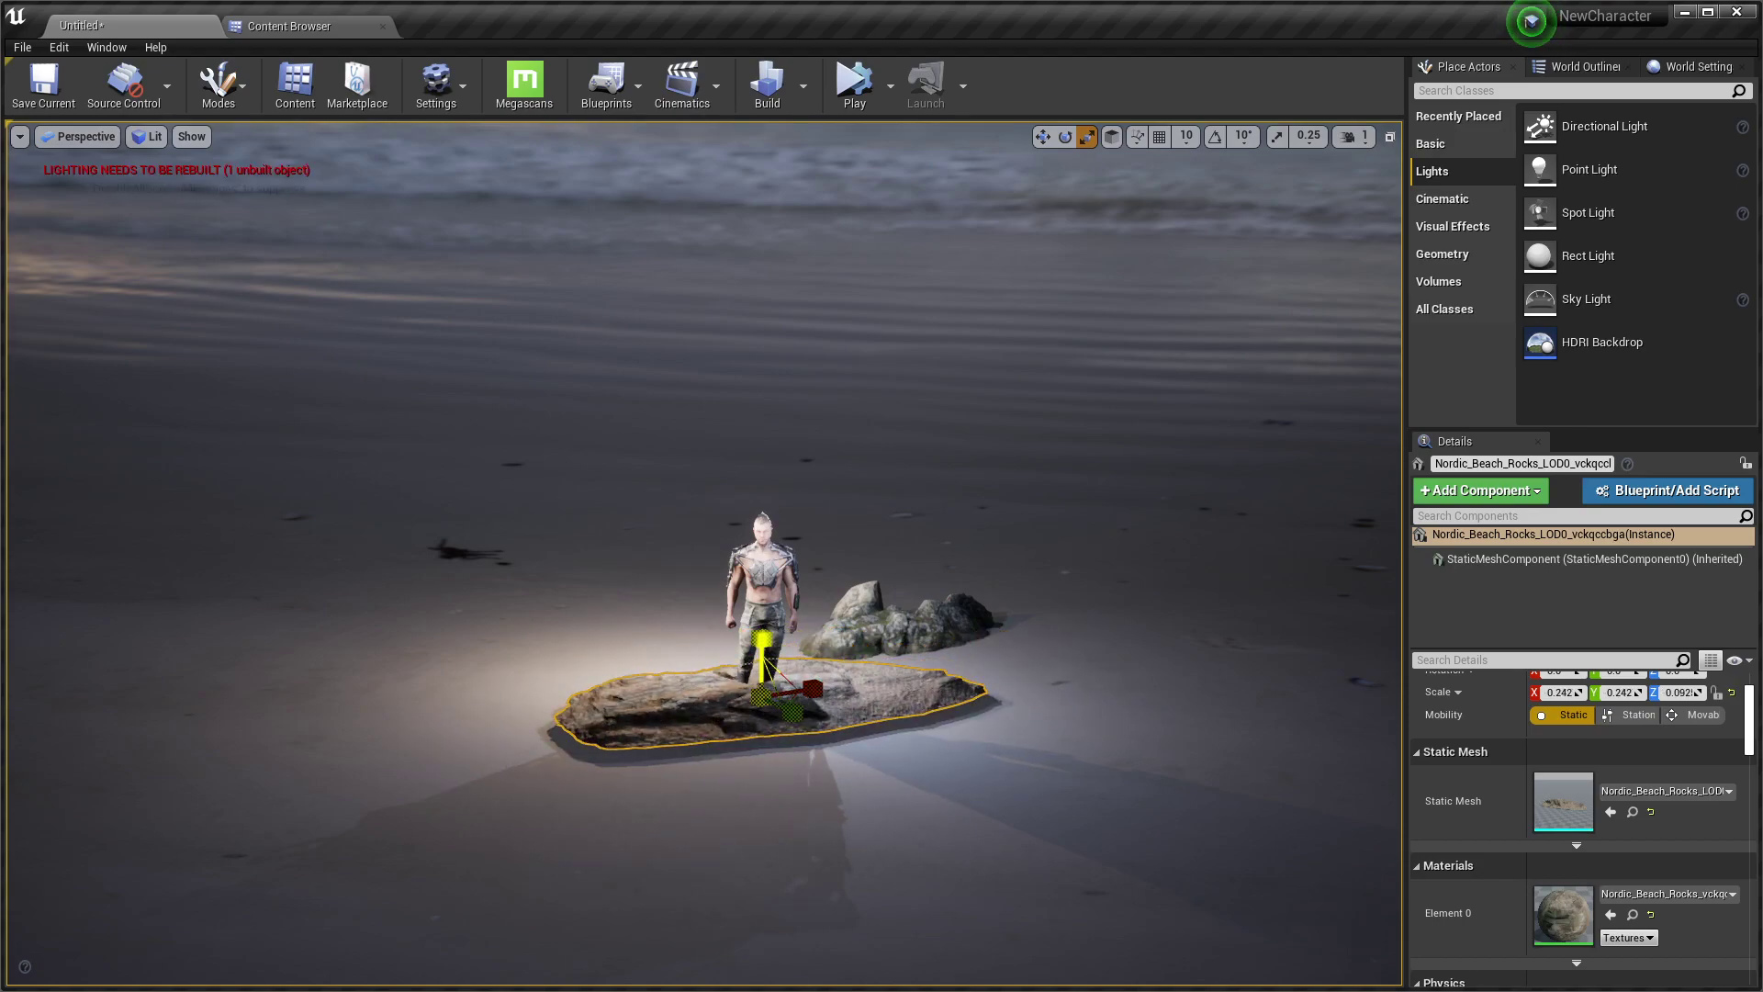
{"action": "key", "text": "w"}
{"action": "scroll", "coordinate": [842, 700], "scroll_direction": "up", "scroll_amount": 3}
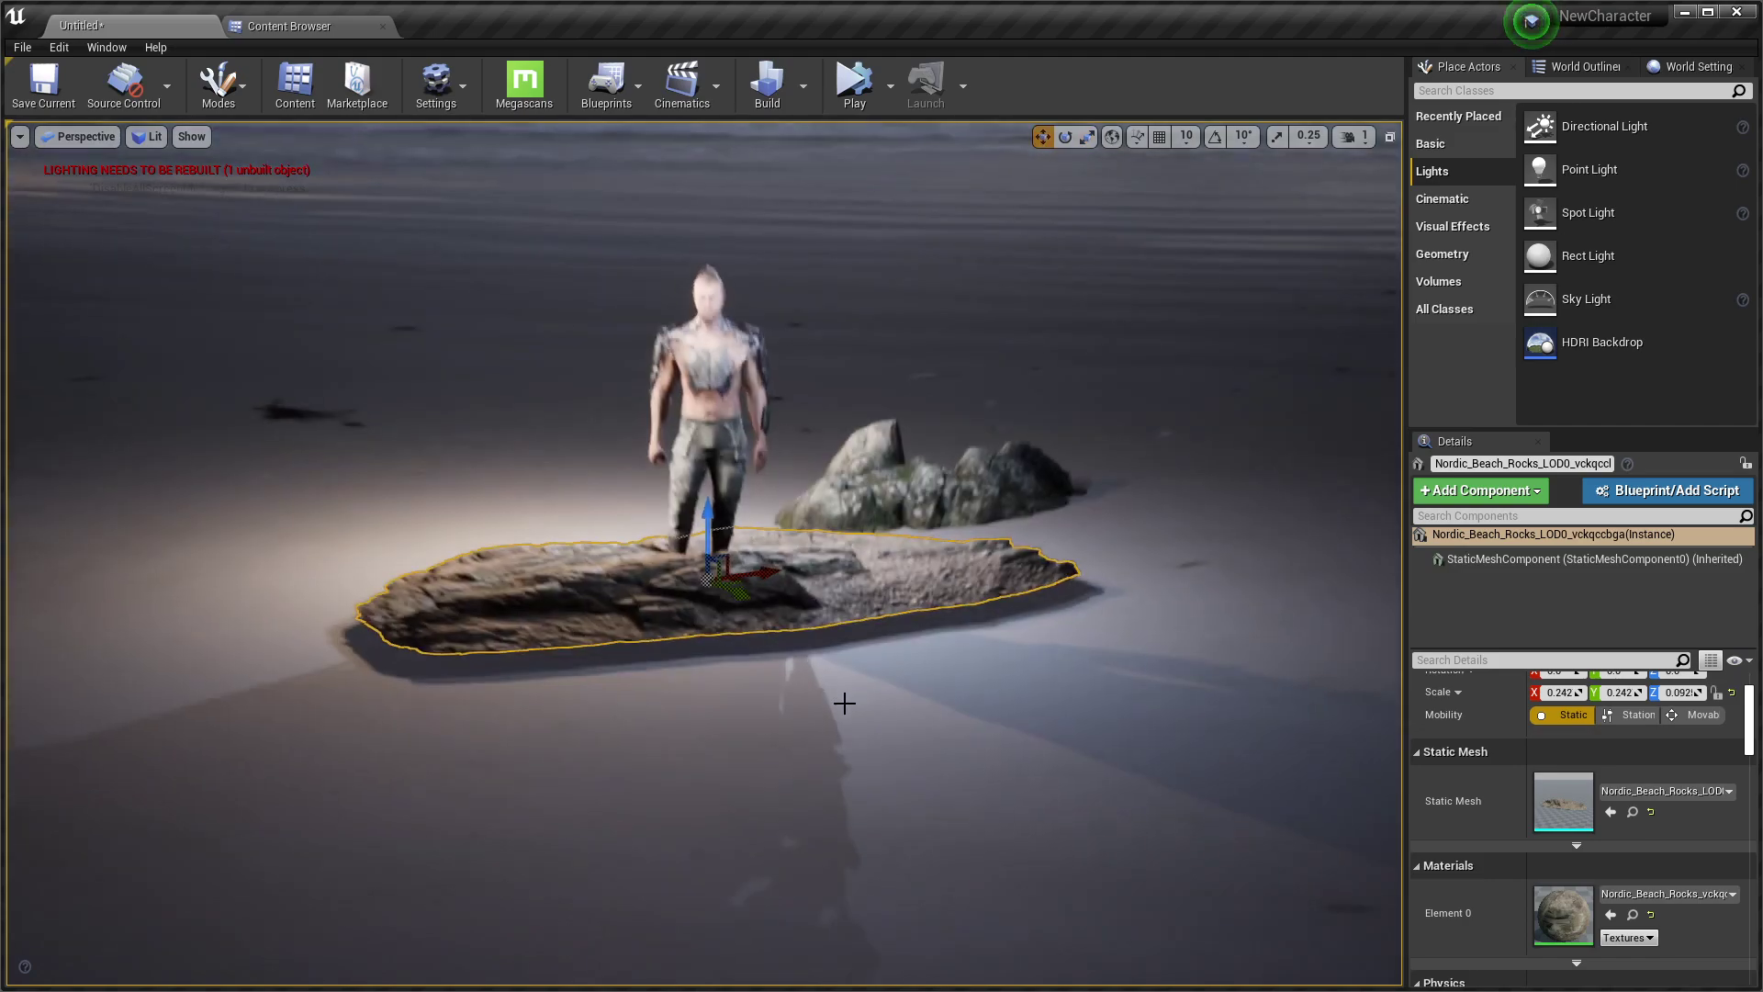
Rotate the flattened slab and slide it into place beneath the character's boots
{"action": "mouse_move", "coordinate": [842, 701]}
{"action": "left_mouse_down", "text": "alt"}
{"action": "mouse_move", "coordinate": [698, 643]}
{"action": "mouse_move", "coordinate": [698, 597]}
{"action": "mouse_move", "coordinate": [606, 551]}
{"action": "mouse_move", "coordinate": [570, 596]}
{"action": "mouse_move", "coordinate": [723, 604]}
{"action": "mouse_move", "coordinate": [735, 551]}
{"action": "left_mouse_up", "text": "alt"}
{"action": "key", "text": "e"}
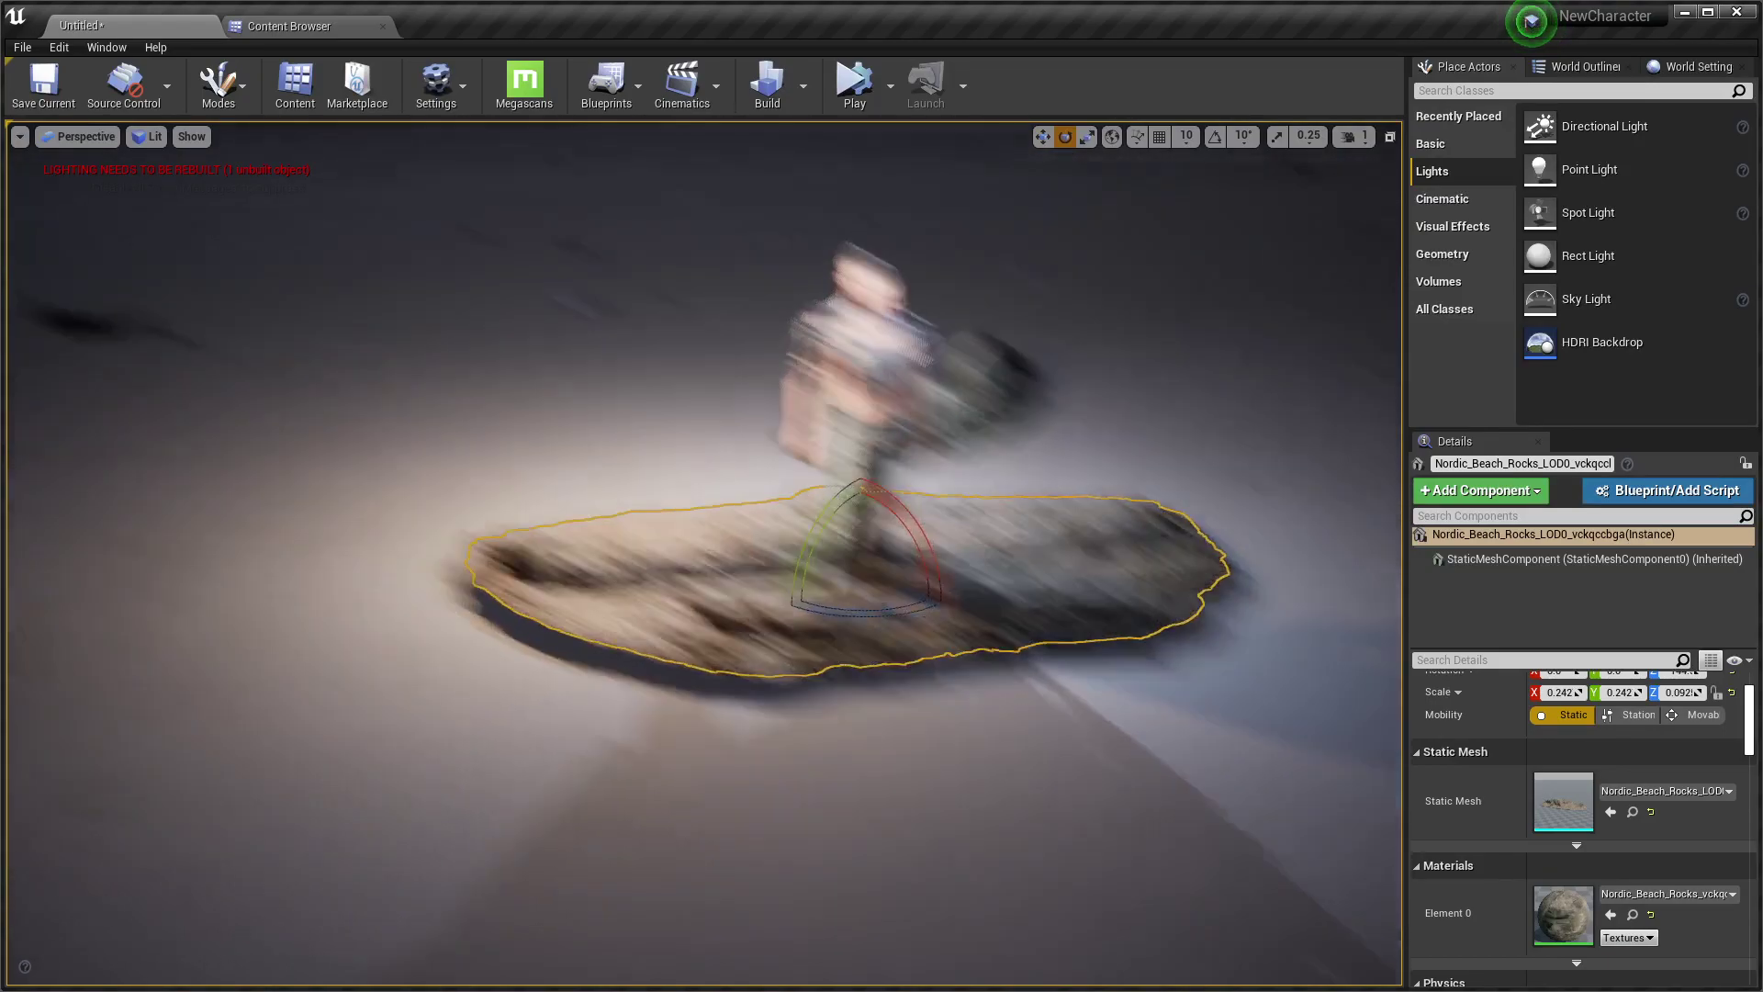
{"action": "scroll", "coordinate": [702, 502], "scroll_direction": "up", "scroll_amount": 10}
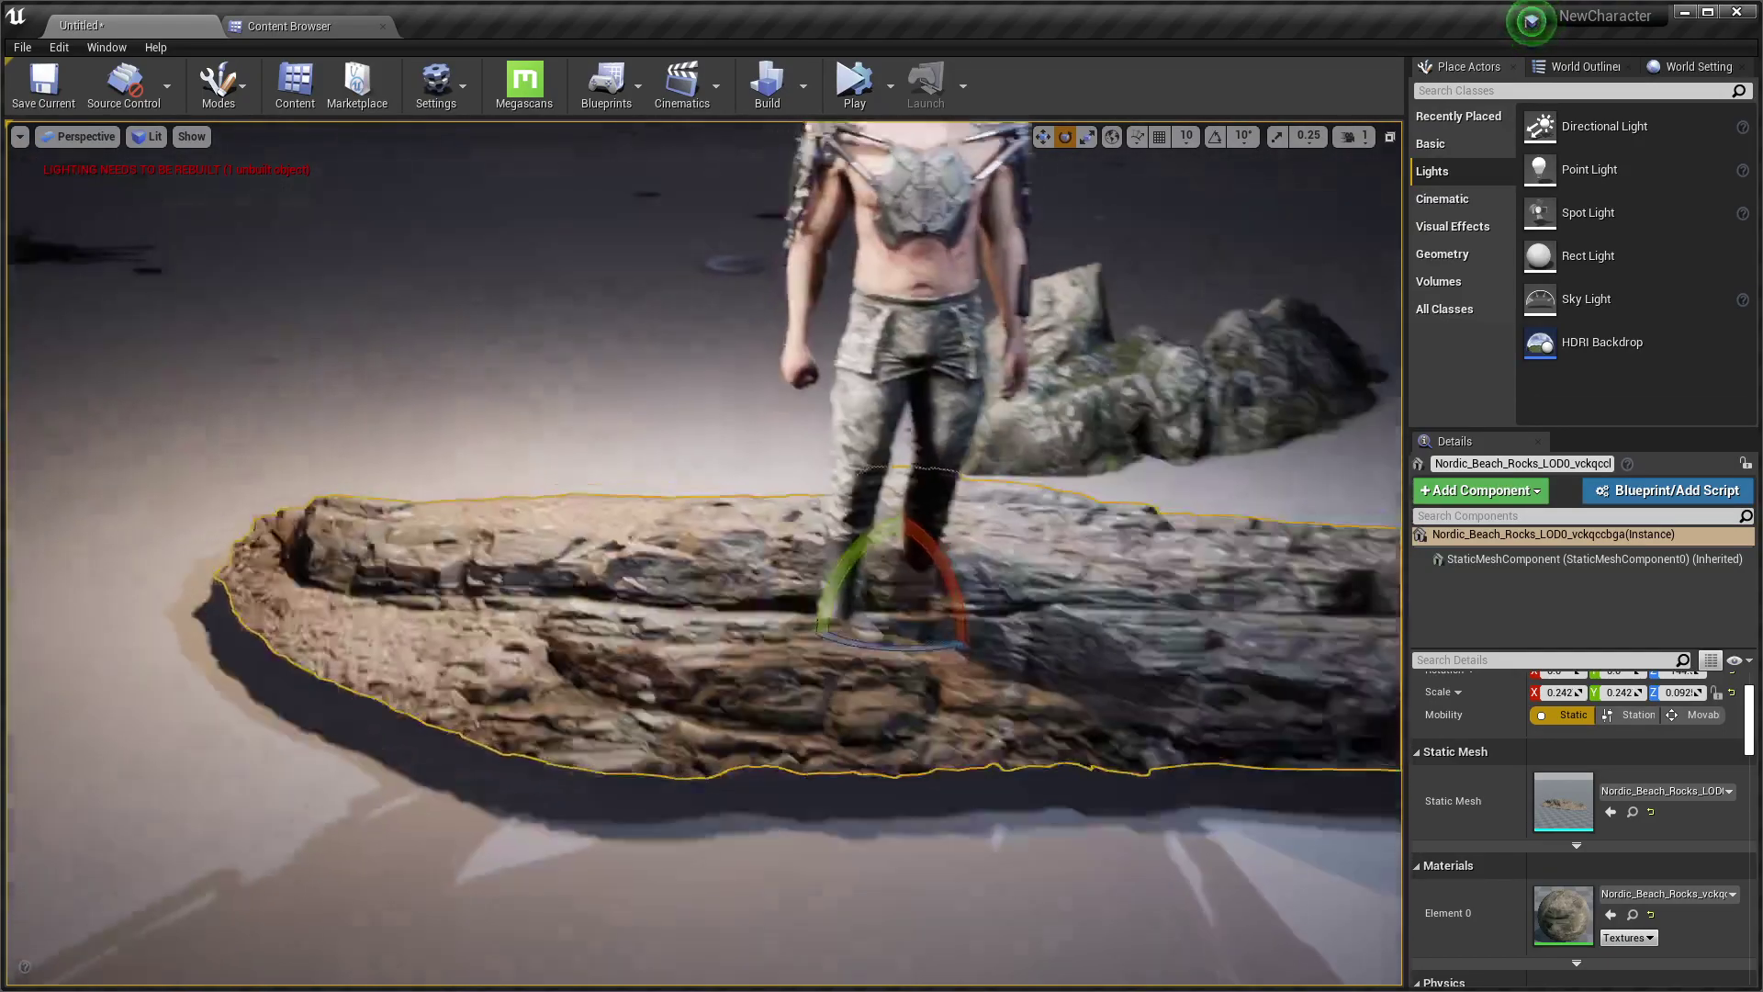
{"action": "key", "text": "w"}
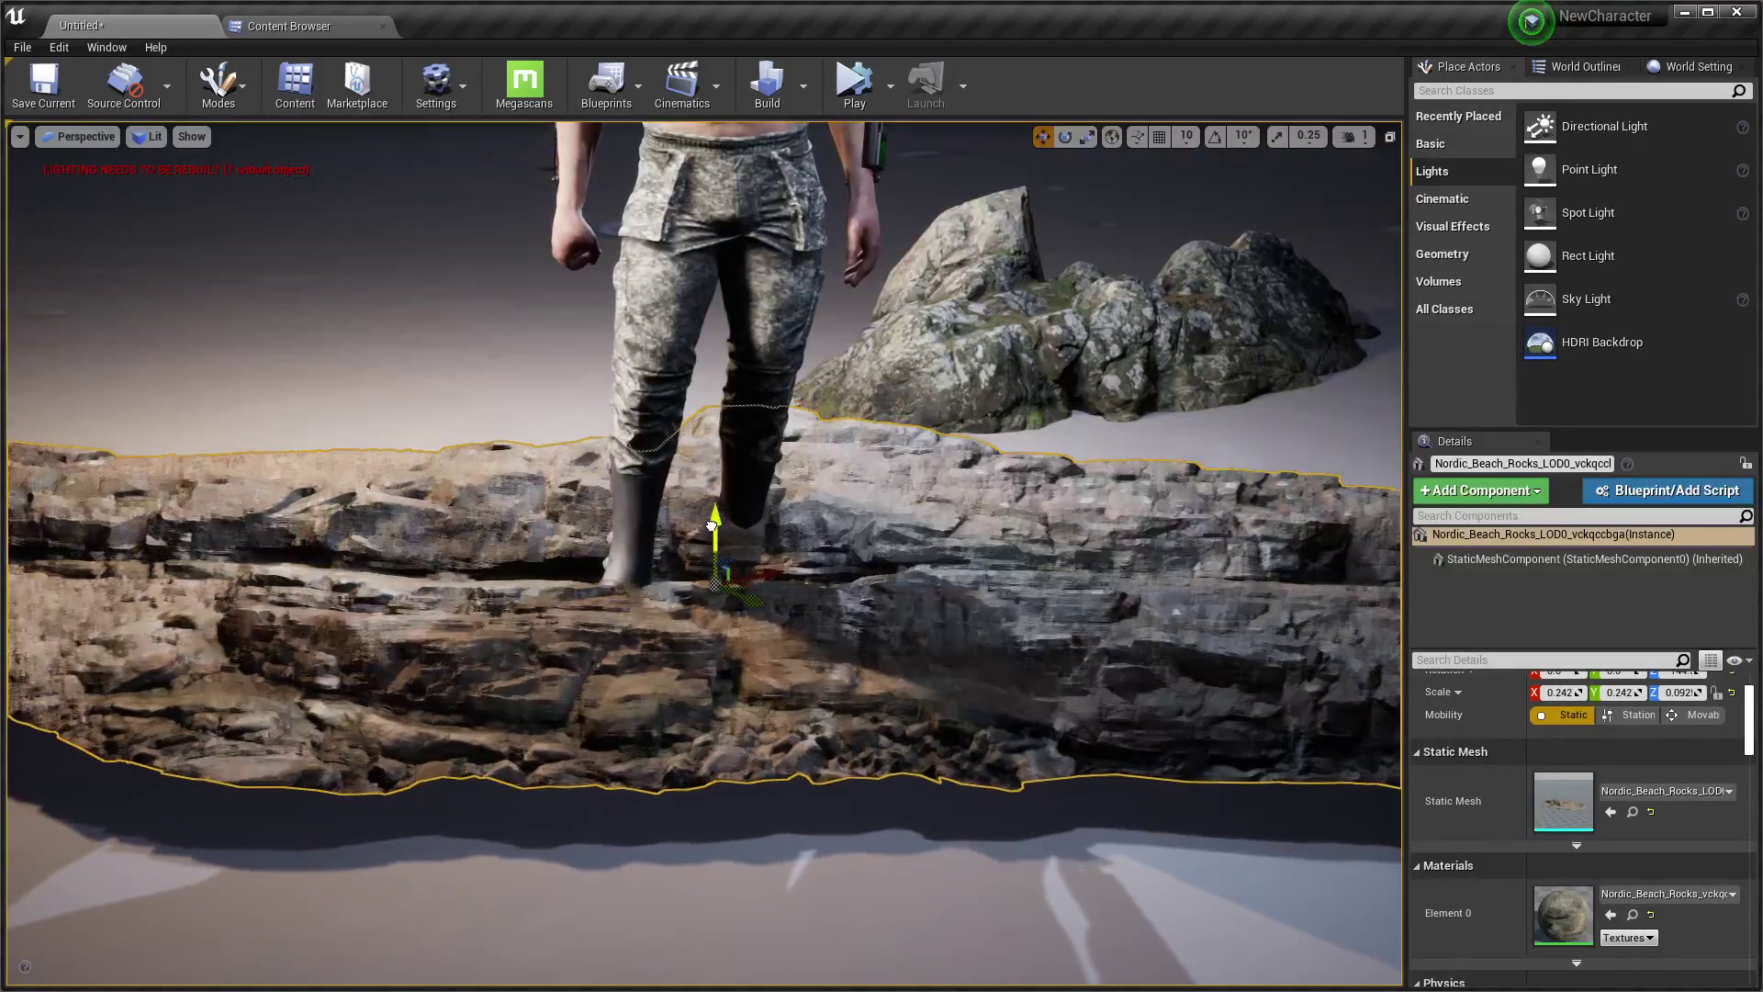
{"action": "left_click_drag", "start_coordinate": [701, 502], "coordinate": [699, 588], "text": "alt"}
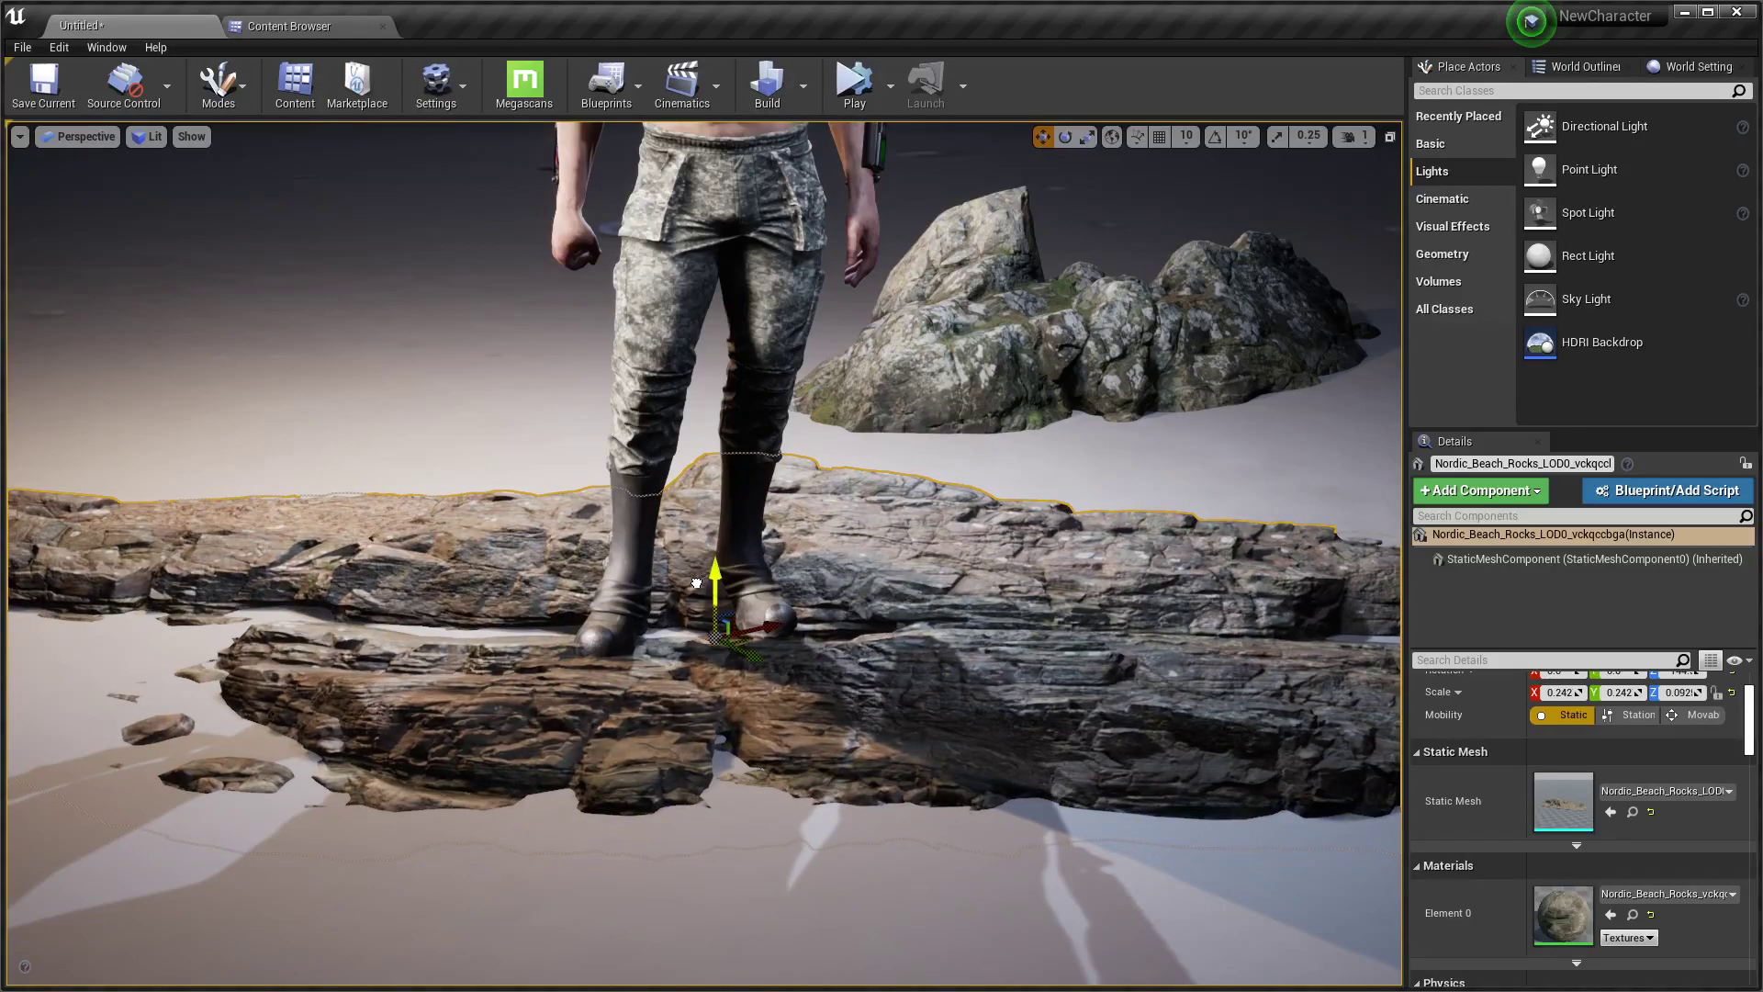
{"action": "right_click_drag", "start_coordinate": [873, 606], "coordinate": [884, 496]}
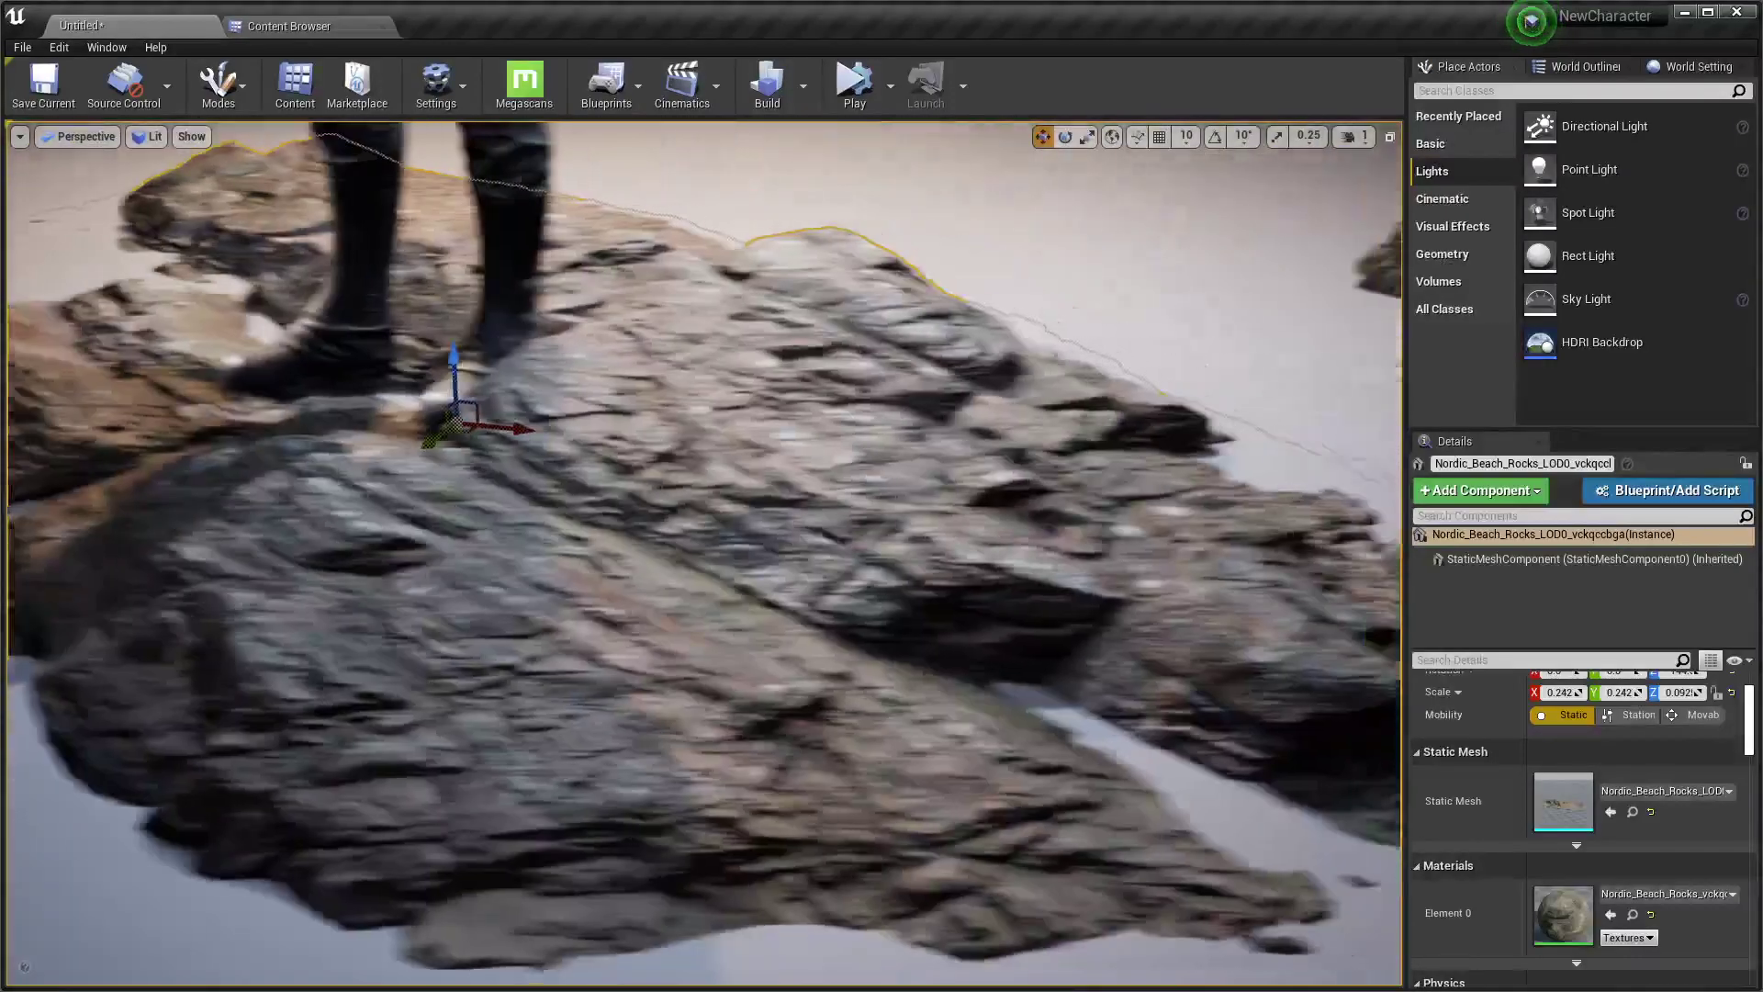
{"action": "right_click_drag", "start_coordinate": [444, 393], "coordinate": [443, 393]}
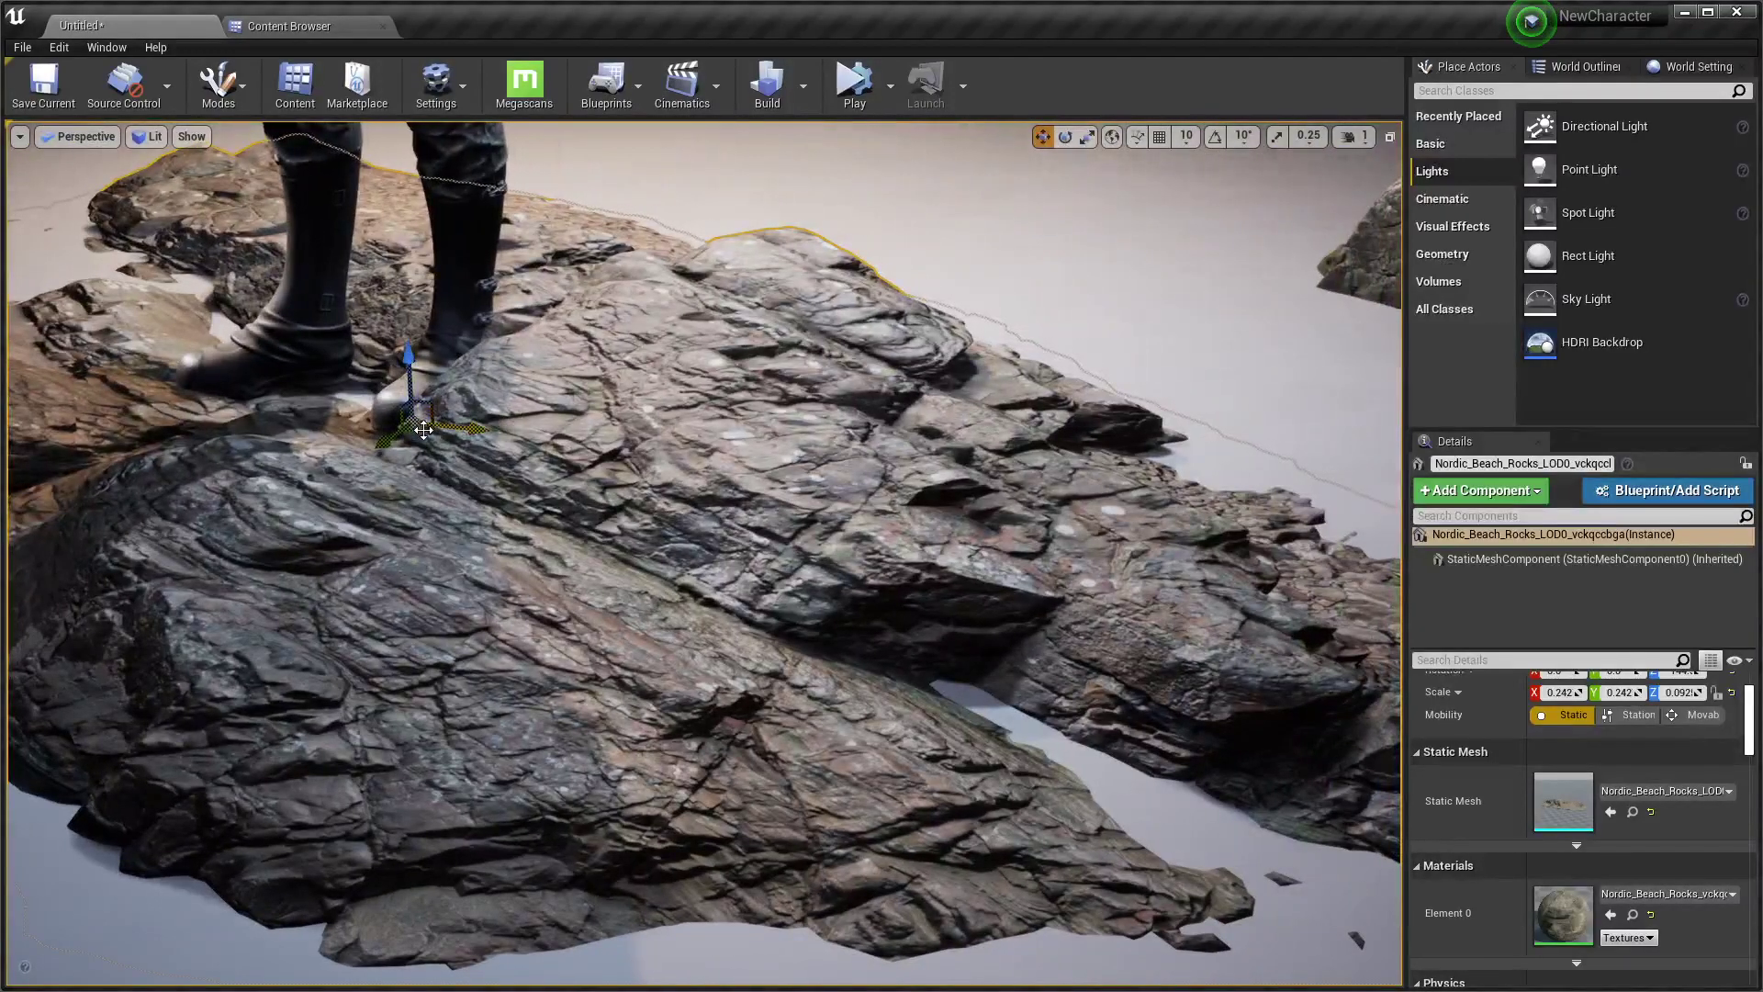
{"action": "left_click_drag", "start_coordinate": [422, 427], "coordinate": [466, 422]}
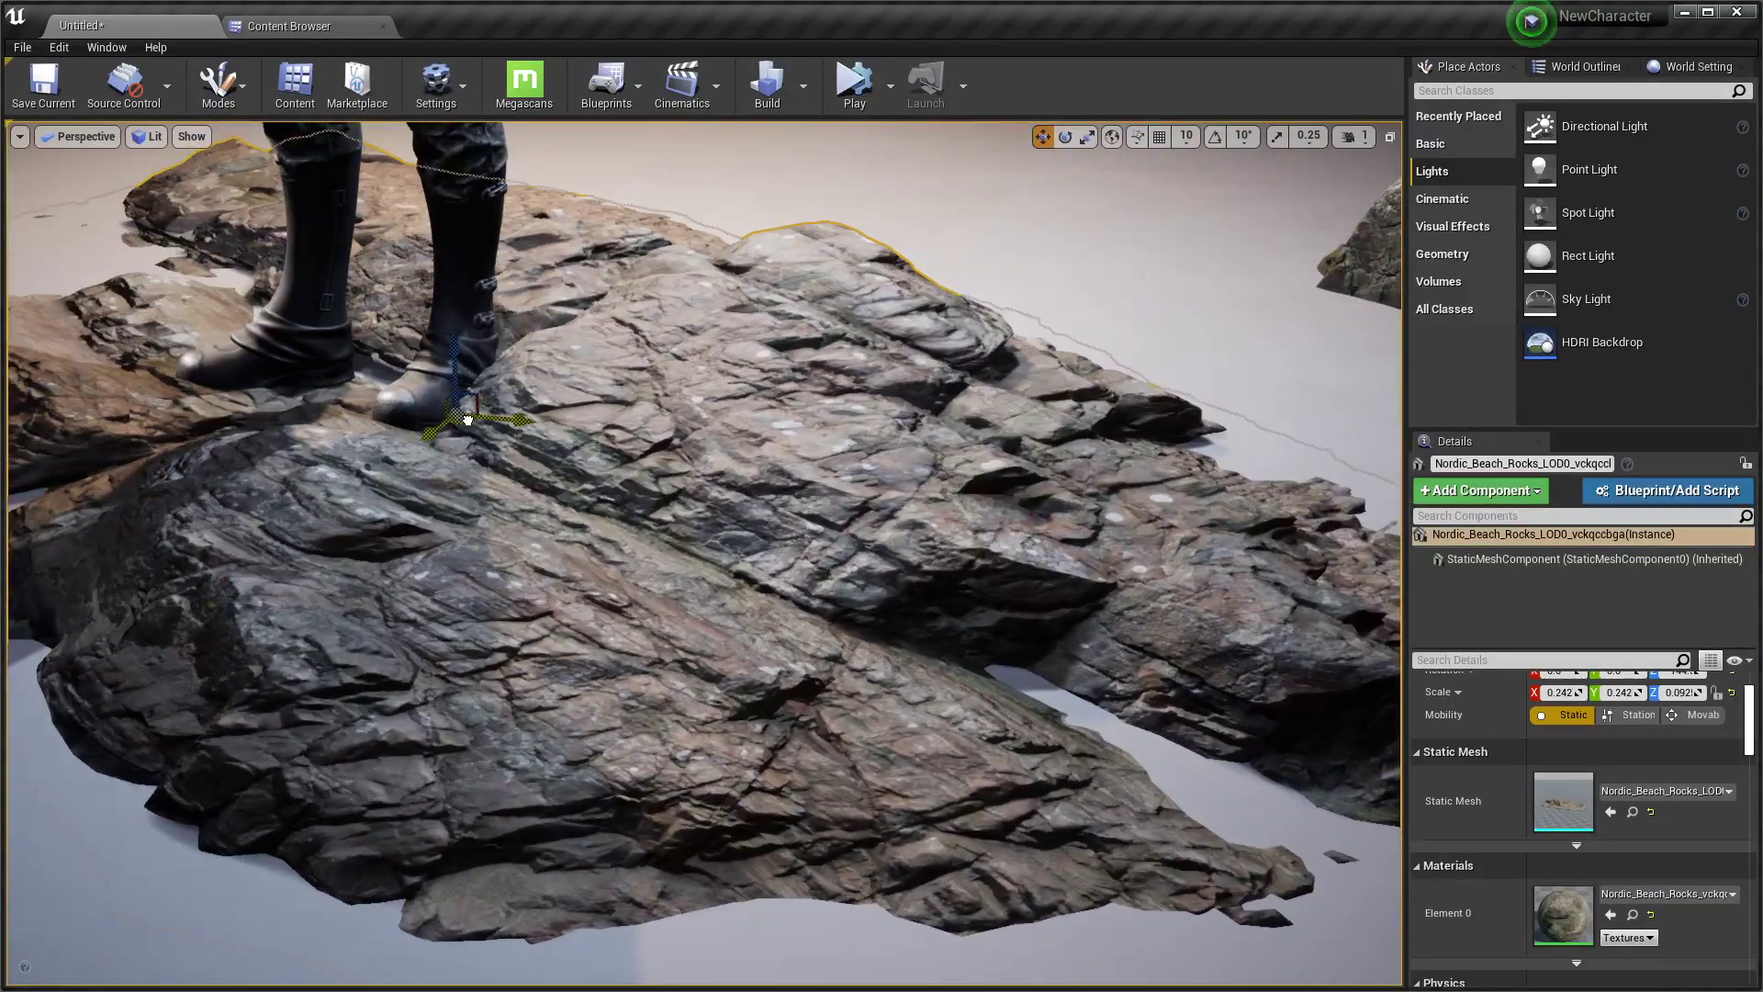
Pilot CineCameraActor2, enable Game Settings exposure, and raise the rock slab slightly
{"action": "left_click", "coordinate": [96, 136]}
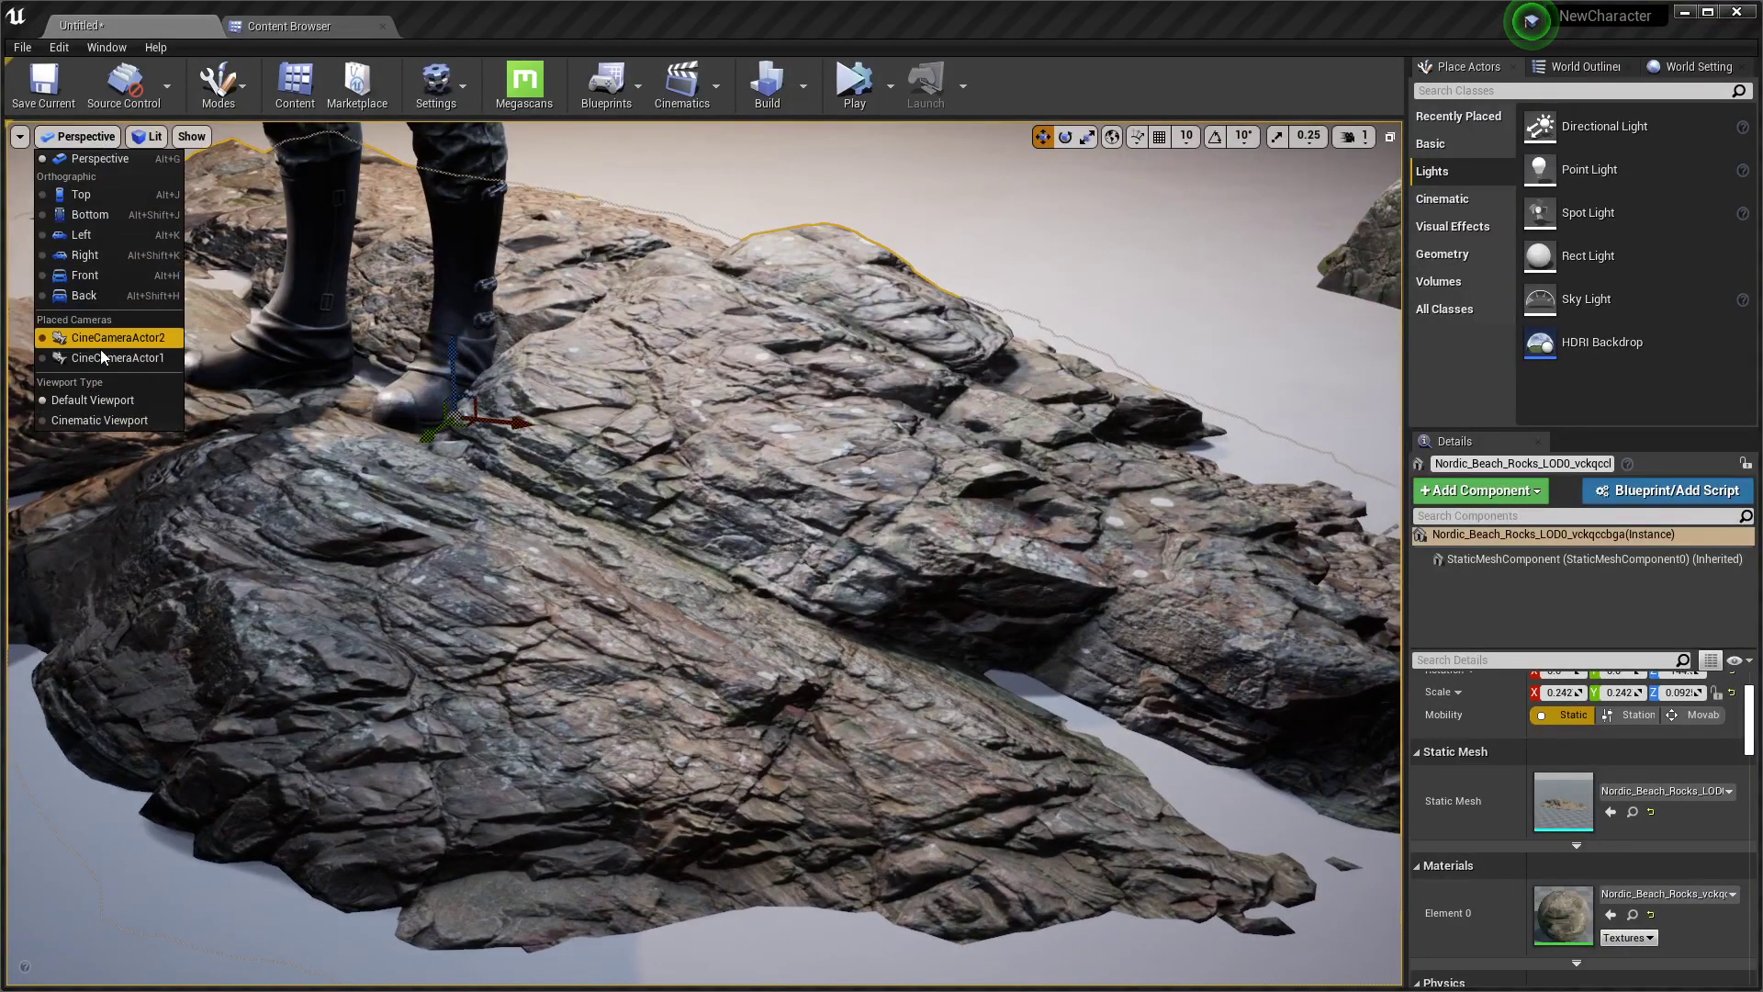
{"action": "left_click", "coordinate": [98, 347]}
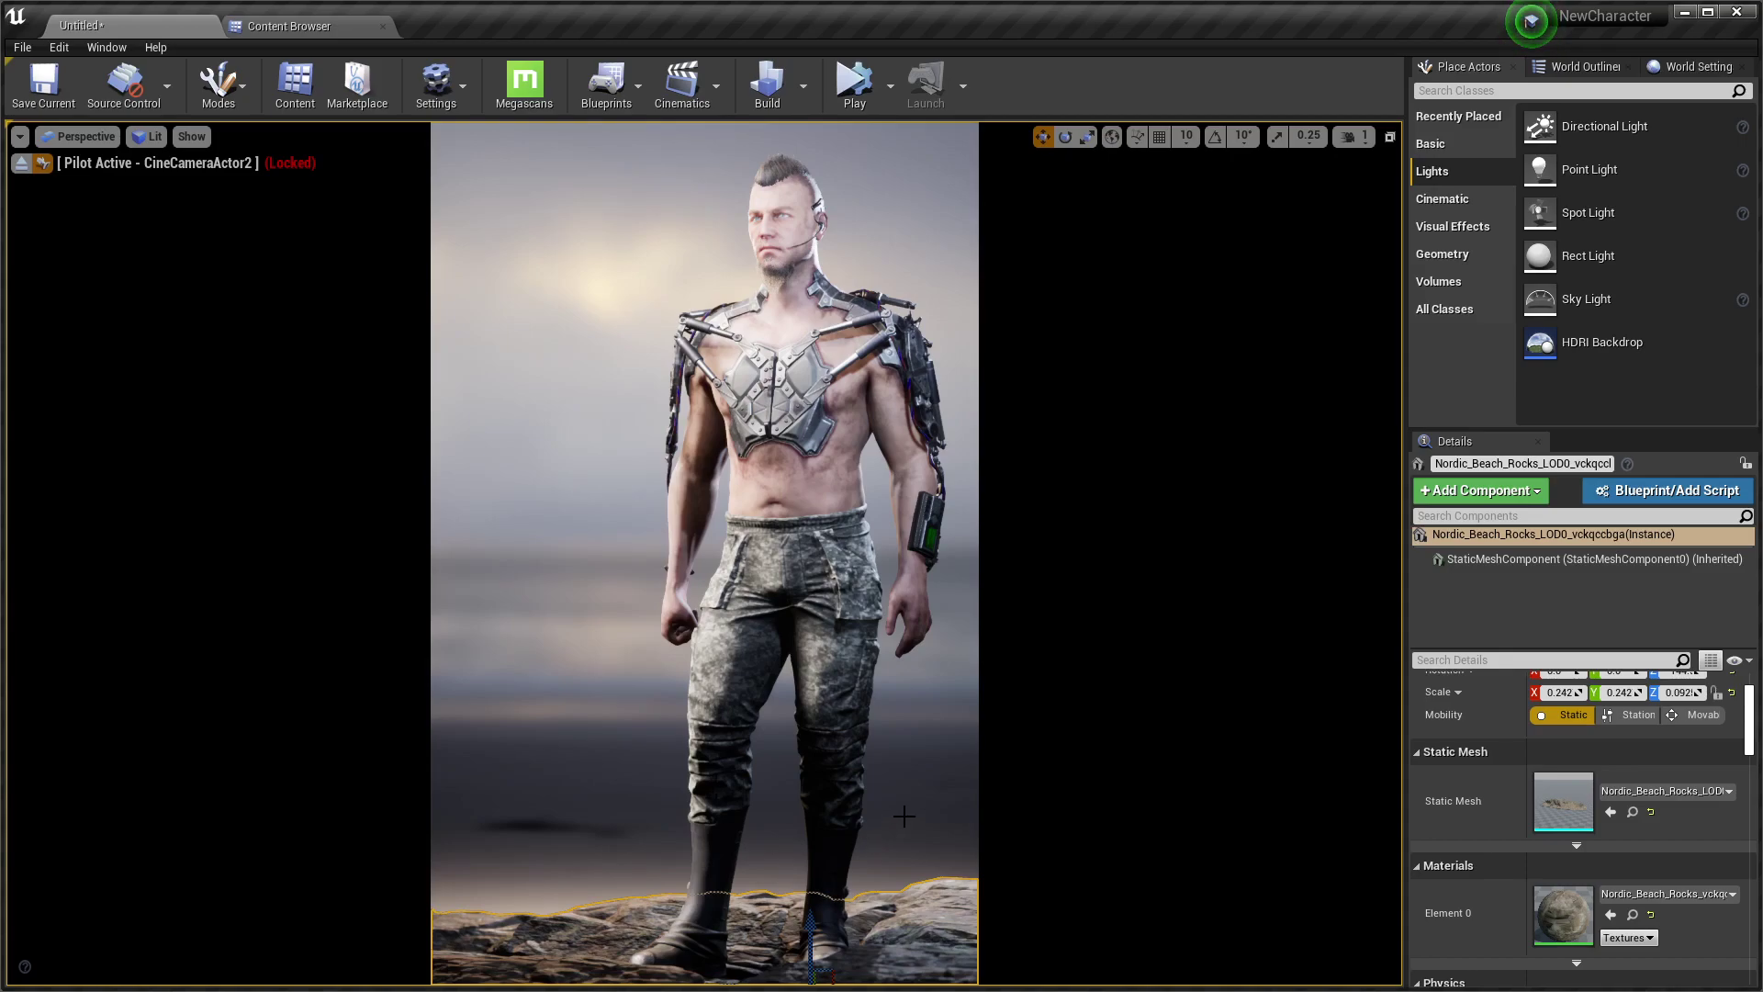
{"action": "left_click", "coordinate": [147, 136]}
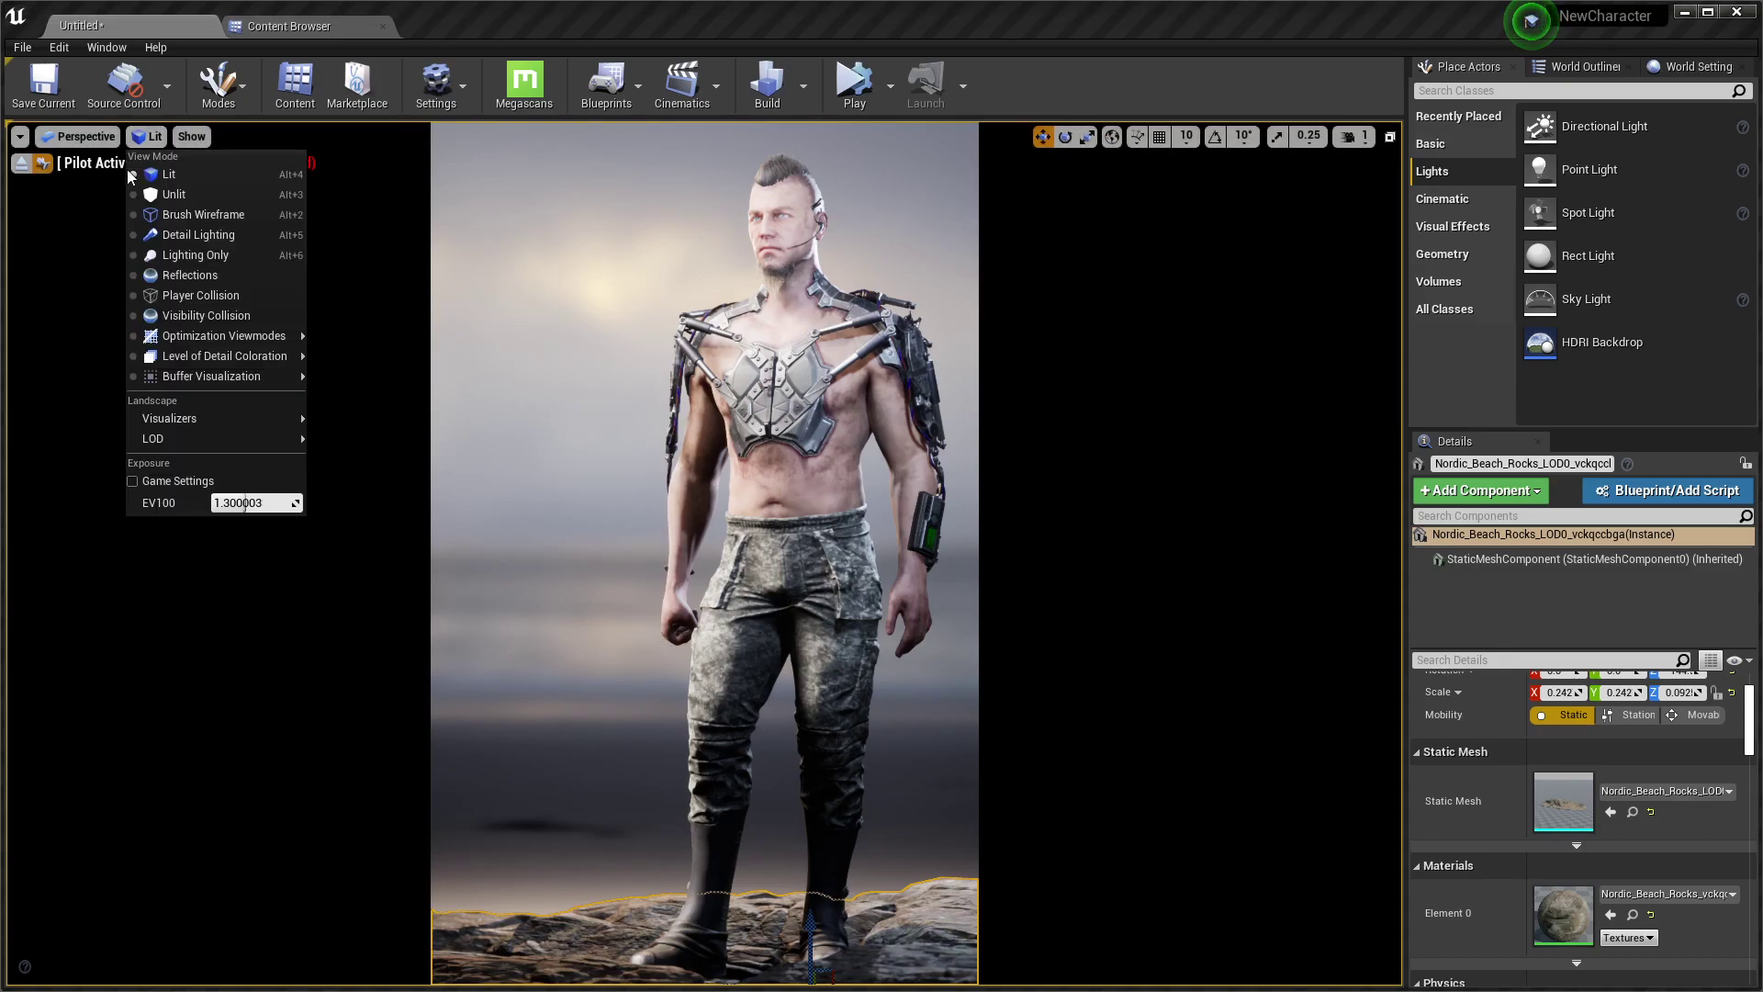
{"action": "left_click", "coordinate": [133, 481]}
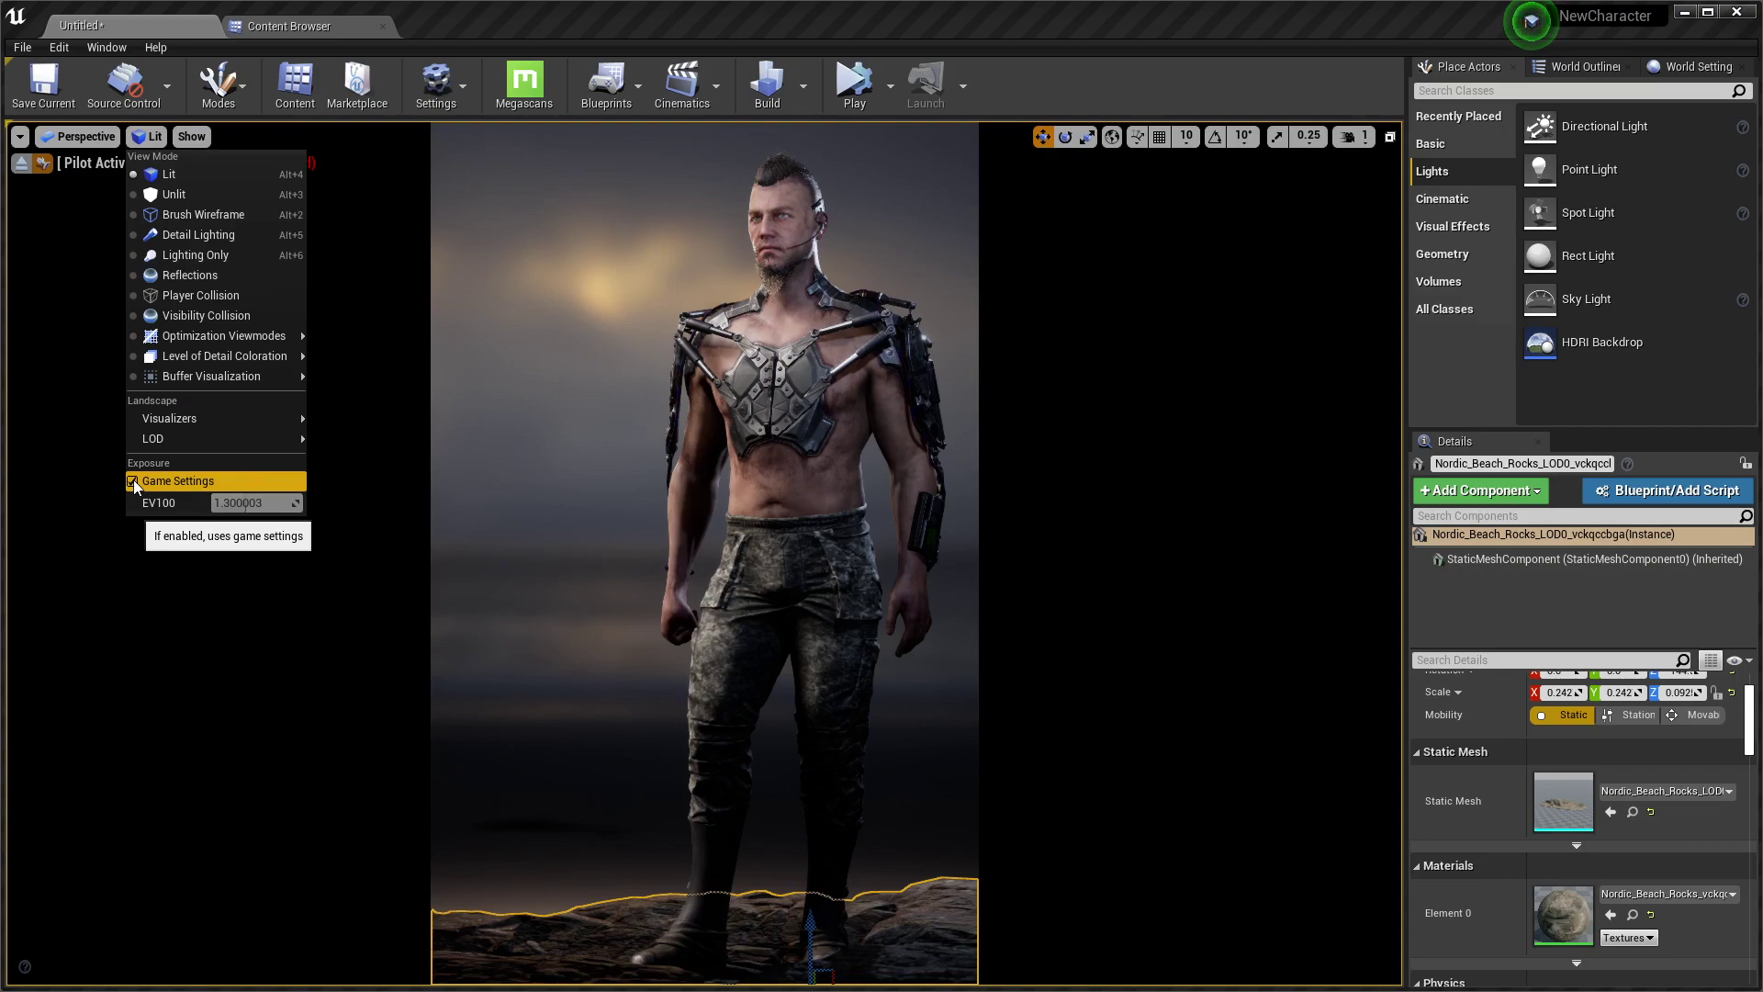
{"action": "left_click_drag", "start_coordinate": [813, 923], "coordinate": [805, 788]}
Undo the last move, then reposition a duplicate rock slab under the character
{"action": "key", "text": "ctrl+z"}
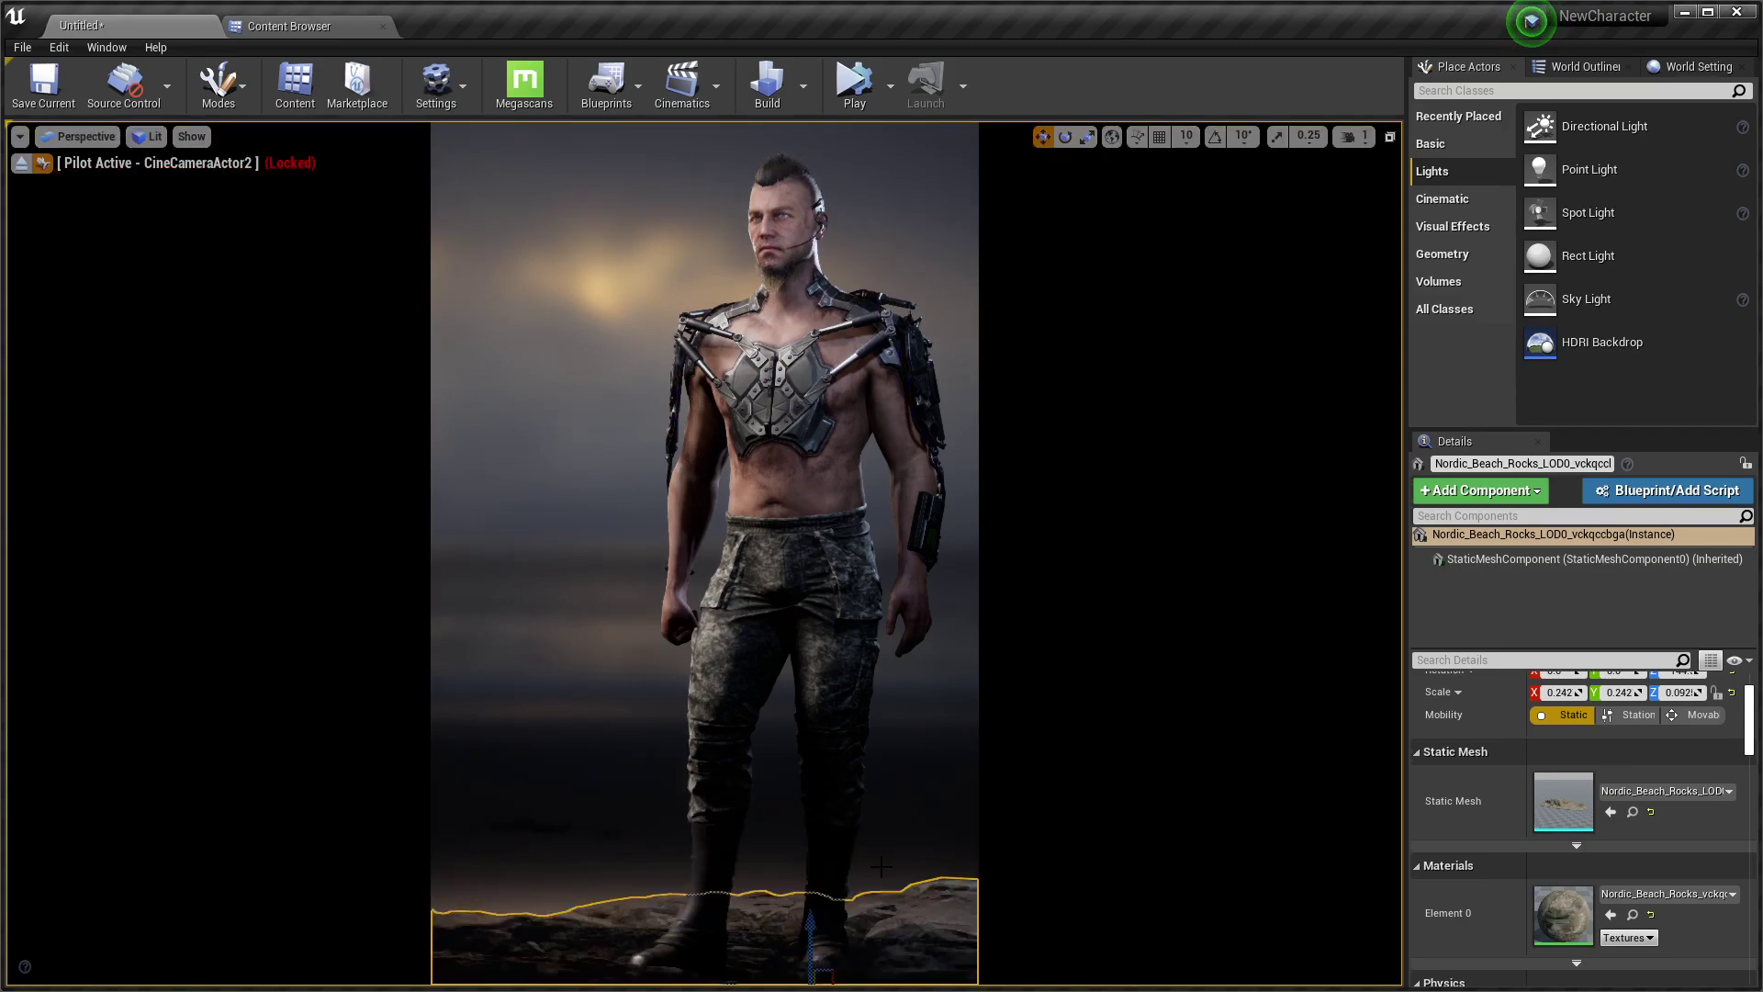
{"action": "mouse_move", "coordinate": [808, 918]}
{"action": "left_mouse_down", "text": "alt"}
{"action": "mouse_move", "coordinate": [807, 792]}
{"action": "mouse_move", "coordinate": [685, 865]}
{"action": "left_mouse_up", "text": "alt"}
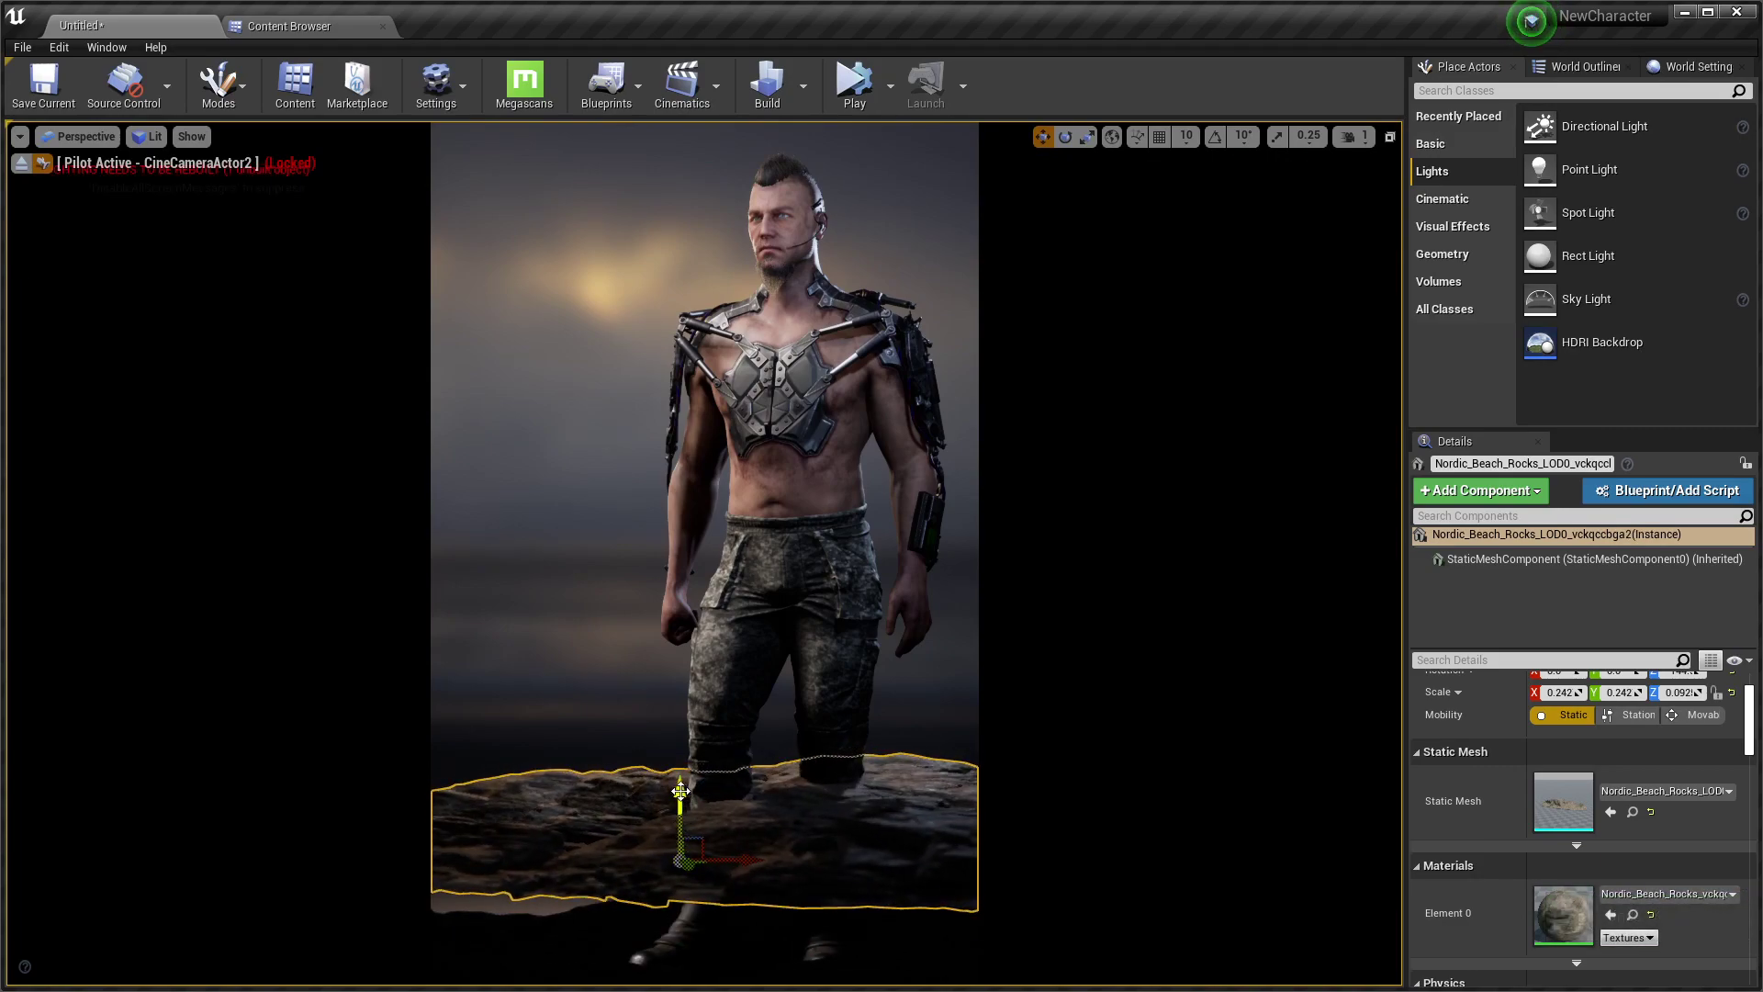
{"action": "left_click_drag", "start_coordinate": [685, 801], "coordinate": [684, 863]}
{"action": "left_click_drag", "start_coordinate": [688, 939], "coordinate": [382, 818]}
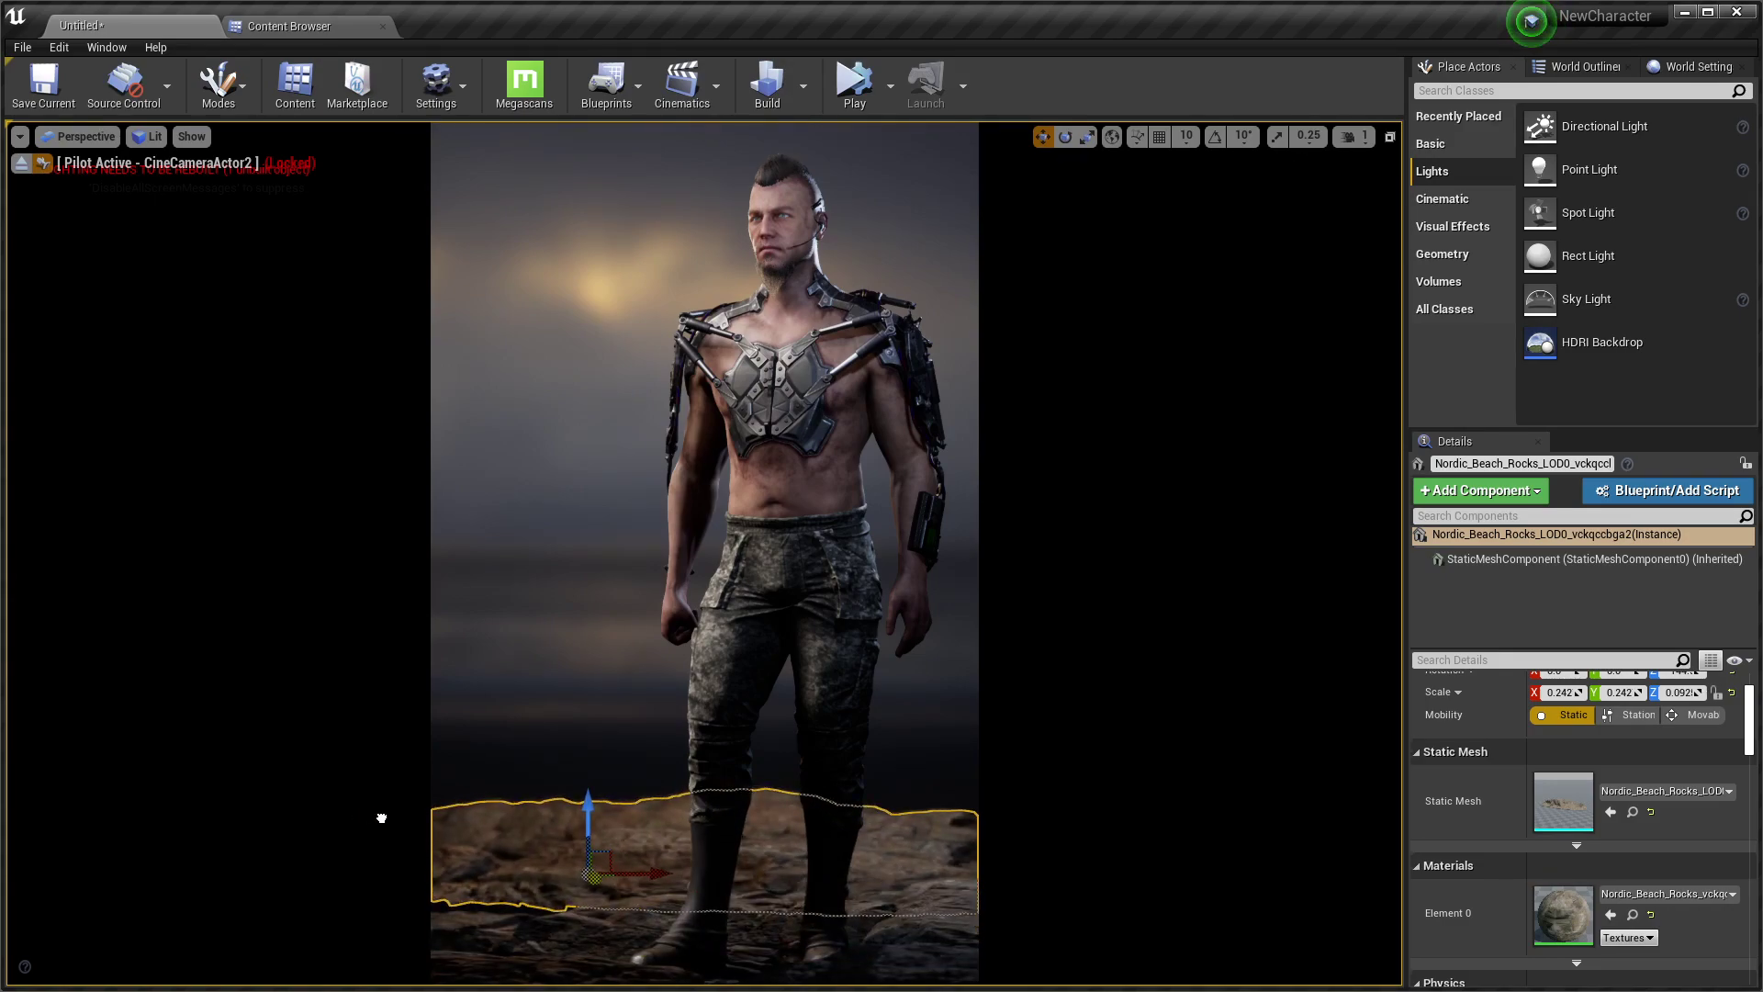
{"action": "left_click_drag", "start_coordinate": [596, 803], "coordinate": [582, 800]}
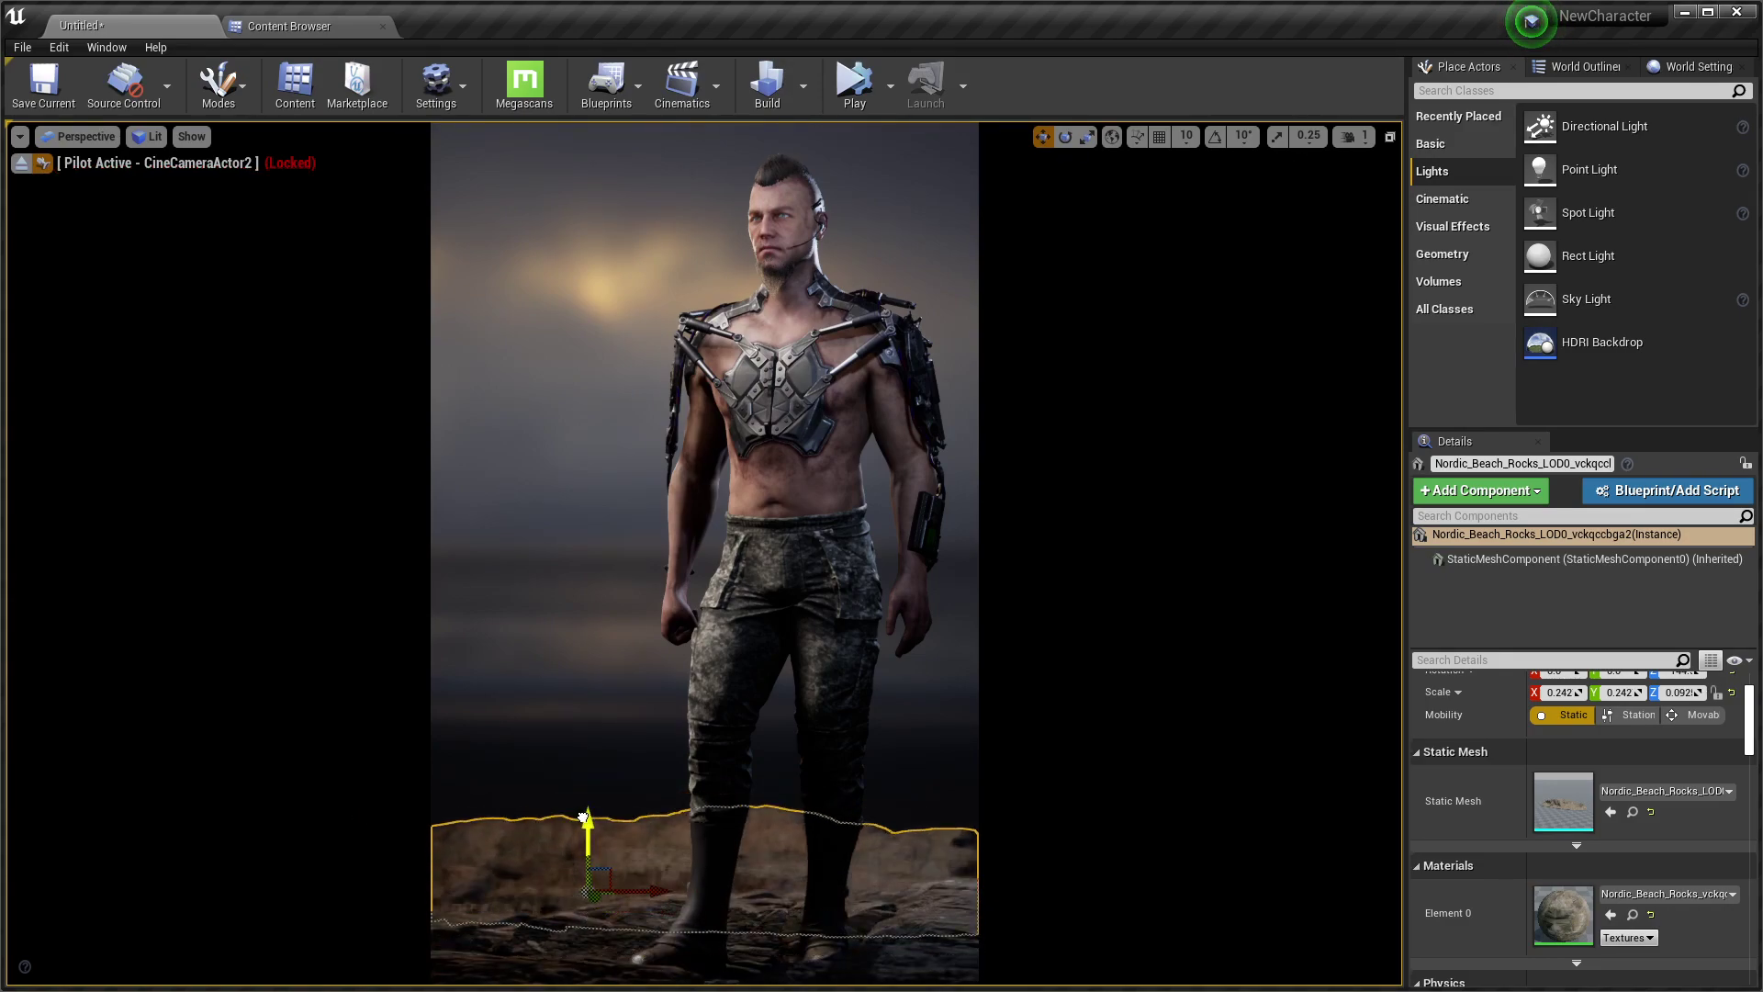
{"action": "left_click_drag", "start_coordinate": [592, 879], "coordinate": [683, 904]}
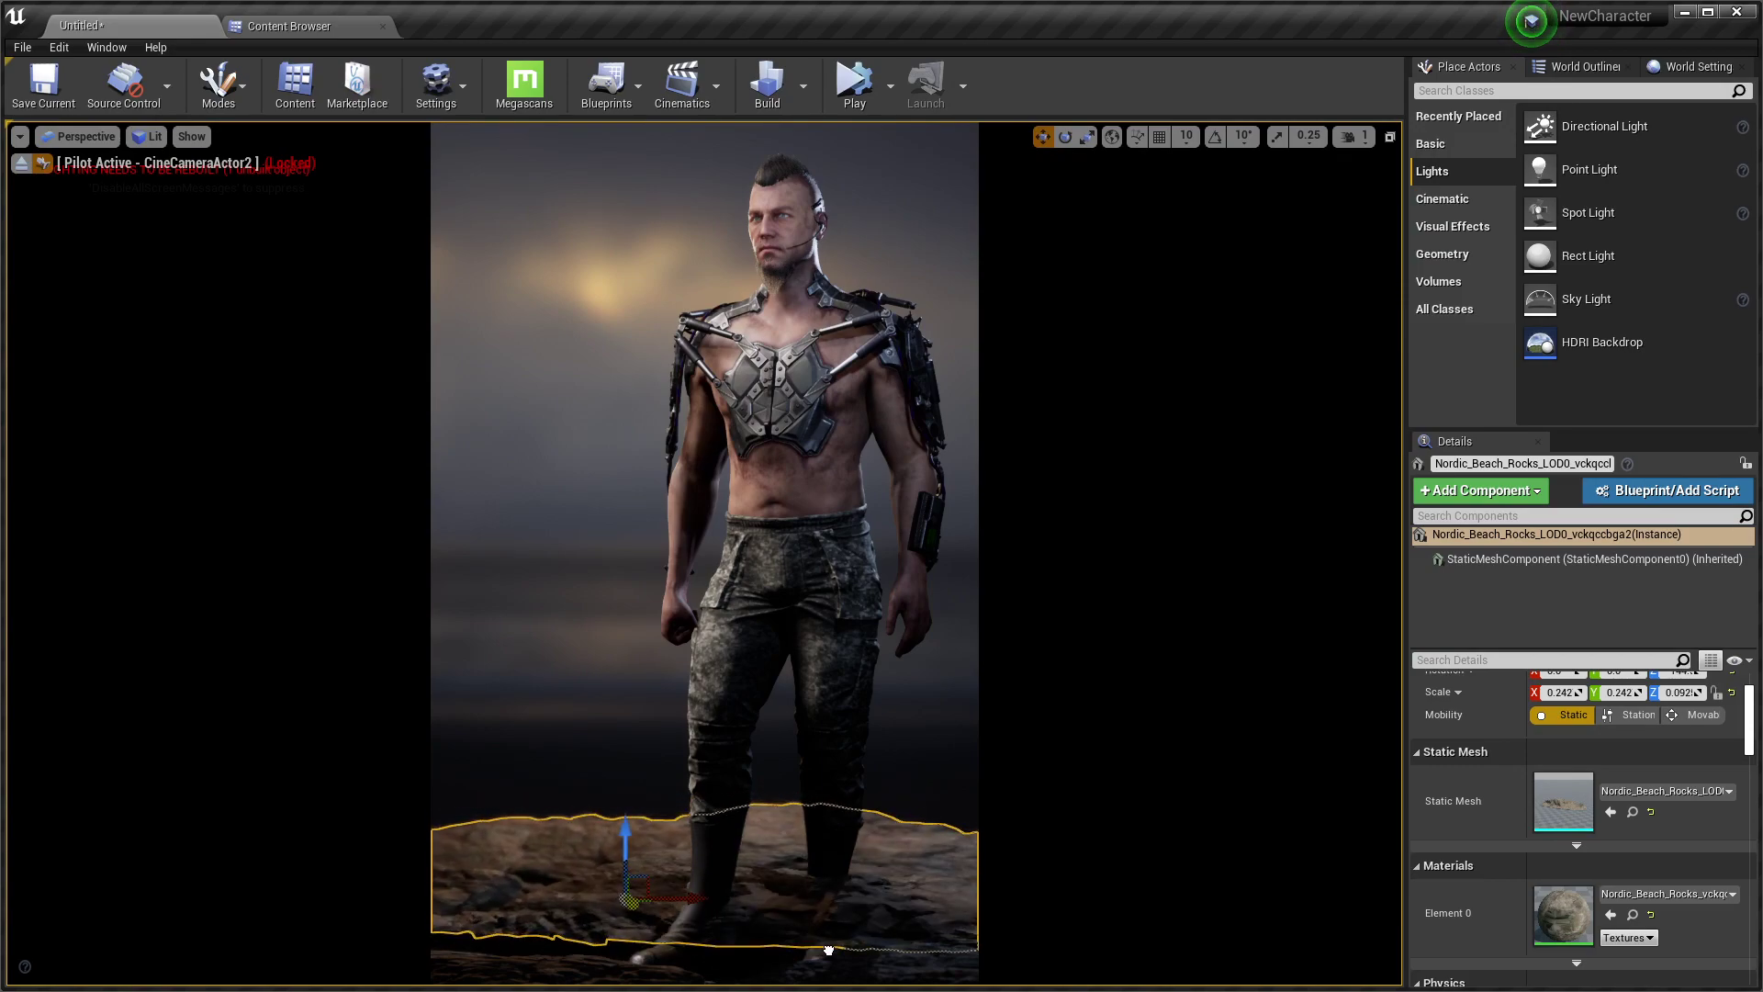
{"action": "left_click_drag", "start_coordinate": [617, 820], "coordinate": [613, 843]}
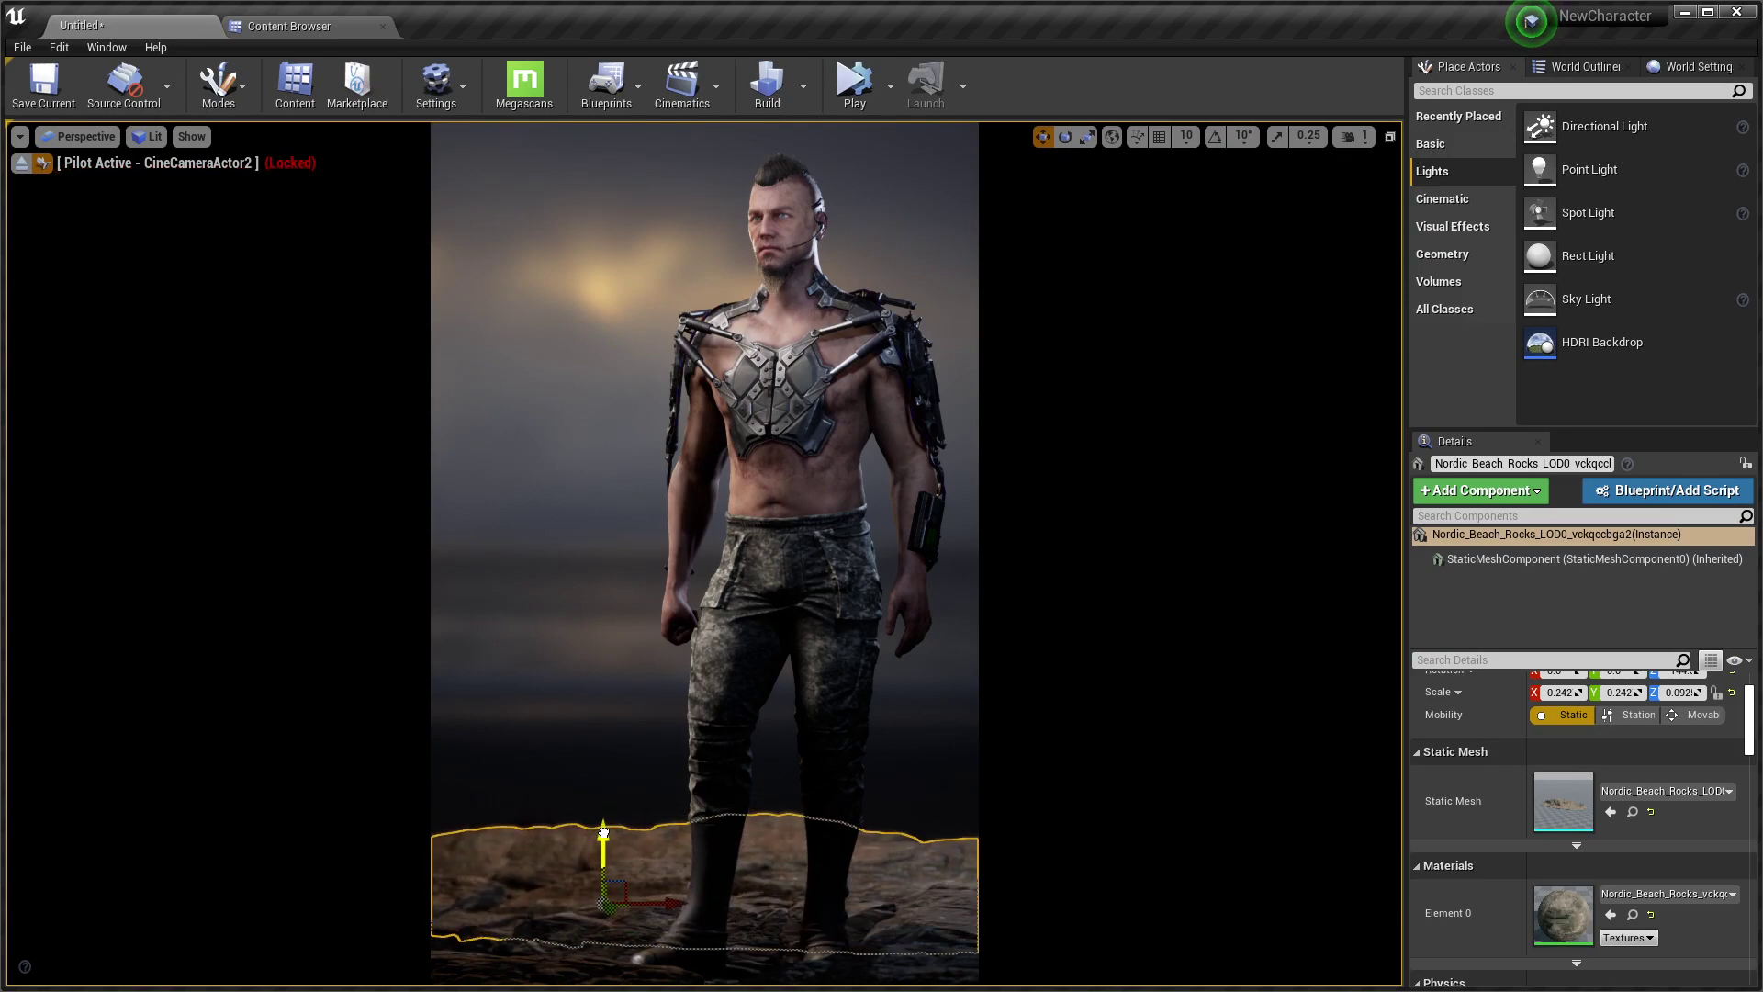
Rotate the rock copy about 92 degrees, duplicate it again, and slide the flat rock left
{"action": "key", "text": "e"}
{"action": "left_click_drag", "start_coordinate": [552, 911], "coordinate": [477, 909]}
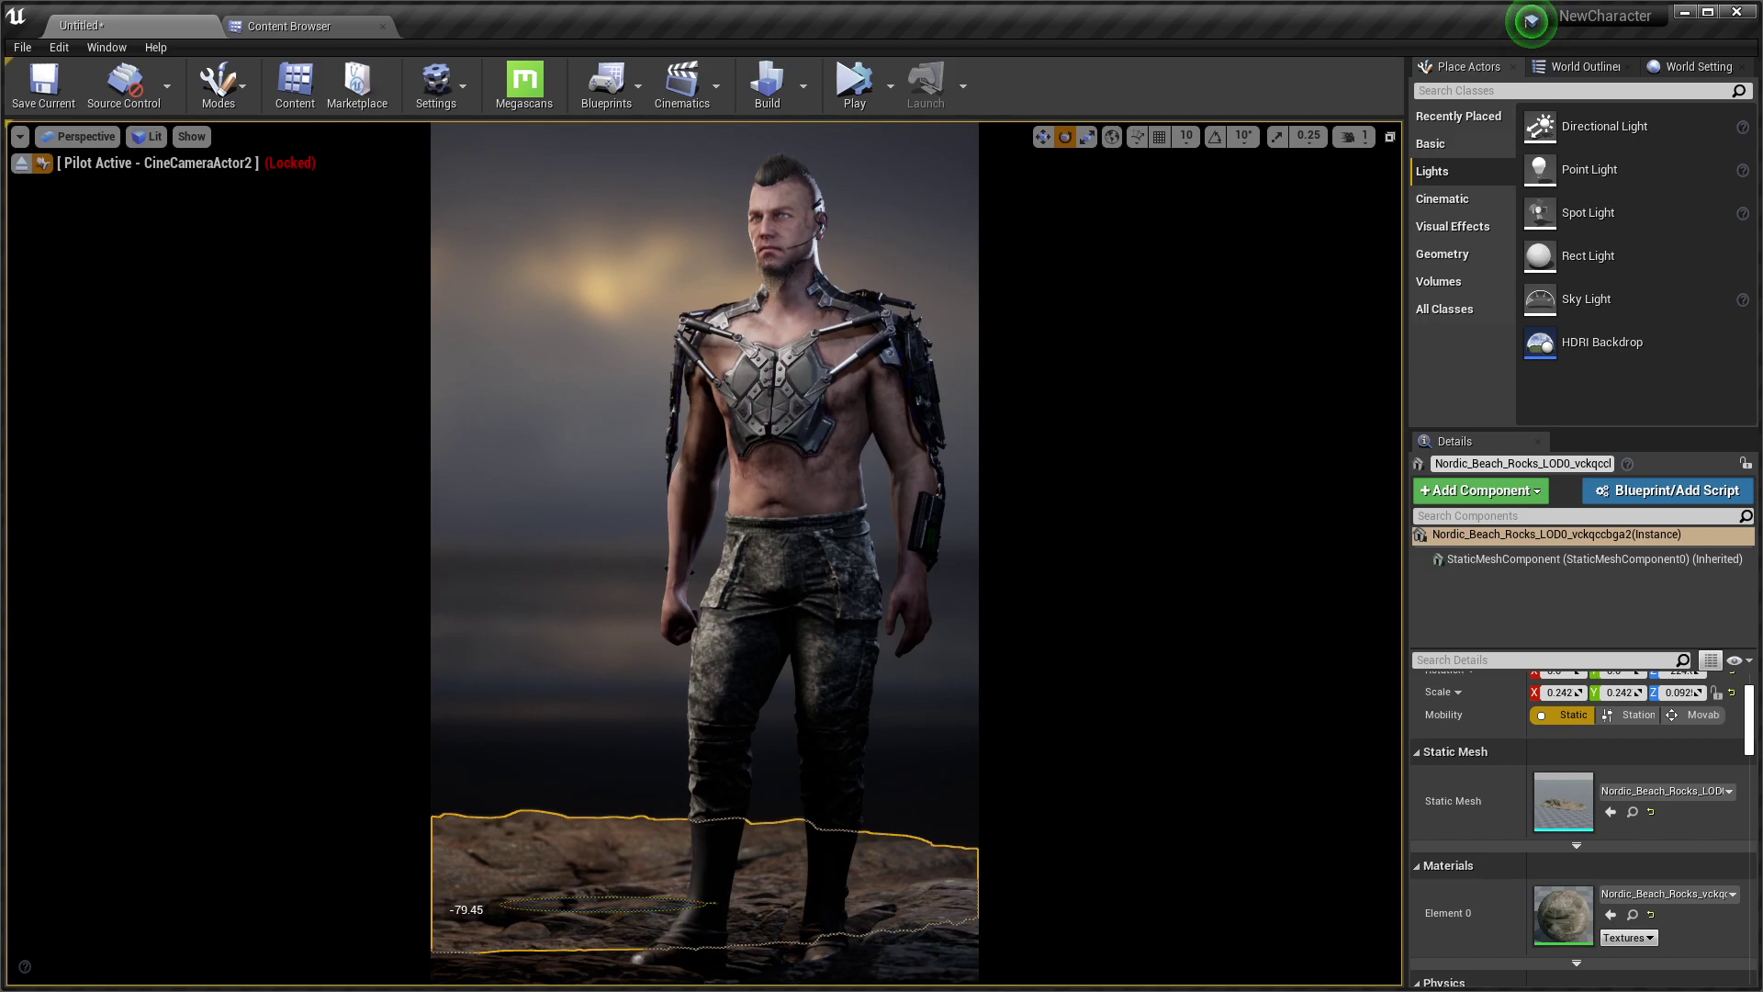
{"action": "key", "text": "w"}
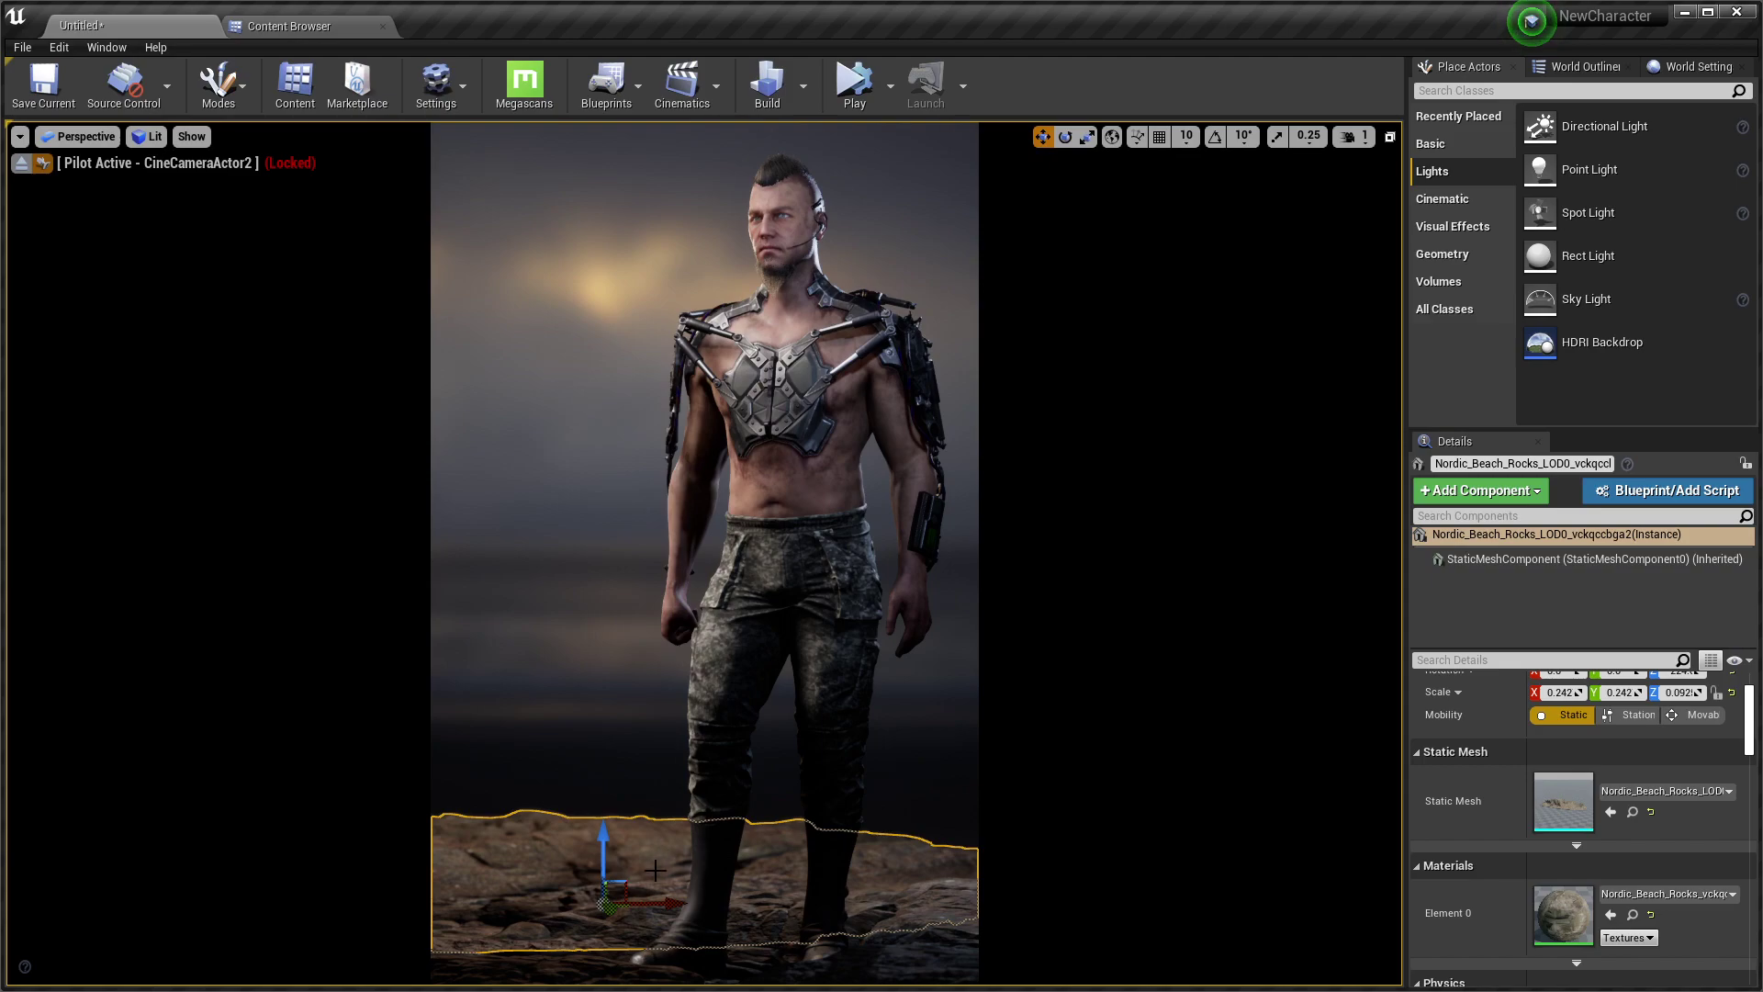
{"action": "left_click_drag", "start_coordinate": [660, 893], "coordinate": [1069, 845], "text": "alt"}
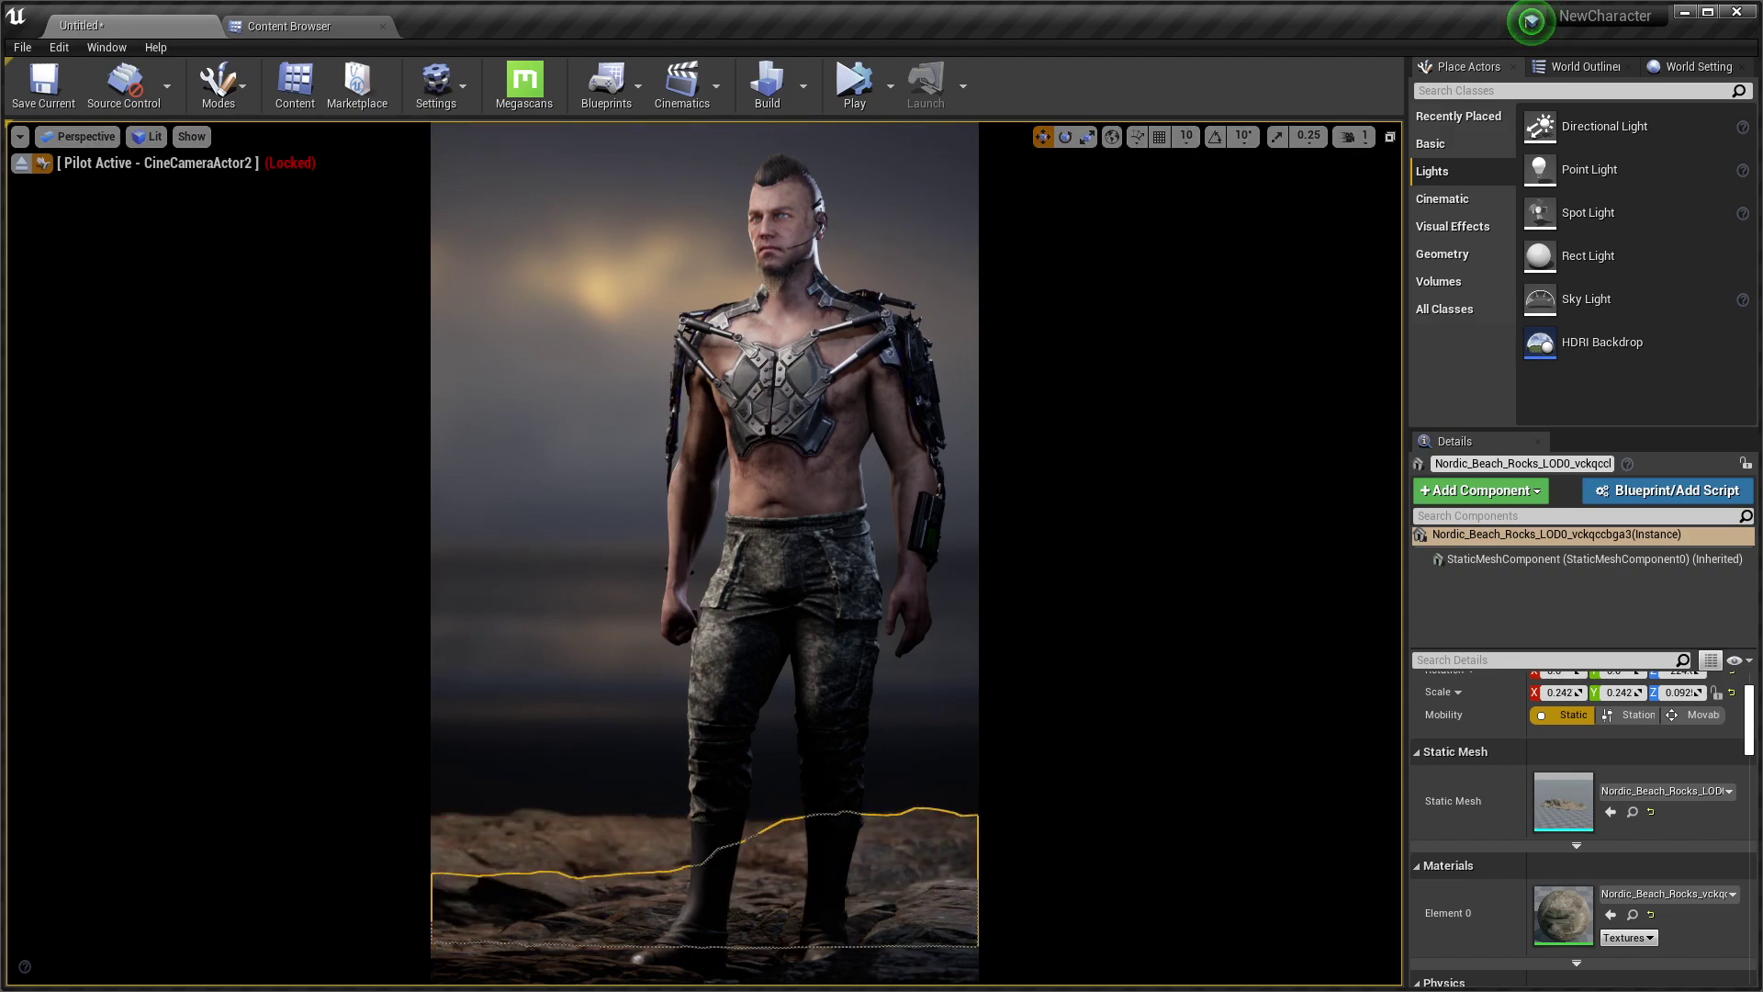
{"action": "left_click", "coordinate": [21, 163]}
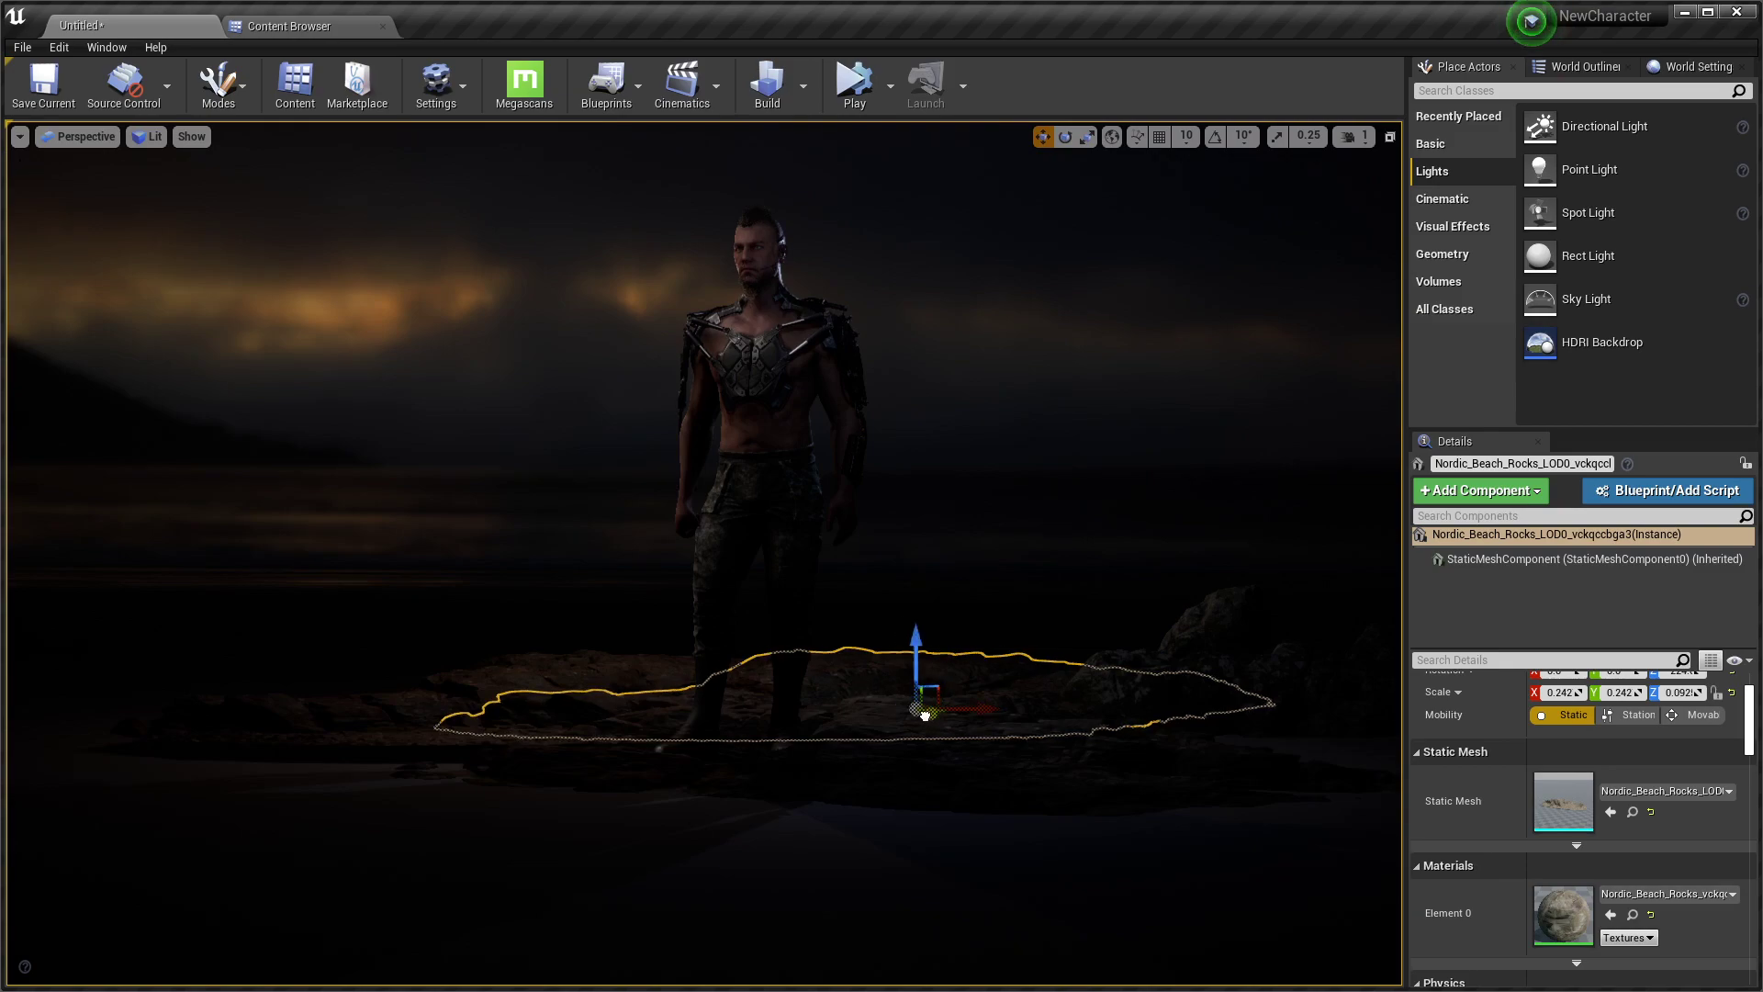
{"action": "left_click_drag", "start_coordinate": [925, 716], "coordinate": [785, 673]}
Swap the rock's mesh for Massive_Nordic_Coastal_Cliff and scale it to 0.289, 0.289, 0.139
{"action": "left_click", "coordinate": [329, 26]}
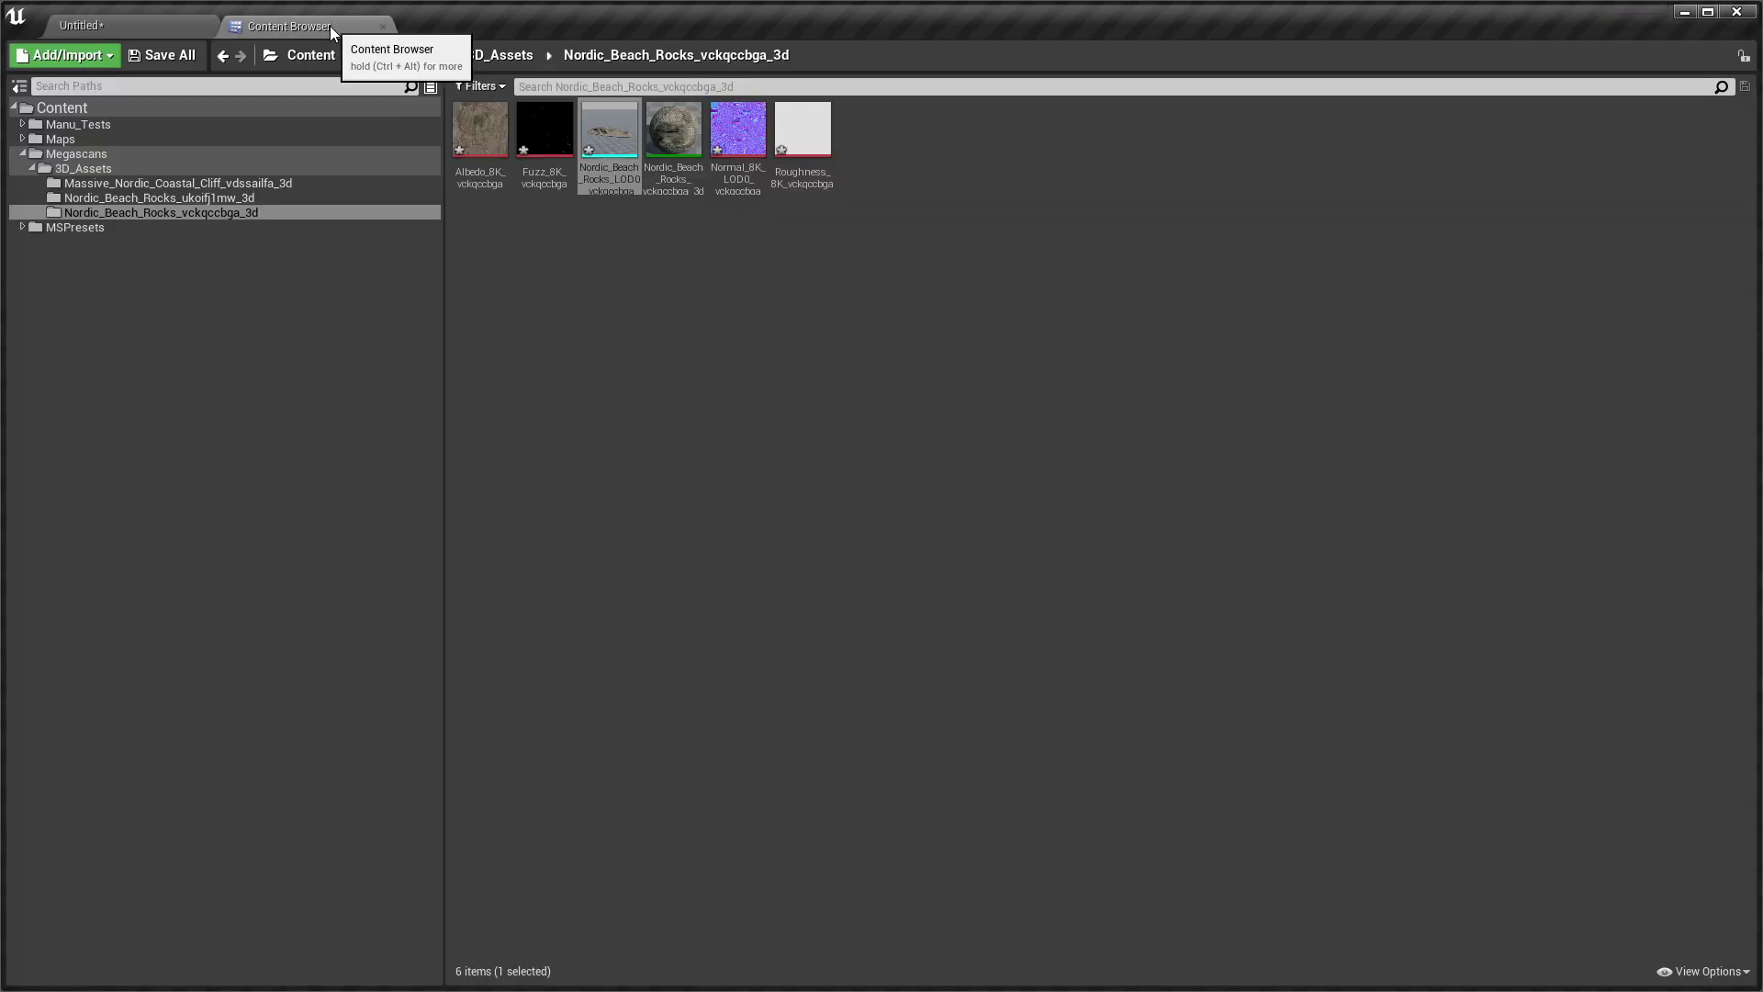
{"action": "left_click", "coordinate": [172, 183]}
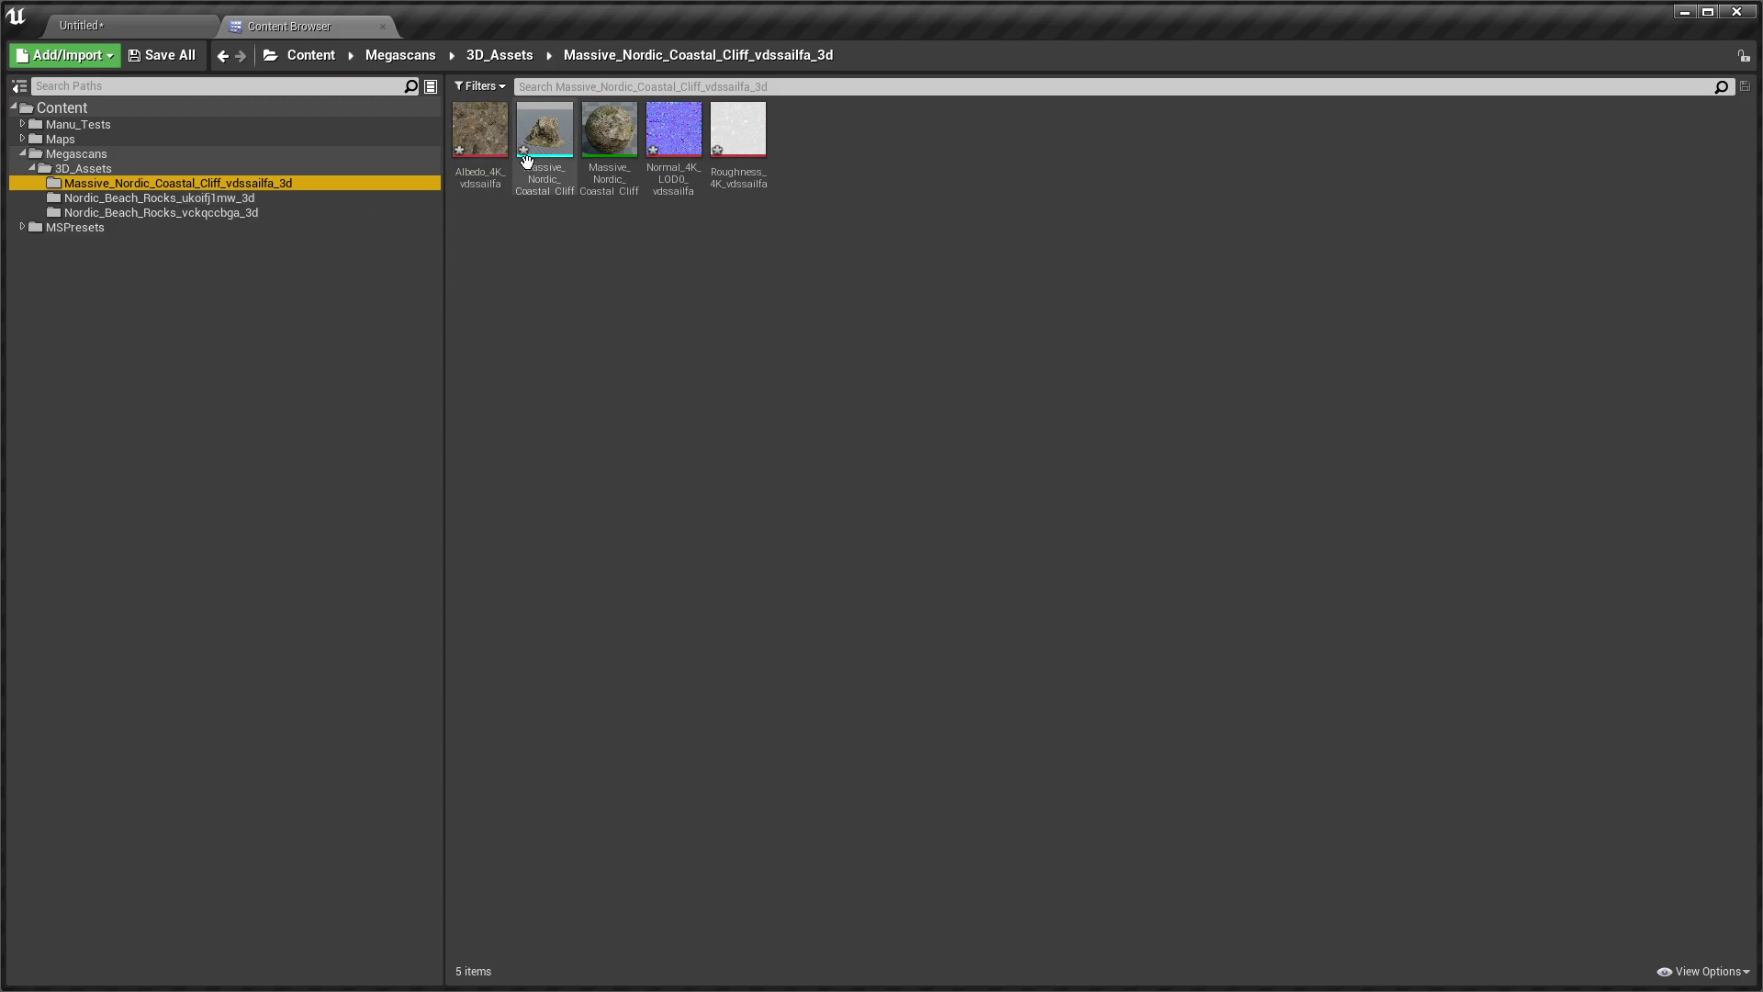
{"action": "left_click", "coordinate": [526, 161]}
{"action": "left_click", "coordinate": [167, 20]}
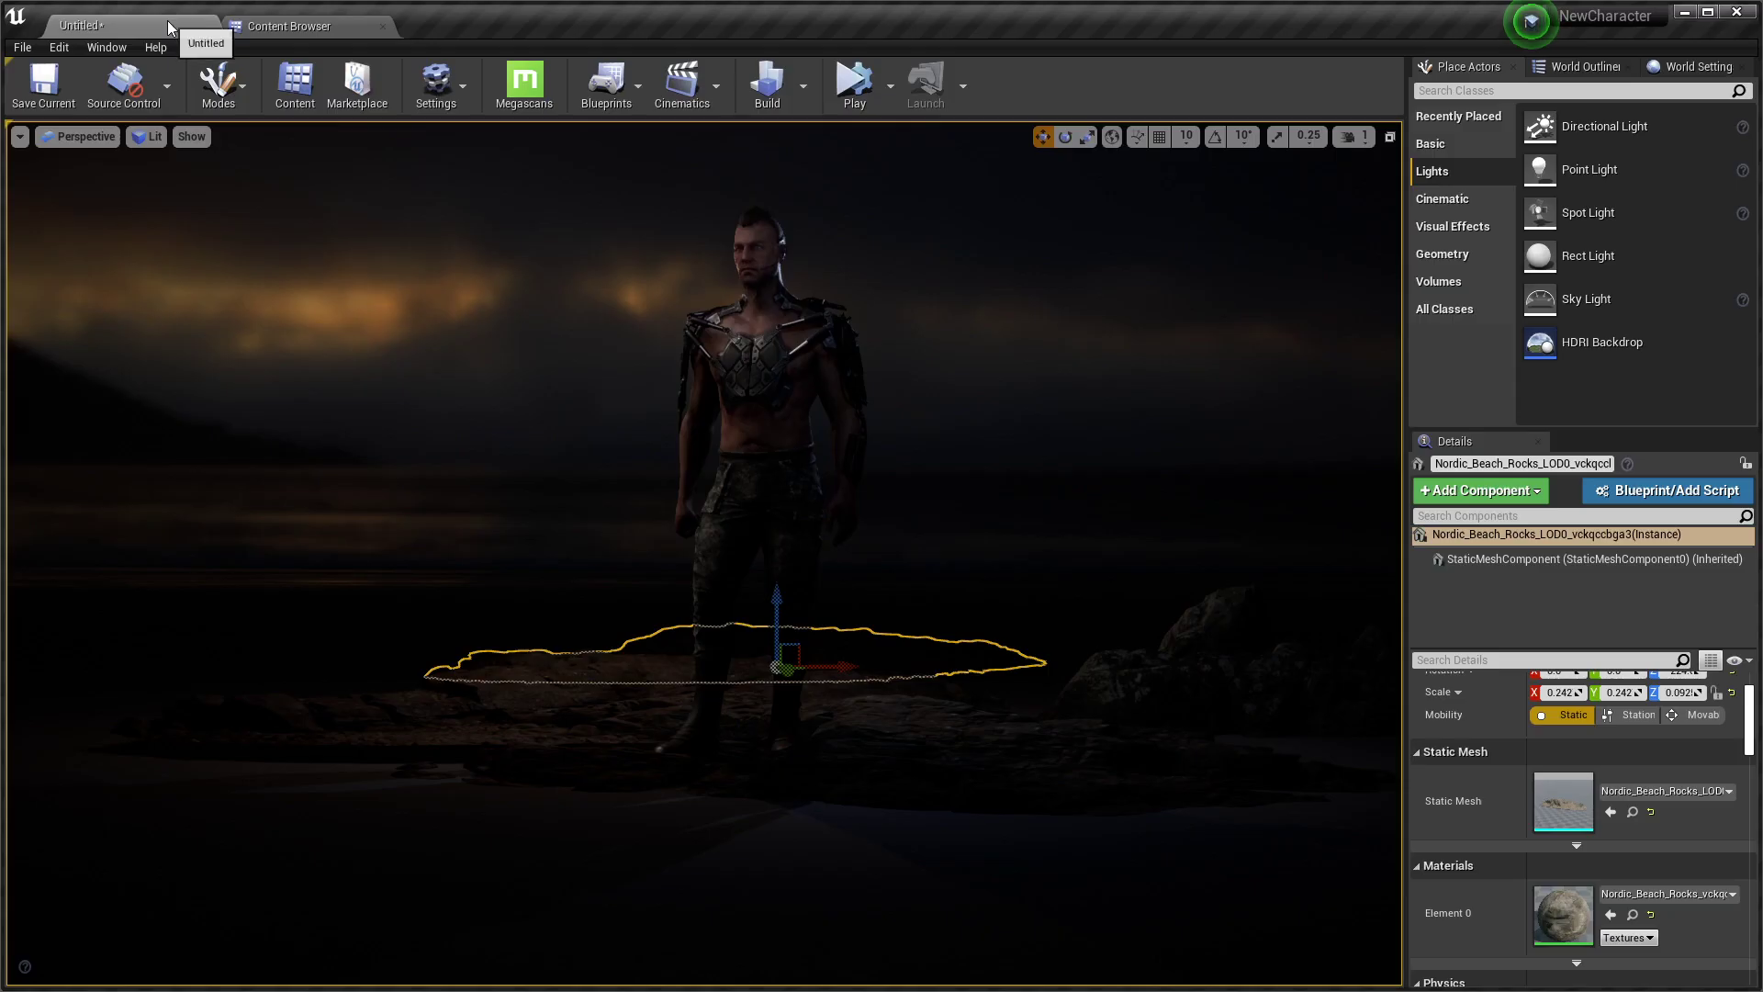
{"action": "left_click", "coordinate": [1611, 812]}
{"action": "key", "text": "r"}
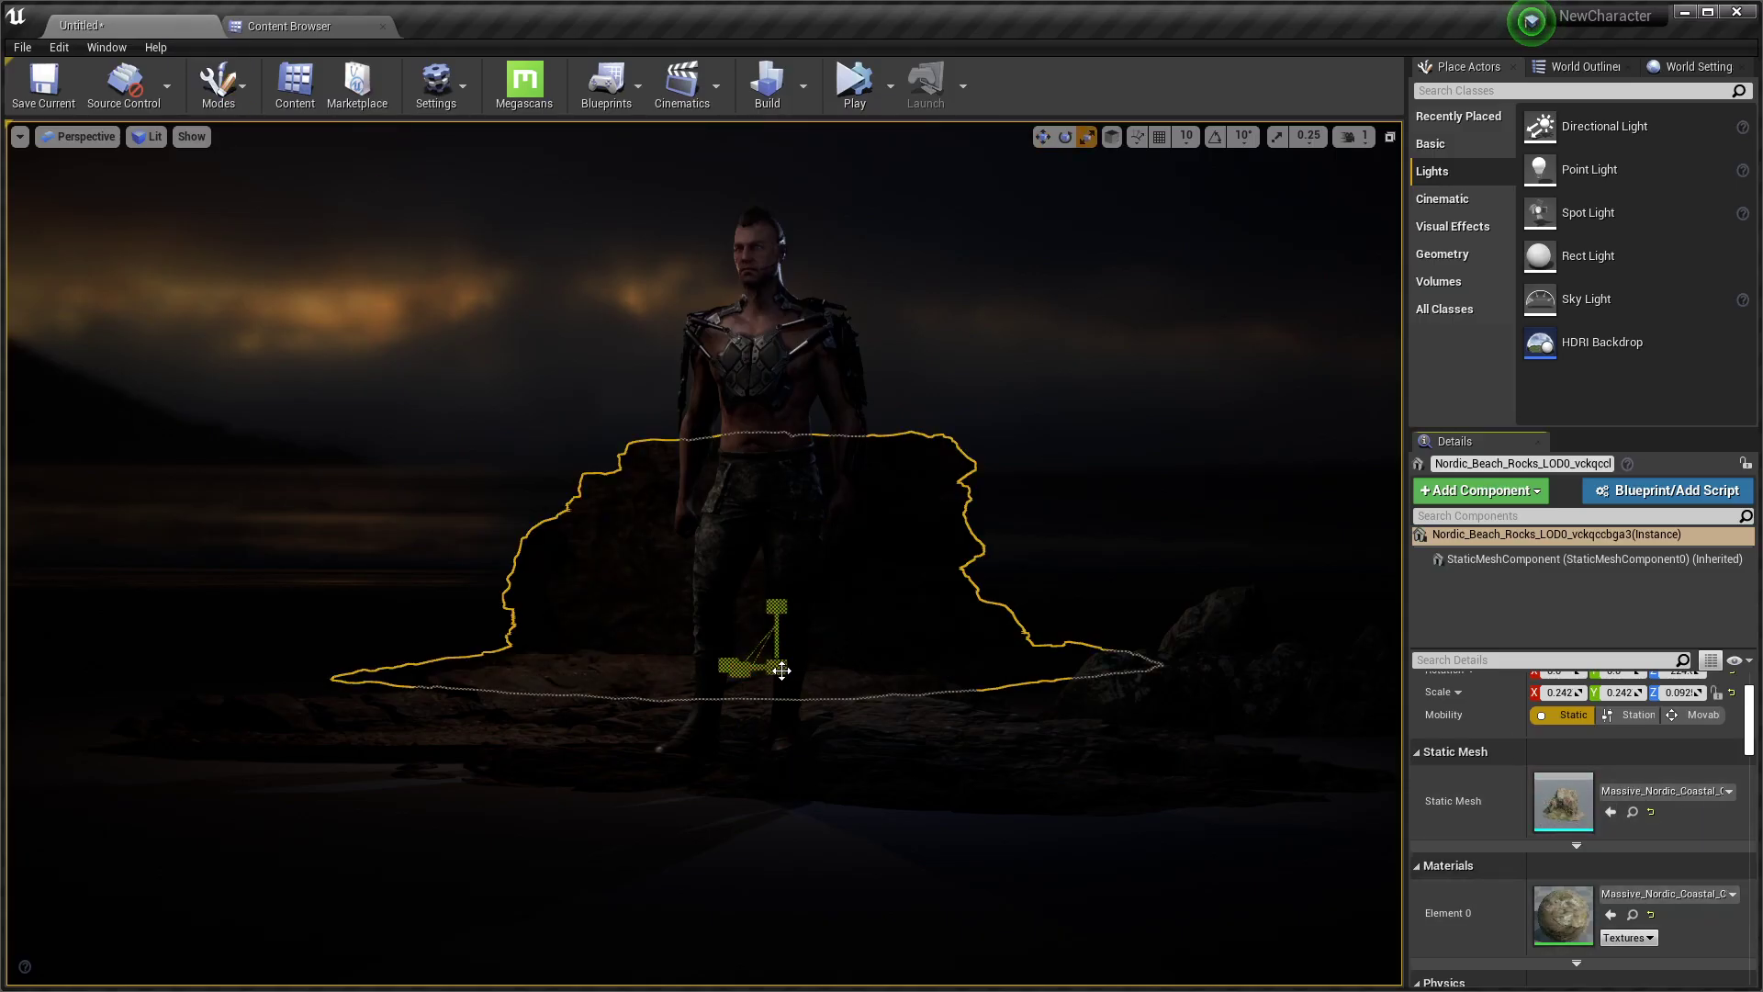
{"action": "mouse_move", "coordinate": [781, 670]}
{"action": "left_mouse_down"}
{"action": "mouse_move", "coordinate": [826, 598]}
{"action": "mouse_move", "coordinate": [908, 598]}
{"action": "left_mouse_up"}
{"action": "key", "text": "w"}
{"action": "left_click", "coordinate": [81, 136]}
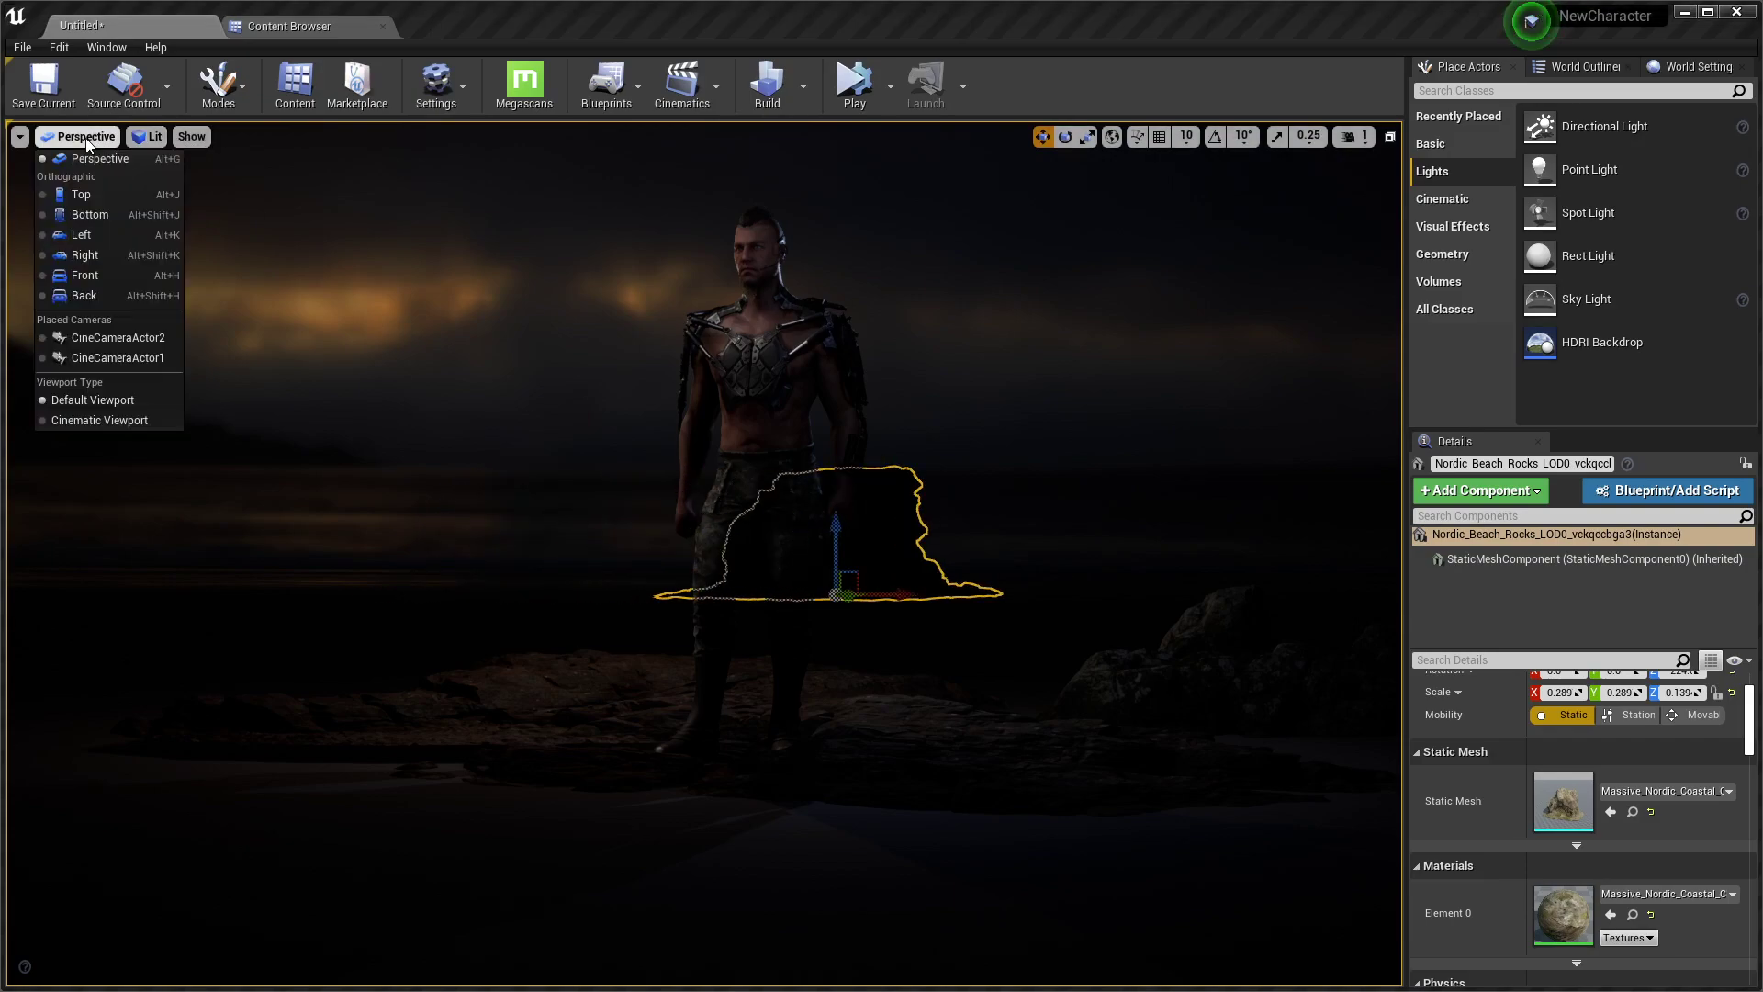
Through CineCameraActor2, position the cliff rock at the frame's lower left beside the legs
{"action": "left_click", "coordinate": [110, 338]}
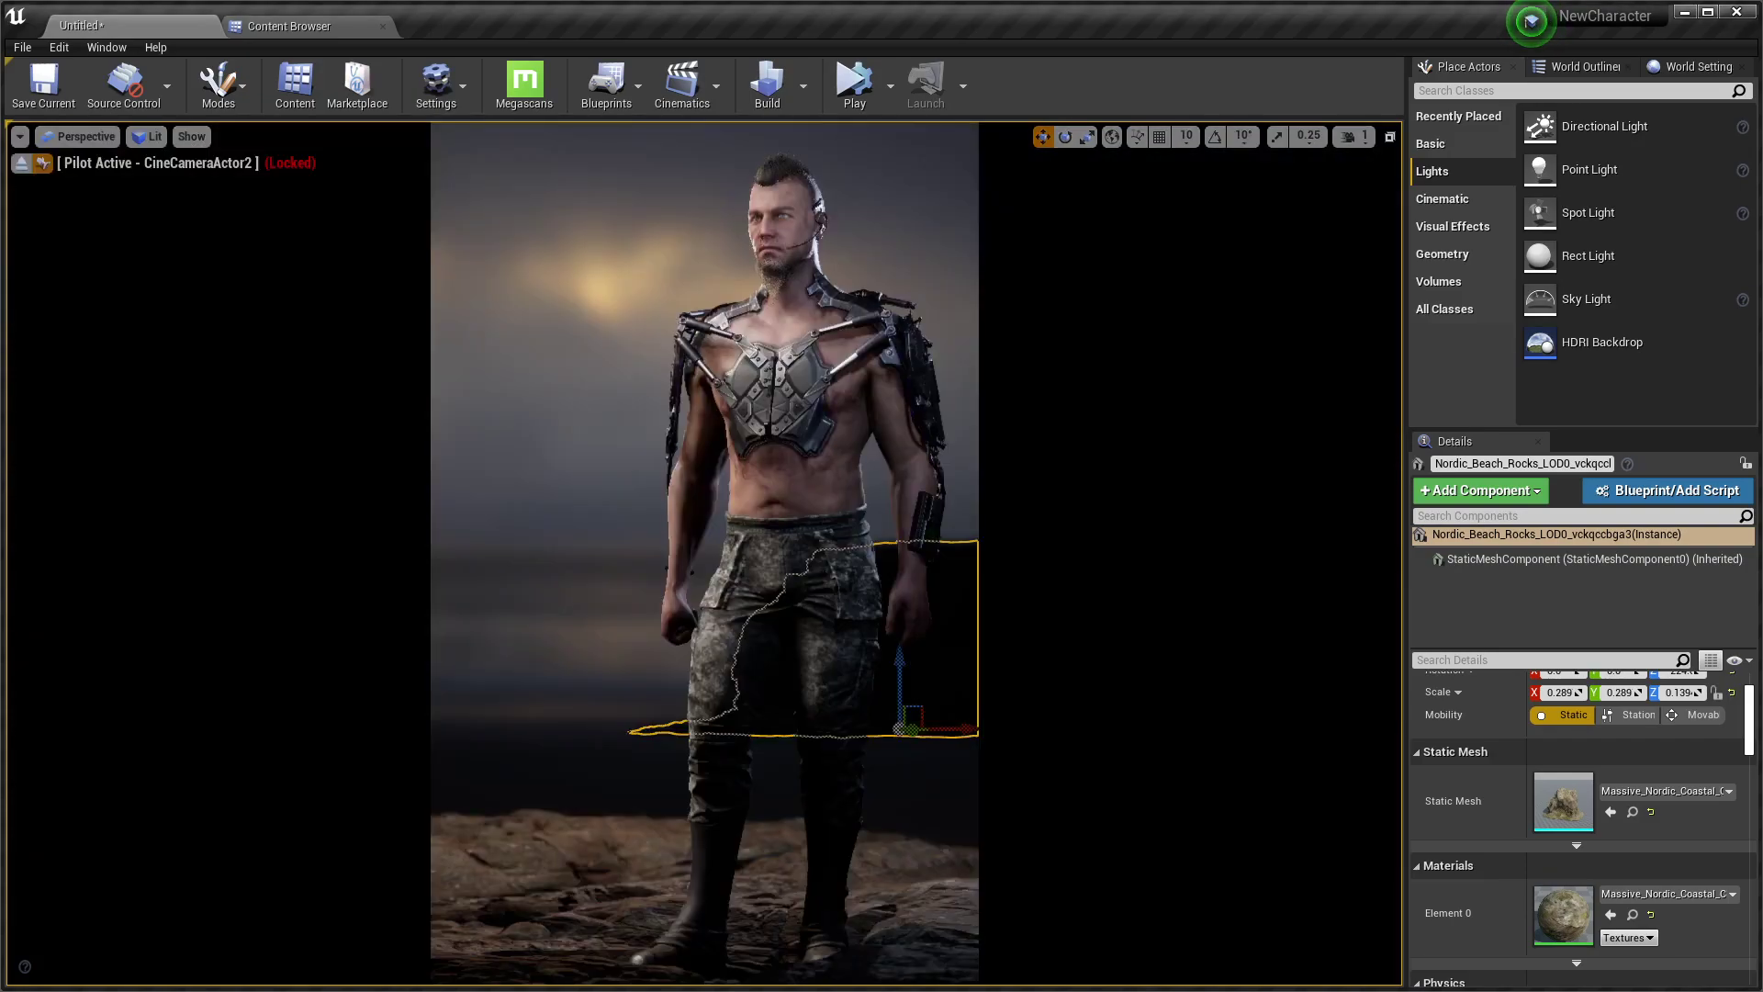
{"action": "left_click_drag", "start_coordinate": [903, 660], "coordinate": [917, 757]}
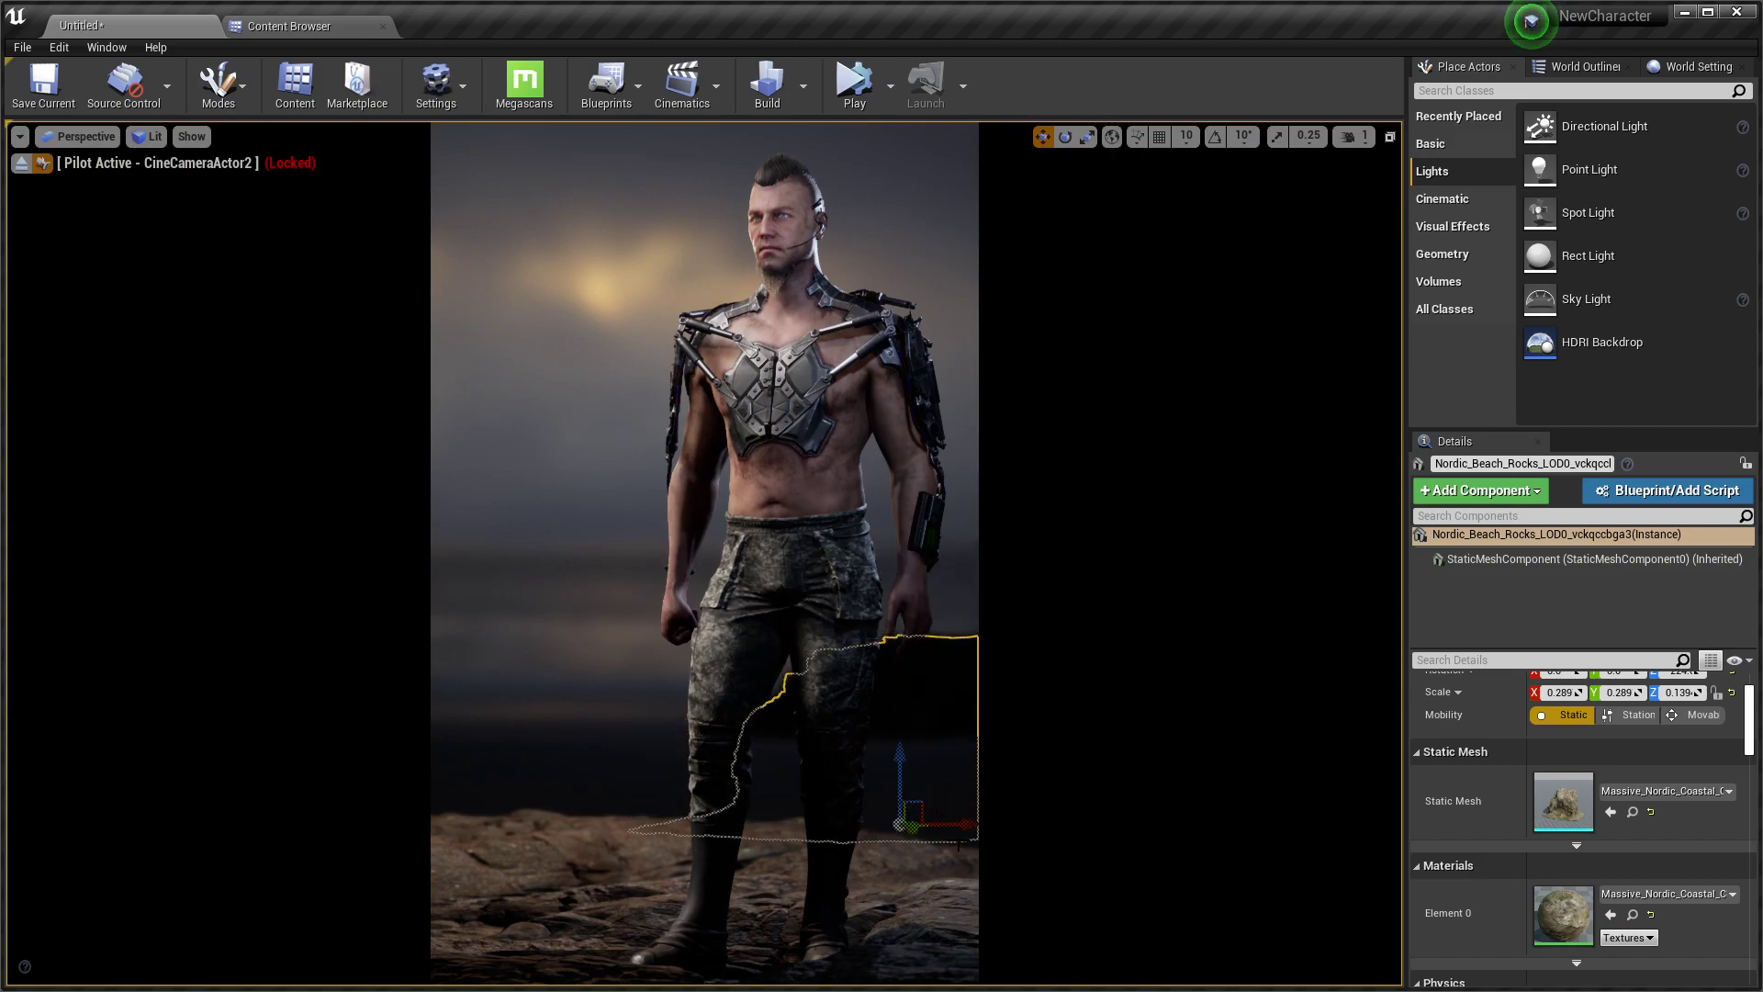
{"action": "left_click_drag", "start_coordinate": [937, 820], "coordinate": [476, 708]}
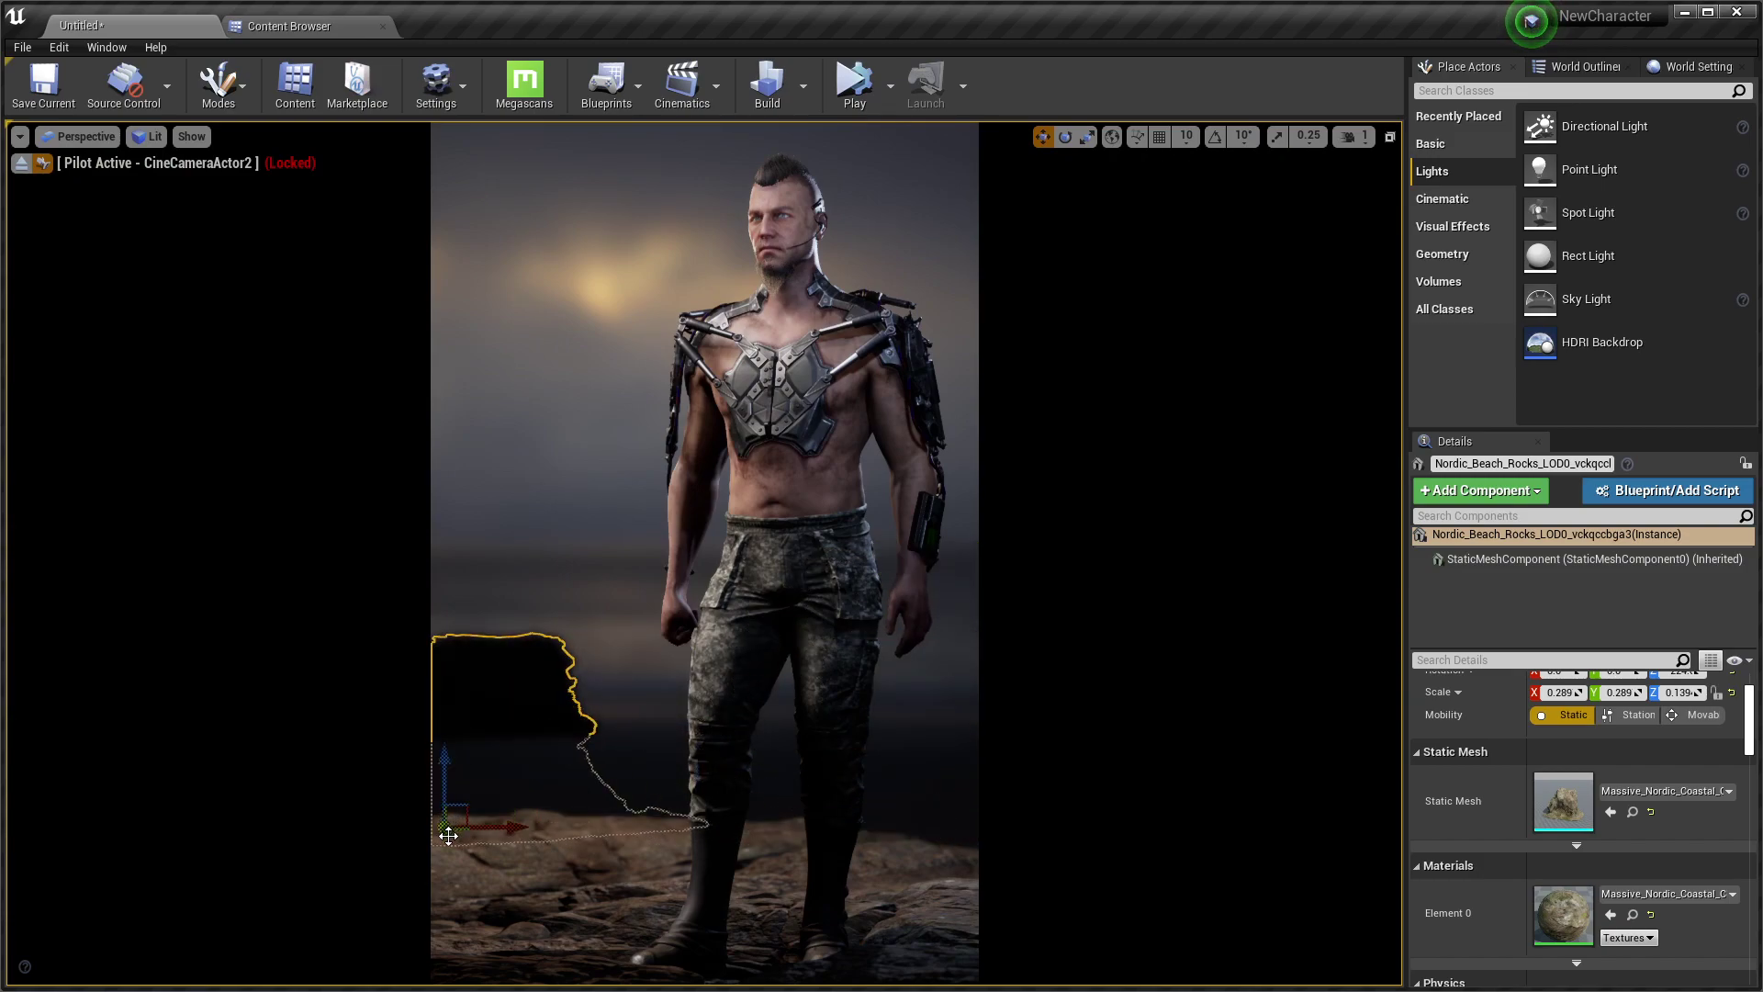
{"action": "left_click_drag", "start_coordinate": [425, 806], "coordinate": [231, 729]}
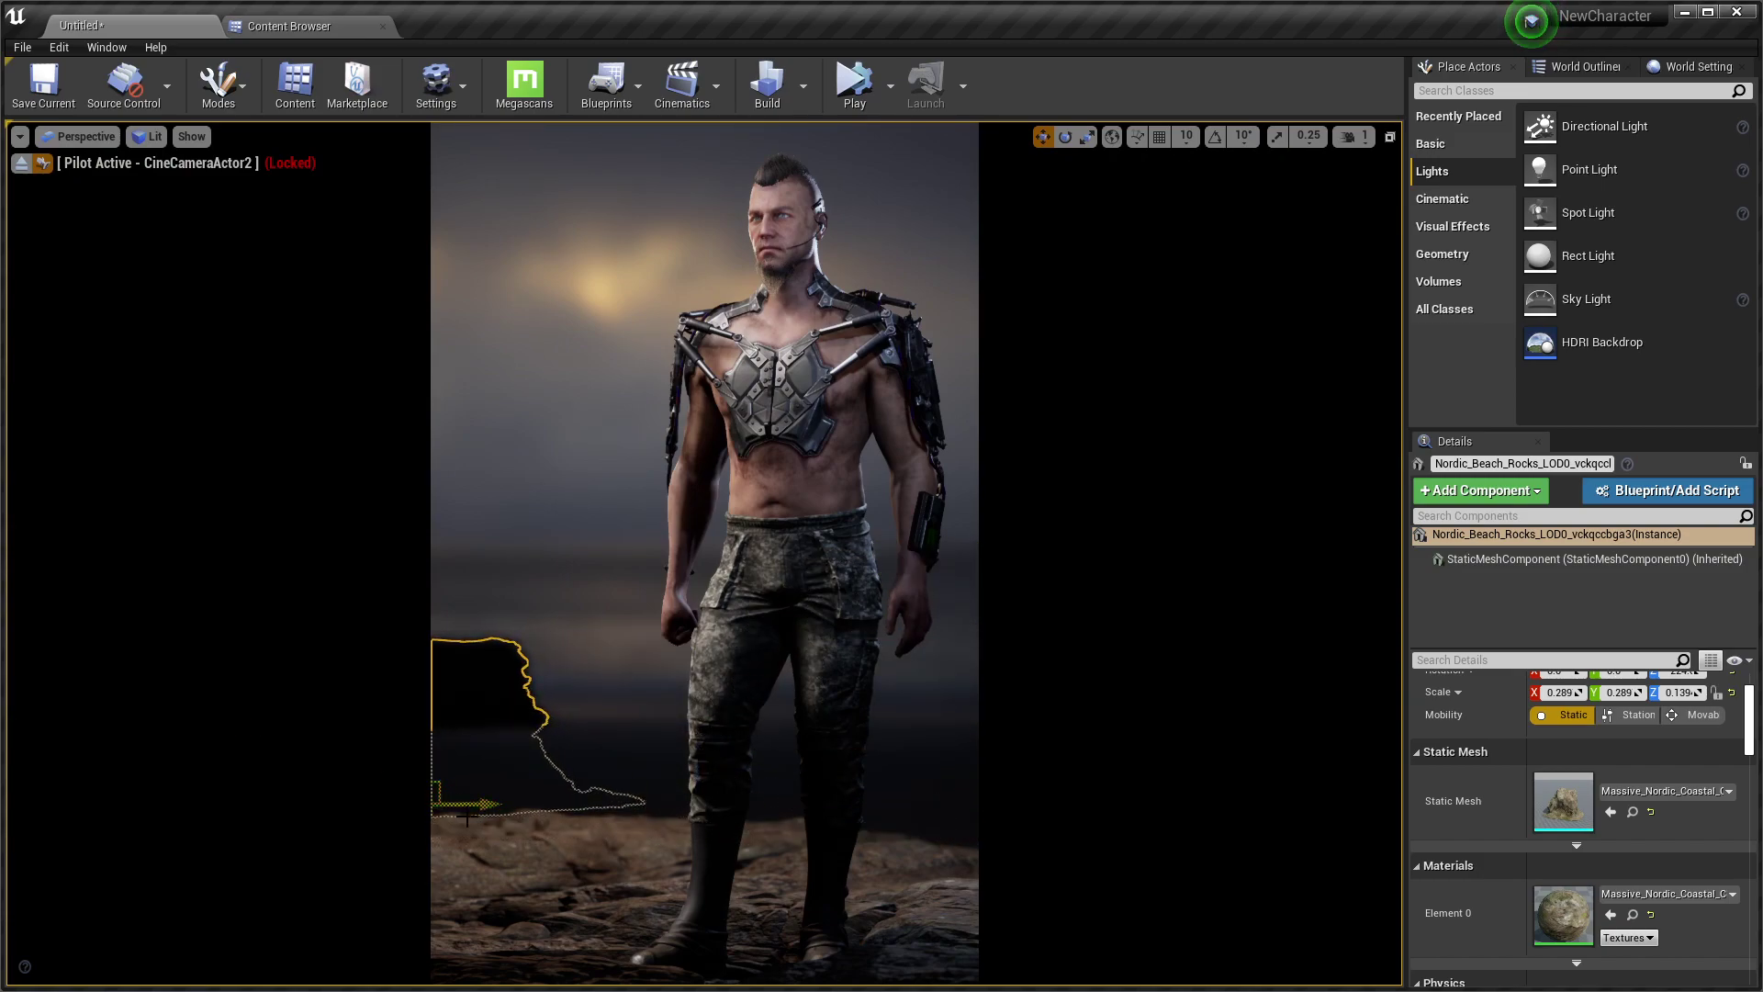
{"action": "mouse_move", "coordinate": [491, 806]}
{"action": "left_mouse_down"}
{"action": "mouse_move", "coordinate": [639, 840]}
{"action": "mouse_move", "coordinate": [490, 820]}
{"action": "mouse_move", "coordinate": [549, 843]}
{"action": "mouse_move", "coordinate": [1096, 844]}
{"action": "left_mouse_up"}
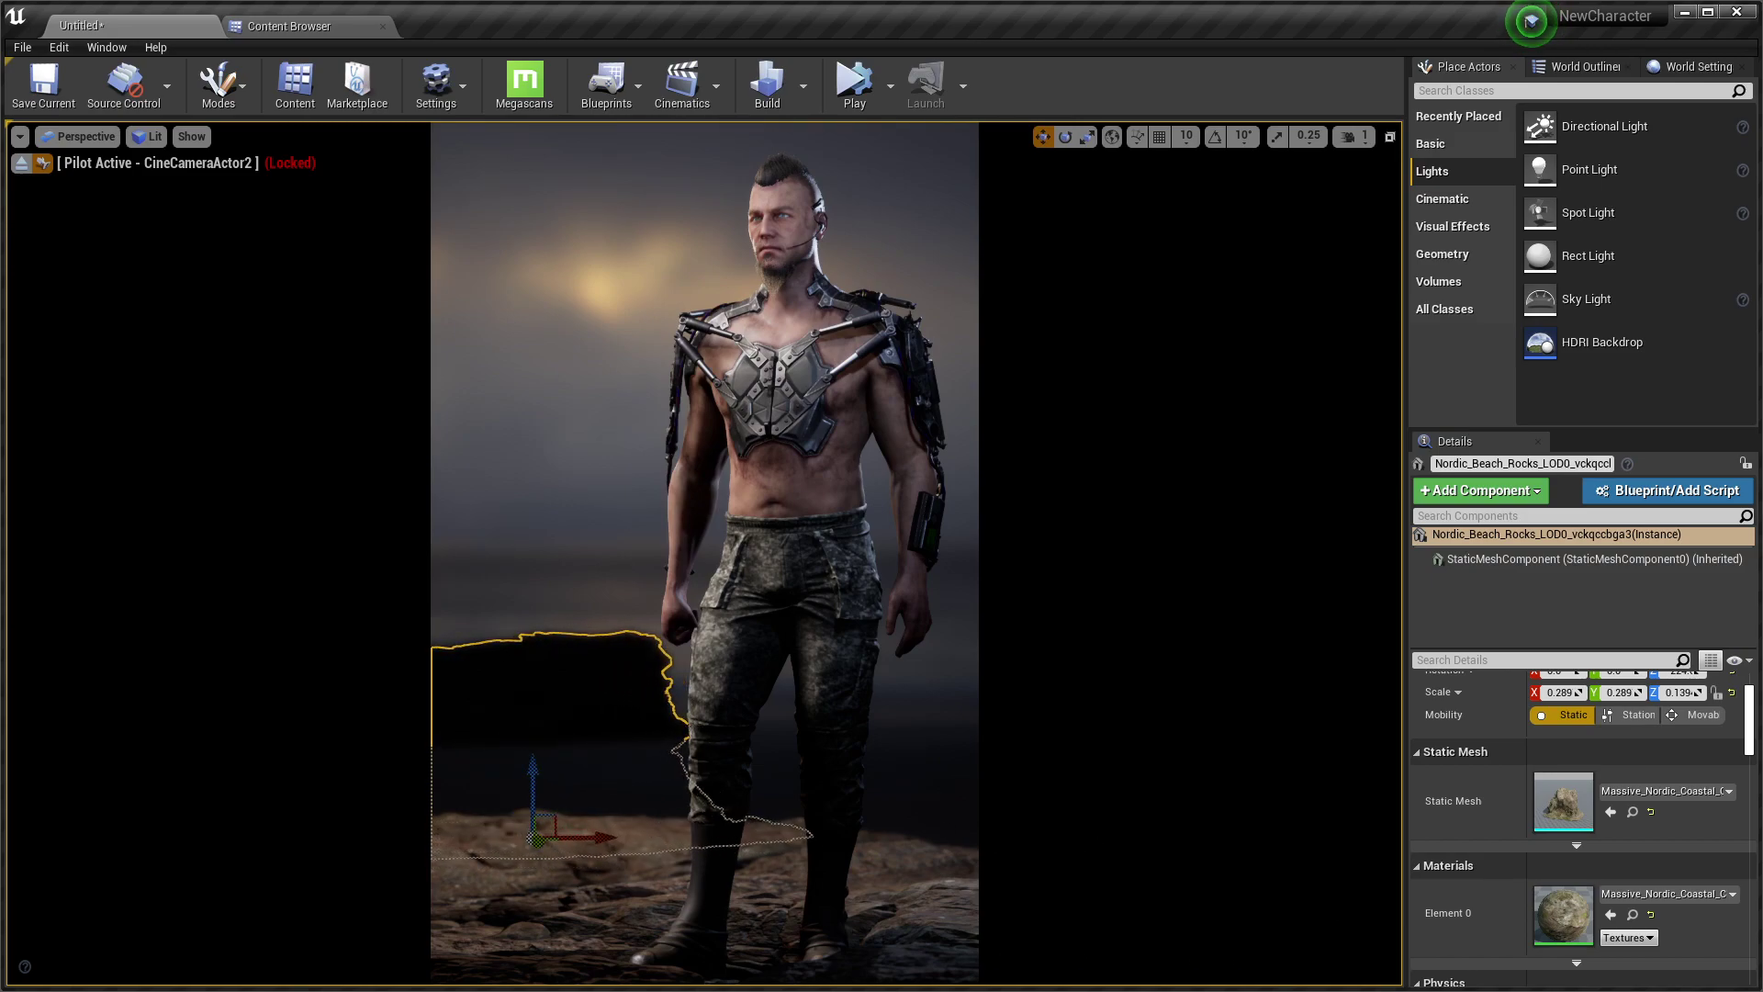
Select the three foreground rocks and switch them from Lighting Channel 0 to Channel 1
{"action": "left_click", "coordinate": [632, 846], "text": "ctrl"}
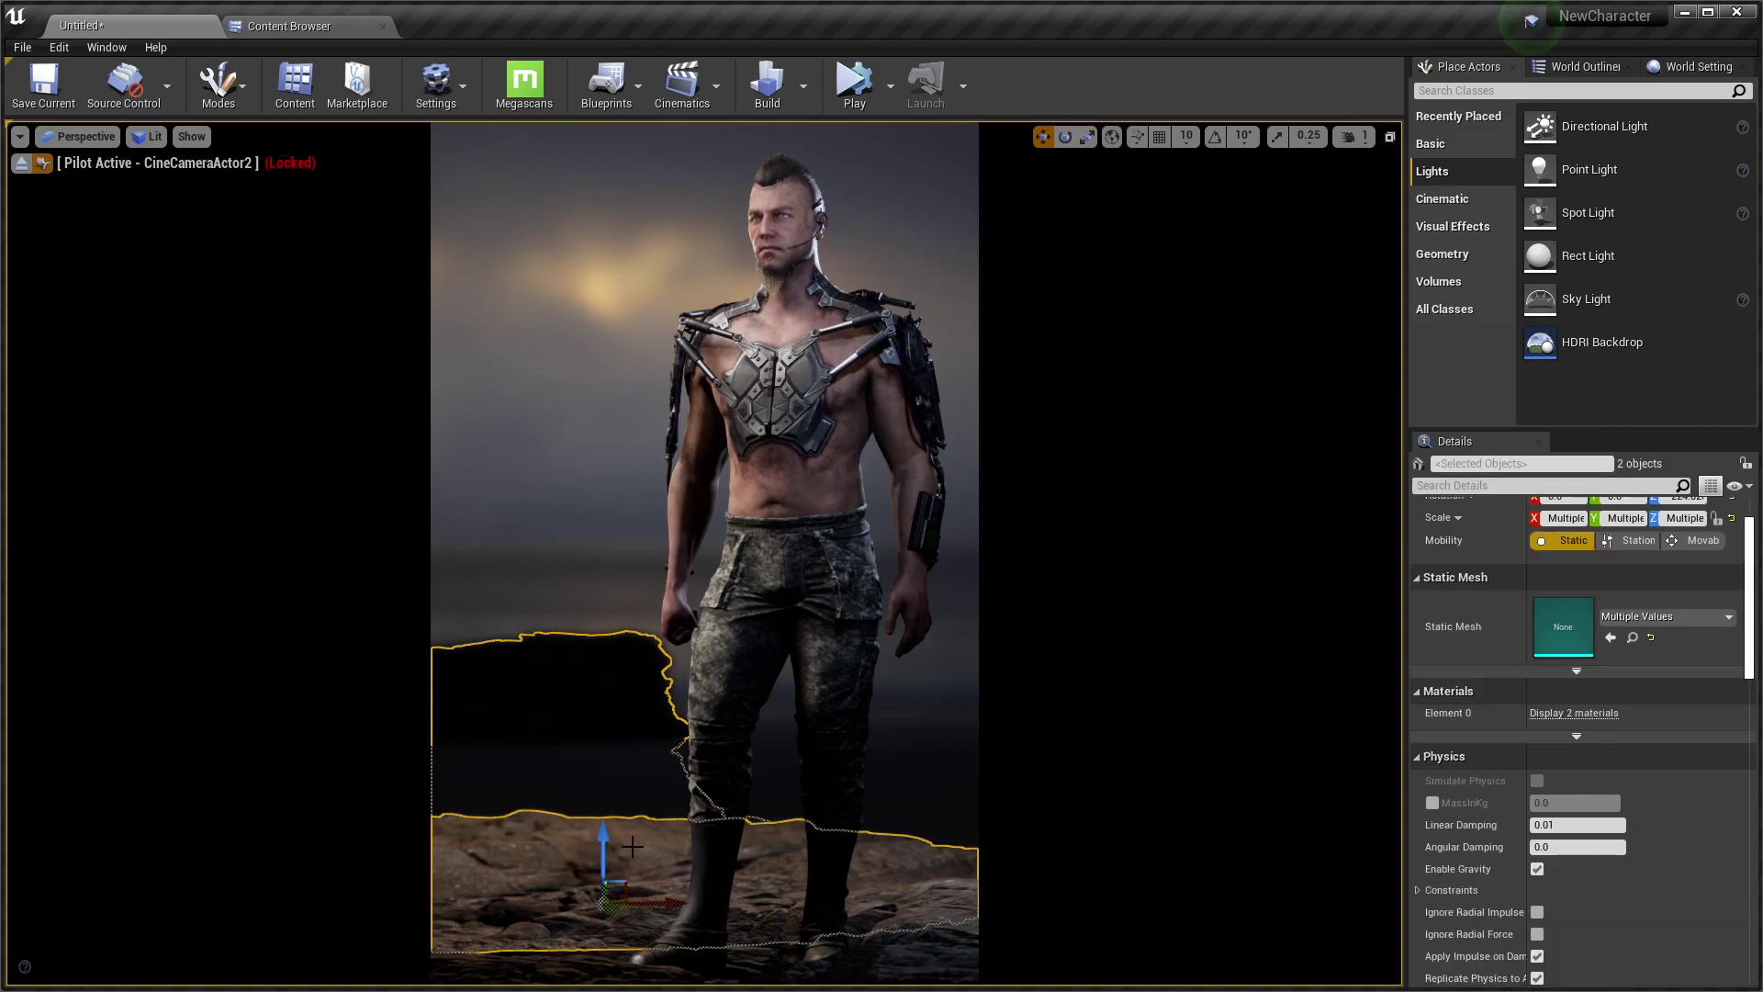
{"action": "left_click", "coordinate": [931, 946], "text": "ctrl"}
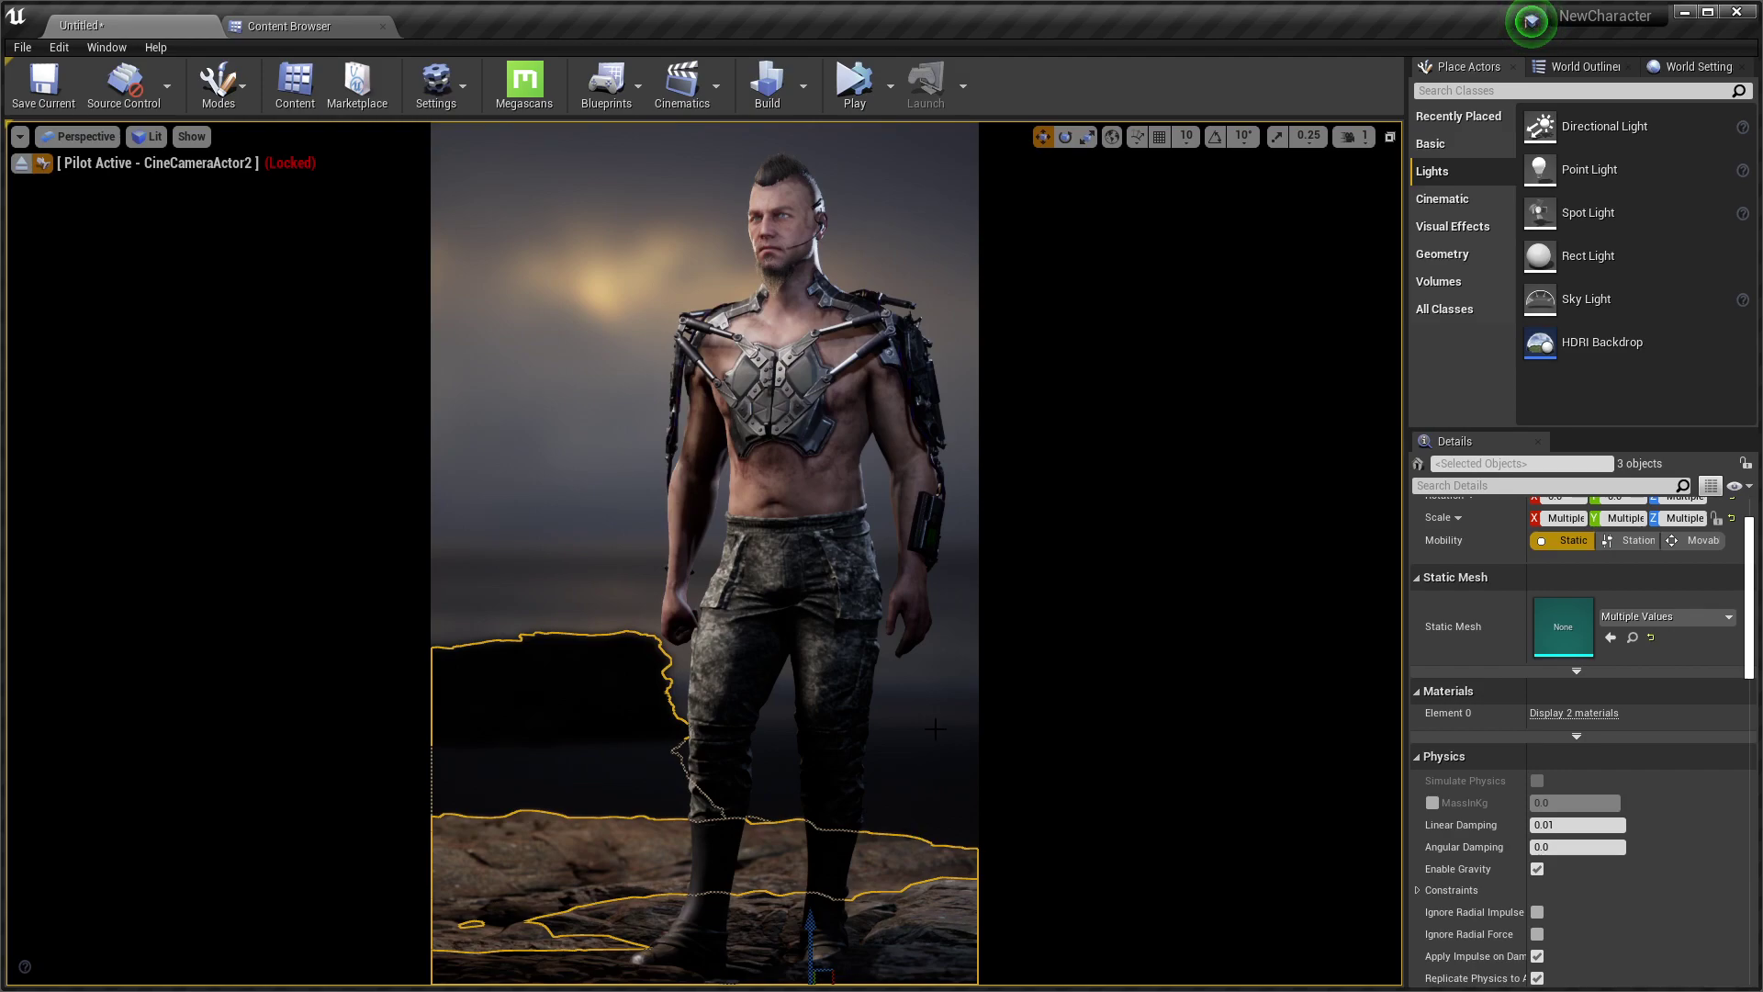
{"action": "scroll", "coordinate": [1455, 687], "scroll_direction": "up", "scroll_amount": 2}
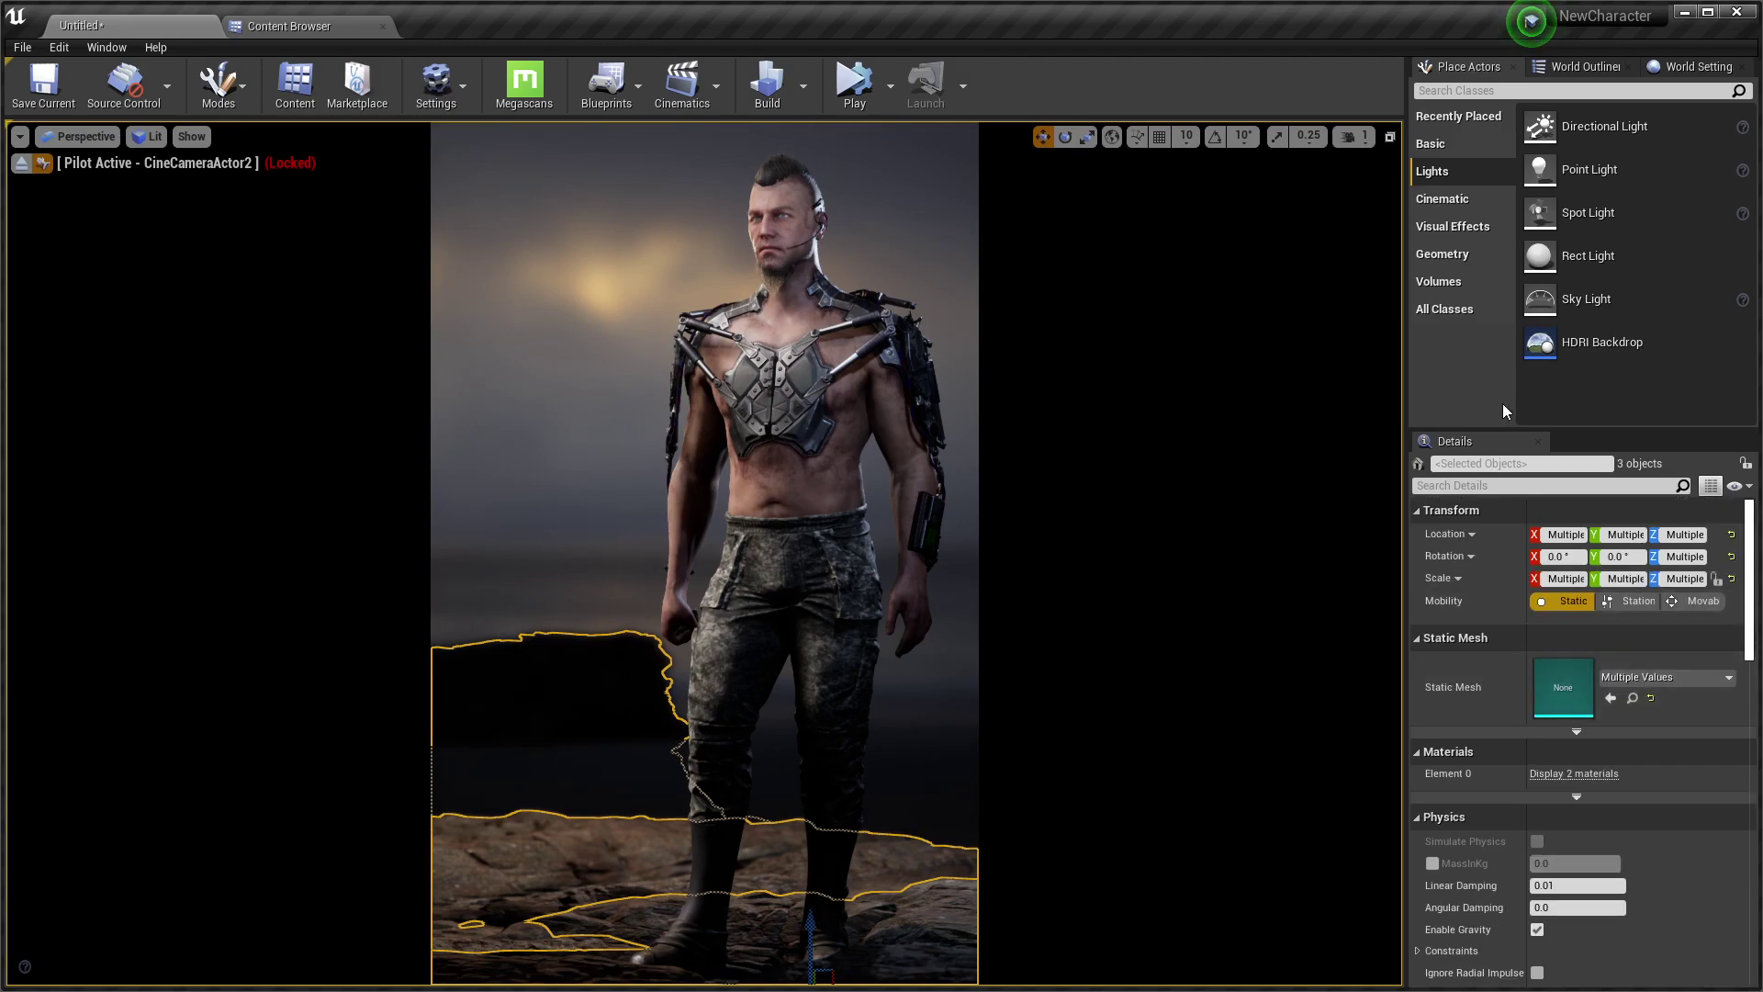
{"action": "left_click", "coordinate": [1517, 484]}
{"action": "type", "text": "ca"}
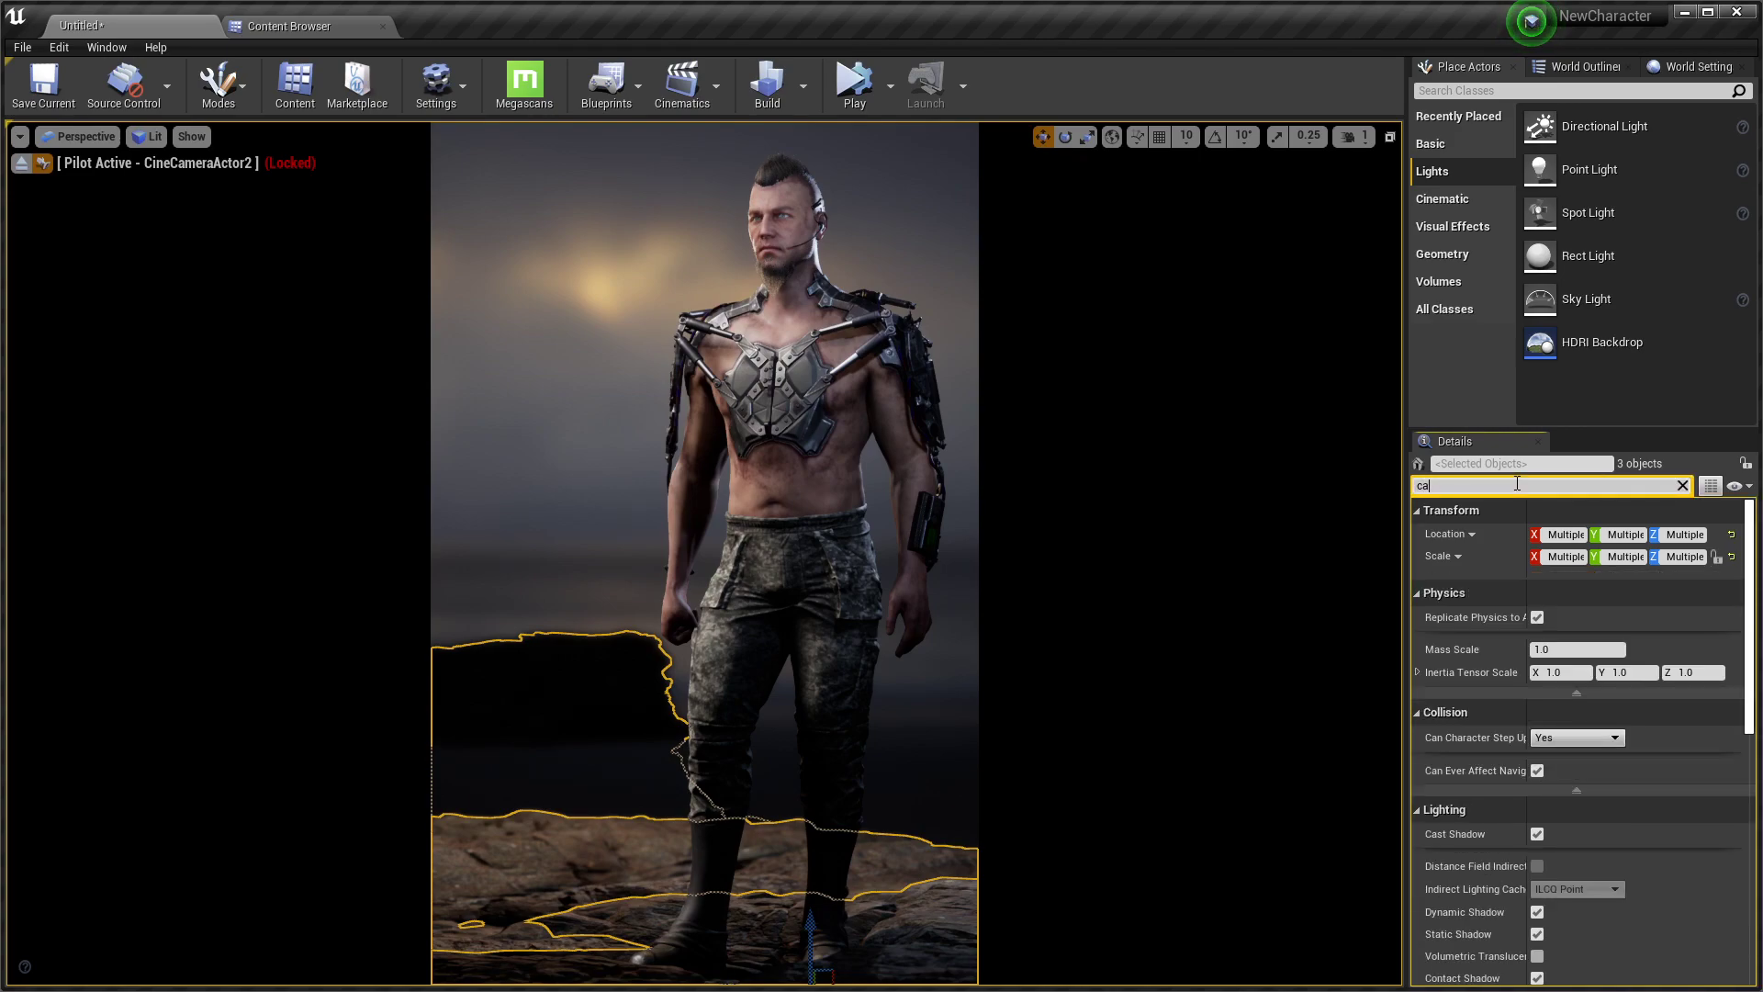
{"action": "key", "text": "BackSpace"}
{"action": "type", "text": "ha"}
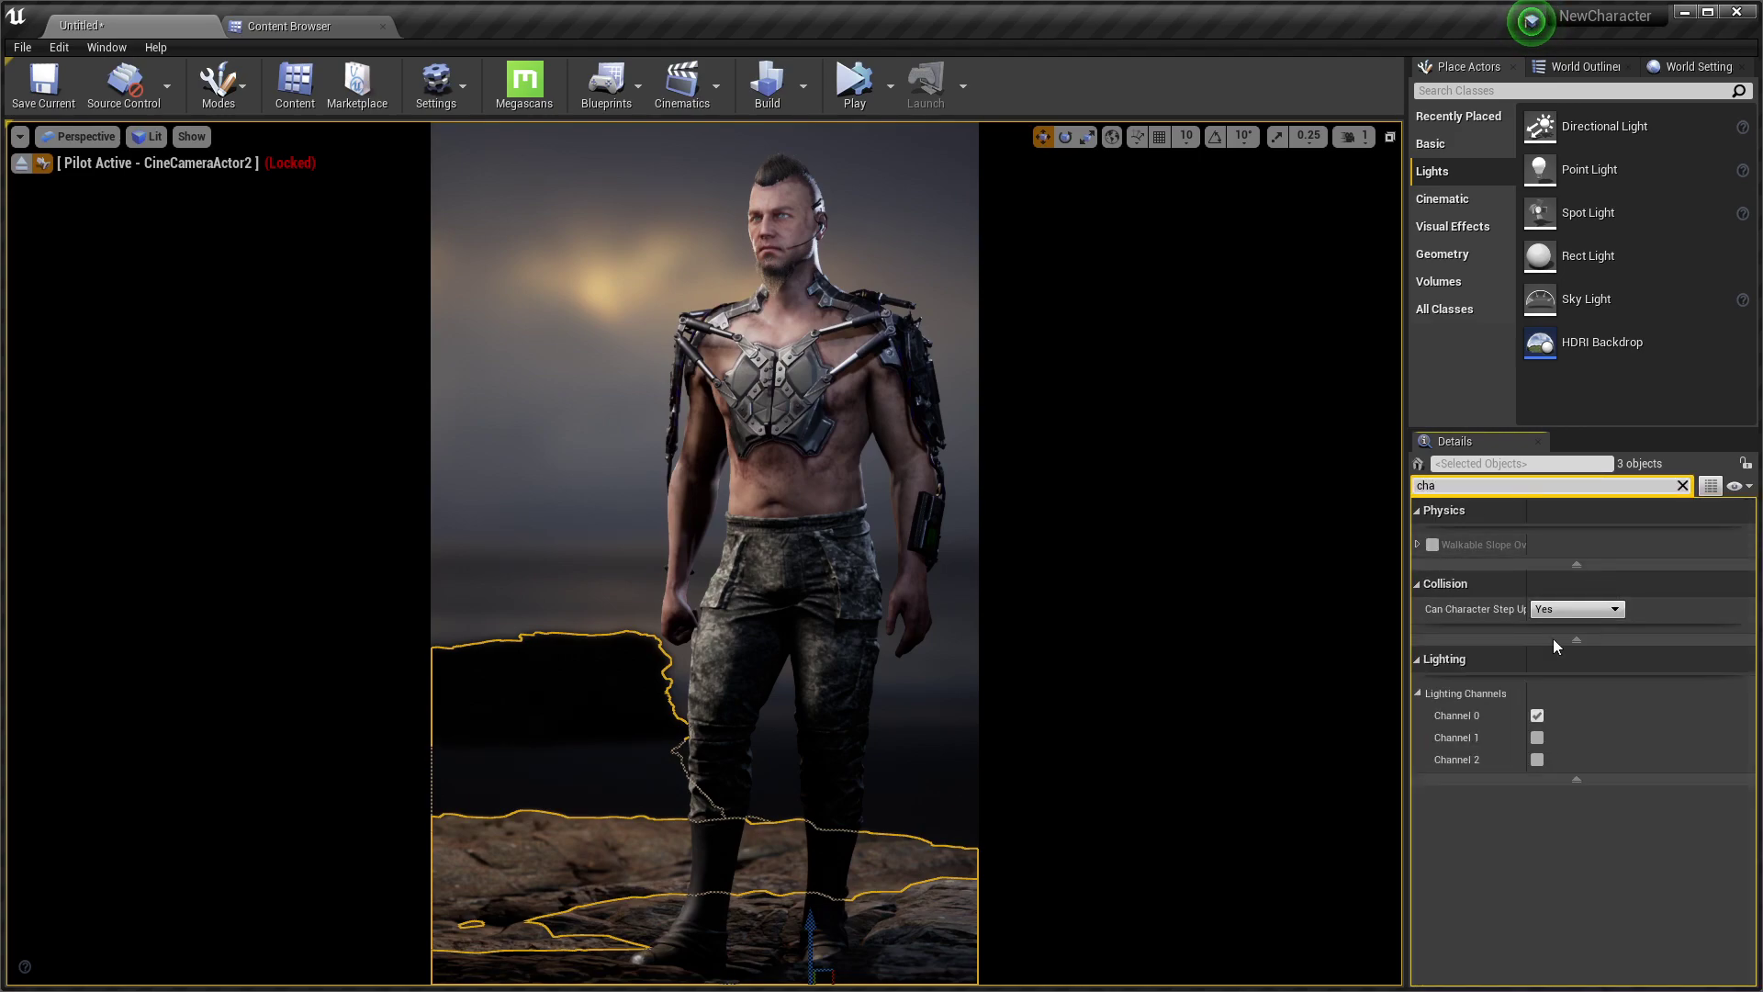
{"action": "left_click", "coordinate": [1538, 715]}
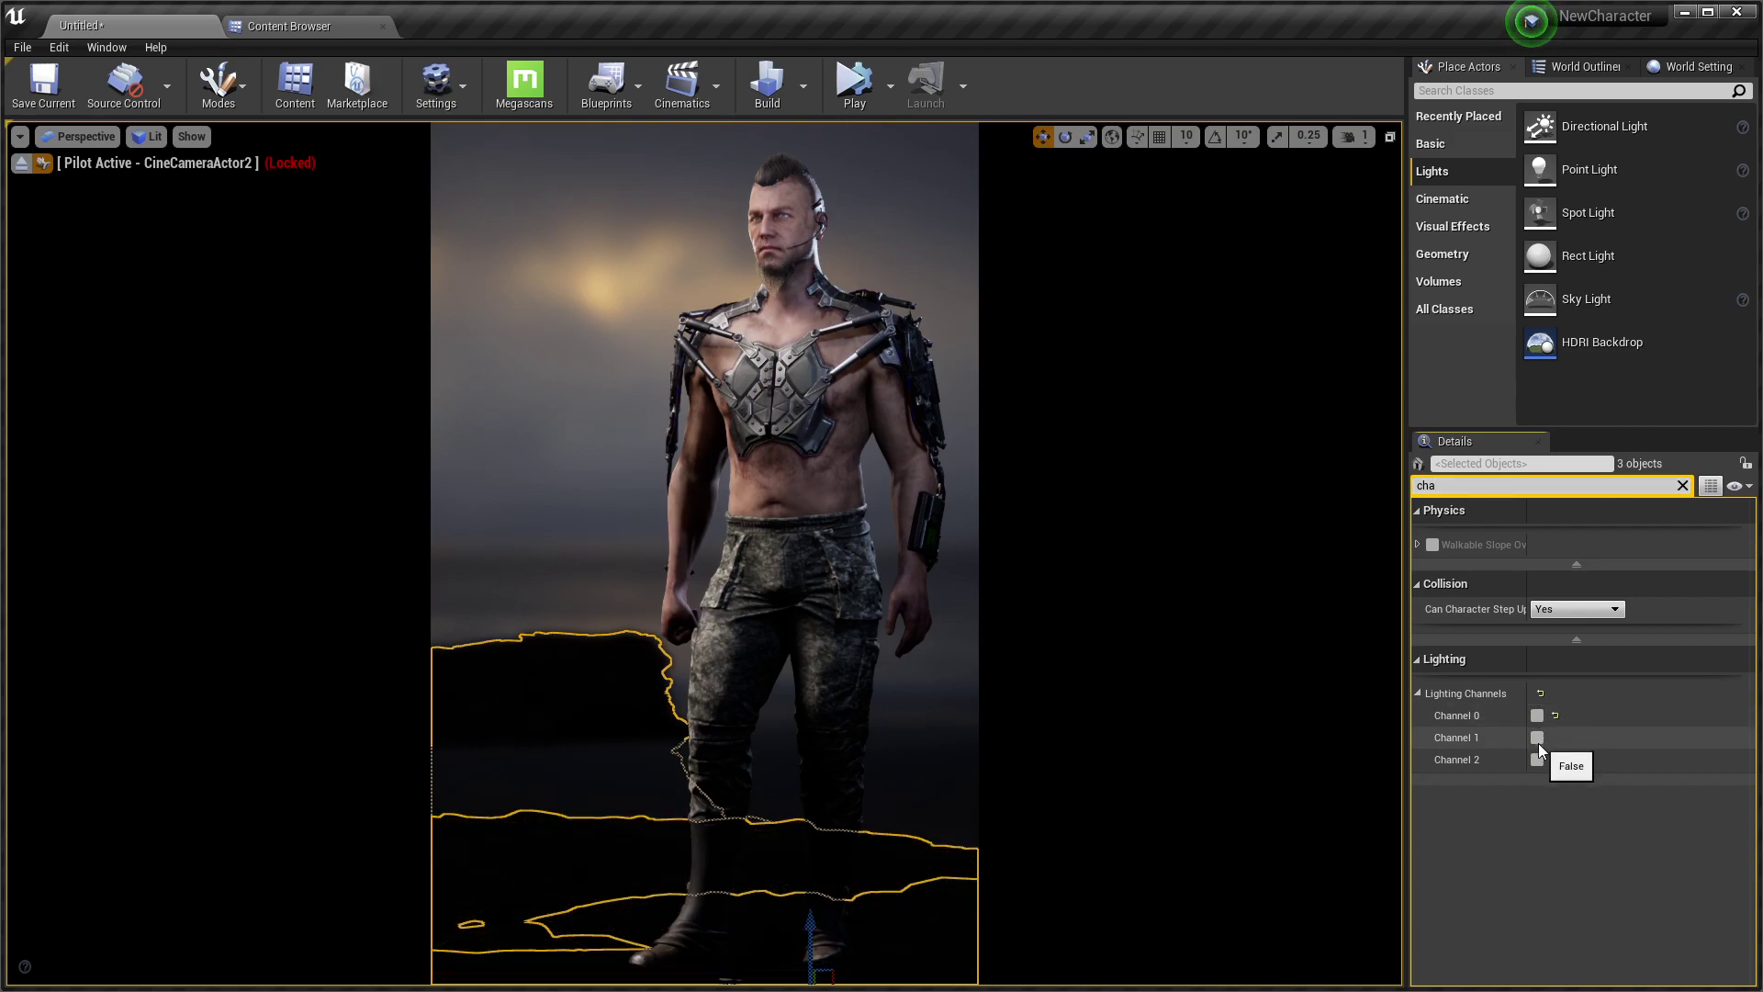
{"action": "left_click", "coordinate": [1539, 741]}
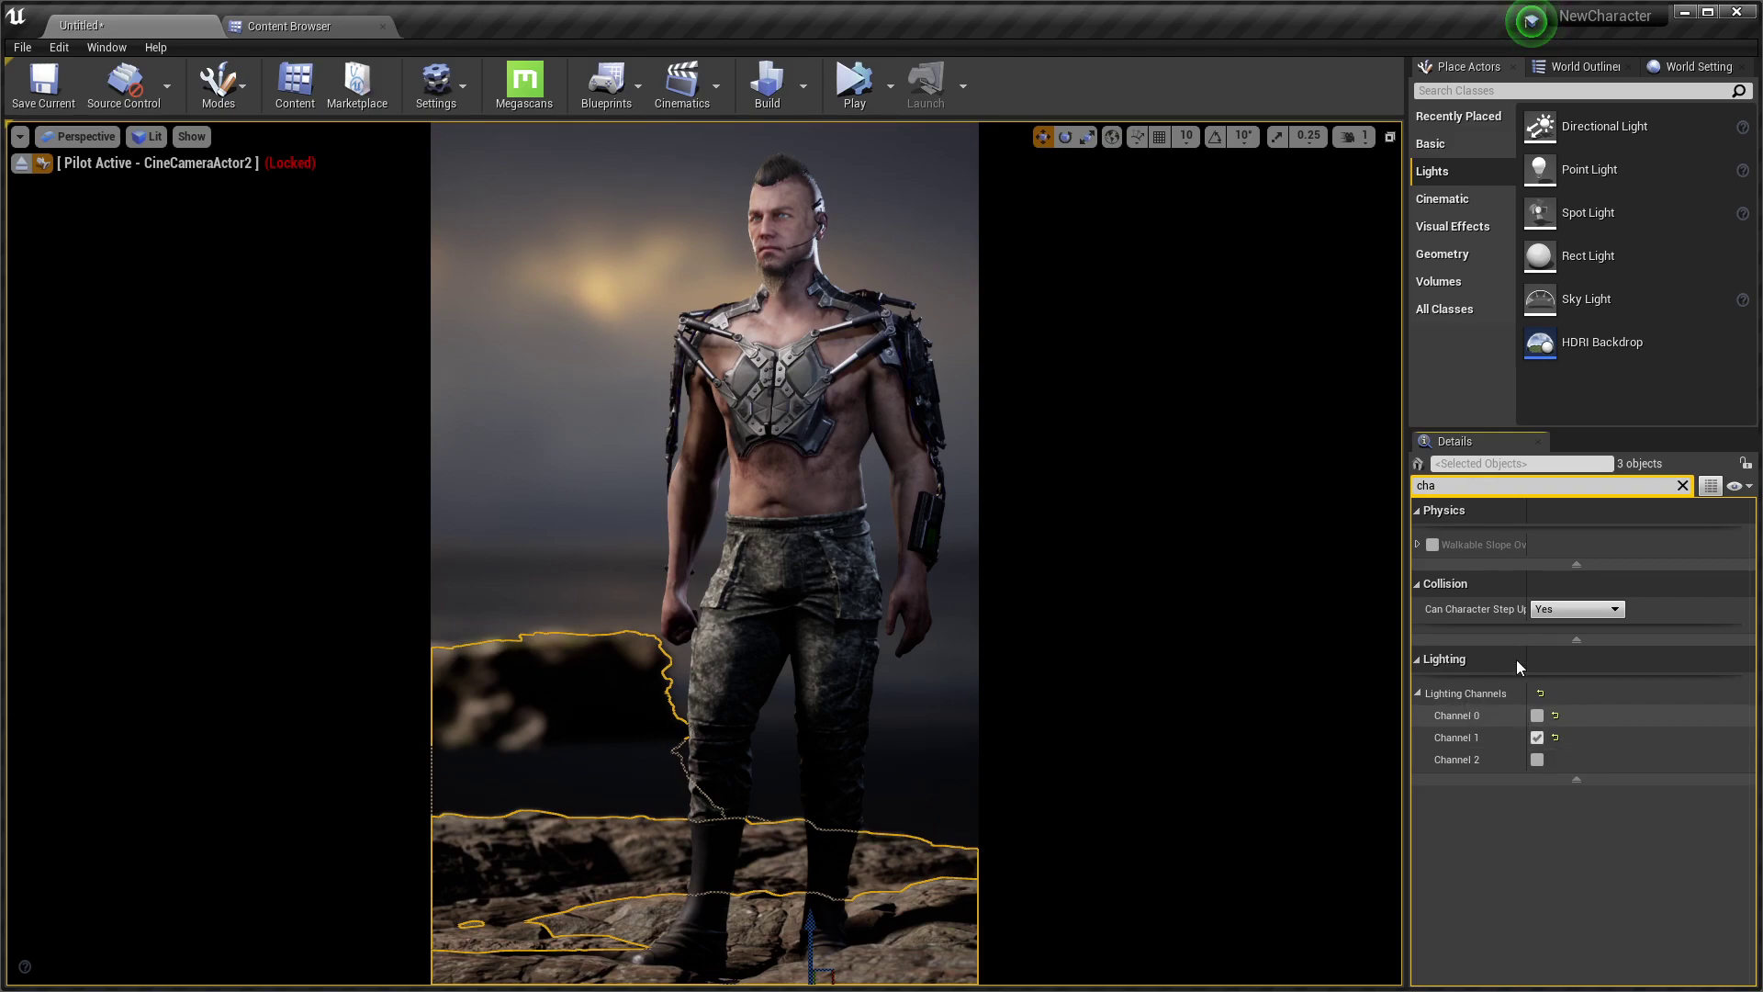
Move the lower-left cliff rock right behind the character, then clear the selection and undo
{"action": "left_click", "coordinate": [551, 735]}
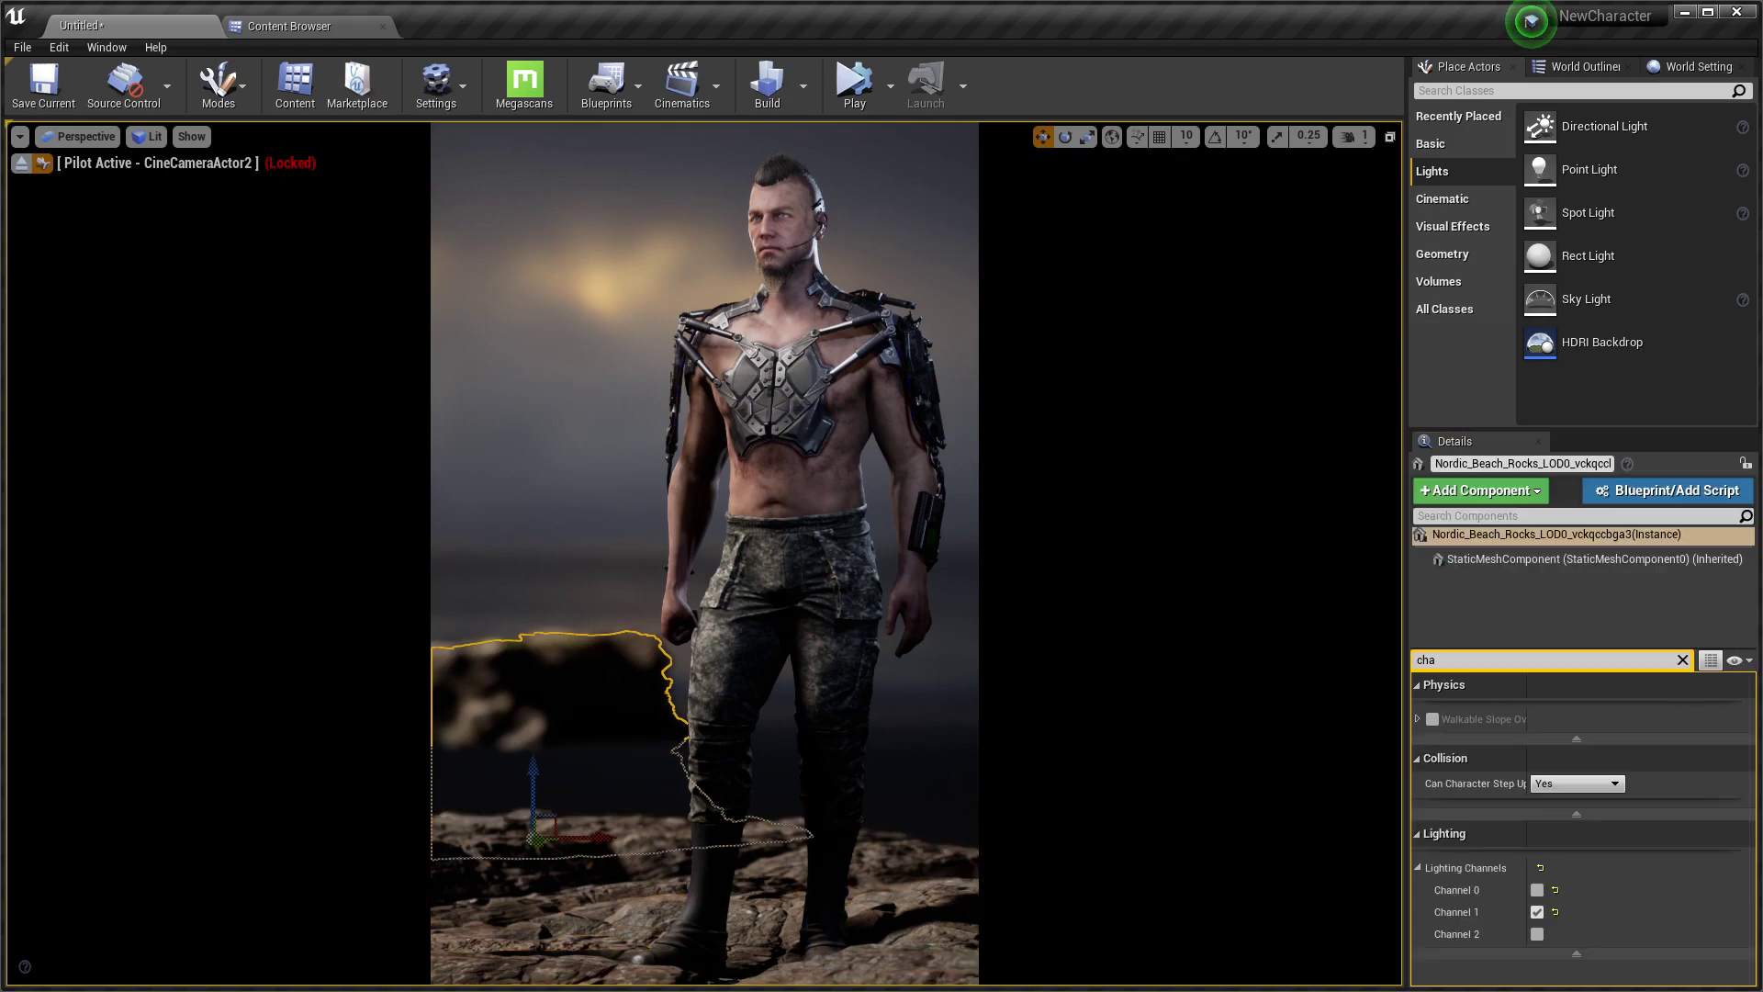
{"action": "mouse_move", "coordinate": [588, 832]}
{"action": "left_mouse_down"}
{"action": "mouse_move", "coordinate": [1105, 877]}
{"action": "mouse_move", "coordinate": [1063, 875]}
{"action": "left_mouse_up"}
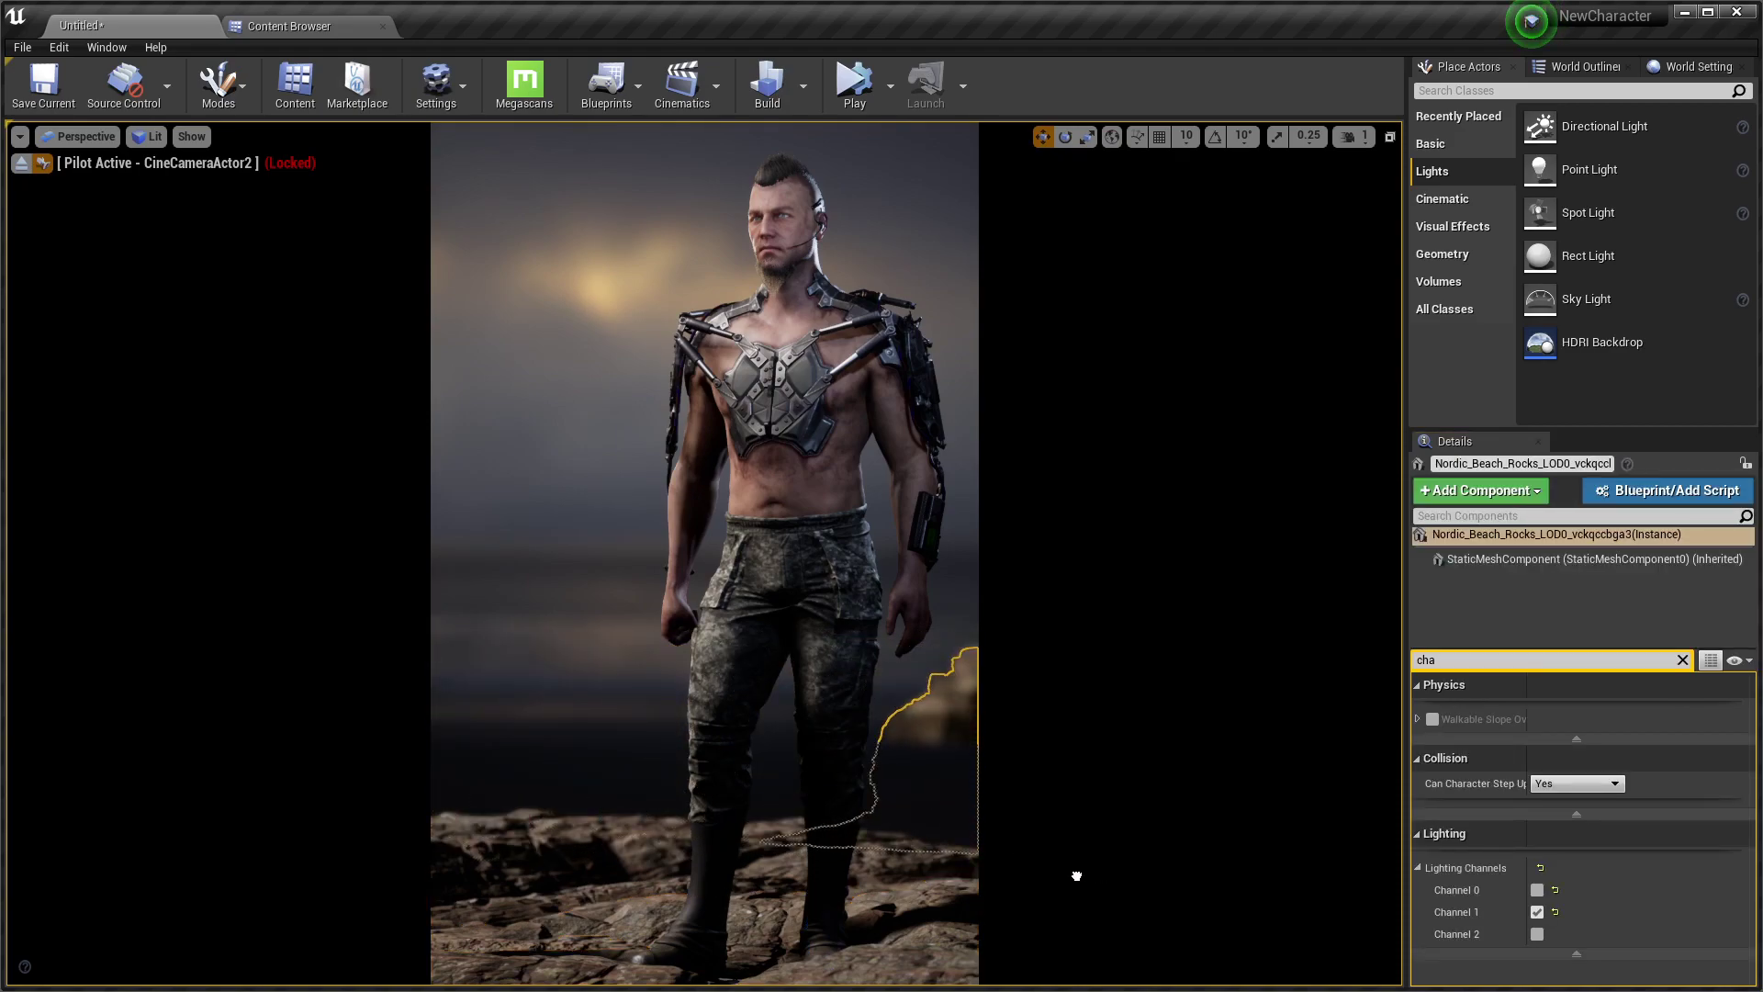
{"action": "key", "text": "Escape"}
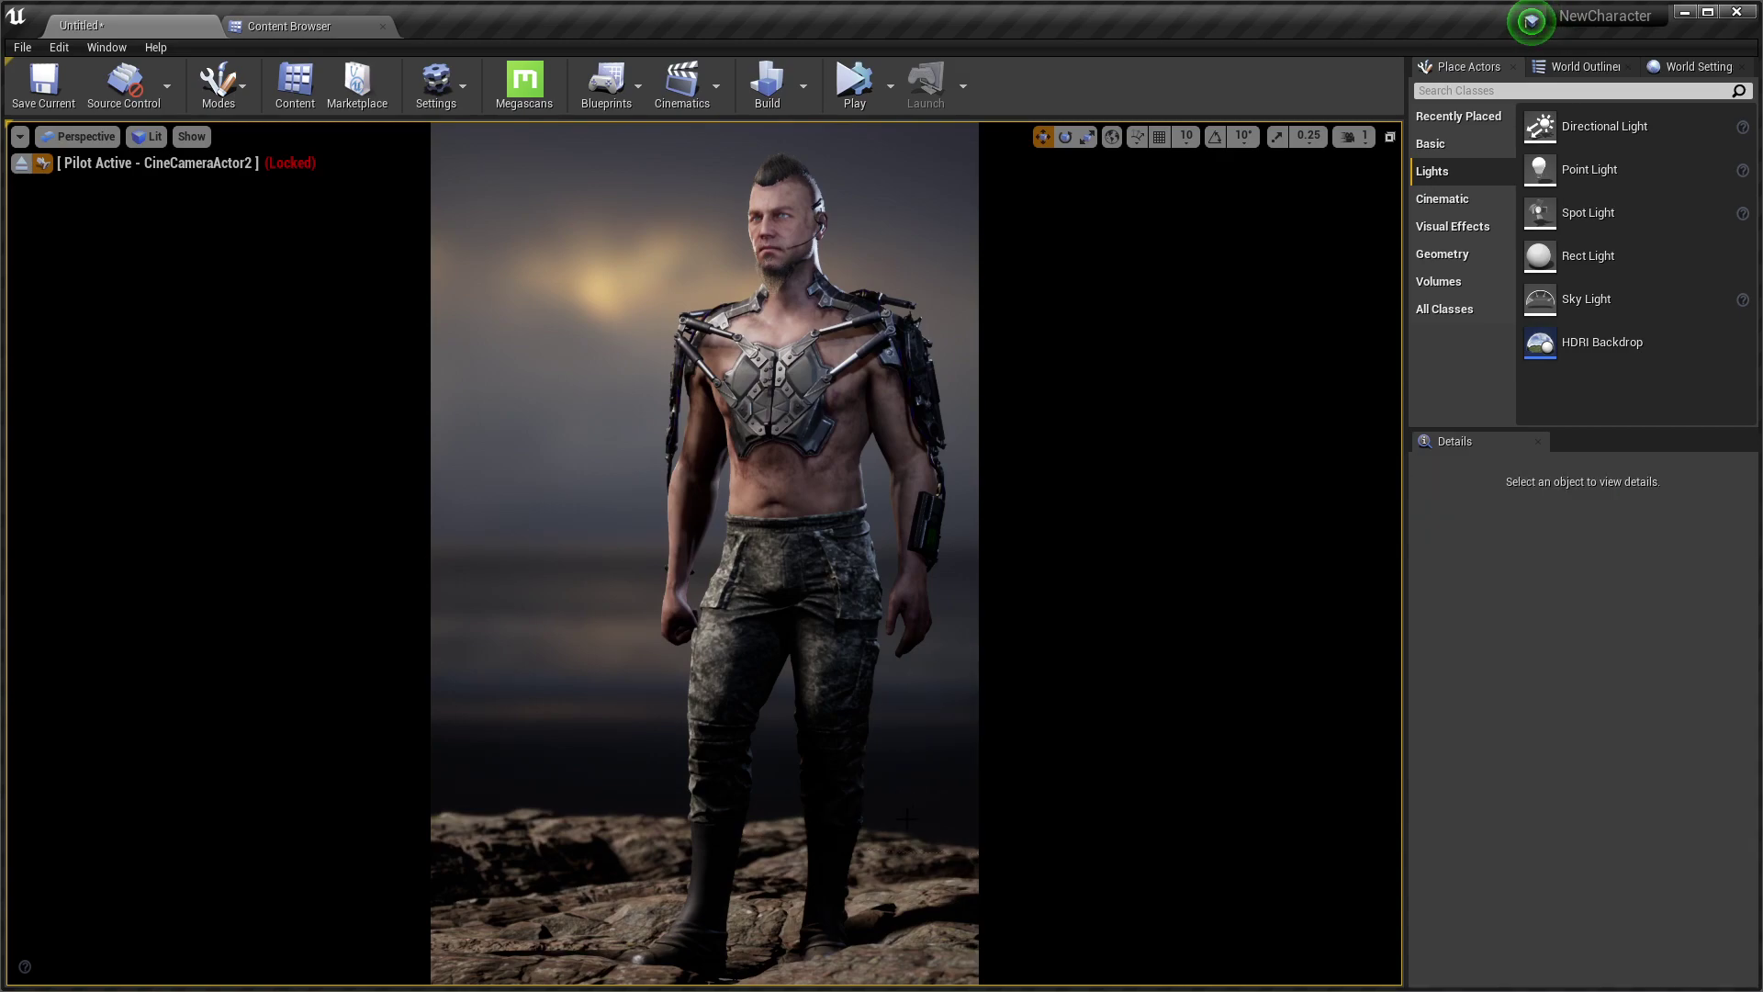
{"action": "key", "text": "ctrl+z"}
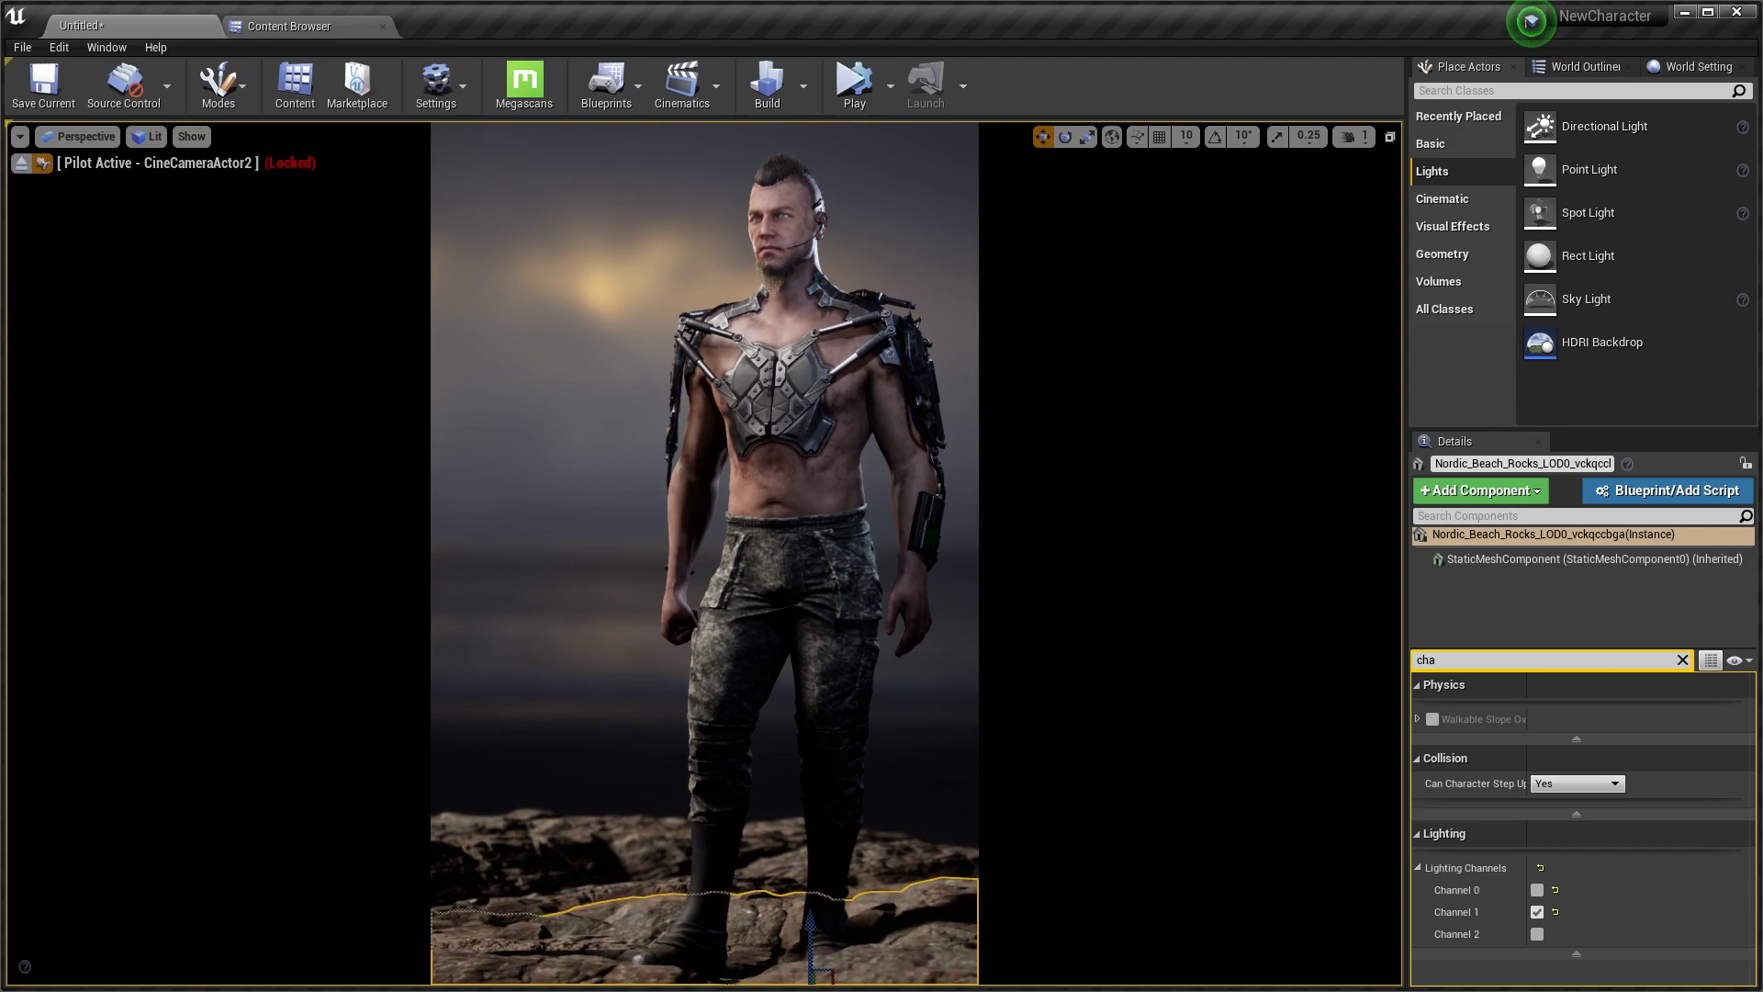
Settle the other flat rock slab beneath the character's feet
{"action": "left_click", "coordinate": [584, 846]}
{"action": "mouse_move", "coordinate": [597, 843]}
{"action": "left_mouse_down"}
{"action": "mouse_move", "coordinate": [593, 881]}
{"action": "mouse_move", "coordinate": [596, 849]}
{"action": "left_mouse_up"}
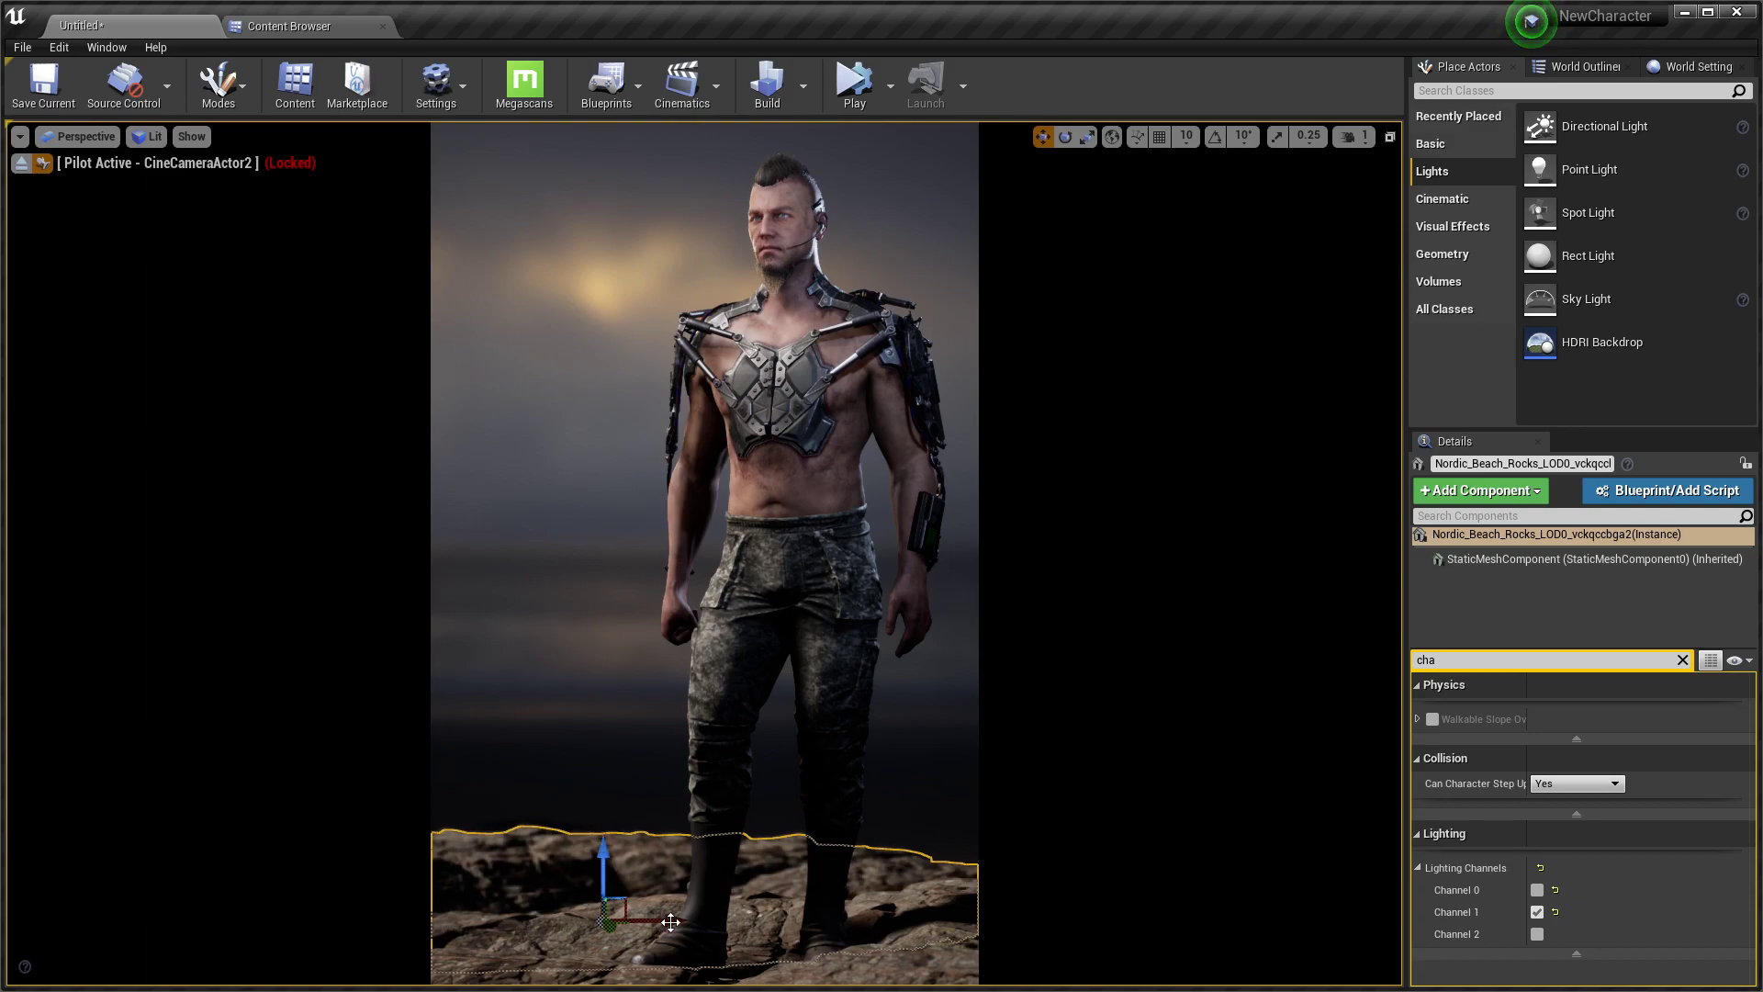
{"action": "mouse_move", "coordinate": [607, 921]}
{"action": "left_mouse_down"}
{"action": "mouse_move", "coordinate": [247, 672]}
{"action": "mouse_move", "coordinate": [634, 809]}
{"action": "mouse_move", "coordinate": [598, 799]}
{"action": "left_mouse_up"}
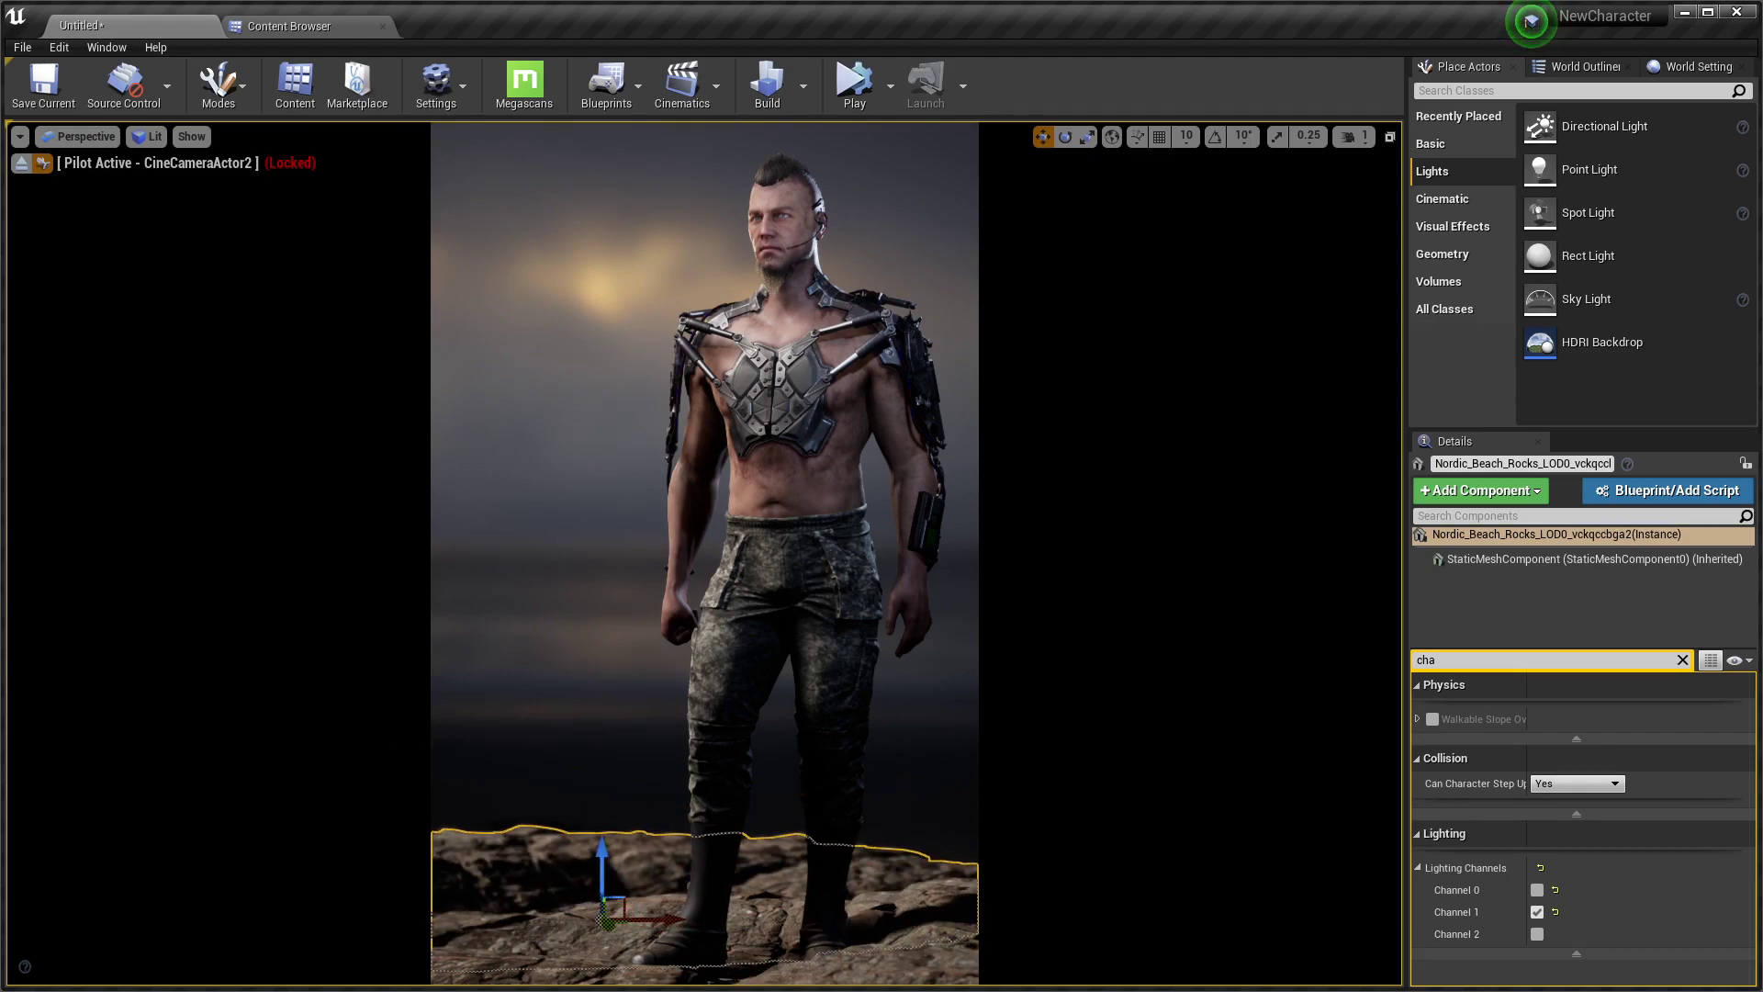
{"action": "mouse_move", "coordinate": [670, 936]}
{"action": "left_mouse_down"}
{"action": "mouse_move", "coordinate": [1173, 907]}
{"action": "mouse_move", "coordinate": [1153, 903]}
{"action": "left_mouse_up"}
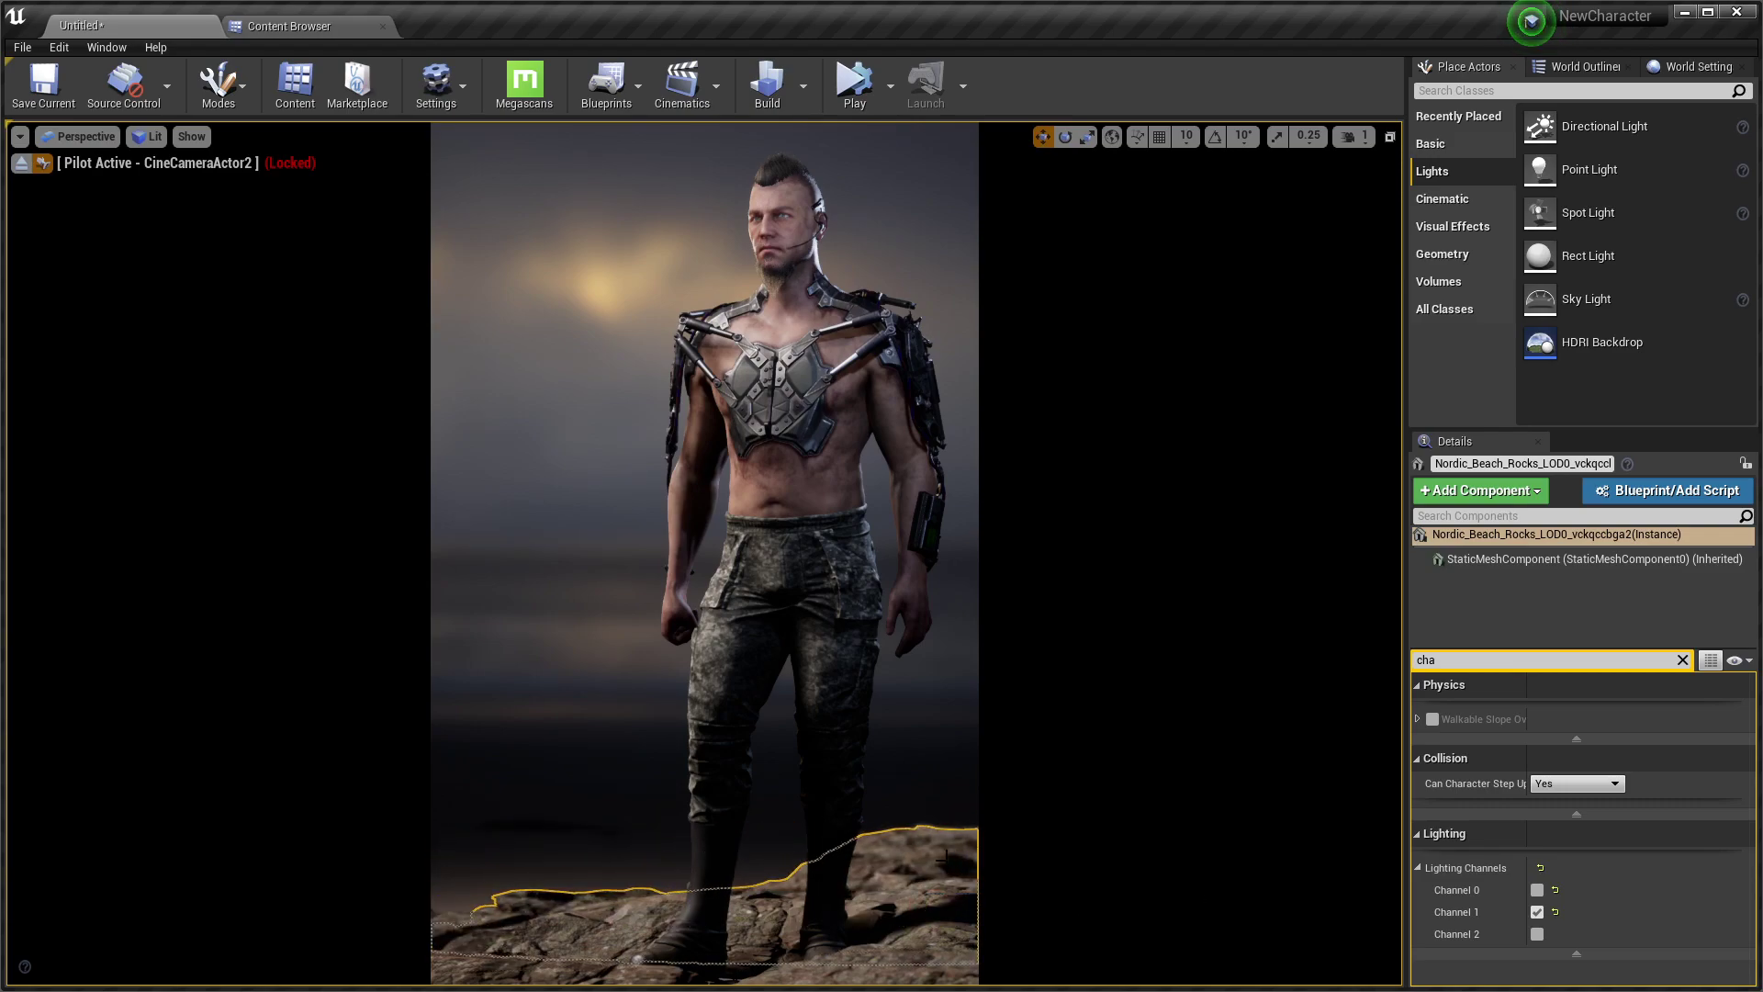
{"action": "left_click", "coordinate": [22, 164]}
Raise the flat rock slightly and view the shot through CineCameraActor2 again
{"action": "left_click_drag", "start_coordinate": [972, 640], "coordinate": [975, 624]}
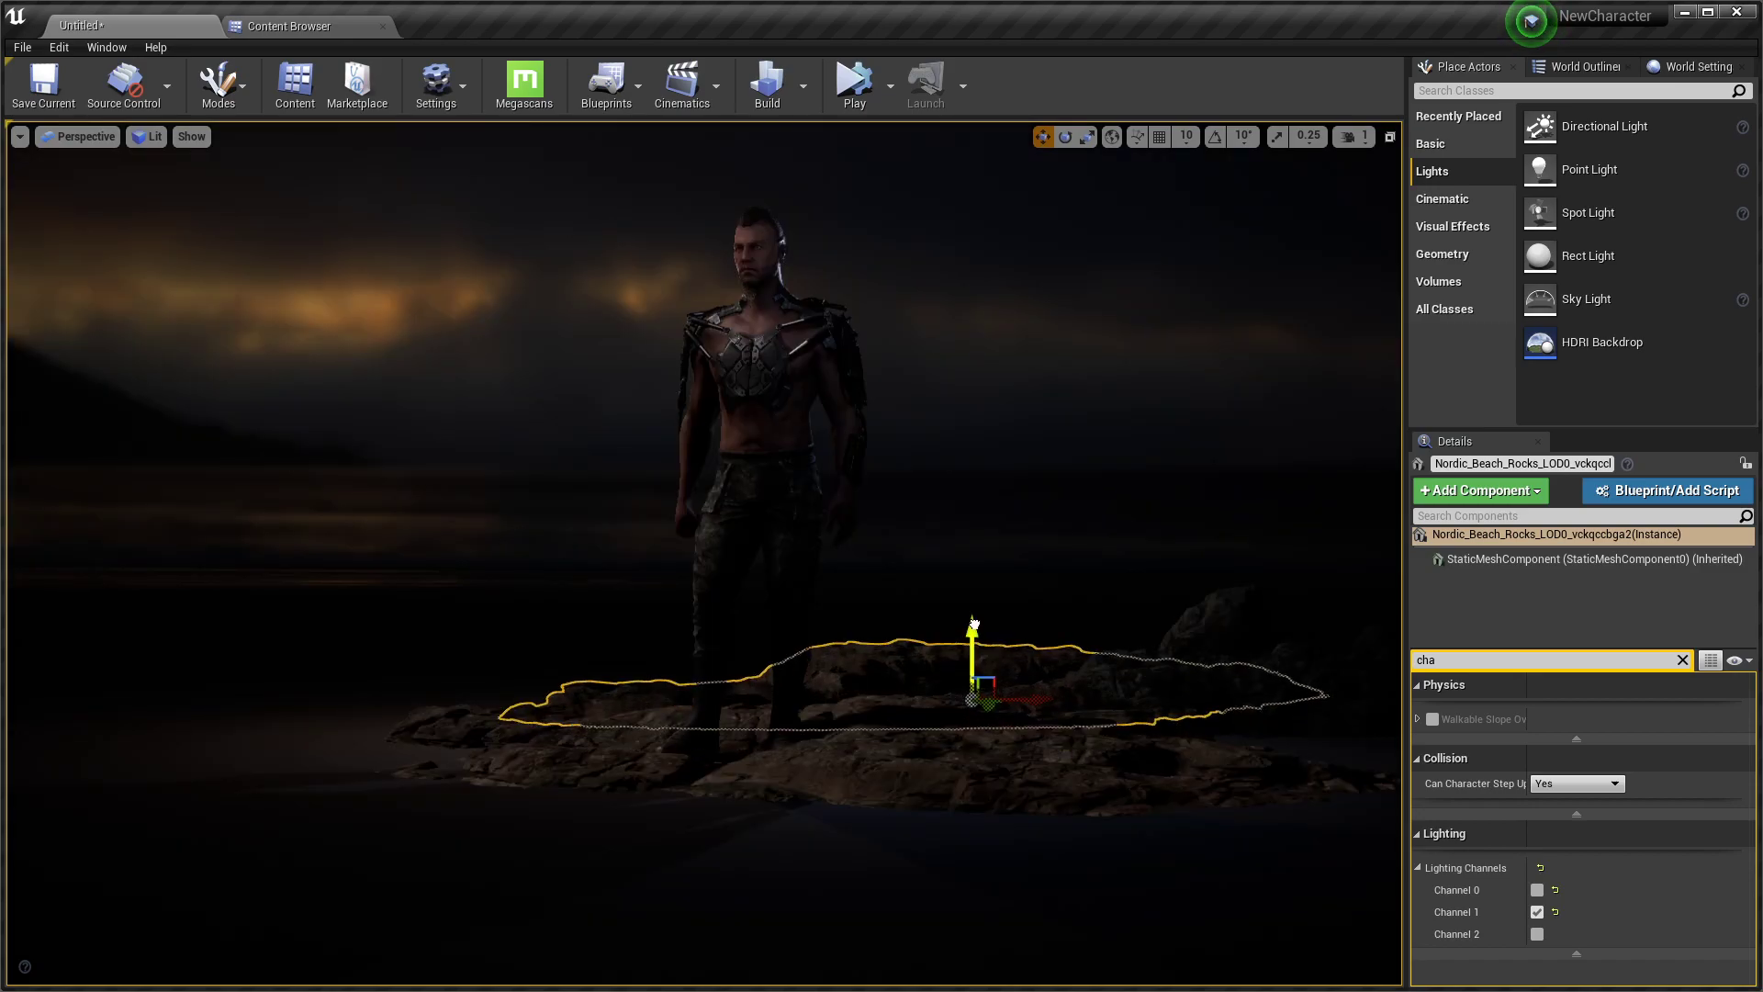
{"action": "left_click", "coordinate": [78, 136]}
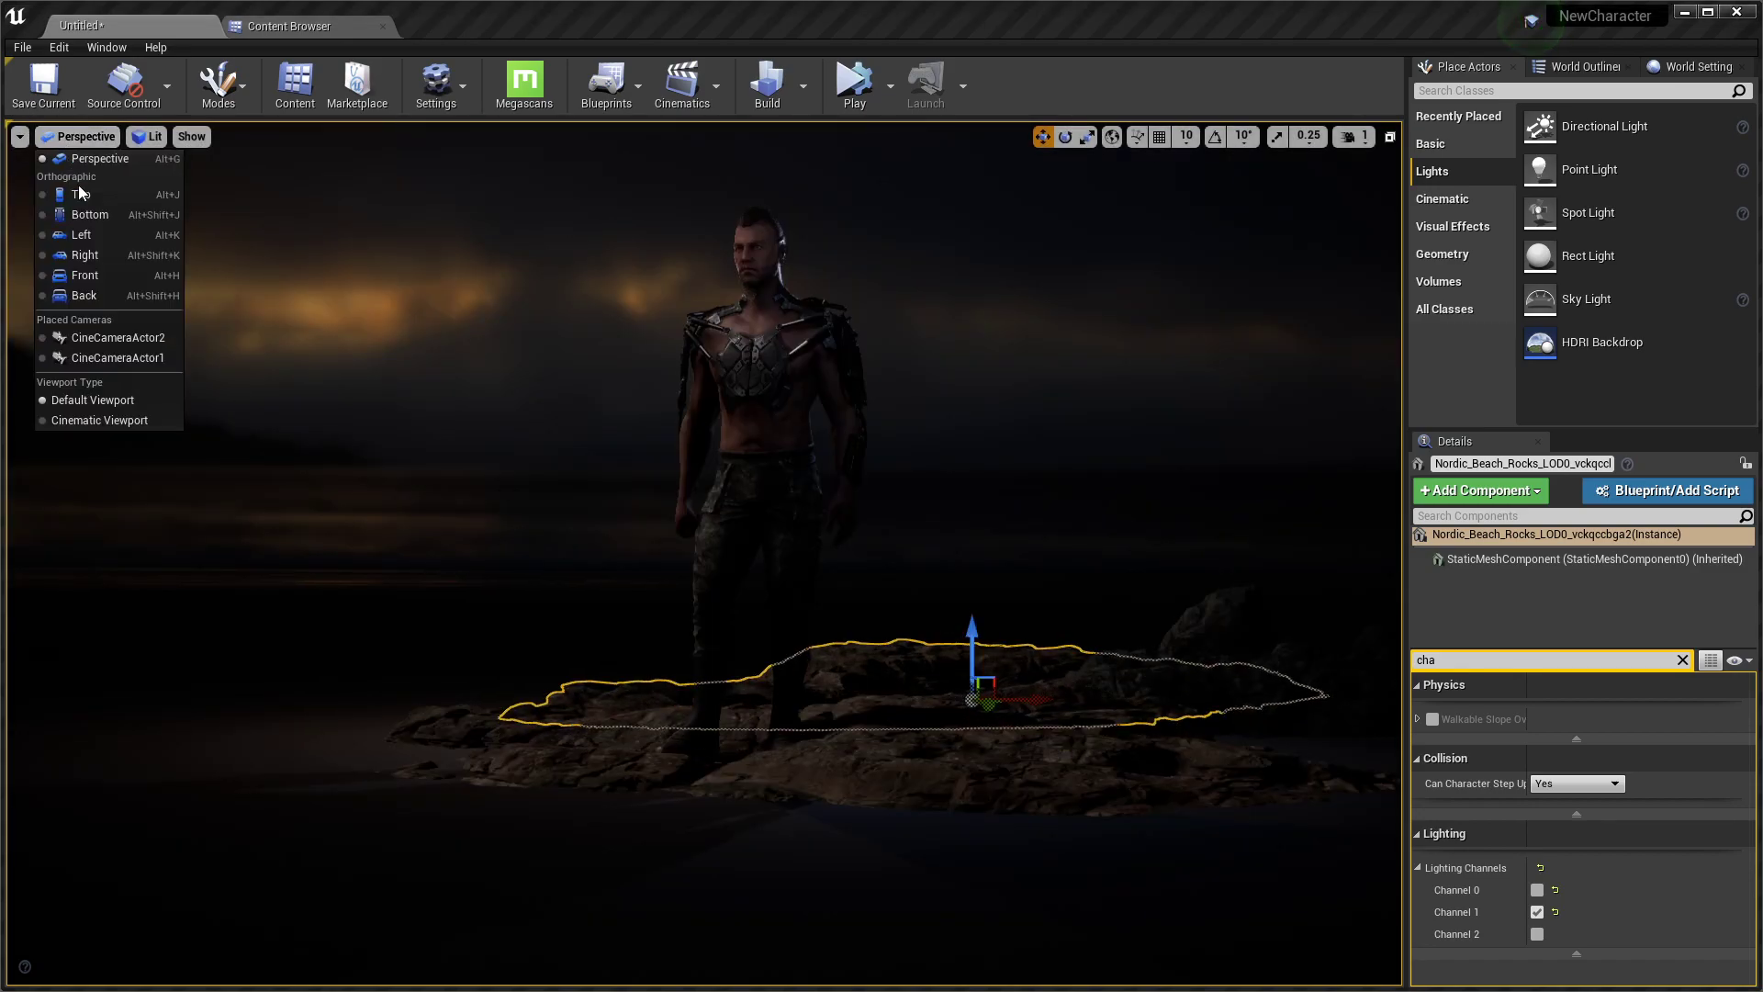
{"action": "left_click", "coordinate": [83, 338]}
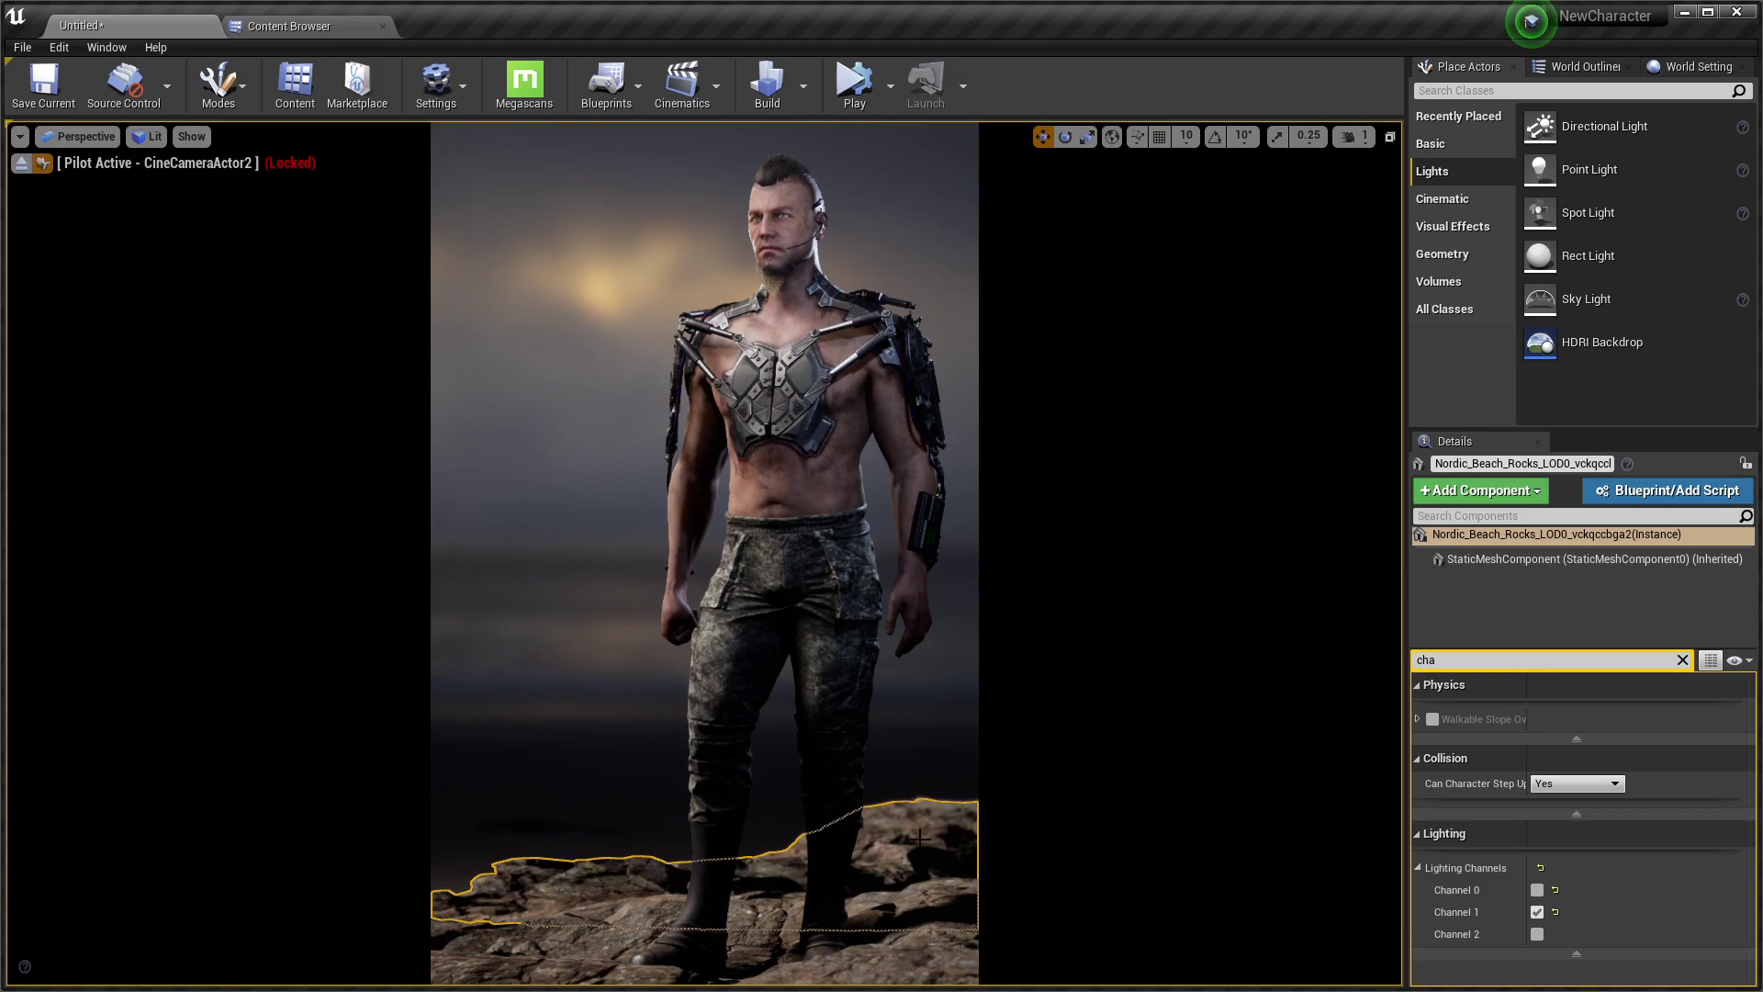
{"action": "key", "text": "Escape"}
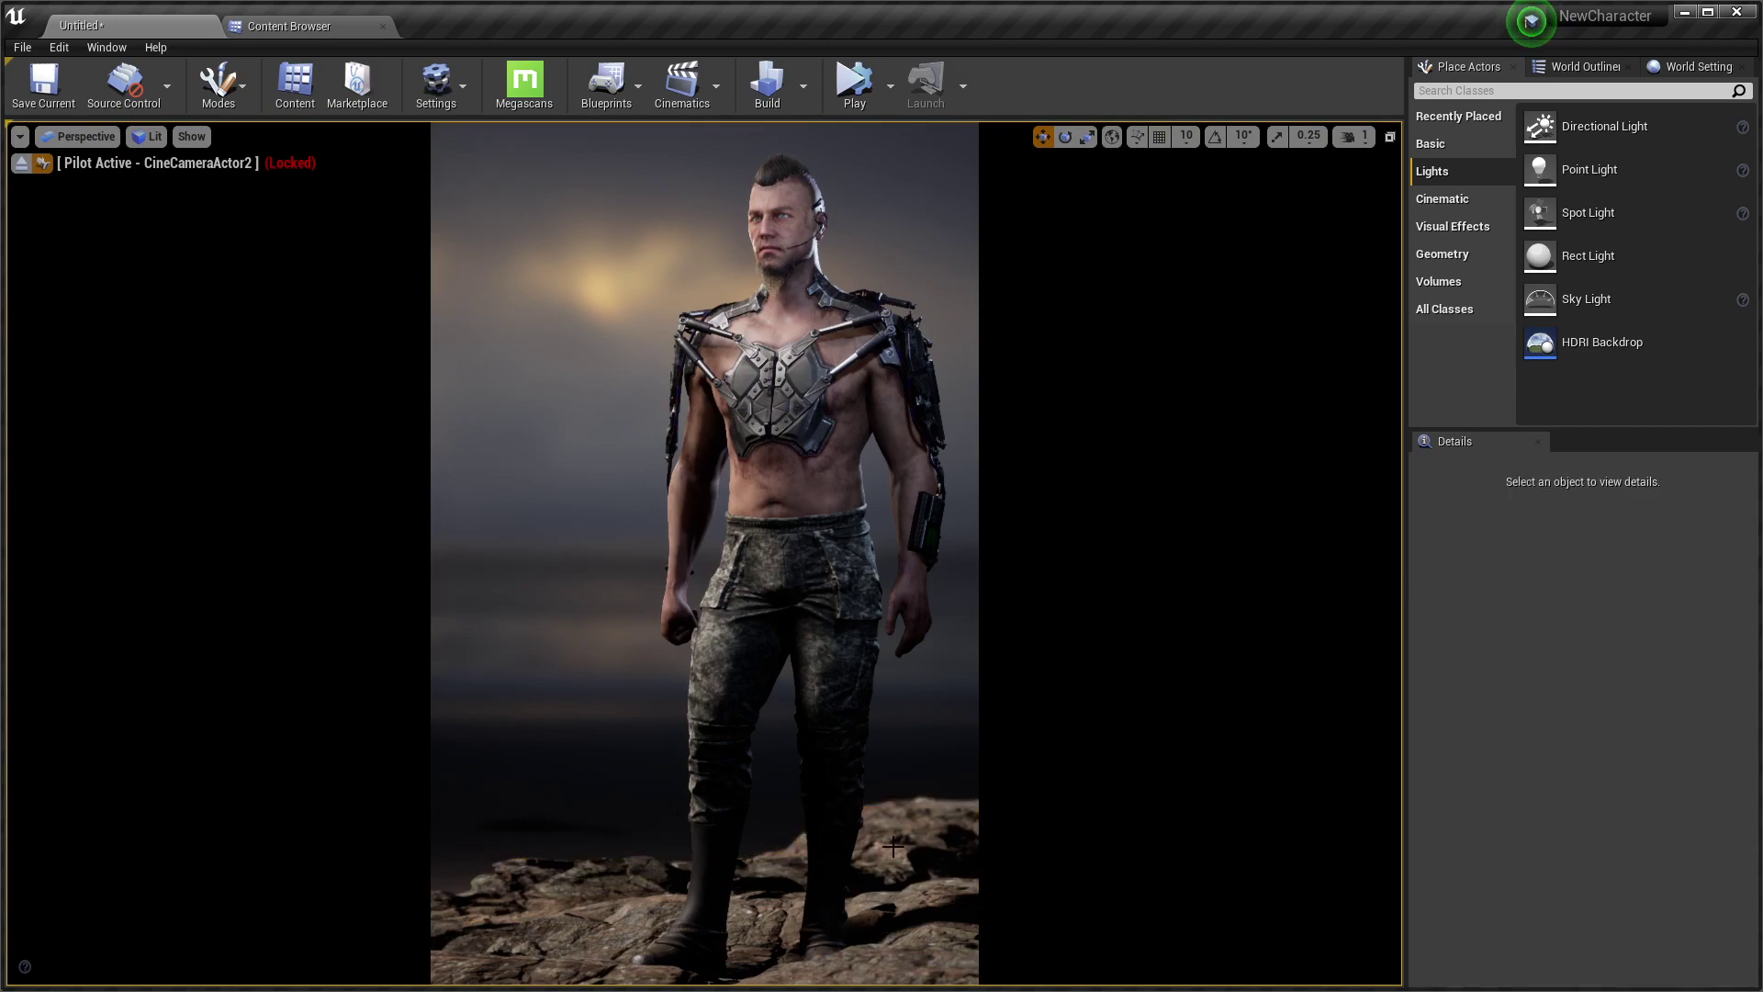
Tilt the rock beneath the character with two small rotations
{"action": "left_click", "coordinate": [540, 883]}
{"action": "left_click", "coordinate": [21, 162]}
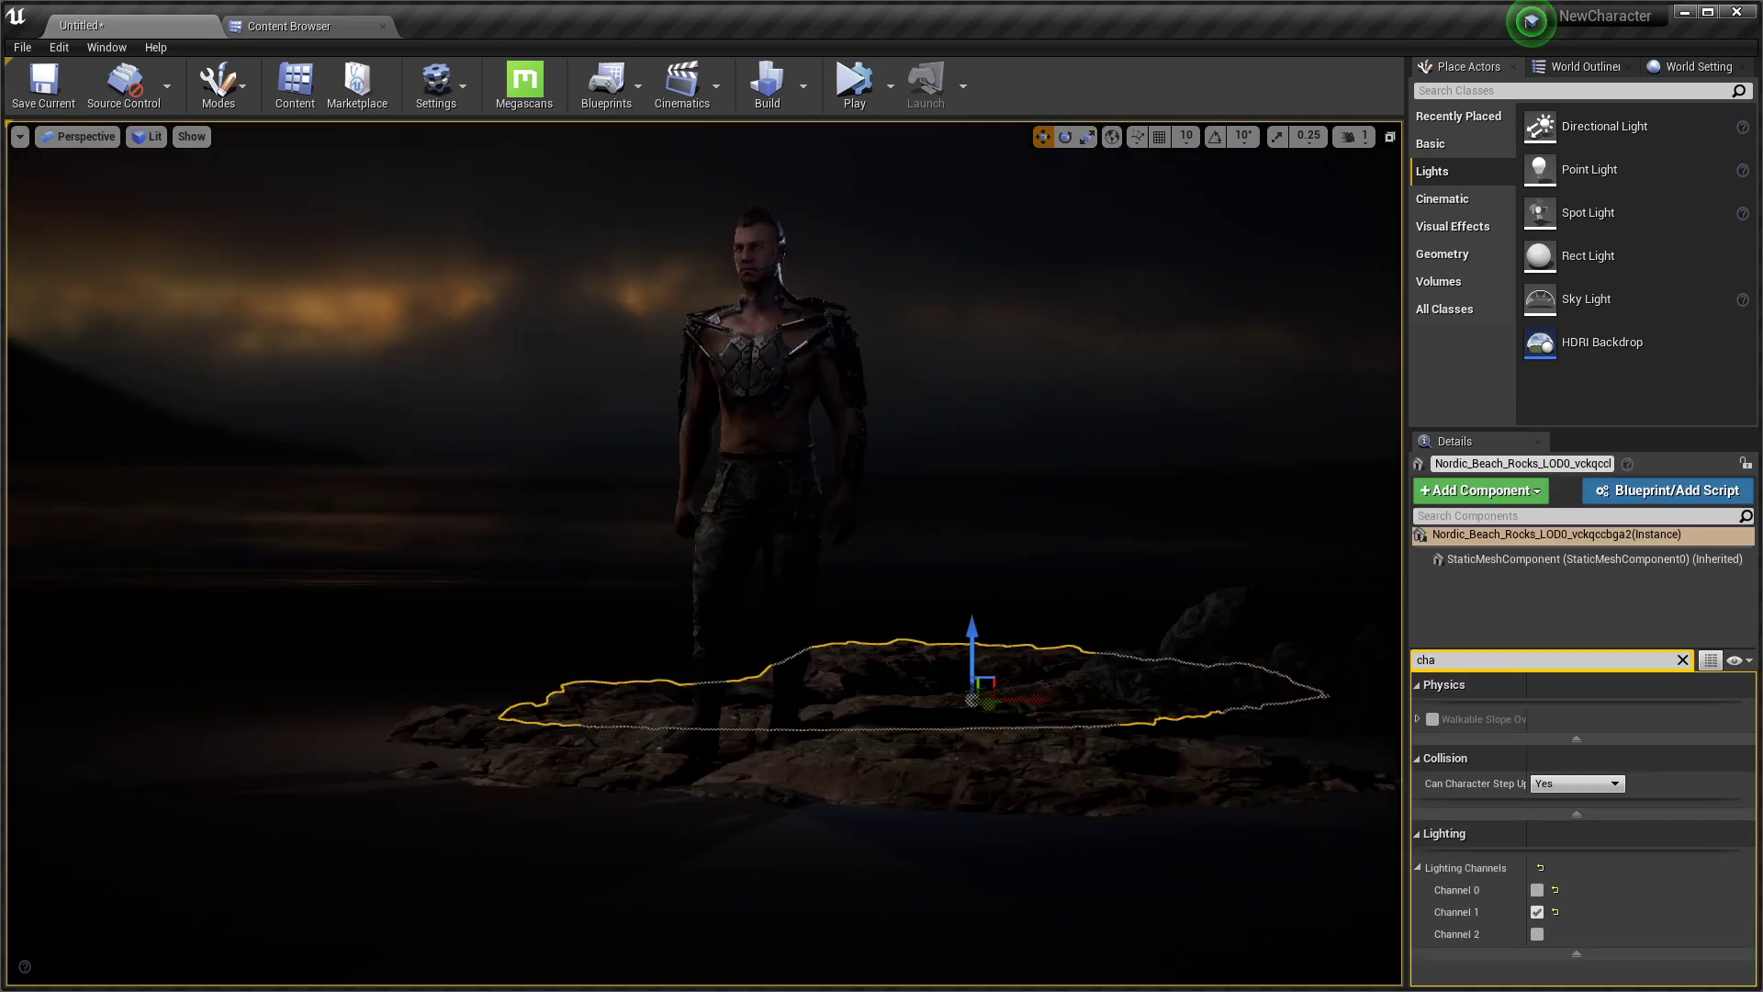
{"action": "key", "text": "e"}
{"action": "left_click_drag", "start_coordinate": [945, 618], "coordinate": [1102, 700]}
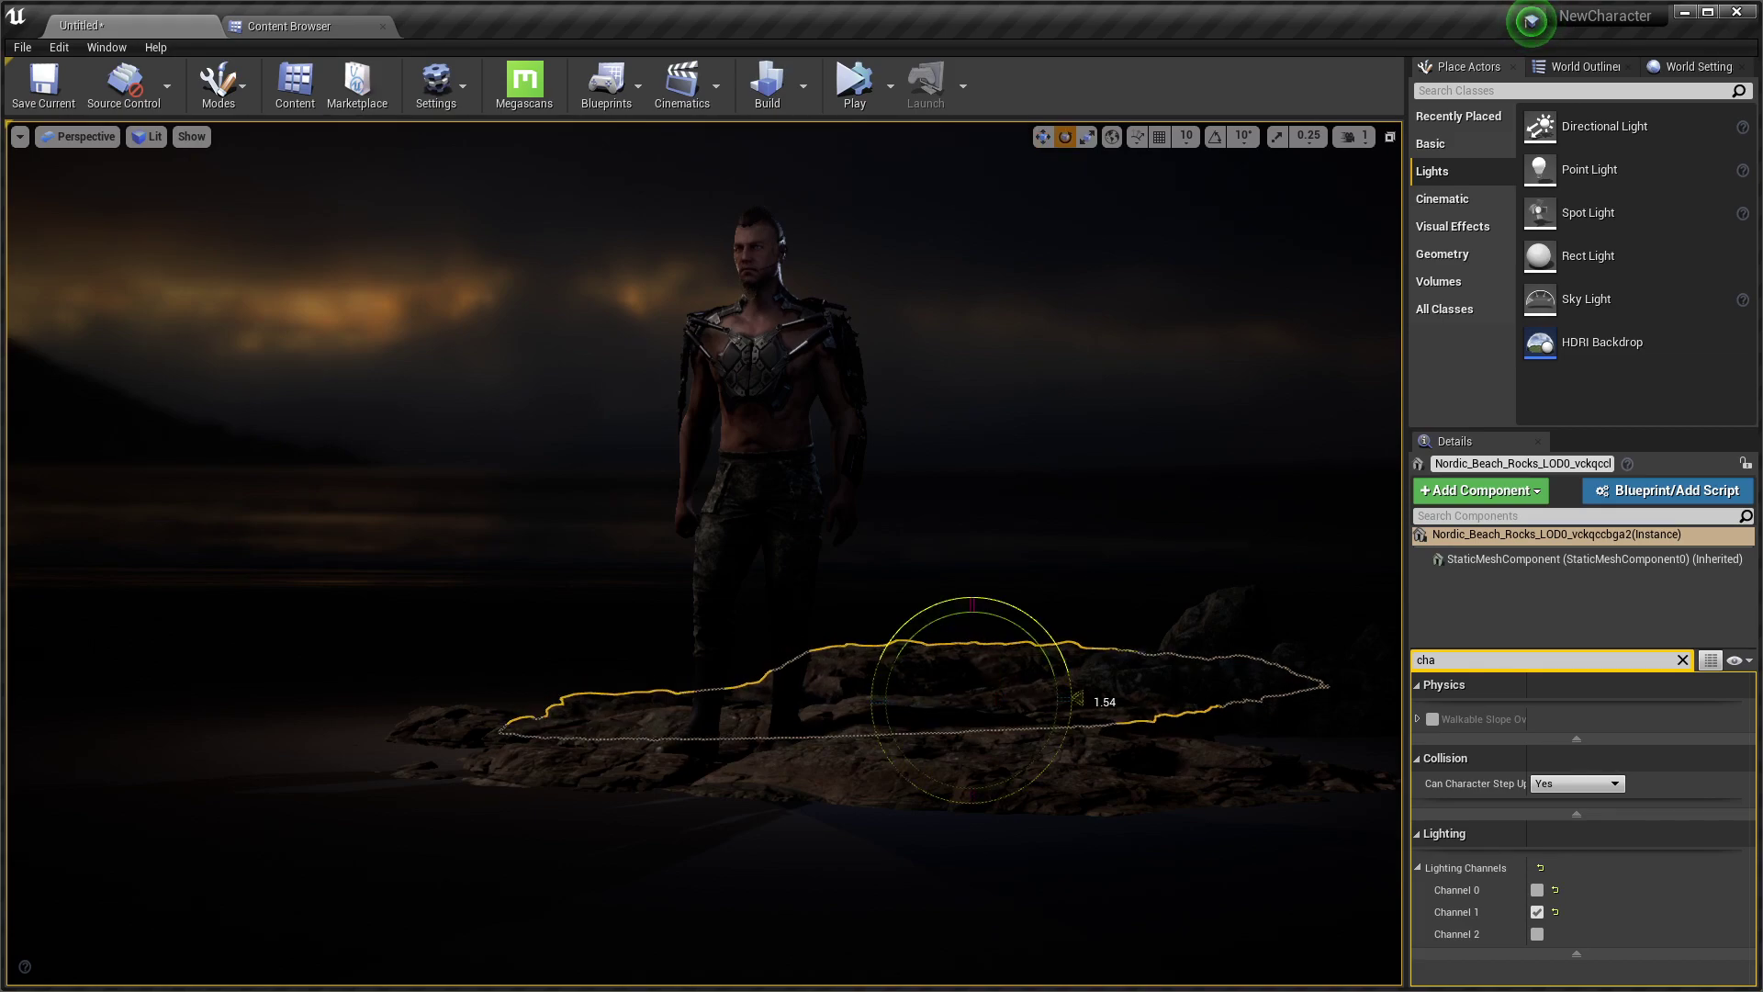
{"action": "key", "text": "w"}
{"action": "key", "text": "e"}
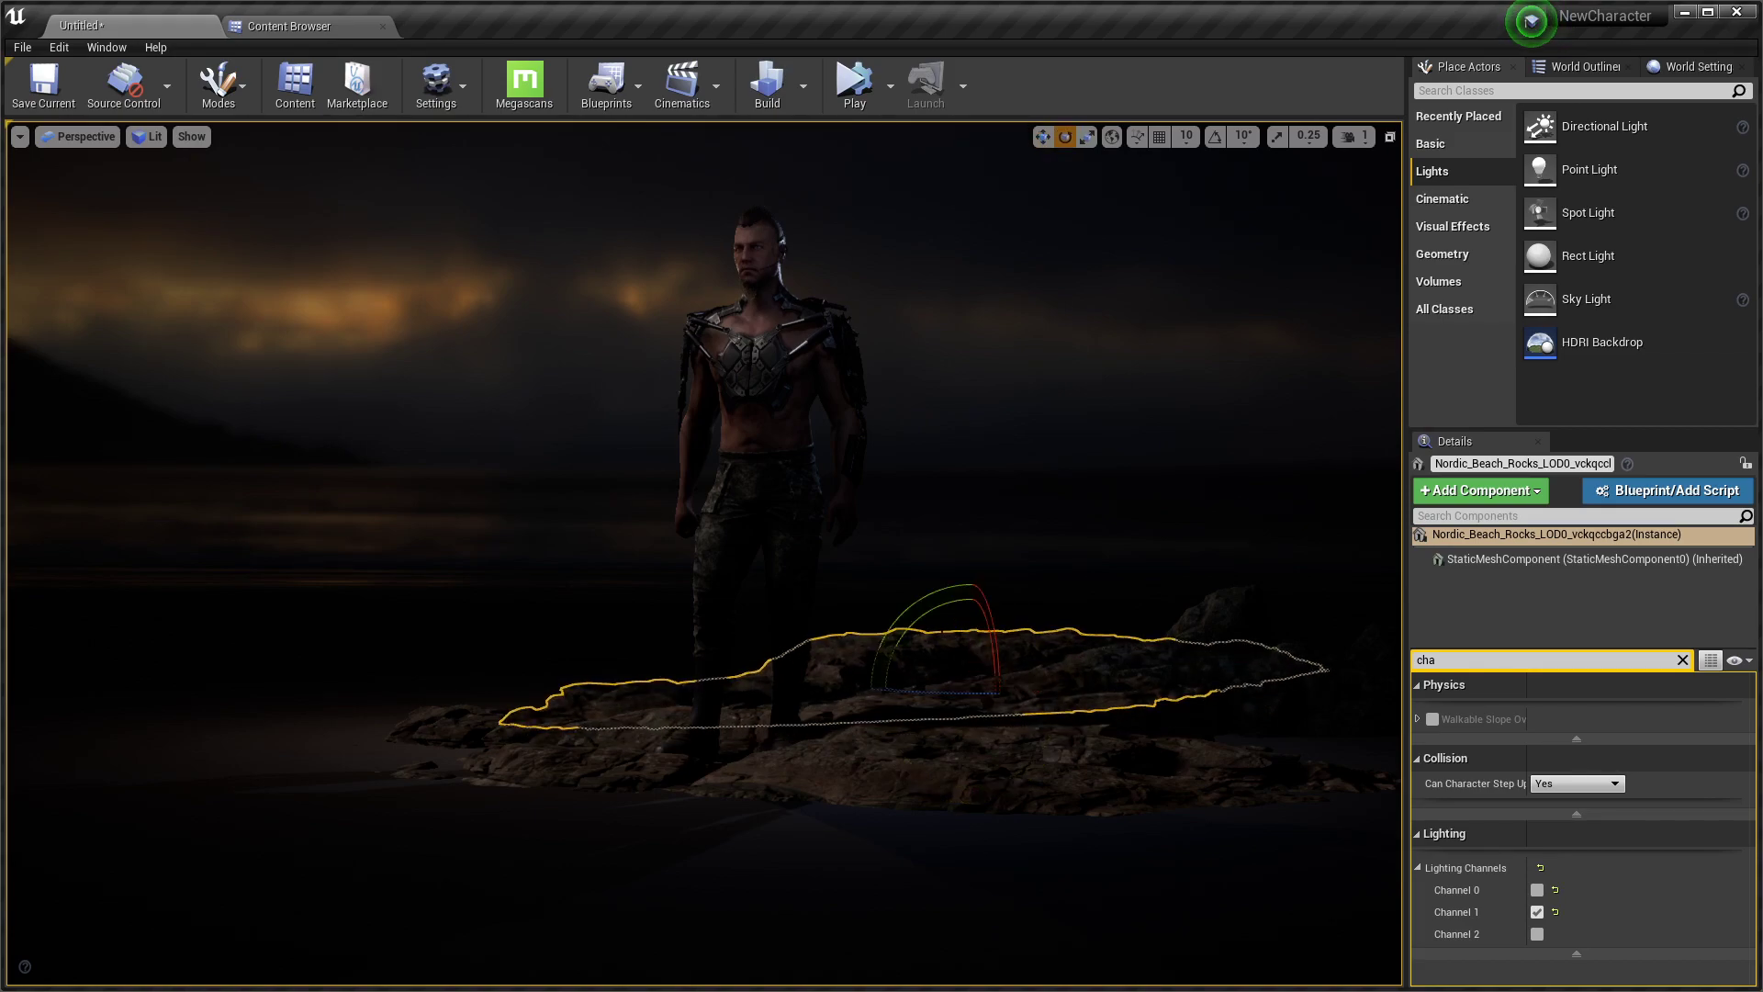
{"action": "left_click_drag", "start_coordinate": [924, 610], "coordinate": [1077, 687]}
{"action": "key", "text": "Escape"}
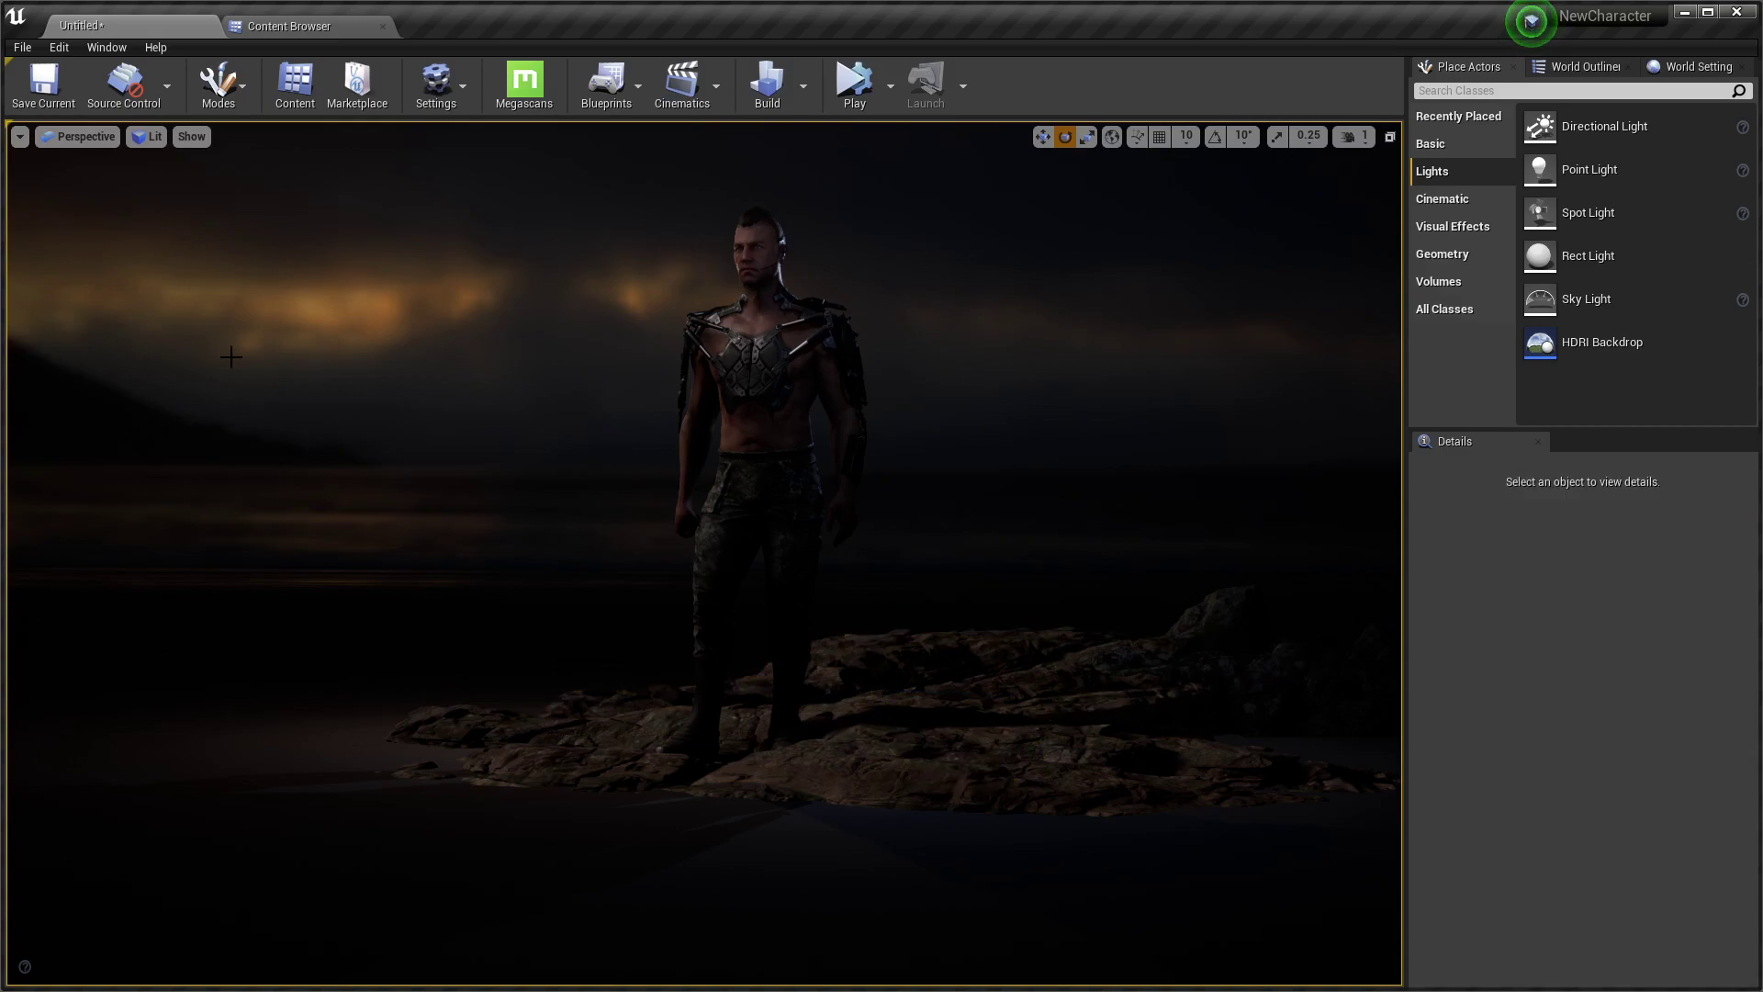
Return to CineCameraActor2's framing and reselect the rock under the character
{"action": "left_click", "coordinate": [83, 156]}
{"action": "left_click", "coordinate": [81, 135]}
{"action": "left_click", "coordinate": [85, 354]}
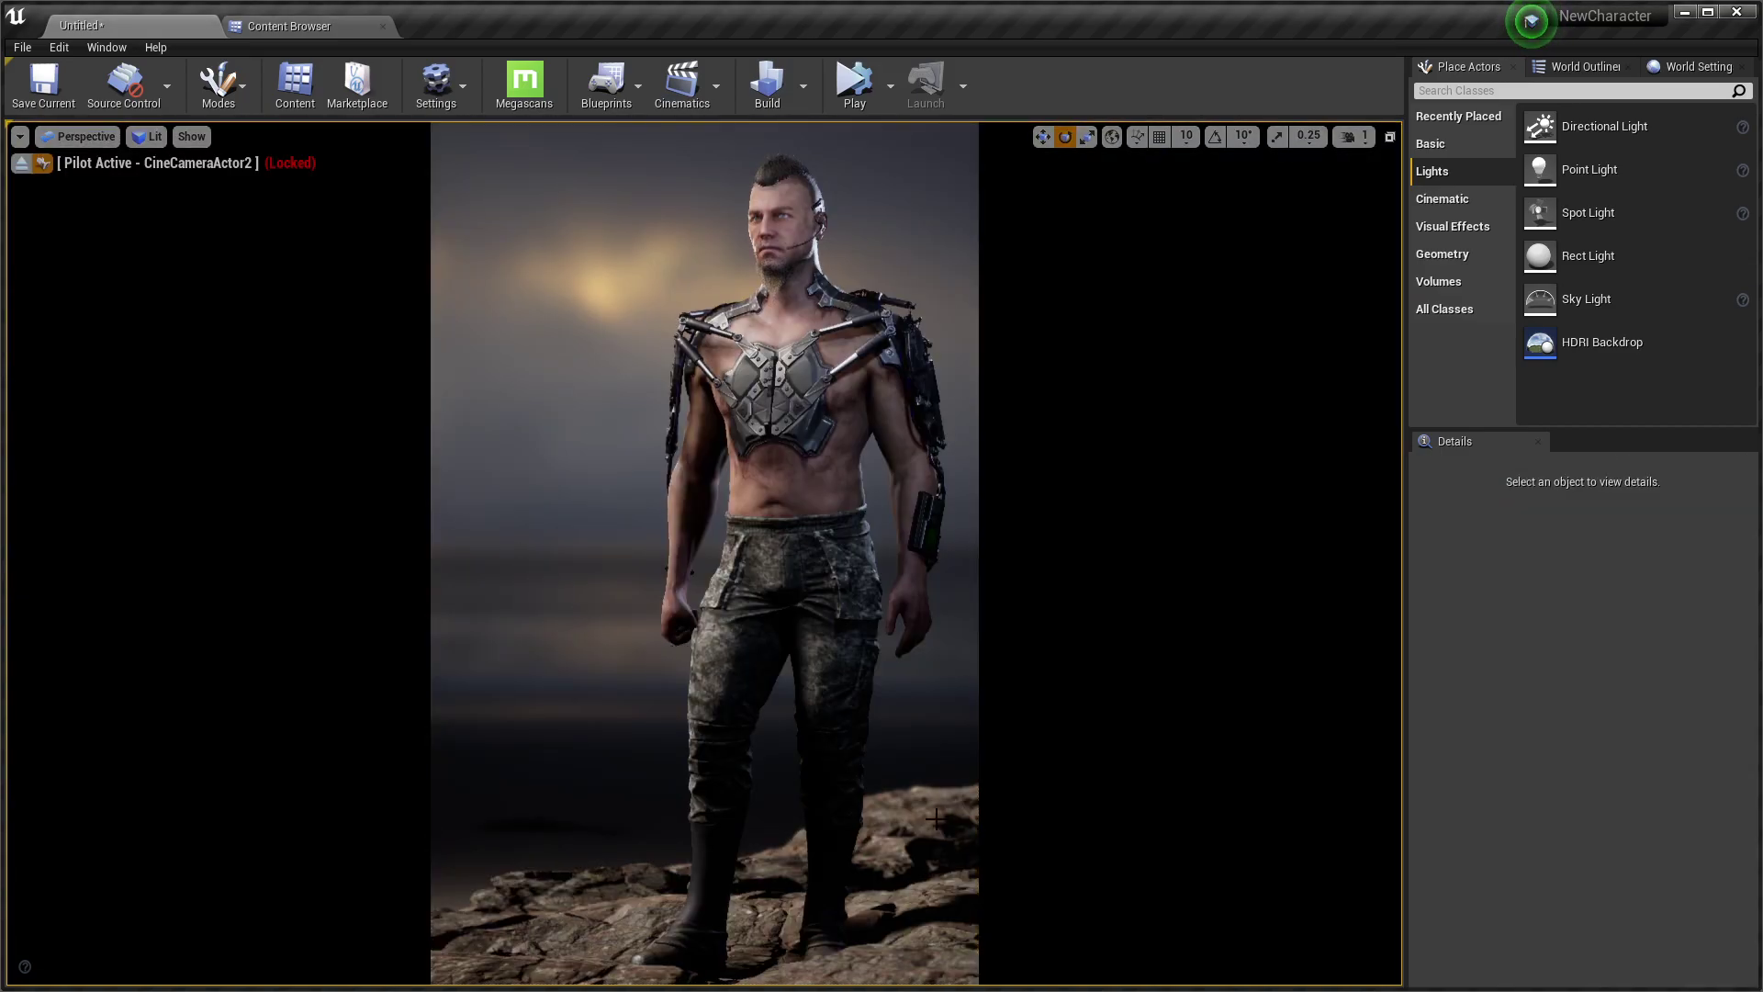
{"action": "left_click", "coordinate": [936, 818]}
Reposition the lower-left foreground rock so it frames the character's feet
{"action": "left_click", "coordinate": [898, 932]}
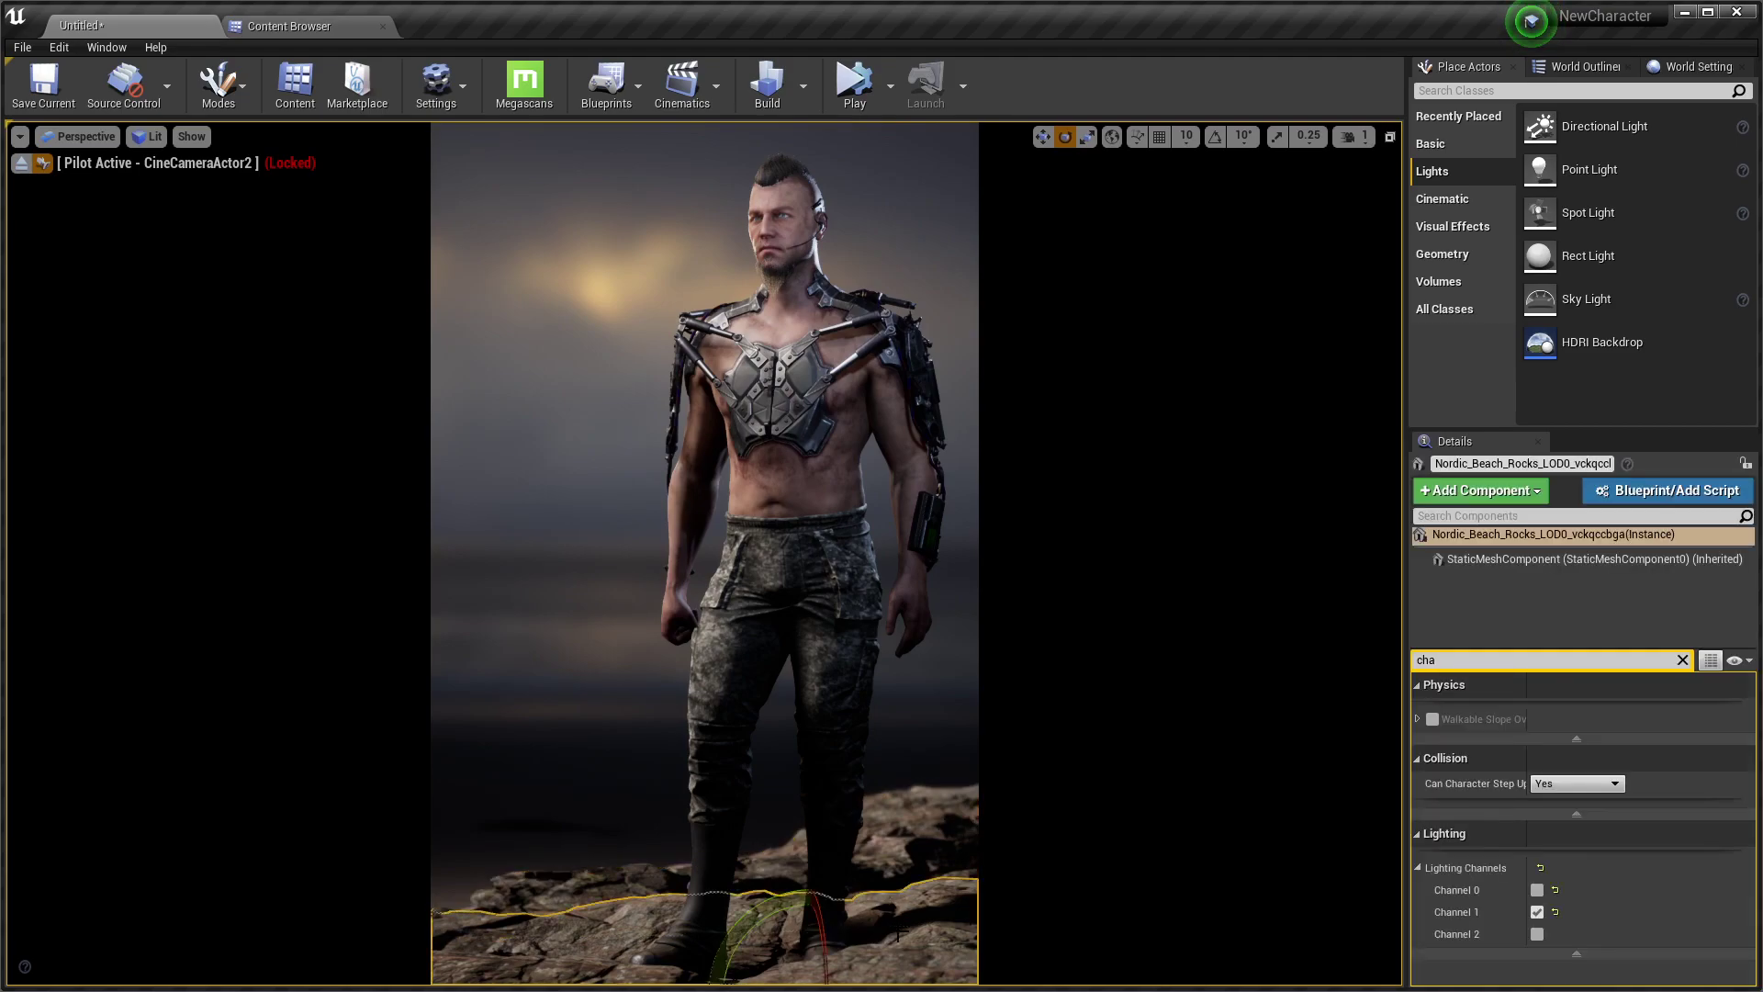
{"action": "key", "text": "w"}
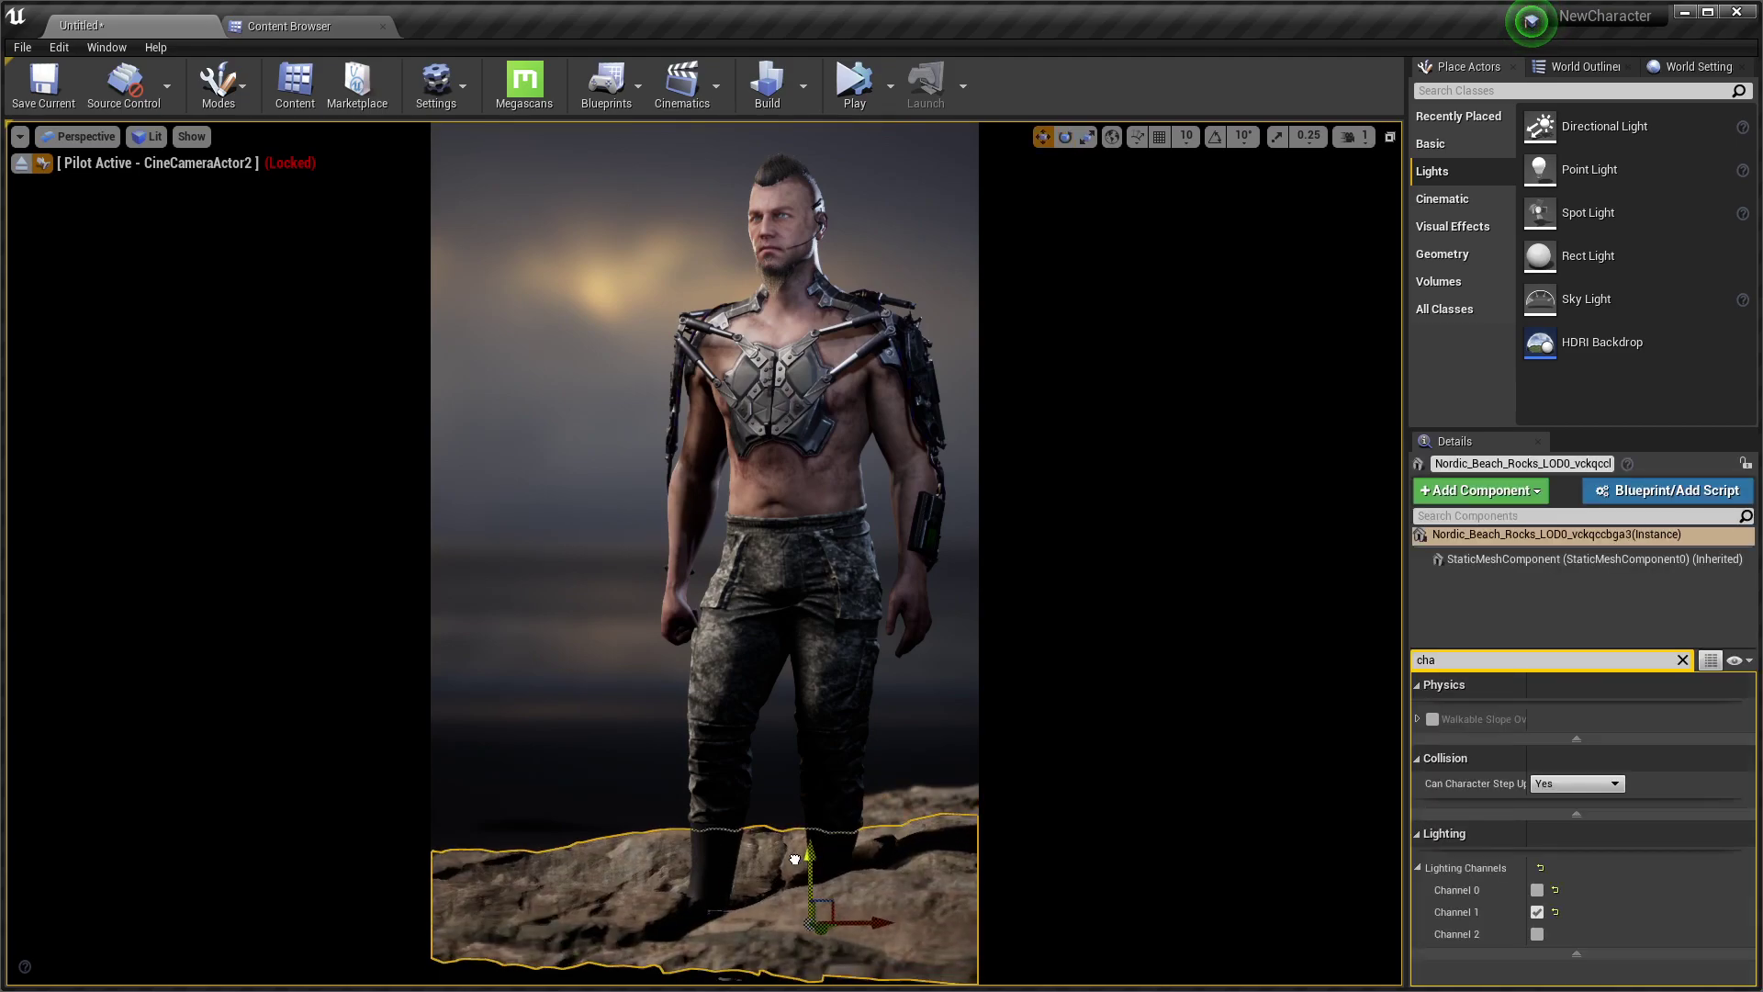
{"action": "left_click", "coordinate": [515, 927]}
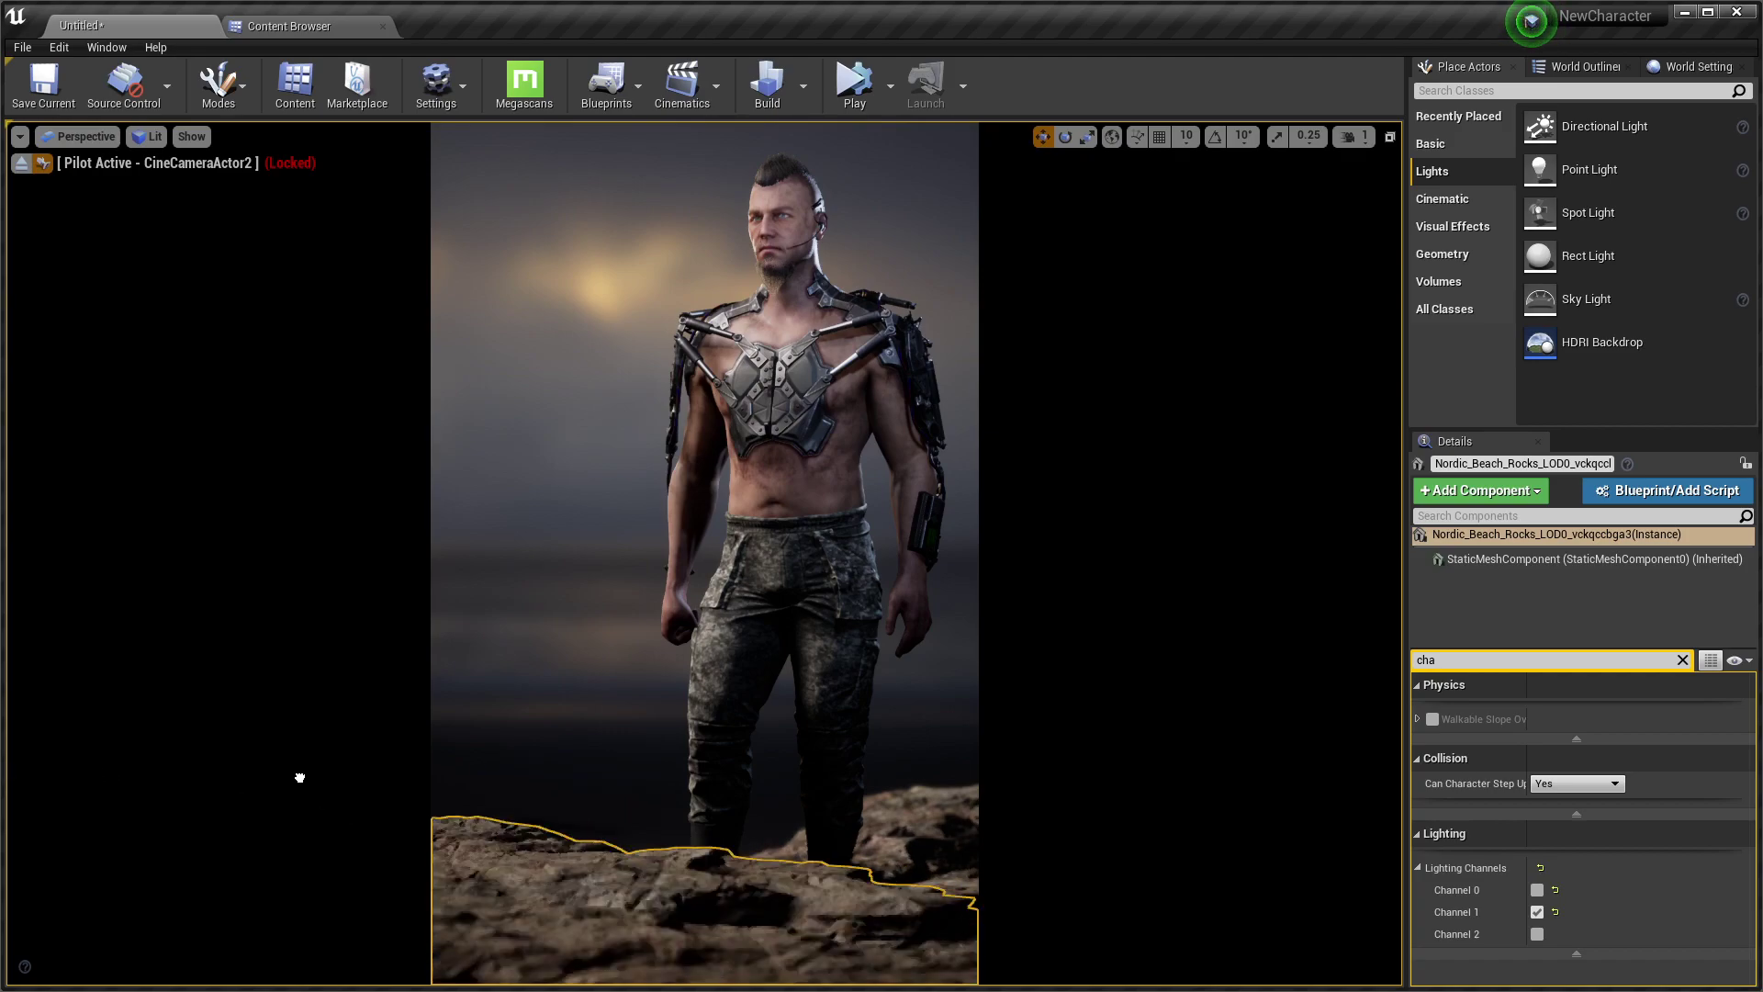
{"action": "mouse_move", "coordinate": [630, 858]}
{"action": "left_mouse_down"}
{"action": "mouse_move", "coordinate": [624, 915]}
{"action": "mouse_move", "coordinate": [275, 714]}
{"action": "left_mouse_up"}
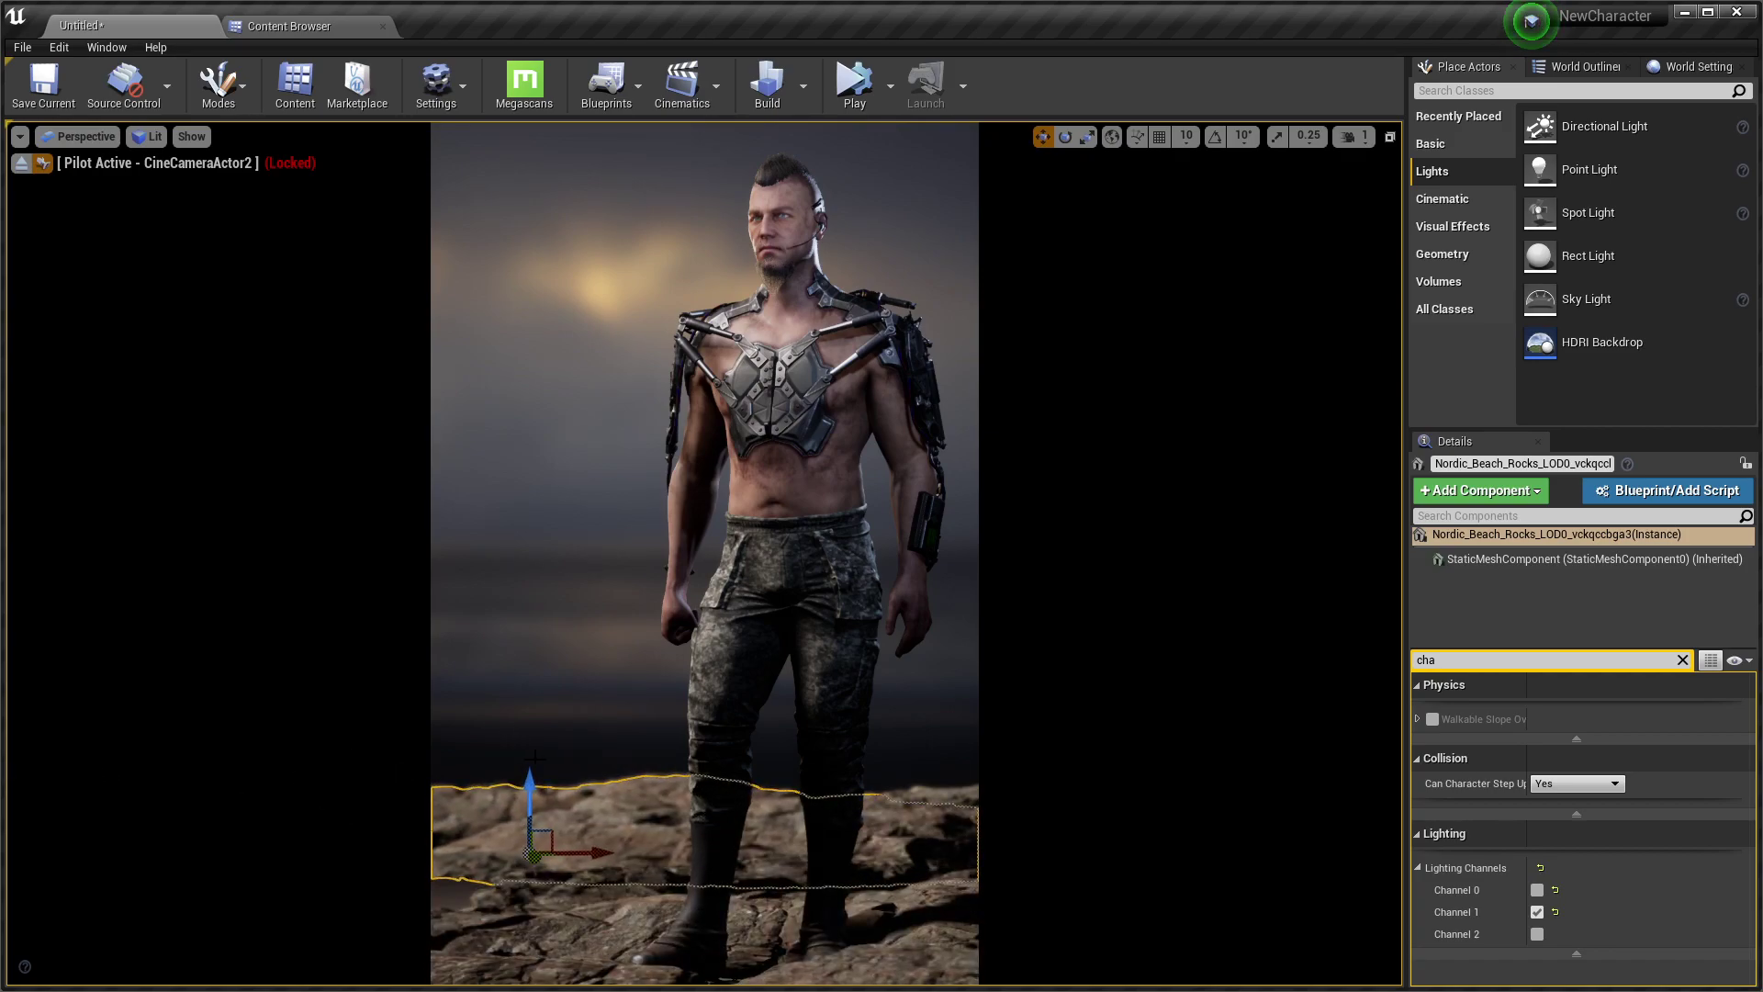
{"action": "left_click_drag", "start_coordinate": [531, 770], "coordinate": [528, 832]}
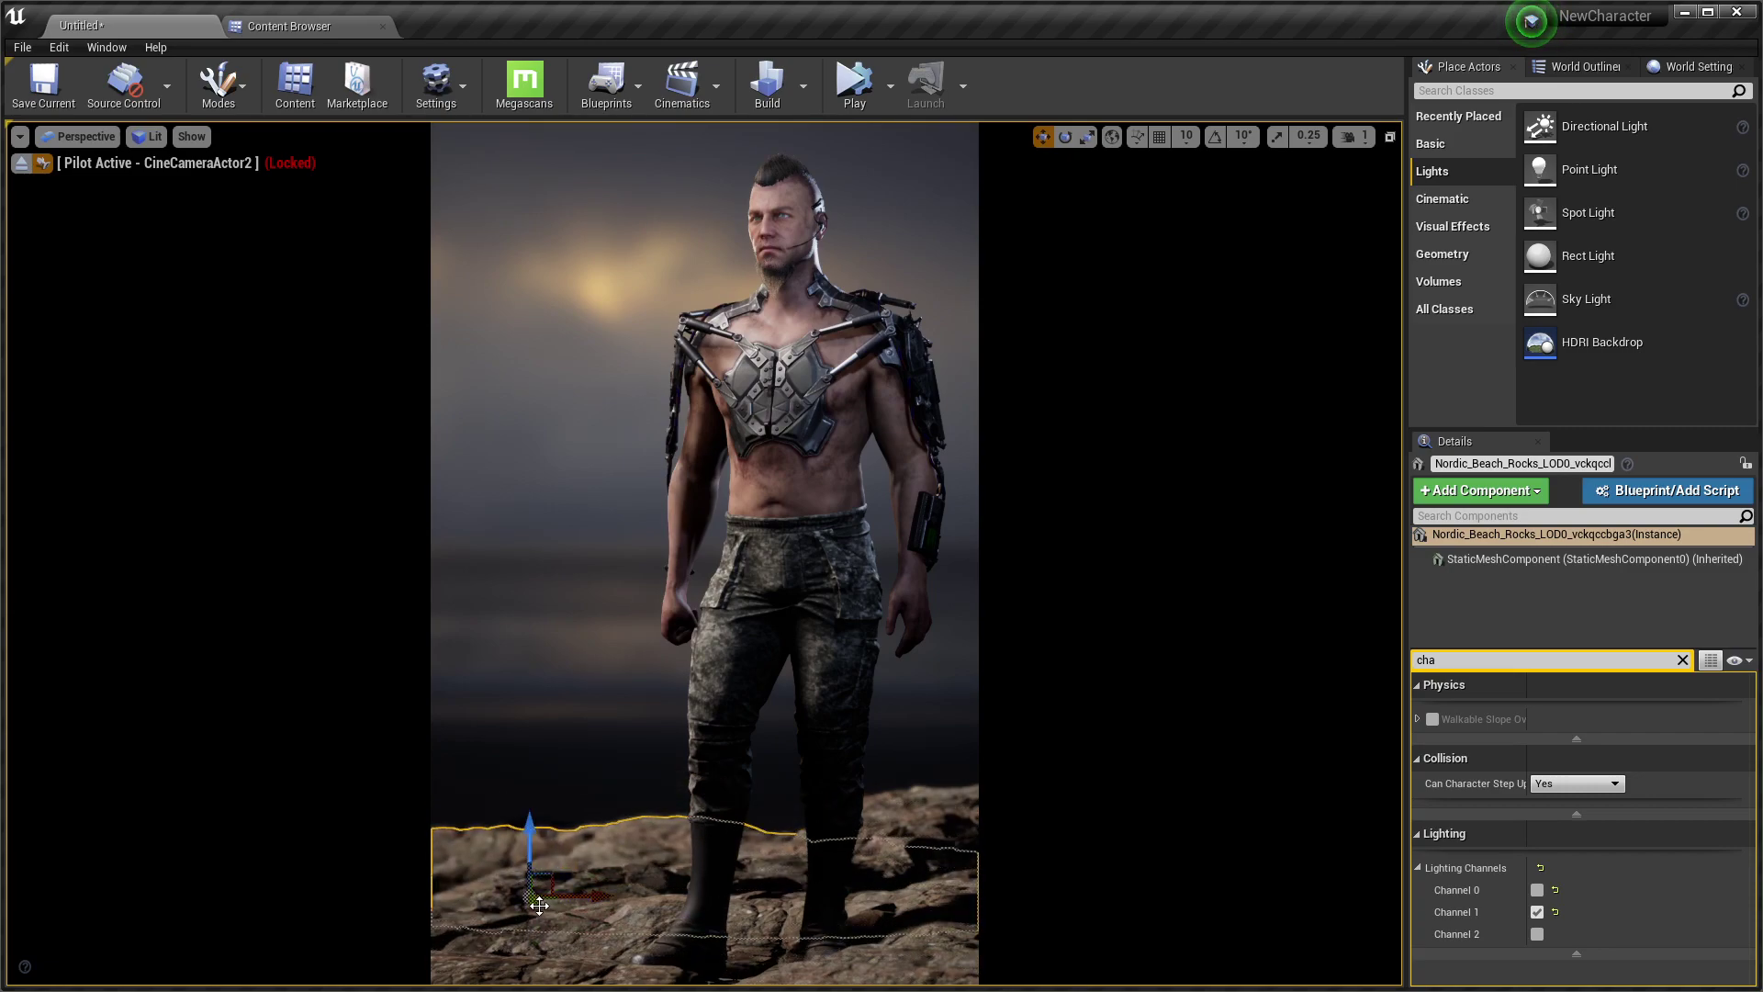
{"action": "left_click_drag", "start_coordinate": [539, 905], "coordinate": [317, 753]}
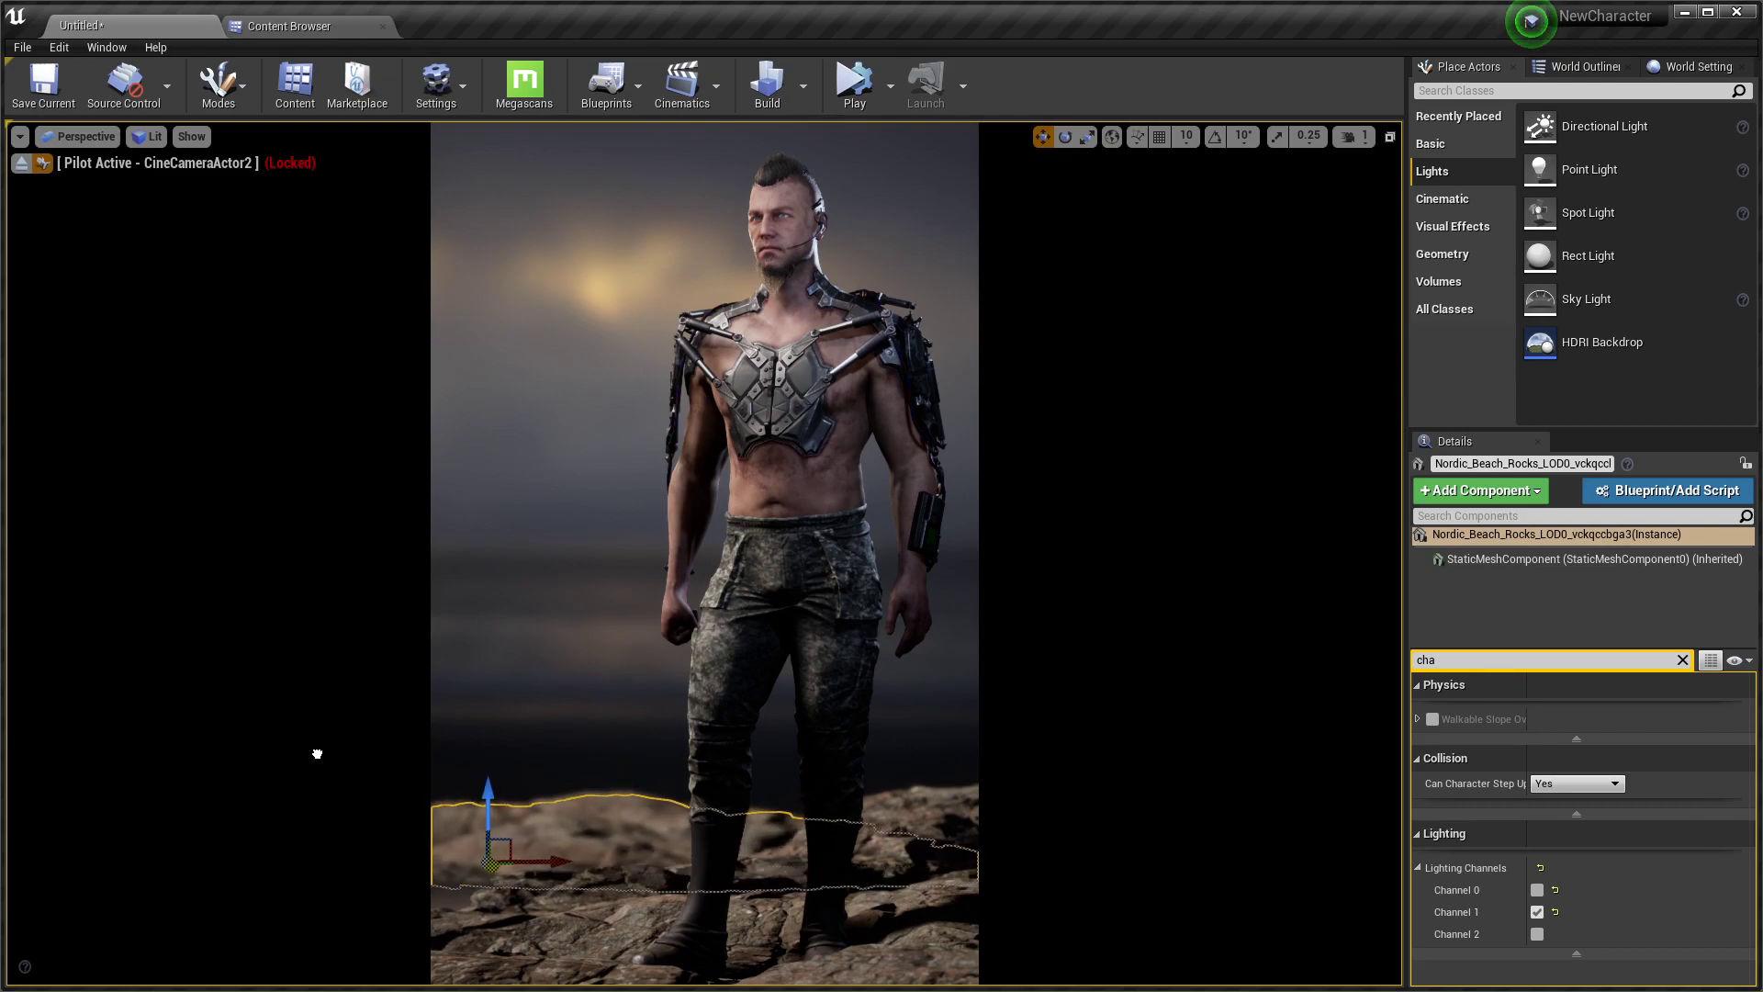
{"action": "mouse_move", "coordinate": [317, 753]}
{"action": "left_mouse_down"}
{"action": "mouse_move", "coordinate": [592, 907]}
{"action": "mouse_move", "coordinate": [499, 916]}
{"action": "left_mouse_up"}
Tilt the lower-left rock, deselect it, and save the level as MyLight in /Game/Maps
{"action": "key", "text": "e"}
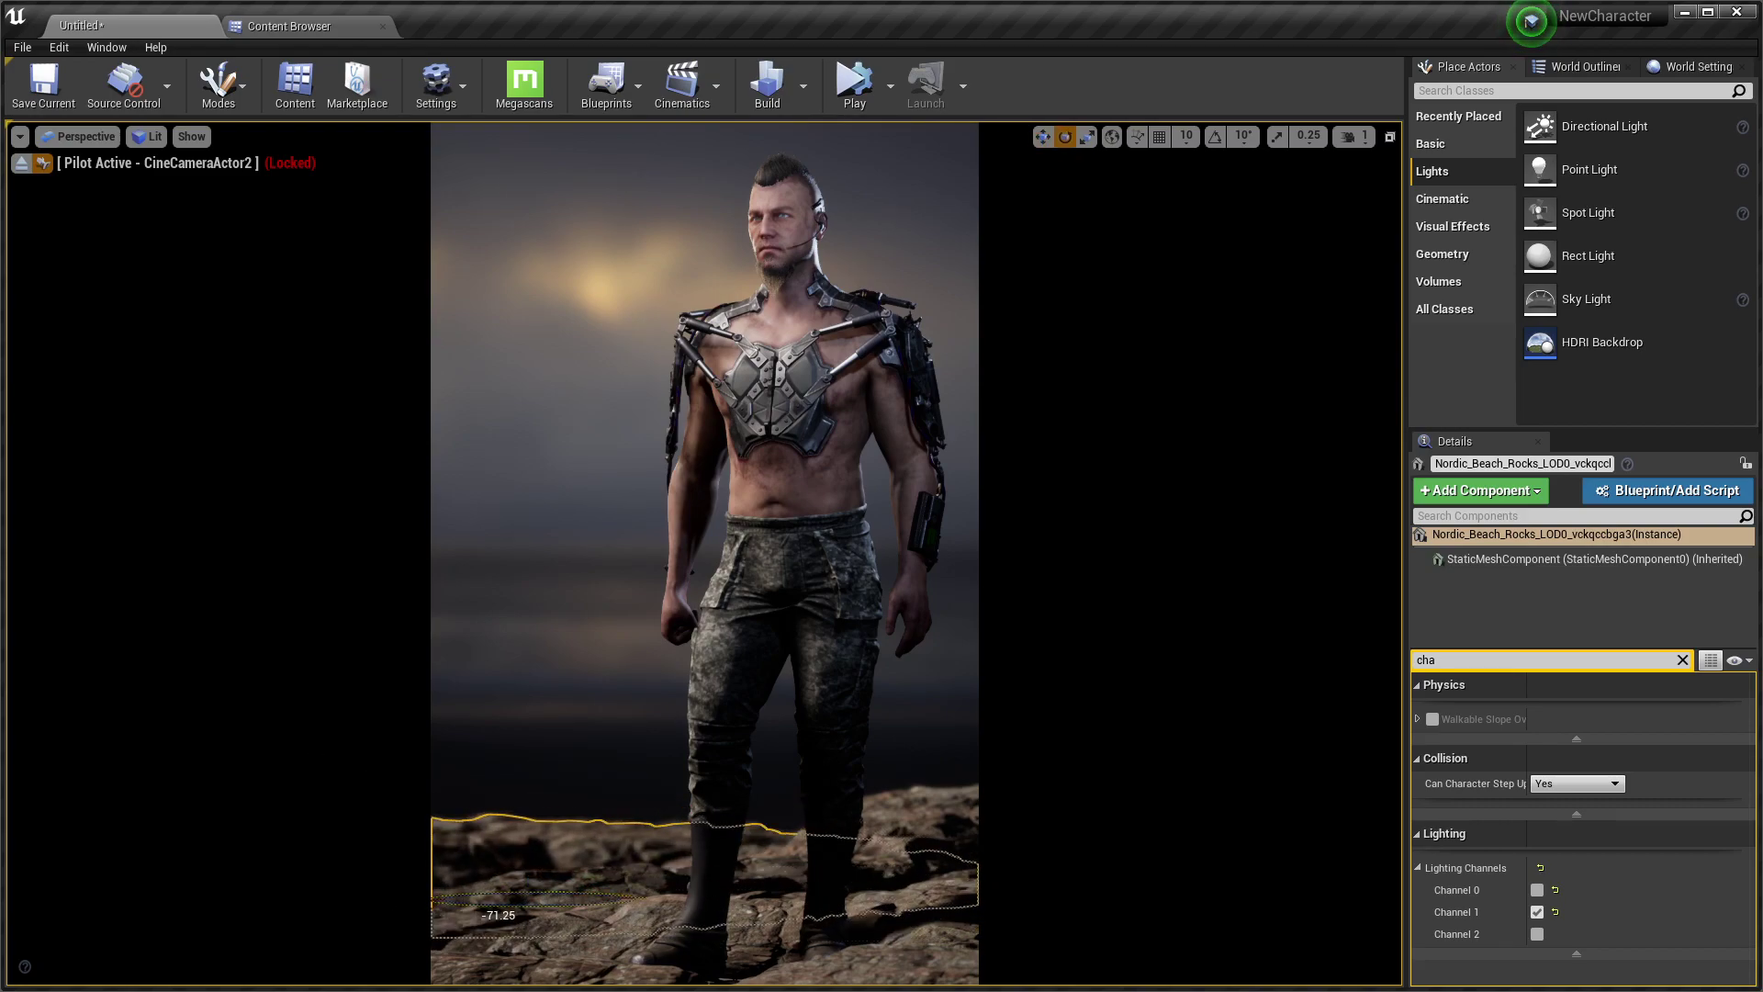
{"action": "mouse_move", "coordinate": [513, 840]}
{"action": "left_mouse_down"}
{"action": "mouse_move", "coordinate": [640, 898]}
{"action": "mouse_move", "coordinate": [496, 804]}
{"action": "left_mouse_up"}
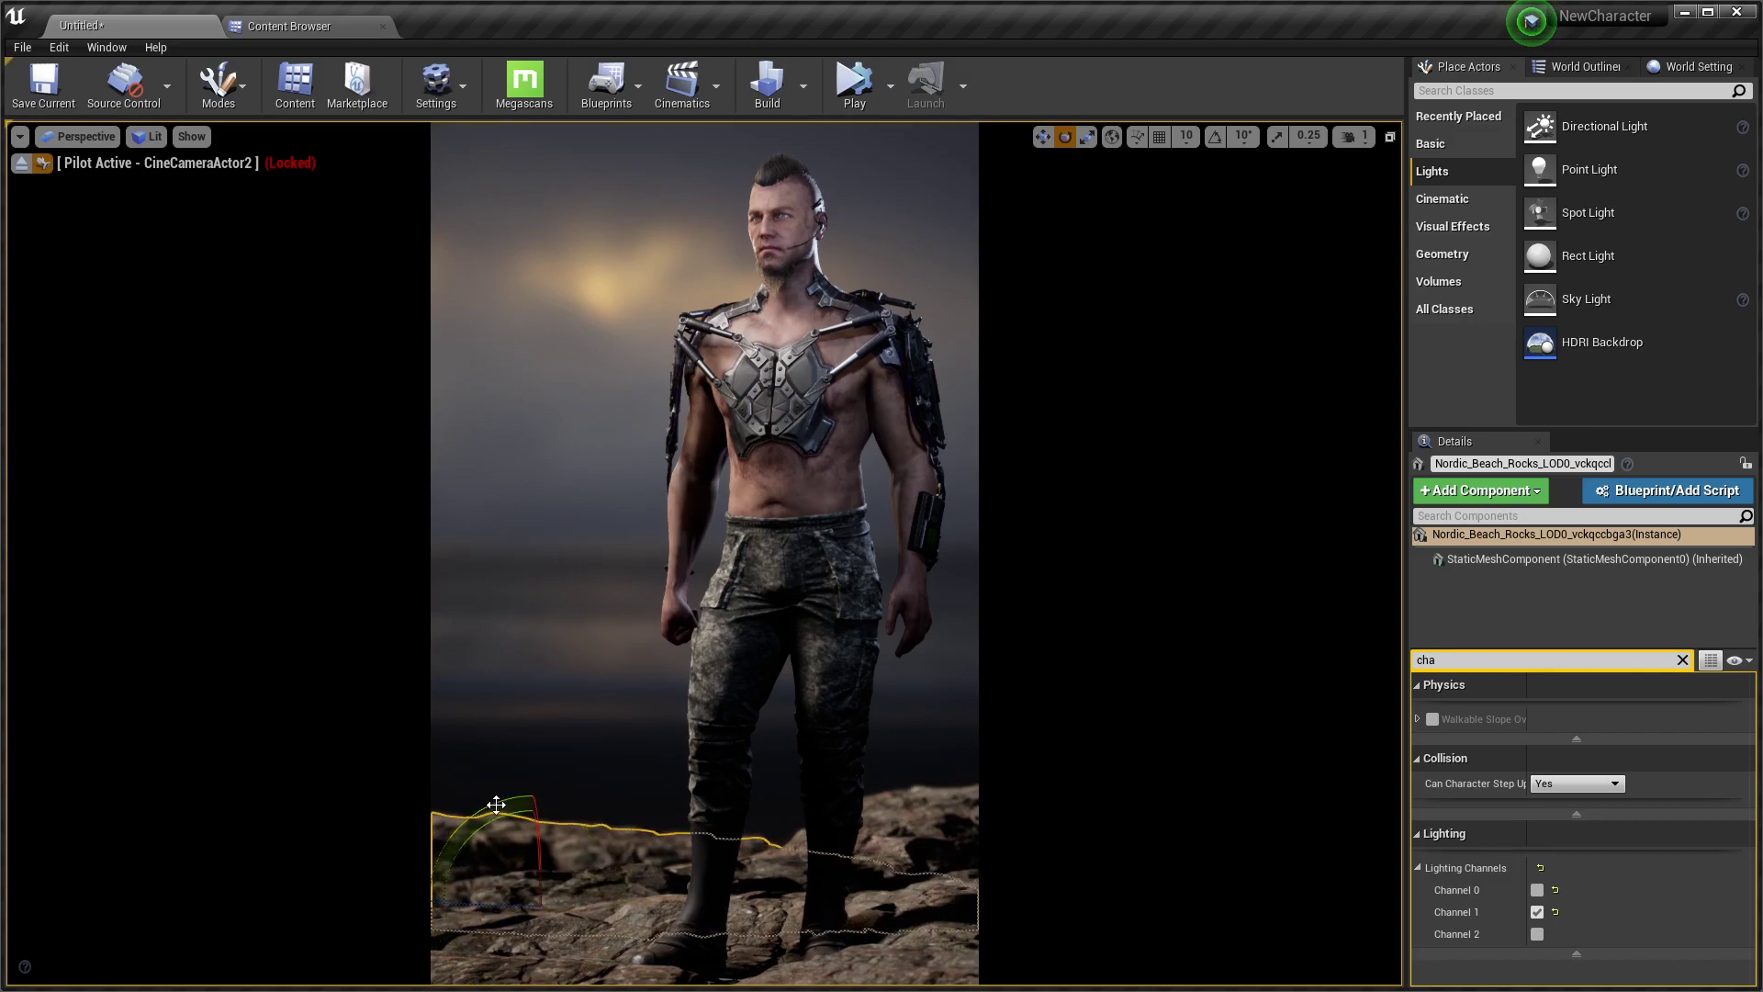
{"action": "left_click", "coordinate": [495, 805]}
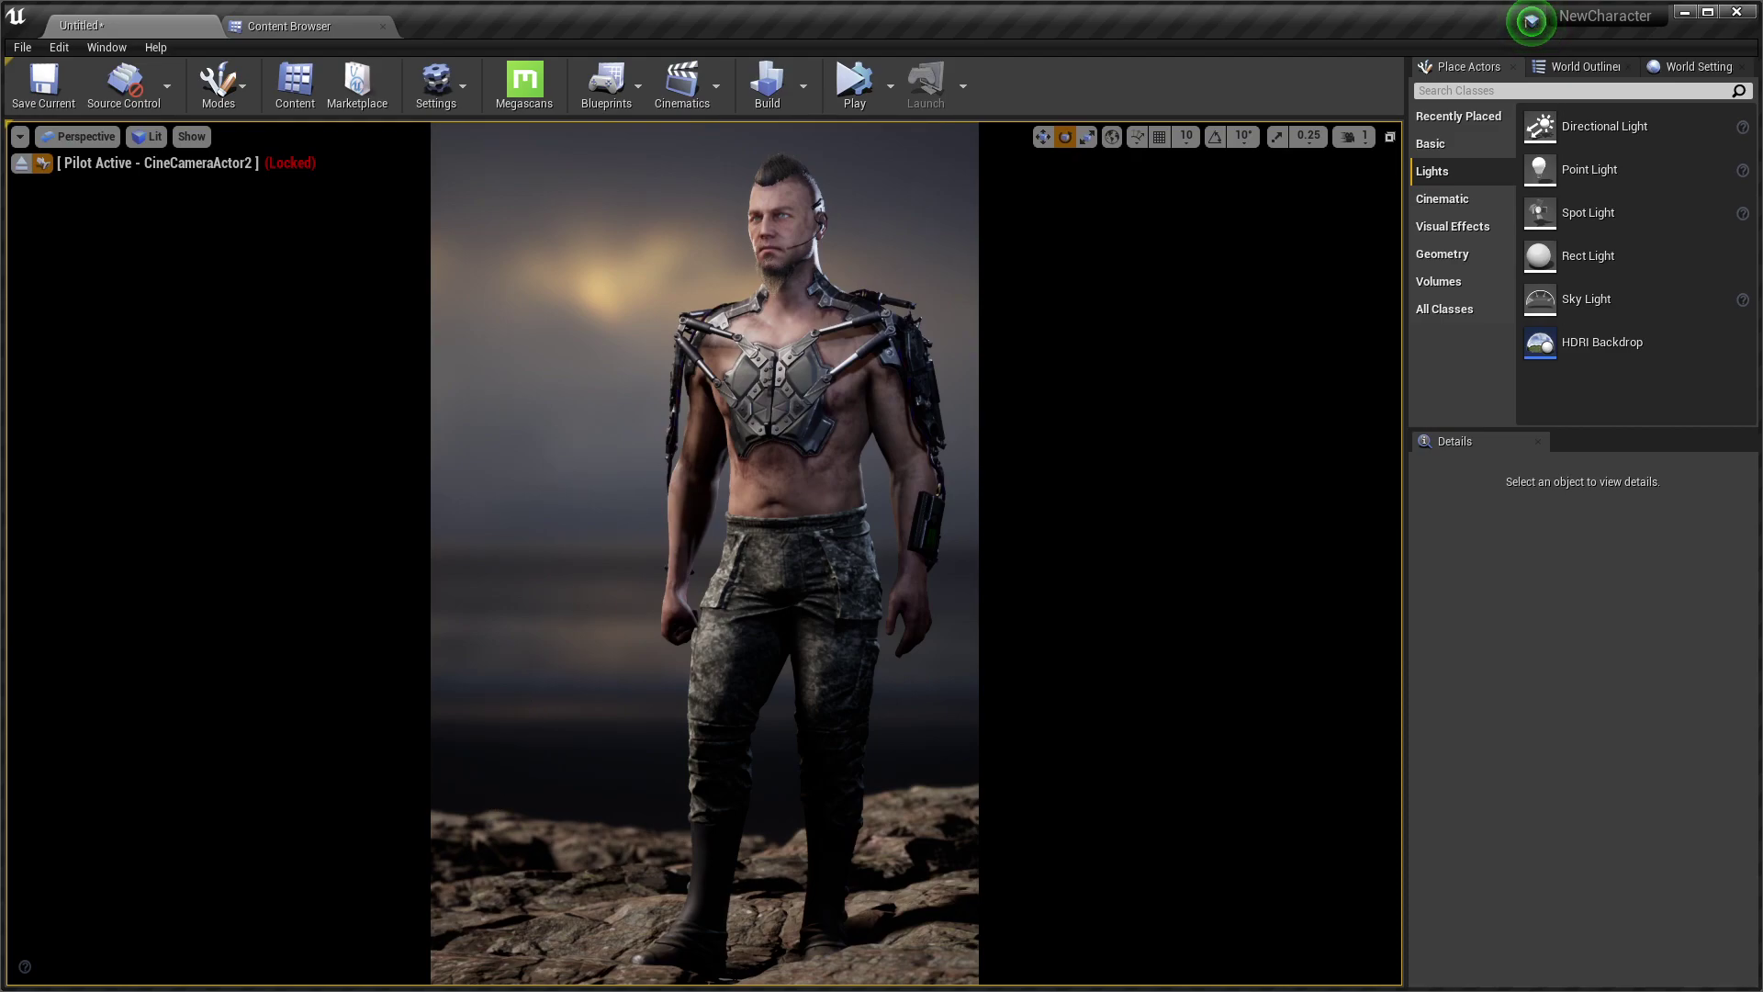
{"action": "key", "text": "ctrl+s"}
{"action": "type", "text": "MyLight"}
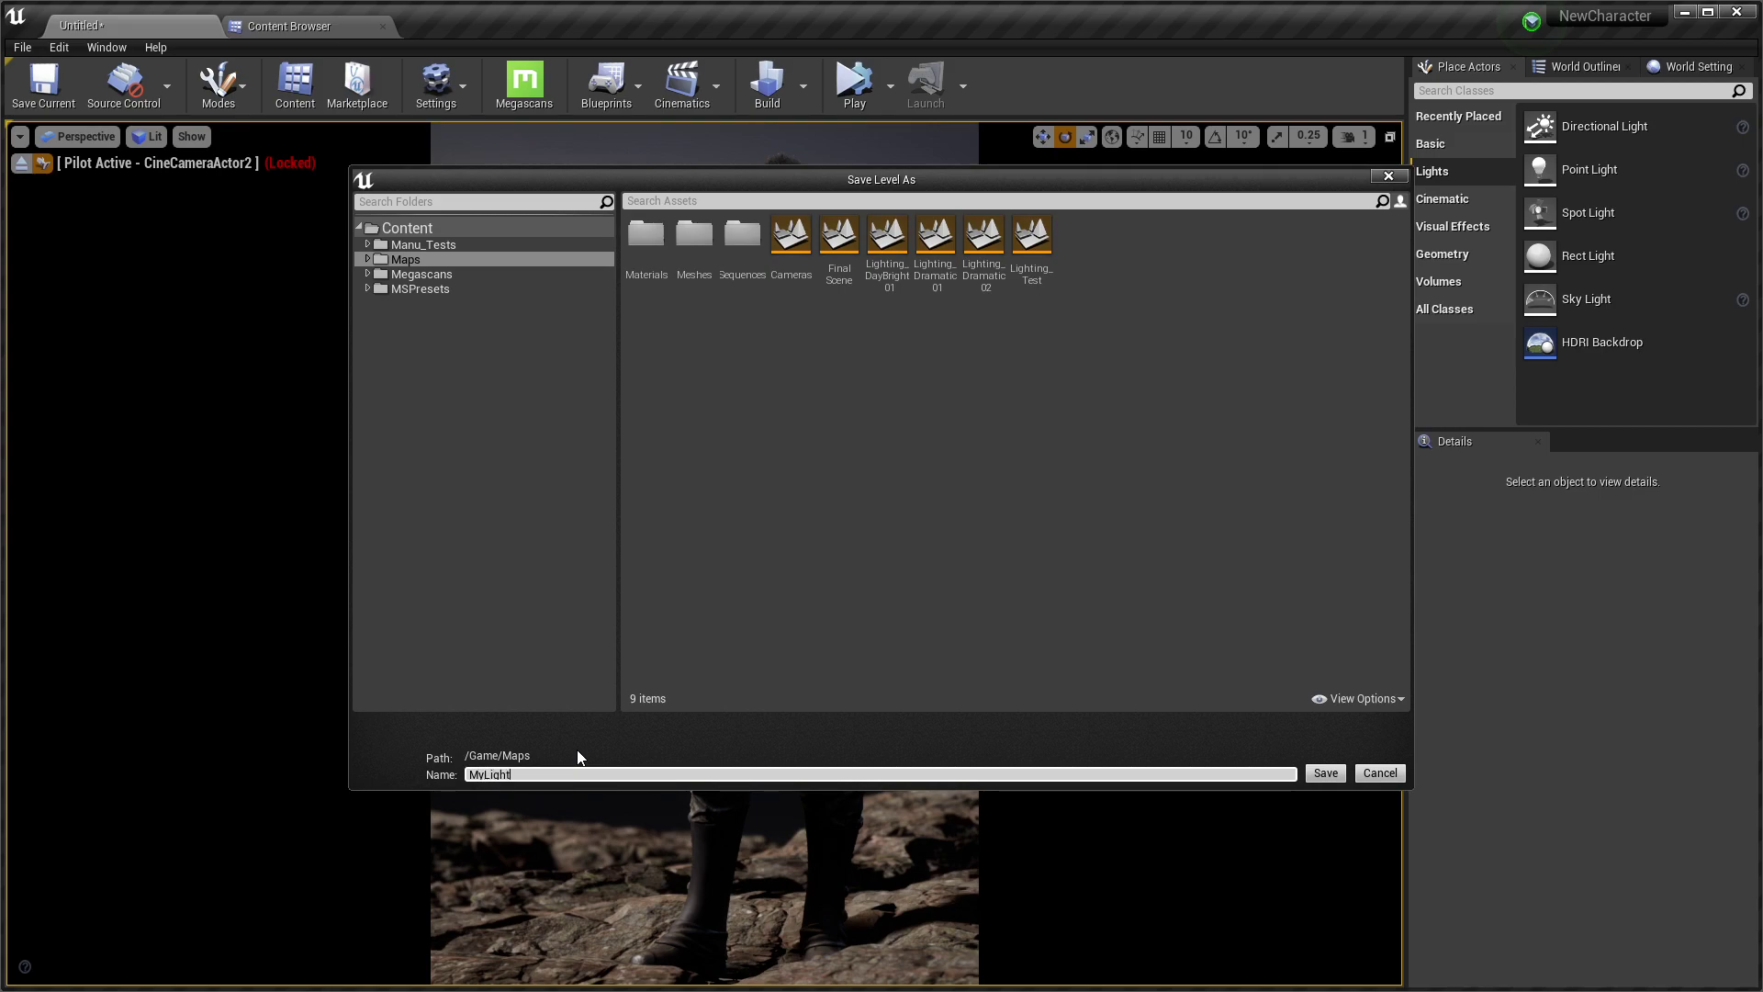
Confirm saving the current level under the name MyLight in /Game/Maps
{"action": "key", "text": "Return"}
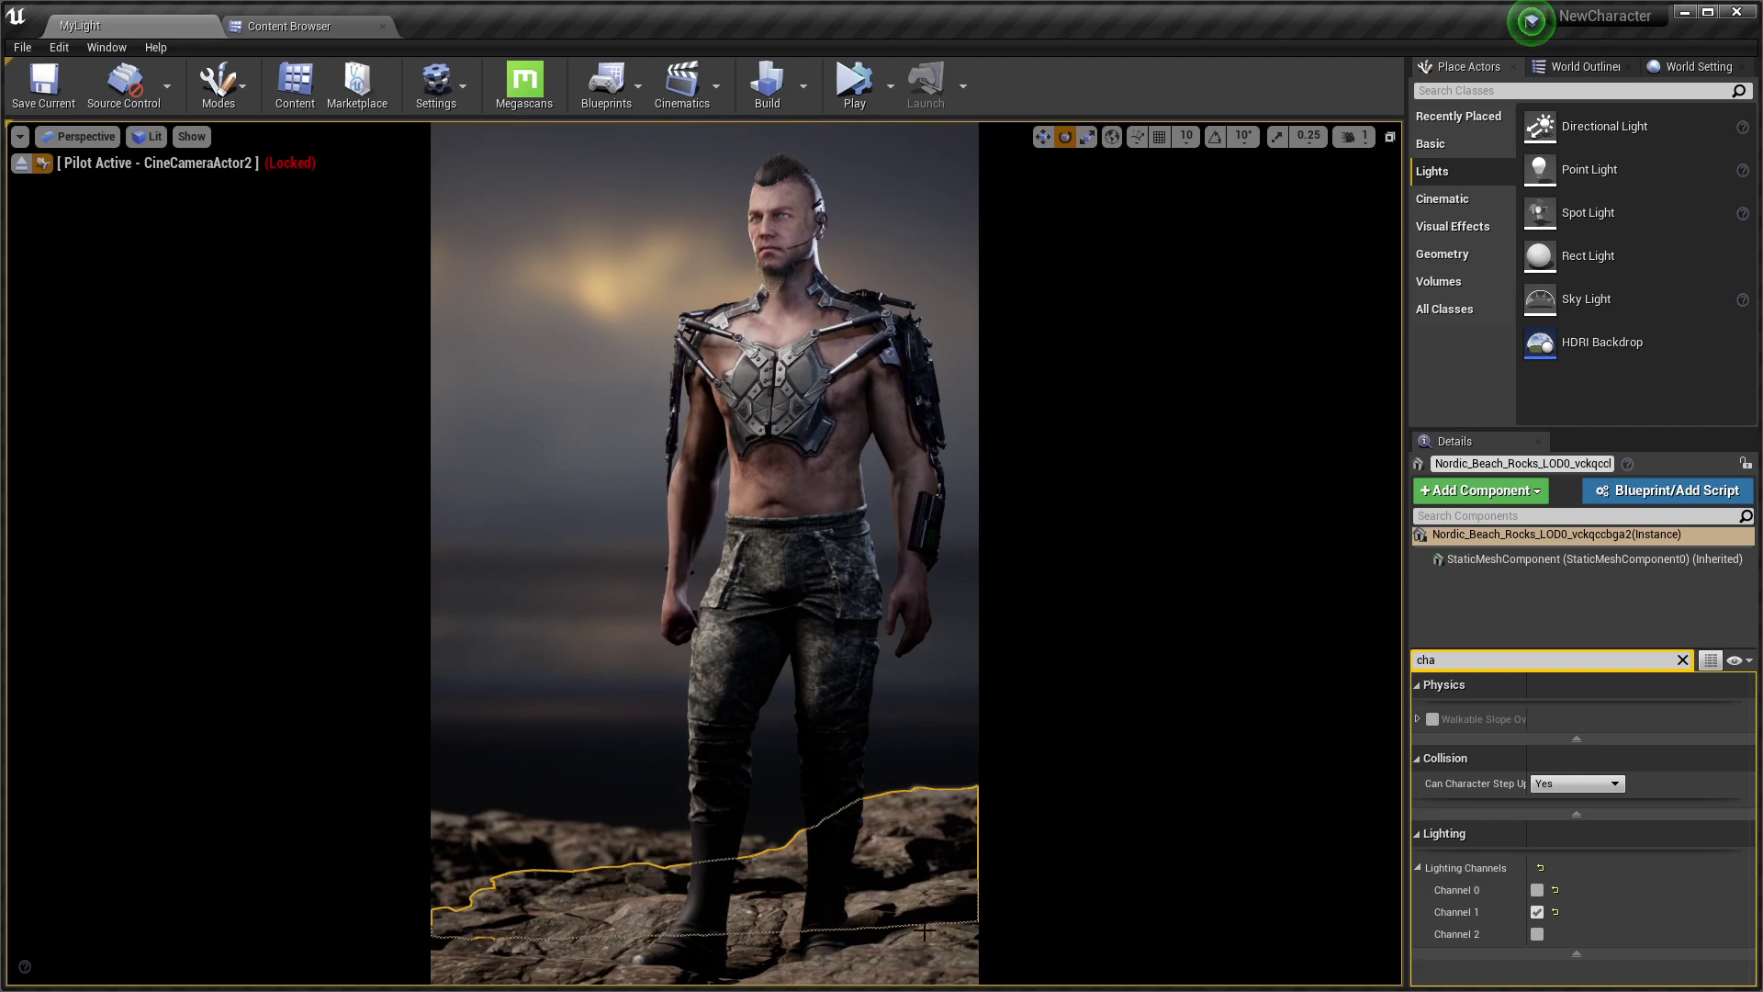
Select the three rocks and move them from lighting channel 1 to channel 2
{"action": "left_click", "coordinate": [907, 934], "text": "ctrl"}
{"action": "left_click", "coordinate": [532, 835], "text": "ctrl"}
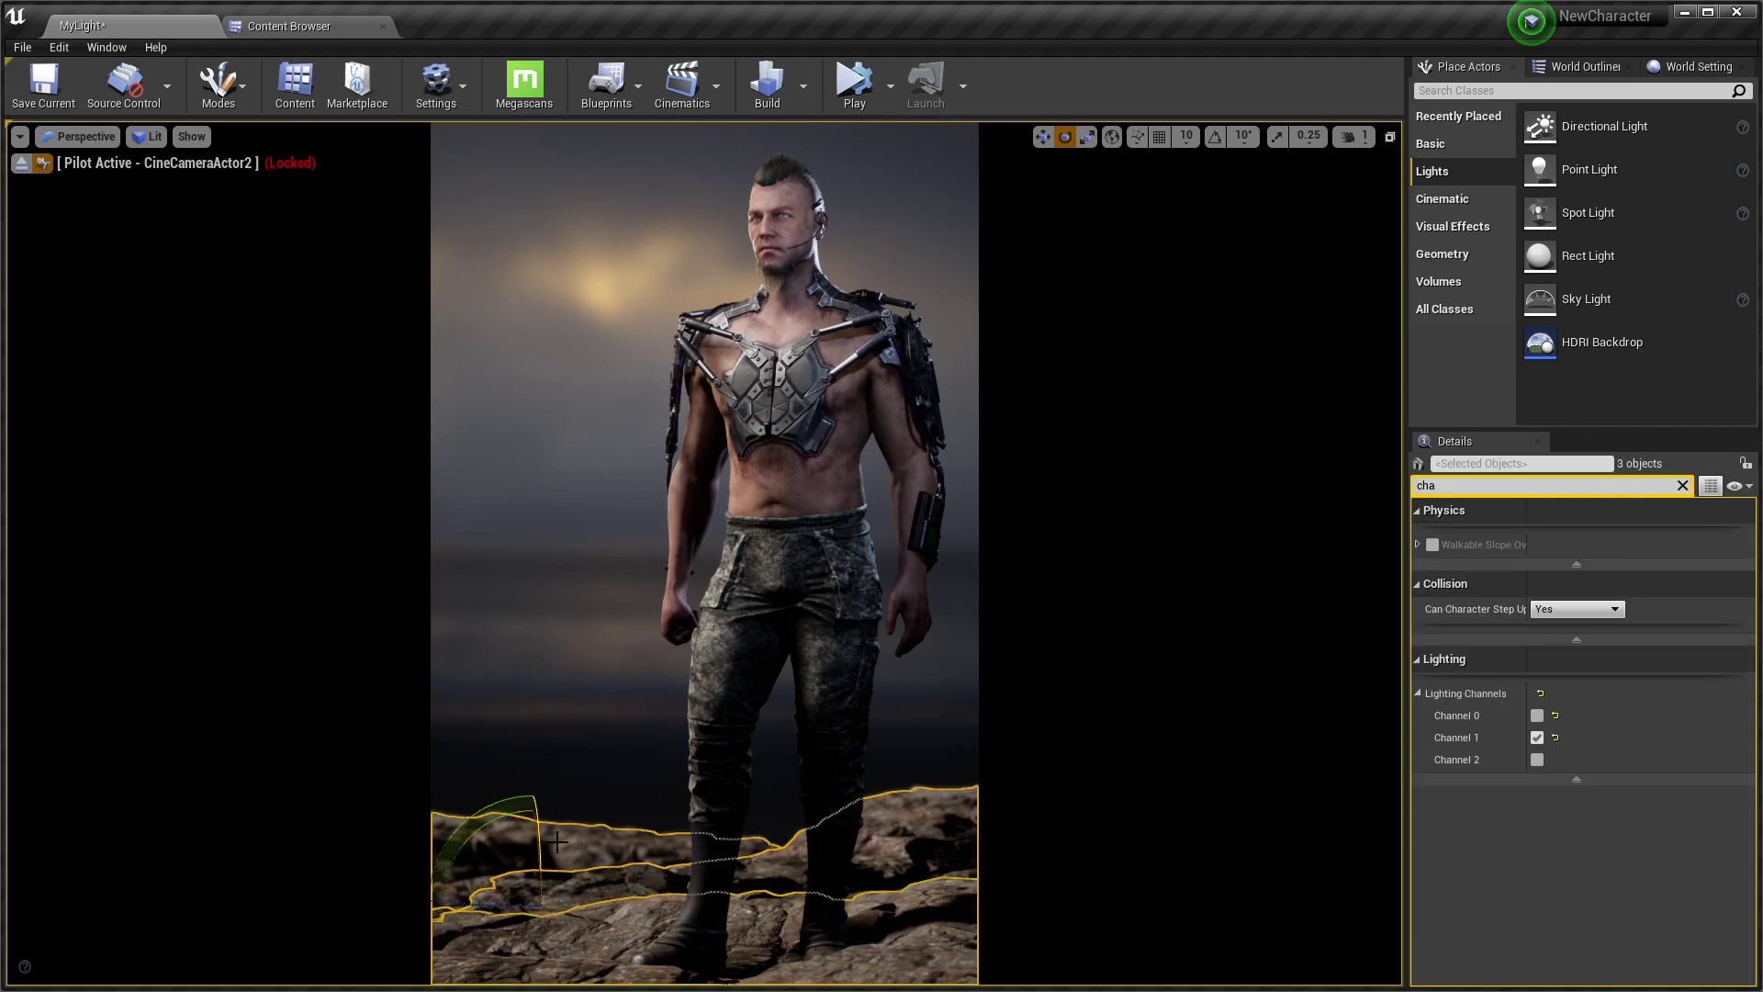
{"action": "left_click", "coordinate": [1536, 738]}
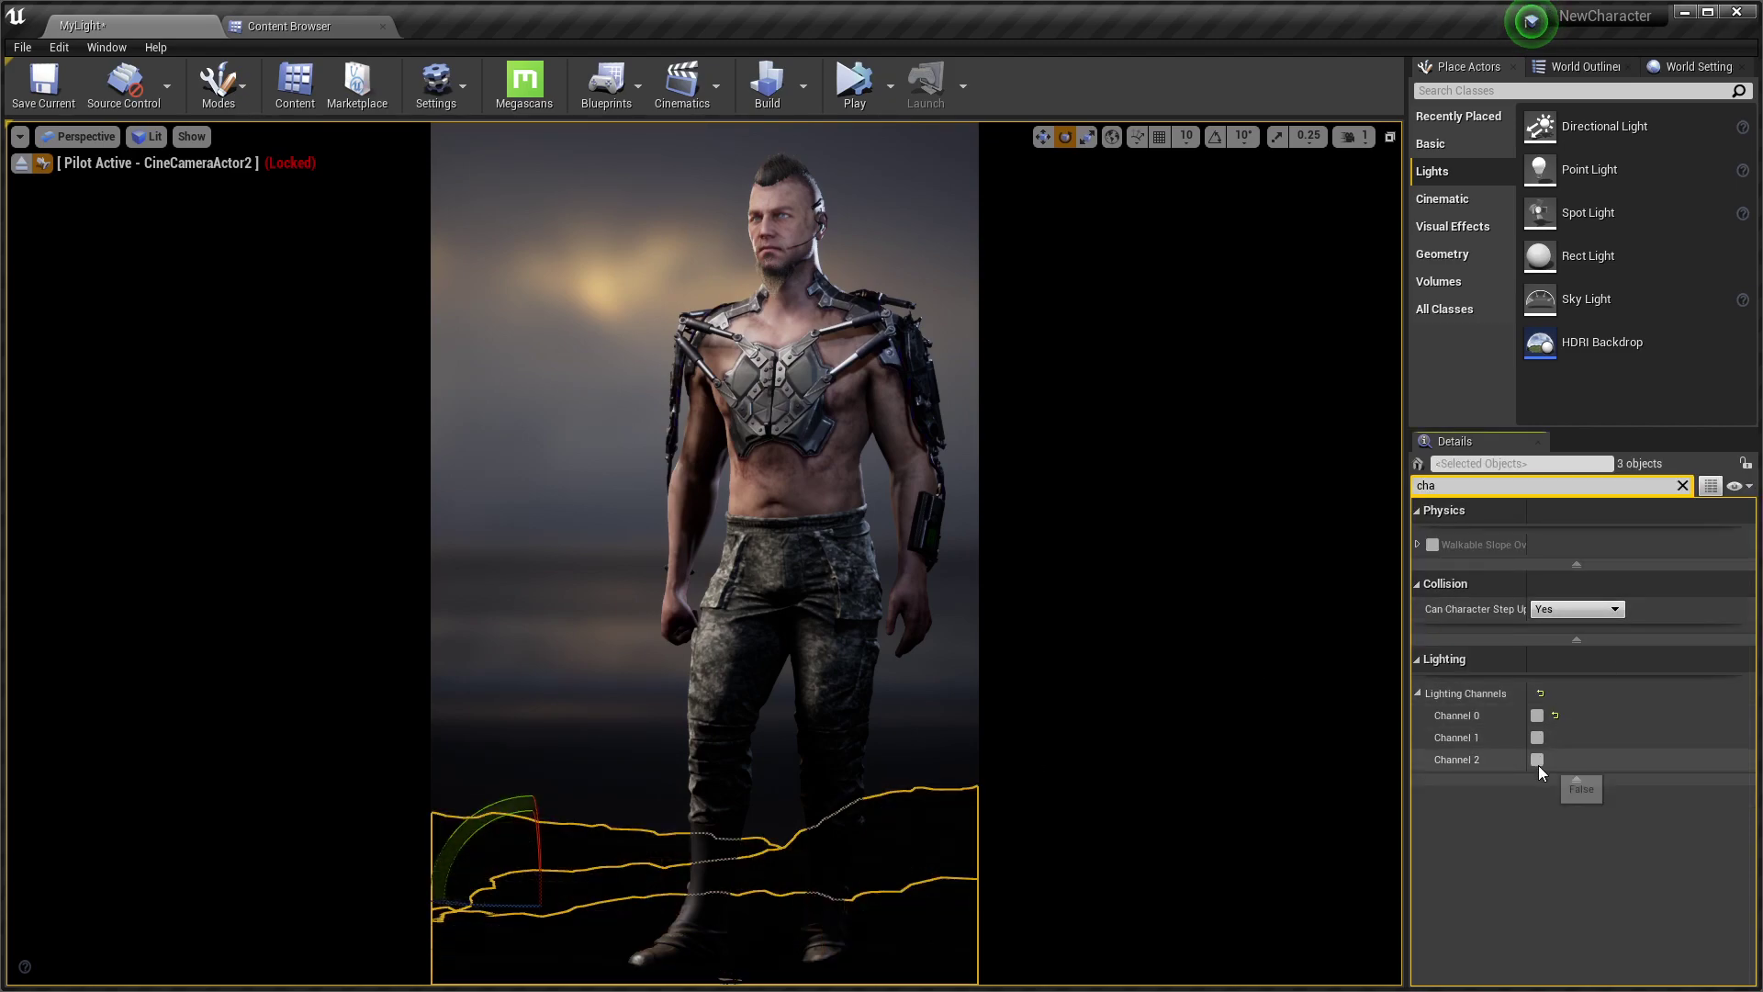
{"action": "left_click", "coordinate": [1537, 759]}
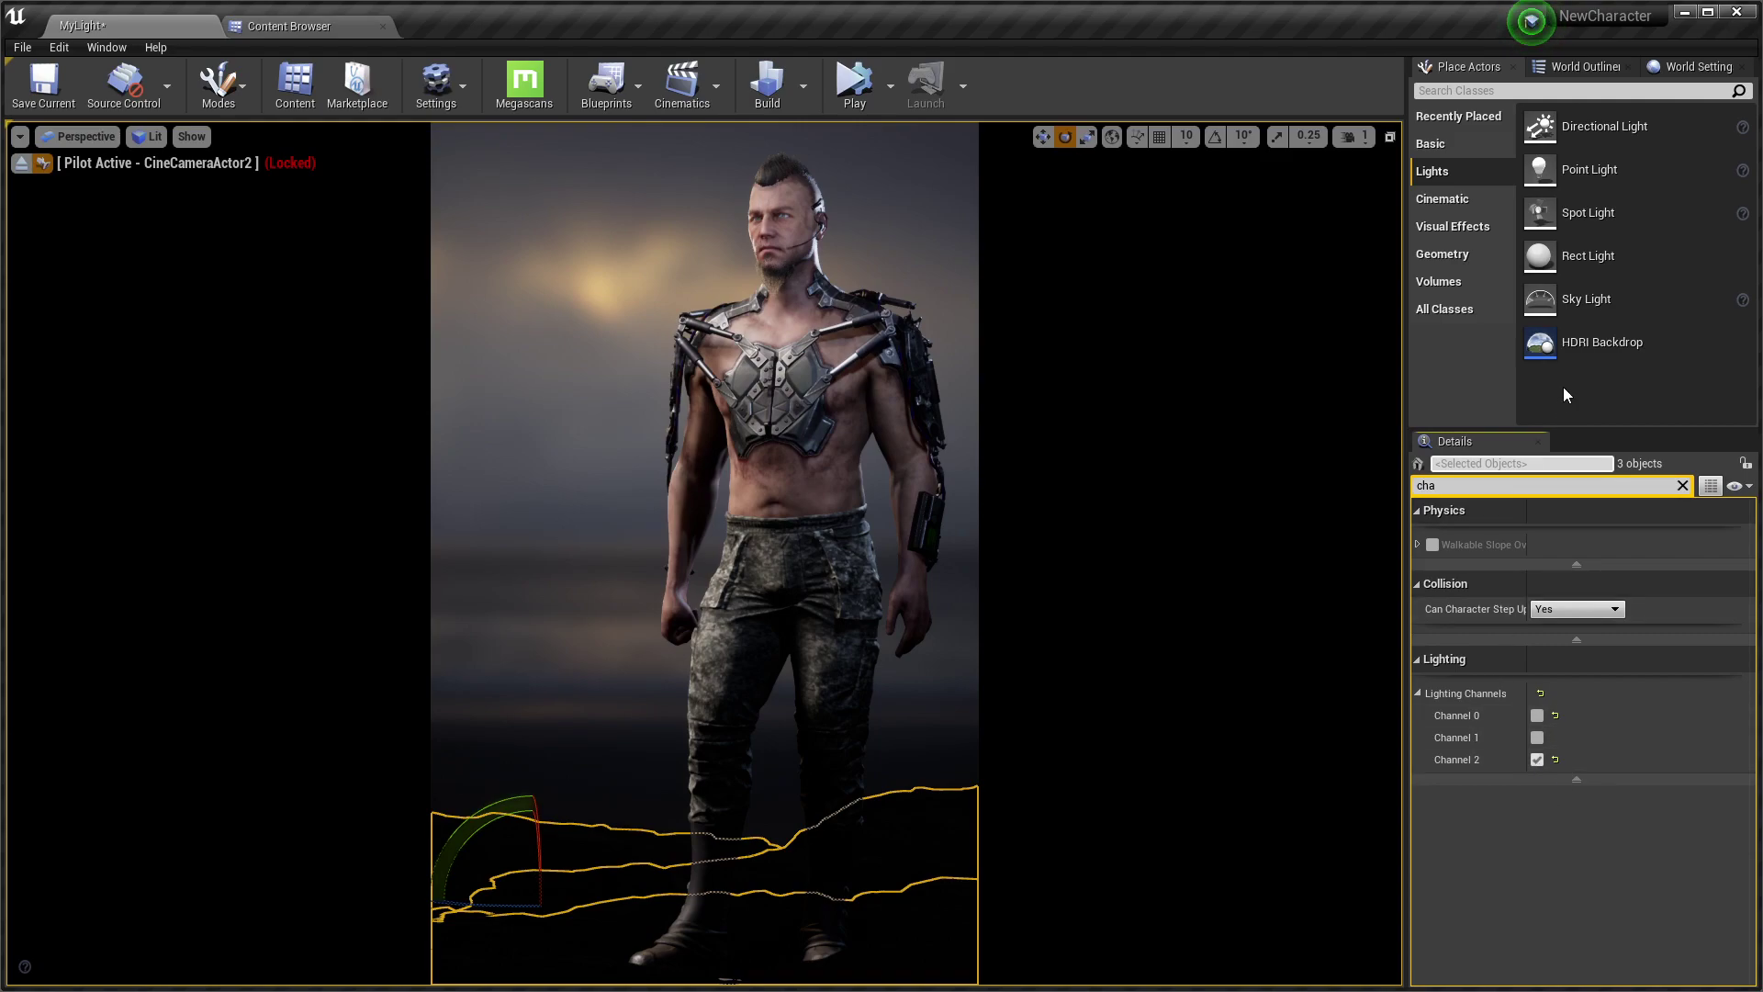
Add DirectionalLight2 lighting only channel 2 instead of channel 0, checking it in the outliner
{"action": "mouse_move", "coordinate": [1588, 169]}
{"action": "left_mouse_down"}
{"action": "mouse_move", "coordinate": [1354, 289]}
{"action": "mouse_move", "coordinate": [807, 857]}
{"action": "left_mouse_up"}
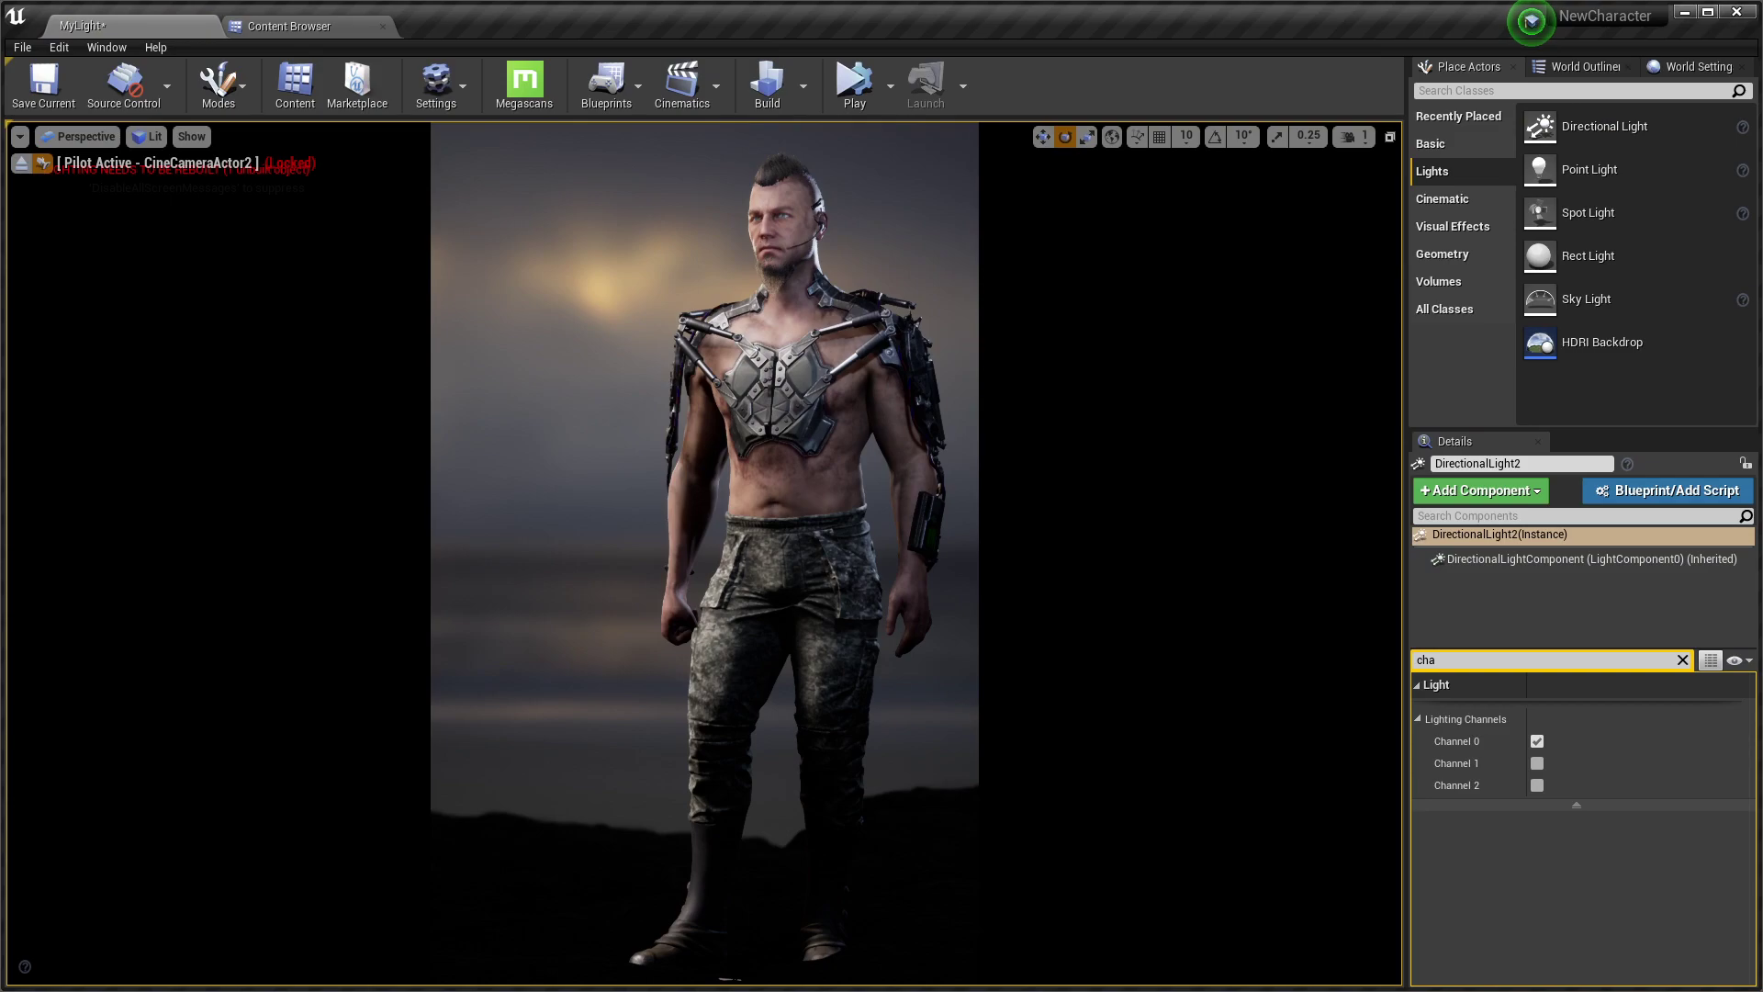
{"action": "left_click", "coordinate": [1537, 742]}
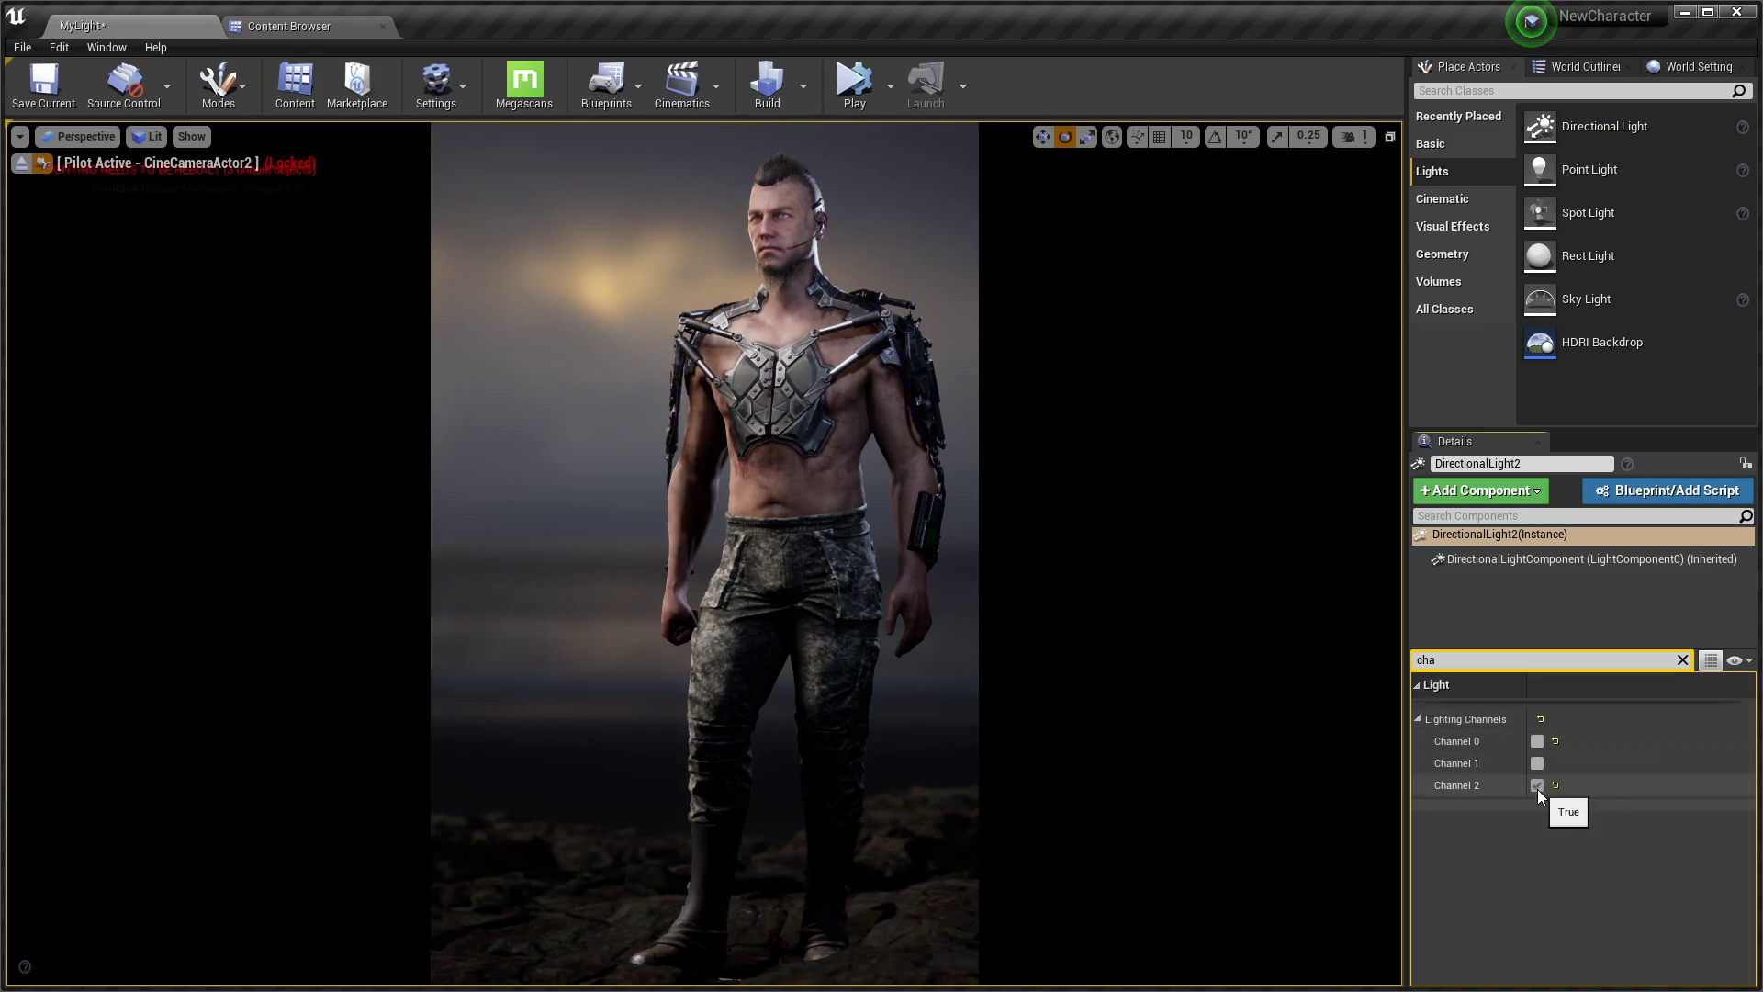
{"action": "left_click", "coordinate": [1535, 787]}
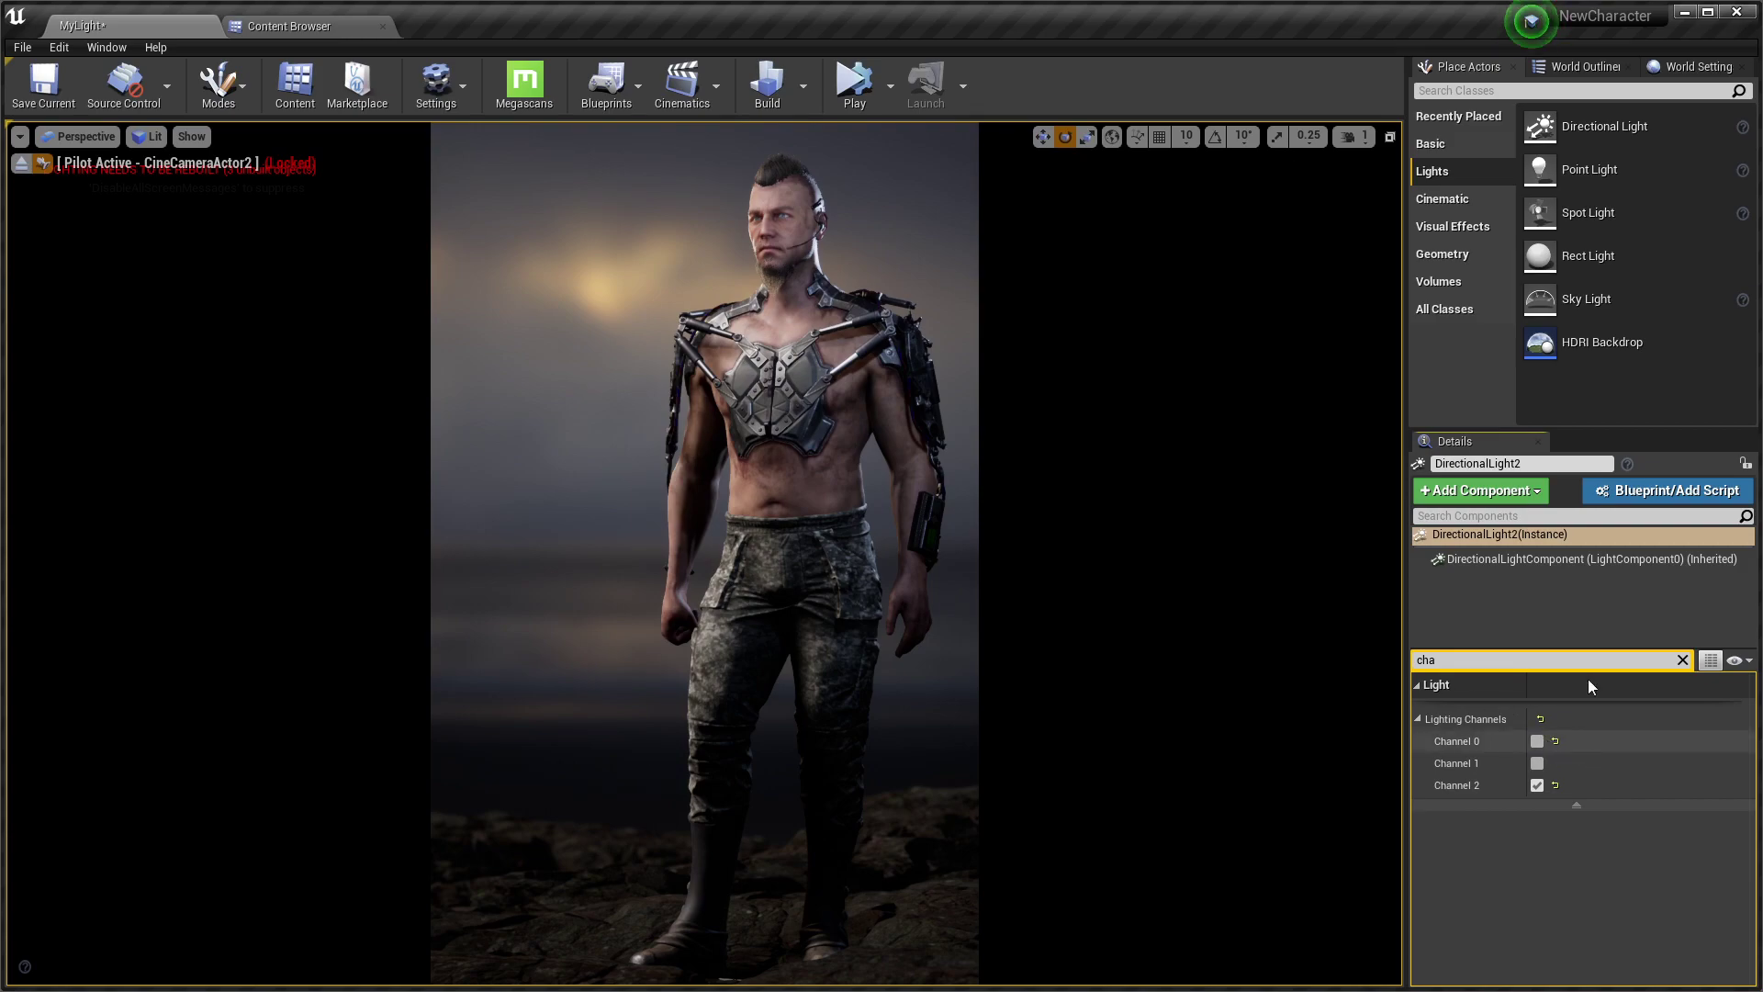
{"action": "left_click", "coordinate": [1569, 66]}
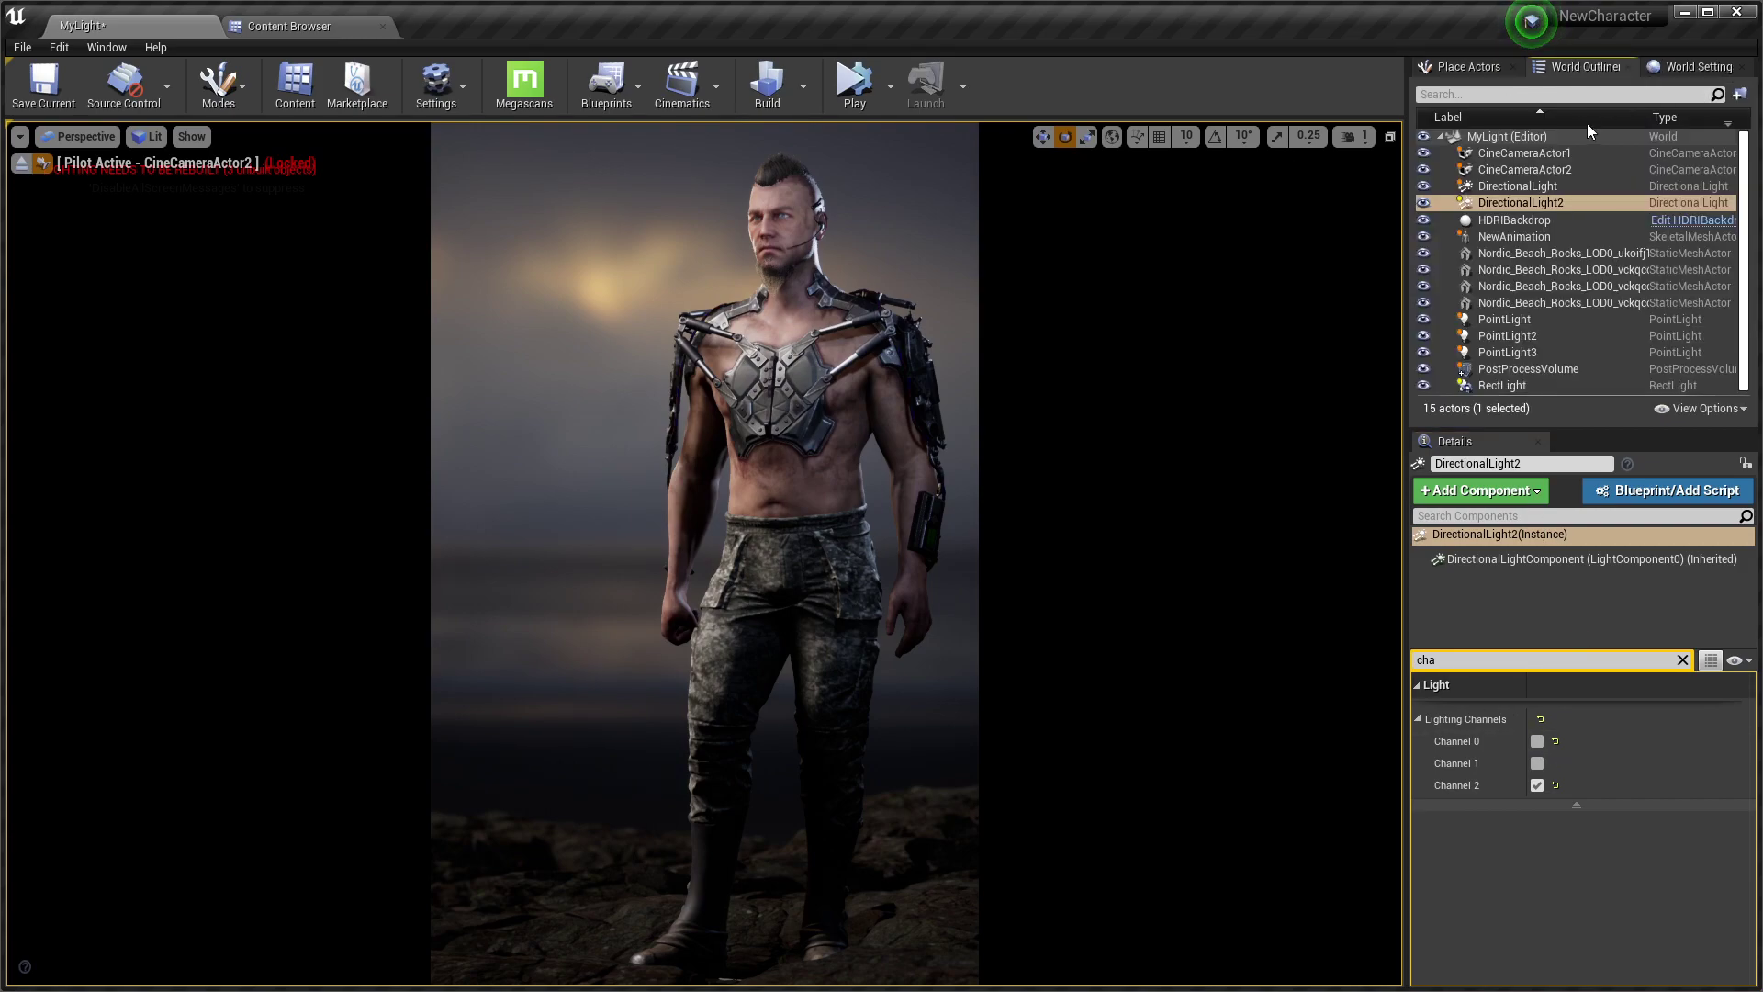
{"action": "left_click", "coordinate": [1511, 190]}
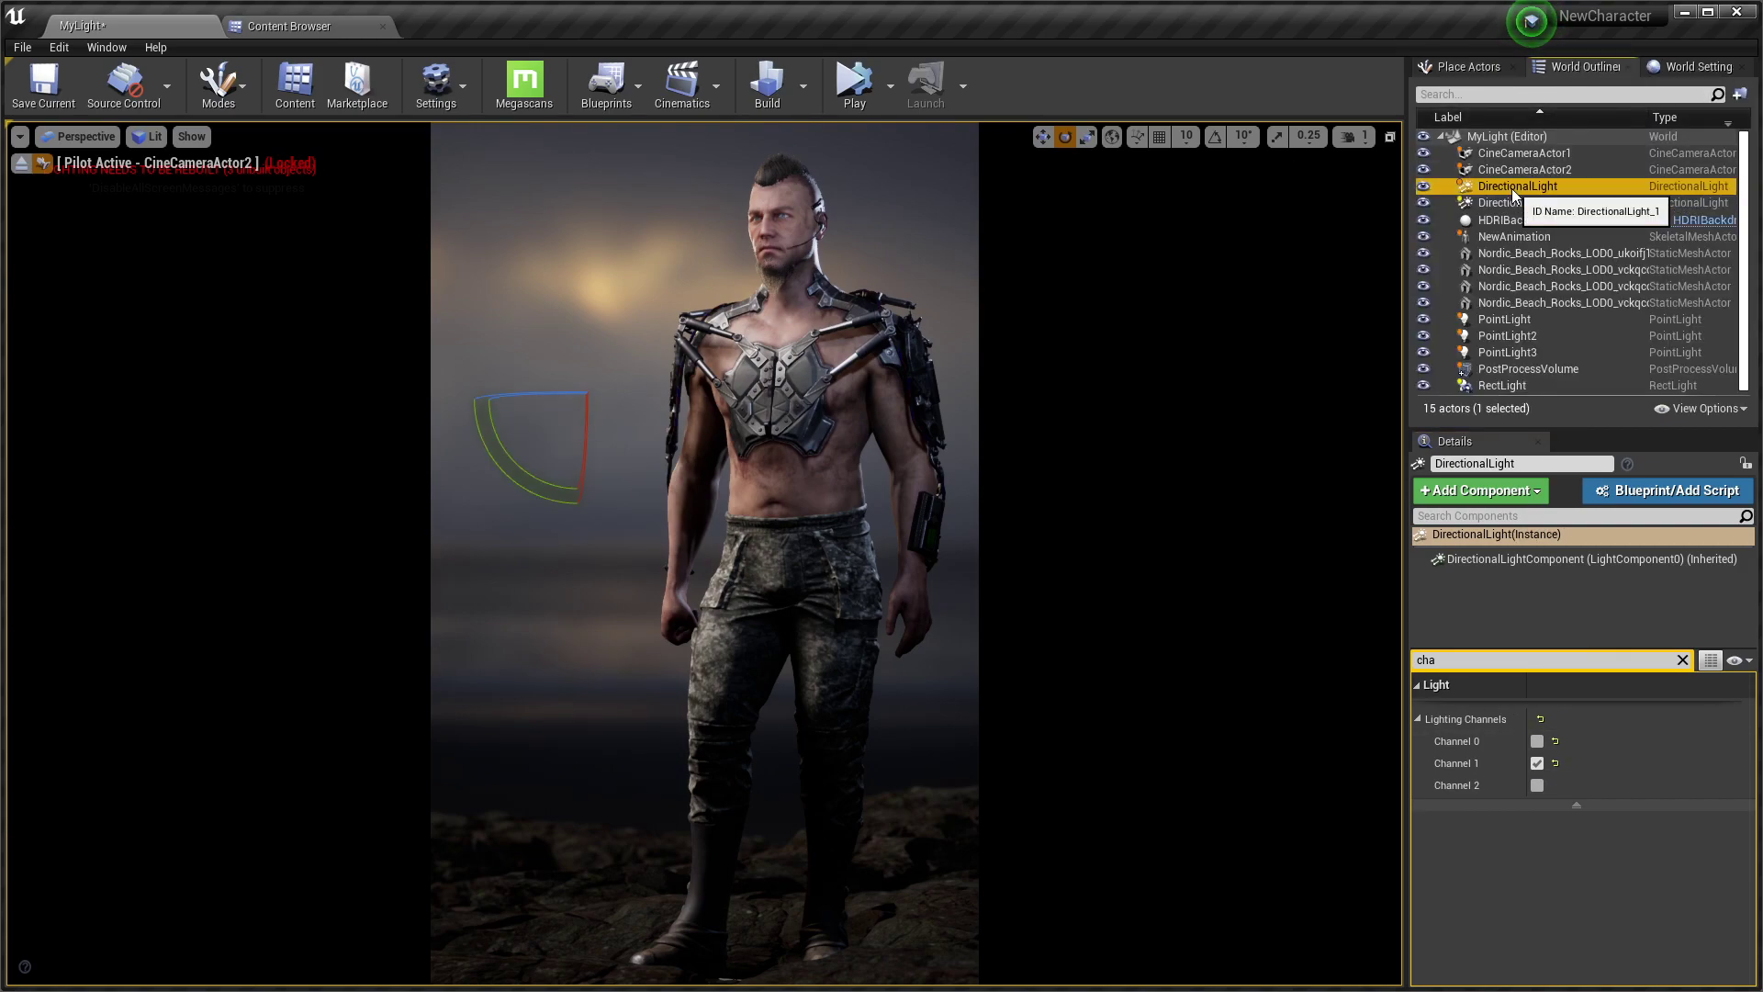
{"action": "left_click", "coordinate": [1498, 203]}
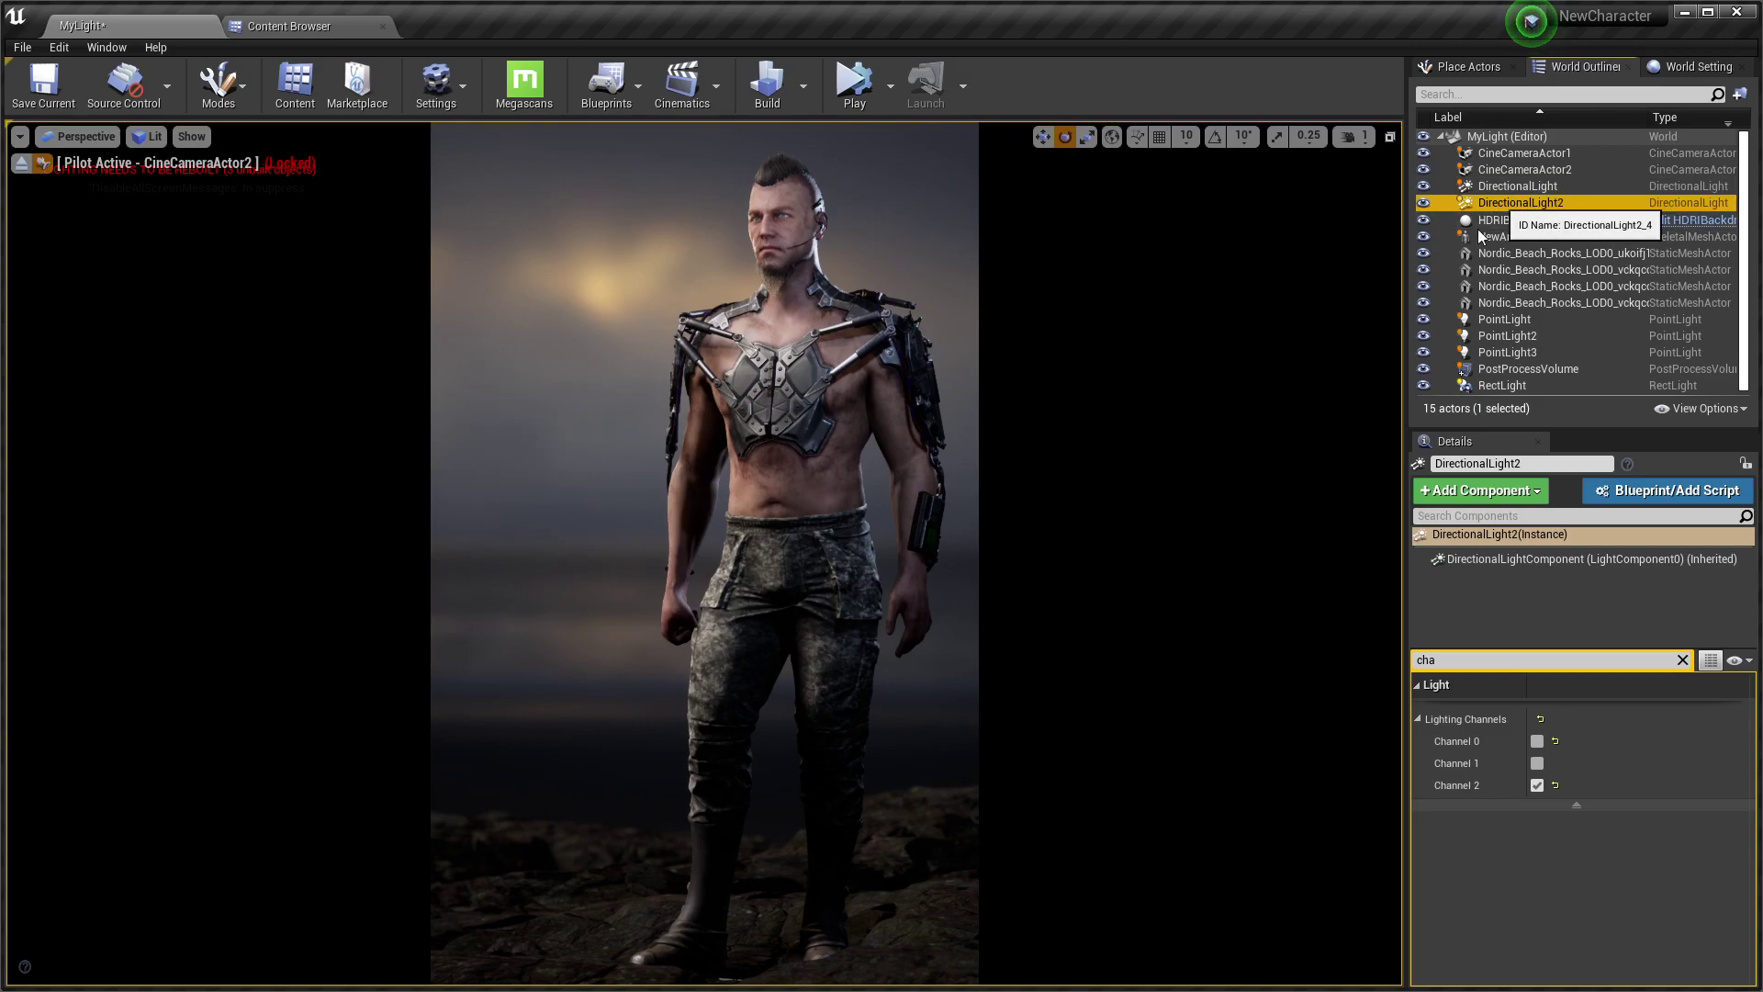
{"action": "left_click", "coordinate": [1683, 661]}
Make DirectionalLight2 movable and select its instance settings
{"action": "scroll", "coordinate": [1600, 873], "scroll_direction": "down", "scroll_amount": 3}
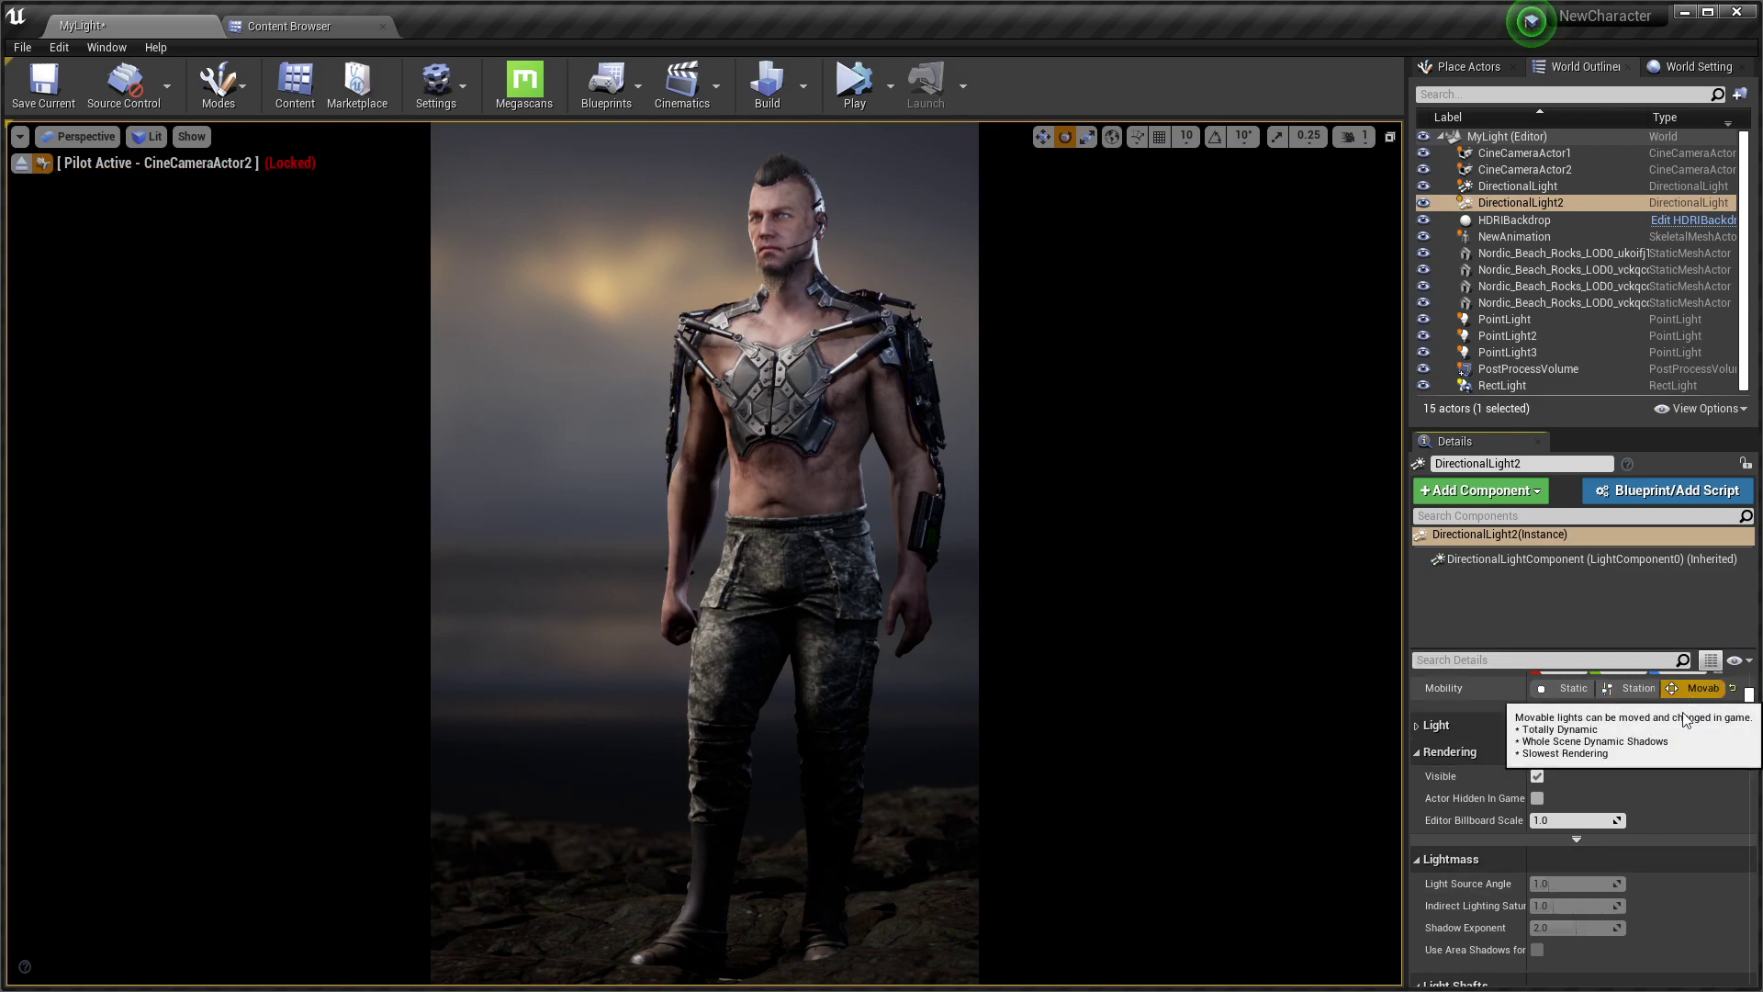
{"action": "left_click", "coordinate": [1695, 689]}
{"action": "scroll", "coordinate": [1581, 841], "scroll_direction": "up", "scroll_amount": 2}
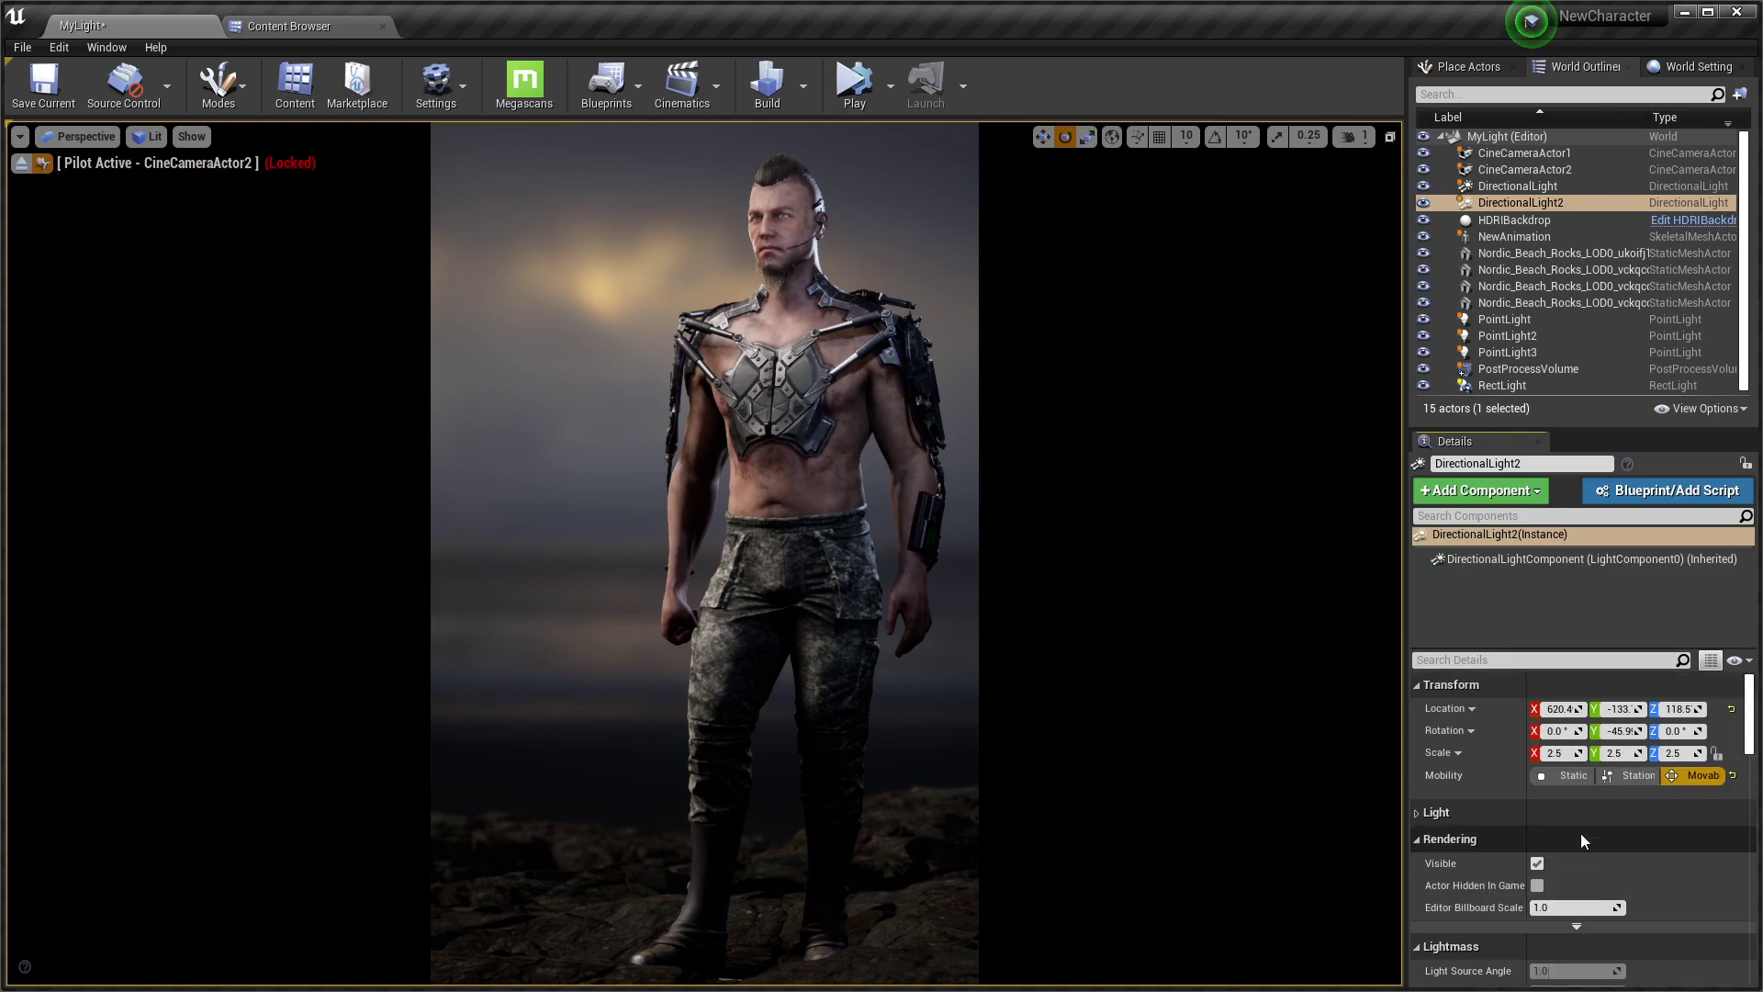
{"action": "left_click", "coordinate": [1481, 536]}
{"action": "scroll", "coordinate": [1577, 882], "scroll_direction": "down", "scroll_amount": 2}
{"action": "scroll", "coordinate": [1578, 891], "scroll_direction": "down", "scroll_amount": 3}
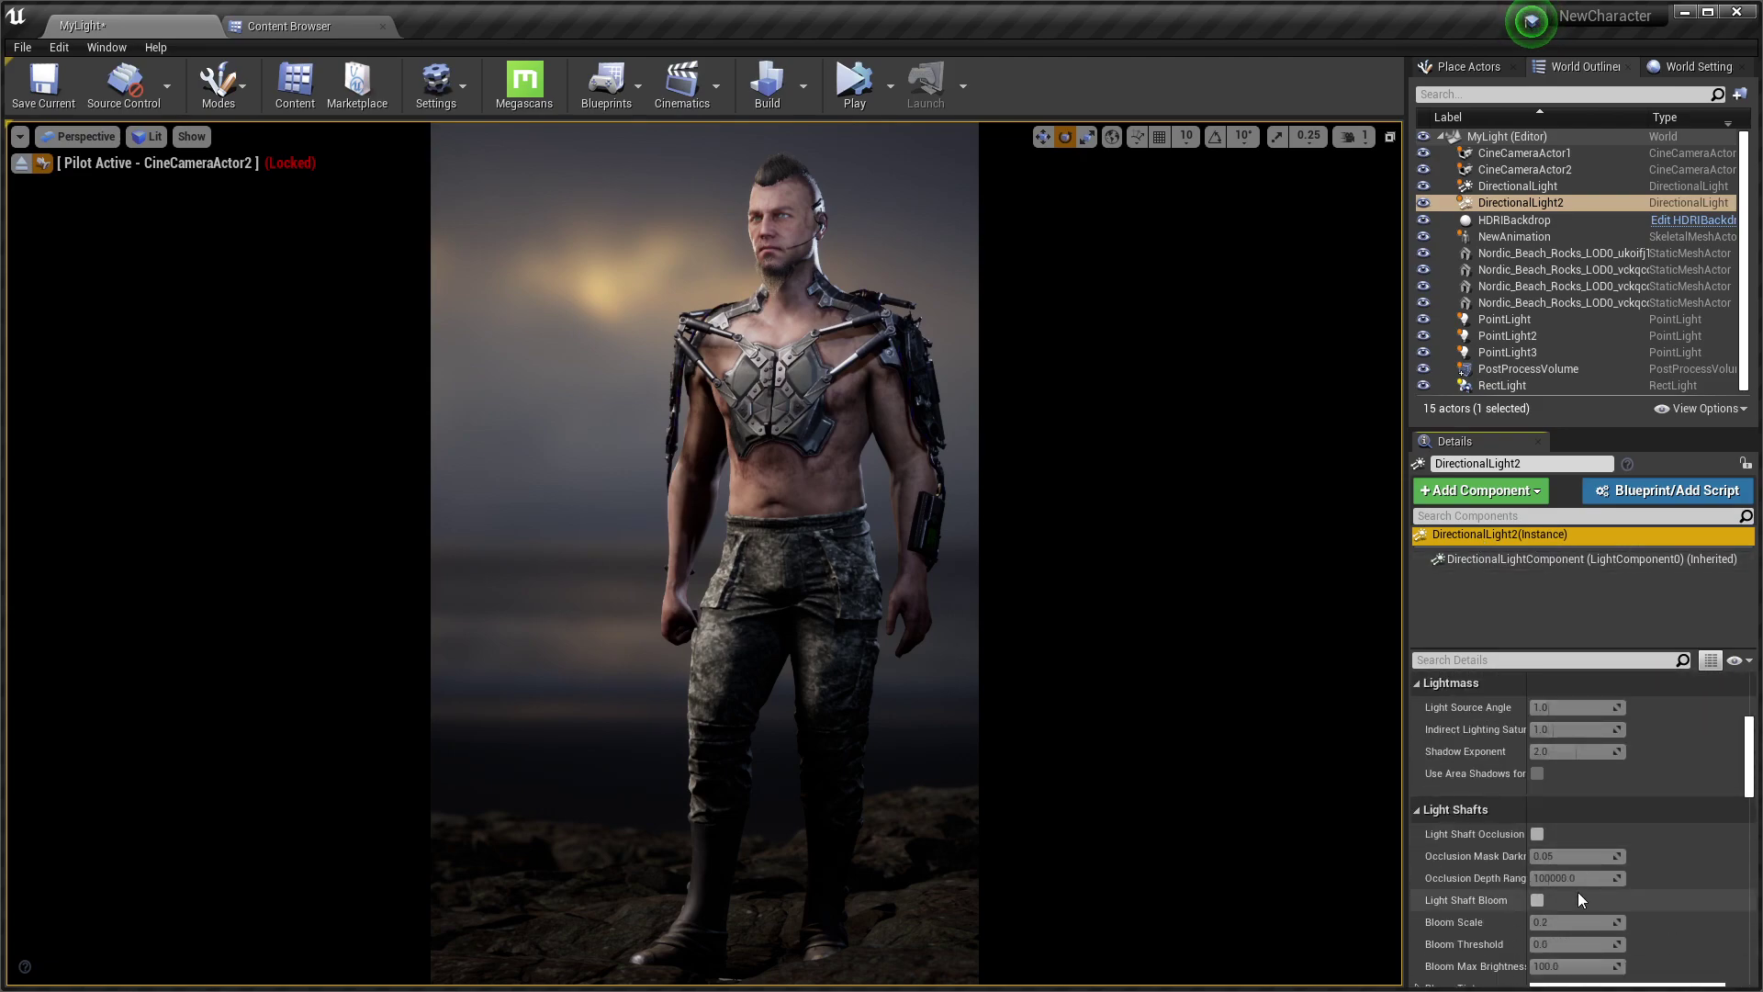
{"action": "scroll", "coordinate": [1577, 891], "scroll_direction": "up", "scroll_amount": 2}
{"action": "scroll", "coordinate": [1578, 891], "scroll_direction": "up", "scroll_amount": 3}
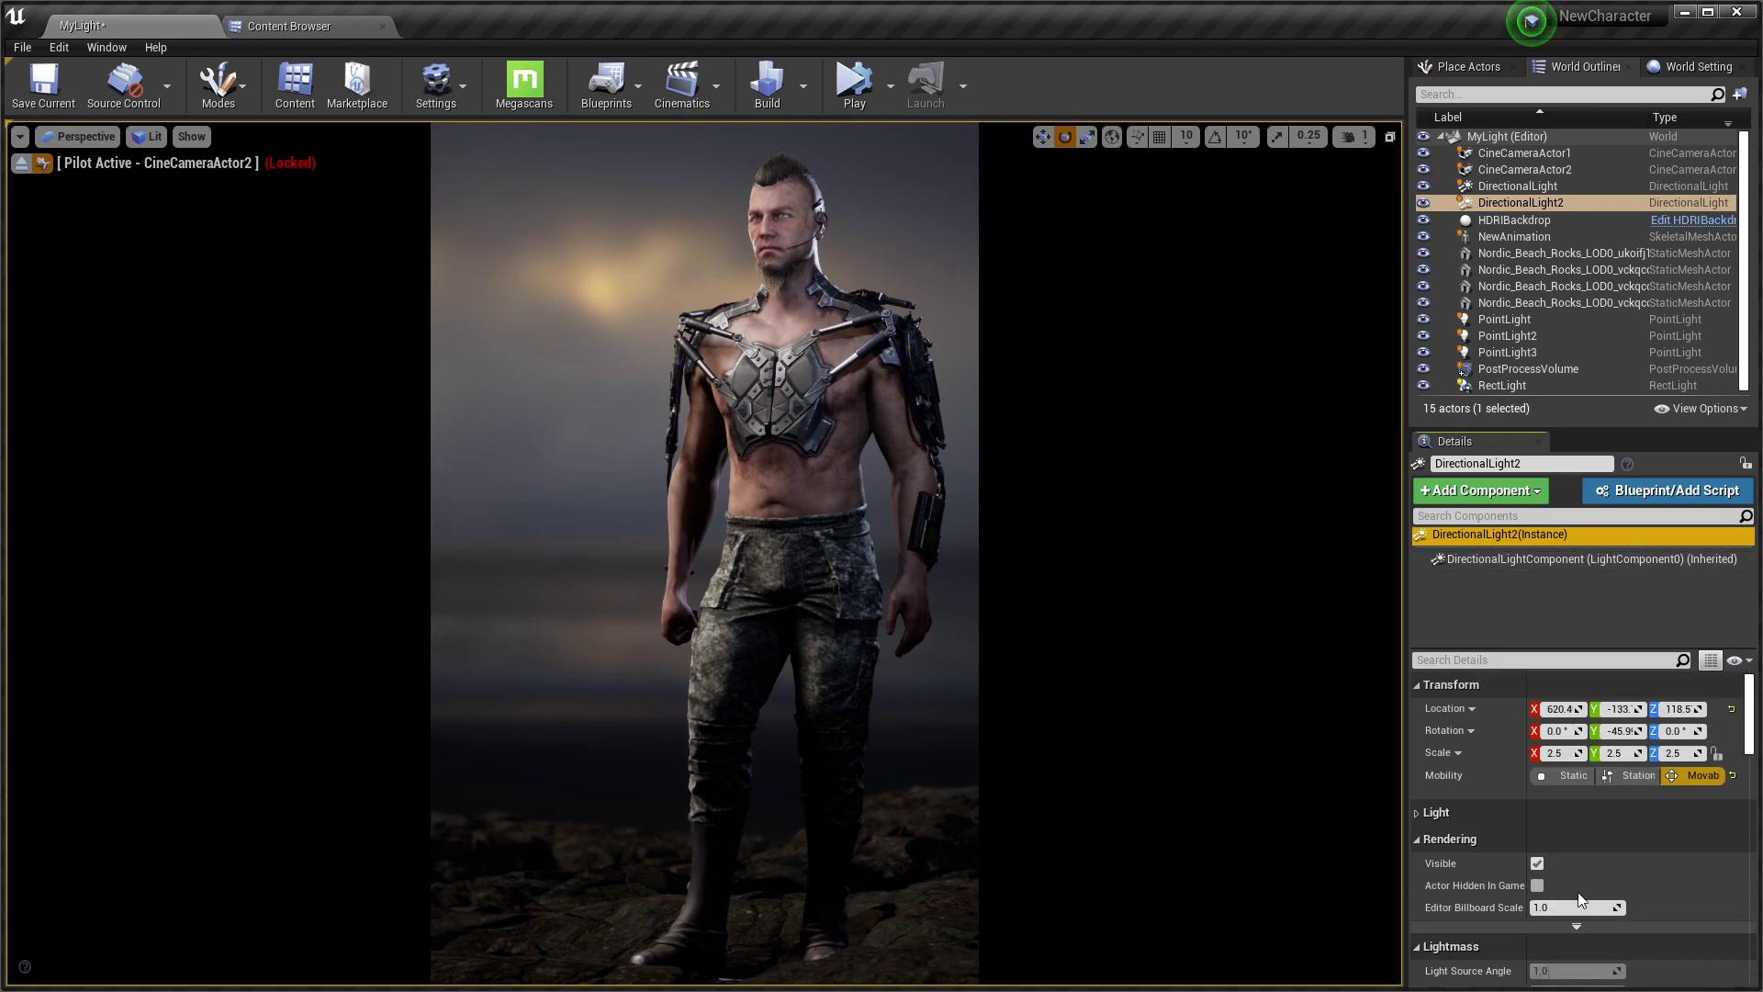
Enable colour temperature at about 7088.57 K and set intensity to roughly 15.86 lux
{"action": "left_click", "coordinate": [1419, 815]}
{"action": "left_click_drag", "start_coordinate": [1559, 839], "coordinate": [1563, 838]}
{"action": "left_click", "coordinate": [1537, 947]}
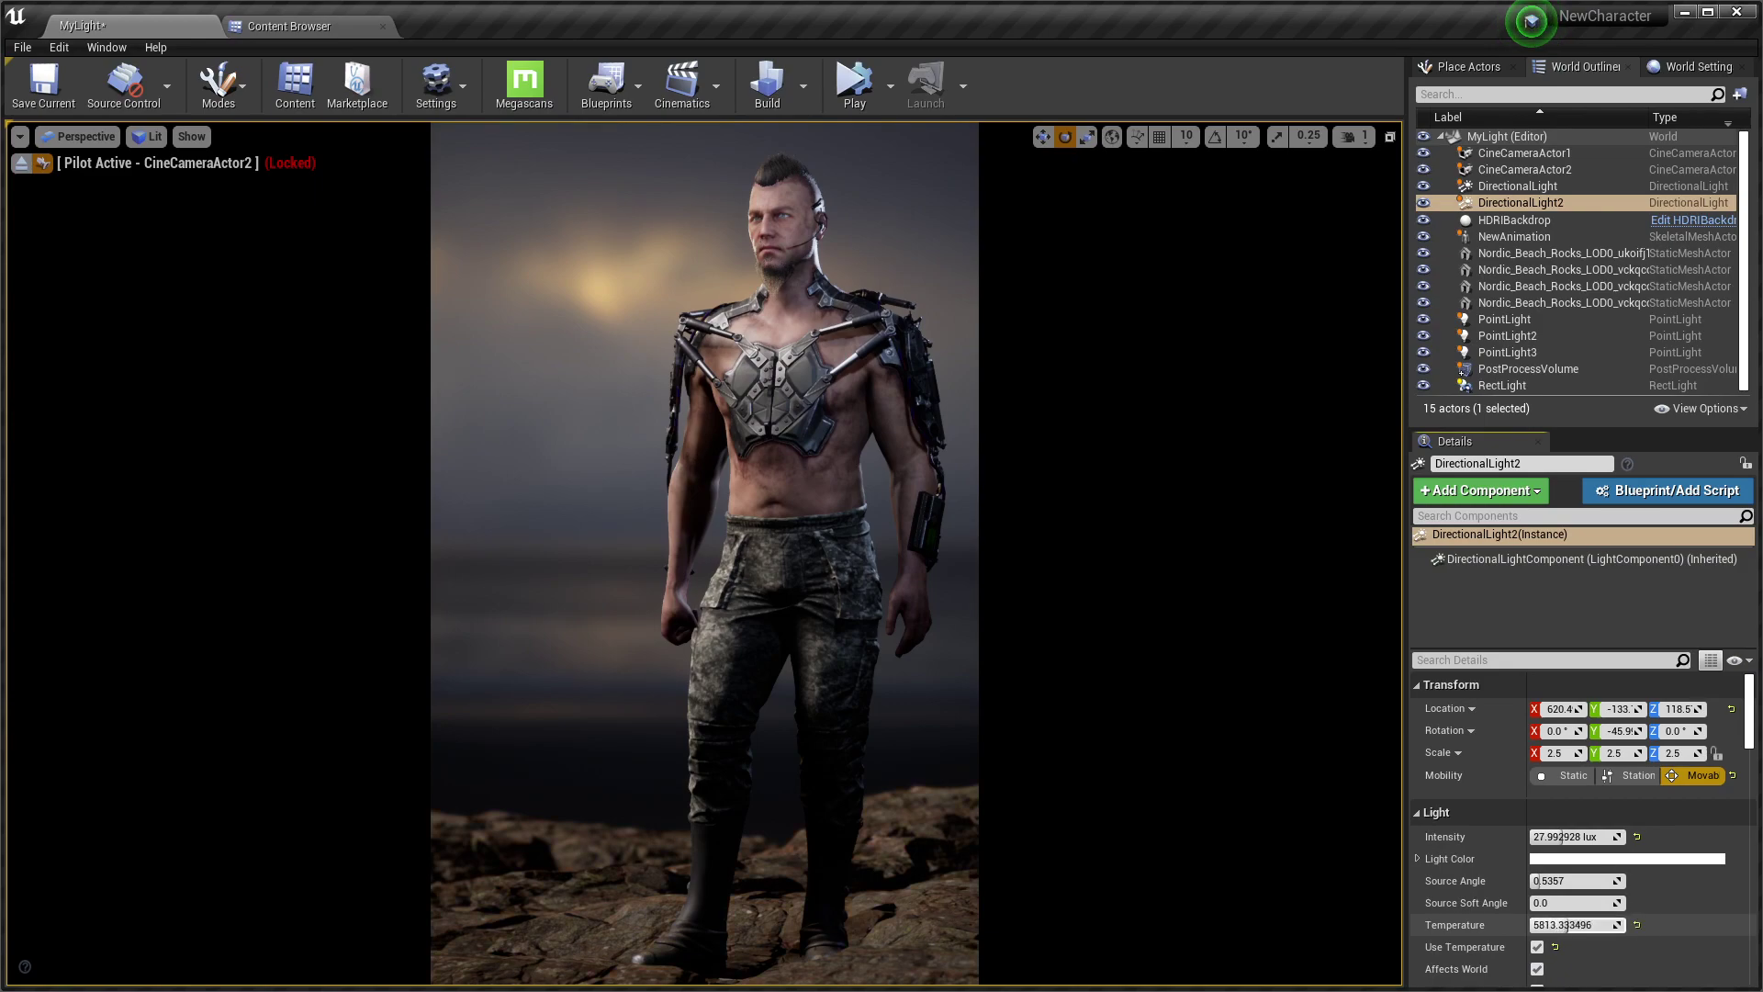
{"action": "left_click_drag", "start_coordinate": [1562, 924], "coordinate": [1588, 925]}
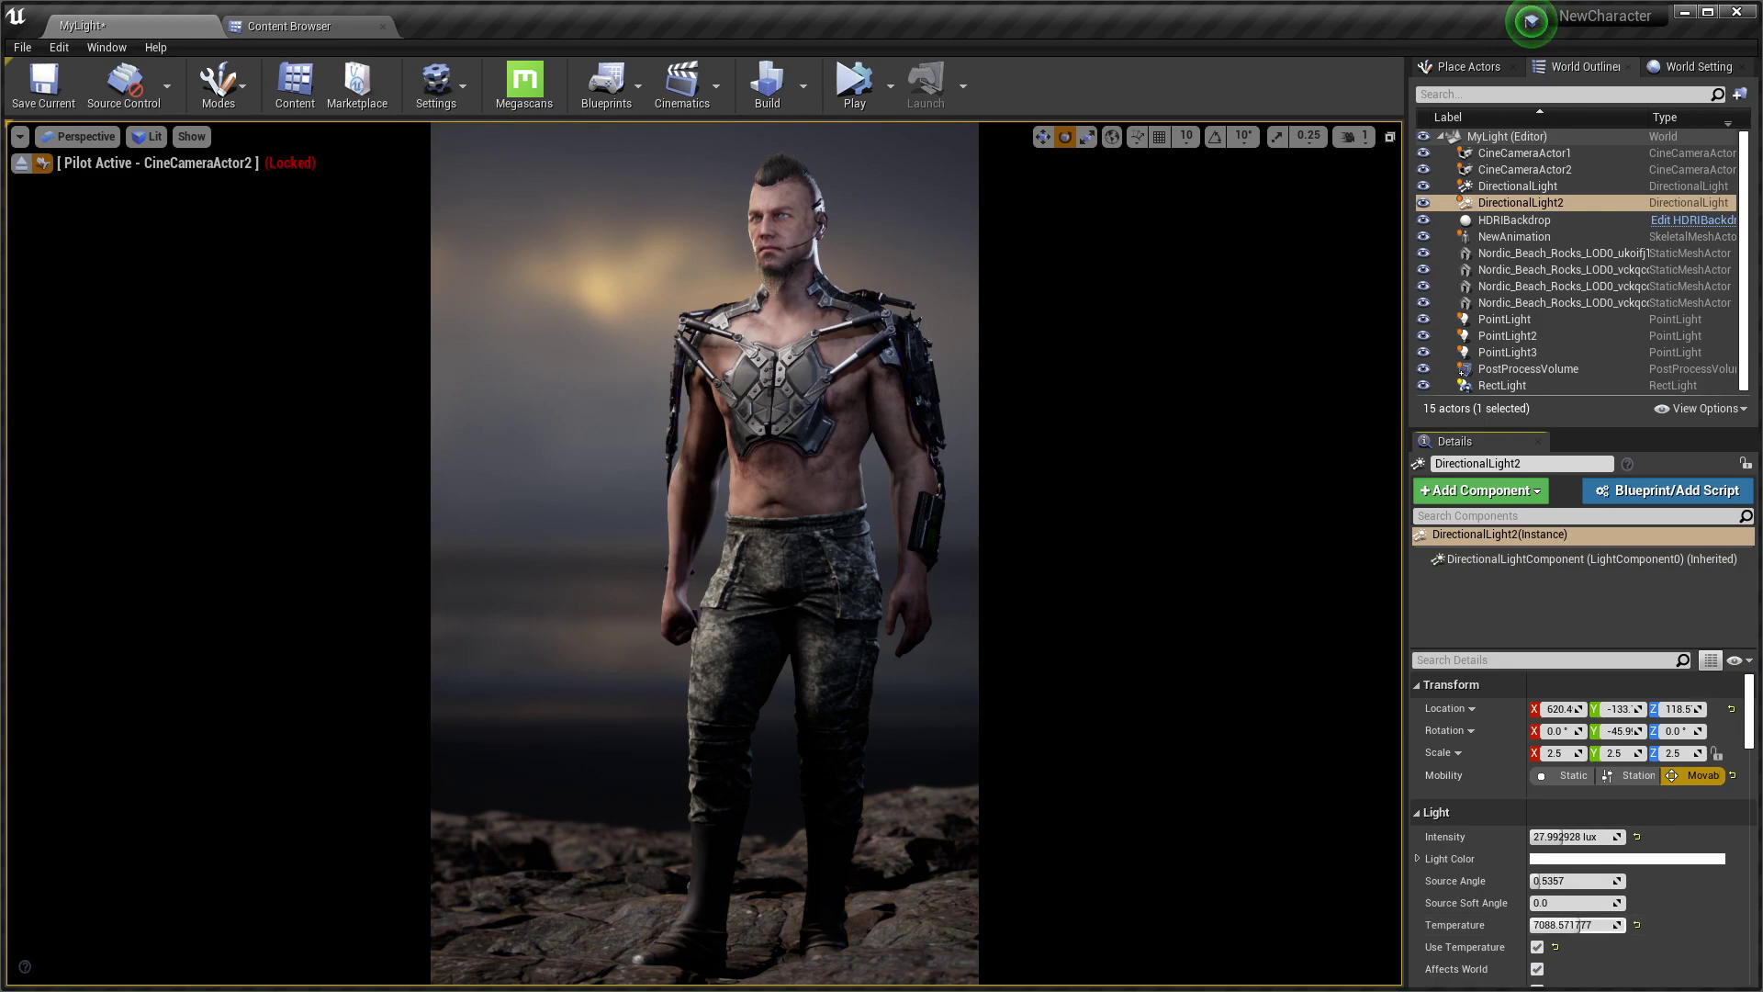
{"action": "left_click_drag", "start_coordinate": [1561, 837], "coordinate": [1549, 837]}
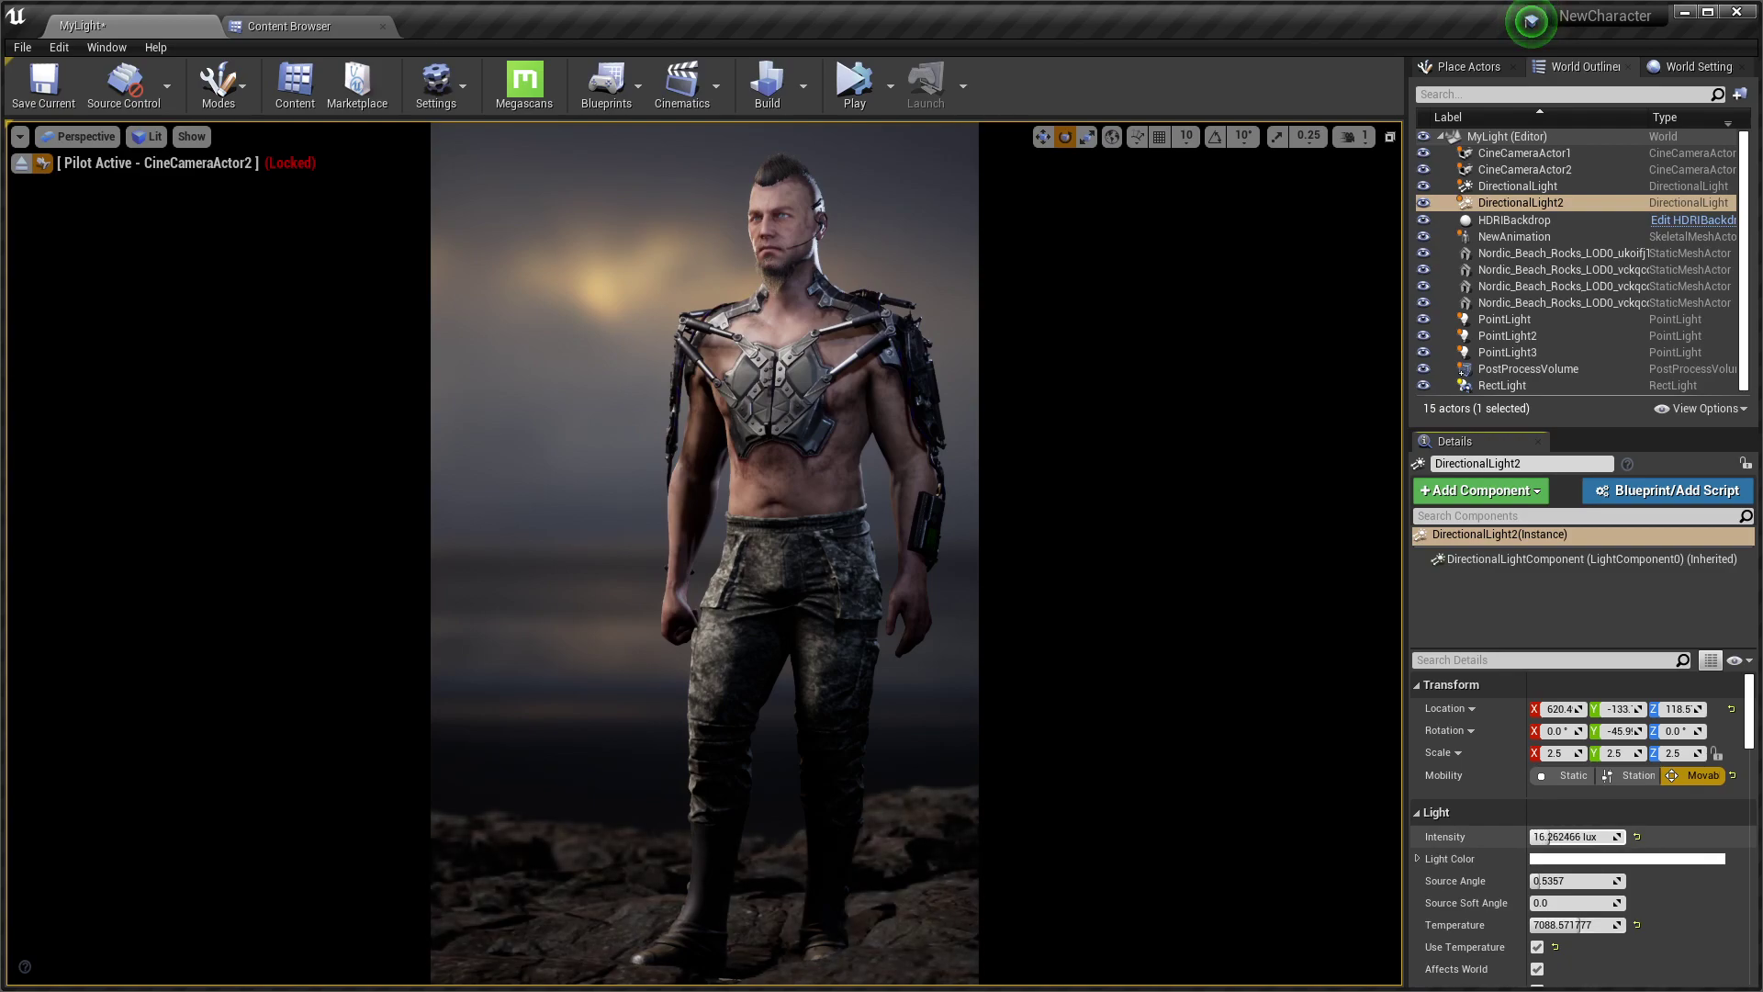
{"action": "left_click_drag", "start_coordinate": [1546, 836], "coordinate": [1545, 836]}
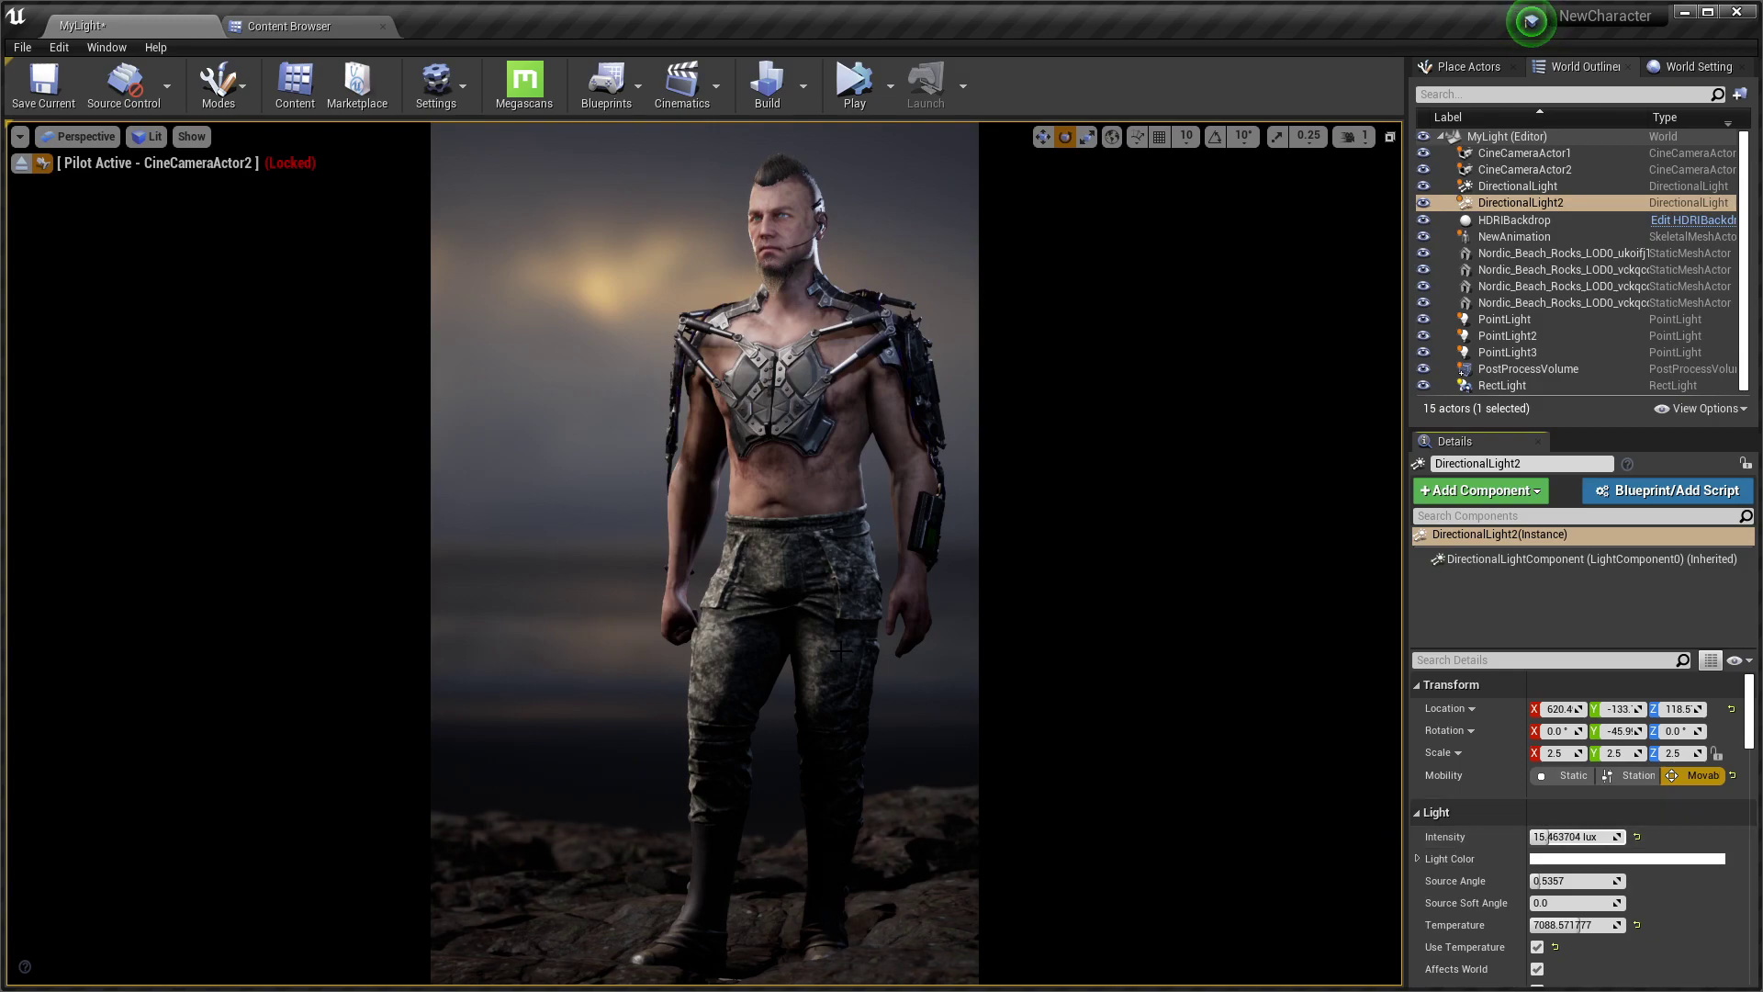
{"action": "key", "text": "w"}
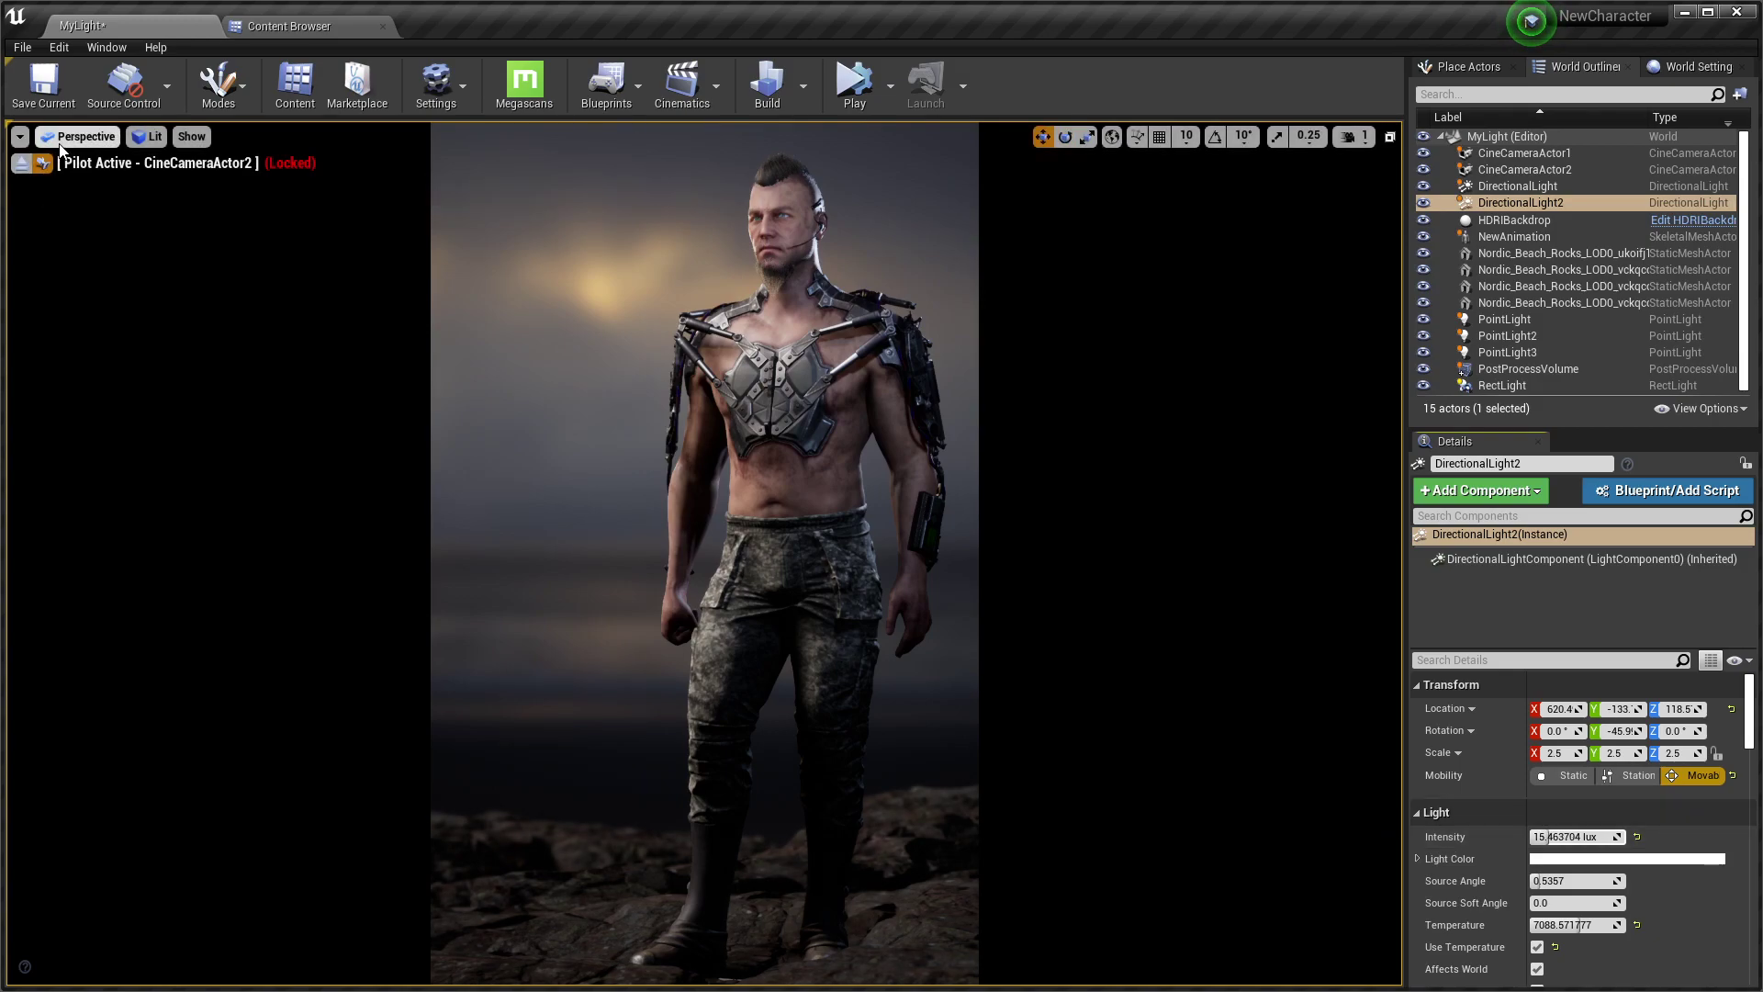
Move DirectionalLight2 along X toward the character, then look through CineCameraActor2 again
{"action": "left_click", "coordinate": [21, 162]}
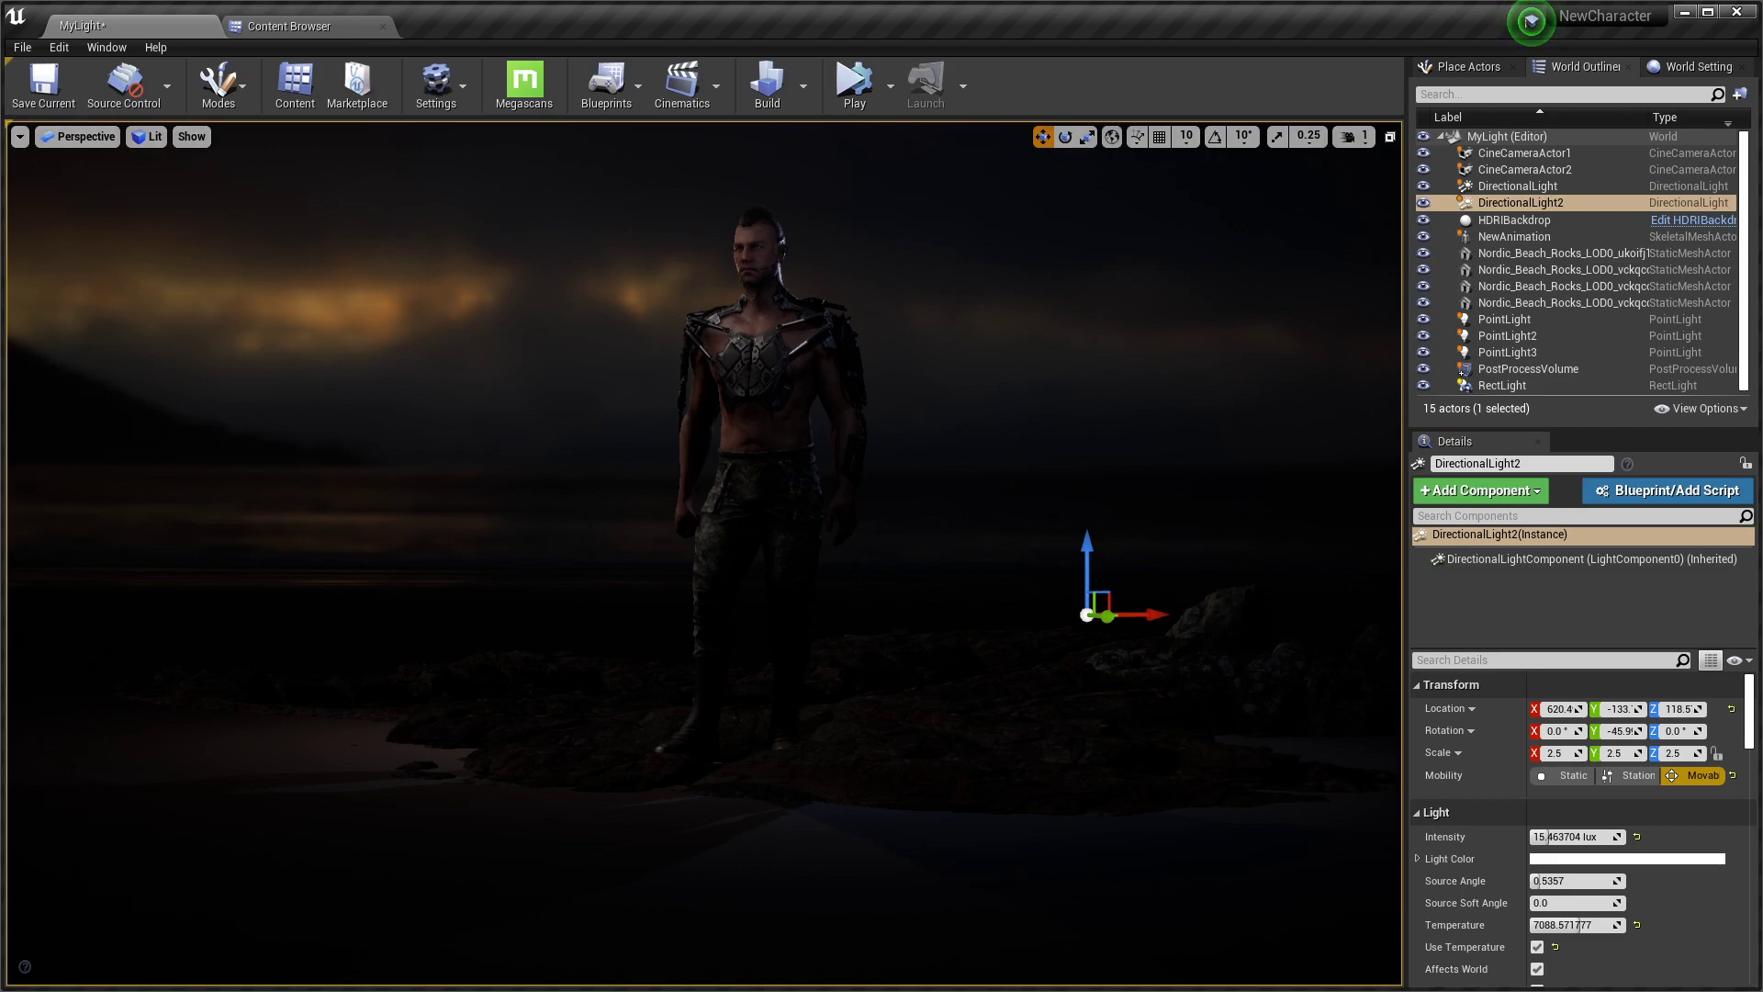
{"action": "left_click_drag", "start_coordinate": [1172, 613], "coordinate": [775, 614]}
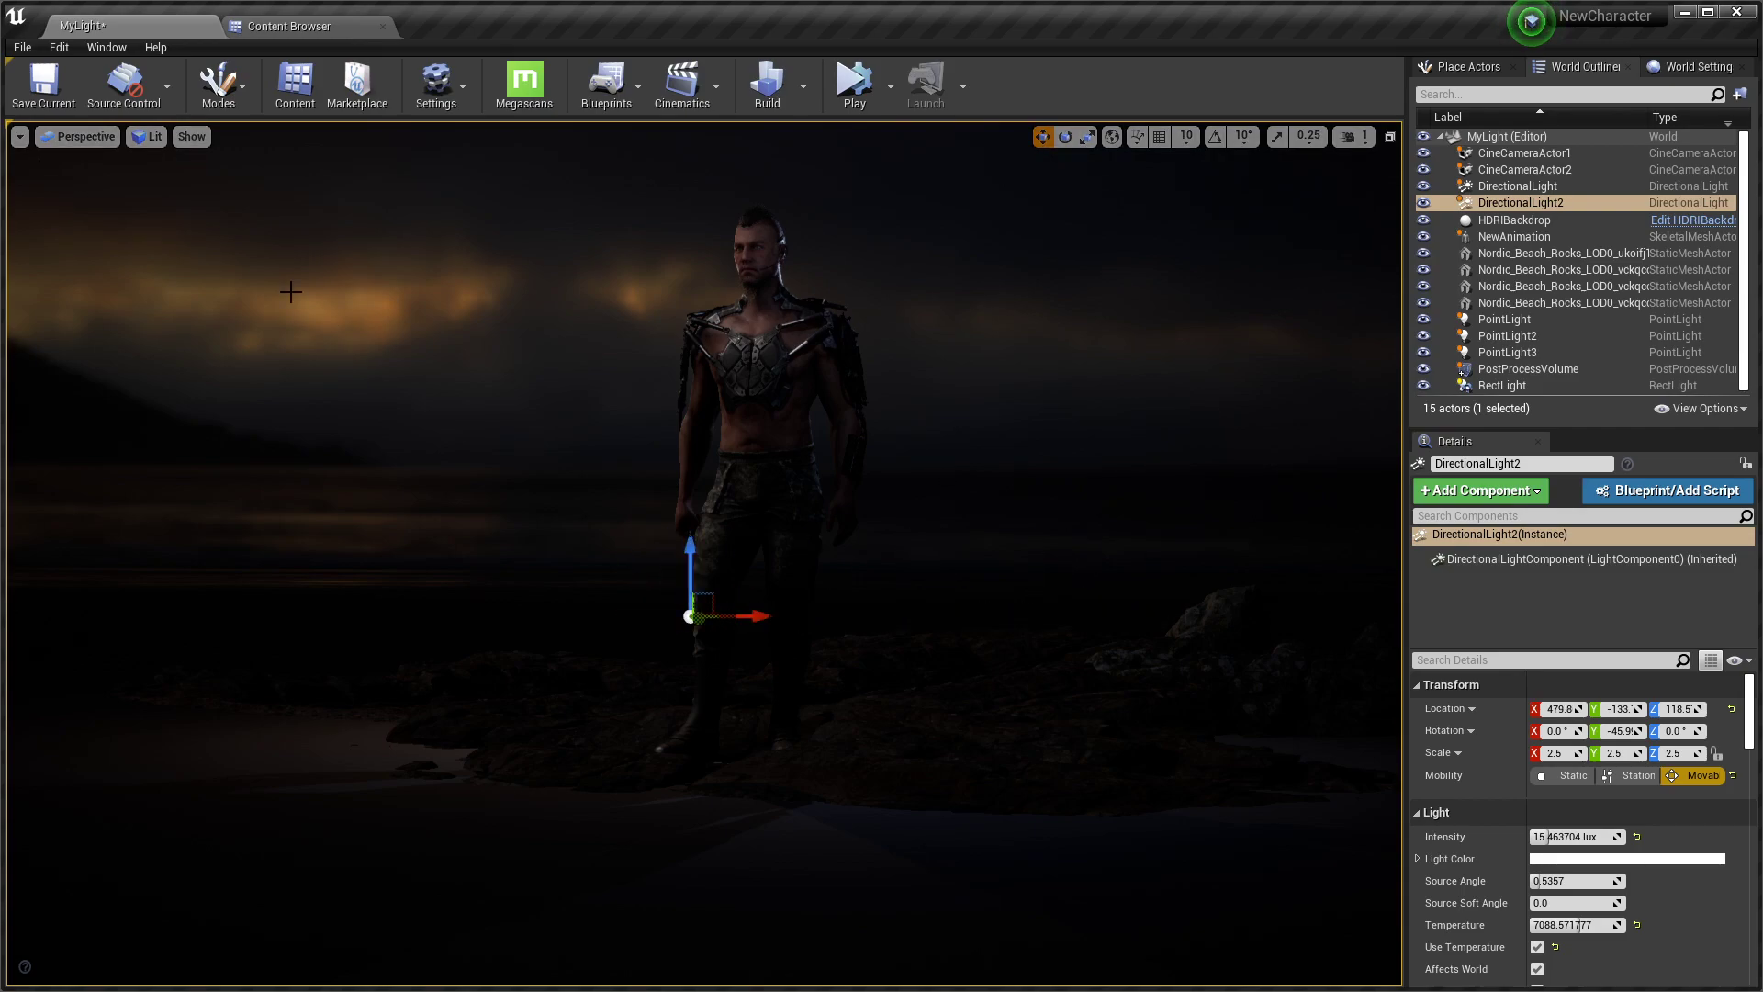
{"action": "left_click", "coordinate": [106, 147]}
{"action": "left_click", "coordinate": [83, 339]}
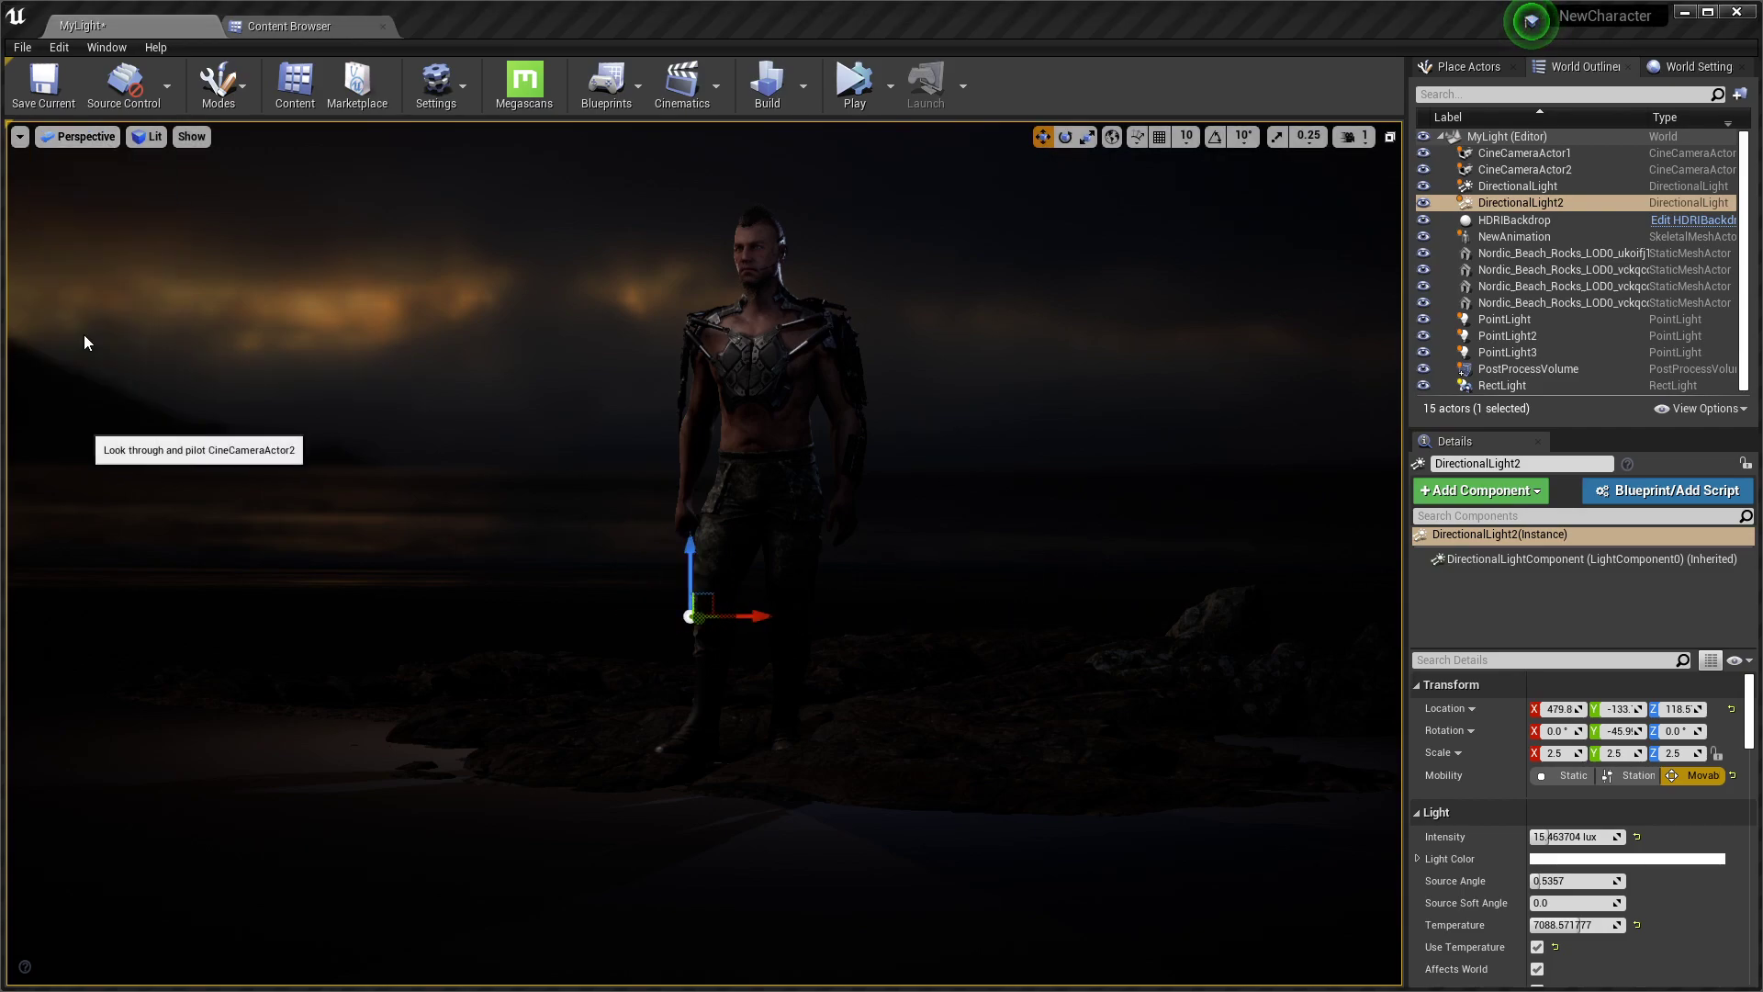
Rotate the light (Rotation Y about -24.6) and raise its intensity to about 27.1 lux
{"action": "key", "text": "e"}
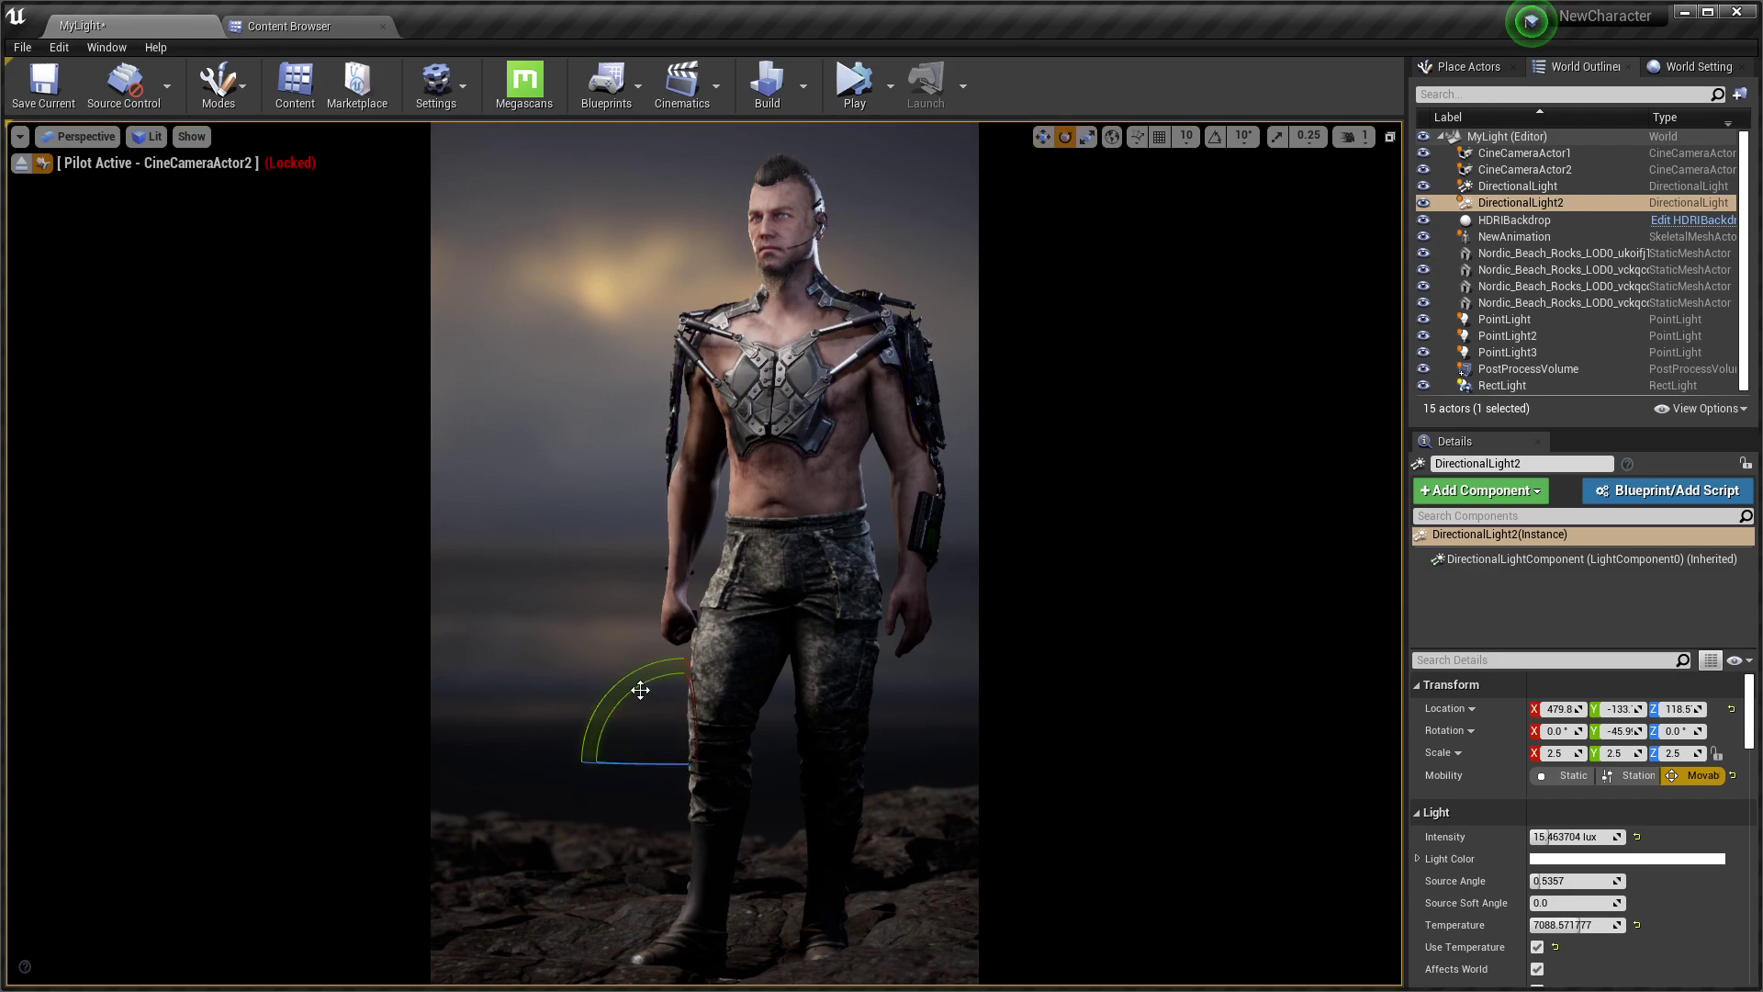
{"action": "left_click_drag", "start_coordinate": [637, 689], "coordinate": [785, 724]}
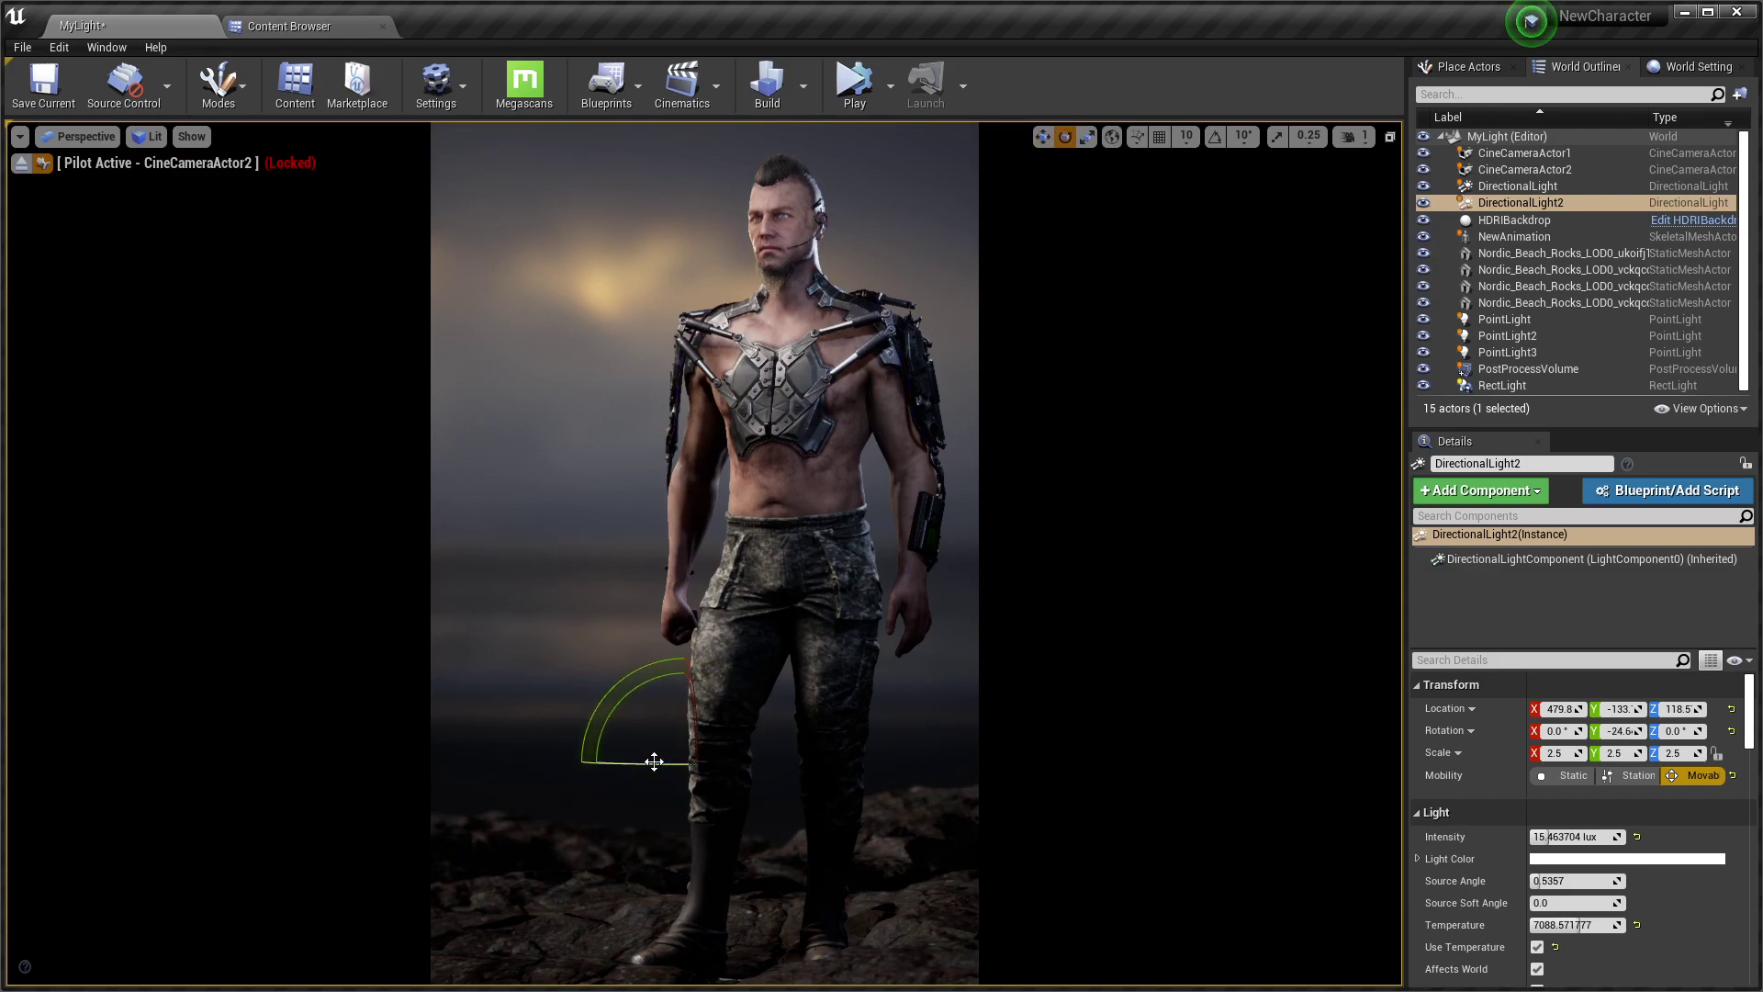
{"action": "mouse_move", "coordinate": [653, 761]}
{"action": "left_mouse_down"}
{"action": "mouse_move", "coordinate": [716, 762]}
{"action": "mouse_move", "coordinate": [658, 676]}
{"action": "left_mouse_up"}
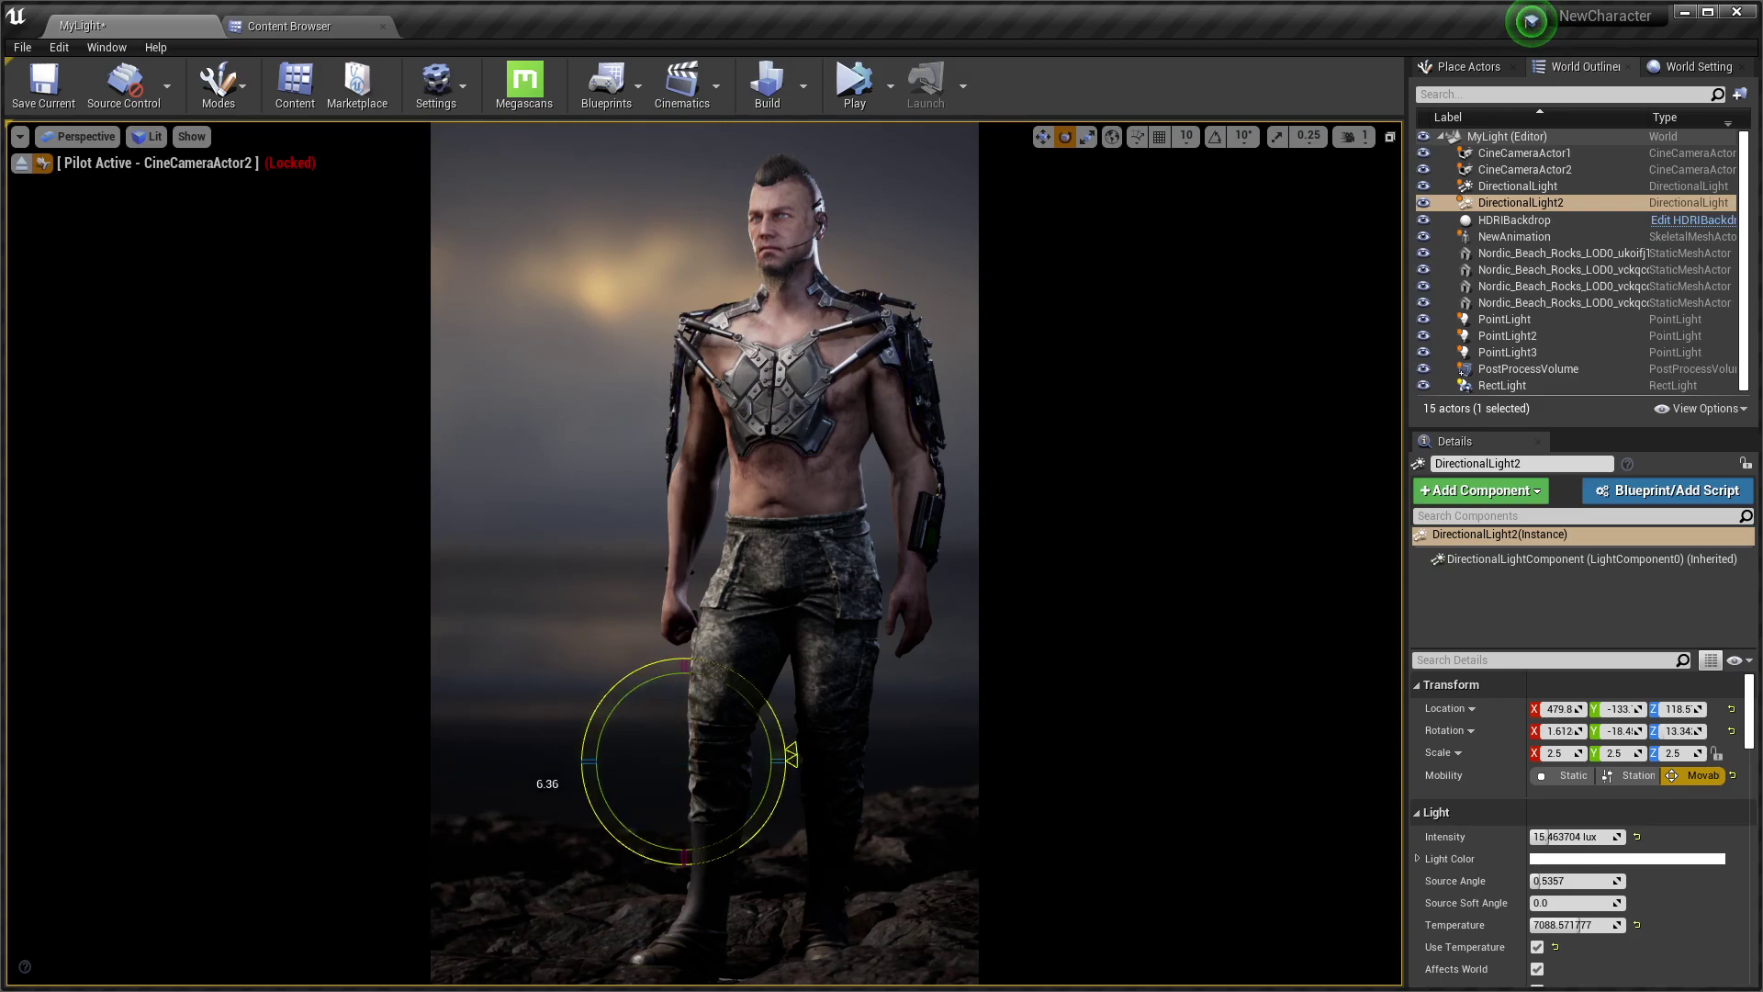
{"action": "left_click_drag", "start_coordinate": [1551, 837], "coordinate": [1559, 837]}
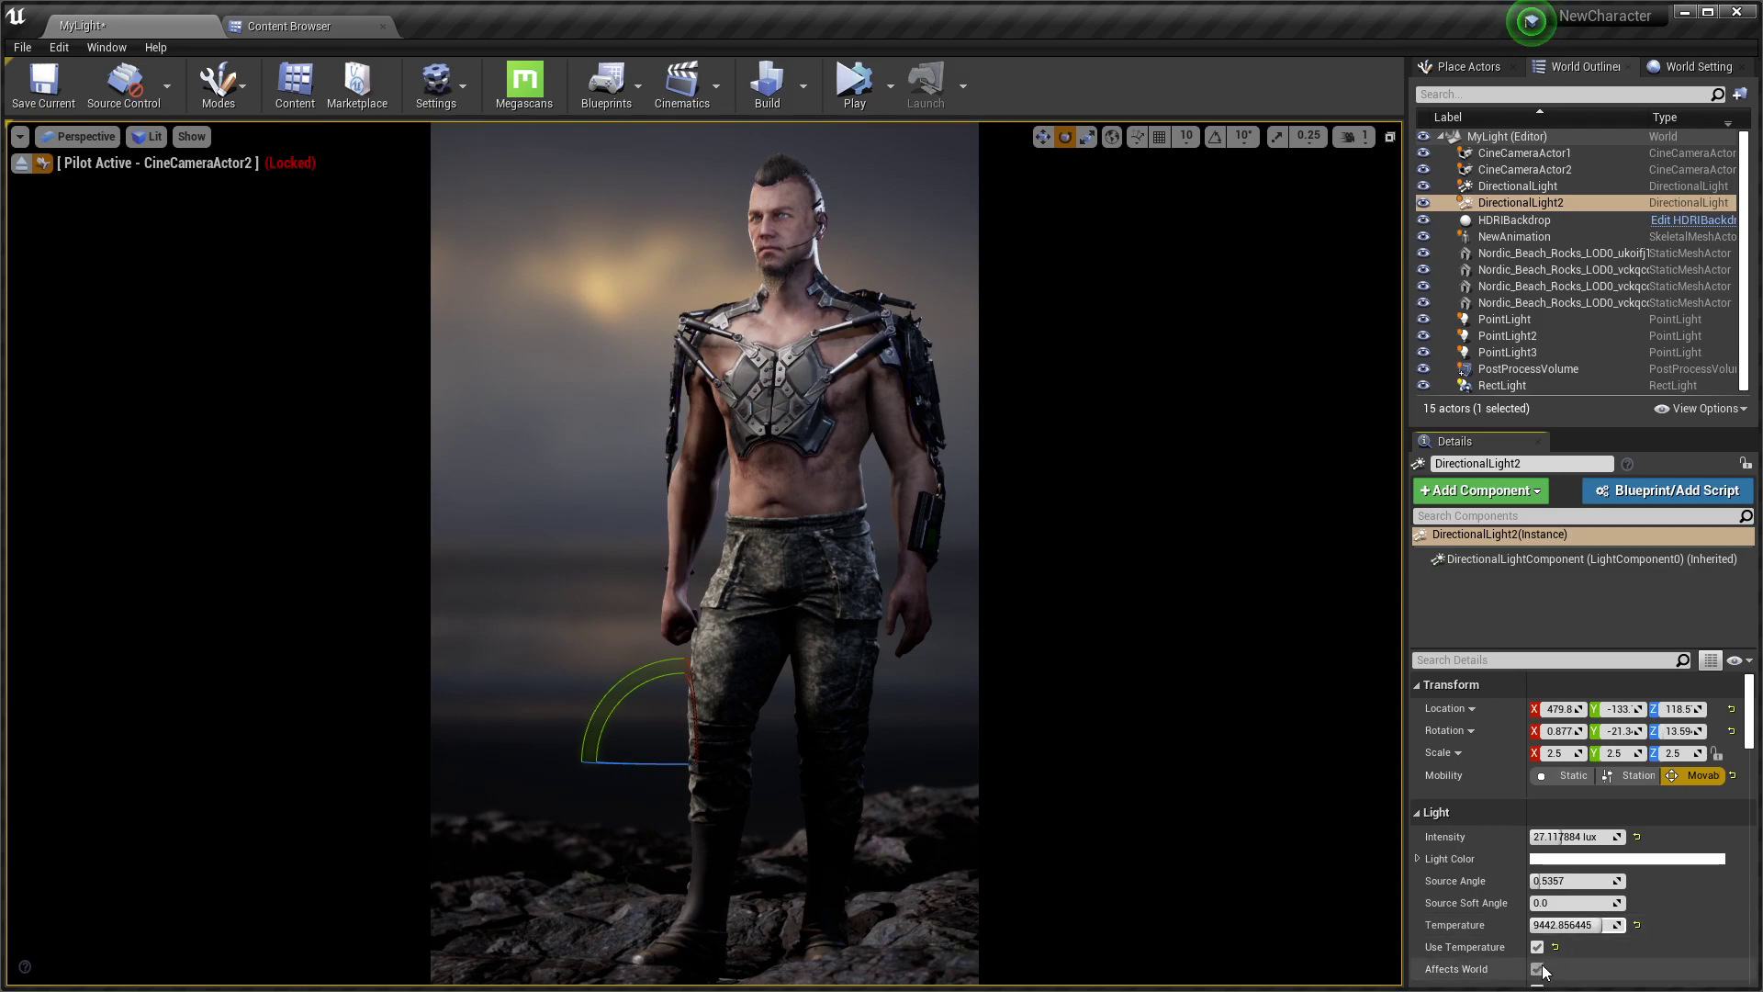
Compare shadows on and off, leaving Cast Shadows disabled on DirectionalLight2
{"action": "scroll", "coordinate": [1550, 973], "scroll_direction": "down", "scroll_amount": 2}
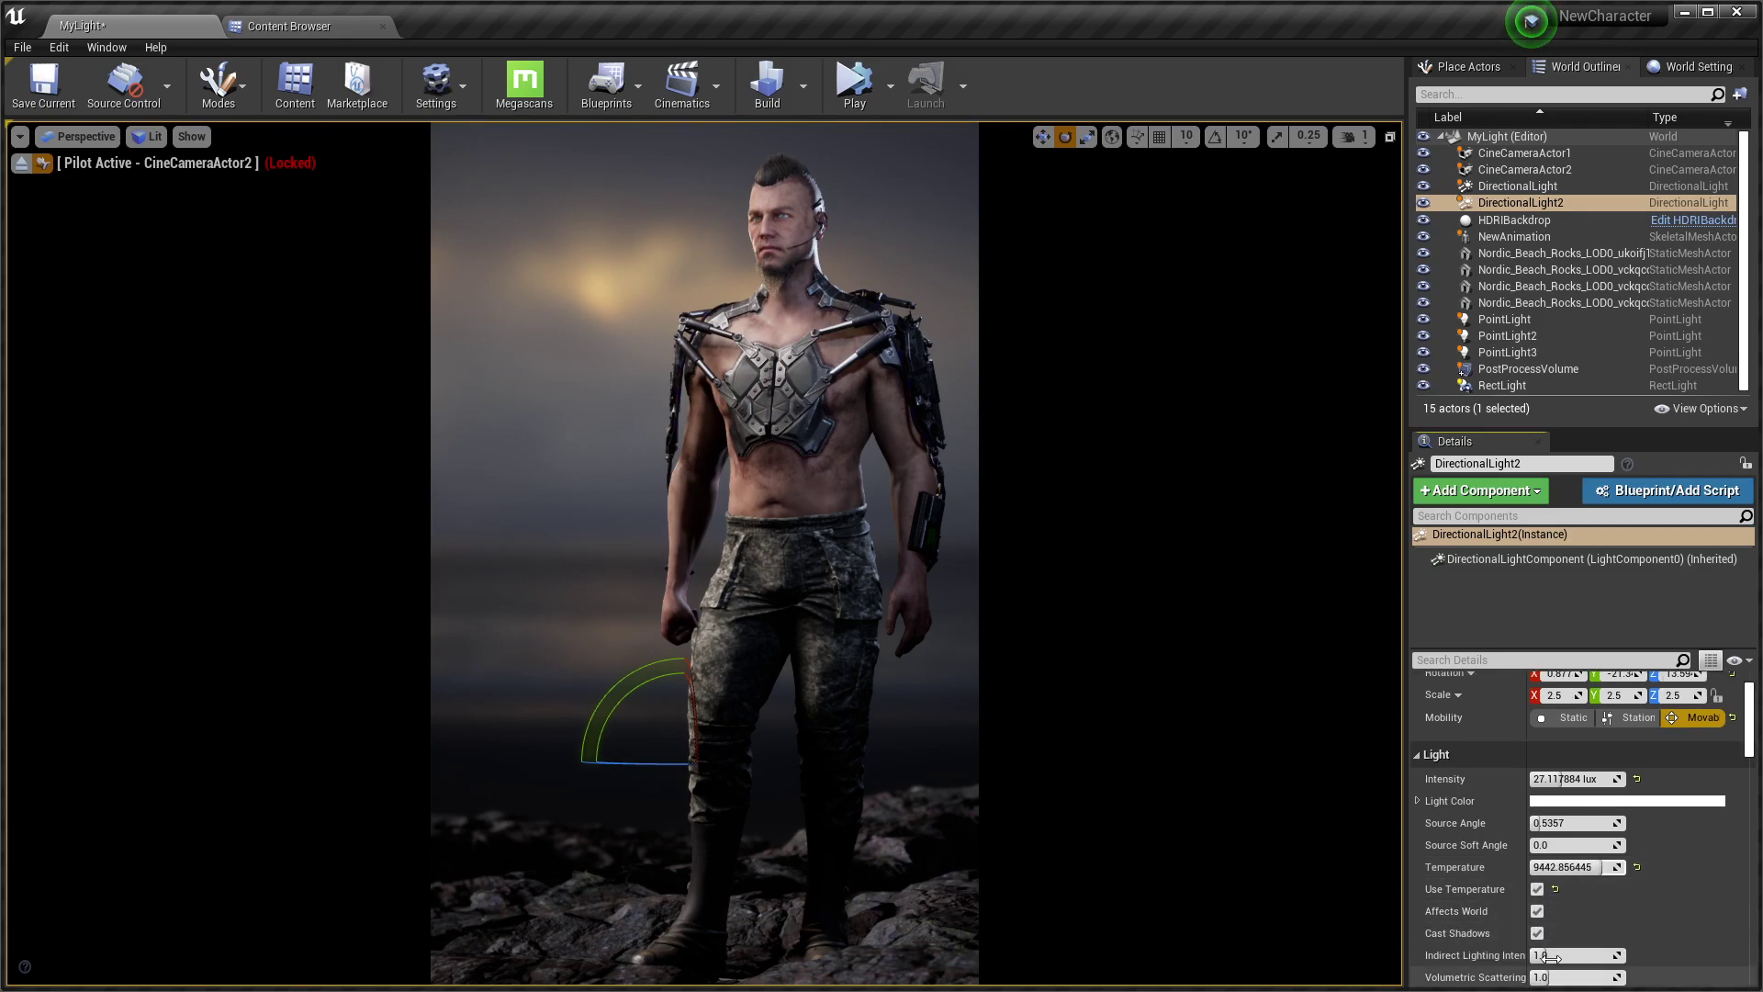
{"action": "left_click", "coordinate": [1537, 933]}
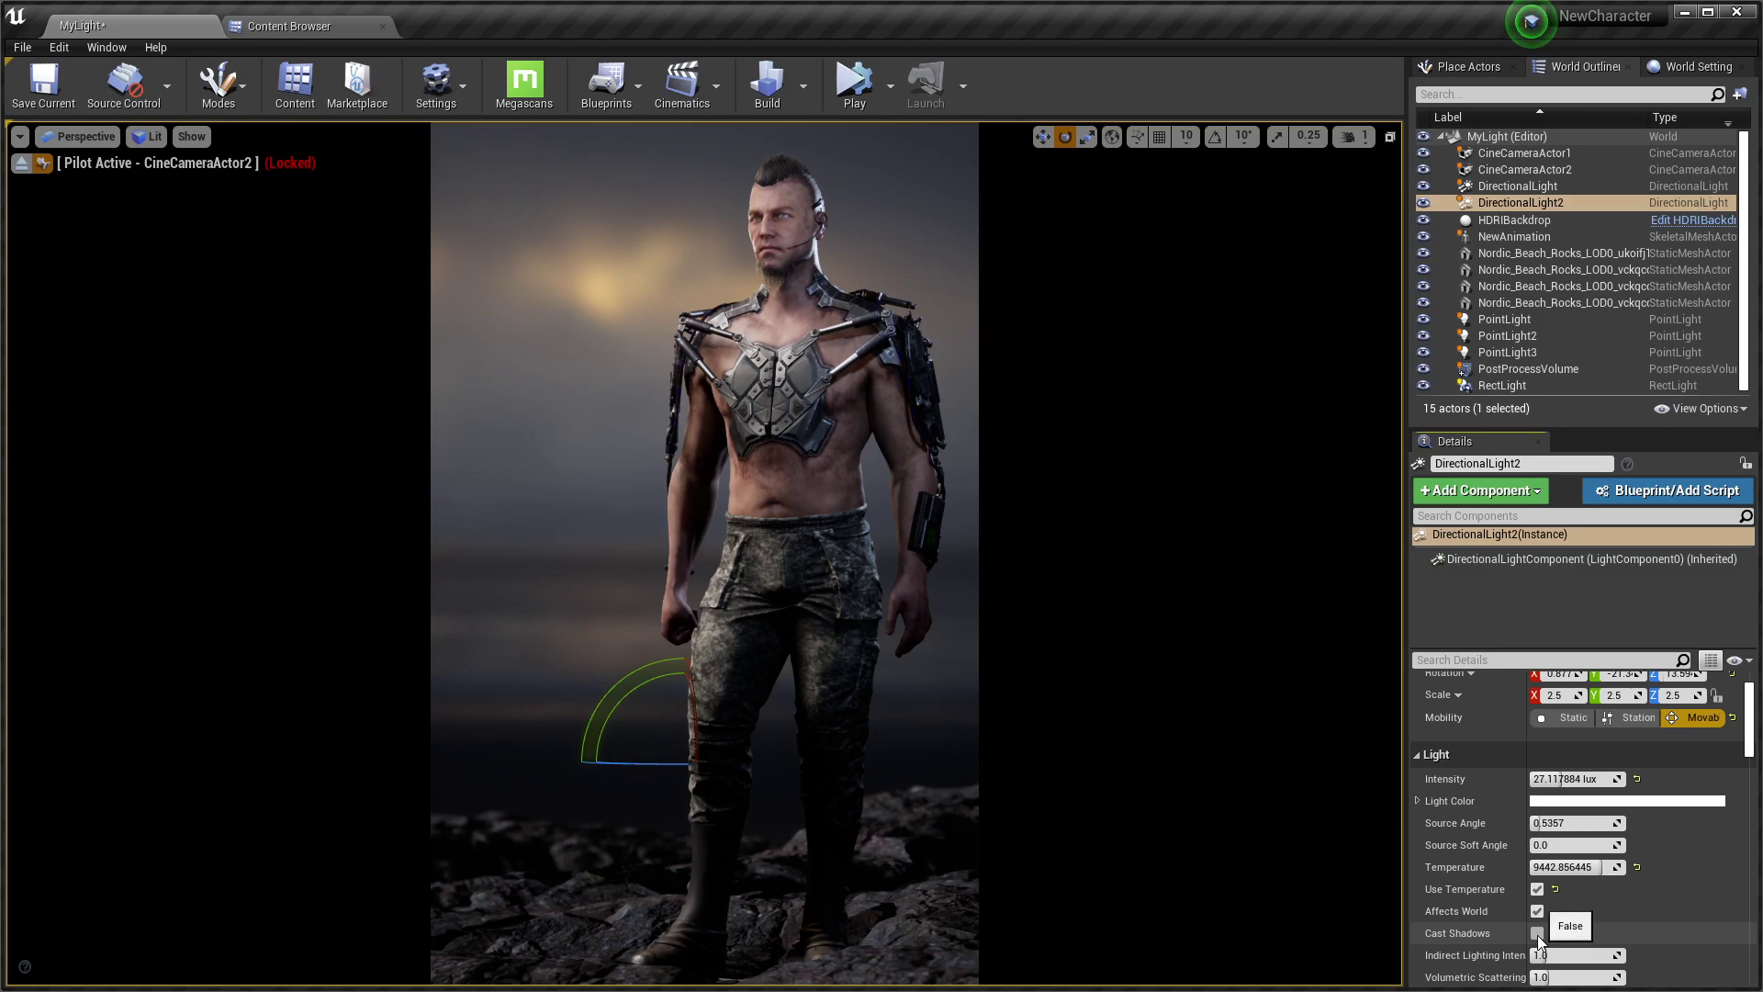
{"action": "left_click", "coordinate": [1537, 933]}
{"action": "left_click", "coordinate": [1537, 933]}
{"action": "left_click", "coordinate": [1537, 933]}
{"action": "left_click", "coordinate": [1537, 933]}
Set the light intensity to 0, raise it again, and preview through CineCameraActor2
{"action": "left_click", "coordinate": [1570, 779]}
{"action": "type", "text": "0"}
{"action": "key", "text": "Return"}
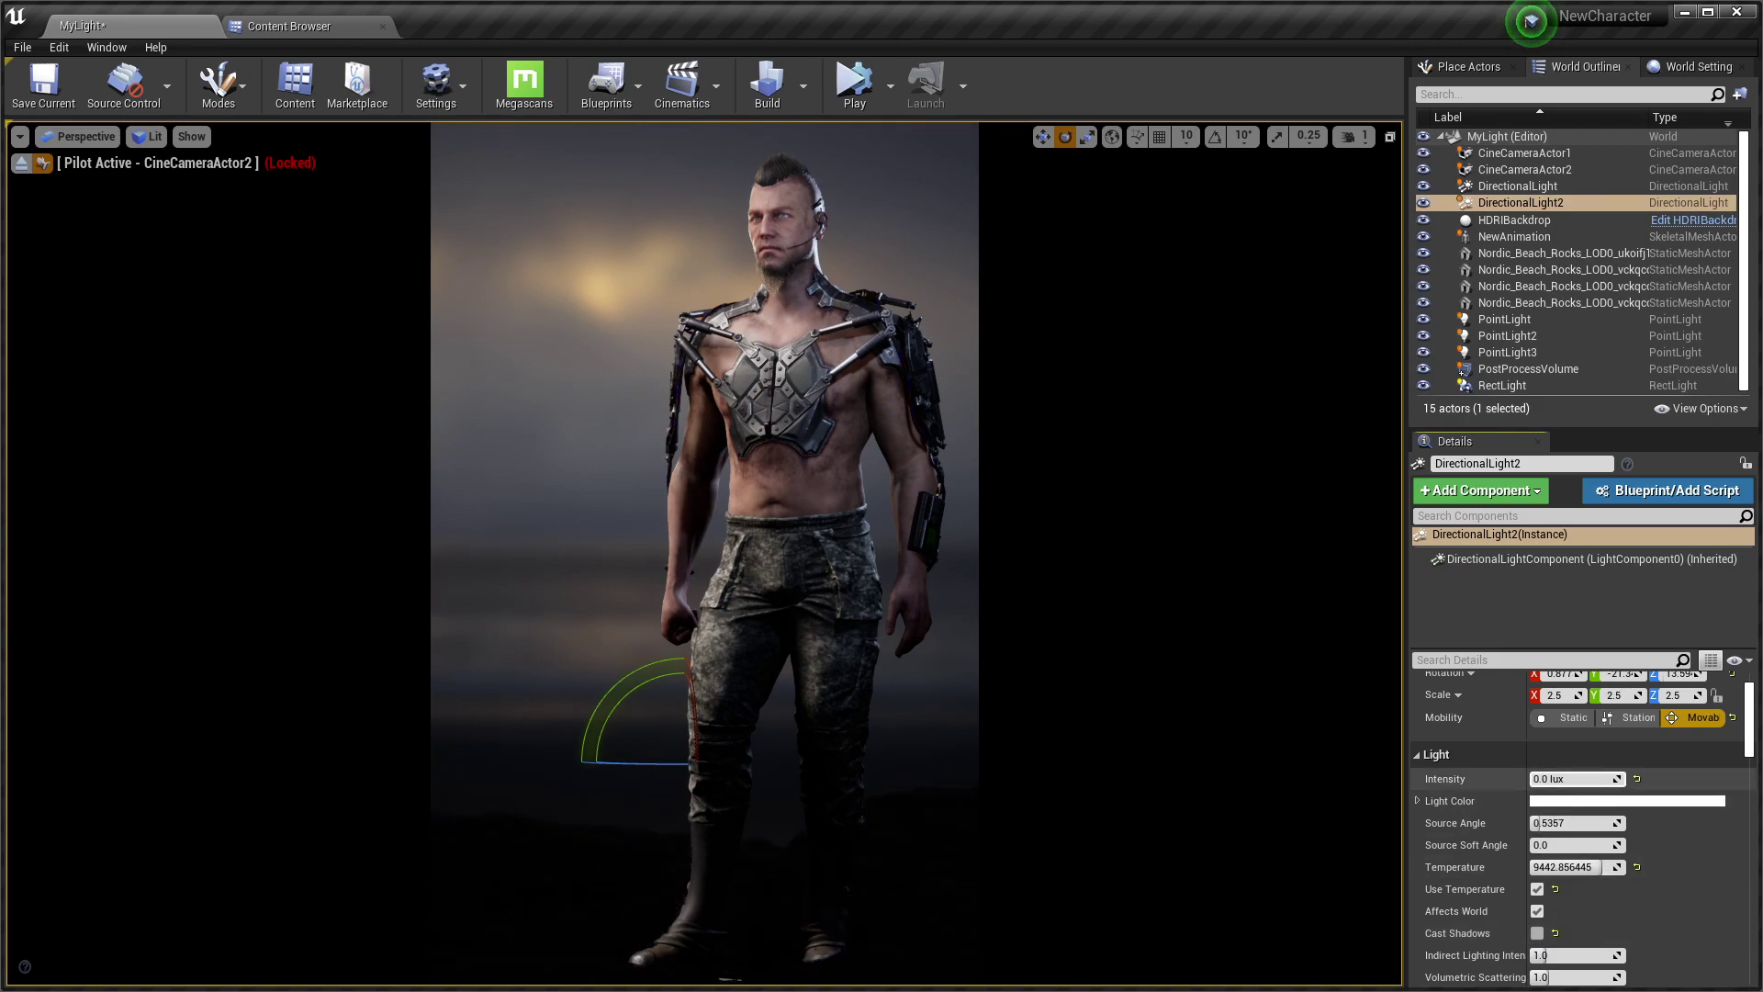
{"action": "left_click_drag", "start_coordinate": [1535, 778], "coordinate": [1551, 779]}
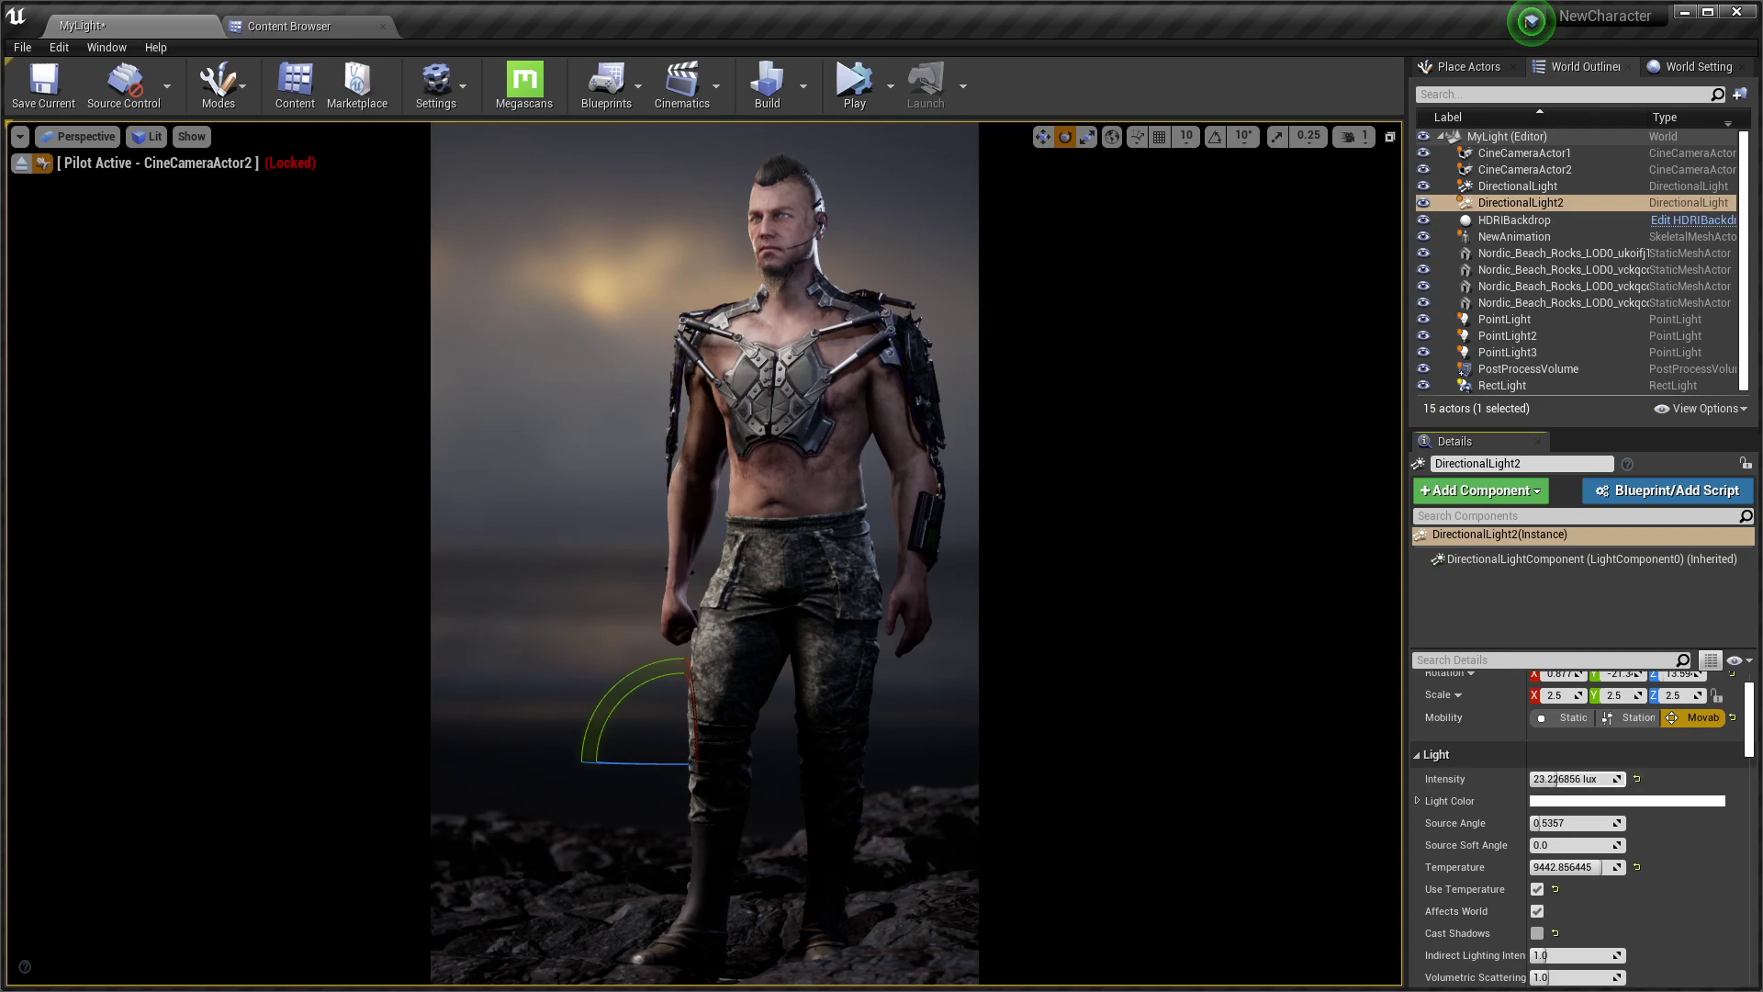
{"action": "left_click", "coordinate": [21, 163]}
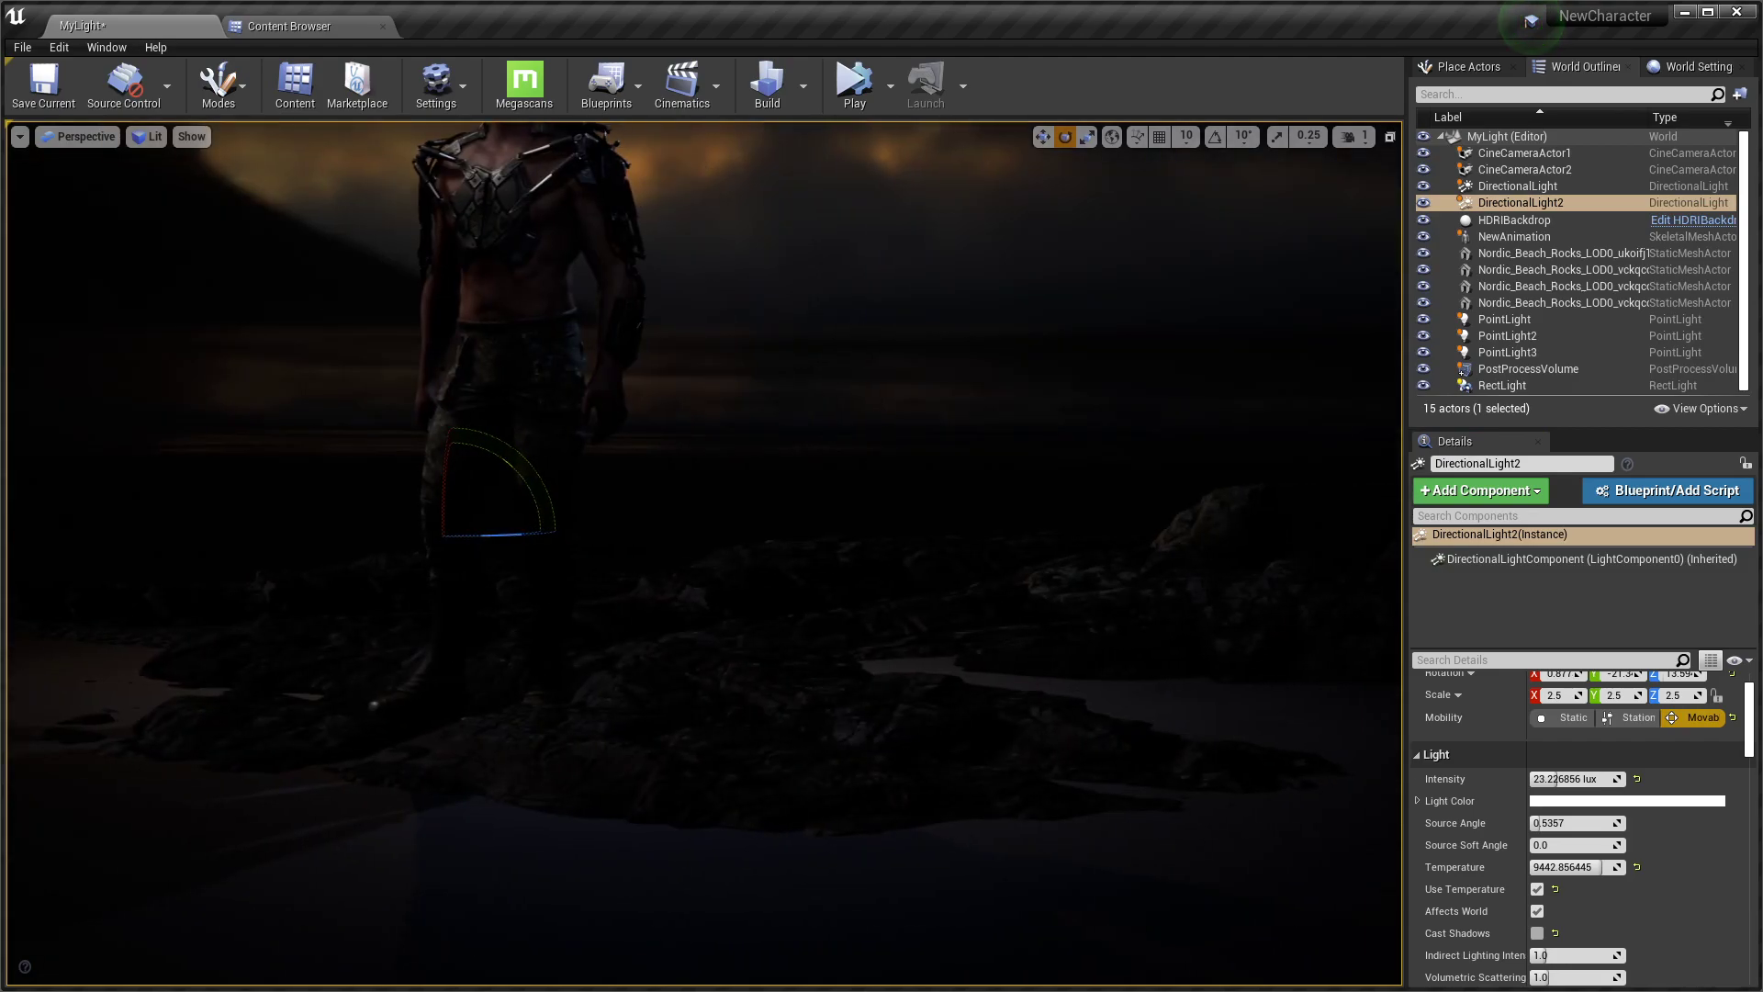
{"action": "left_click", "coordinate": [85, 135]}
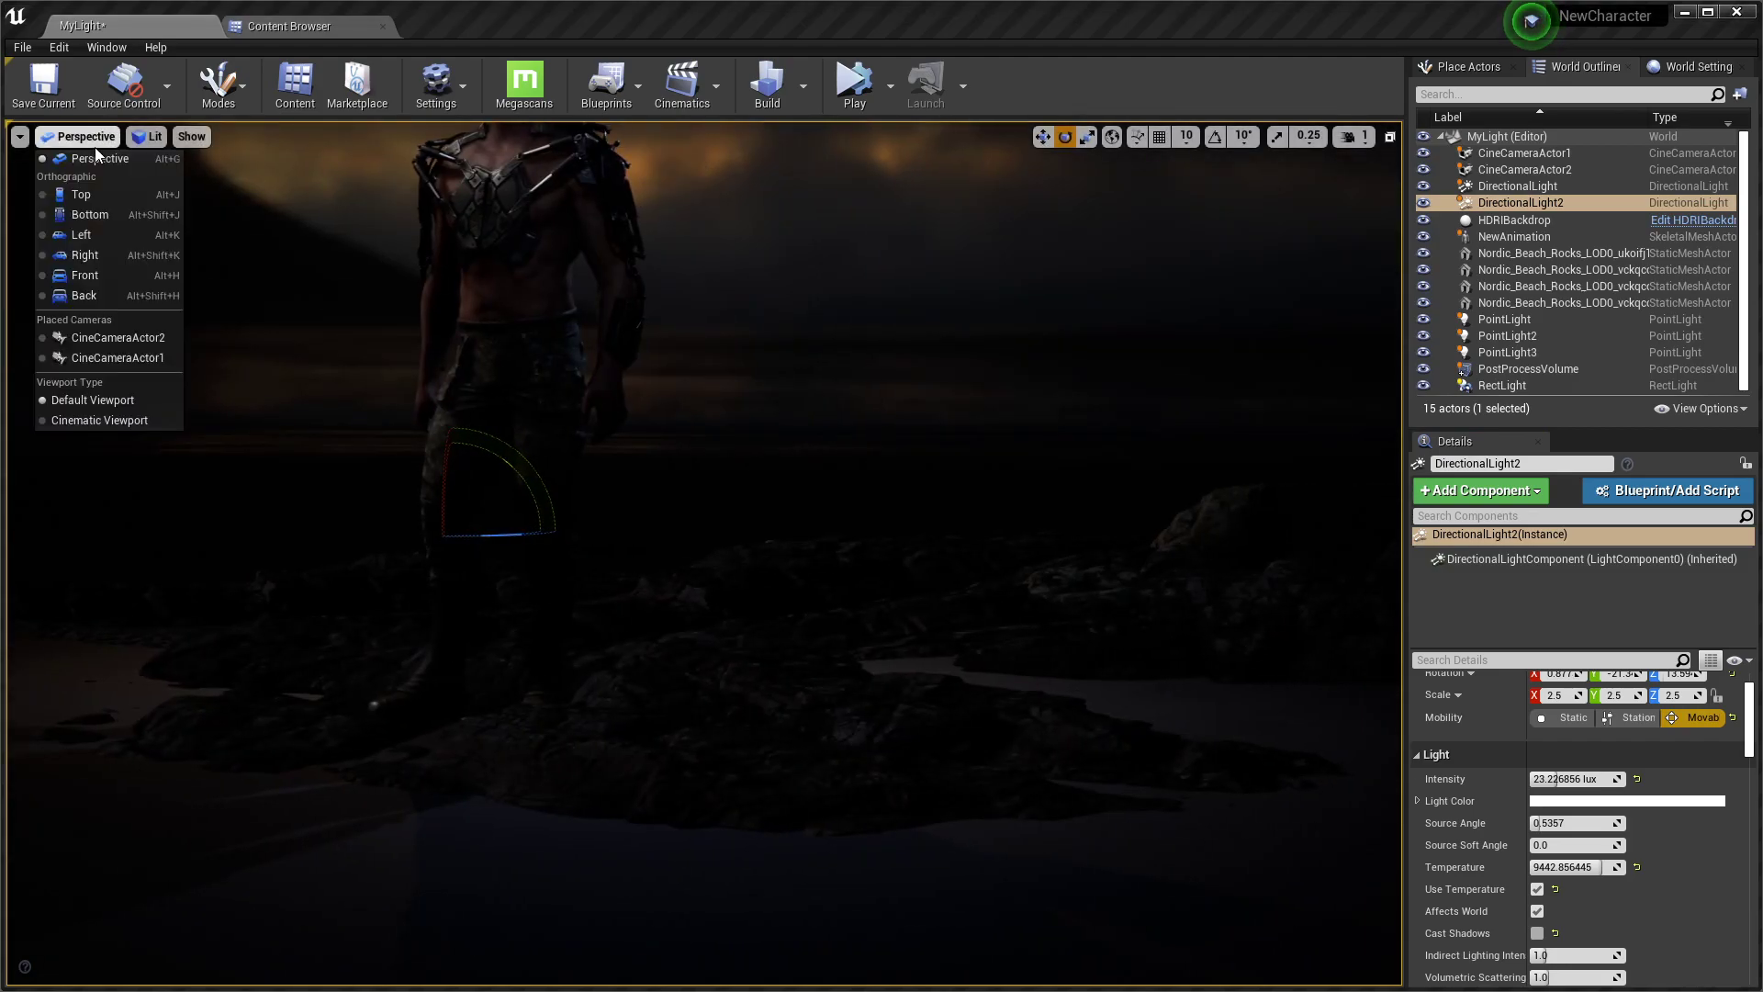
{"action": "left_click", "coordinate": [96, 341]}
{"action": "key", "text": "Escape"}
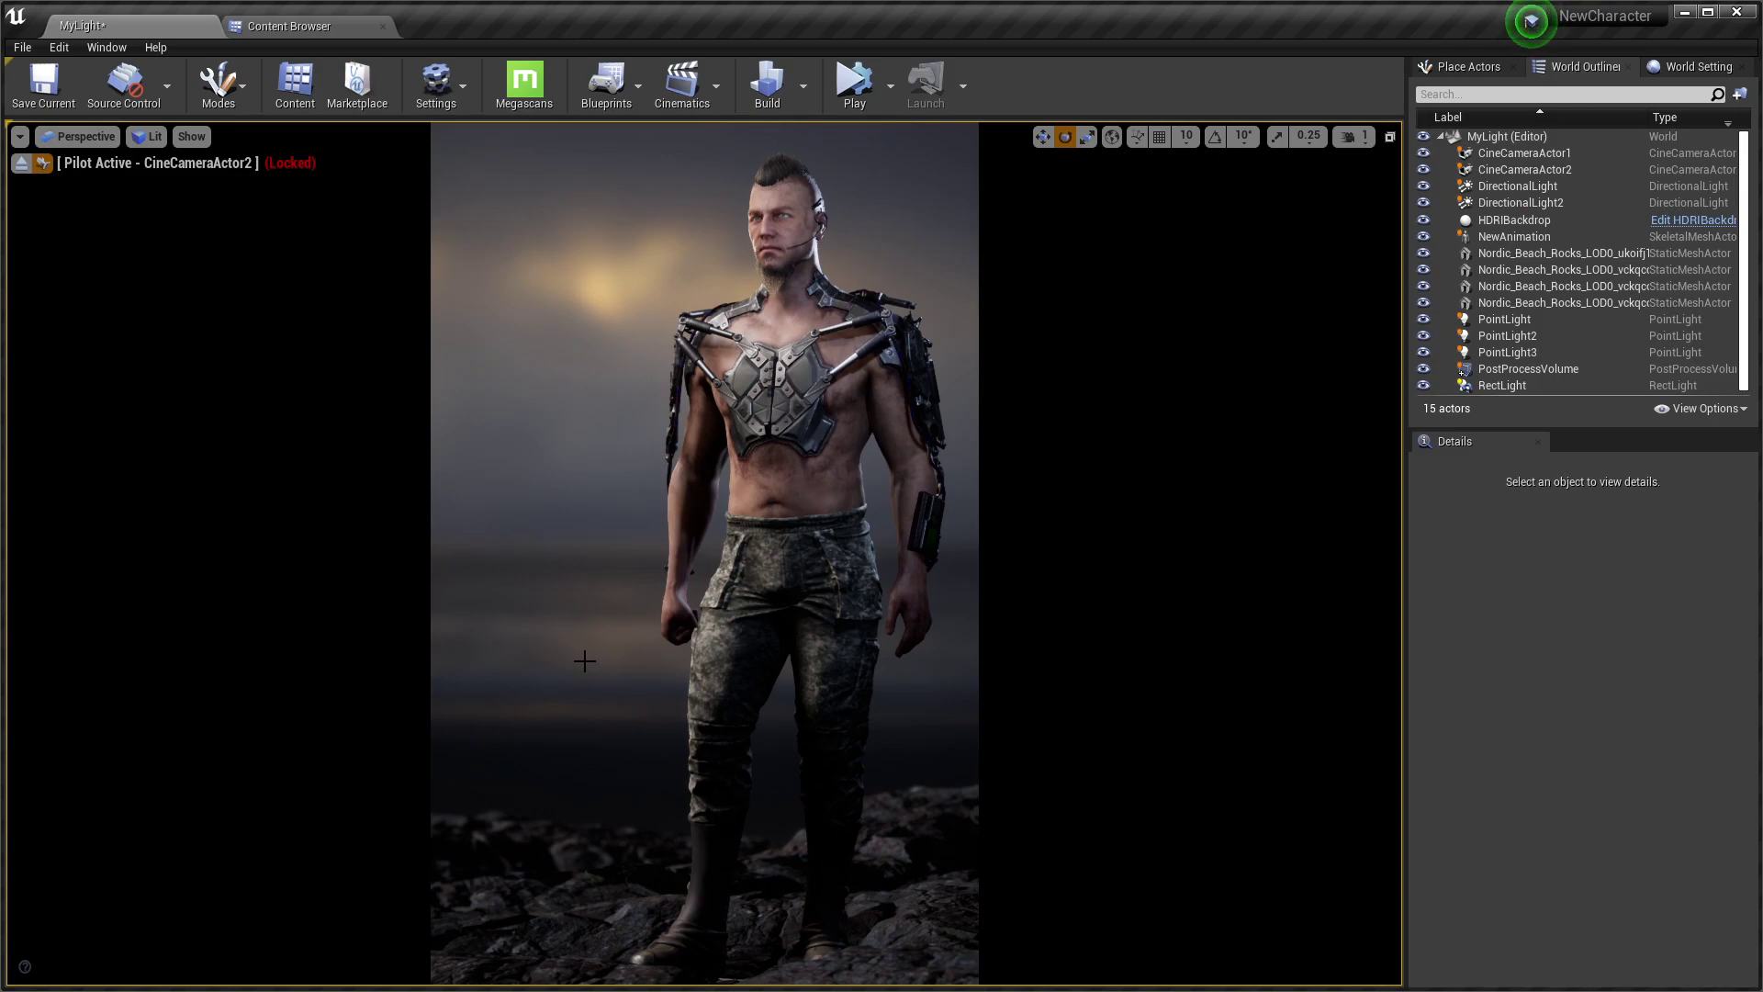
Retune DirectionalLight2 to about 23.23 lux and a temperature near 8069.52 K
{"action": "left_click", "coordinate": [1521, 202]}
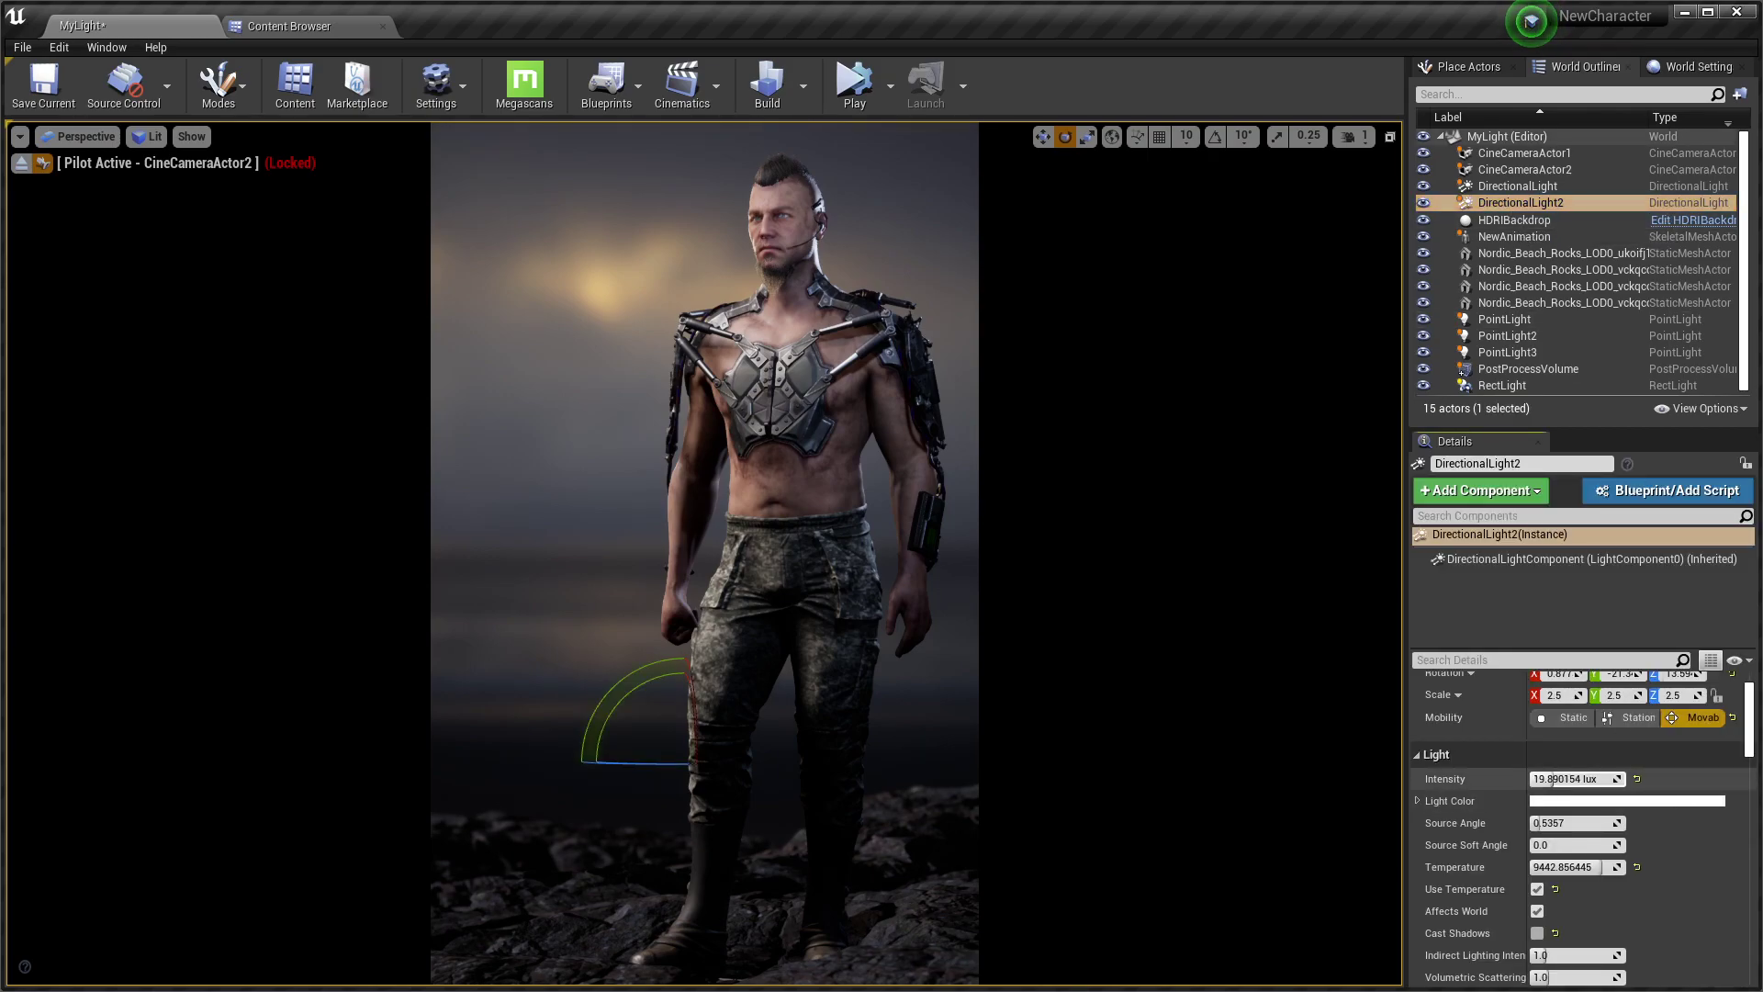
{"action": "left_click_drag", "start_coordinate": [1552, 779], "coordinate": [1556, 780]}
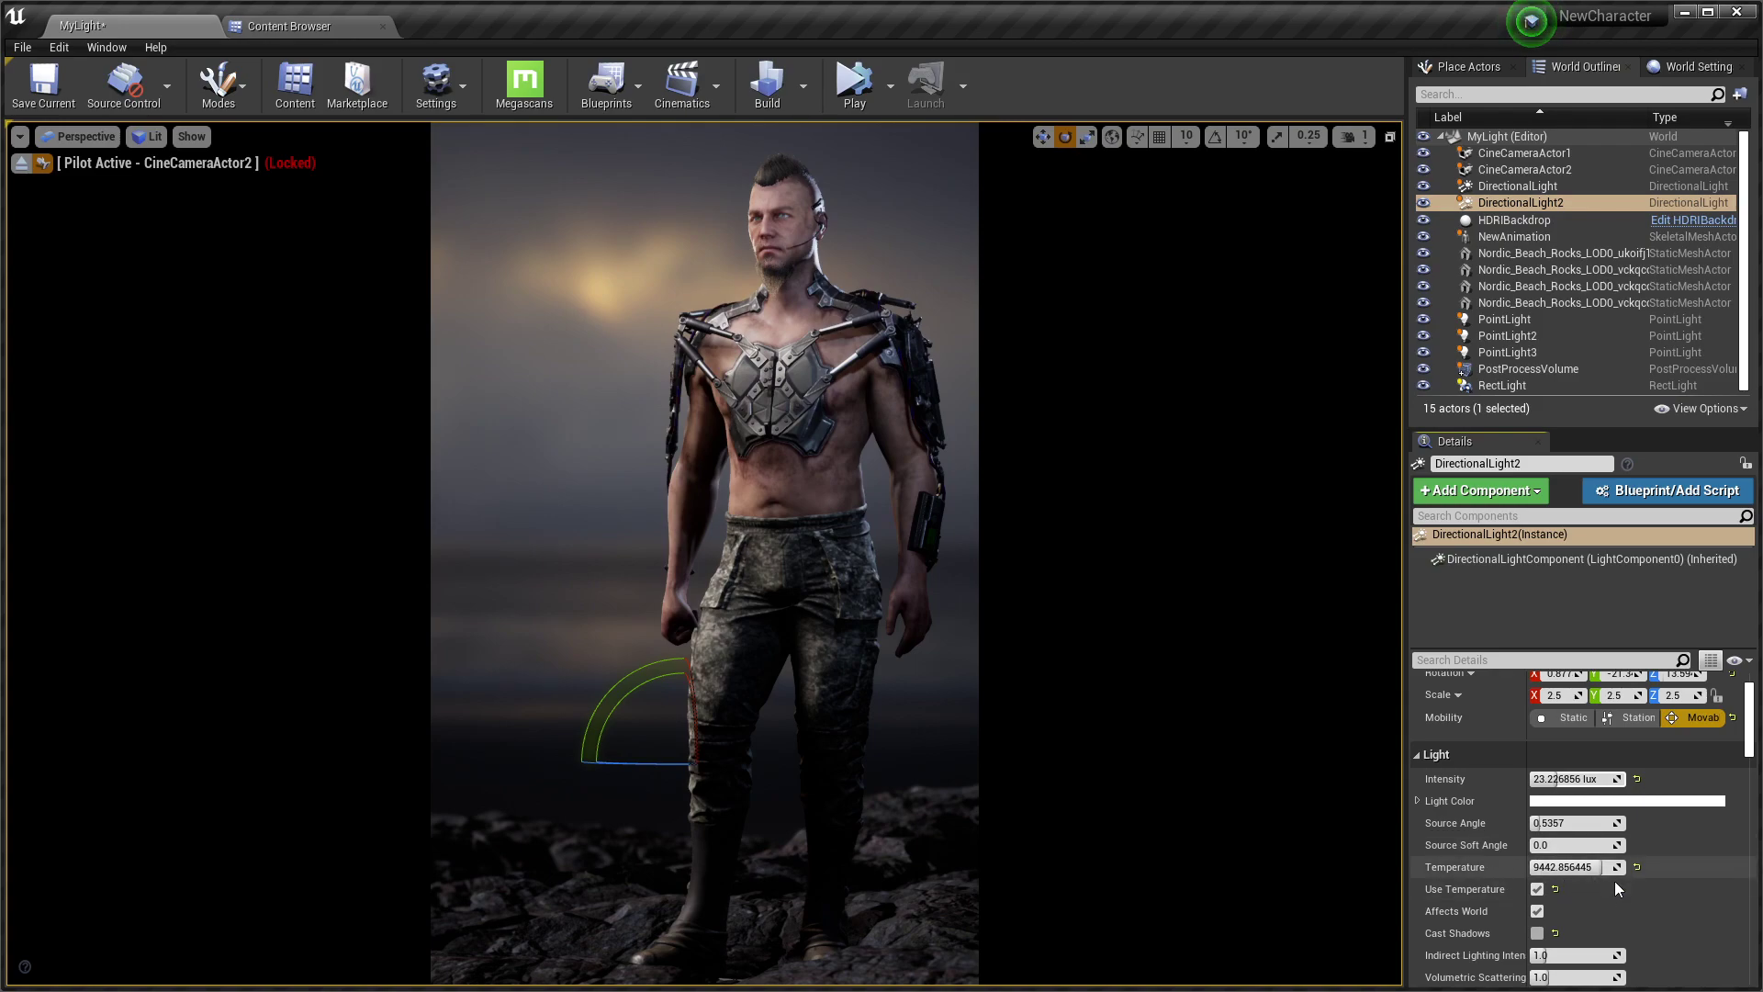
{"action": "left_click_drag", "start_coordinate": [1598, 867], "coordinate": [1575, 867]}
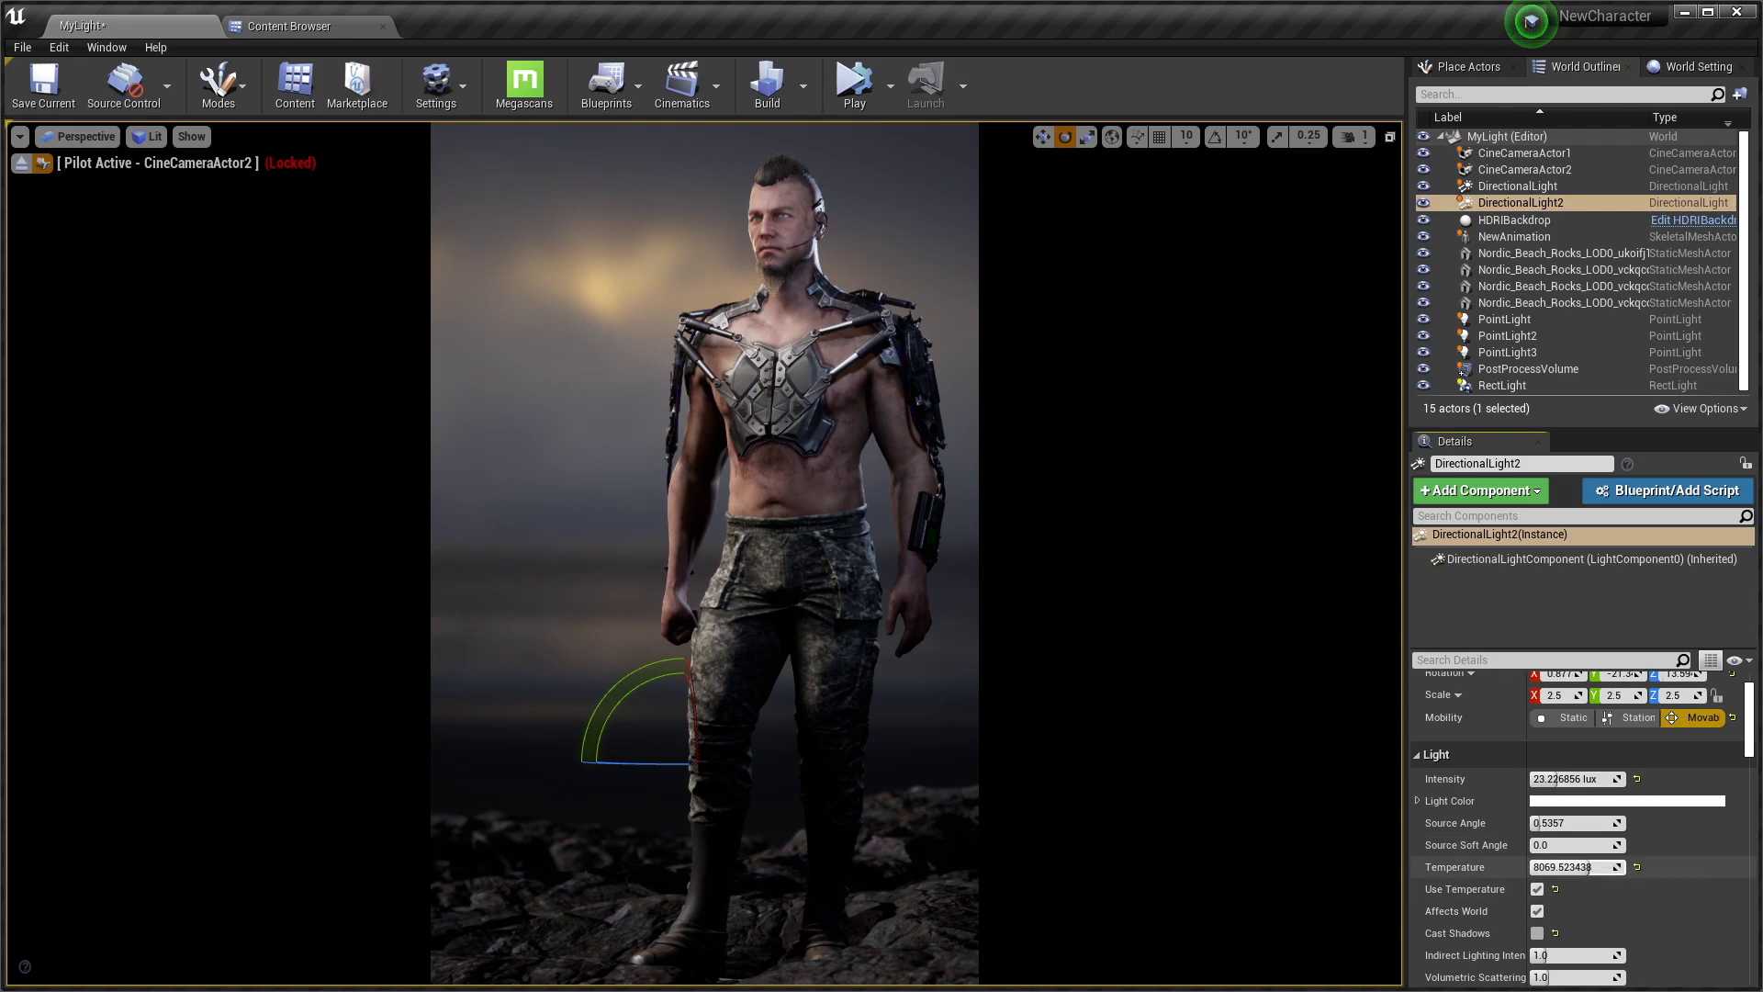
{"action": "scroll", "coordinate": [1635, 878], "scroll_direction": "up", "scroll_amount": 2}
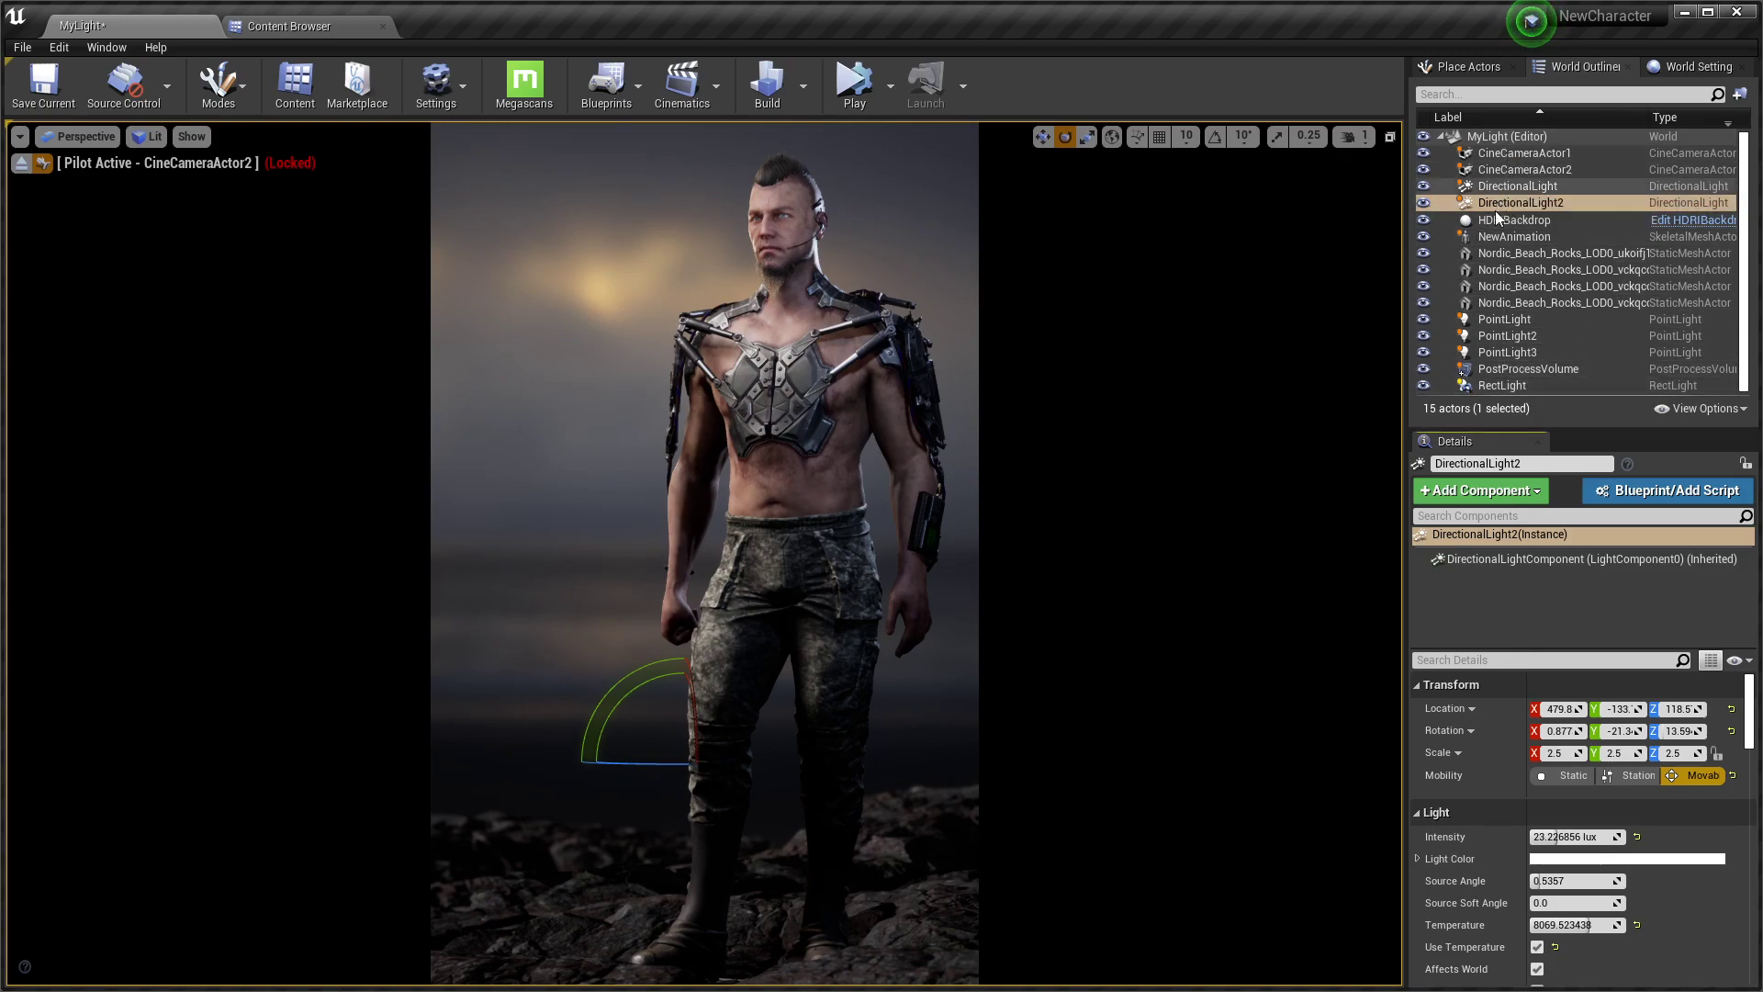
On the PostProcessVolume, set Bloom Method to Convolution, leaving bloom intensity at default
{"action": "left_click", "coordinate": [1500, 371]}
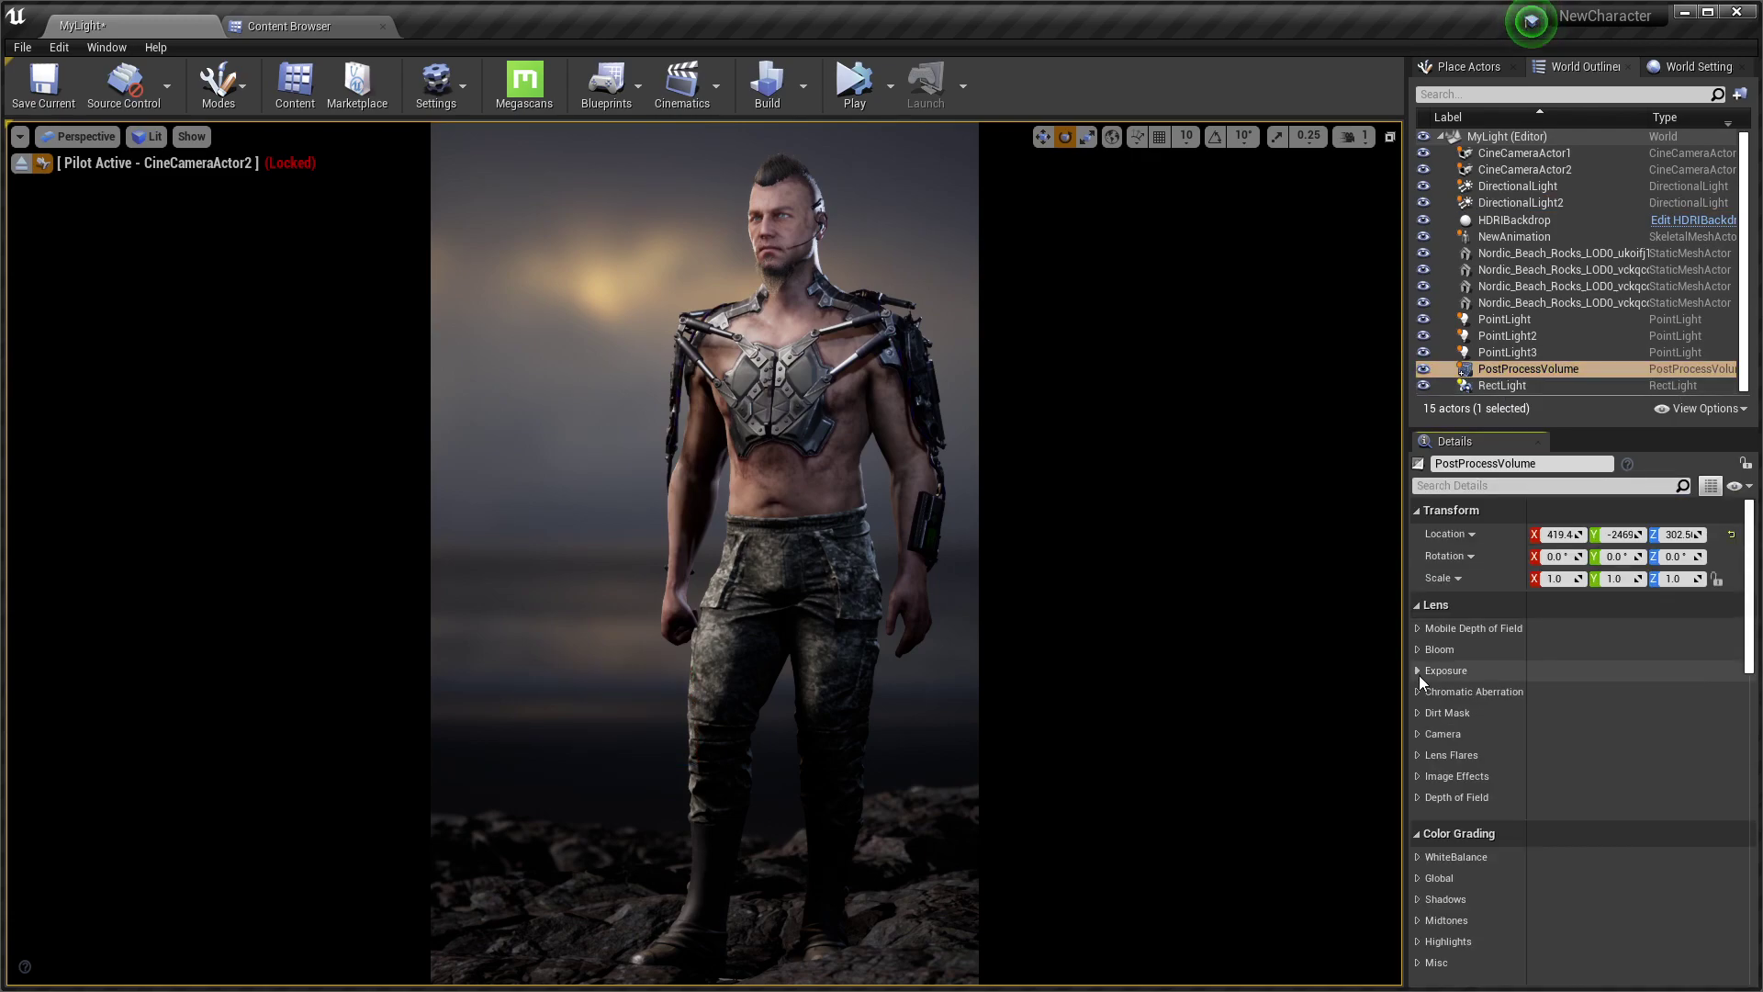
{"action": "left_click", "coordinate": [81, 147]}
{"action": "left_click", "coordinate": [101, 336]}
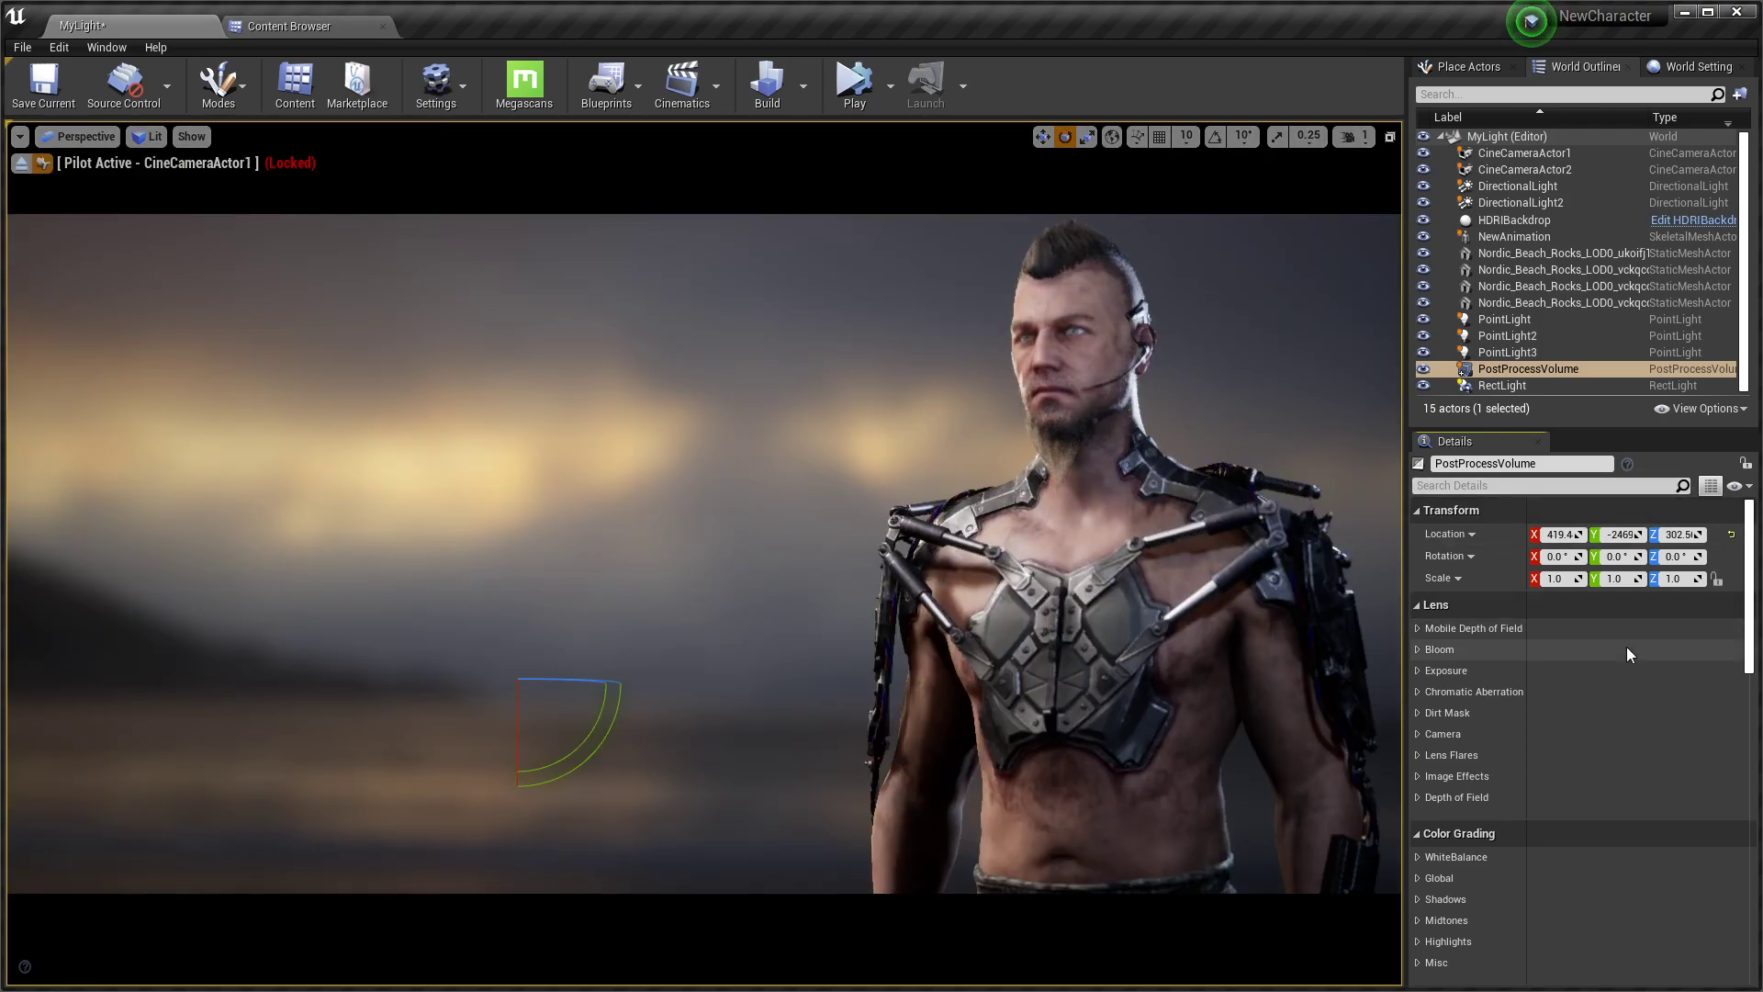
{"action": "left_click", "coordinate": [1417, 649]}
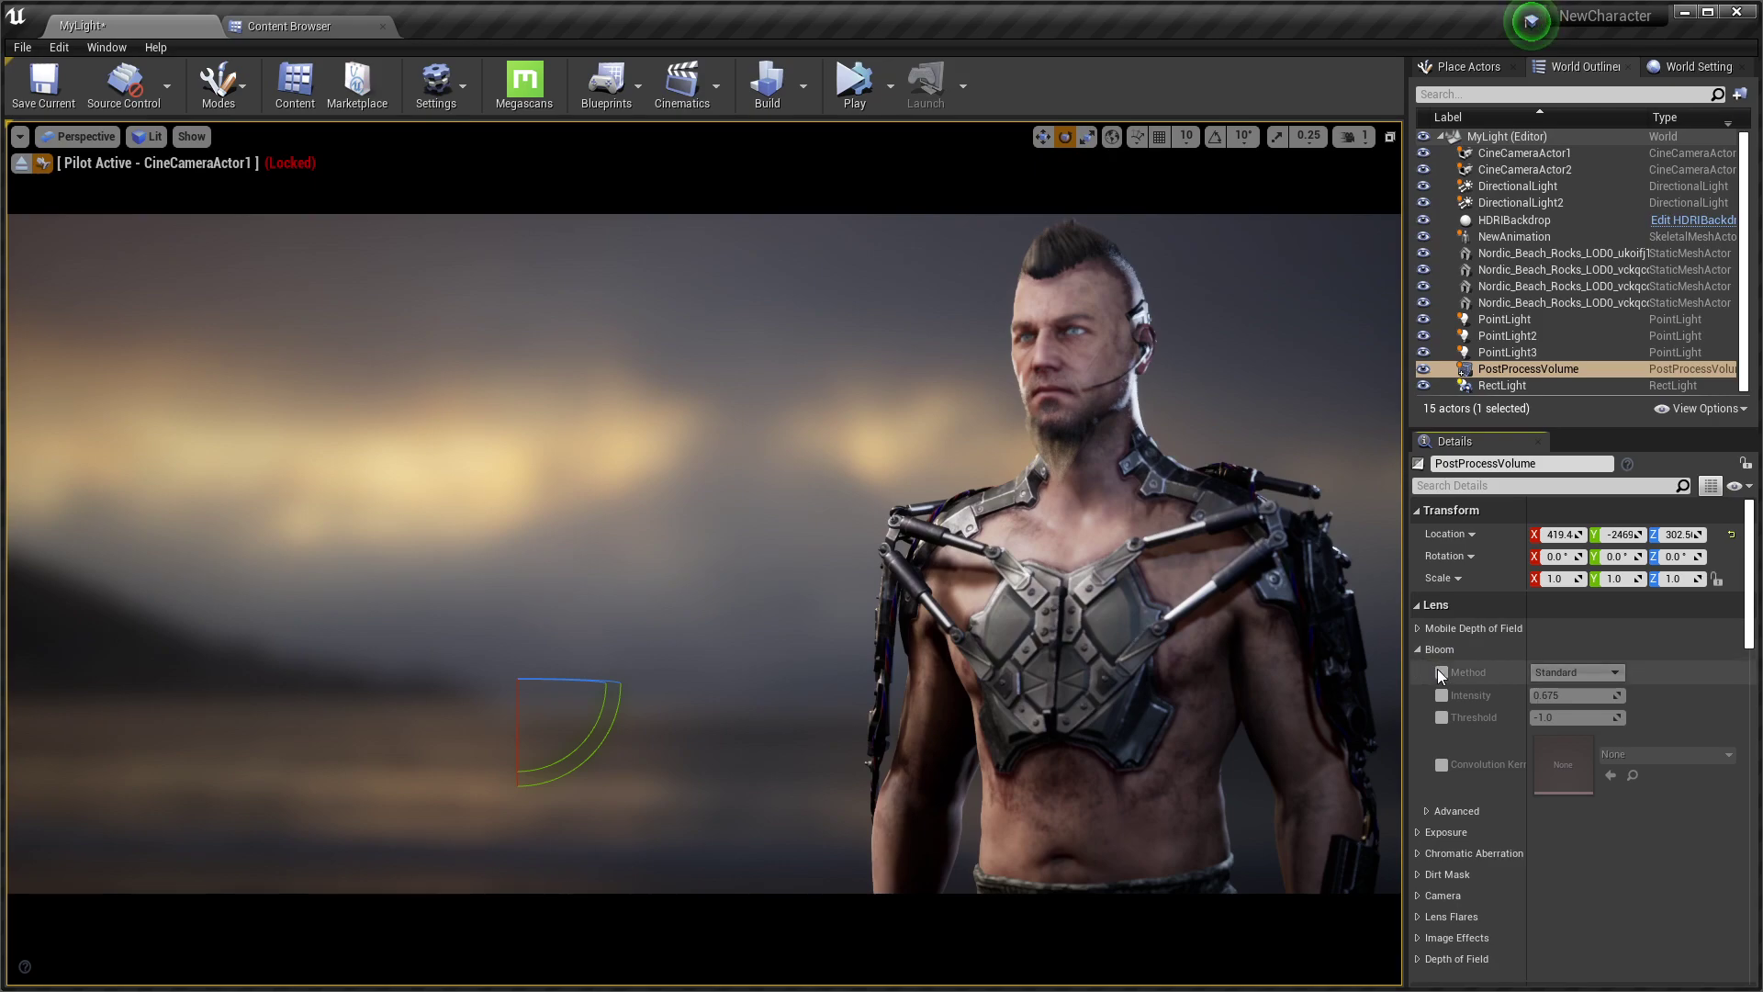
{"action": "left_click", "coordinate": [1441, 672]}
{"action": "left_click", "coordinate": [1441, 695]}
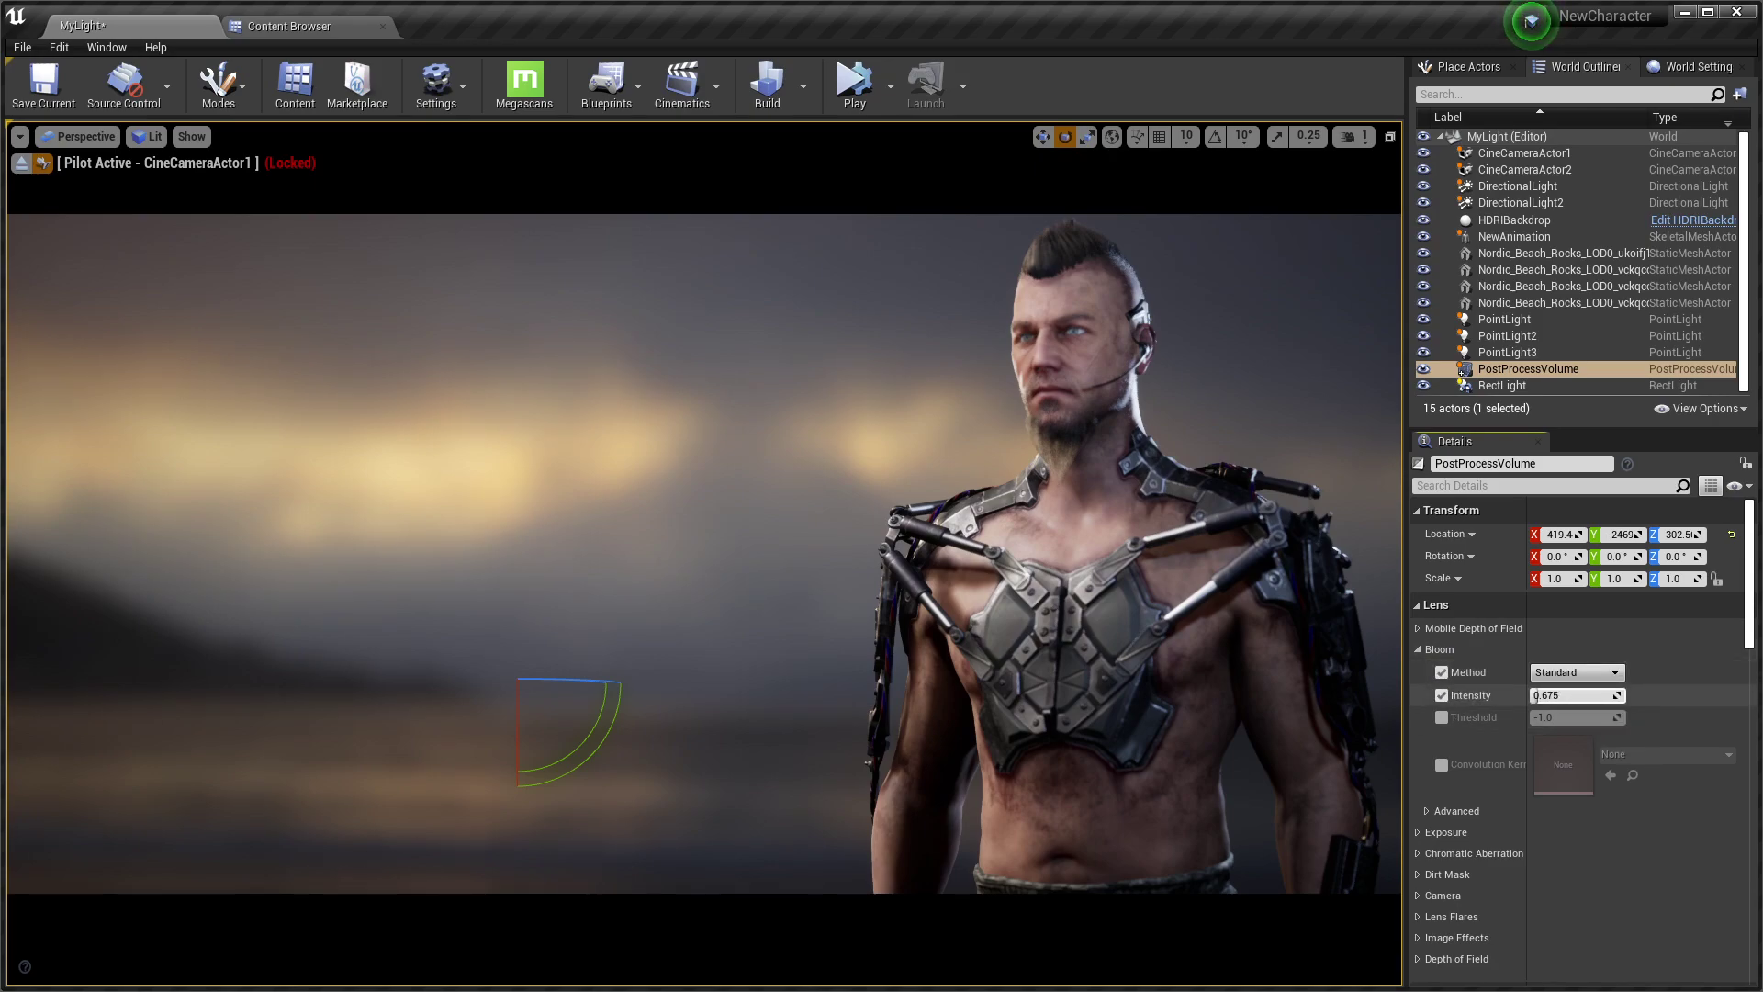
{"action": "left_click_drag", "start_coordinate": [1536, 695], "coordinate": [1578, 695]}
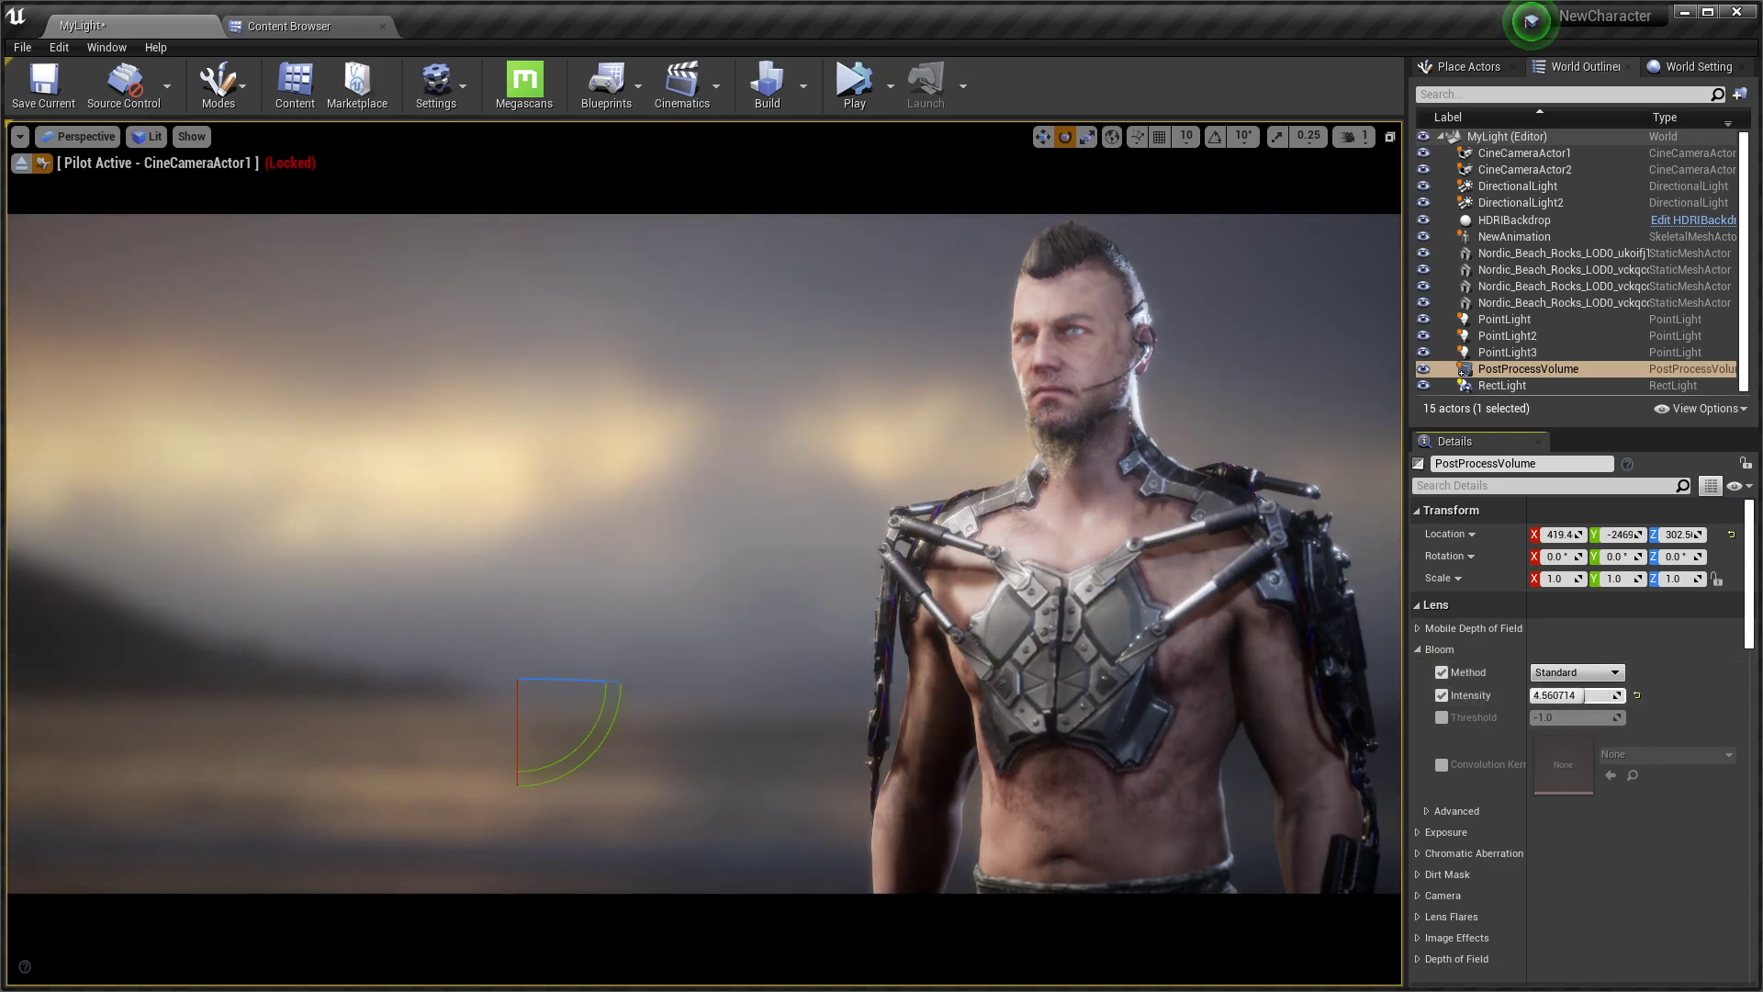
{"action": "left_click", "coordinate": [1569, 674]}
{"action": "left_click", "coordinate": [1556, 699]}
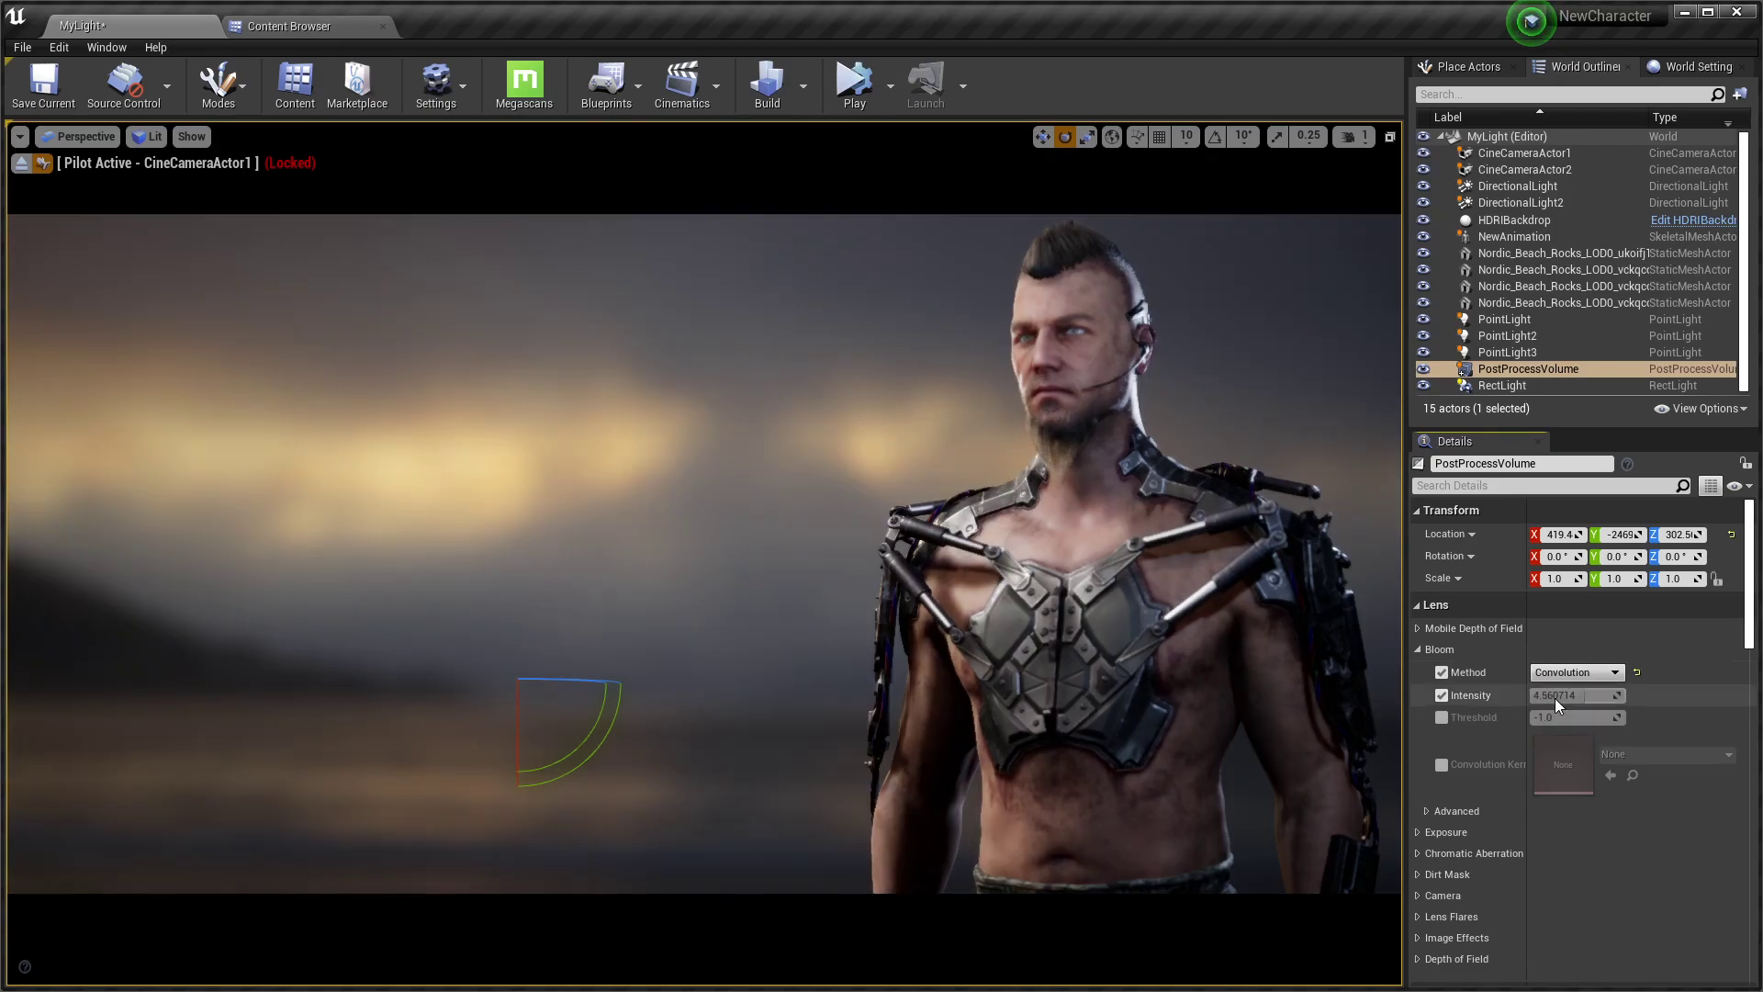
{"action": "left_click", "coordinate": [1439, 672]}
{"action": "left_click", "coordinate": [1439, 672]}
{"action": "left_click", "coordinate": [1442, 696]}
Try the Advanced Convolution Scale override, then switch it back off and collapse Bloom
{"action": "scroll", "coordinate": [1442, 680], "scroll_direction": "down", "scroll_amount": 4}
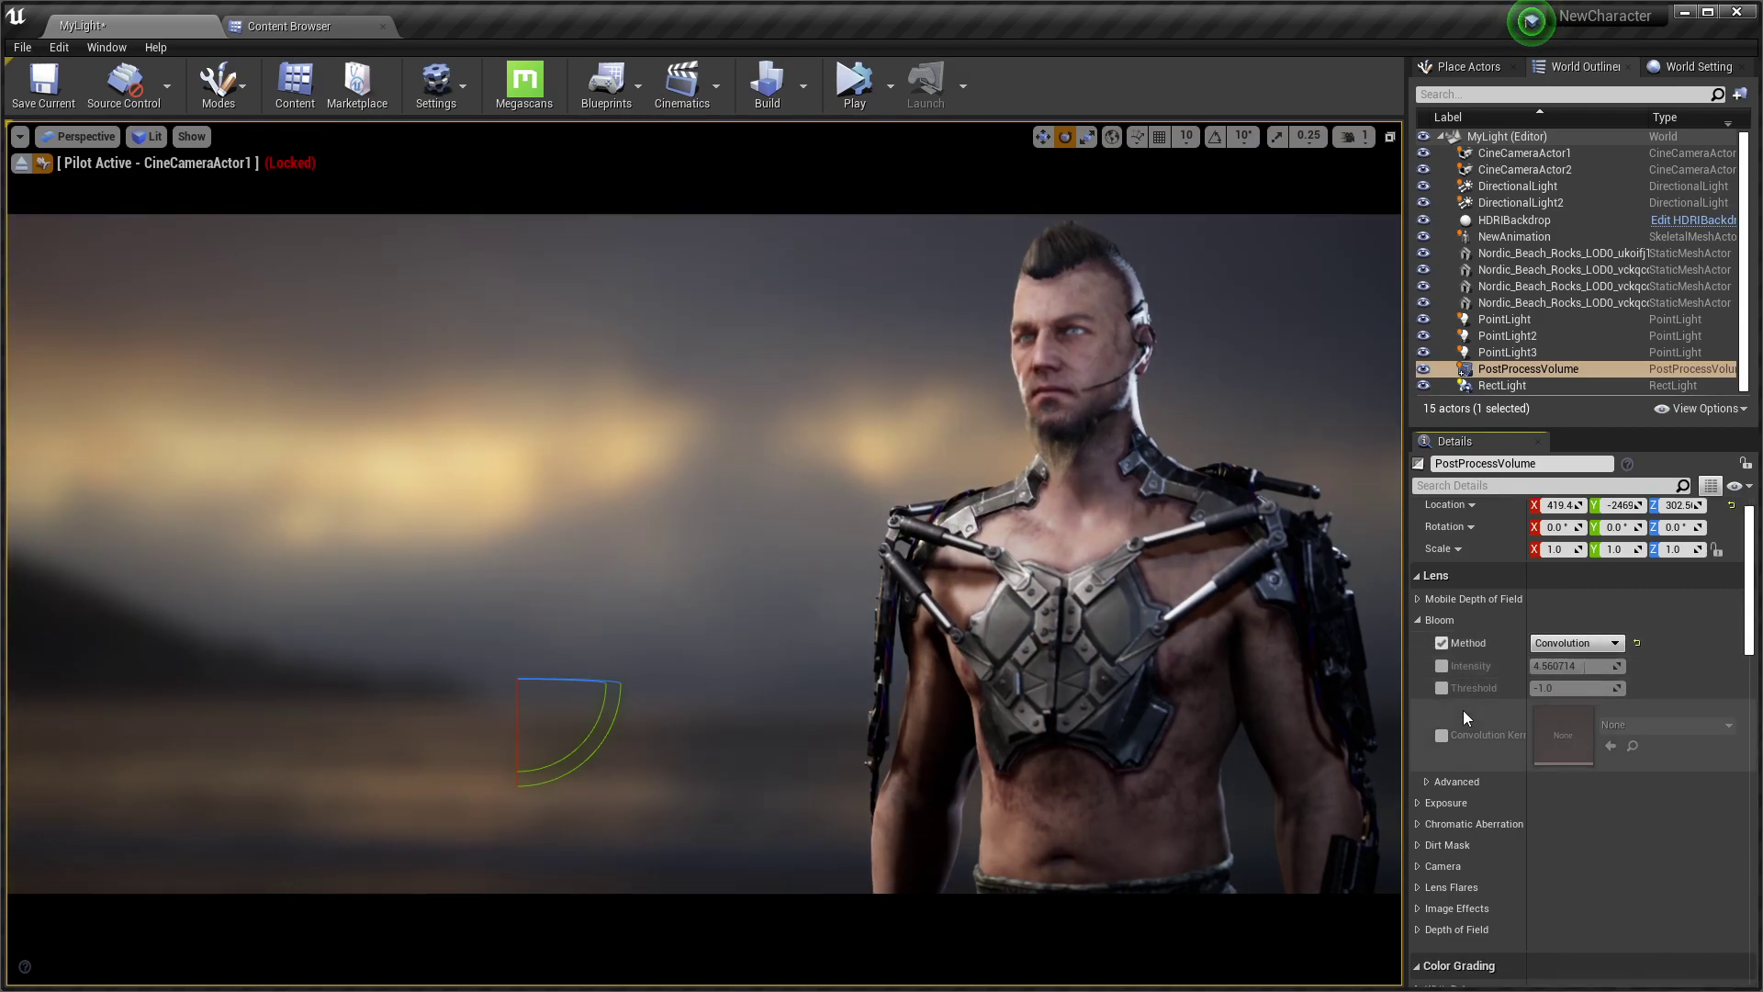
{"action": "left_click", "coordinate": [1425, 665]}
{"action": "scroll", "coordinate": [1469, 752], "scroll_direction": "down", "scroll_amount": 3}
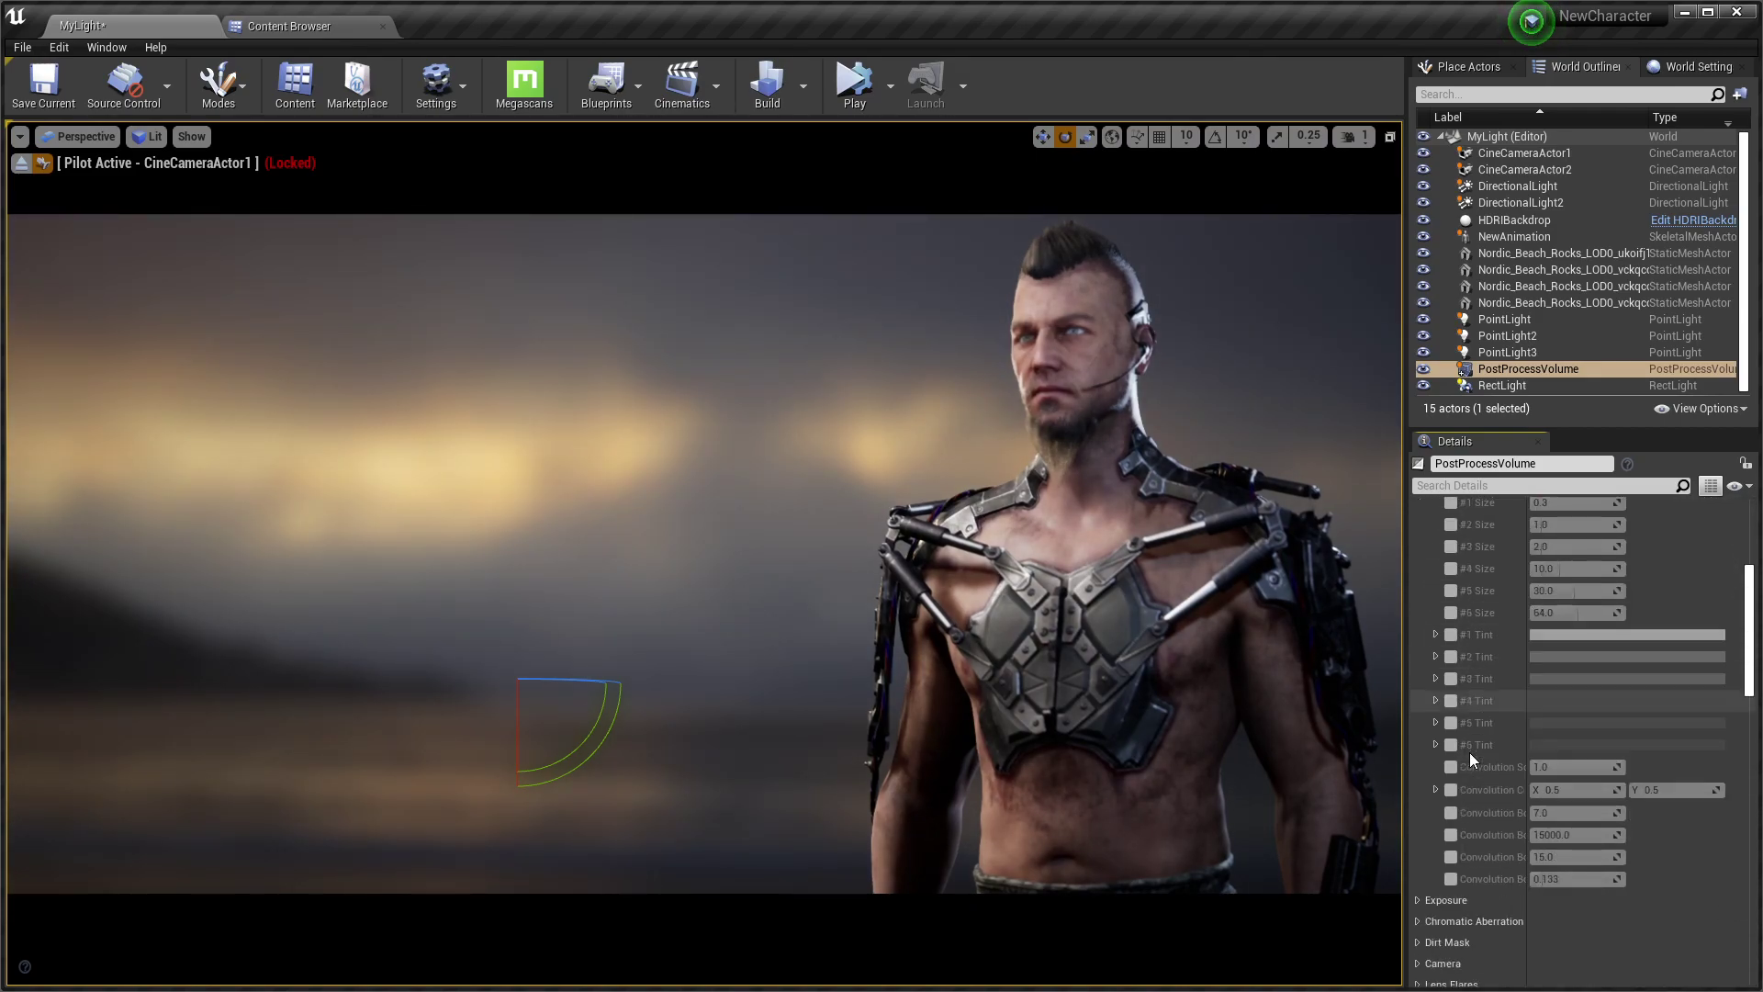
{"action": "left_click", "coordinate": [1451, 679]}
{"action": "left_click_drag", "start_coordinate": [1552, 681], "coordinate": [1569, 679]}
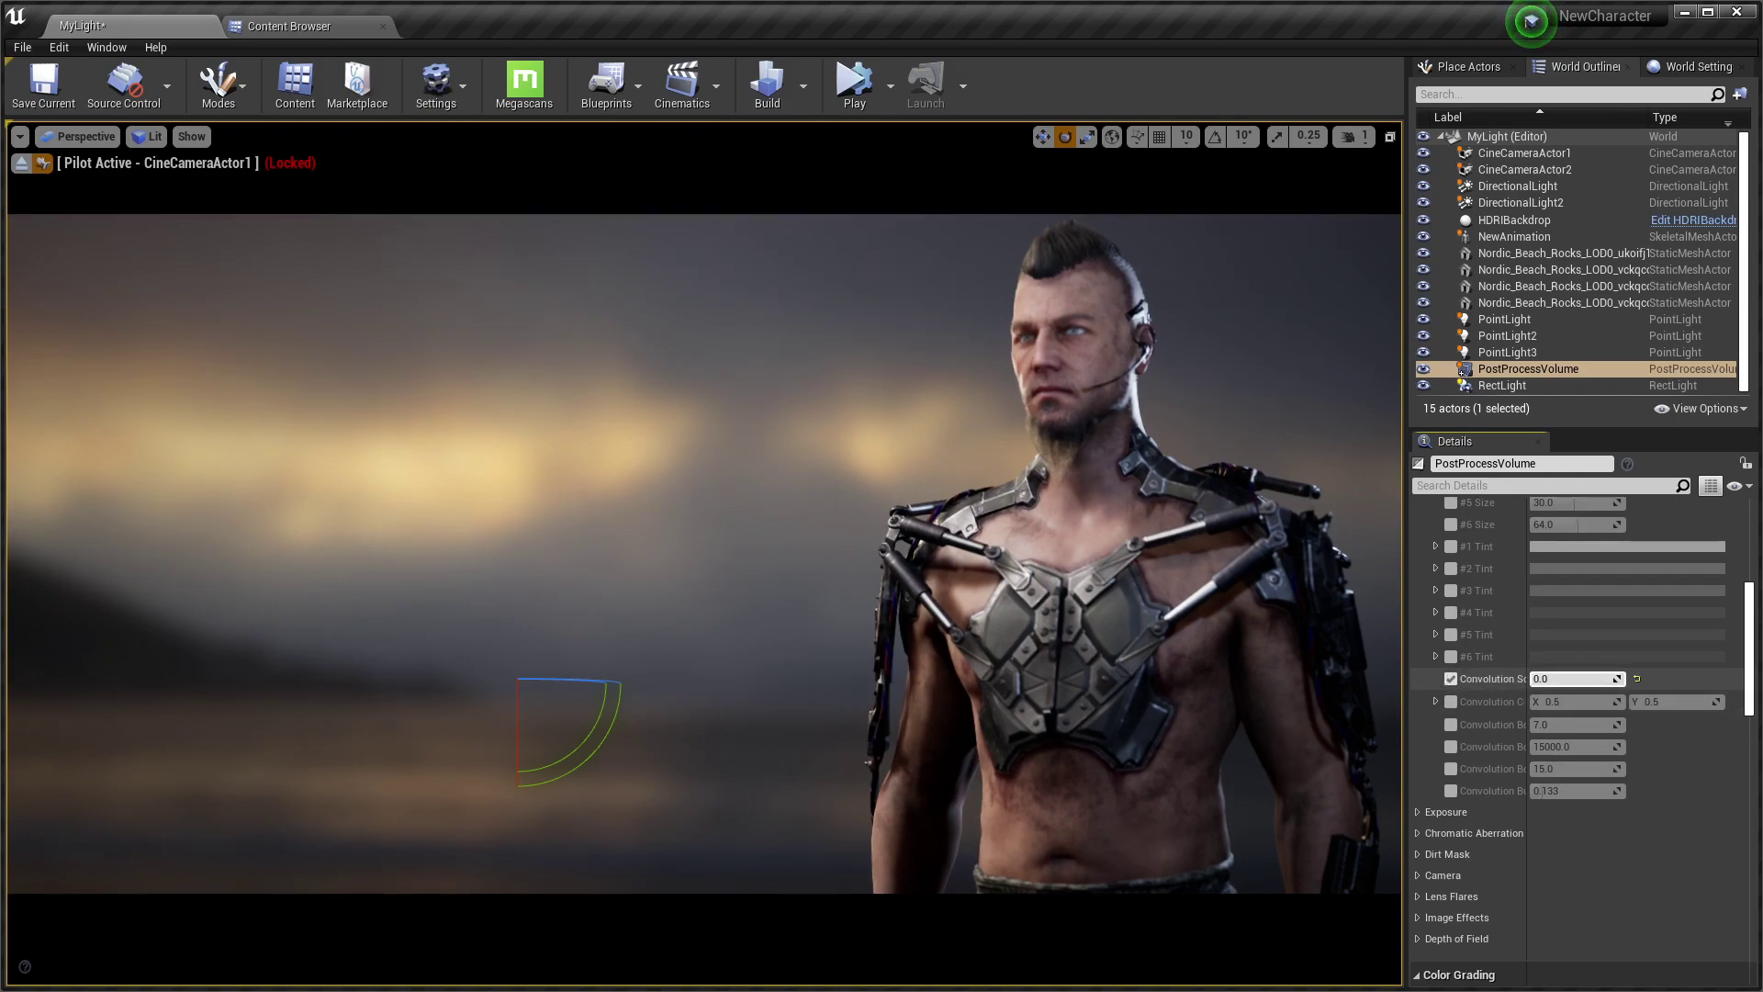
{"action": "key", "text": "BackSpace"}
{"action": "type", "text": "2"}
{"action": "left_click", "coordinate": [1451, 680]}
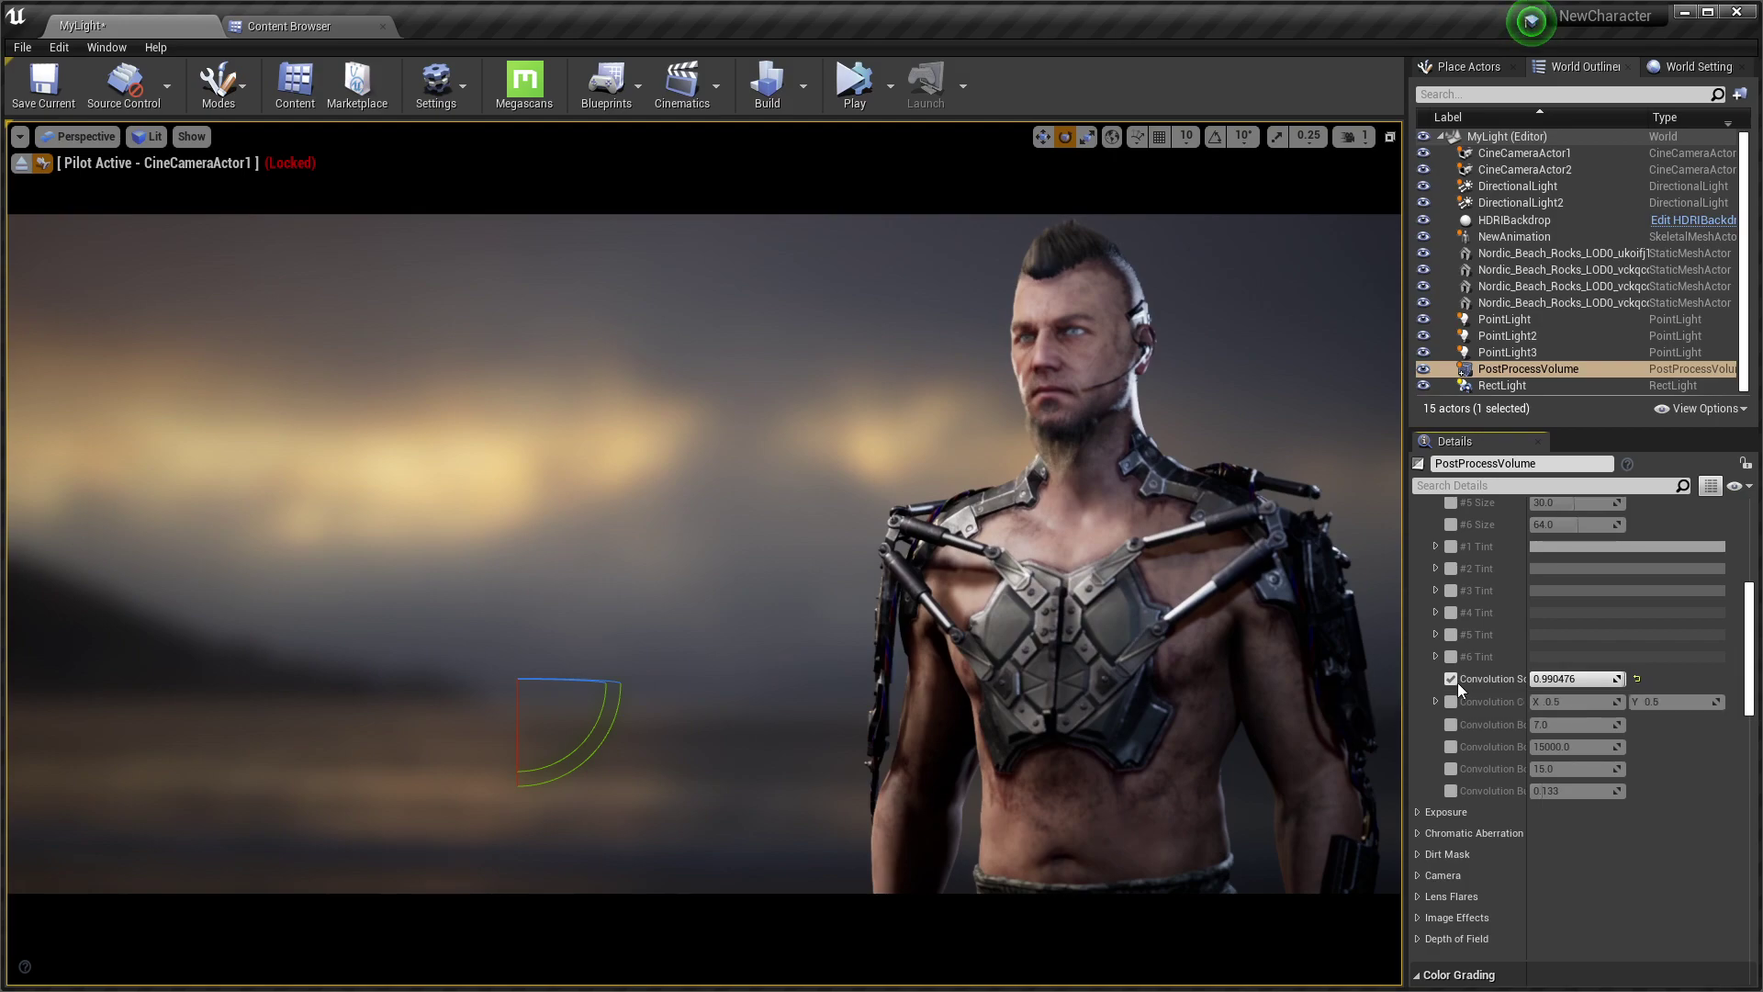
{"action": "scroll", "coordinate": [1474, 657], "scroll_direction": "up", "scroll_amount": 3}
{"action": "scroll", "coordinate": [1474, 653], "scroll_direction": "up", "scroll_amount": 4}
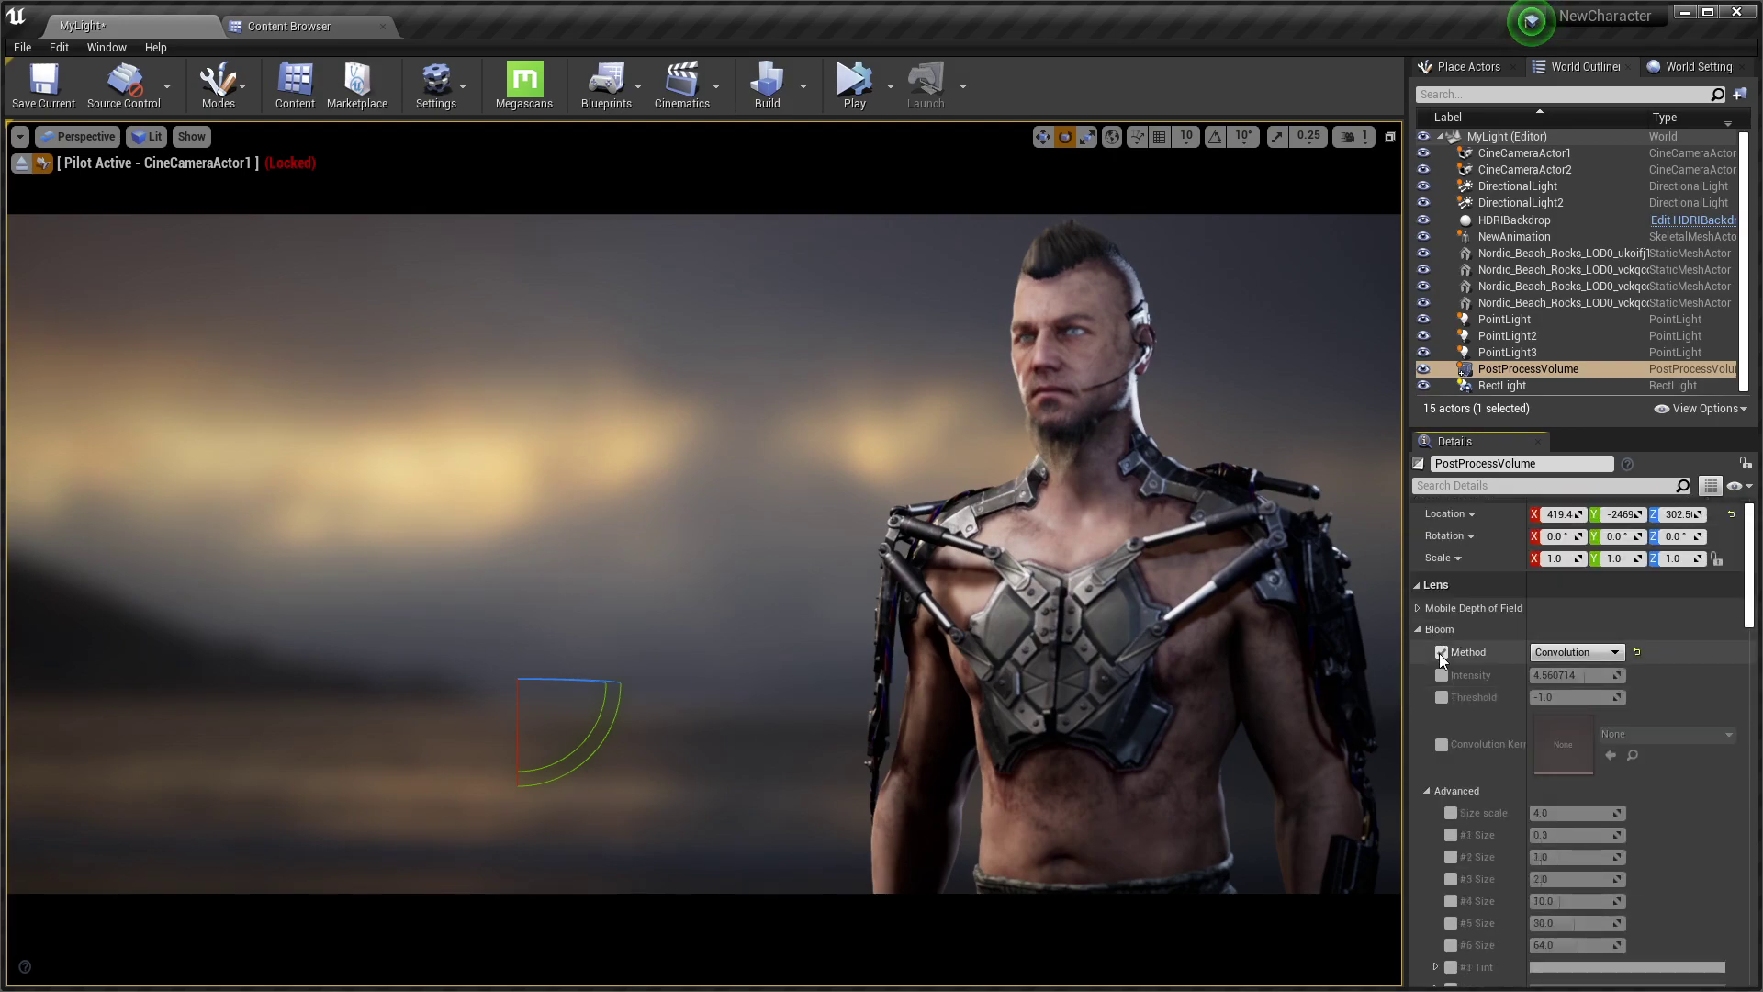
{"action": "left_click", "coordinate": [1420, 631]}
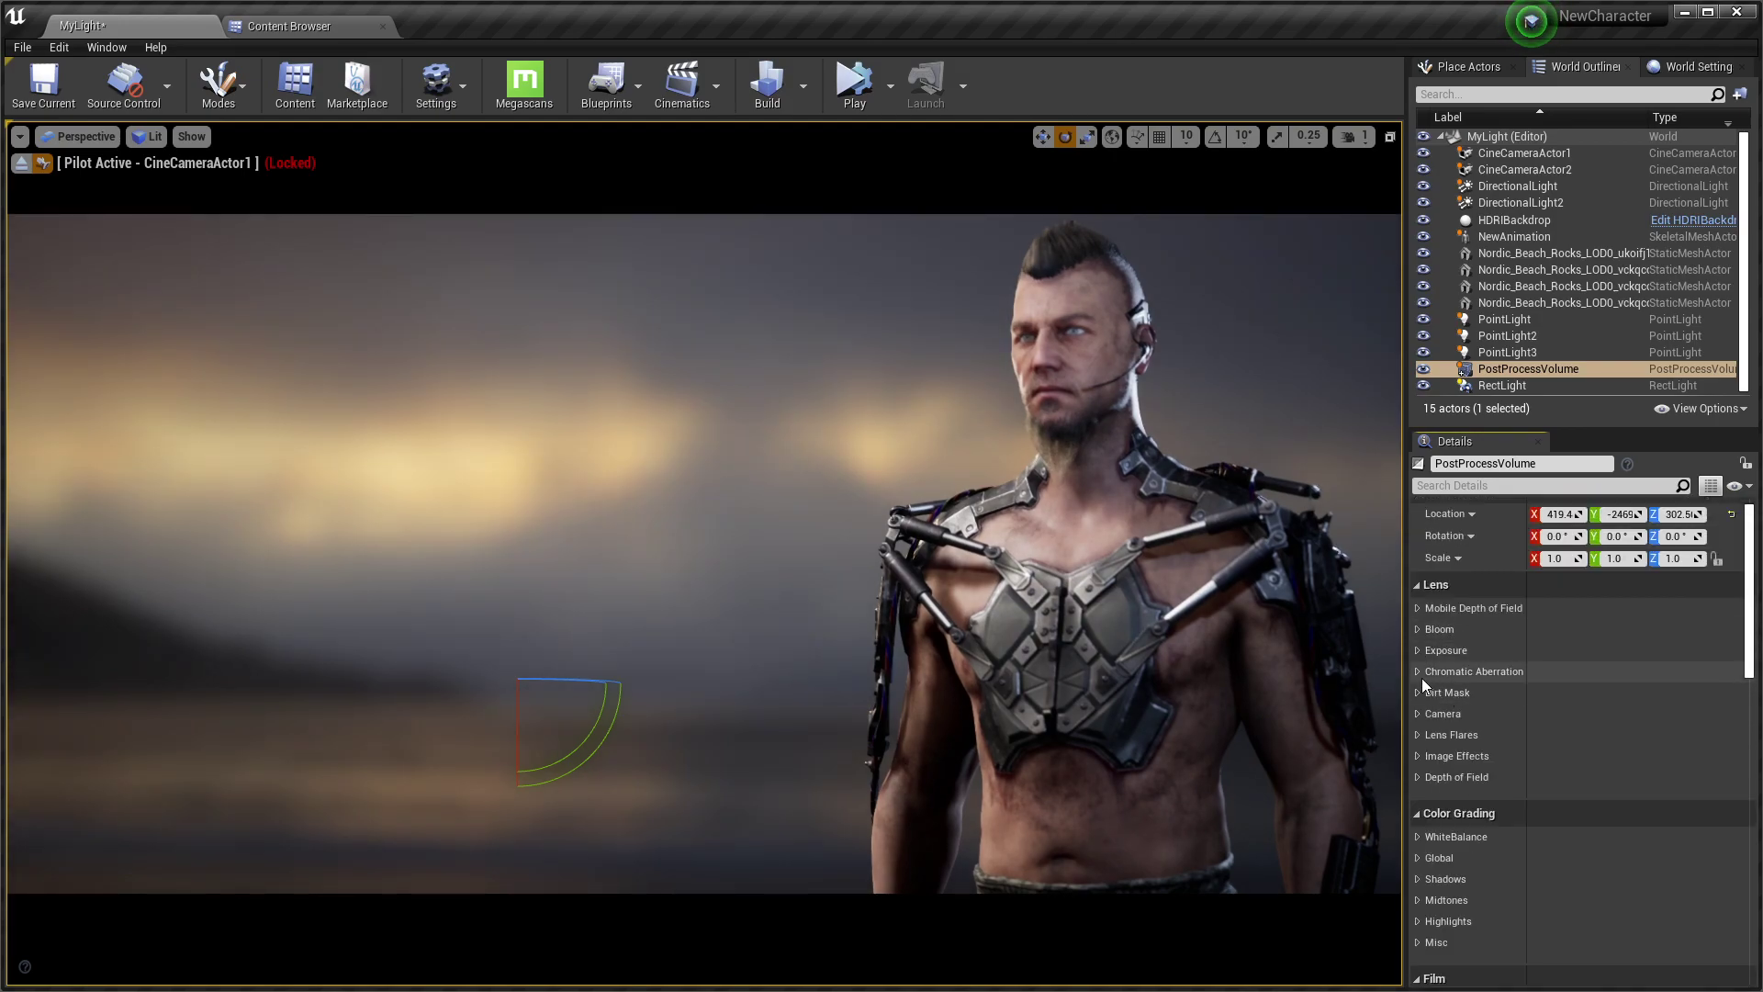
Add slight chromatic aberration by overriding and raising its intensity and start offset
{"action": "left_click", "coordinate": [1417, 671]}
{"action": "left_click", "coordinate": [1441, 693]}
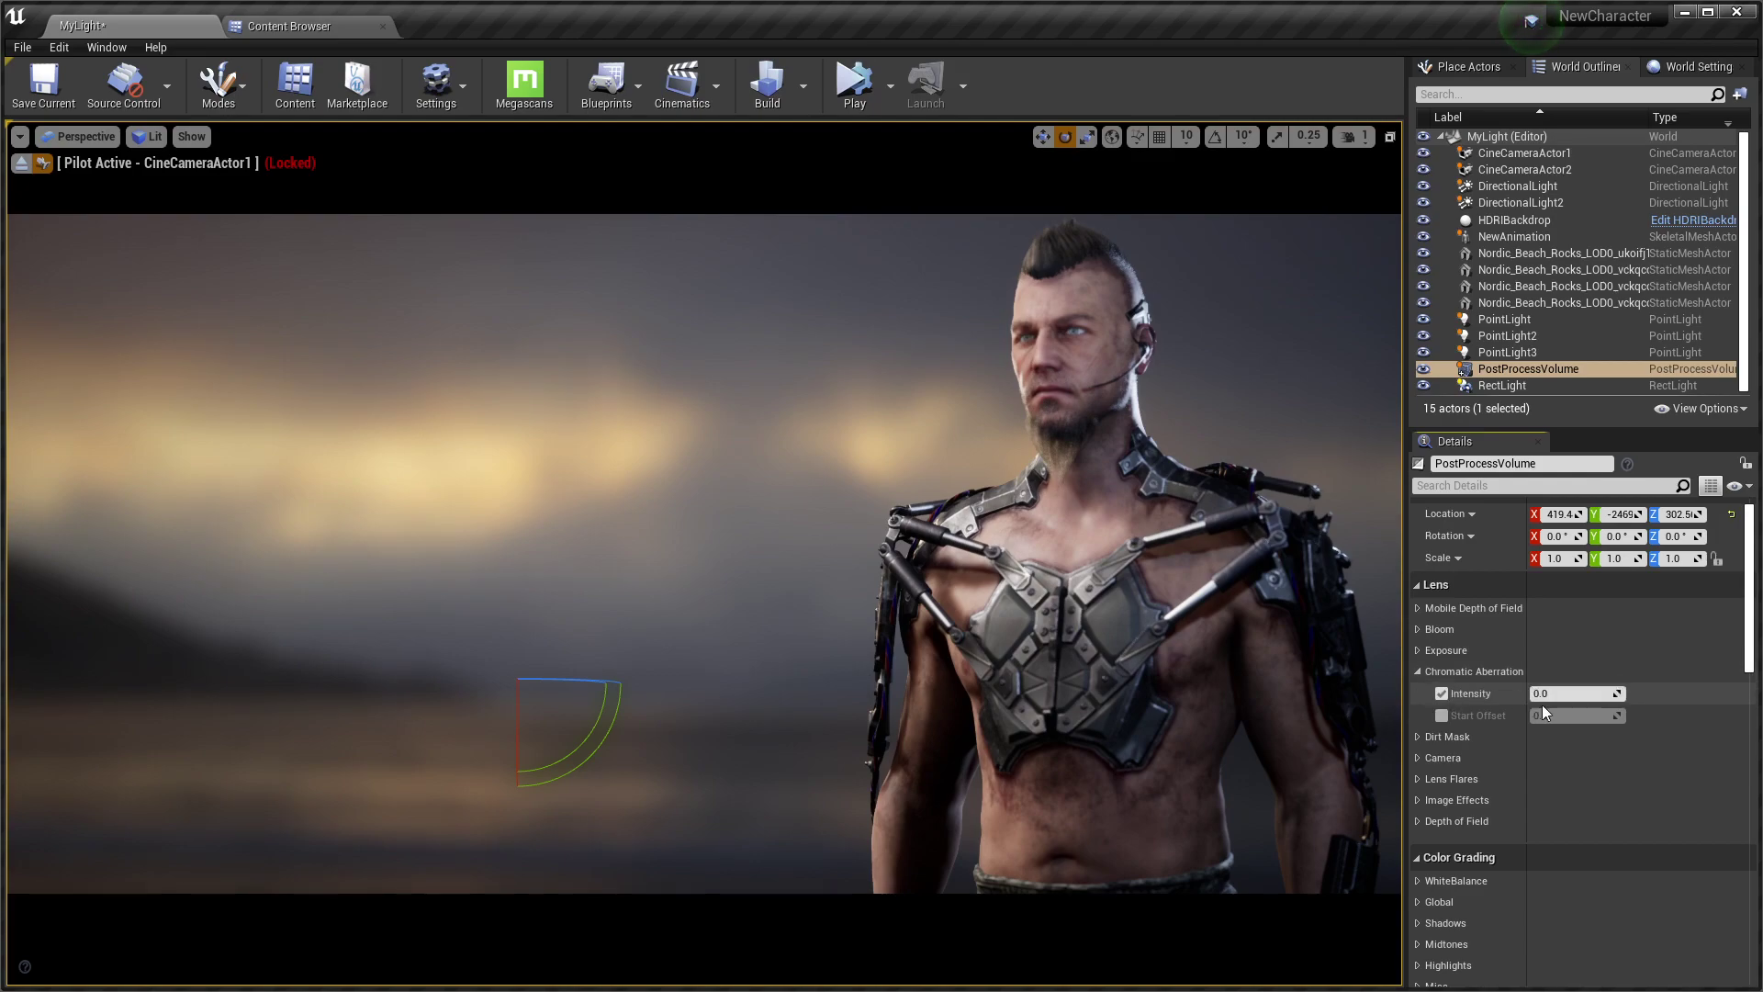
{"action": "left_click", "coordinate": [1441, 716]}
{"action": "left_click_drag", "start_coordinate": [1561, 693], "coordinate": [1524, 693]}
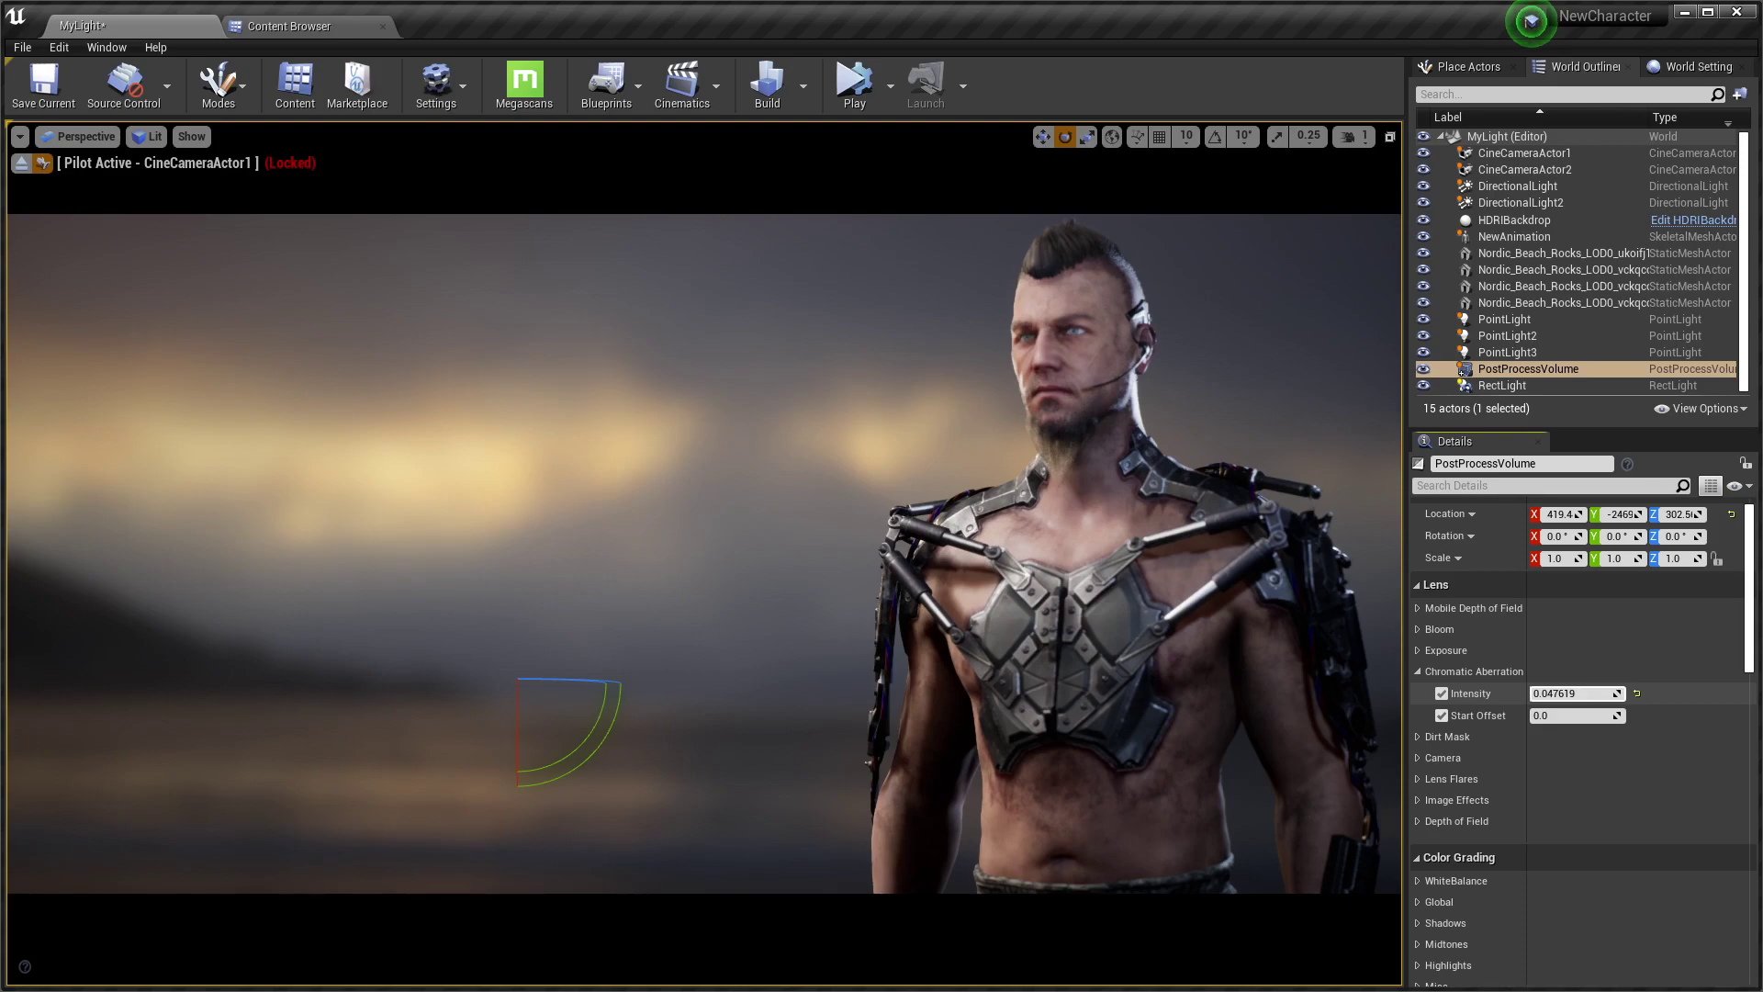
{"action": "left_click_drag", "start_coordinate": [1548, 717], "coordinate": [1559, 715]}
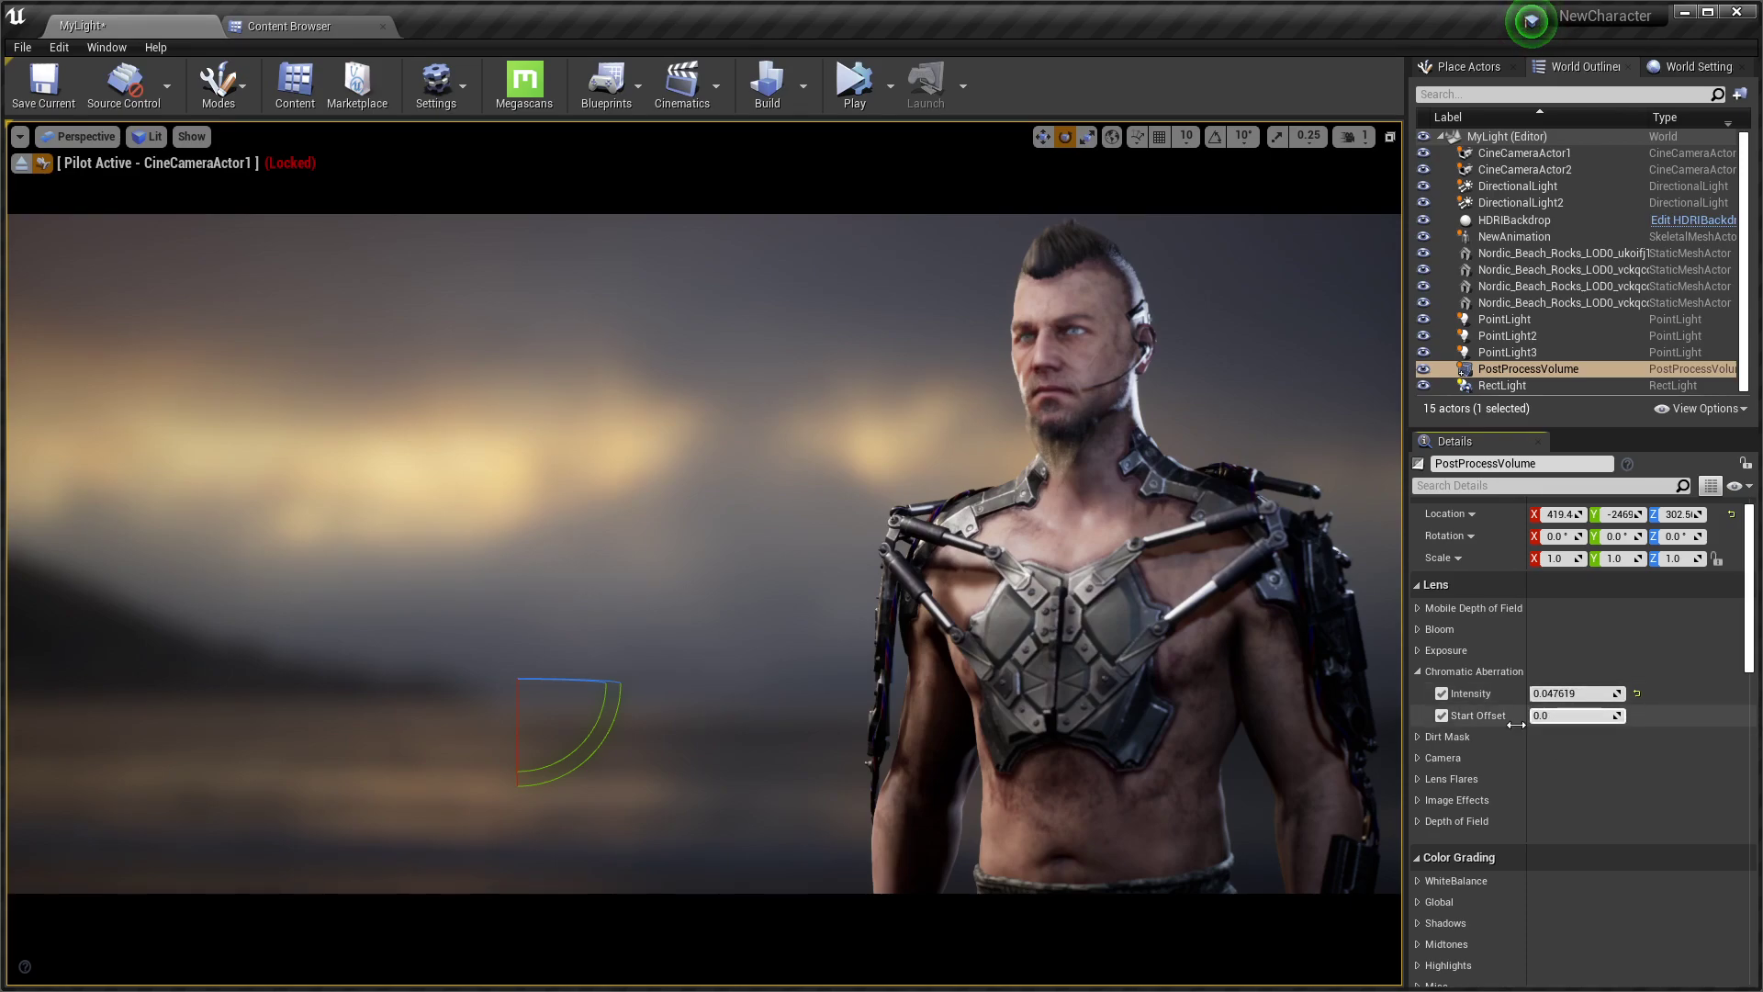
{"action": "left_click", "coordinate": [1420, 673]}
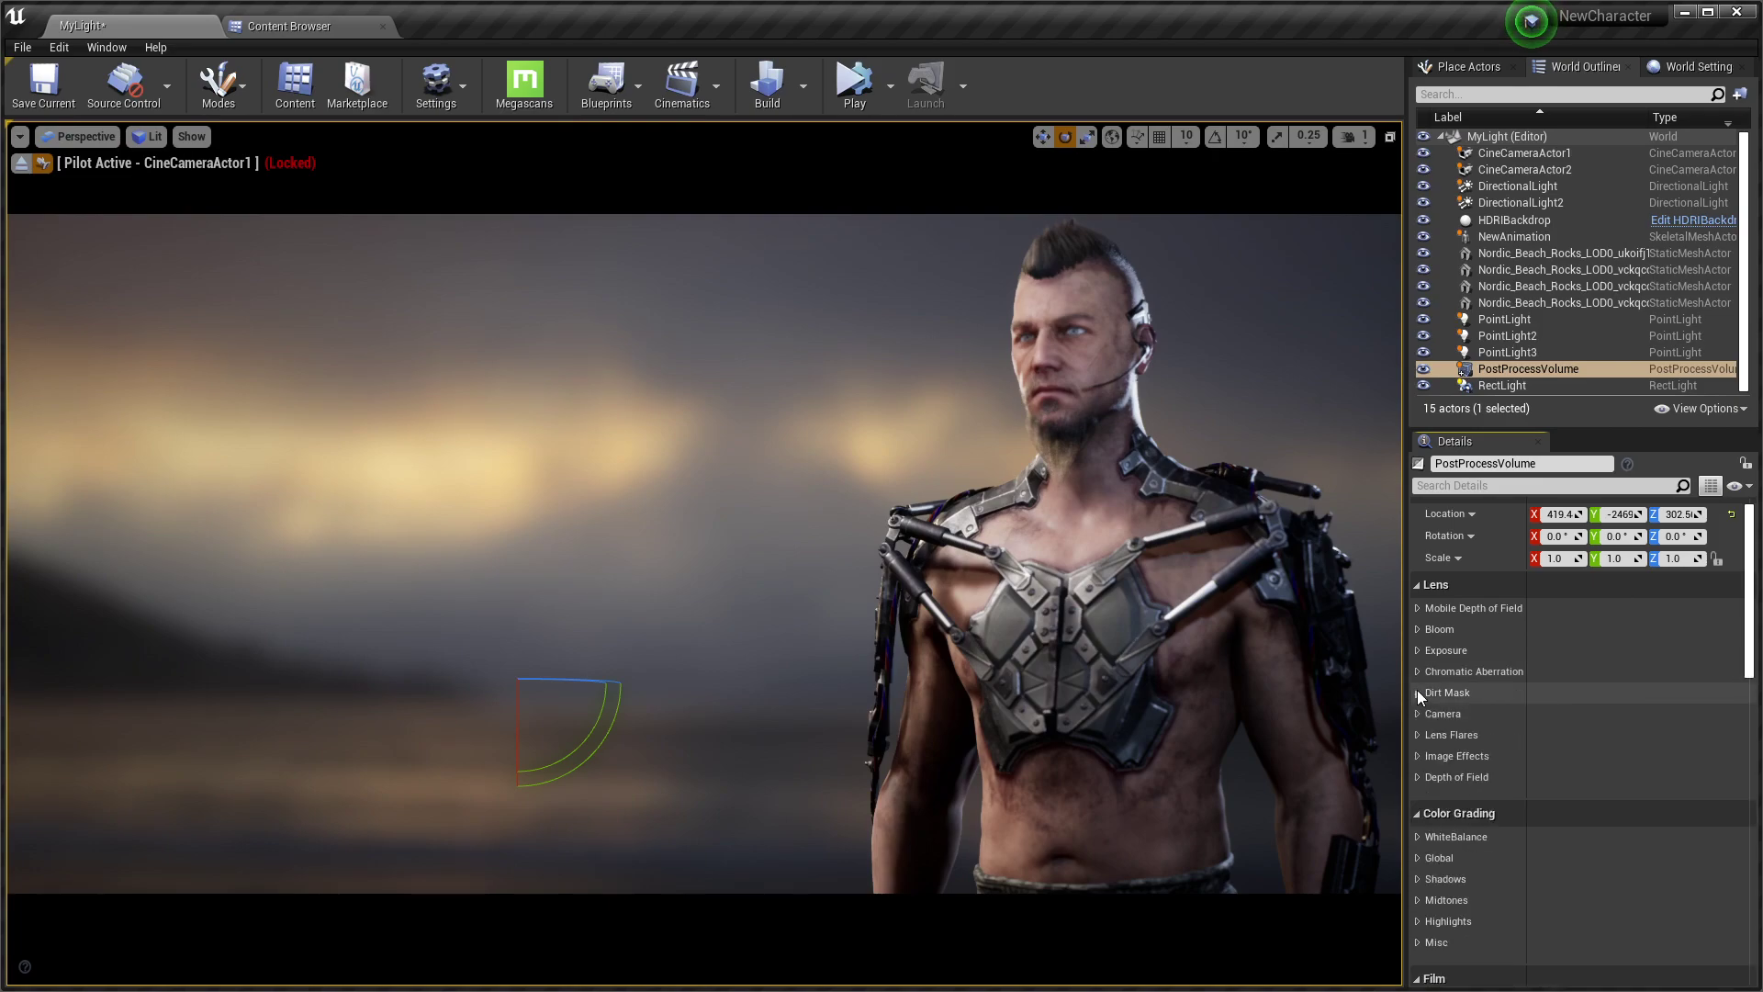
Override Vignette Intensity under Image Effects and strengthen it to about 0.54
{"action": "left_click", "coordinate": [1416, 736]}
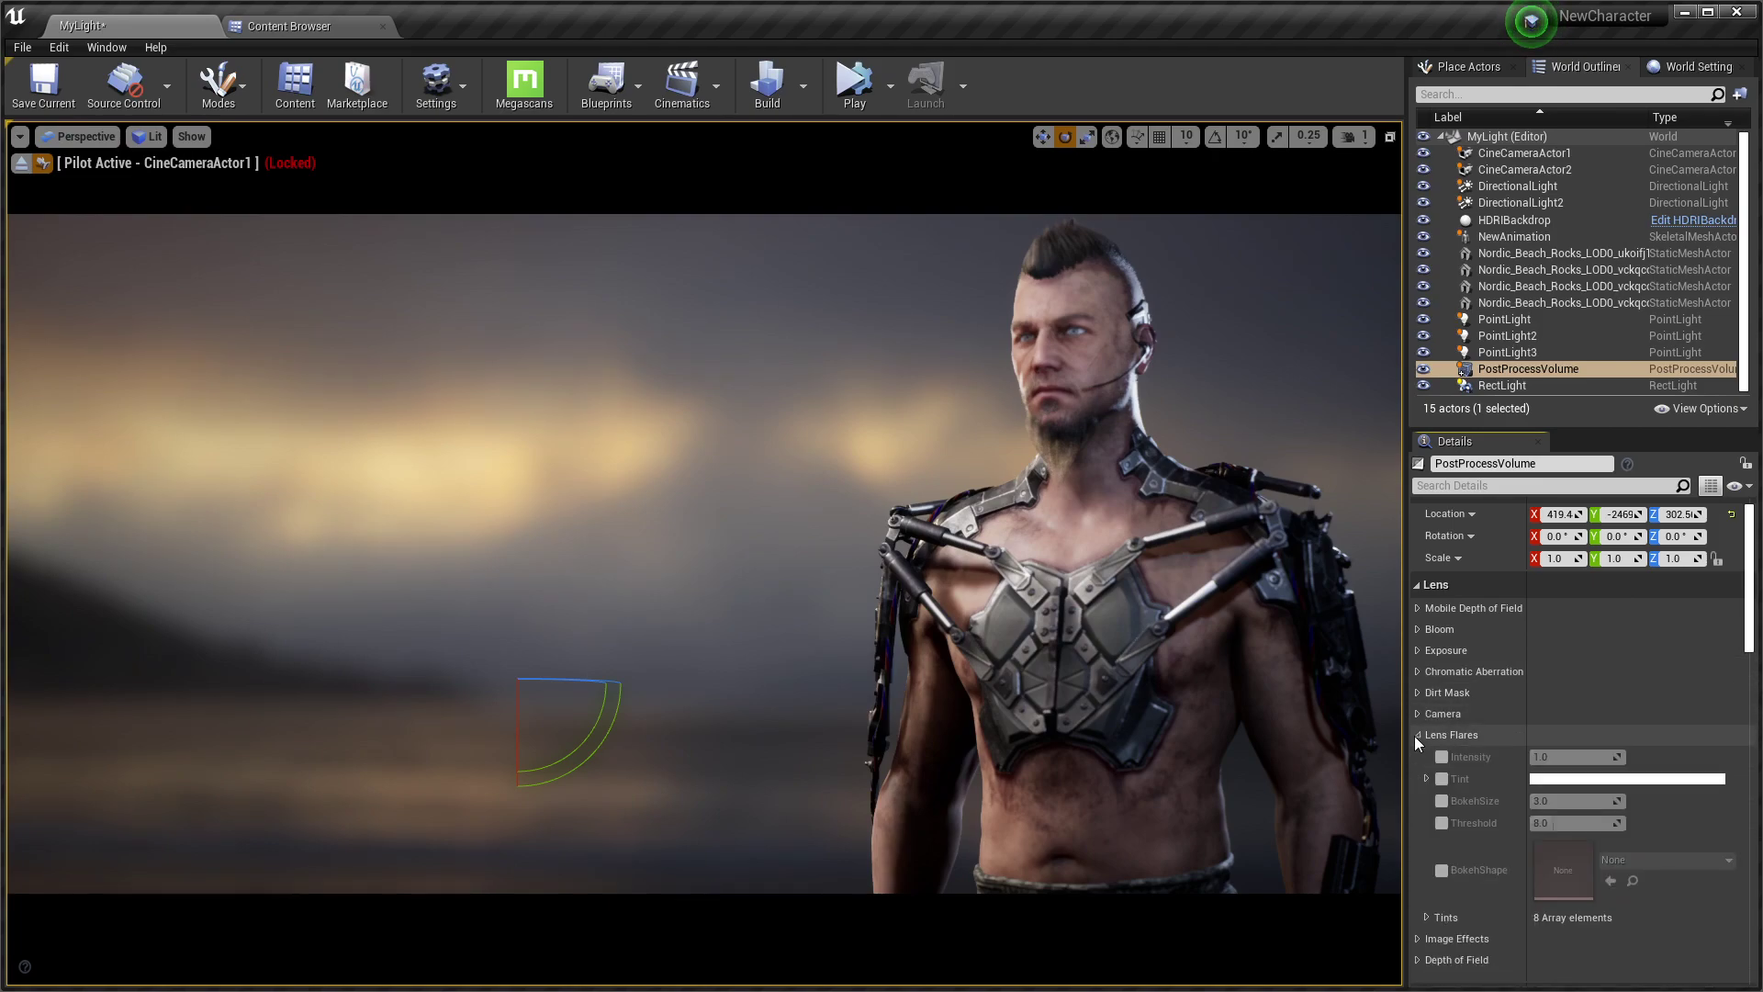
{"action": "left_click", "coordinate": [1416, 736]}
{"action": "left_click", "coordinate": [1420, 756]}
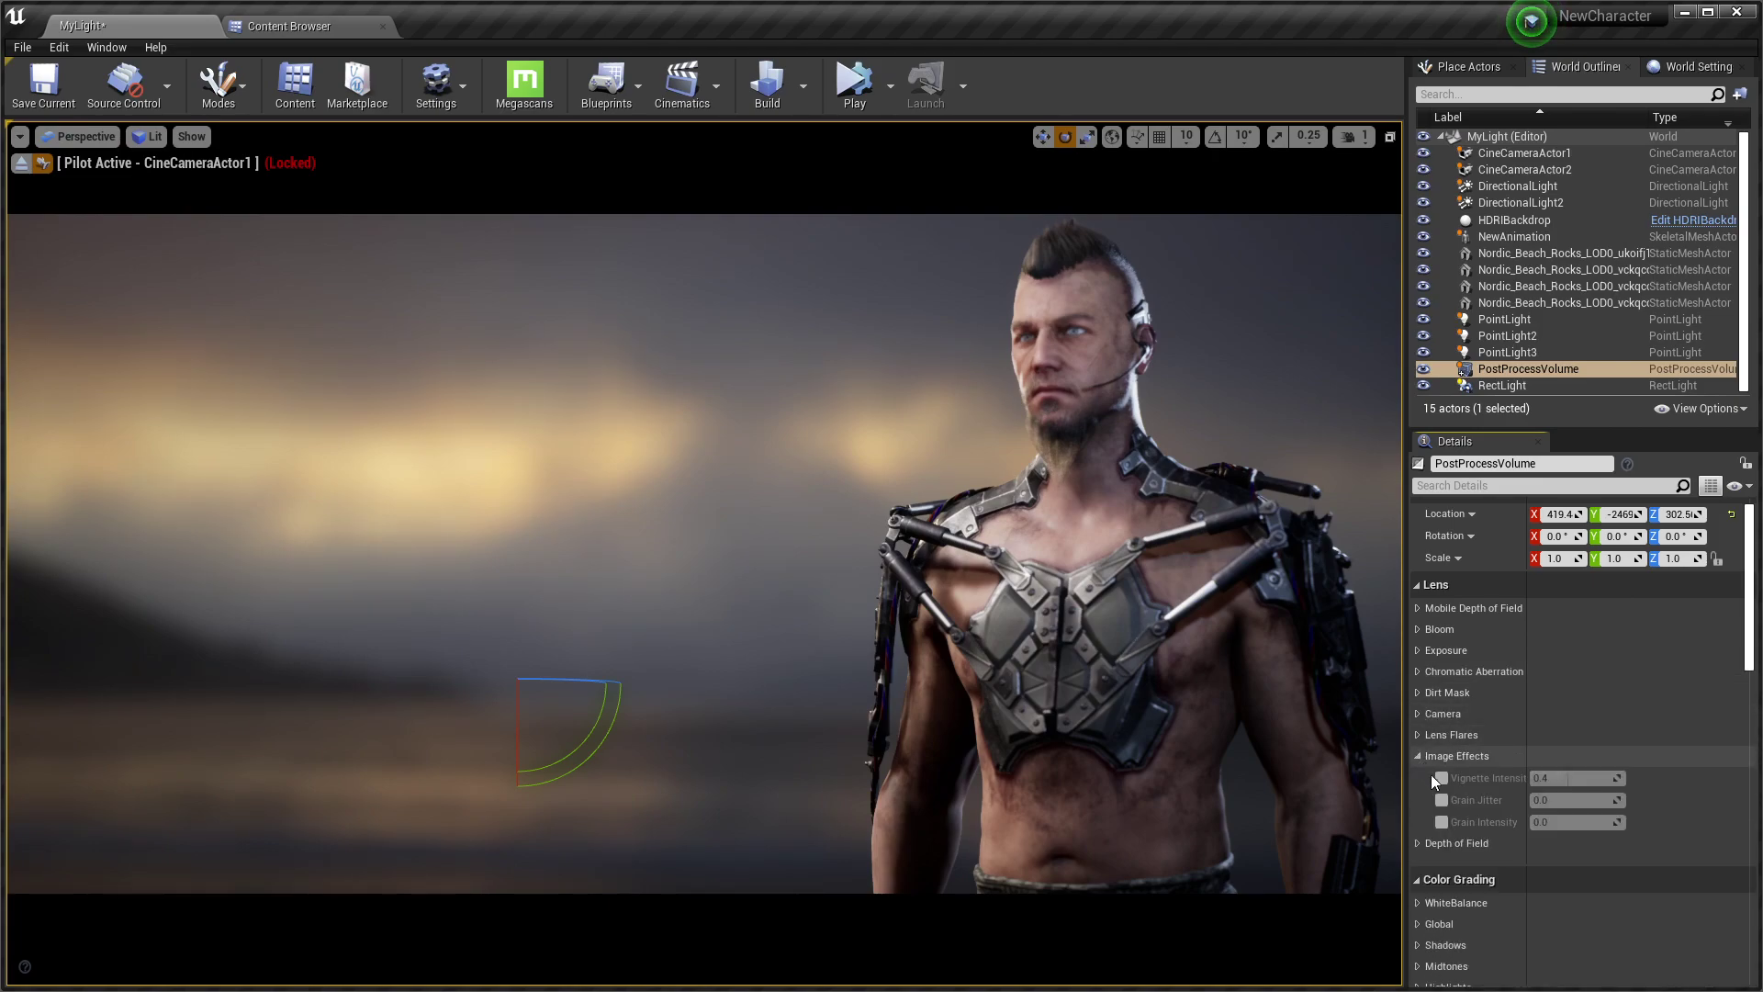
{"action": "left_click", "coordinate": [1442, 778]}
{"action": "left_click_drag", "start_coordinate": [1568, 777], "coordinate": [1588, 777]}
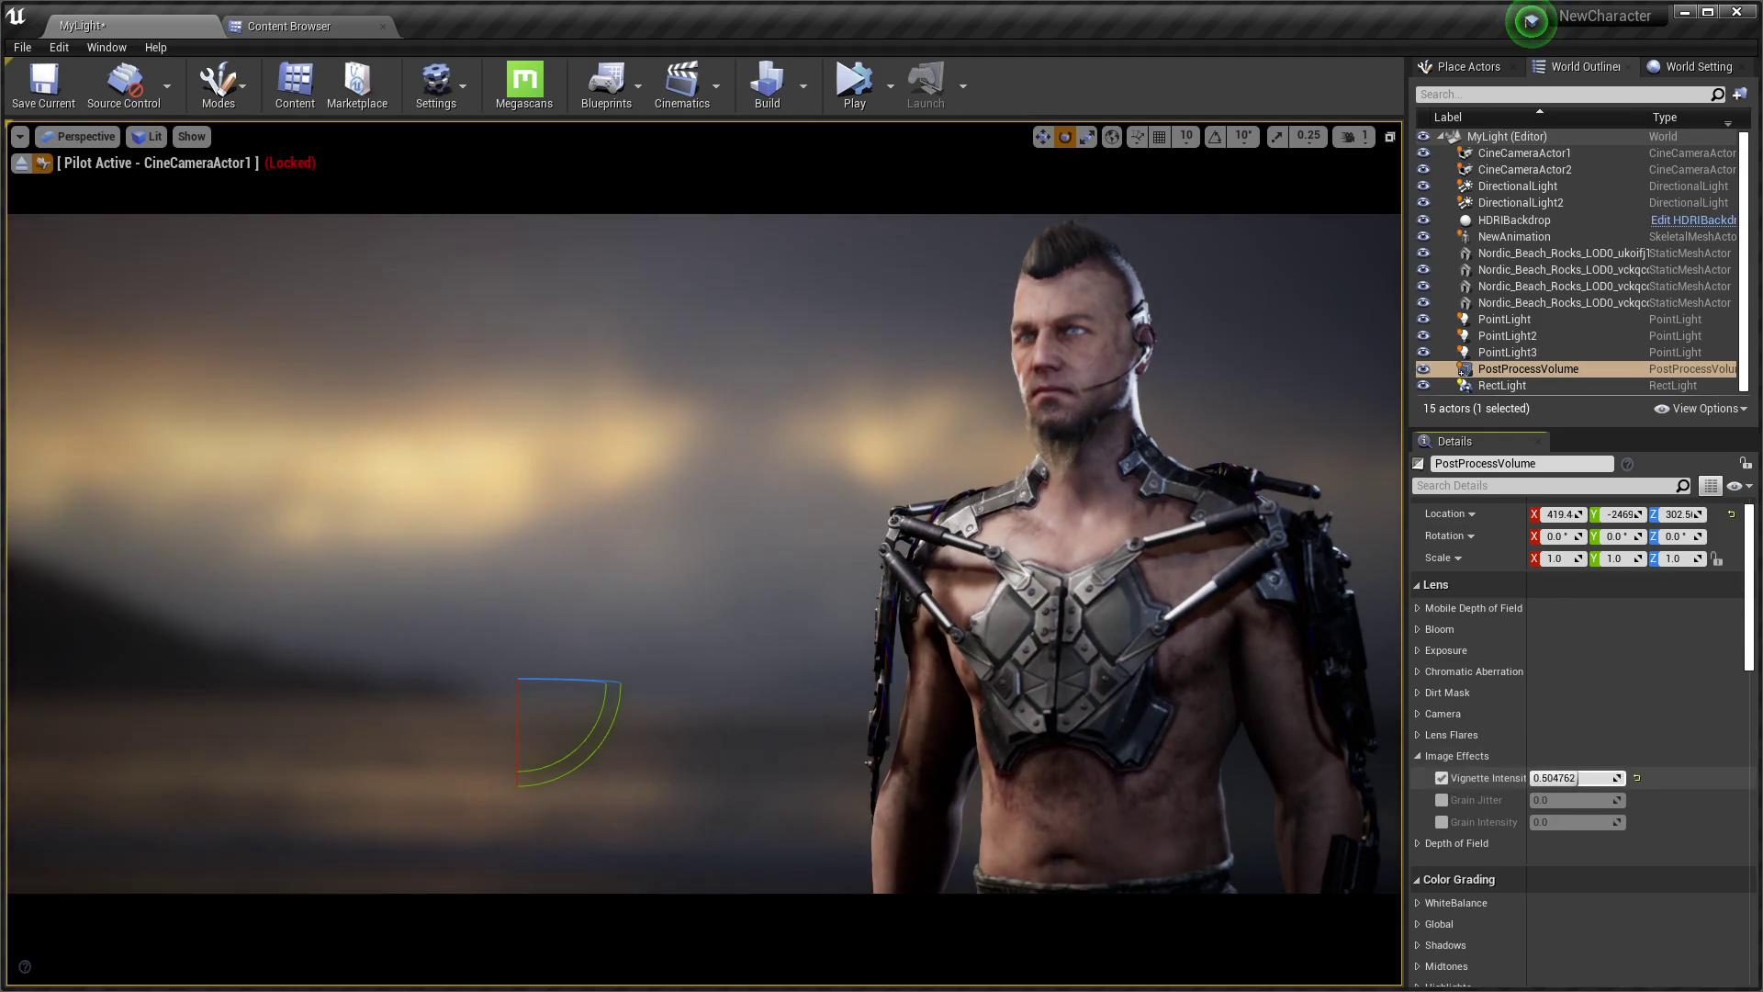
{"action": "left_click", "coordinate": [1418, 756]}
{"action": "left_click", "coordinate": [1419, 777]}
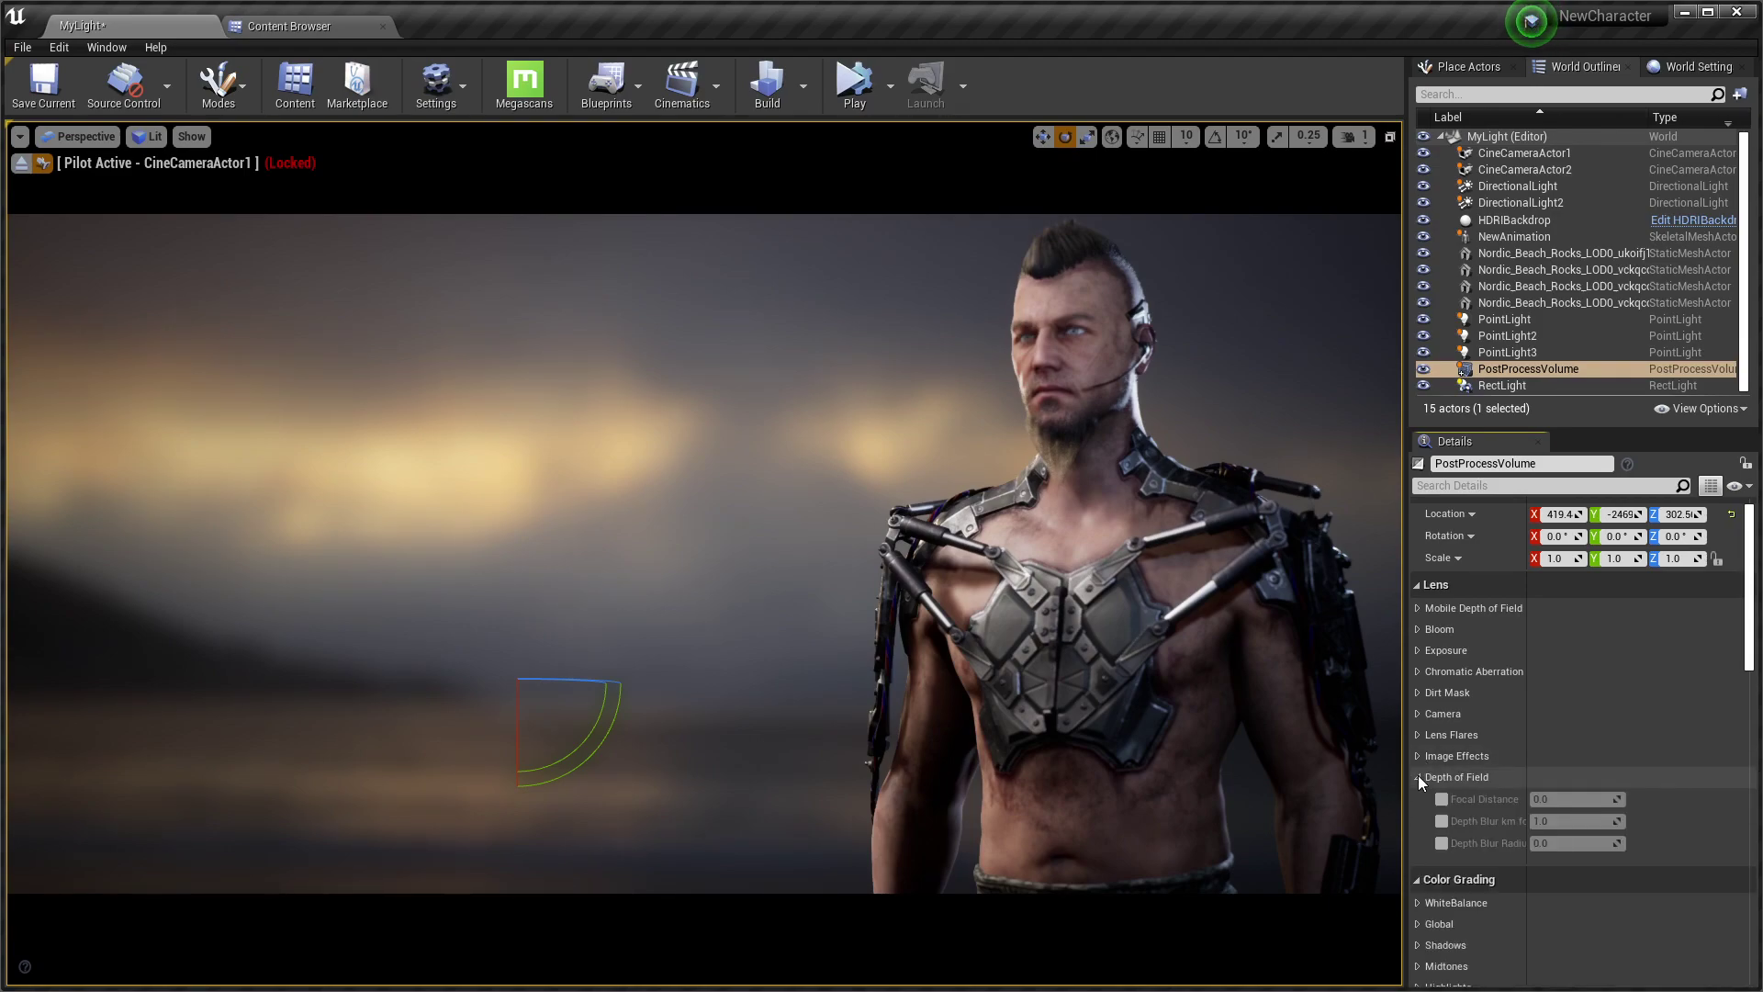
{"action": "left_click", "coordinate": [1417, 777]}
{"action": "scroll", "coordinate": [1432, 799], "scroll_direction": "down", "scroll_amount": 2}
Override white balance Temp to about 7142.86 with Tint kept at 0.0
{"action": "left_click", "coordinate": [1418, 751]}
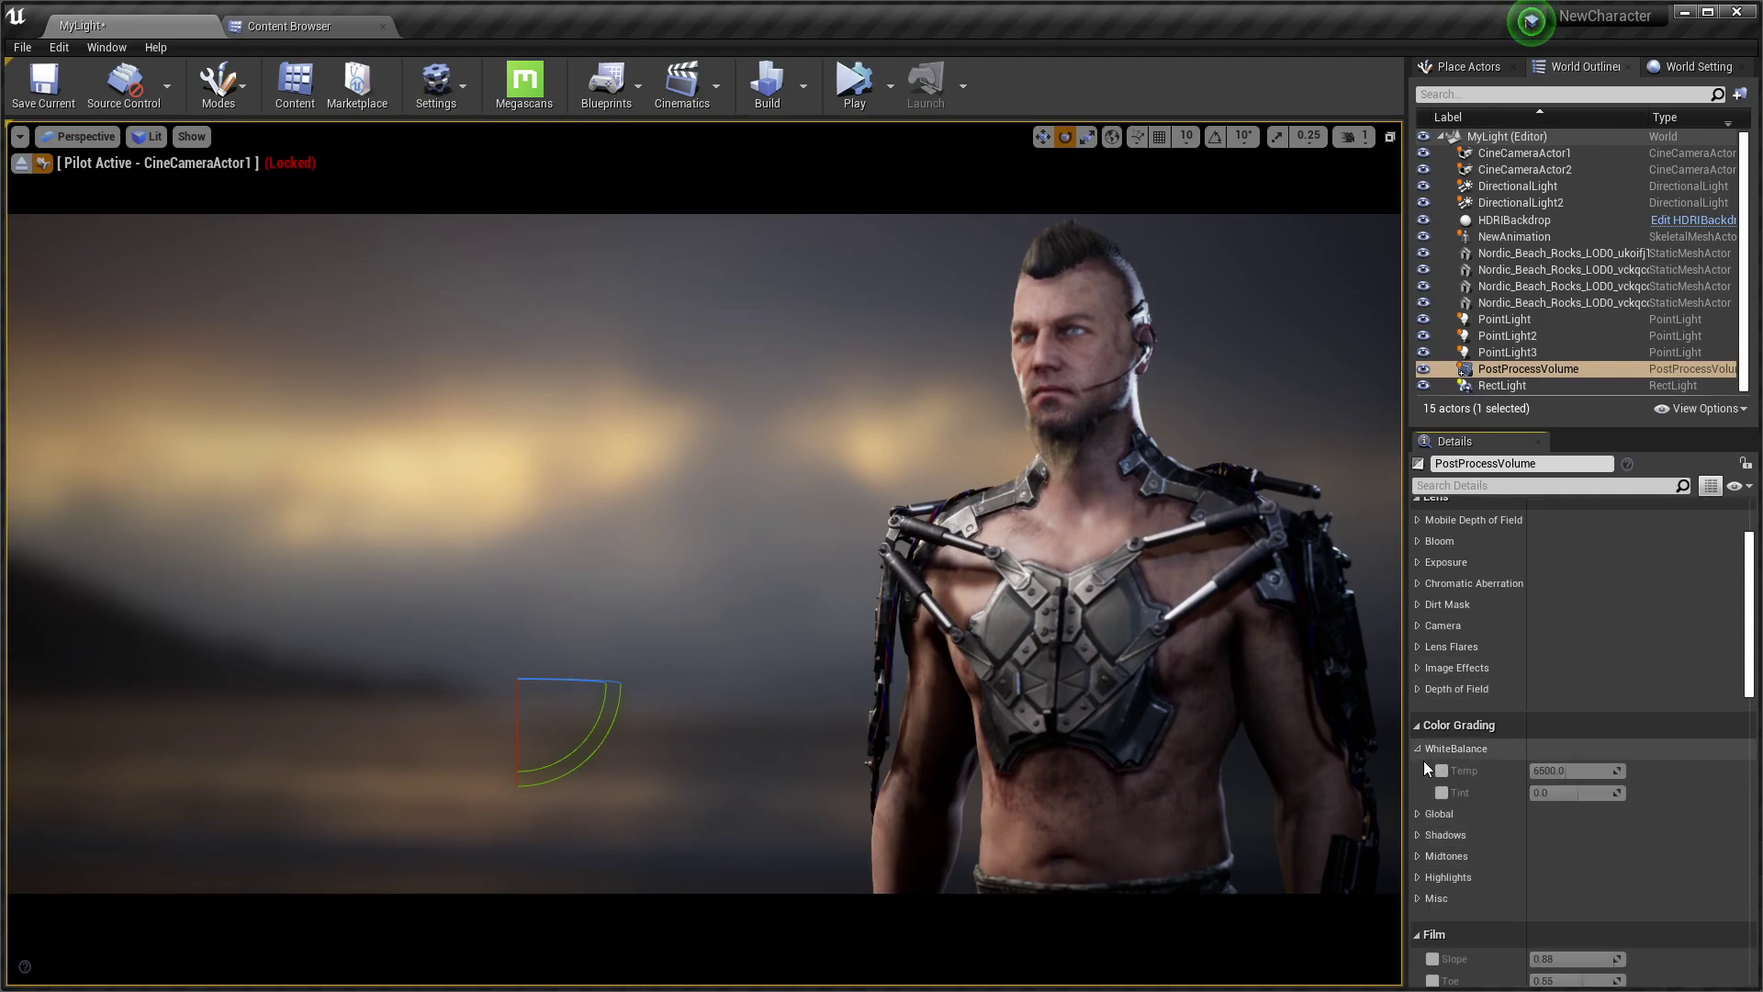
{"action": "left_click", "coordinate": [1442, 771]}
{"action": "left_click", "coordinate": [1441, 792]}
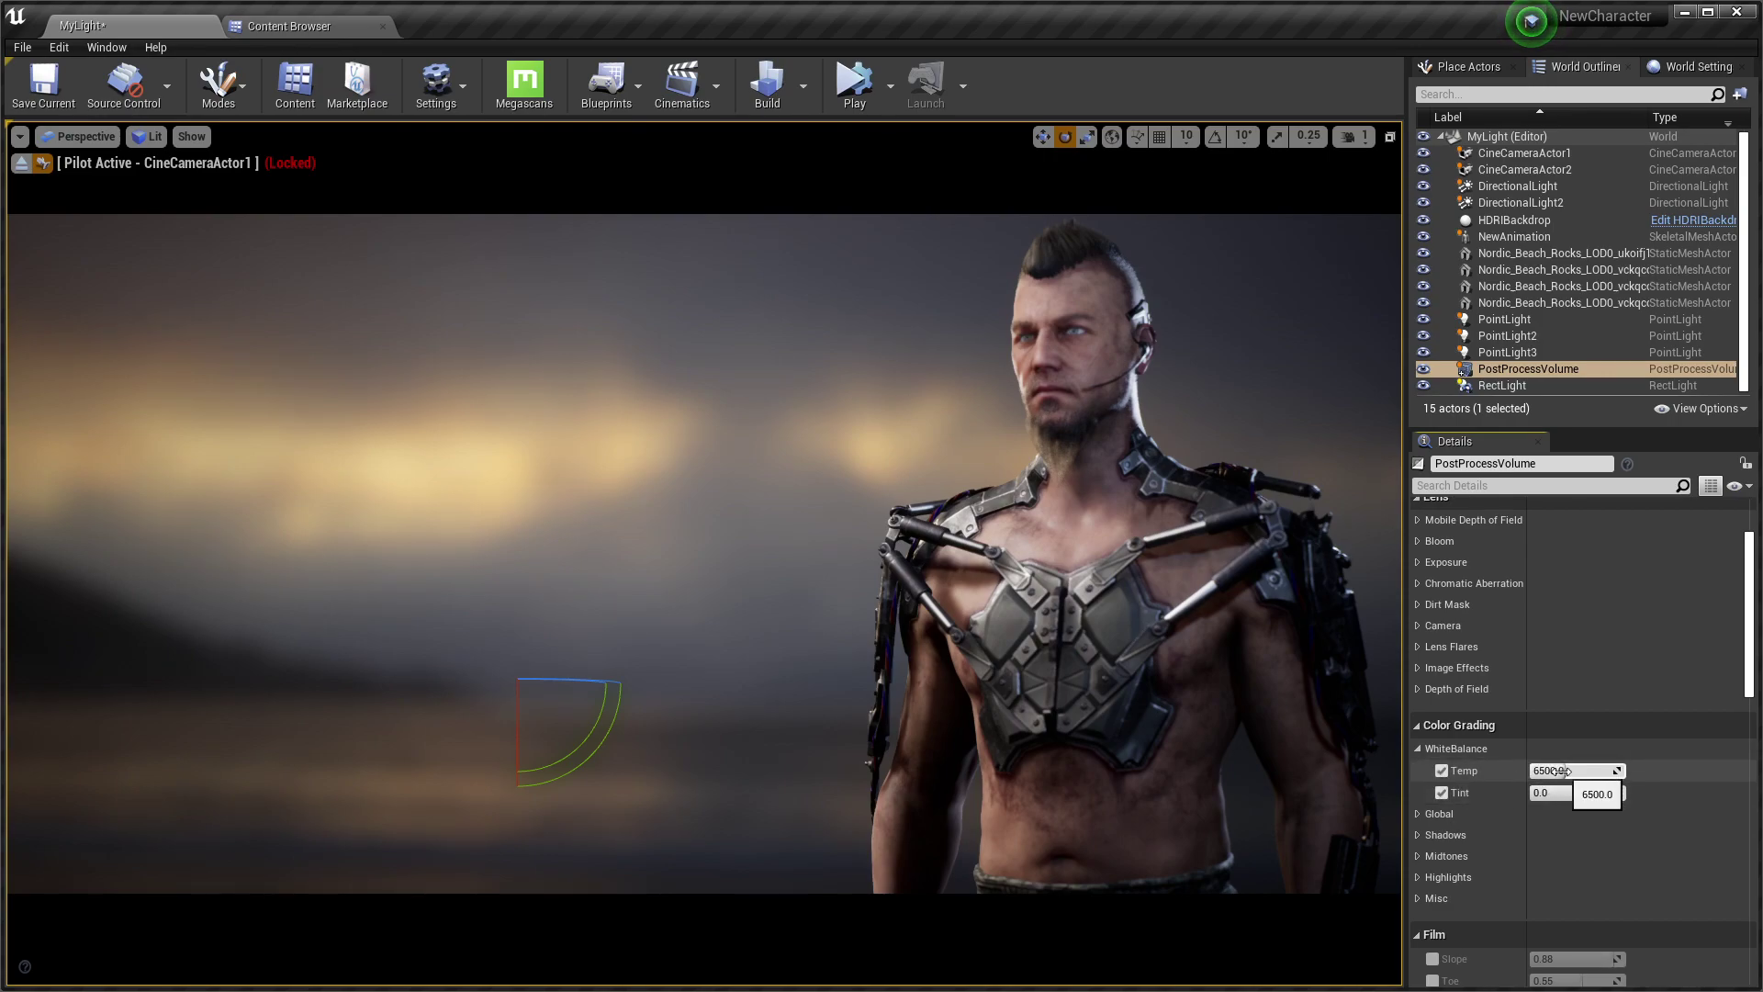
{"action": "left_click_drag", "start_coordinate": [1562, 771], "coordinate": [1572, 771]}
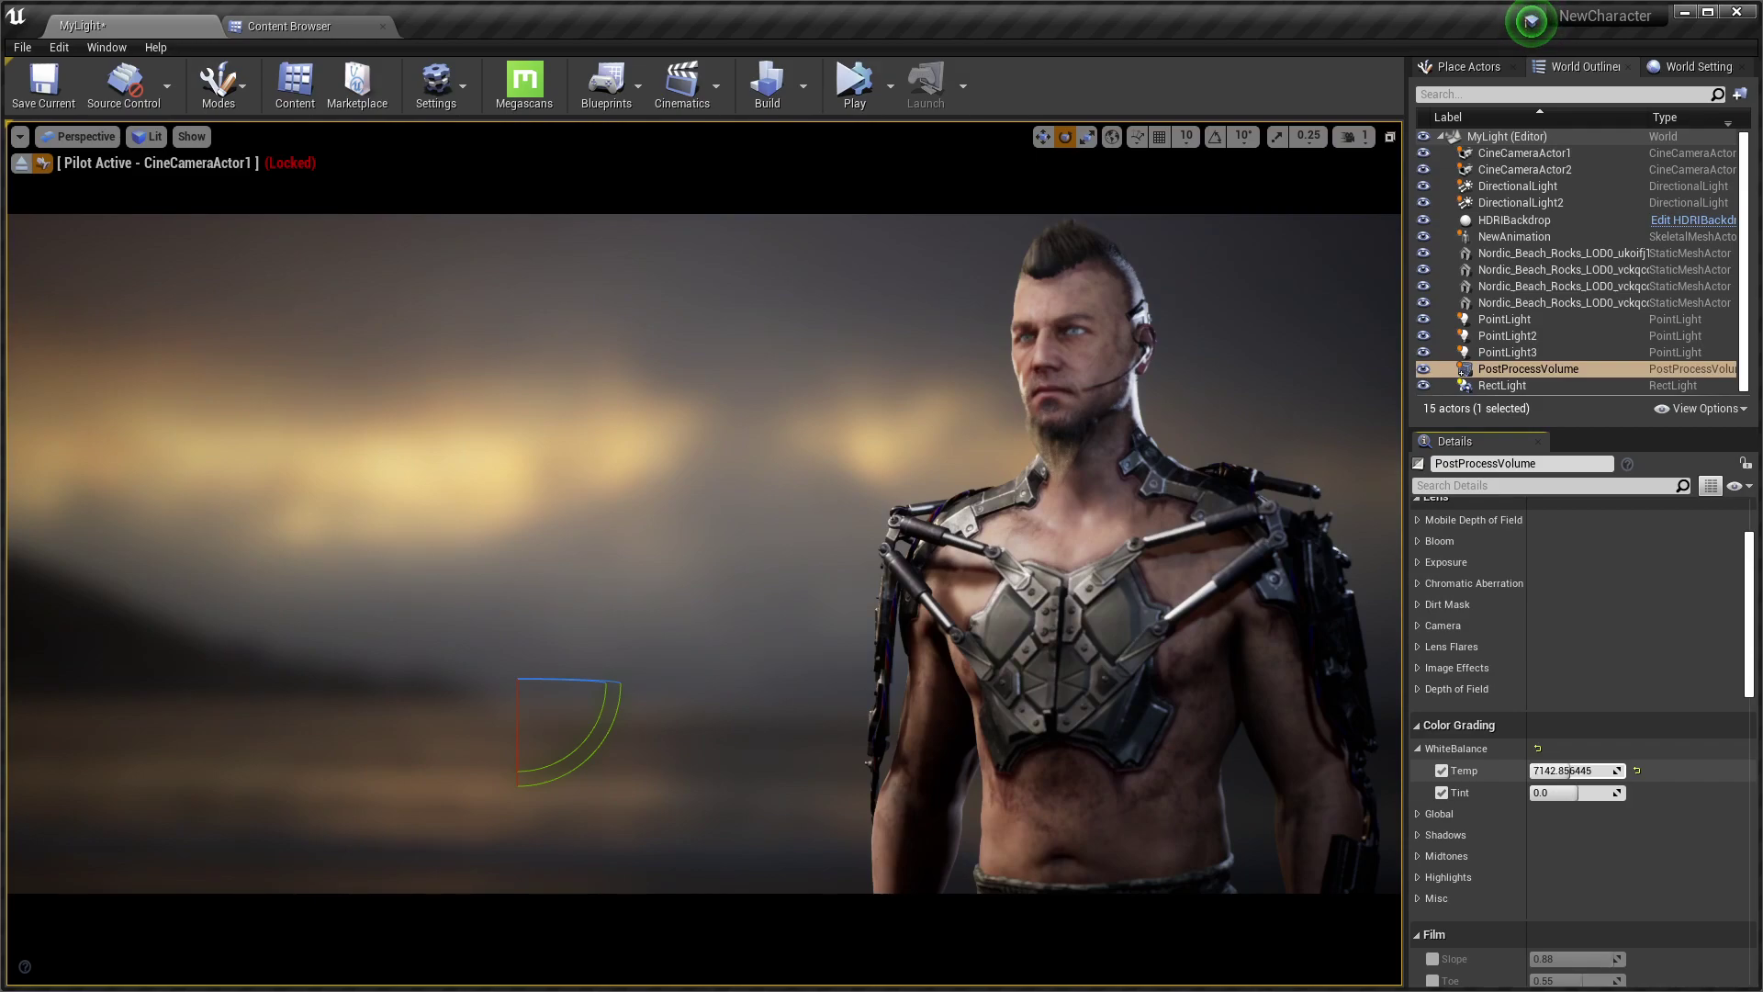
{"action": "left_click", "coordinate": [1419, 752]}
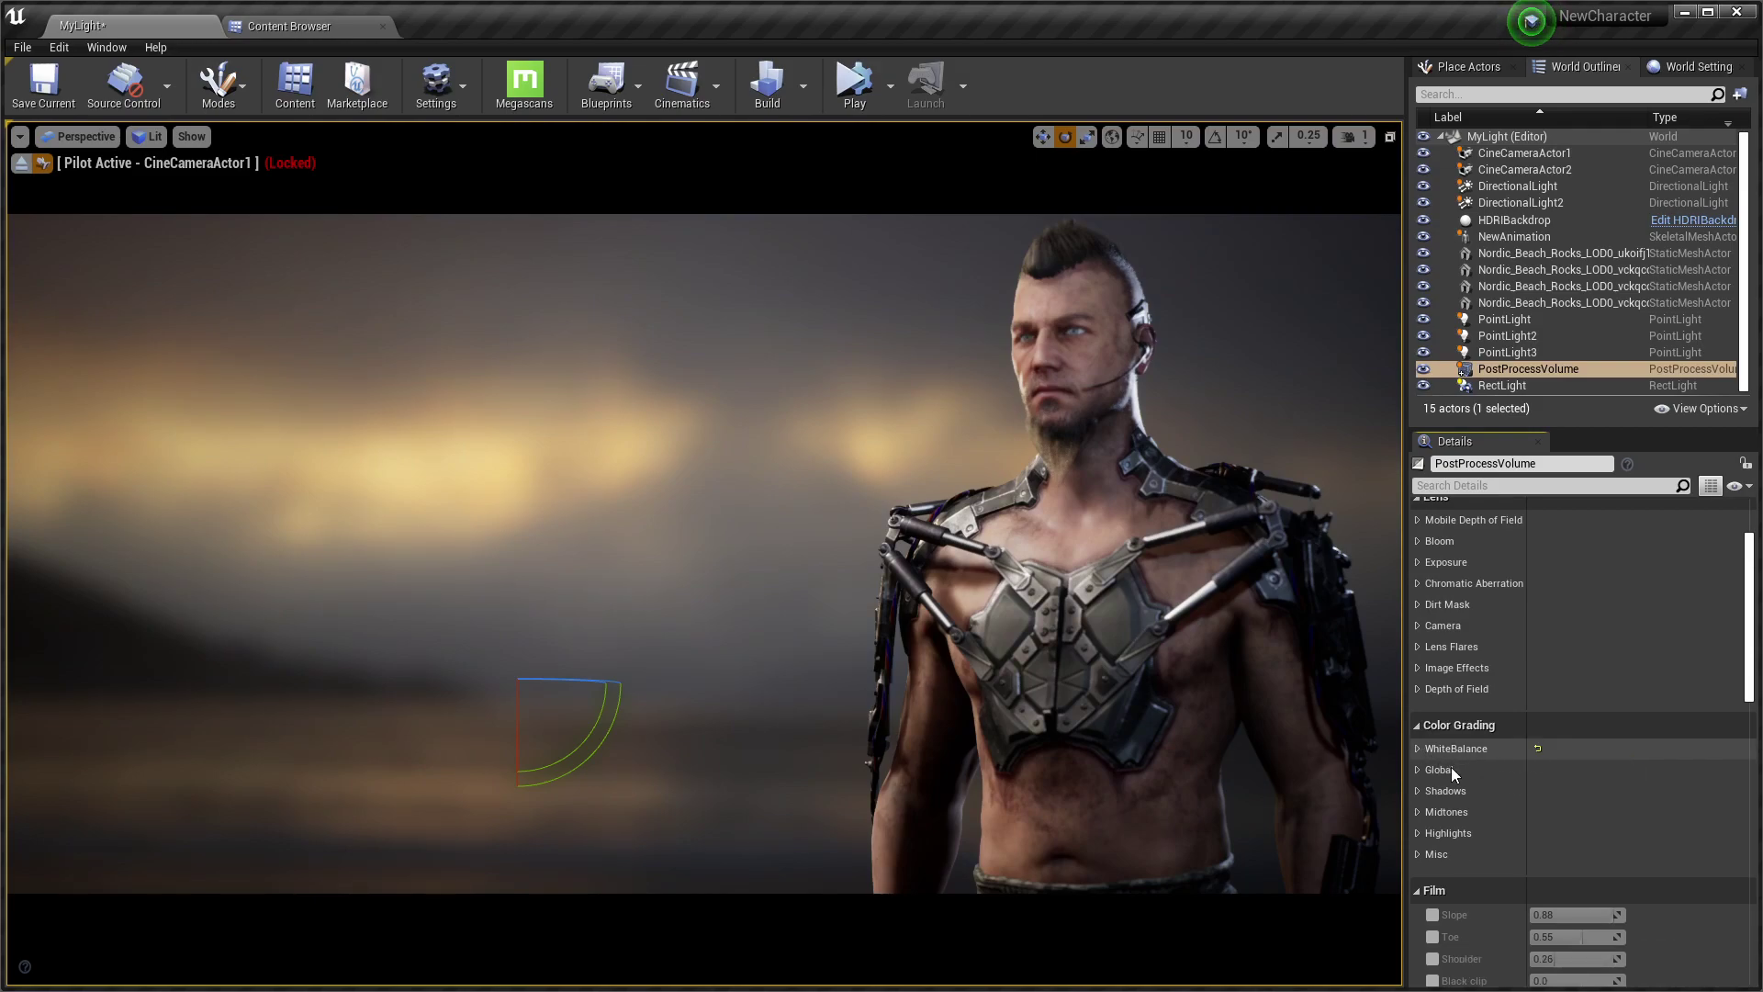
{"action": "left_click", "coordinate": [1418, 771]}
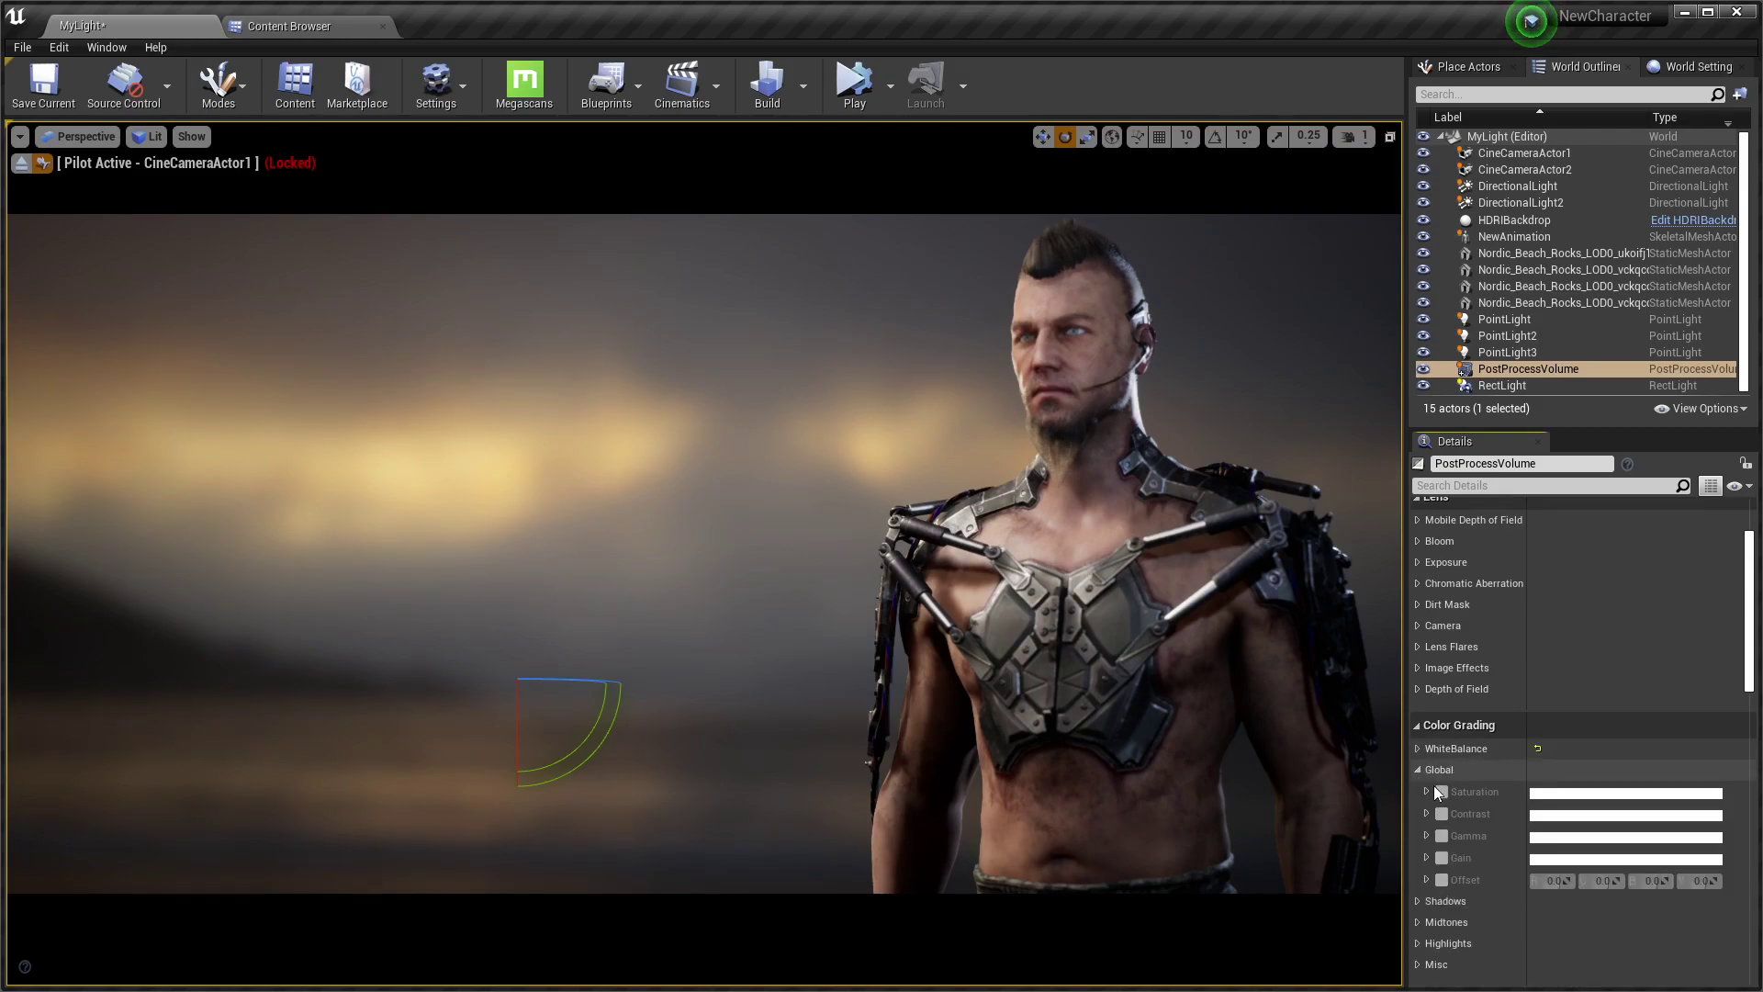
Trial global Saturation at 0.9 and 1.1, then reset it to 1.0 and remove the override
{"action": "left_click", "coordinate": [1425, 795]}
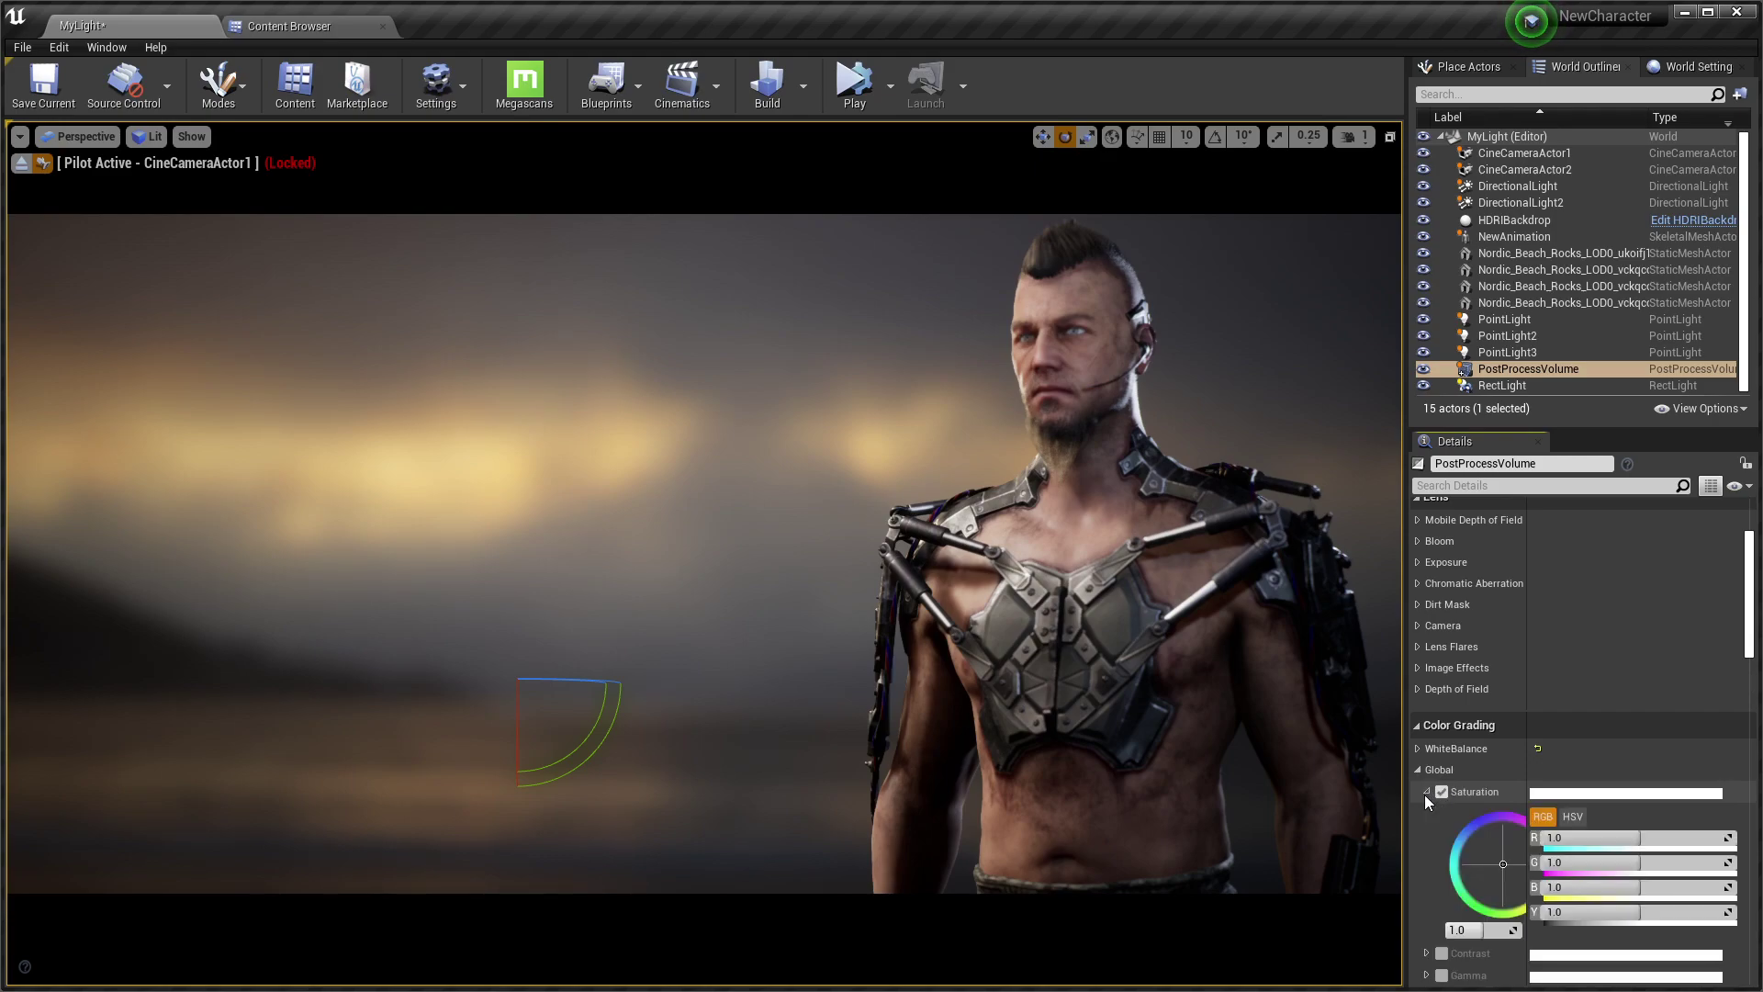
{"action": "scroll", "coordinate": [1423, 797], "scroll_direction": "down", "scroll_amount": 3}
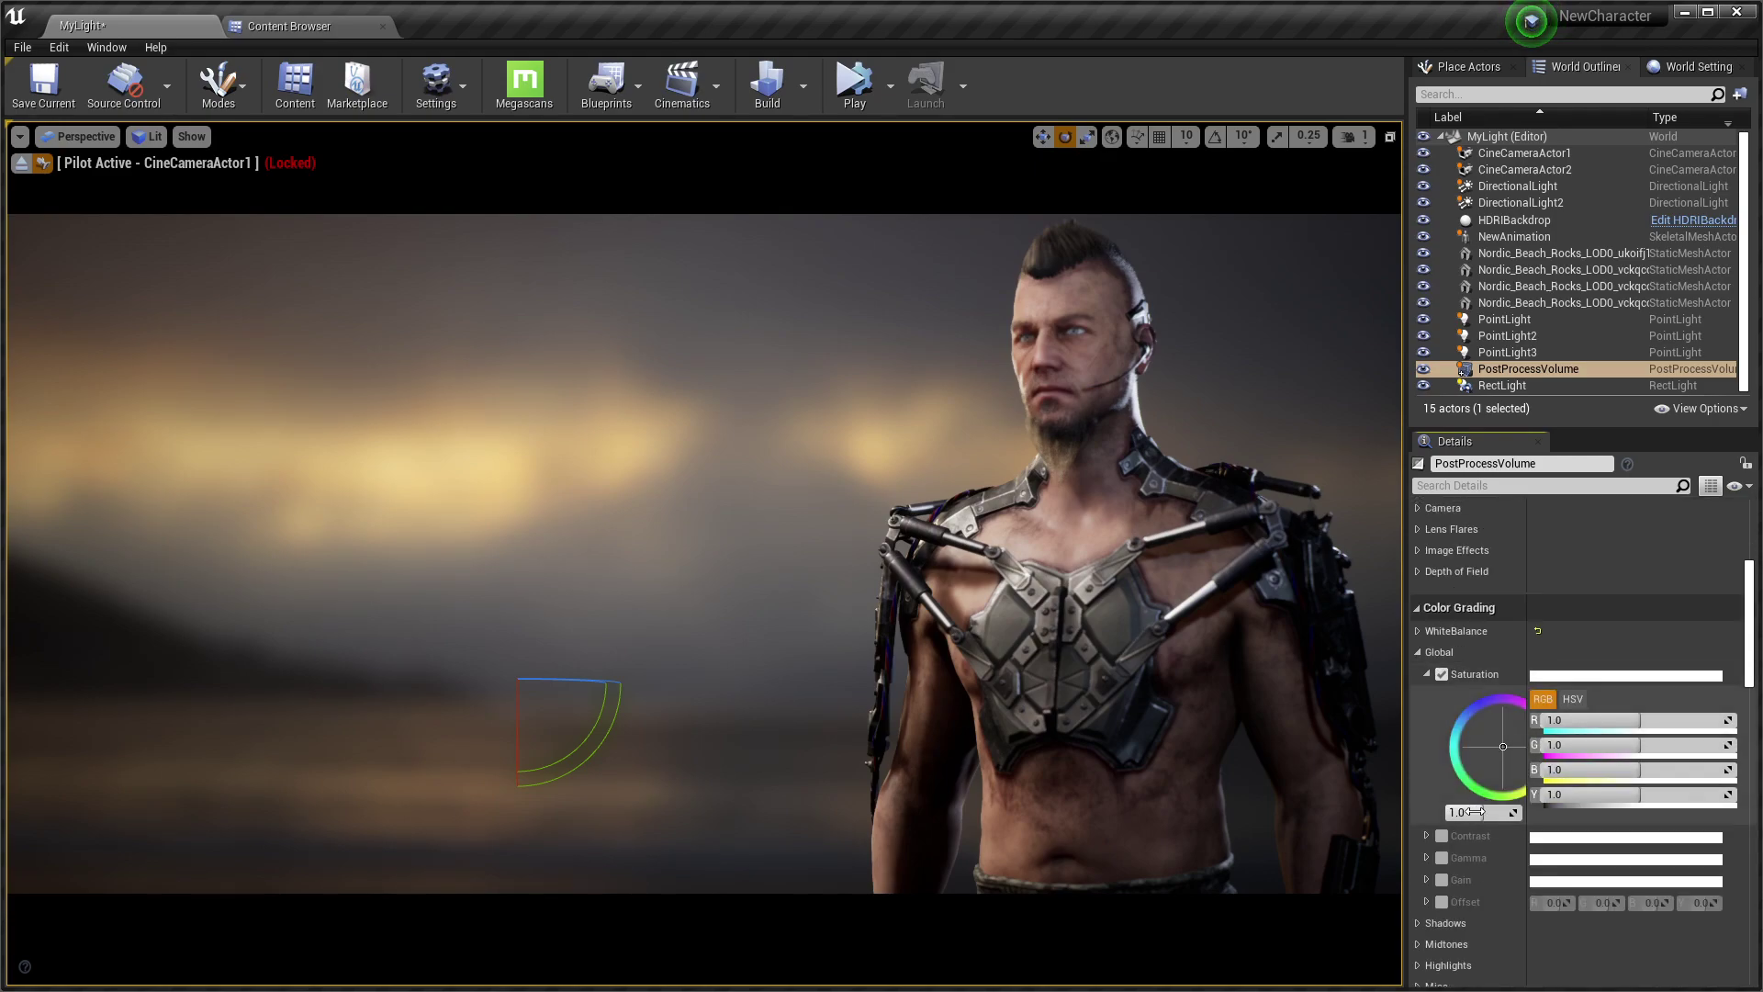
{"action": "left_click", "coordinate": [1517, 811]}
{"action": "type", "text": "0.9"}
{"action": "key", "text": "Return"}
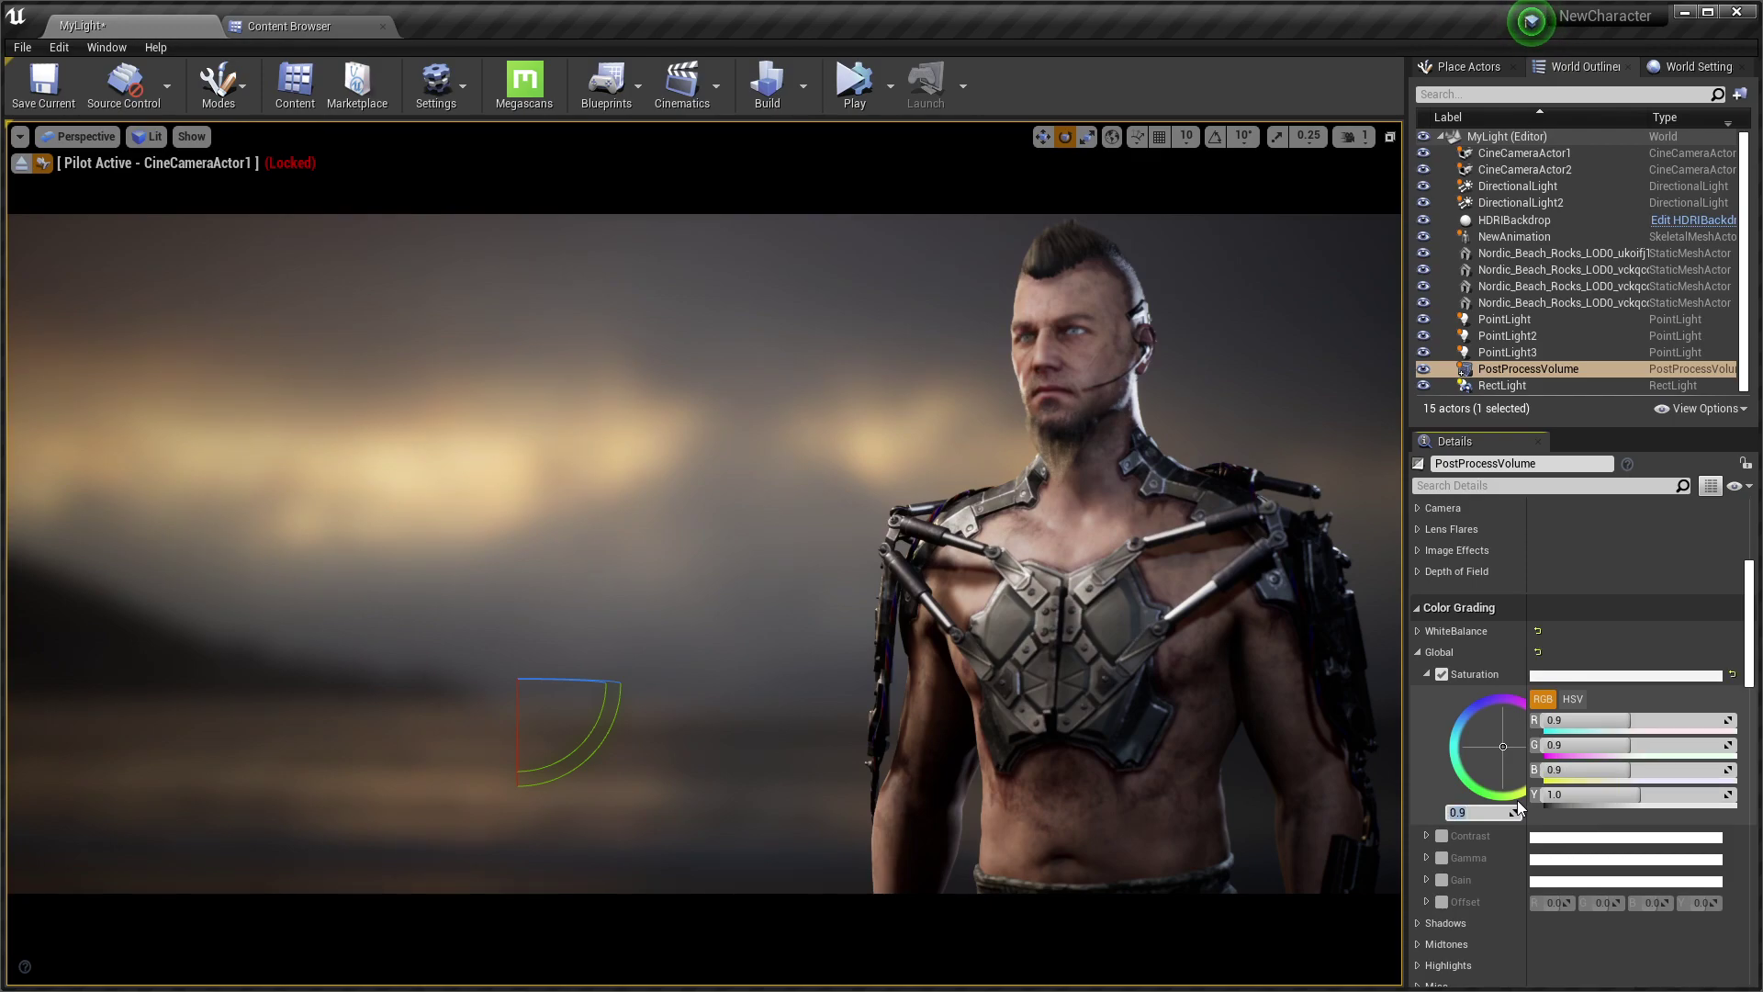
{"action": "type", "text": "1.1"}
{"action": "key", "text": "Return"}
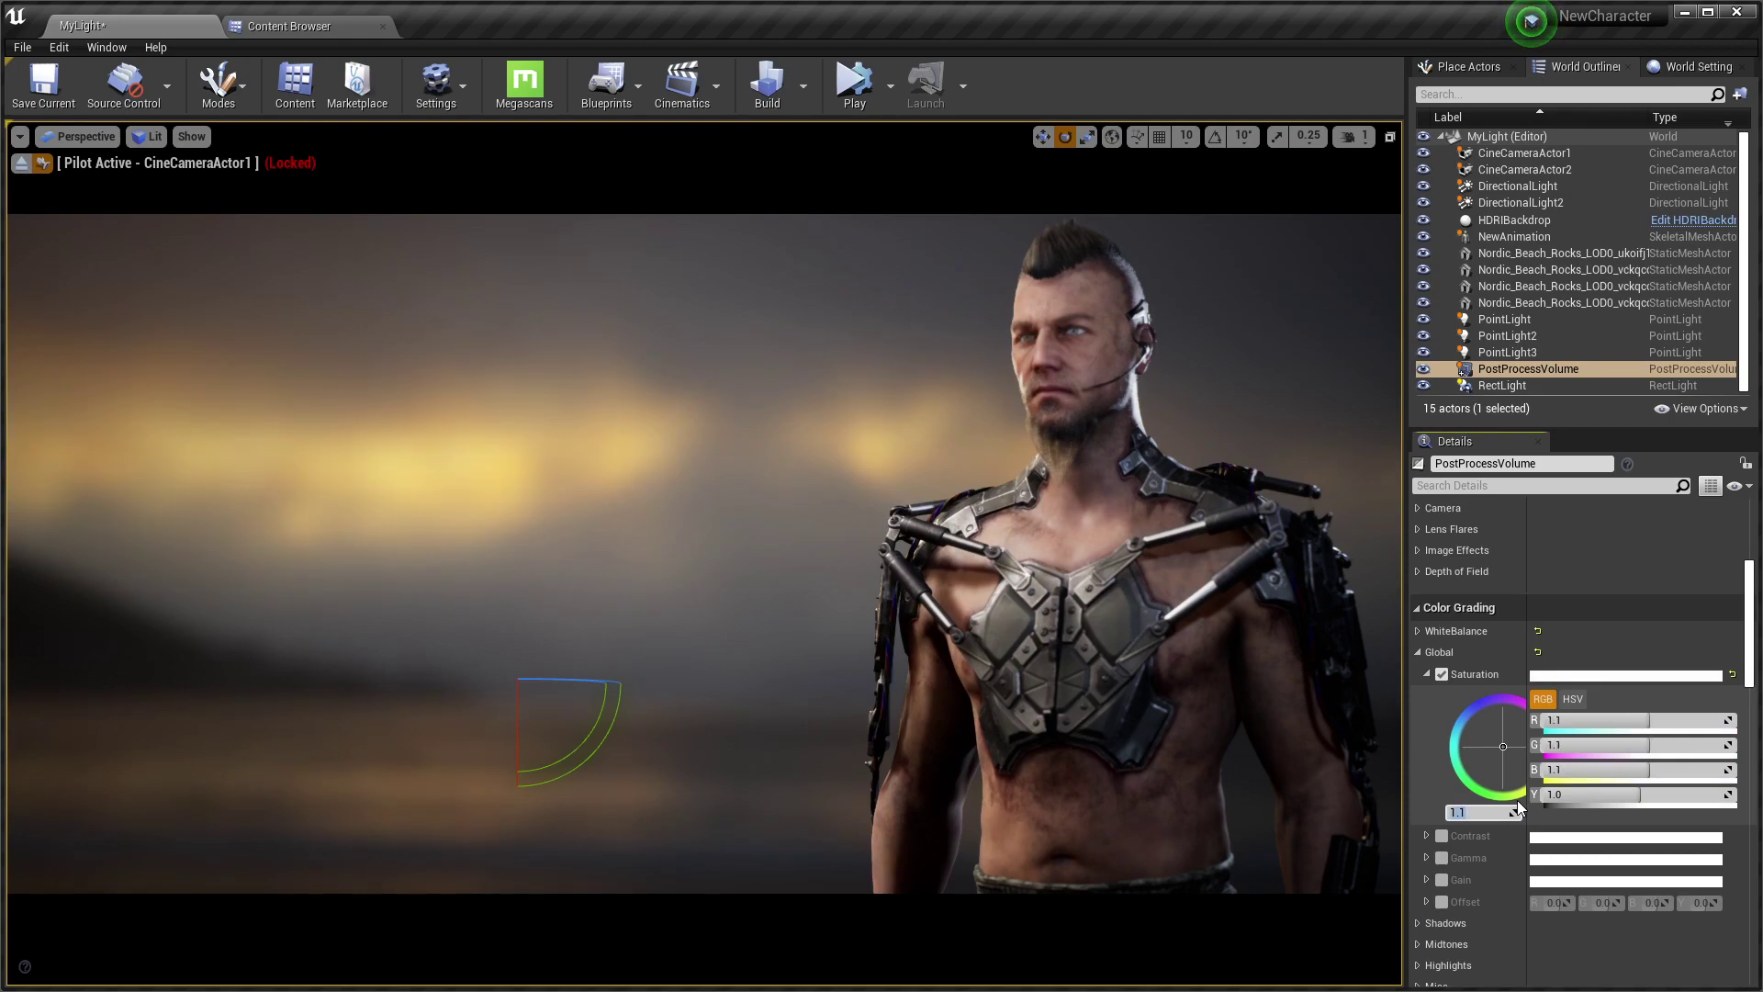
{"action": "type", "text": "1"}
{"action": "key", "text": "Return"}
{"action": "left_click", "coordinate": [1441, 676]}
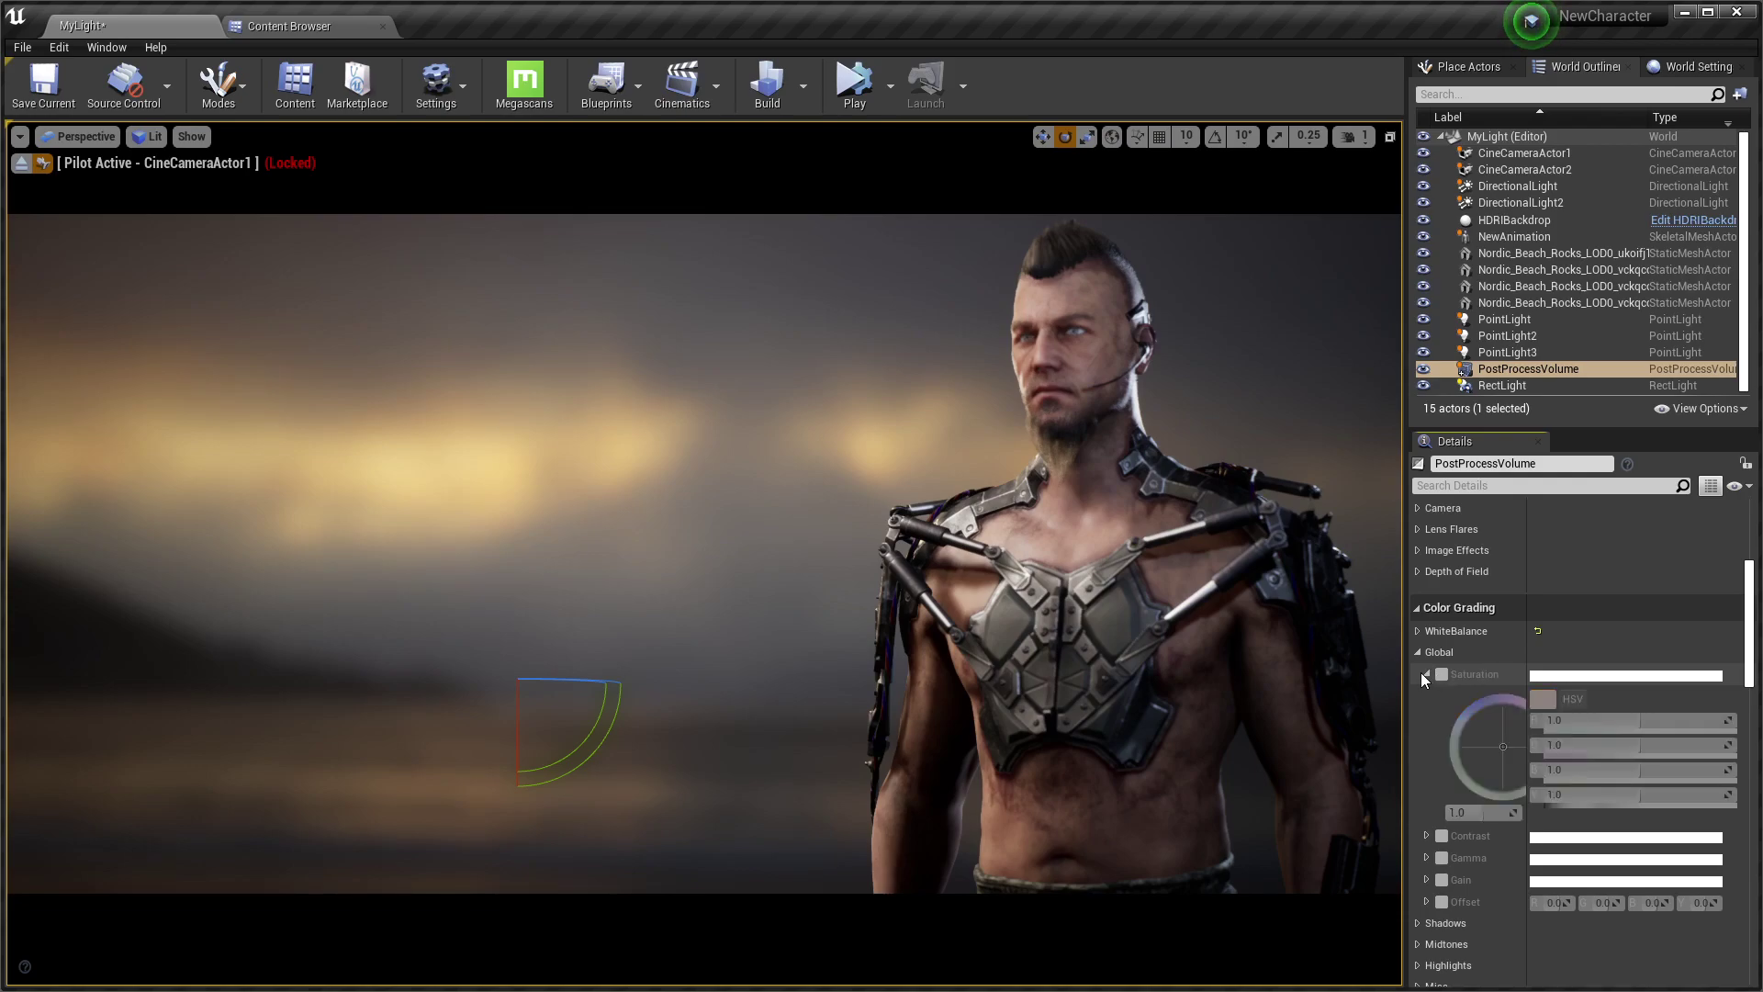
{"action": "left_click", "coordinate": [1425, 675]}
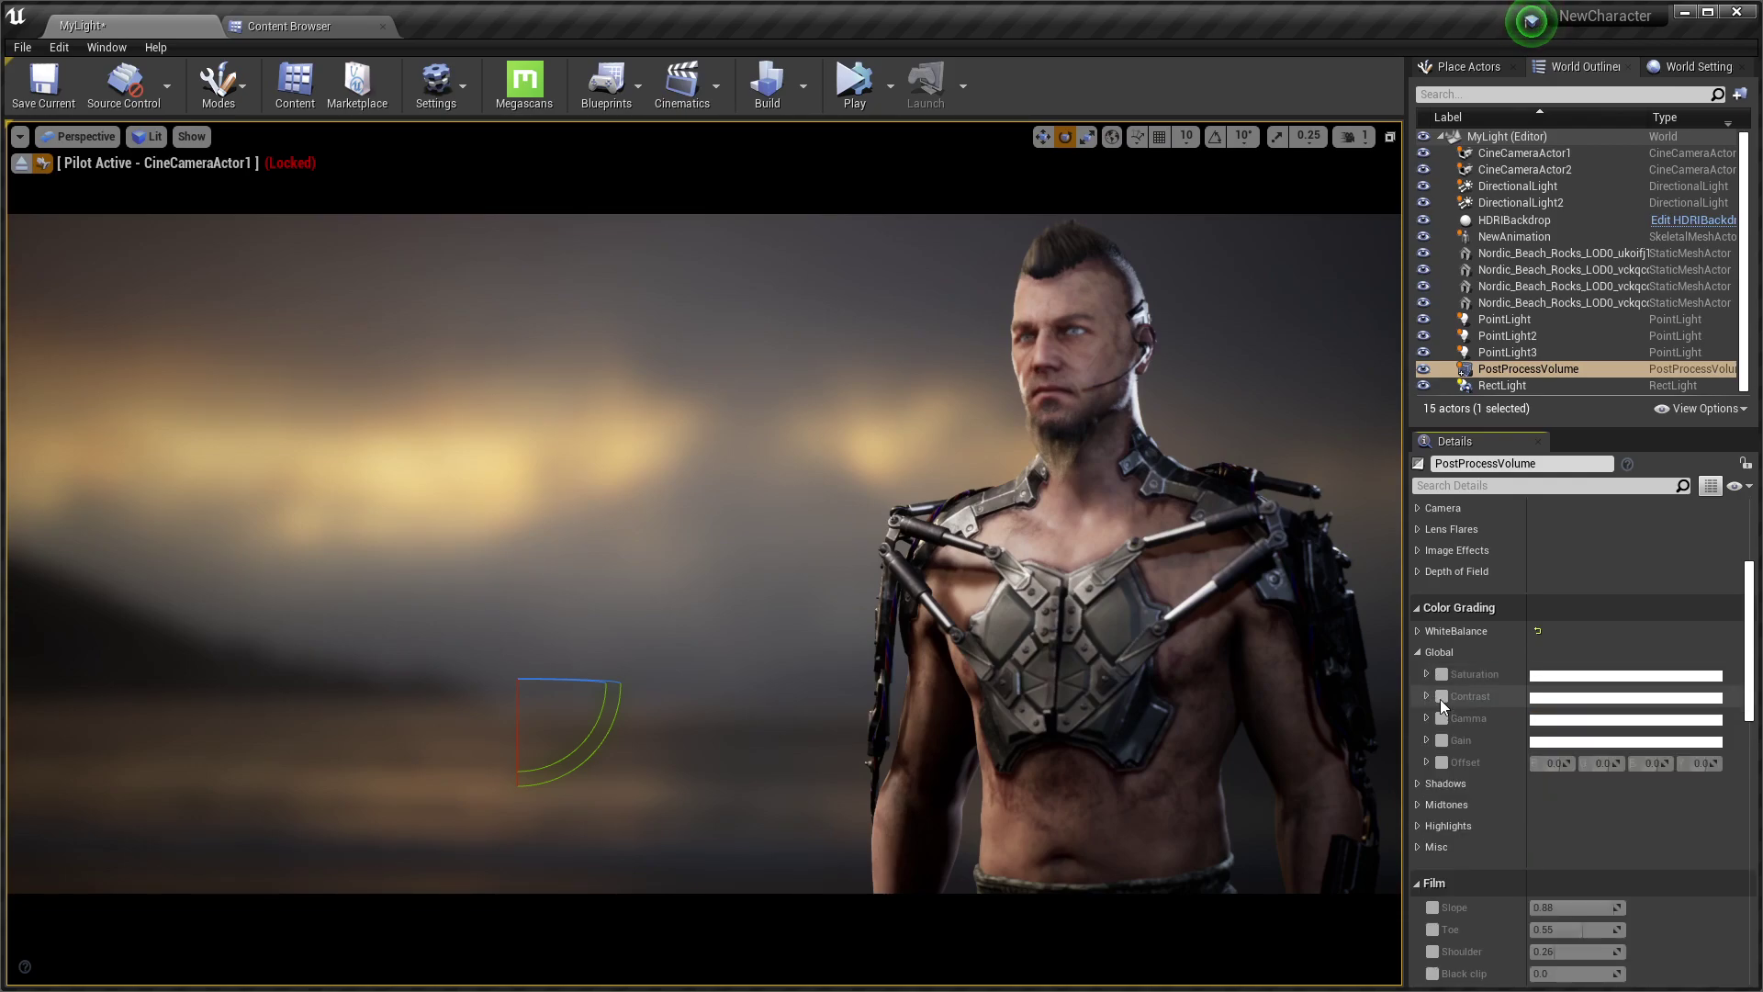
Override global Contrast and set it to 1.1
{"action": "left_click", "coordinate": [1441, 696]}
{"action": "left_click", "coordinate": [1428, 696]}
{"action": "left_click", "coordinate": [1481, 835]}
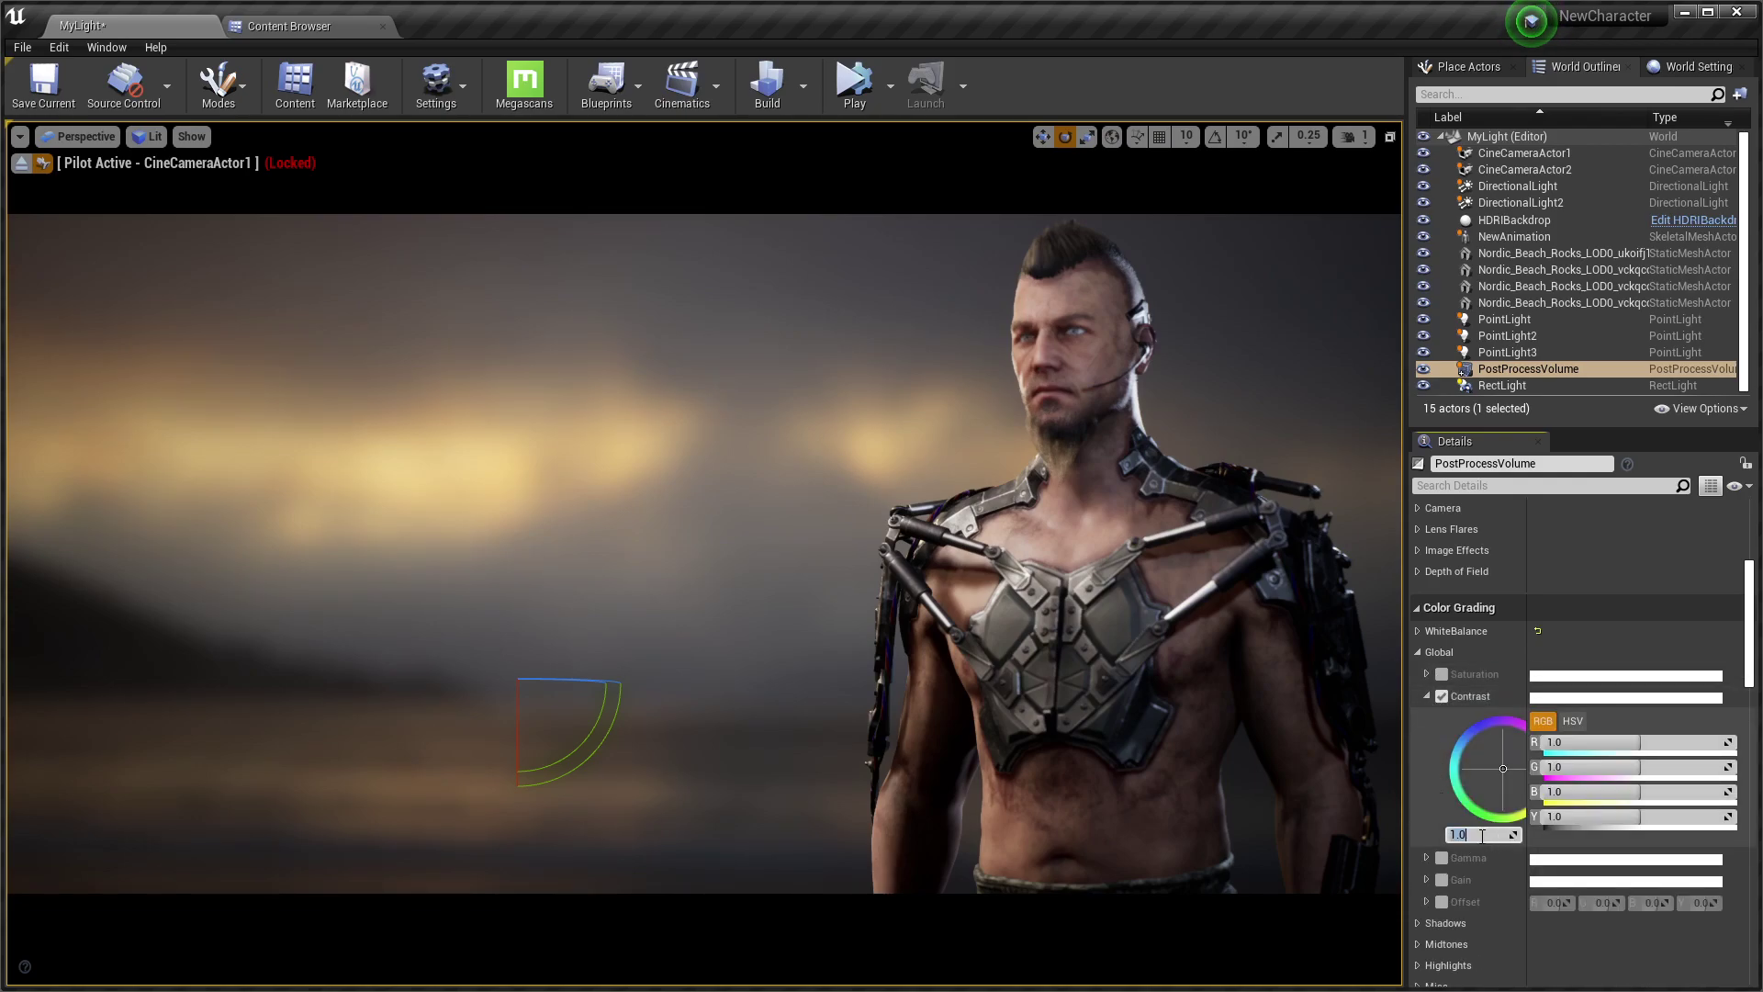
{"action": "type", "text": "1"}
{"action": "key", "text": "Return"}
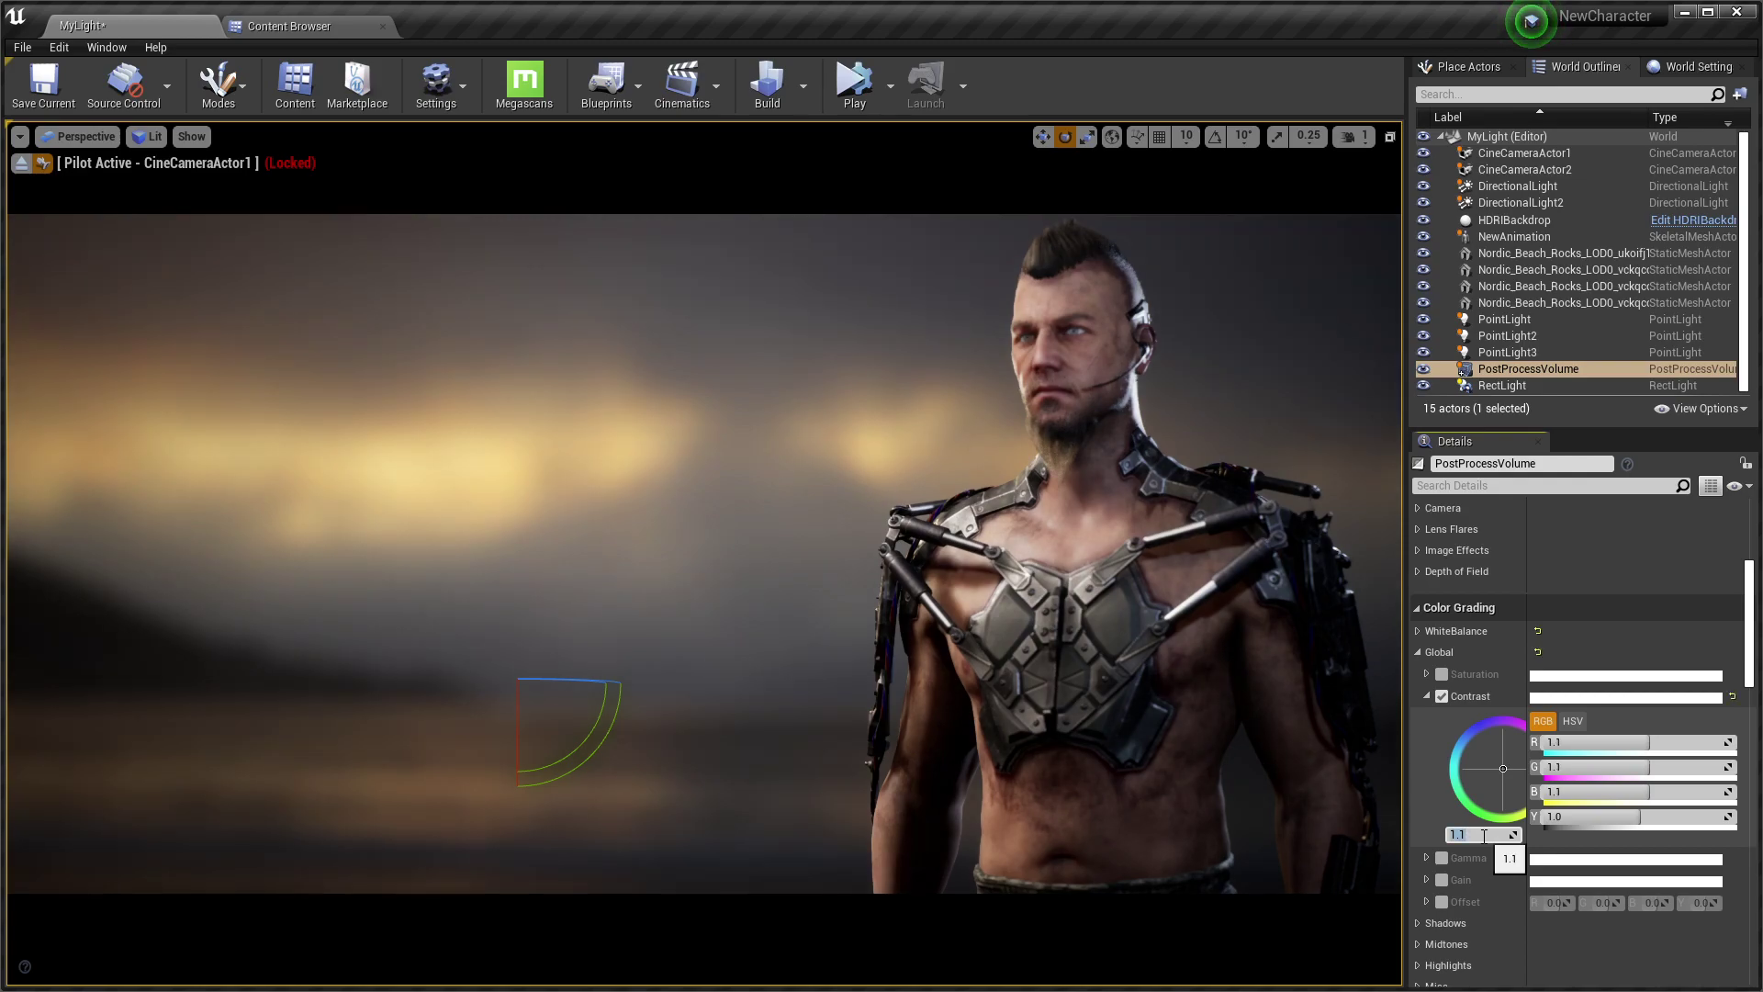
{"action": "left_click", "coordinate": [1429, 700]}
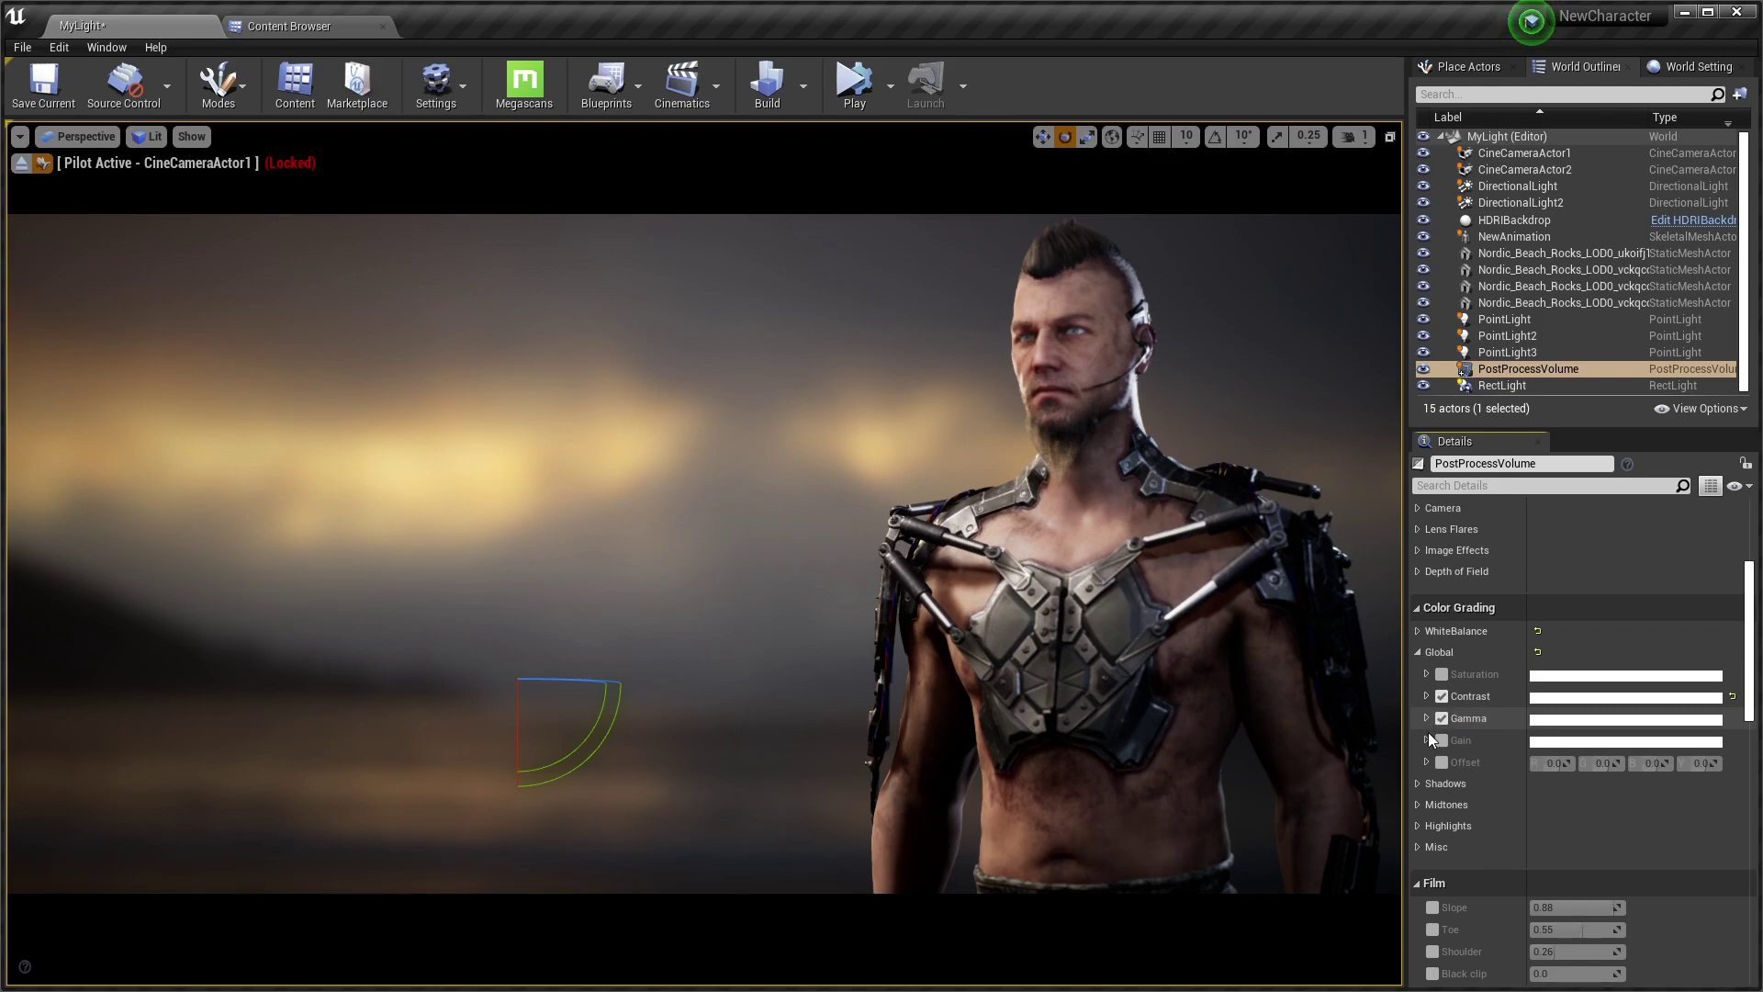
Warm the global Gamma colour wheel very slightly
{"action": "left_click", "coordinate": [1428, 718]}
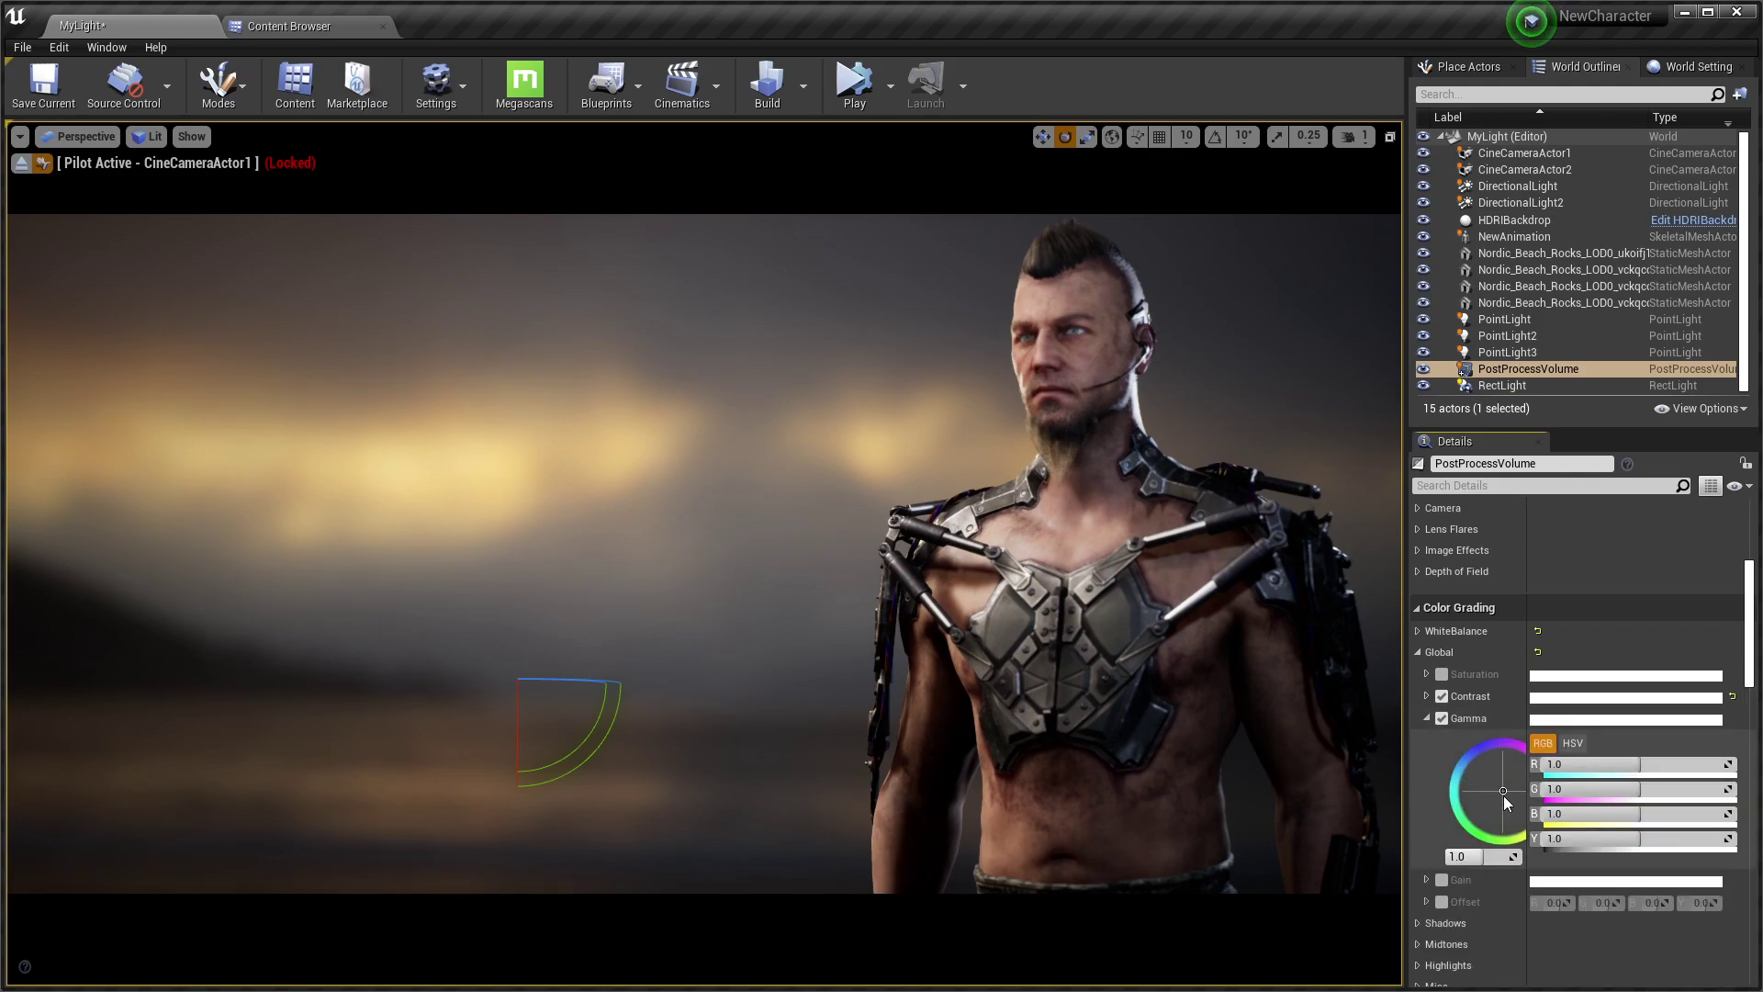
{"action": "left_click_drag", "start_coordinate": [1503, 793], "coordinate": [1513, 797]}
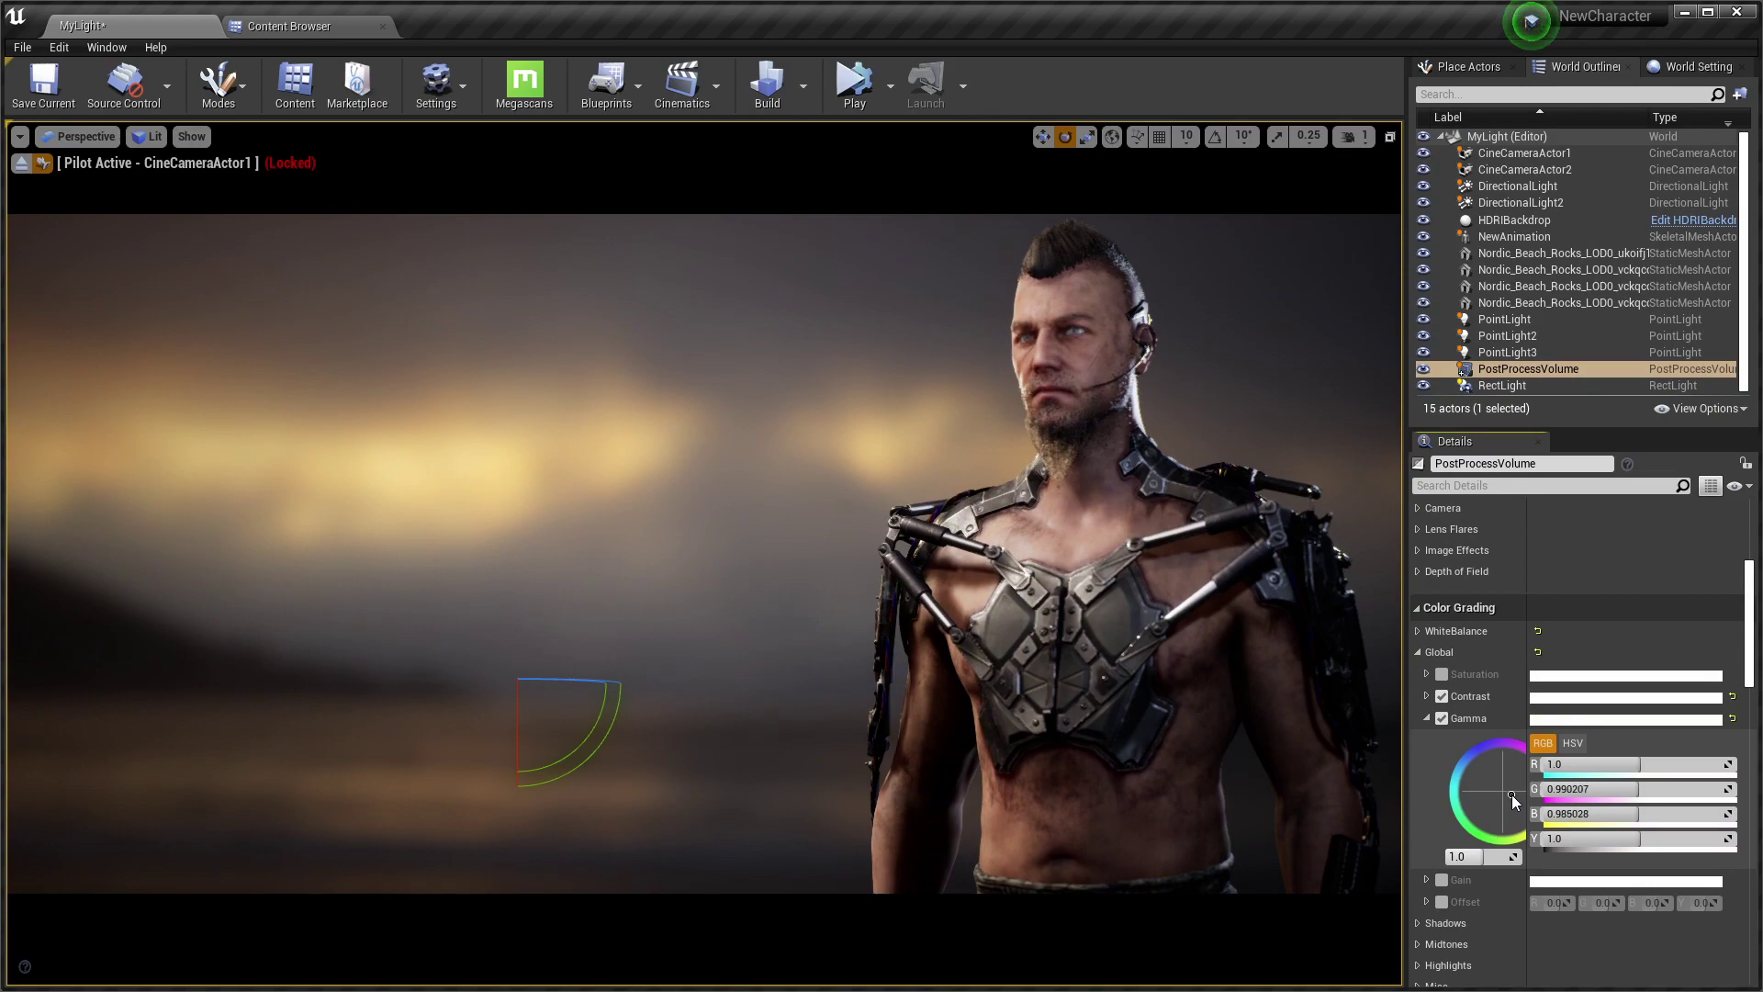
{"action": "left_click_drag", "start_coordinate": [1513, 797], "coordinate": [1512, 795]}
{"action": "left_click", "coordinate": [1429, 720]}
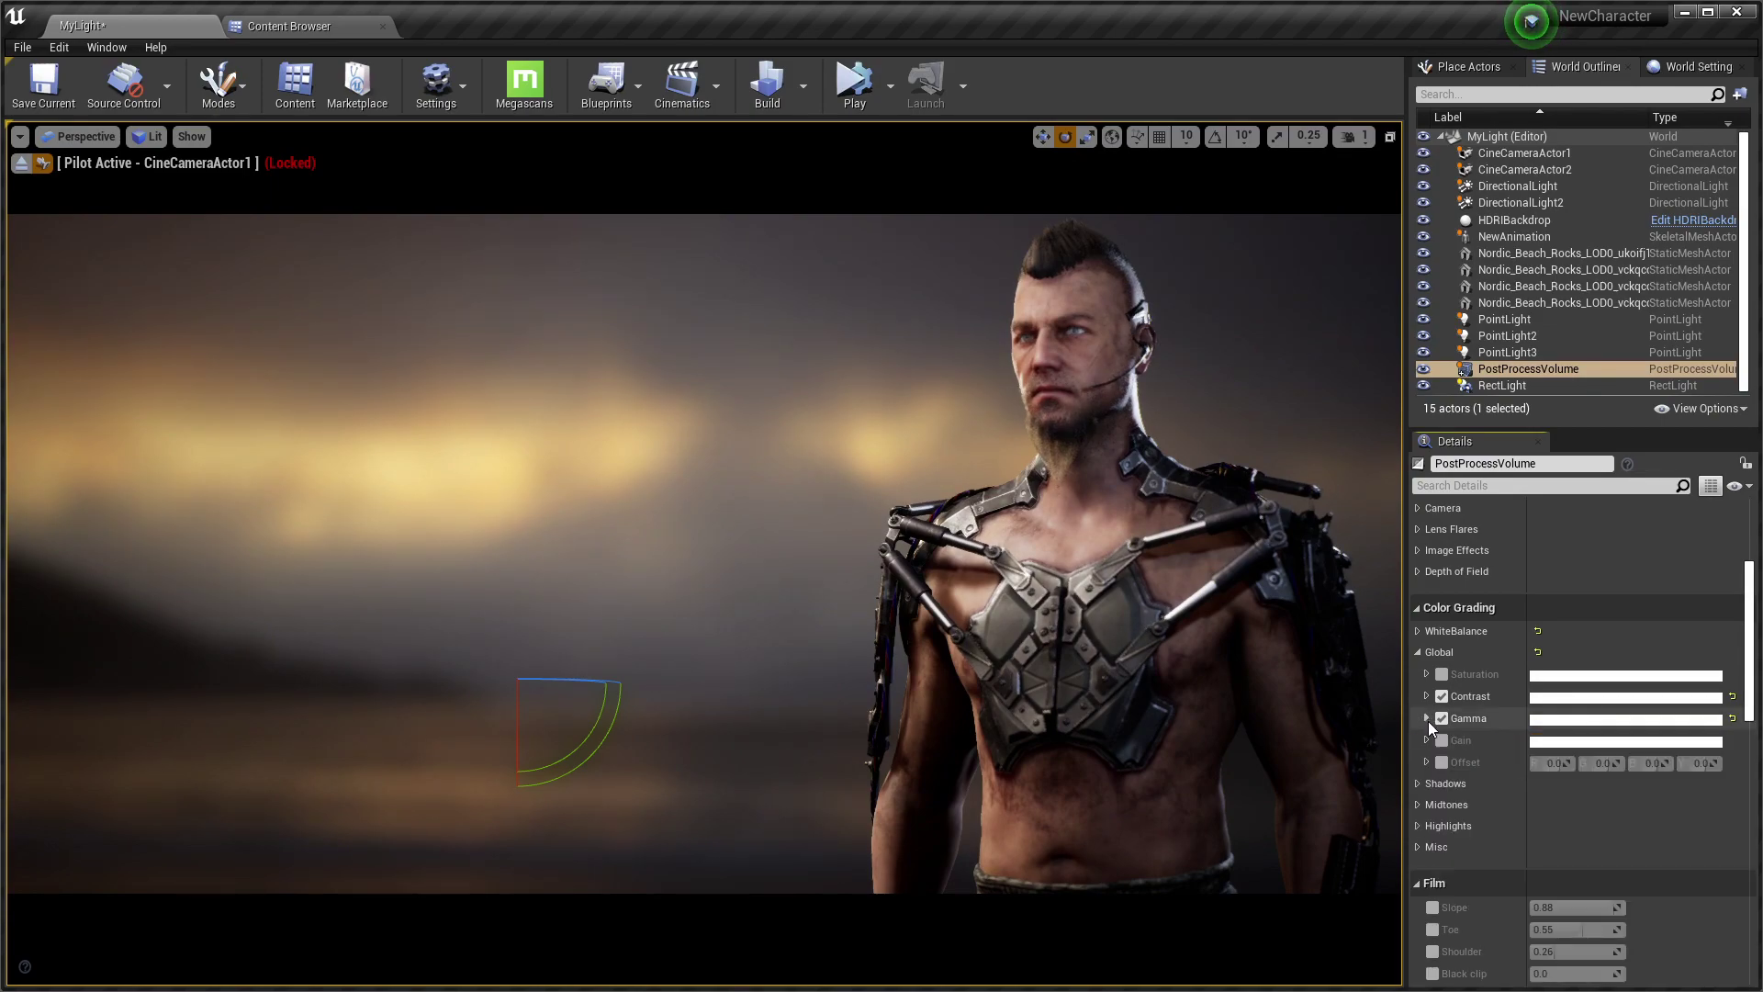
Enable global Gain tinted faintly blue (R 0.952565, G 0.956783), comparing it on and off
{"action": "left_click", "coordinate": [1439, 740]}
{"action": "left_click", "coordinate": [1427, 741]}
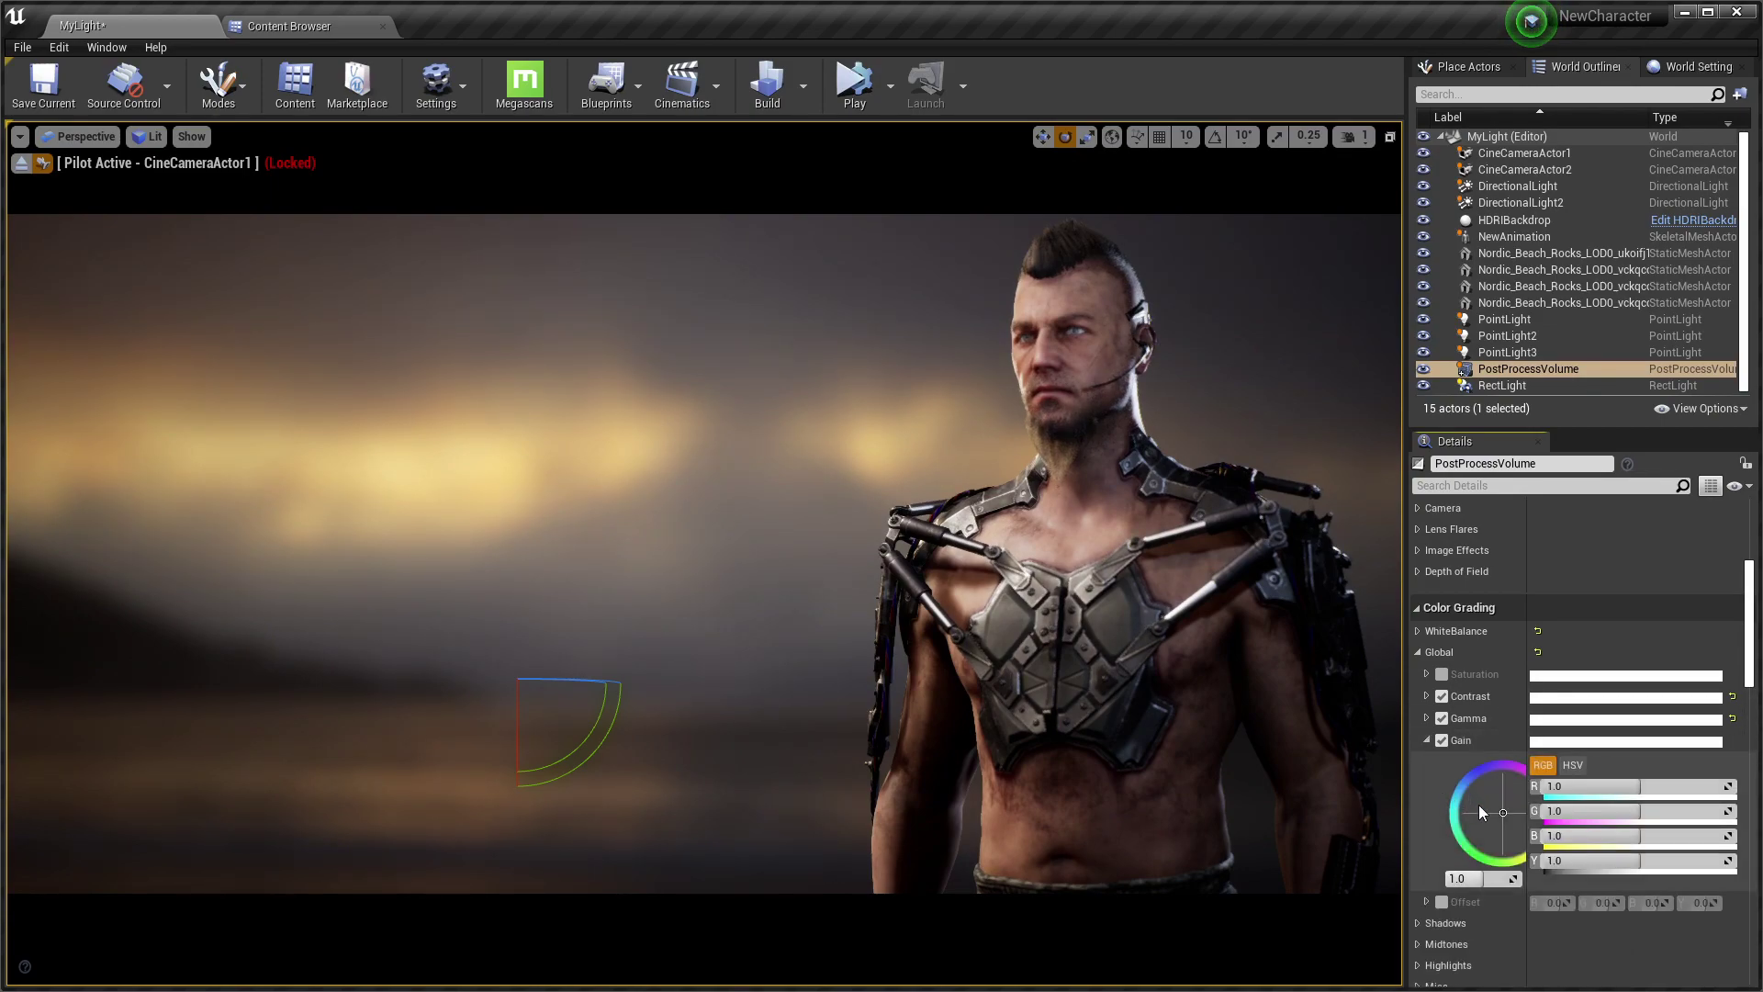
{"action": "left_click_drag", "start_coordinate": [1498, 814], "coordinate": [1495, 801]}
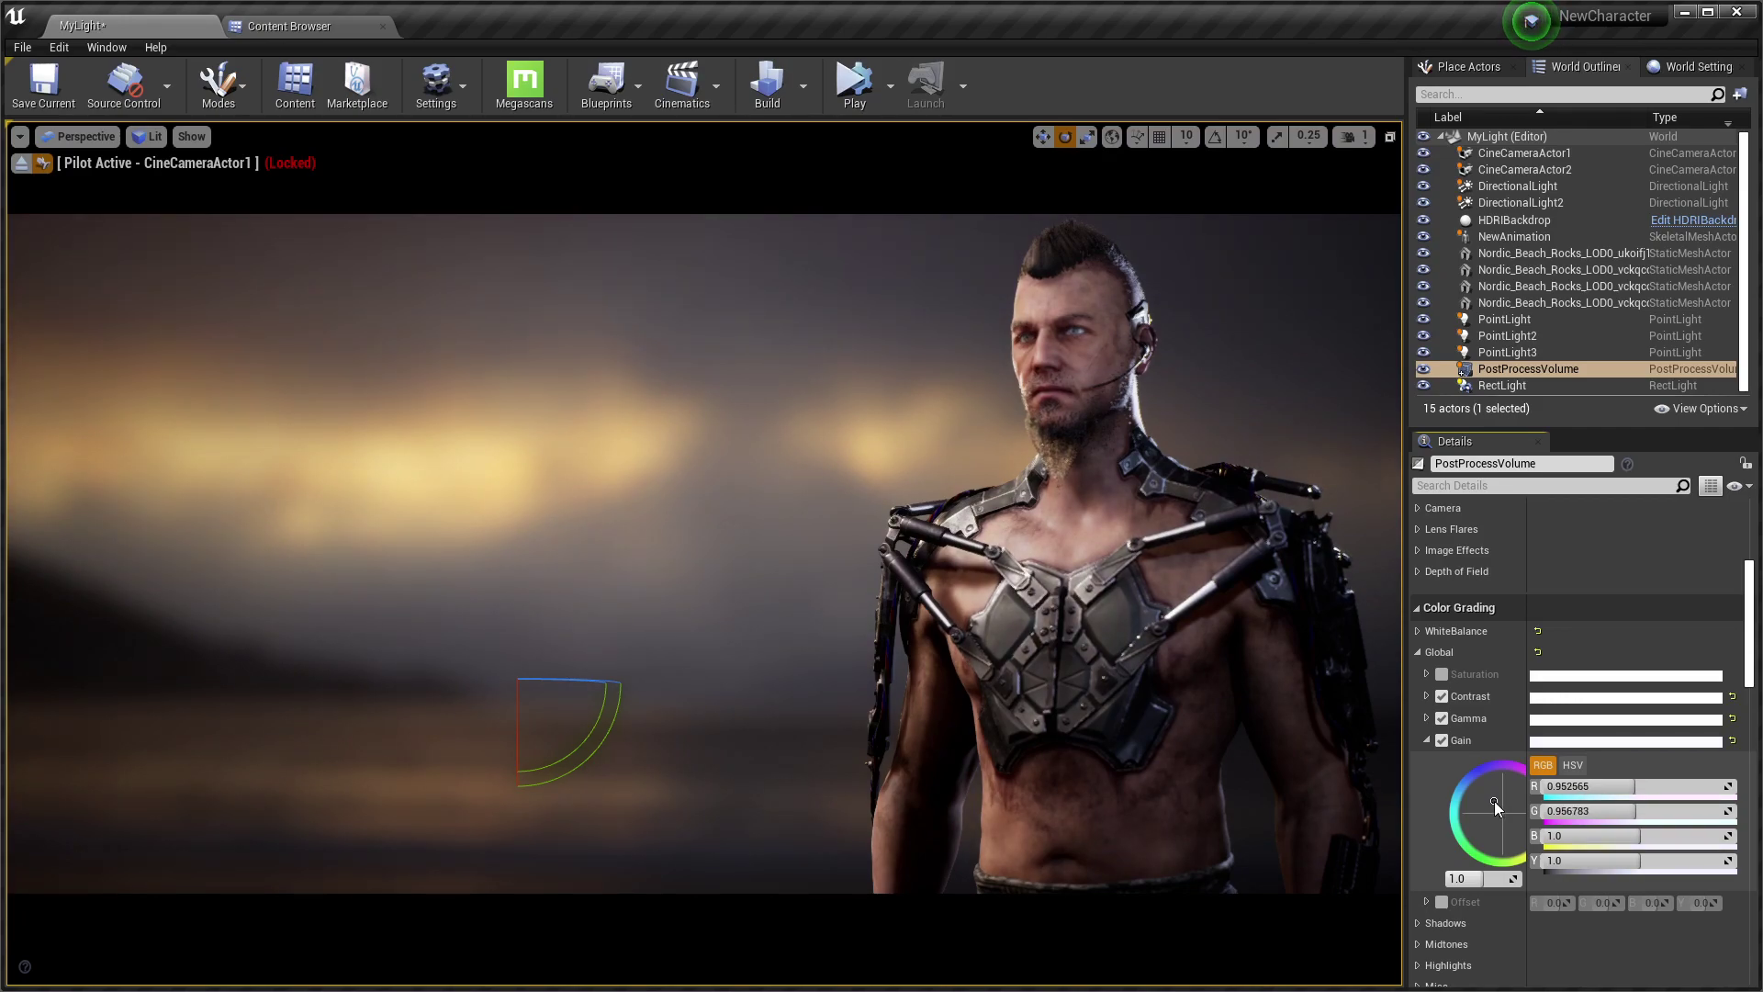
{"action": "left_click", "coordinate": [1440, 742]}
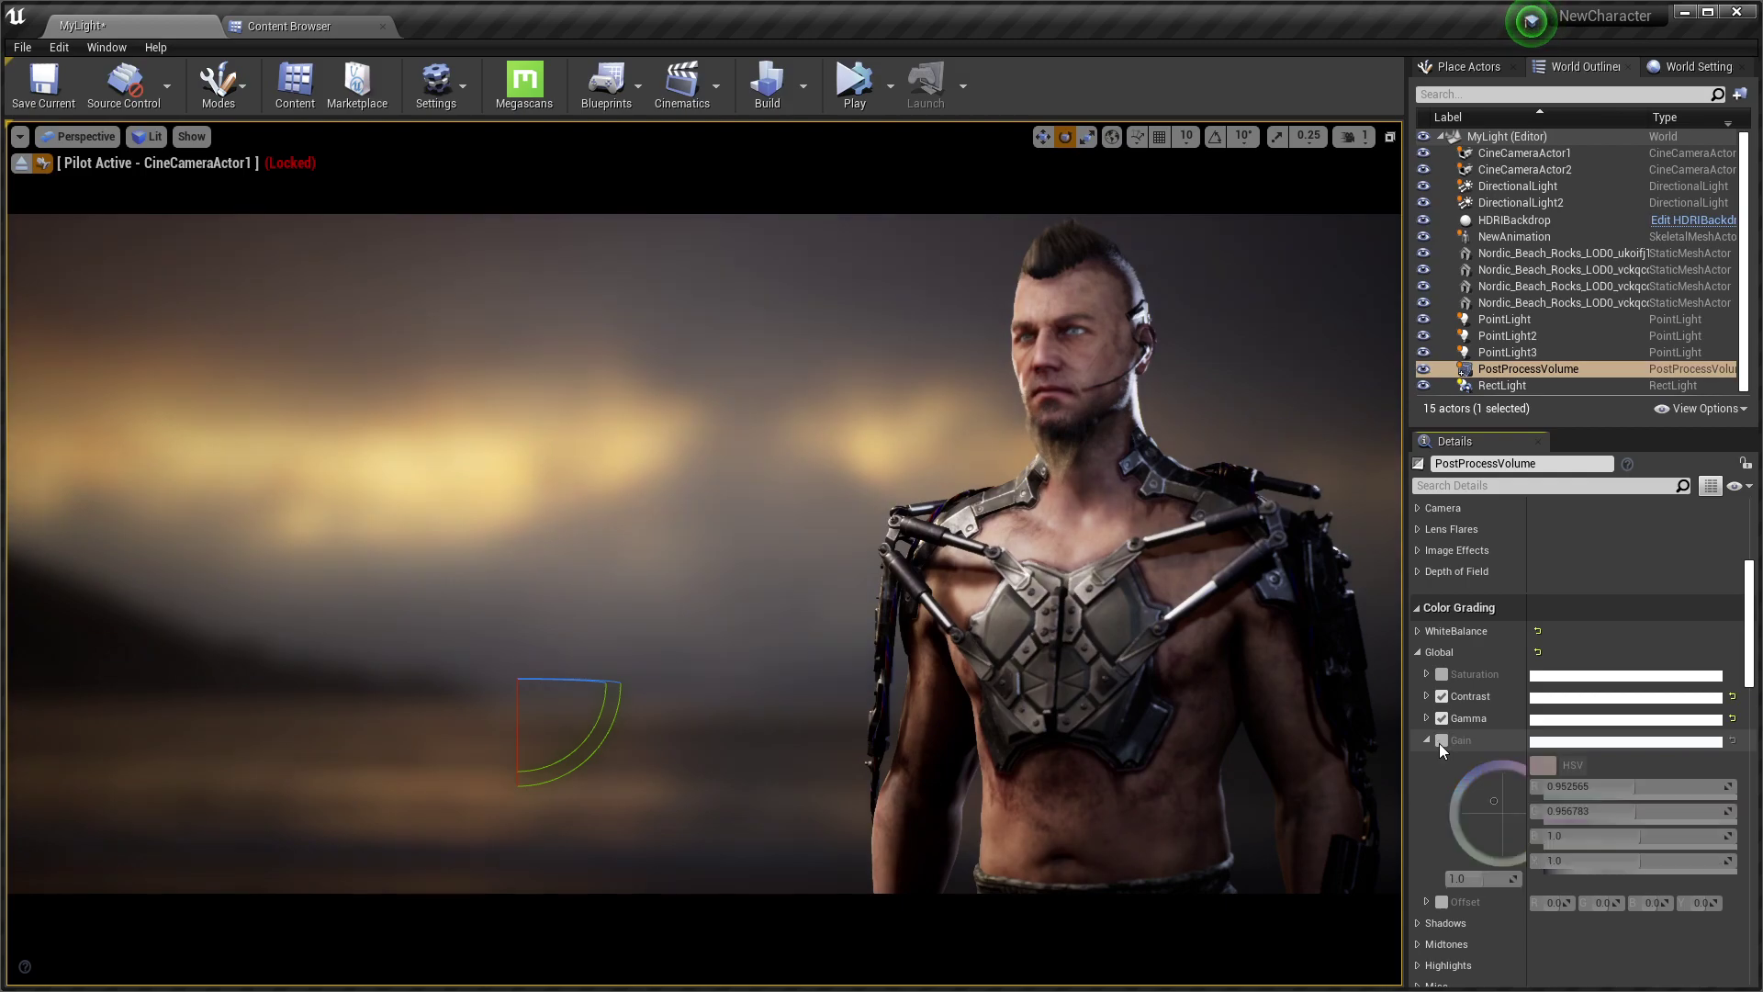
{"action": "left_click", "coordinate": [1440, 742]}
{"action": "left_click", "coordinate": [1440, 742]}
{"action": "left_click", "coordinate": [1440, 742]}
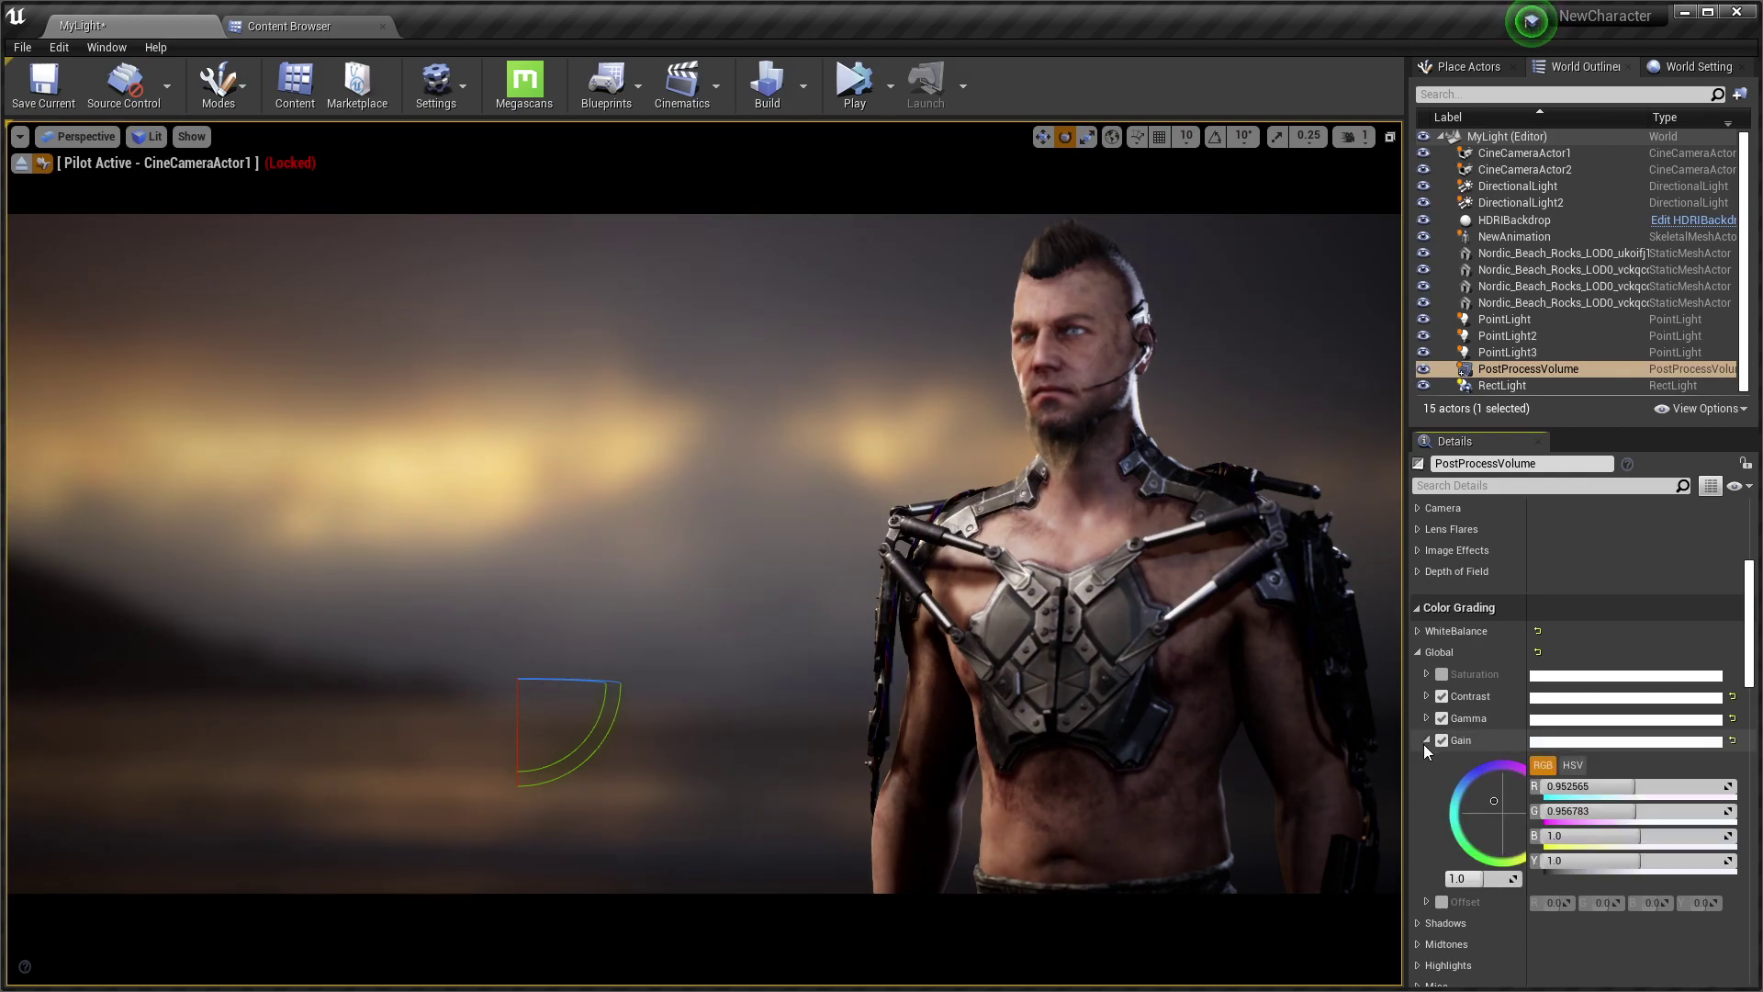
{"action": "left_click", "coordinate": [1427, 741]}
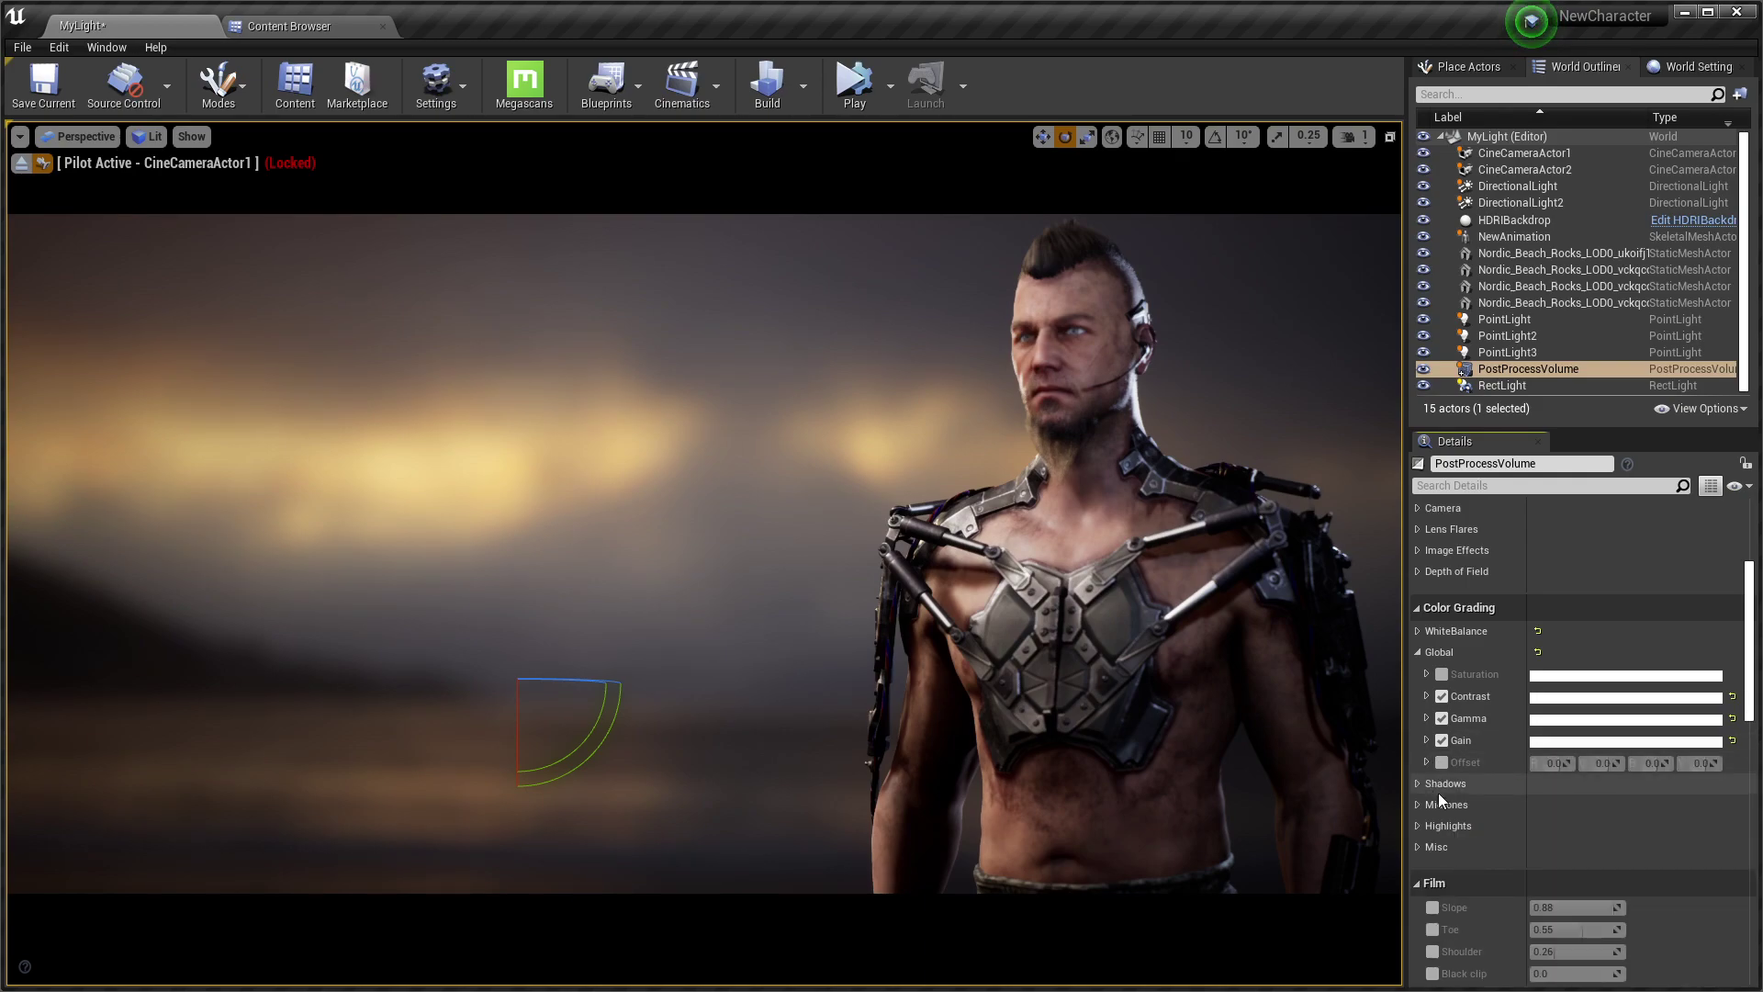
Enable Shadows Gamma and tint it slightly blue (about R 0.94, G 0.95), comparing on and off
{"action": "left_click", "coordinate": [1416, 653]}
{"action": "left_click", "coordinate": [1417, 676]}
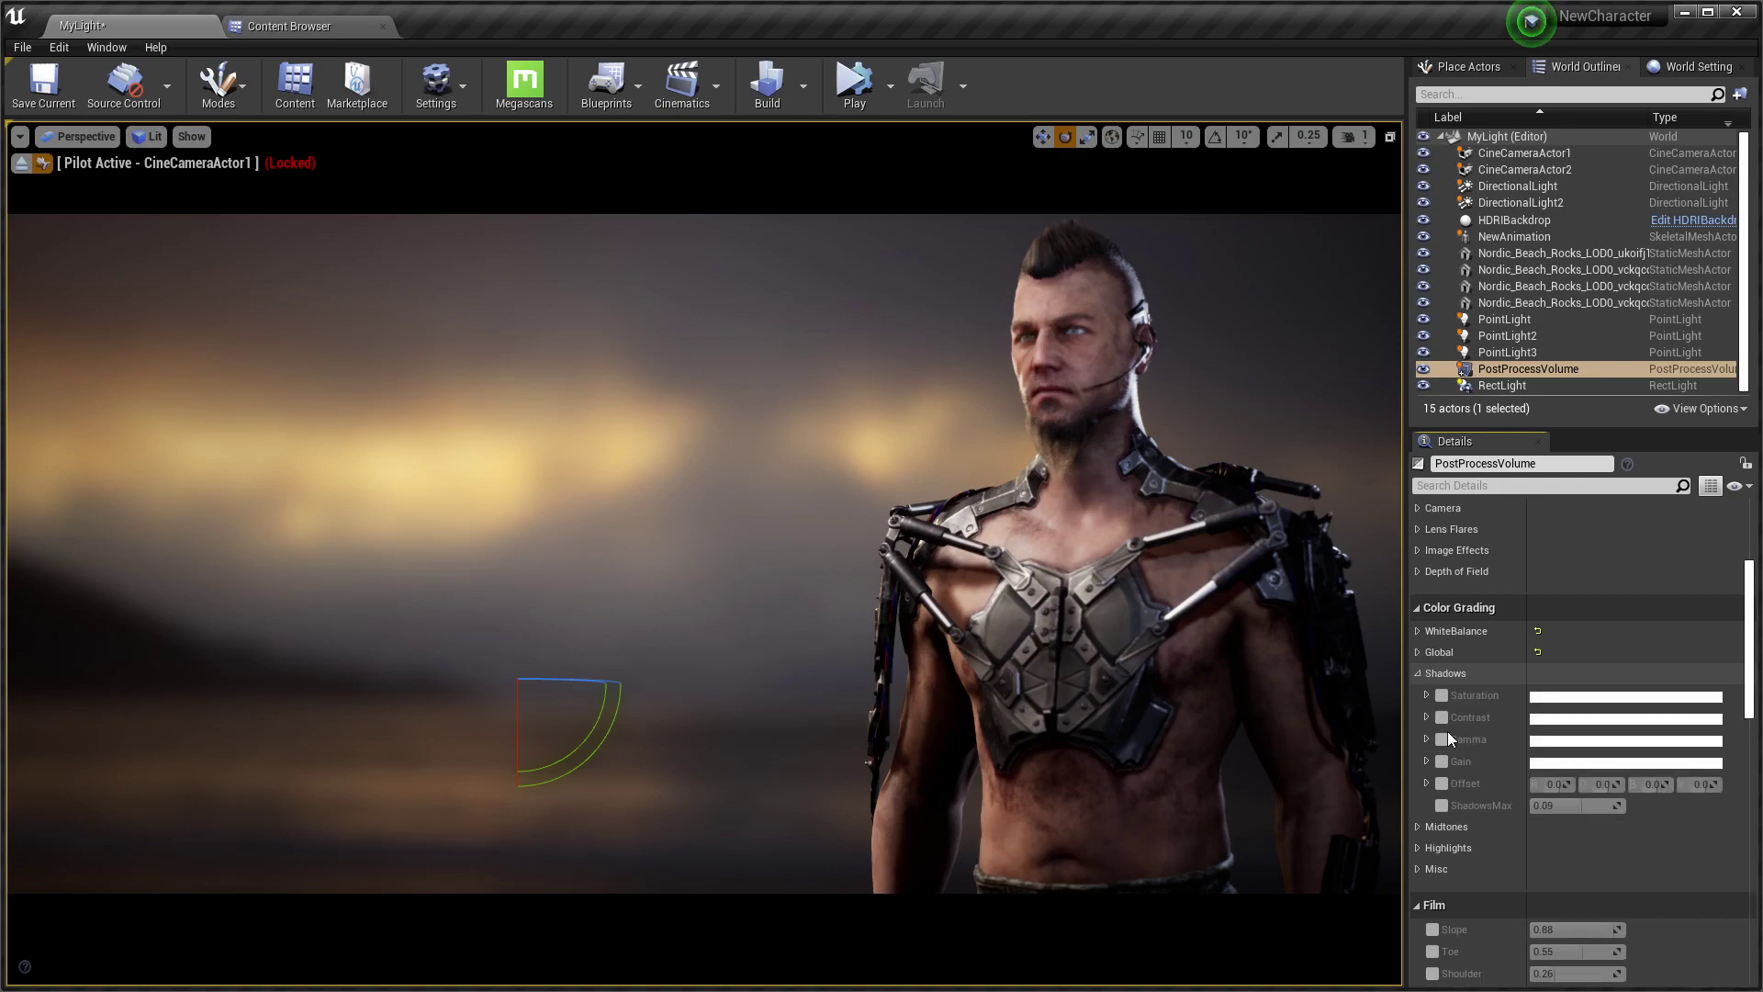
{"action": "left_click", "coordinate": [1442, 740]}
{"action": "left_click", "coordinate": [1429, 740]}
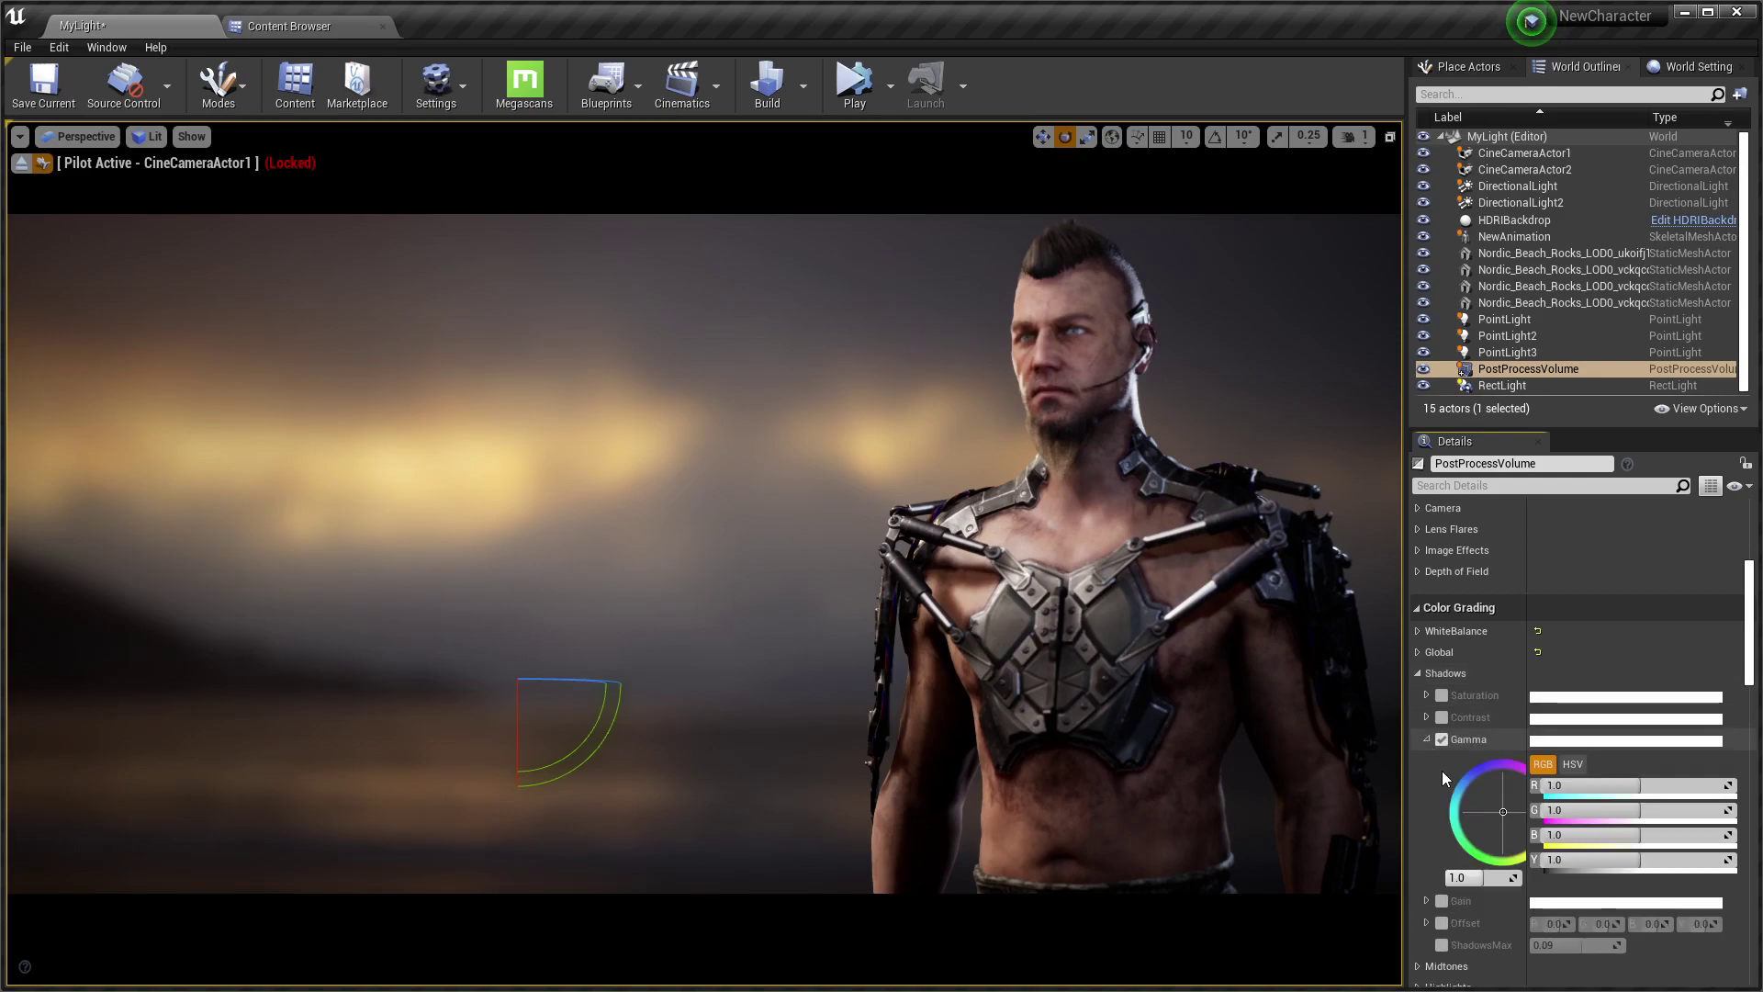
{"action": "left_click_drag", "start_coordinate": [1501, 814], "coordinate": [1491, 803]}
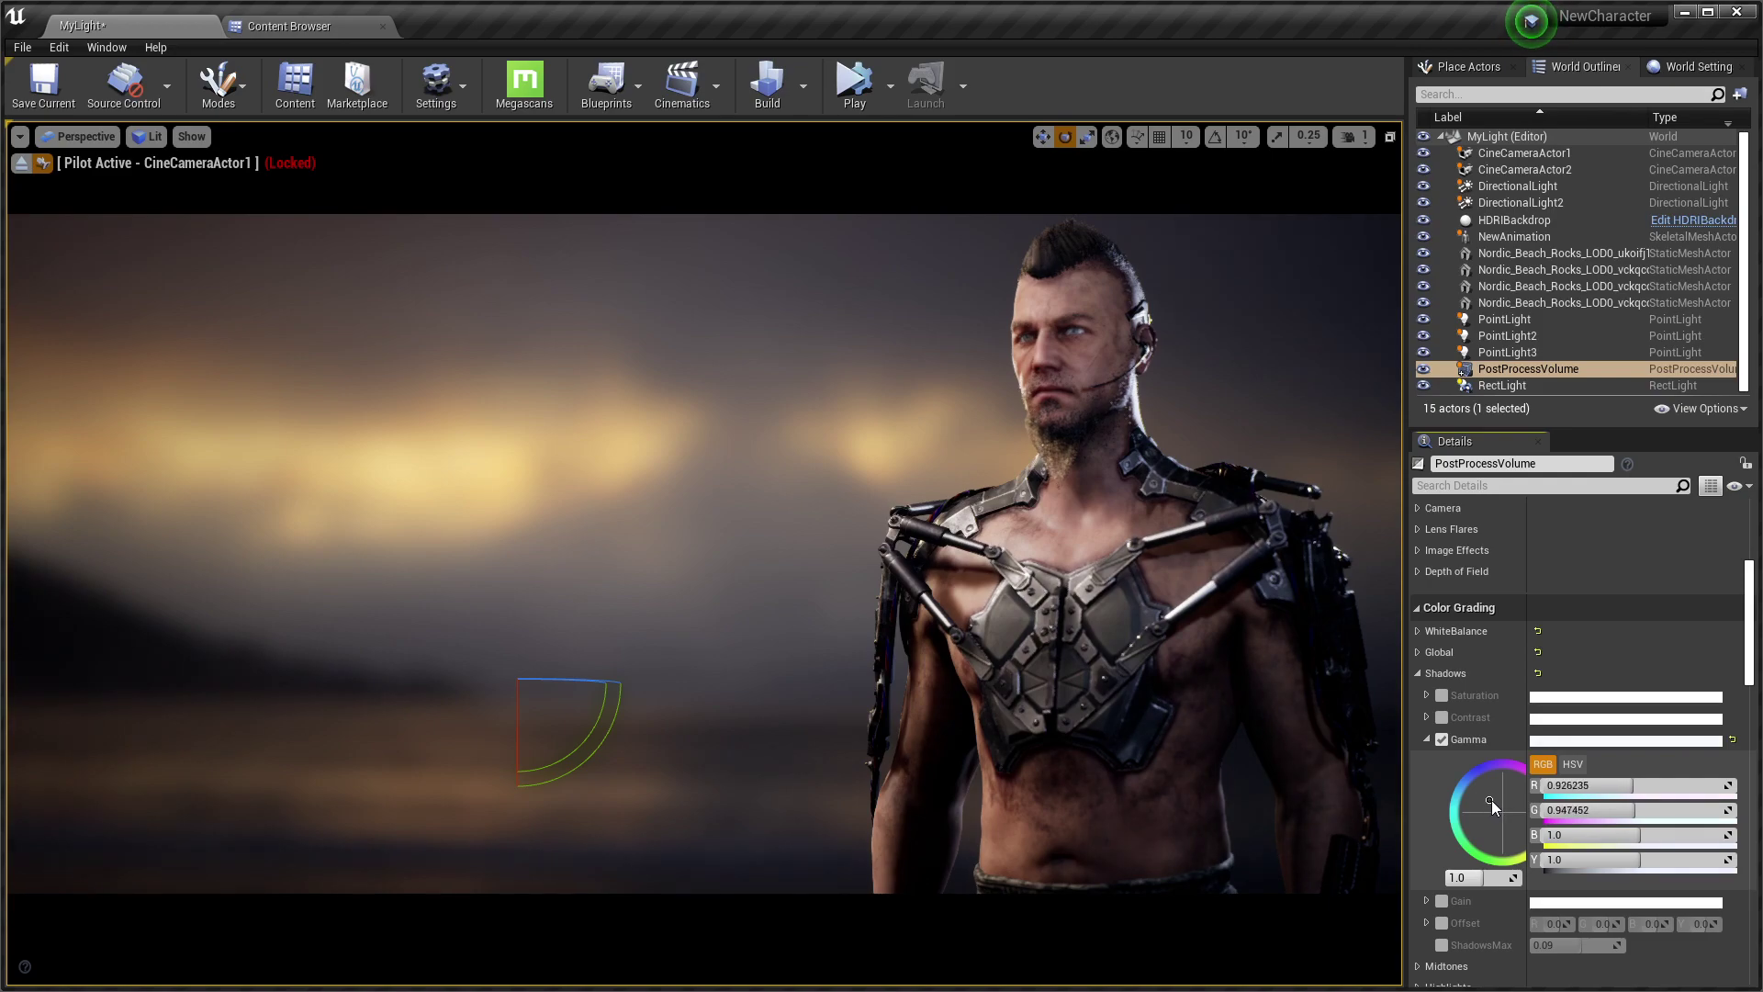
{"action": "left_click_drag", "start_coordinate": [1491, 803], "coordinate": [1492, 801]}
{"action": "left_click", "coordinate": [1439, 740]}
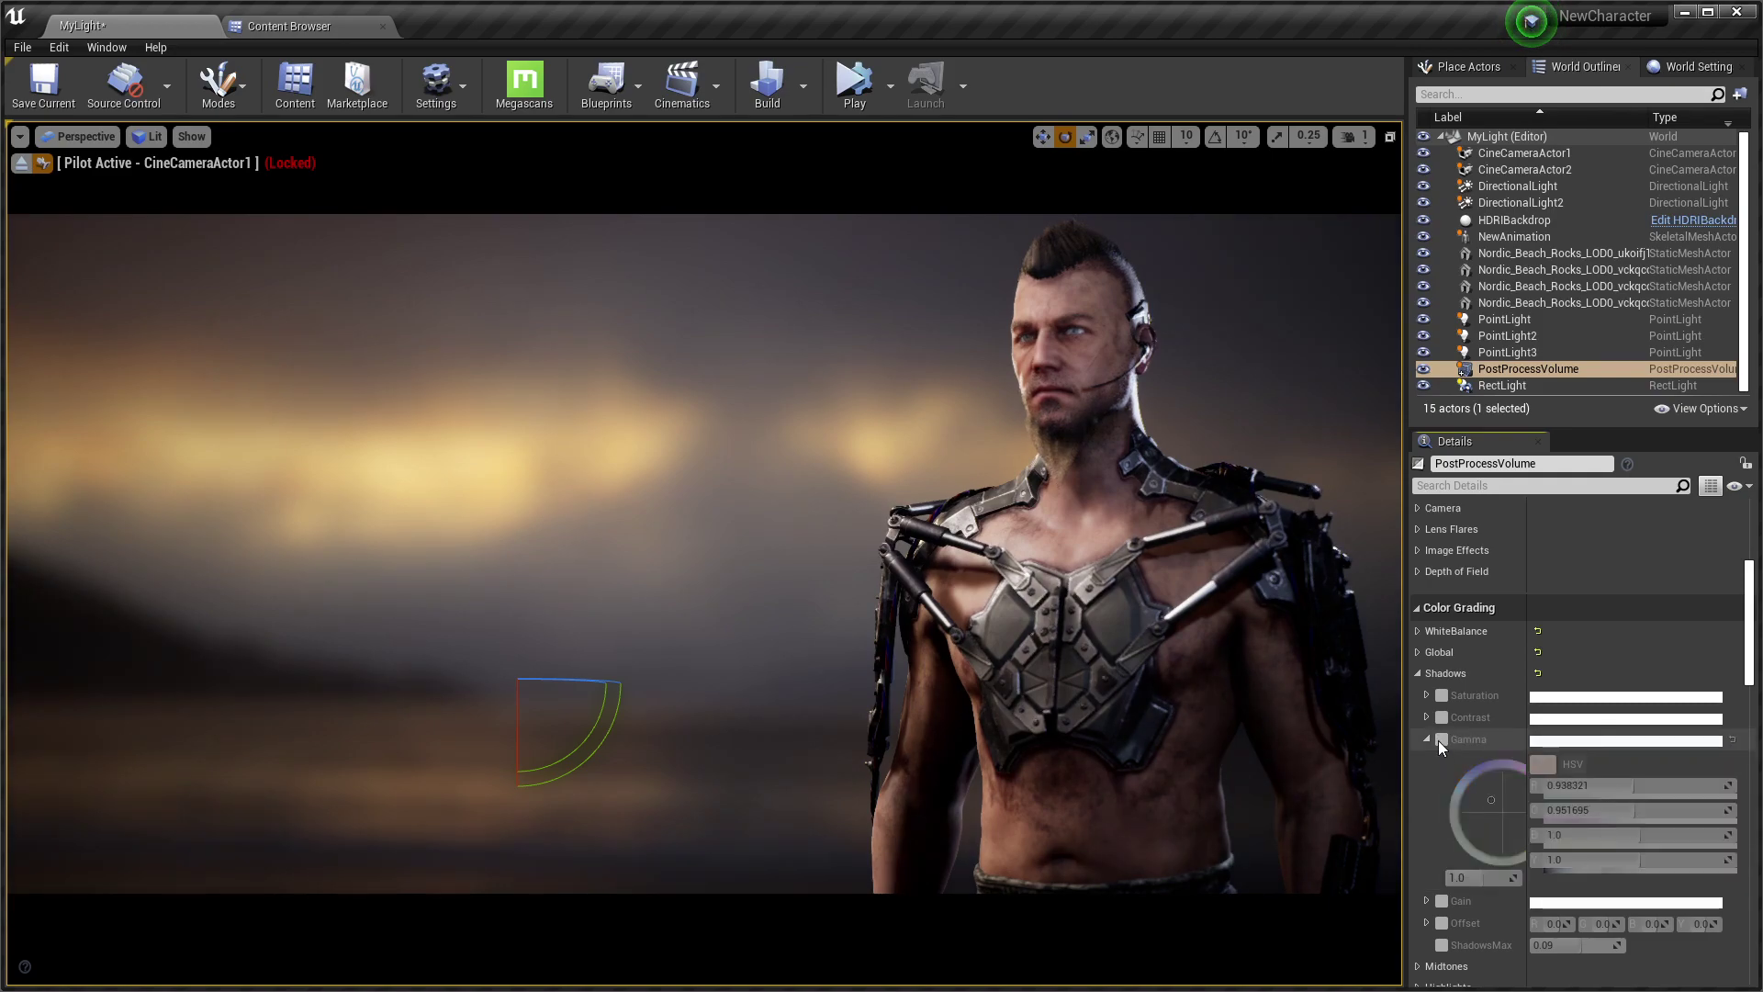
{"action": "left_click", "coordinate": [1438, 741]}
{"action": "left_click", "coordinate": [1425, 737]}
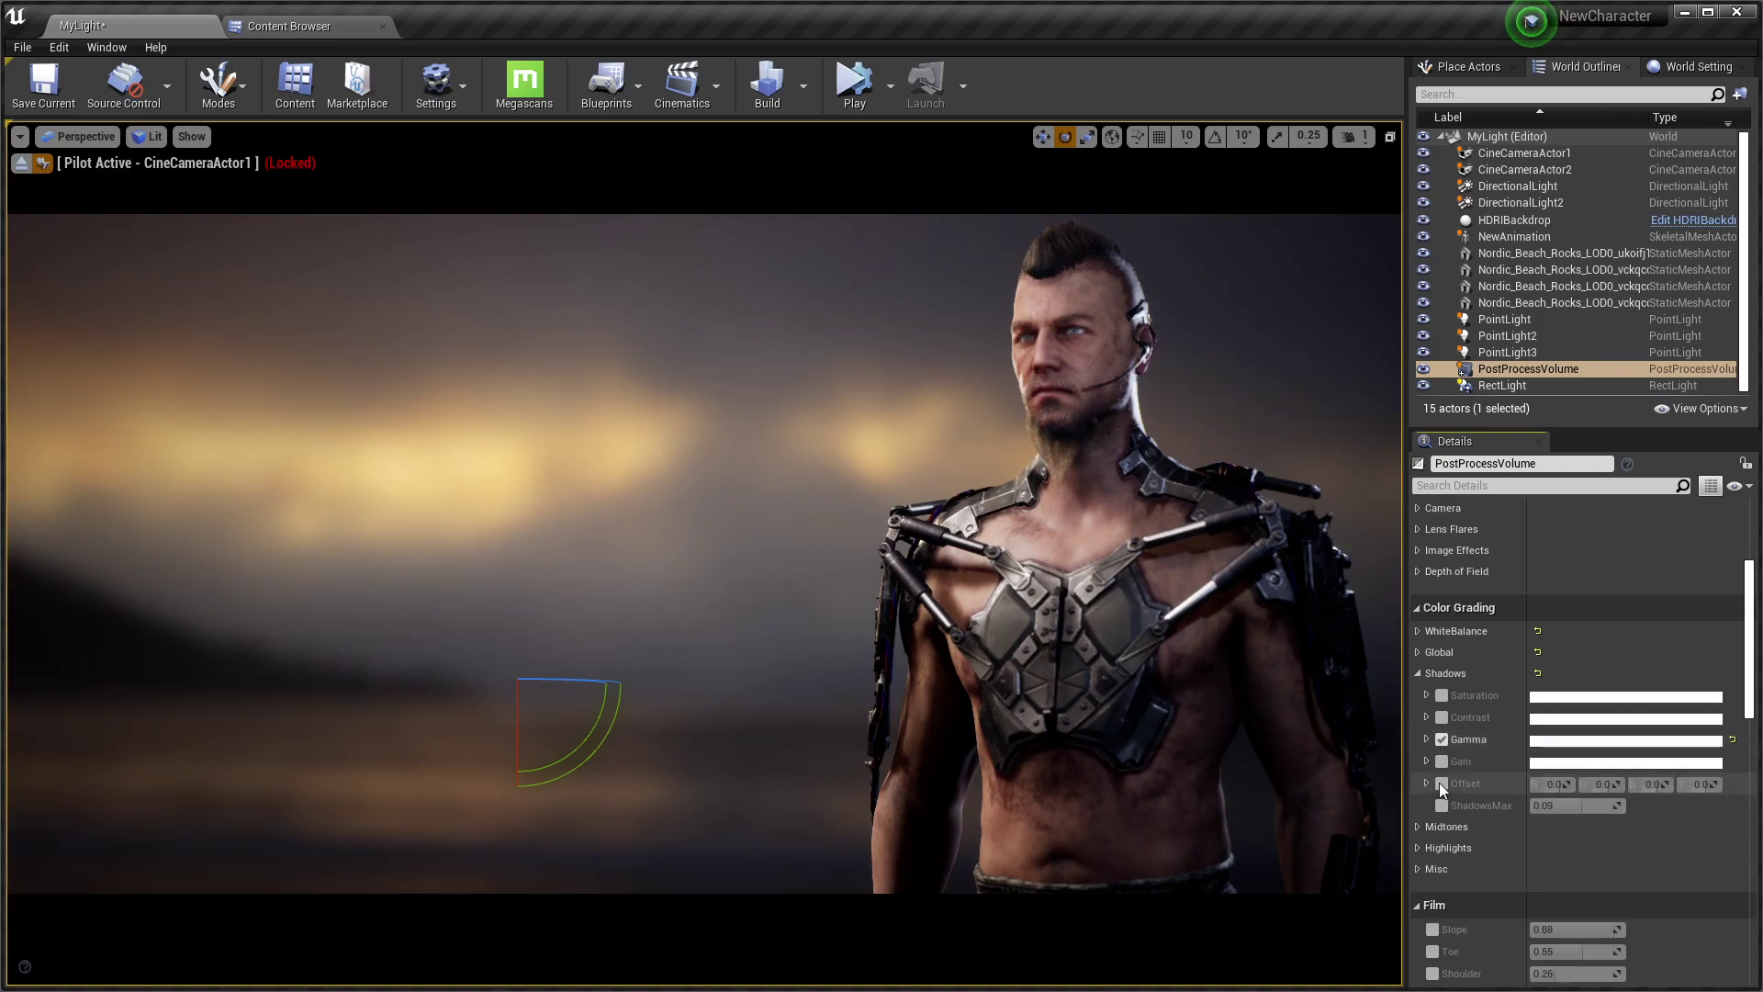
Under Midtones, enable the Gain override and leave the Gamma override off
{"action": "left_click", "coordinate": [1417, 826]}
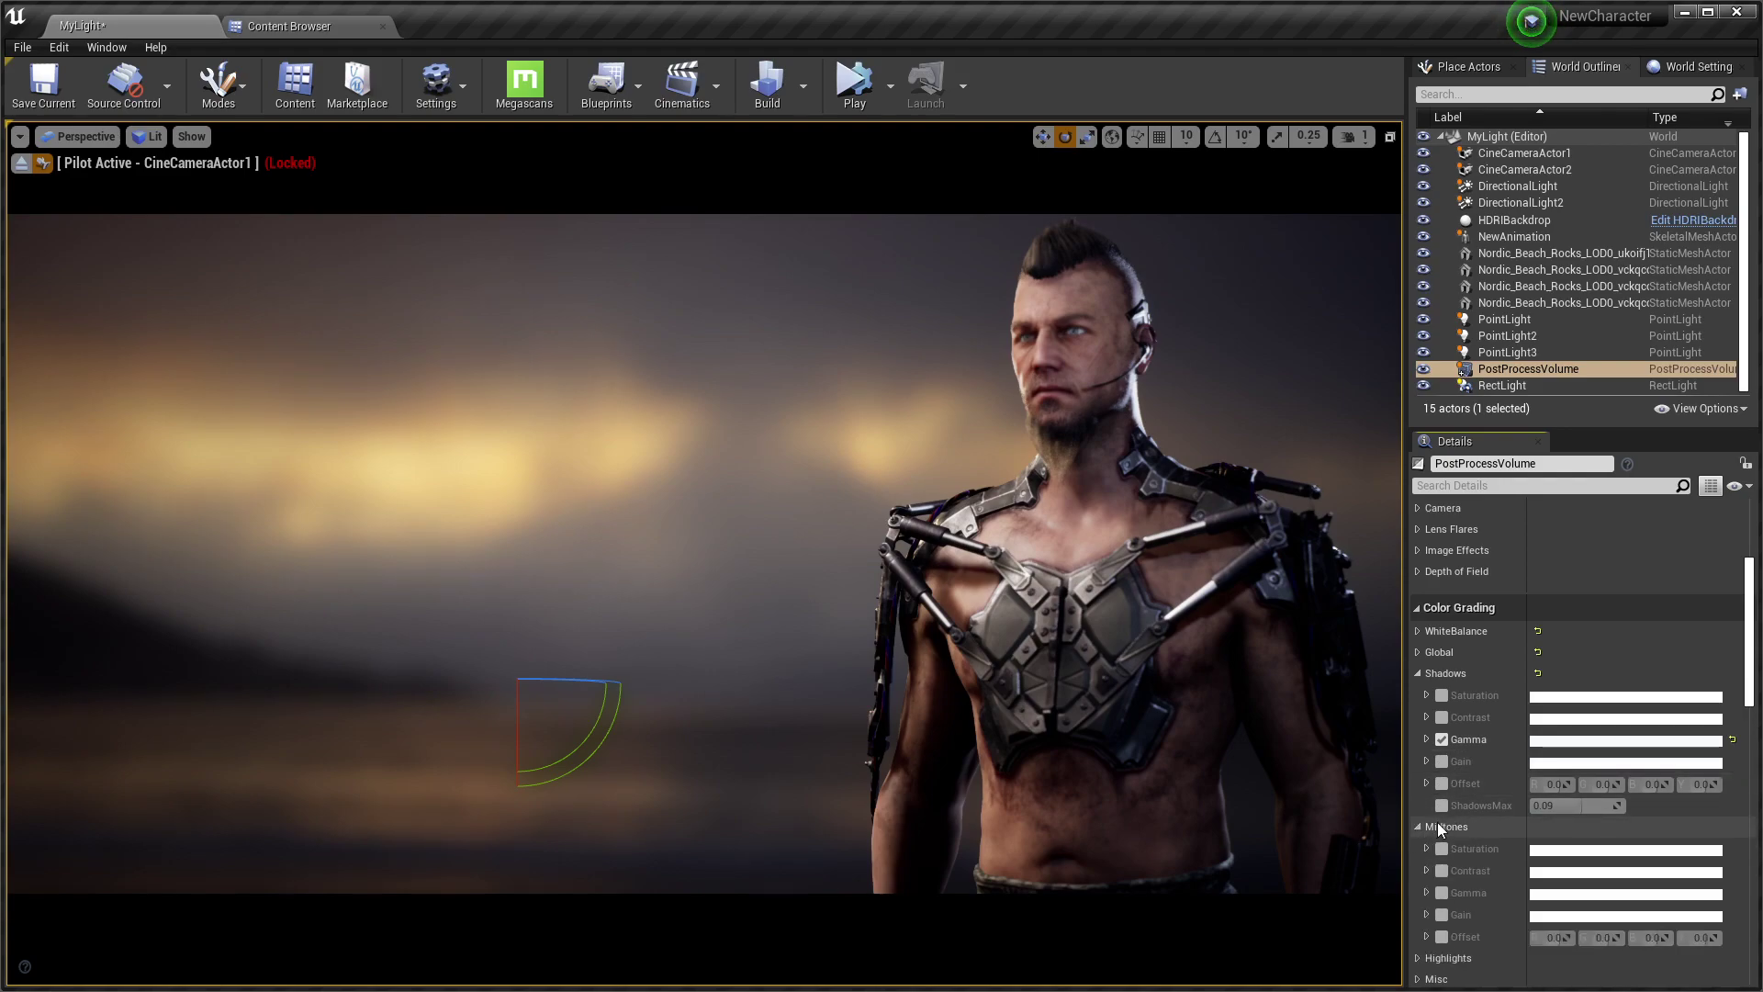
{"action": "scroll", "coordinate": [1428, 808], "scroll_direction": "down", "scroll_amount": 3}
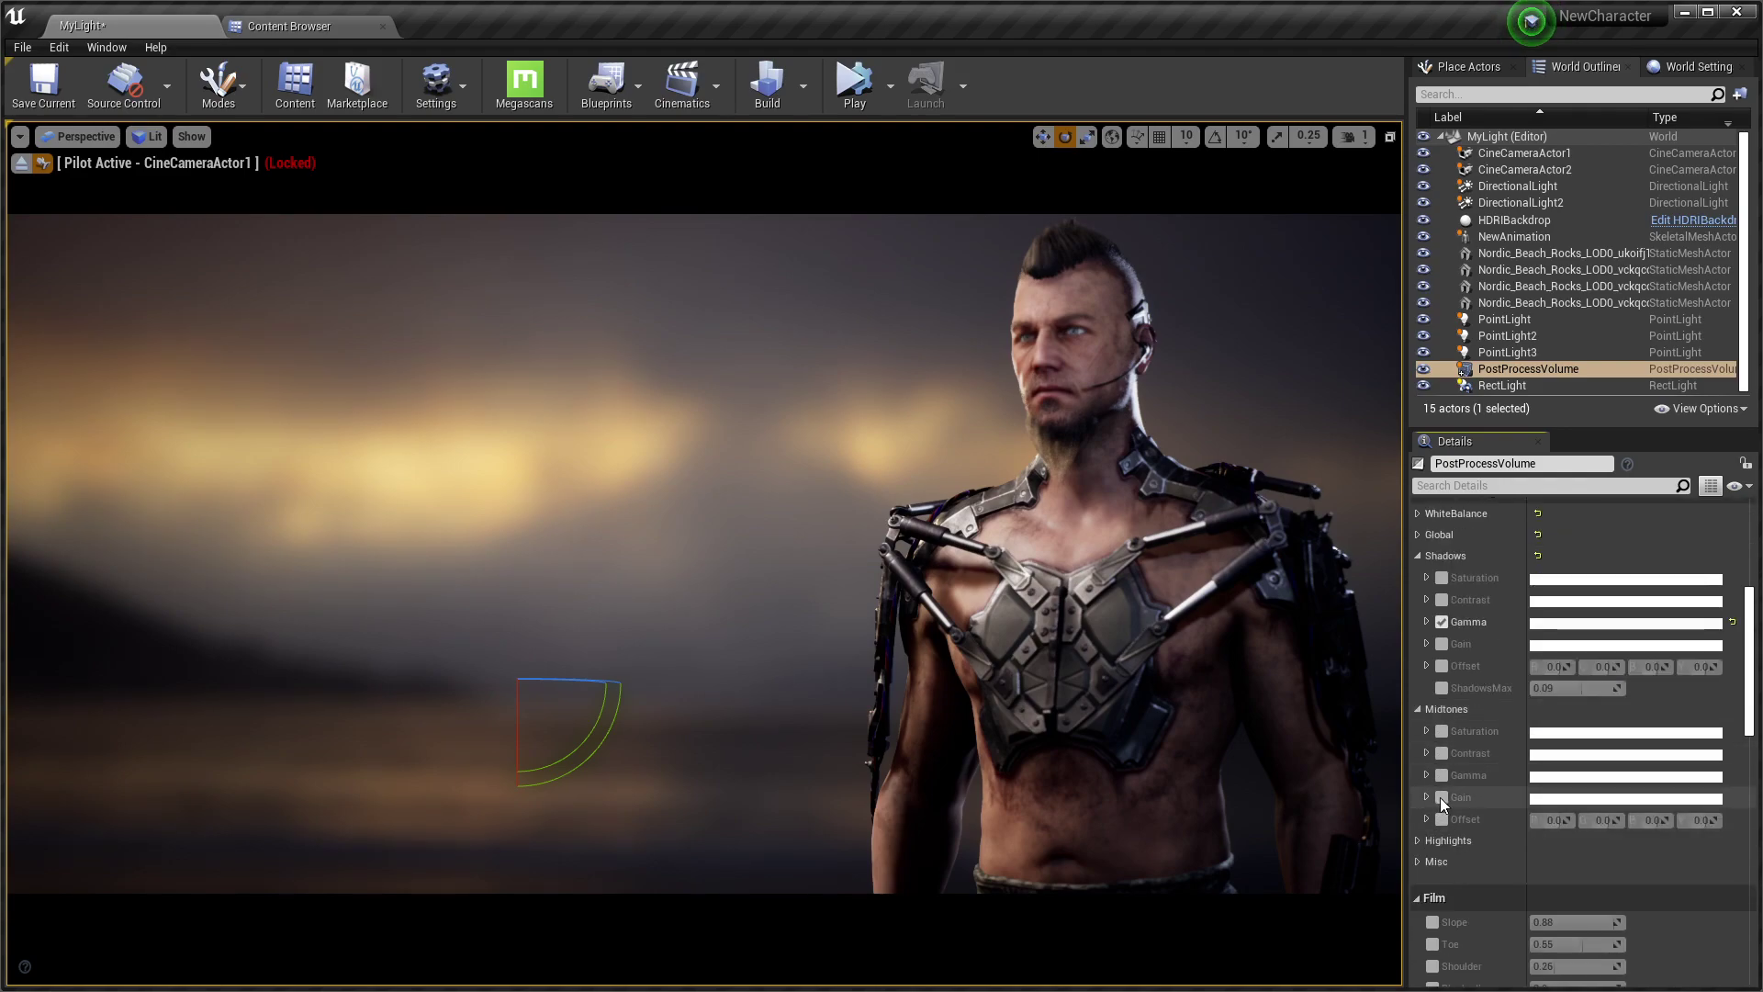
{"action": "left_click", "coordinate": [1441, 797]}
{"action": "left_click", "coordinate": [1428, 798]}
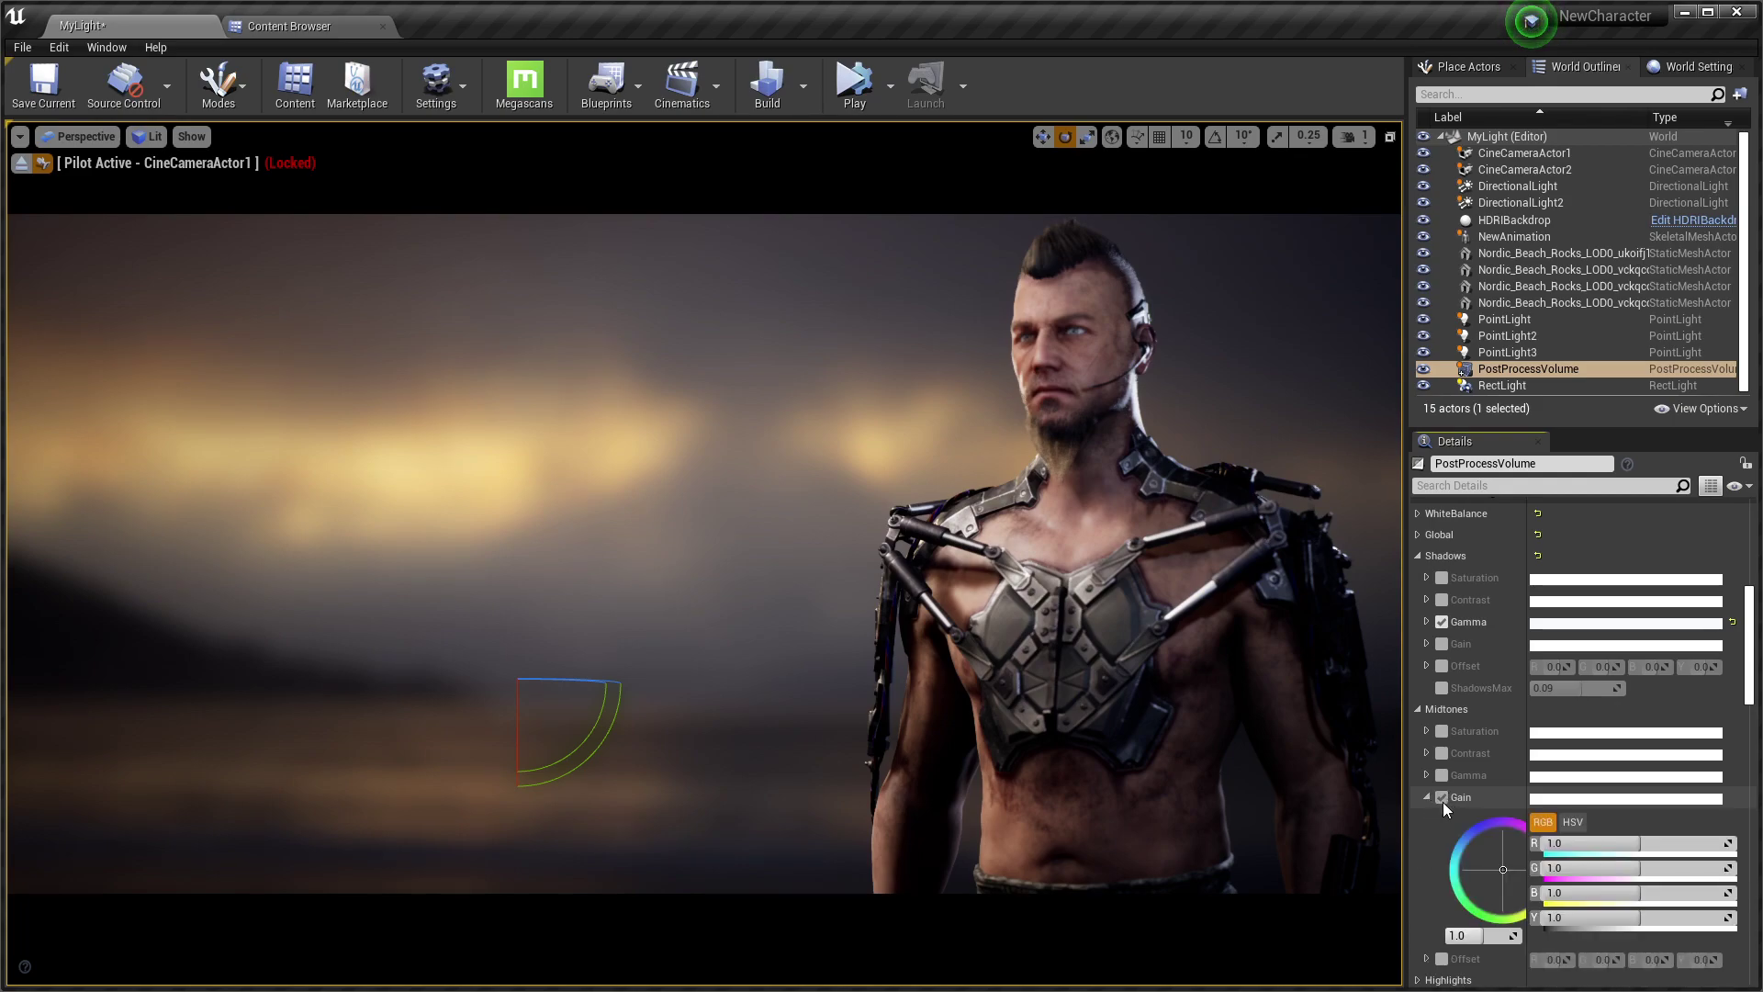
{"action": "left_click", "coordinate": [1442, 797]}
{"action": "left_click", "coordinate": [1442, 775]}
{"action": "left_click", "coordinate": [1427, 775]}
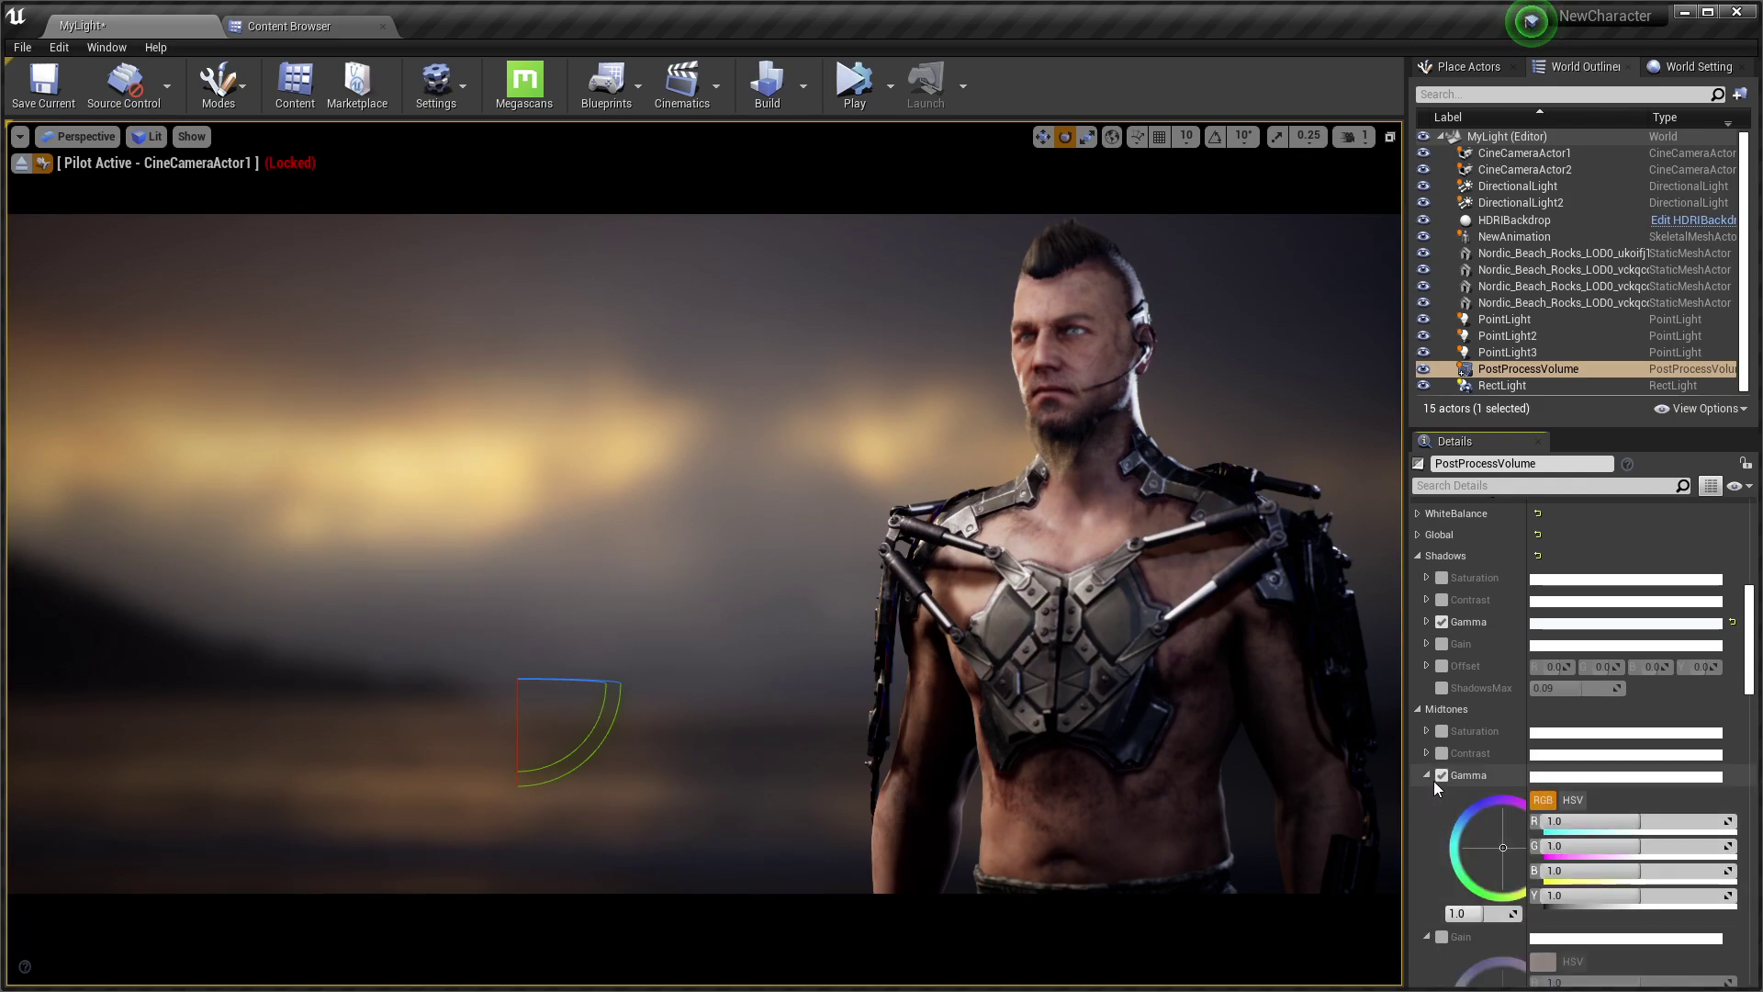
{"action": "left_click", "coordinate": [1427, 775]}
{"action": "left_click", "coordinate": [1442, 775]}
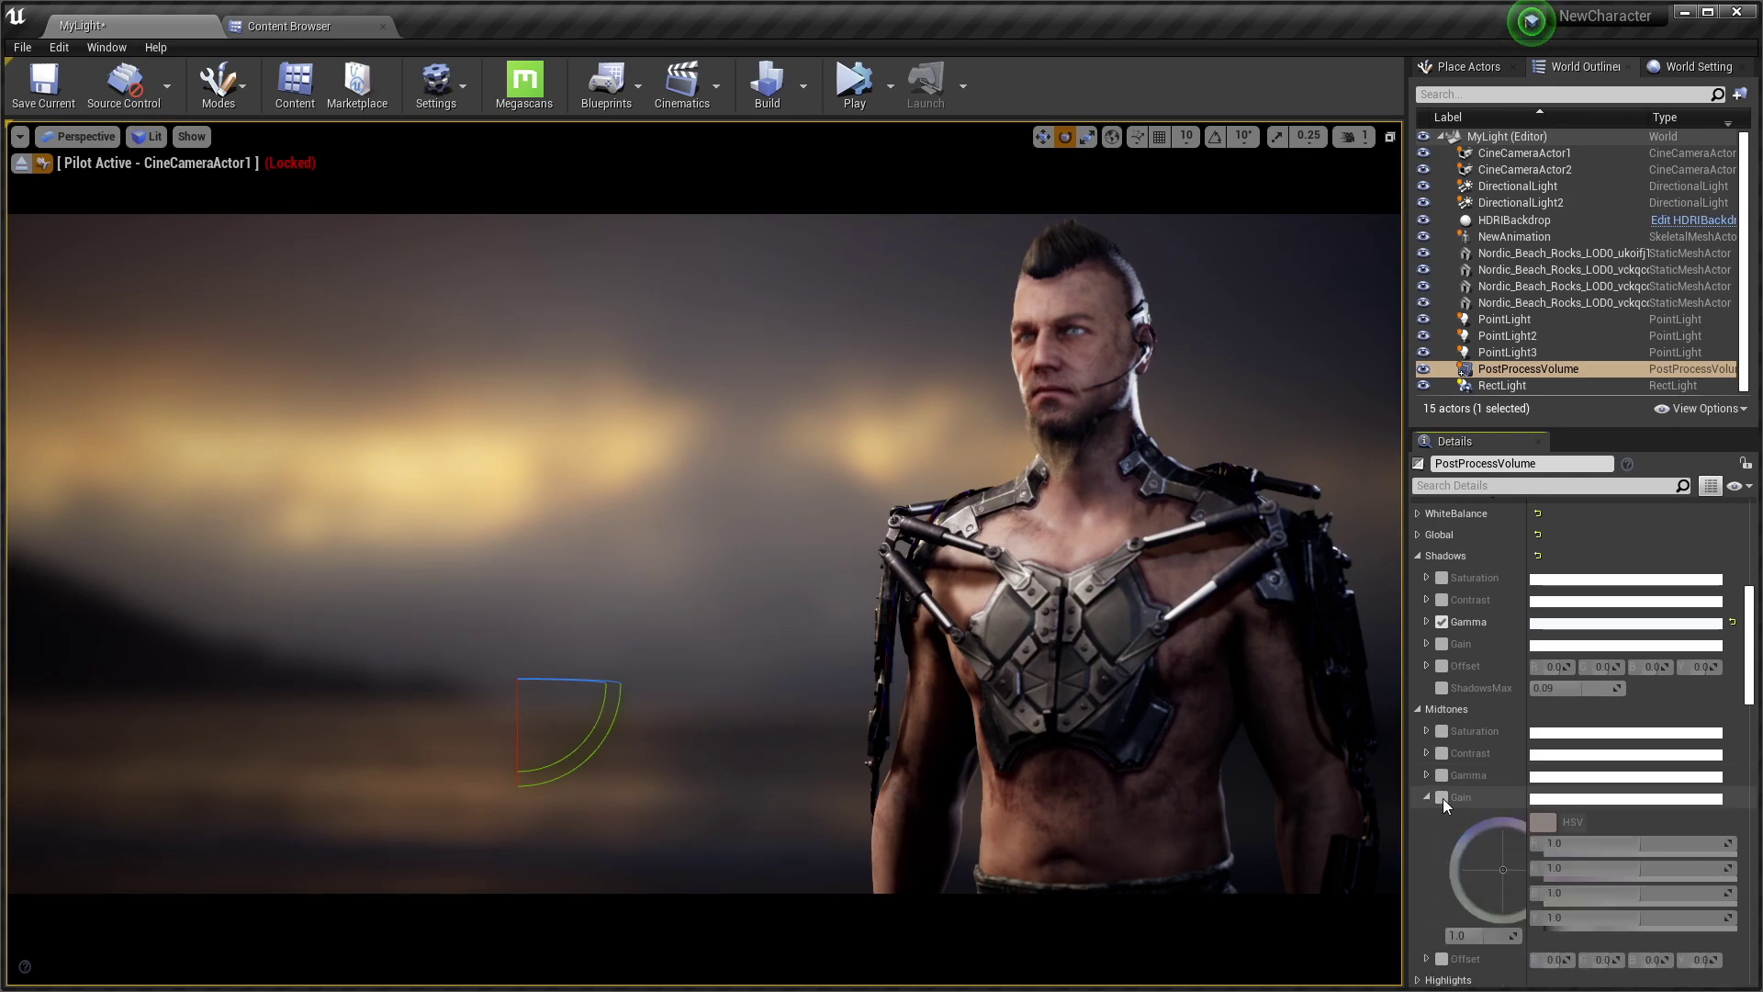
{"action": "left_click", "coordinate": [1441, 797]}
{"action": "scroll", "coordinate": [1506, 831], "scroll_direction": "down", "scroll_amount": 2}
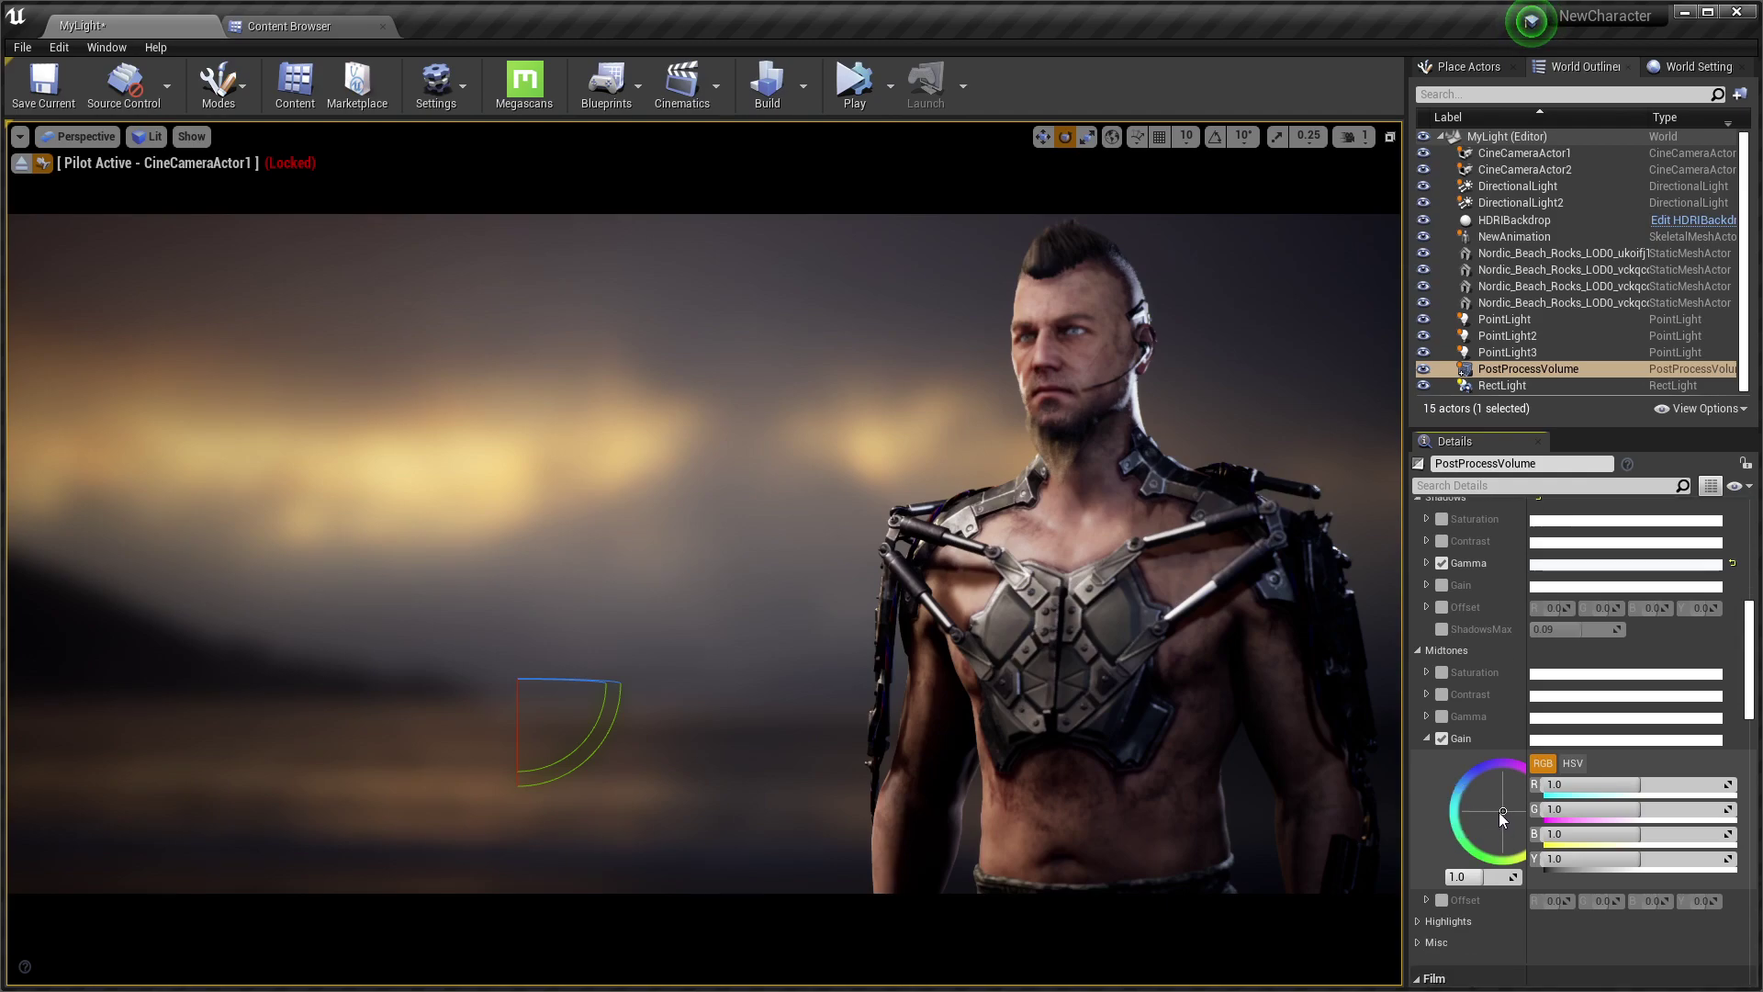
Tint Midtones Gain slightly cool (R 0.912175, G 0.965887) and compare it on and off
{"action": "left_click_drag", "start_coordinate": [1501, 810], "coordinate": [1483, 809]}
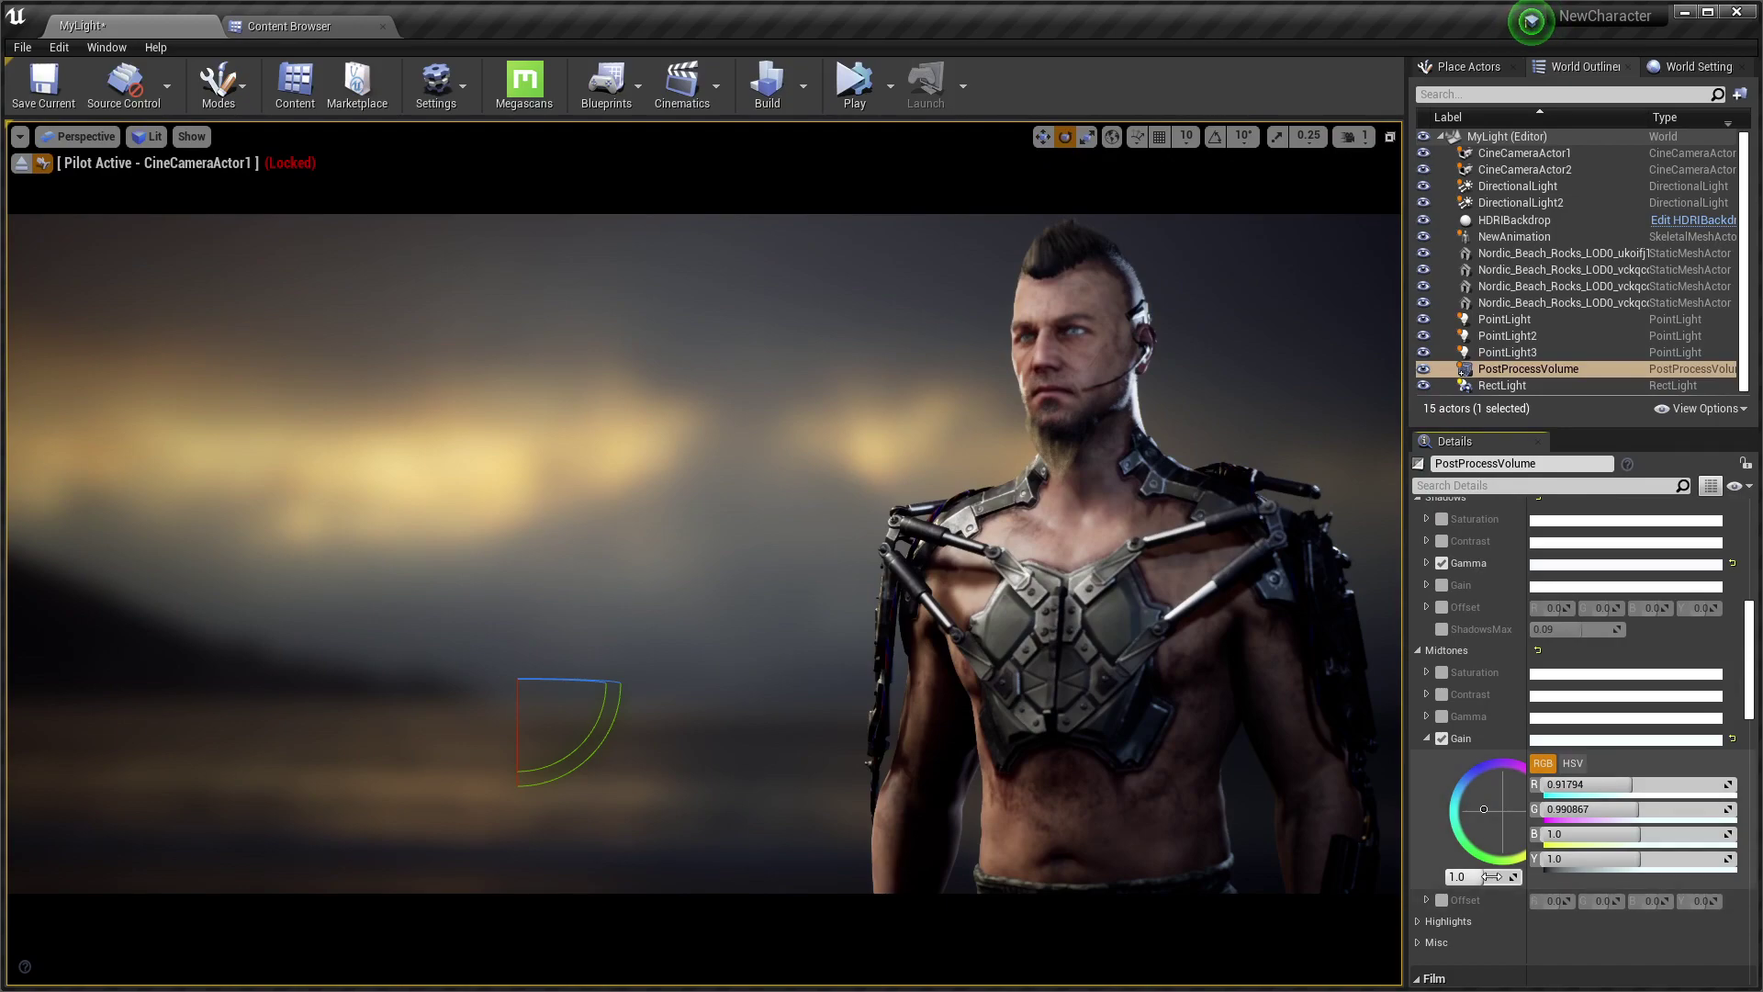
{"action": "mouse_move", "coordinate": [1491, 812]}
{"action": "left_mouse_down"}
{"action": "mouse_move", "coordinate": [1506, 812]}
{"action": "mouse_move", "coordinate": [1485, 799]}
{"action": "left_mouse_up"}
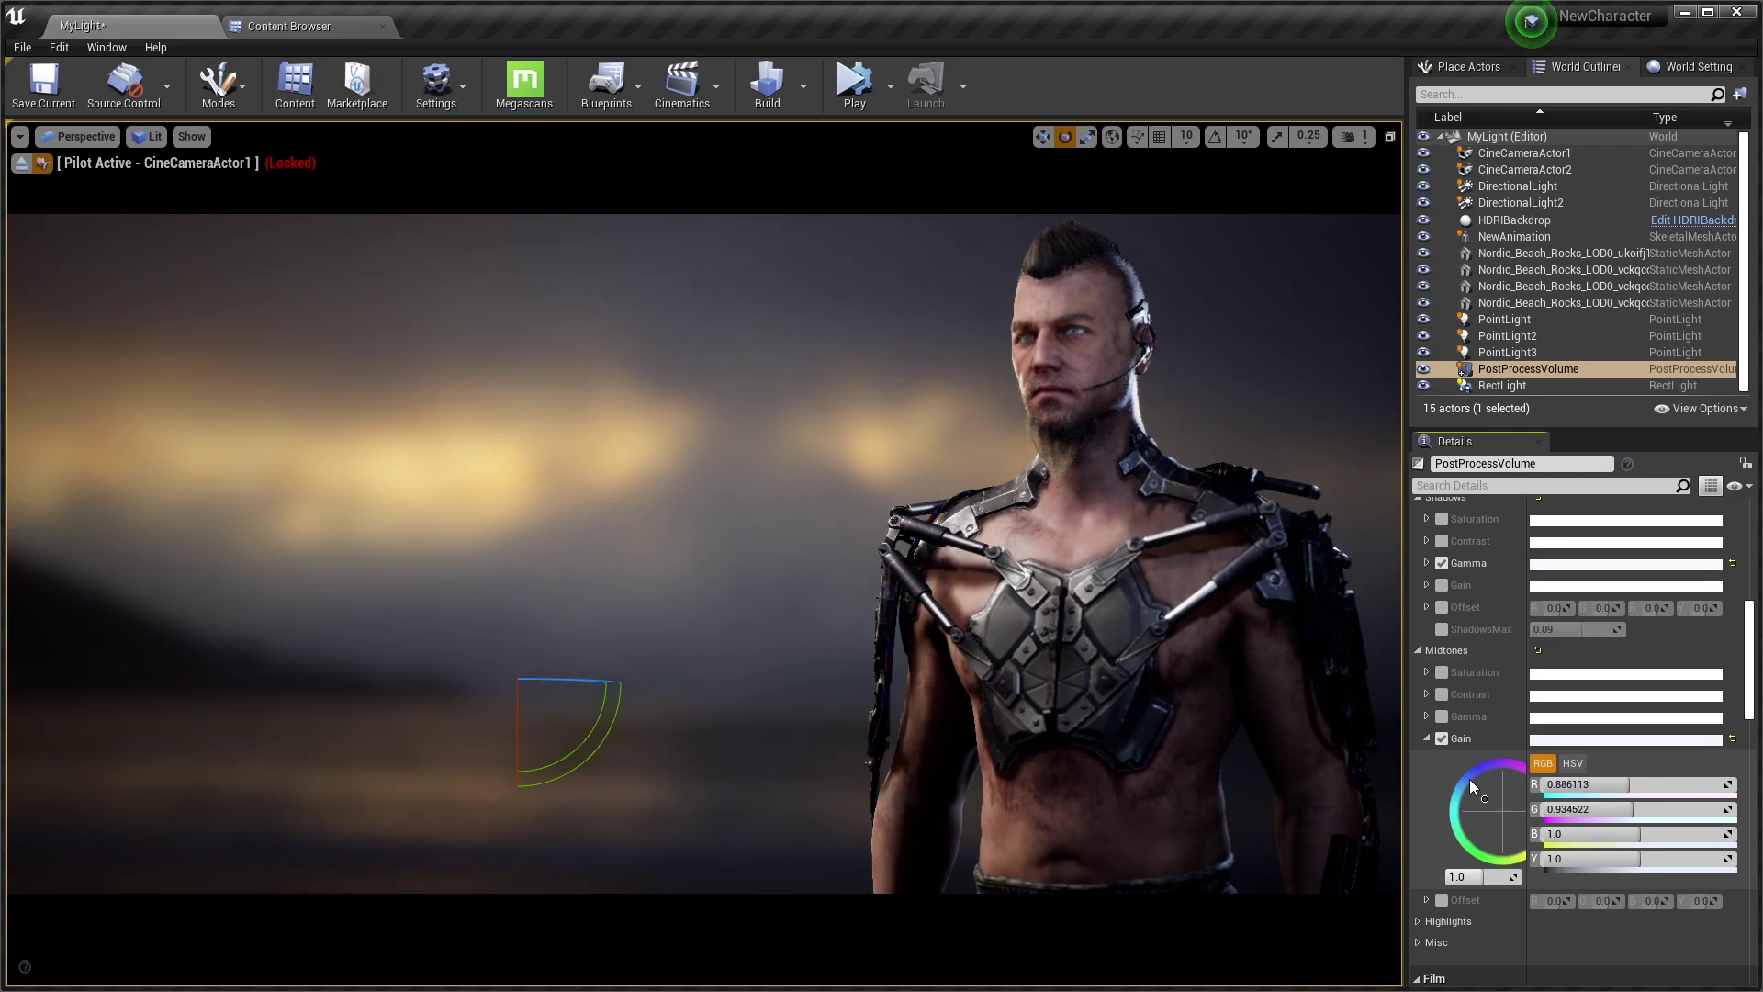
{"action": "left_click_drag", "start_coordinate": [1485, 799], "coordinate": [1485, 803]}
{"action": "left_click", "coordinate": [1442, 737]}
{"action": "left_click", "coordinate": [1441, 736]}
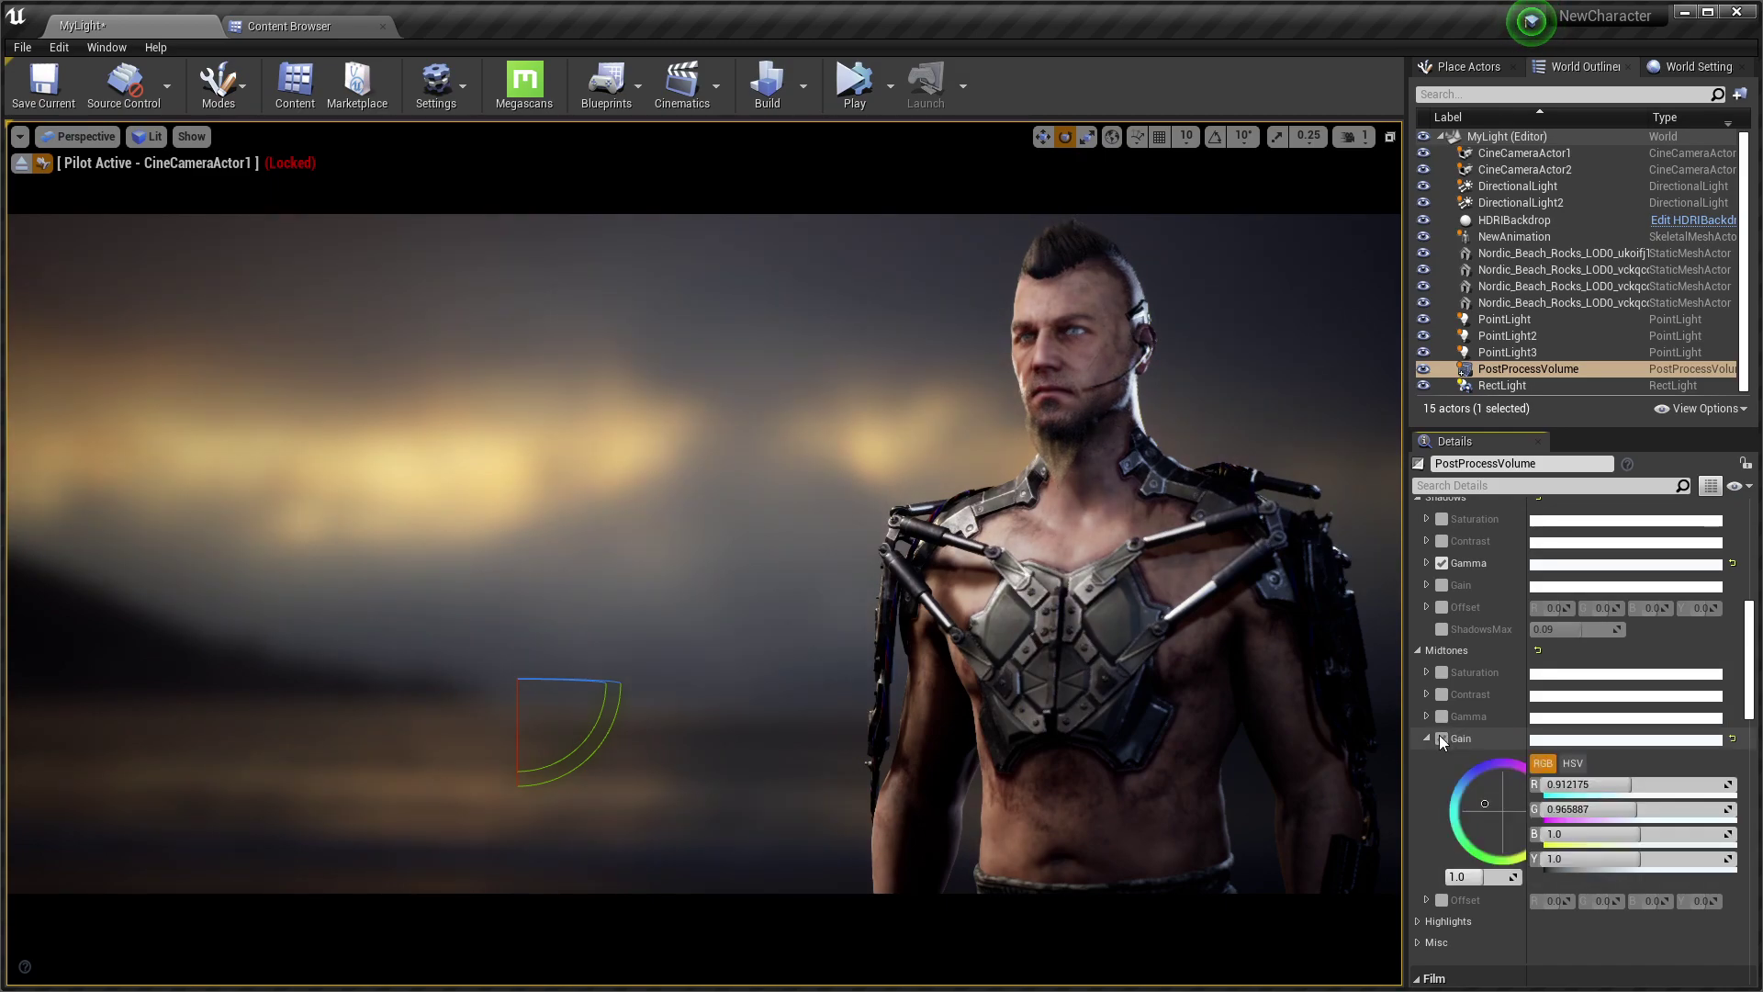
{"action": "left_click", "coordinate": [1426, 740]}
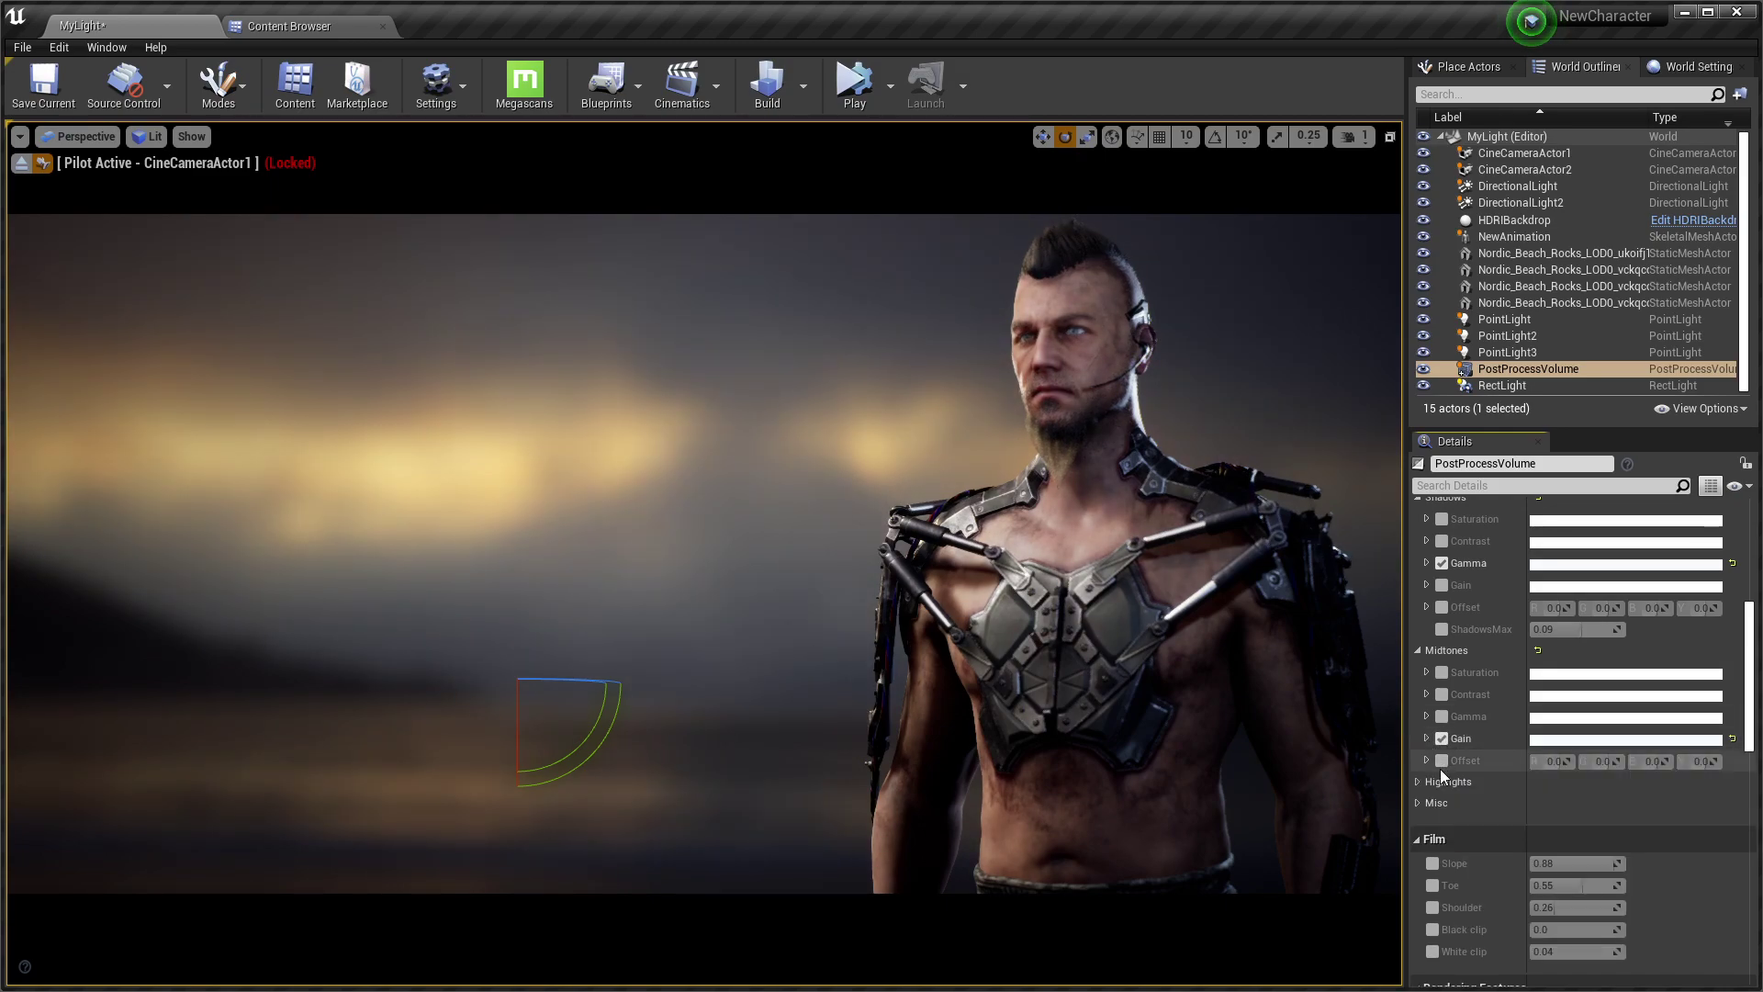
{"action": "scroll", "coordinate": [1440, 768], "scroll_direction": "down", "scroll_amount": 1}
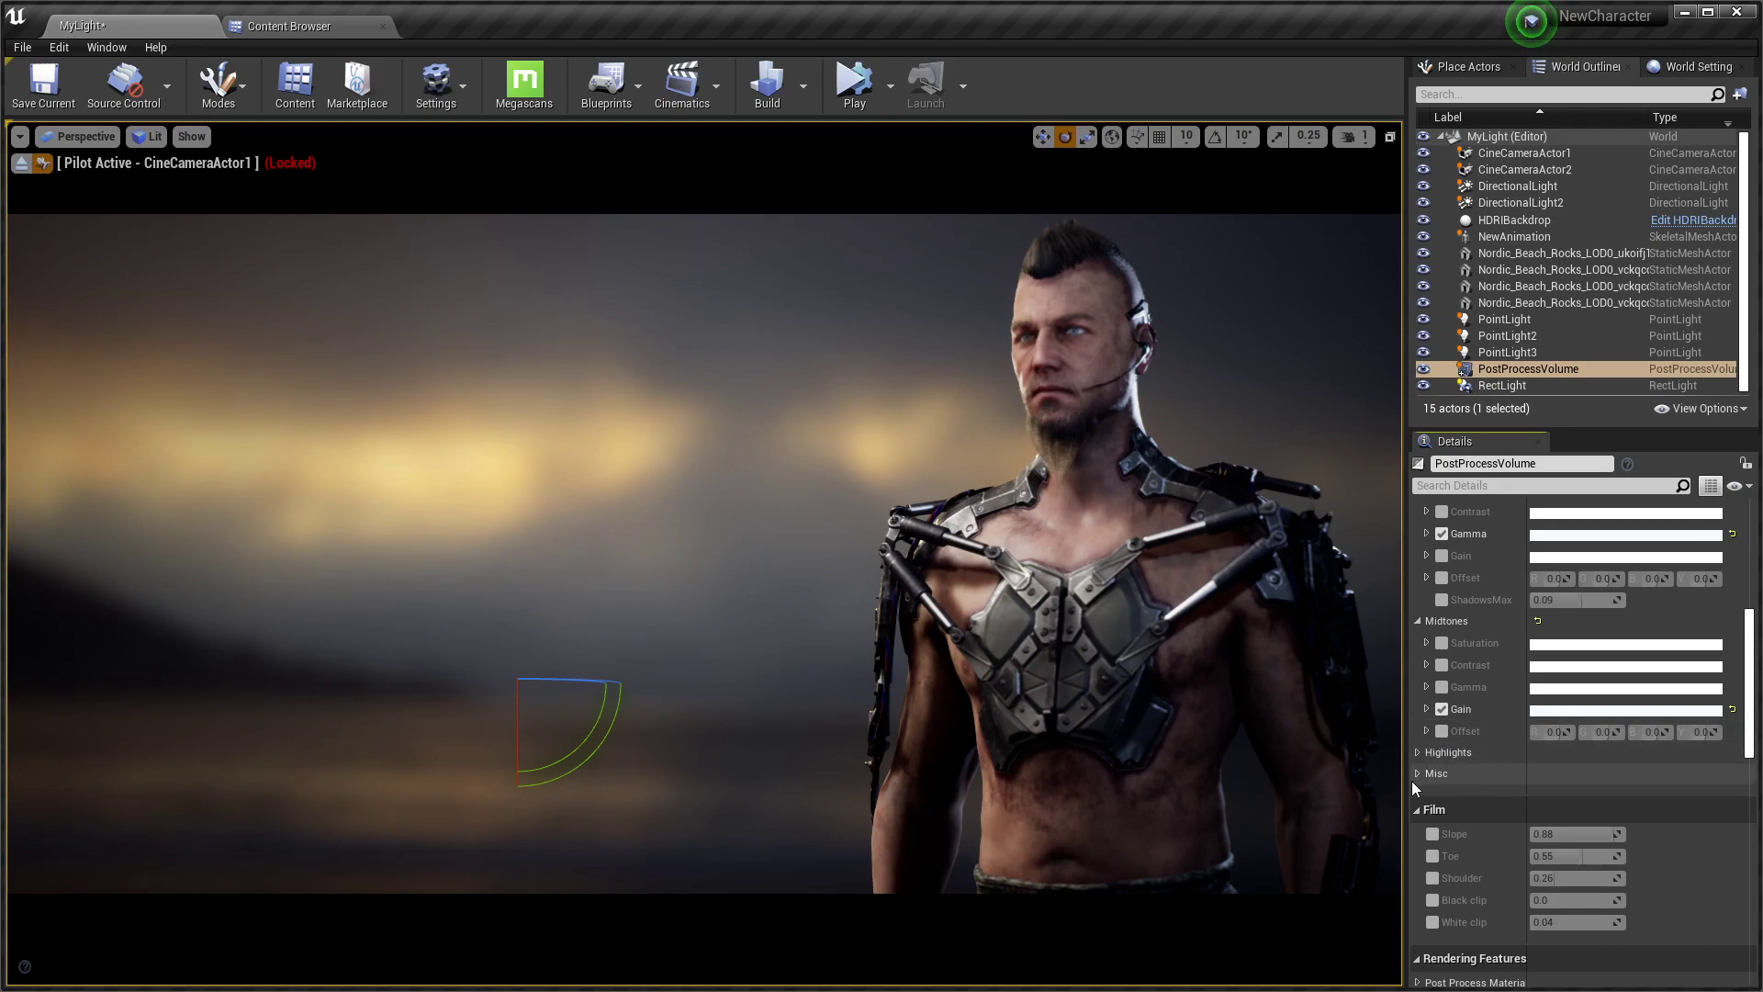
{"action": "left_click", "coordinate": [1417, 774]}
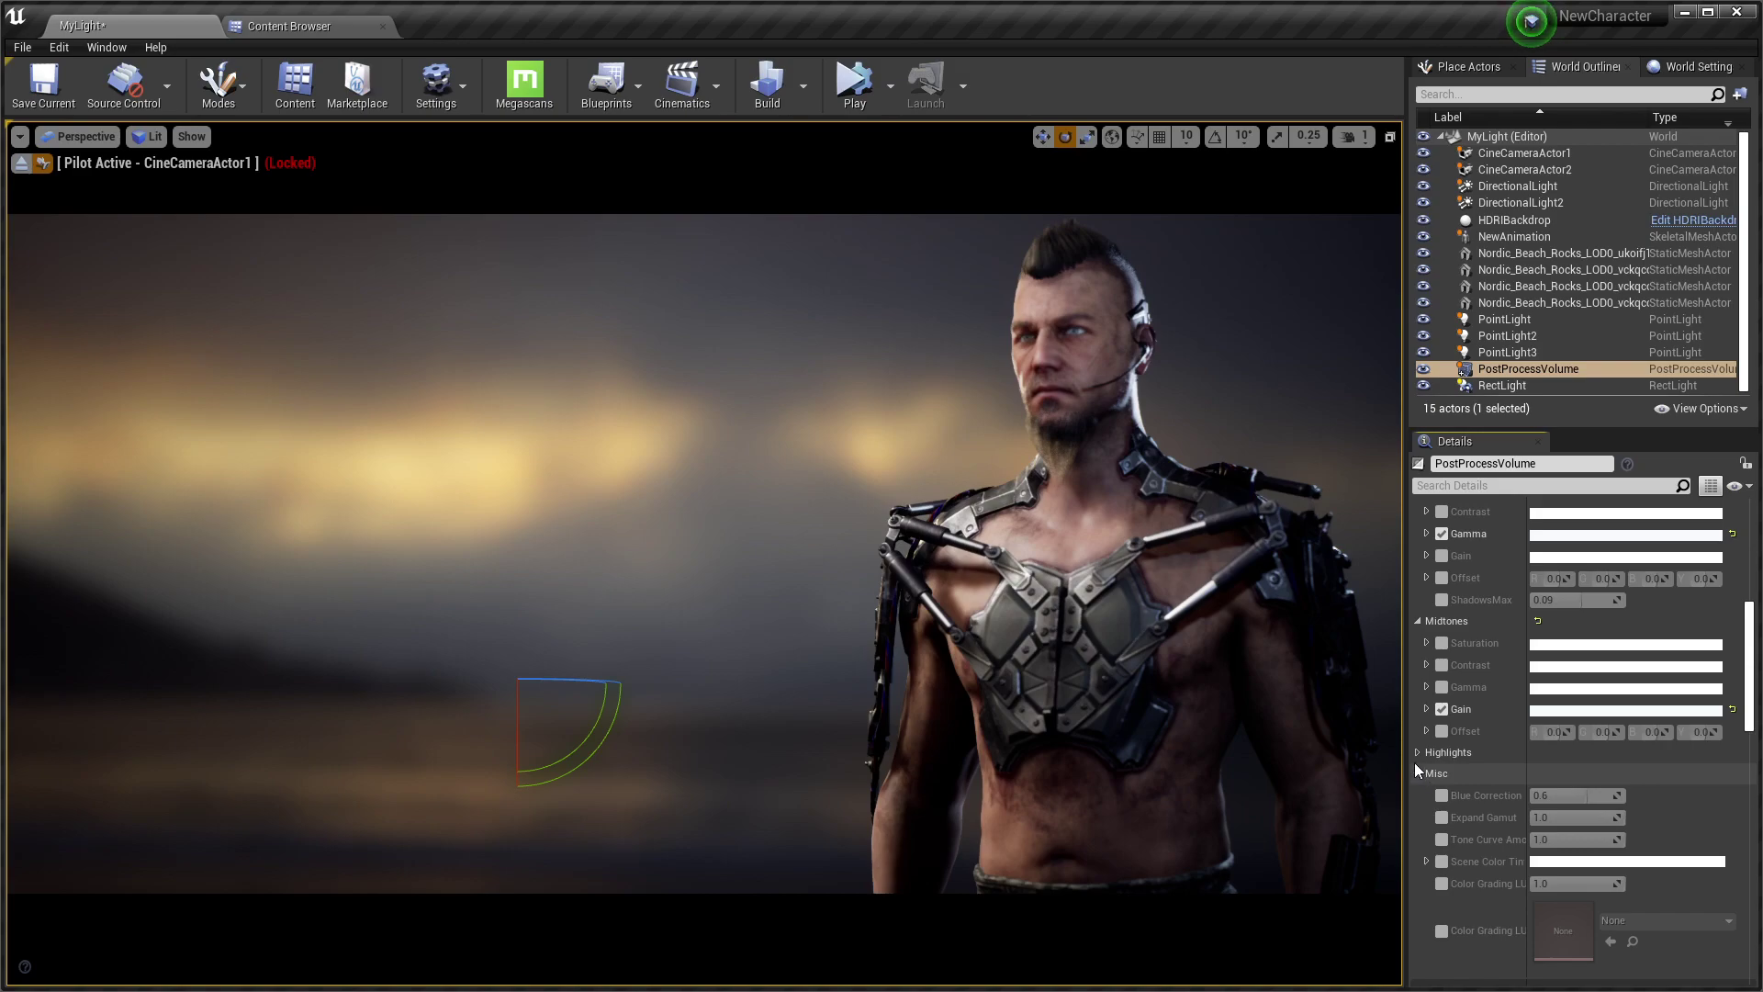
{"action": "left_click", "coordinate": [1417, 772]}
Enable Highlights Gain and nudge its colour wheel slightly toward warm orange
{"action": "left_click", "coordinate": [1416, 753]}
{"action": "scroll", "coordinate": [1426, 758], "scroll_direction": "down", "scroll_amount": 2}
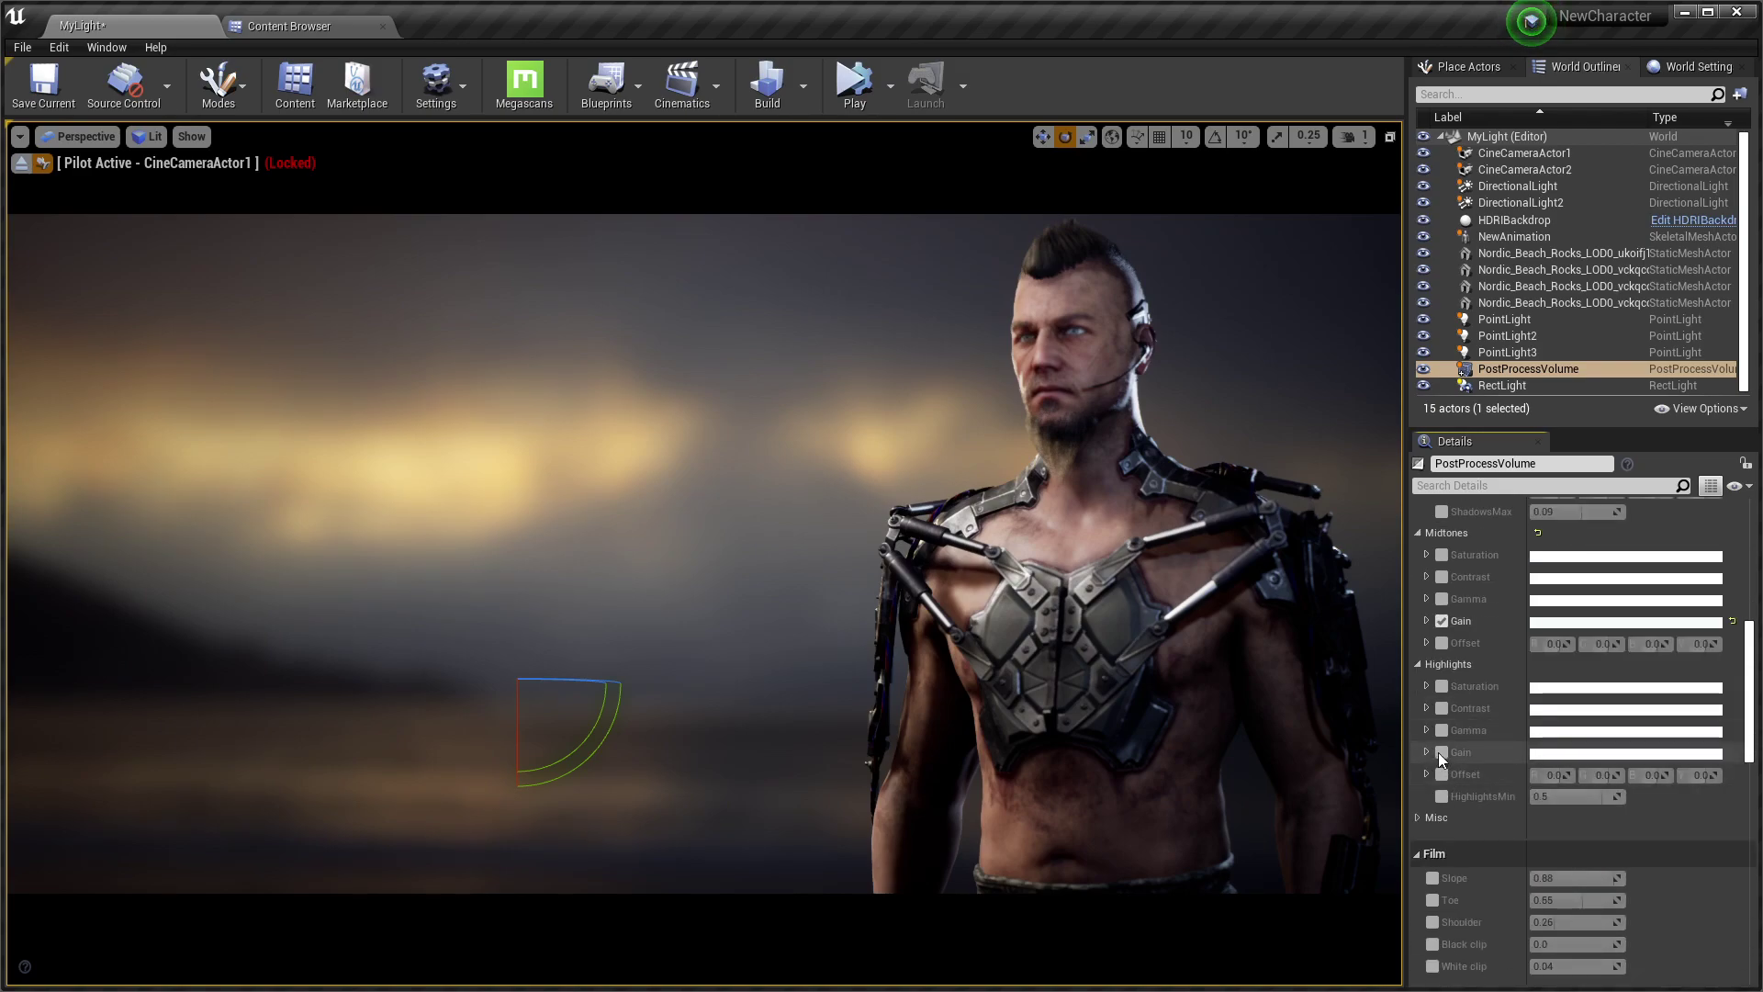
{"action": "left_click", "coordinate": [1440, 752]}
{"action": "left_click", "coordinate": [1426, 752]}
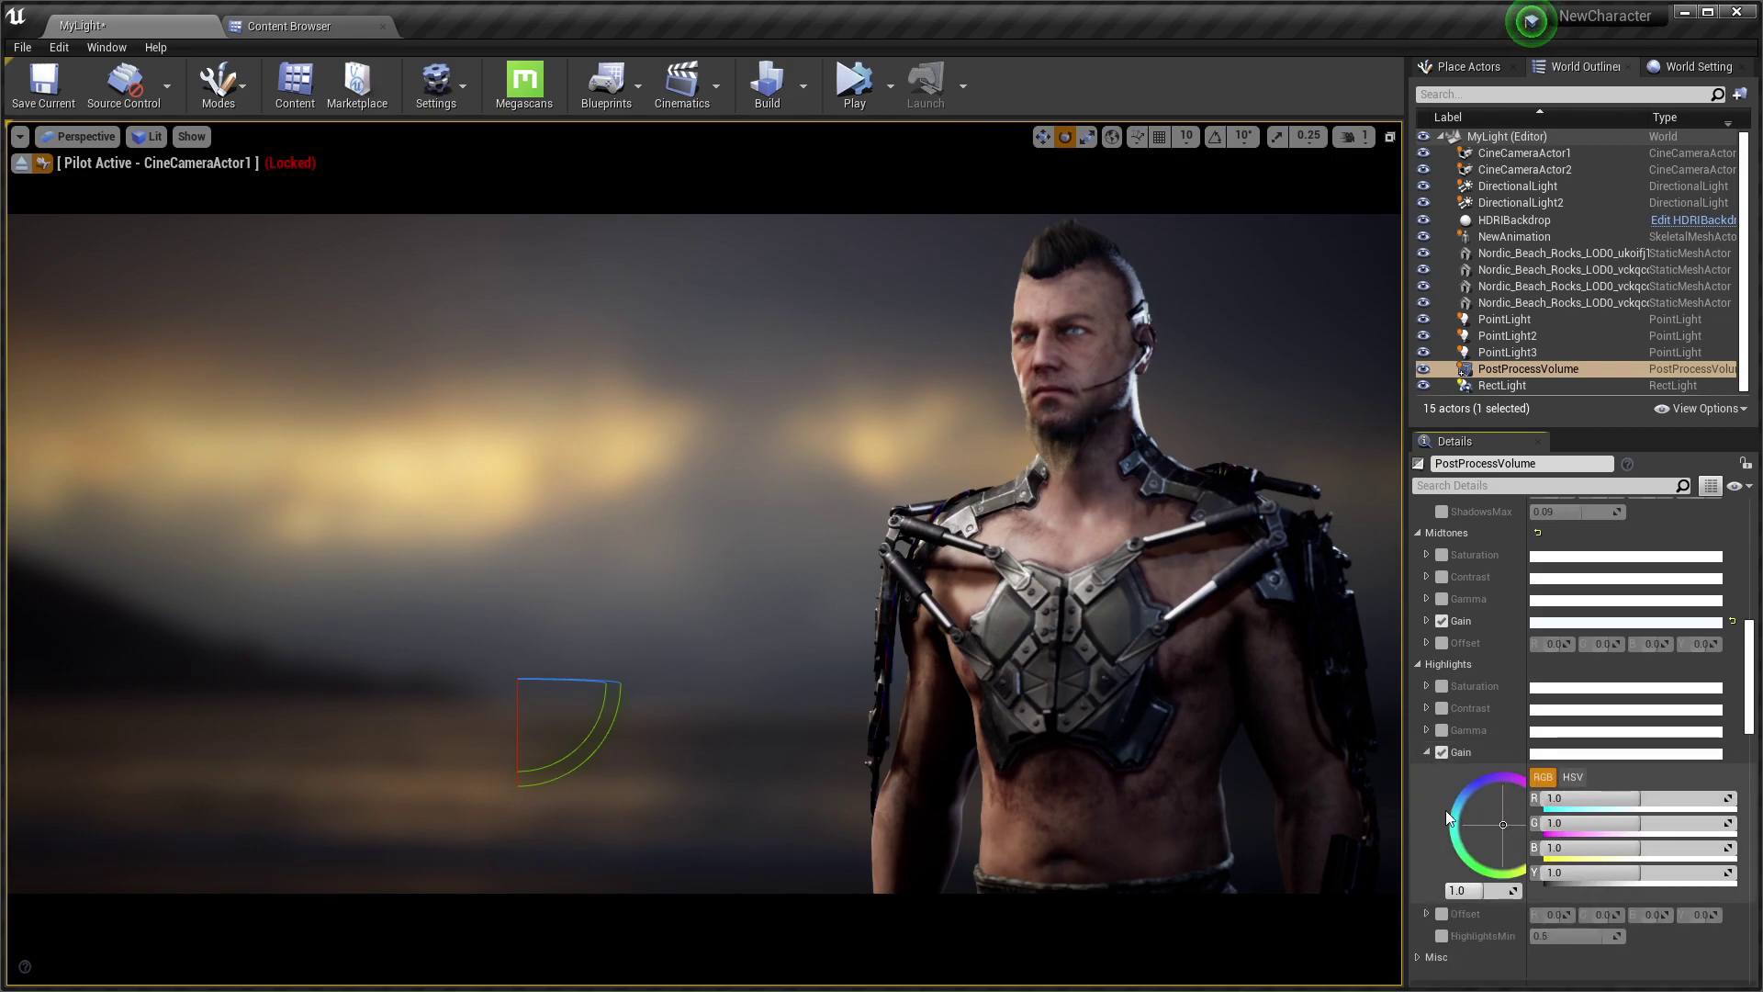
{"action": "mouse_move", "coordinate": [1502, 827]}
{"action": "left_mouse_down"}
{"action": "mouse_move", "coordinate": [1523, 846]}
{"action": "mouse_move", "coordinate": [1475, 819]}
{"action": "mouse_move", "coordinate": [1517, 840]}
{"action": "mouse_move", "coordinate": [1506, 830]}
{"action": "left_mouse_up"}
{"action": "left_click", "coordinate": [1426, 752]}
Enable the Film Slope and Toe overrides and lower Slope to 0.813333
{"action": "scroll", "coordinate": [1423, 779], "scroll_direction": "down", "scroll_amount": 2}
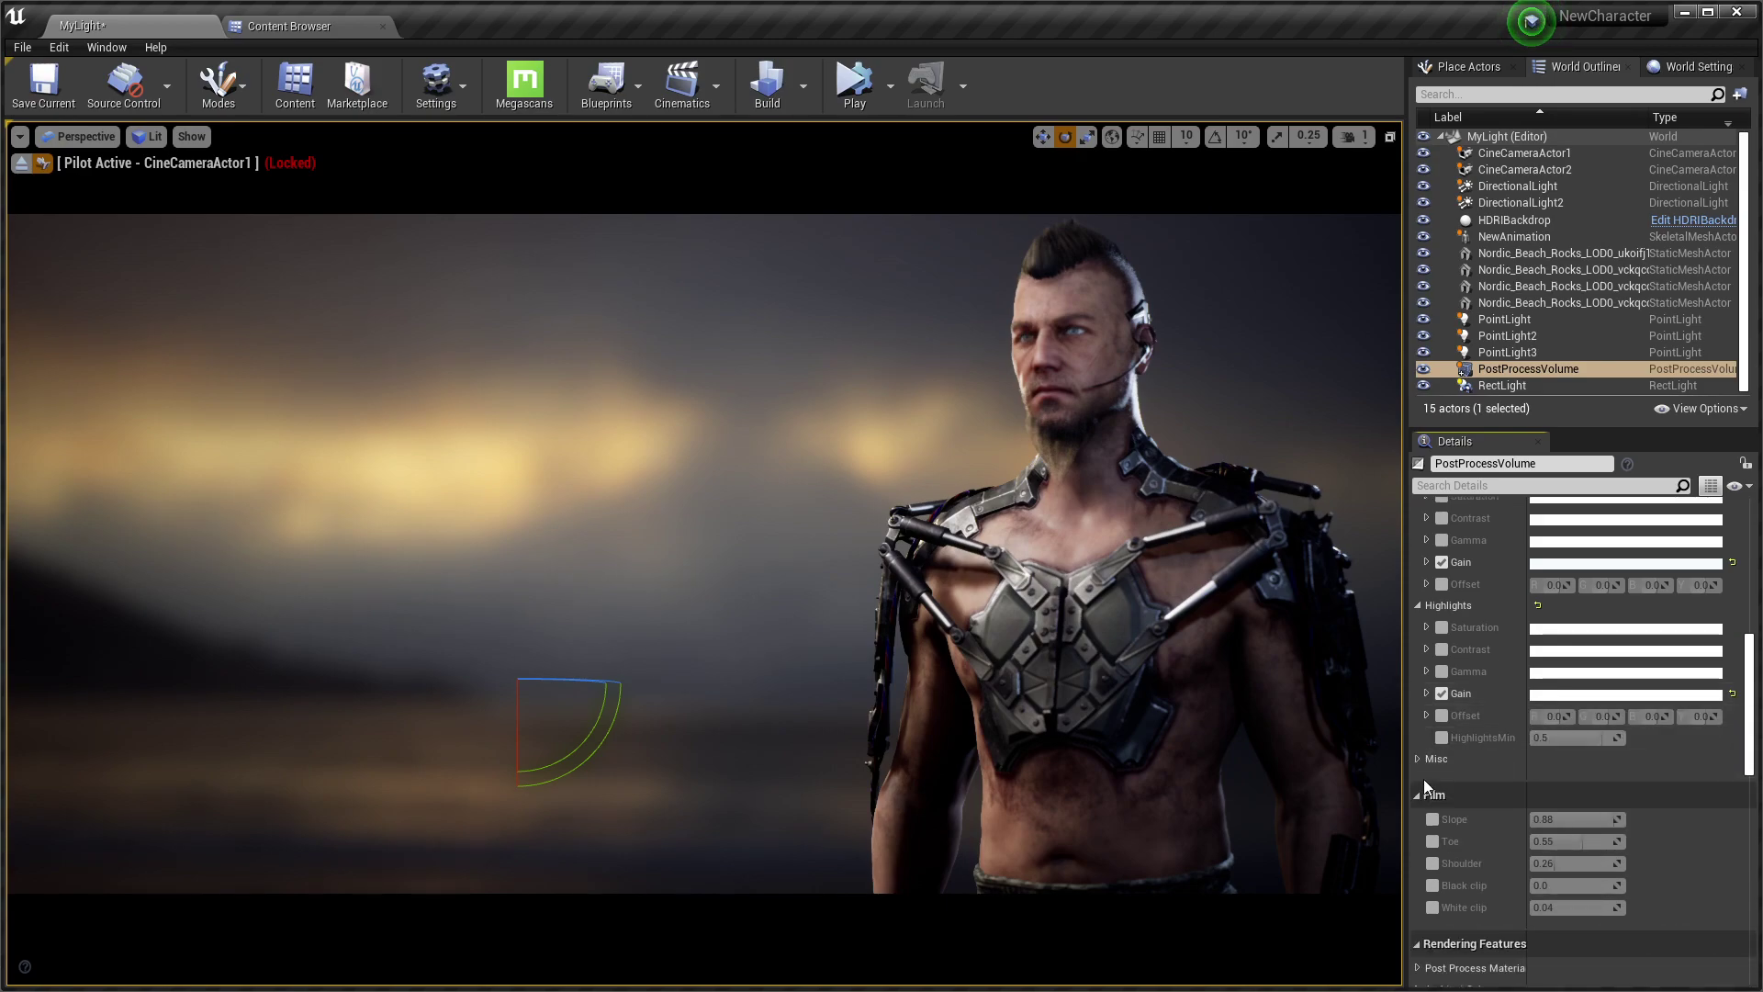
{"action": "left_click", "coordinate": [1418, 761]}
{"action": "scroll", "coordinate": [1434, 768], "scroll_direction": "down", "scroll_amount": 2}
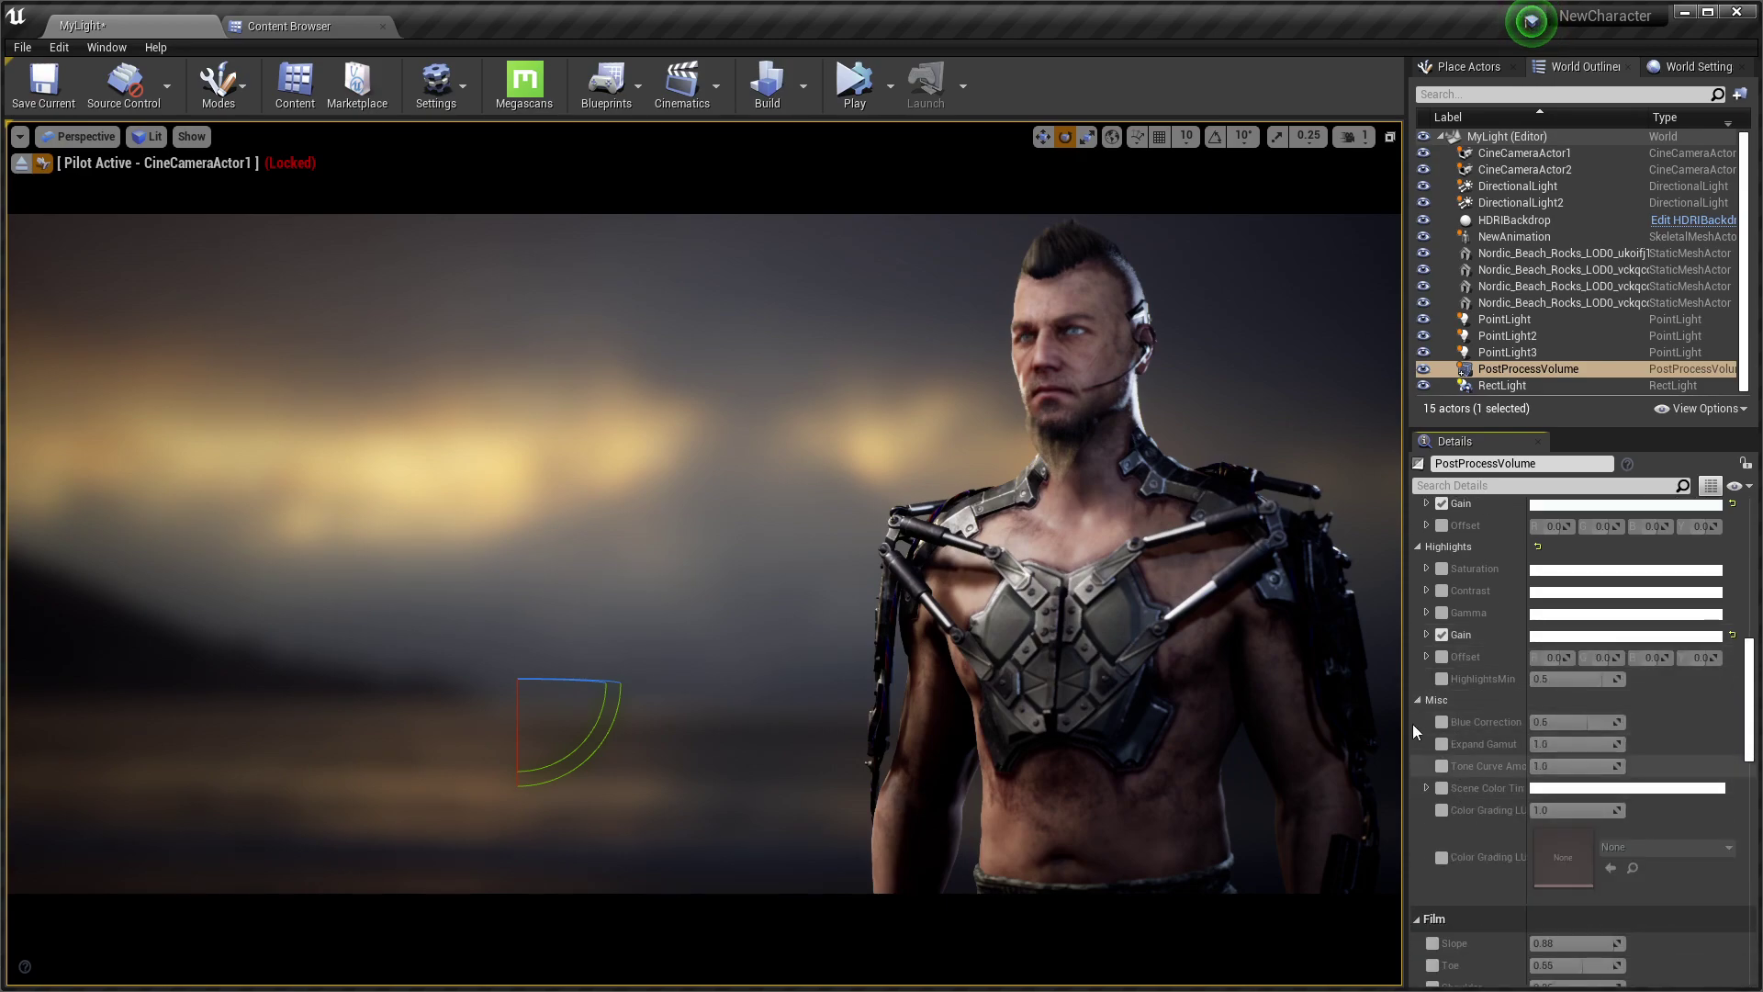
{"action": "left_click", "coordinate": [1418, 701]}
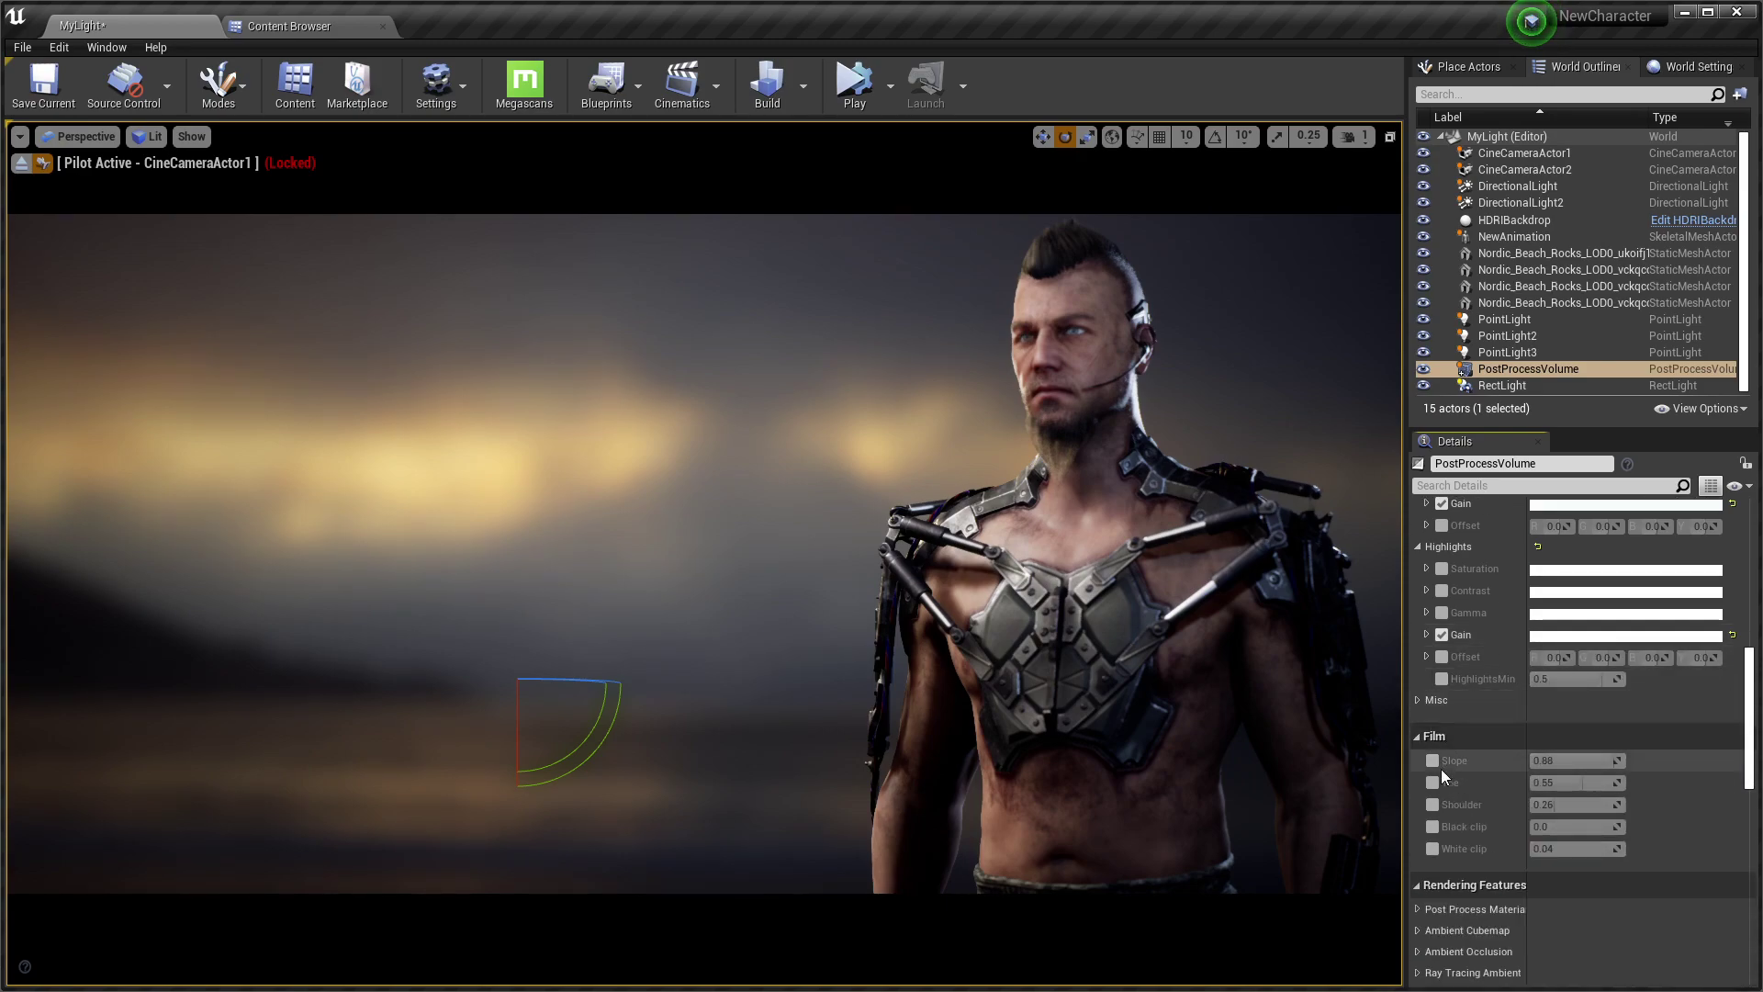
{"action": "left_click", "coordinate": [1432, 760]}
{"action": "left_click", "coordinate": [1433, 783]}
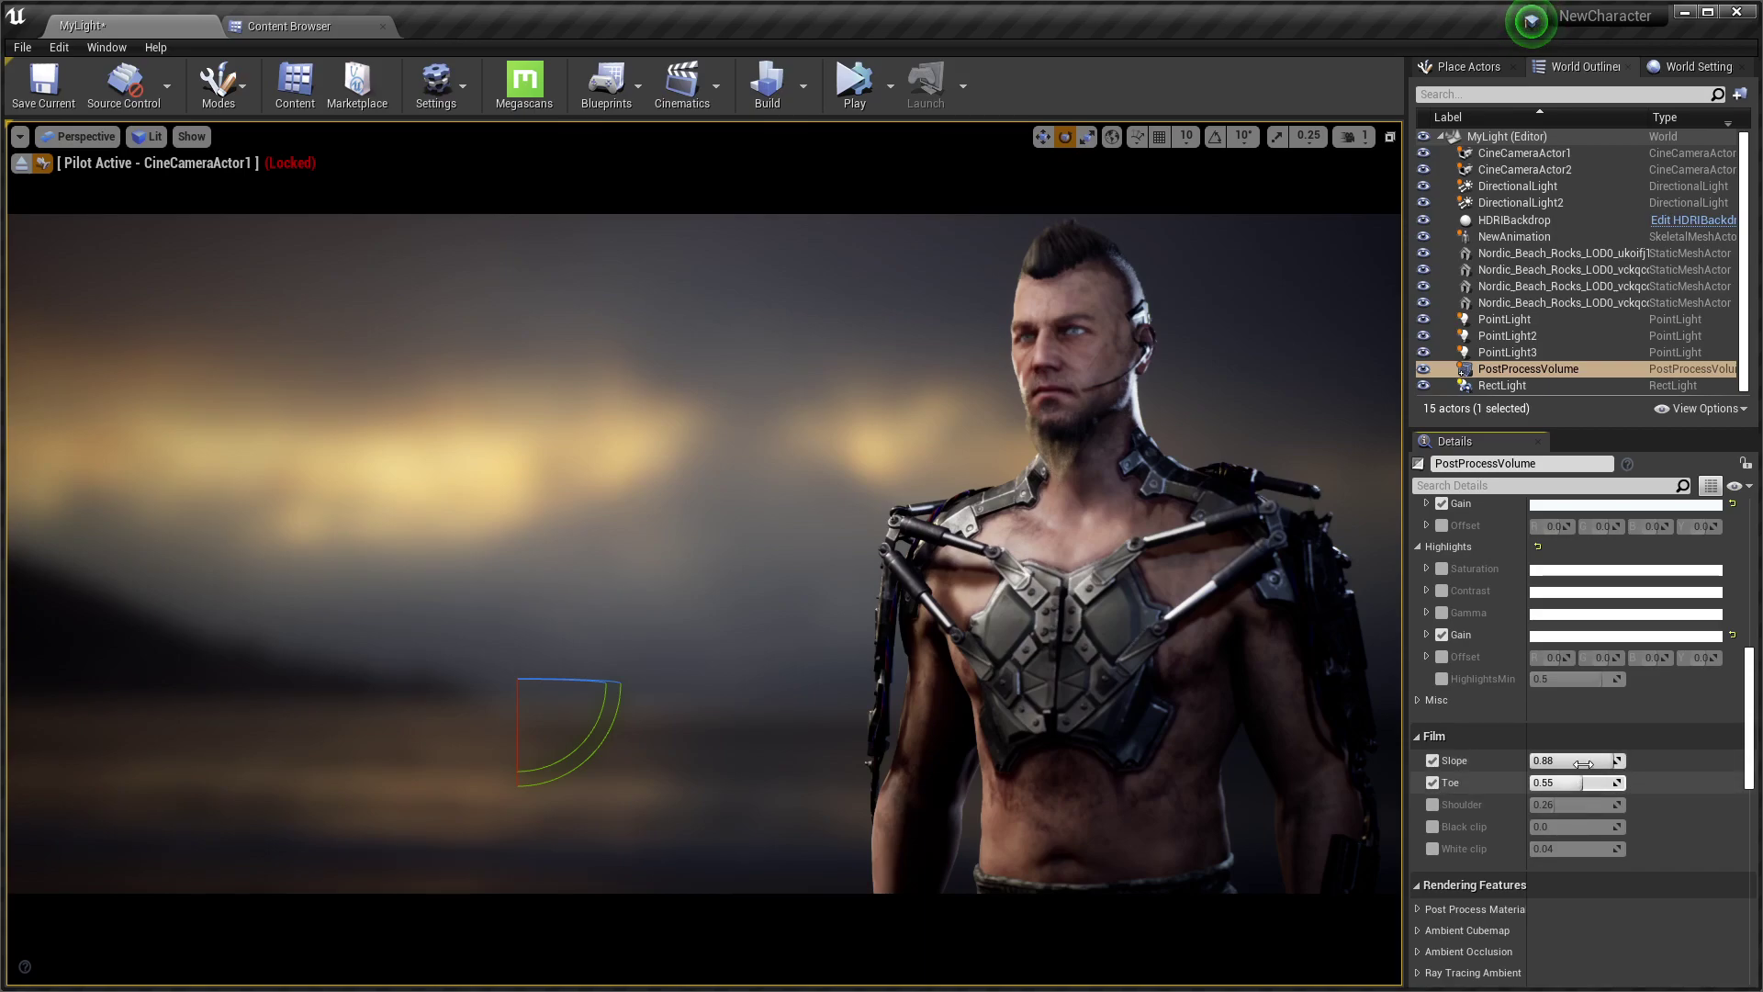
{"action": "left_click_drag", "start_coordinate": [1608, 760], "coordinate": [1581, 783]}
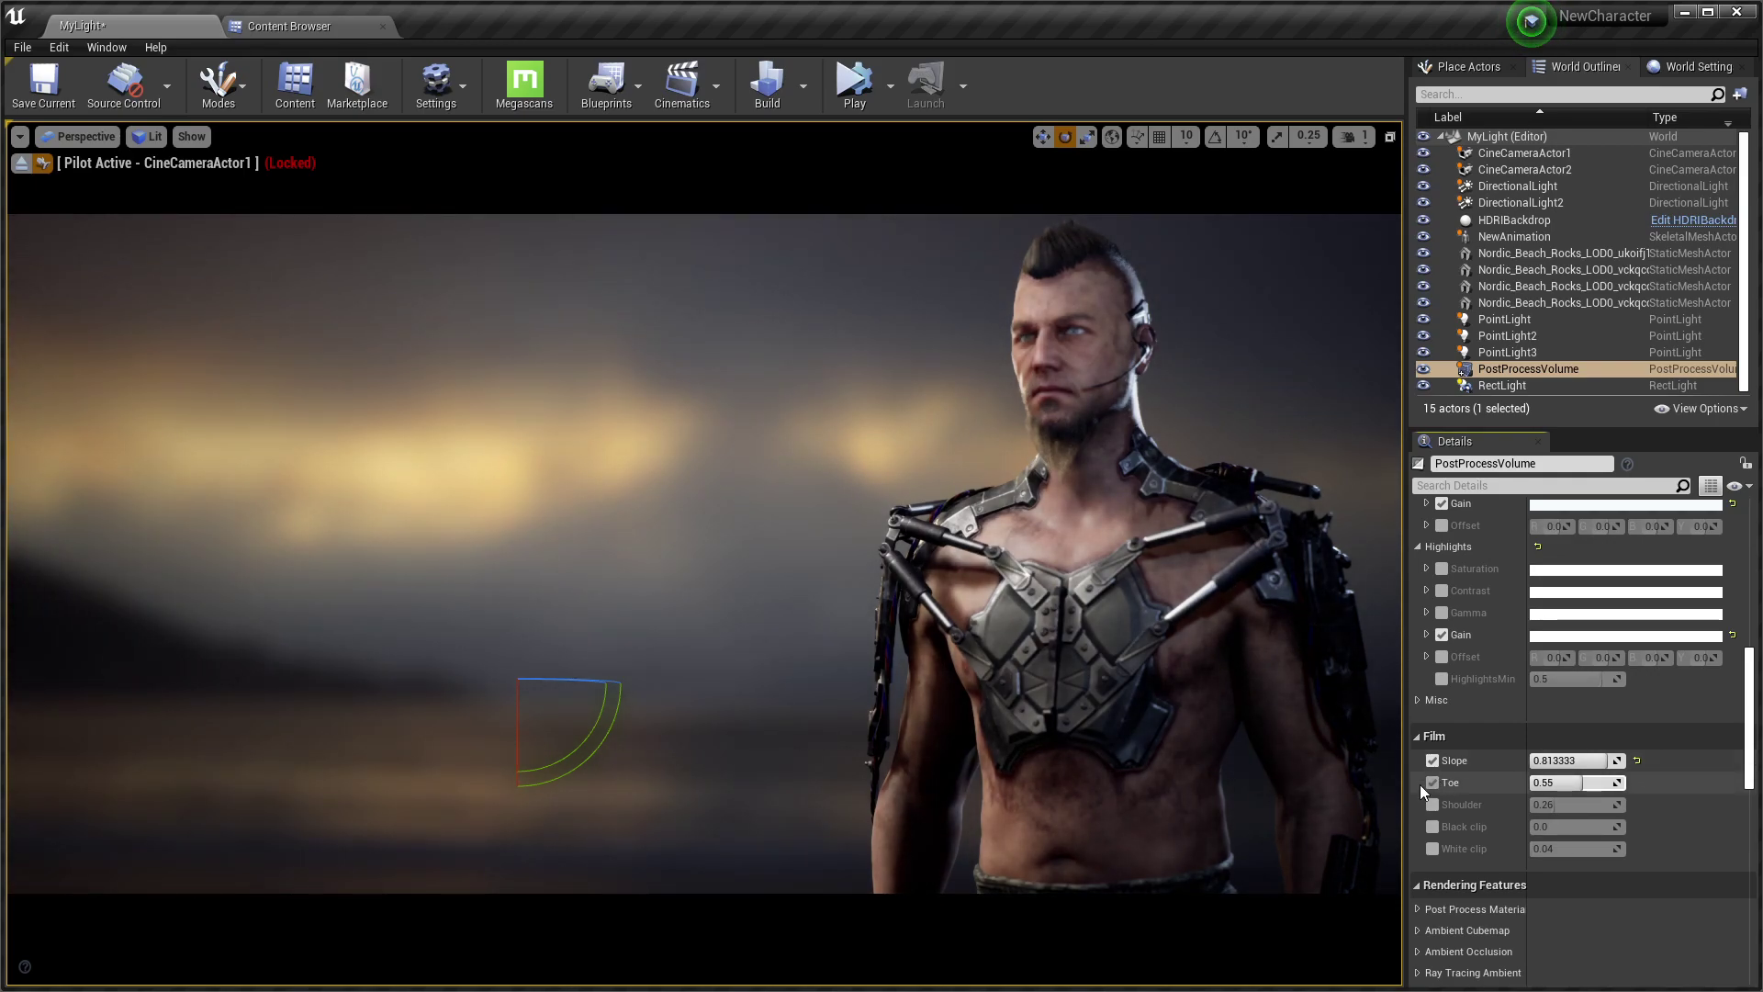
Enable Film Shoulder and Black clip, setting Shoulder 0.847619 and Black clip 0.001
{"action": "left_click", "coordinate": [1432, 806]}
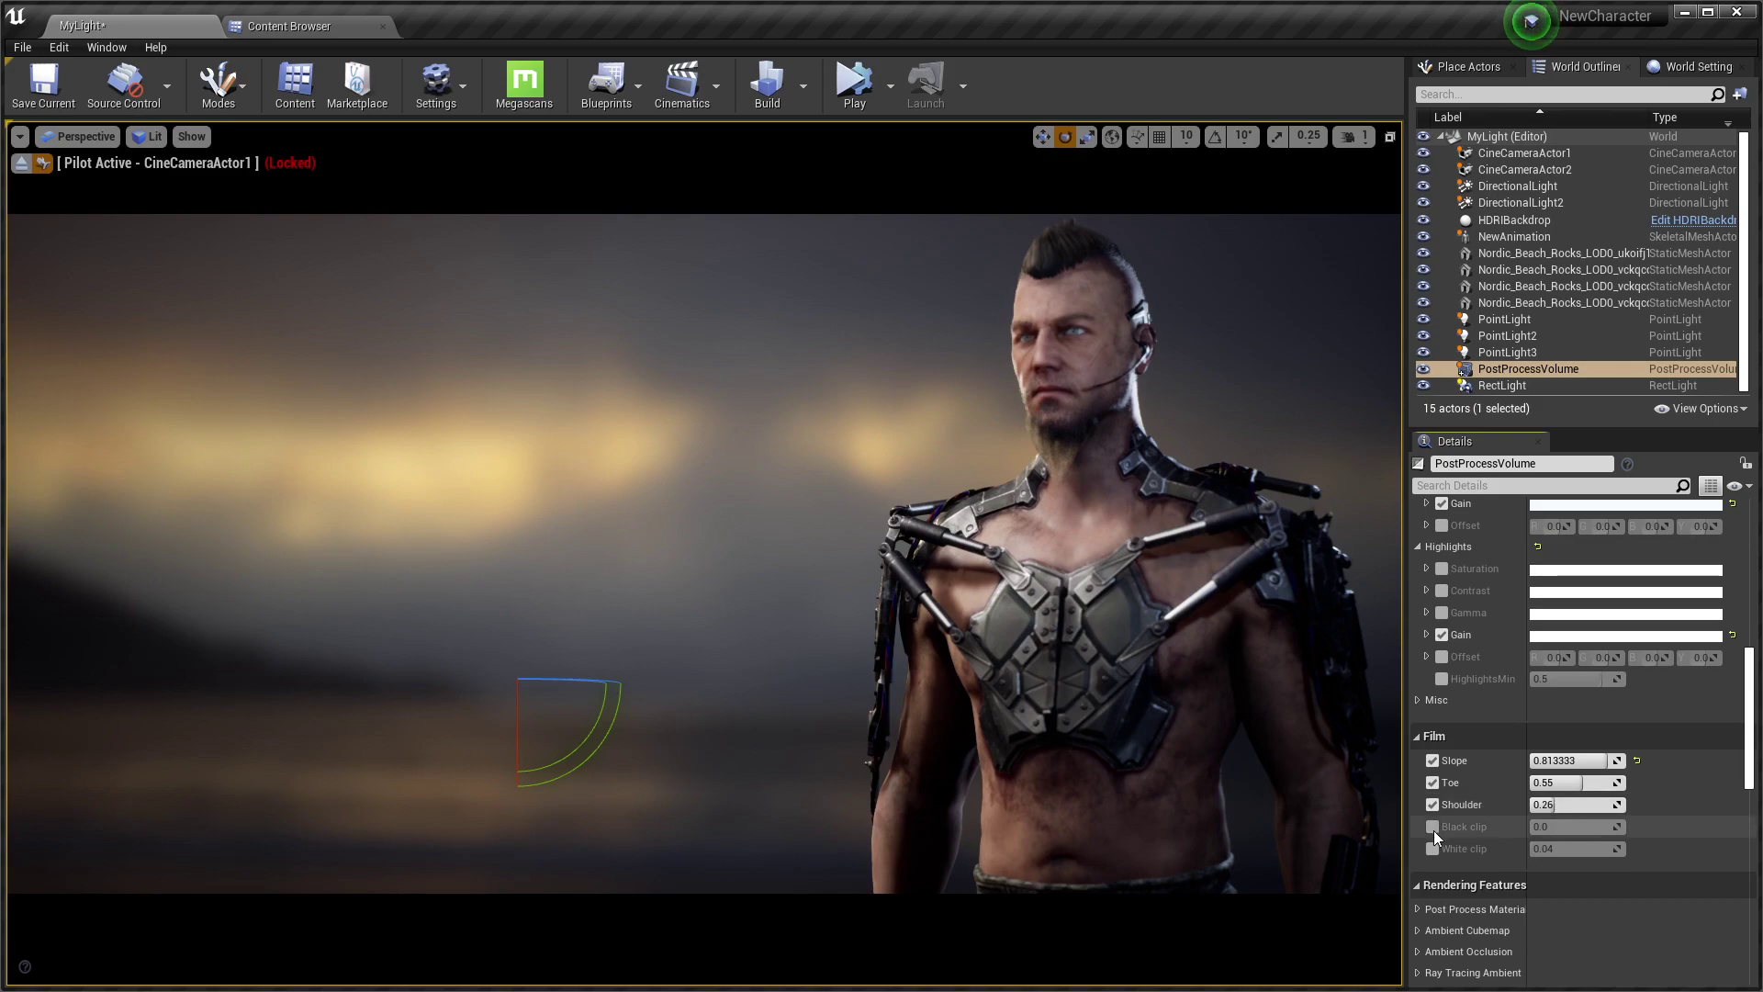
{"action": "left_click", "coordinate": [1432, 828]}
{"action": "mouse_move", "coordinate": [1552, 804]}
{"action": "left_mouse_down"}
{"action": "mouse_move", "coordinate": [1608, 804]}
{"action": "mouse_move", "coordinate": [1552, 827]}
{"action": "left_mouse_up"}
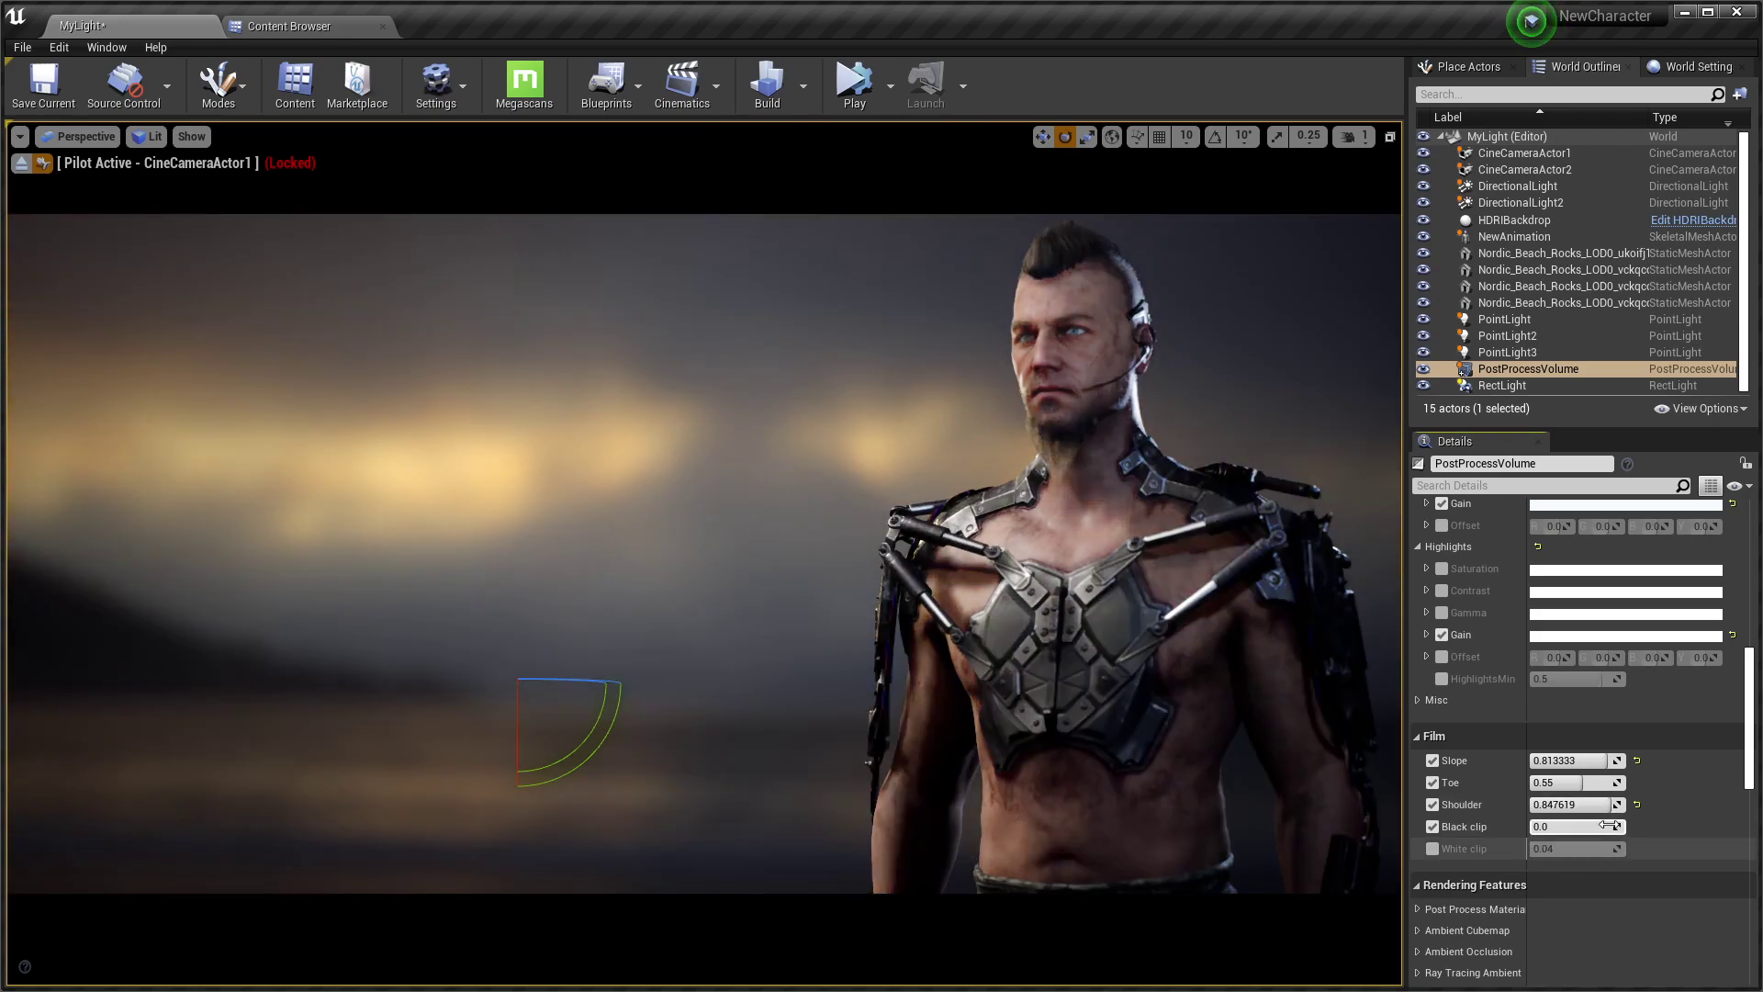
{"action": "left_click_drag", "start_coordinate": [1540, 827], "coordinate": [1540, 826]}
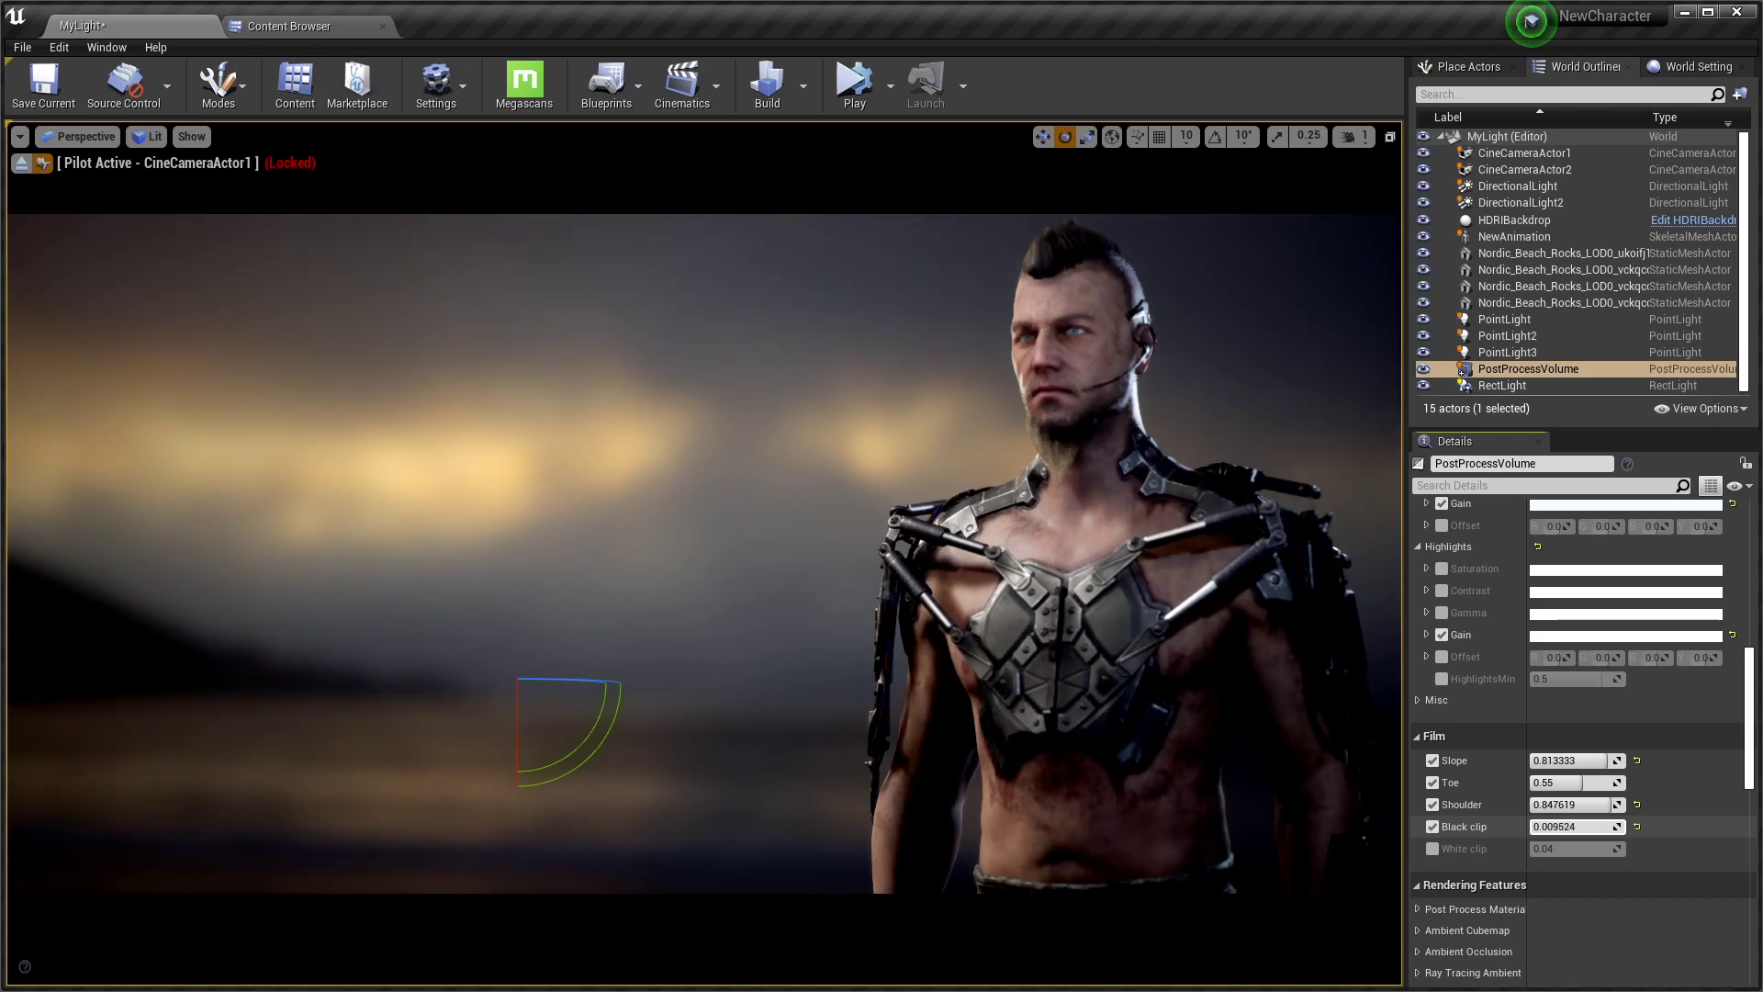
{"action": "left_click", "coordinate": [1561, 828]}
{"action": "type", "text": "0.1"}
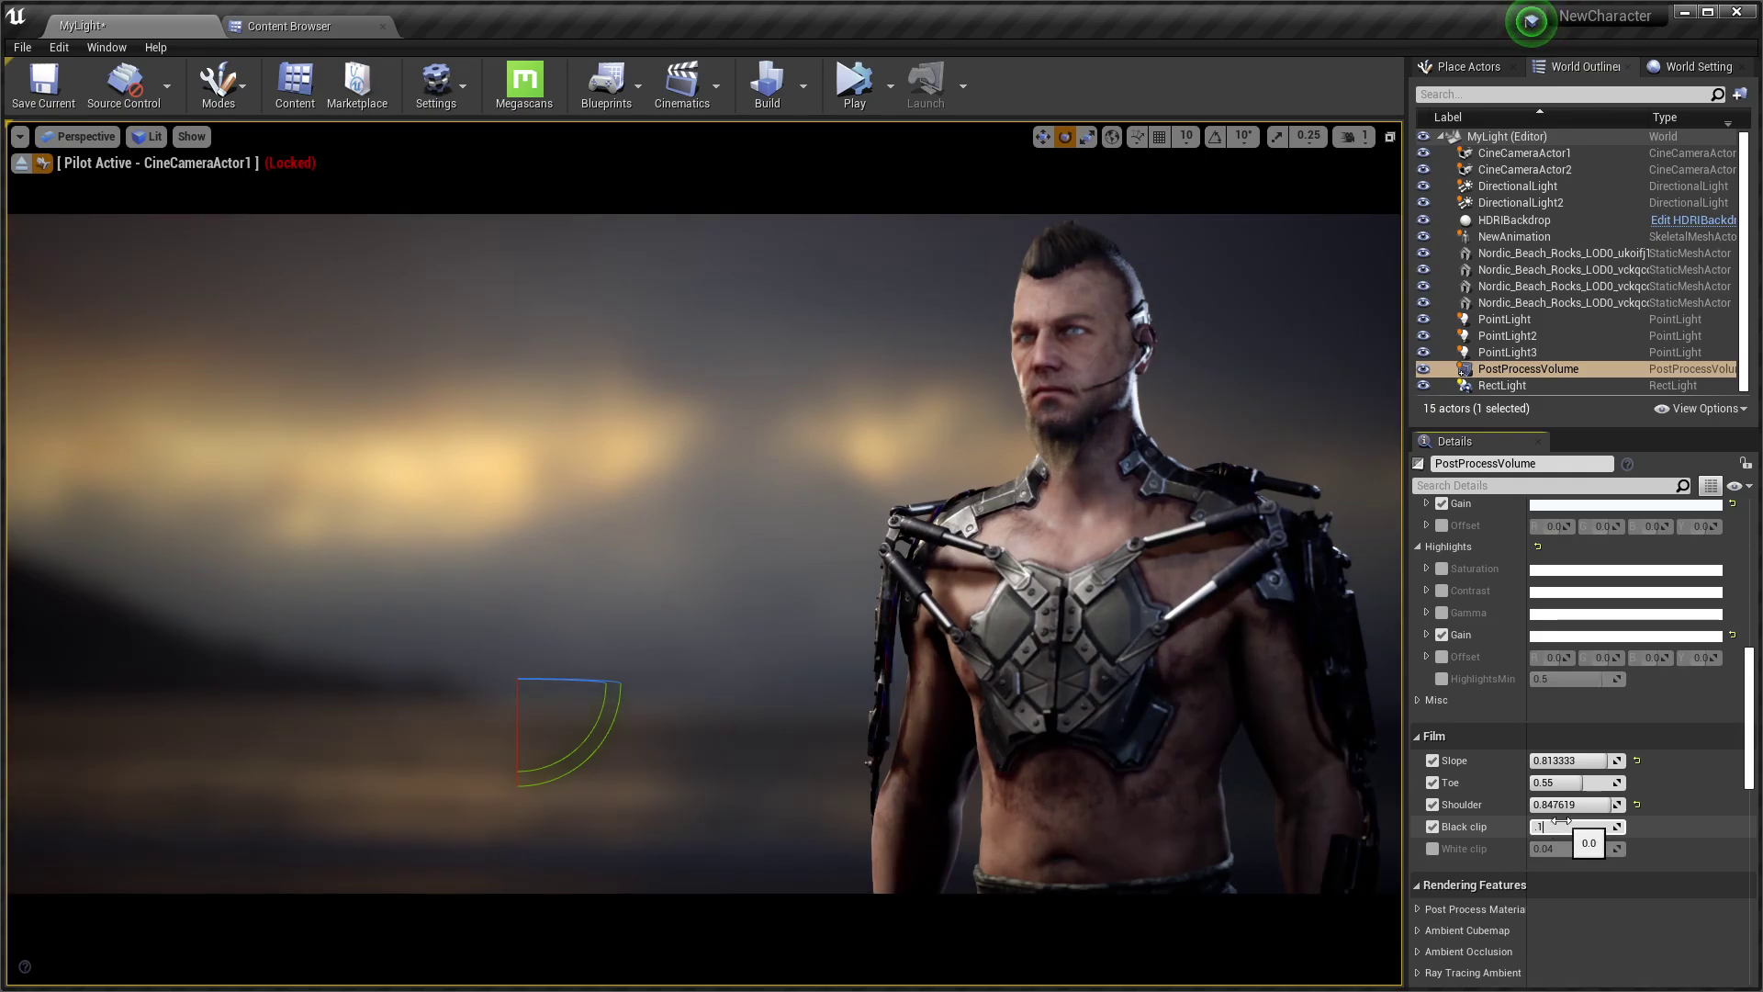
{"action": "key", "text": "Return"}
{"action": "left_click_drag", "start_coordinate": [1575, 826], "coordinate": [1543, 826]}
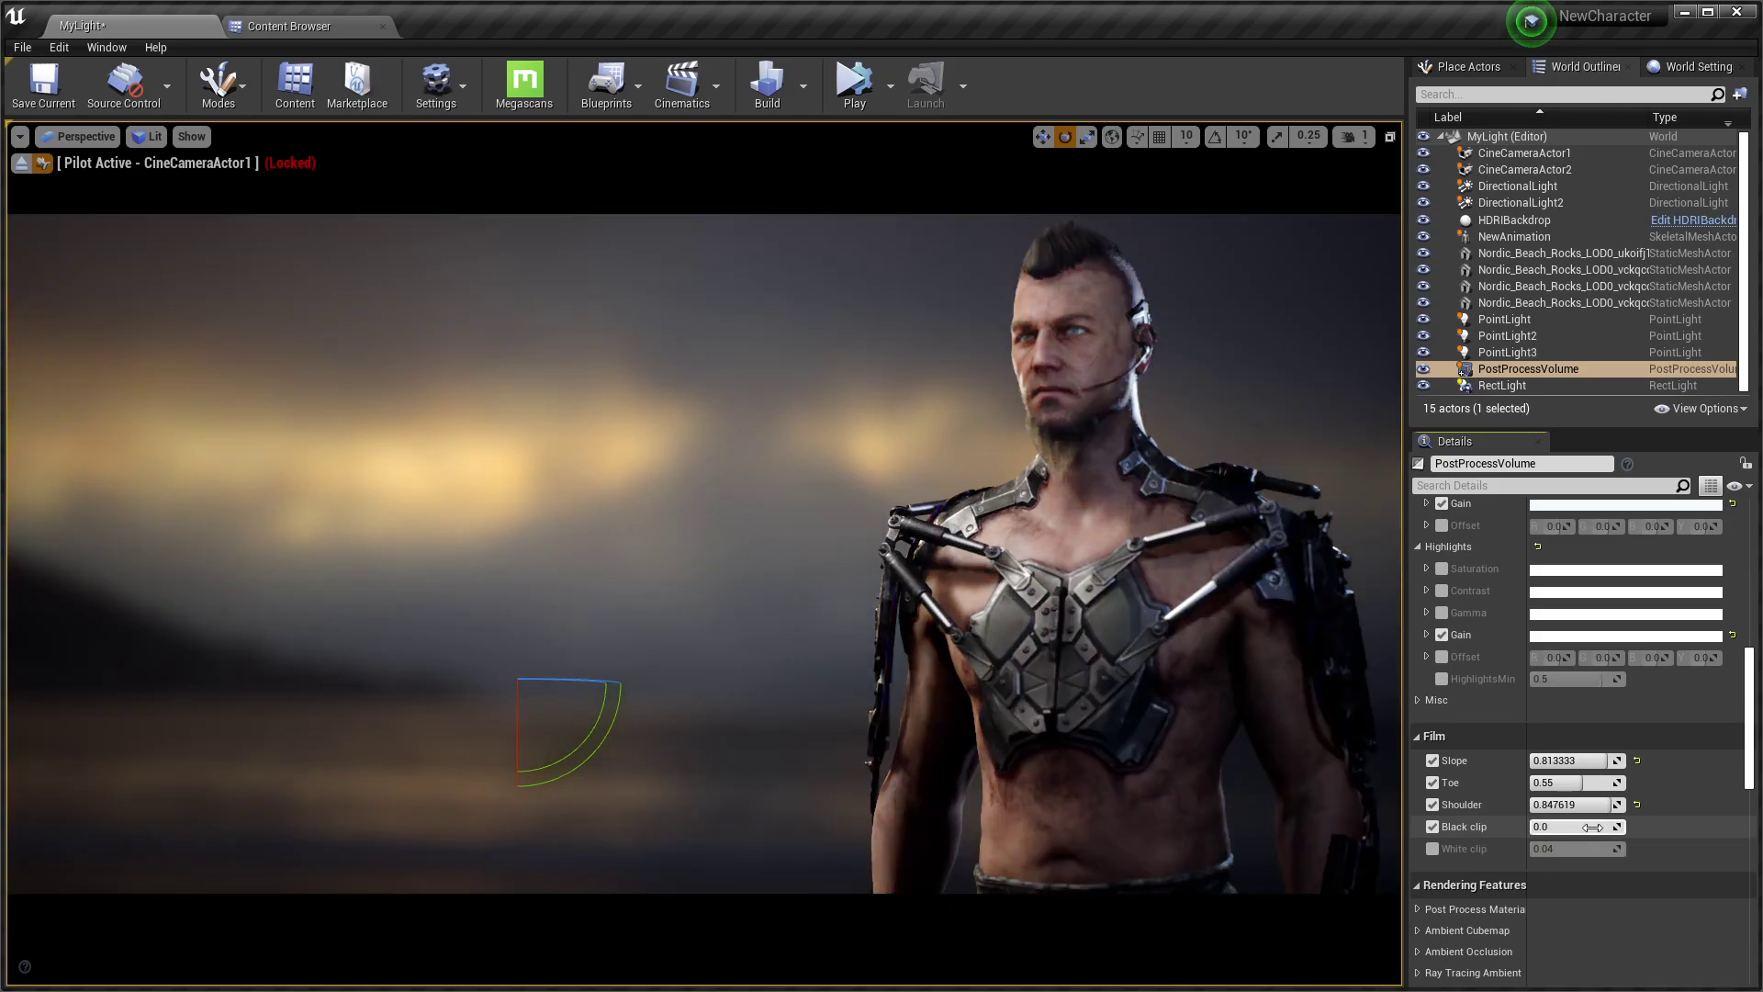
{"action": "left_click", "coordinate": [1593, 828]}
{"action": "type", "text": "01"}
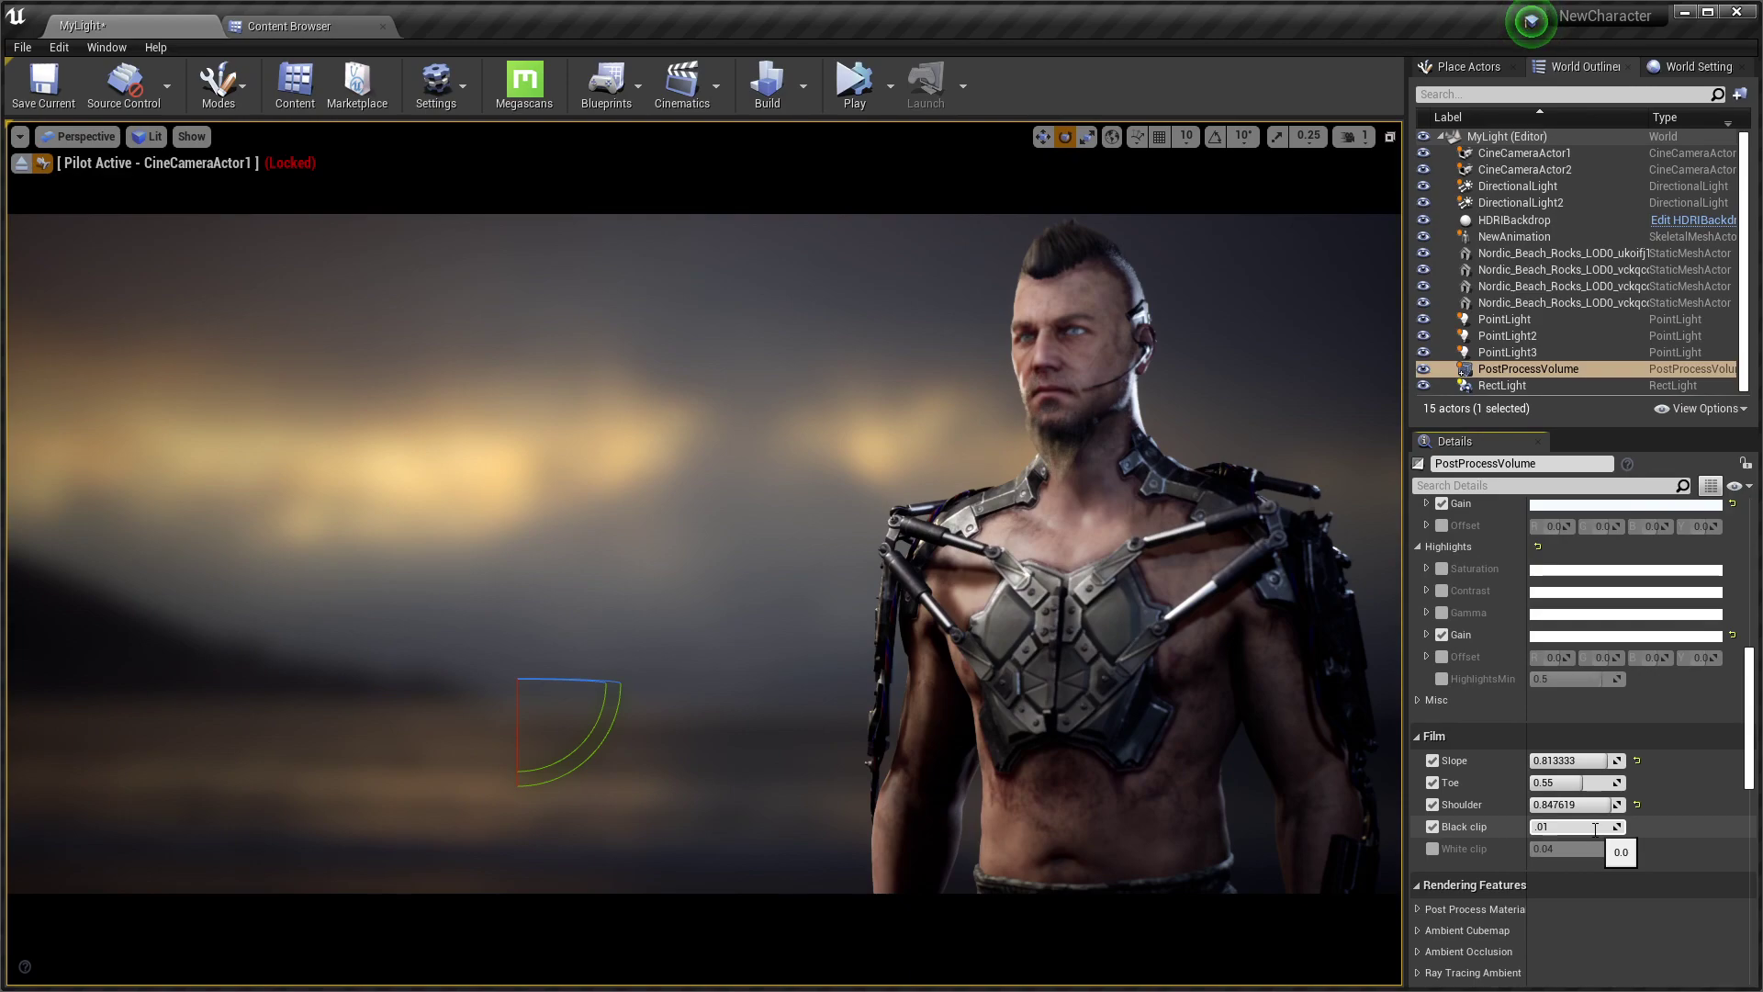
{"action": "key", "text": "Return"}
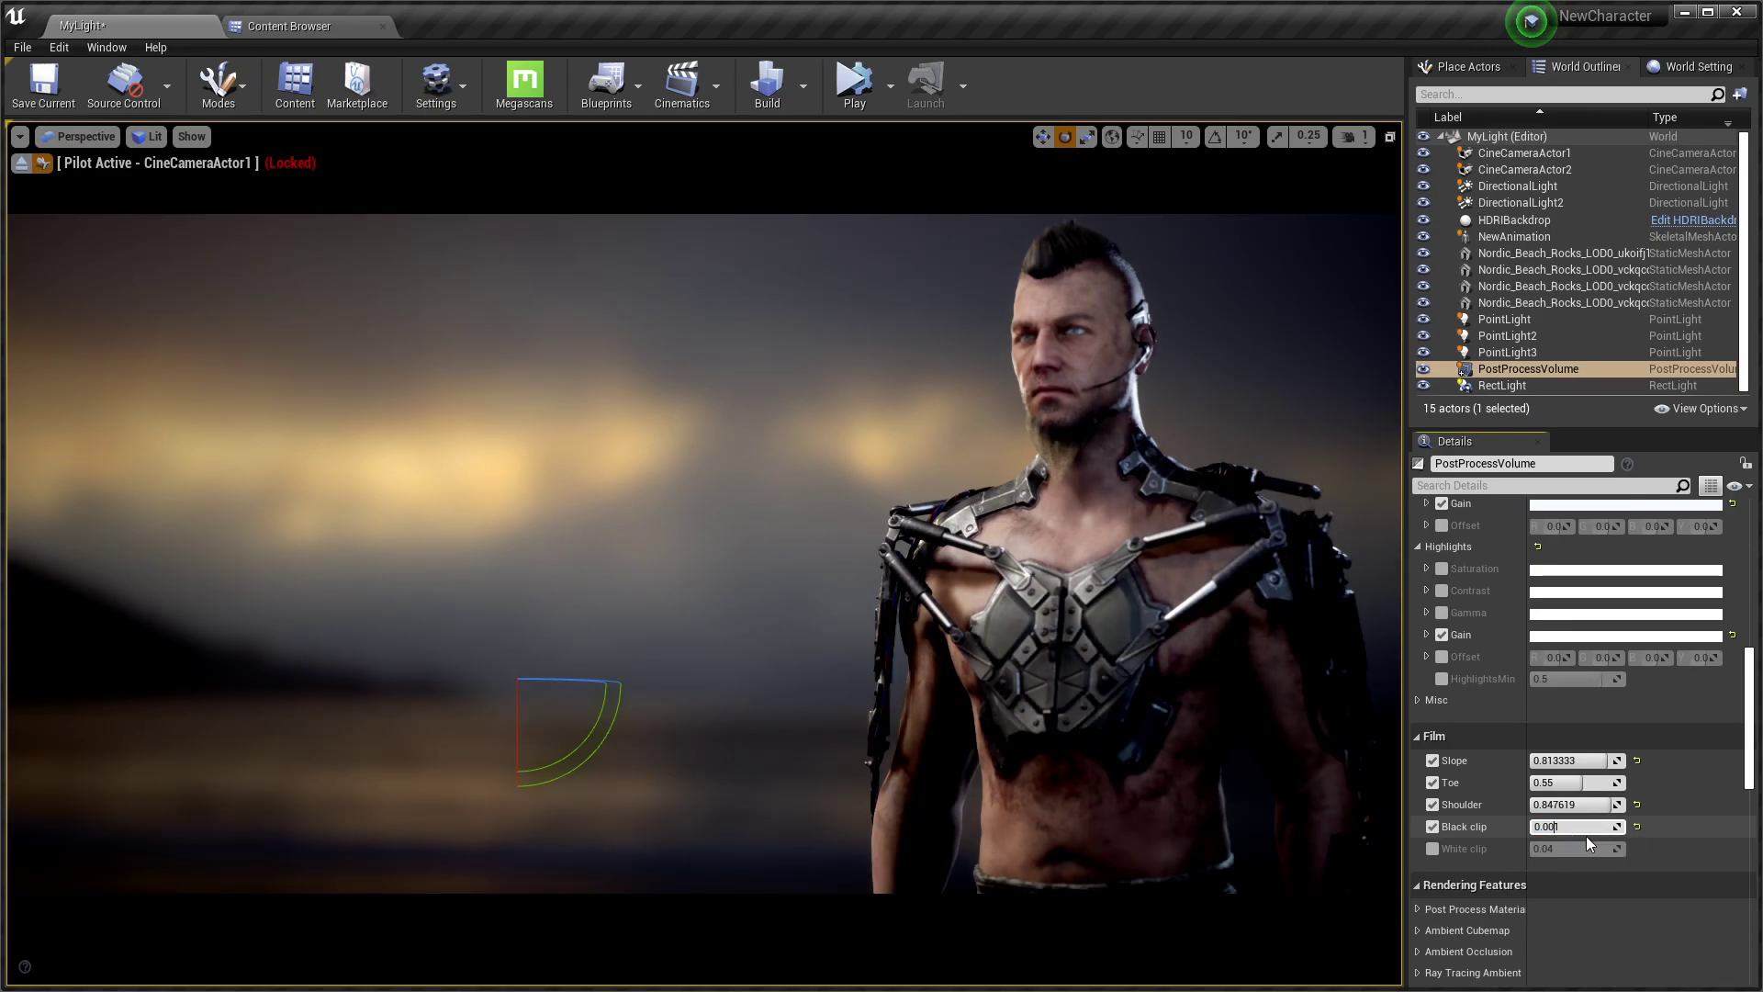
{"action": "type", "text": "1"}
{"action": "key", "text": "Return"}
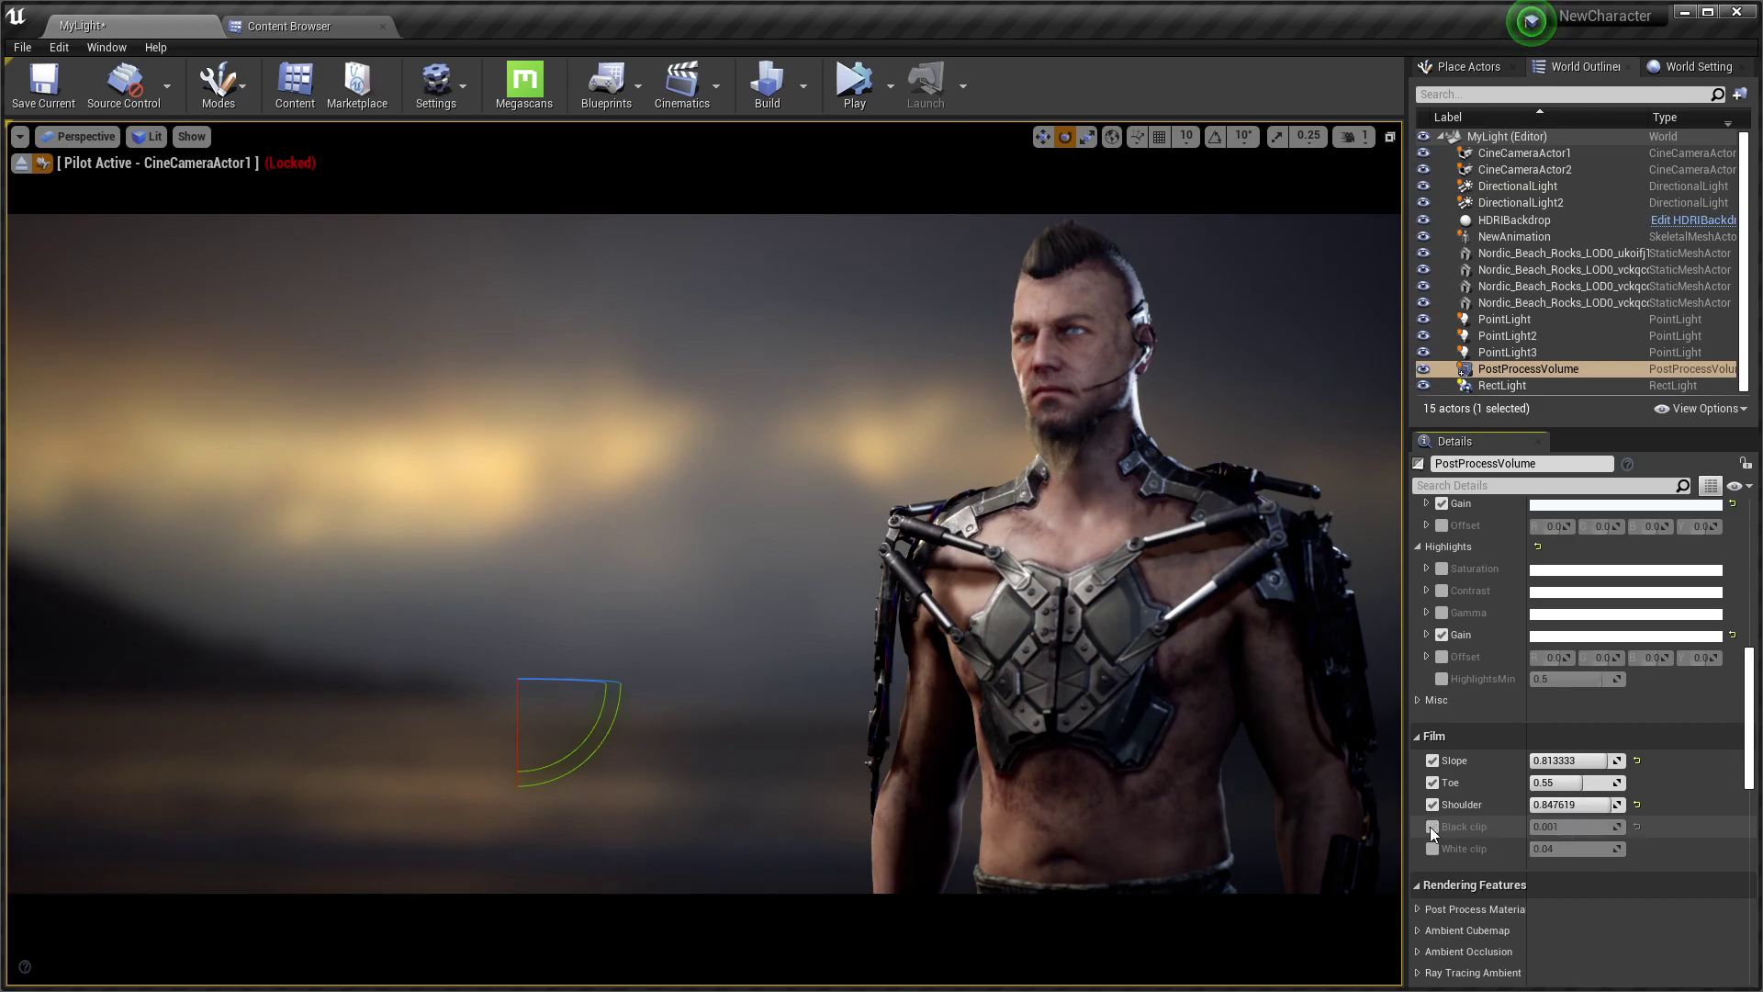
Try the Global Illumination indirect lighting intensity, then turn its override back off
{"action": "scroll", "coordinate": [1478, 830], "scroll_direction": "down", "scroll_amount": 3}
{"action": "scroll", "coordinate": [1478, 830], "scroll_direction": "down", "scroll_amount": 1}
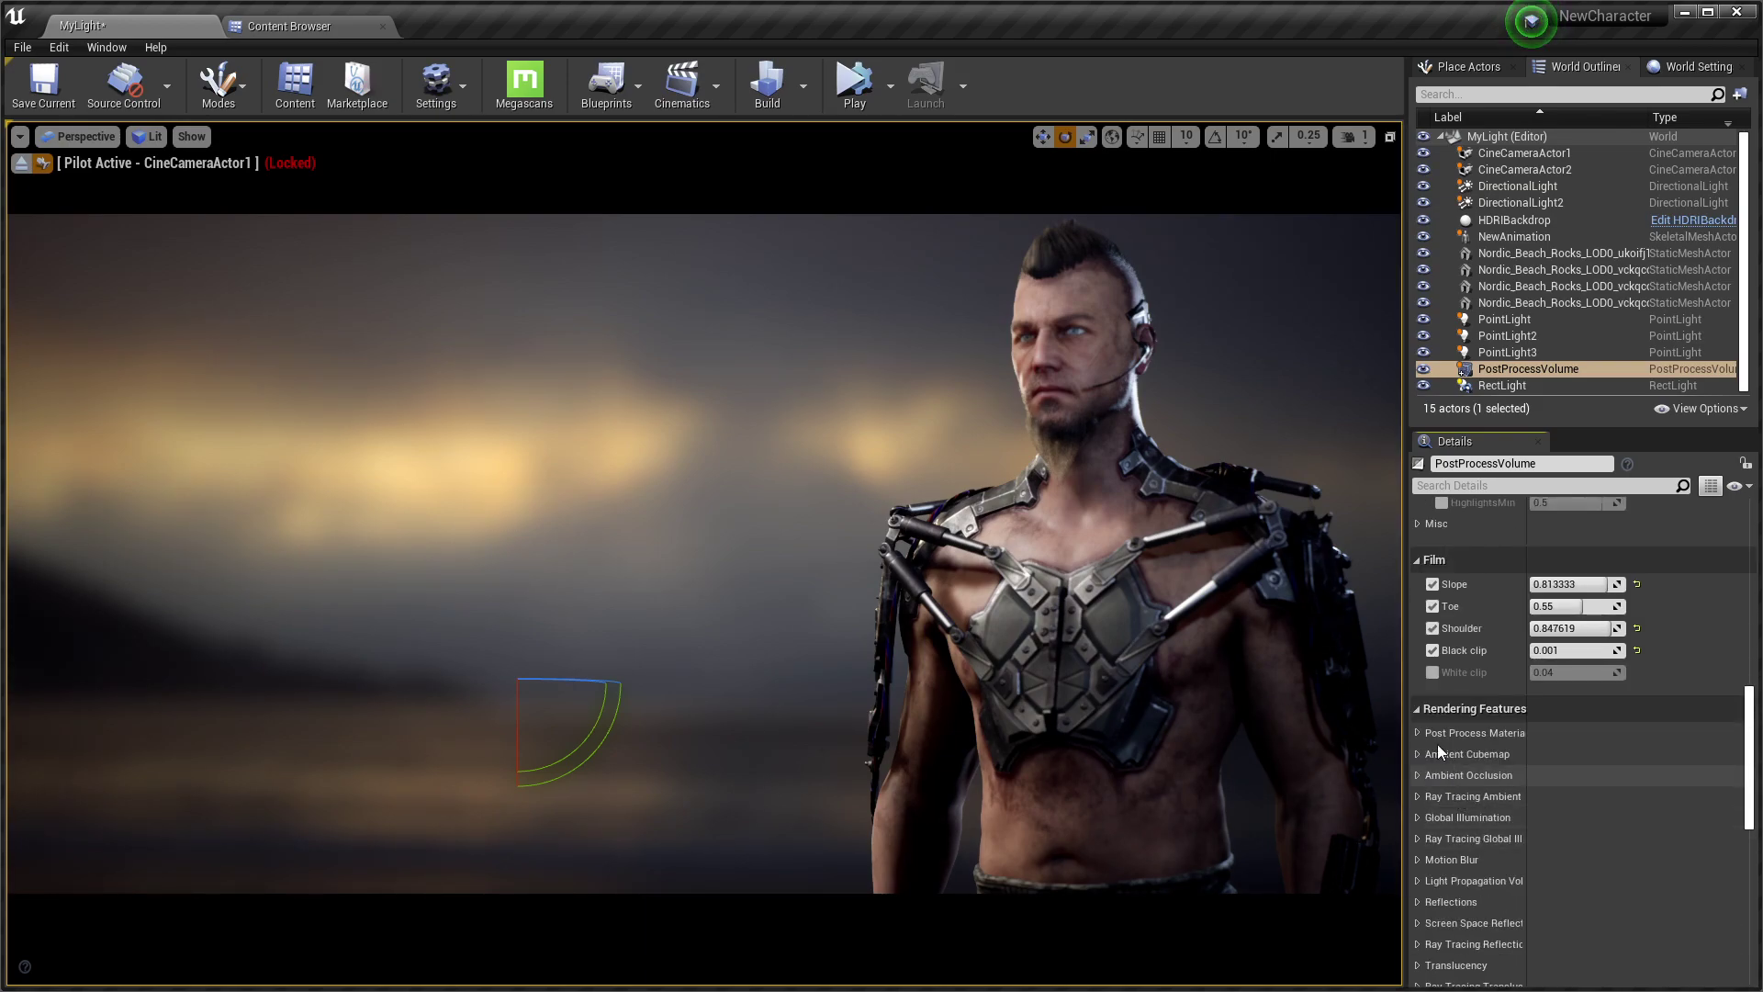
{"action": "left_click", "coordinate": [1418, 818]}
{"action": "left_click", "coordinate": [1441, 862]}
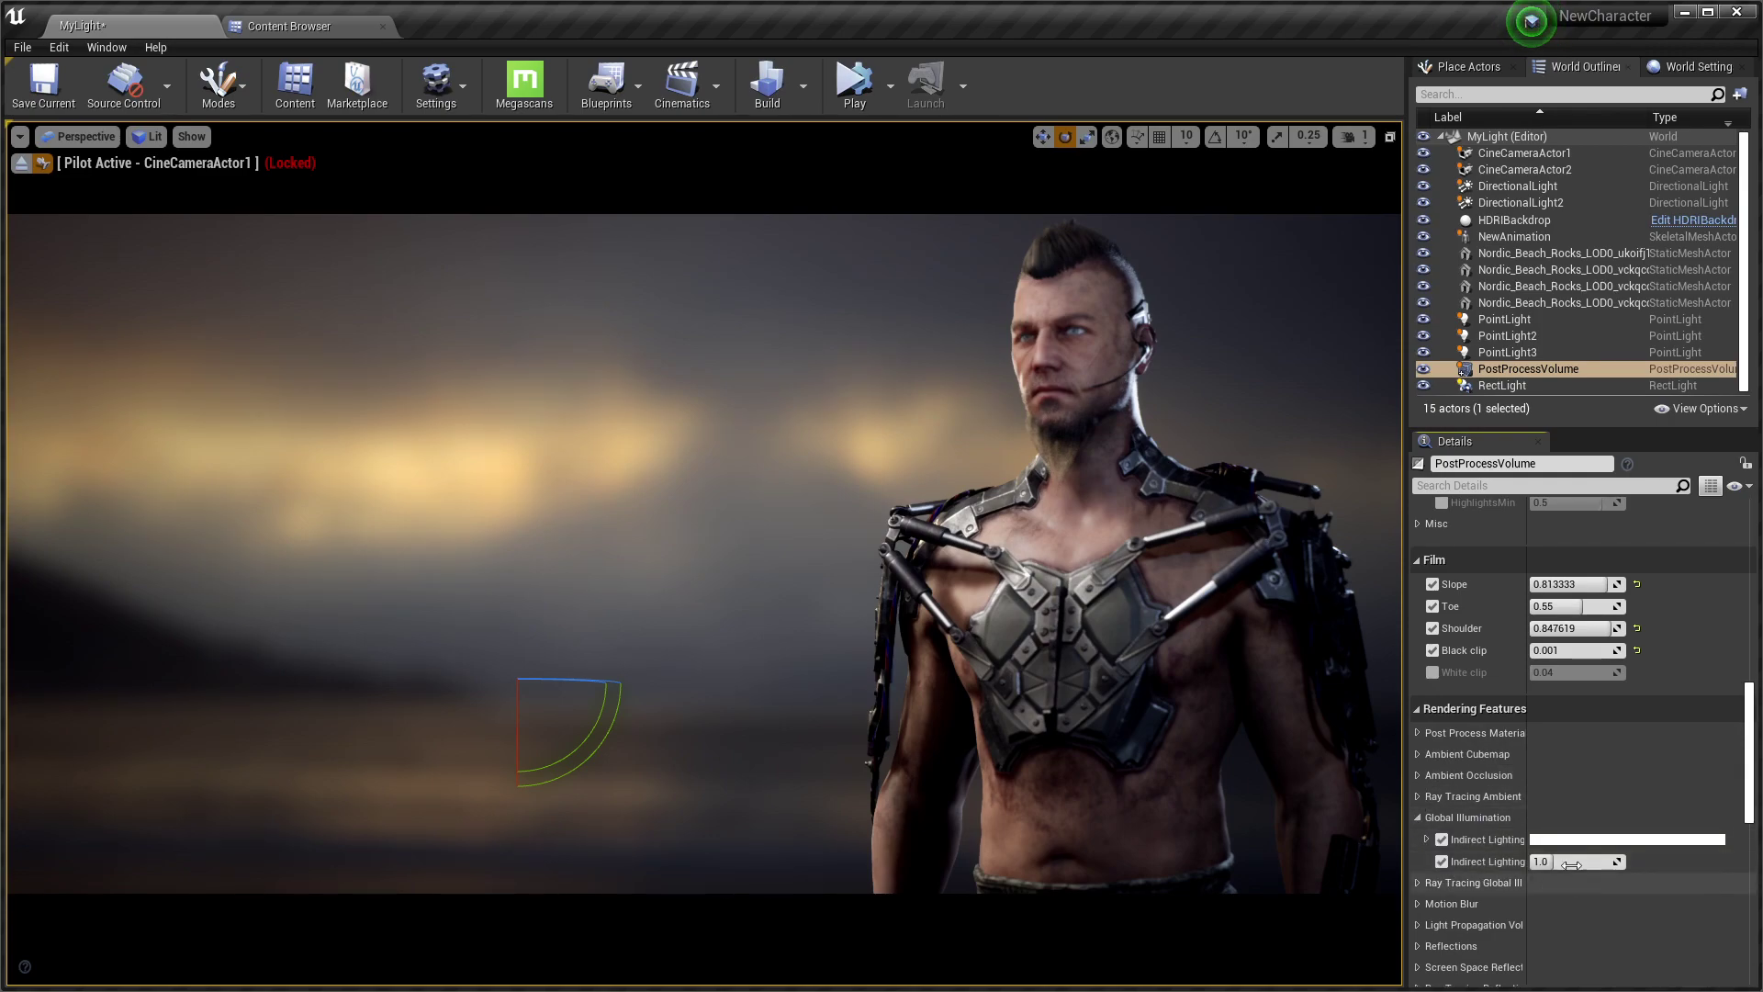
{"action": "mouse_move", "coordinate": [1562, 861]}
{"action": "left_mouse_down"}
{"action": "mouse_move", "coordinate": [1616, 862]}
{"action": "mouse_move", "coordinate": [1551, 862]}
{"action": "left_mouse_up"}
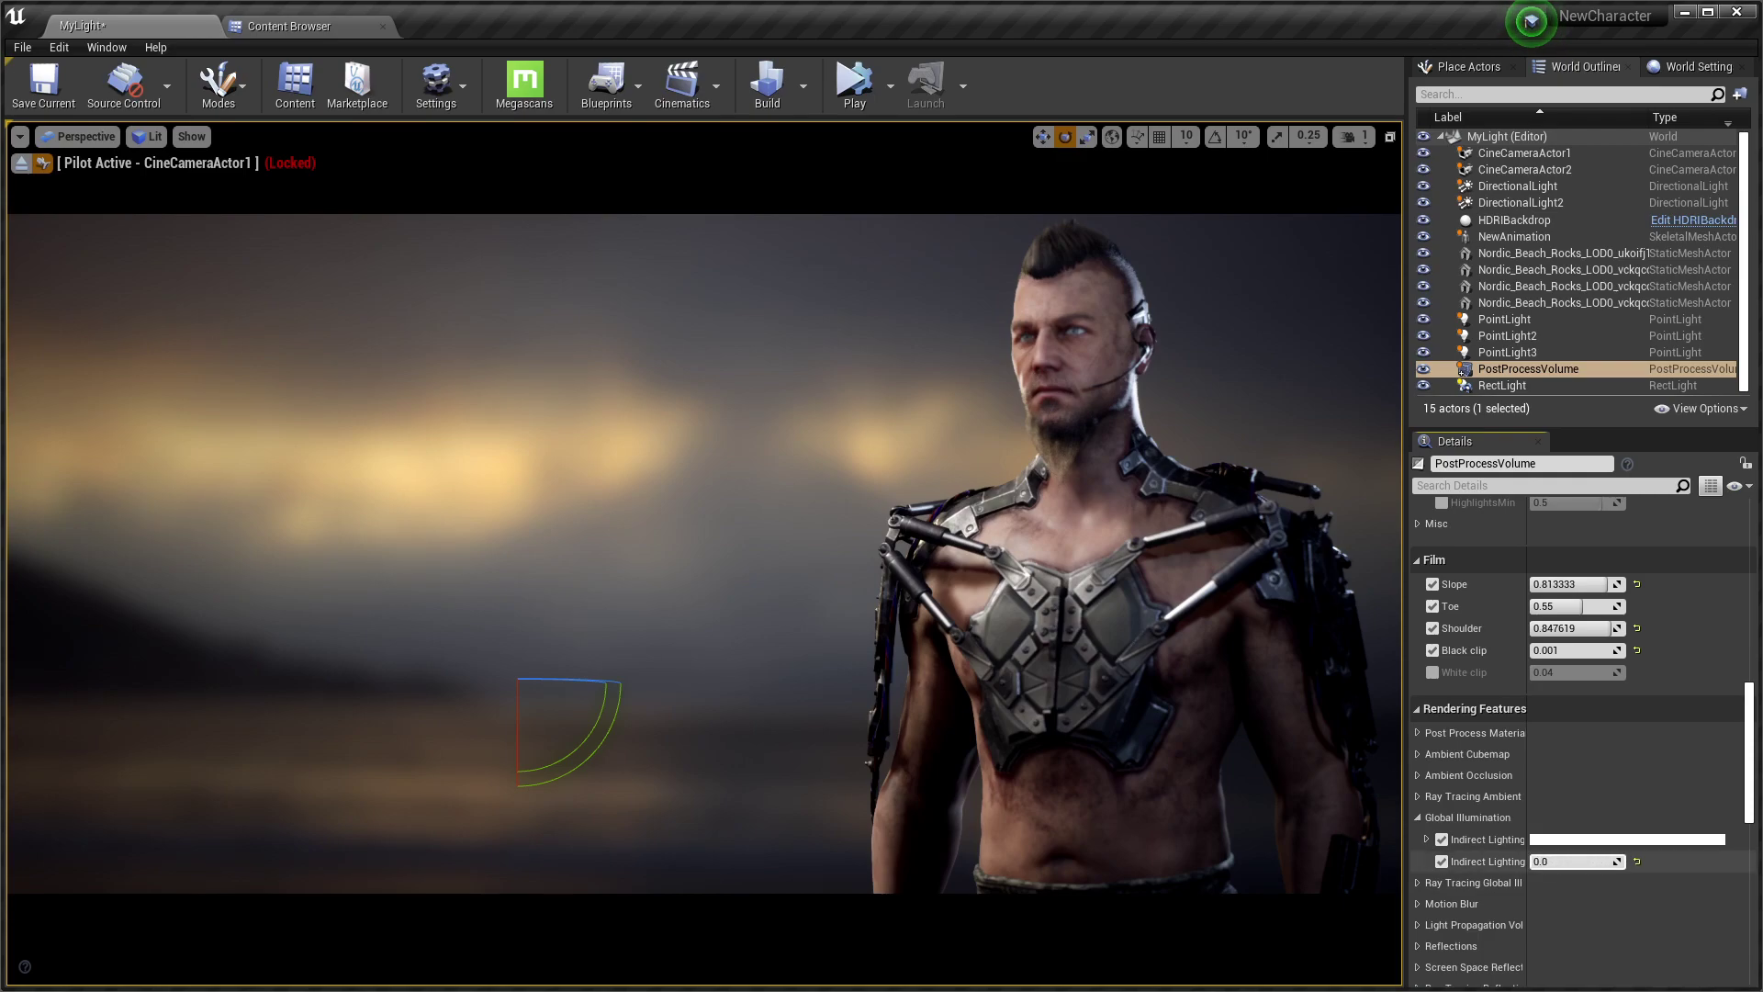
{"action": "left_click", "coordinate": [1441, 864]}
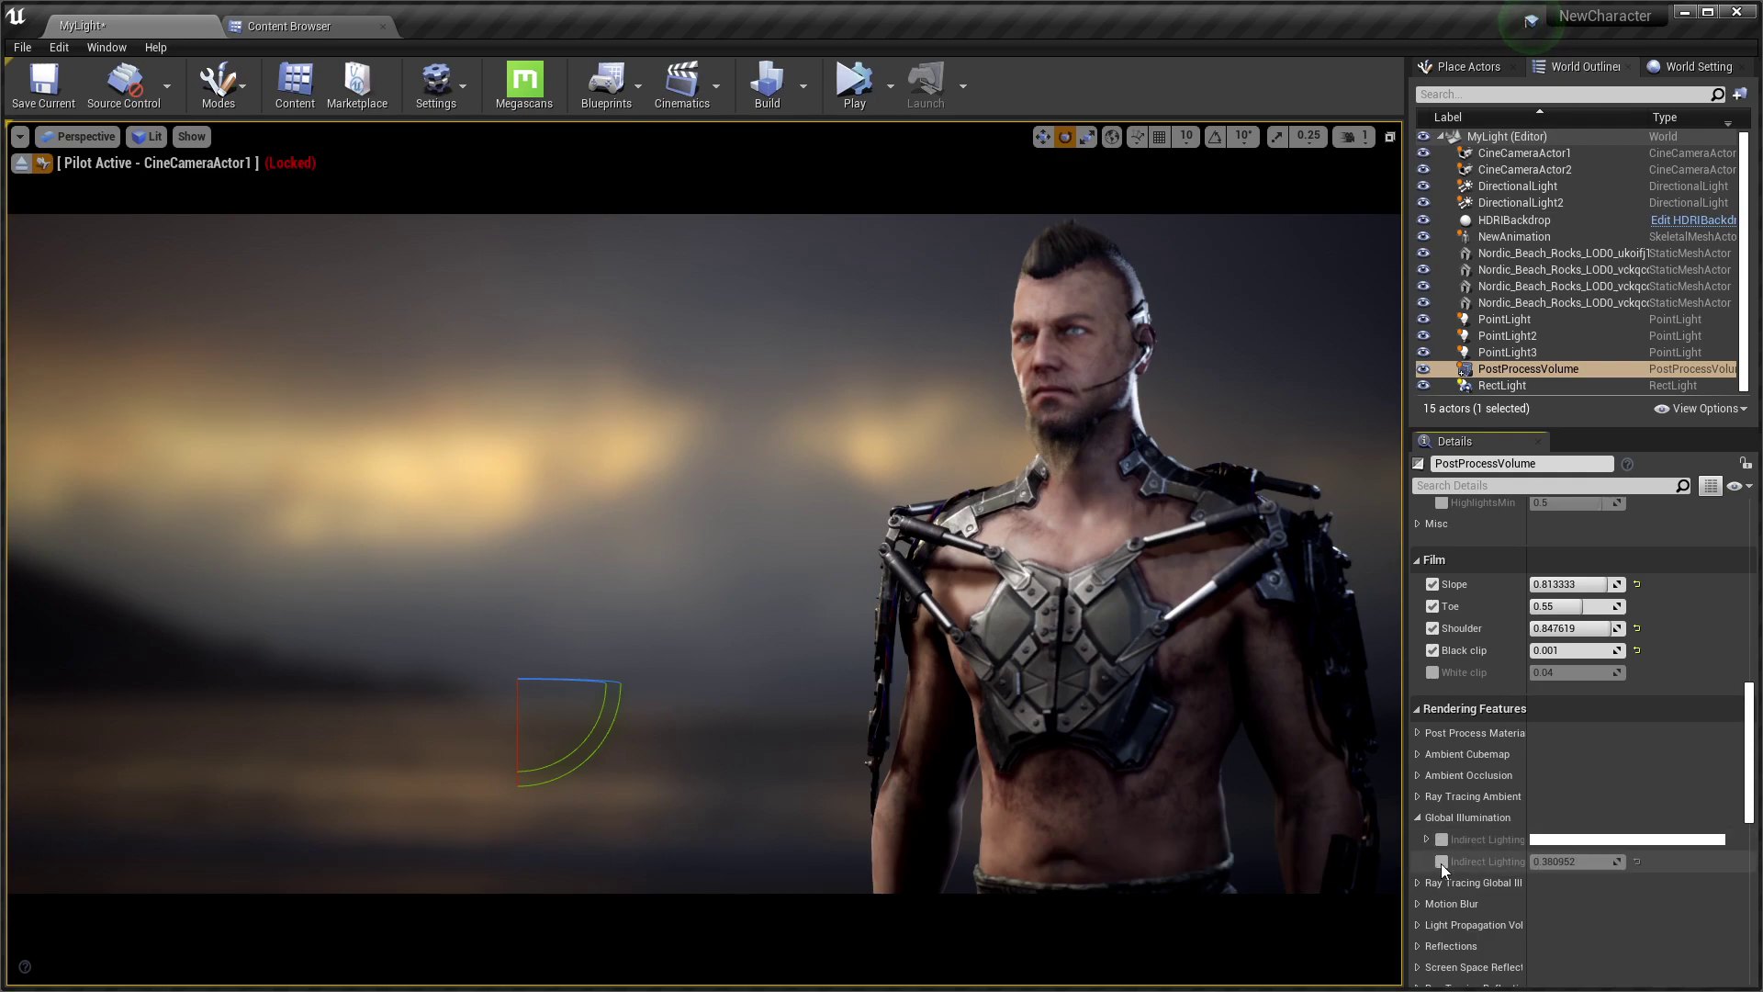
{"action": "left_click", "coordinate": [1416, 818]}
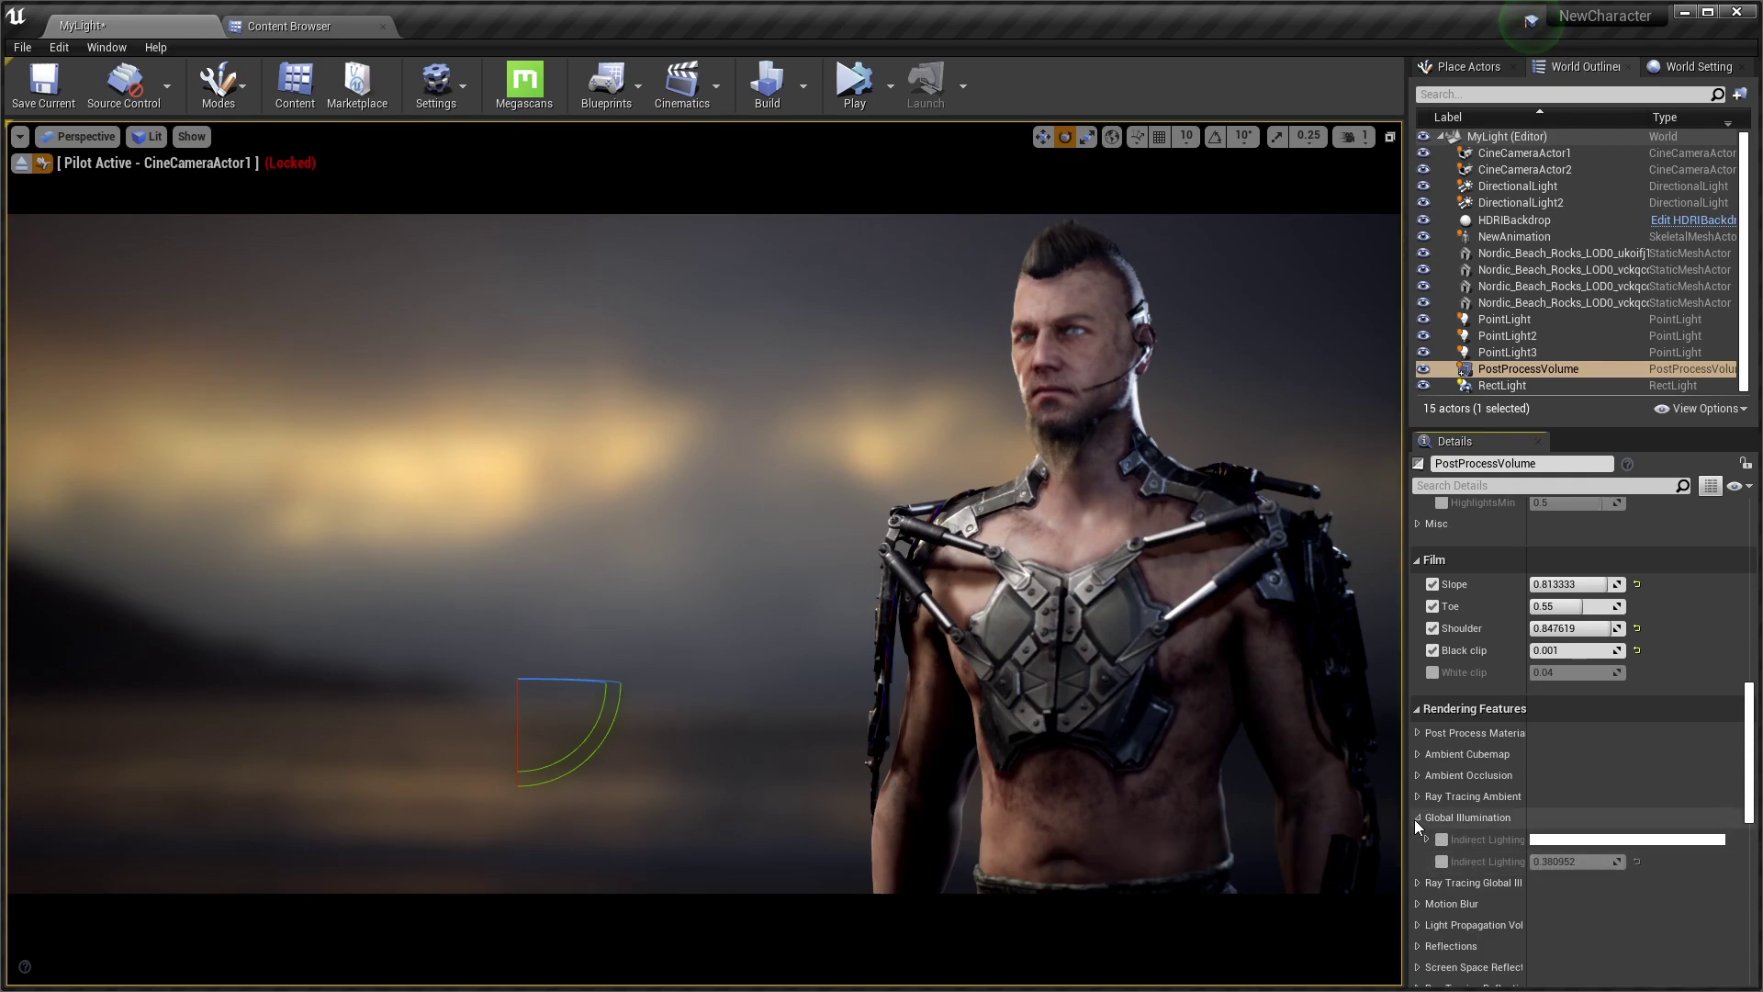
Set the ambient cubemap to fish_hoek_beach_2k with intensity 0.380952
{"action": "left_click", "coordinate": [1418, 755]}
{"action": "left_click", "coordinate": [1441, 777]}
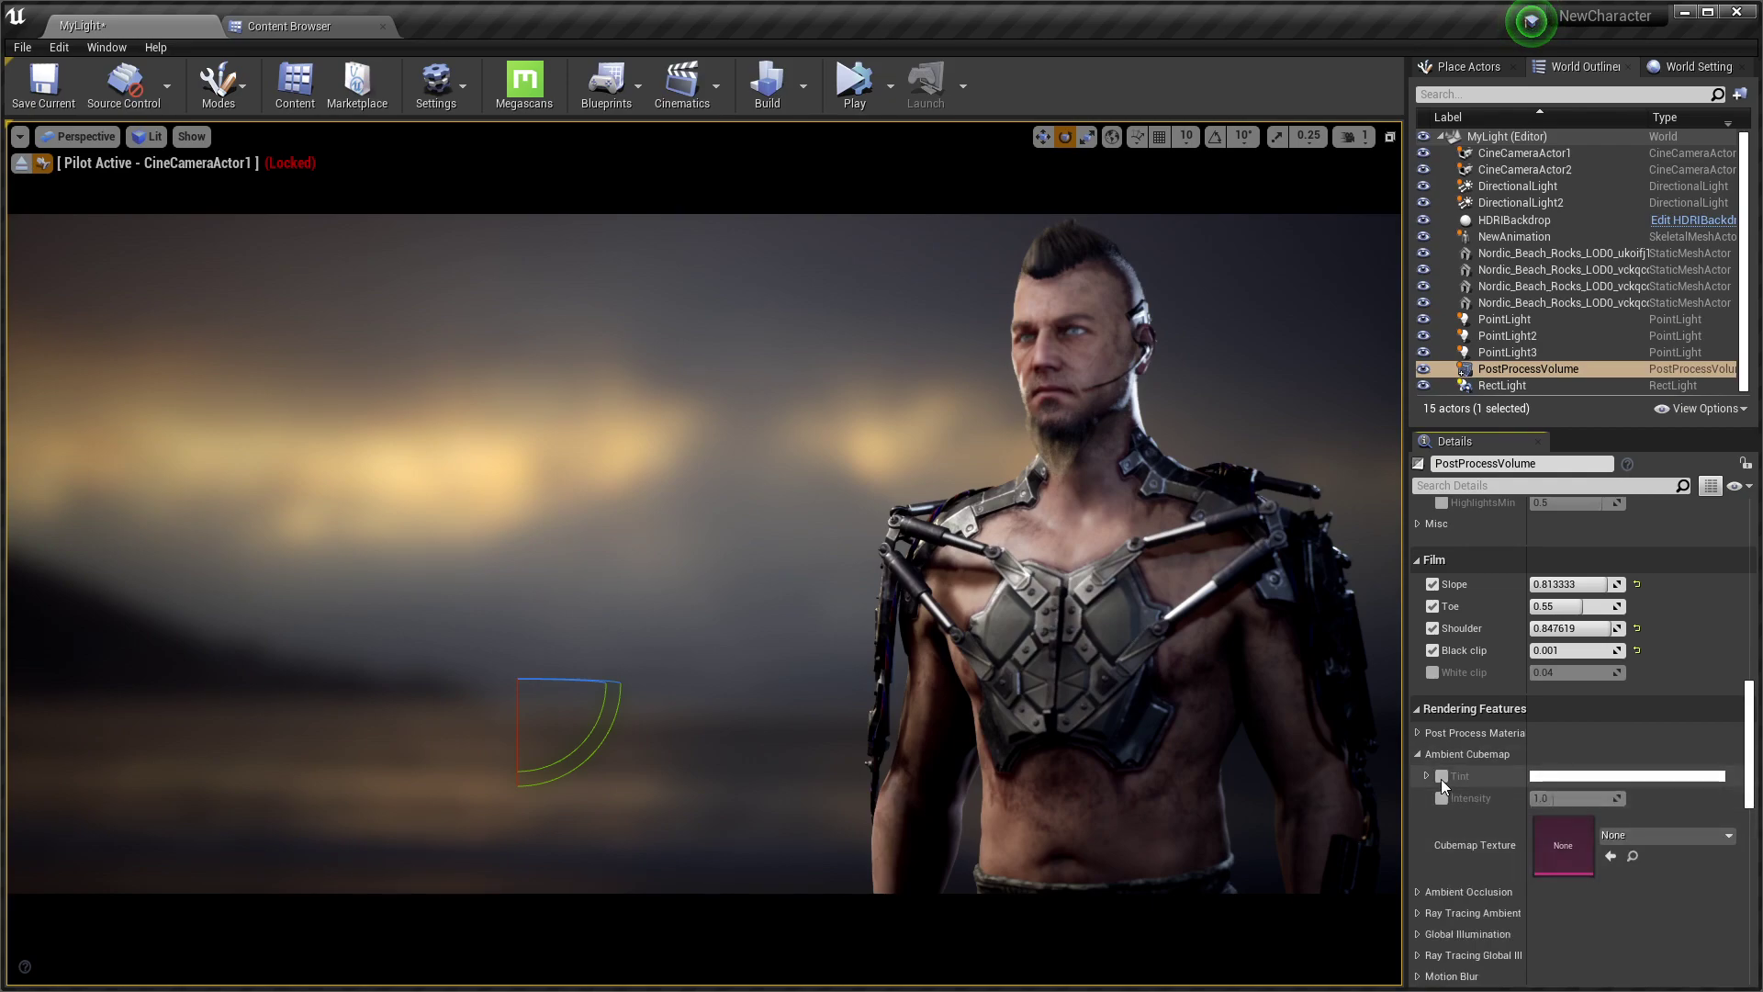
{"action": "left_click", "coordinate": [1442, 799]}
{"action": "left_click", "coordinate": [1442, 777]}
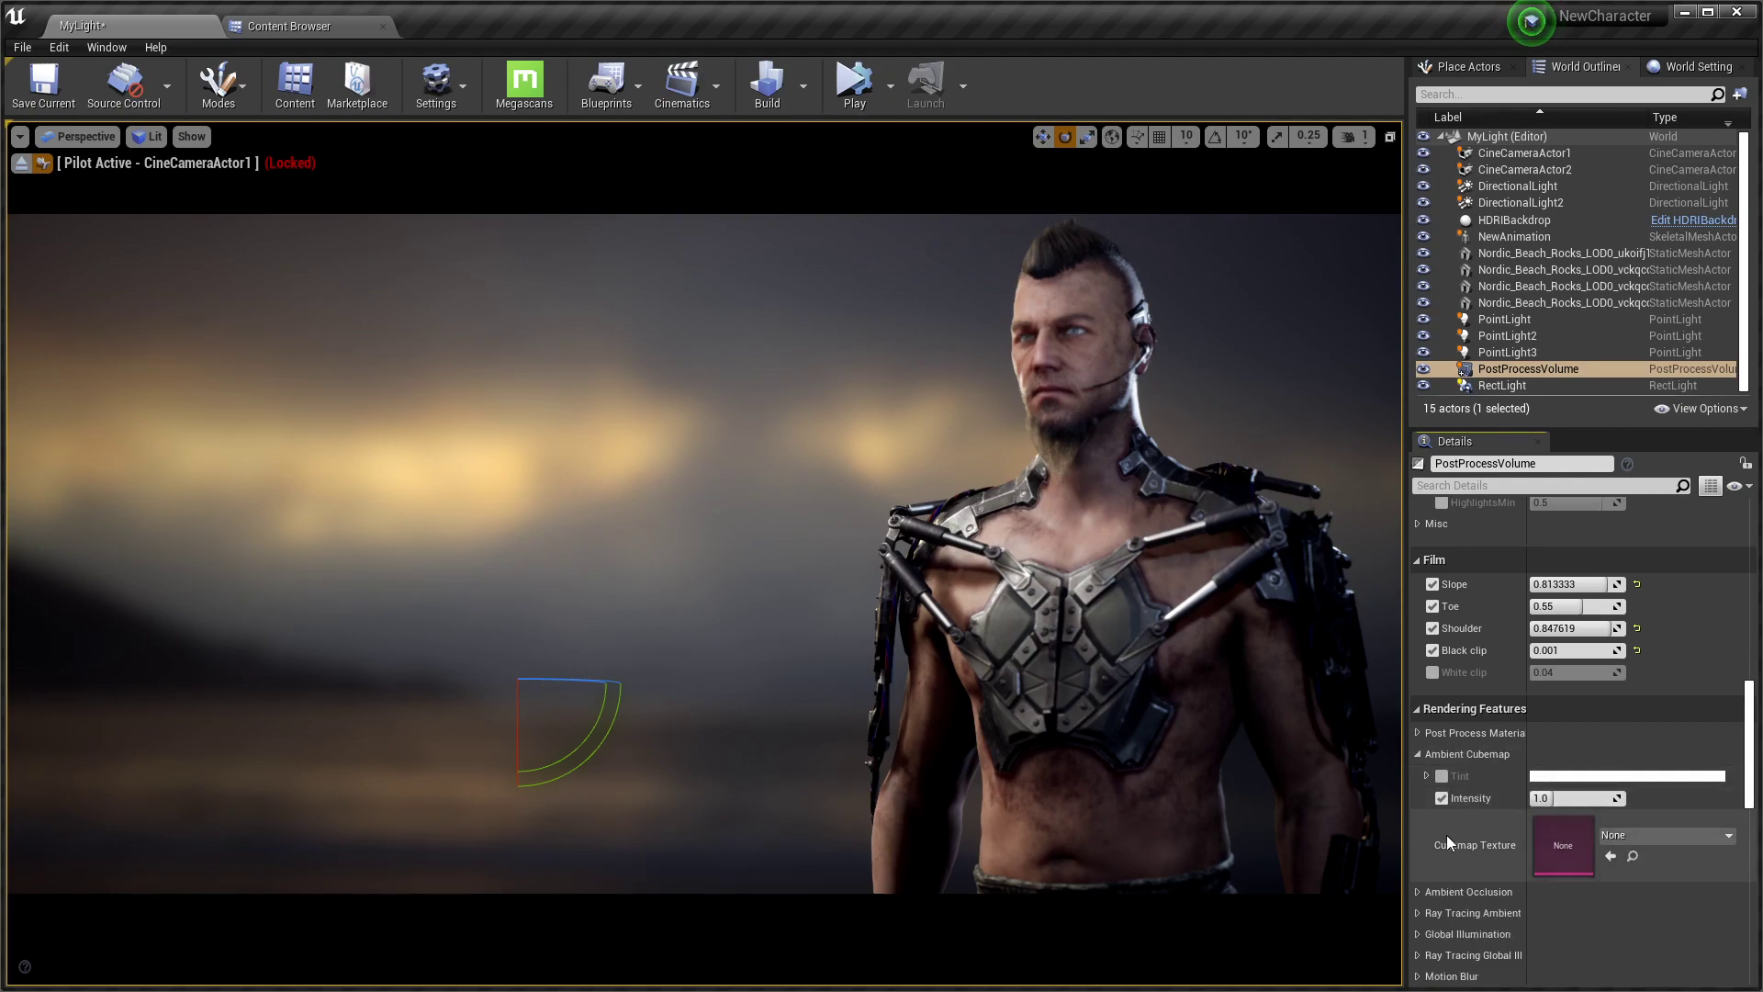
{"action": "left_click", "coordinate": [1640, 836]}
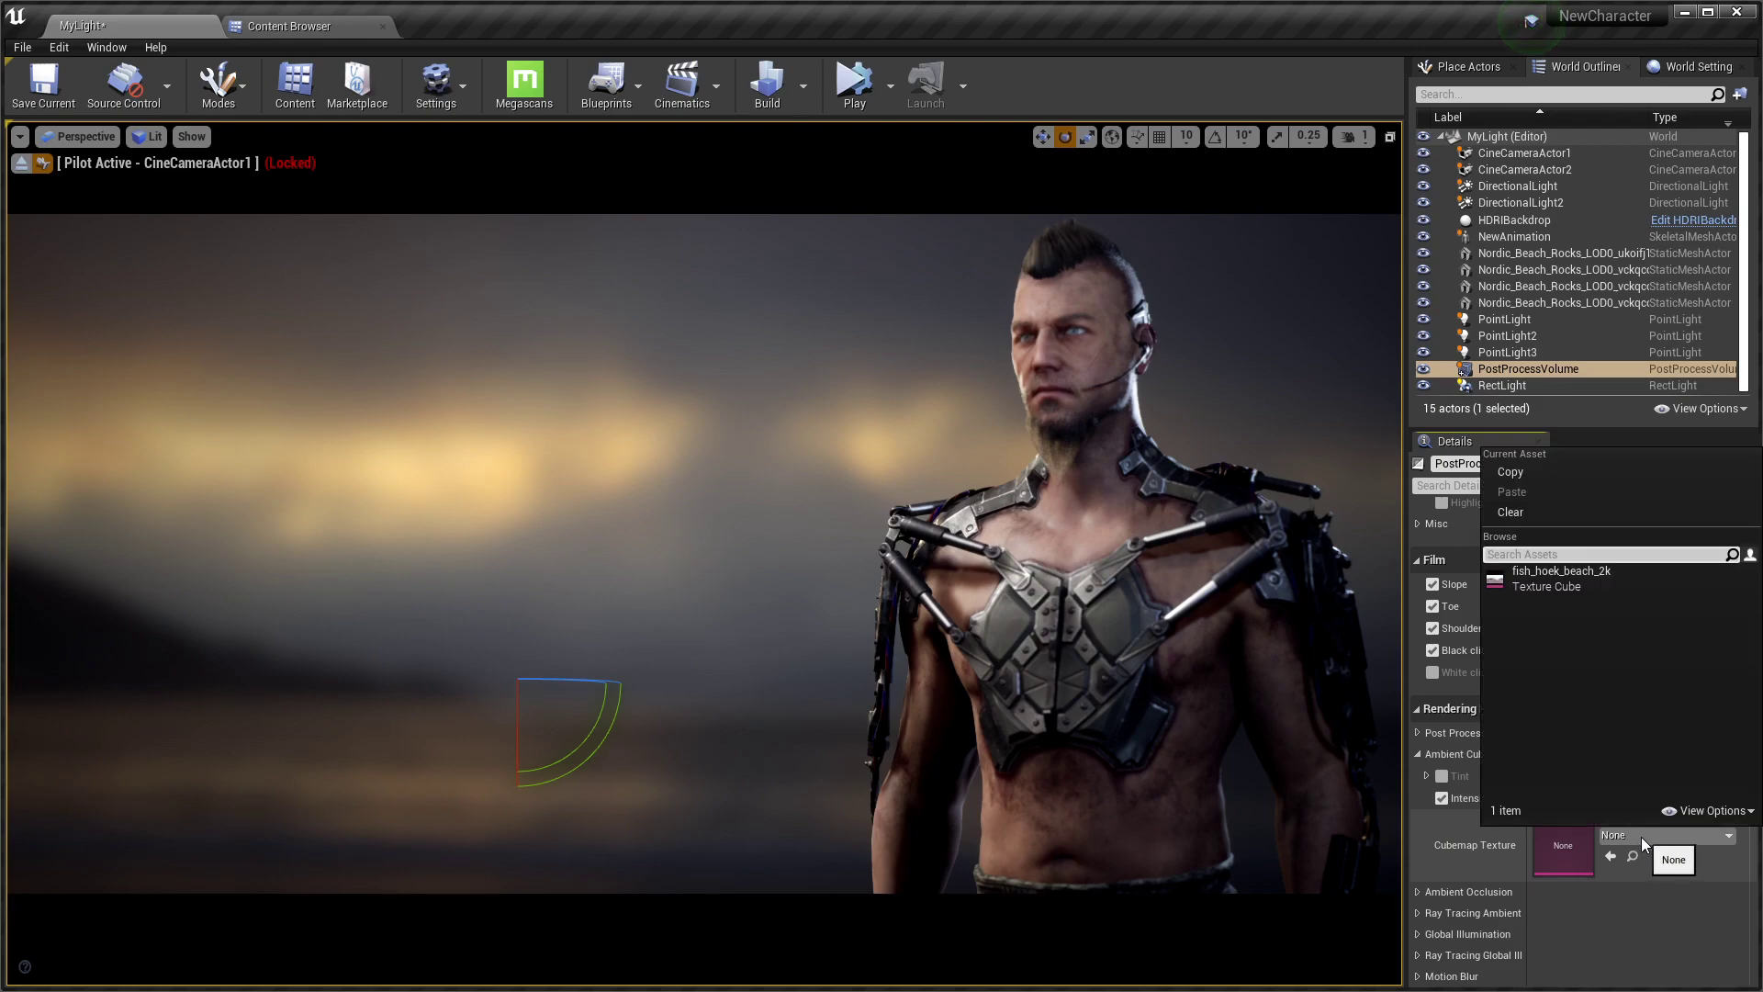
{"action": "left_click", "coordinate": [1562, 587]}
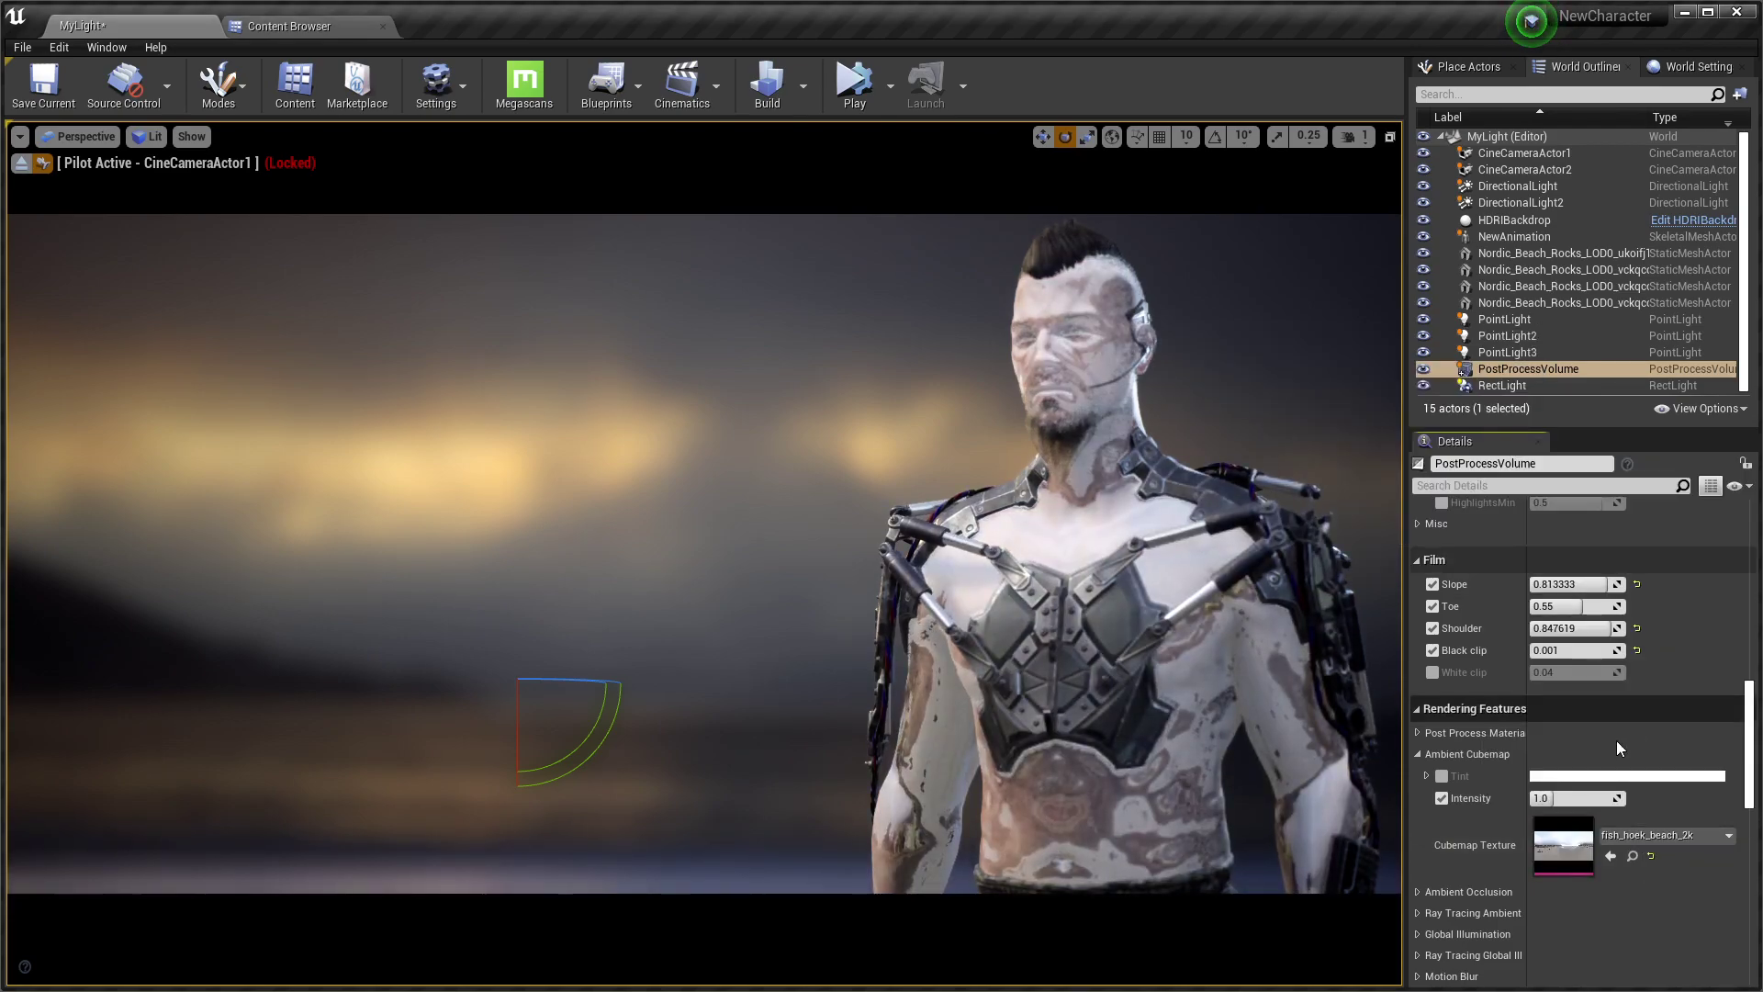
{"action": "mouse_move", "coordinate": [1563, 798]}
{"action": "left_mouse_down"}
{"action": "mouse_move", "coordinate": [1506, 799]}
{"action": "mouse_move", "coordinate": [1558, 798]}
{"action": "mouse_move", "coordinate": [1534, 798]}
{"action": "left_mouse_up"}
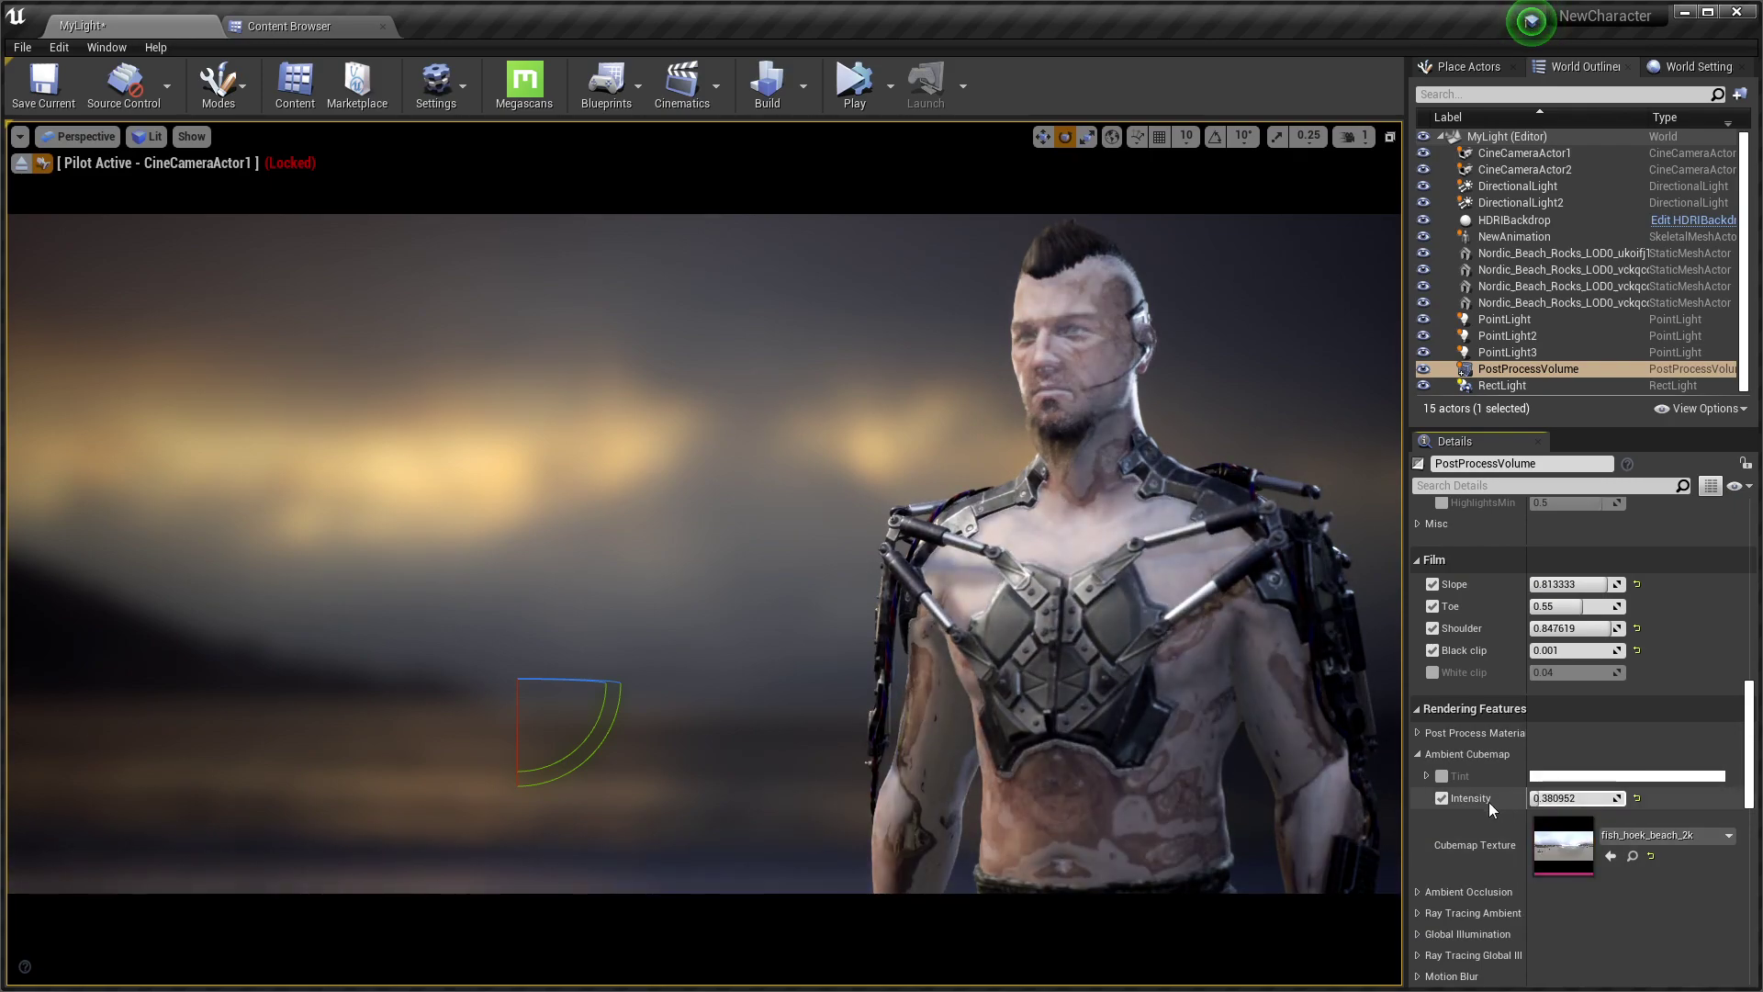
{"action": "left_click", "coordinate": [1418, 755]}
Override the motion blur amount and set it to 0
{"action": "scroll", "coordinate": [1486, 824], "scroll_direction": "down", "scroll_amount": 2}
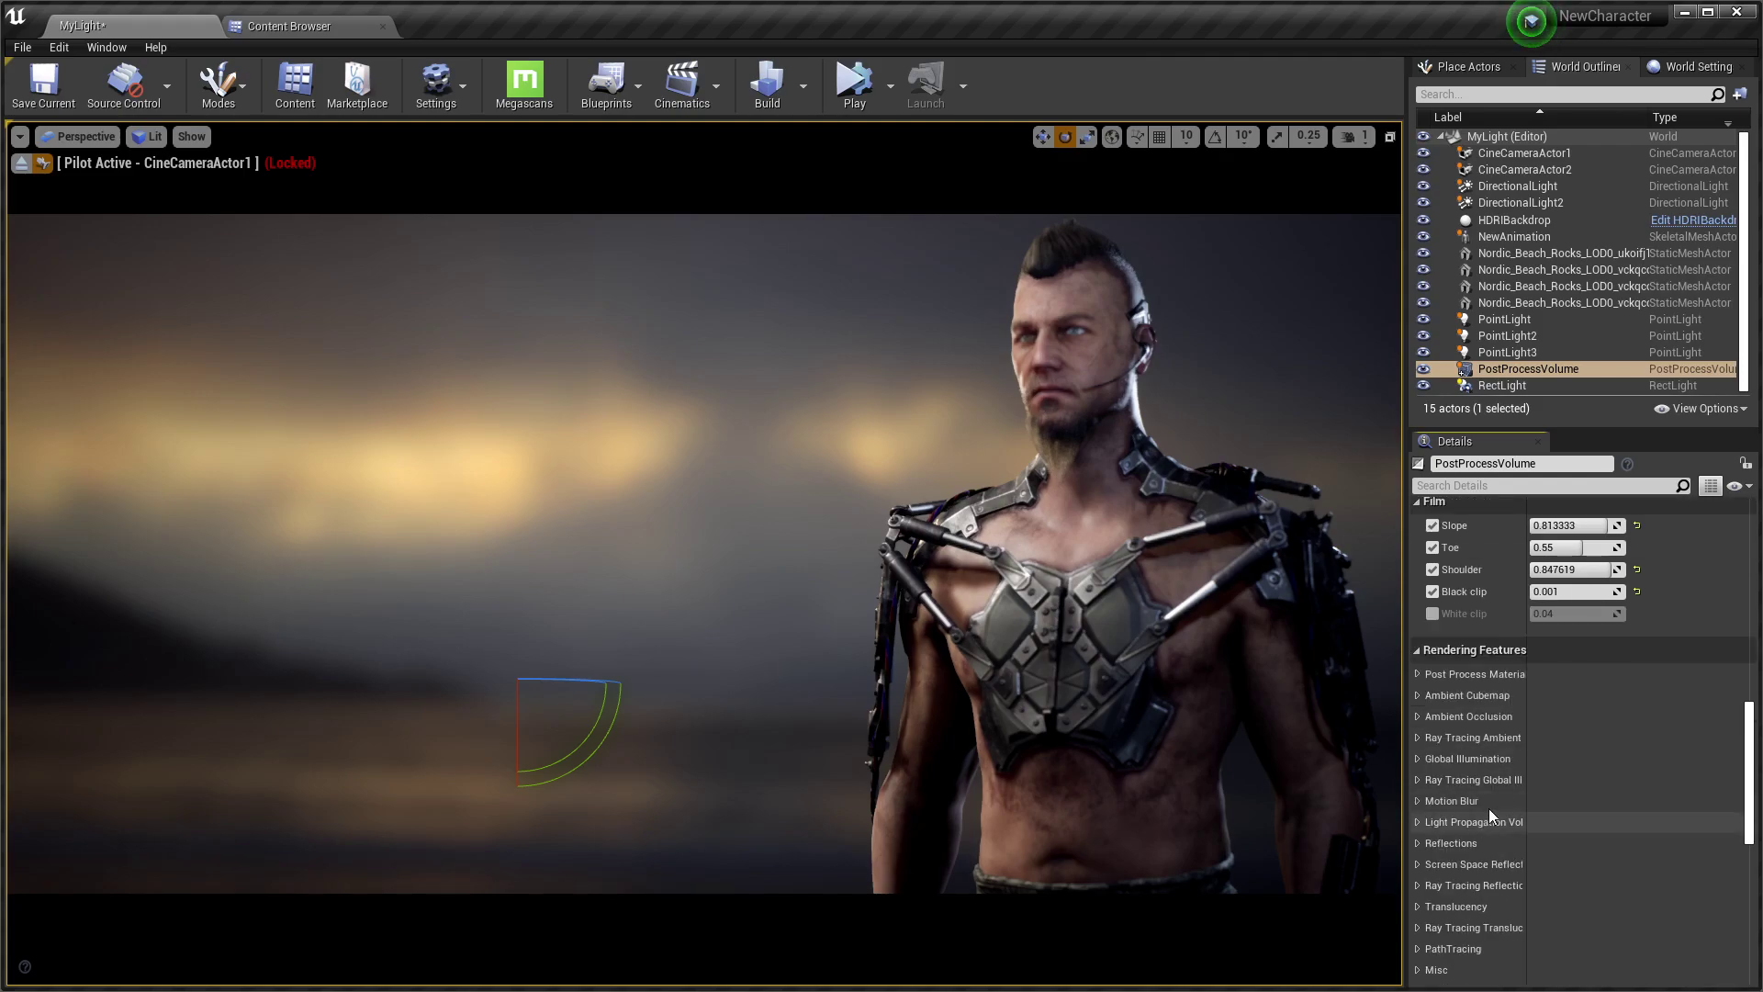
{"action": "scroll", "coordinate": [1534, 850], "scroll_direction": "down", "scroll_amount": 2}
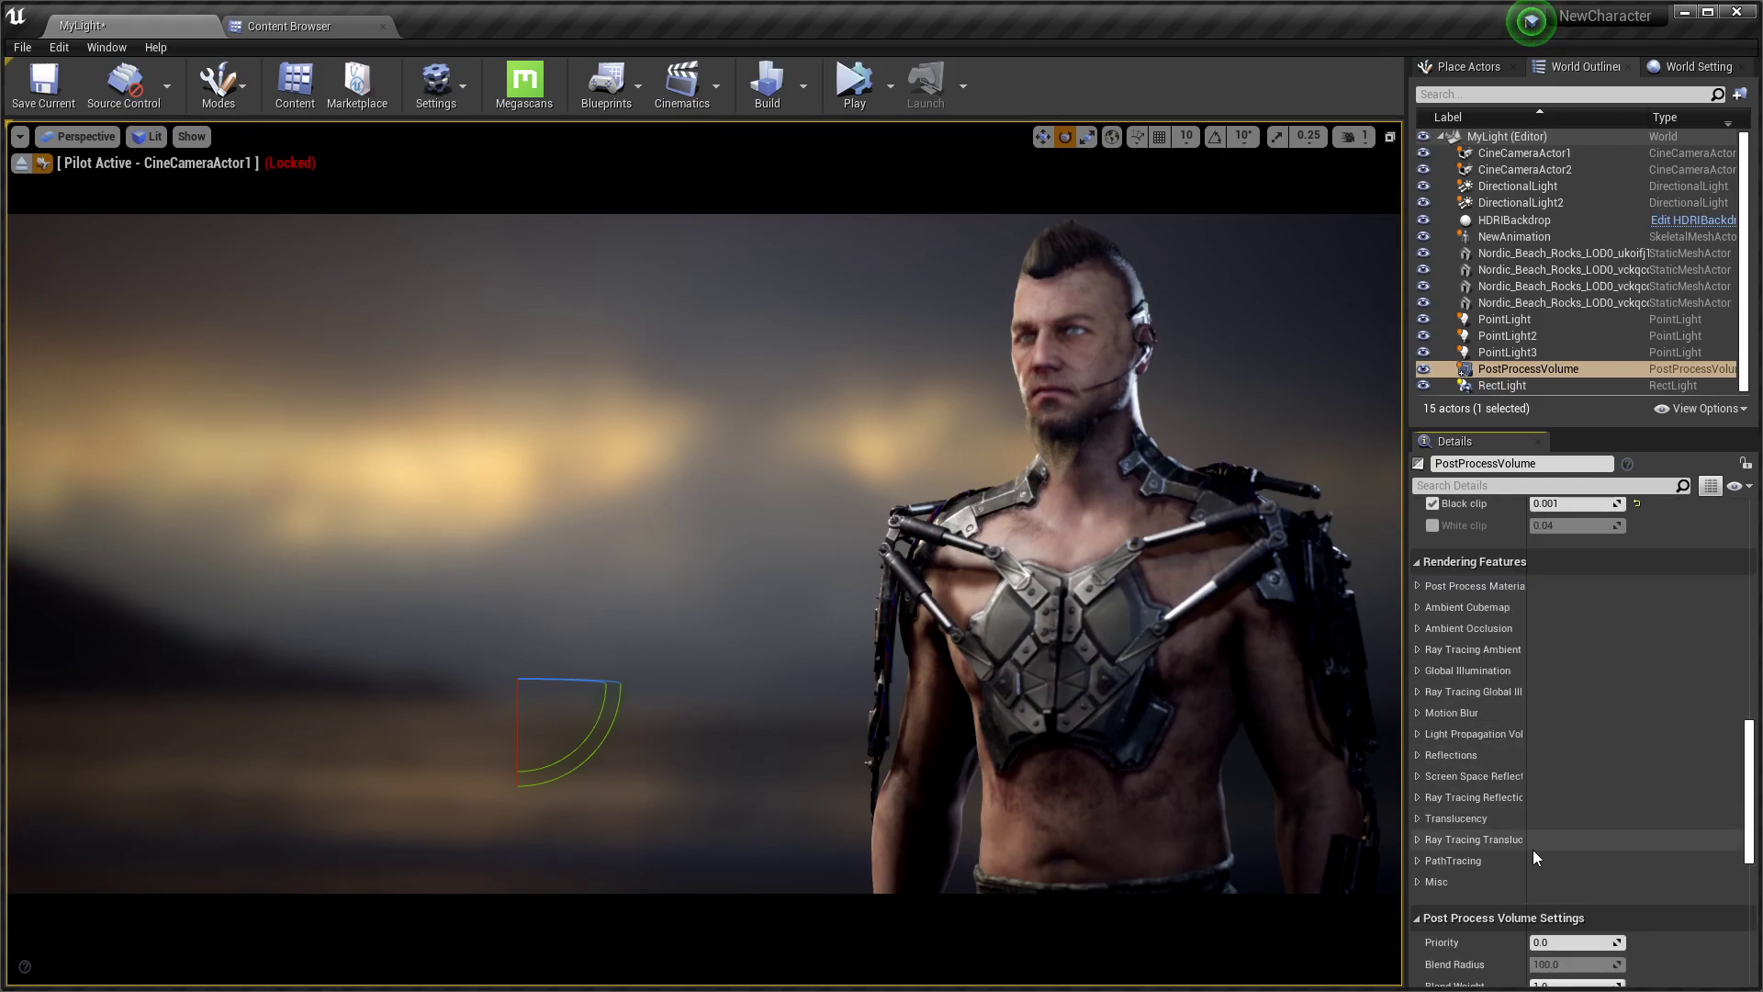
{"action": "left_click", "coordinate": [1418, 713]}
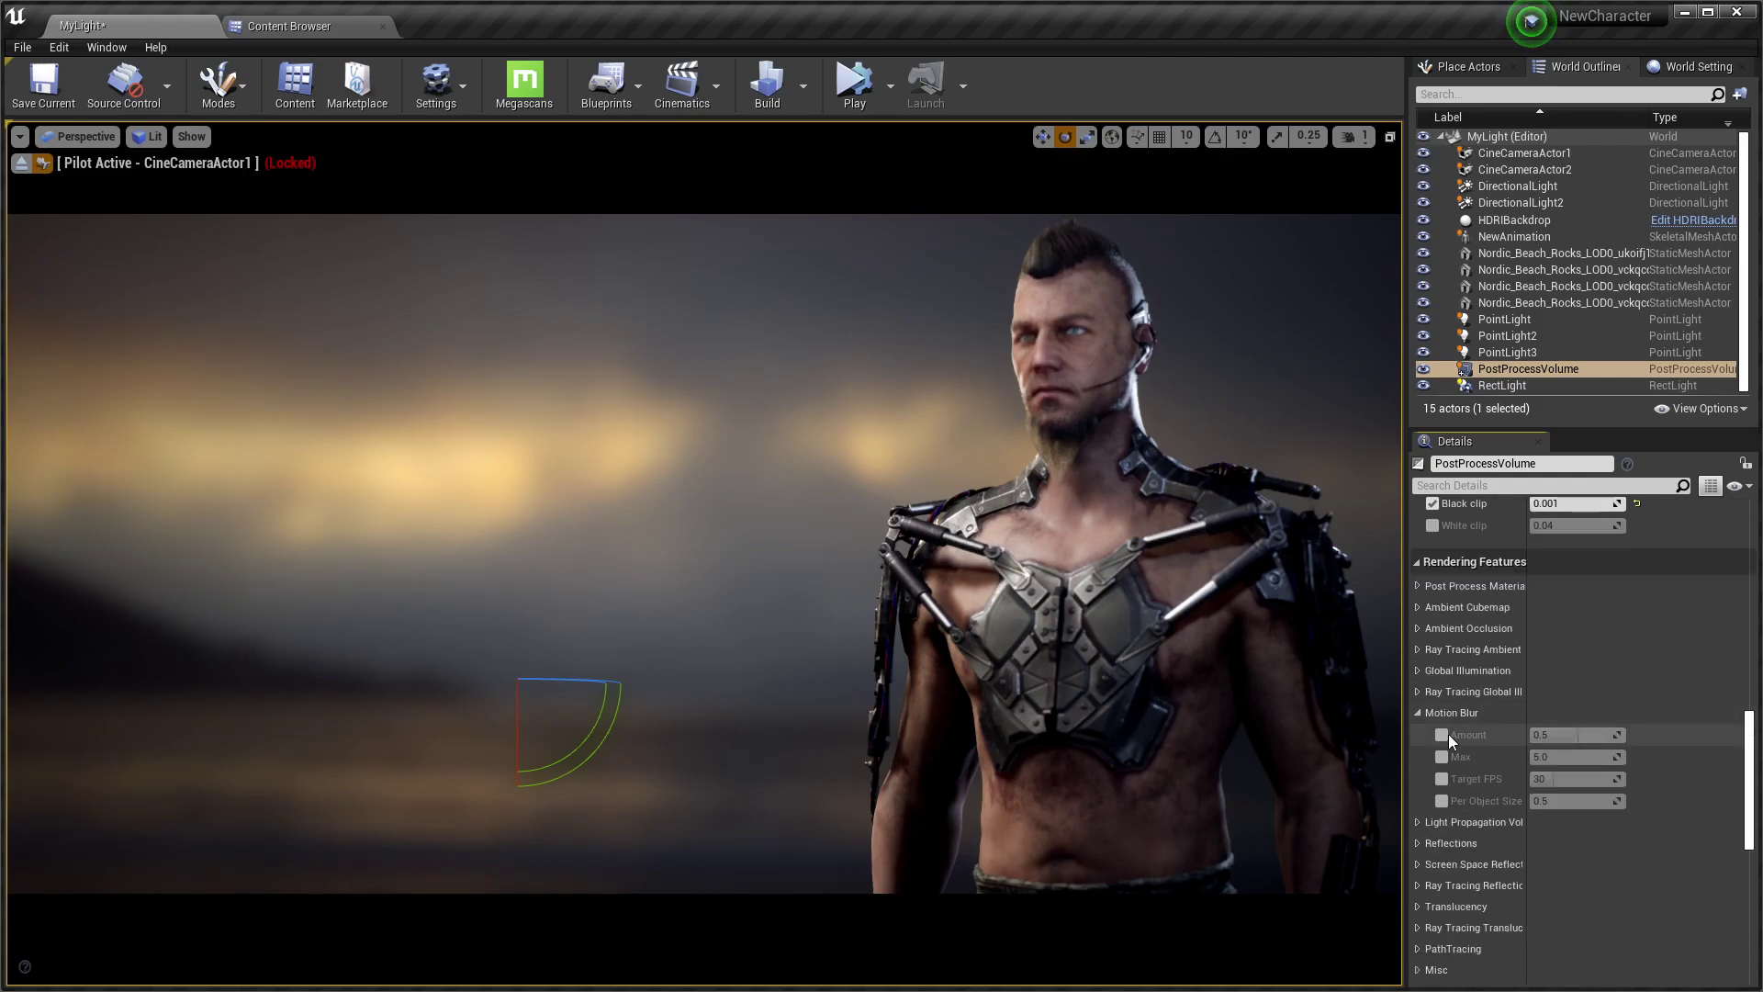
{"action": "left_click", "coordinate": [1442, 735]}
{"action": "left_click_drag", "start_coordinate": [1534, 734], "coordinate": [1487, 735]}
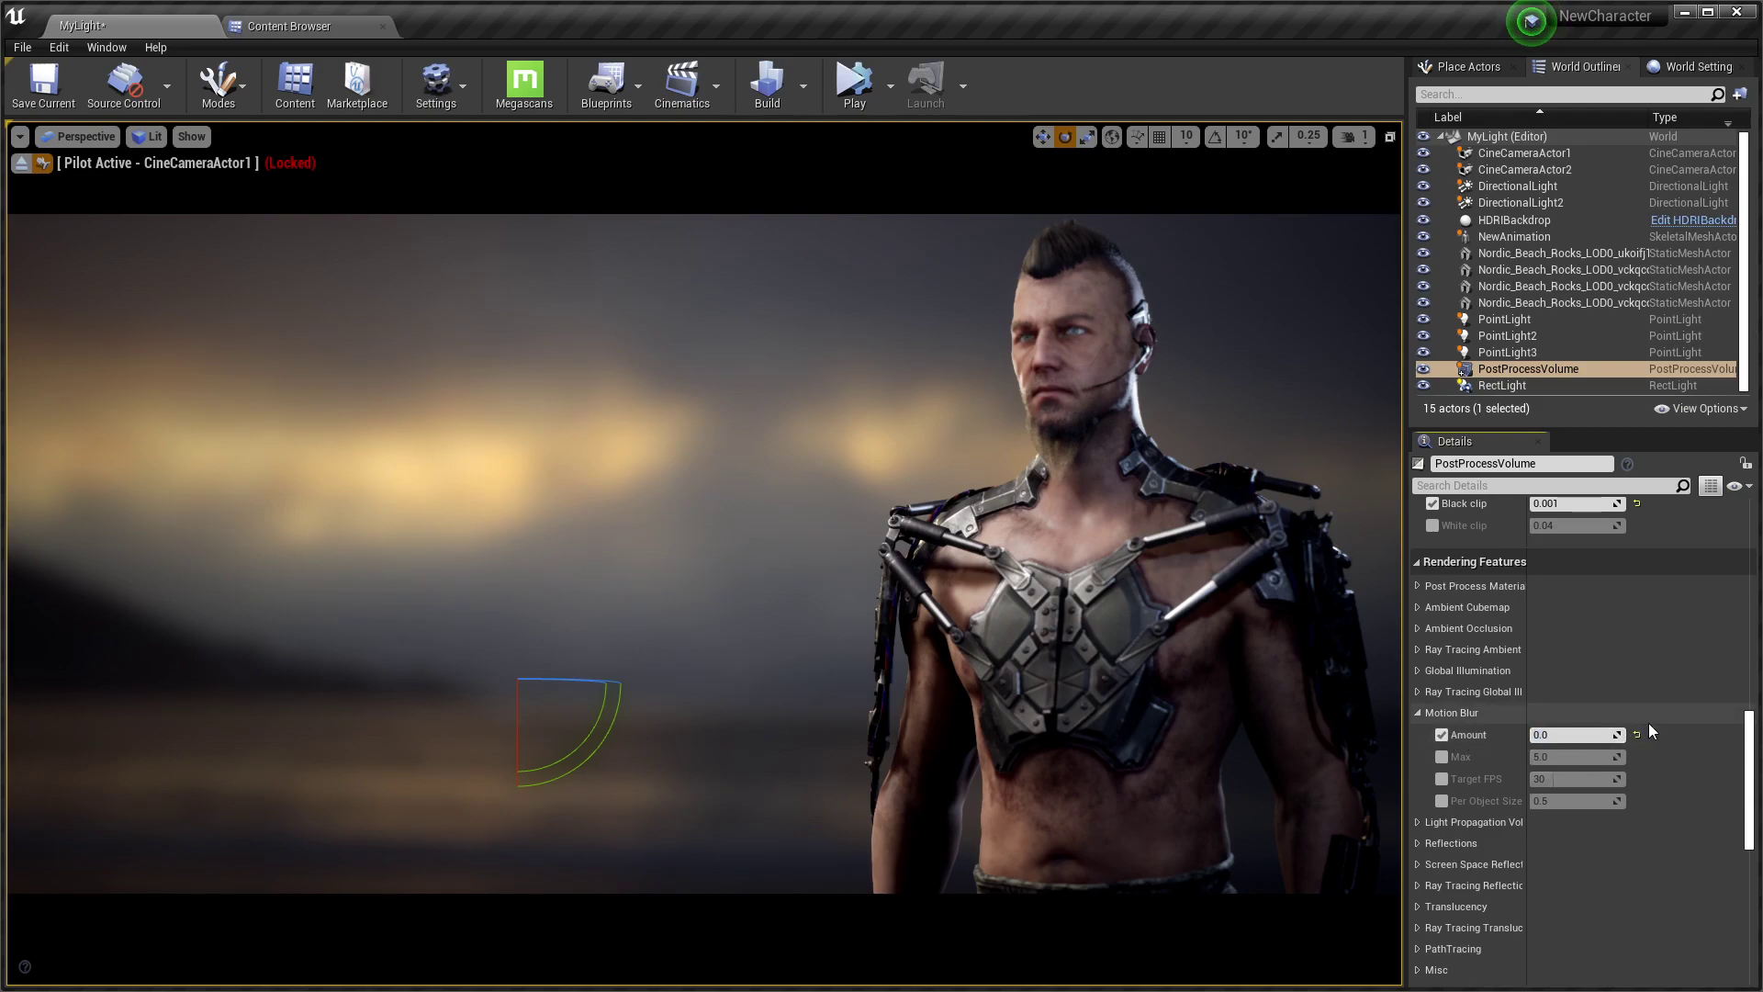
{"action": "left_click", "coordinate": [1415, 713]}
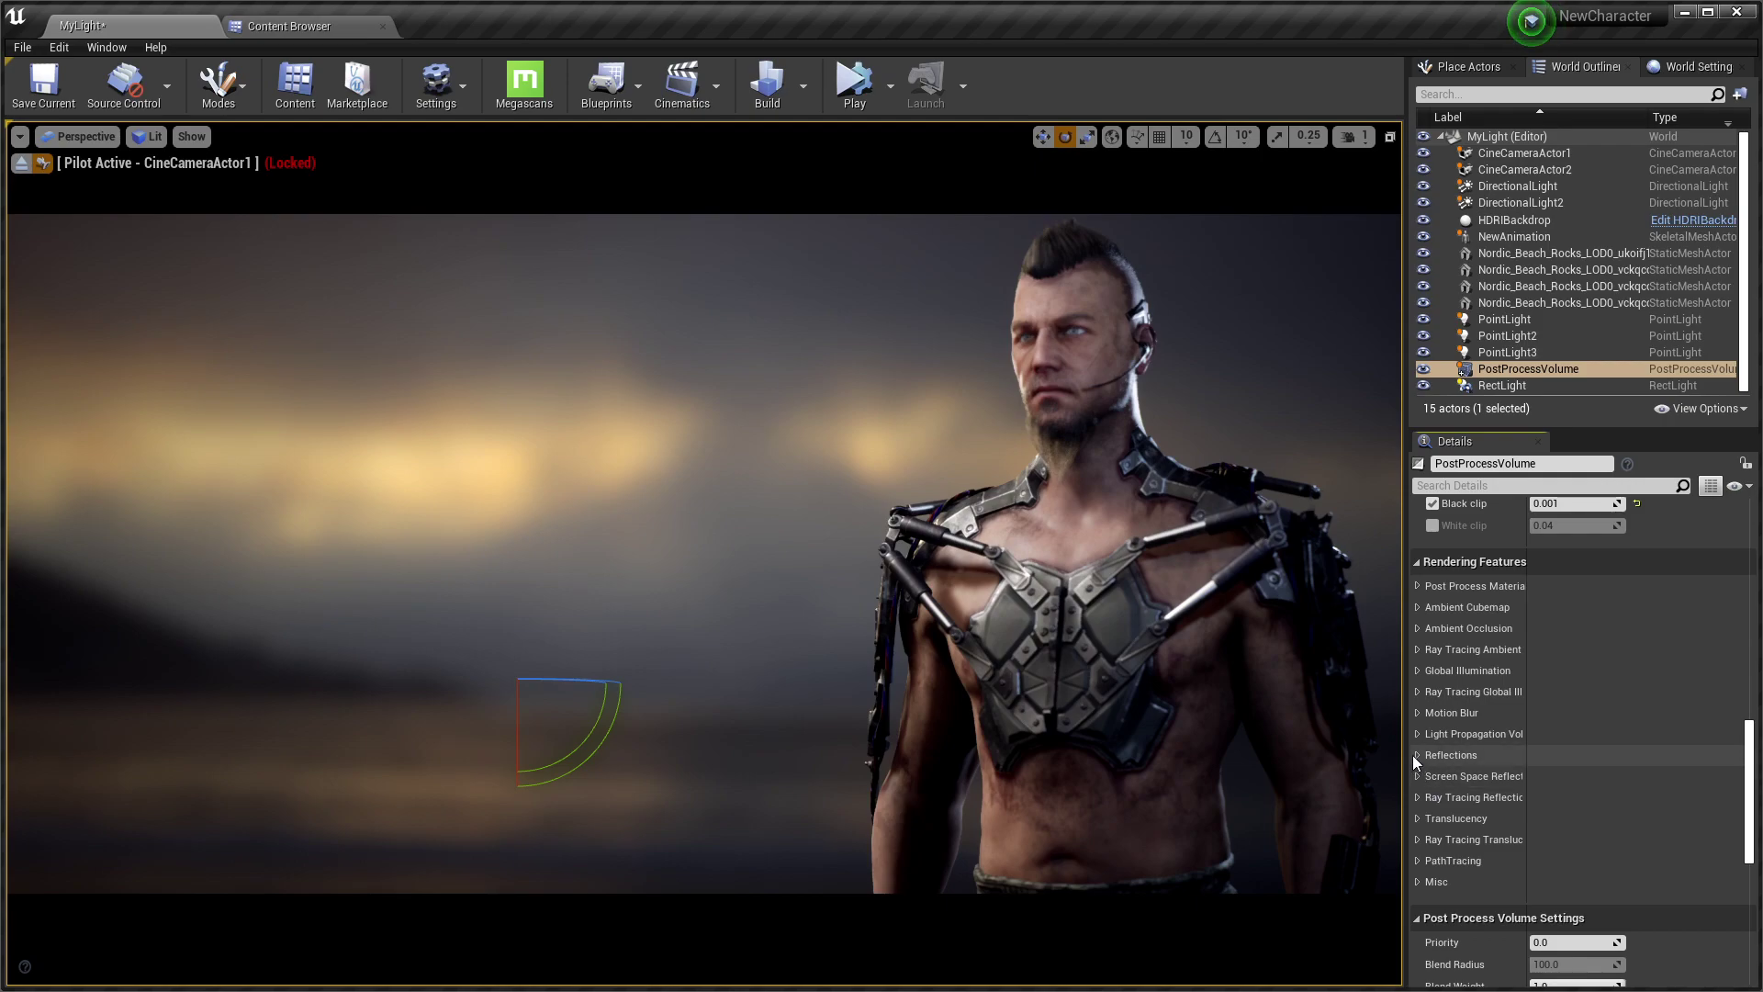
{"action": "left_click", "coordinate": [1417, 755]}
{"action": "left_click", "coordinate": [1417, 754]}
Open Project Settings, reposition the window, and go to Engine > Rendering
{"action": "left_click", "coordinate": [53, 46]}
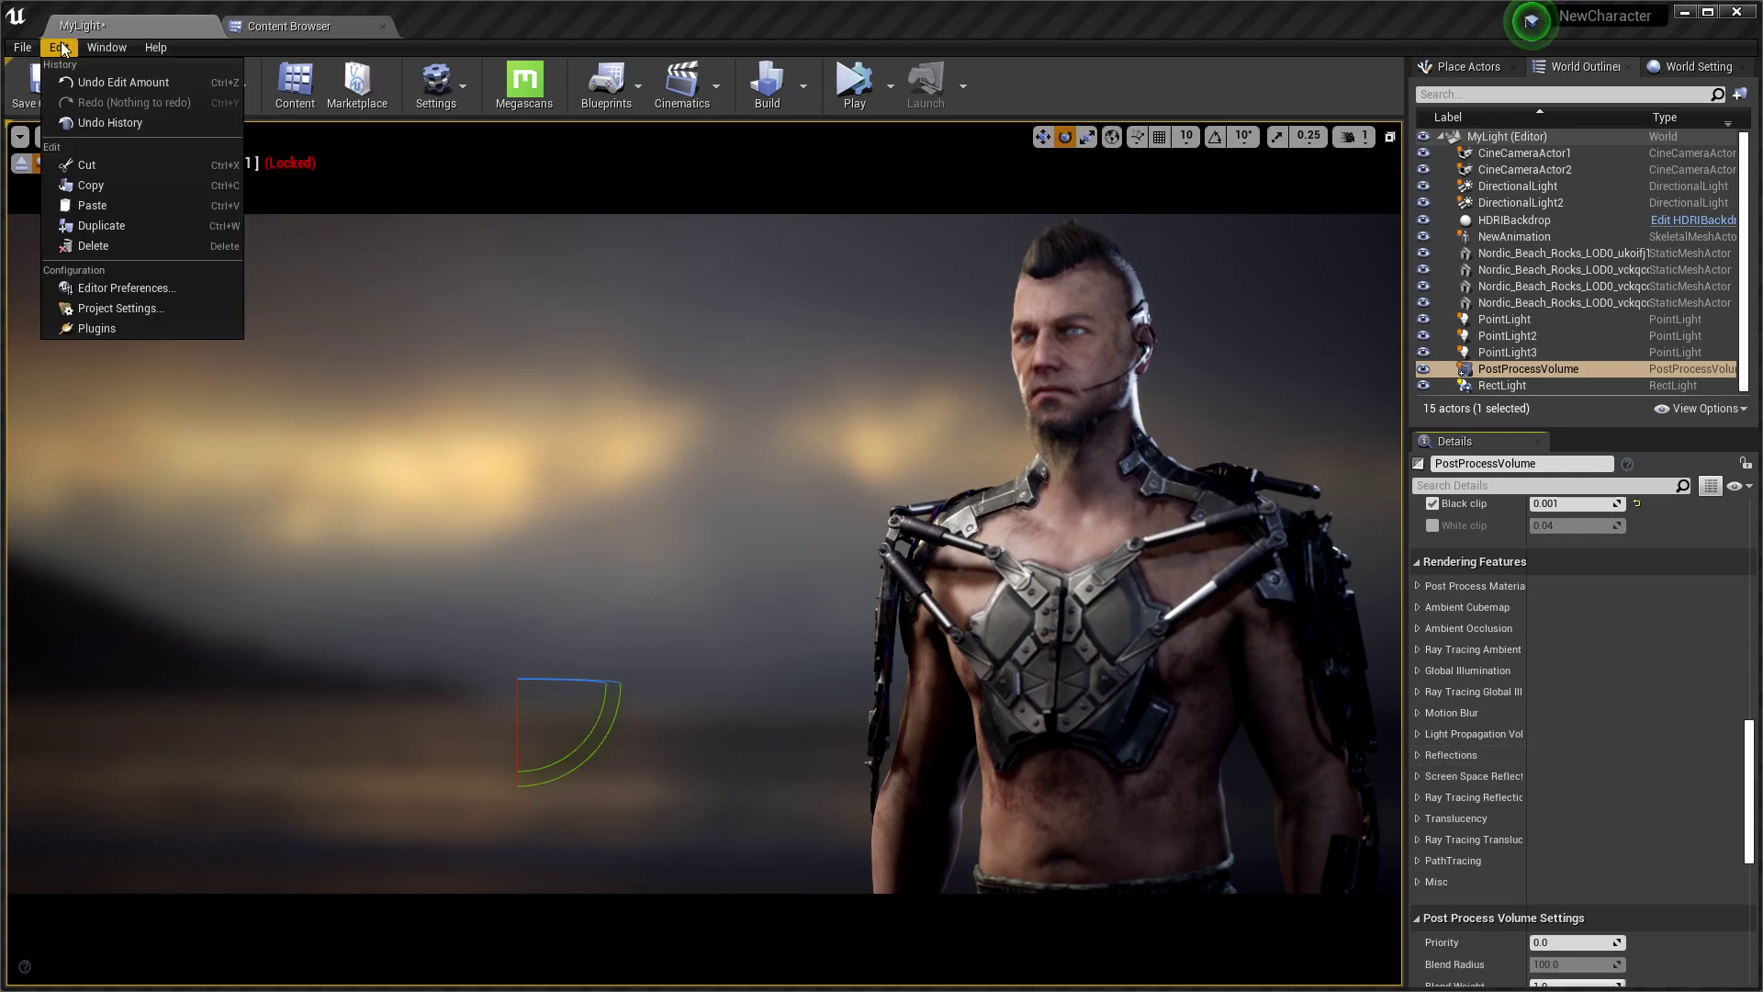
{"action": "left_click", "coordinate": [168, 319]}
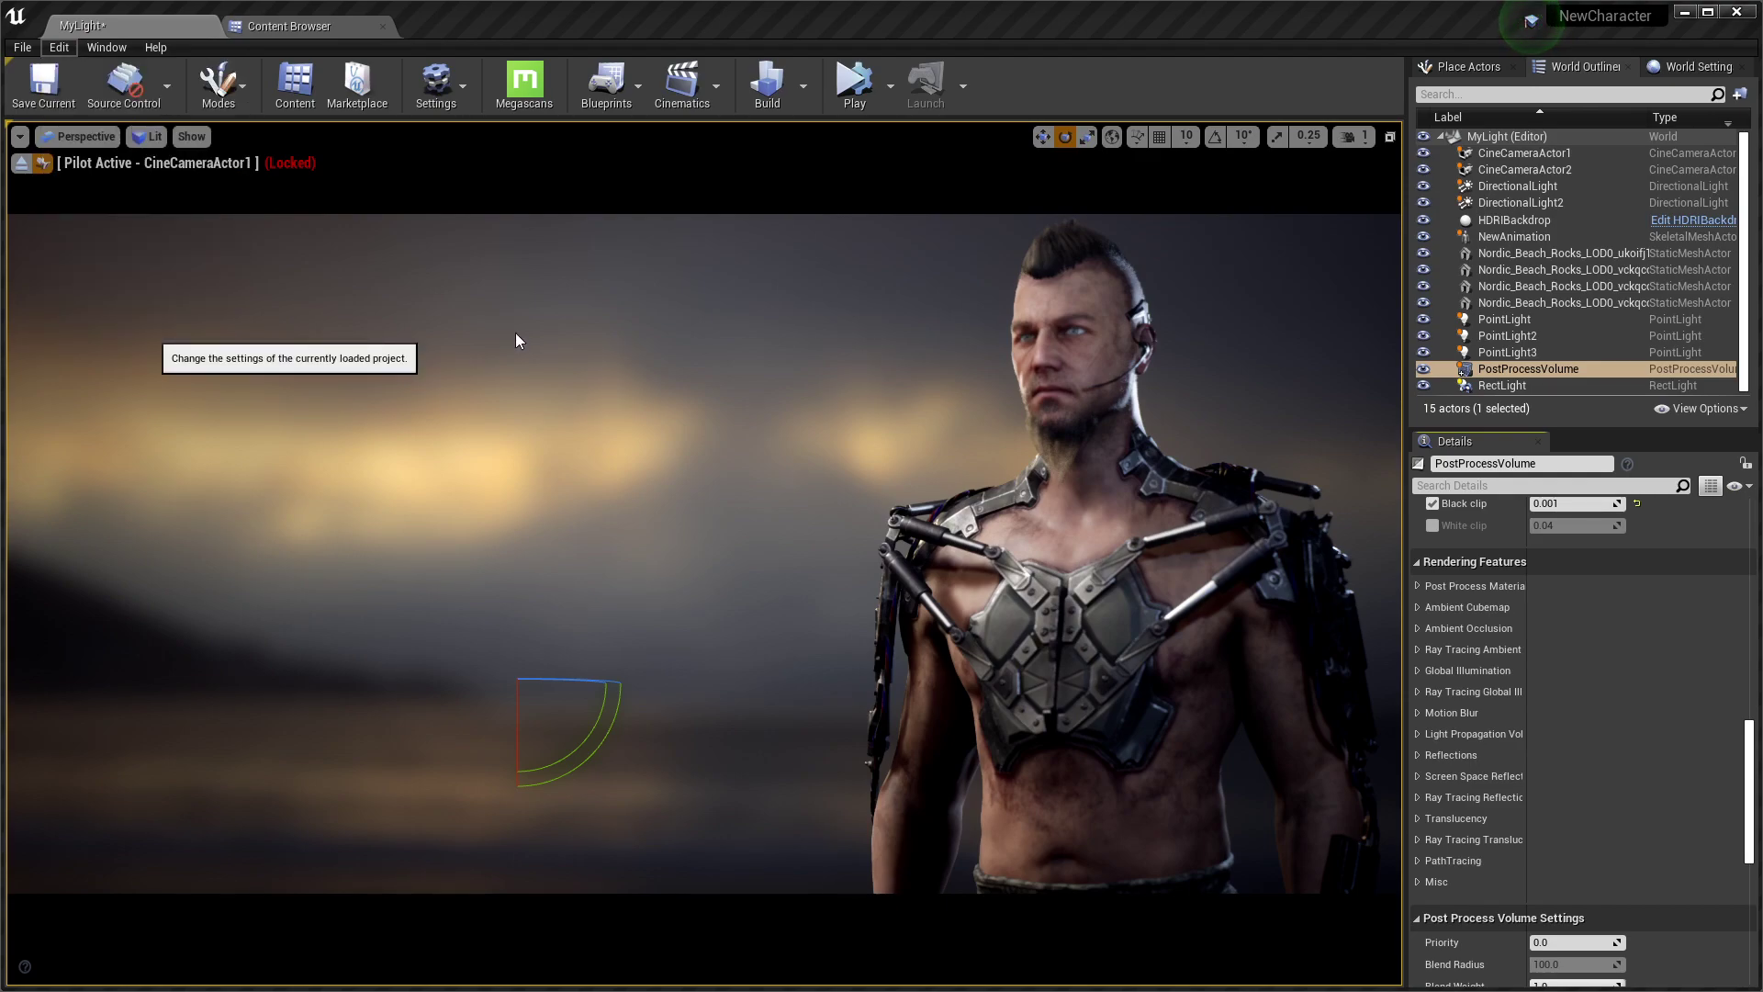
{"action": "mouse_move", "coordinate": [1117, 263]}
{"action": "left_mouse_down"}
{"action": "mouse_move", "coordinate": [664, 337]}
{"action": "mouse_move", "coordinate": [314, 313]}
{"action": "left_mouse_up"}
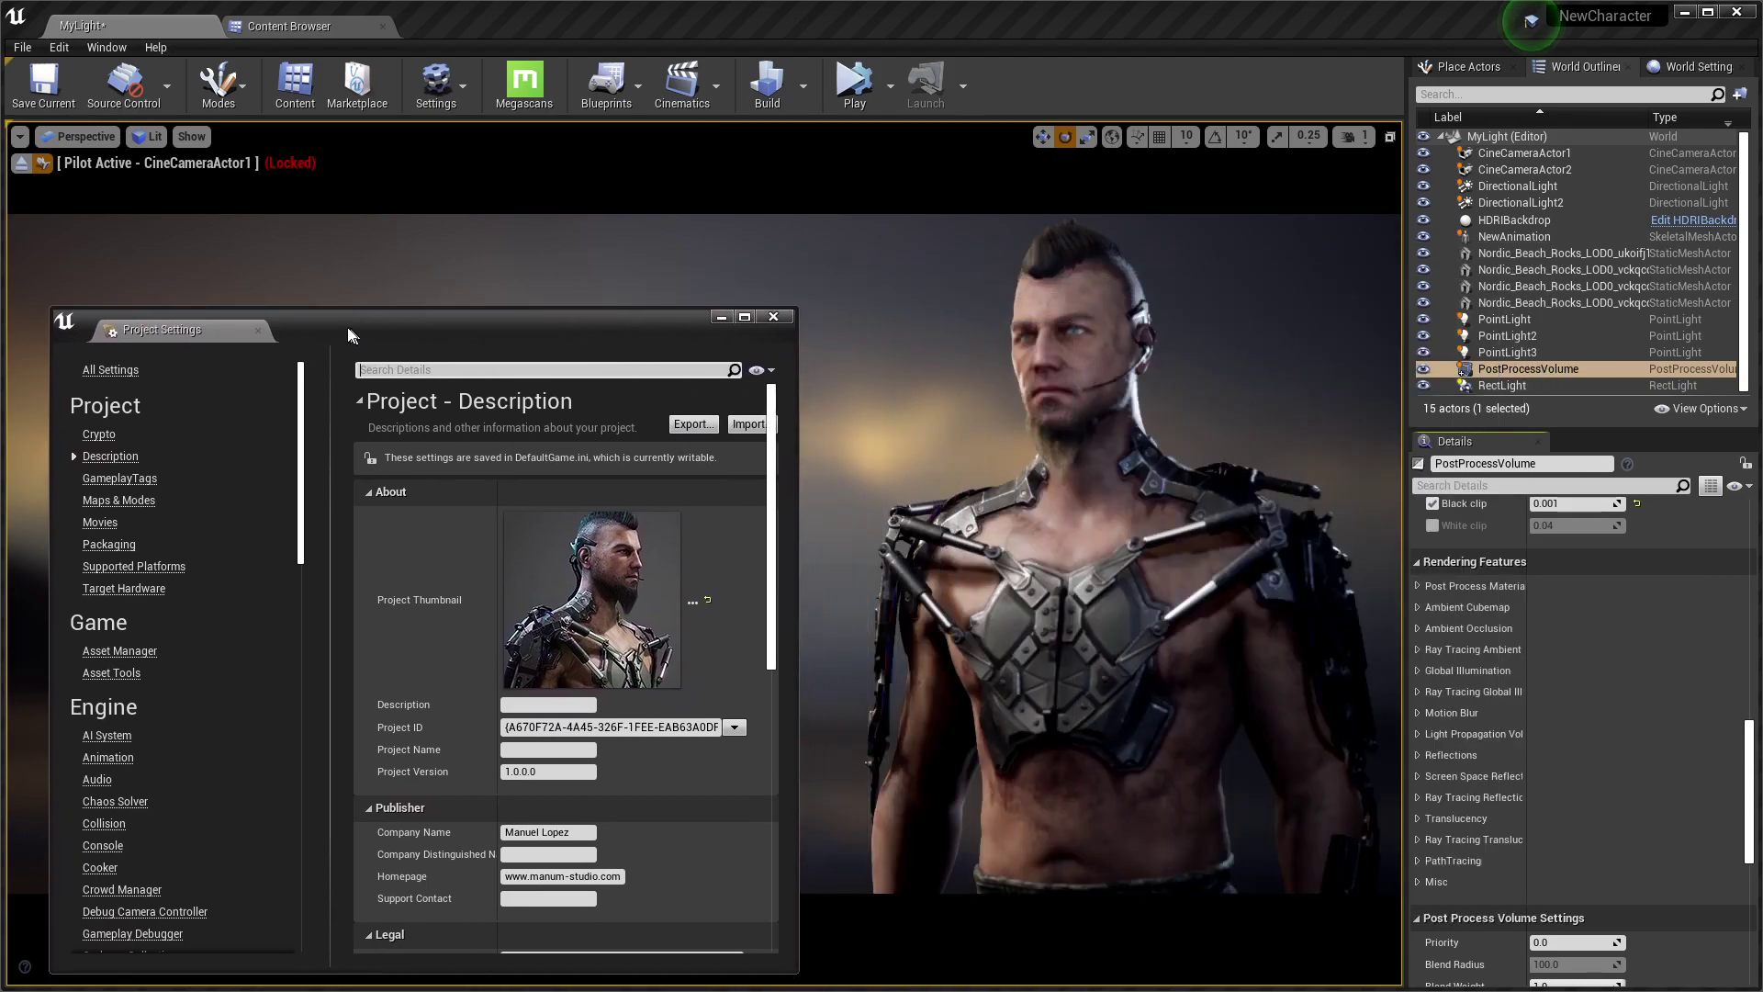
{"action": "scroll", "coordinate": [99, 647], "scroll_direction": "down", "scroll_amount": 2}
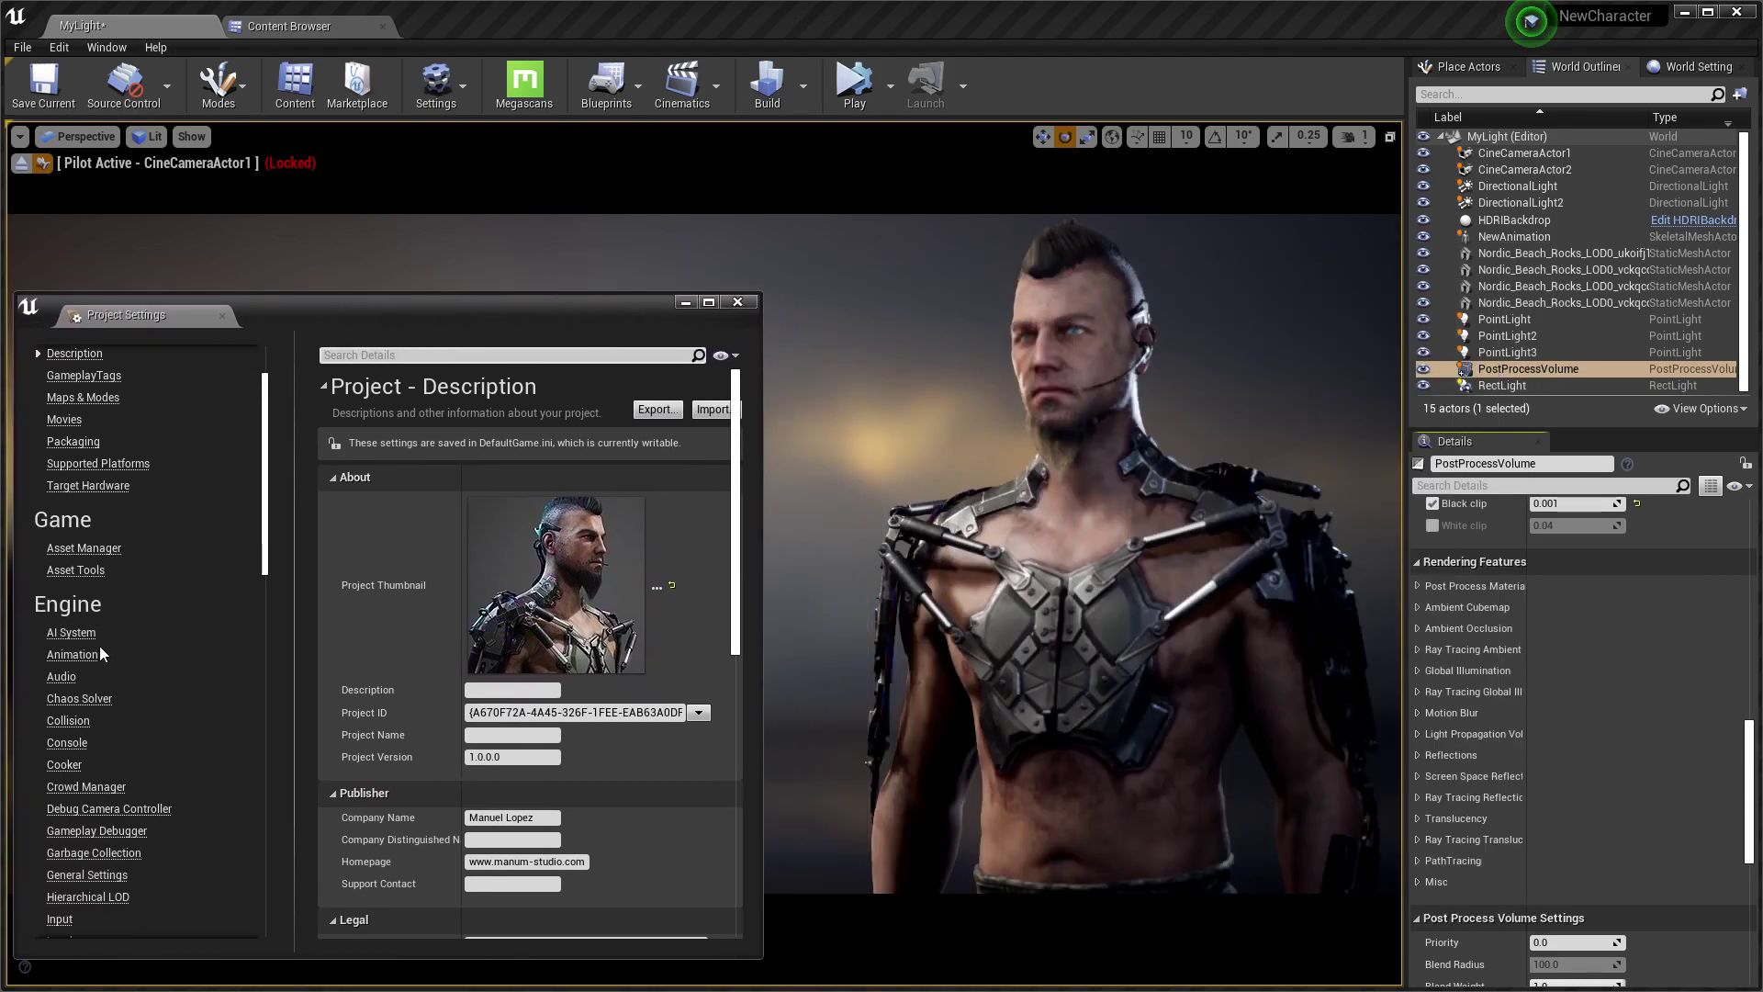
{"action": "scroll", "coordinate": [108, 615], "scroll_direction": "down", "scroll_amount": 3}
{"action": "scroll", "coordinate": [110, 617], "scroll_direction": "down", "scroll_amount": 3}
{"action": "scroll", "coordinate": [65, 606], "scroll_direction": "down", "scroll_amount": 1}
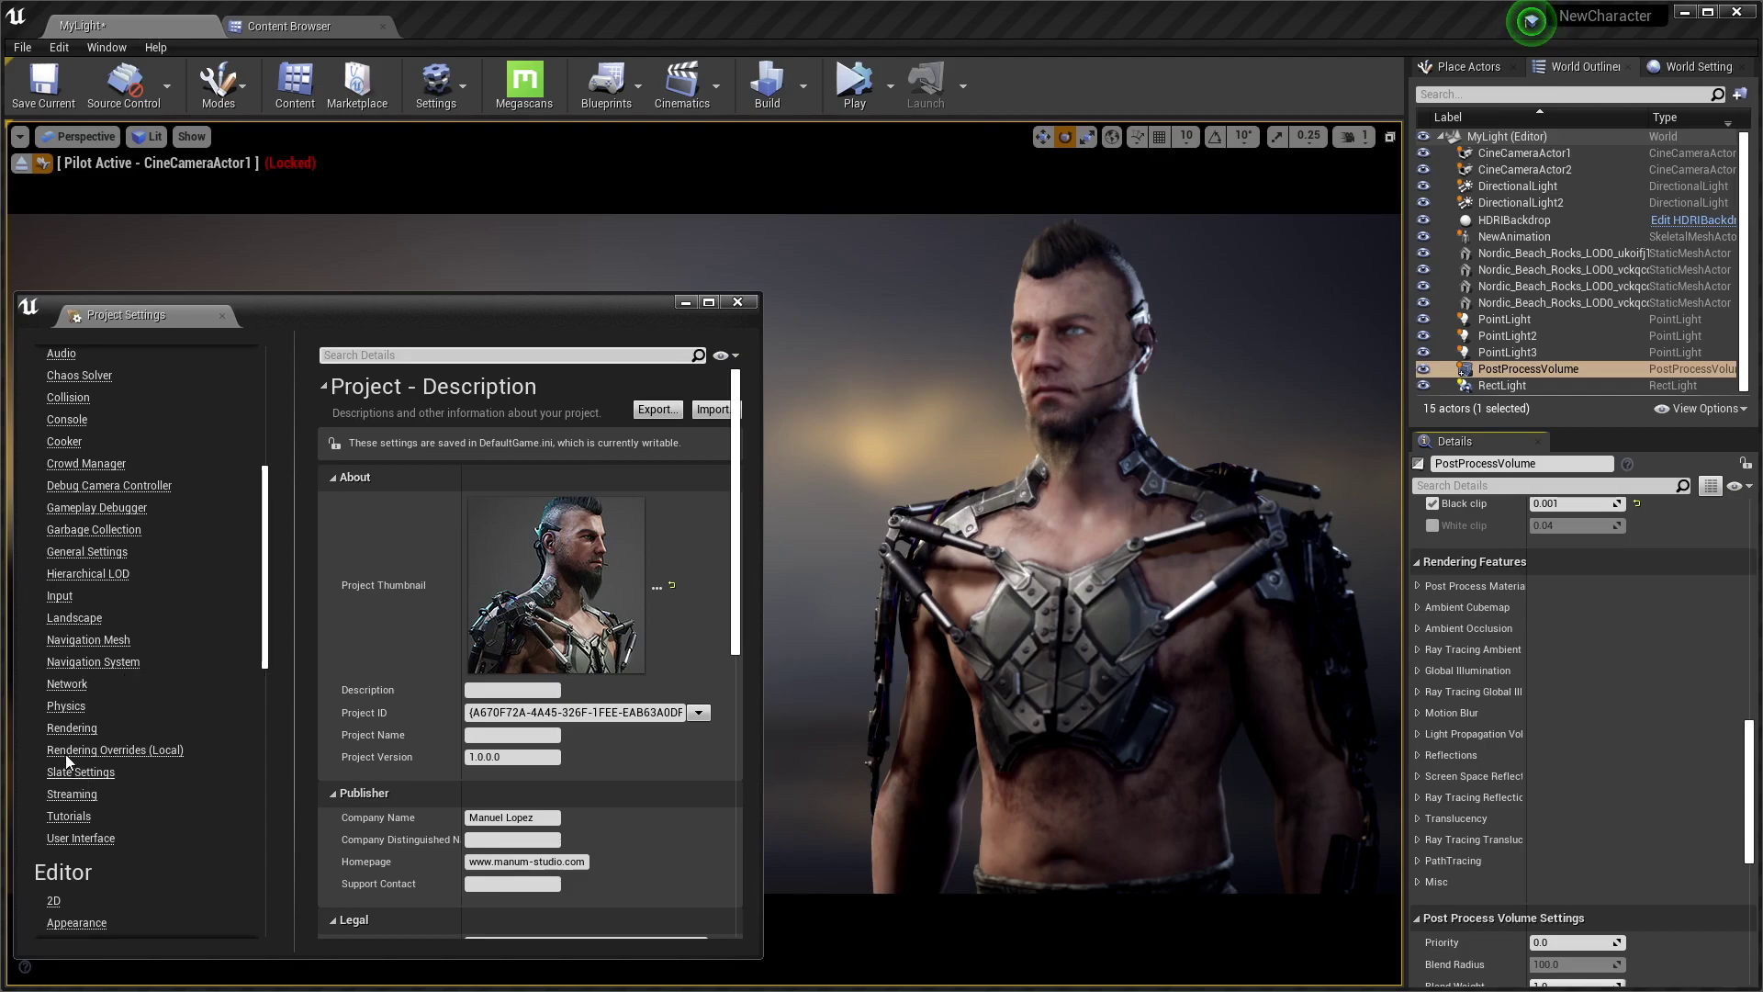
{"action": "left_click", "coordinate": [66, 728]}
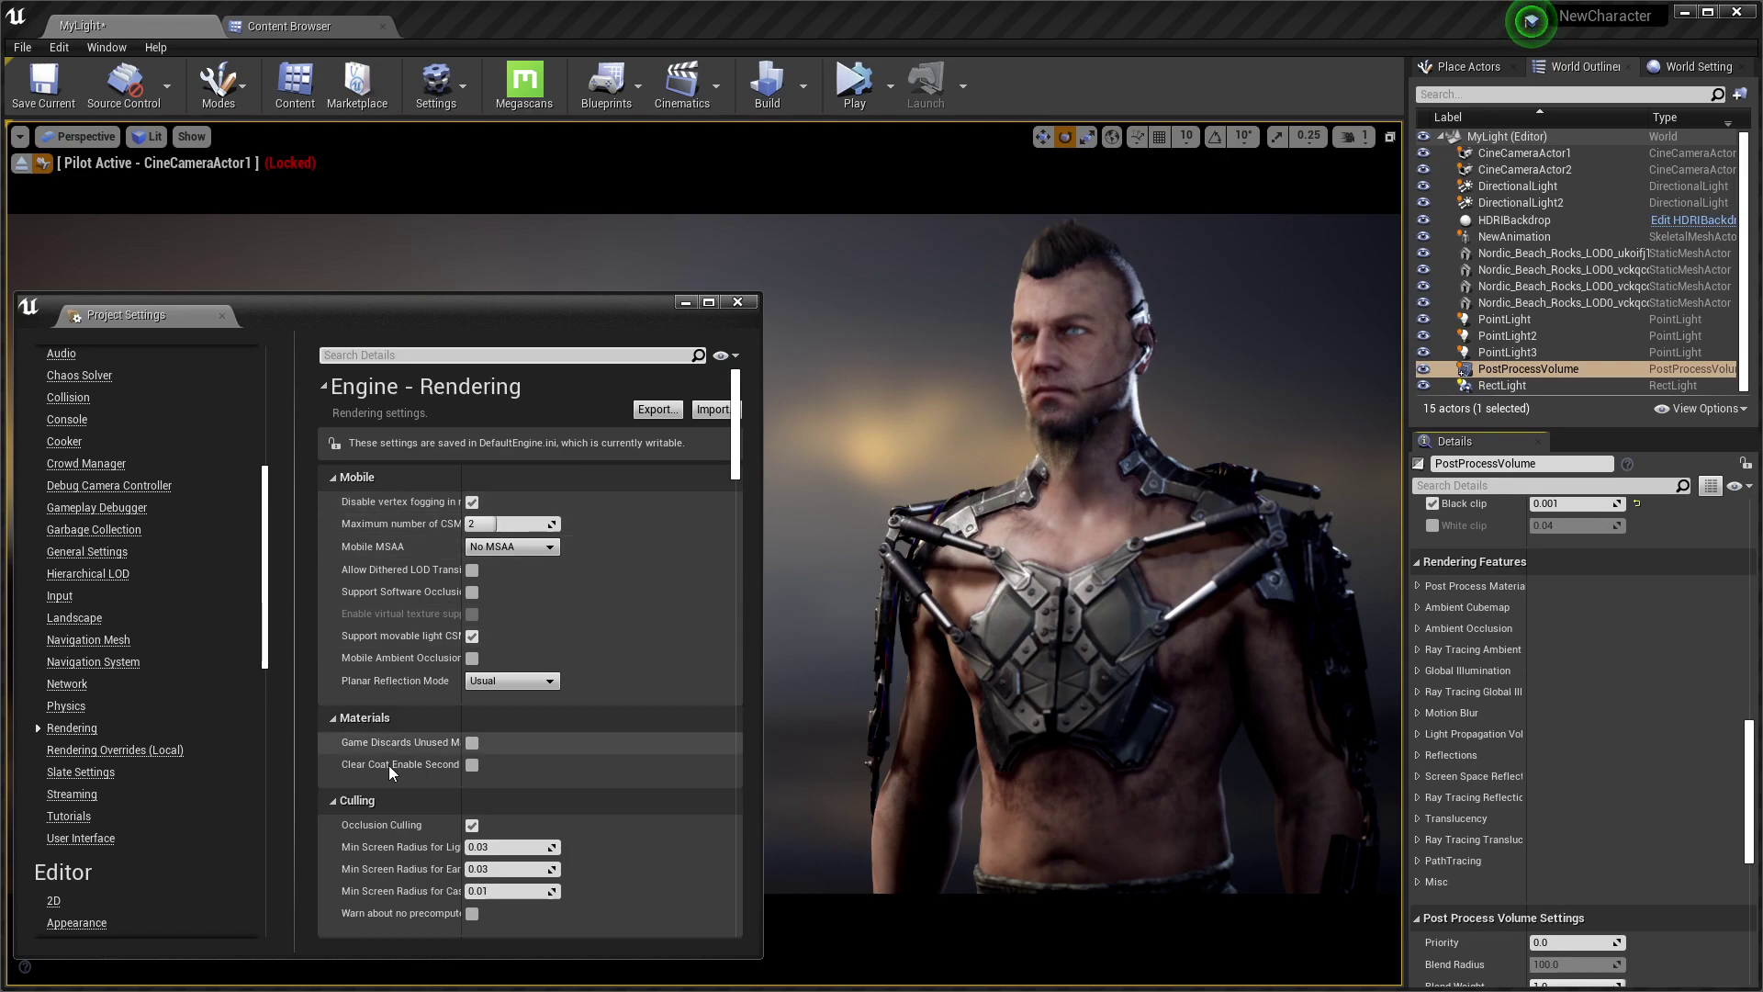
Tick Screen Space Global Illumination under the Lighting rendering settings
{"action": "scroll", "coordinate": [388, 767], "scroll_direction": "down", "scroll_amount": 2}
{"action": "scroll", "coordinate": [410, 762], "scroll_direction": "down", "scroll_amount": 2}
{"action": "scroll", "coordinate": [417, 779], "scroll_direction": "down", "scroll_amount": 2}
{"action": "scroll", "coordinate": [419, 779], "scroll_direction": "down", "scroll_amount": 2}
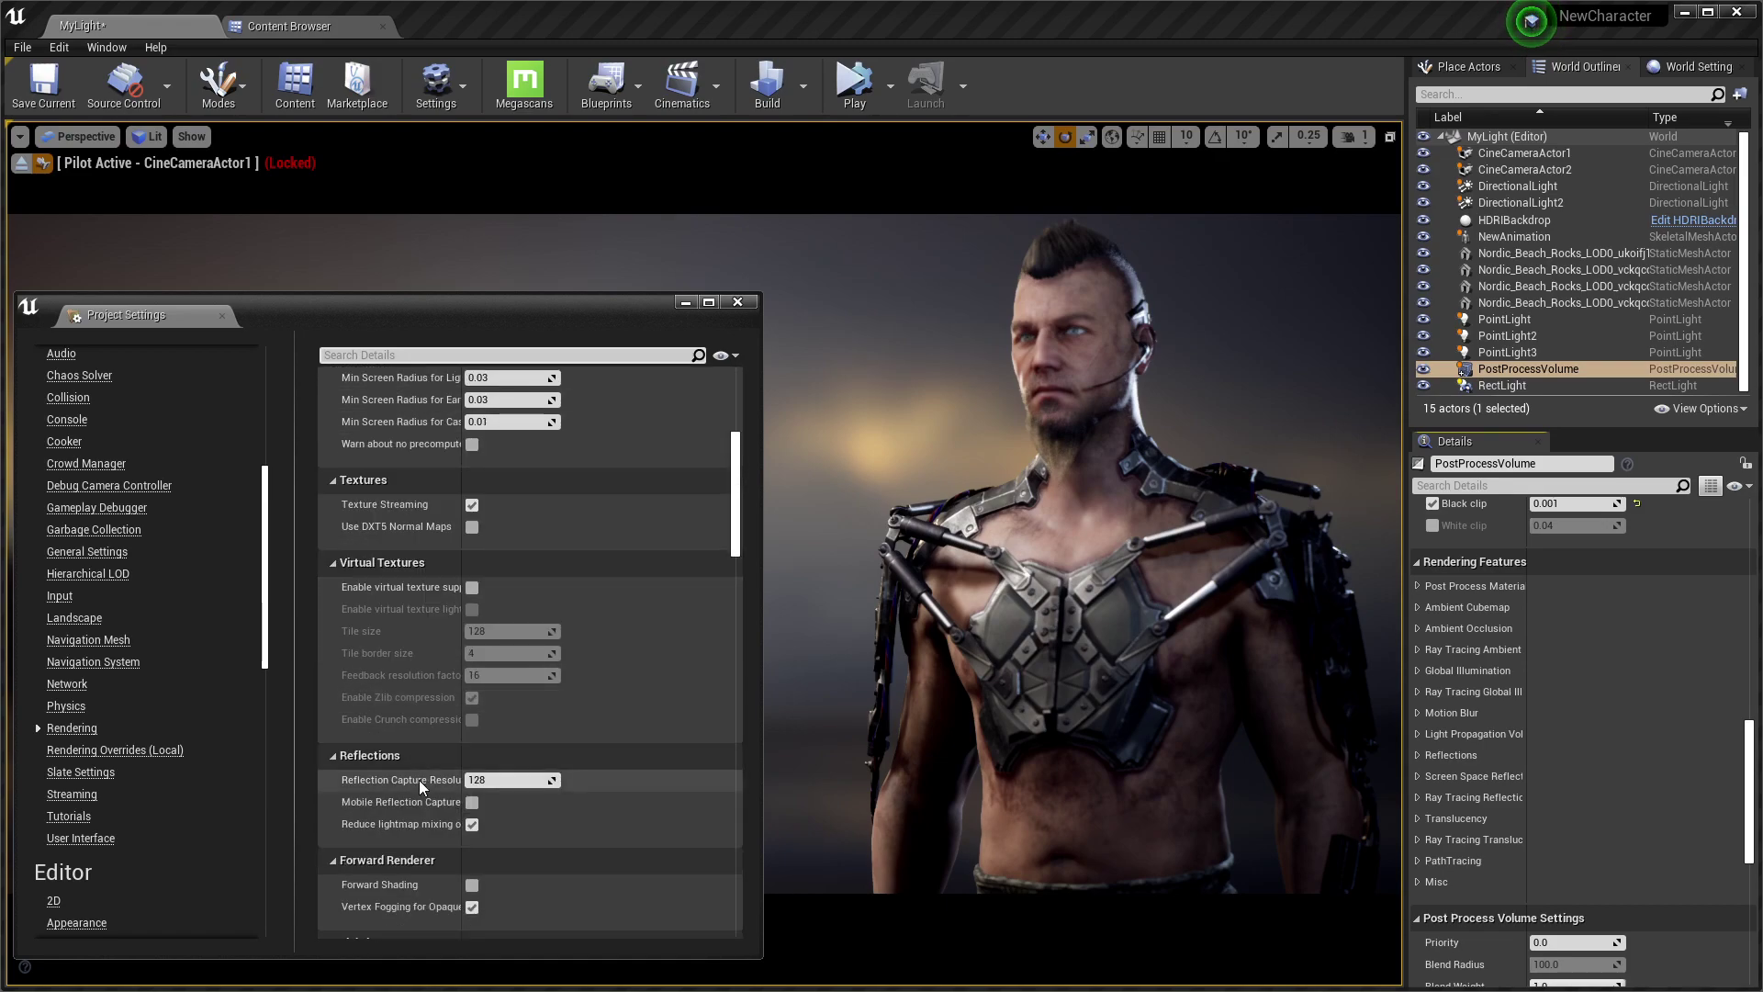
{"action": "scroll", "coordinate": [419, 780], "scroll_direction": "down", "scroll_amount": 1}
{"action": "scroll", "coordinate": [419, 783], "scroll_direction": "down", "scroll_amount": 2}
{"action": "scroll", "coordinate": [417, 782], "scroll_direction": "down", "scroll_amount": 1}
{"action": "scroll", "coordinate": [417, 782], "scroll_direction": "down", "scroll_amount": 2}
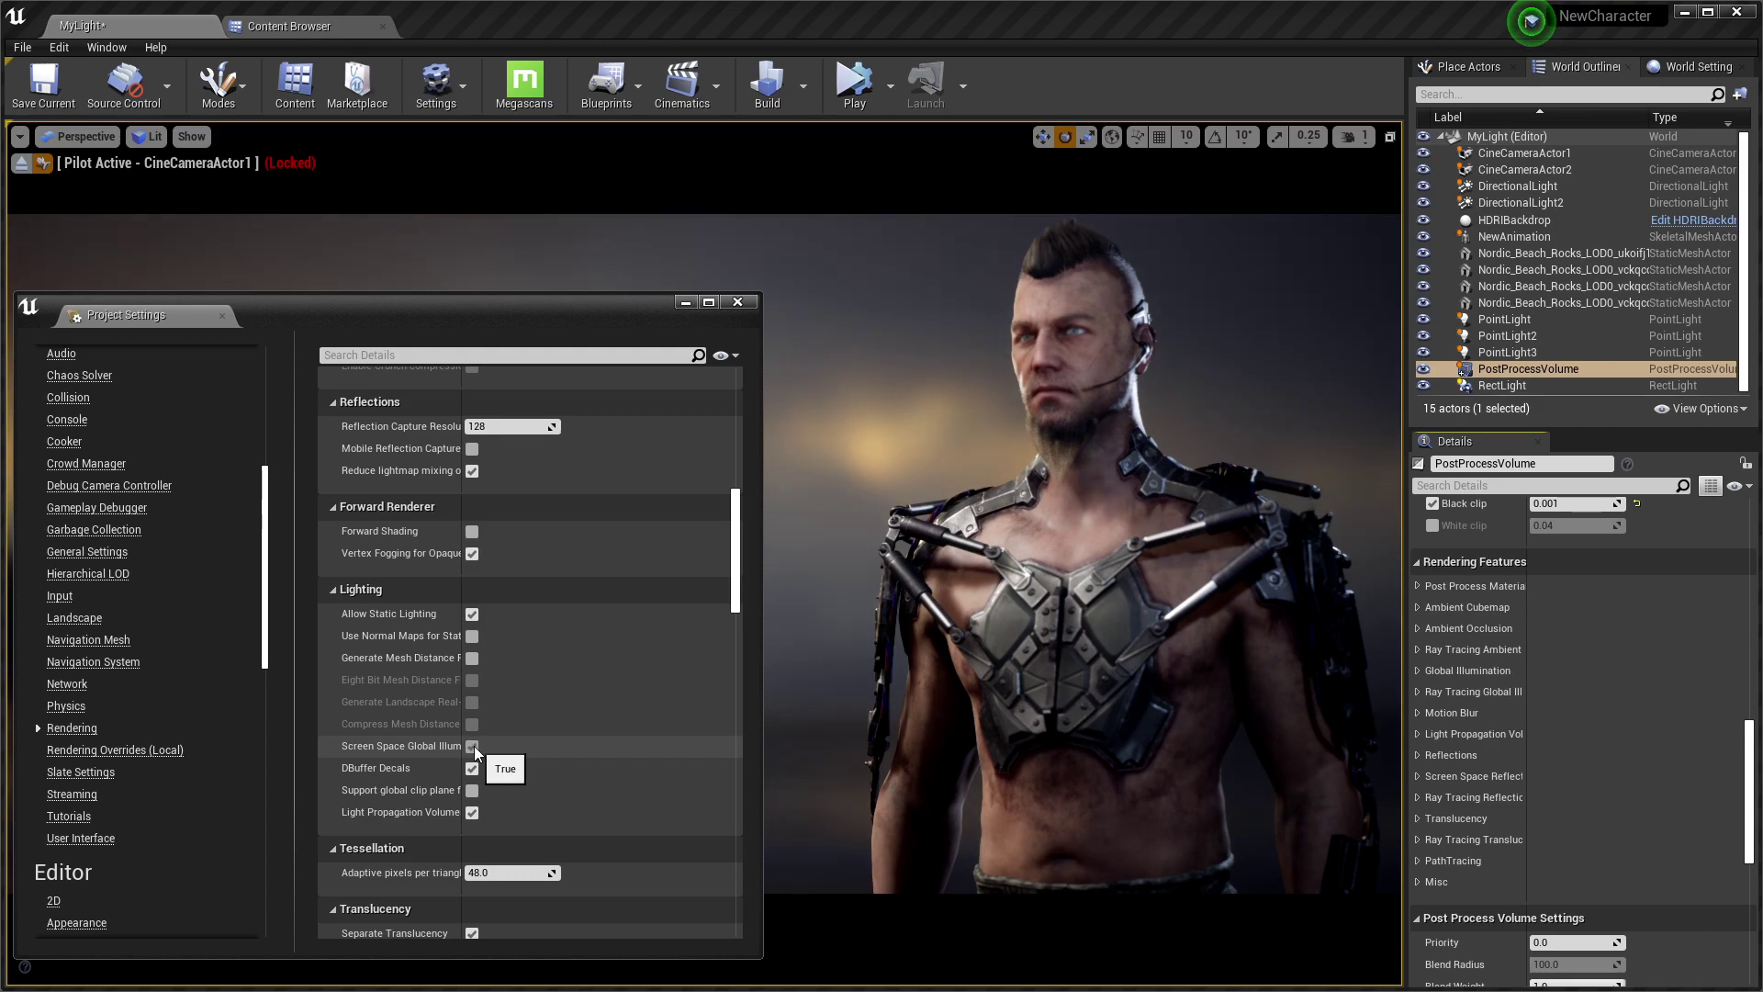
{"action": "left_click", "coordinate": [472, 746]}
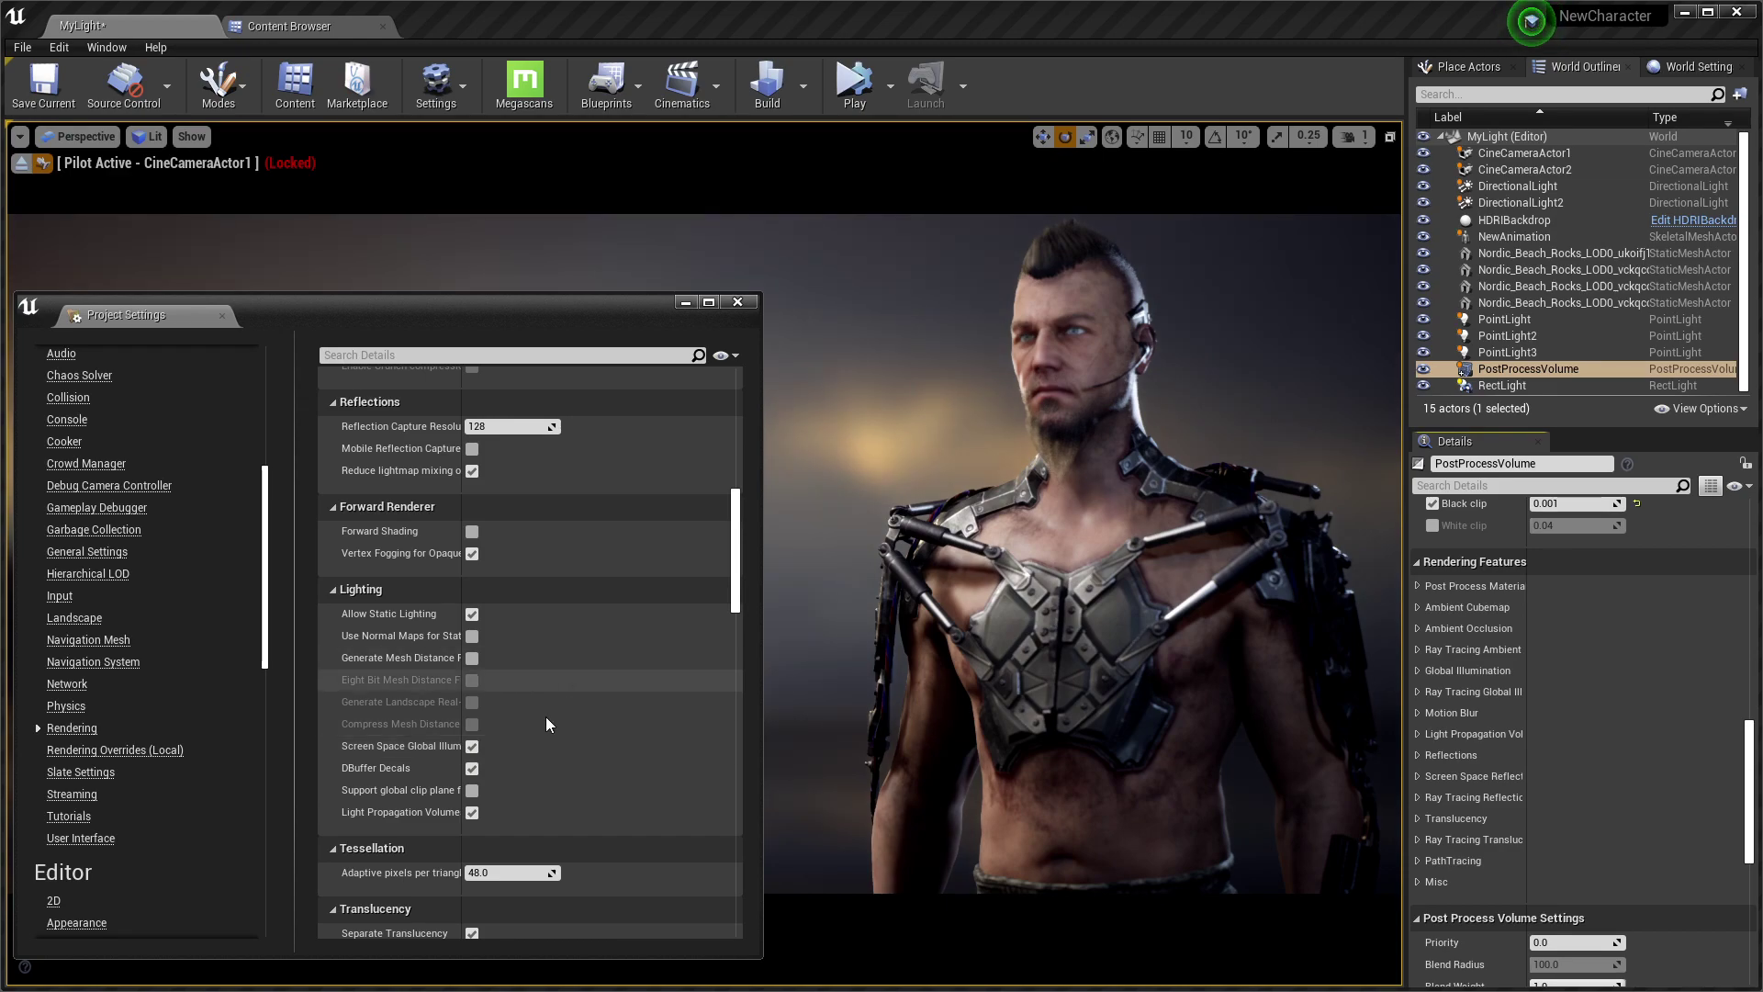
{"action": "scroll", "coordinate": [546, 721], "scroll_direction": "down", "scroll_amount": 3}
Close Project Settings, deselect the PostProcessVolume, and look through CineCameraActor2
{"action": "left_click", "coordinate": [736, 304]}
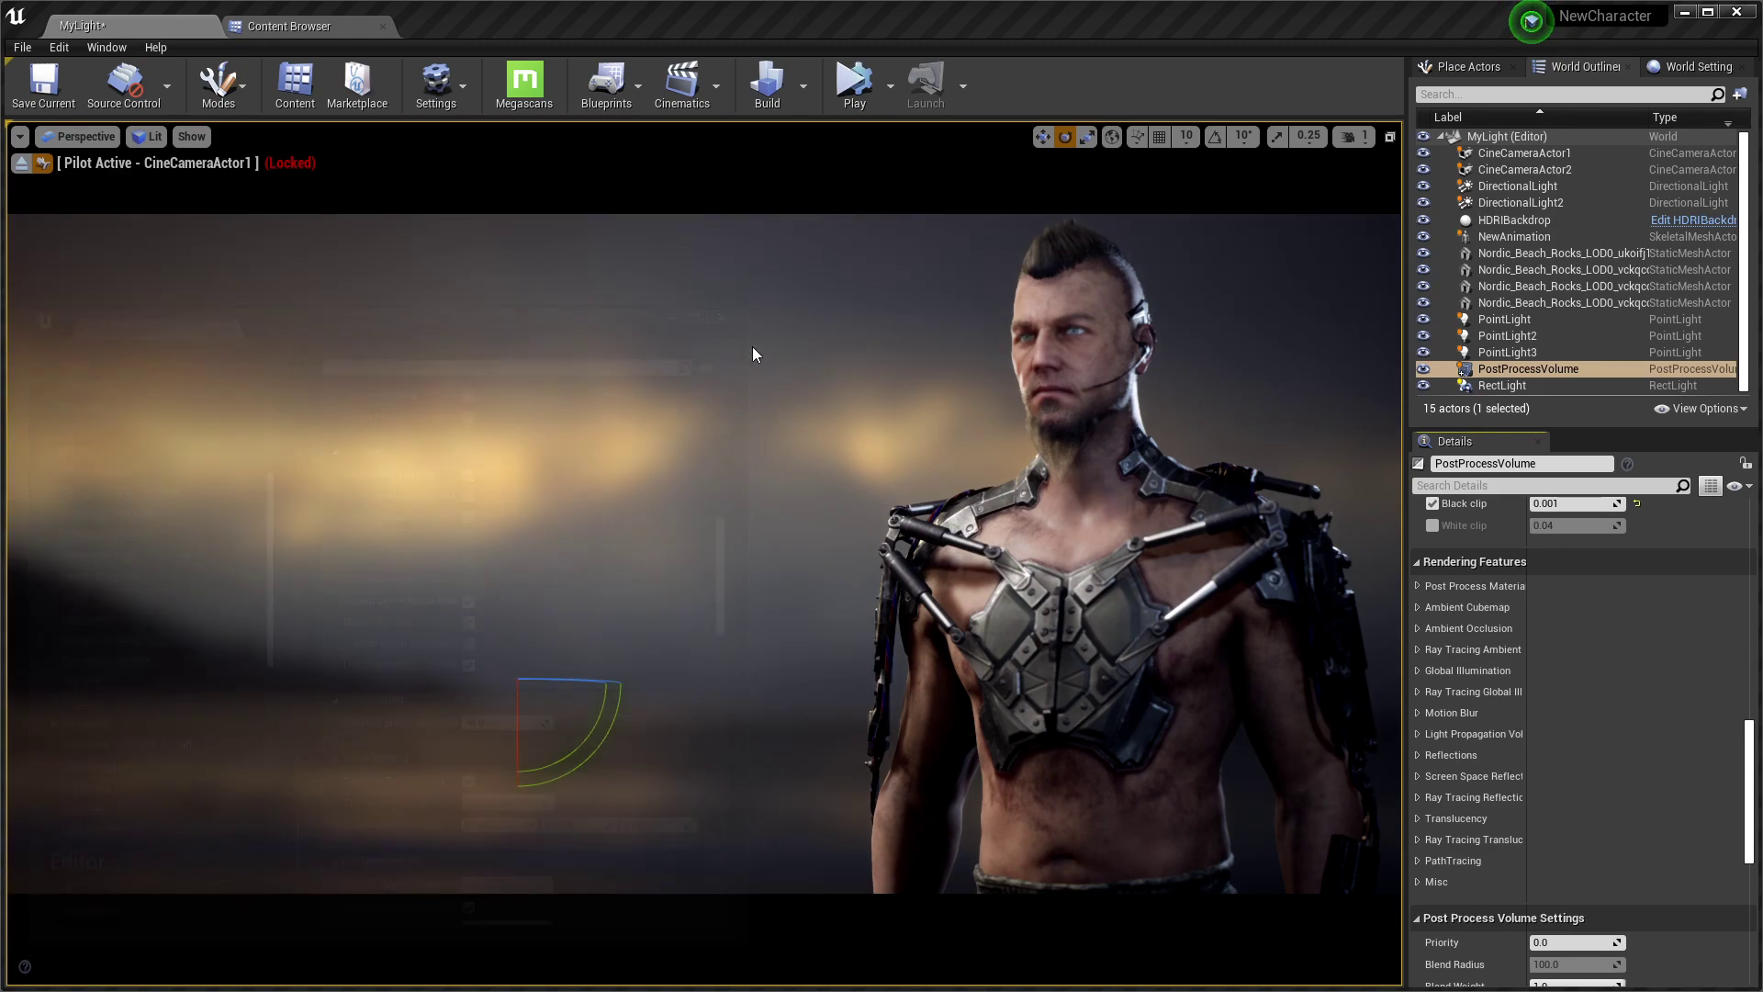
{"action": "key", "text": "Escape"}
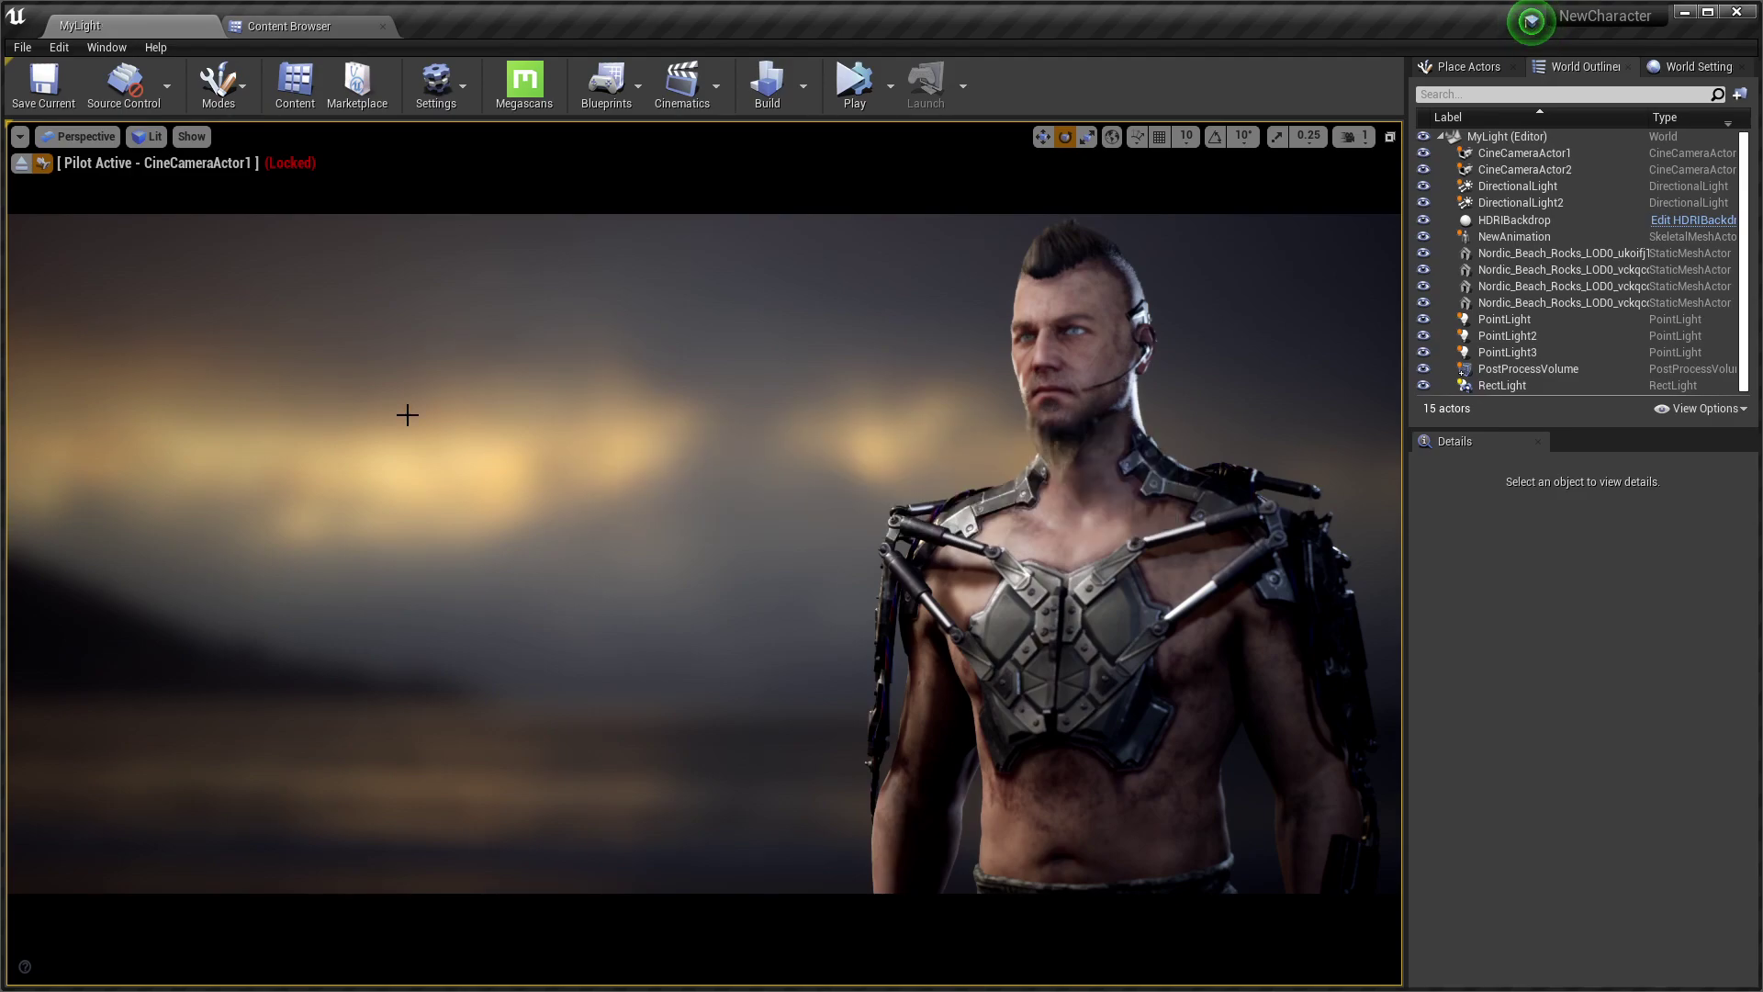
{"action": "left_click", "coordinate": [74, 139]}
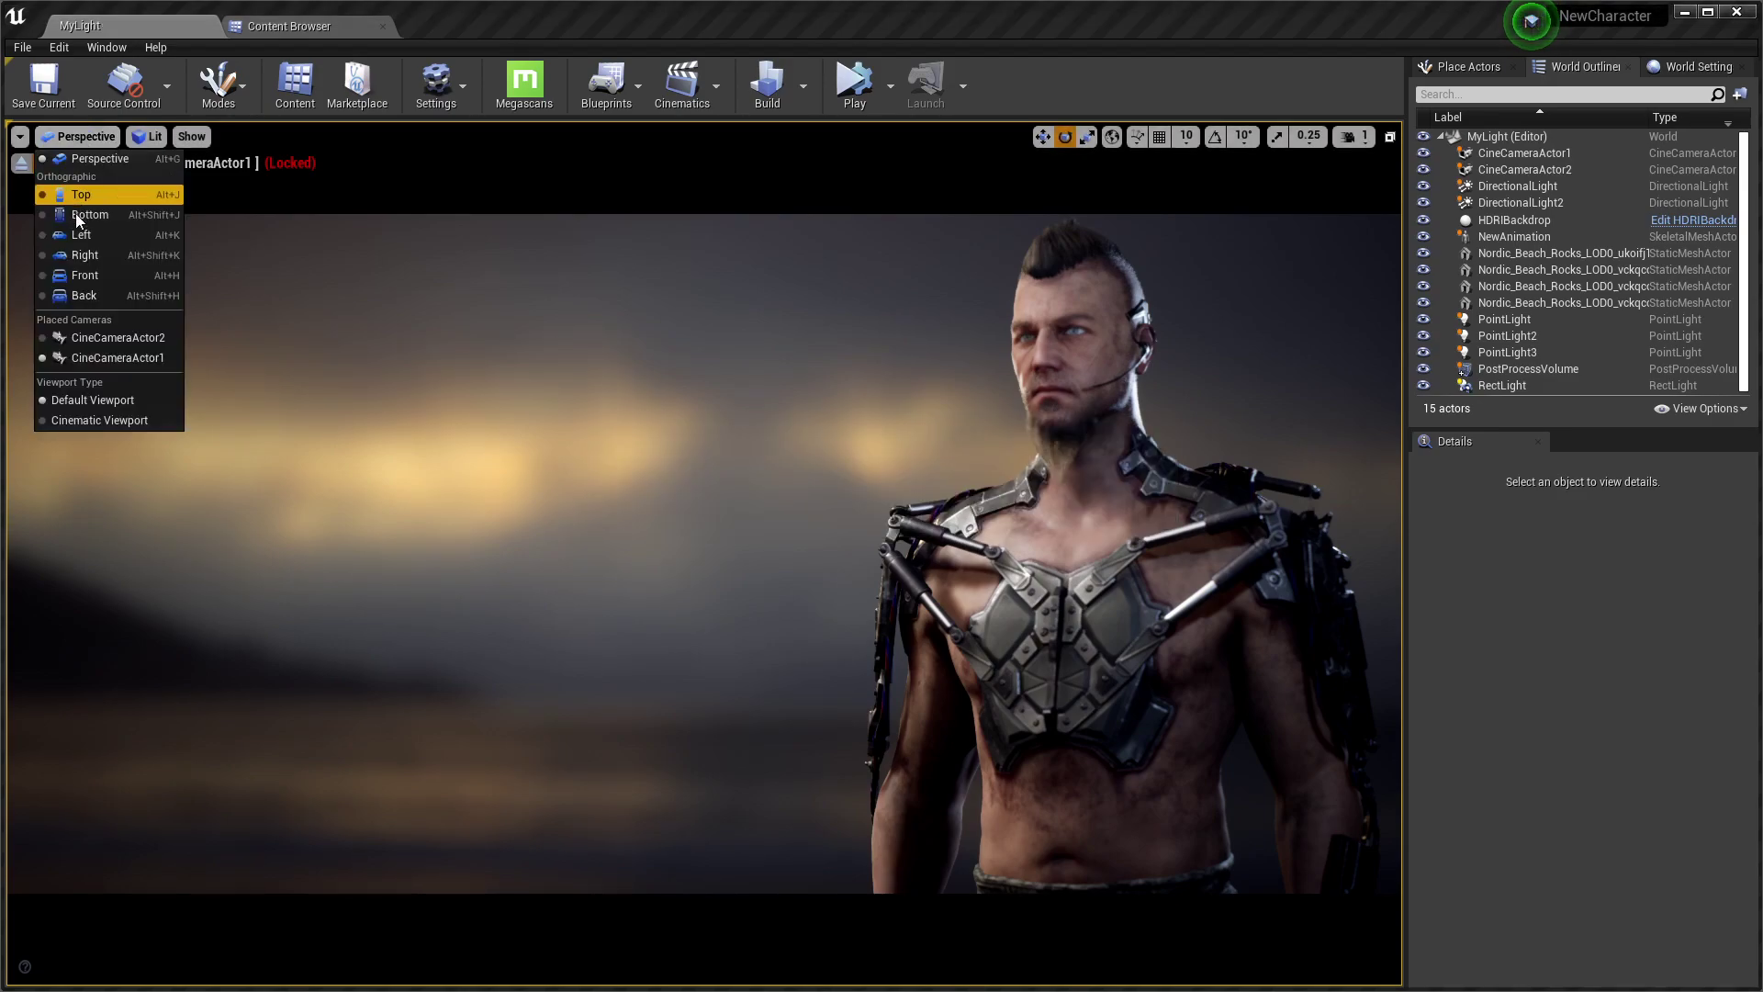
{"action": "left_click", "coordinate": [93, 337]}
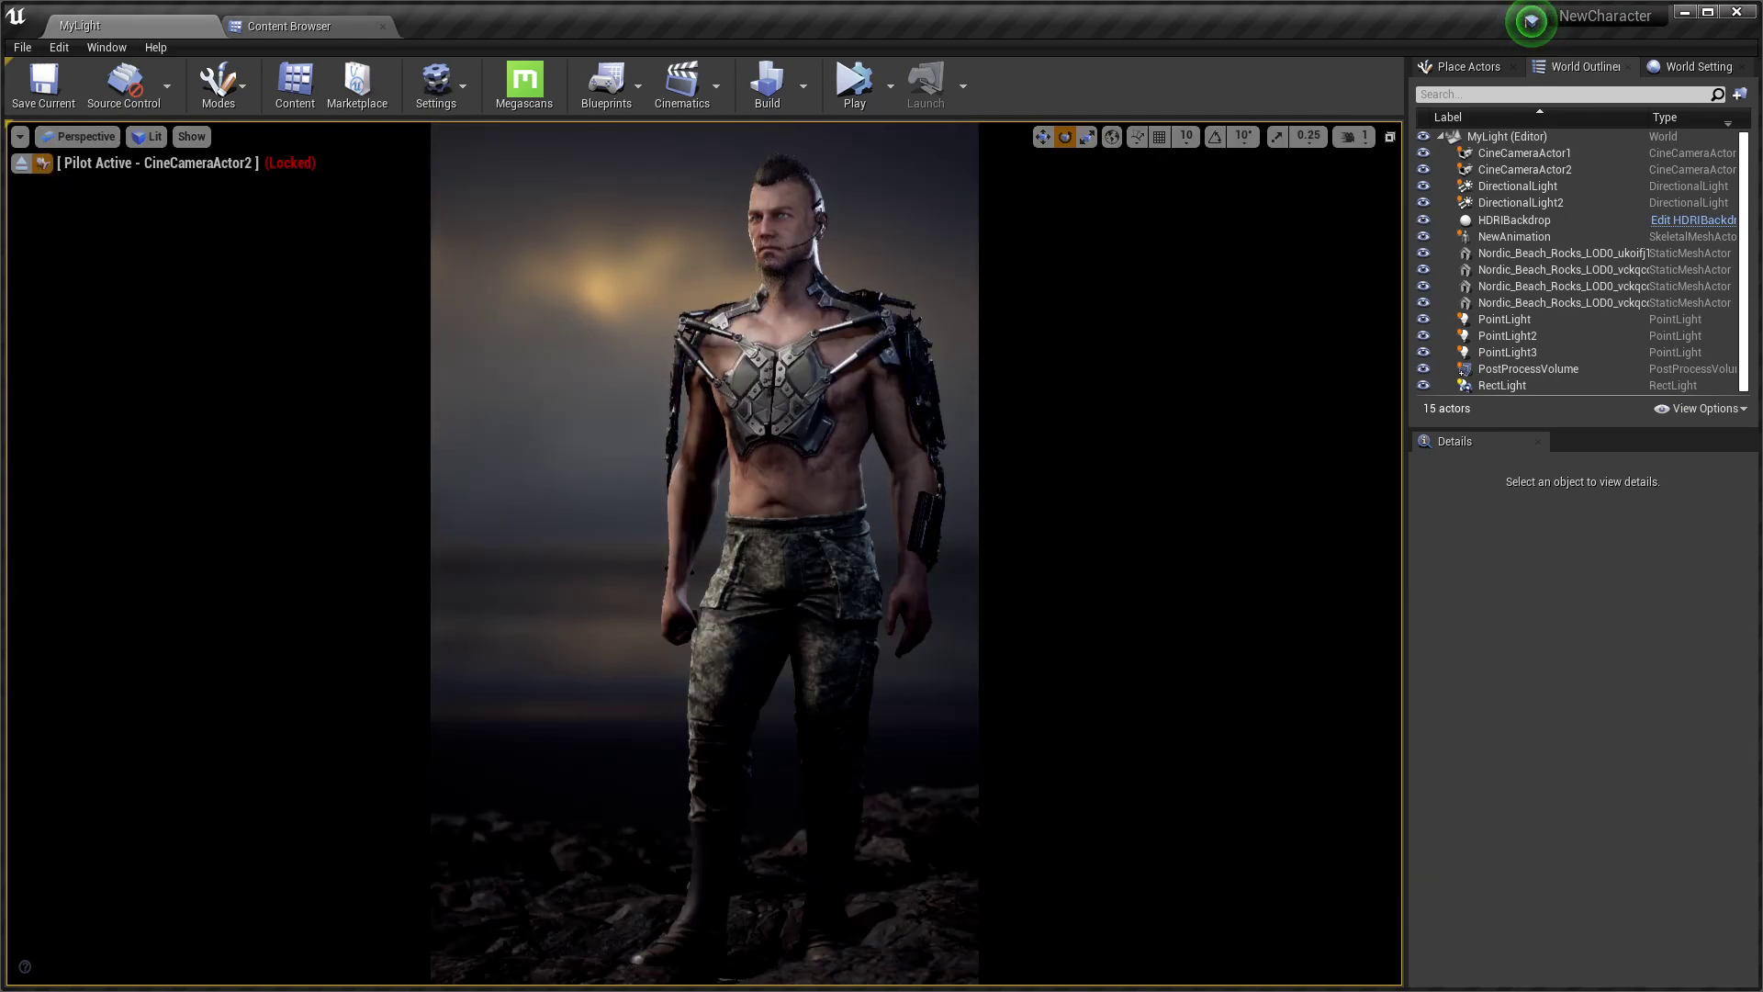
Preview the shot in Detail Lighting and then Lighting Only view modes
{"action": "left_click", "coordinate": [83, 135]}
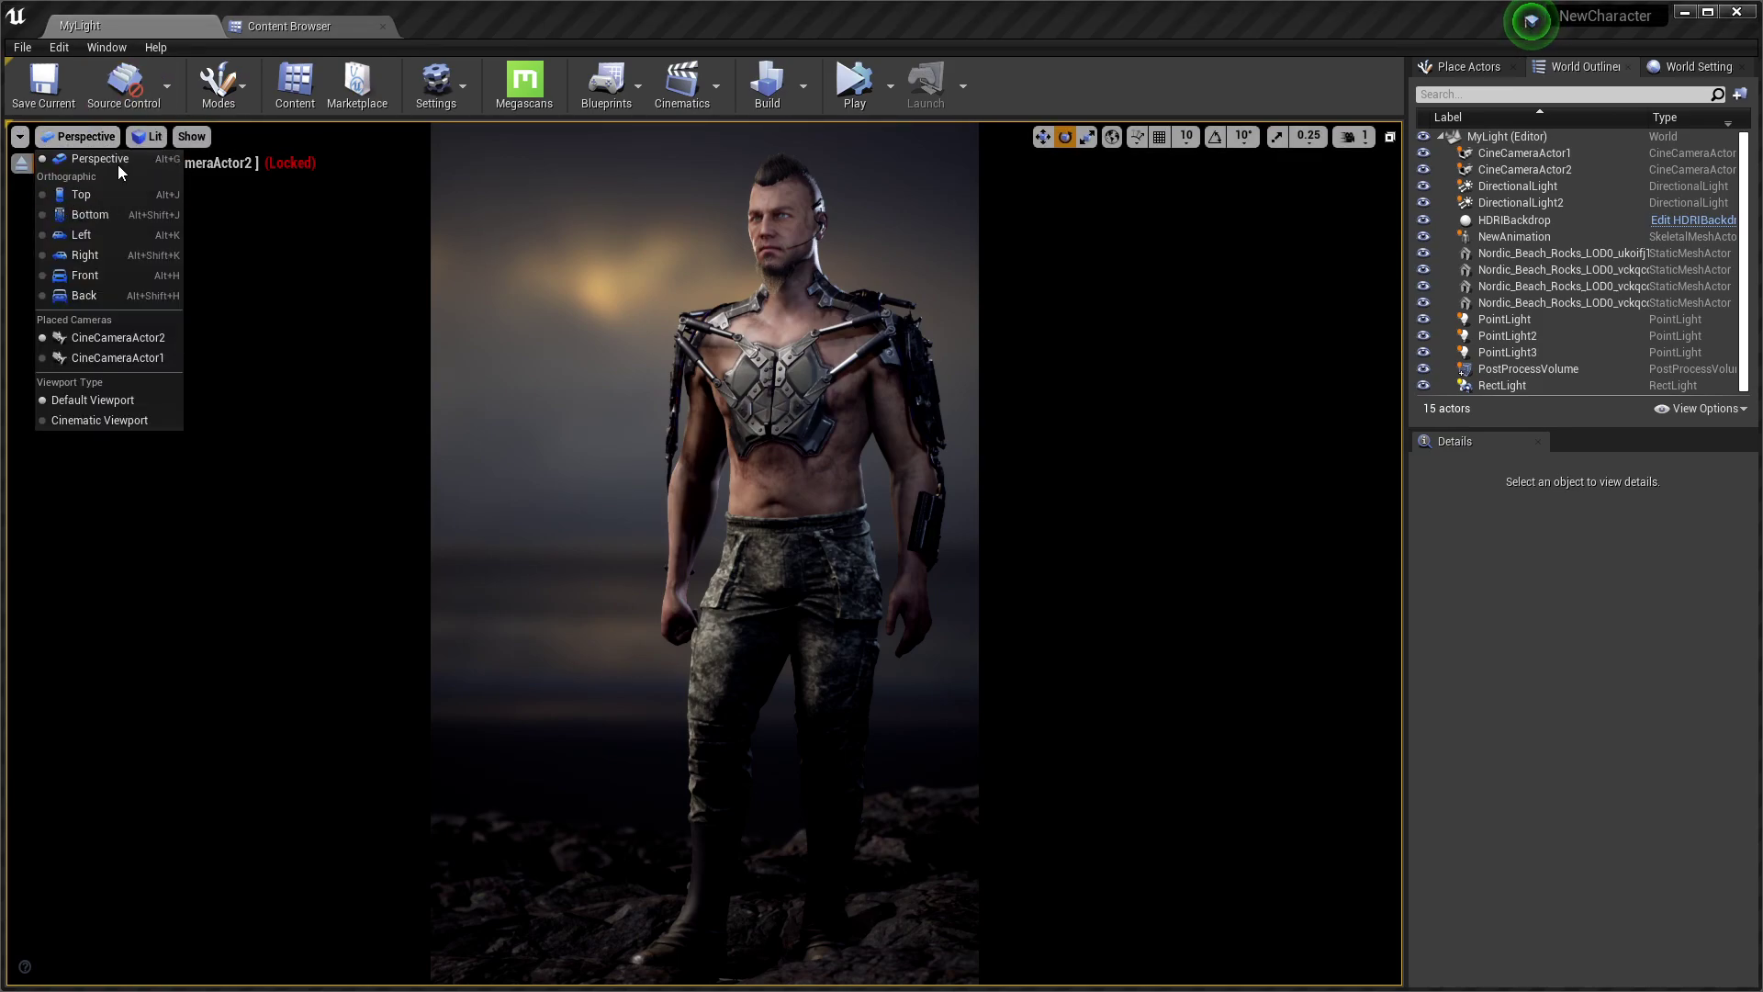
{"action": "left_click", "coordinate": [129, 140]}
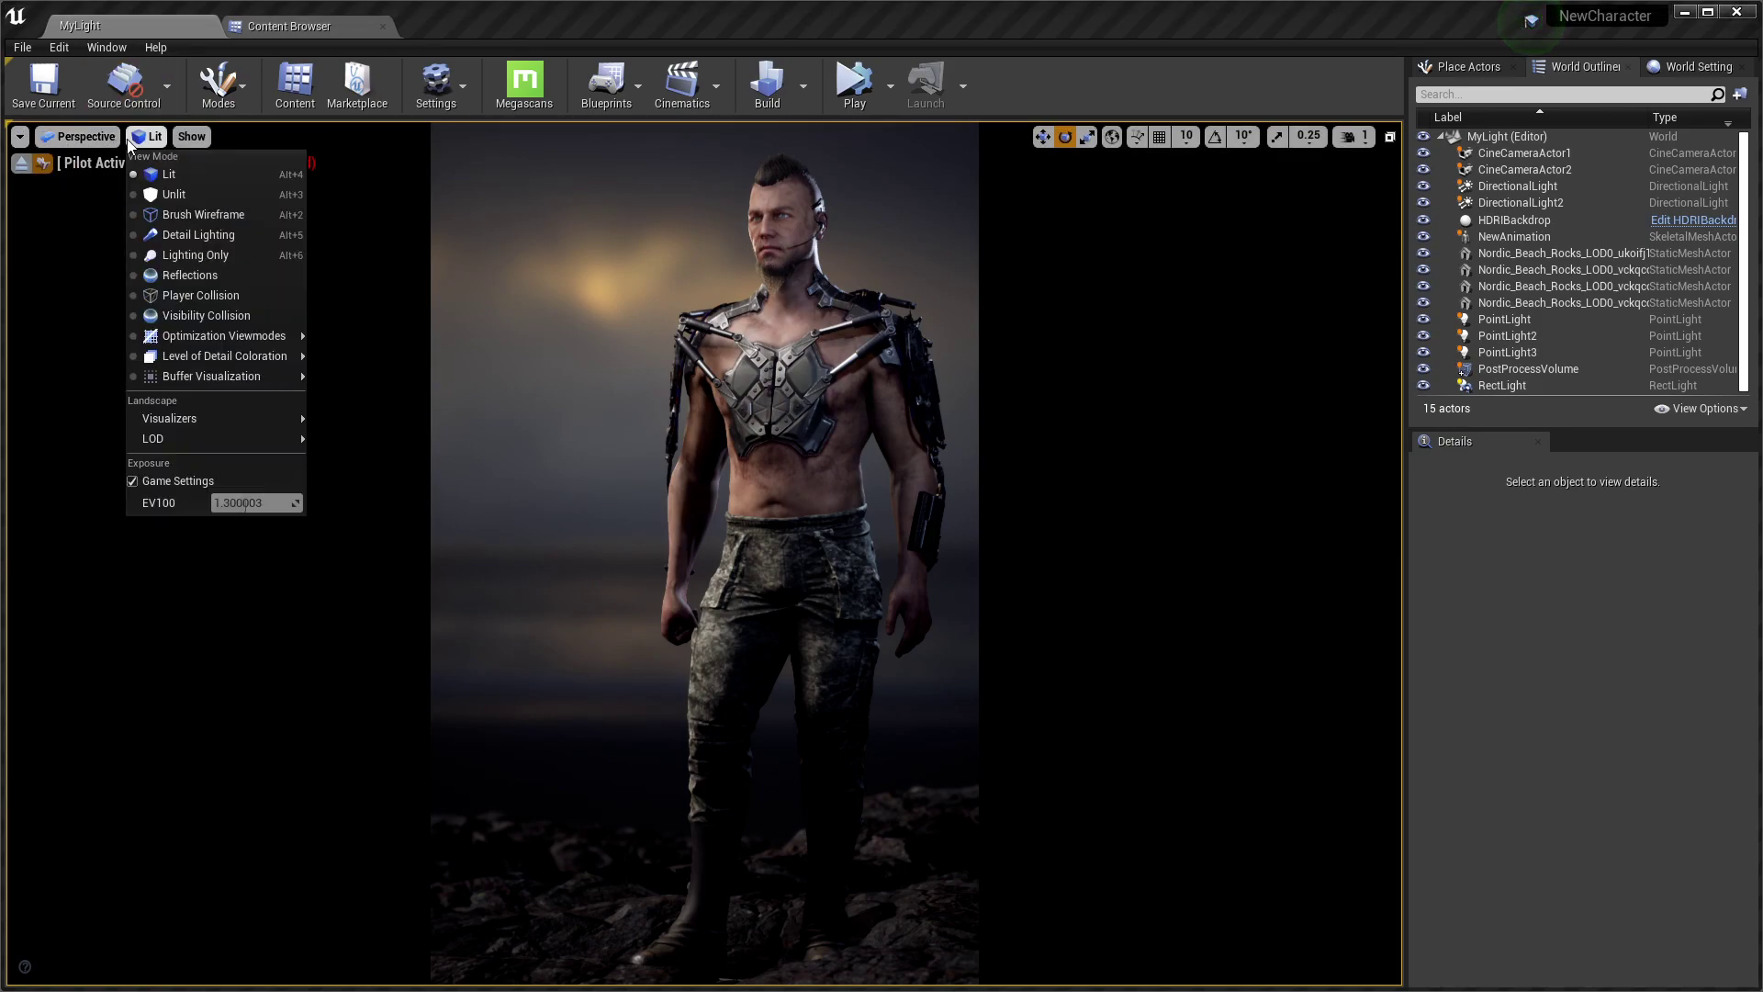
{"action": "left_click", "coordinate": [134, 240]}
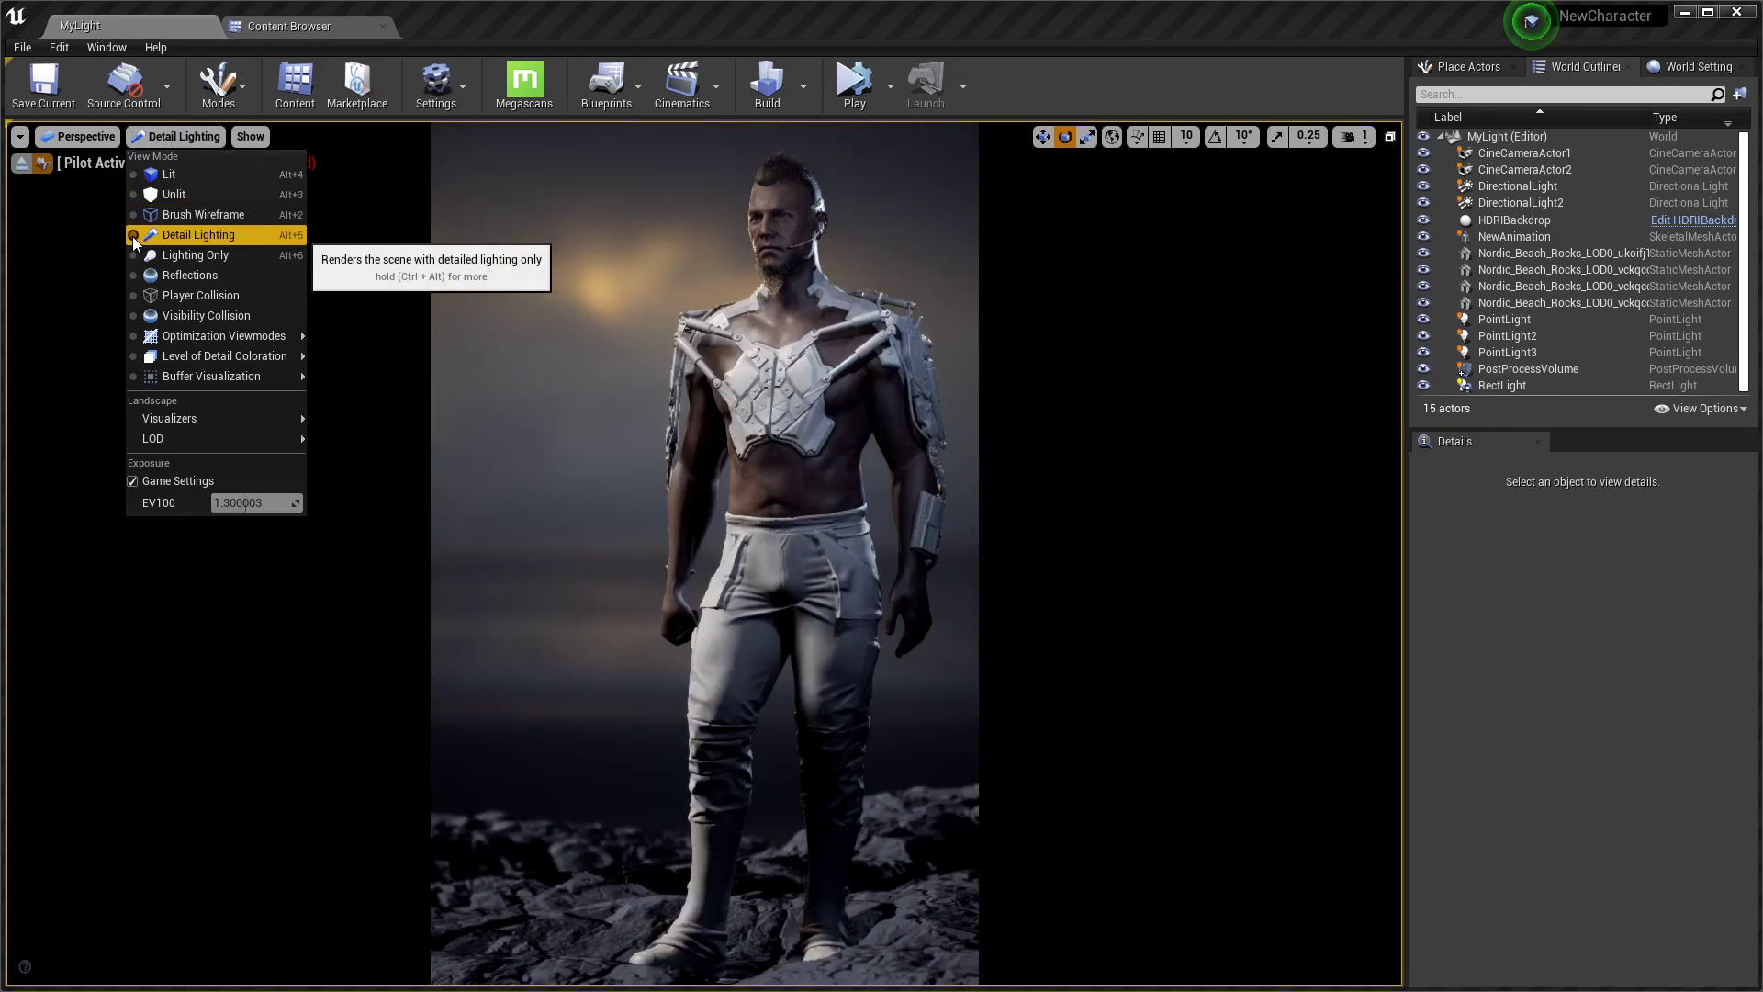
{"action": "left_click", "coordinate": [134, 255]}
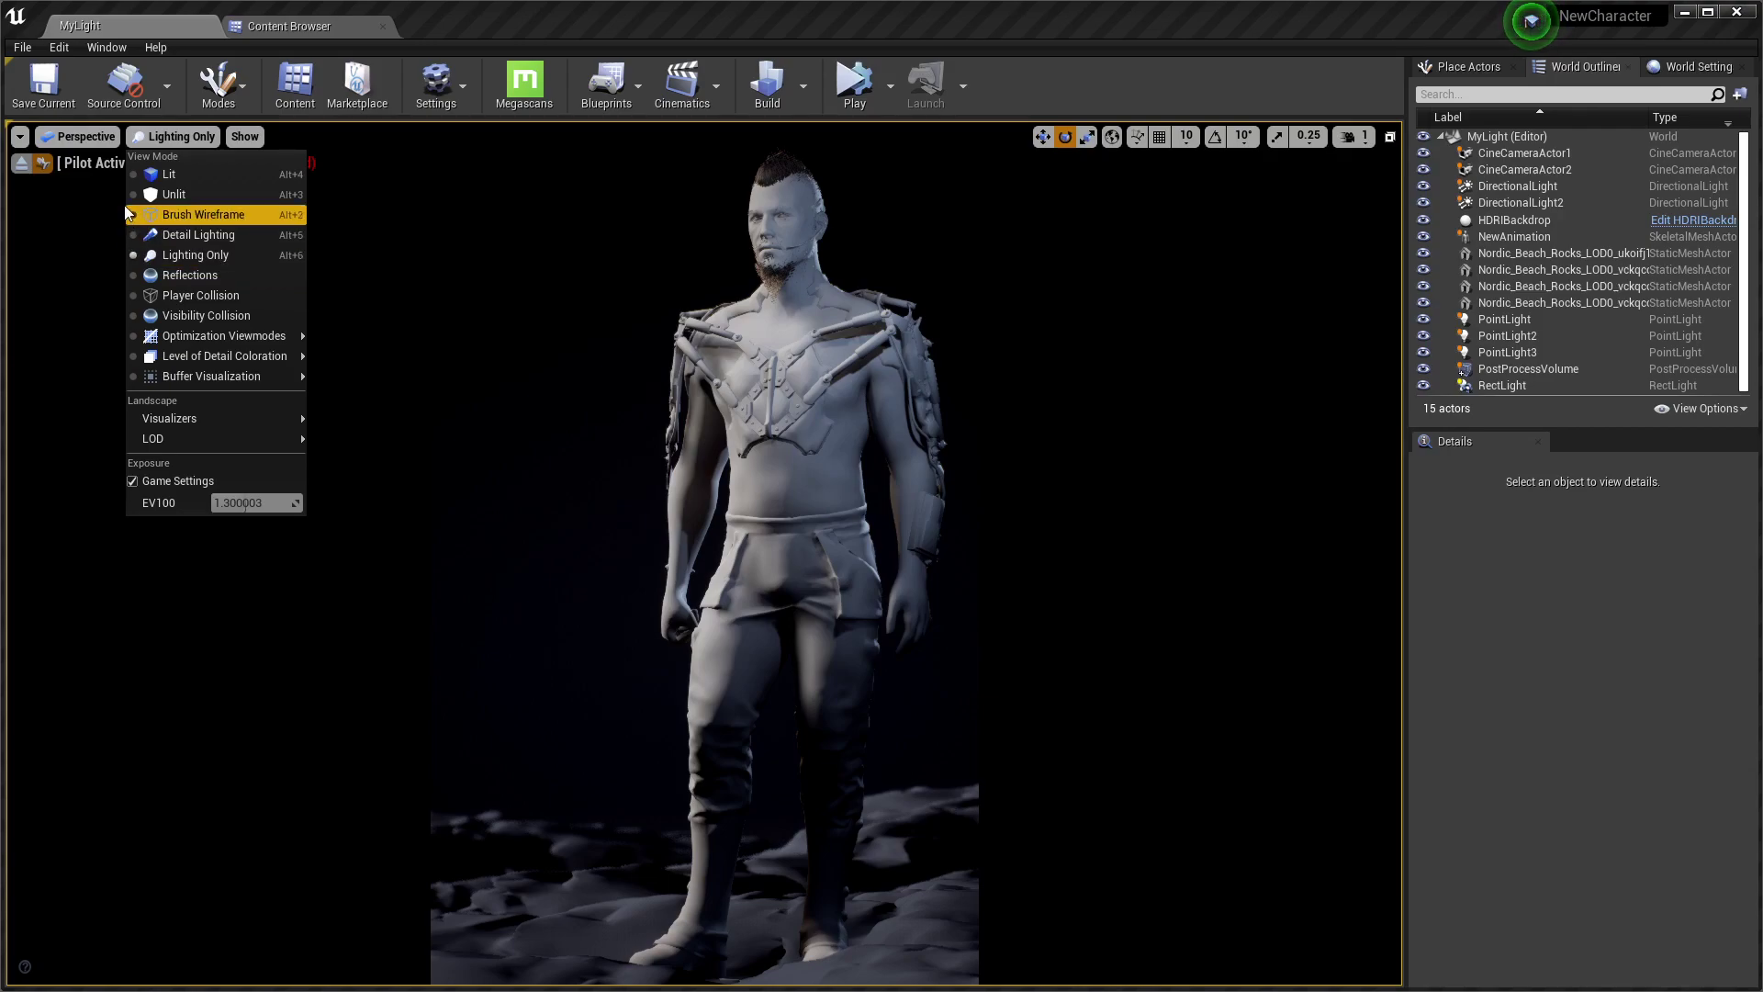
{"action": "left_click", "coordinate": [81, 136]}
View through CineCameraActor1 in Lit mode, maximize the editor, and switch to OBS
{"action": "left_click", "coordinate": [81, 135]}
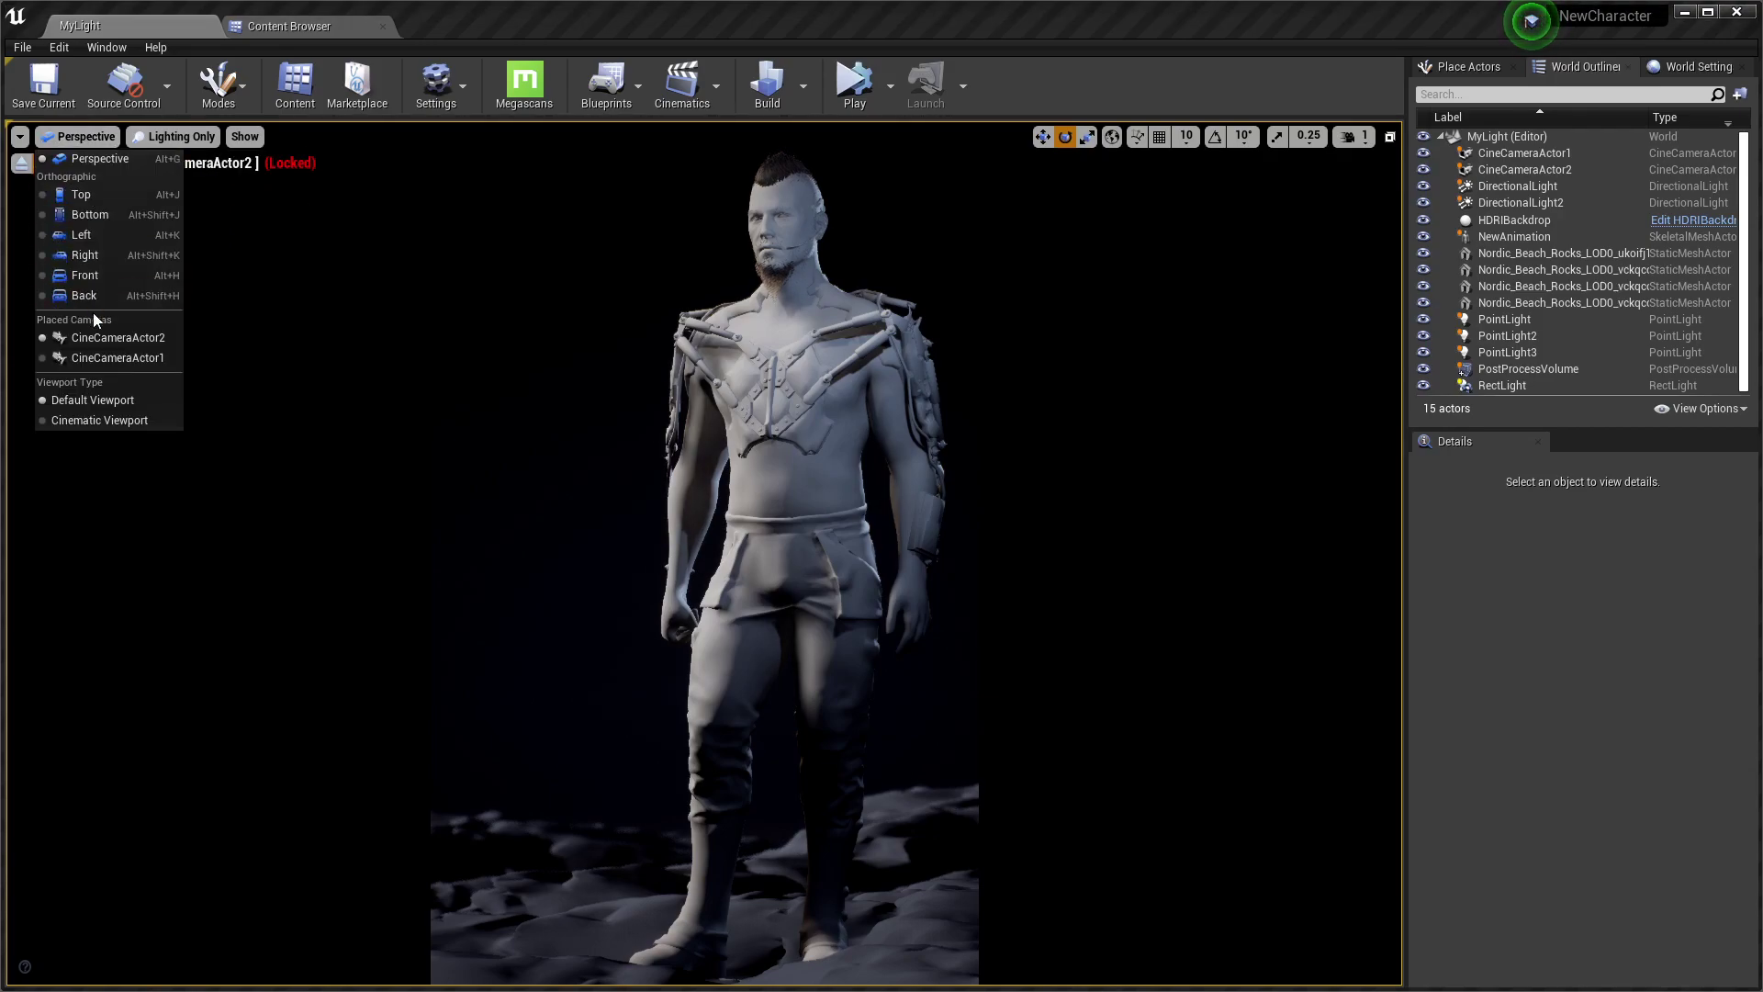
{"action": "left_click", "coordinate": [86, 356]}
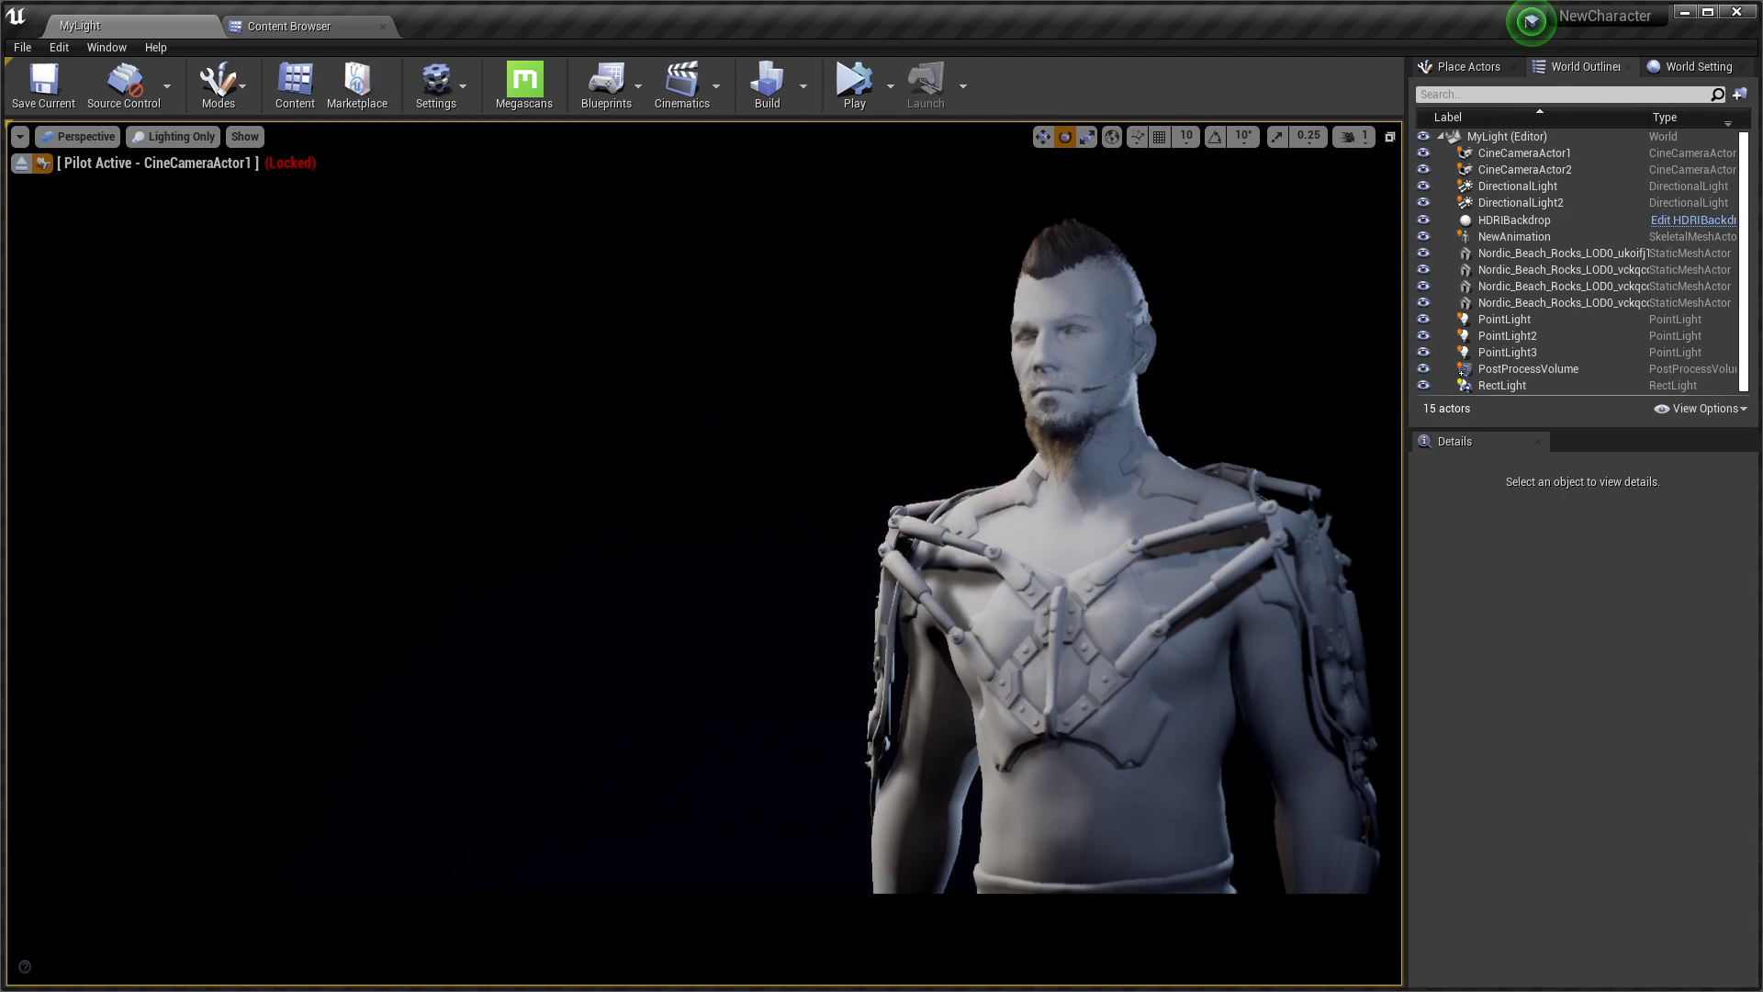
{"action": "left_click", "coordinate": [134, 136]}
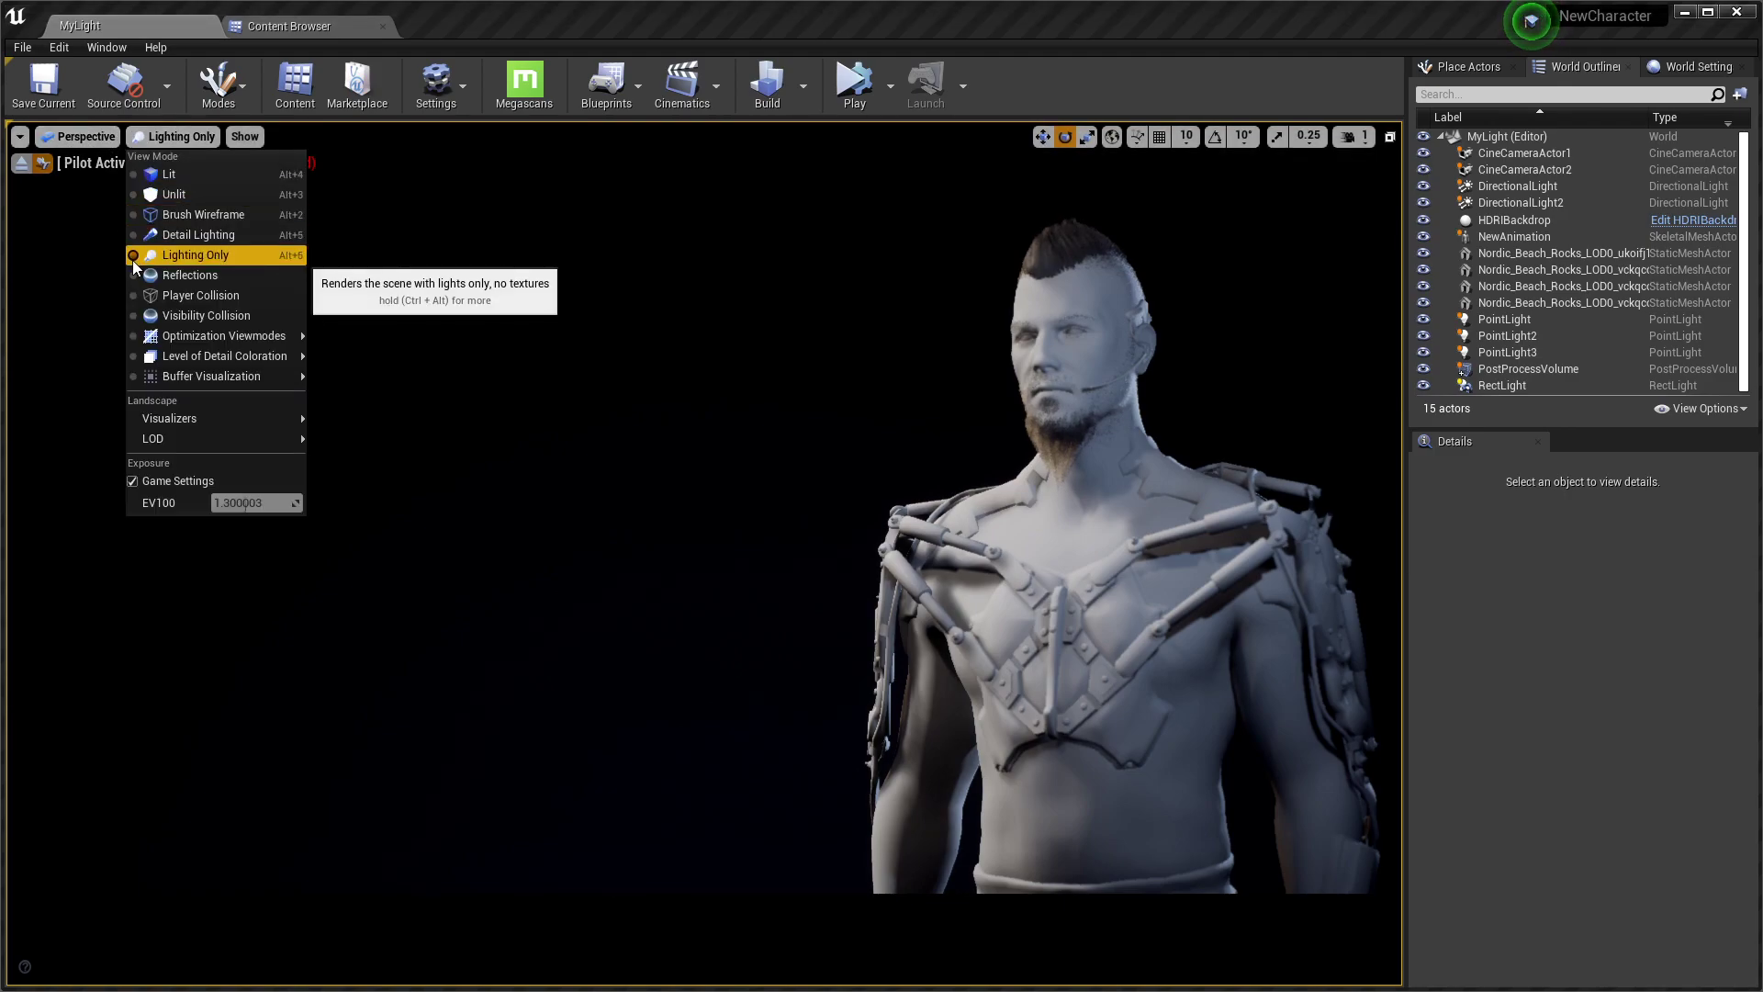
{"action": "left_click", "coordinate": [132, 235]}
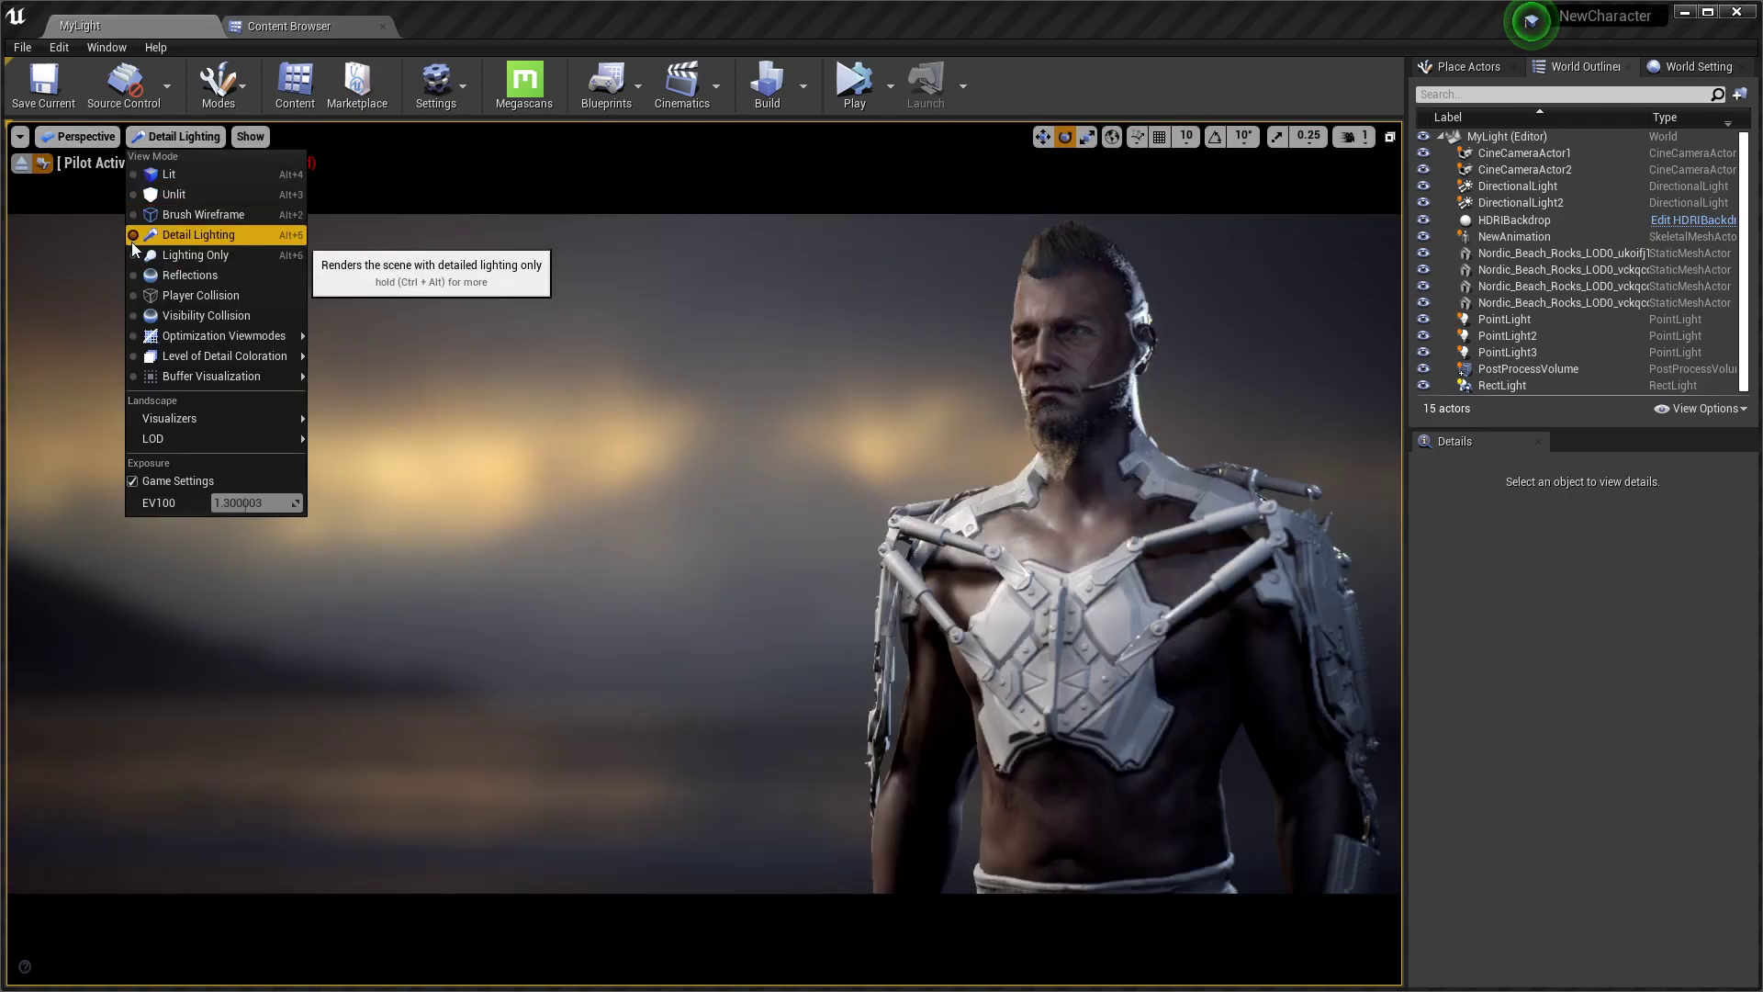
{"action": "left_click", "coordinate": [131, 177]}
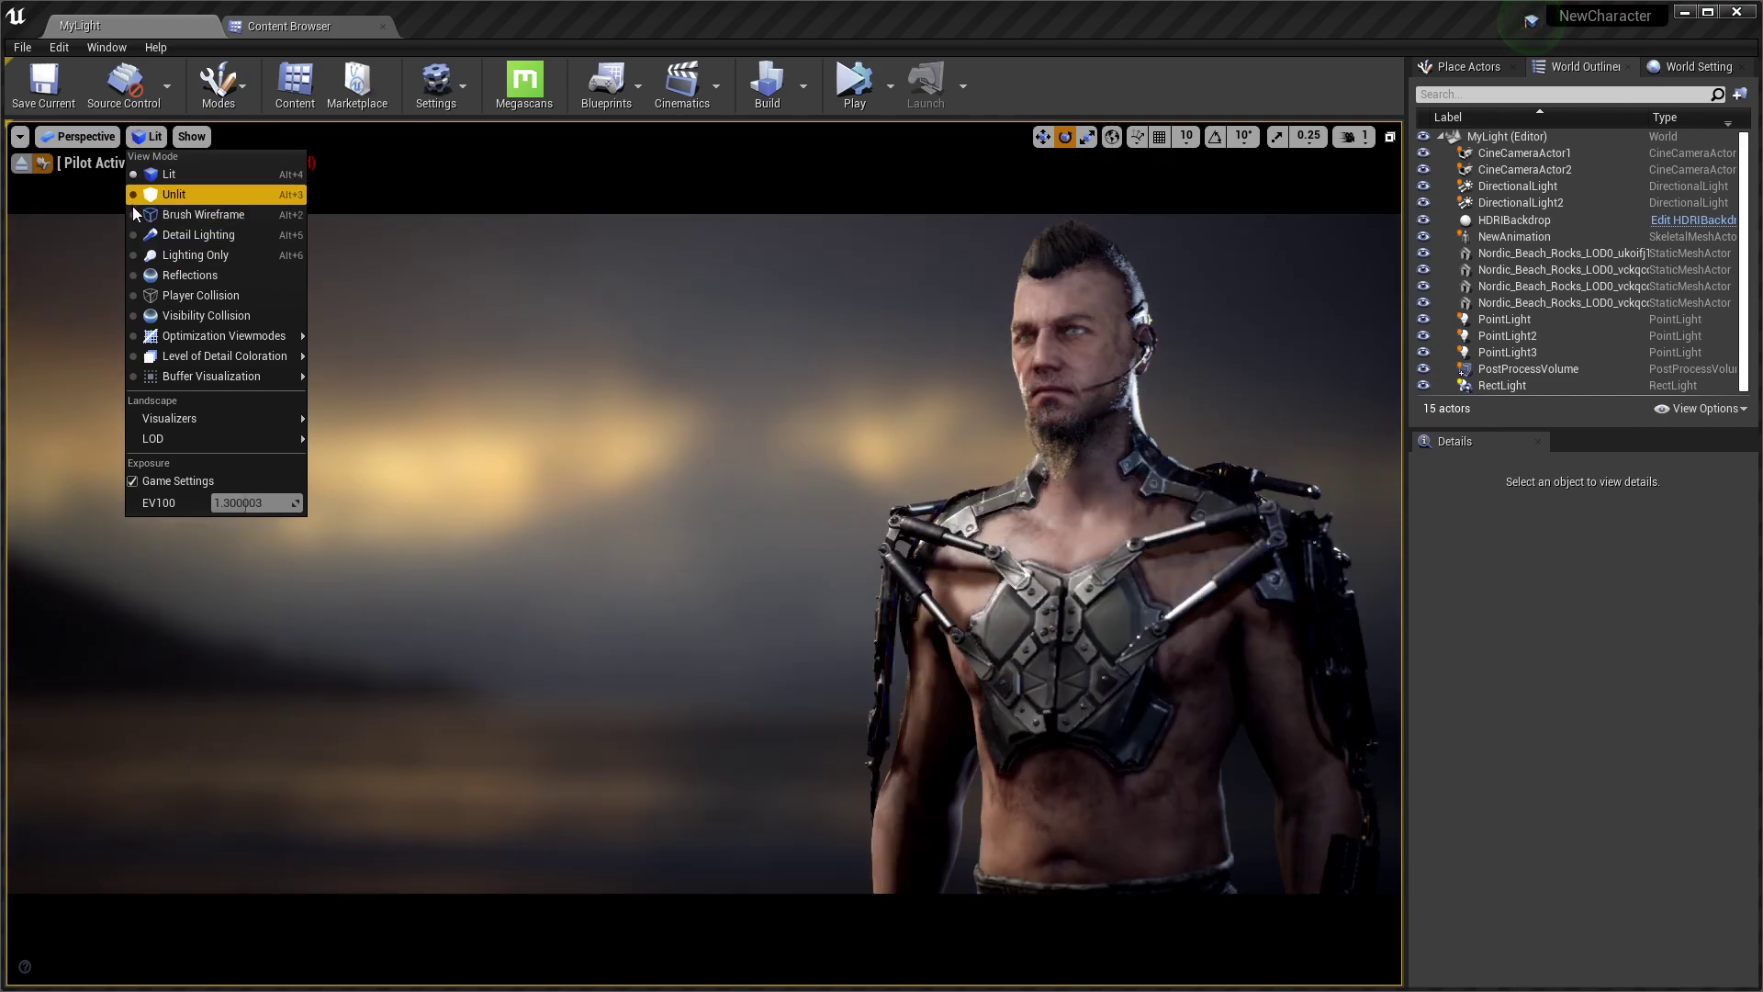
{"action": "left_click", "coordinate": [147, 136]}
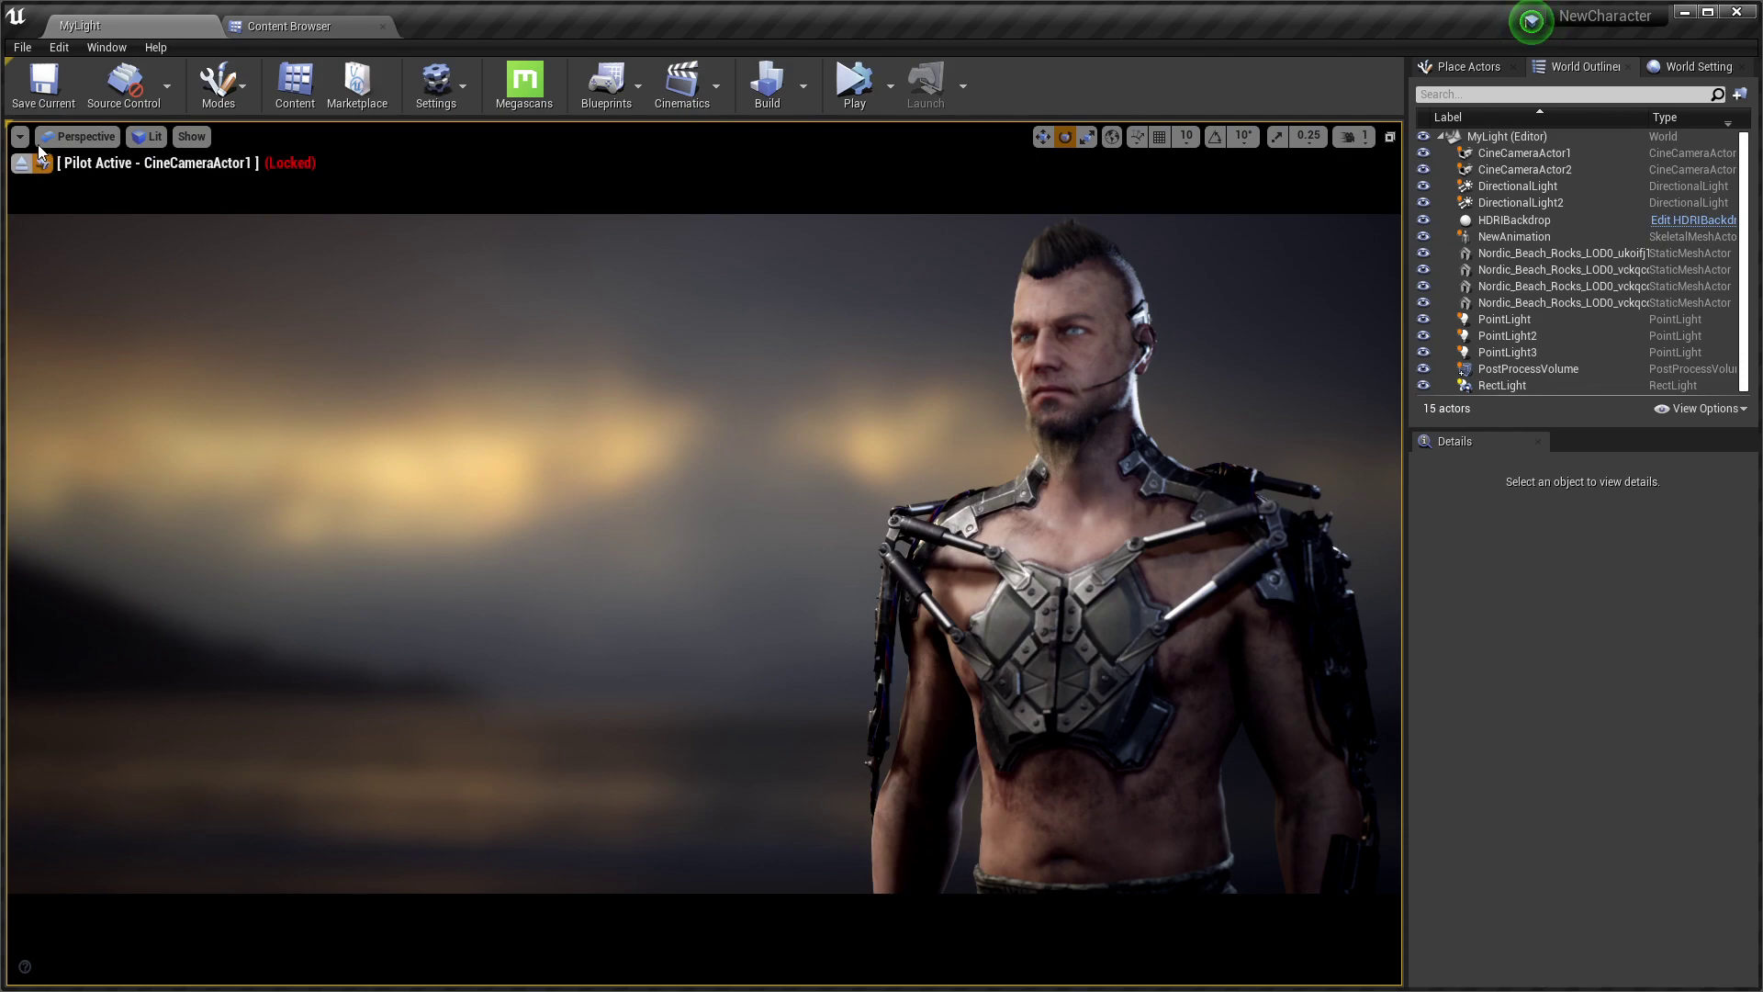
{"action": "double_click", "coordinate": [759, 15]}
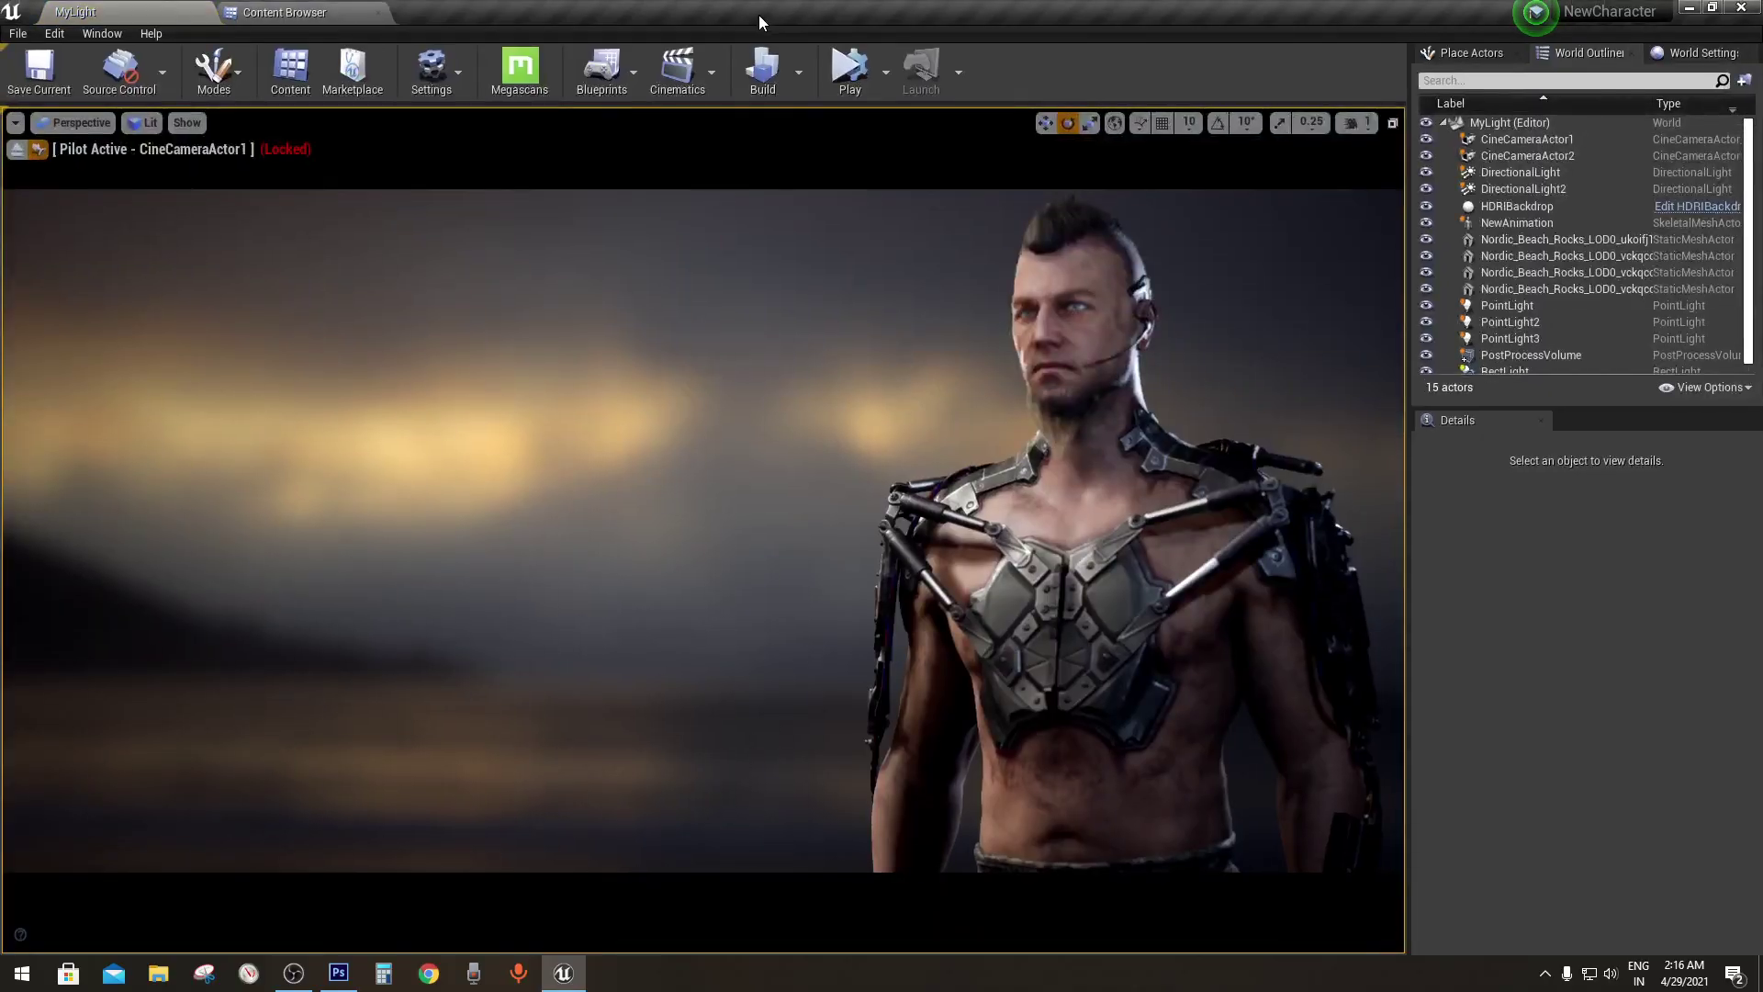
{"action": "left_click", "coordinate": [293, 972]}
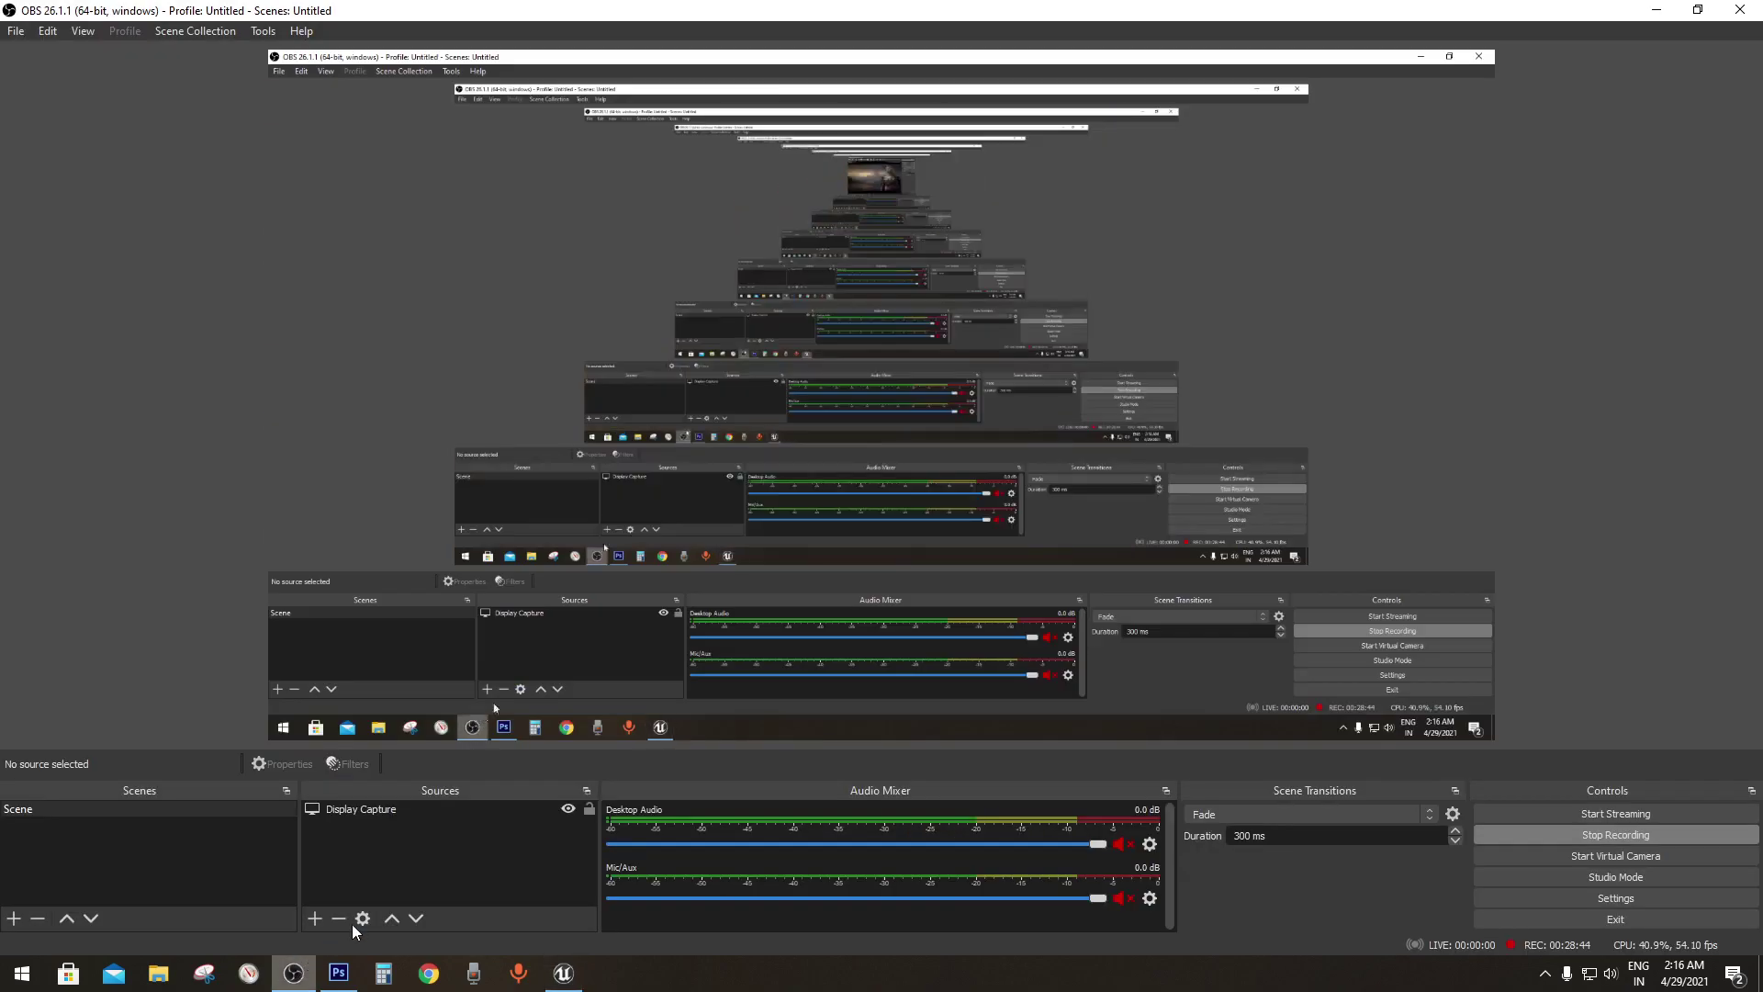